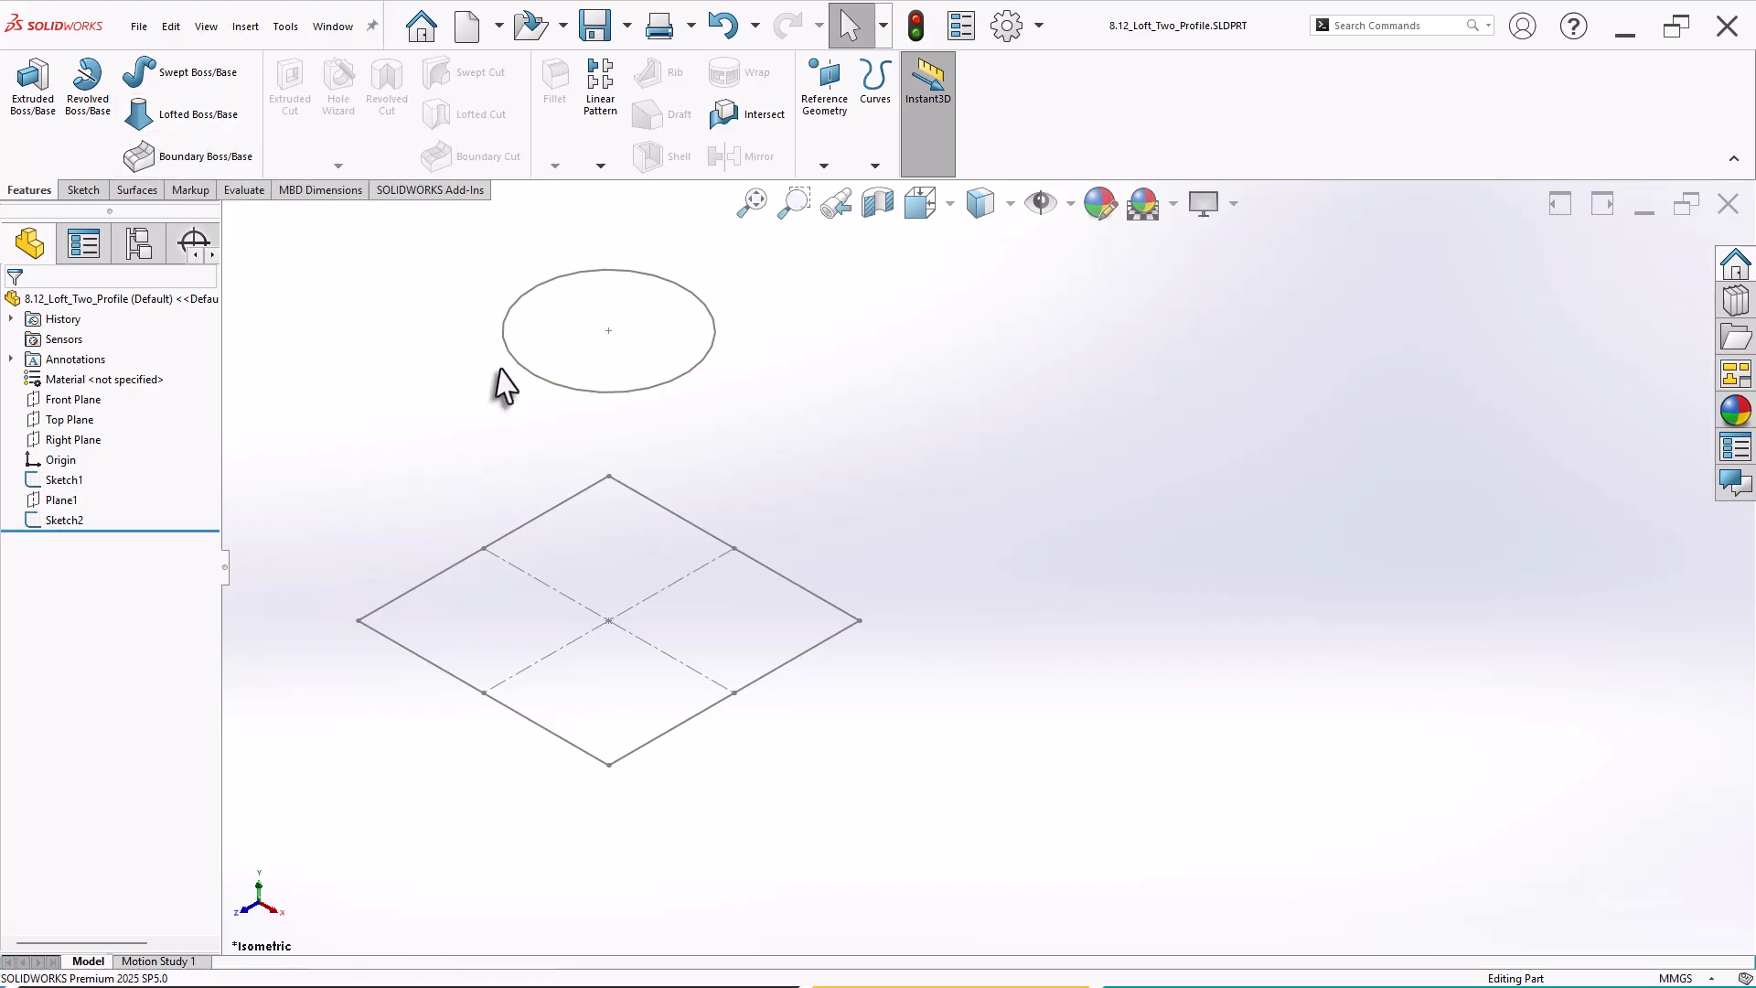
Create a boss loft between the circle in Sketch2 and the square in Sketch1, picking both profiles at the front corner.
{"action": "left_click", "coordinate": [210, 122]}
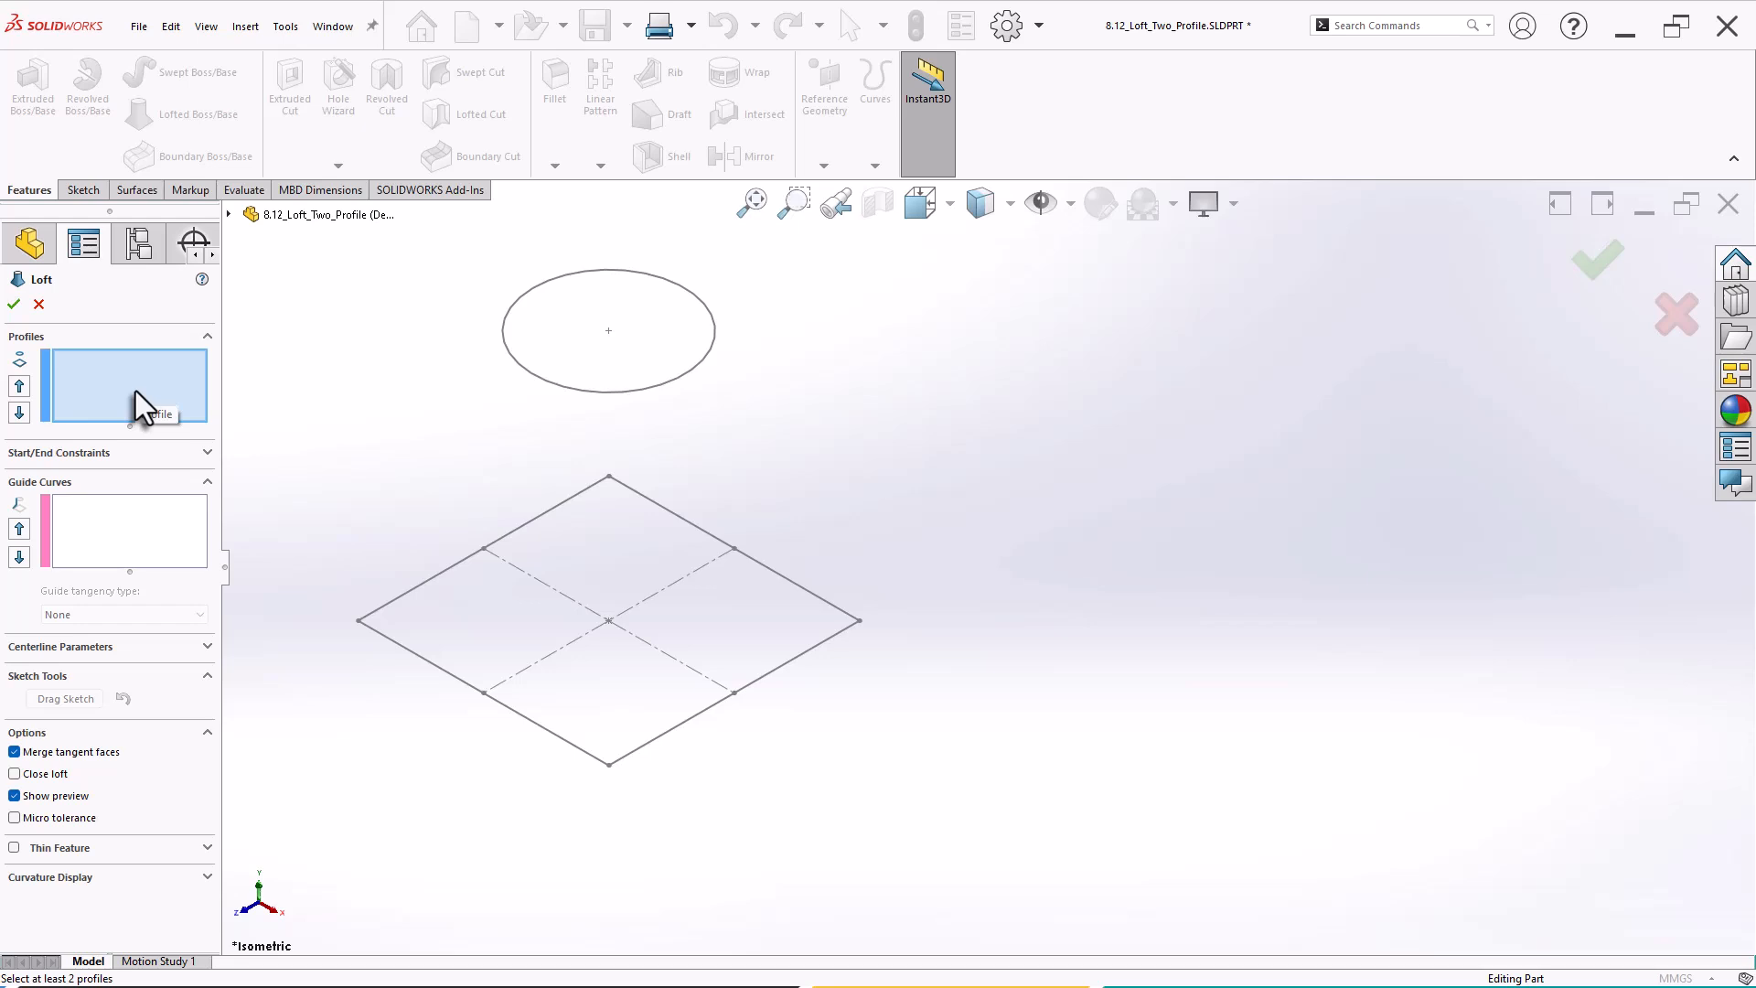
{"action": "left_click", "coordinate": [611, 393]}
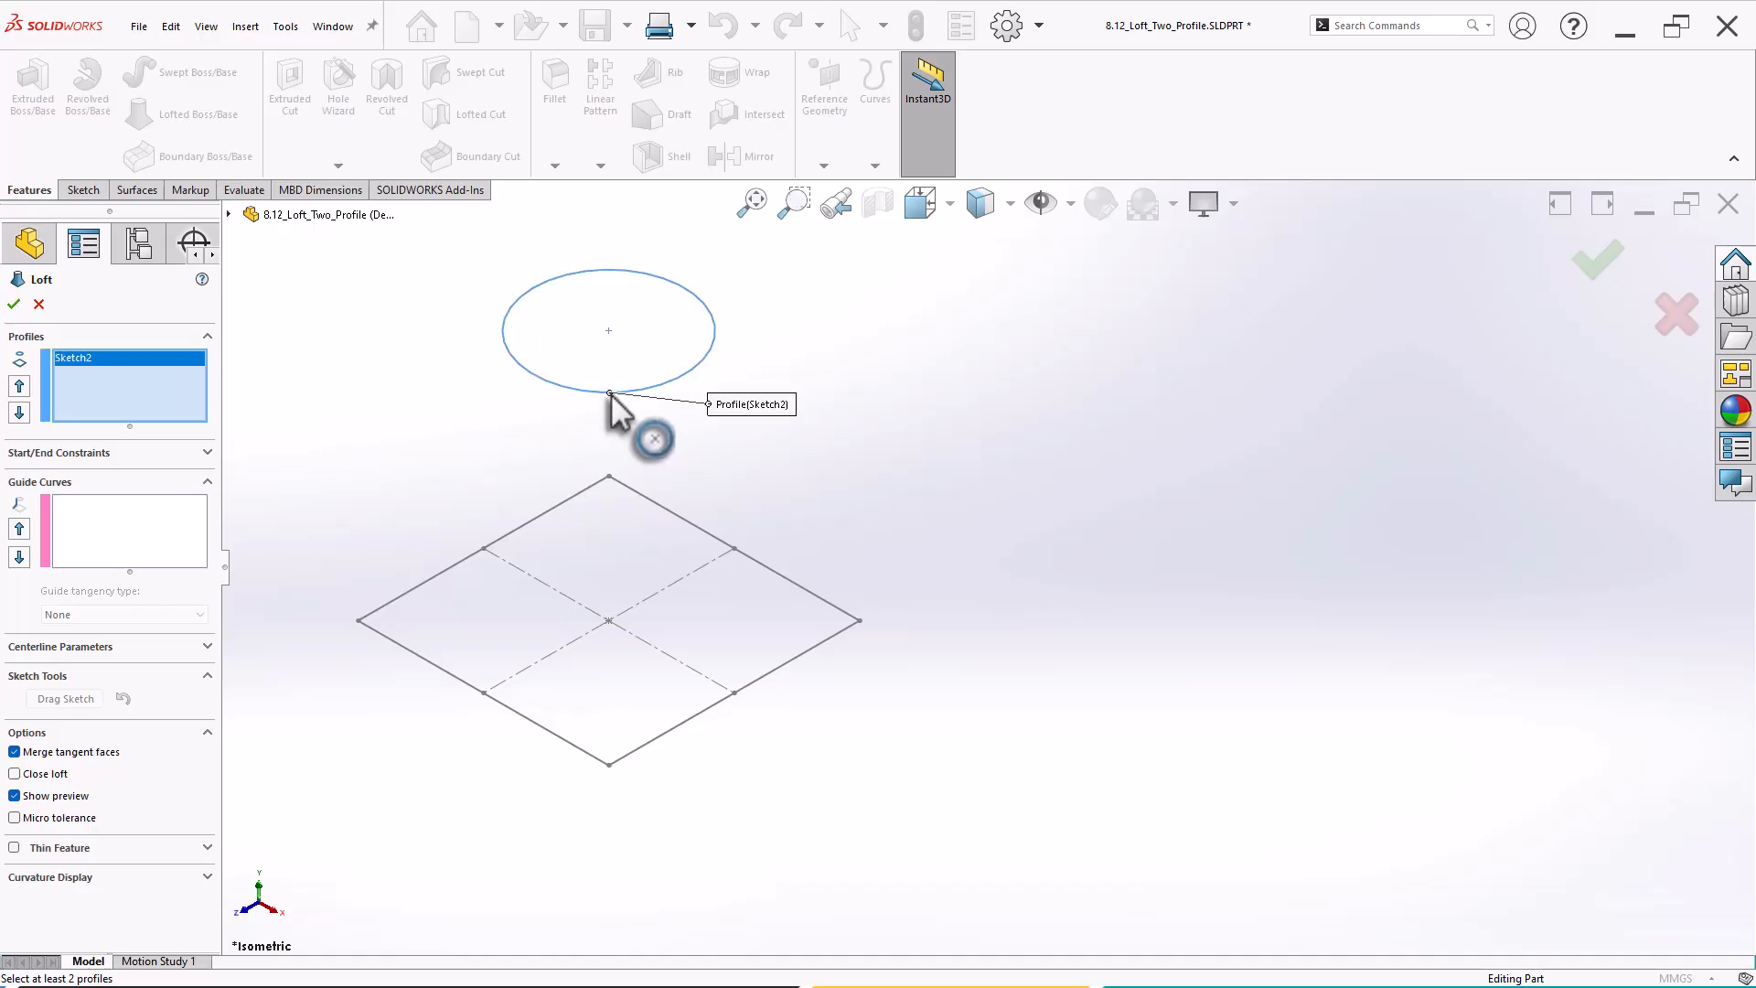
{"action": "left_click", "coordinate": [608, 766]}
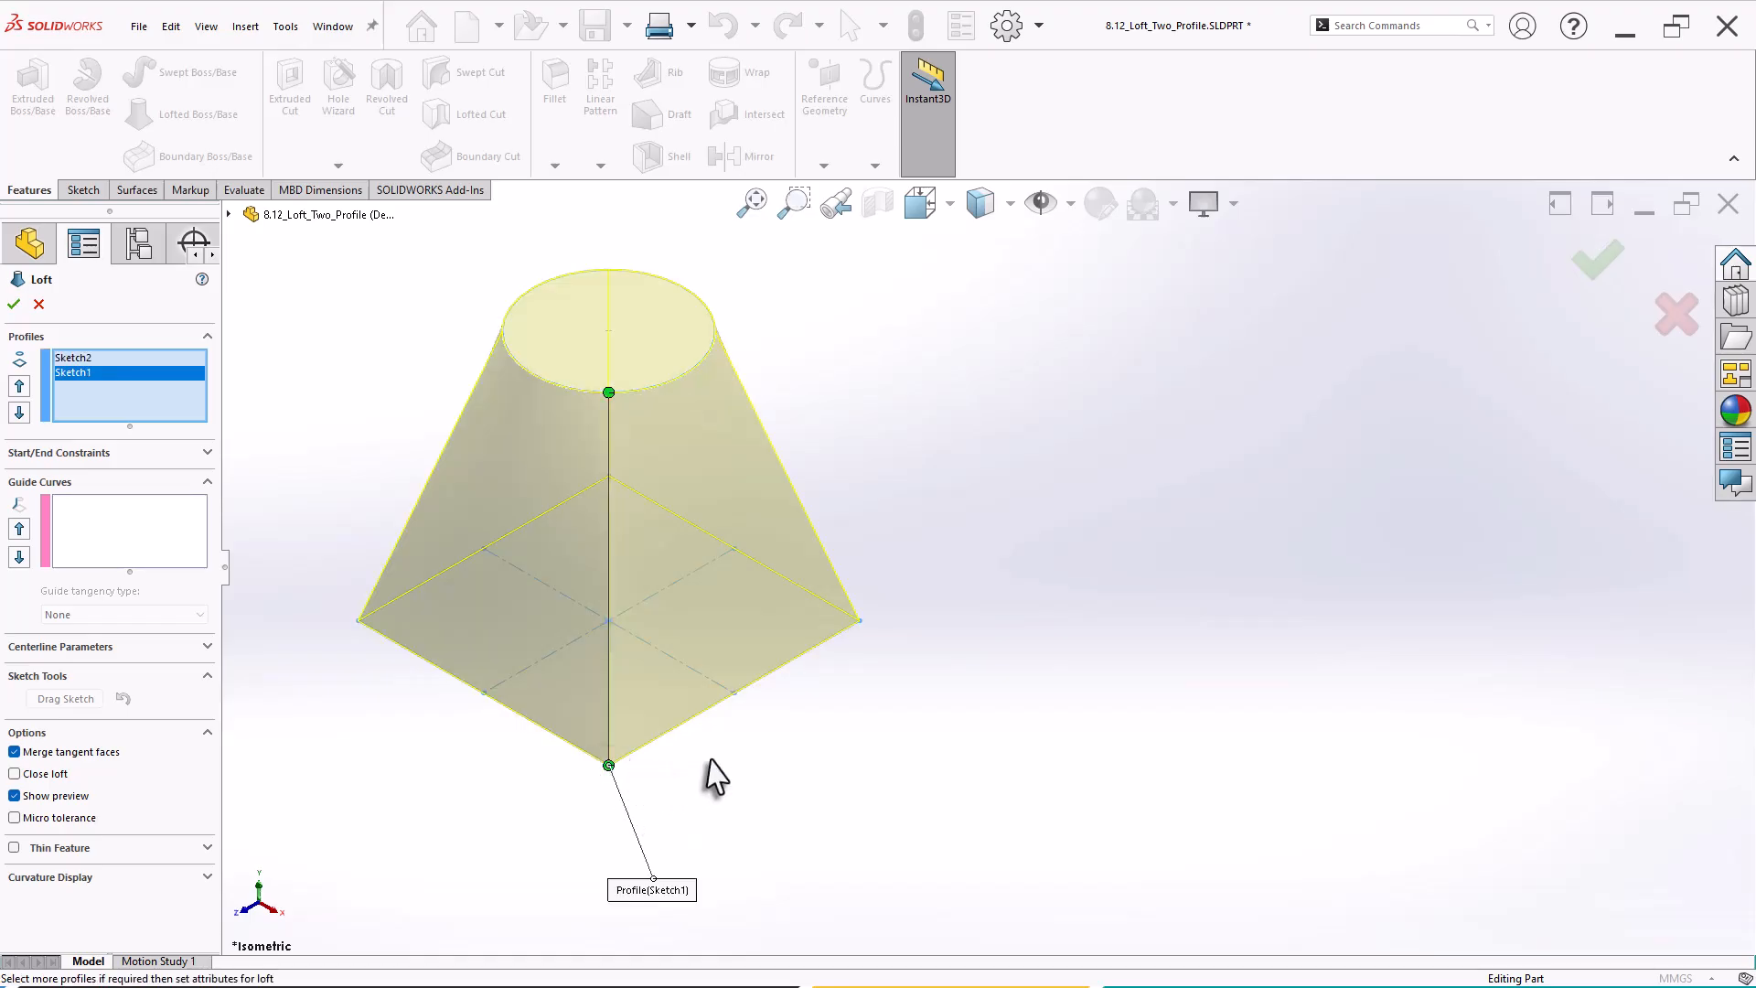
{"action": "middle_click_drag", "start_coordinate": [914, 651], "coordinate": [885, 627]}
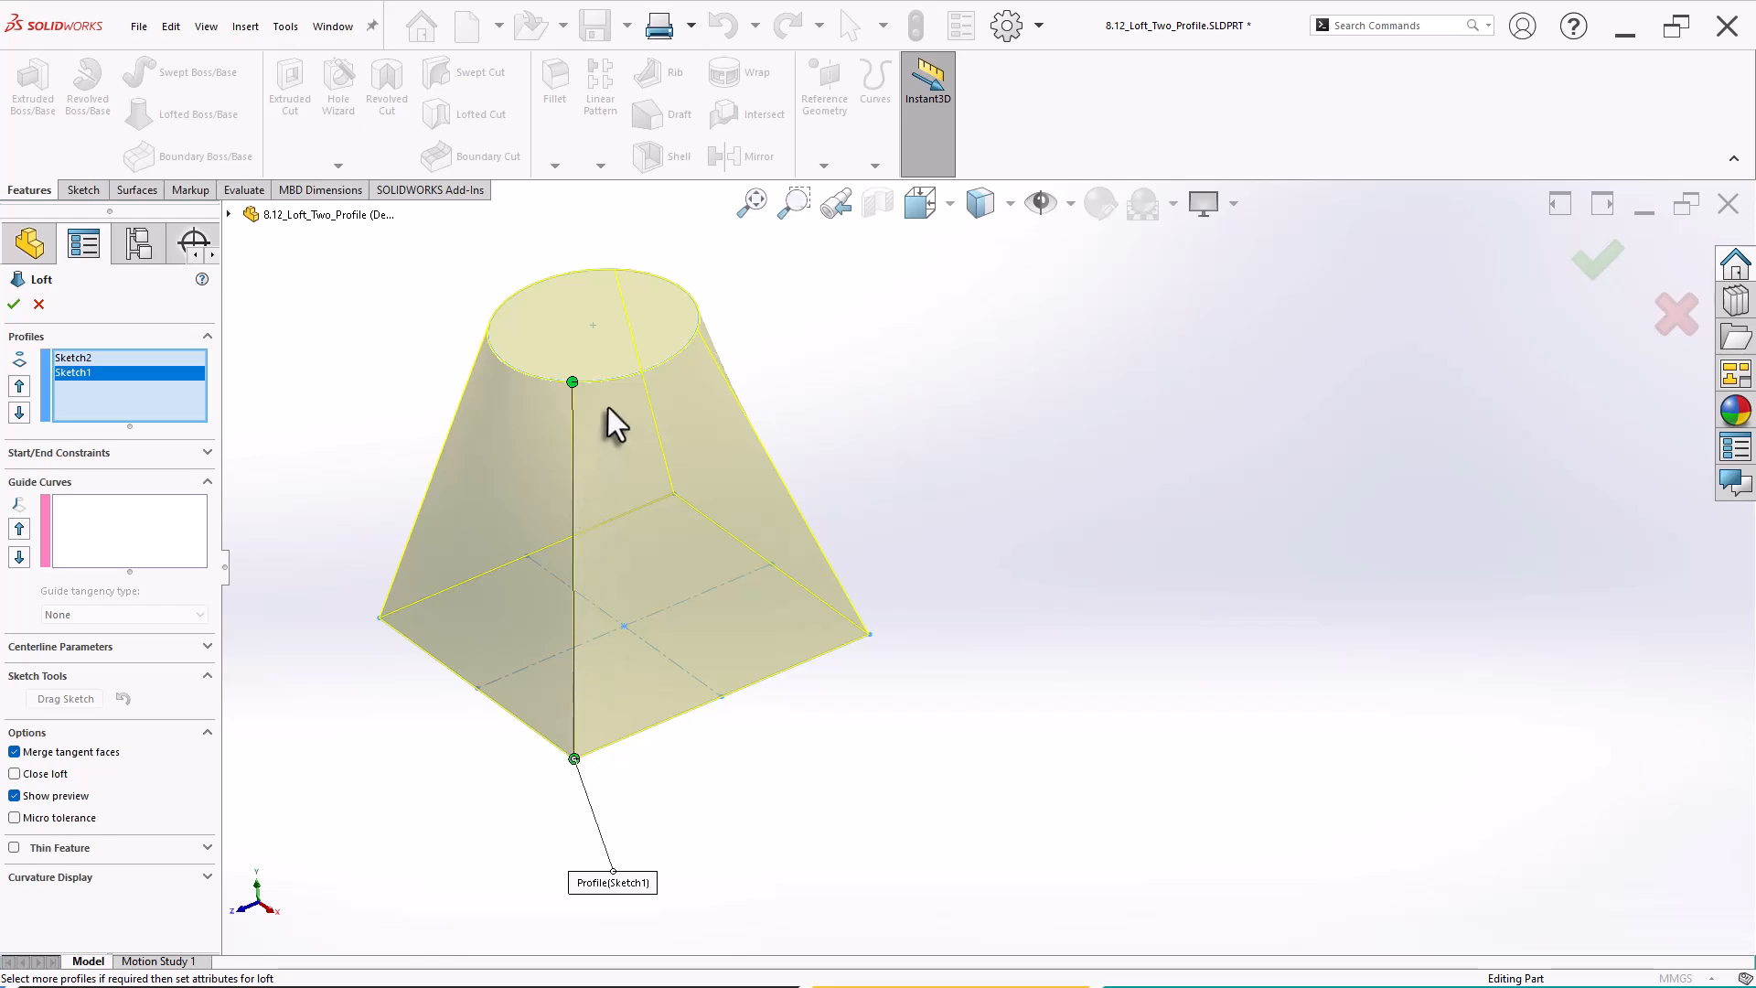
{"action": "middle_click_drag", "start_coordinate": [725, 522], "coordinate": [771, 502]}
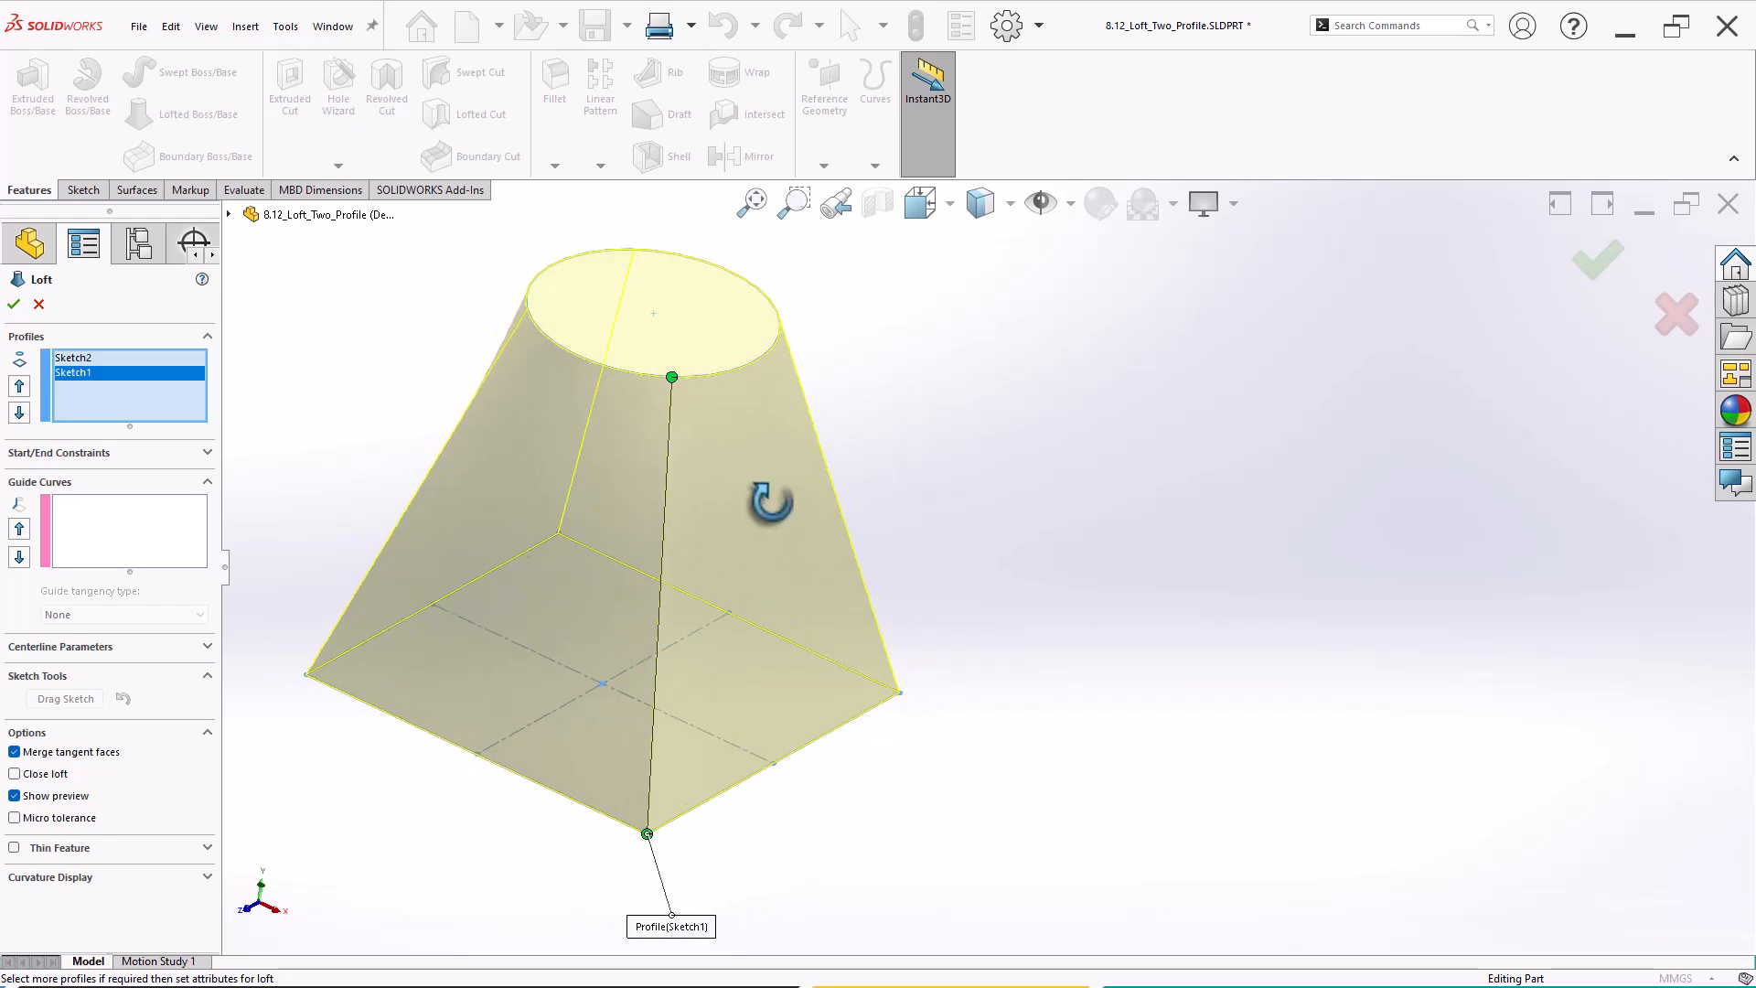
{"action": "left_click", "coordinate": [12, 305]}
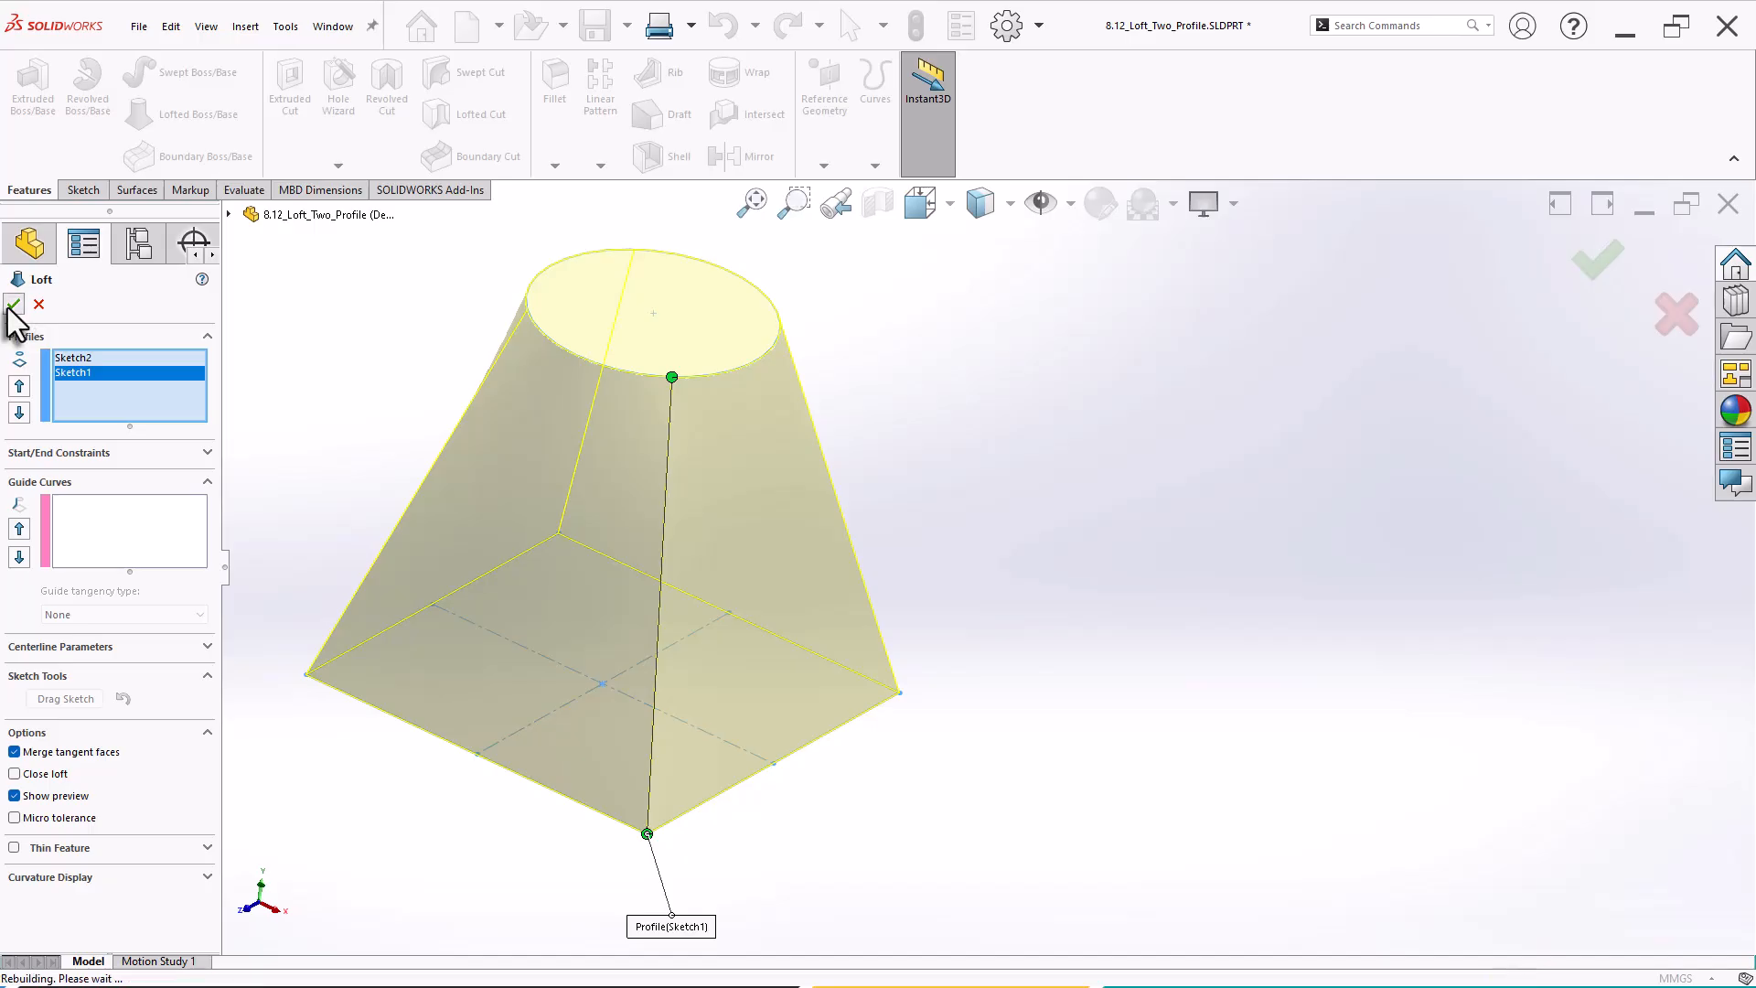
Edit Loft1 and shift its connector point along the circle, away from the square's front corner, to twist the loft.
{"action": "middle_click_drag", "start_coordinate": [366, 387], "coordinate": [348, 457]}
{"action": "mouse_move", "coordinate": [346, 611]}
{"action": "middle_mouse_down"}
{"action": "mouse_move", "coordinate": [345, 282]}
{"action": "mouse_move", "coordinate": [344, 600]}
{"action": "mouse_move", "coordinate": [333, 588]}
{"action": "mouse_move", "coordinate": [348, 596]}
{"action": "middle_mouse_up"}
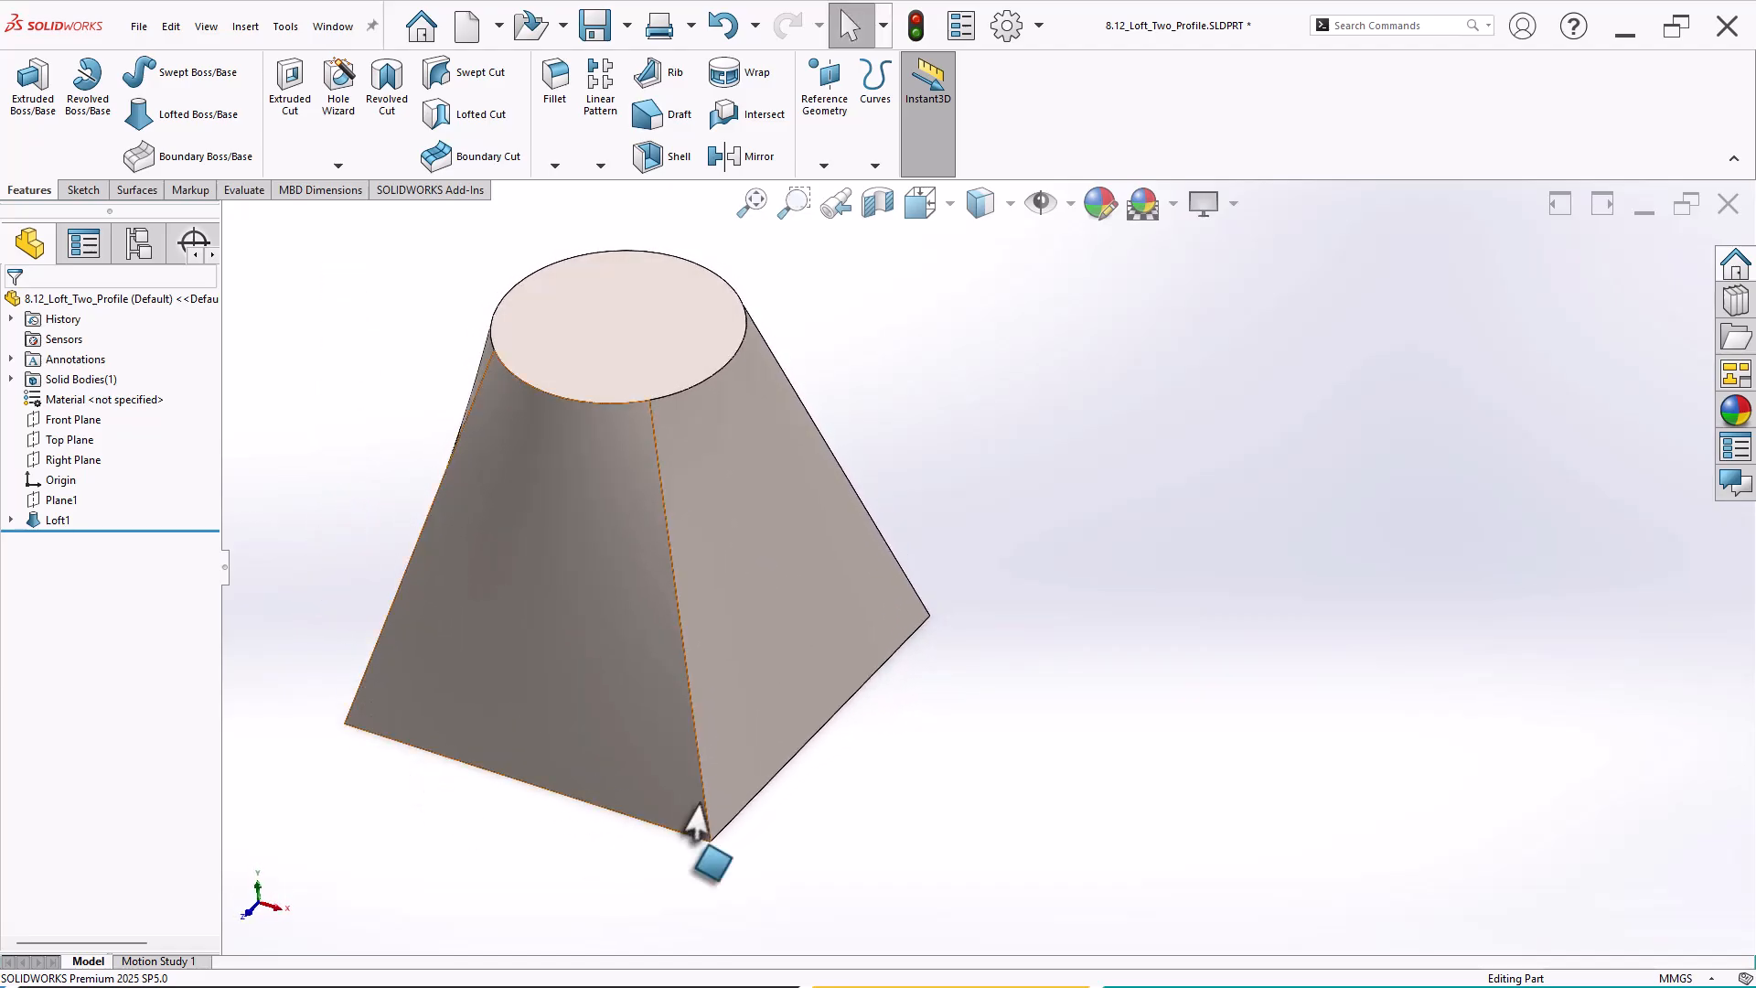
{"action": "scroll", "coordinate": [605, 502], "scroll_direction": "up", "scroll_amount": 1}
{"action": "middle_click_drag", "start_coordinate": [739, 353], "coordinate": [755, 546]}
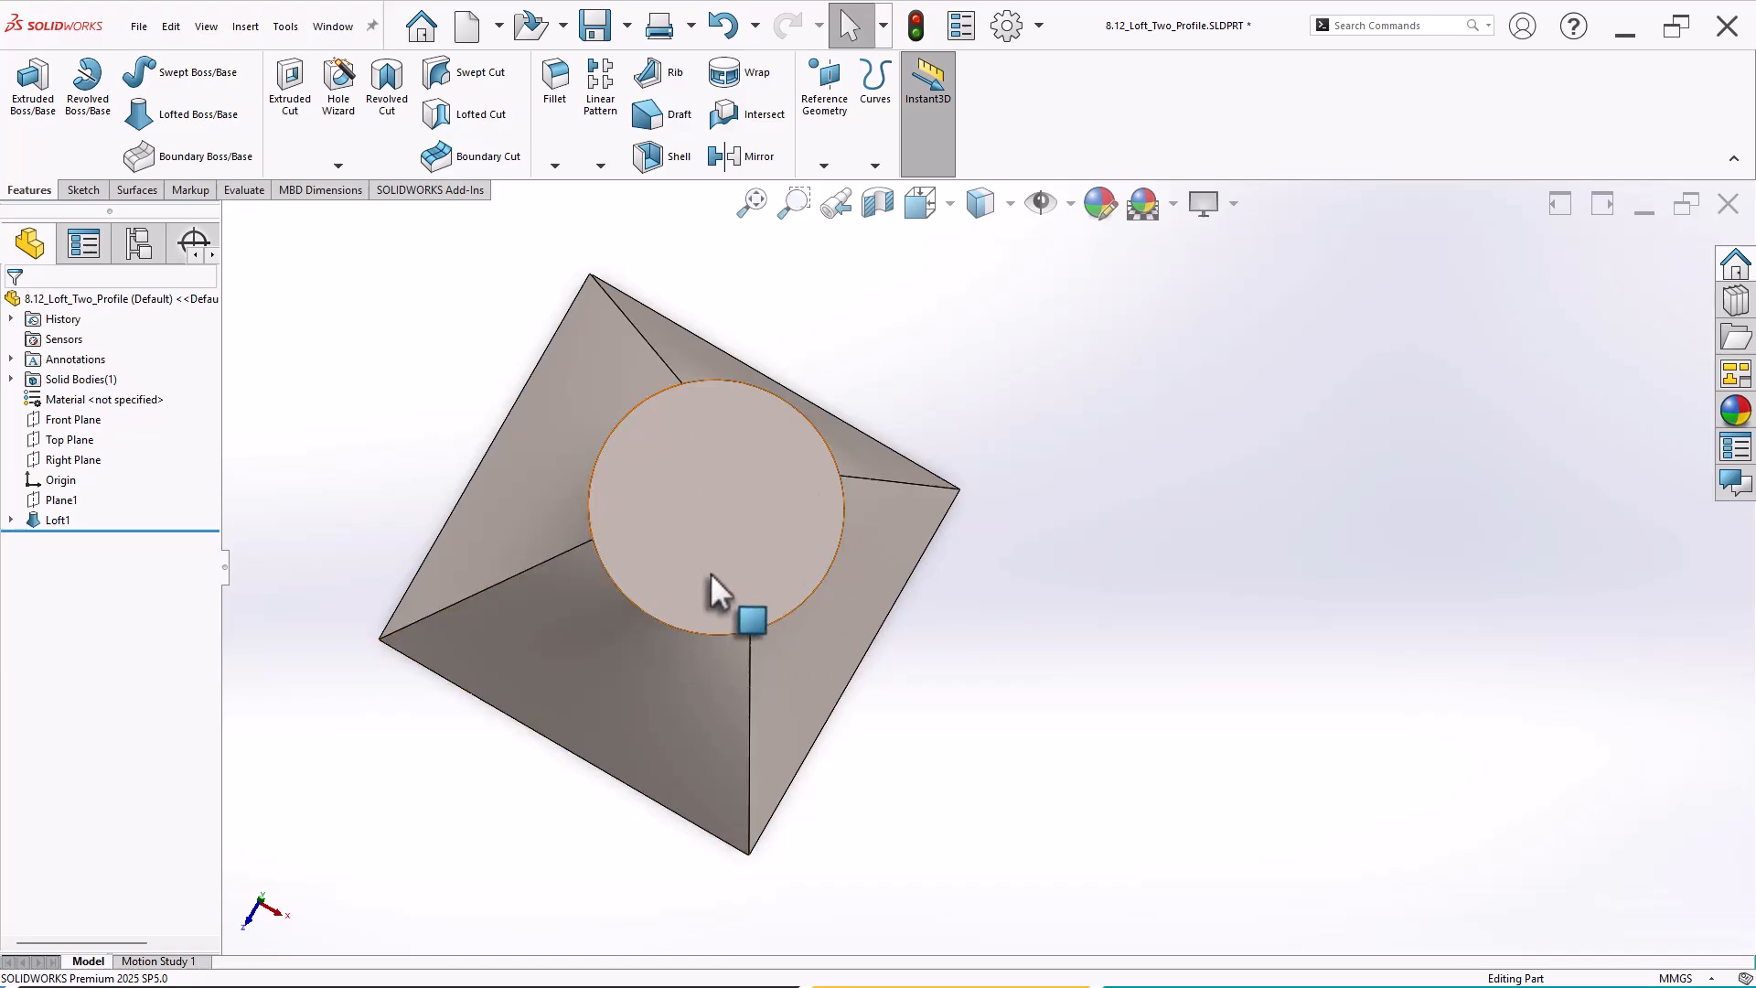
{"action": "mouse_move", "coordinate": [710, 572]}
{"action": "middle_mouse_down"}
{"action": "mouse_move", "coordinate": [719, 457]}
{"action": "mouse_move", "coordinate": [675, 343]}
{"action": "middle_mouse_up"}
{"action": "left_click", "coordinate": [57, 519]}
{"action": "left_click", "coordinate": [80, 485]}
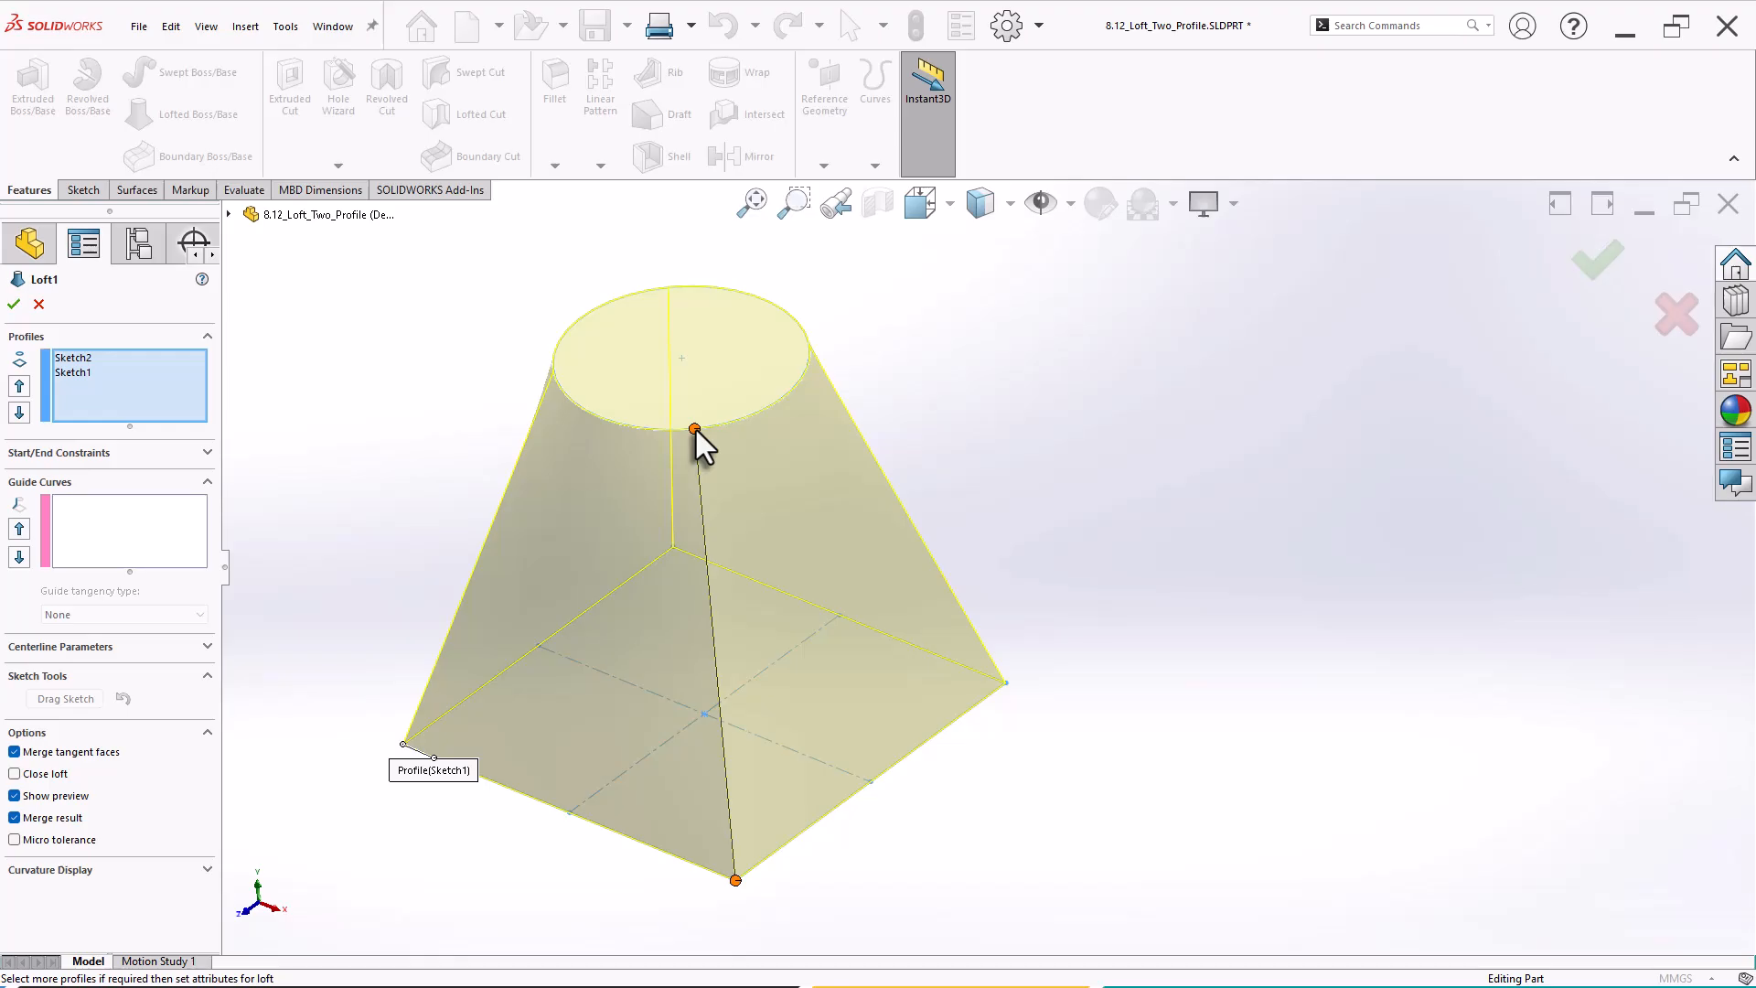
{"action": "left_click_drag", "start_coordinate": [695, 430], "coordinate": [627, 426]}
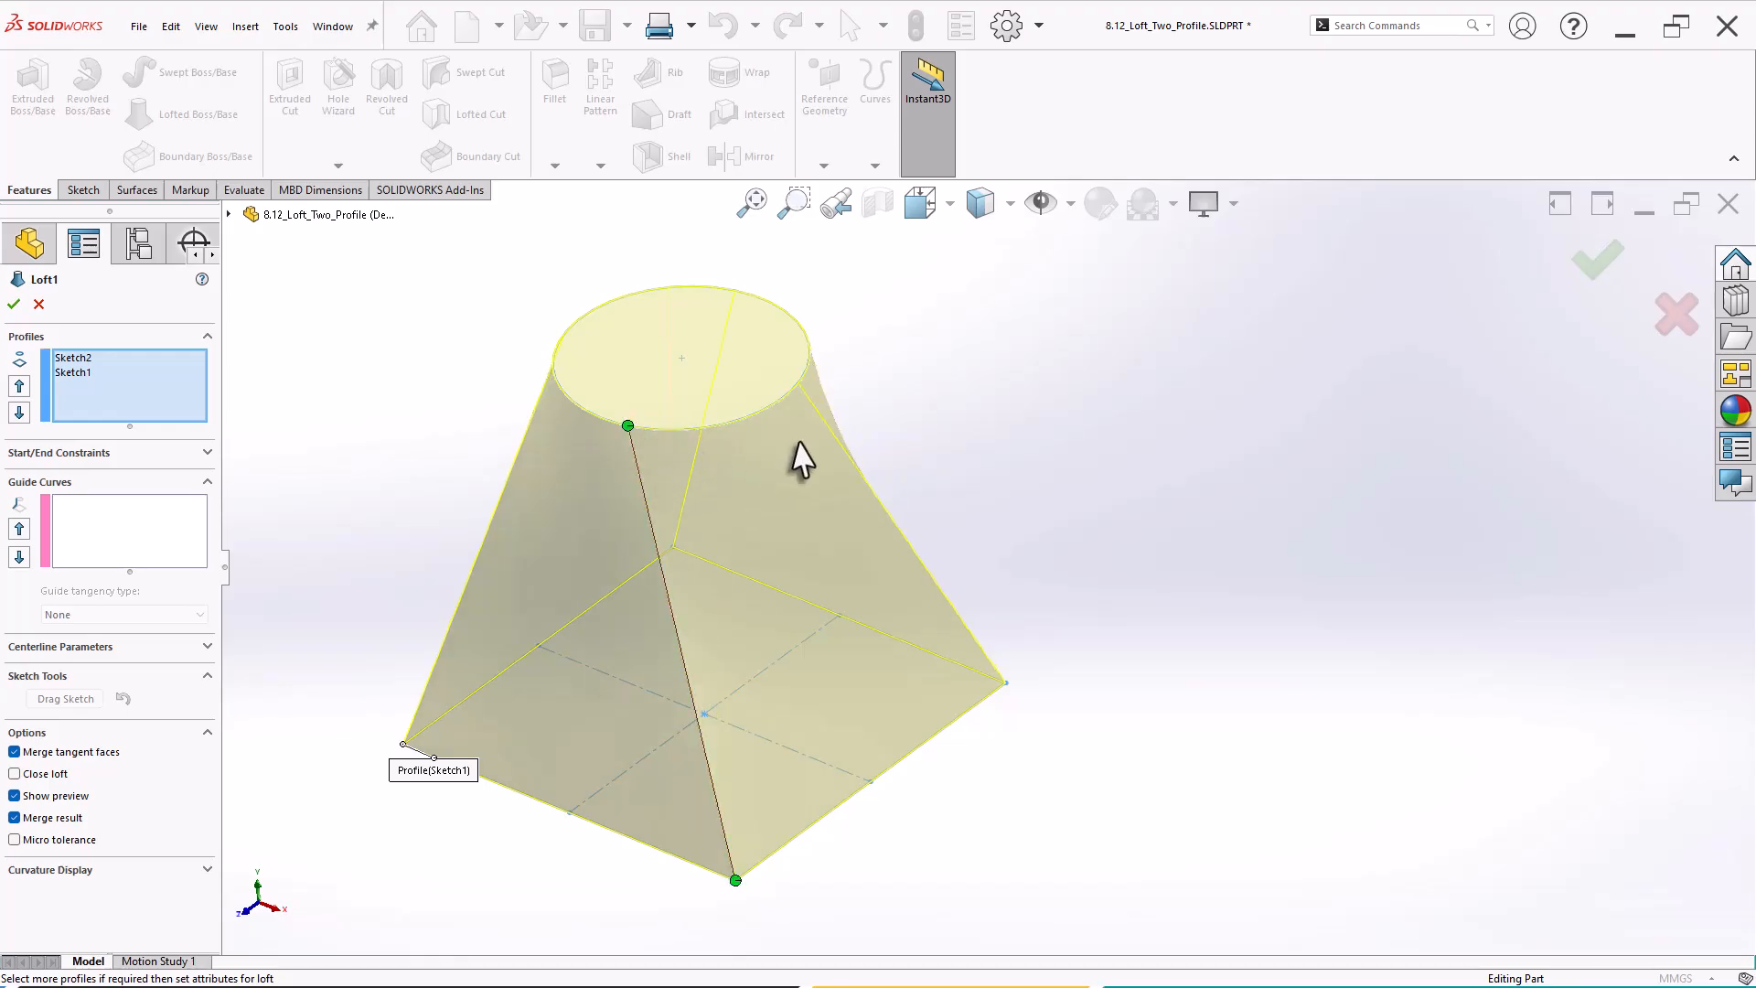
{"action": "mouse_move", "coordinate": [930, 470]}
{"action": "middle_mouse_down"}
{"action": "mouse_move", "coordinate": [948, 451]}
{"action": "mouse_move", "coordinate": [919, 494]}
{"action": "mouse_move", "coordinate": [941, 701]}
{"action": "mouse_move", "coordinate": [942, 491]}
{"action": "middle_mouse_up"}
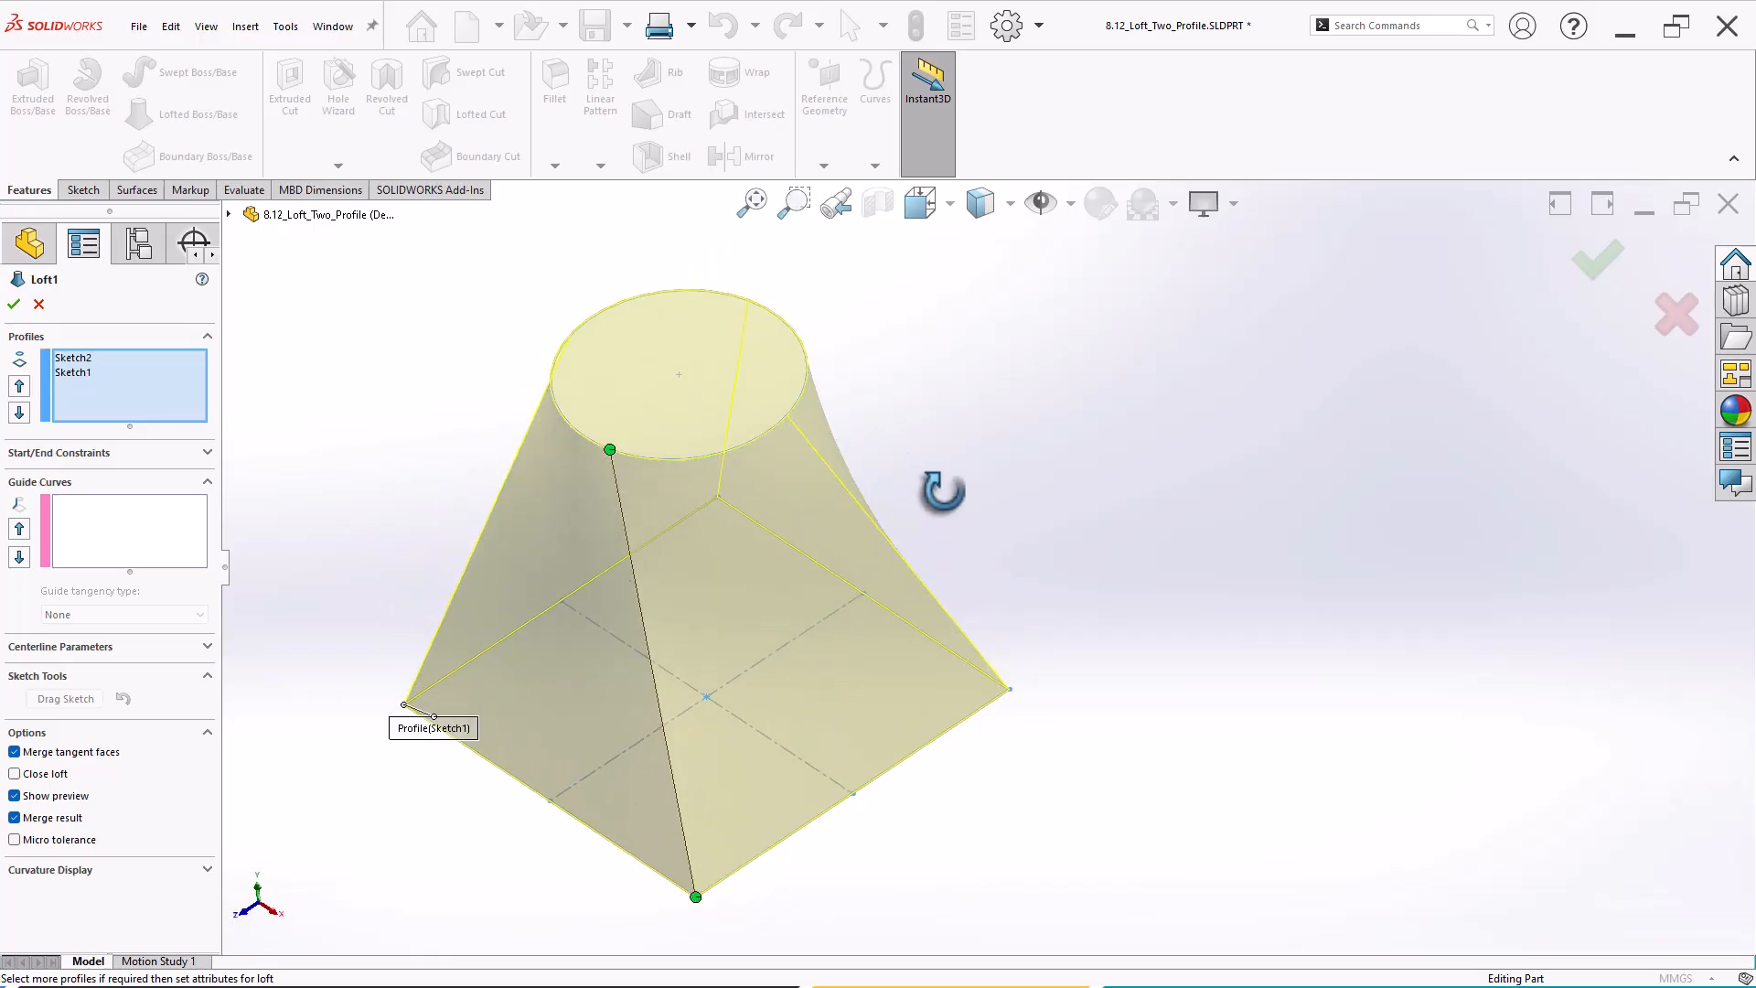
{"action": "left_click_drag", "start_coordinate": [610, 450], "coordinate": [593, 443]}
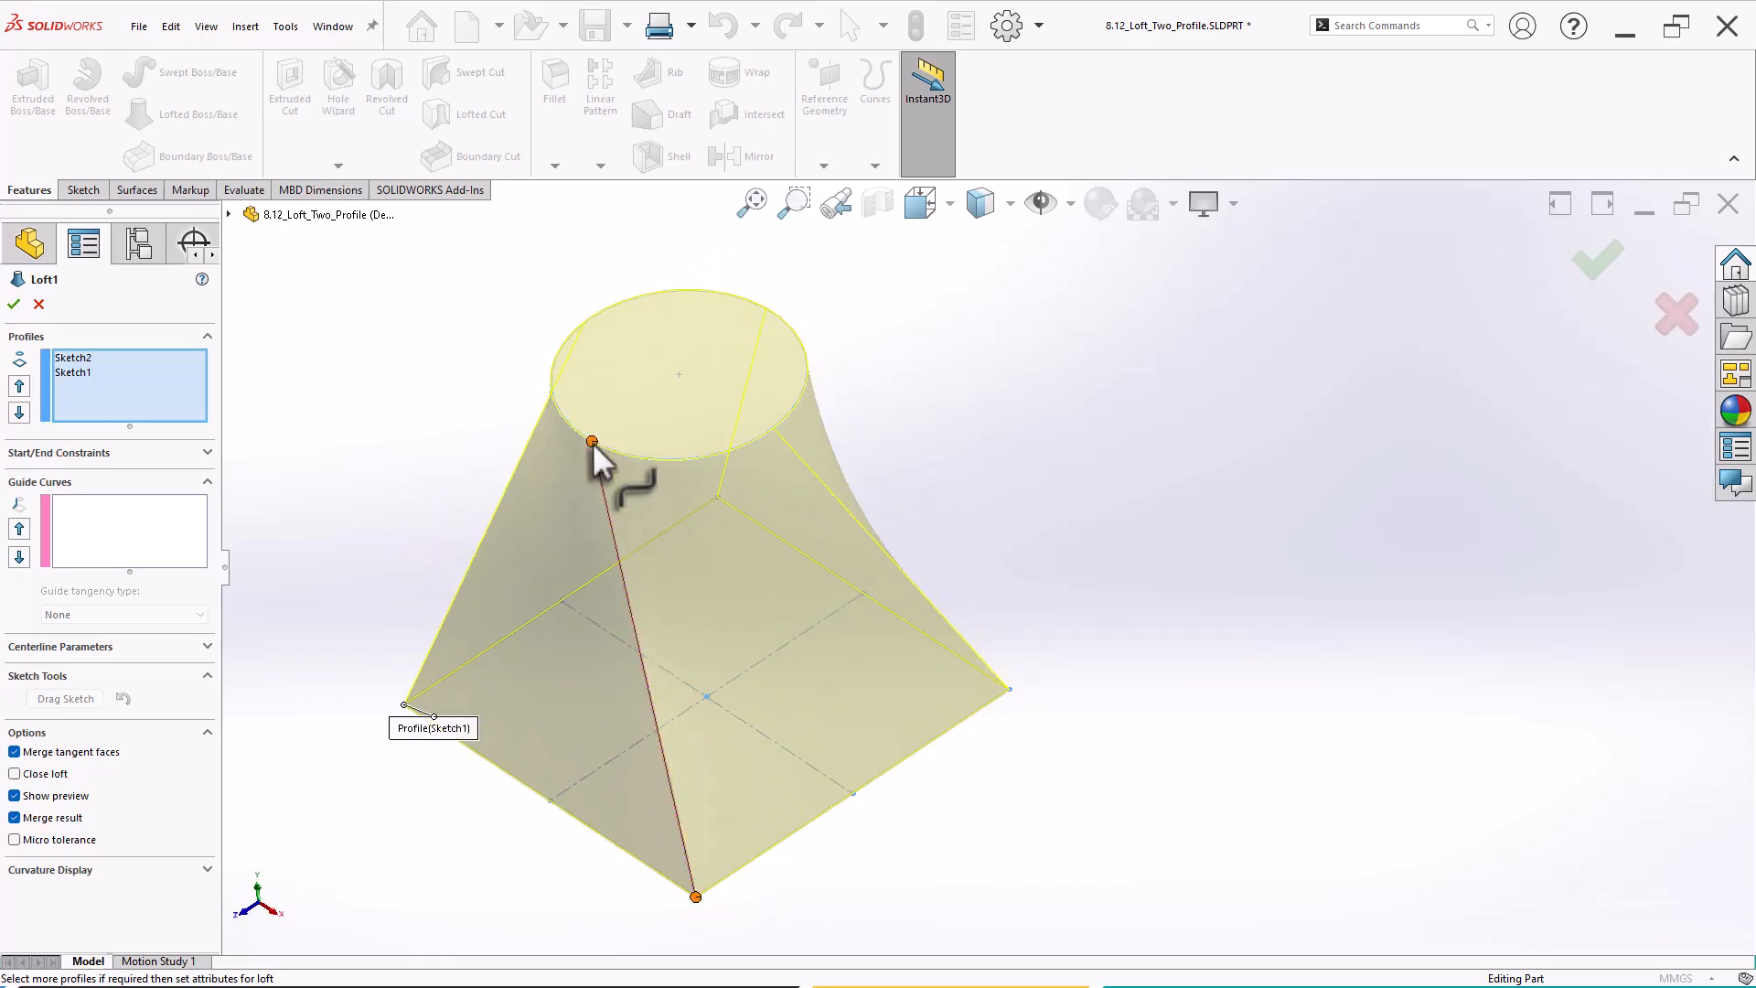
{"action": "left_click", "coordinate": [1593, 275]}
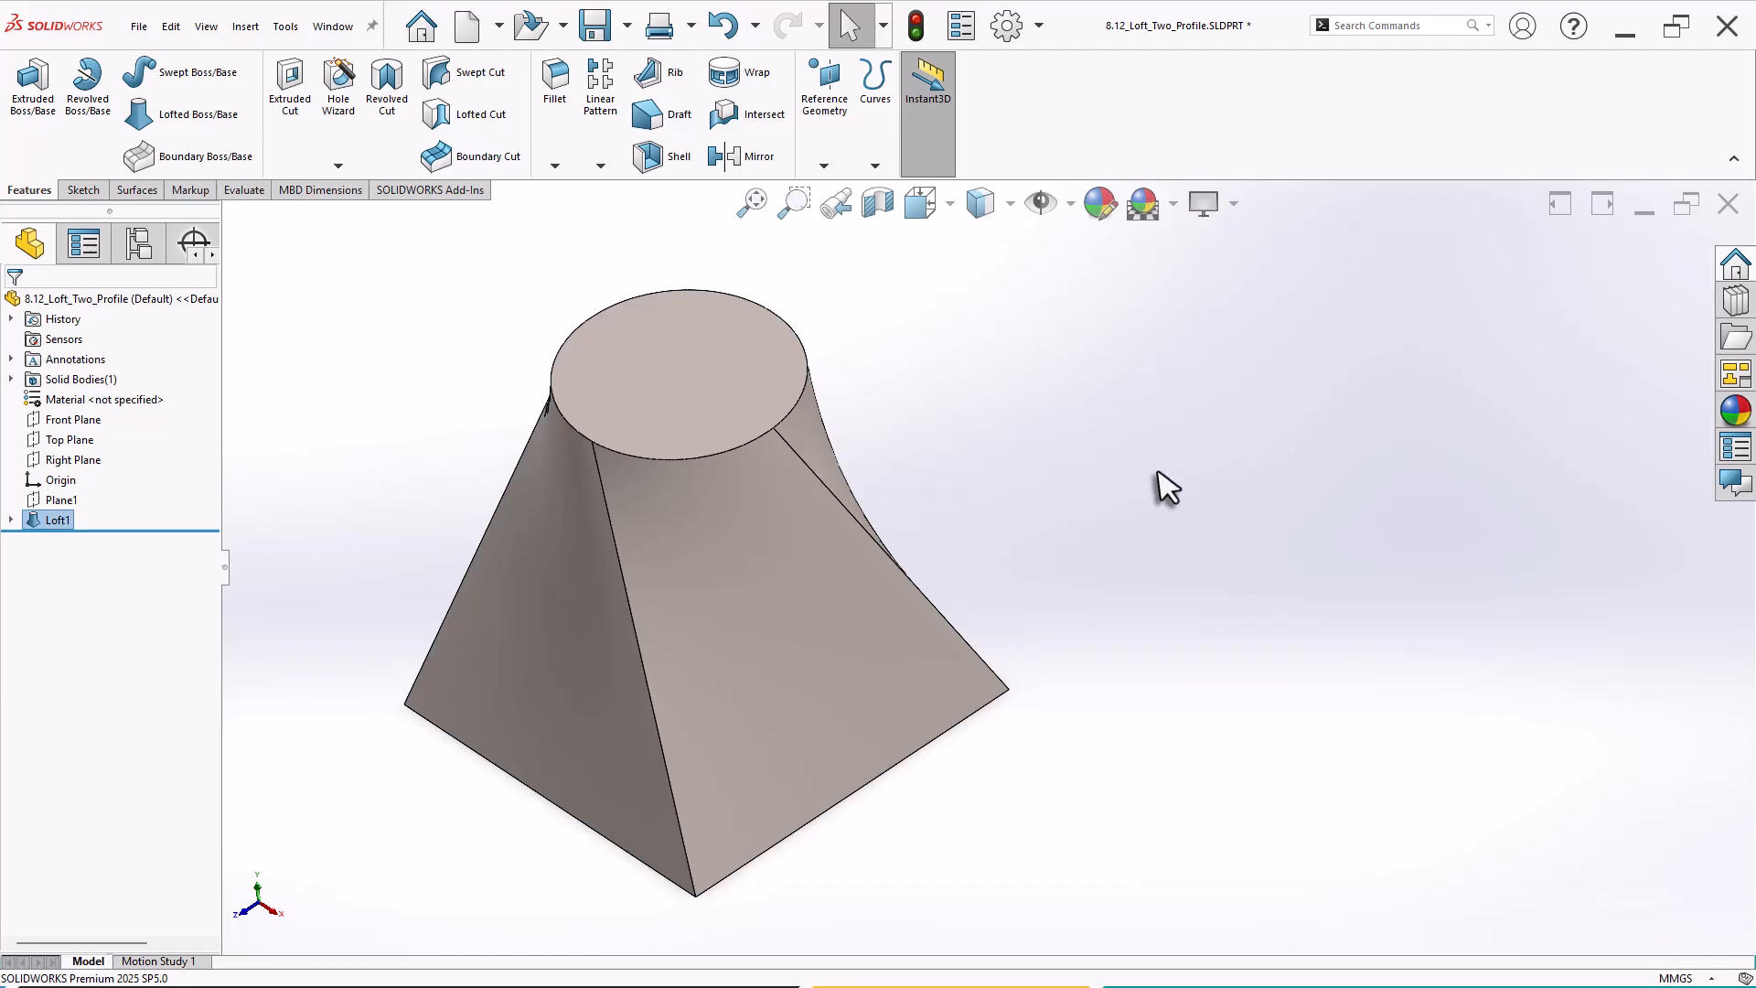
Edit Loft1 with all connectors shown and move the front connector's point back along the circle toward the square's front corner.
{"action": "left_click", "coordinate": [1056, 475]}
{"action": "middle_click_drag", "start_coordinate": [1050, 474], "coordinate": [1079, 589]}
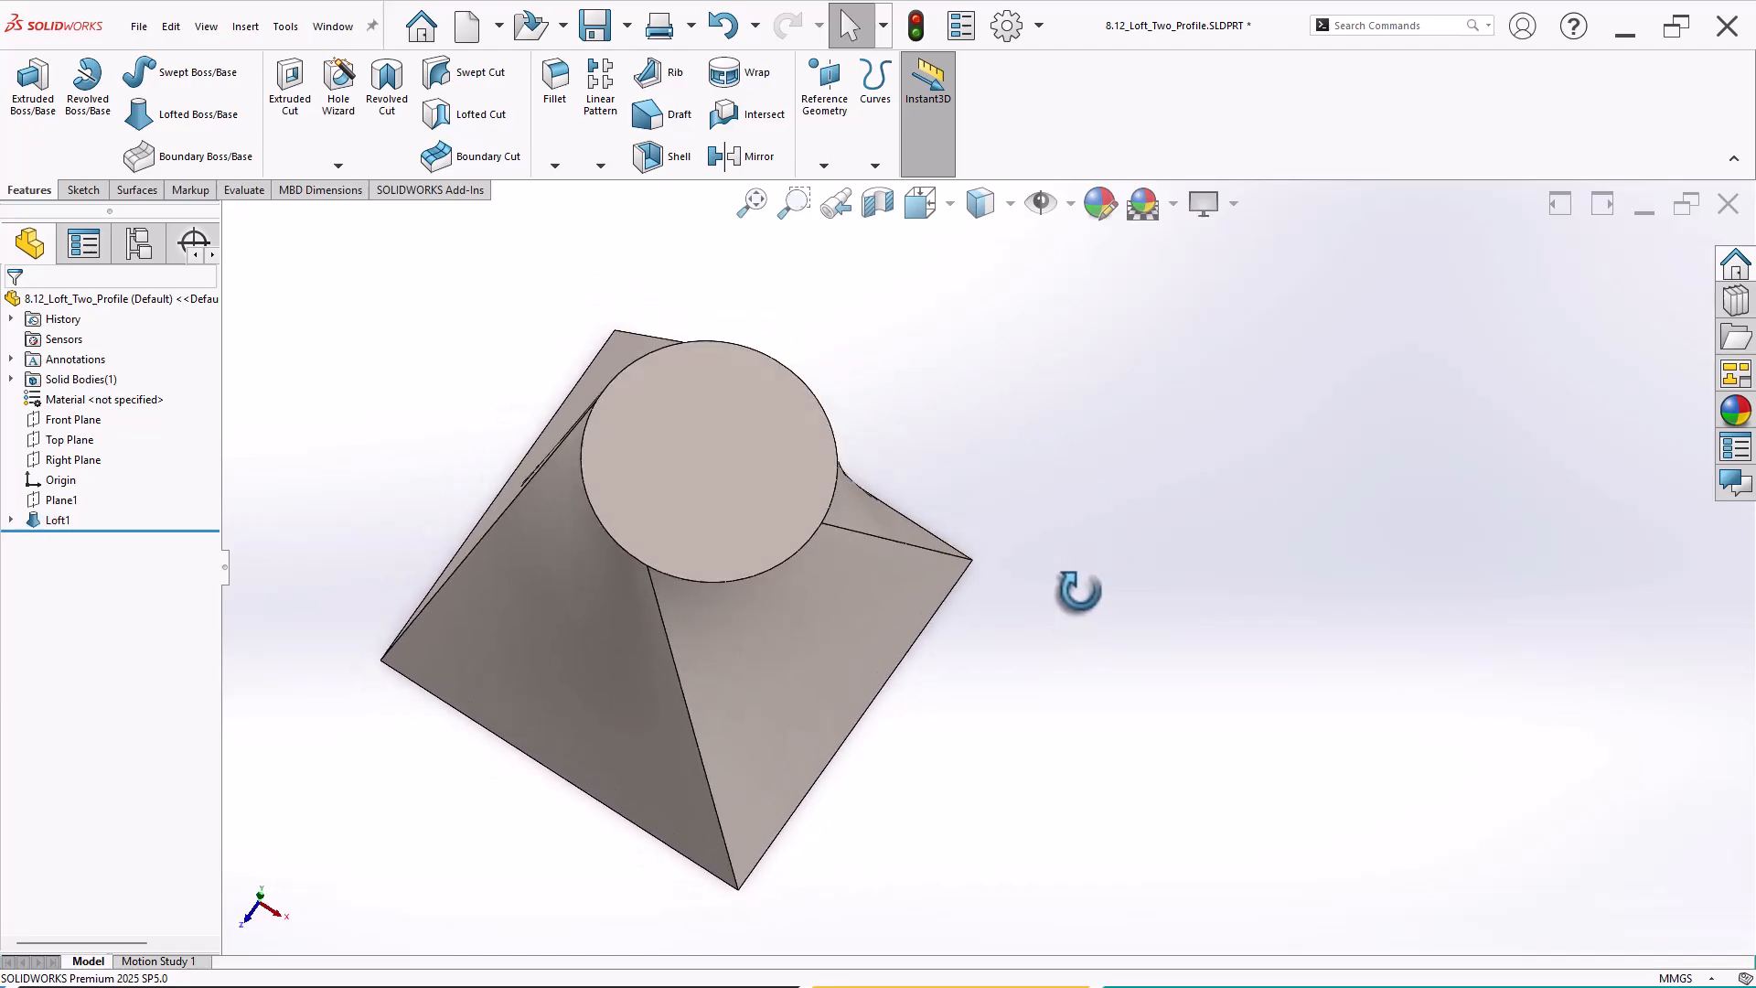
{"action": "left_click", "coordinate": [58, 520]}
{"action": "left_click", "coordinate": [81, 472]}
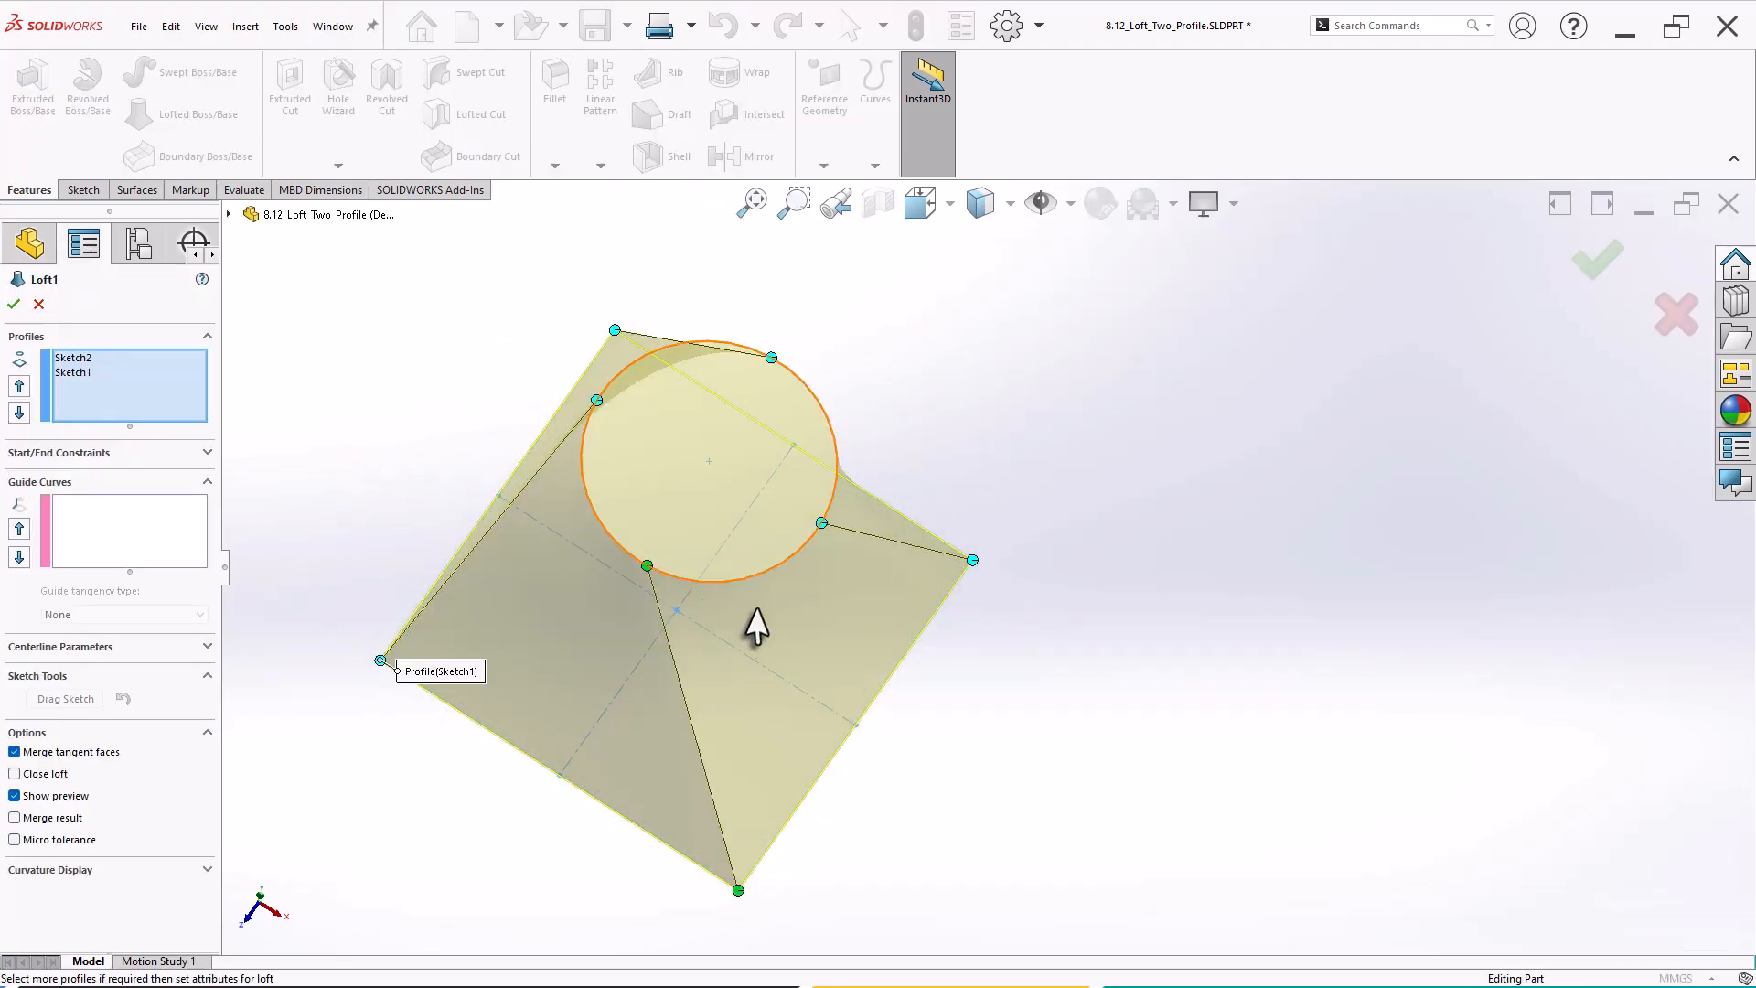
{"action": "middle_click_drag", "start_coordinate": [1036, 720], "coordinate": [1030, 560]}
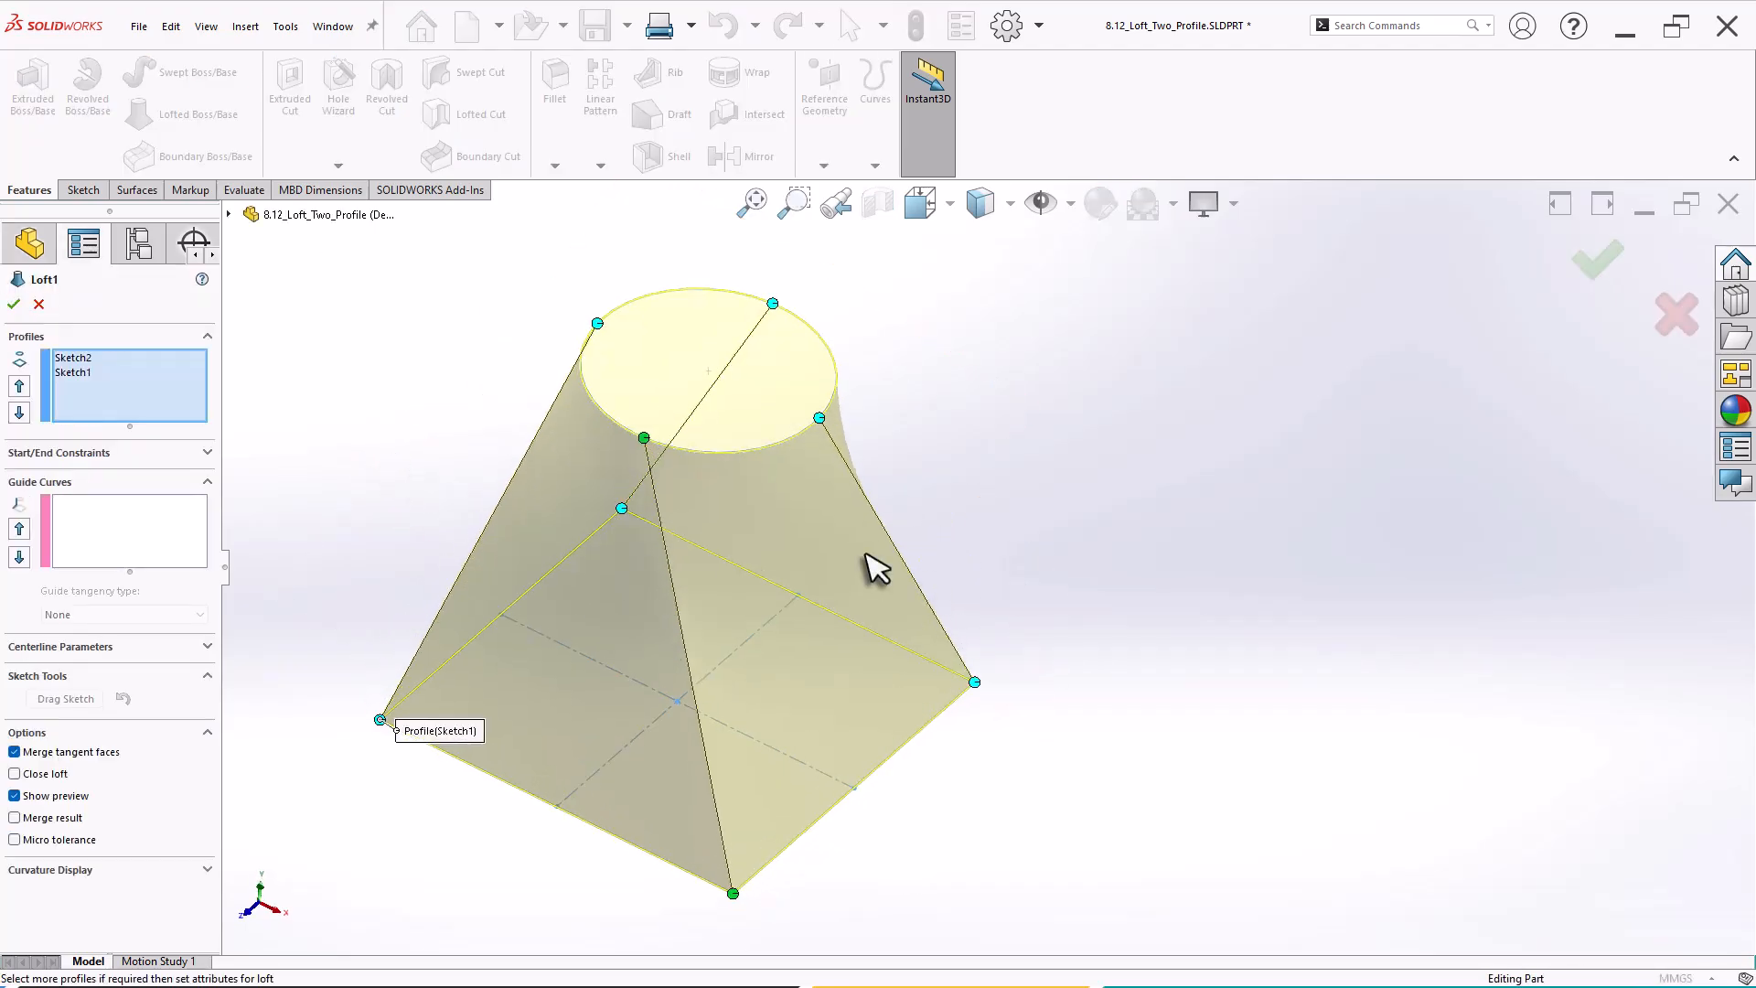
{"action": "left_click_drag", "start_coordinate": [645, 440], "coordinate": [711, 465]}
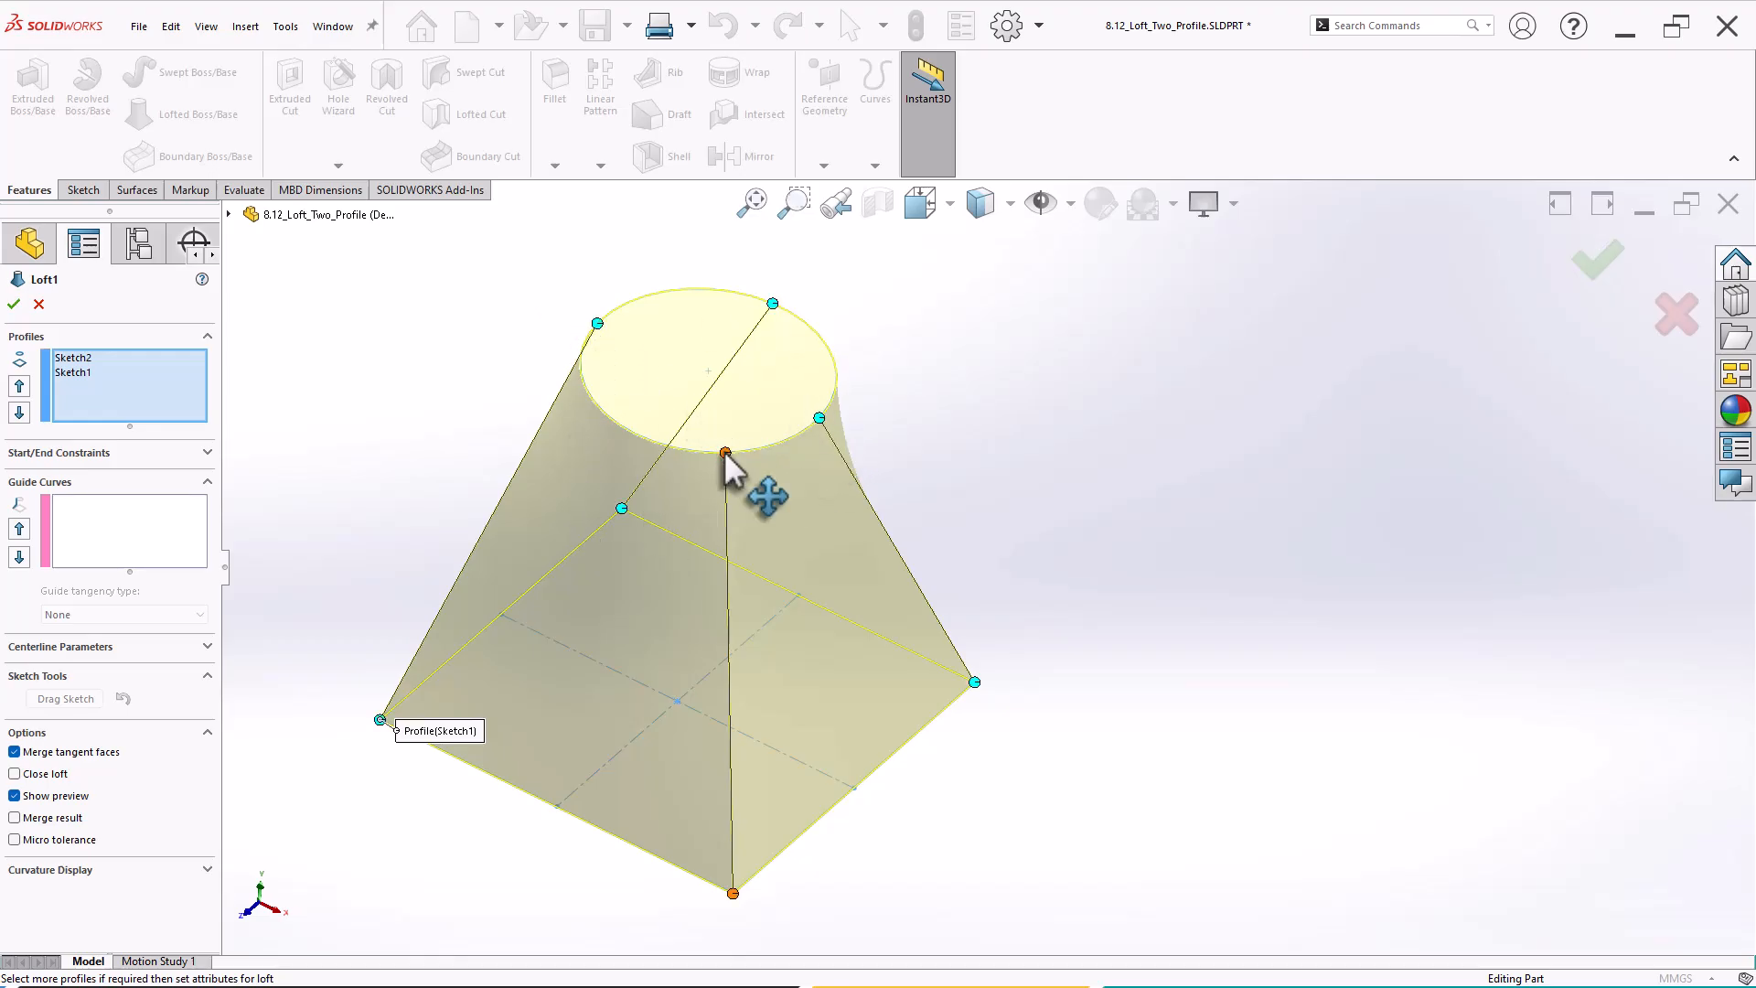
{"action": "right_click", "coordinate": [508, 365]}
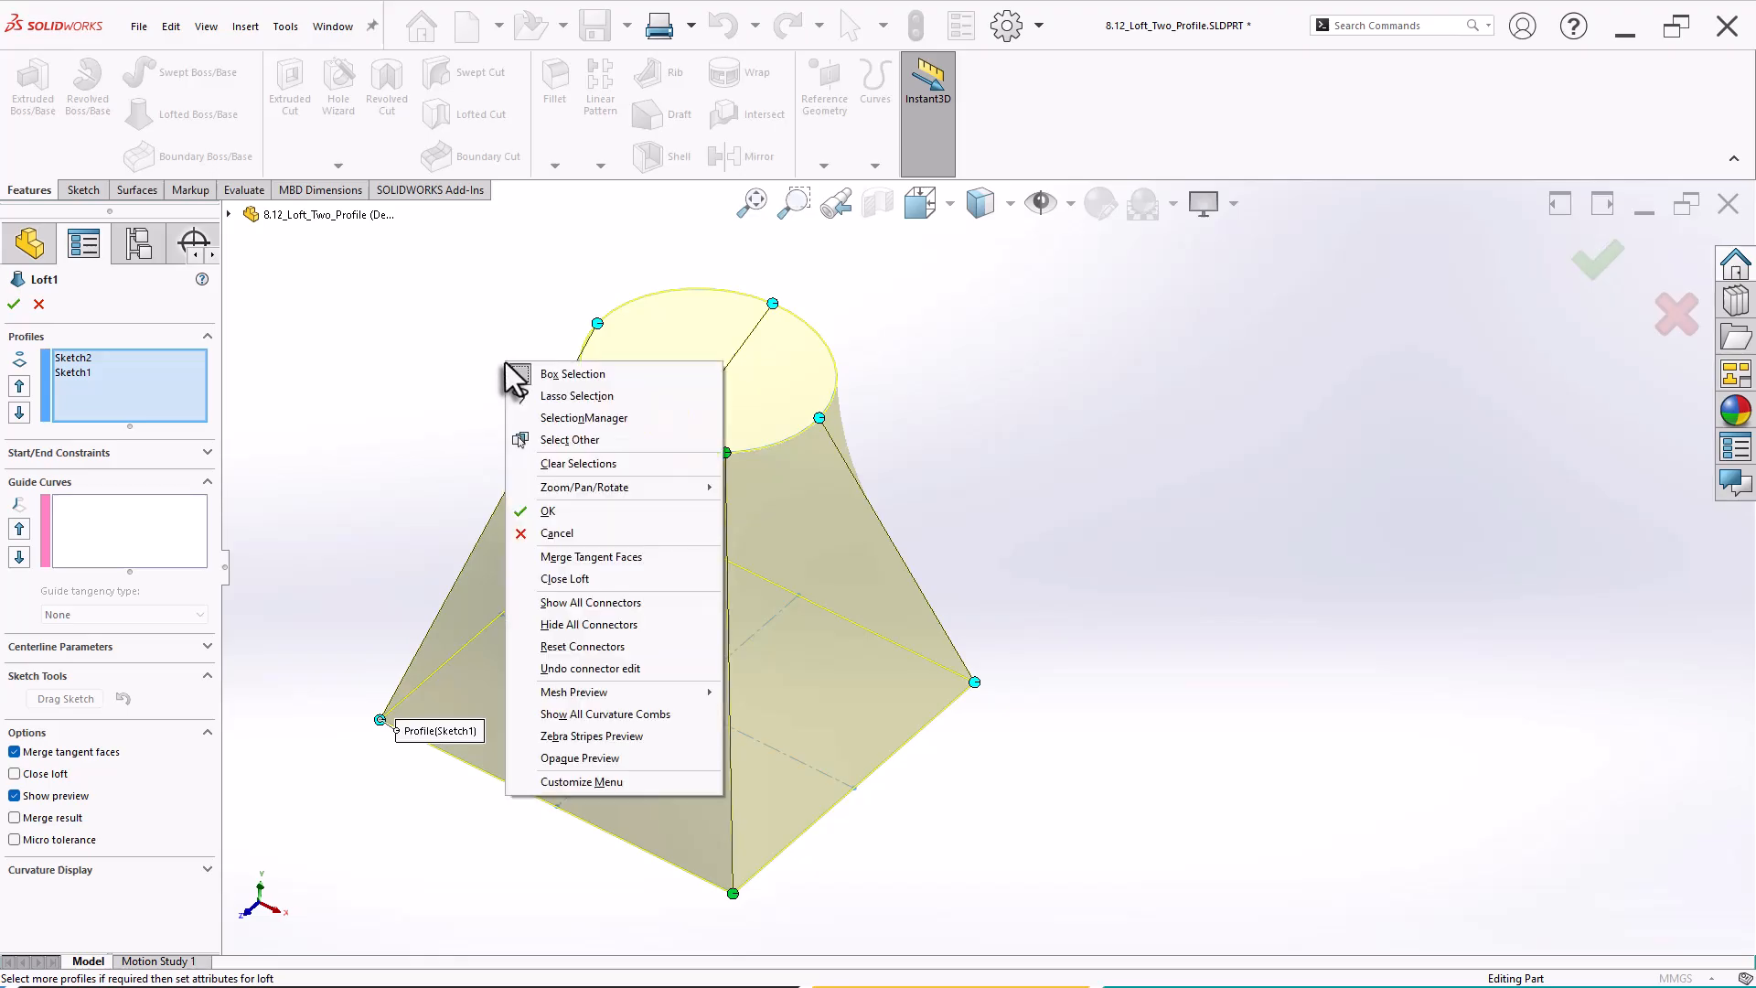
{"action": "left_click", "coordinate": [437, 440]}
Reposition the four connector points around the circle so each lines up roughly with its own corner of the square.
{"action": "middle_click_drag", "start_coordinate": [441, 408], "coordinate": [430, 552]}
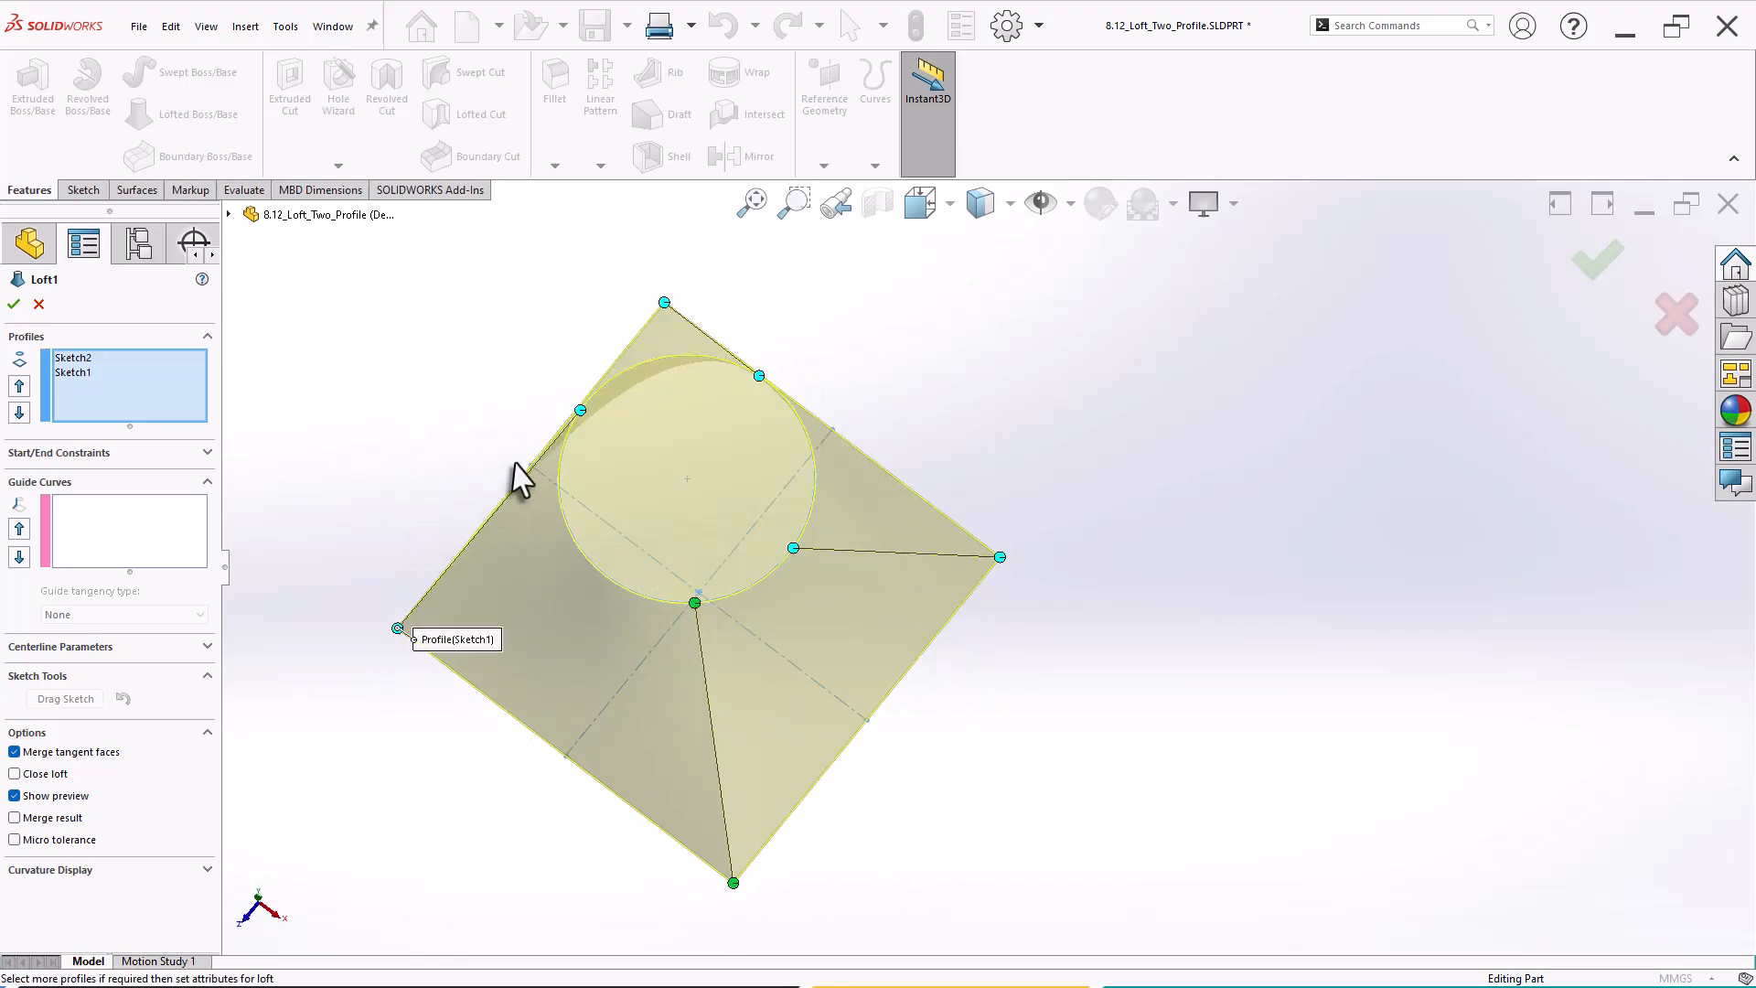
{"action": "left_click_drag", "start_coordinate": [580, 410], "coordinate": [564, 522]}
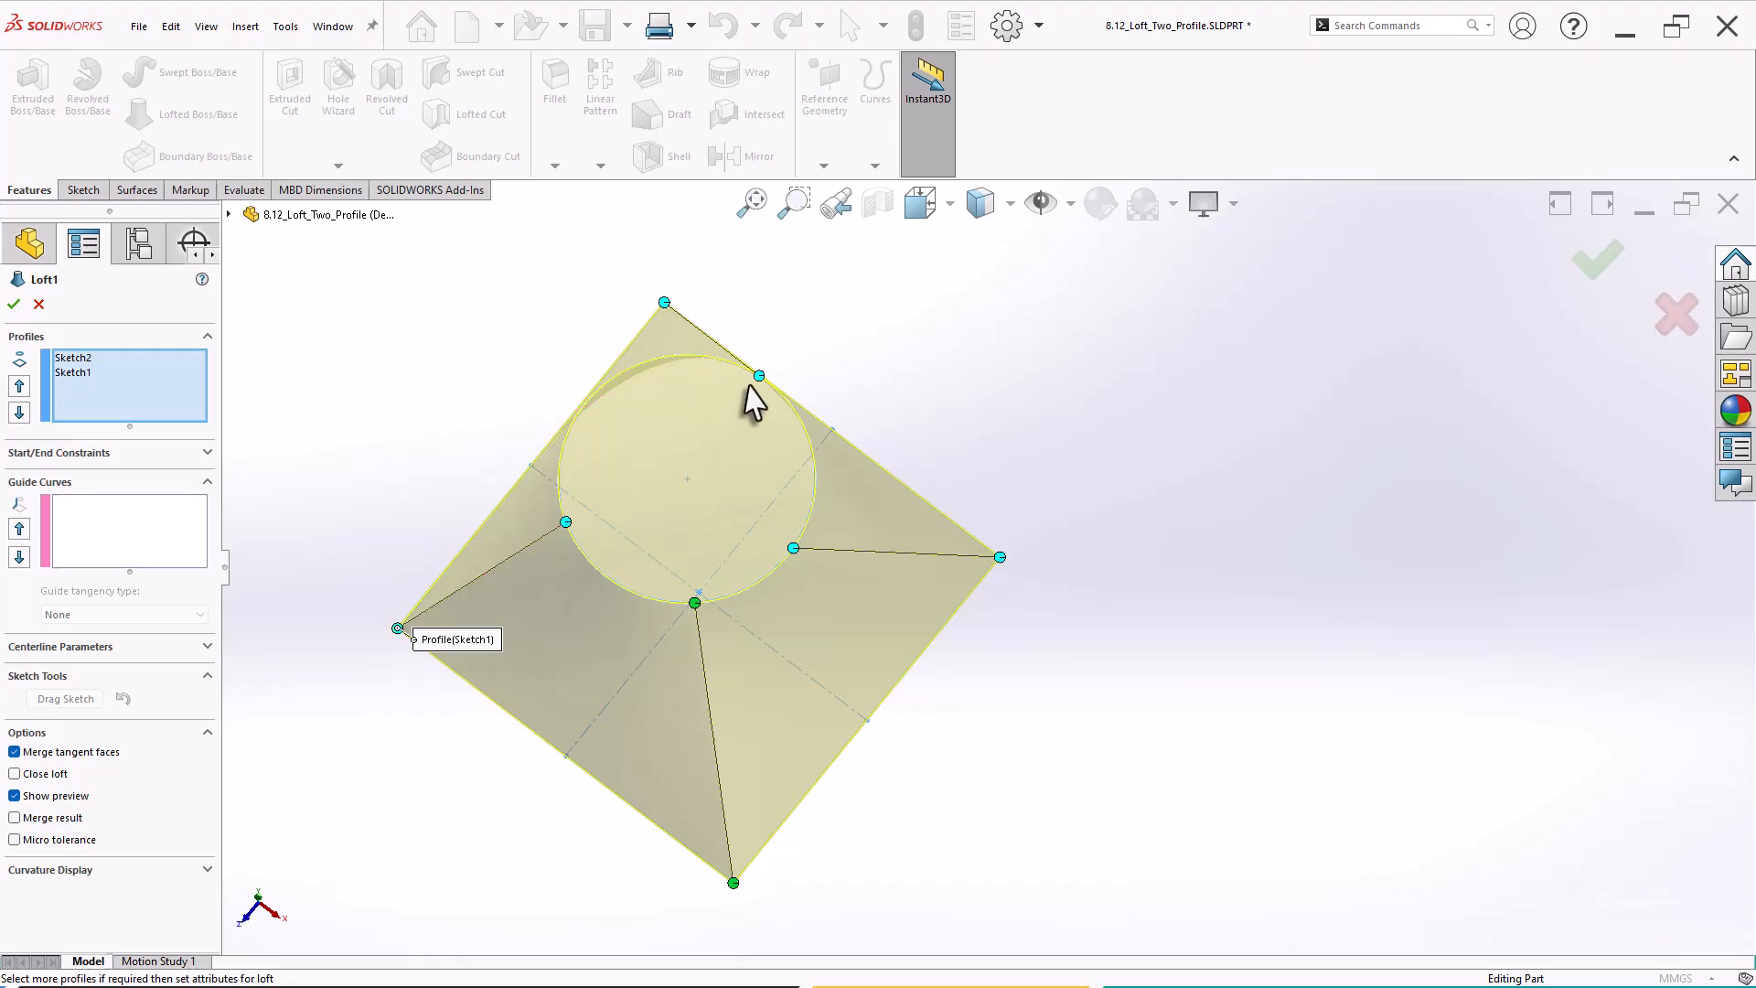
{"action": "left_click_drag", "start_coordinate": [759, 375], "coordinate": [674, 370]}
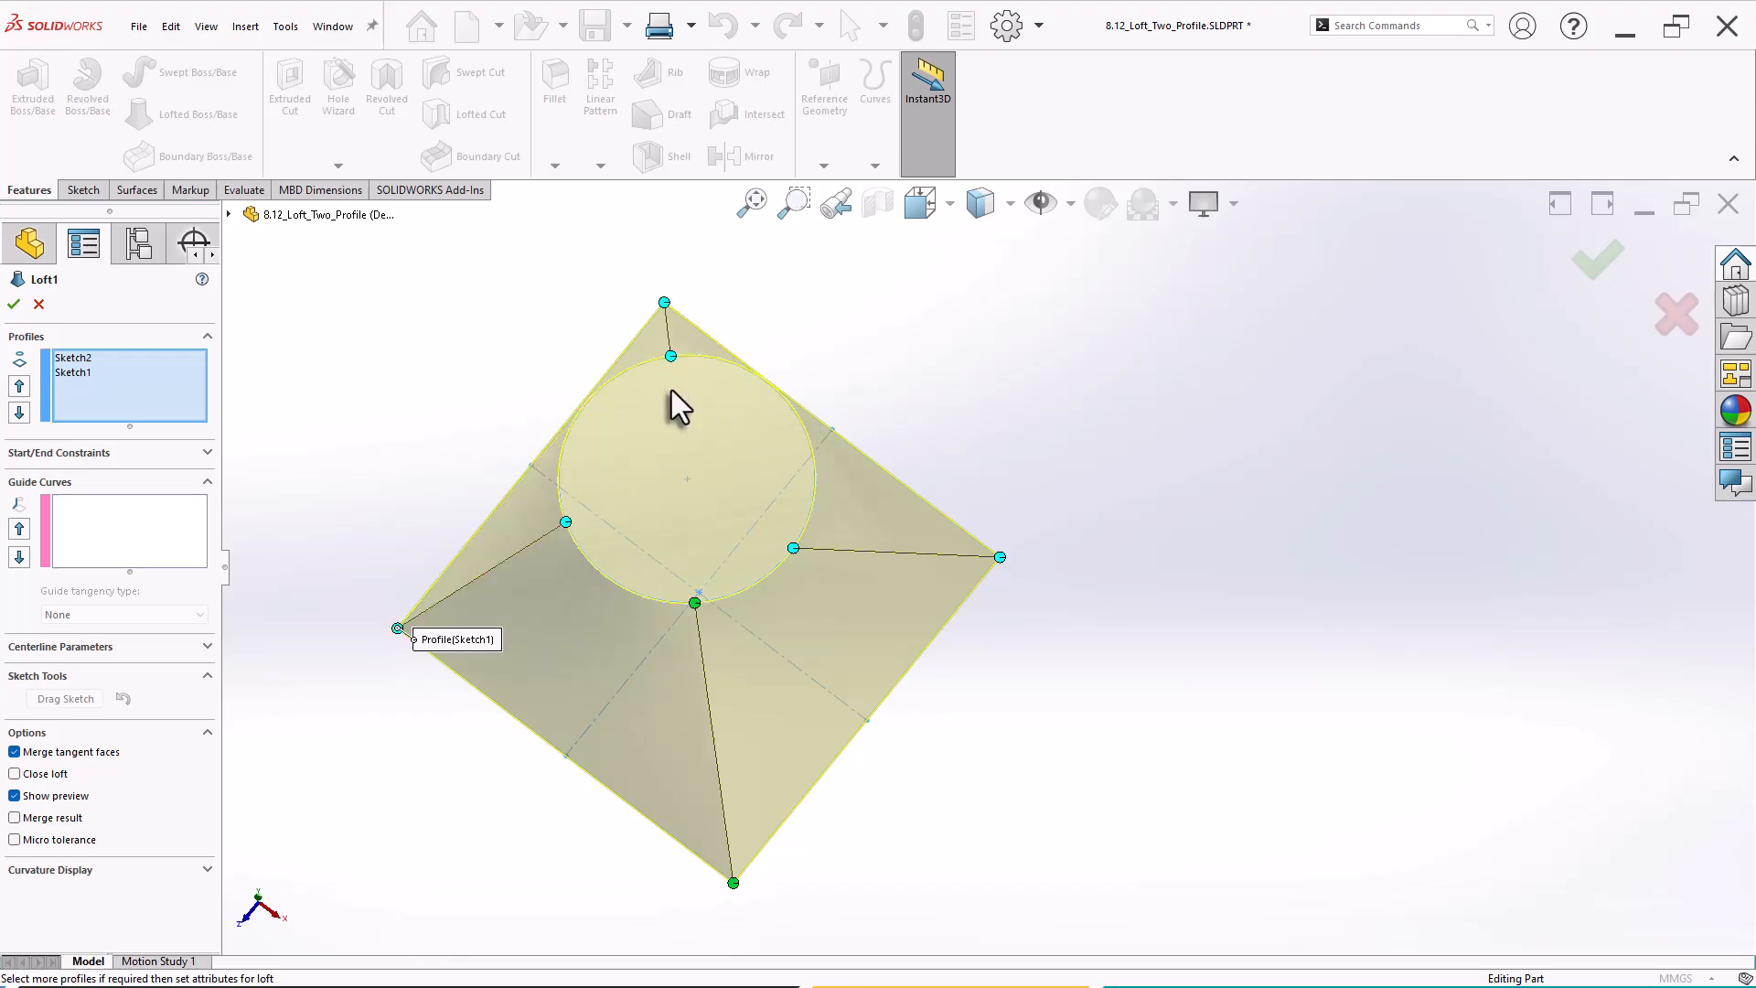
{"action": "left_click_drag", "start_coordinate": [694, 598], "coordinate": [698, 601]}
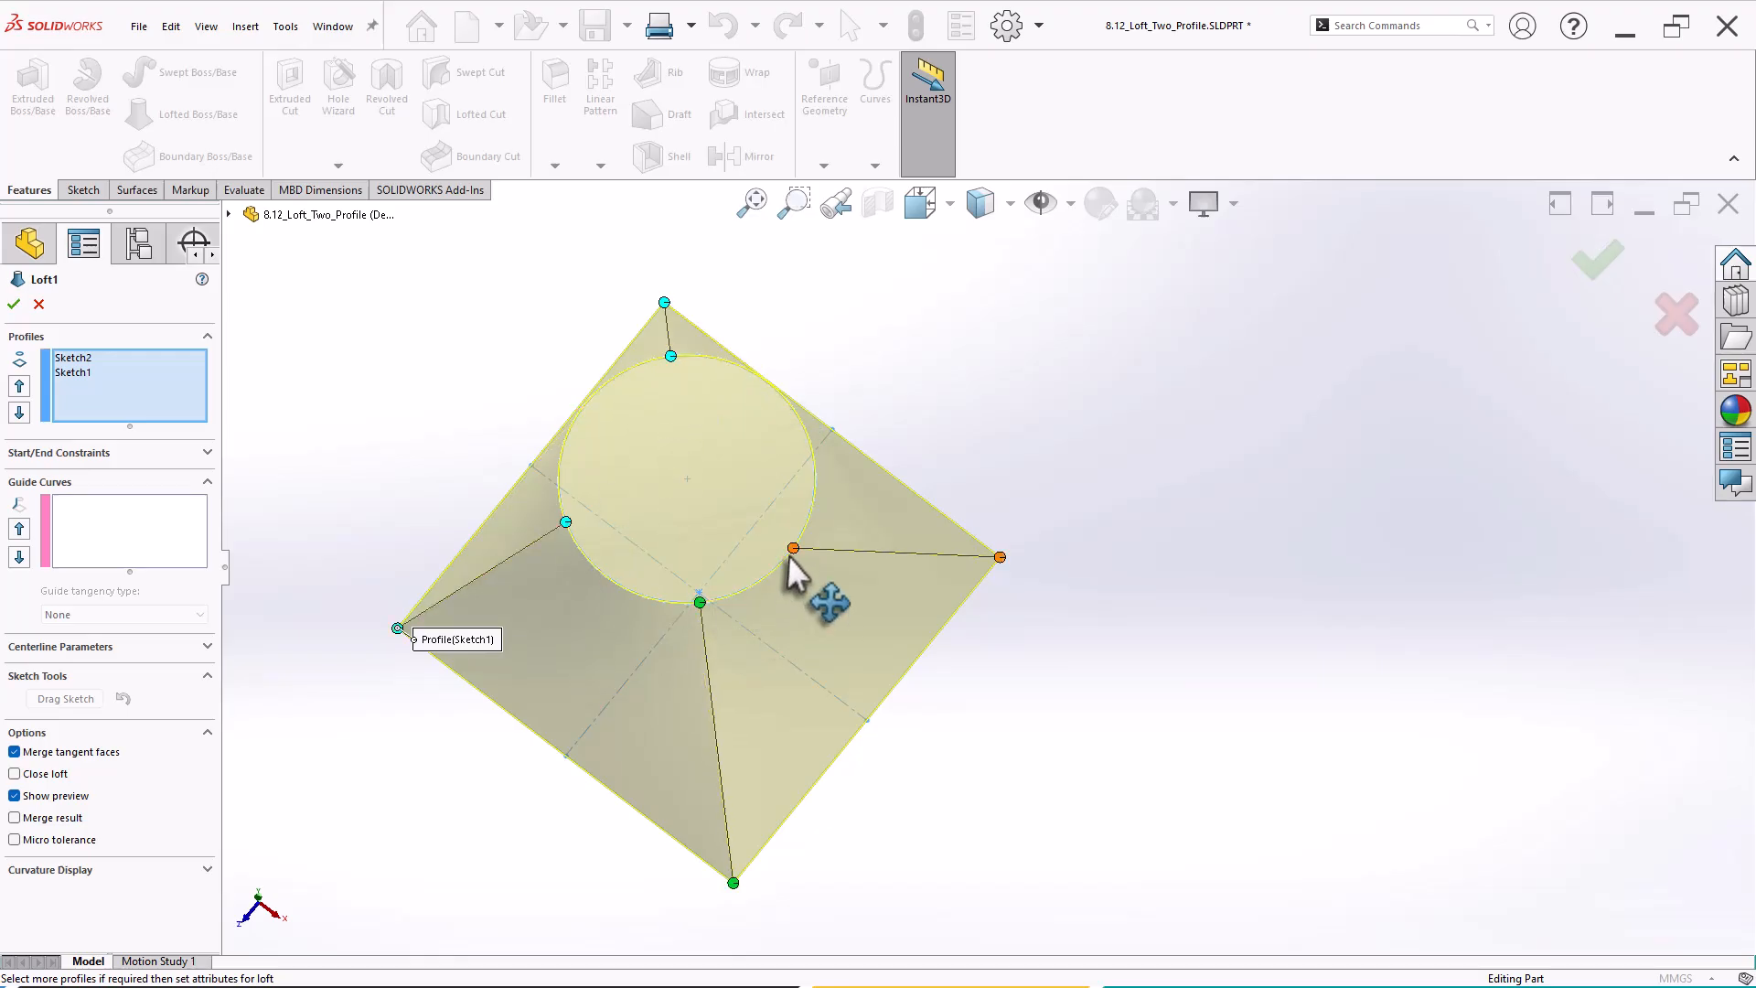
{"action": "left_click_drag", "start_coordinate": [793, 548], "coordinate": [811, 510]}
Fine-tune three connector points on the circle in the Top view so they follow the square's diagonals, and accept the loft.
{"action": "middle_click_drag", "start_coordinate": [658, 473], "coordinate": [655, 534]}
{"action": "key", "text": "space"}
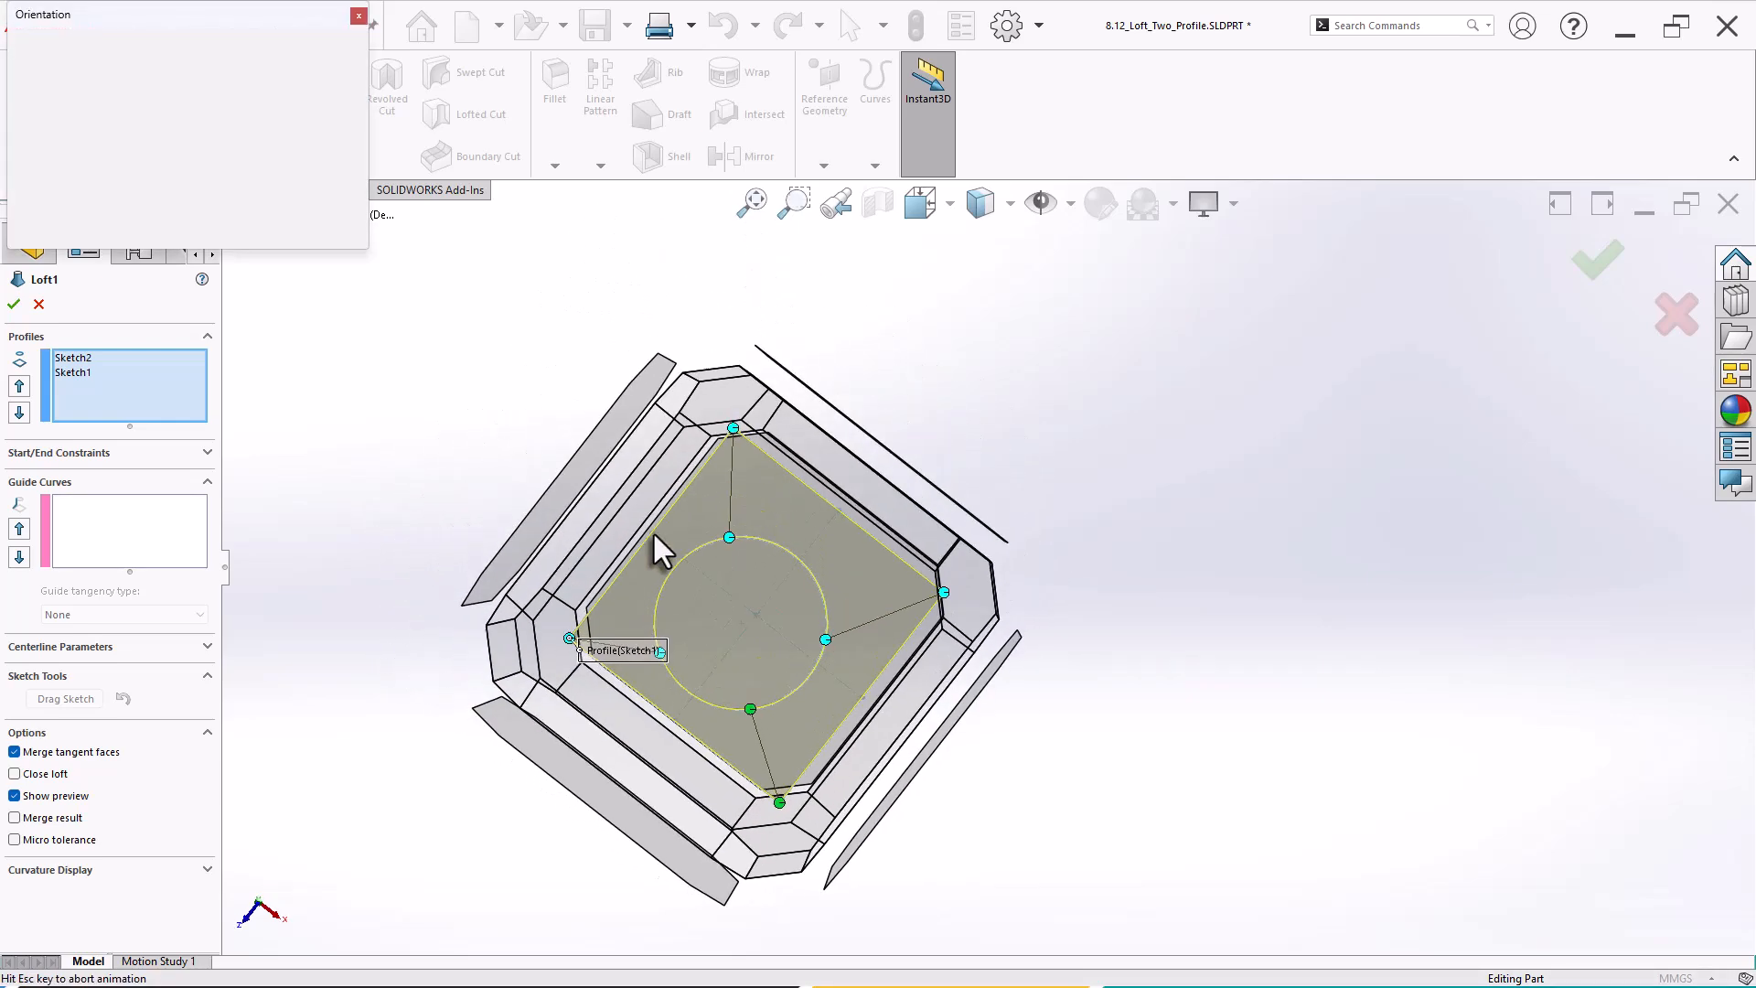
{"action": "left_click", "coordinate": [775, 654]}
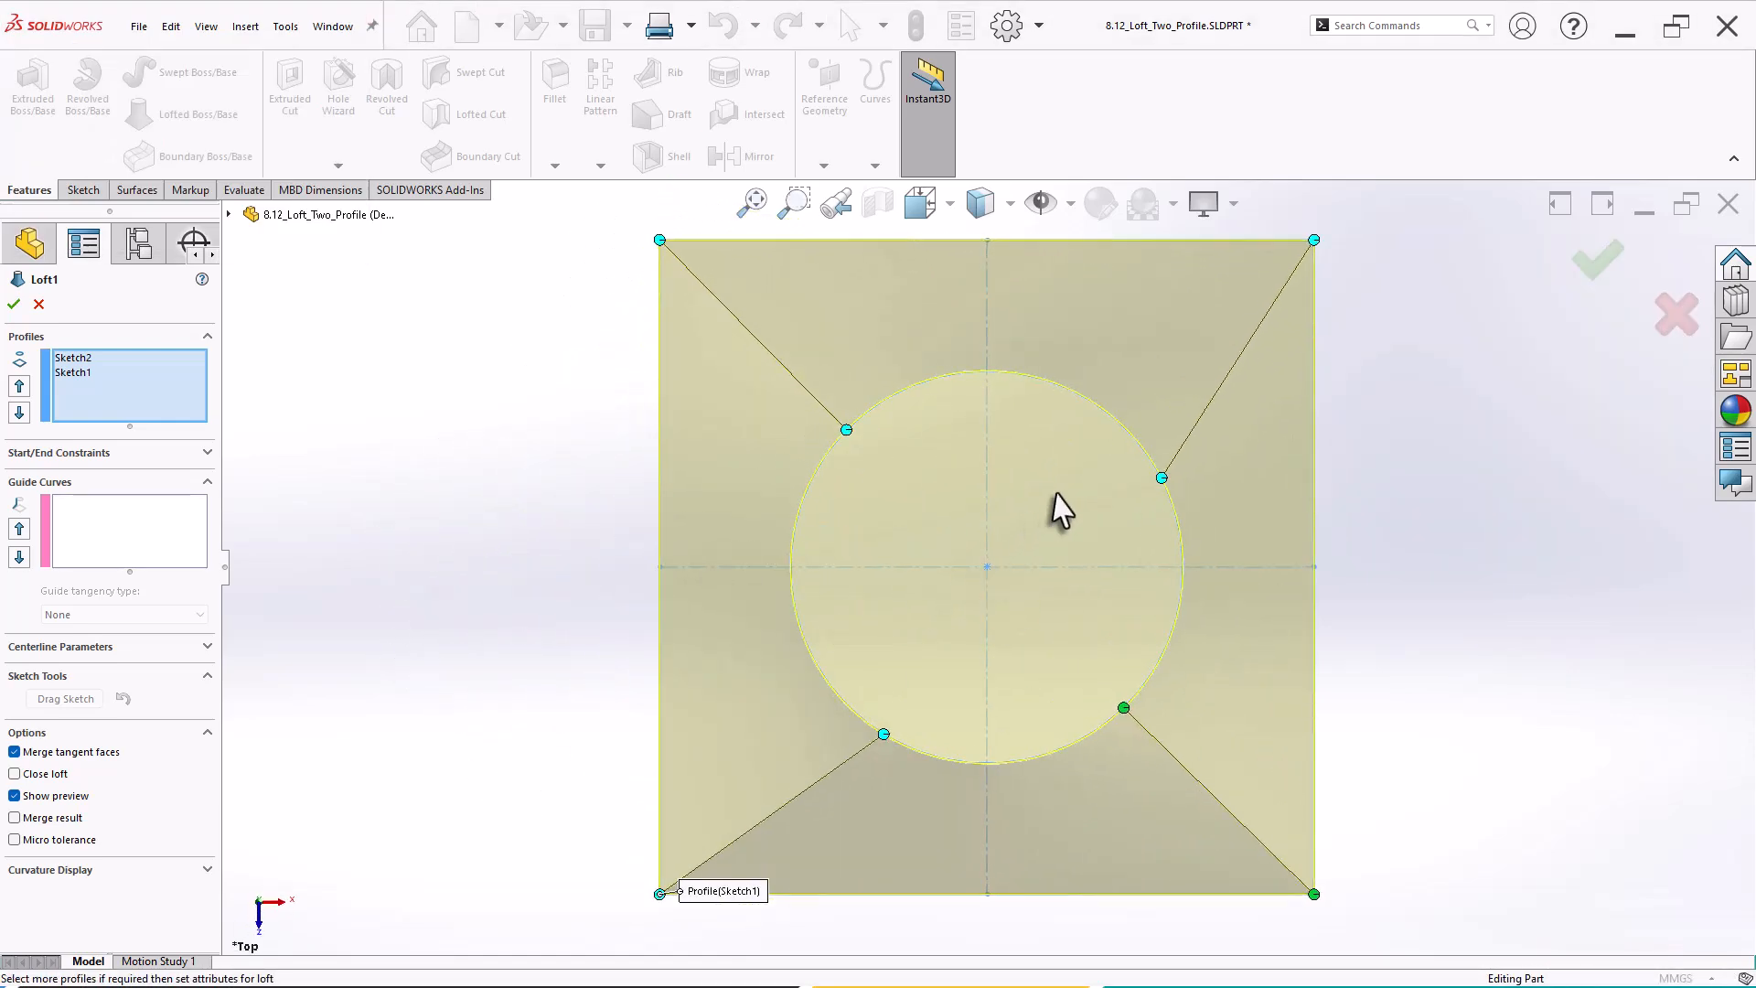
{"action": "left_click_drag", "start_coordinate": [1159, 478], "coordinate": [1135, 440]}
{"action": "left_click_drag", "start_coordinate": [1116, 714], "coordinate": [1108, 724]}
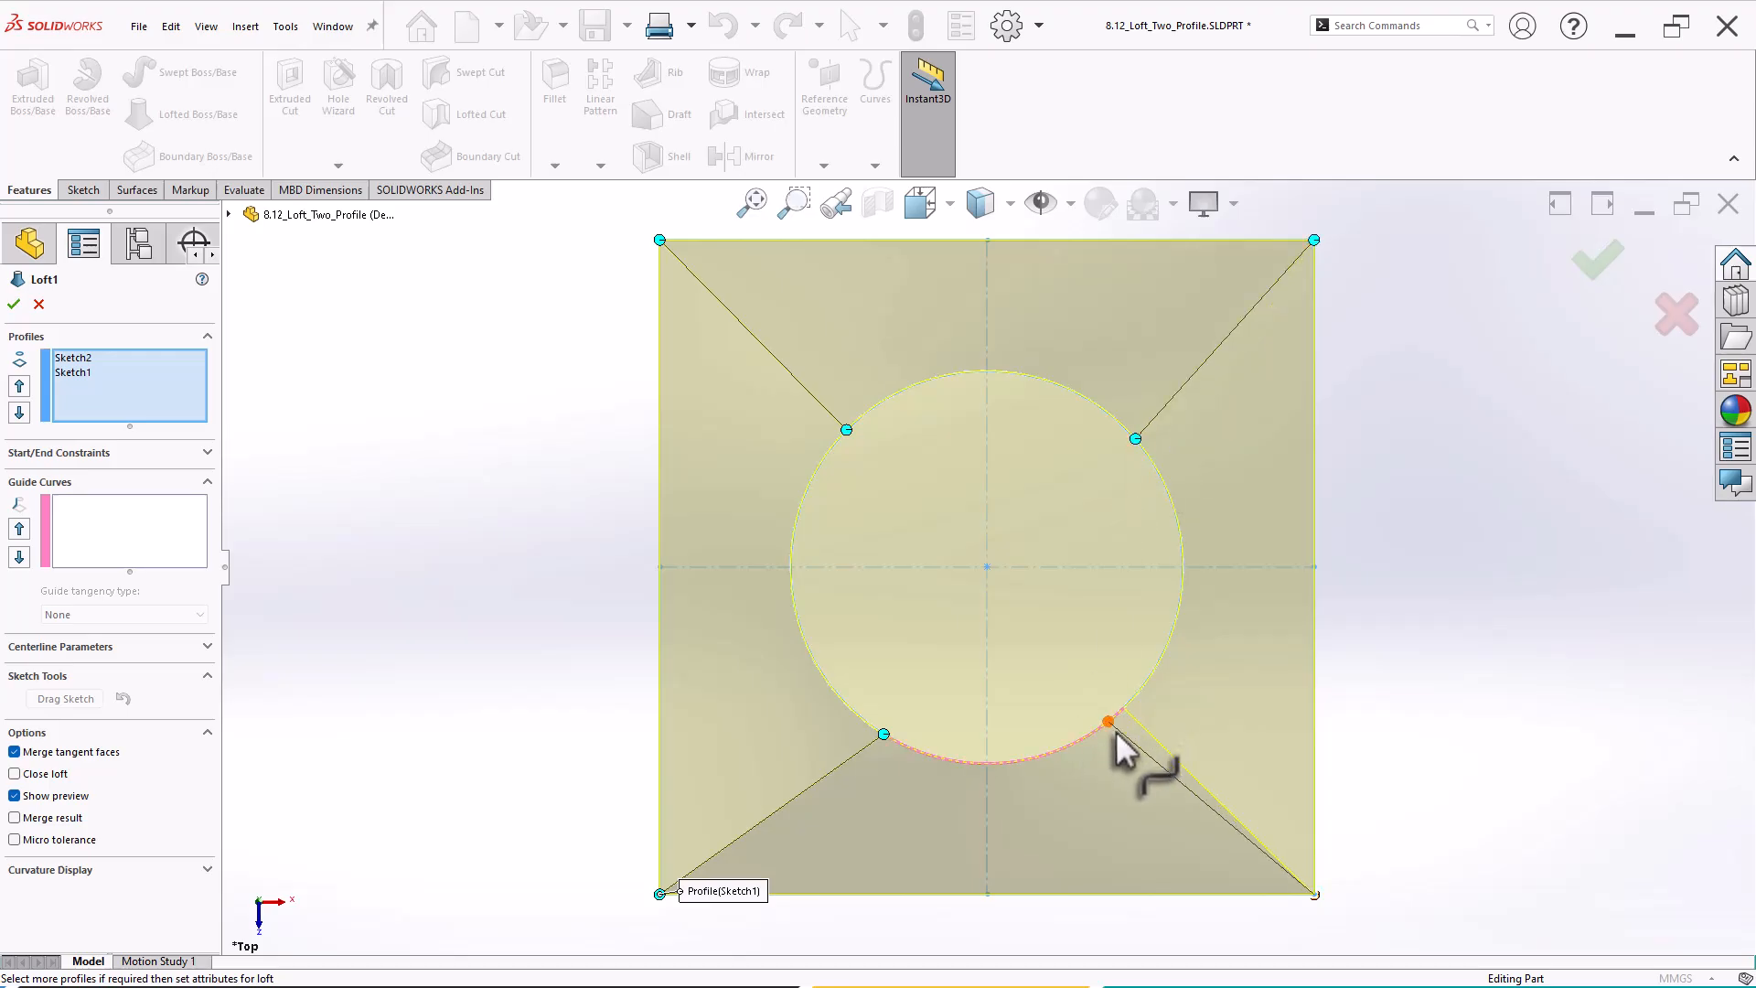
{"action": "left_click_drag", "start_coordinate": [883, 736], "coordinate": [860, 717]}
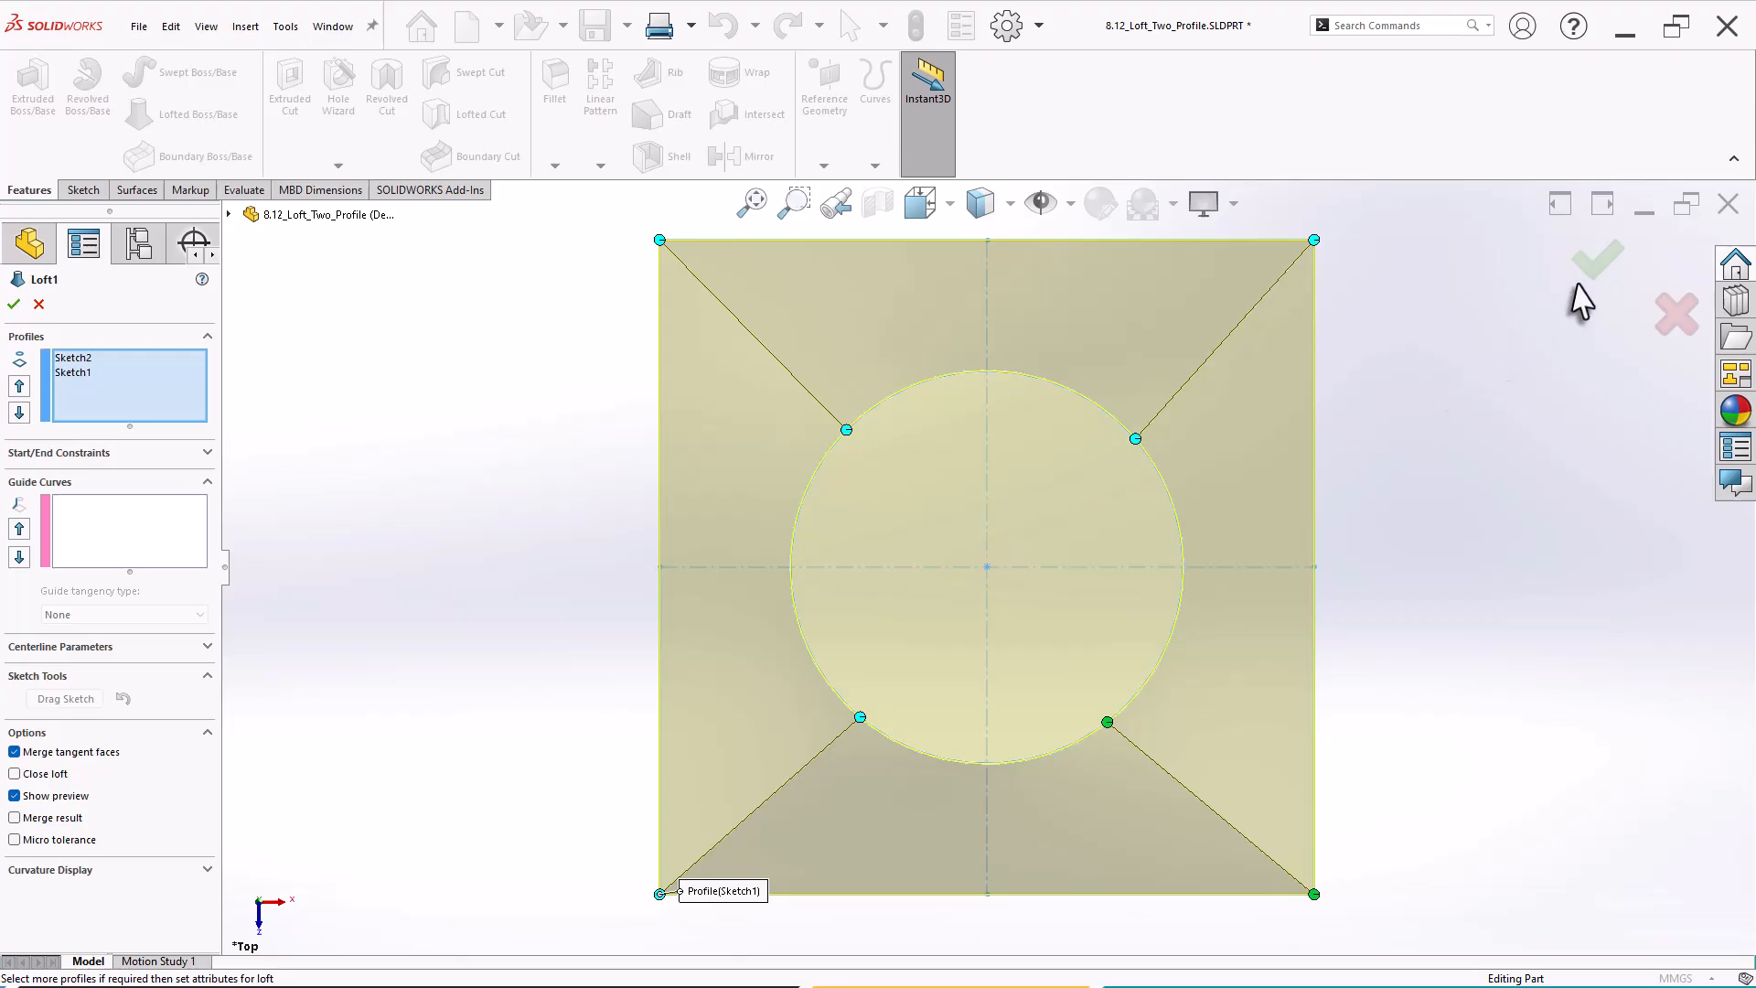
{"action": "left_click", "coordinate": [1596, 263]}
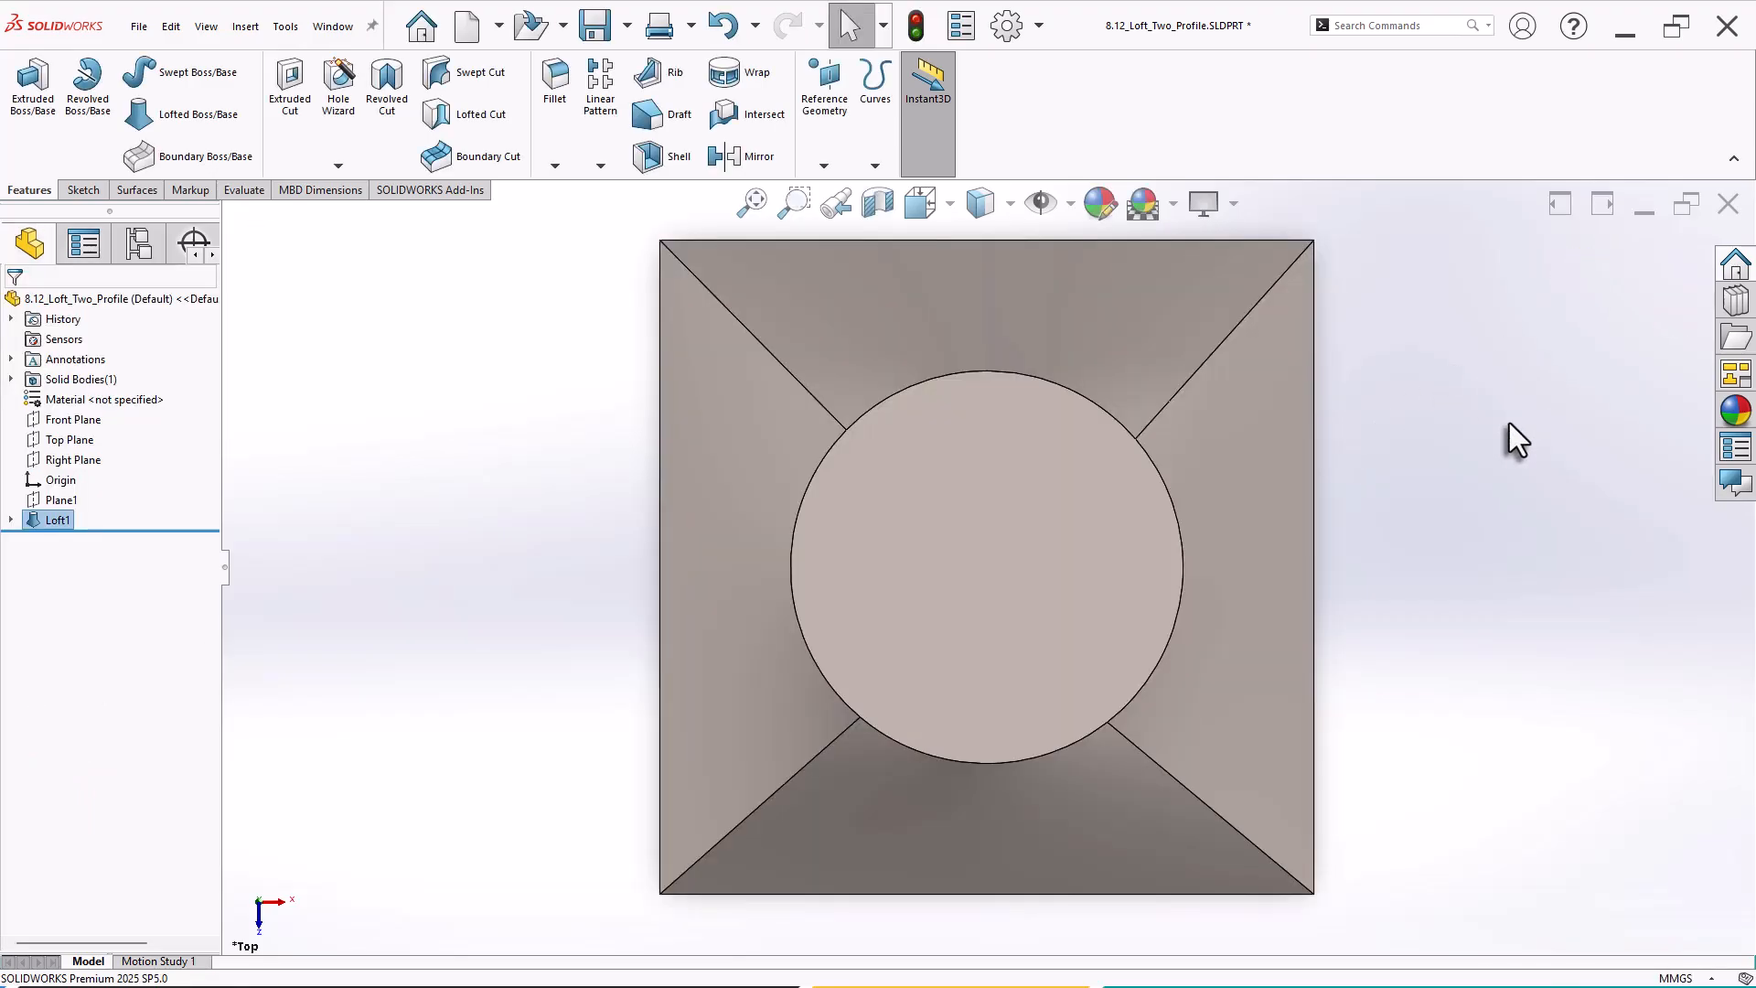
{"action": "key", "text": "ctrl+7"}
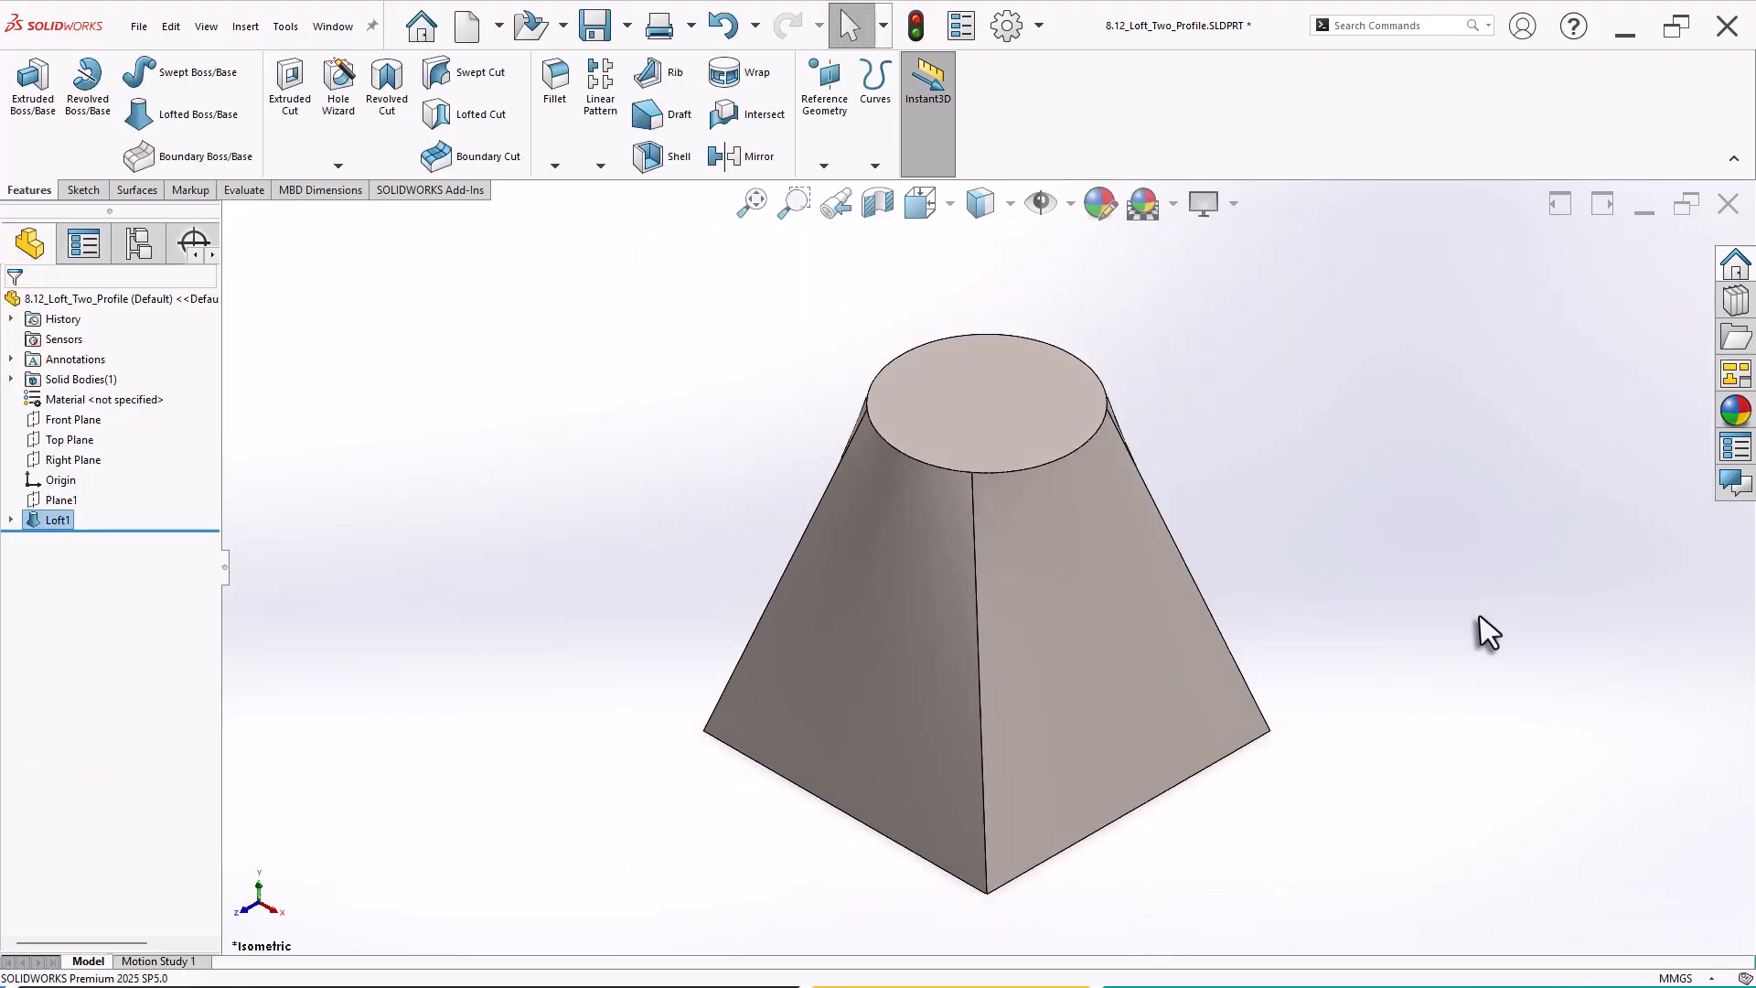
{"action": "scroll", "coordinate": [1479, 616], "scroll_direction": "down", "scroll_amount": 2}
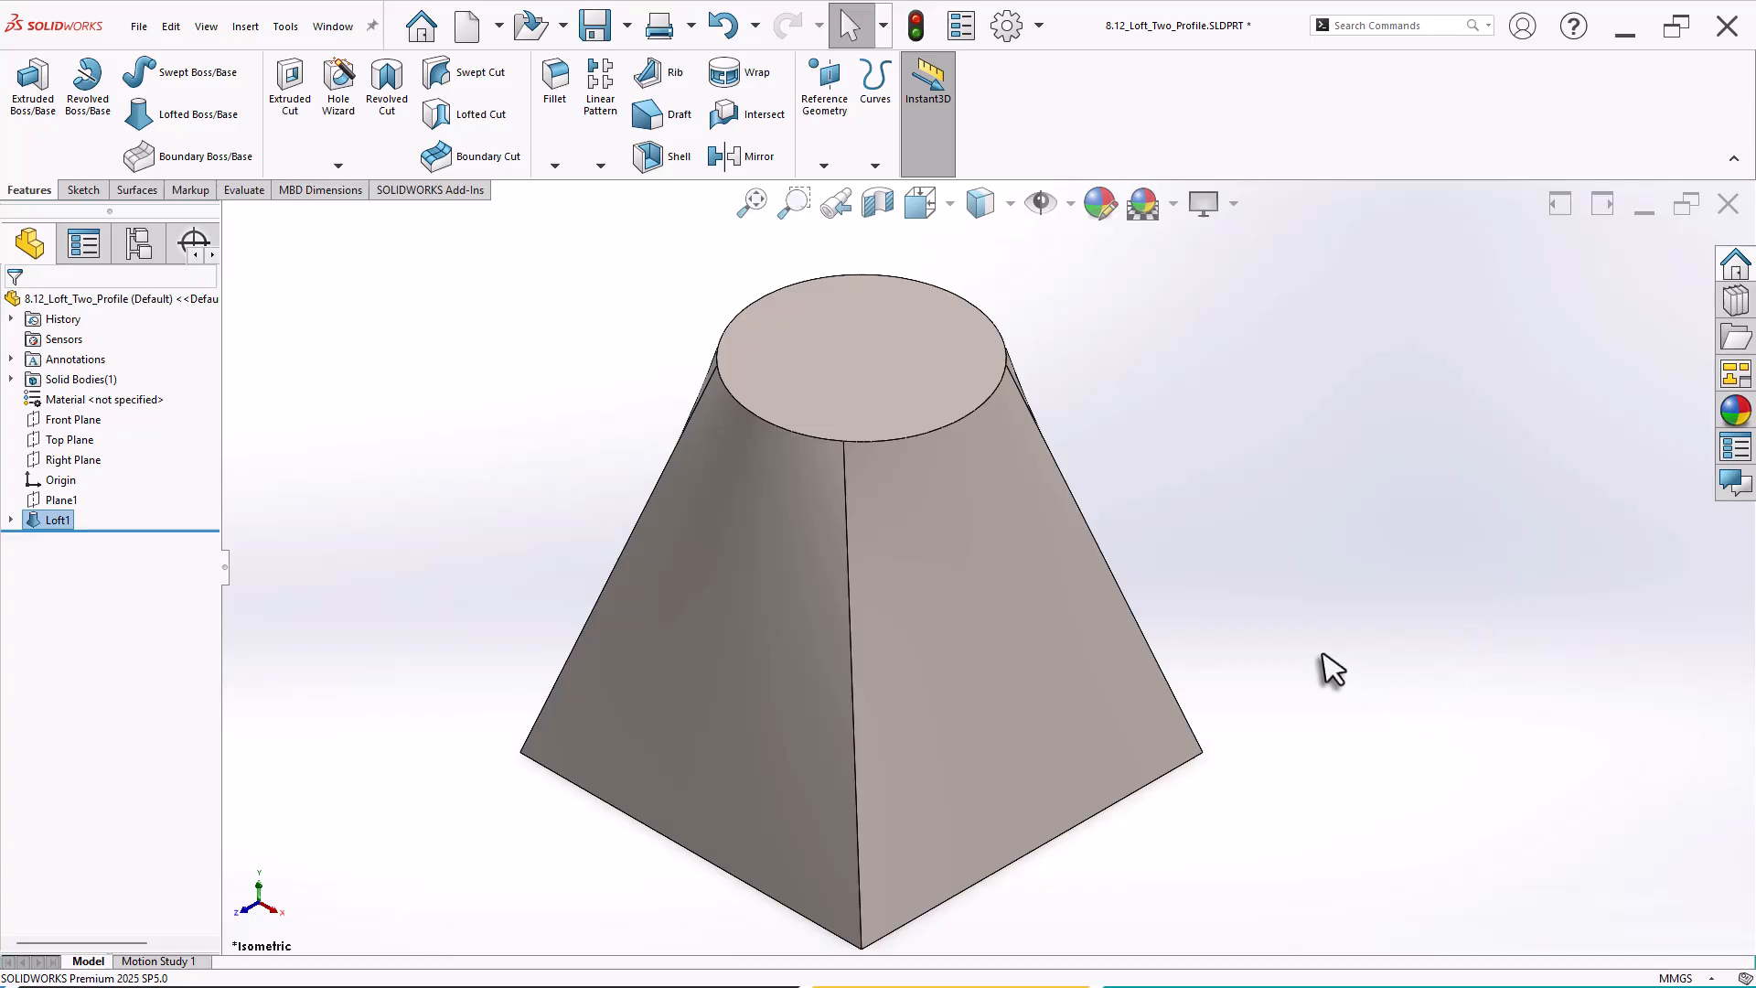
{"action": "middle_click_drag", "start_coordinate": [1323, 654], "coordinate": [1280, 631]}
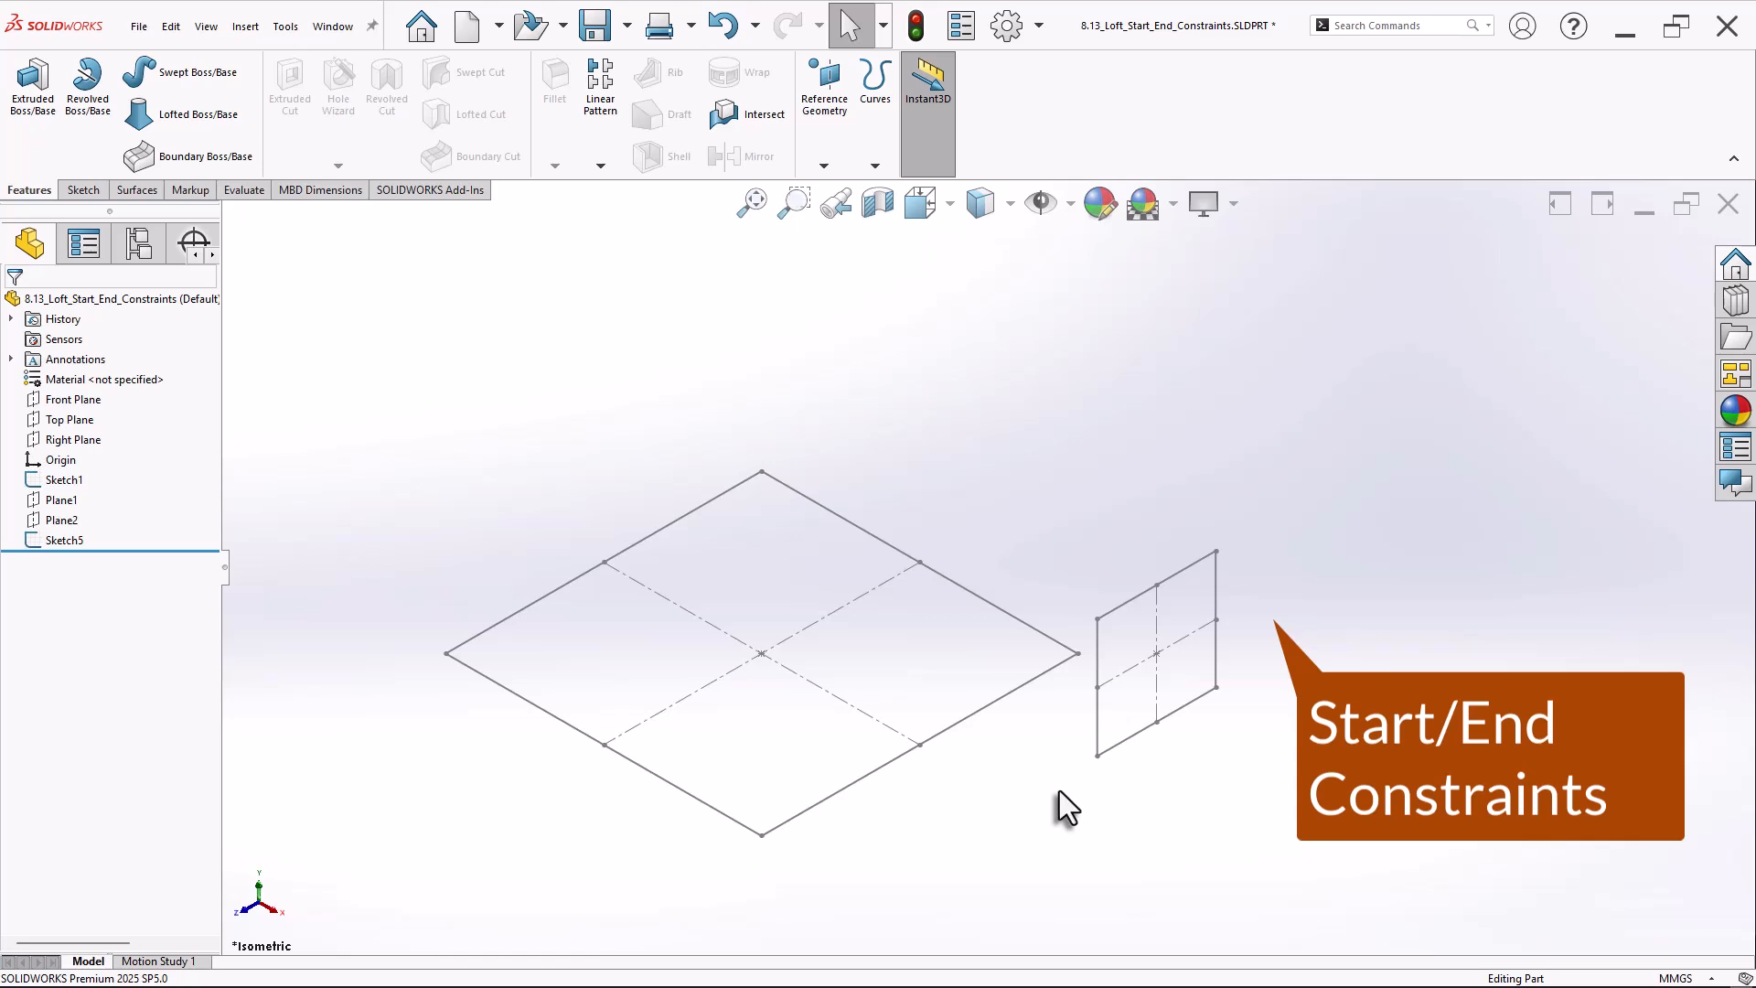
Set up a boss loft from the large square in Sketch1 to the small upright square in Sketch5, picking matching lower corners.
{"action": "scroll", "coordinate": [1059, 790], "scroll_direction": "down", "scroll_amount": 2}
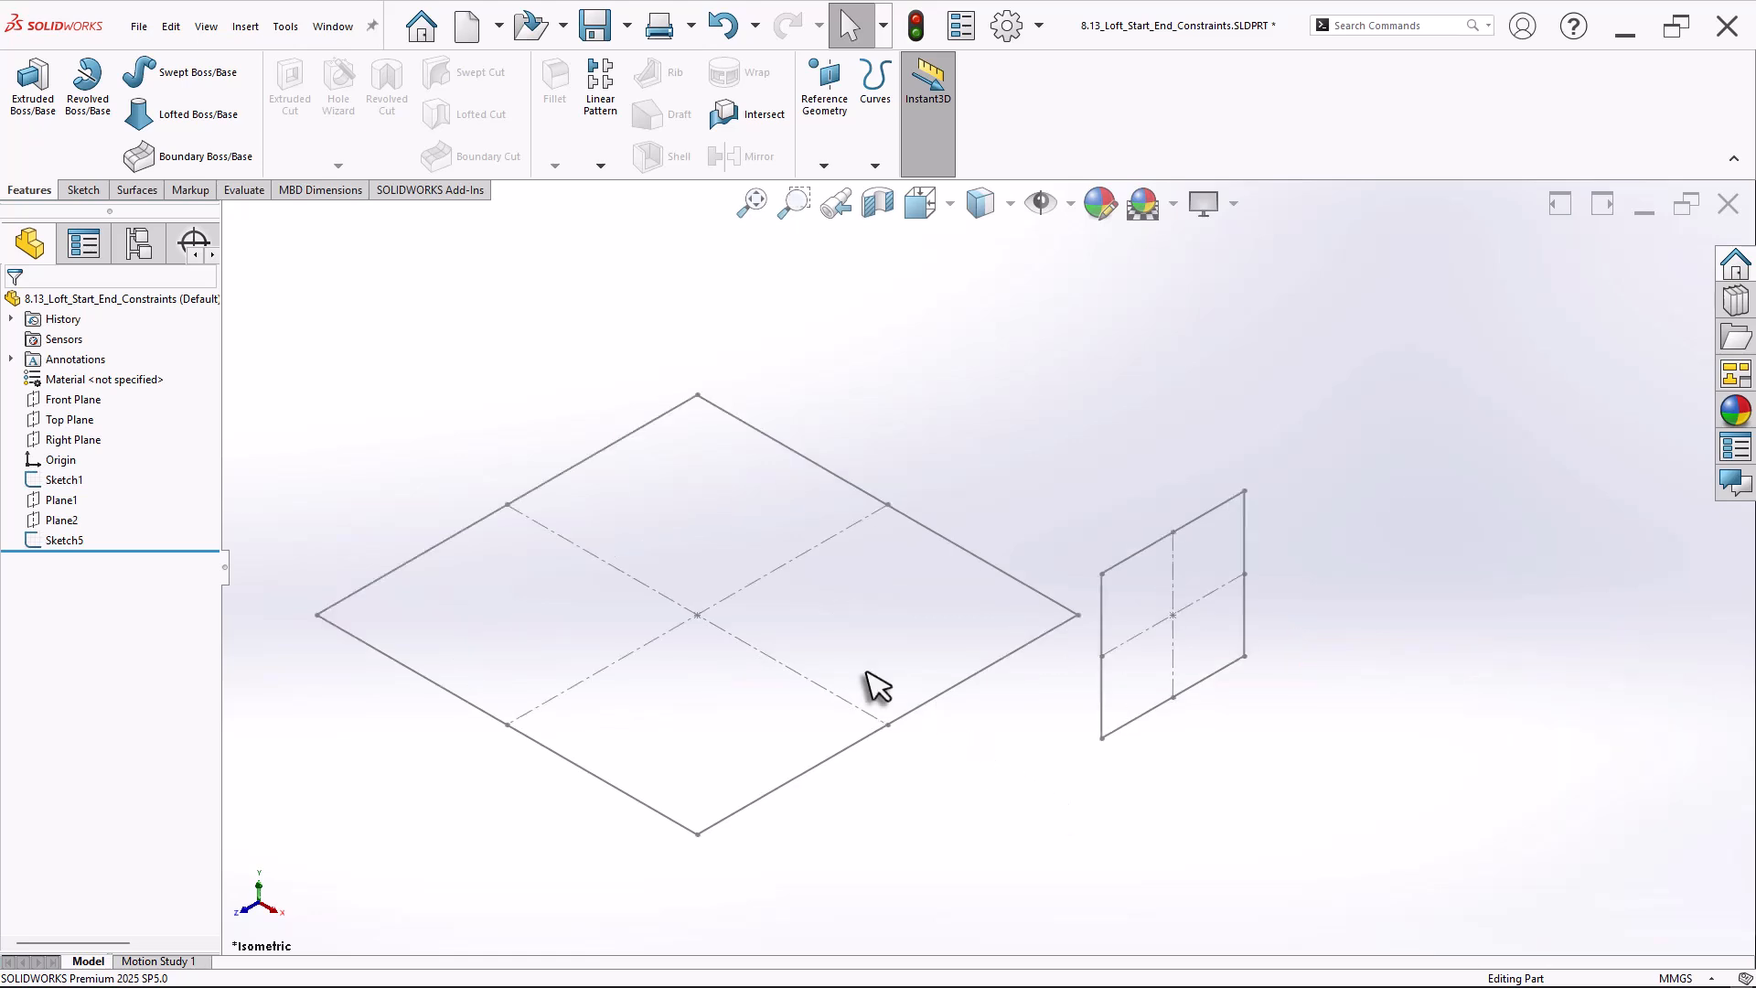
{"action": "left_click", "coordinate": [188, 121]}
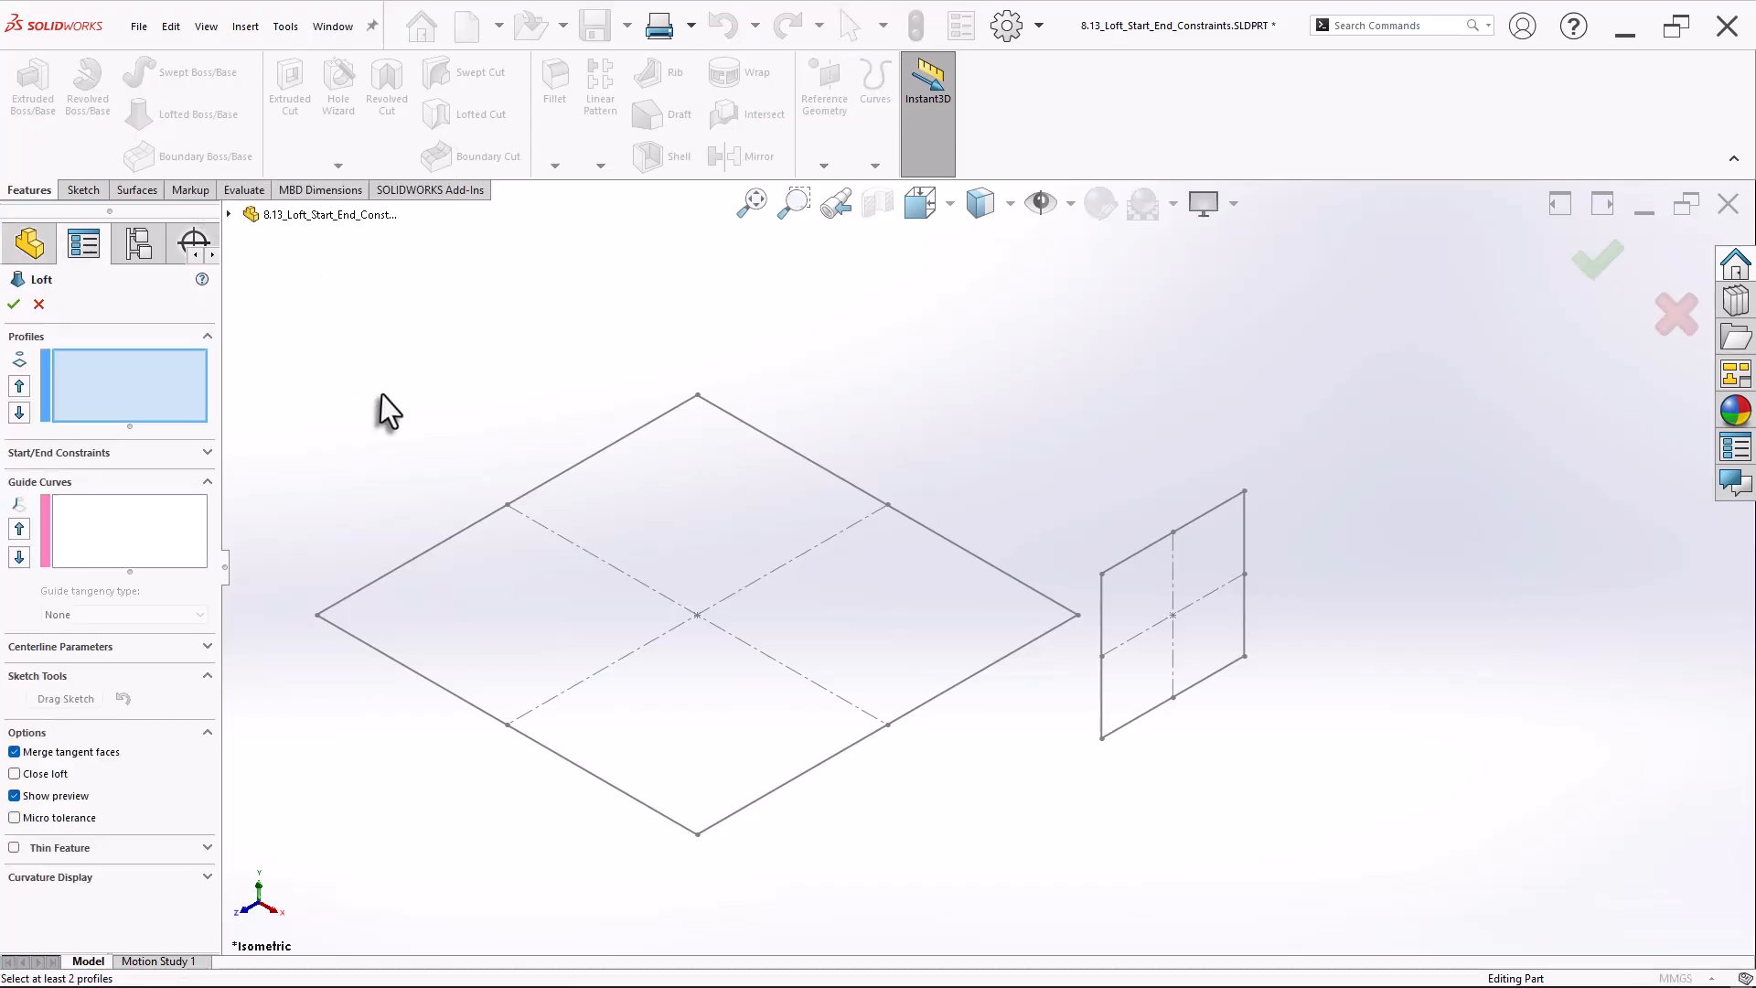
{"action": "left_click", "coordinate": [697, 835]}
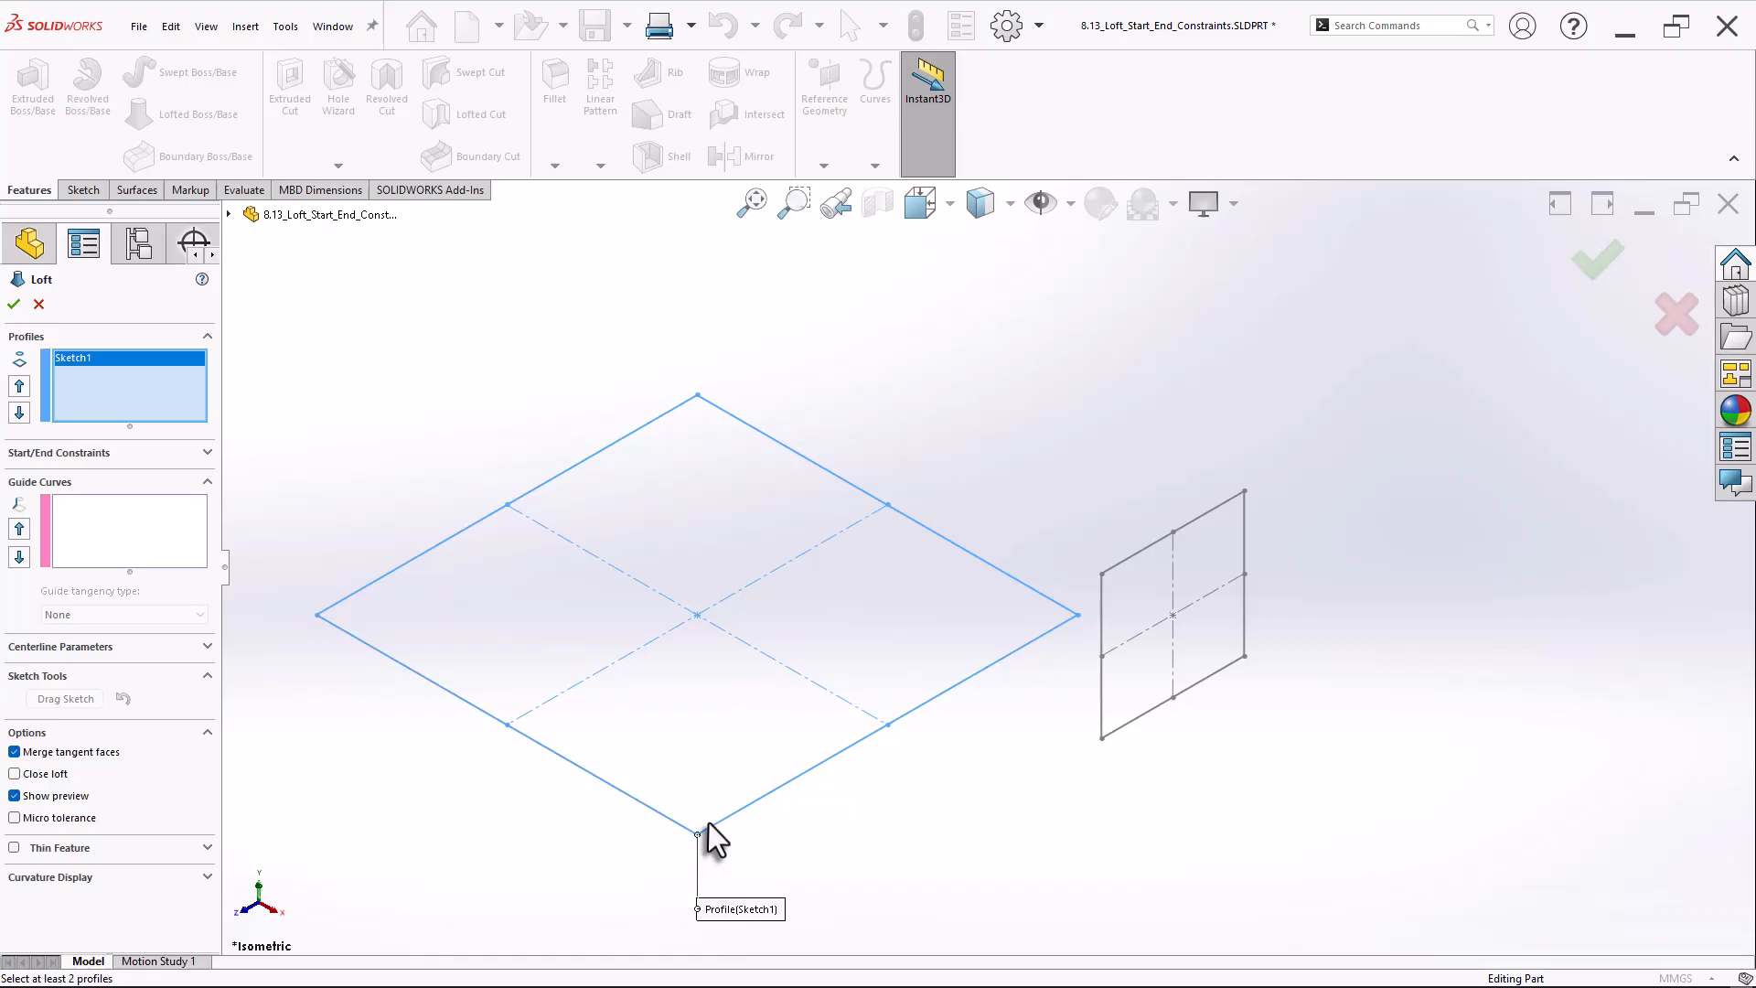
{"action": "left_click", "coordinate": [1101, 739]}
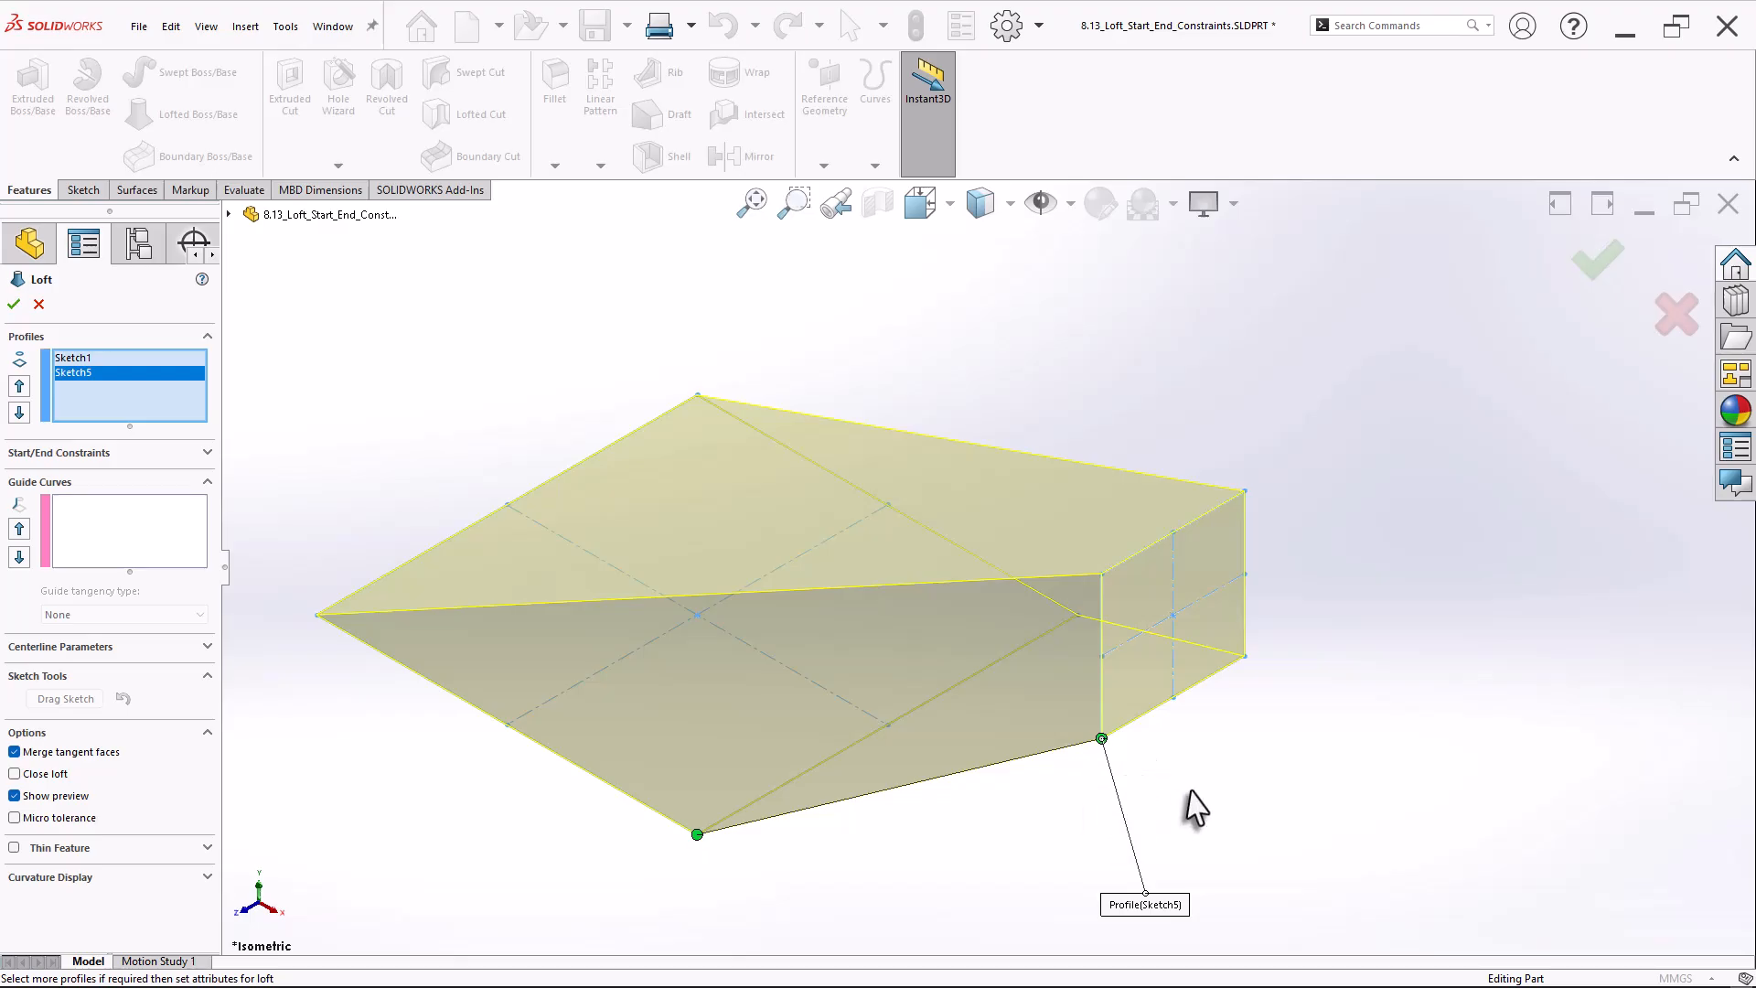
{"action": "middle_click_drag", "start_coordinate": [1203, 771], "coordinate": [1272, 735]}
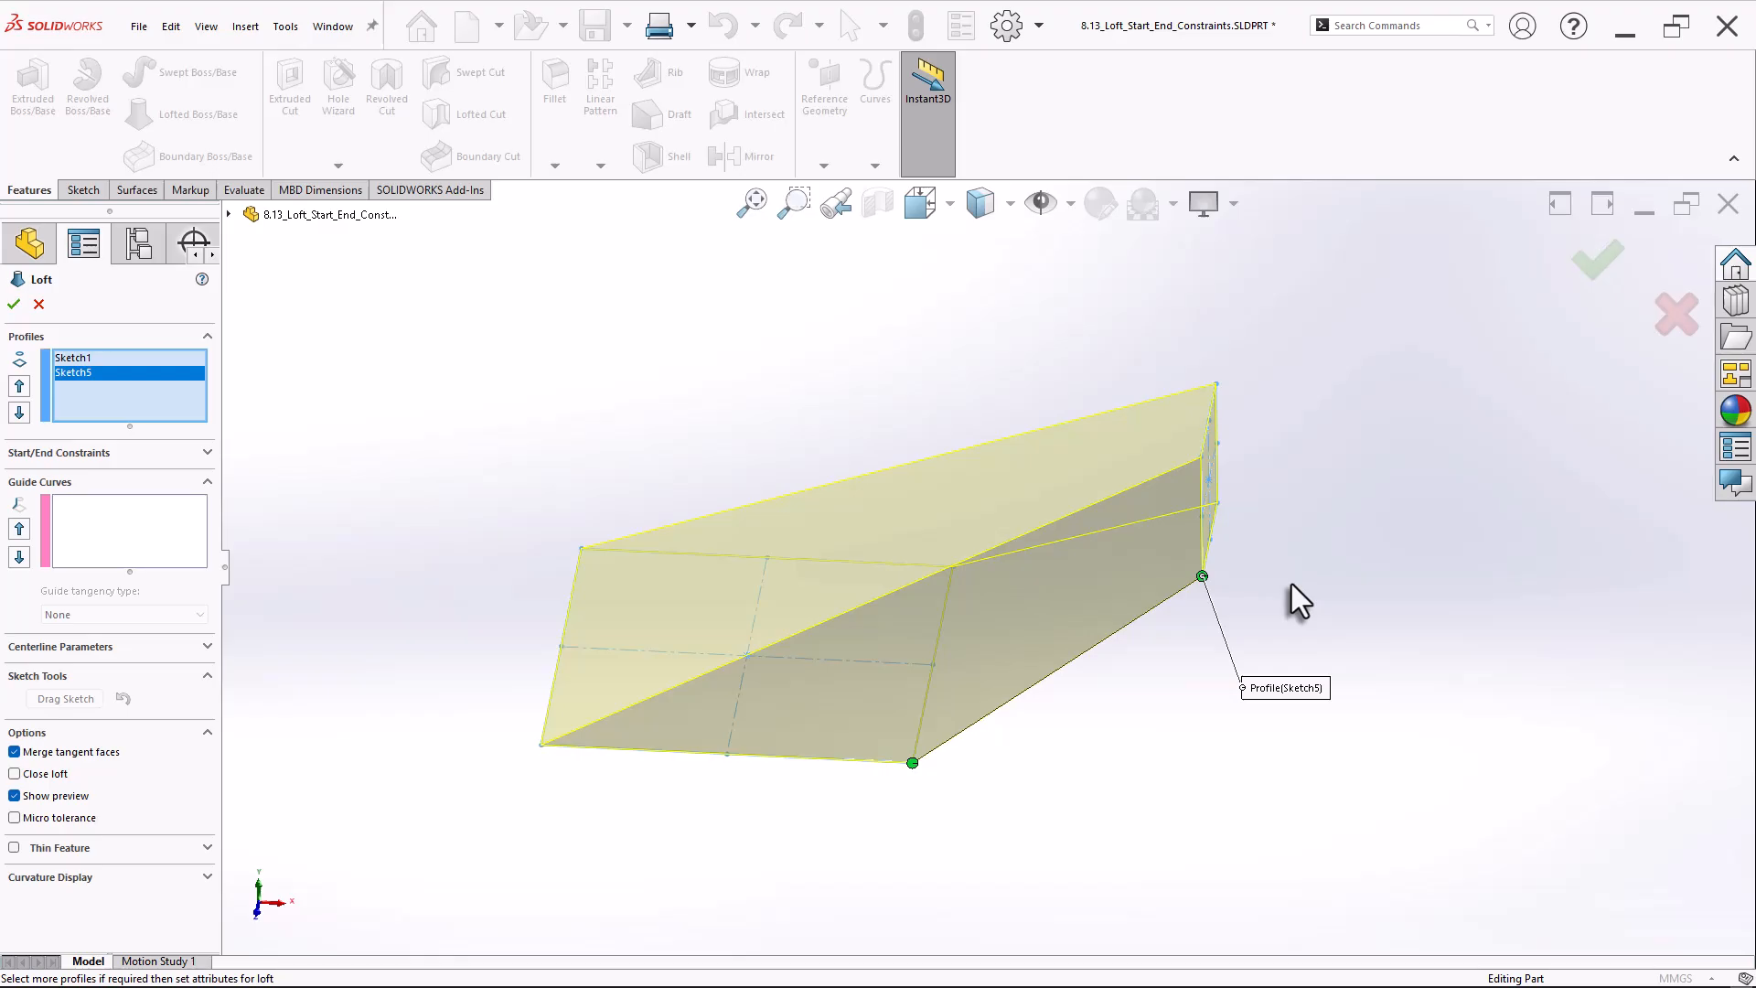
Set the loft's start constraint on the large Sketch1 square to Normal To Profile.
{"action": "scroll", "coordinate": [1291, 583], "scroll_direction": "down", "scroll_amount": 2}
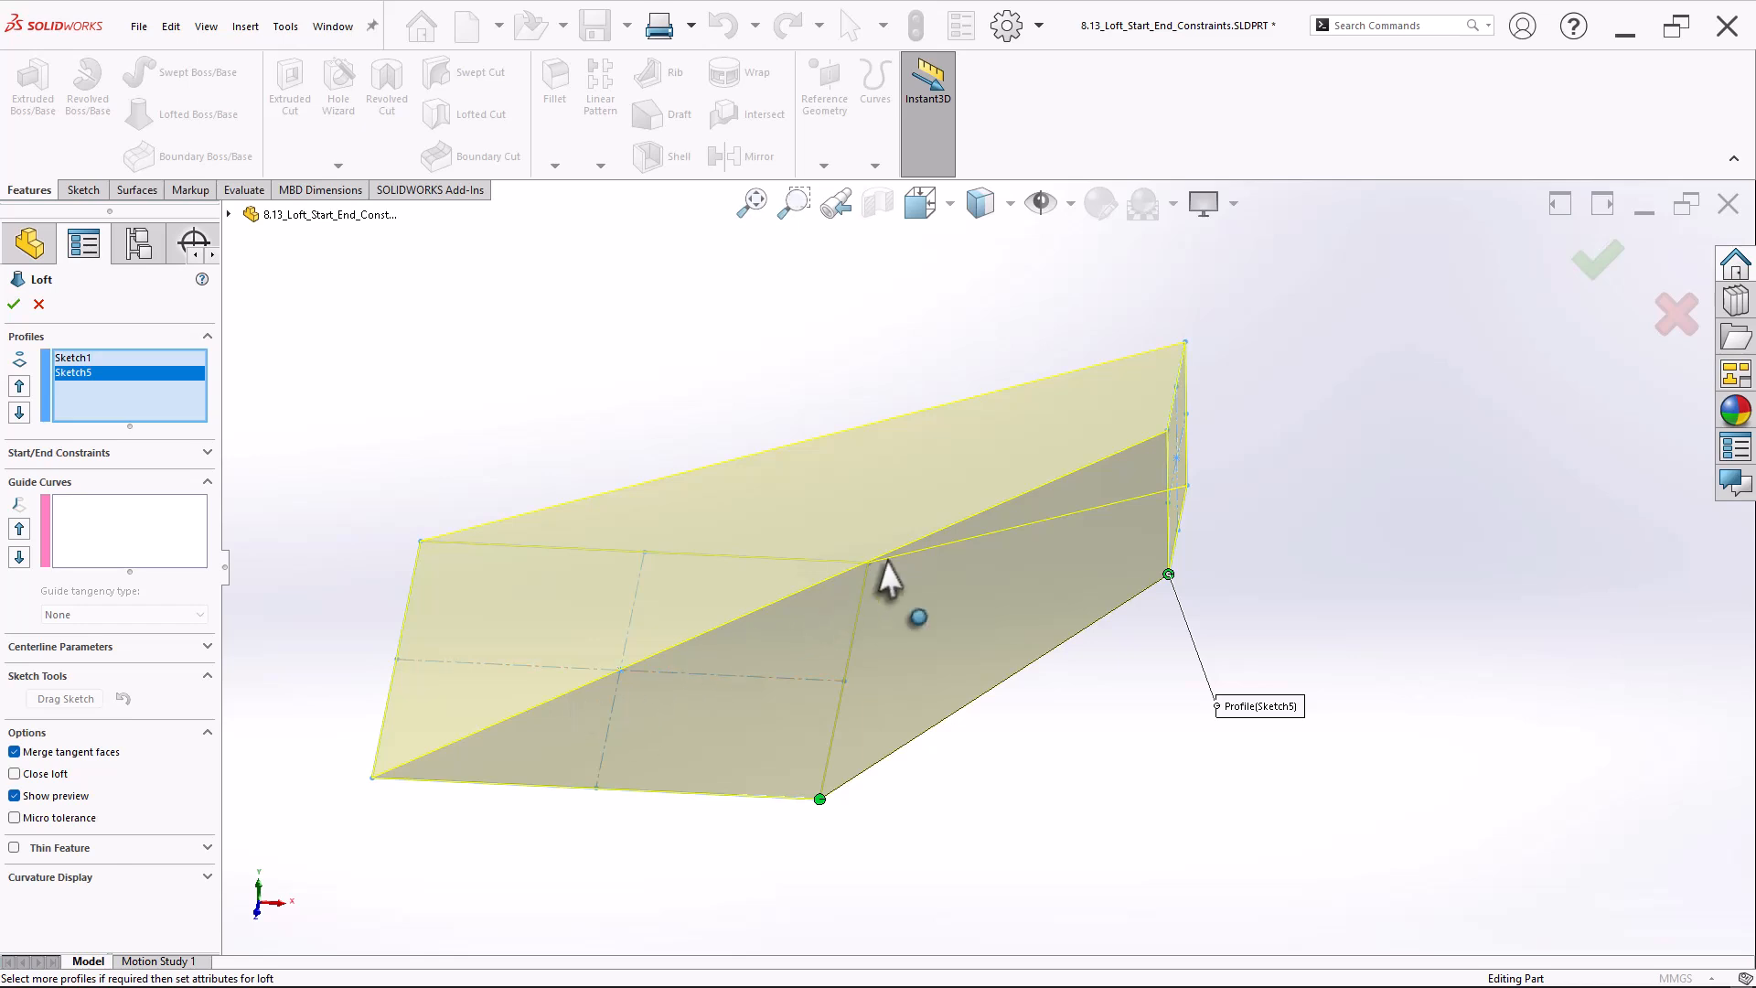
{"action": "mouse_move", "coordinate": [800, 700]}
{"action": "middle_mouse_down"}
{"action": "mouse_move", "coordinate": [787, 584]}
{"action": "mouse_move", "coordinate": [808, 679]}
{"action": "middle_mouse_up"}
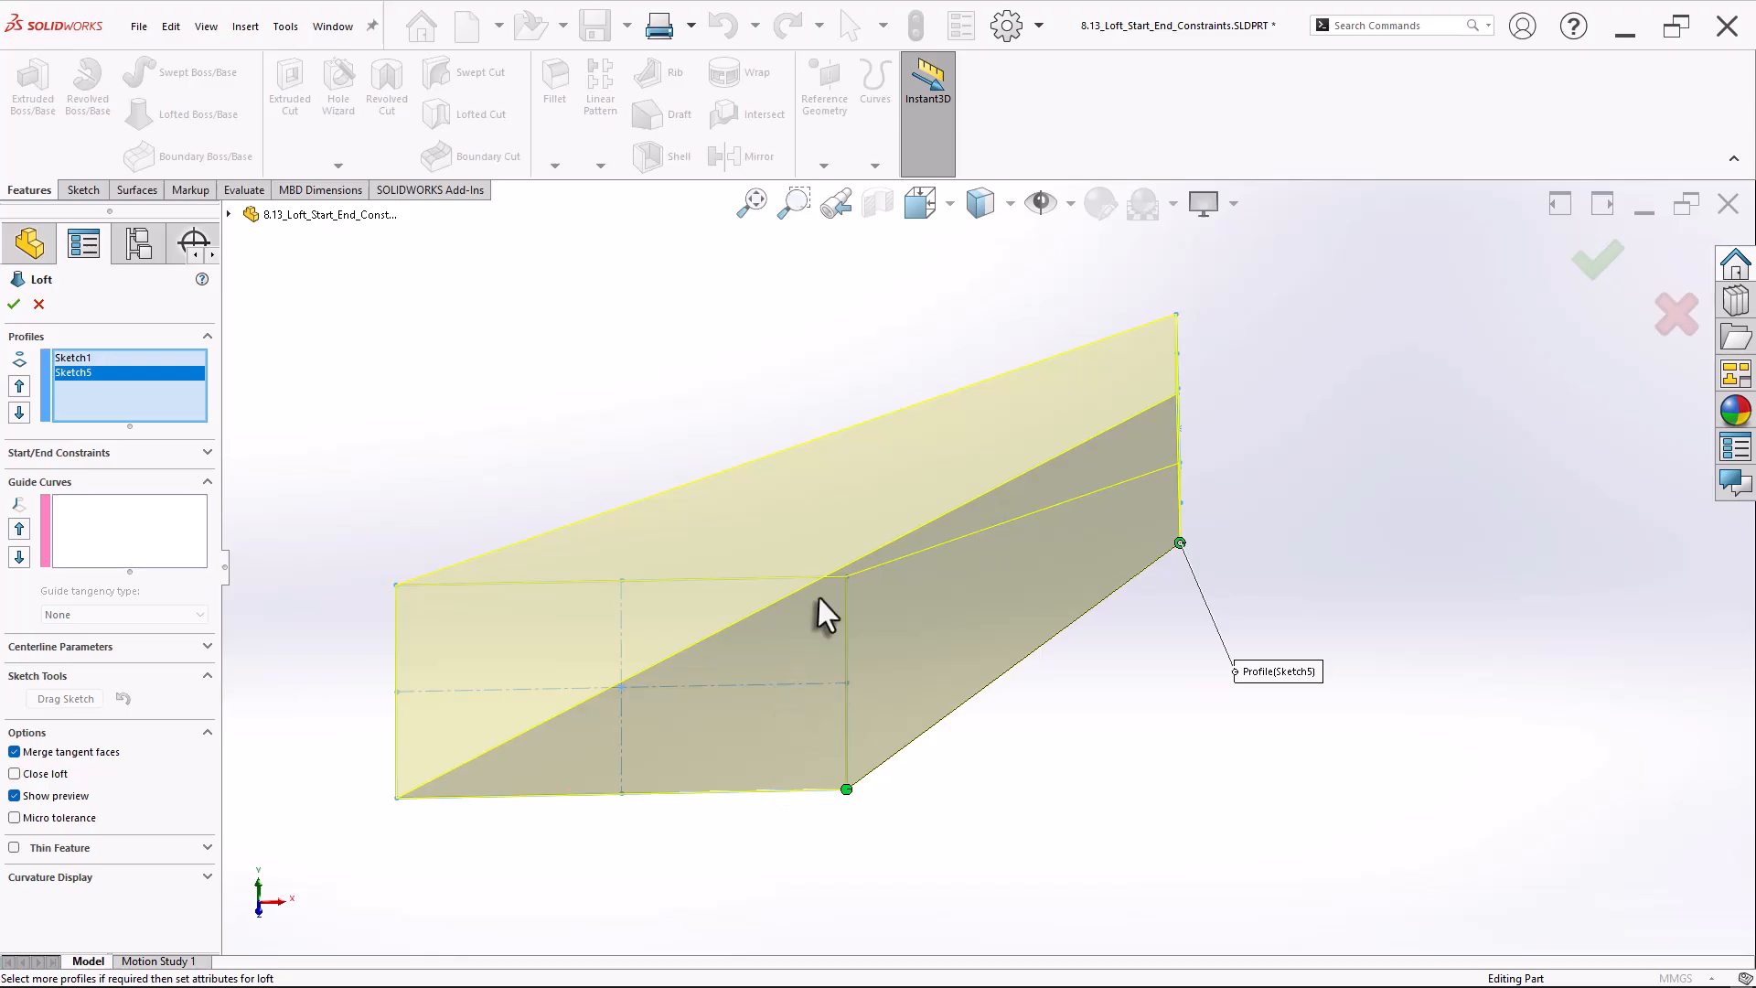
{"action": "left_click", "coordinate": [207, 481]}
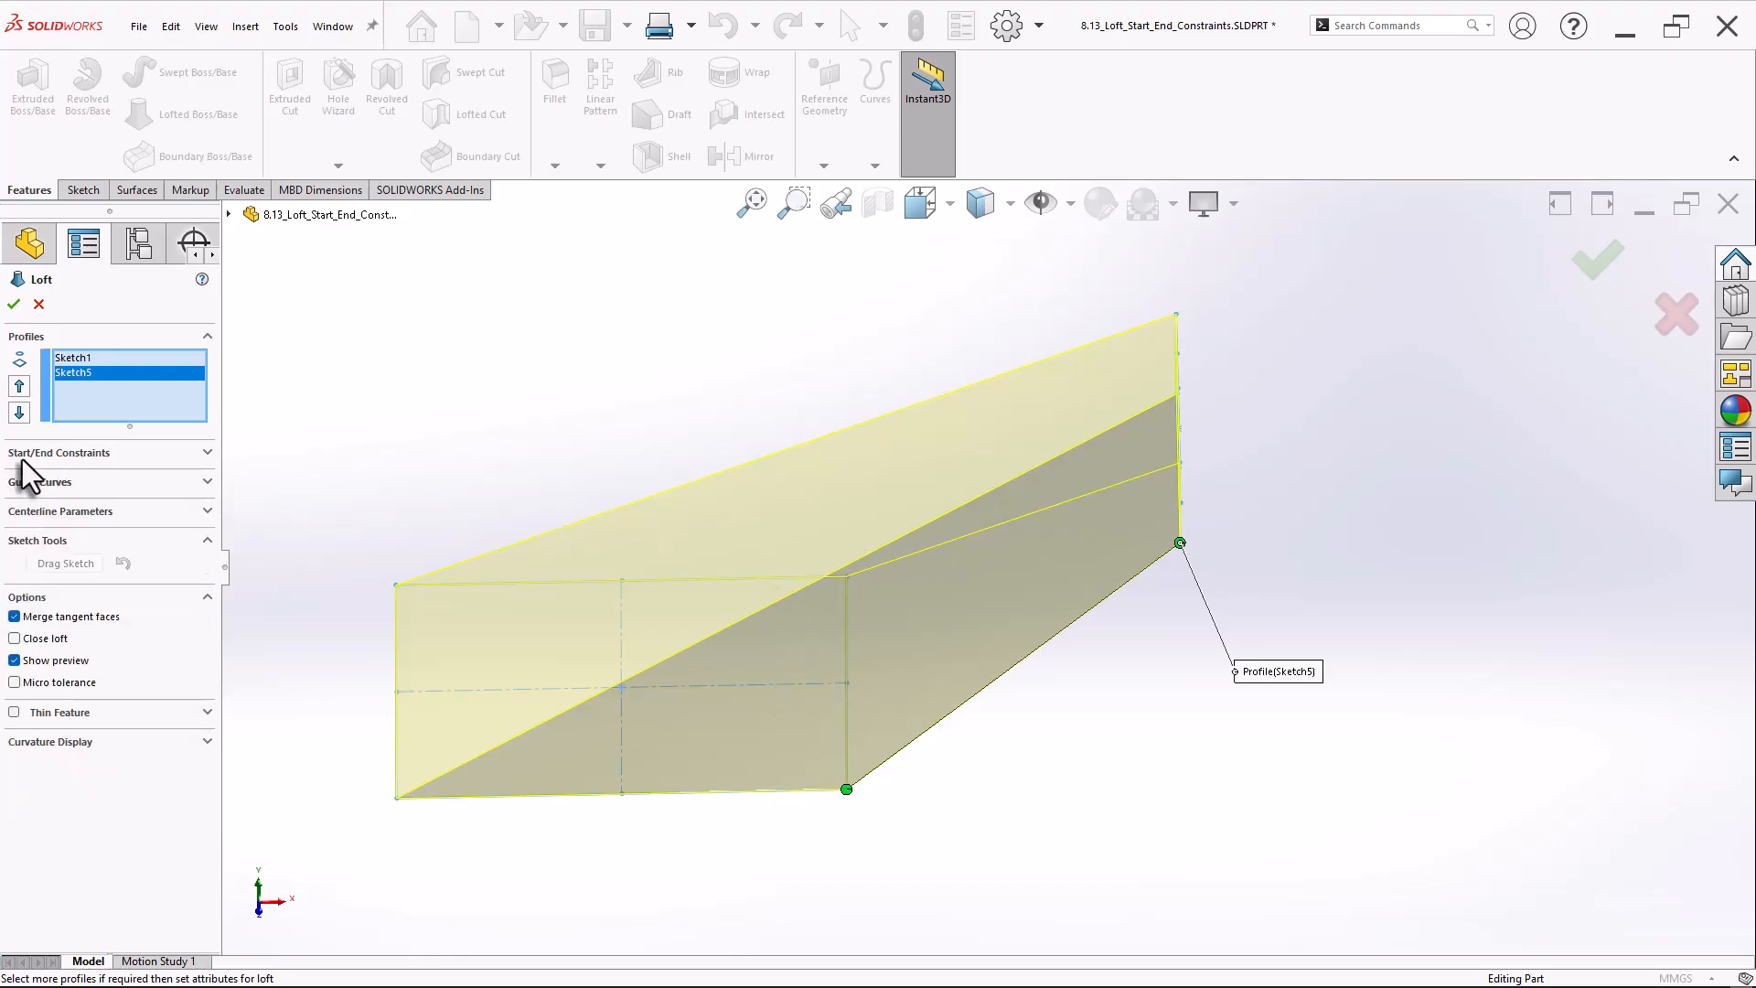
{"action": "left_click", "coordinate": [207, 453]}
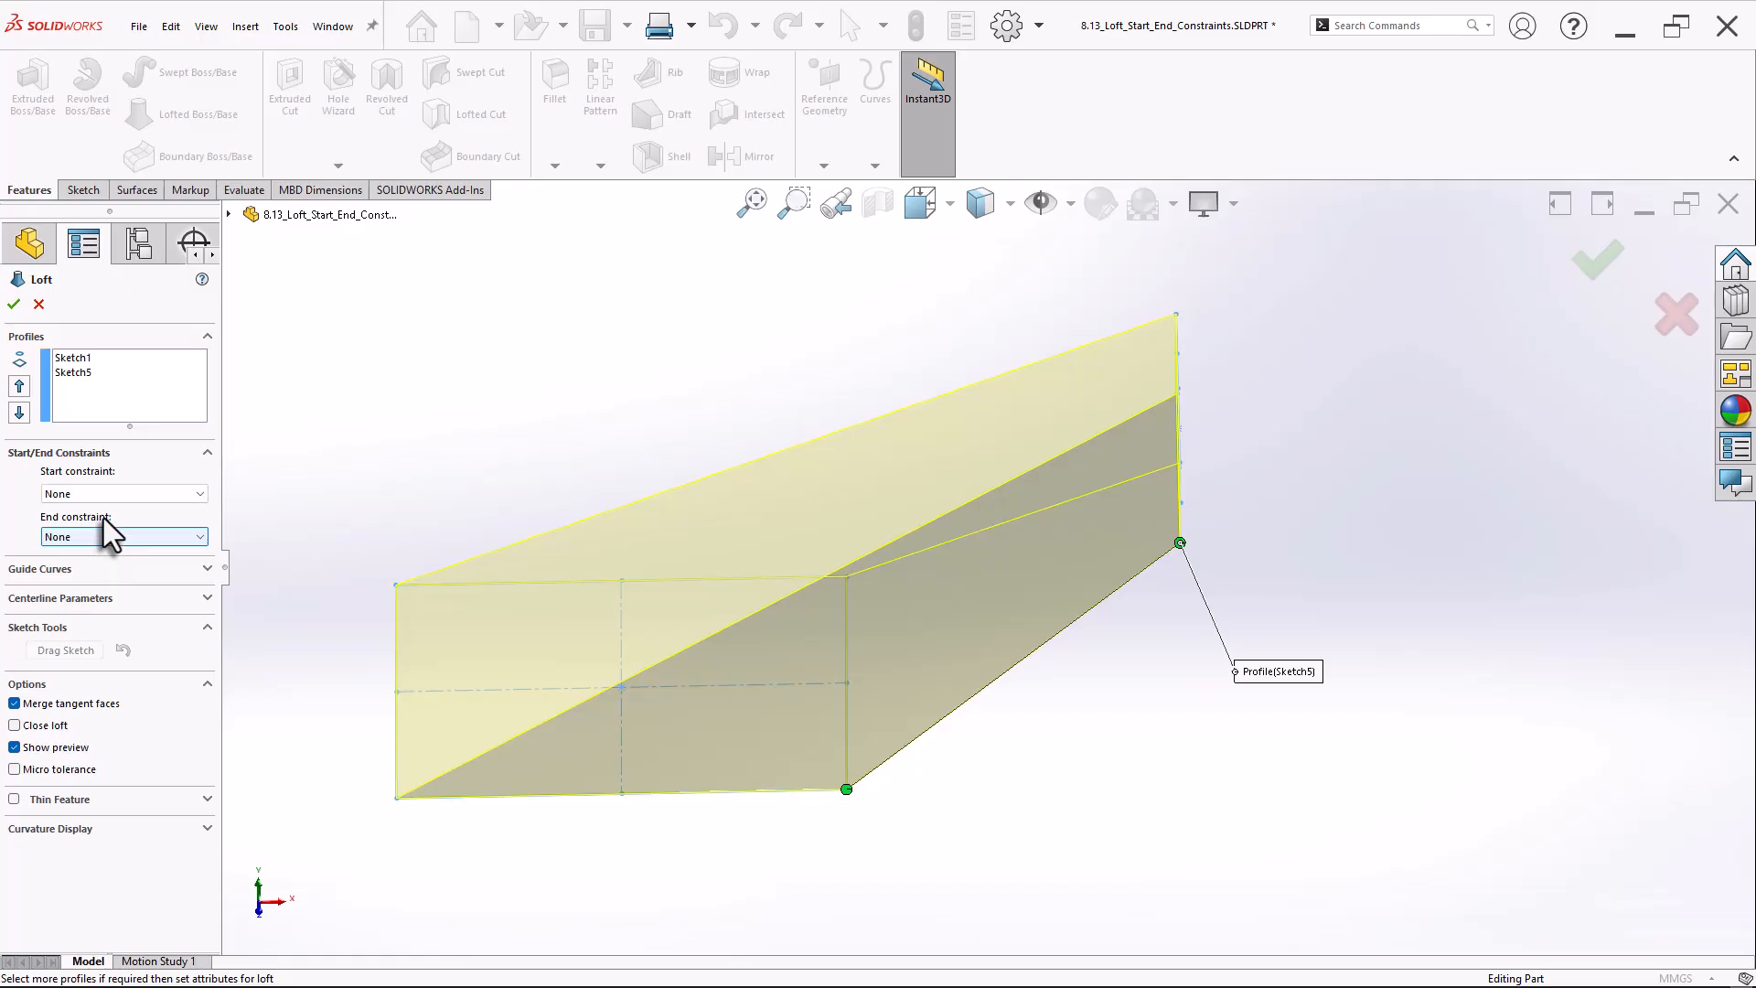
{"action": "left_click", "coordinate": [106, 495]}
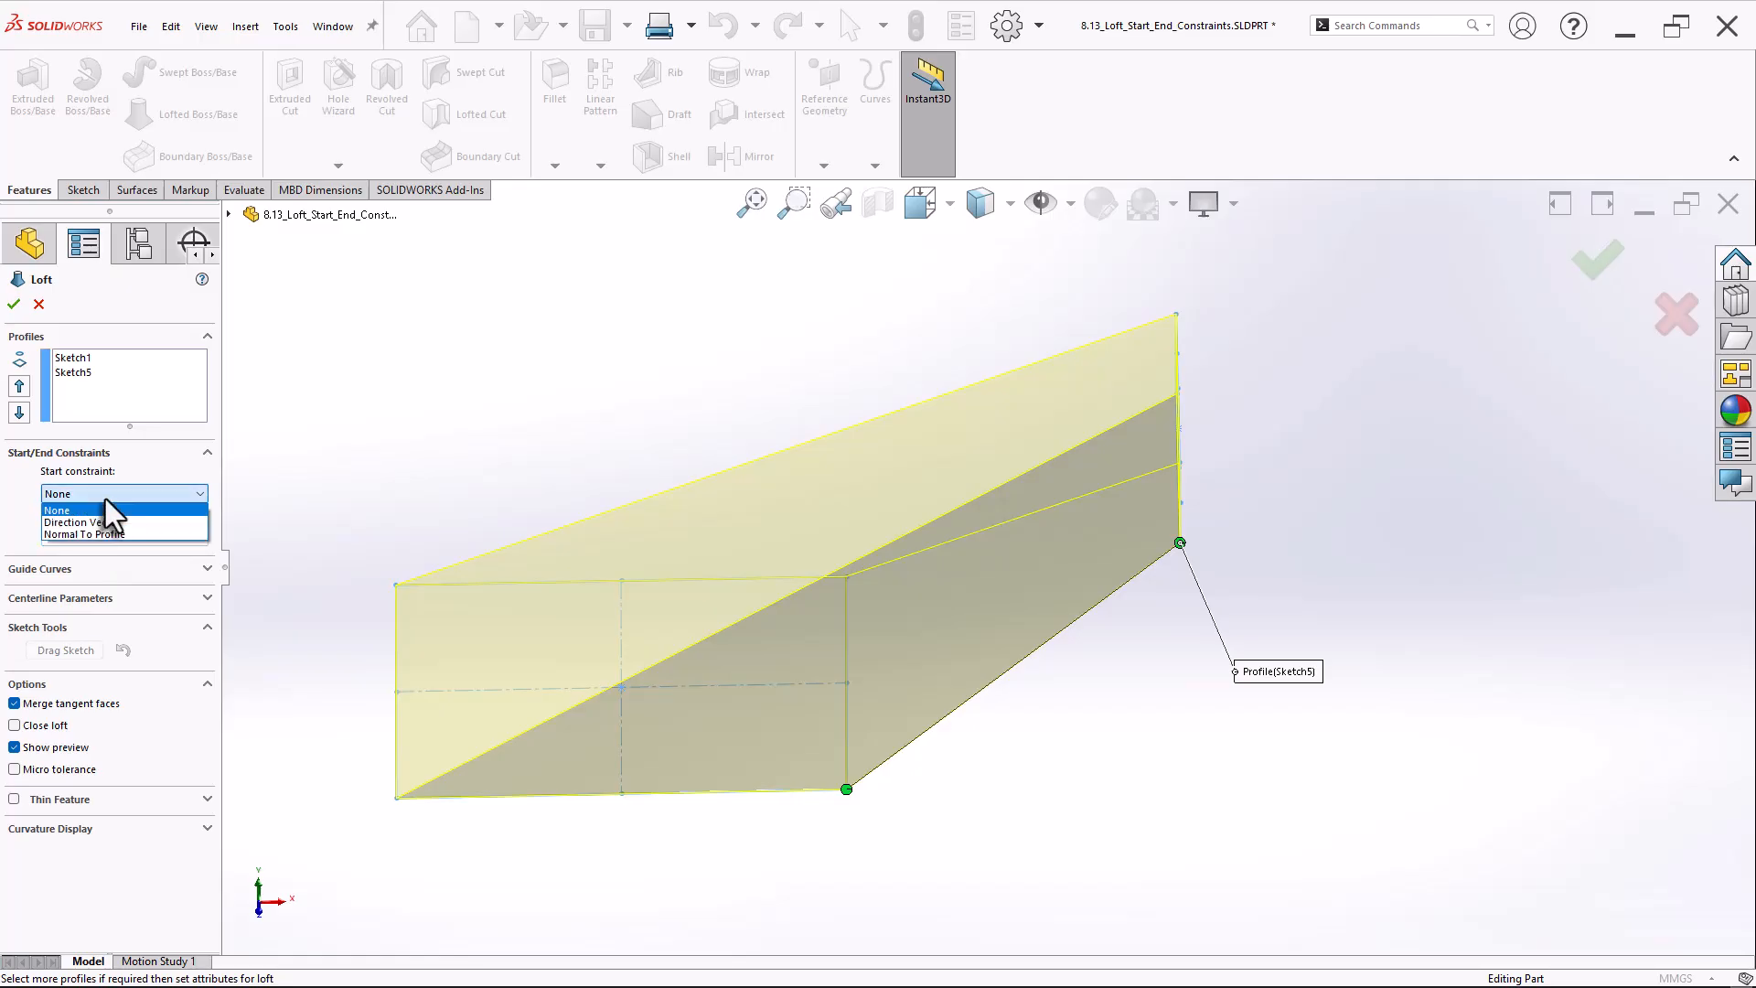
{"action": "left_click", "coordinate": [112, 535]}
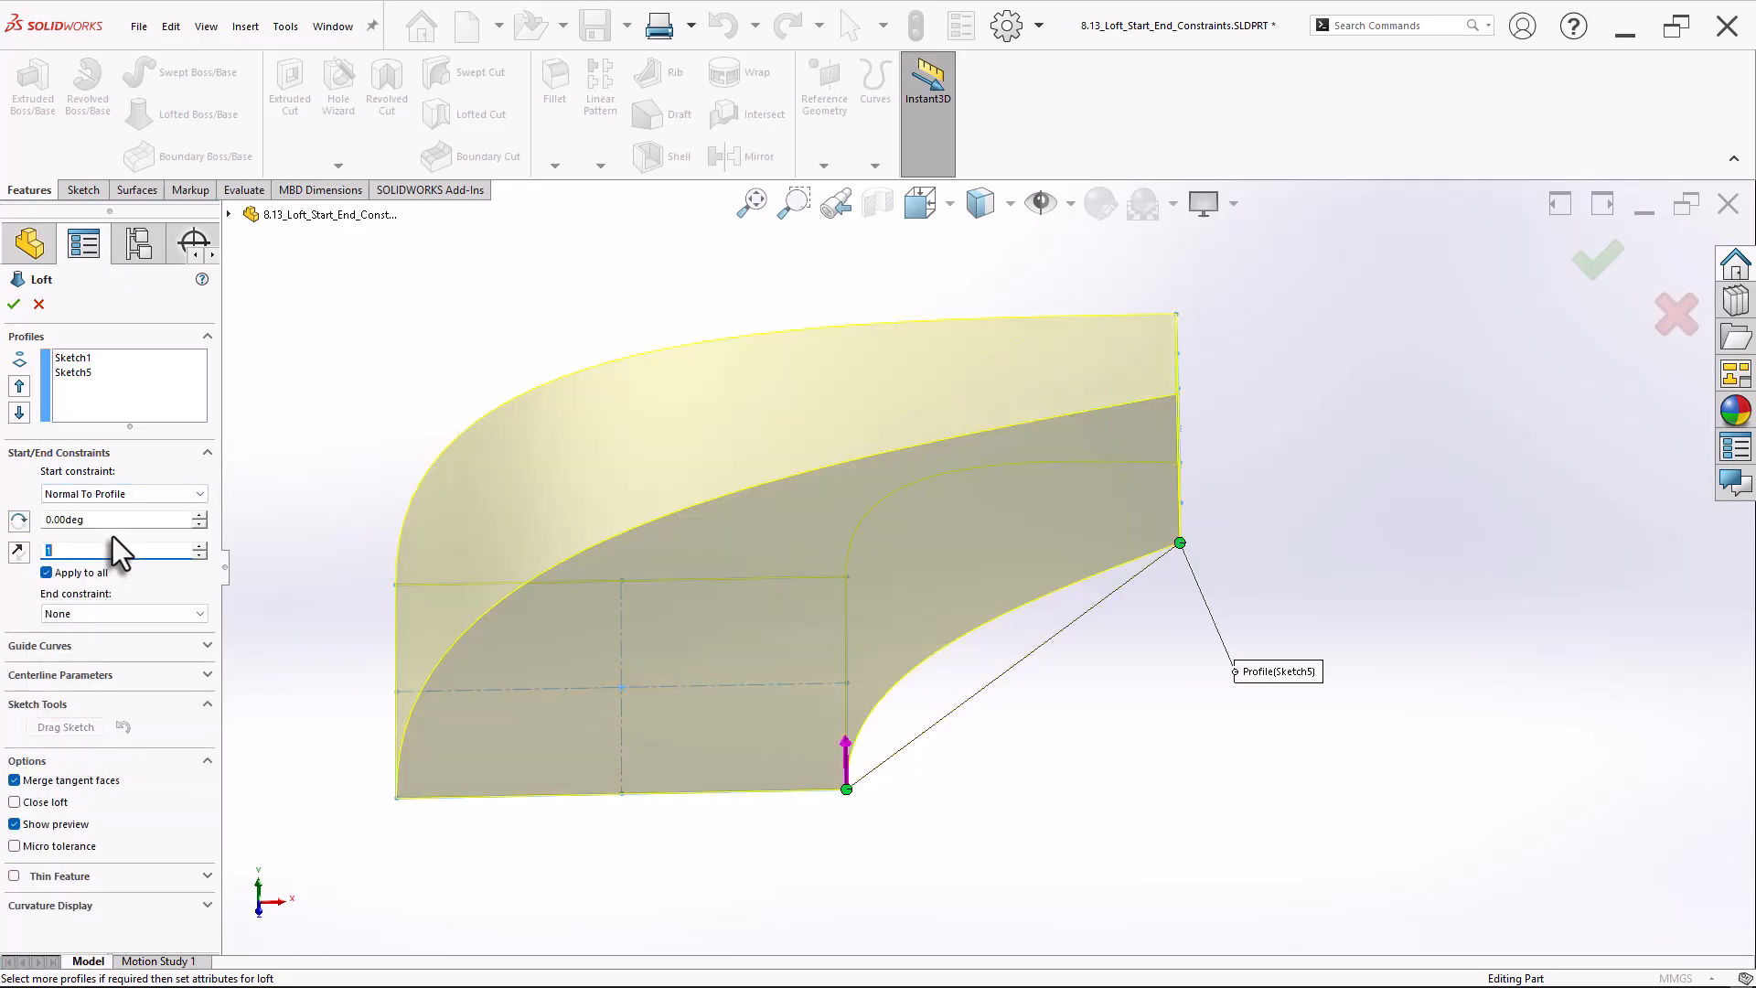
{"action": "middle_click_drag", "start_coordinate": [702, 833], "coordinate": [684, 734]}
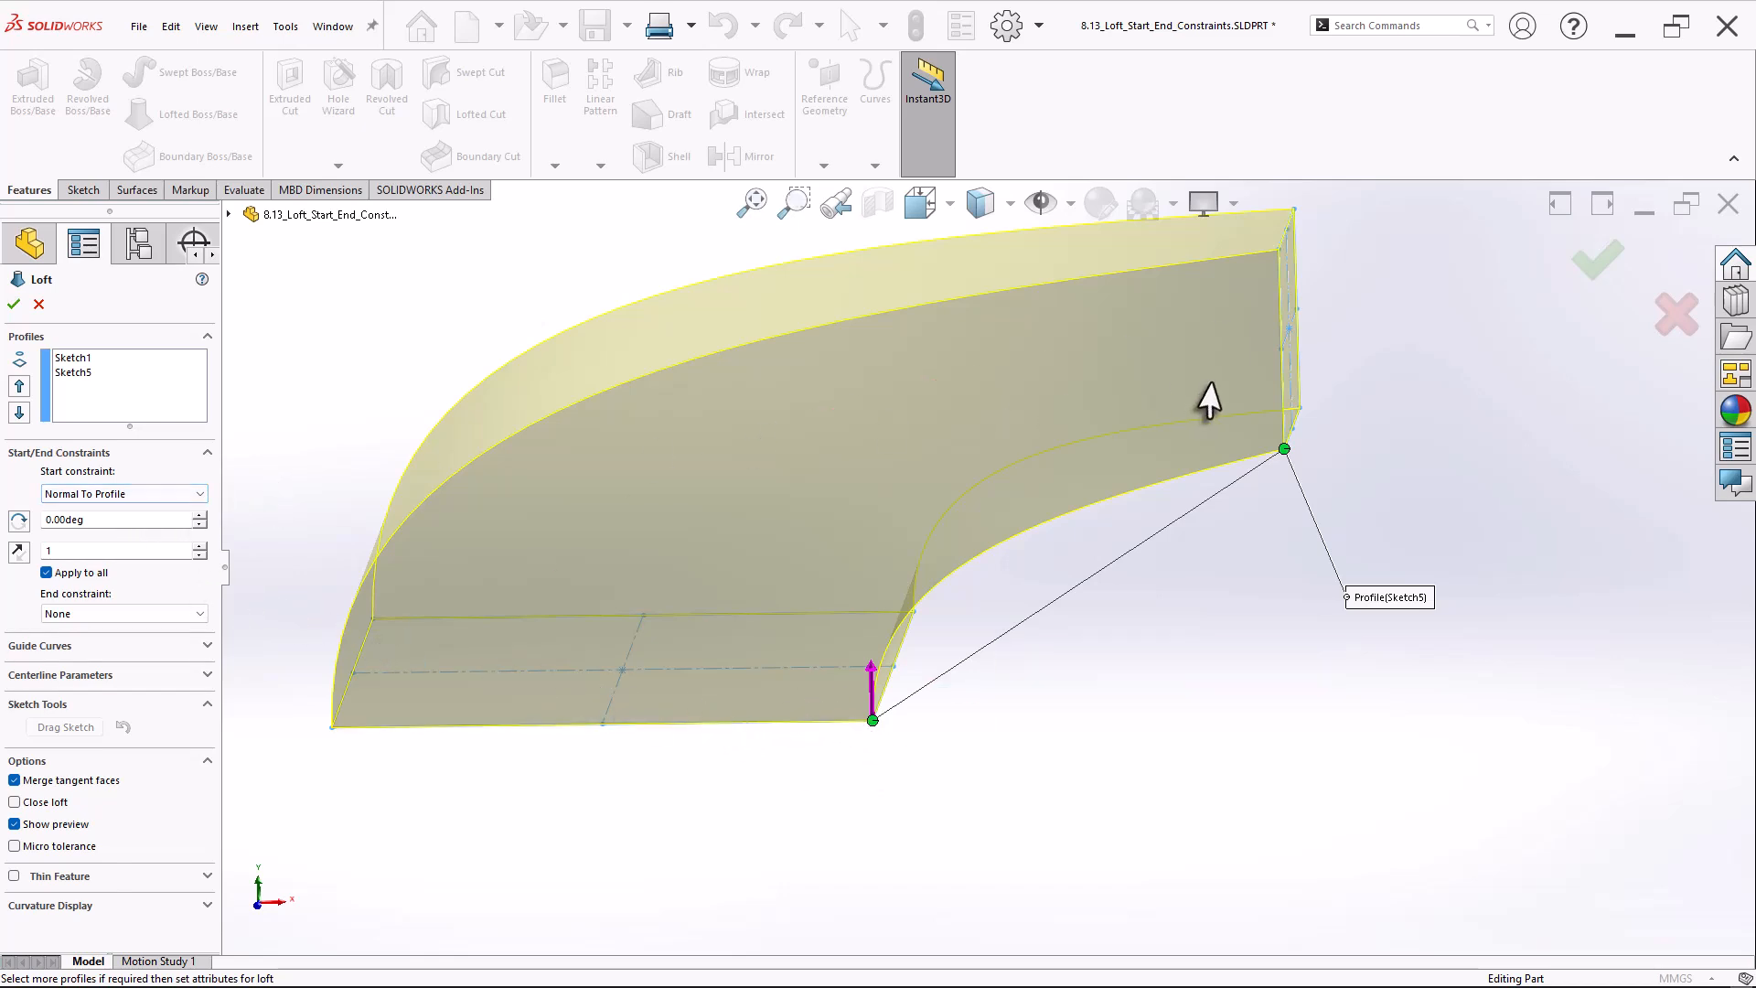
Set the loft's end constraint on the small upright Sketch5 square to Normal To Profile.
{"action": "left_click", "coordinate": [121, 617]}
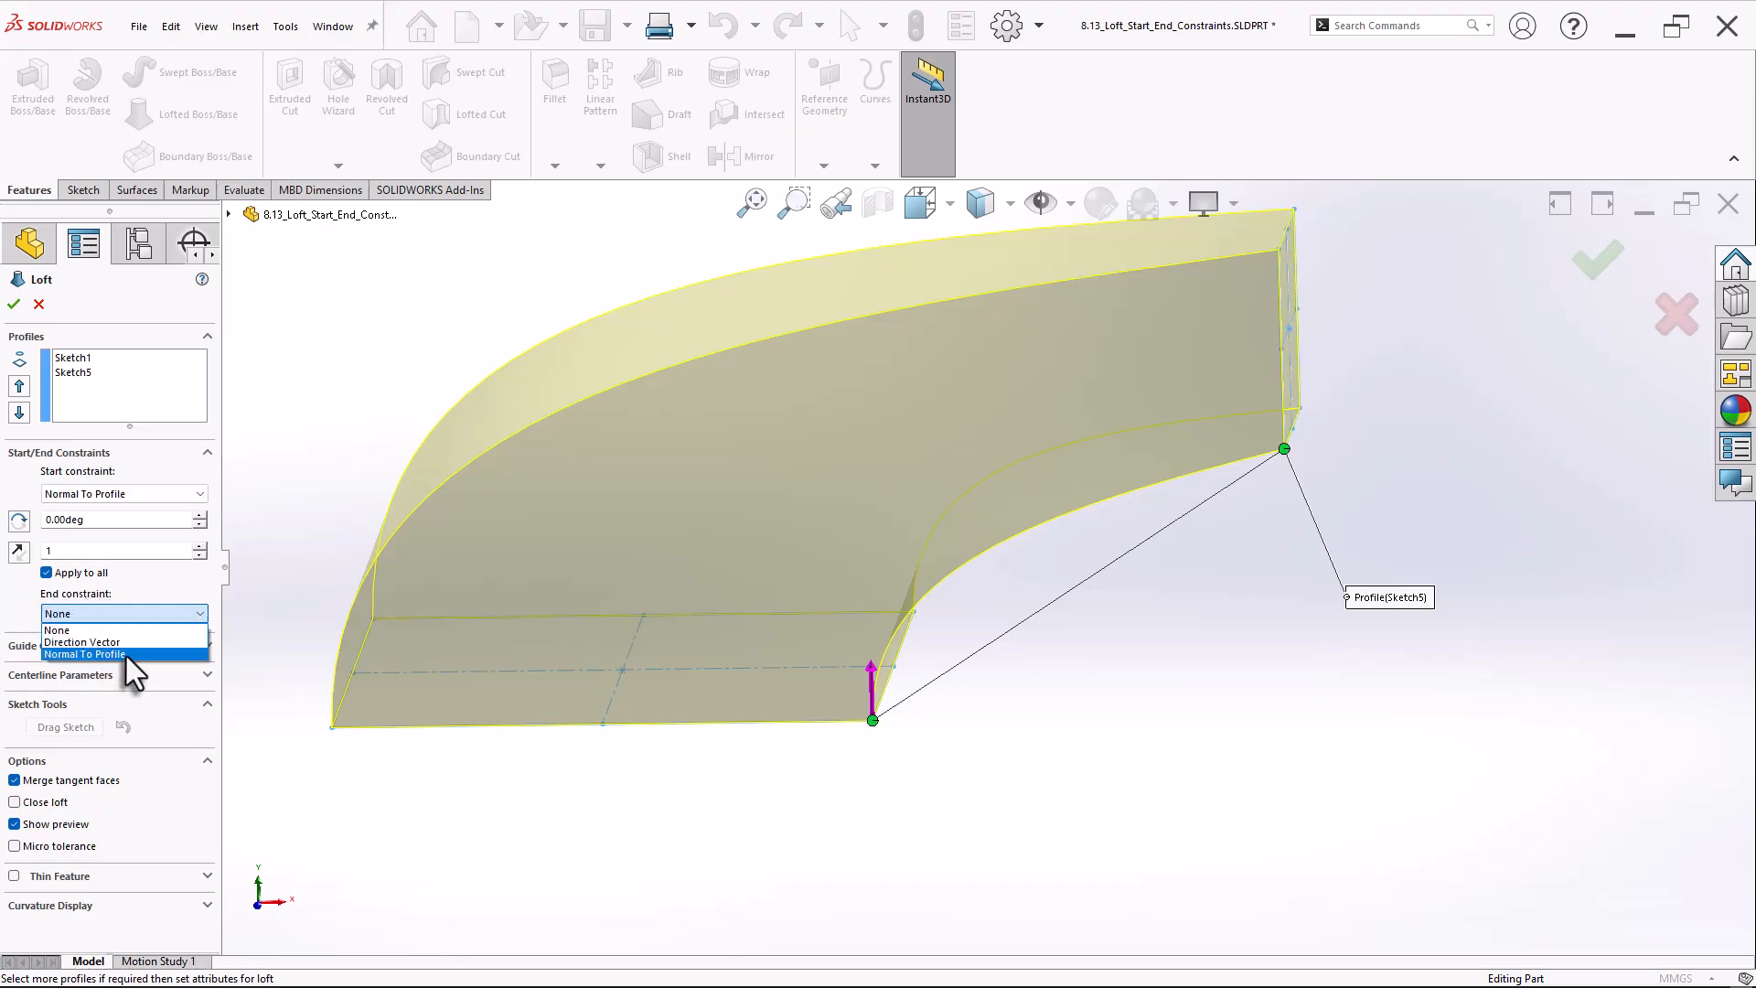
{"action": "left_click", "coordinate": [126, 654]}
{"action": "scroll", "coordinate": [915, 635], "scroll_direction": "up", "scroll_amount": 3}
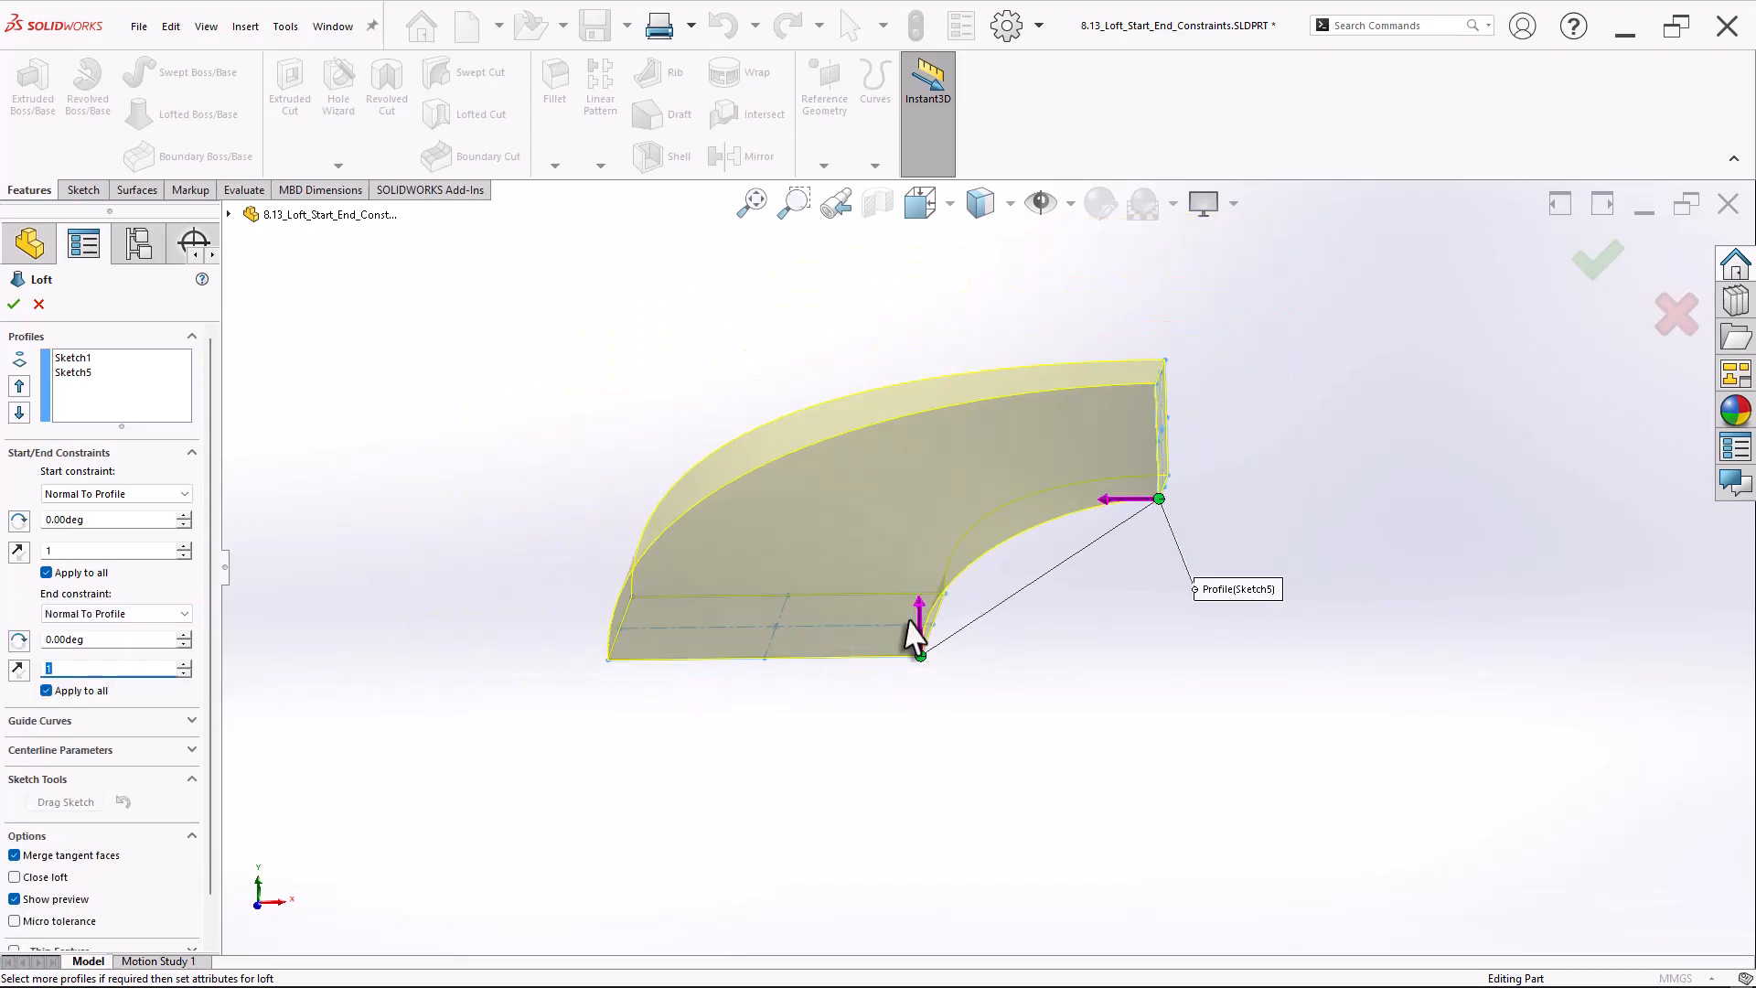
{"action": "scroll", "coordinate": [1198, 485], "scroll_direction": "down", "scroll_amount": 2}
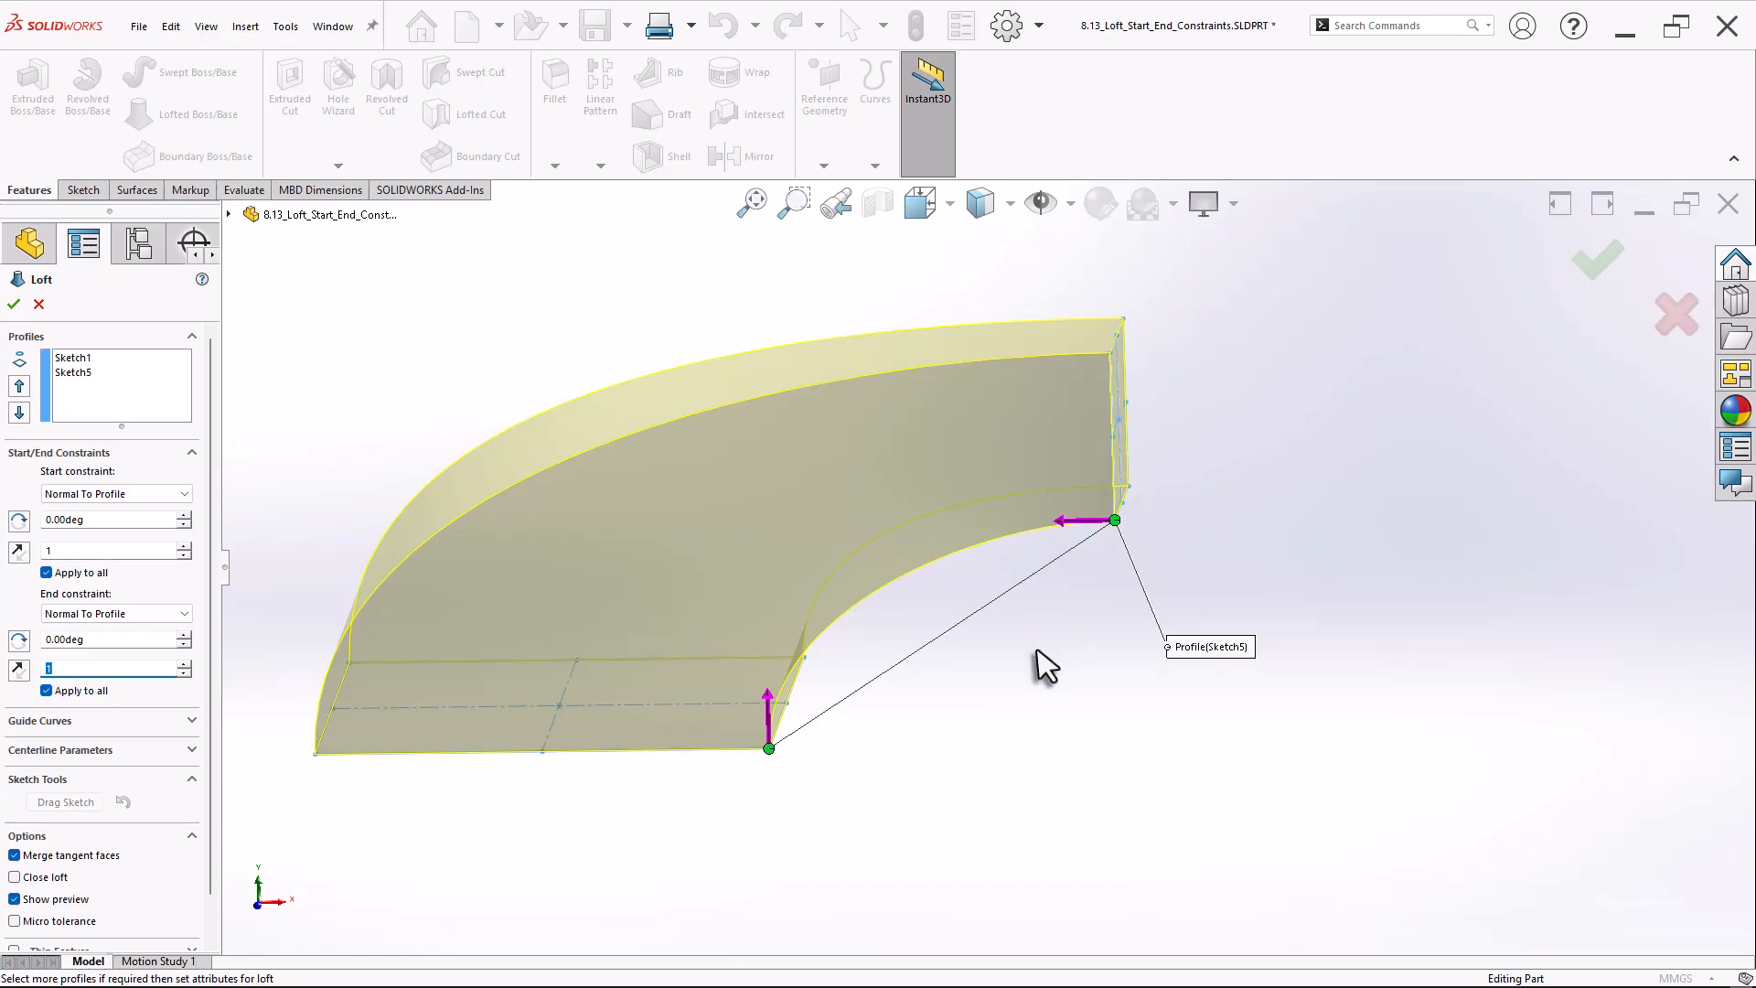
{"action": "middle_click_drag", "start_coordinate": [1035, 649], "coordinate": [1037, 627]}
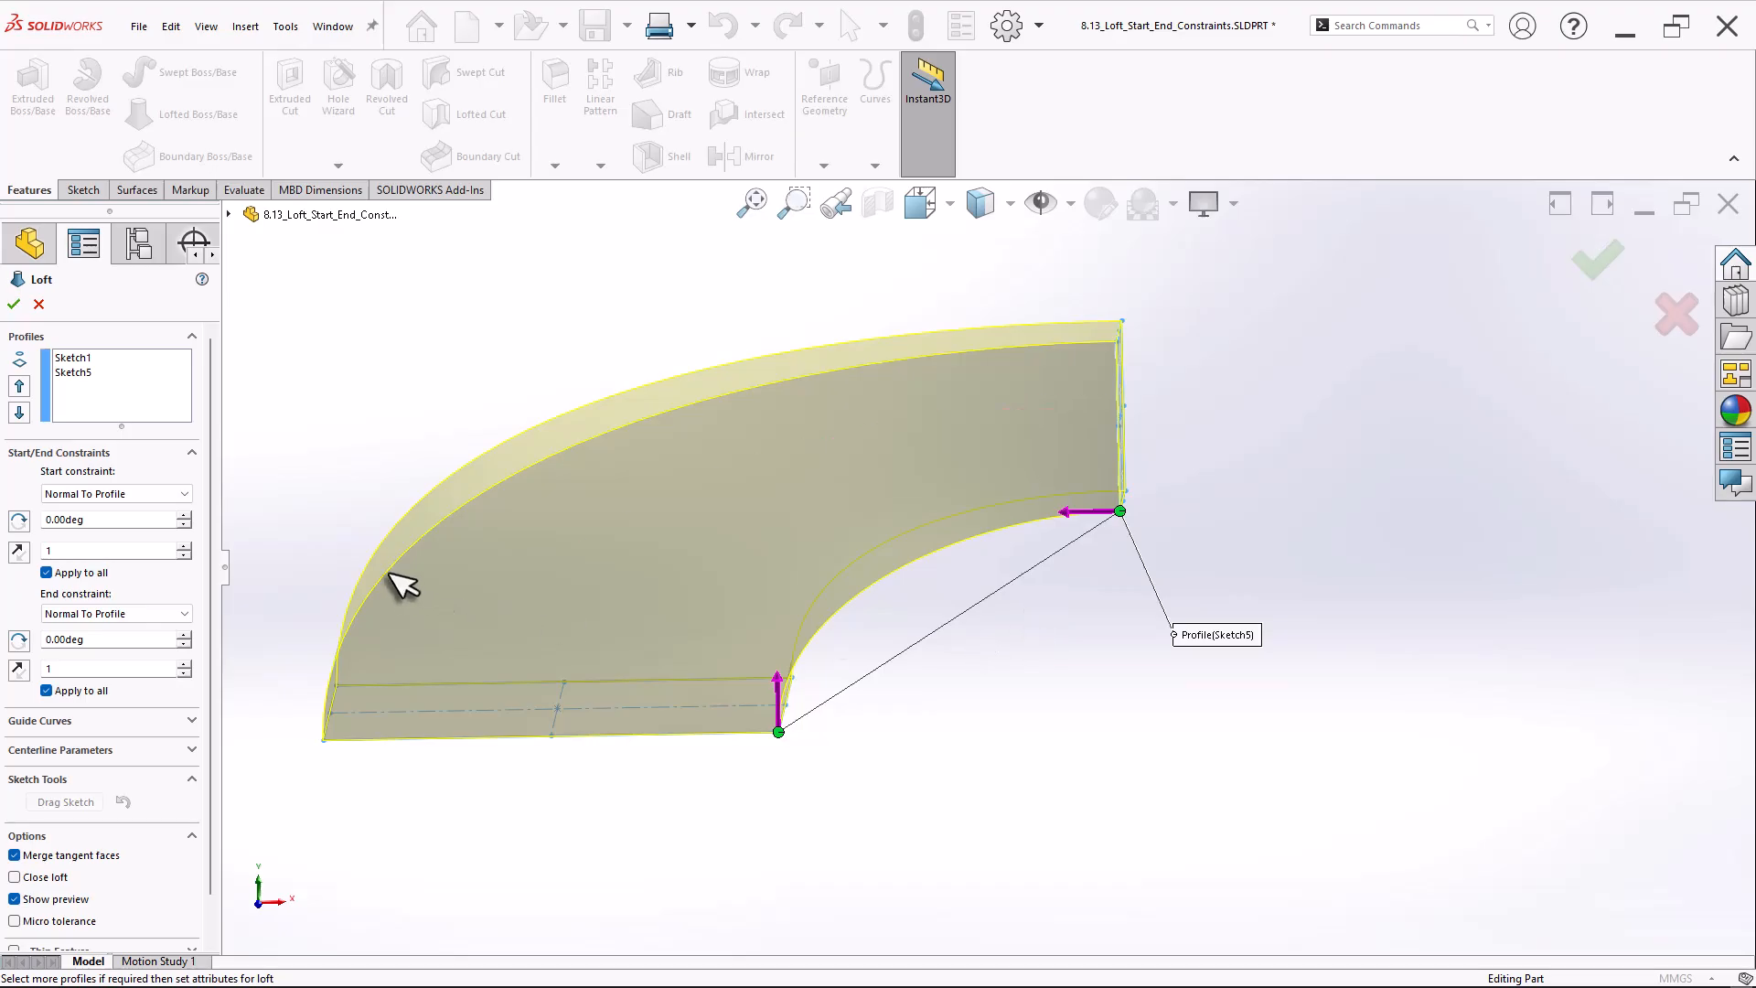
Set both the start and end tangent lengths to 1.5 and accept the loft.
{"action": "double_click", "coordinate": [45, 550]}
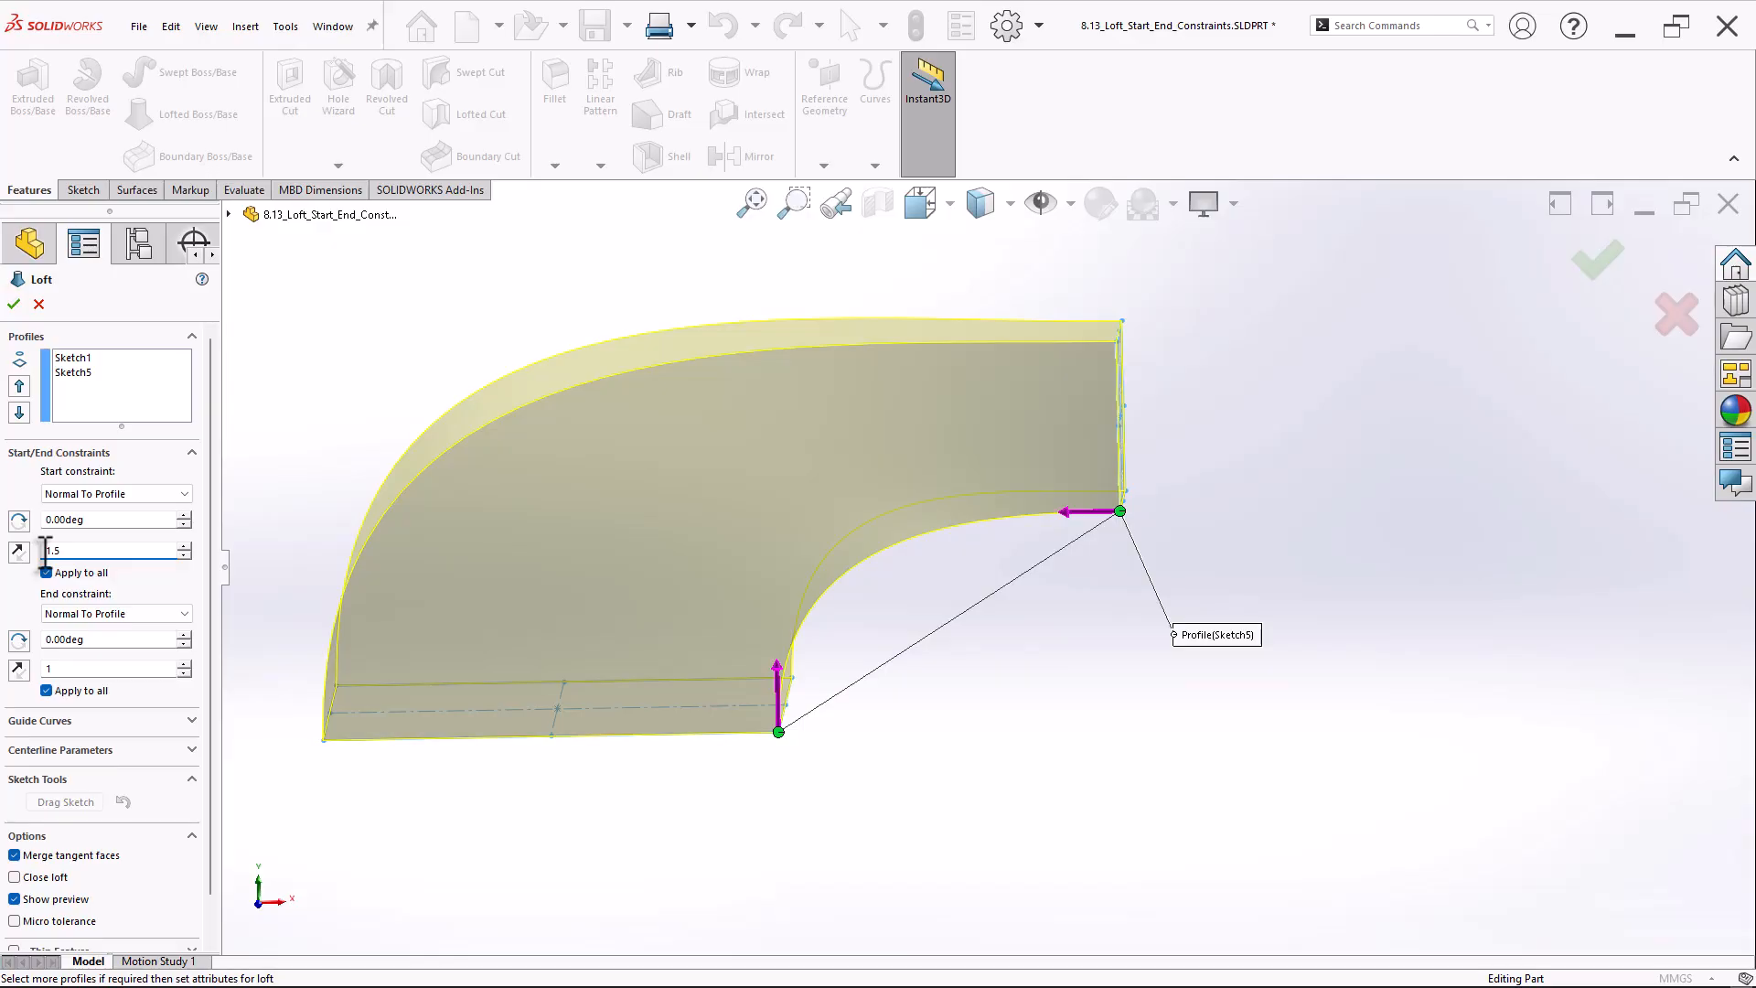
{"action": "double_click", "coordinate": [48, 668]}
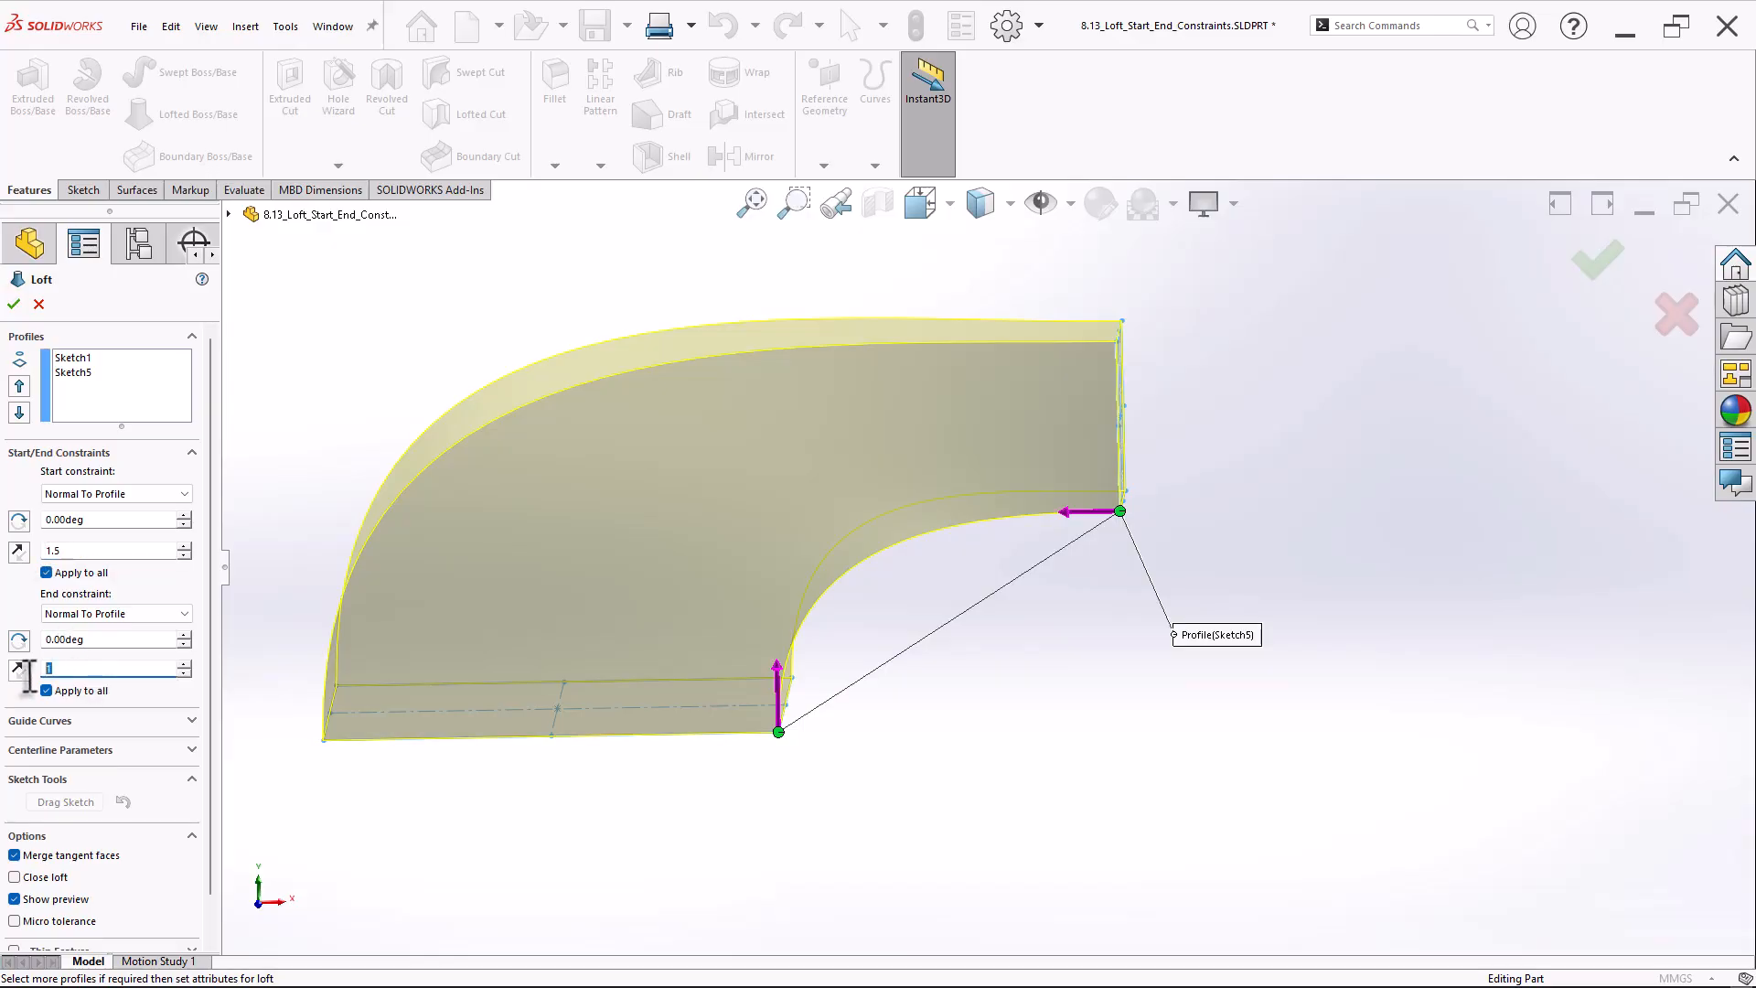
{"action": "type", "text": ".5"}
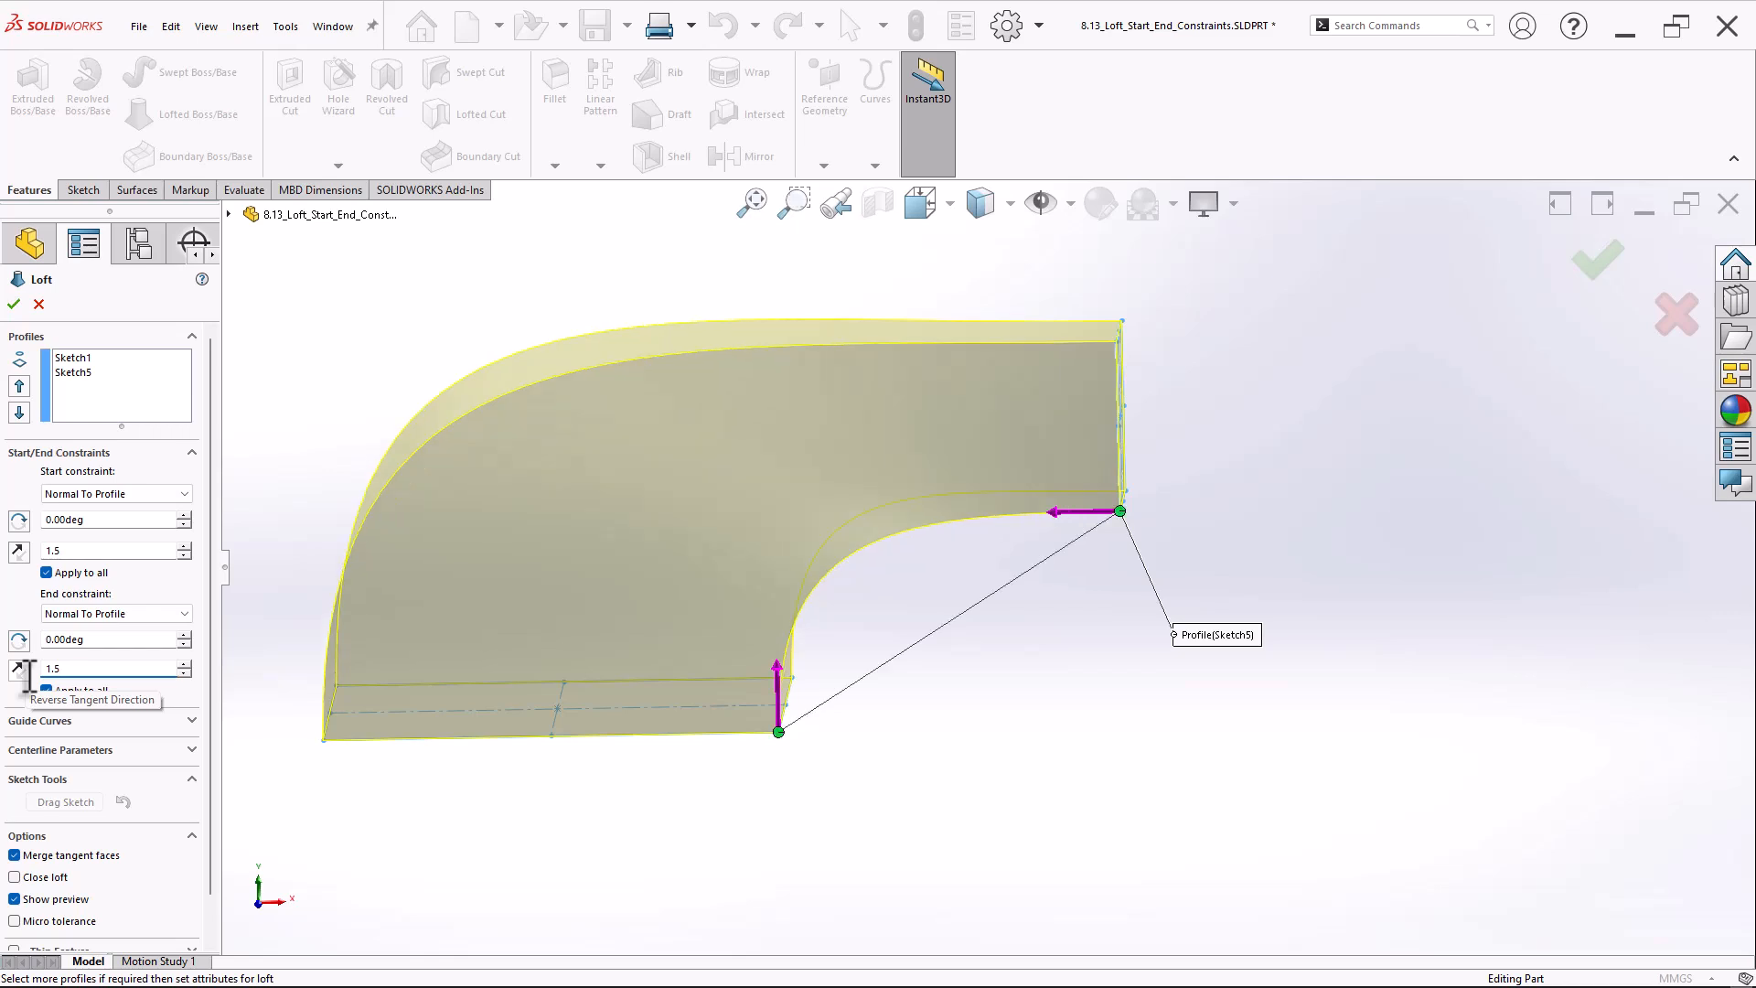
{"action": "middle_click_drag", "start_coordinate": [324, 542], "coordinate": [320, 588]}
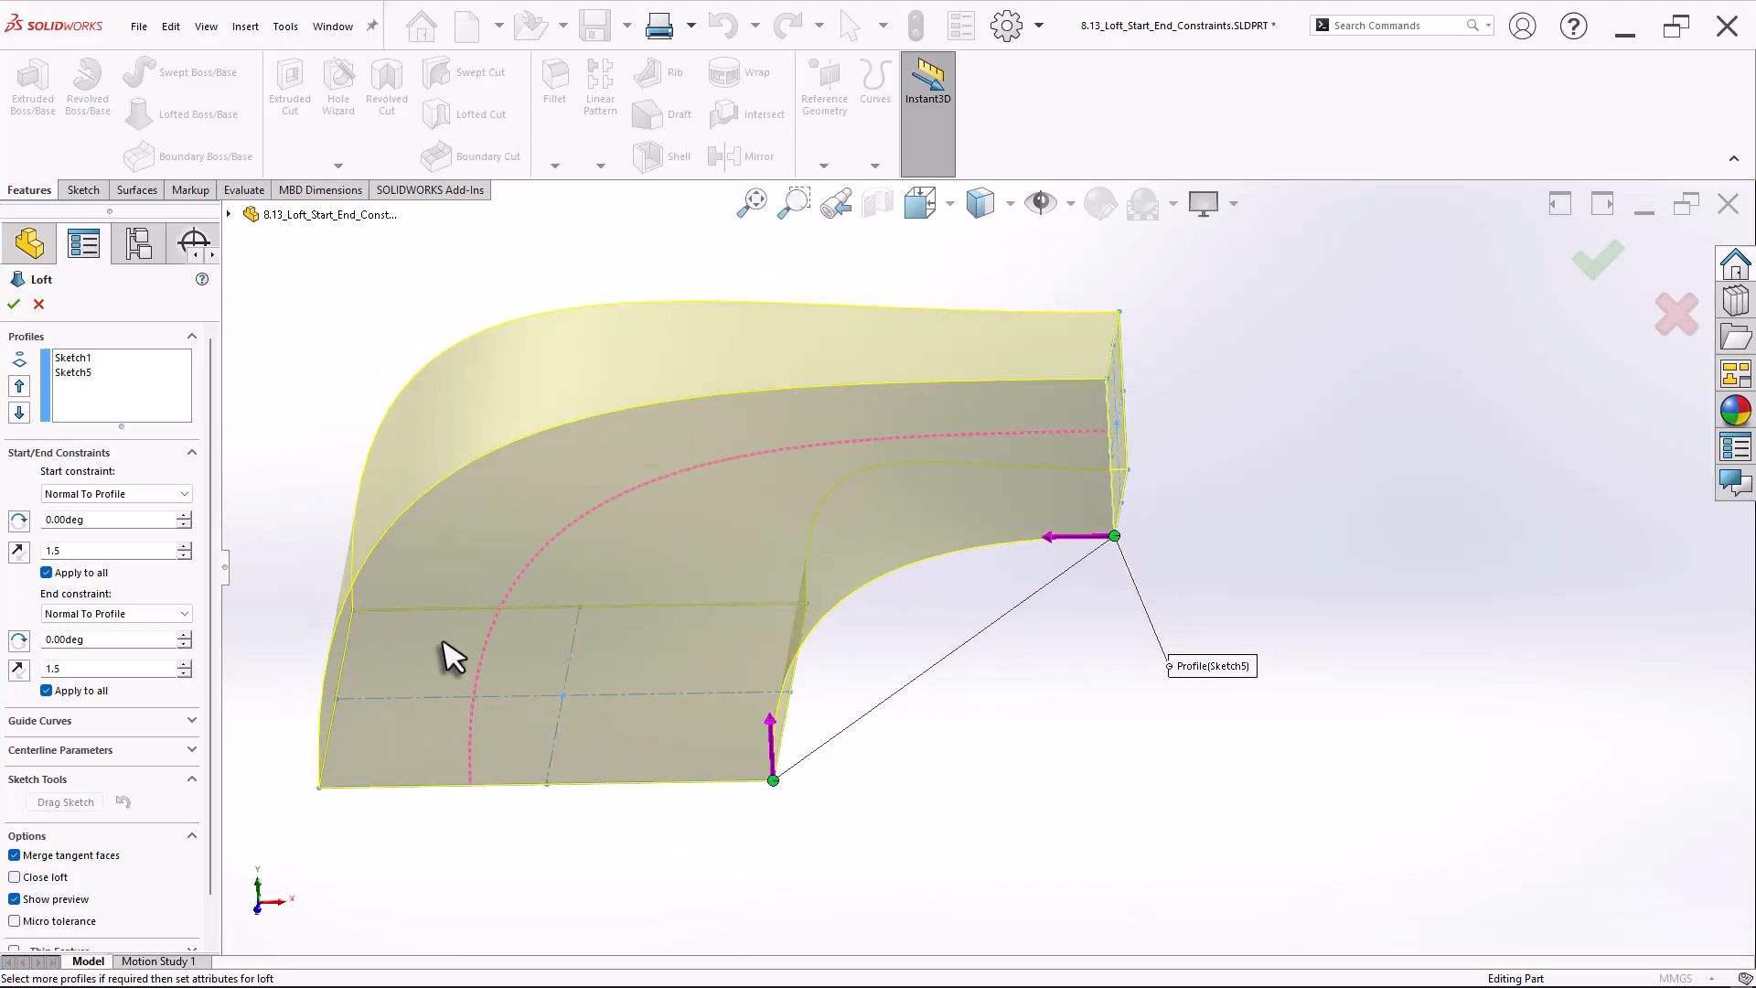
{"action": "left_click", "coordinate": [13, 303]}
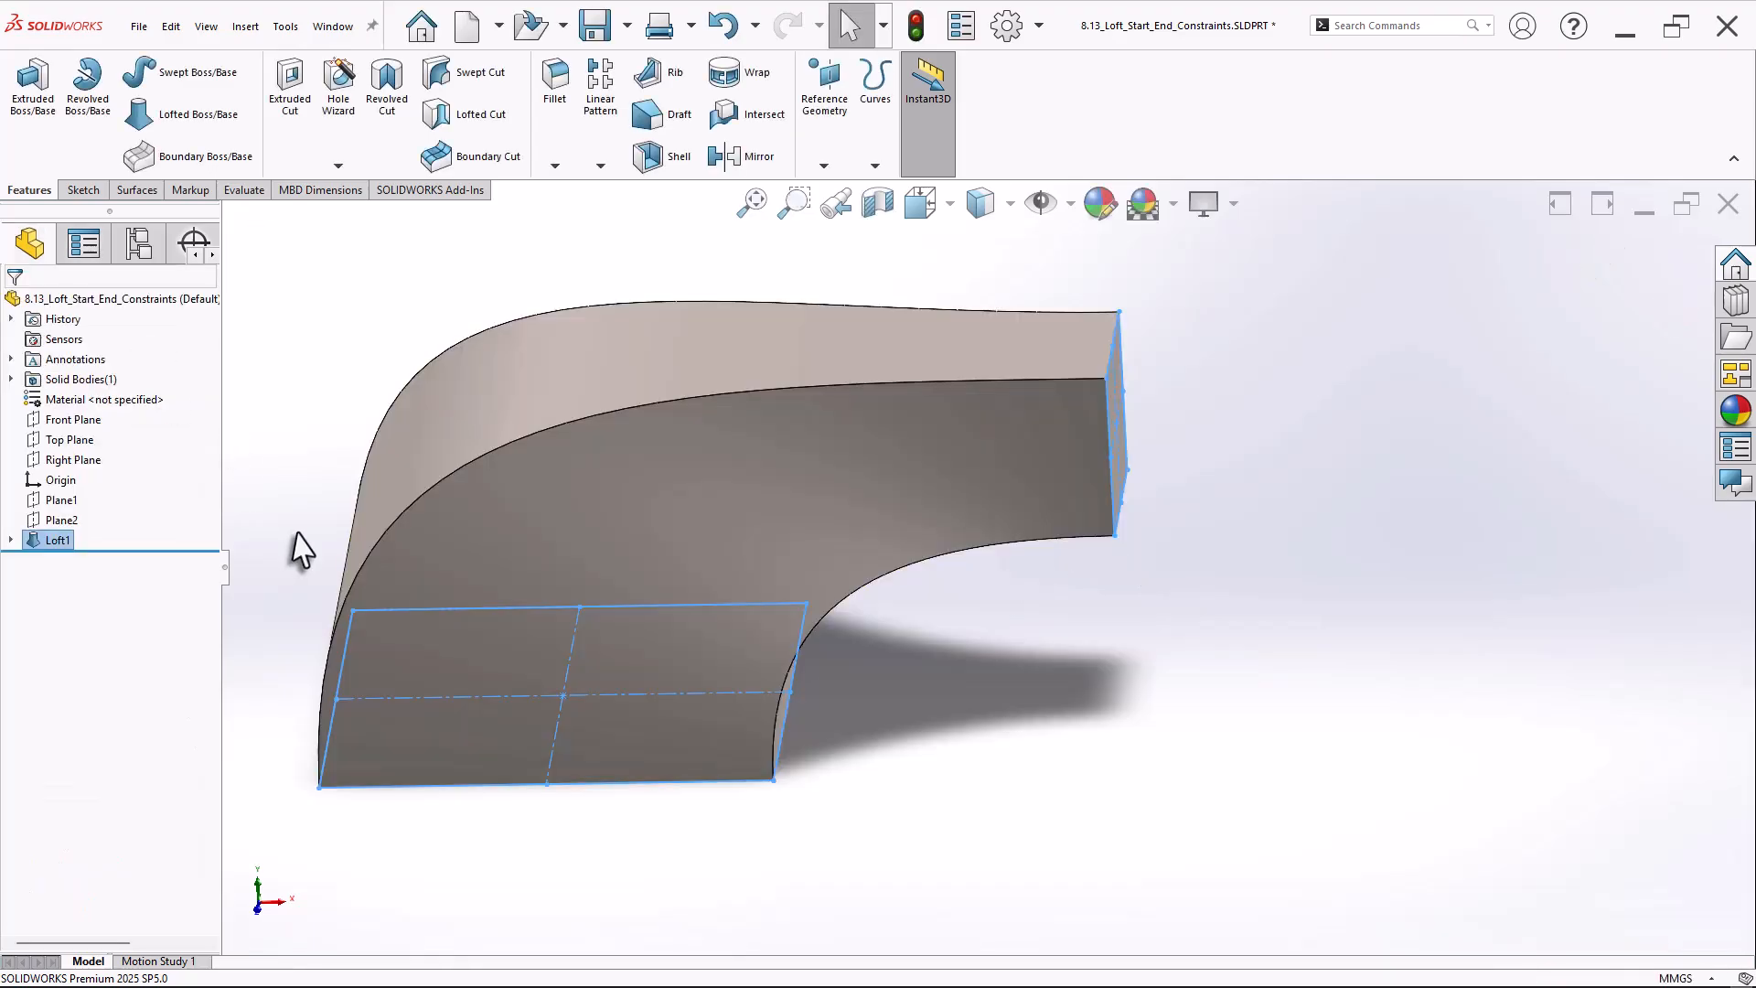
{"action": "middle_click_drag", "start_coordinate": [811, 695], "coordinate": [828, 658]}
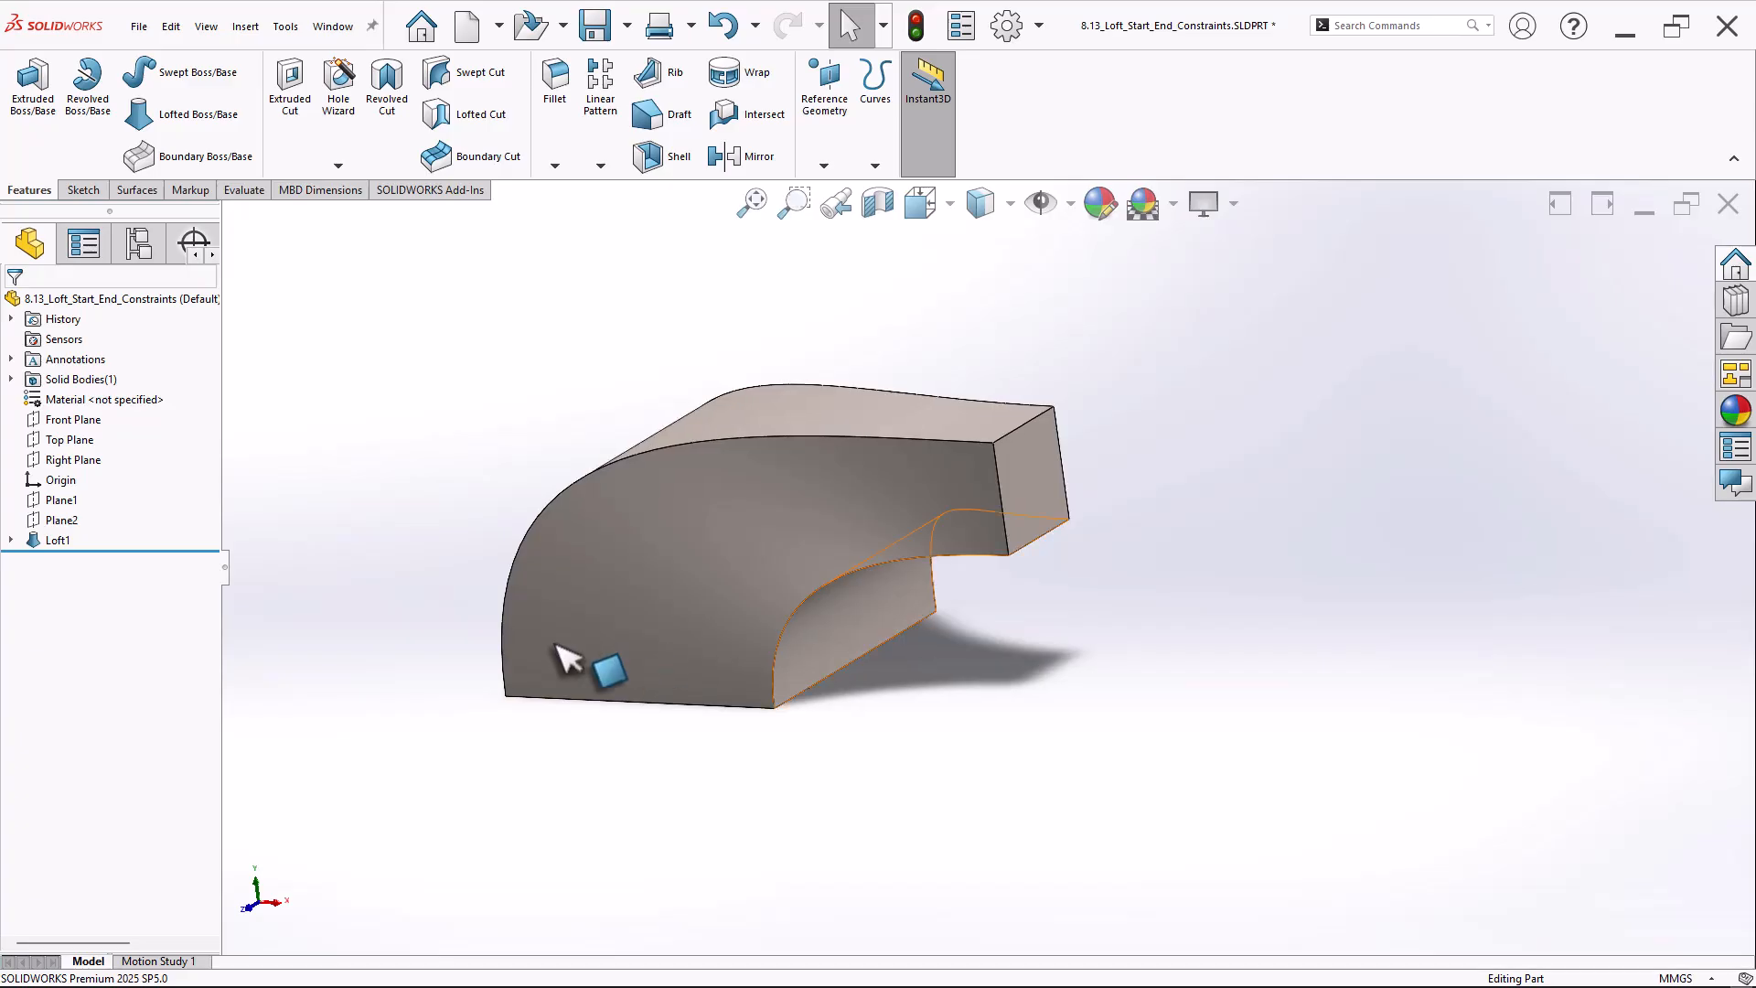
Edit Loft1 and change both its start and end constraints to Direction Vector.
{"action": "left_click", "coordinate": [63, 539]}
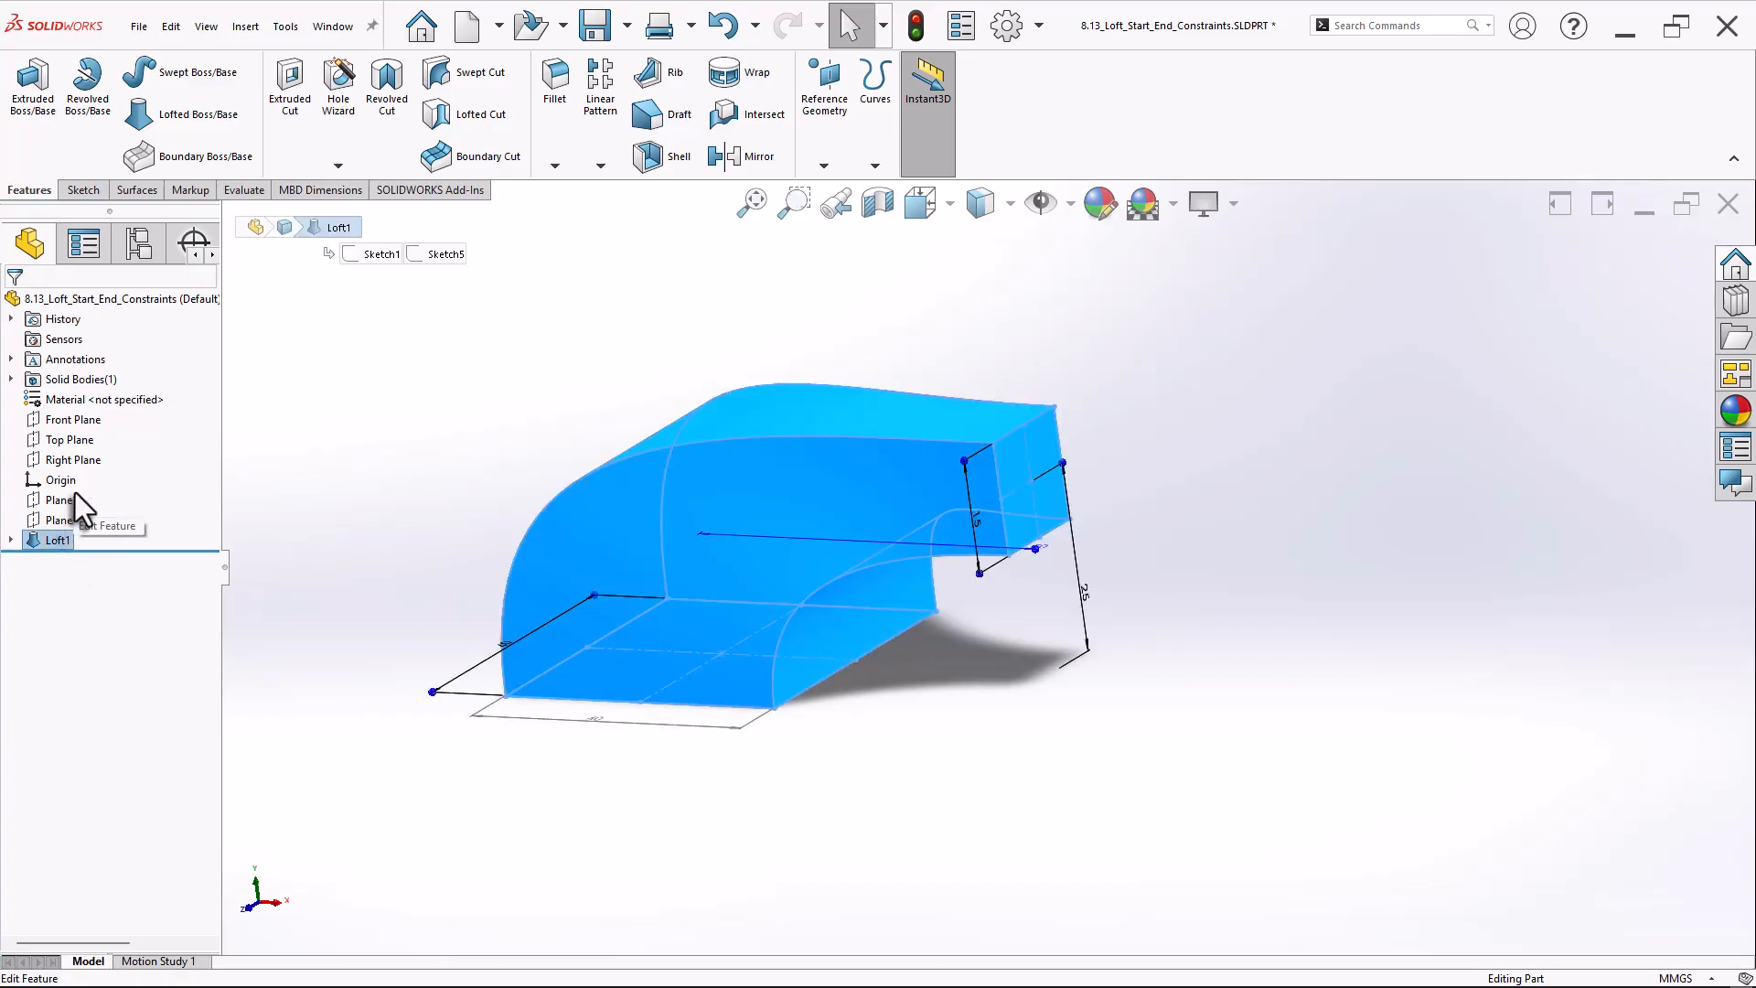
{"action": "left_click", "coordinate": [77, 489]}
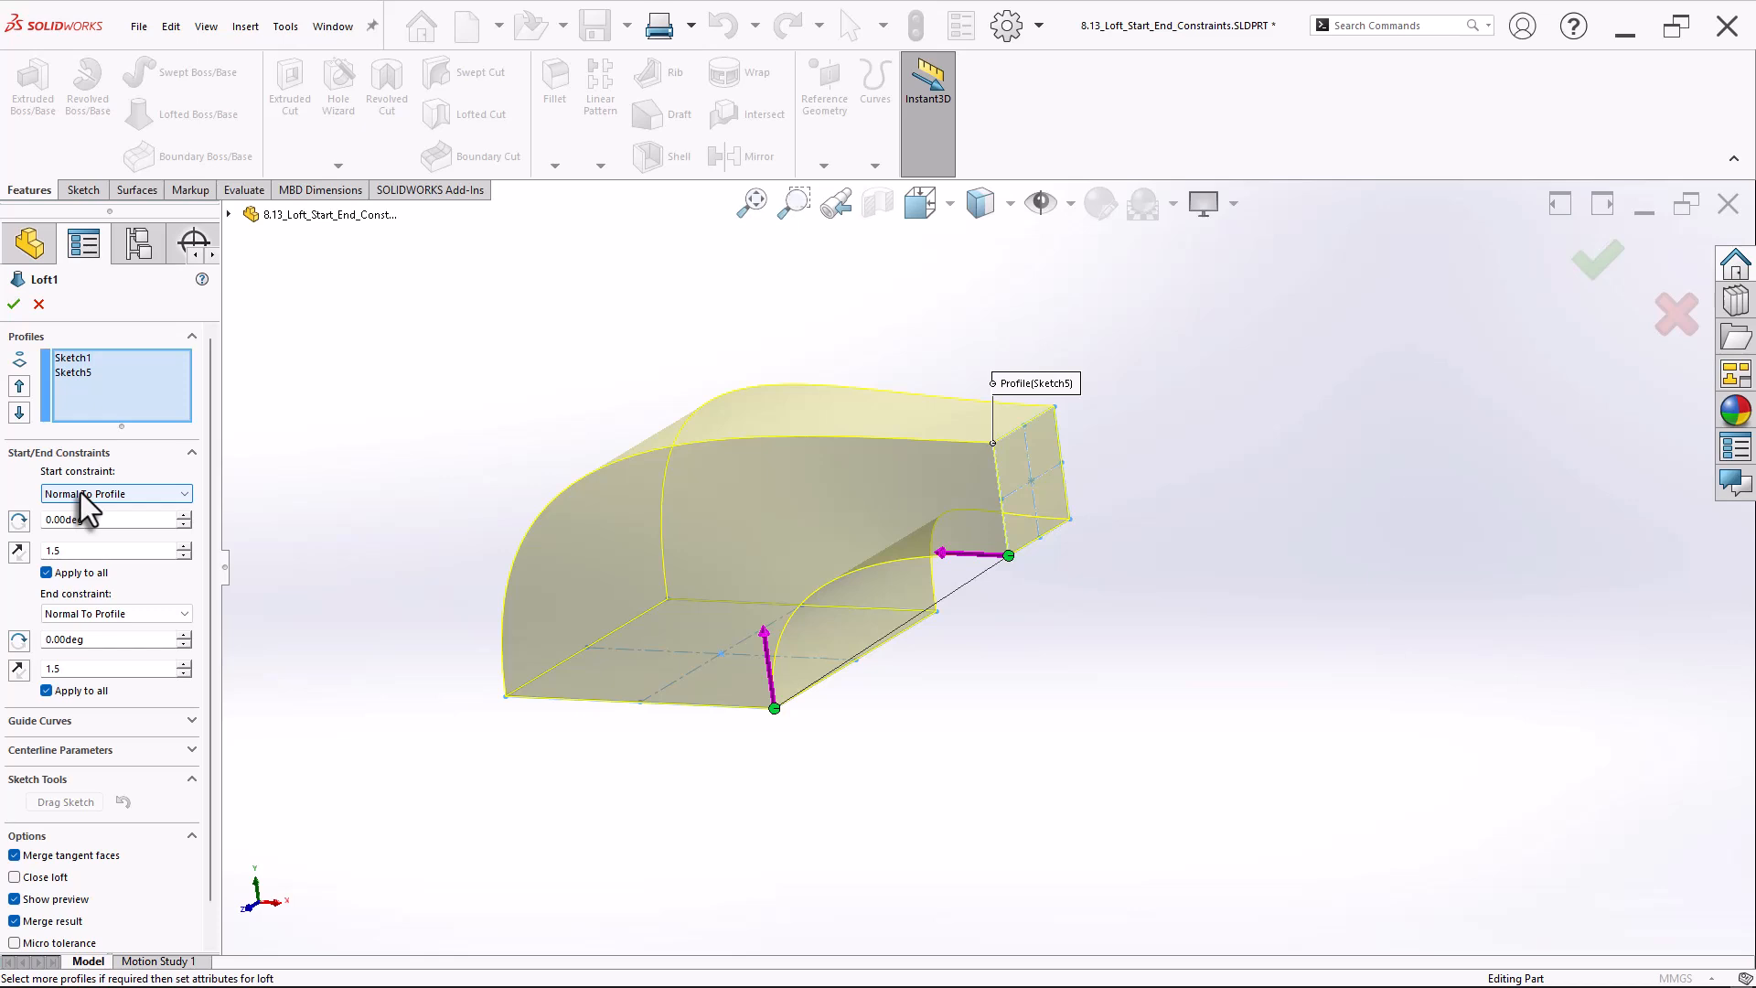
{"action": "left_click", "coordinate": [99, 491]}
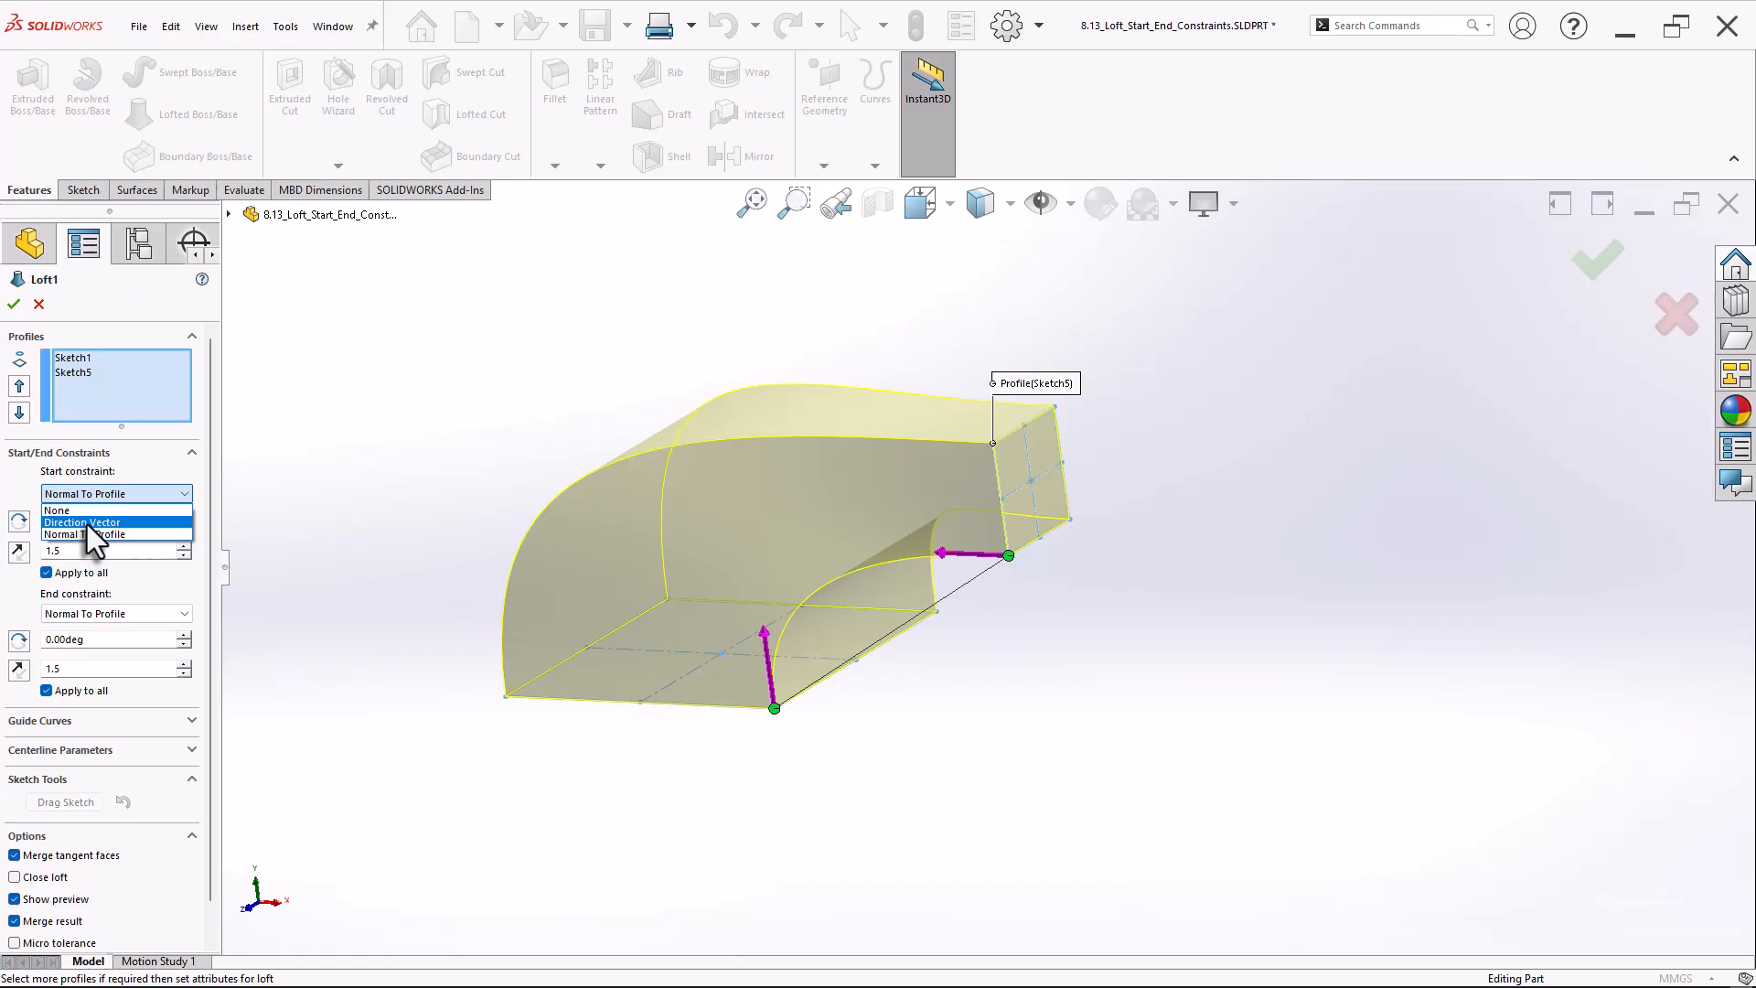
{"action": "left_click", "coordinate": [86, 523]}
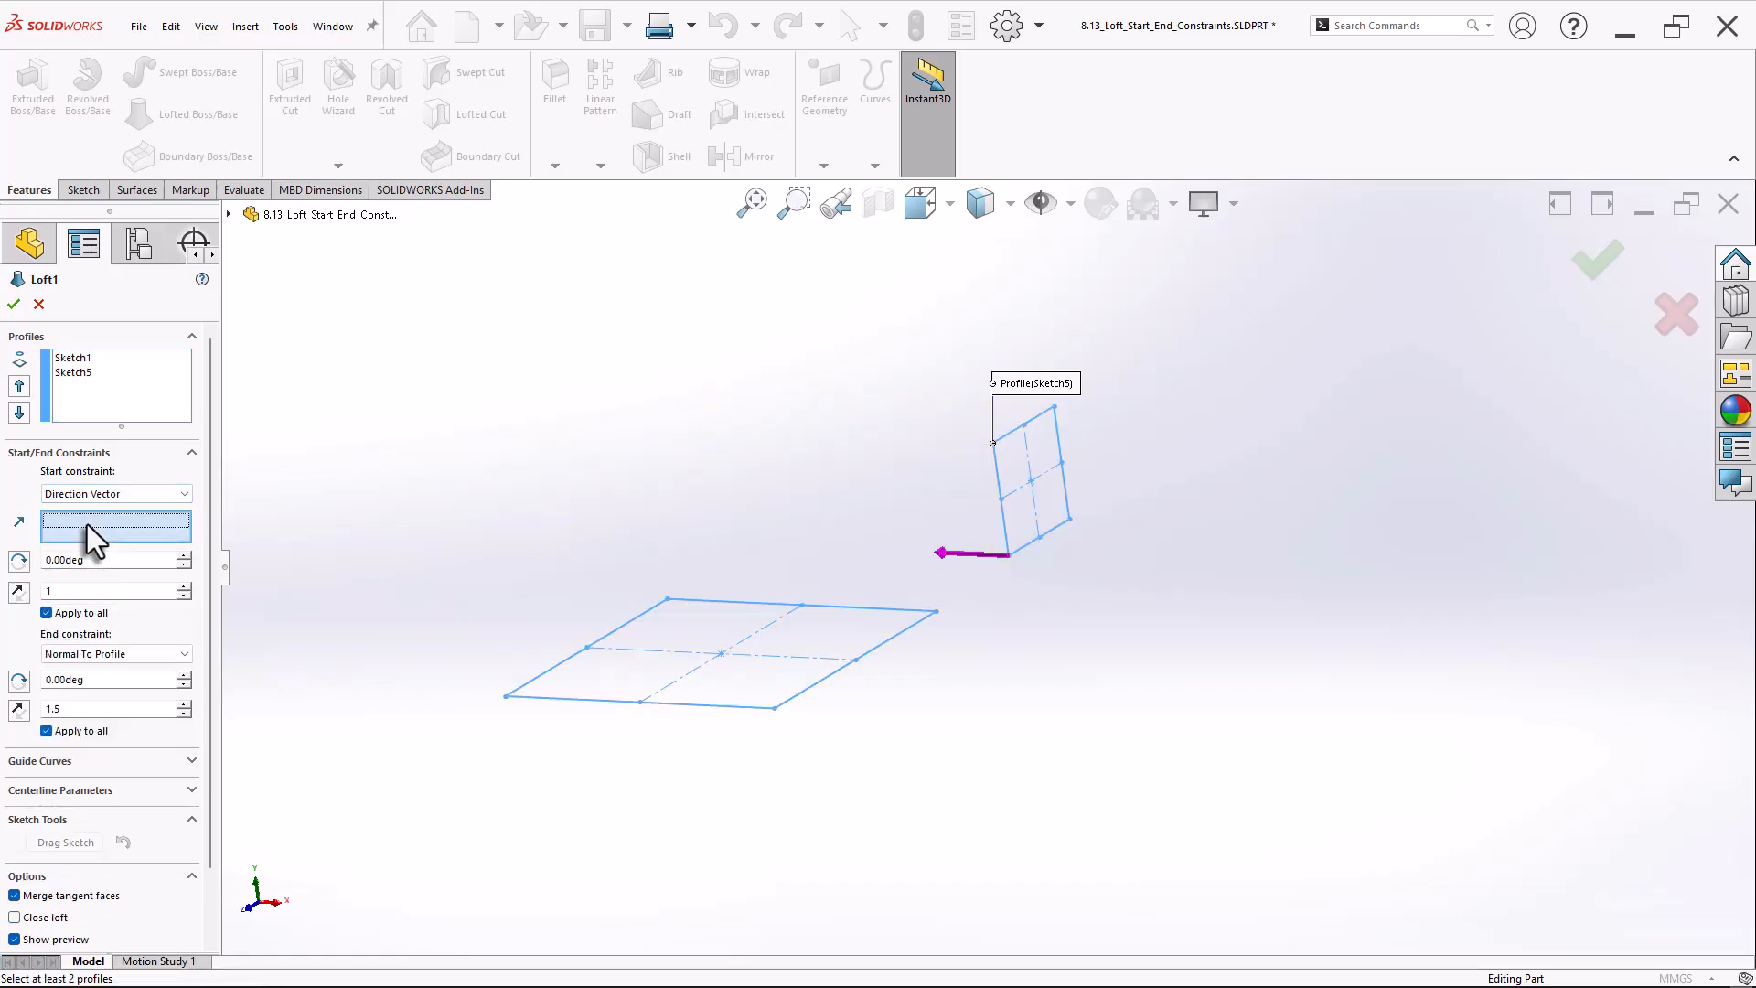
{"action": "left_click", "coordinate": [128, 654]}
{"action": "left_click", "coordinate": [121, 682]}
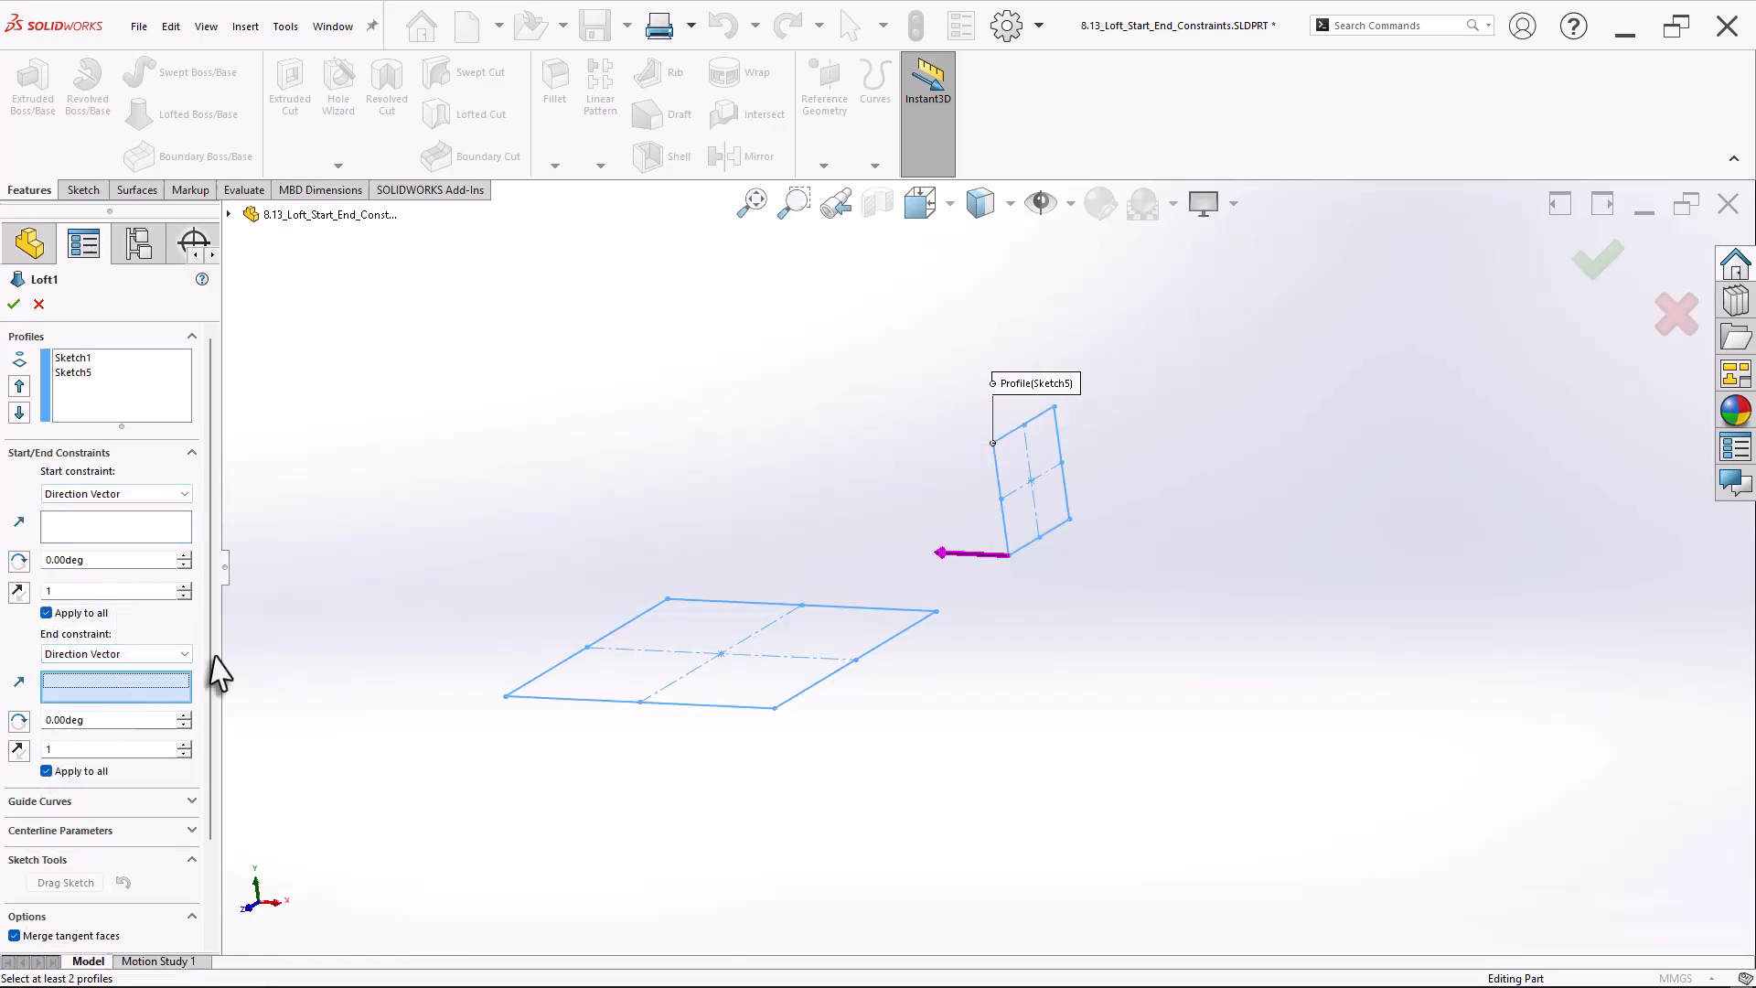
{"action": "middle_click_drag", "start_coordinate": [451, 521], "coordinate": [469, 536]}
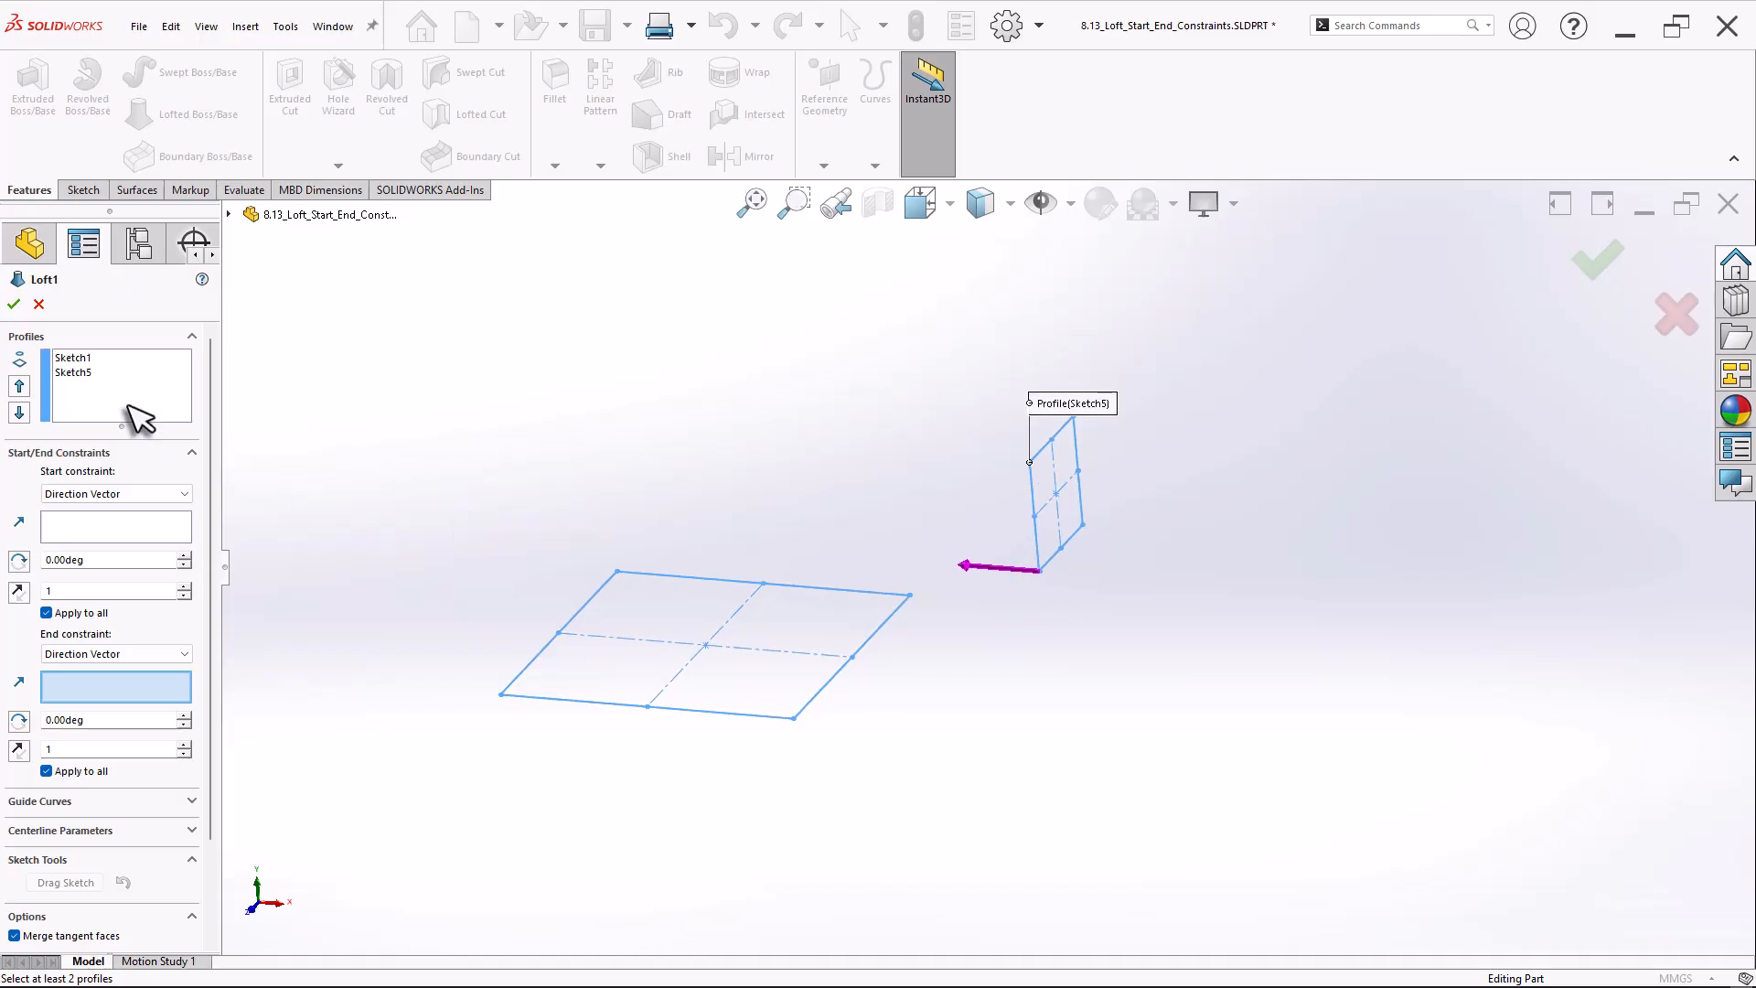
Assign the Right Plane as the end direction and the Top Plane as the start direction, and accept the edited loft.
{"action": "left_click", "coordinate": [228, 215]}
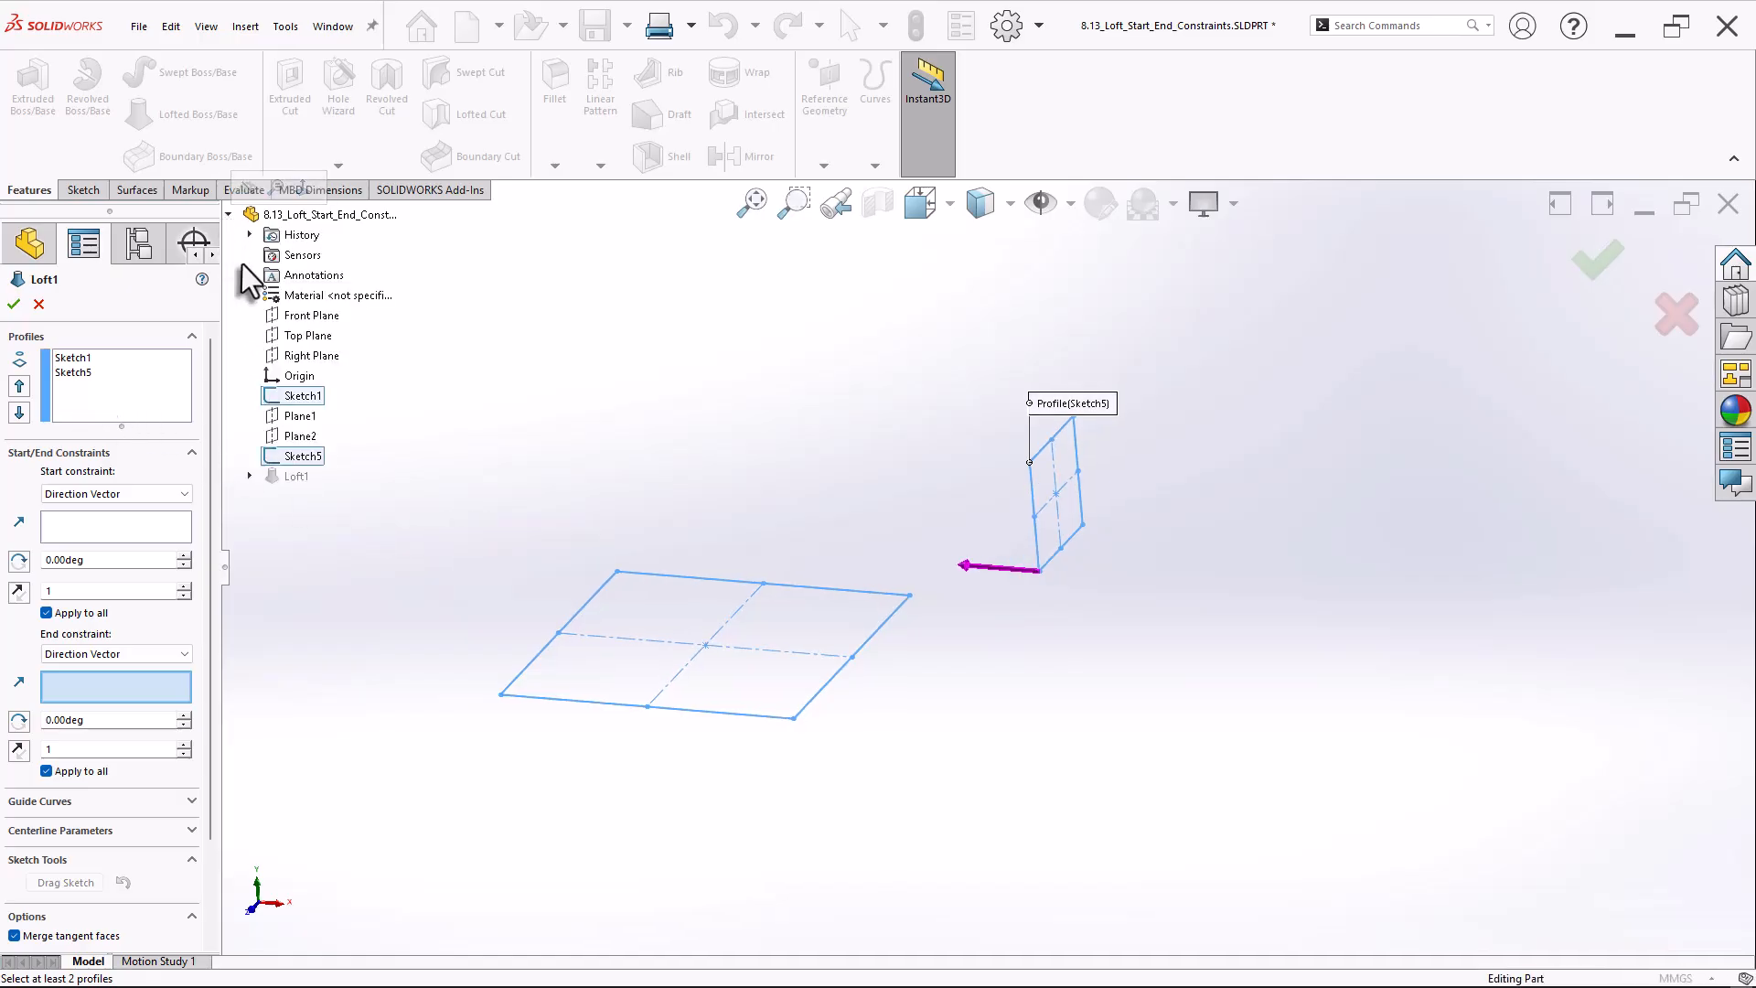
{"action": "left_click", "coordinate": [300, 358]}
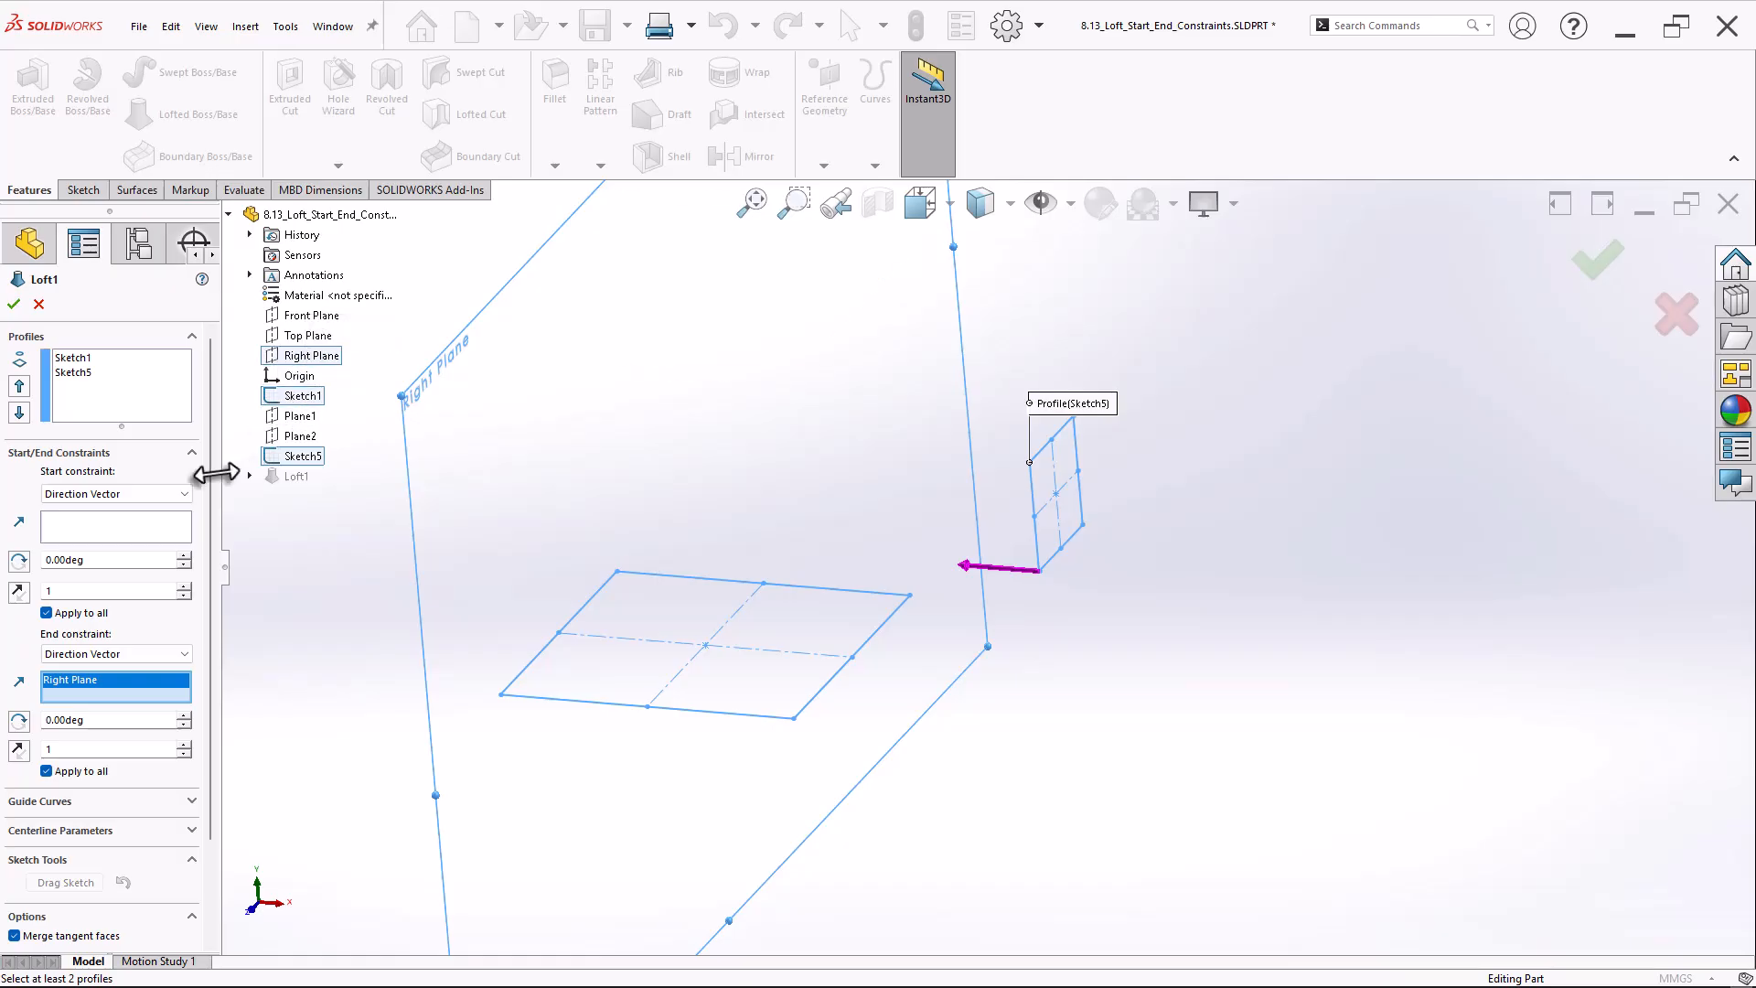
{"action": "left_click", "coordinate": [110, 532]}
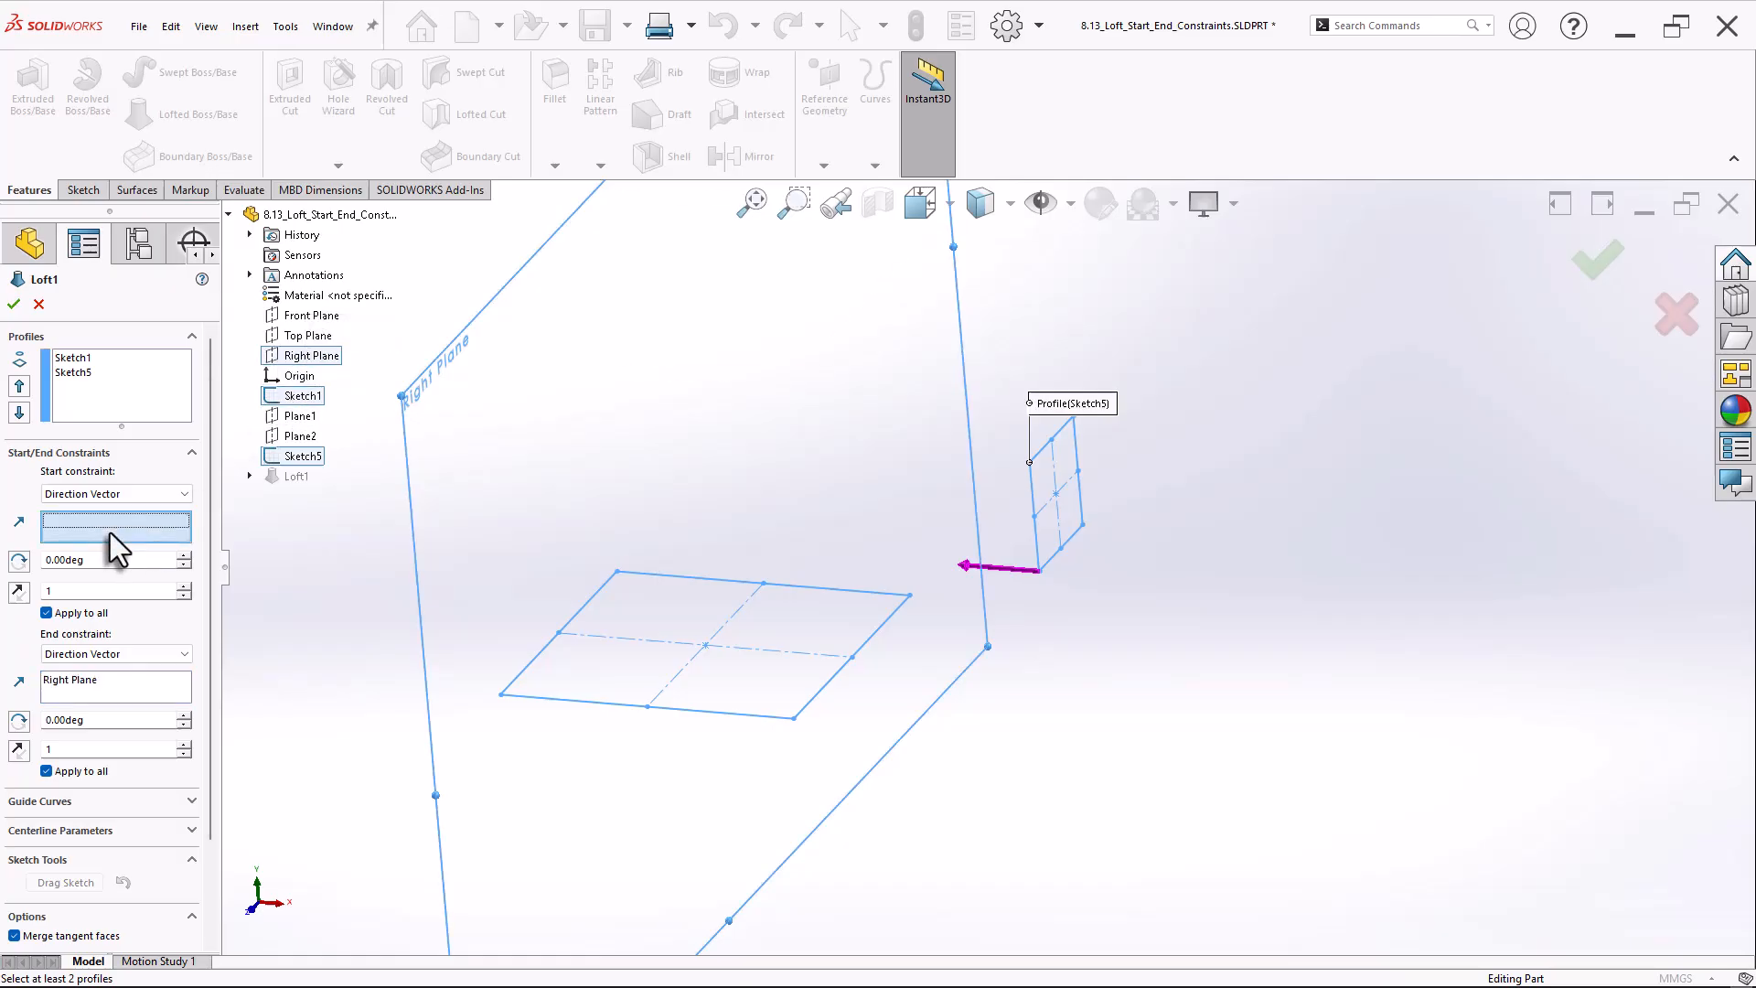
{"action": "left_click", "coordinate": [300, 336]}
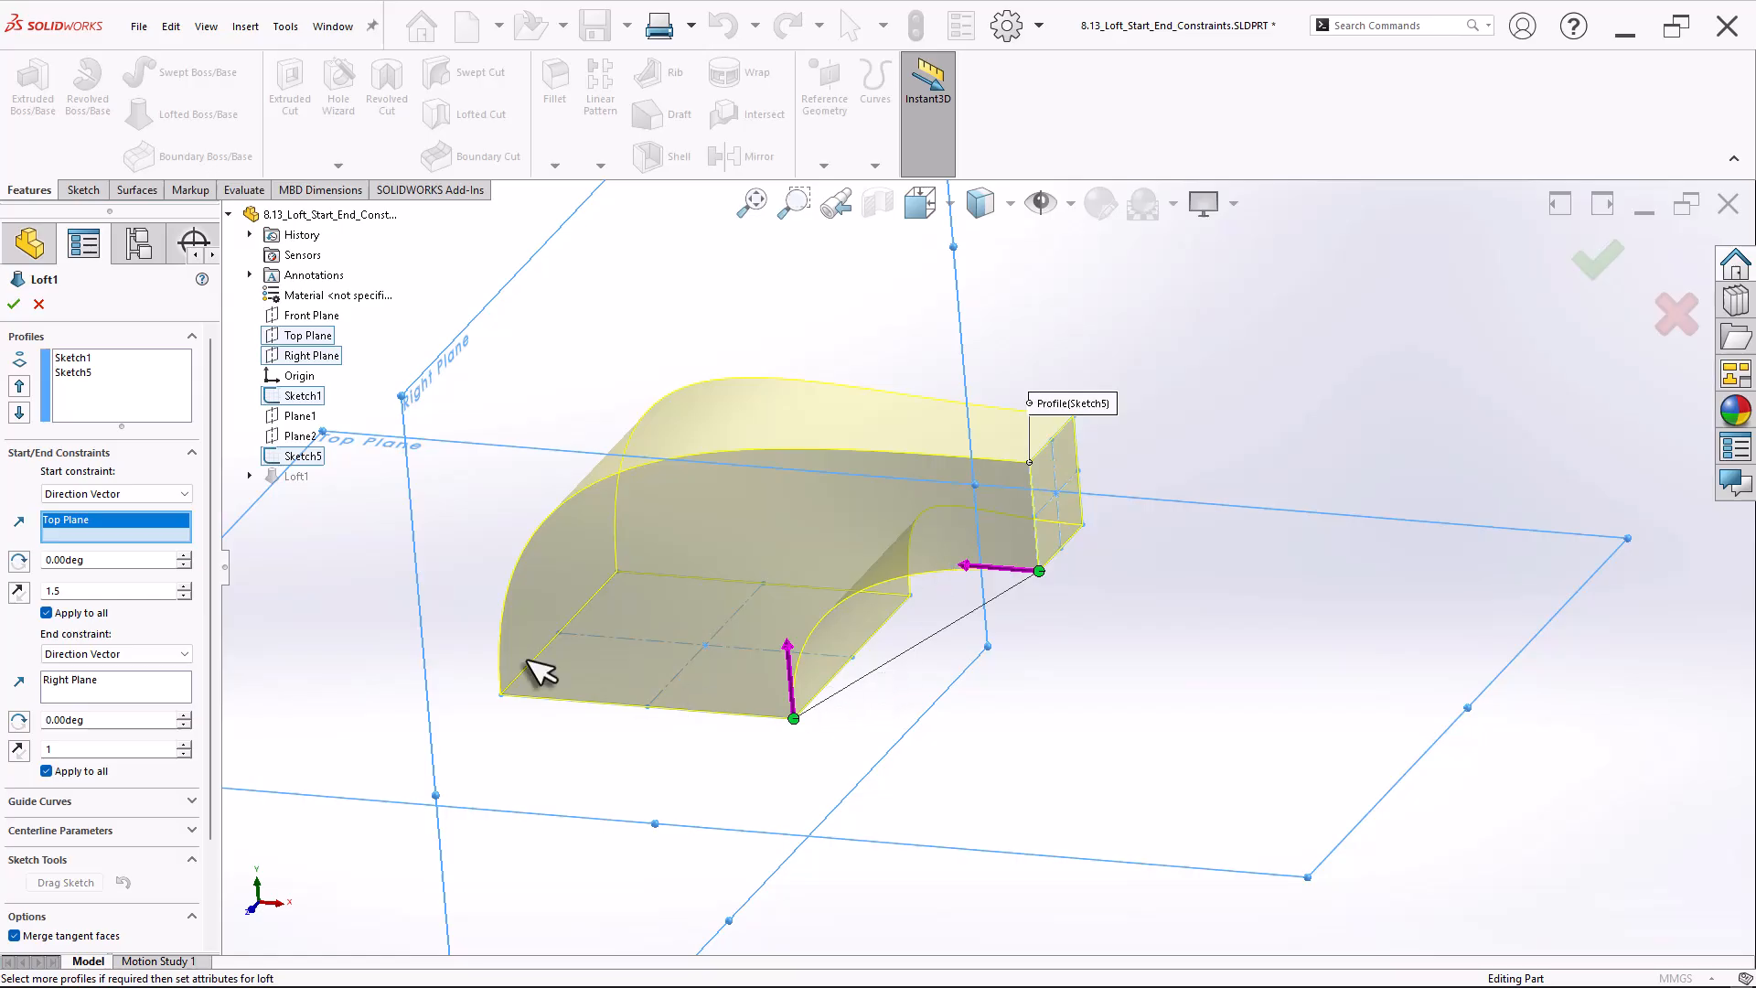
{"action": "middle_click_drag", "start_coordinate": [911, 424], "coordinate": [846, 391]}
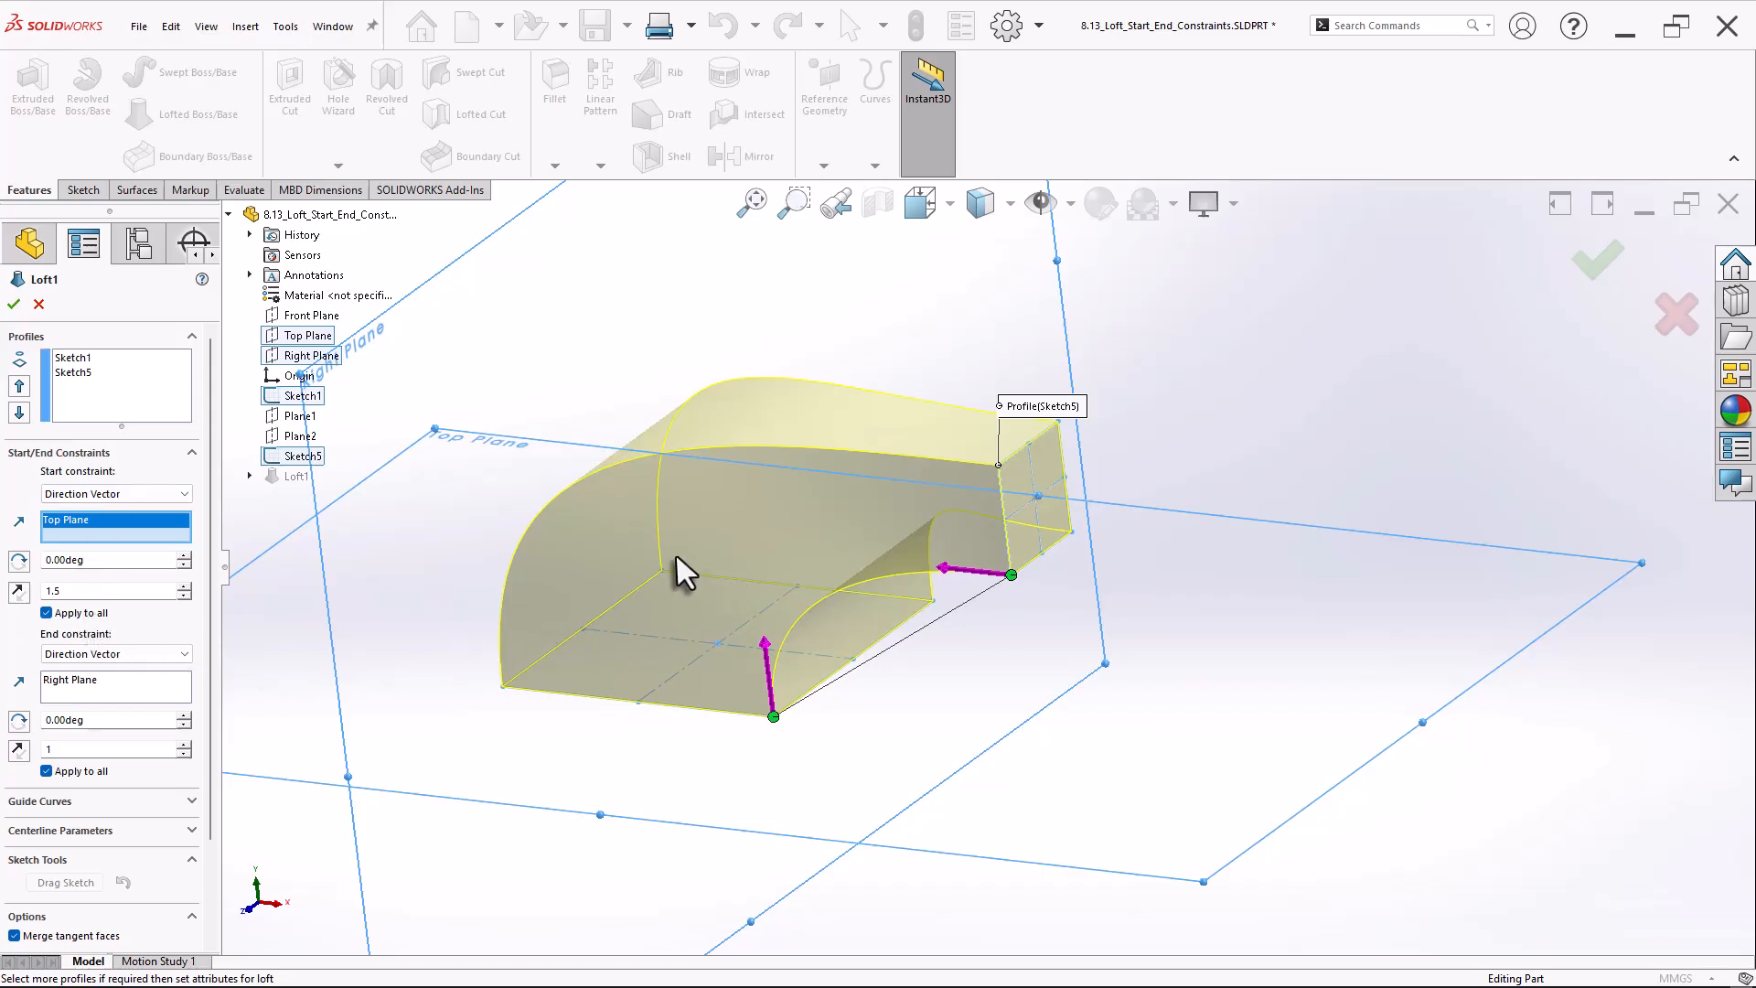
{"action": "left_click", "coordinate": [13, 305]}
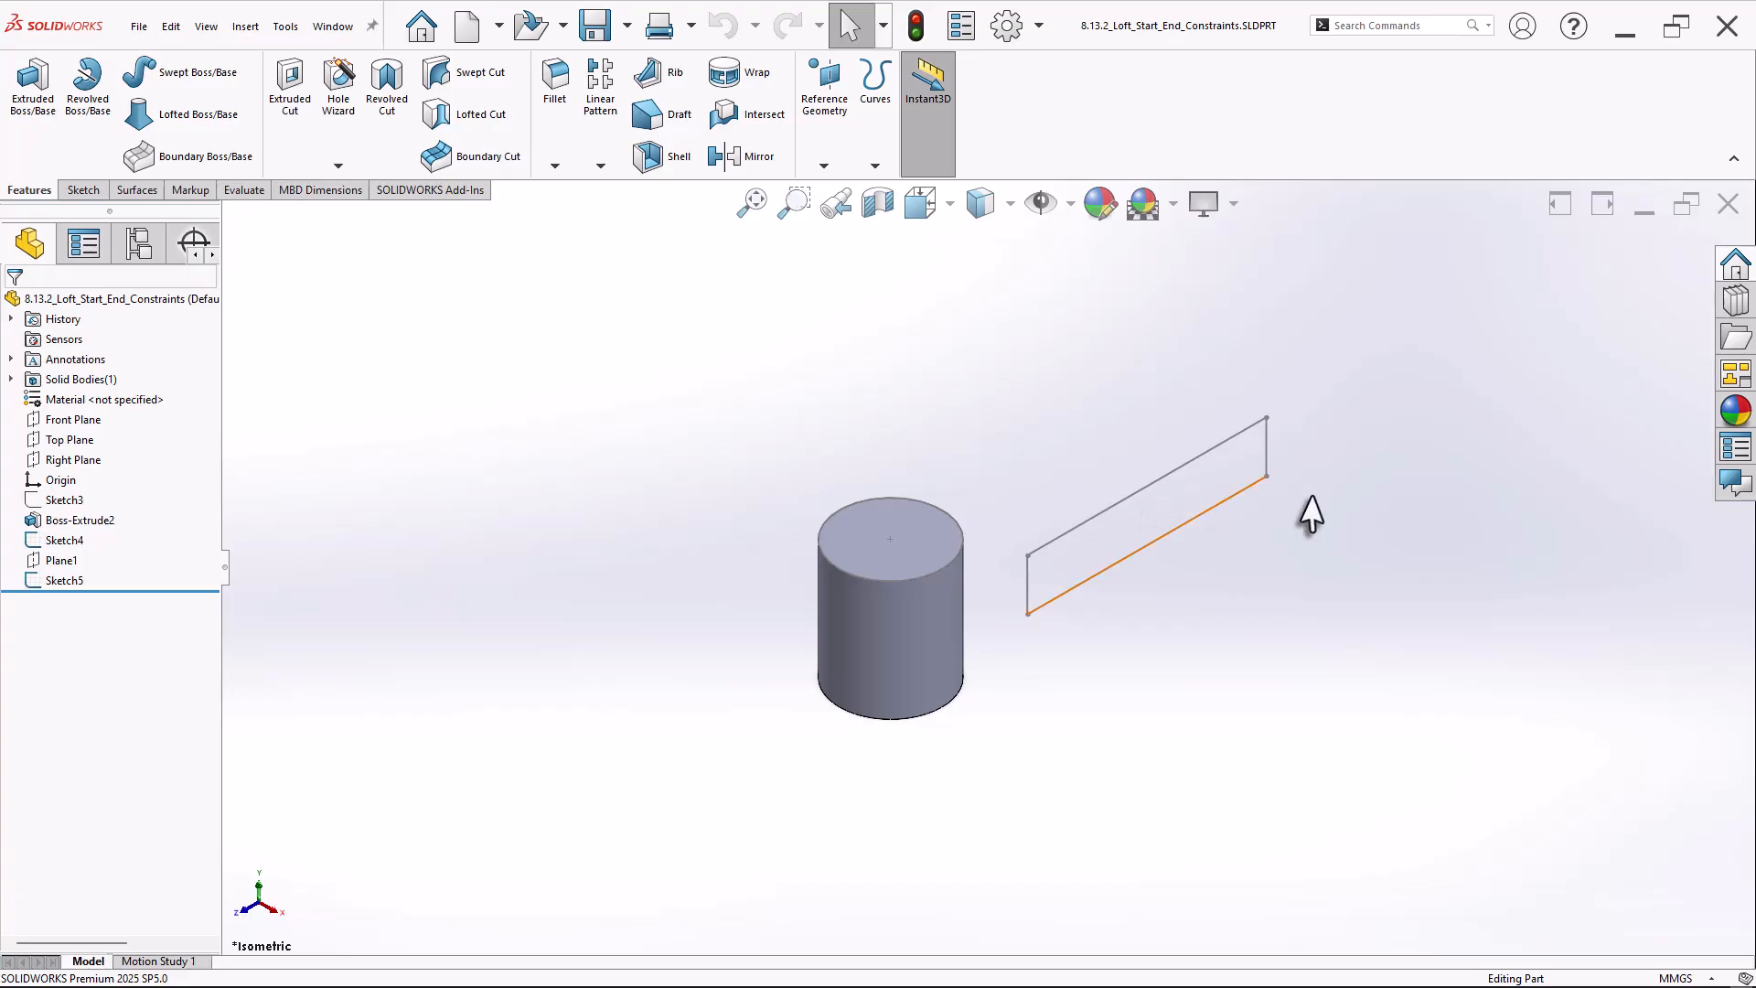
In the 8.13.2 part, set up a boss loft from the cylinder's top face to the Sketch5 rectangle, picking its lower front corner.
{"action": "scroll", "coordinate": [1341, 497], "scroll_direction": "down", "scroll_amount": 2}
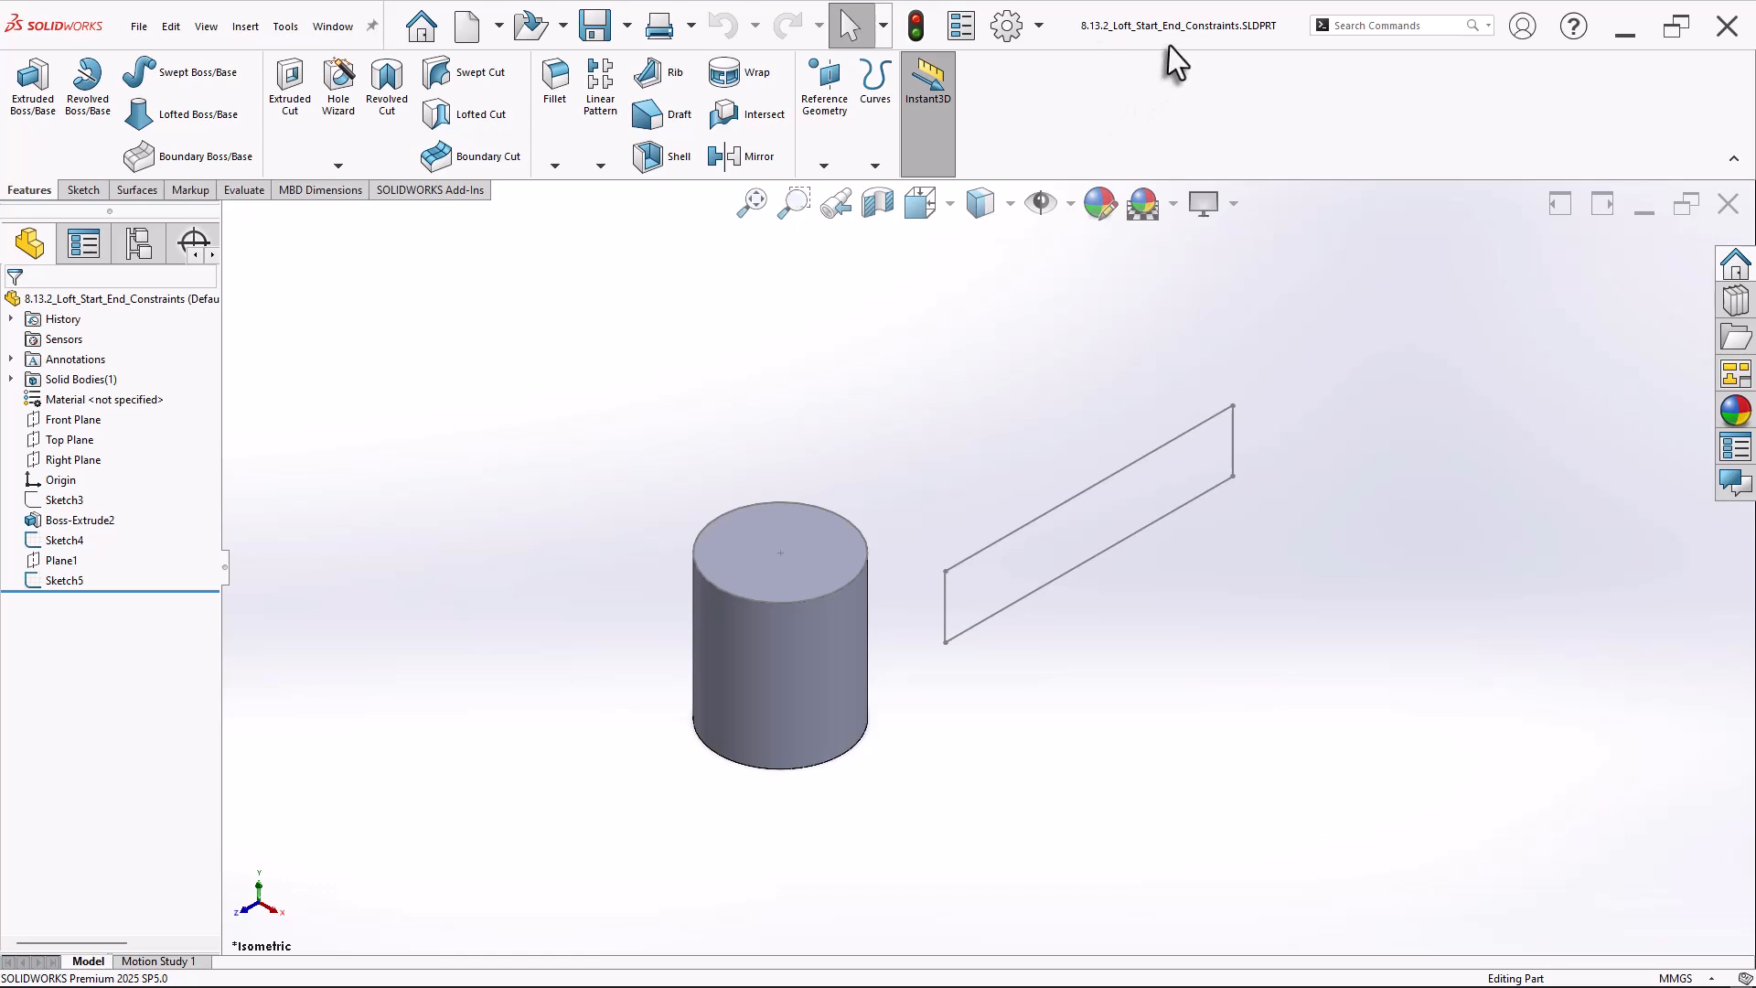
{"action": "left_click", "coordinate": [201, 114]}
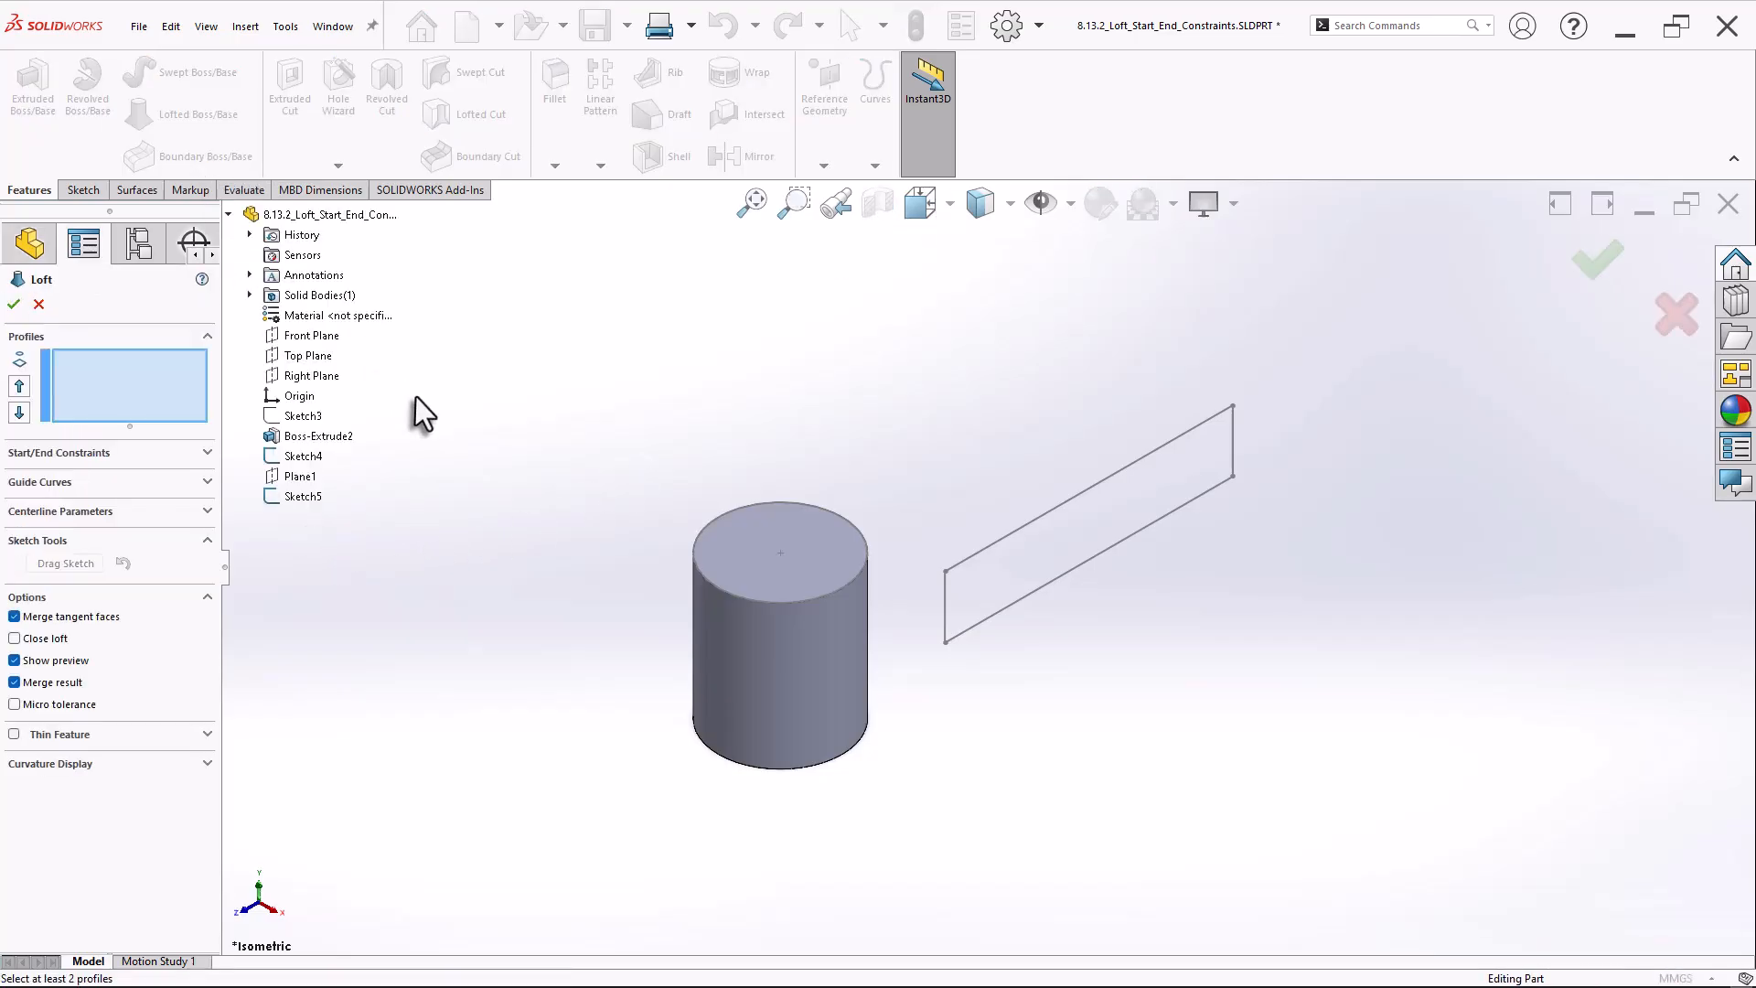
{"action": "left_click", "coordinate": [804, 580]}
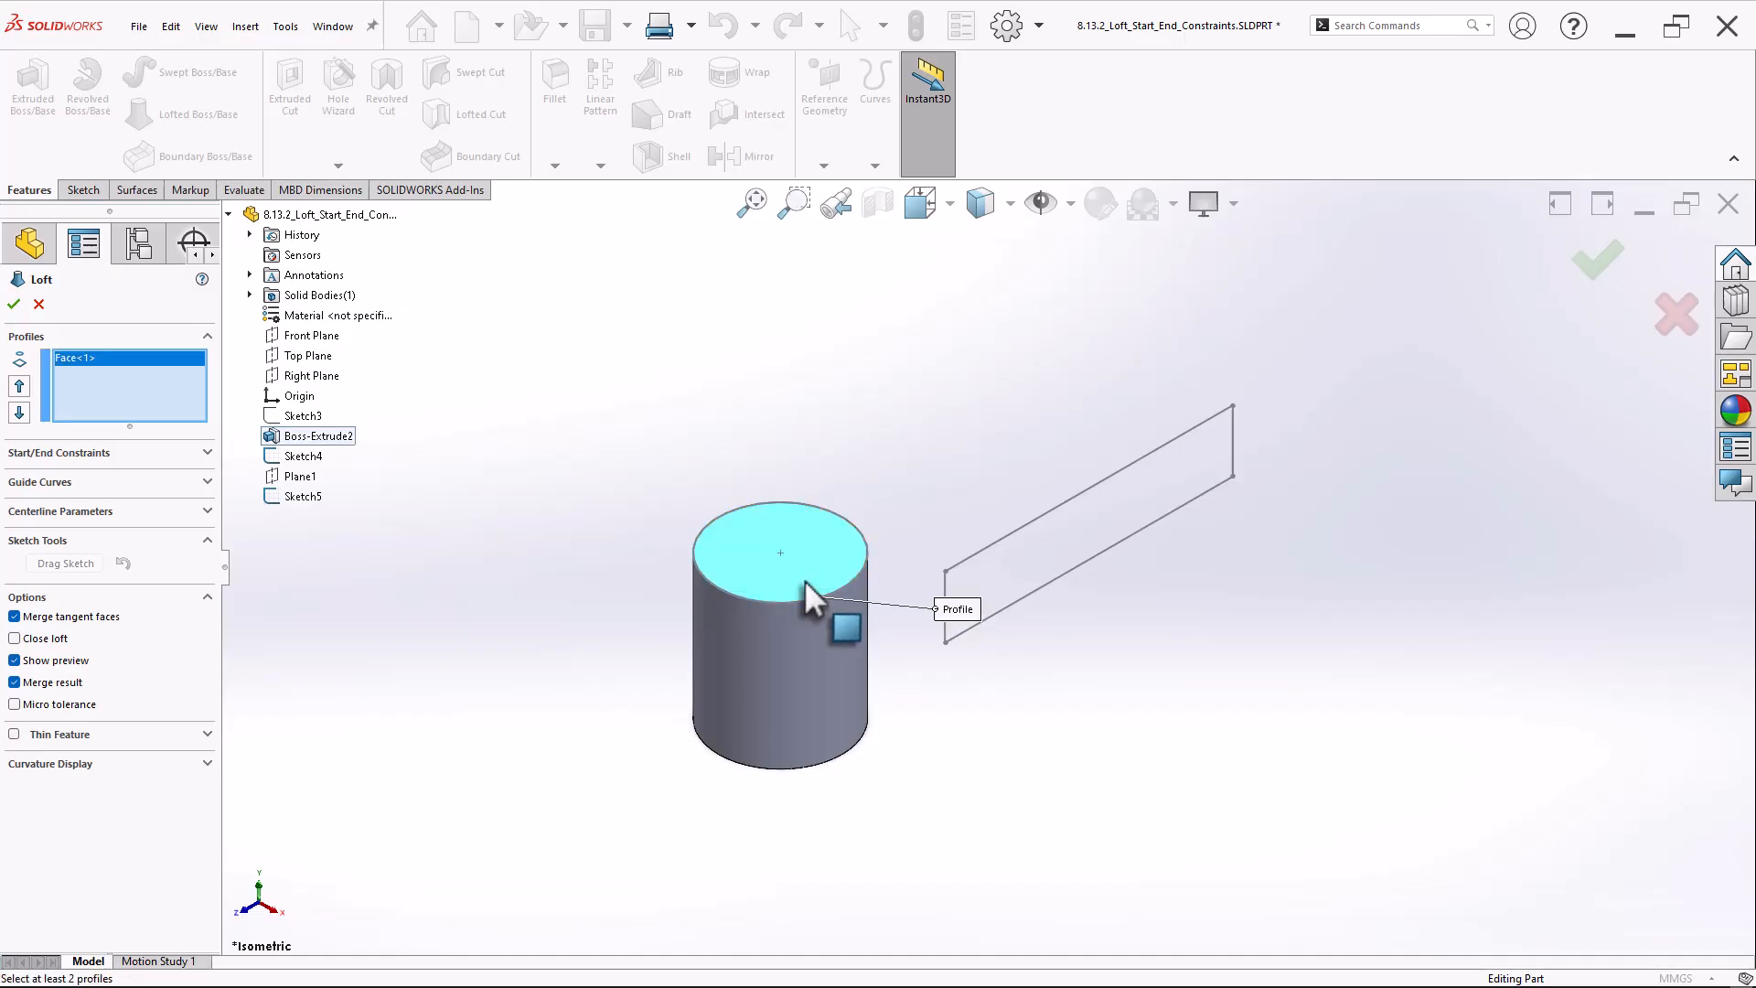
{"action": "left_click", "coordinate": [945, 644]}
{"action": "mouse_move", "coordinate": [1105, 616]}
{"action": "middle_mouse_down"}
{"action": "mouse_move", "coordinate": [1204, 533]}
{"action": "mouse_move", "coordinate": [1182, 582]}
{"action": "middle_mouse_up"}
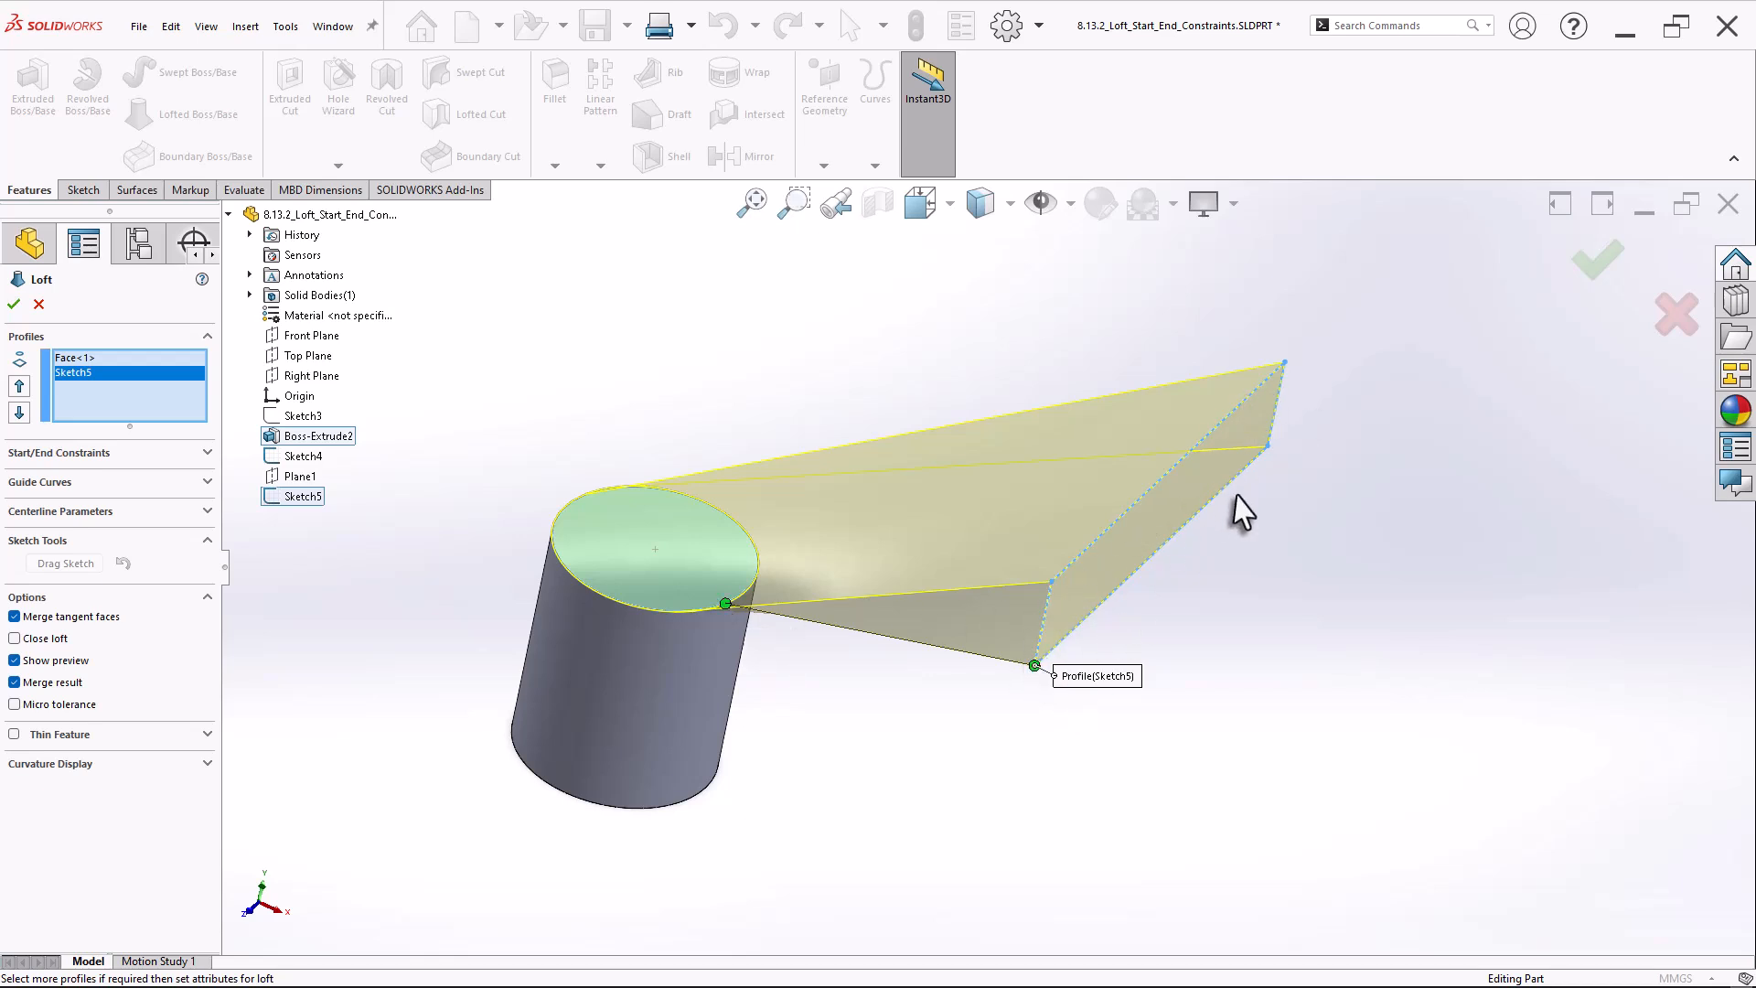
{"action": "mouse_move", "coordinate": [1082, 595]}
{"action": "middle_mouse_down"}
{"action": "mouse_move", "coordinate": [882, 662]}
{"action": "mouse_move", "coordinate": [823, 729]}
{"action": "mouse_move", "coordinate": [858, 764]}
{"action": "mouse_move", "coordinate": [914, 662]}
{"action": "mouse_move", "coordinate": [949, 674]}
{"action": "mouse_move", "coordinate": [952, 702]}
{"action": "middle_mouse_up"}
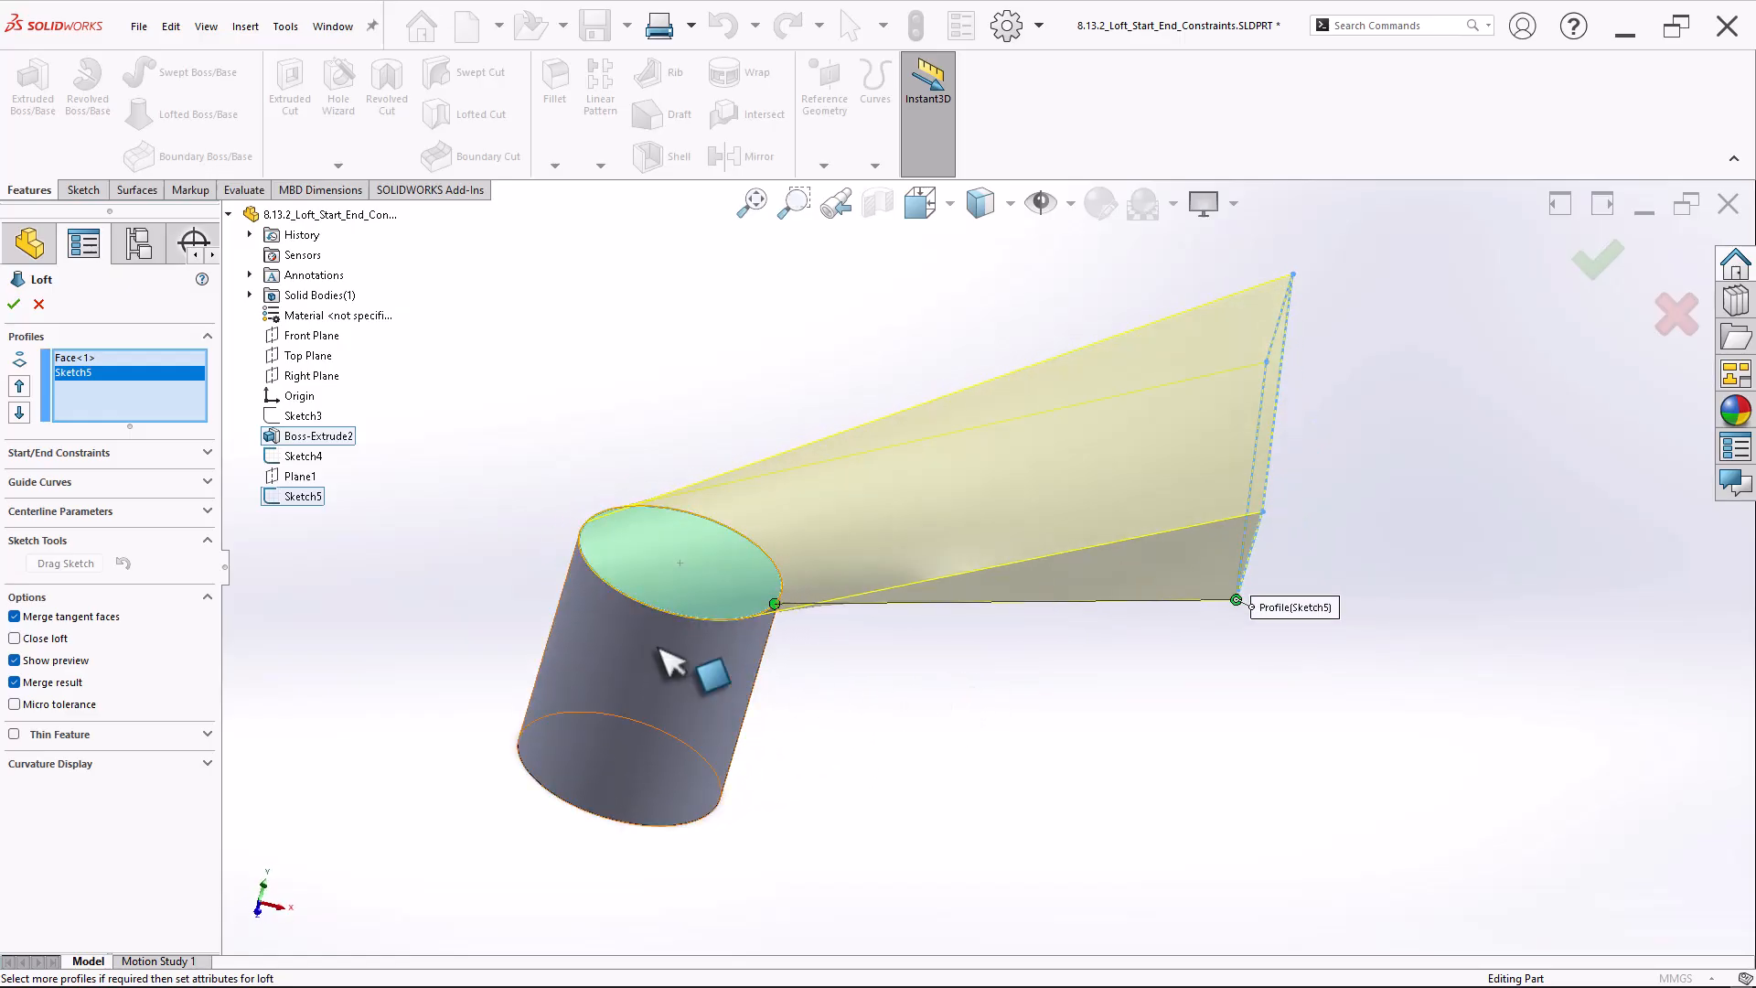
{"action": "left_click", "coordinate": [208, 541]}
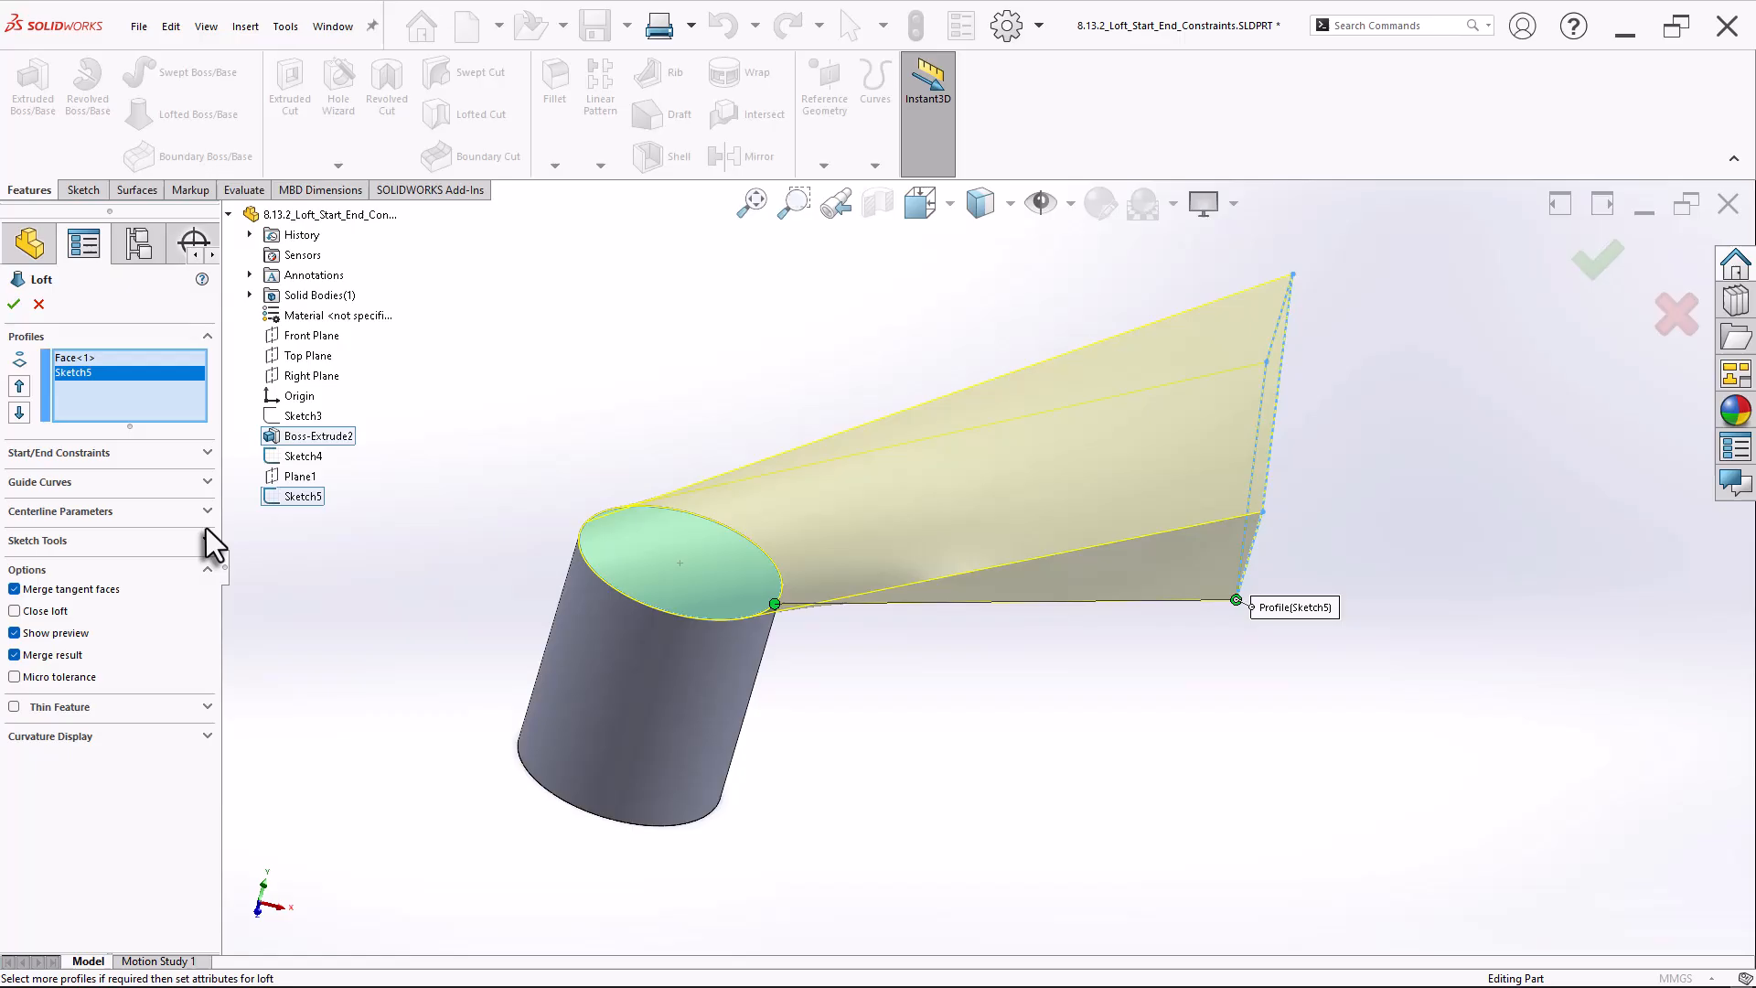
Set the loft's start constraint at the cylinder's top face to Tangency To Face.
{"action": "left_click", "coordinate": [207, 453]}
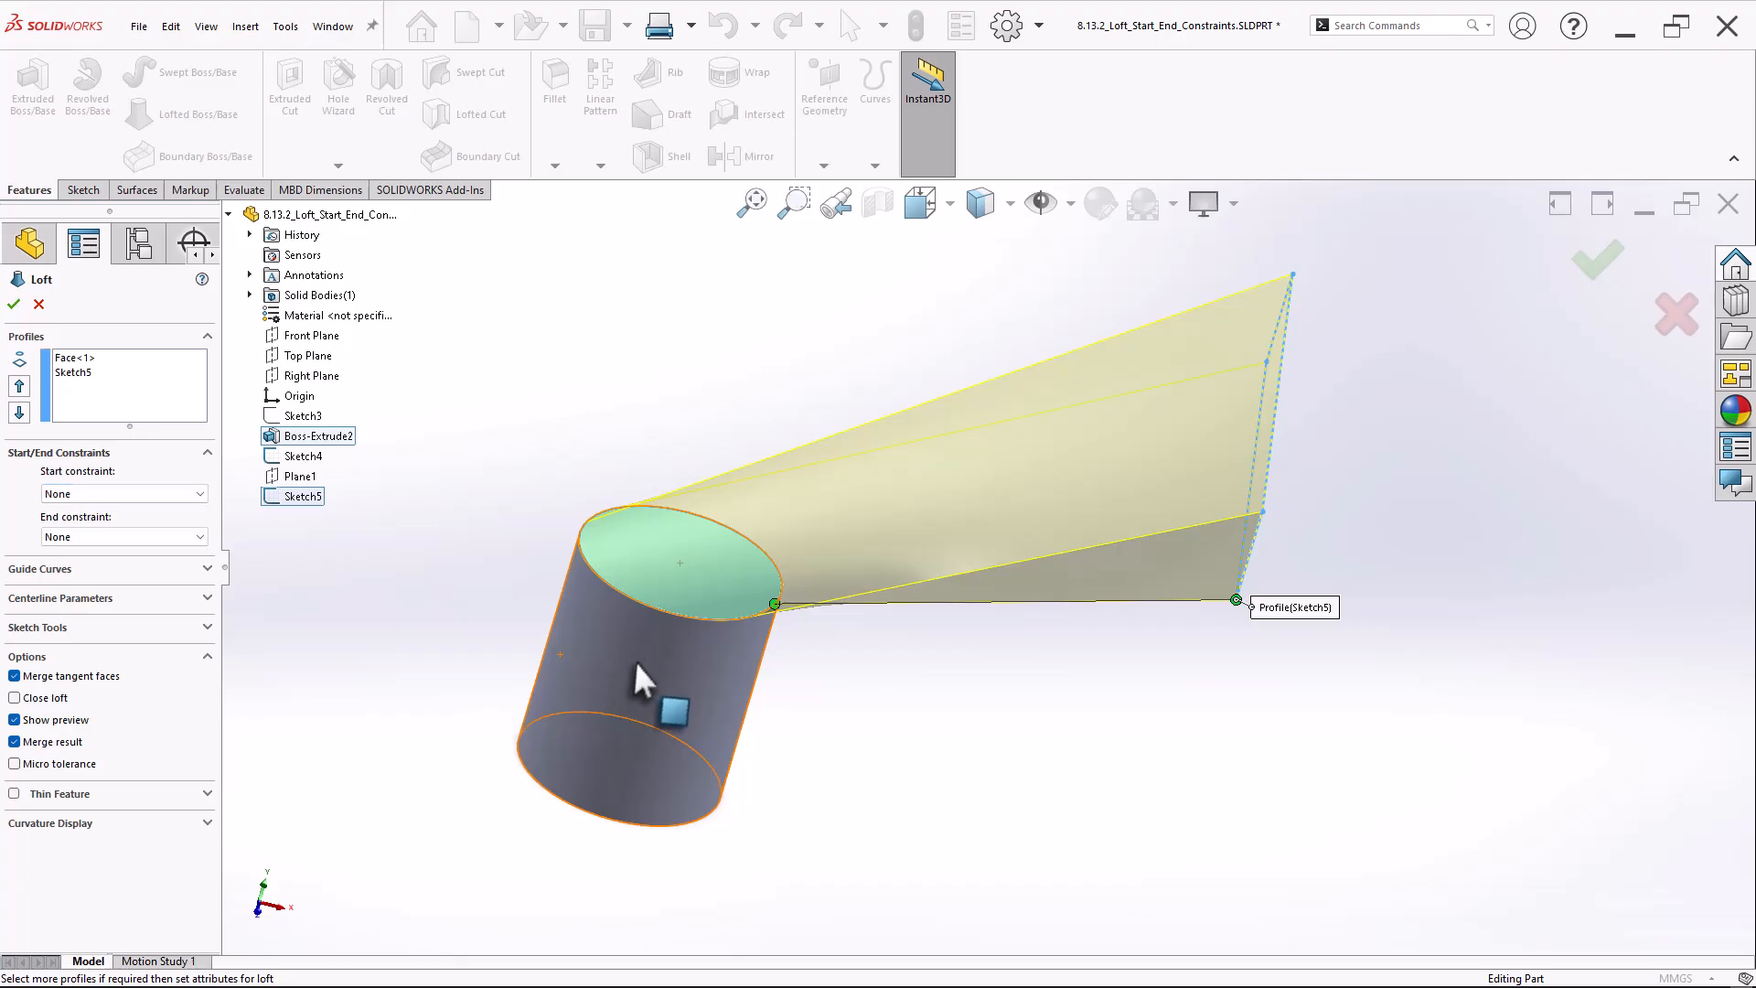
{"action": "left_click", "coordinate": [137, 496]}
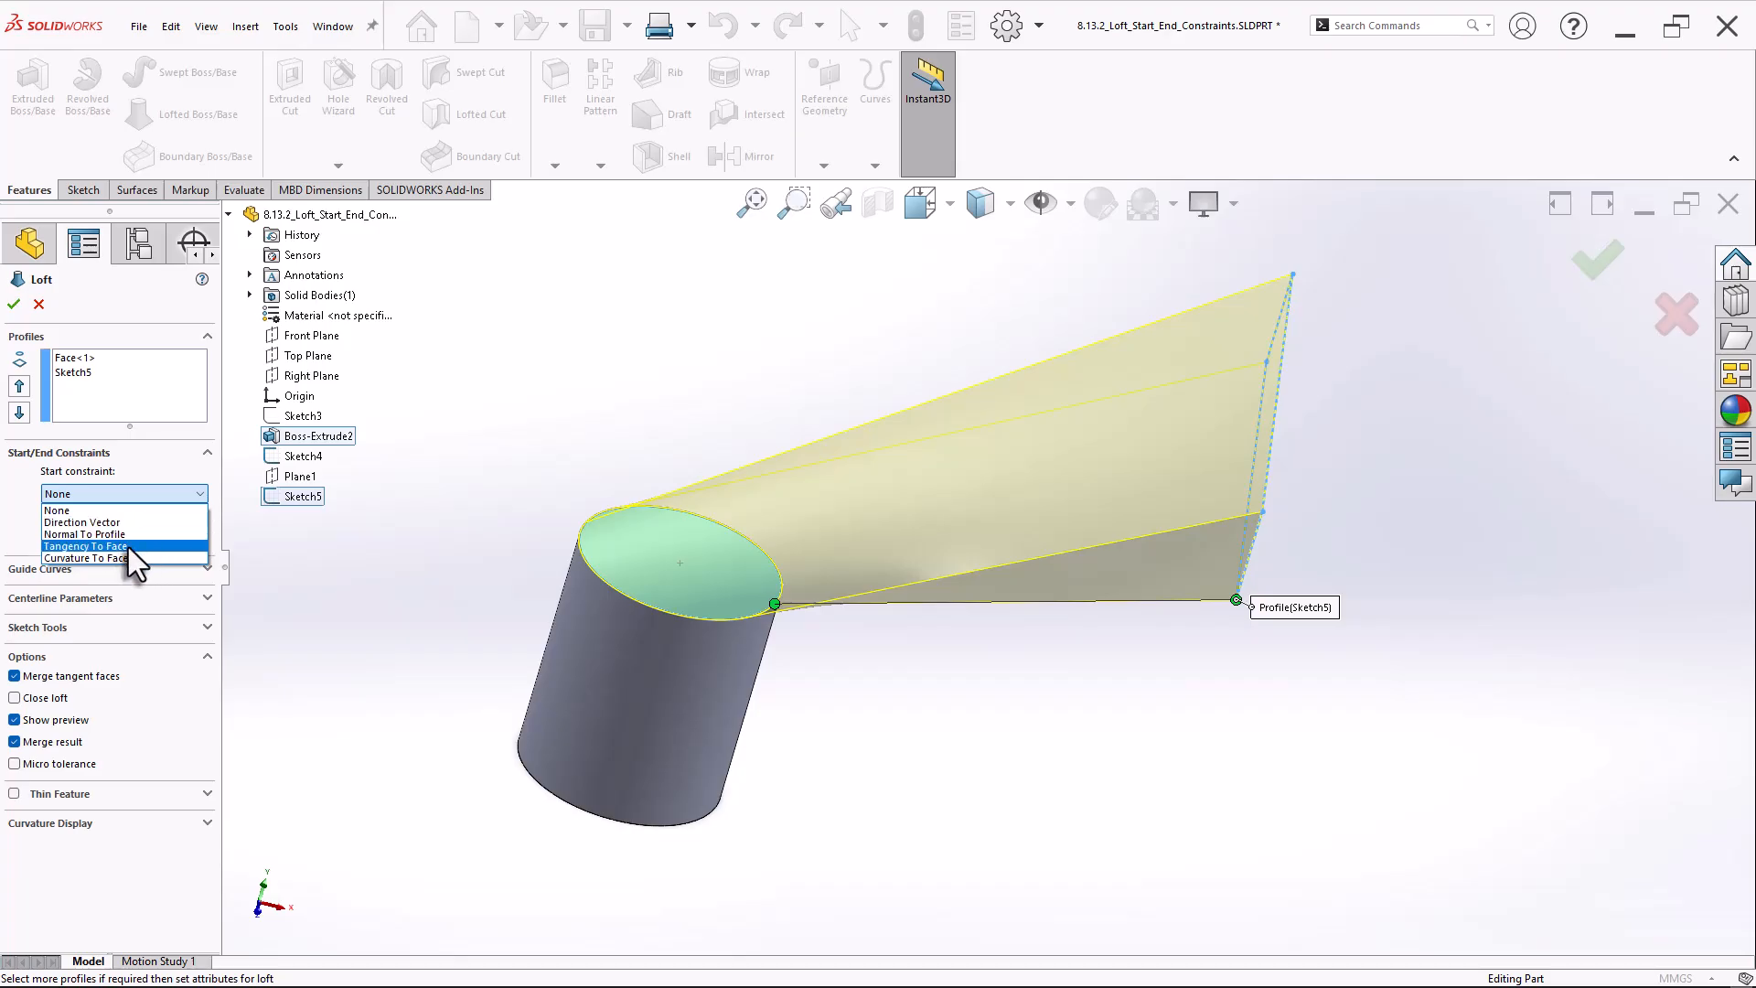
{"action": "left_click", "coordinate": [128, 547]}
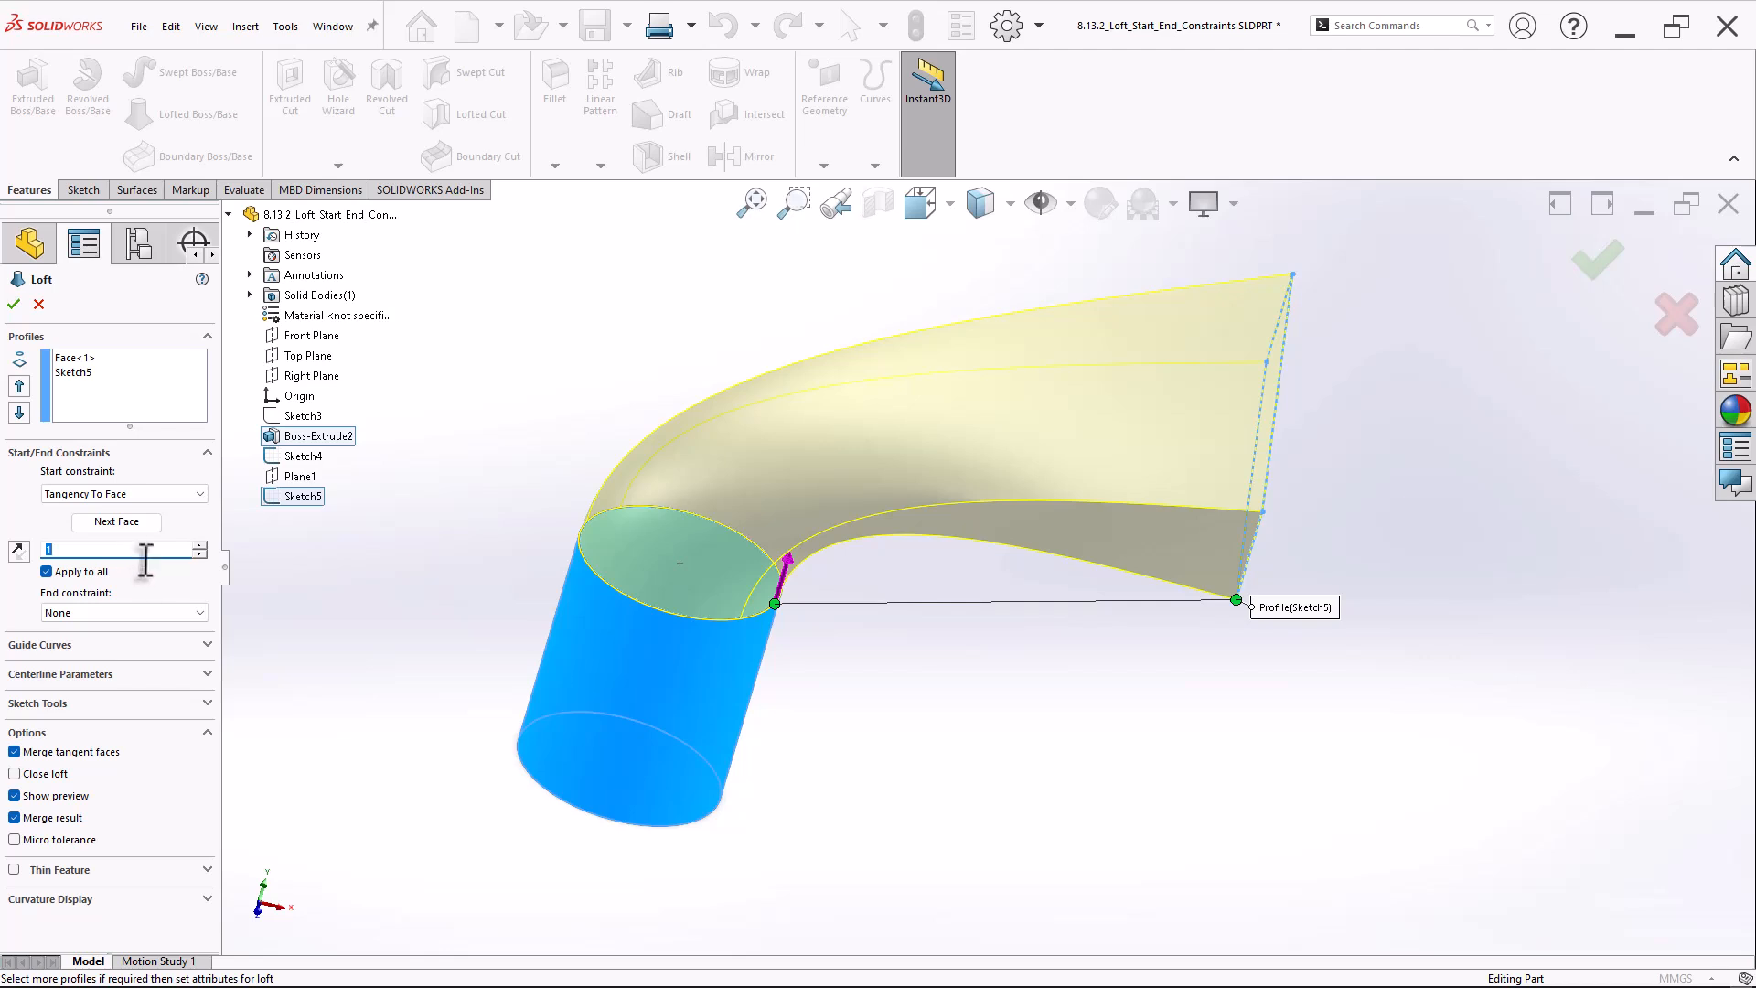
{"action": "scroll", "coordinate": [806, 626], "scroll_direction": "down", "scroll_amount": 1}
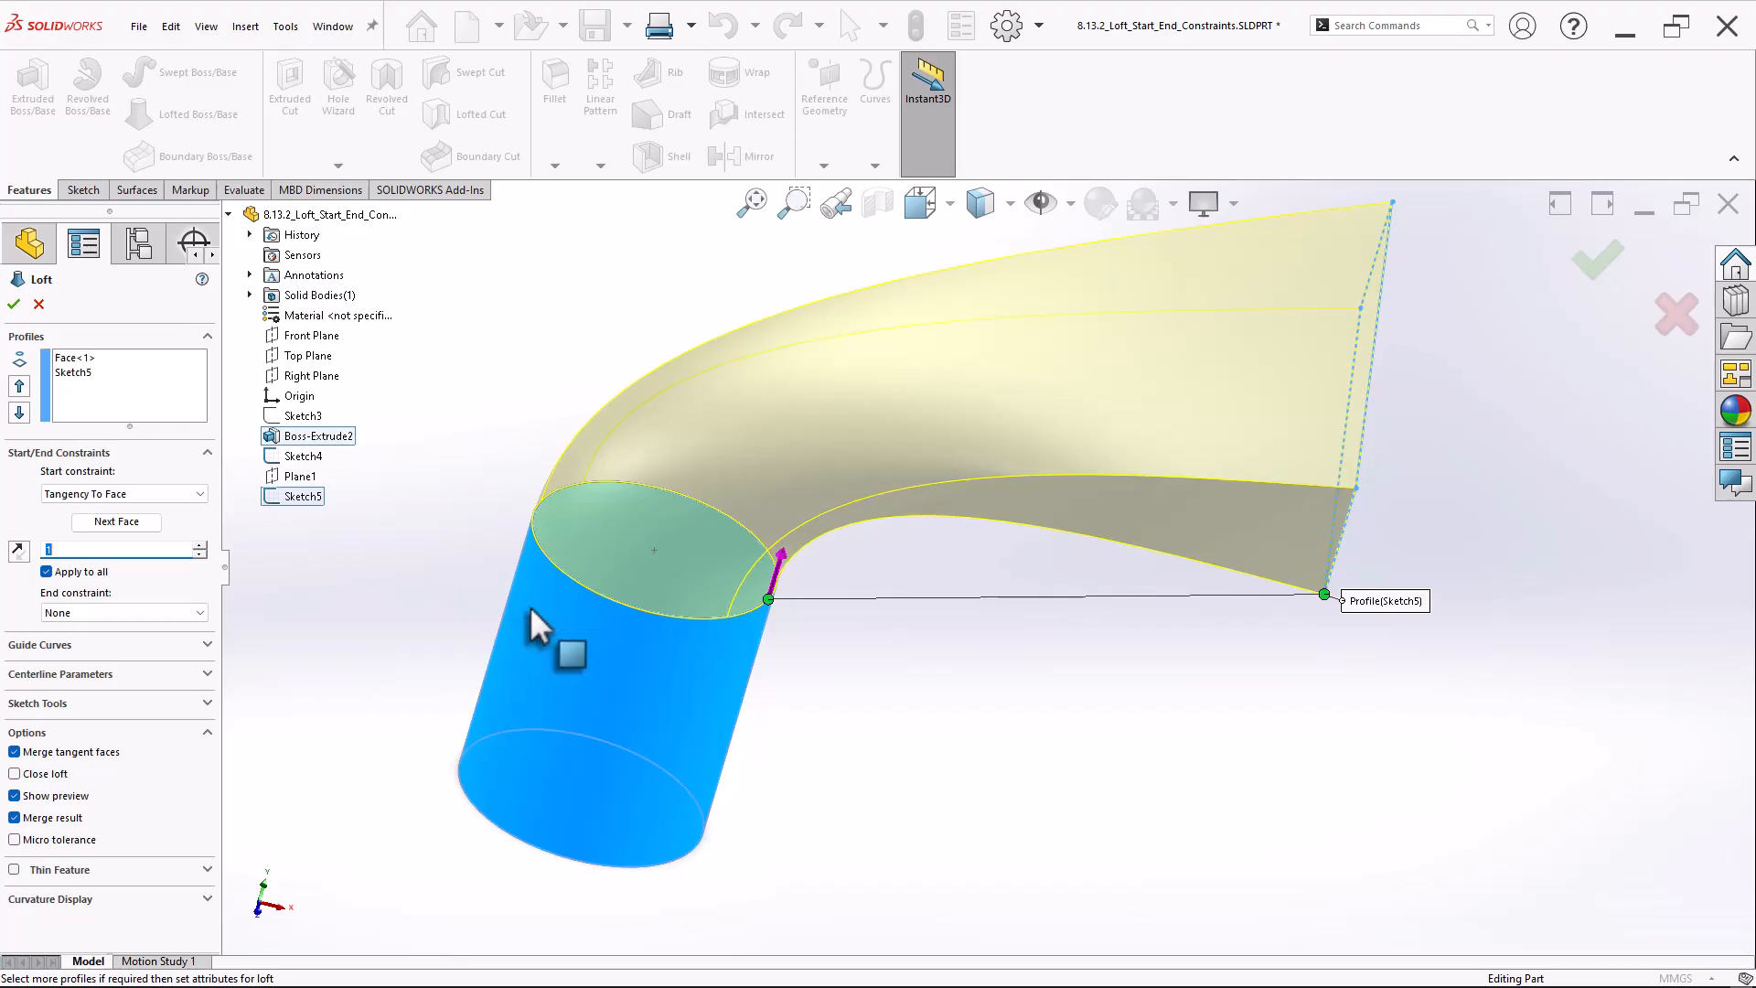
{"action": "middle_click_drag", "start_coordinate": [811, 717], "coordinate": [768, 624]}
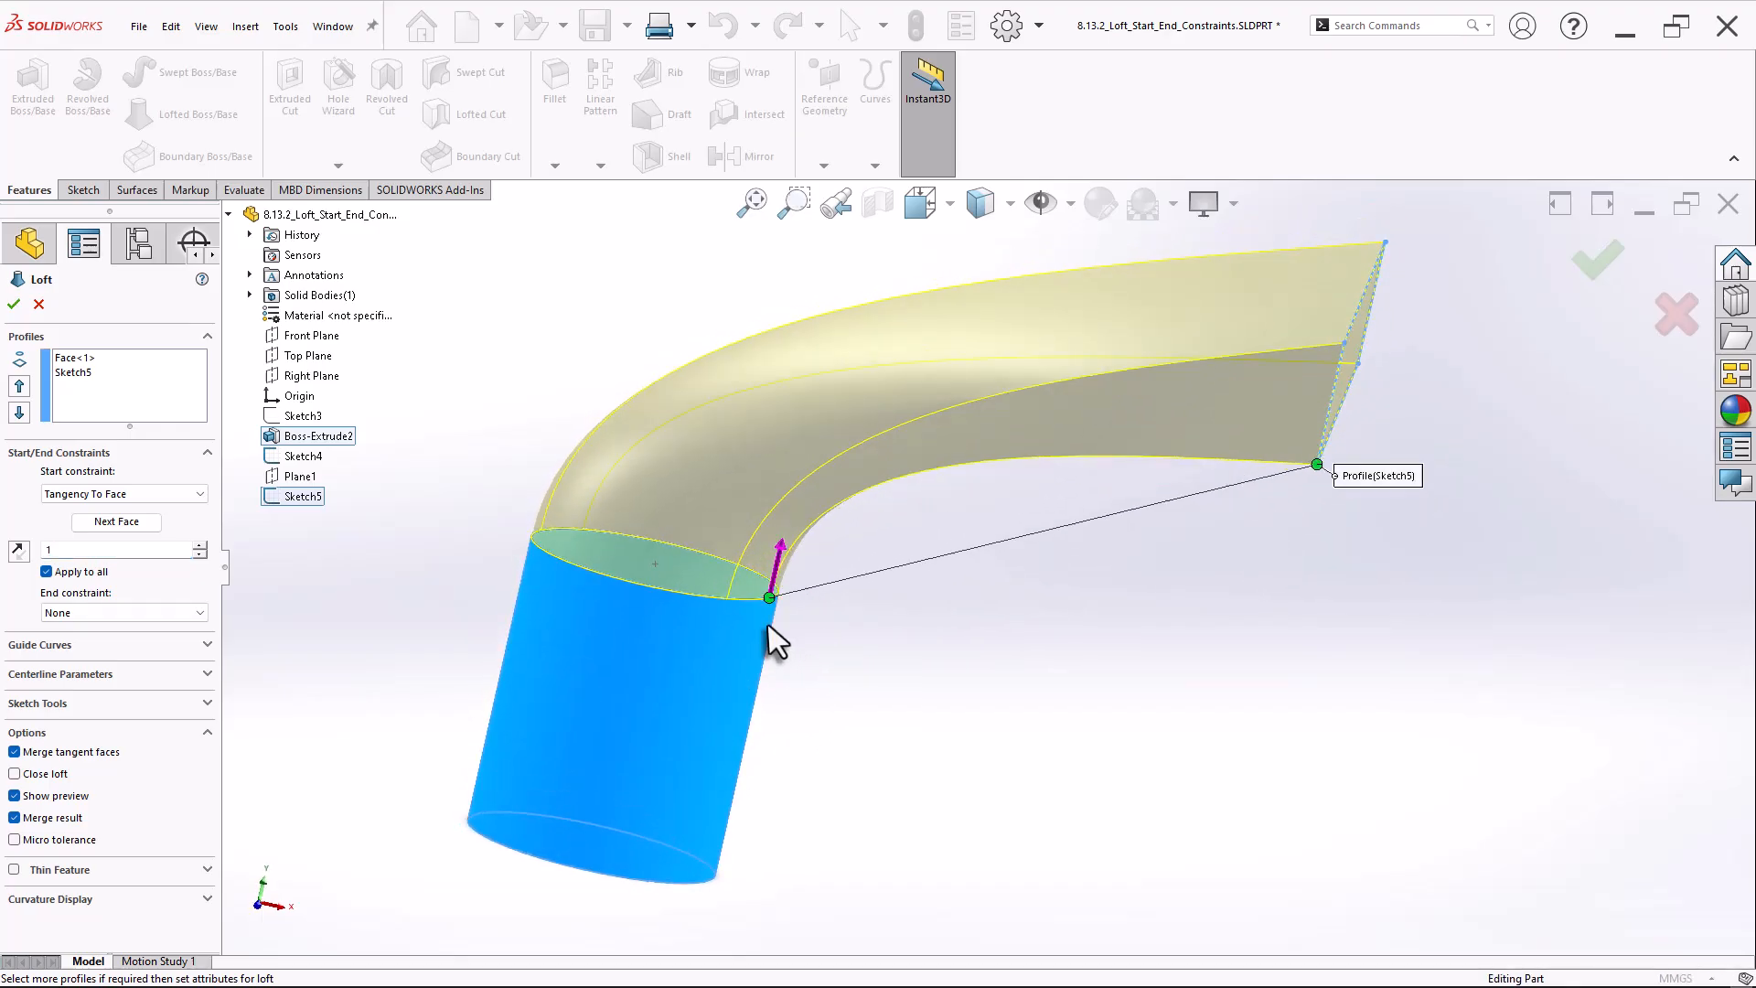
Set the loft's end constraint at the Sketch5 rectangle to Normal To Profile.
{"action": "left_click", "coordinate": [115, 609]}
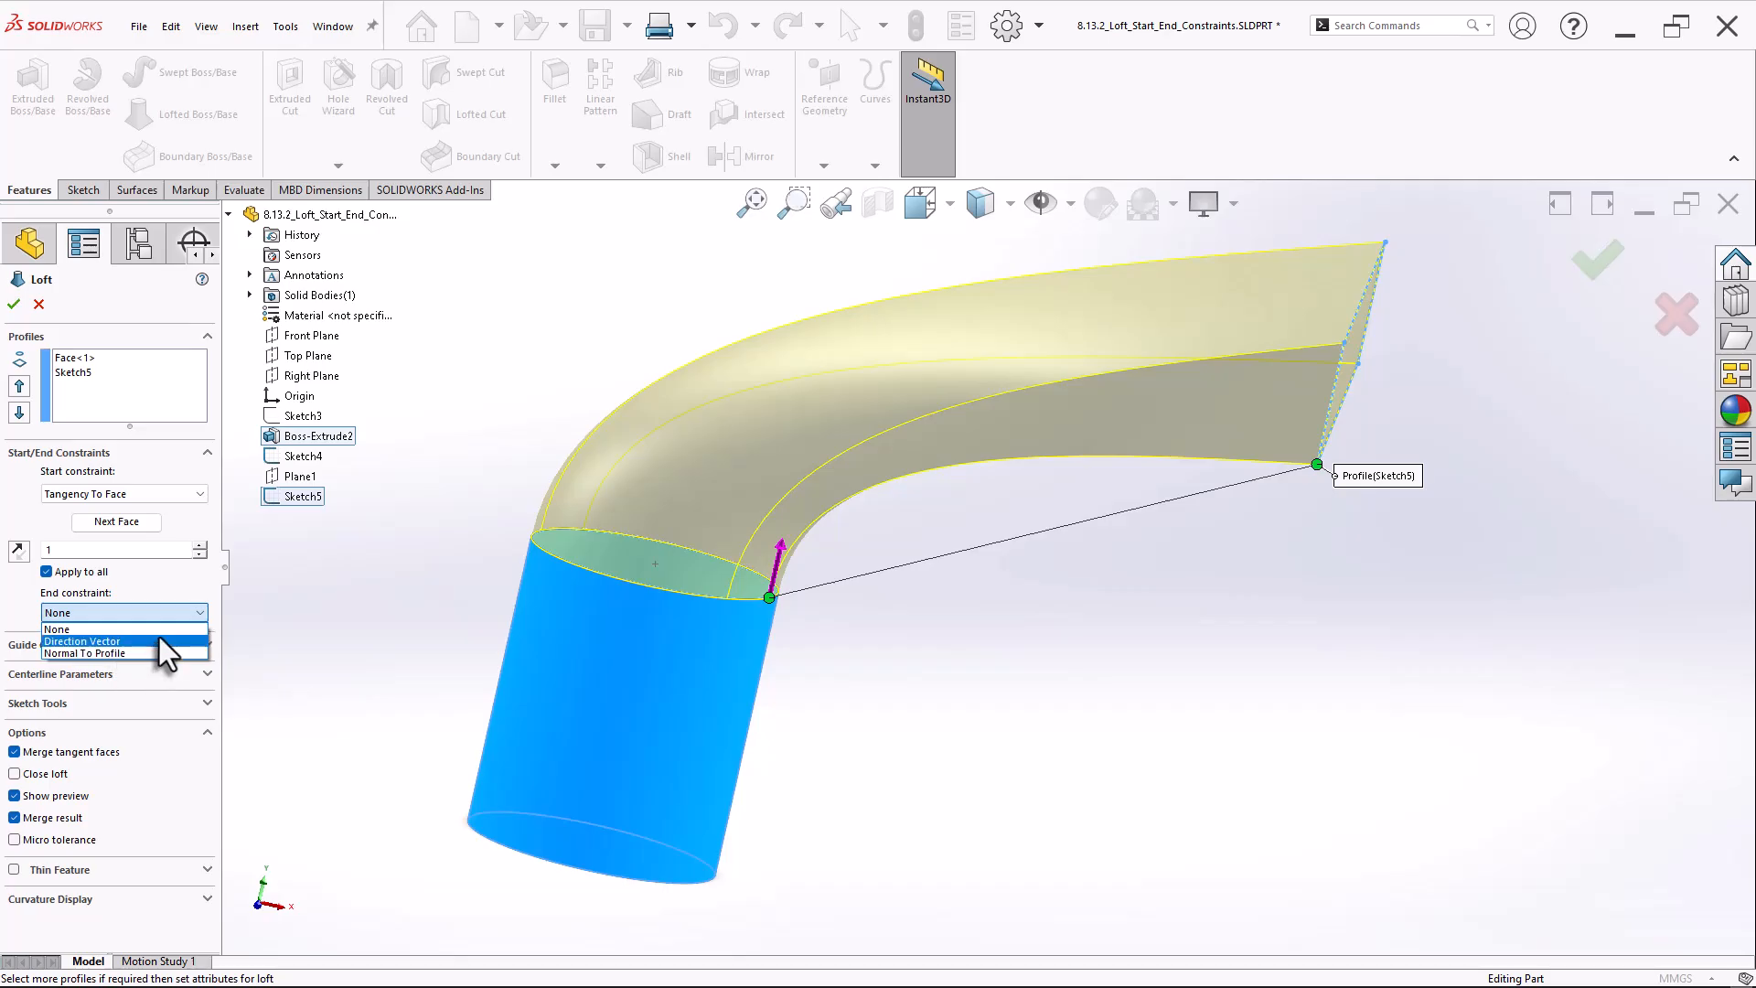
{"action": "left_click", "coordinate": [161, 656]}
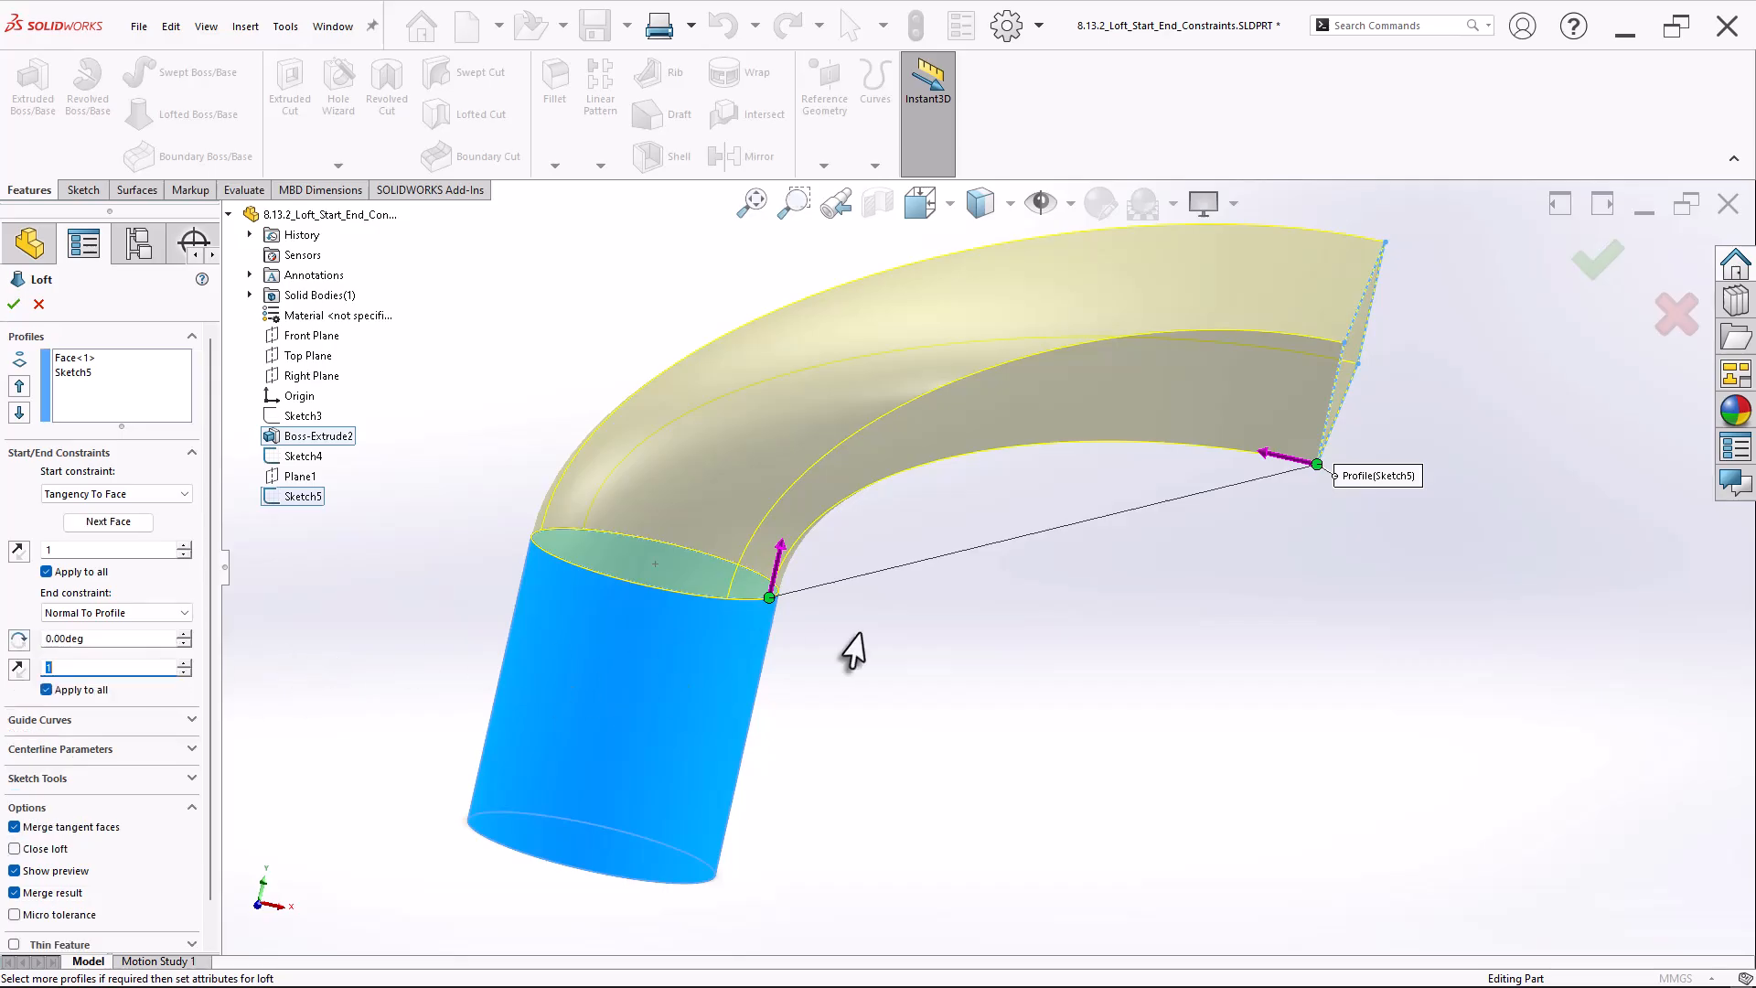
{"action": "mouse_move", "coordinate": [1047, 637]}
{"action": "middle_mouse_down"}
{"action": "mouse_move", "coordinate": [1038, 625]}
{"action": "mouse_move", "coordinate": [968, 689]}
{"action": "mouse_move", "coordinate": [921, 811]}
{"action": "mouse_move", "coordinate": [948, 768]}
{"action": "mouse_move", "coordinate": [957, 612]}
{"action": "mouse_move", "coordinate": [1000, 710]}
{"action": "mouse_move", "coordinate": [1042, 710]}
{"action": "mouse_move", "coordinate": [1088, 611]}
{"action": "mouse_move", "coordinate": [1023, 615]}
{"action": "middle_mouse_up"}
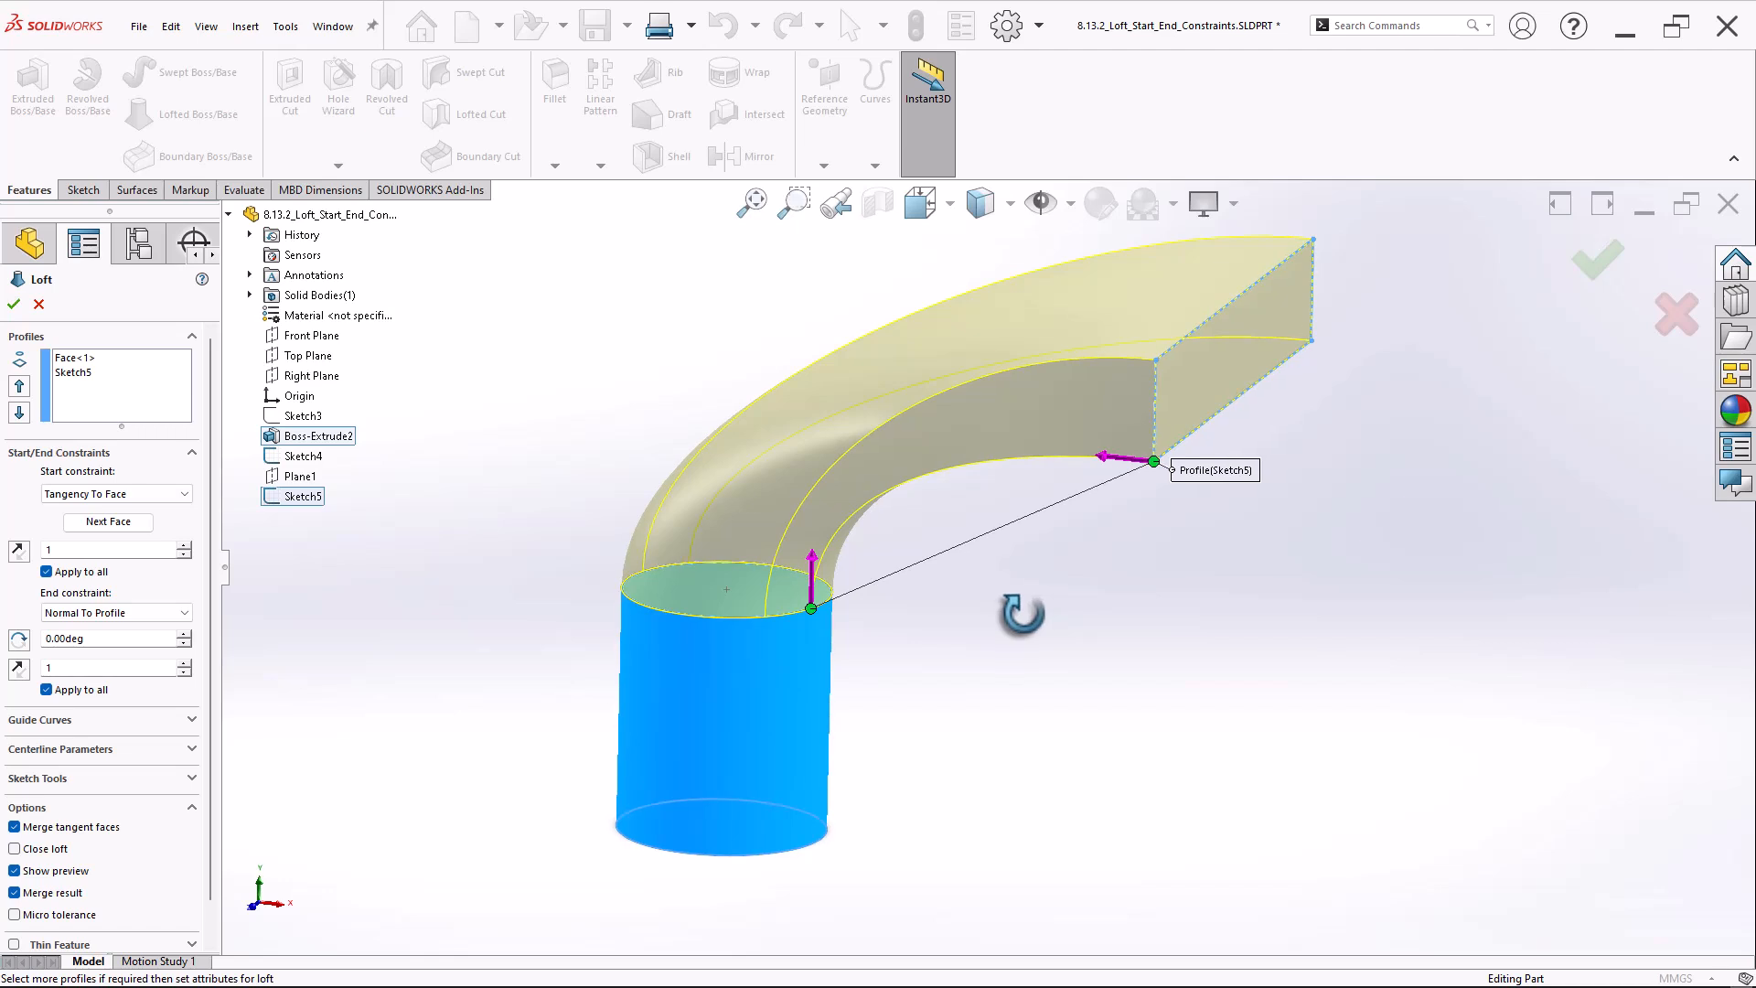
Show all loft connectors and shift the main connector's point slightly along the cylinder's top circular edge.
{"action": "right_click", "coordinate": [651, 667]}
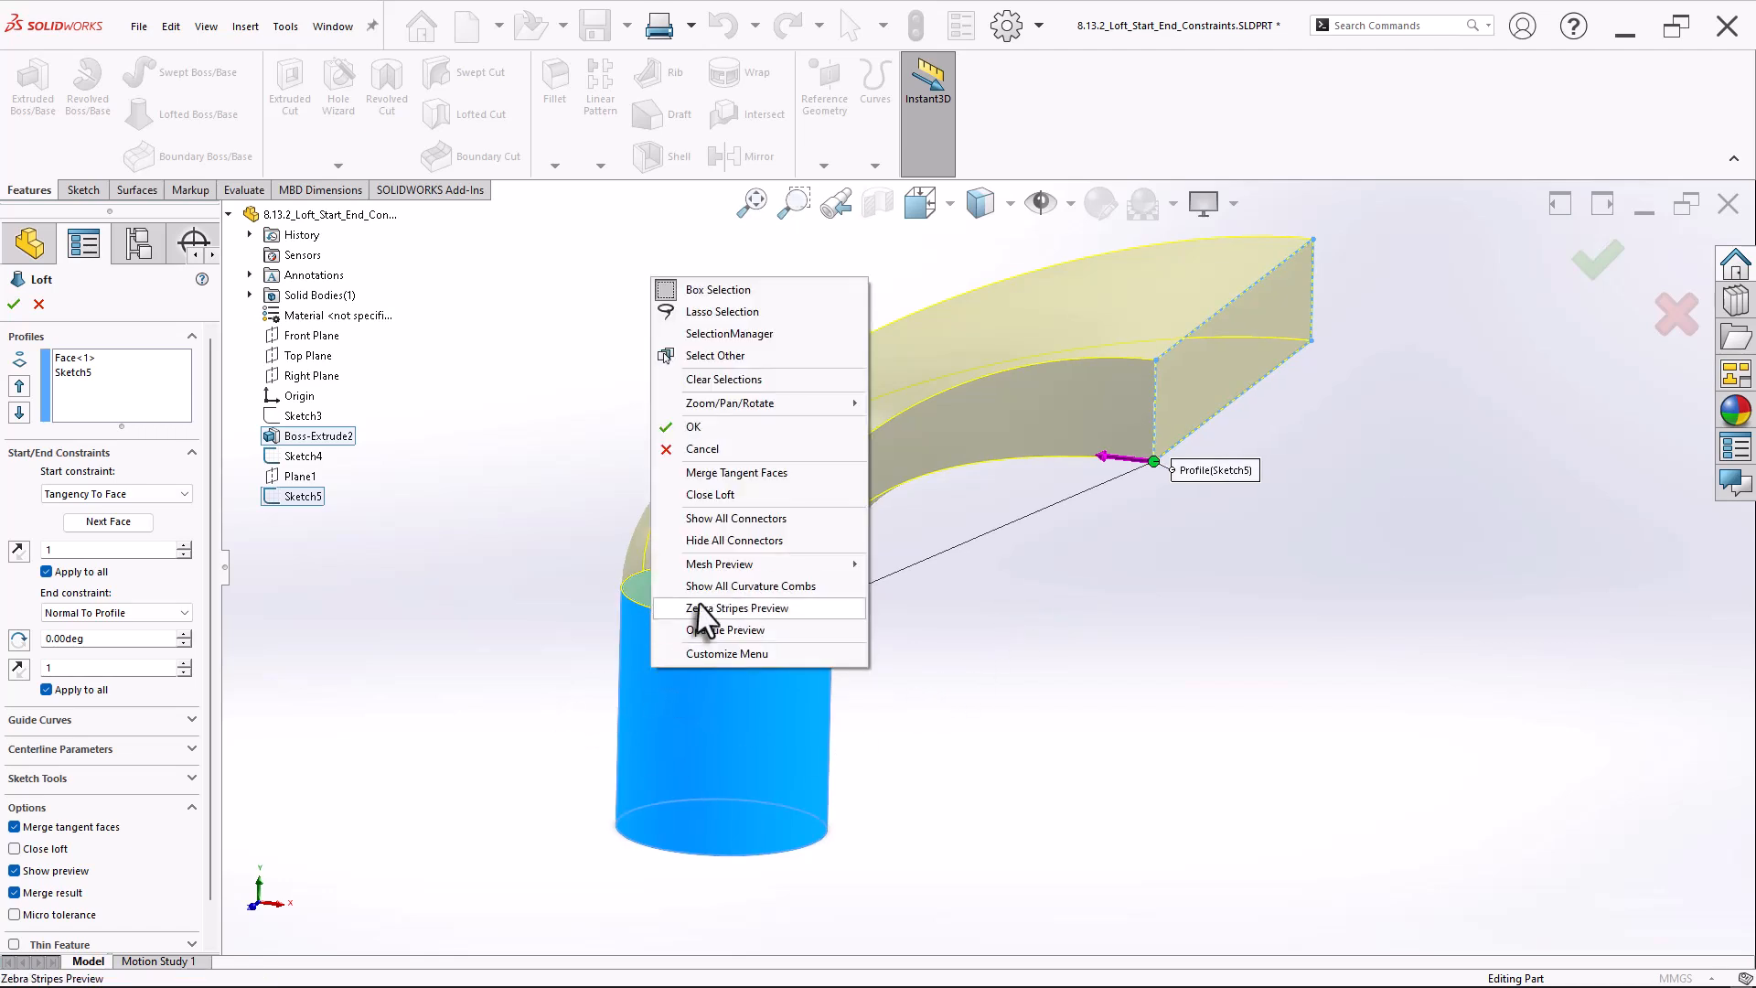
{"action": "left_click", "coordinate": [733, 521]}
{"action": "middle_click_drag", "start_coordinate": [944, 596], "coordinate": [885, 677]}
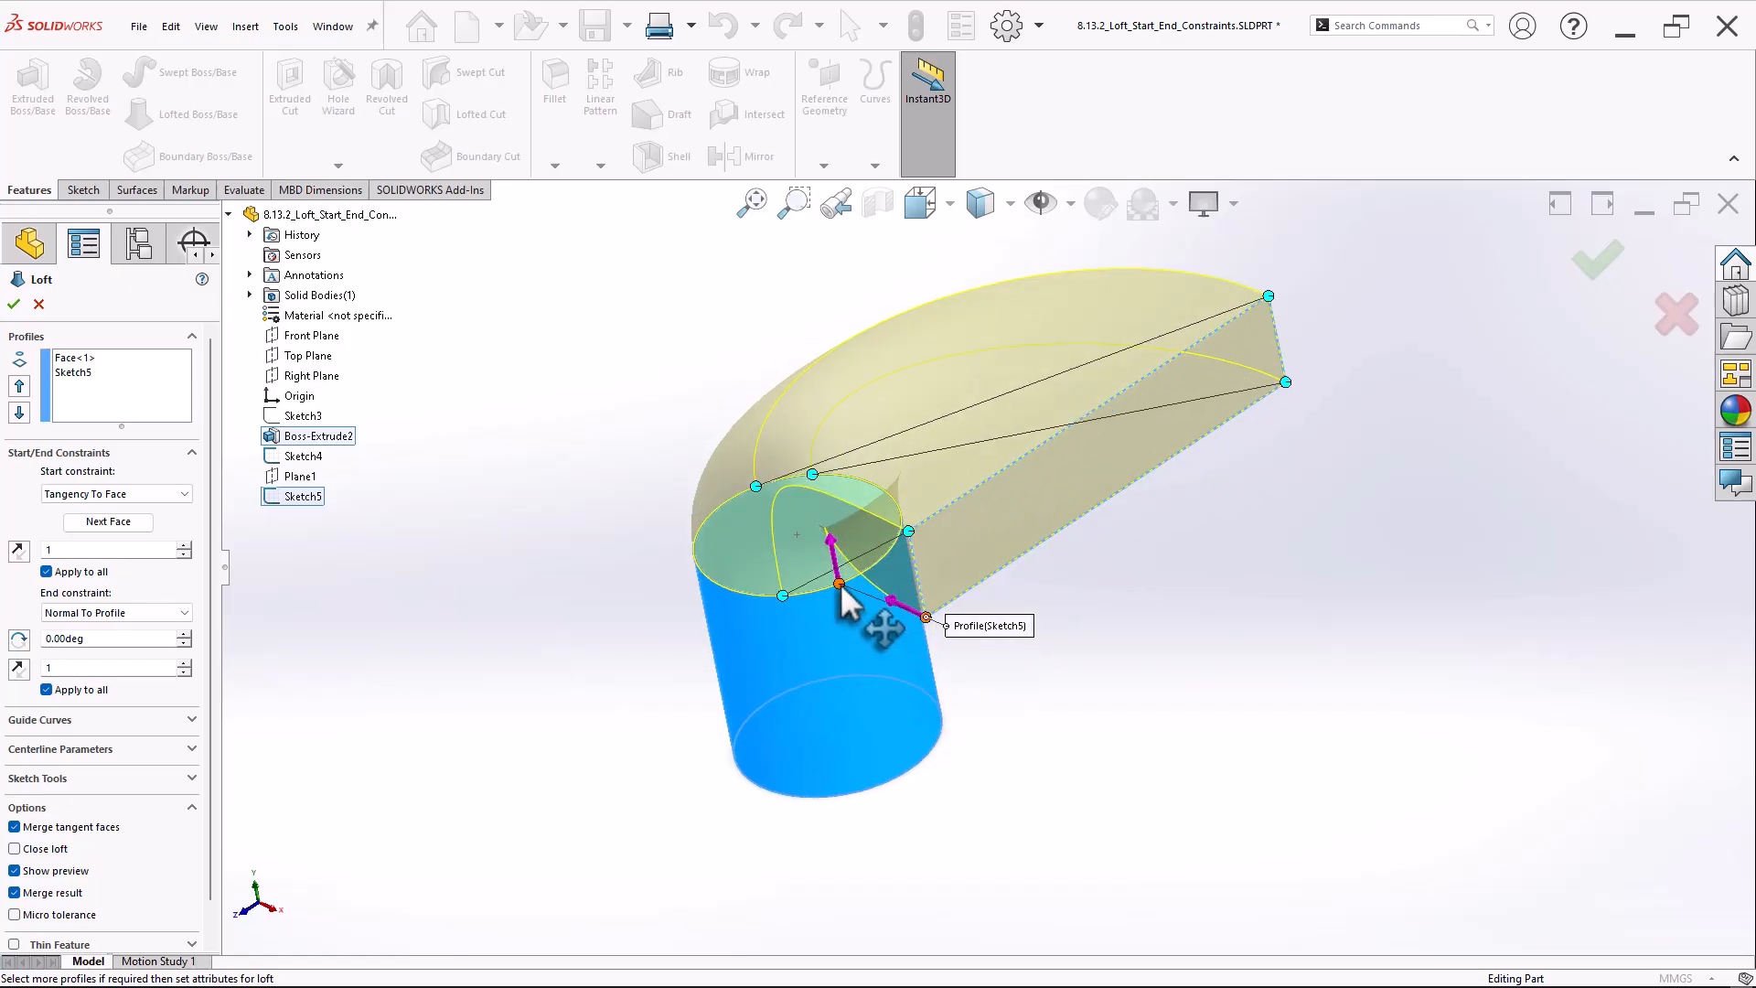
{"action": "left_click_drag", "start_coordinate": [841, 587], "coordinate": [827, 592]}
{"action": "middle_click_drag", "start_coordinate": [944, 681], "coordinate": [870, 854]}
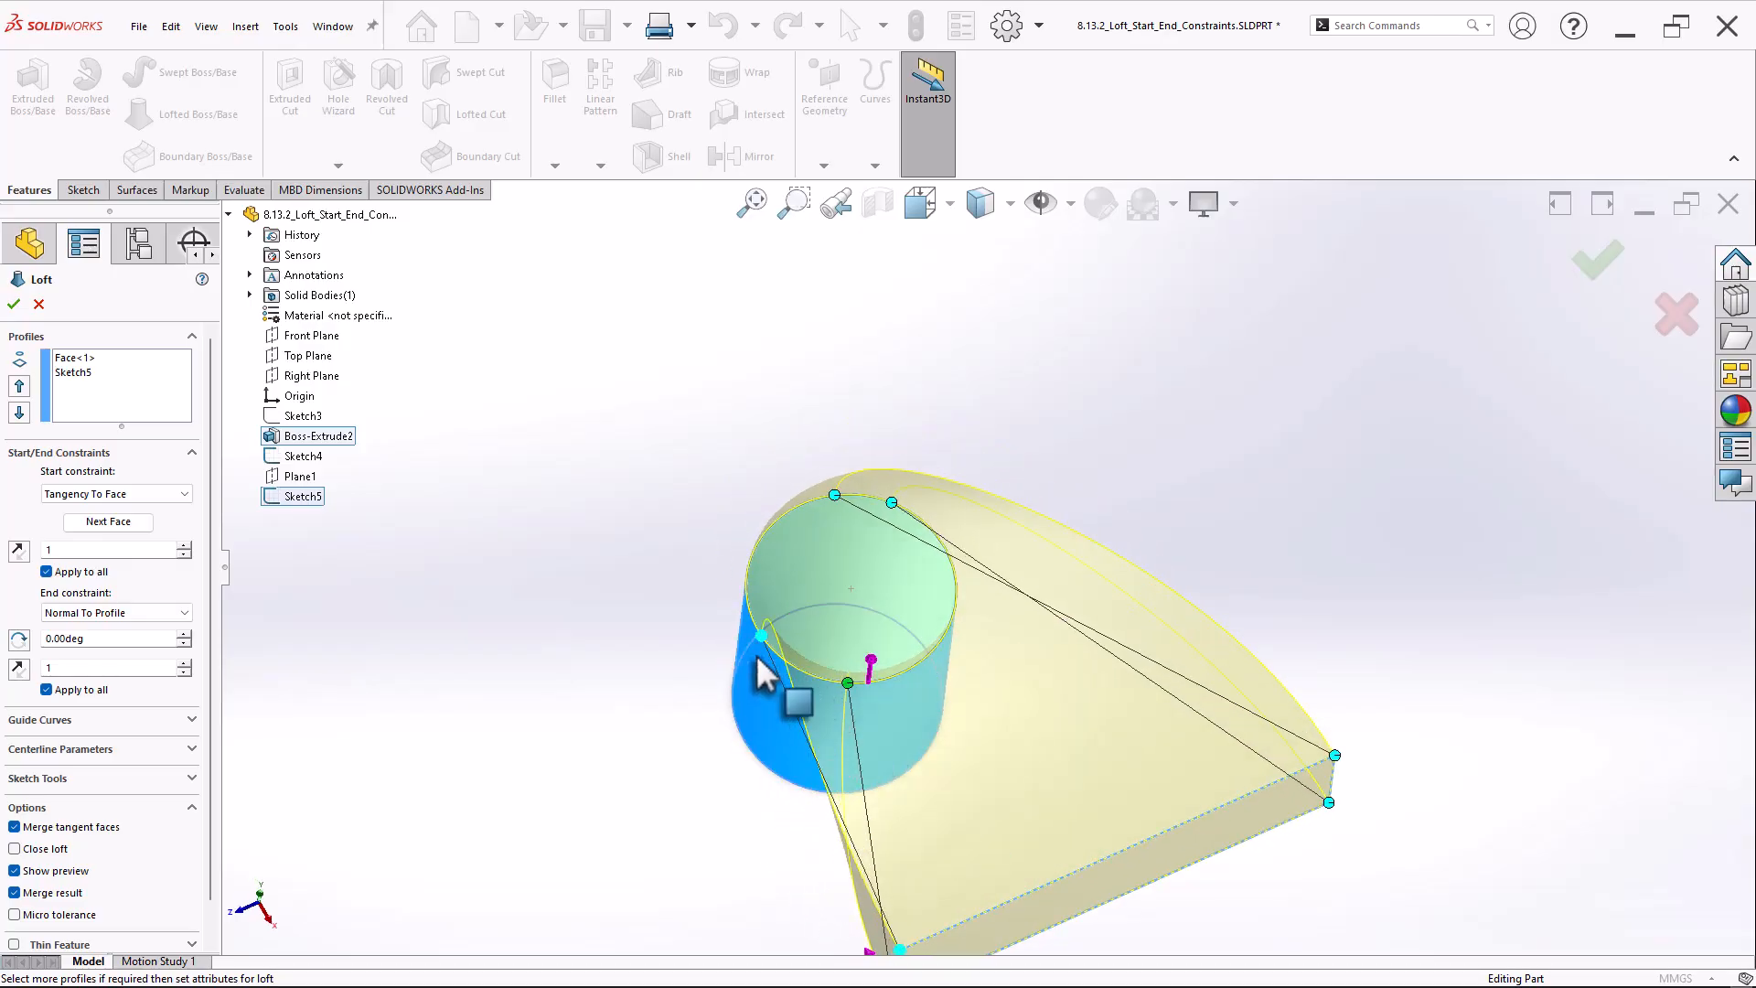
Spread the other connector points around the cylinder's top circular edge at roughly quarter-circle spacing.
{"action": "middle_click_drag", "start_coordinate": [784, 698], "coordinate": [709, 791]}
{"action": "left_click_drag", "start_coordinate": [900, 567], "coordinate": [930, 647]}
{"action": "left_click_drag", "start_coordinate": [850, 542], "coordinate": [810, 541]}
{"action": "scroll", "coordinate": [963, 709], "scroll_direction": "up", "scroll_amount": 2}
{"action": "scroll", "coordinate": [1000, 759], "scroll_direction": "down", "scroll_amount": 1}
{"action": "middle_click_drag", "start_coordinate": [1001, 757], "coordinate": [1032, 690]}
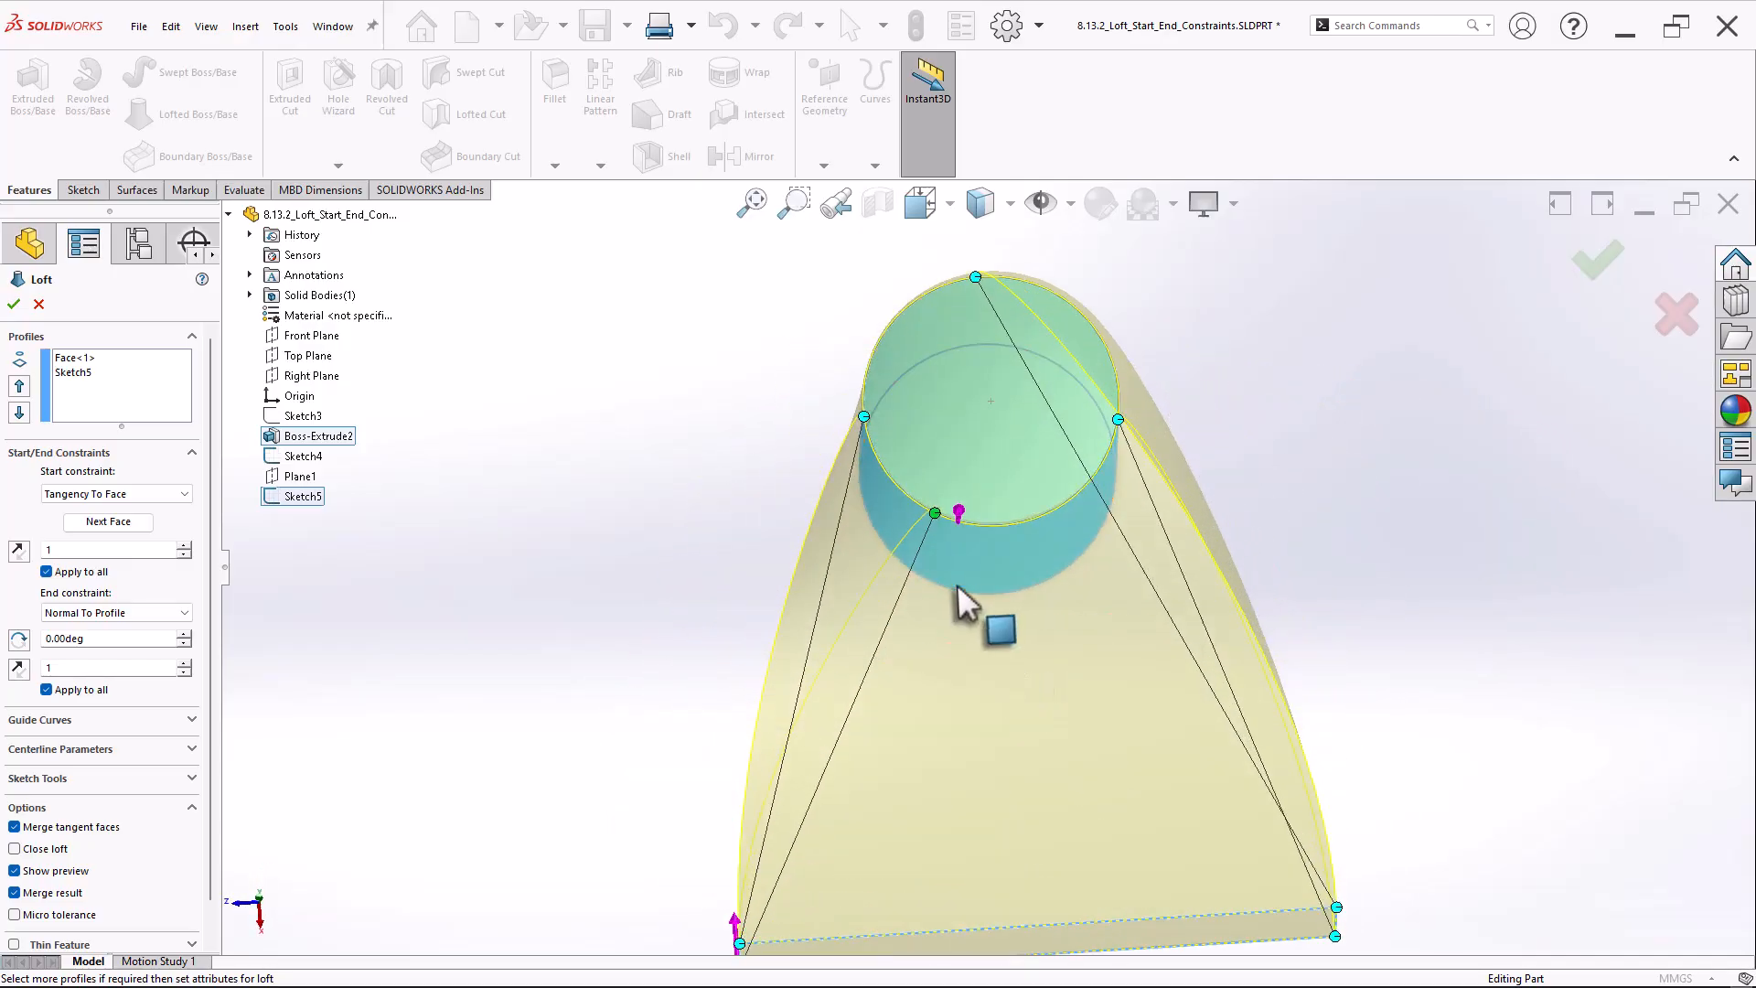
Move the main connector point to the middle of the circle's rectangle-facing side and accept the loft.
{"action": "left_click_drag", "start_coordinate": [927, 518], "coordinate": [993, 539]}
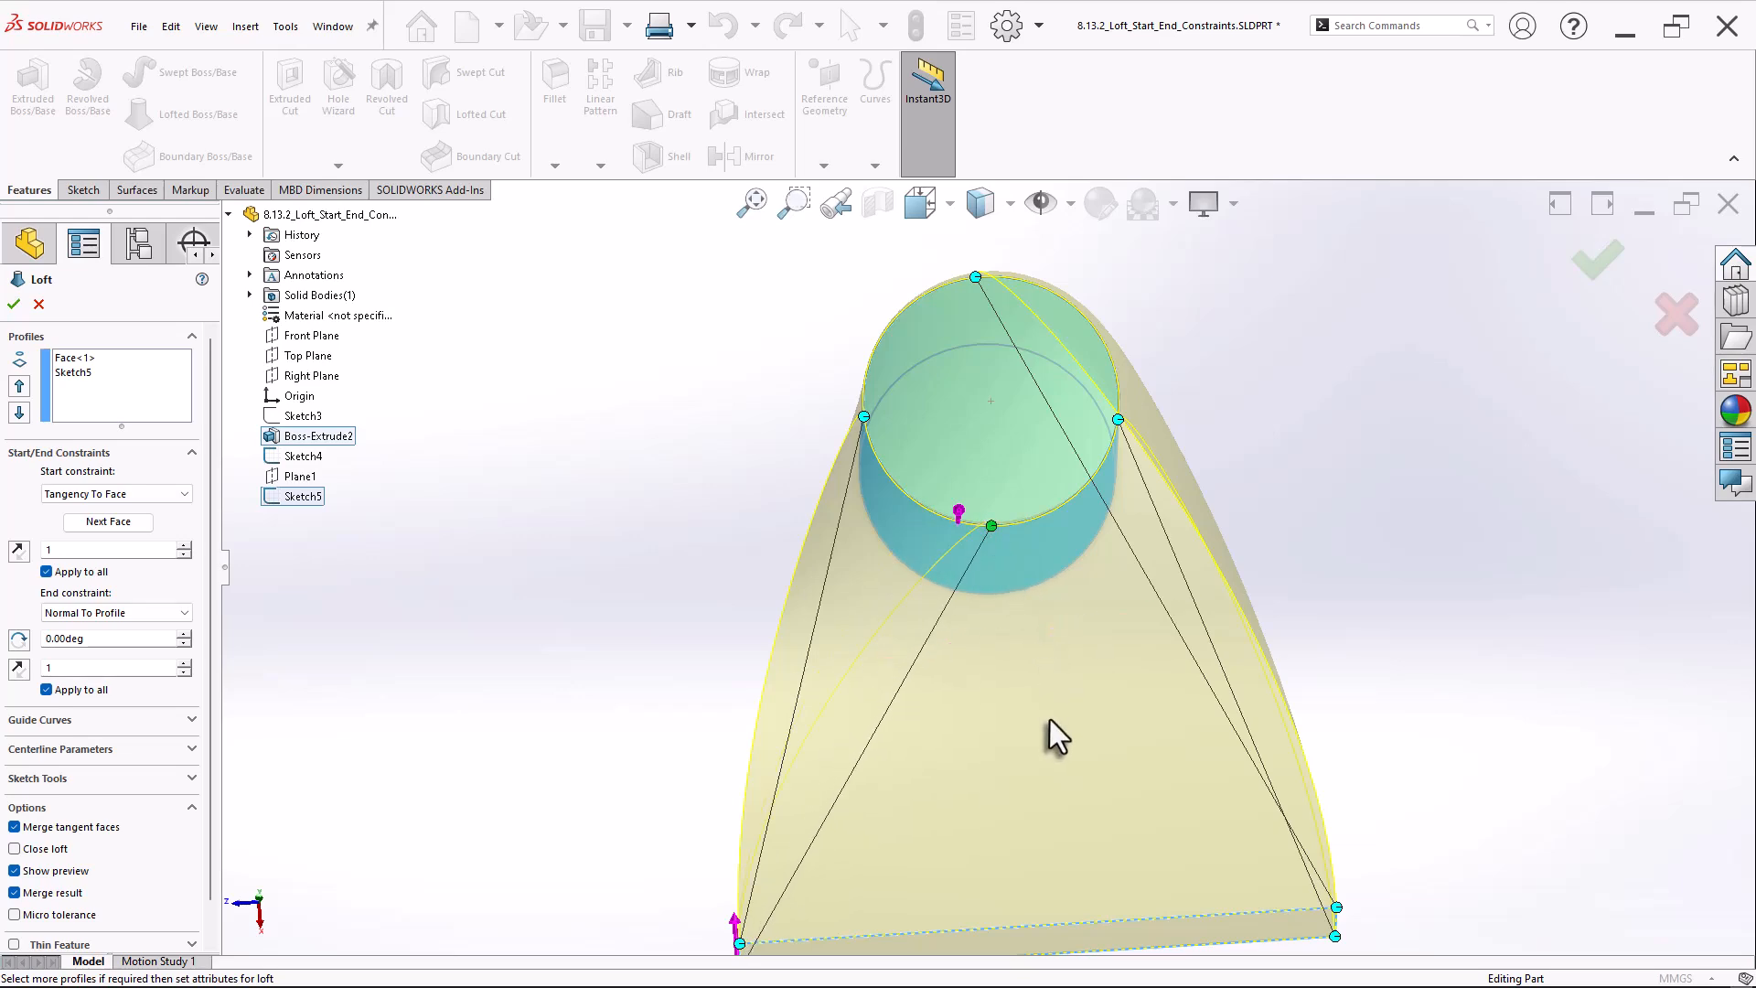
{"action": "middle_click_drag", "start_coordinate": [1049, 719], "coordinate": [1098, 522]}
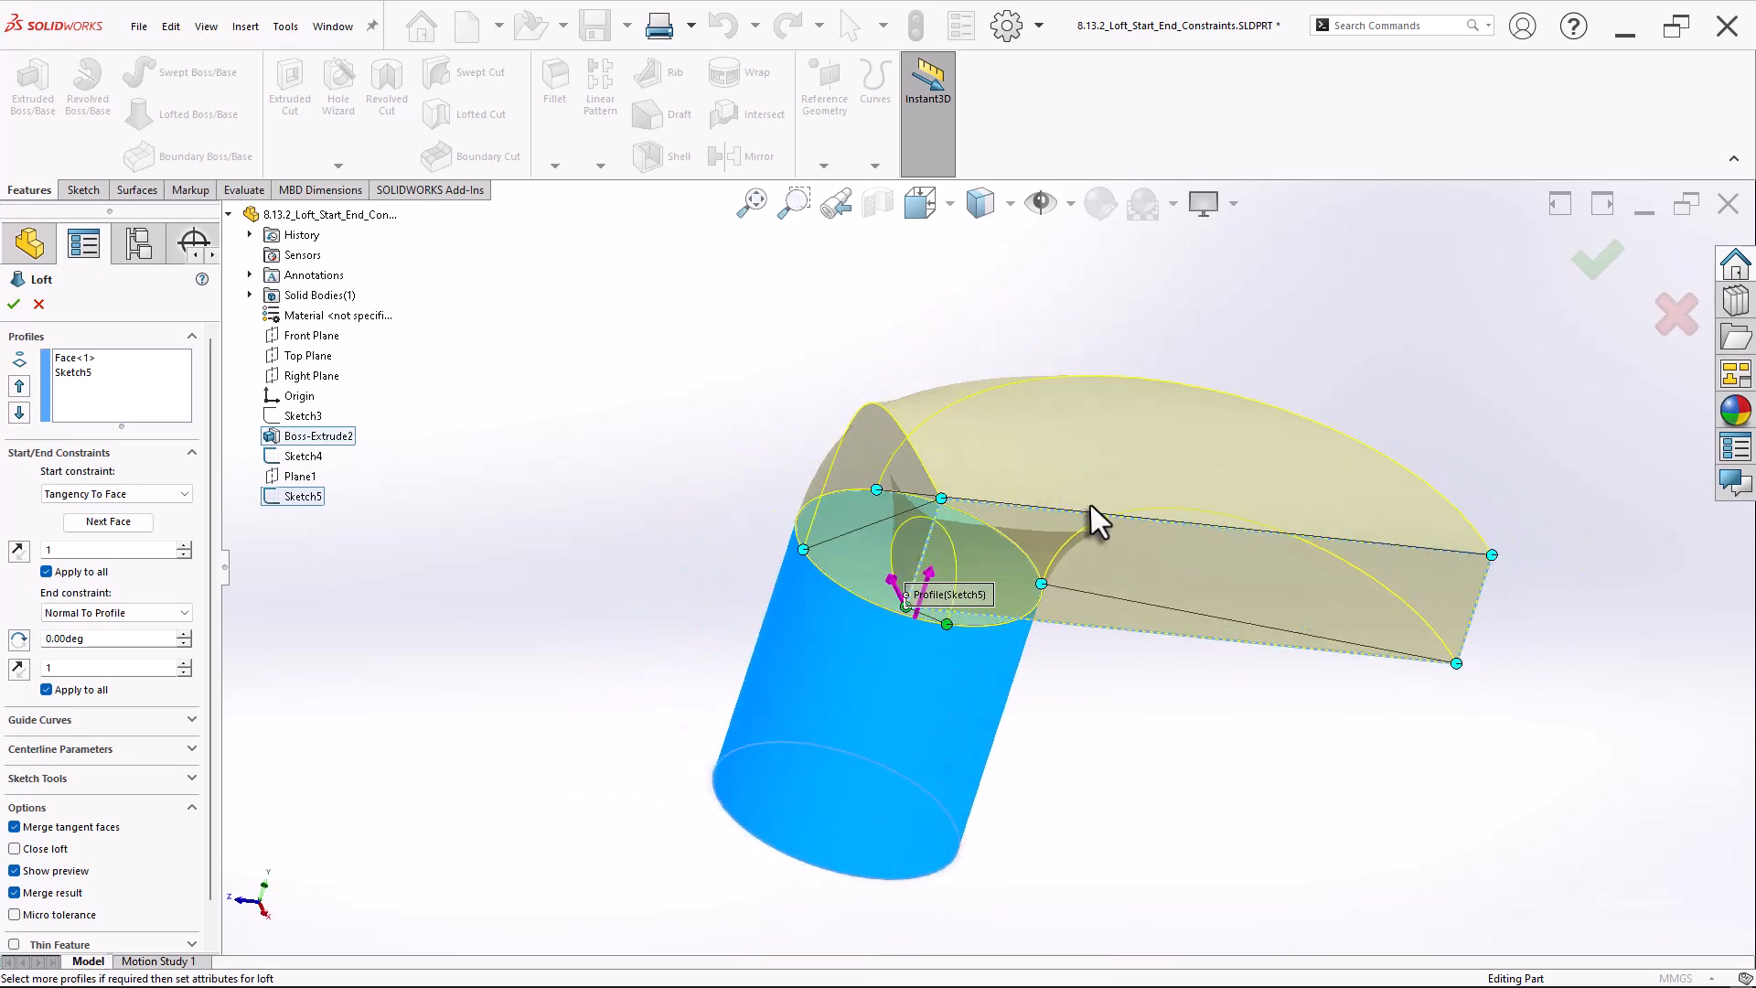
{"action": "left_click", "coordinate": [1597, 261]}
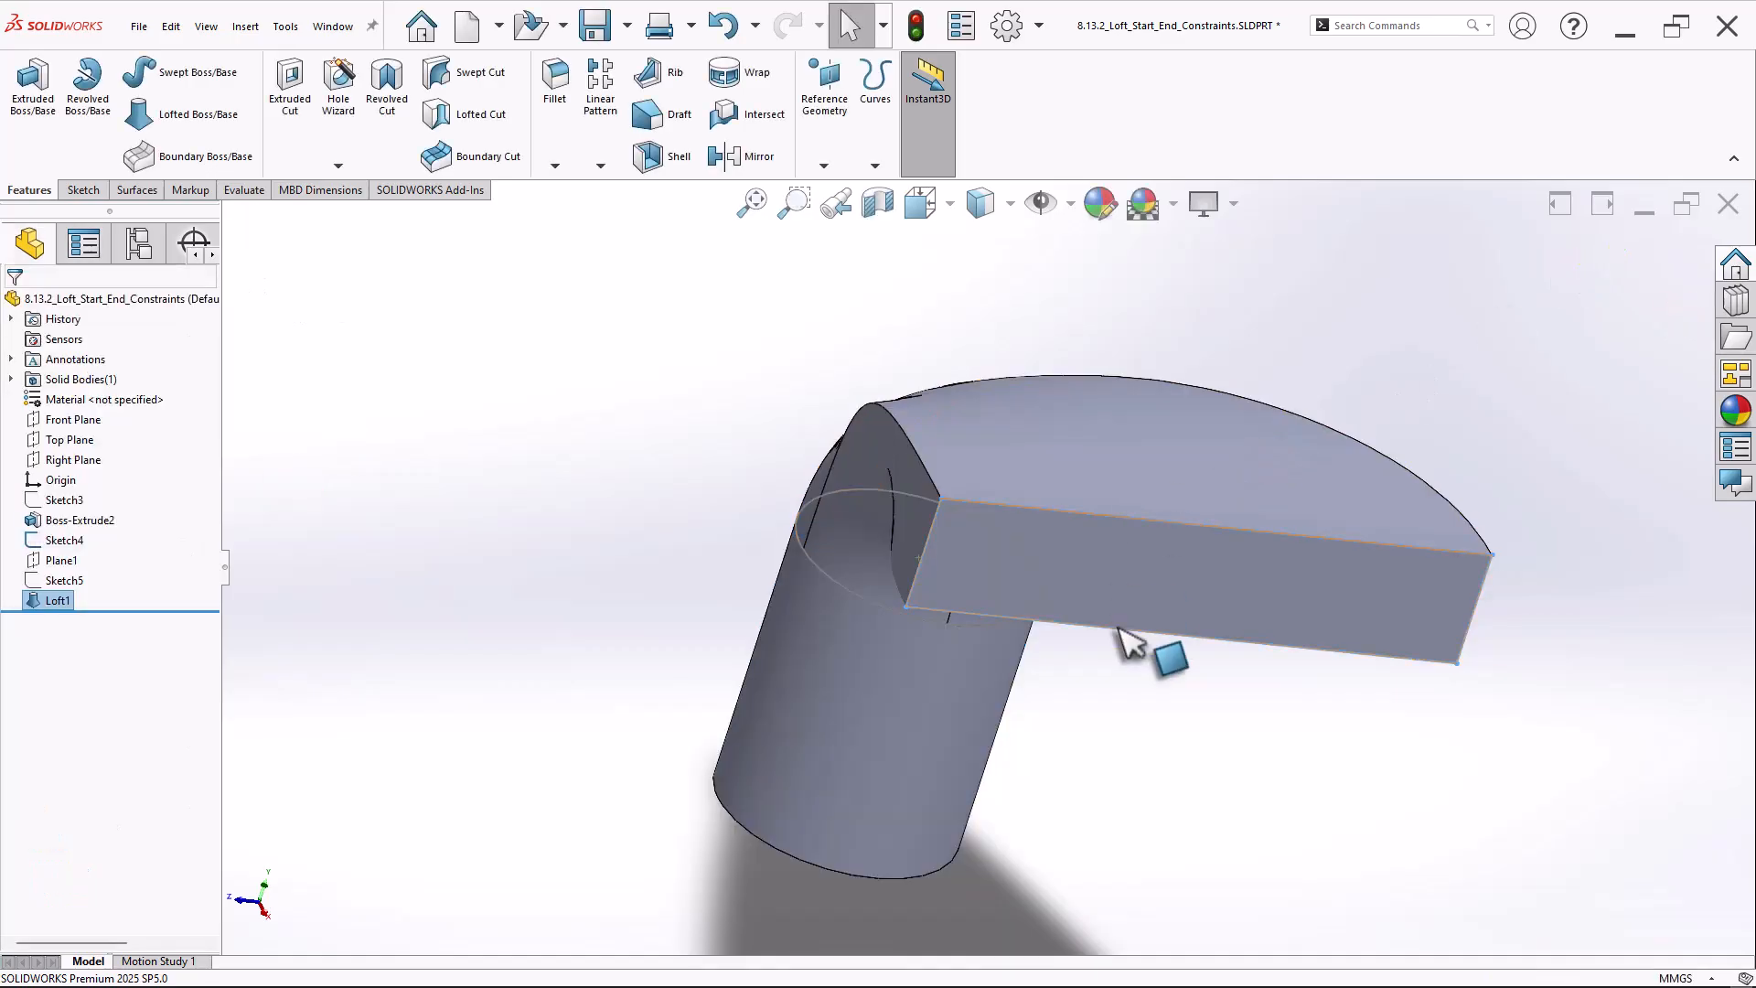
{"action": "middle_click_drag", "start_coordinate": [1213, 649], "coordinate": [1352, 764]}
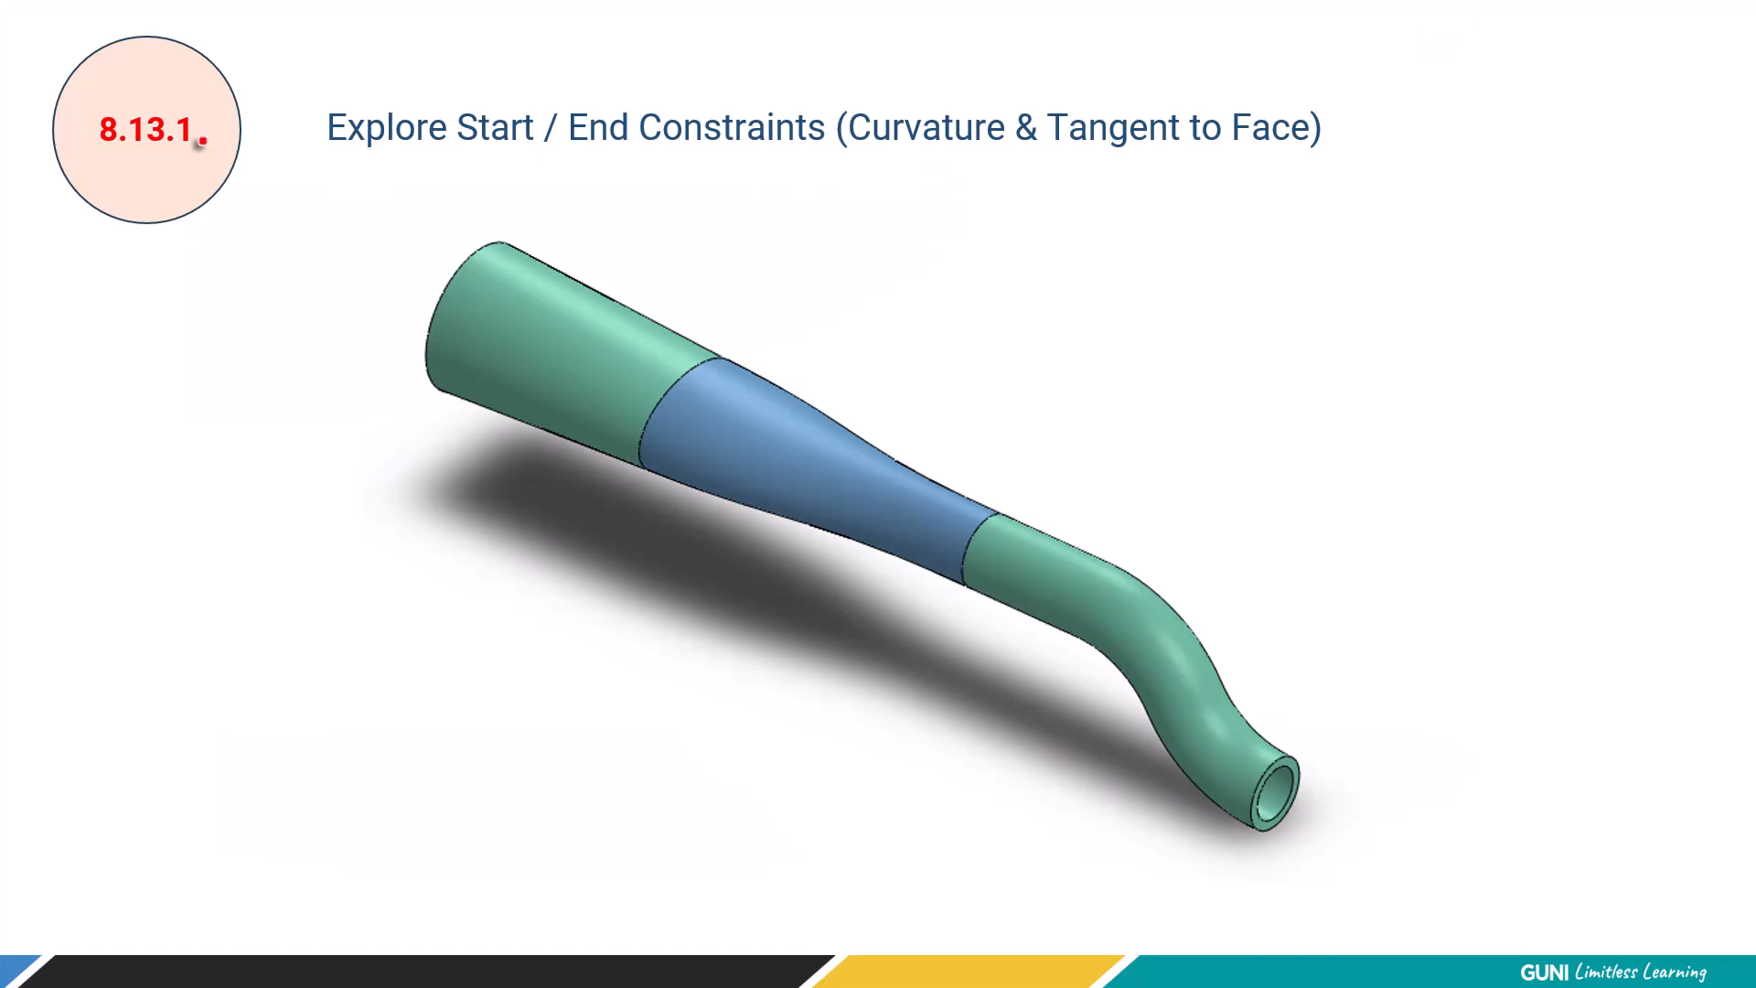
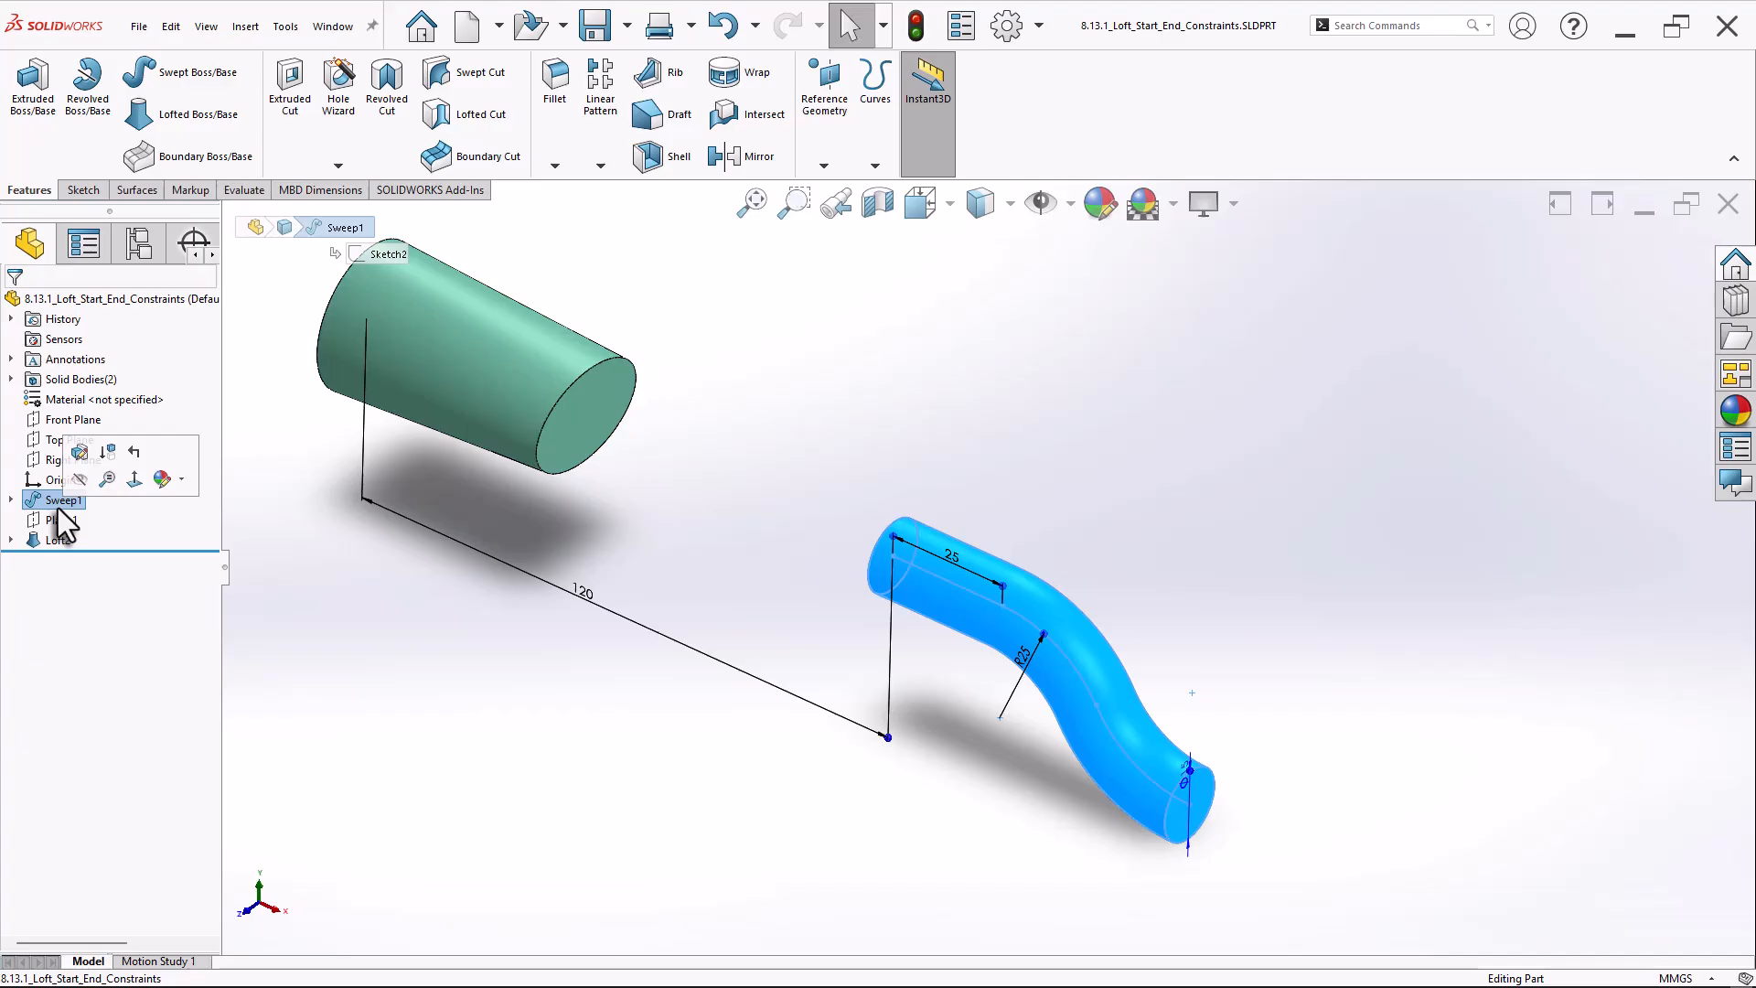
In the 8.13.1 part, set up a boss loft between the facing end faces of Loft2 and Sweep1.
{"action": "left_click", "coordinate": [52, 543]}
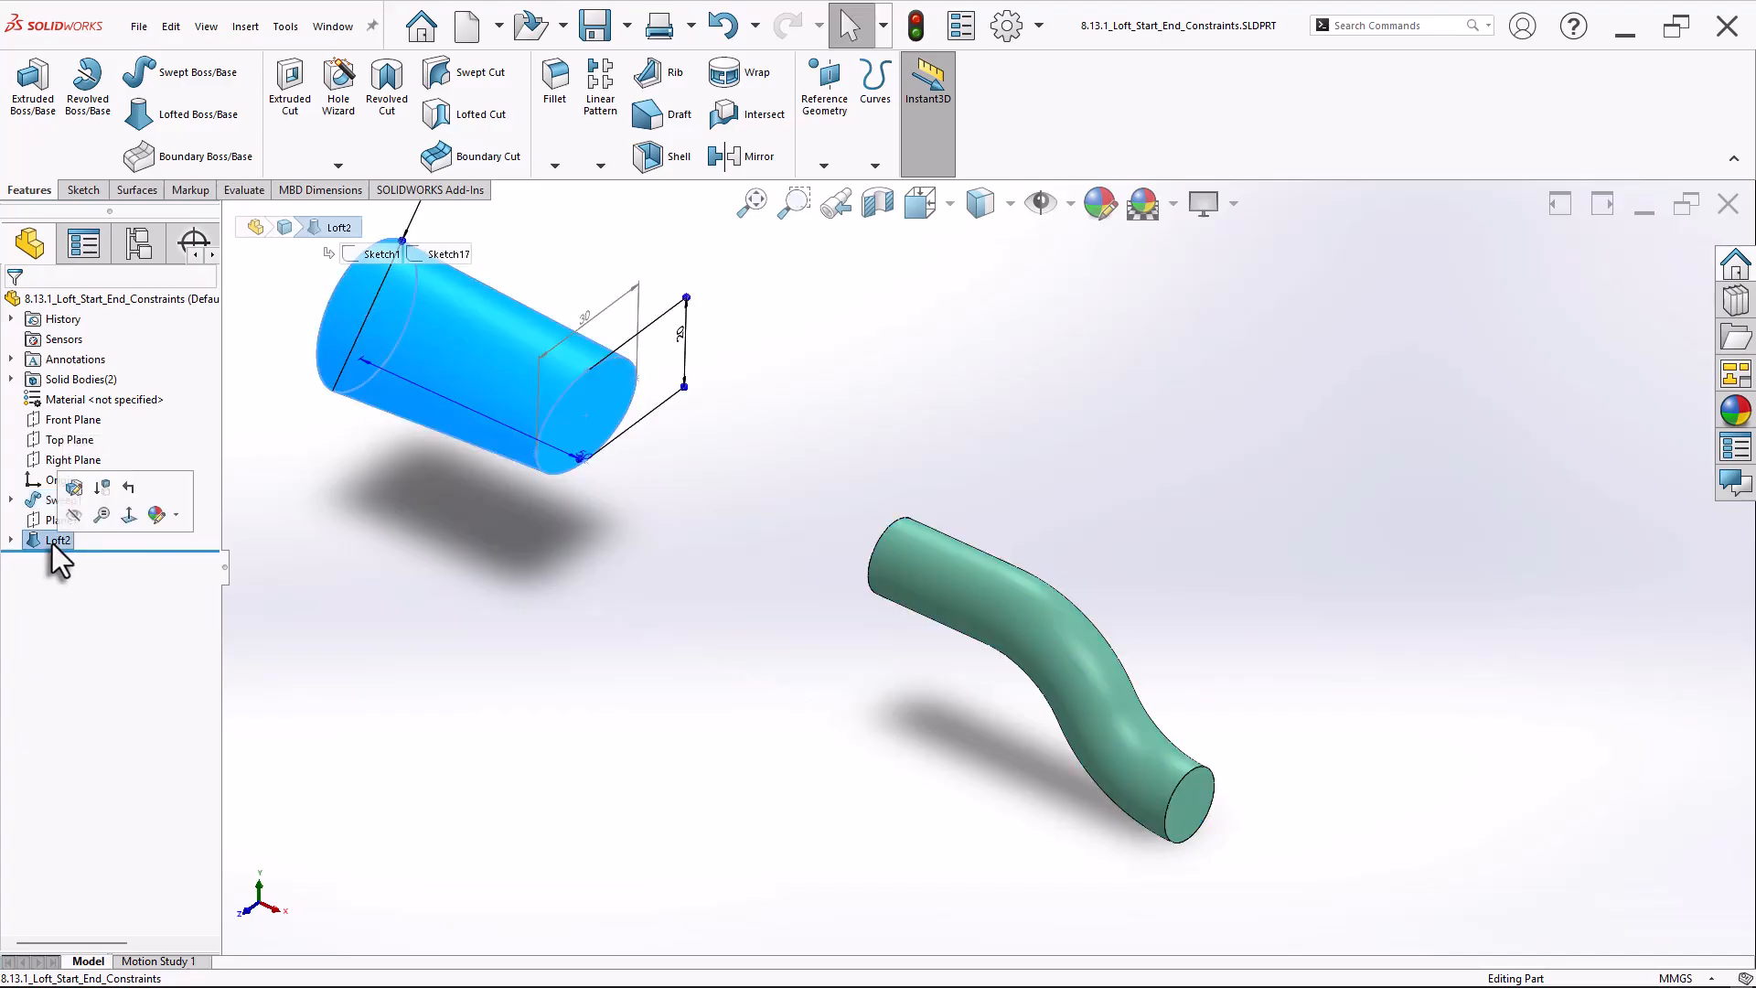
{"action": "left_click", "coordinate": [893, 414]}
{"action": "scroll", "coordinate": [892, 412], "scroll_direction": "down", "scroll_amount": 2}
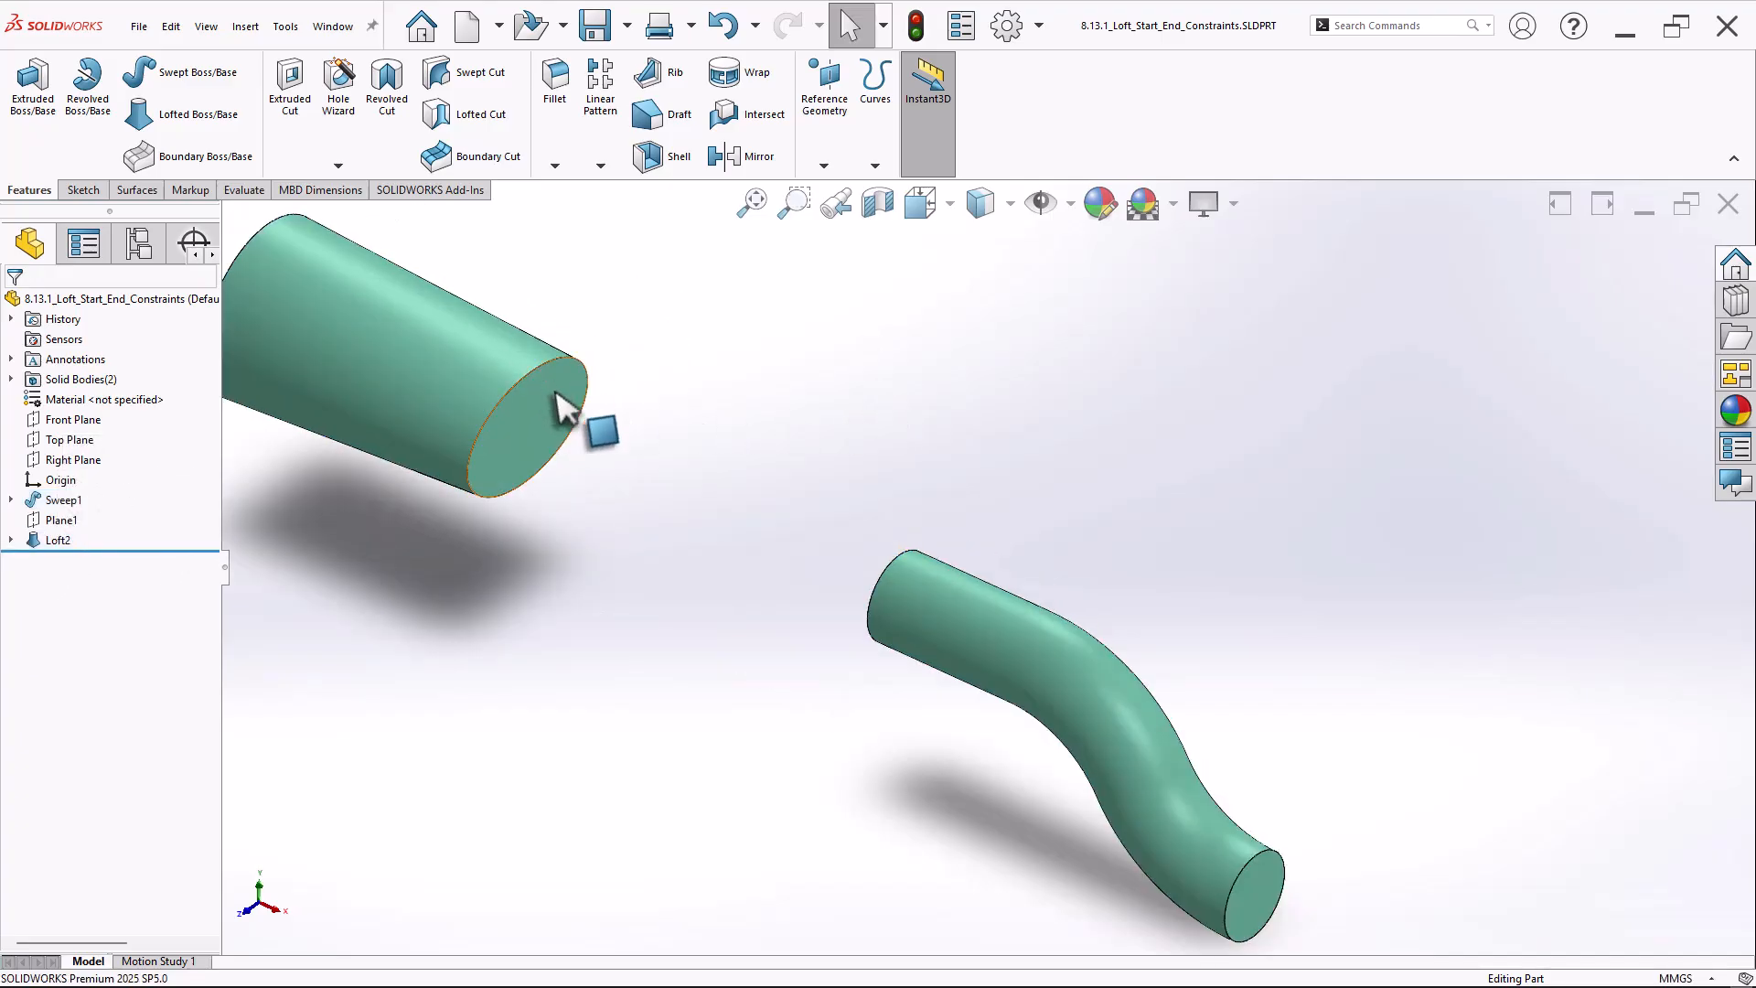
{"action": "mouse_move", "coordinate": [766, 483]}
{"action": "middle_mouse_down"}
{"action": "mouse_move", "coordinate": [870, 497]}
{"action": "mouse_move", "coordinate": [897, 521]}
{"action": "mouse_move", "coordinate": [780, 463]}
{"action": "mouse_move", "coordinate": [759, 496]}
{"action": "middle_mouse_up"}
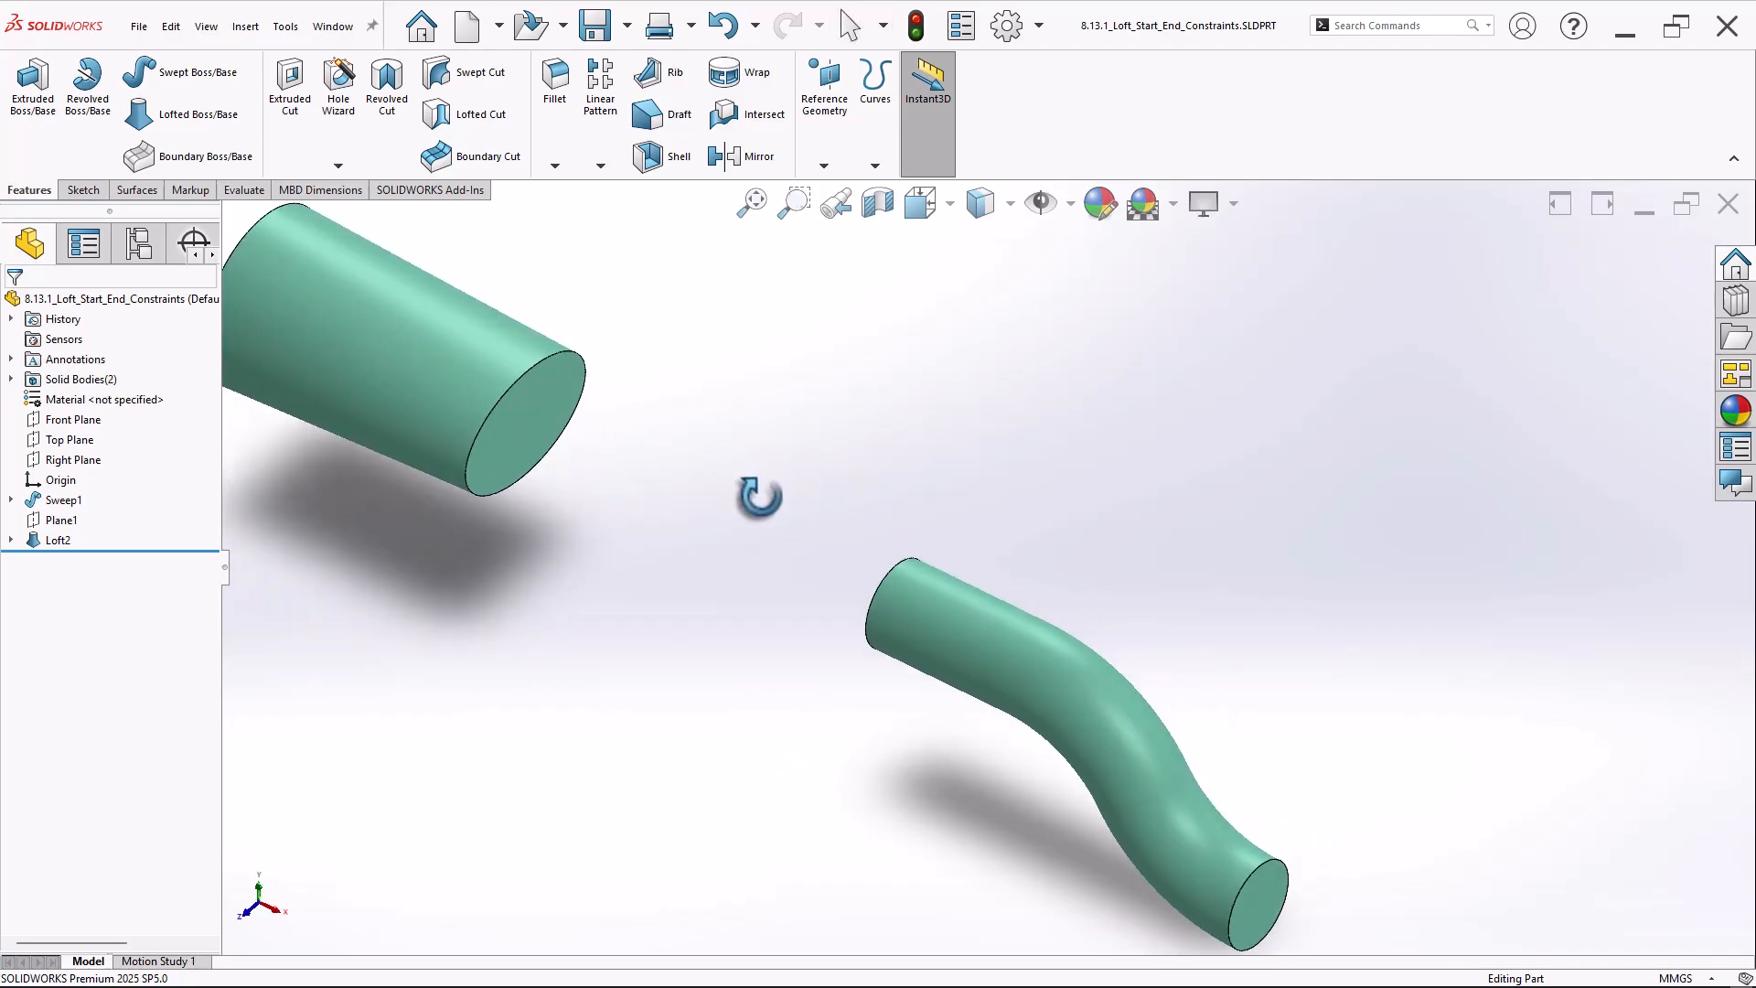
{"action": "left_click", "coordinate": [172, 122]}
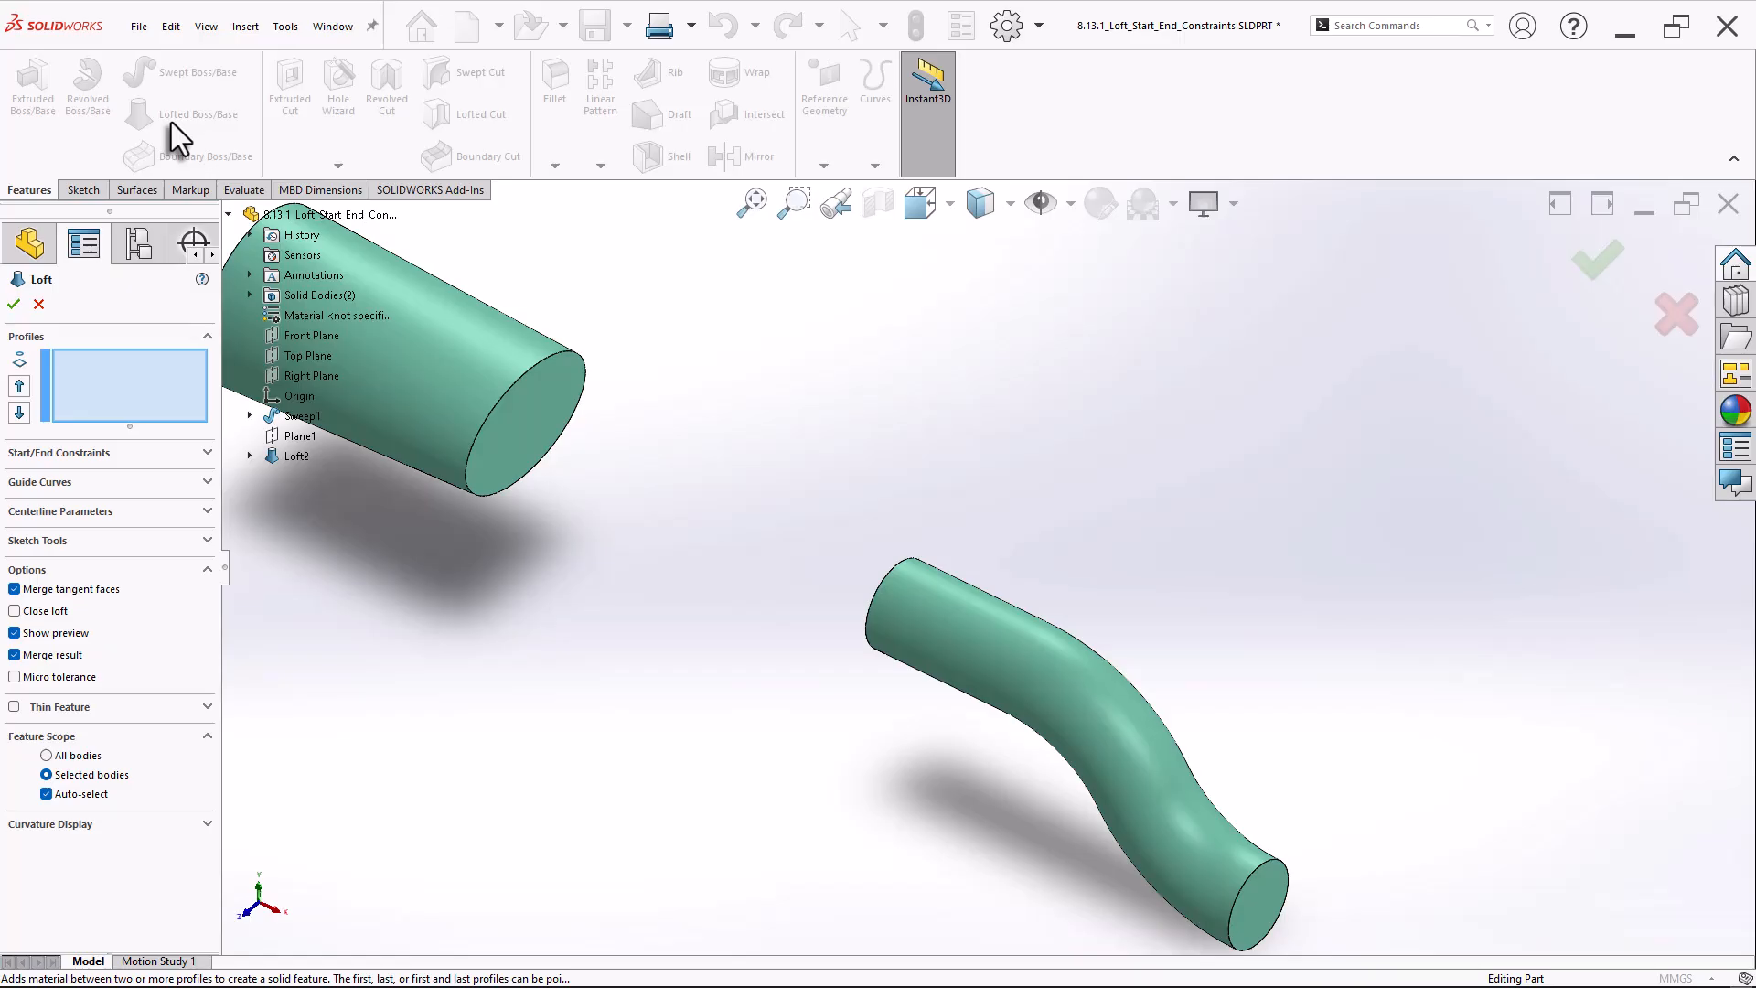
{"action": "left_click", "coordinate": [522, 440]}
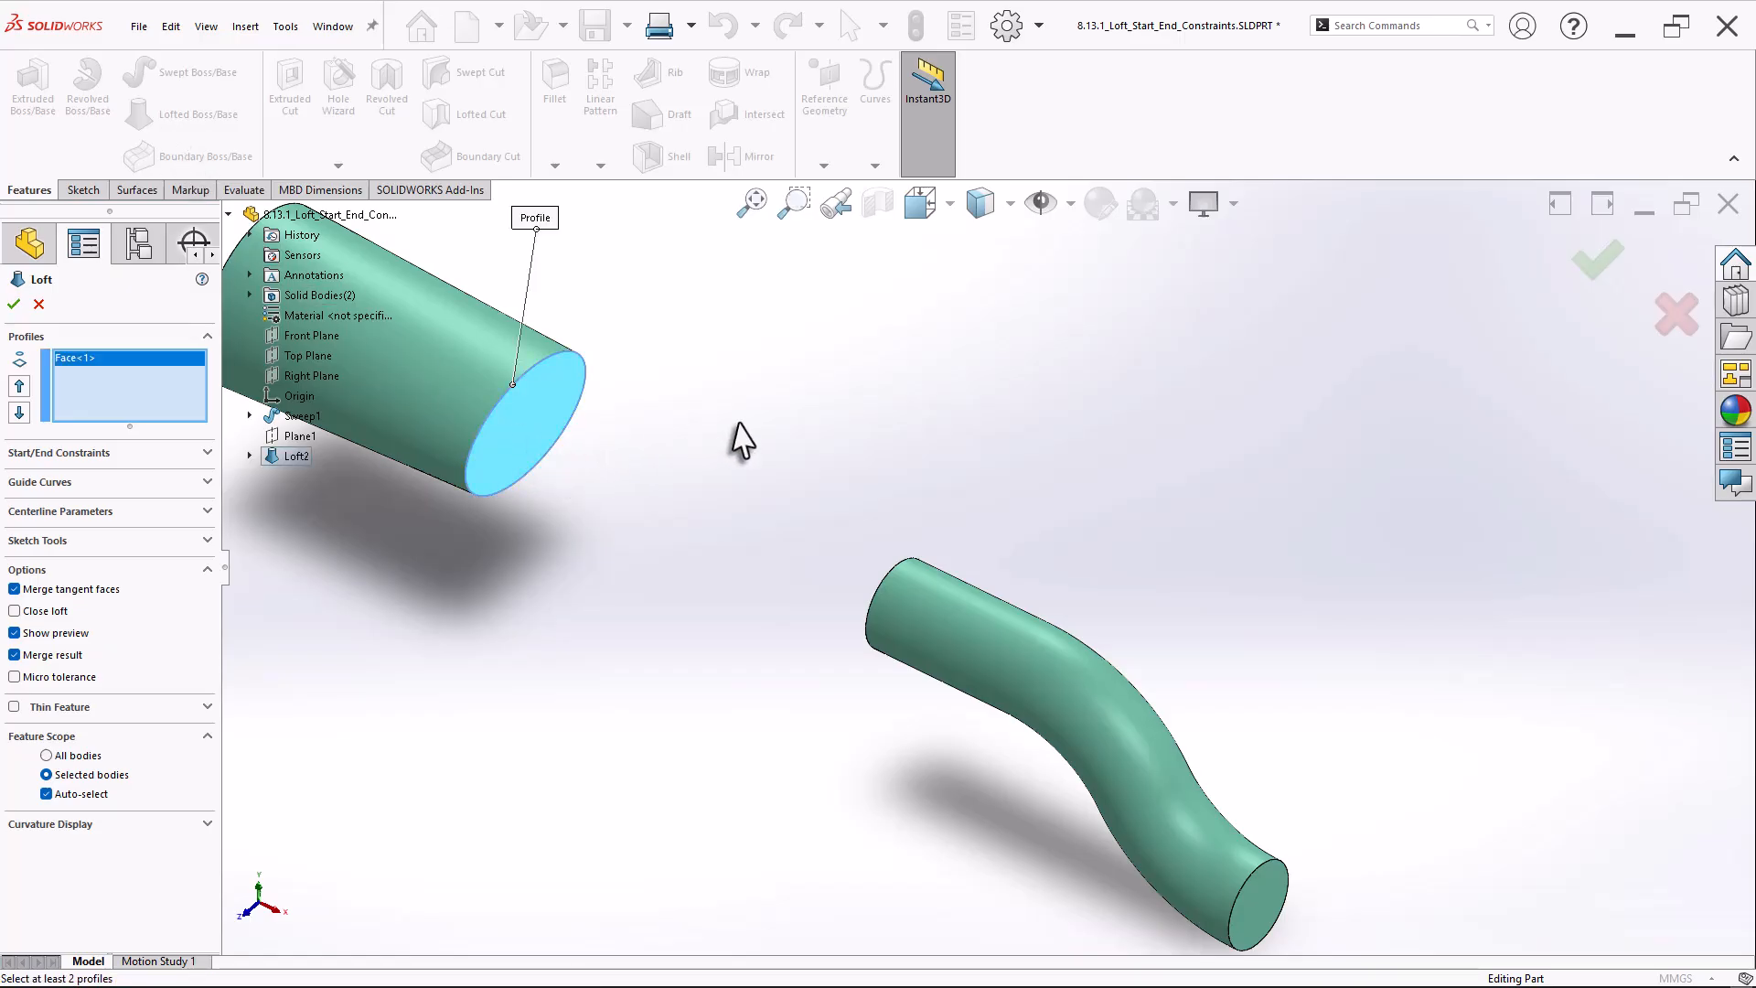
{"action": "middle_click_drag", "start_coordinate": [737, 439], "coordinate": [893, 522]}
{"action": "left_click", "coordinate": [919, 595]}
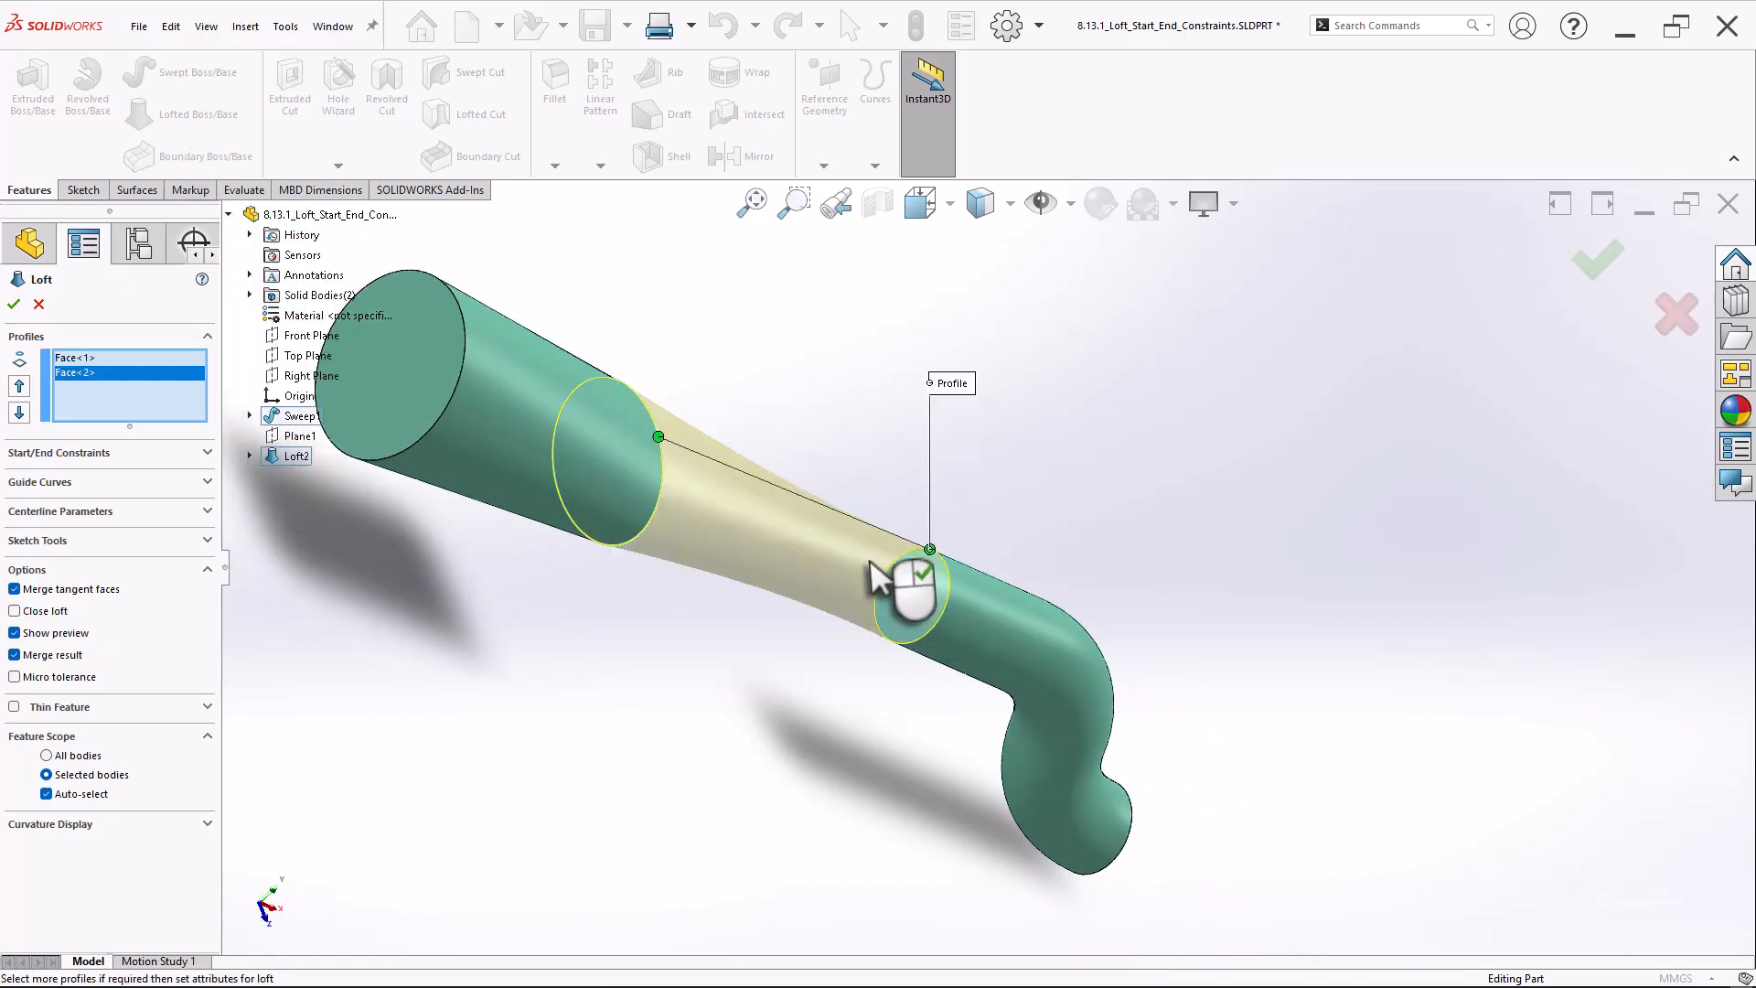
Adjust the connector point on Sweep1's end face so it lines up with the one on Loft2's face without twist.
{"action": "middle_click_drag", "start_coordinate": [832, 467], "coordinate": [713, 595]}
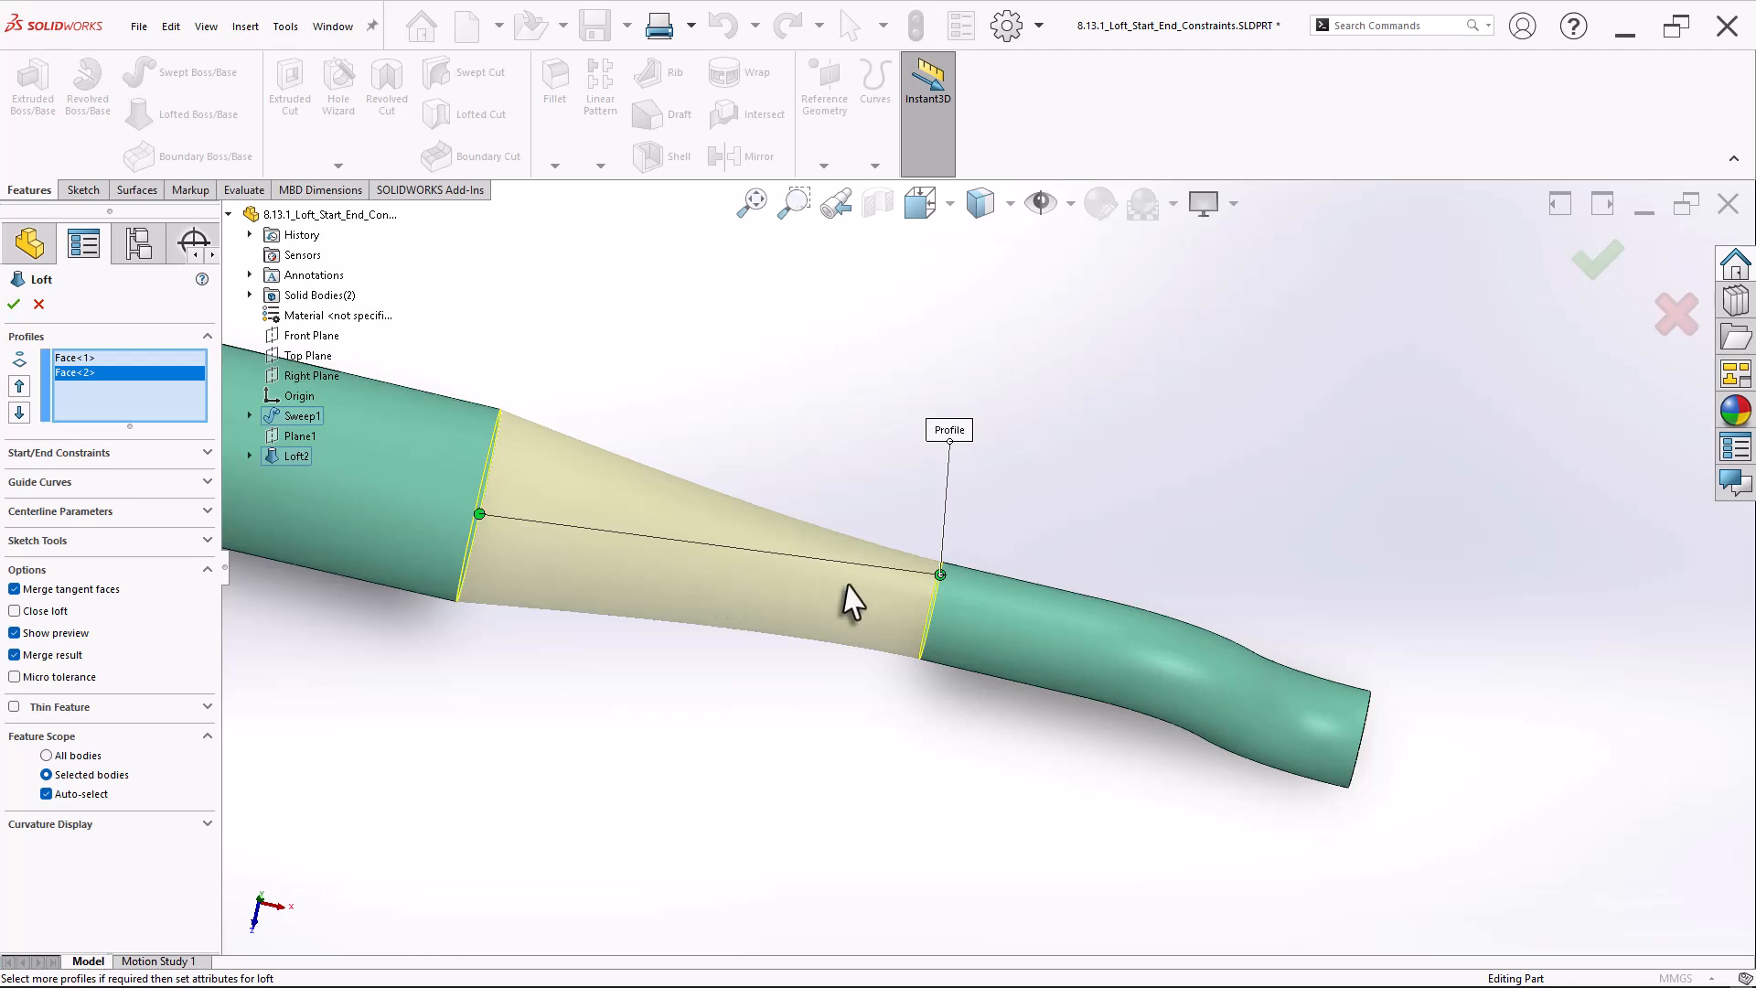
{"action": "left_click_drag", "start_coordinate": [942, 574], "coordinate": [929, 607]}
{"action": "middle_click_drag", "start_coordinate": [723, 722], "coordinate": [777, 567]}
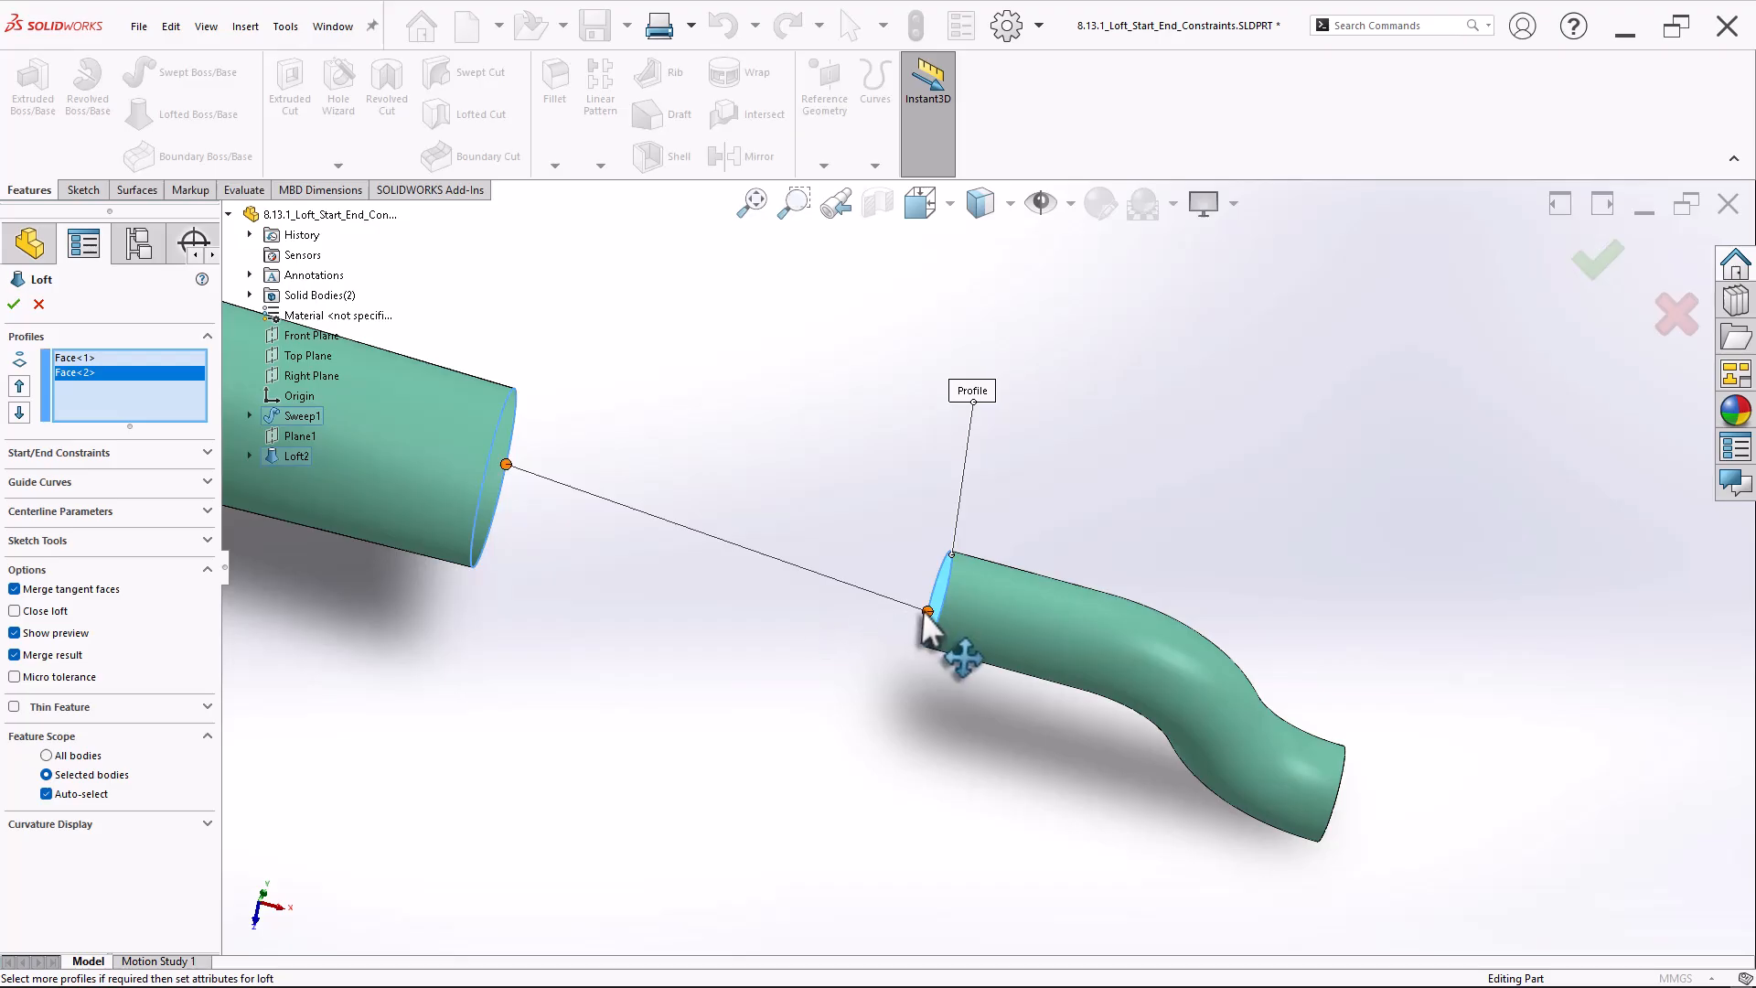
{"action": "left_click_drag", "start_coordinate": [929, 611], "coordinate": [952, 560]}
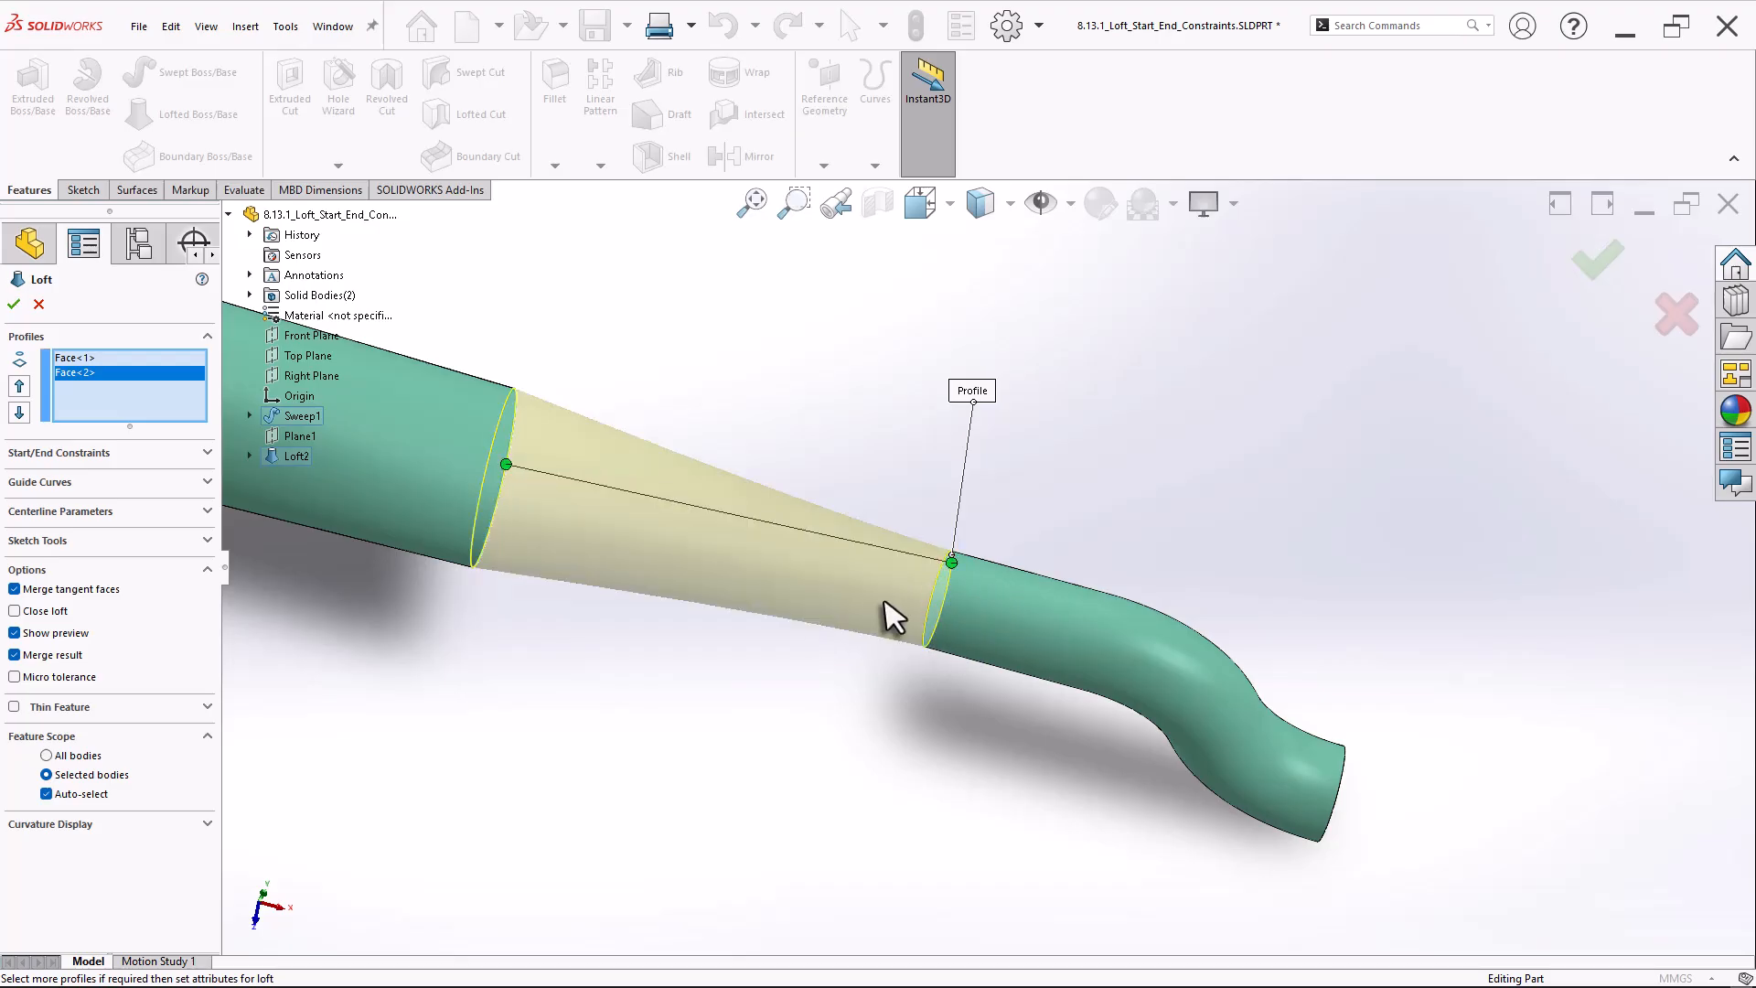
{"action": "middle_click_drag", "start_coordinate": [712, 683], "coordinate": [579, 666]}
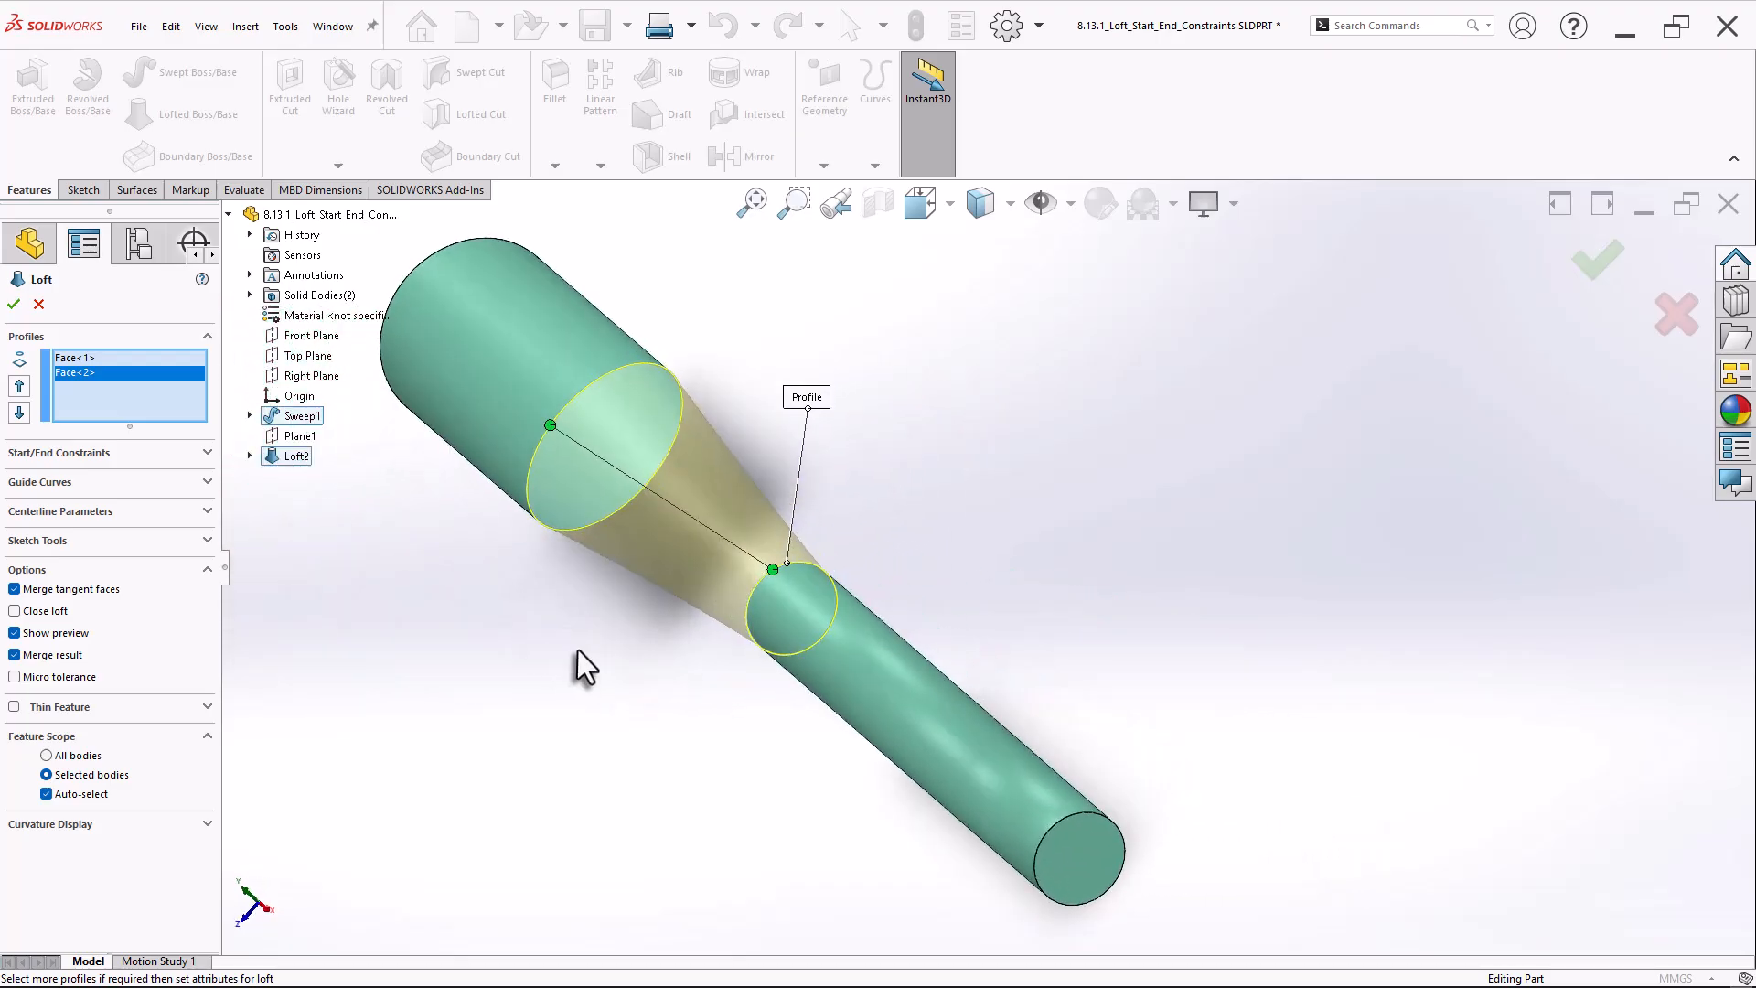
{"action": "left_click_drag", "start_coordinate": [774, 570], "coordinate": [755, 587]}
{"action": "middle_click_drag", "start_coordinate": [575, 679], "coordinate": [620, 480]}
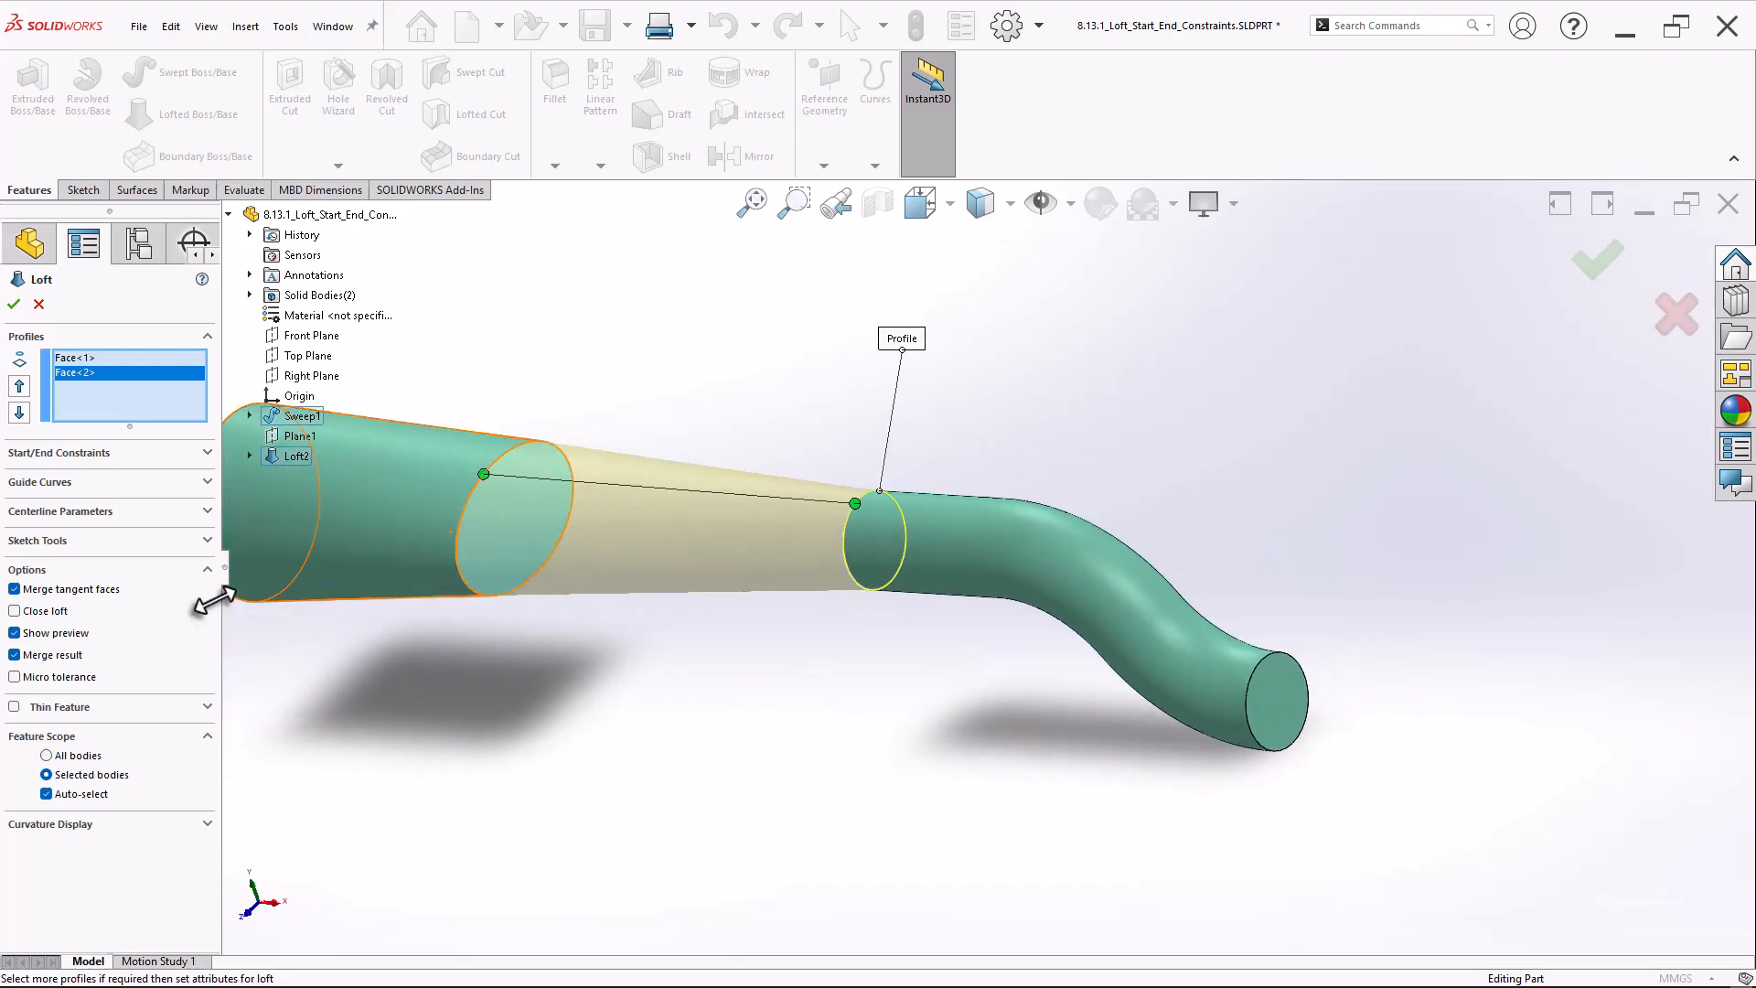
Set the new loft's start constraint at the Loft2 face to Tangency To Face.
{"action": "left_click", "coordinate": [207, 570]}
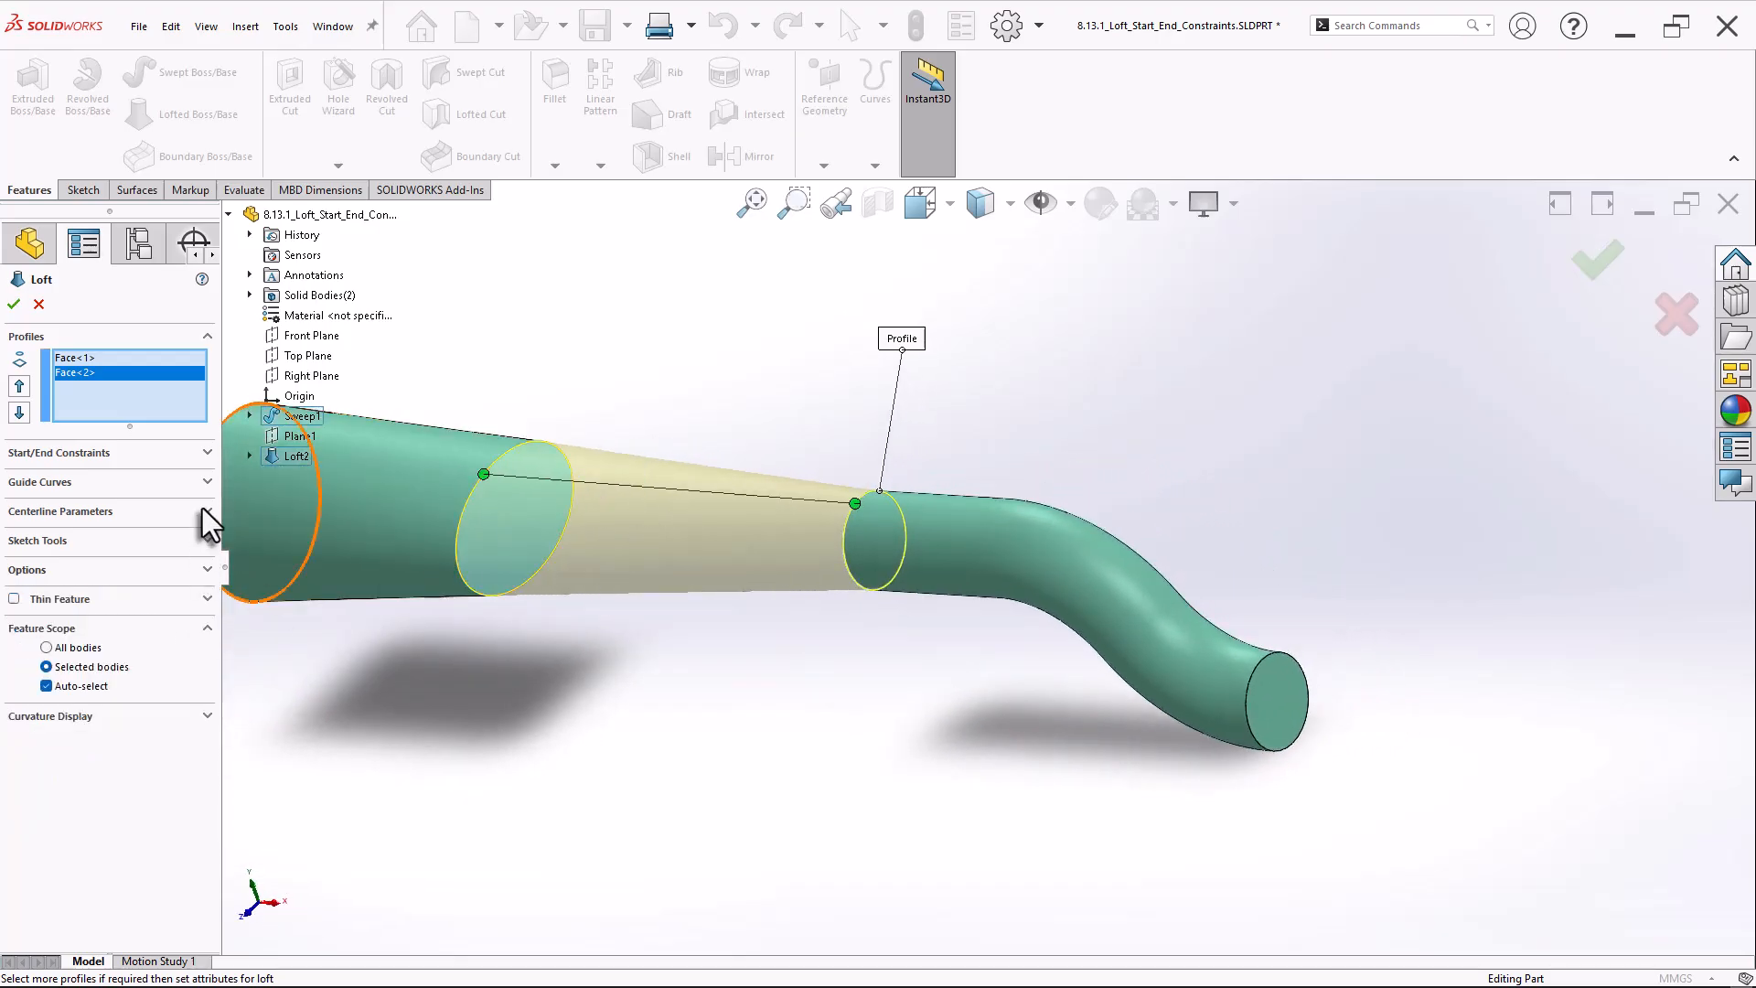
{"action": "left_click", "coordinate": [205, 455]}
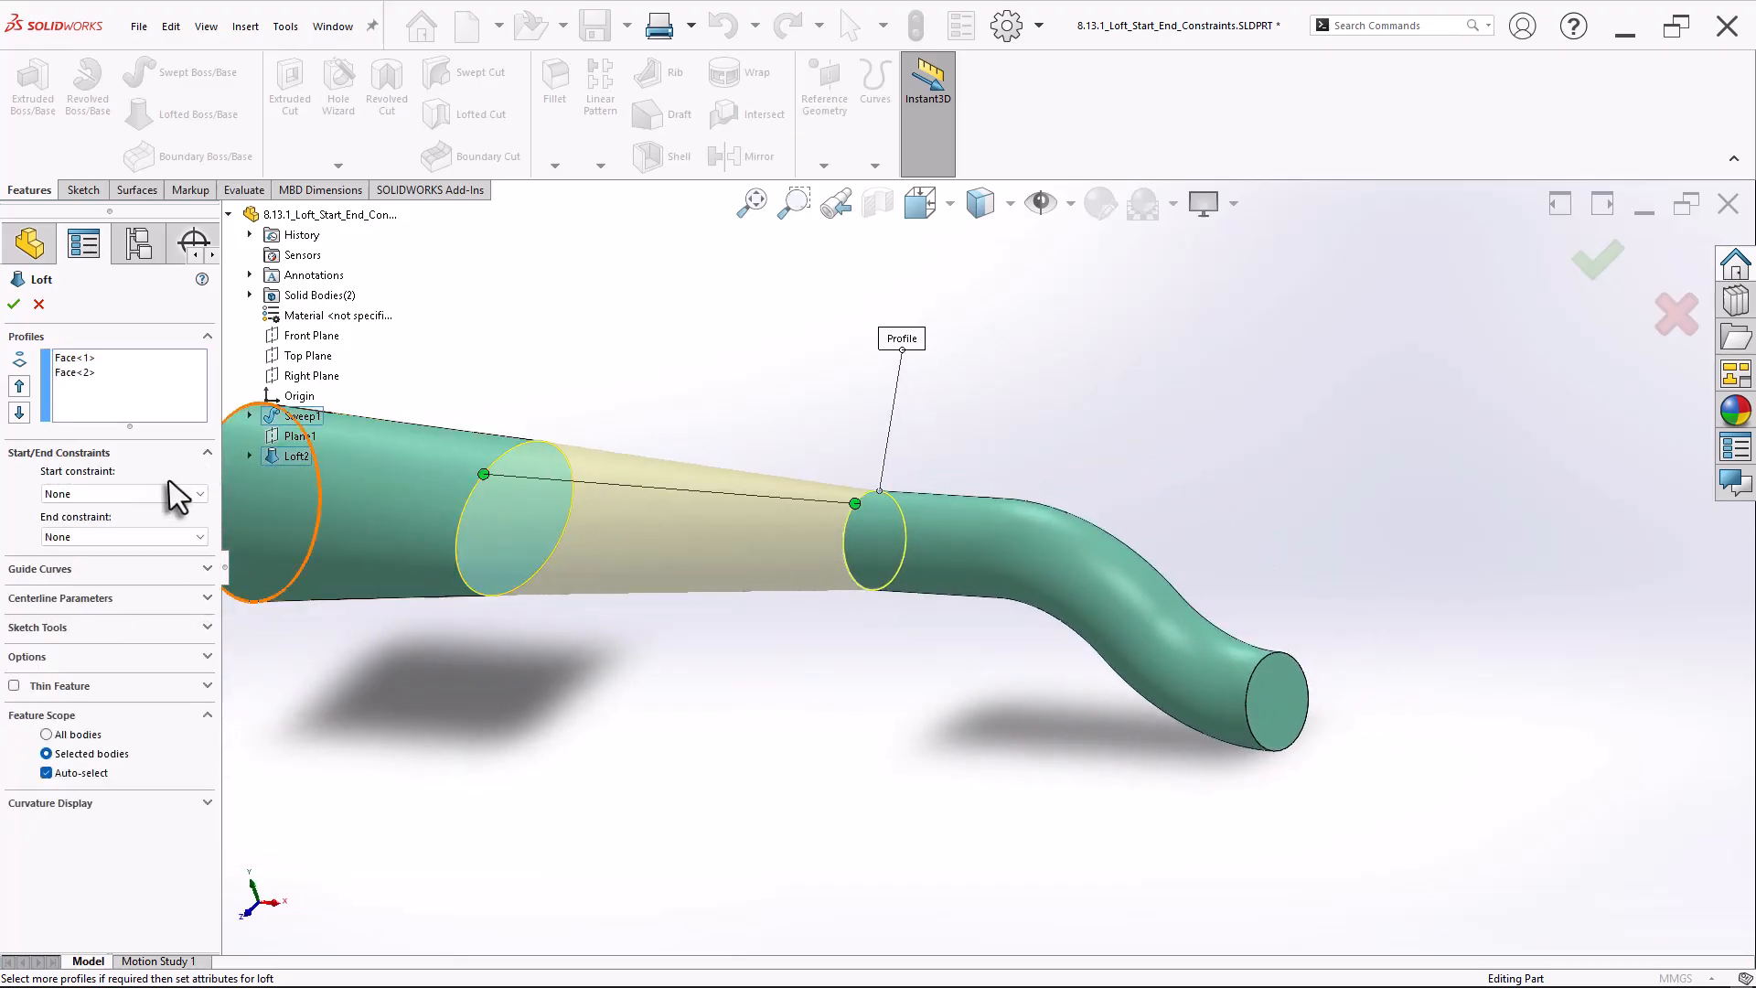
{"action": "left_click", "coordinate": [95, 499]}
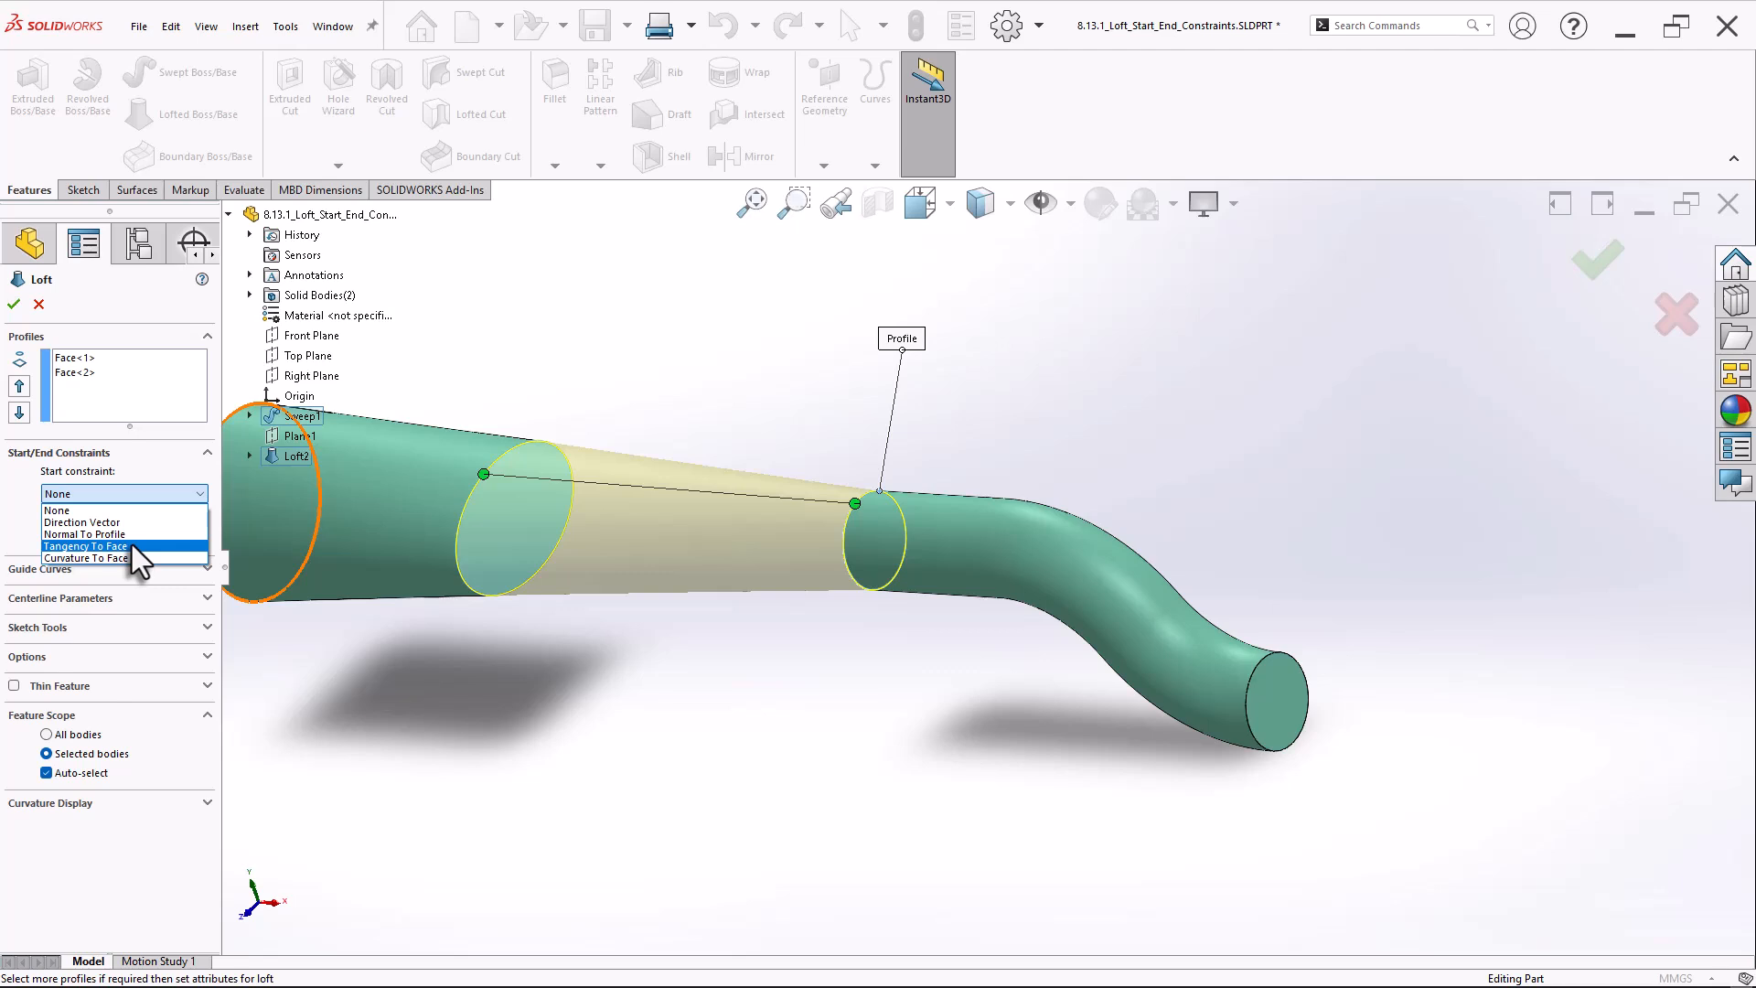
{"action": "left_click", "coordinate": [132, 545]}
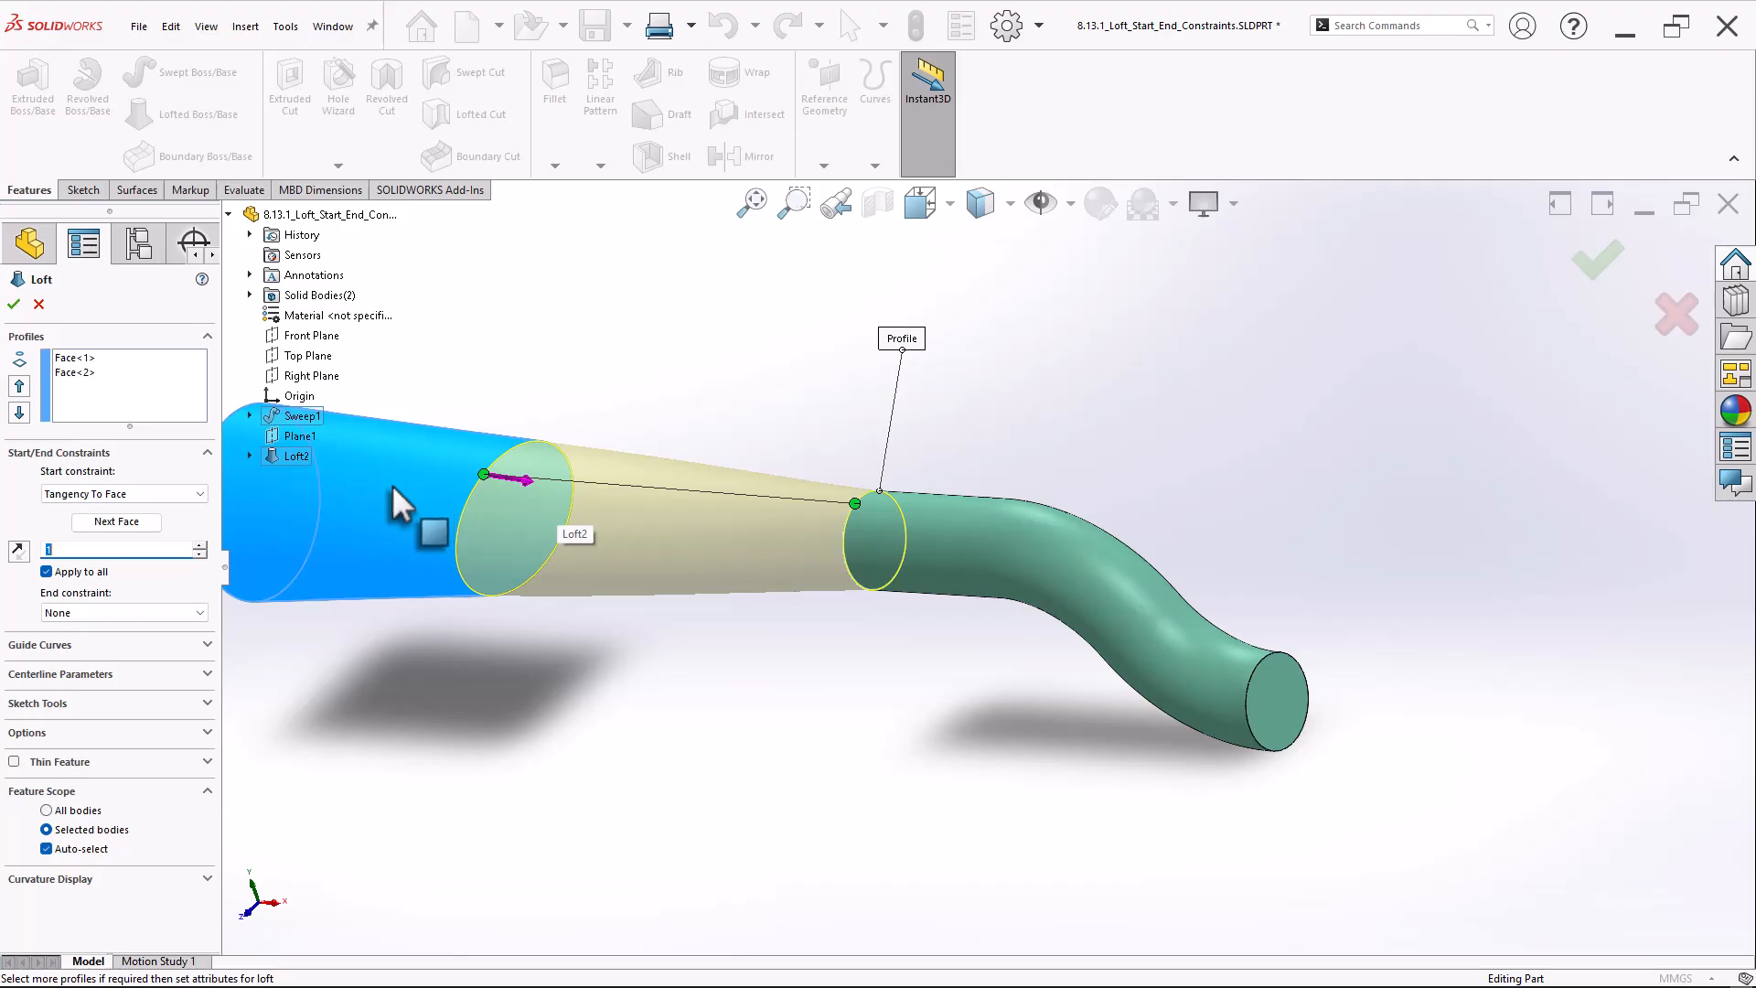
Set the end constraint at the Sweep1 face to Tangency To Face and accept the loft.
{"action": "left_click", "coordinate": [123, 614]}
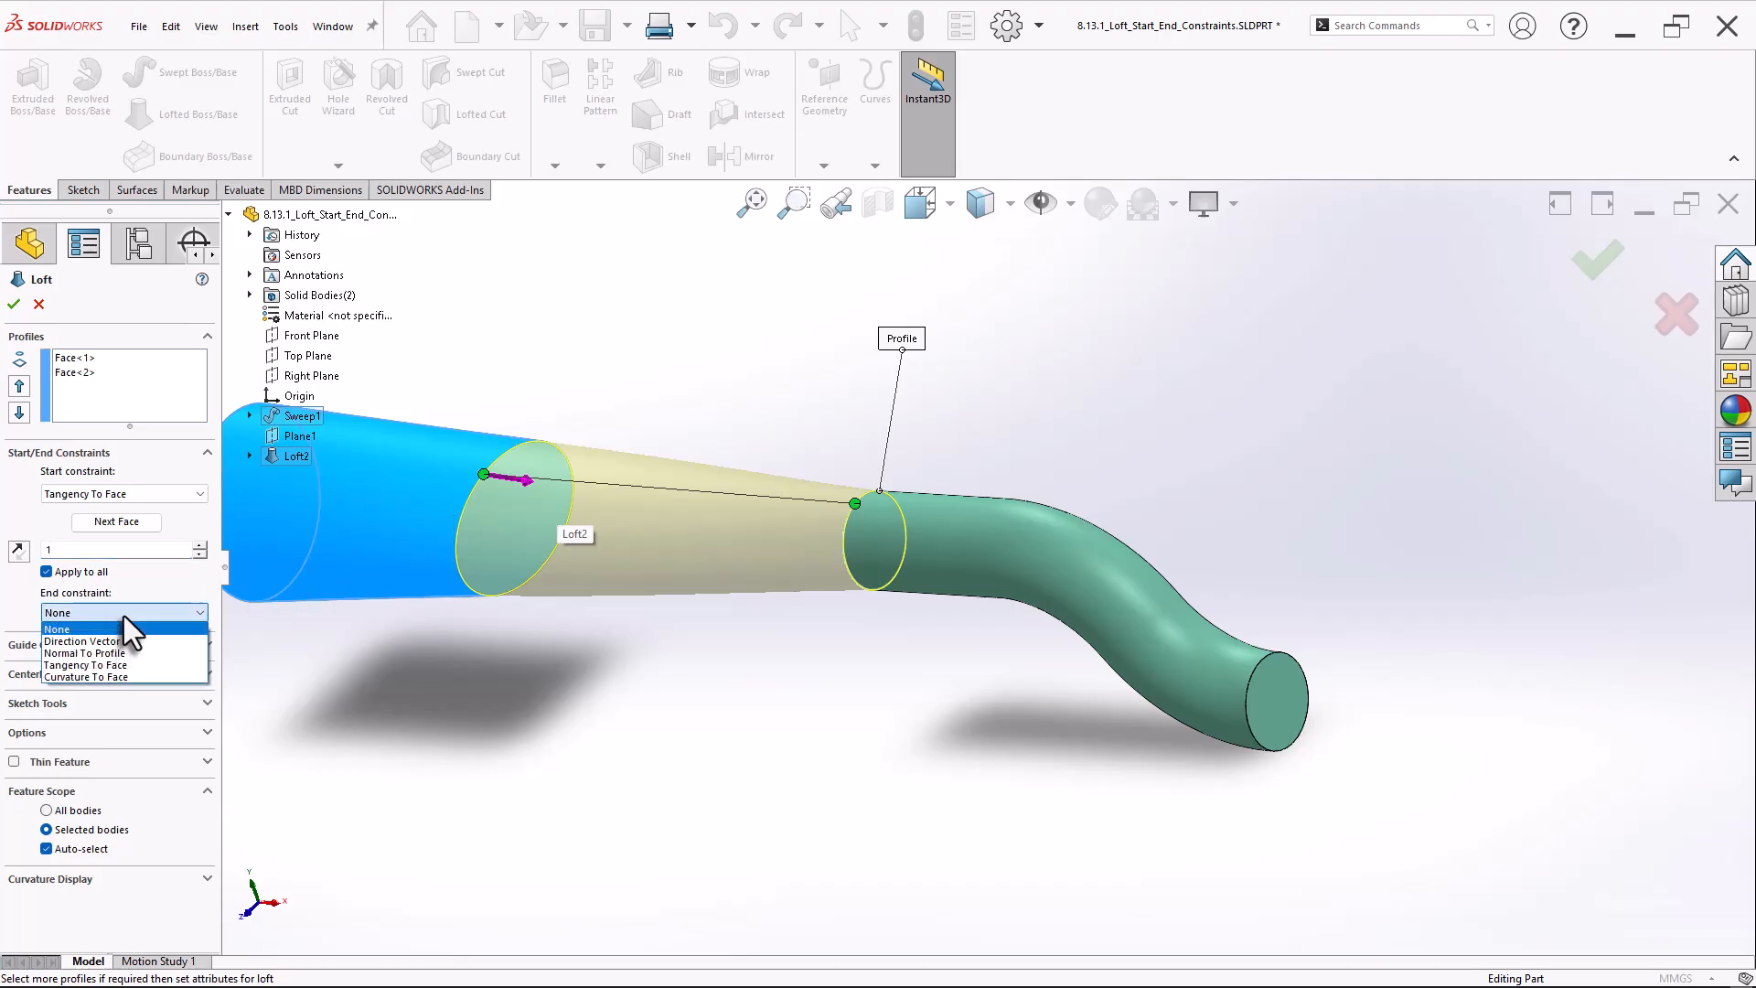
{"action": "left_click", "coordinate": [130, 665]}
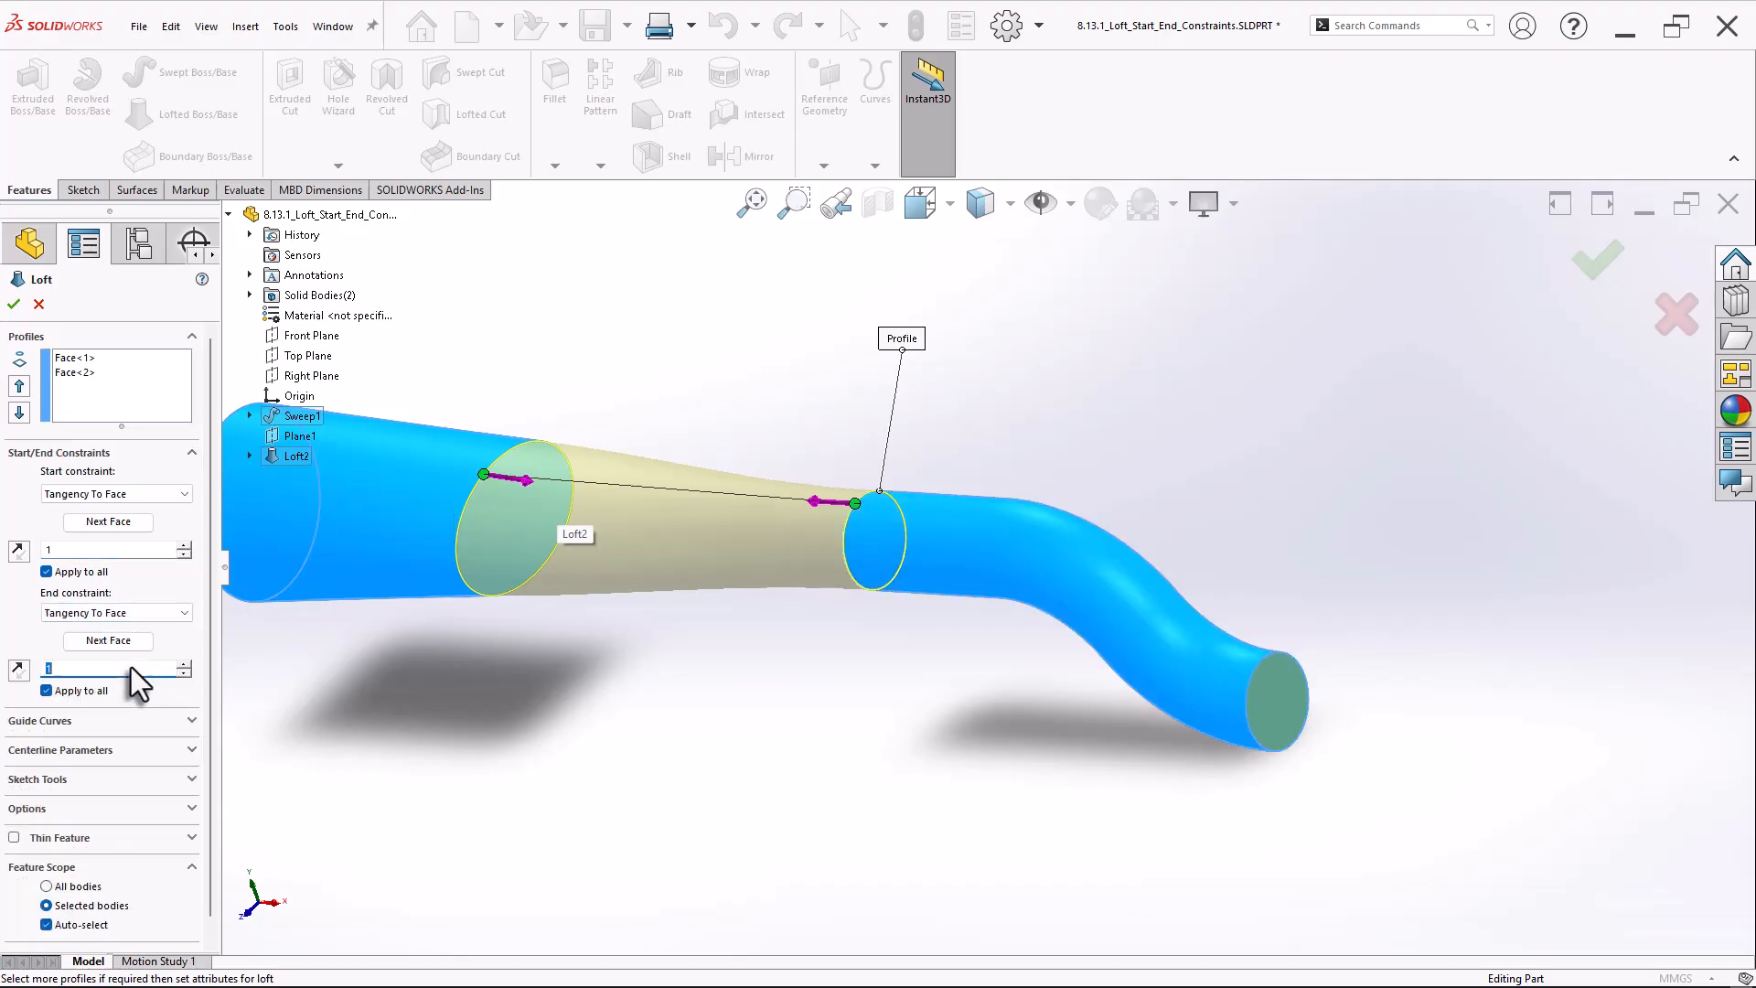
{"action": "mouse_move", "coordinate": [679, 686]}
{"action": "middle_mouse_down"}
{"action": "mouse_move", "coordinate": [705, 737]}
{"action": "mouse_move", "coordinate": [659, 681]}
{"action": "middle_mouse_up"}
{"action": "left_click", "coordinate": [14, 304]}
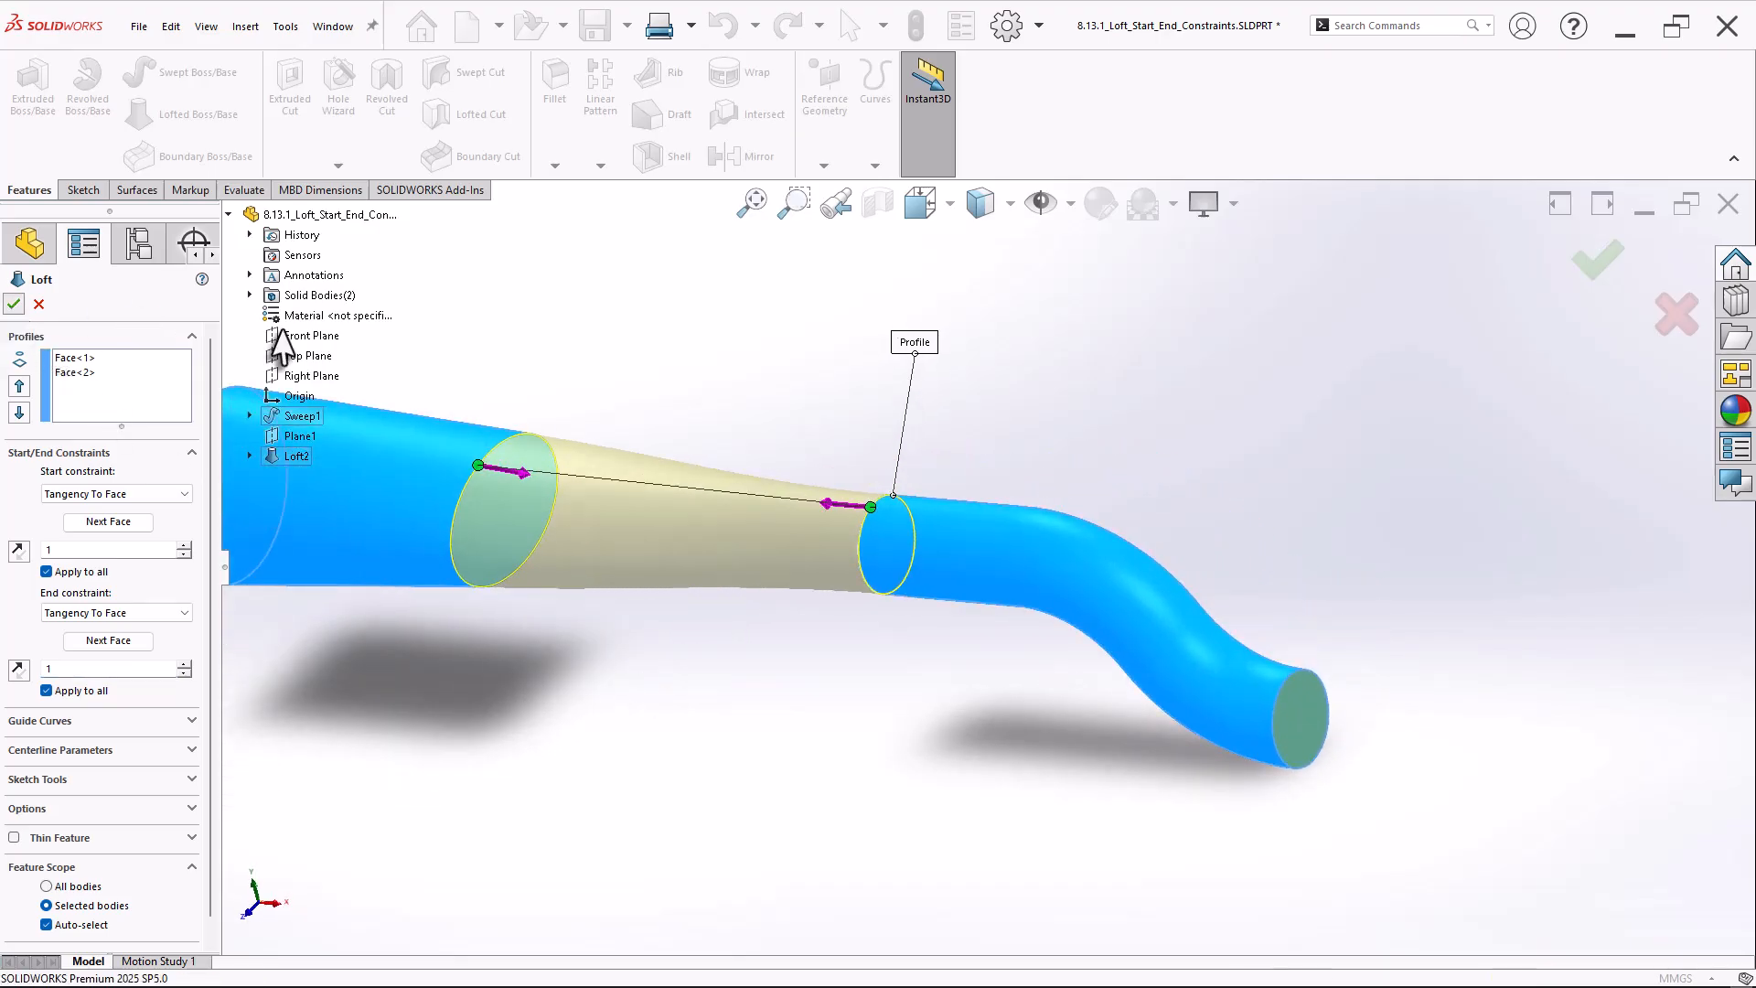
Examine the curvature colour display across the joints between Loft2, Loft3 and Sweep1, and turn the display off.
{"action": "left_click", "coordinate": [245, 190]}
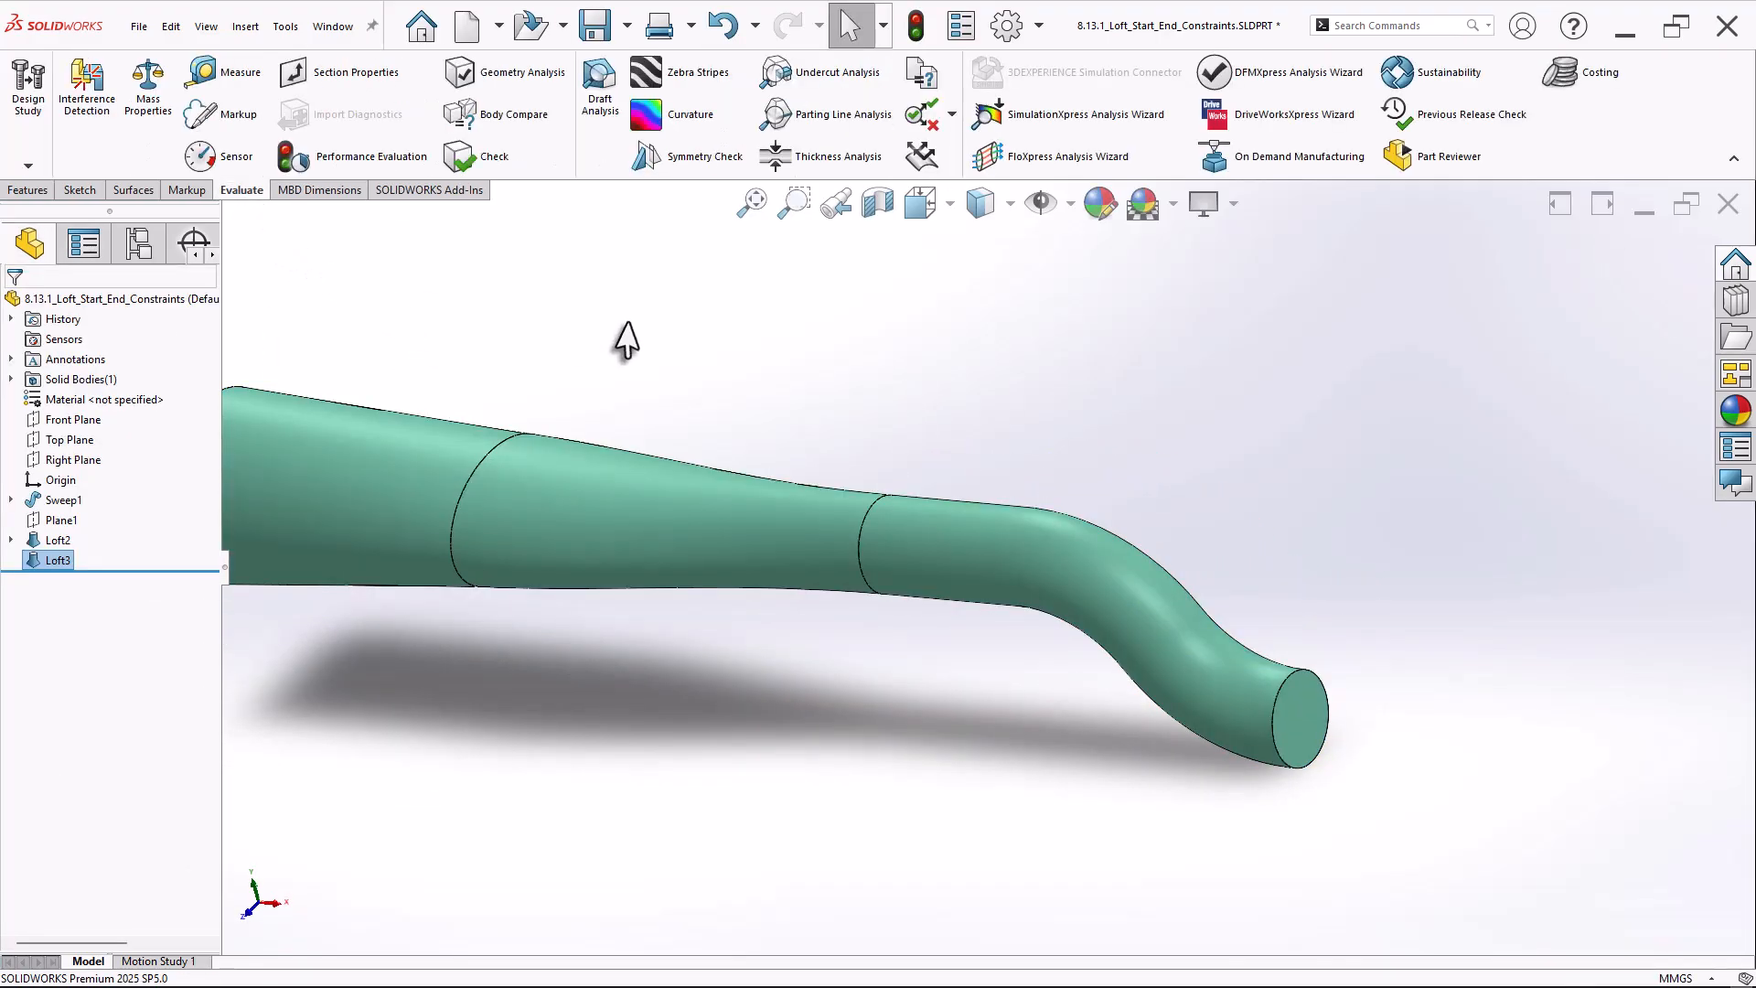
{"action": "left_click", "coordinate": [683, 117]}
{"action": "middle_click_drag", "start_coordinate": [726, 359], "coordinate": [726, 574]}
{"action": "scroll", "coordinate": [726, 574], "scroll_direction": "down", "scroll_amount": 4}
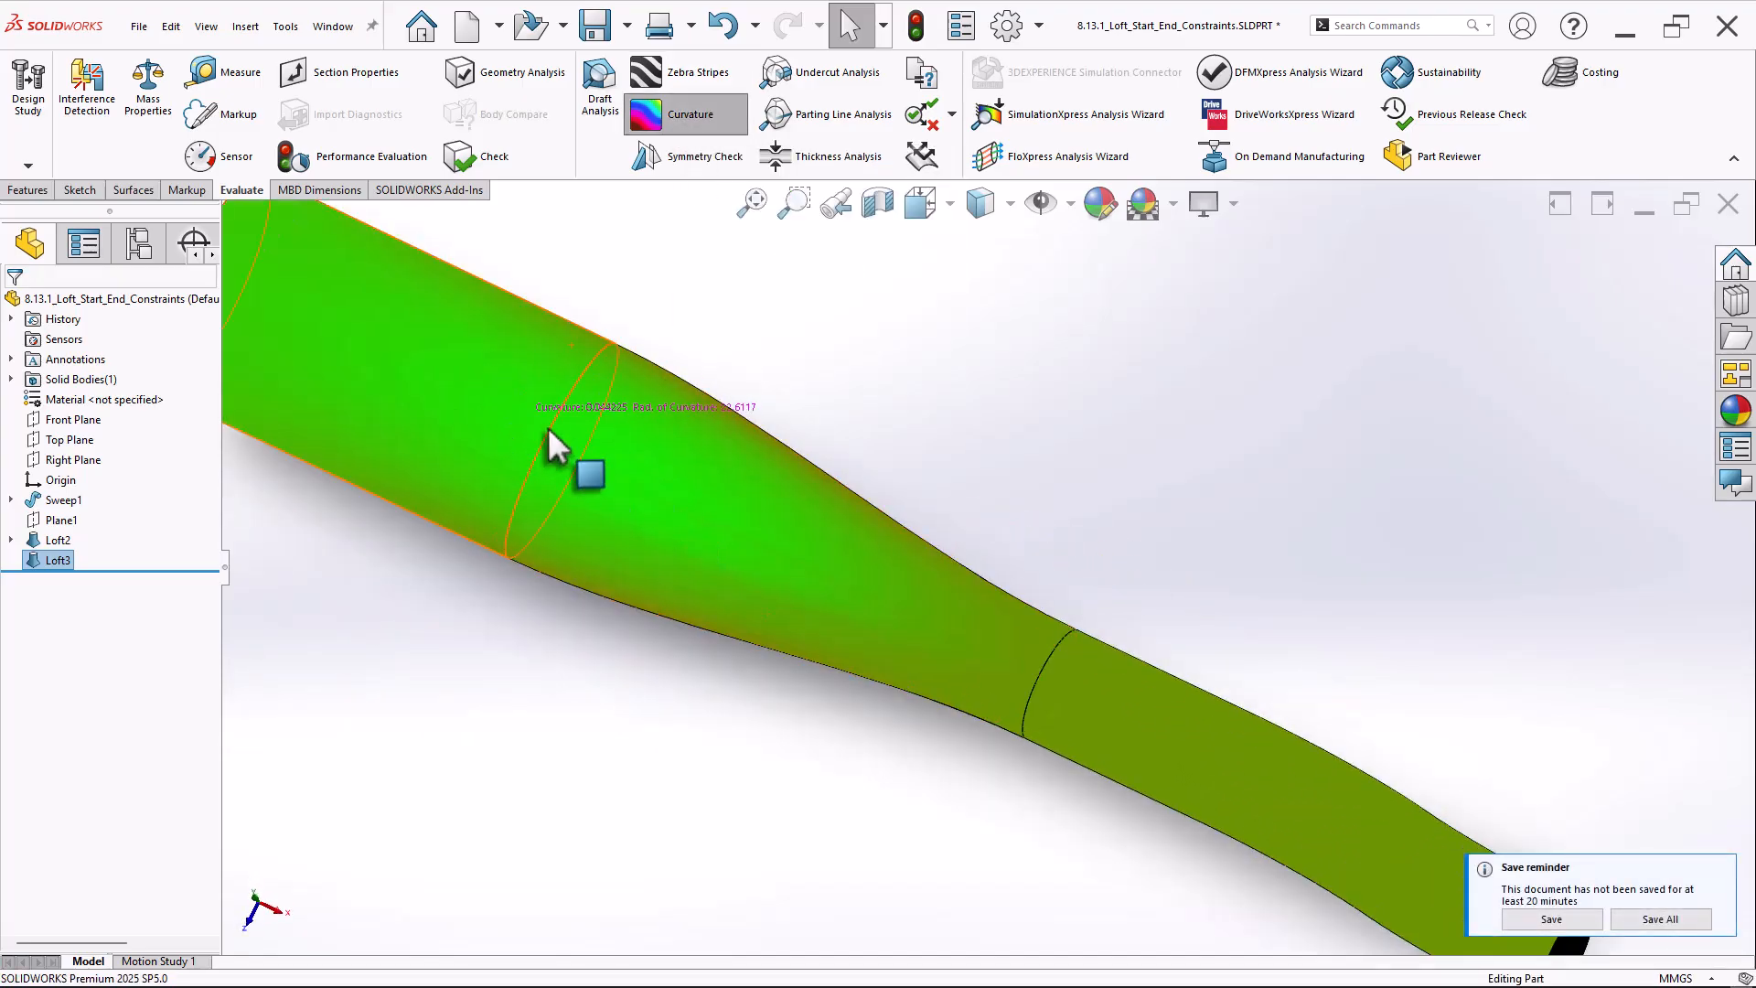
{"action": "middle_click_drag", "start_coordinate": [622, 485], "coordinate": [538, 437]}
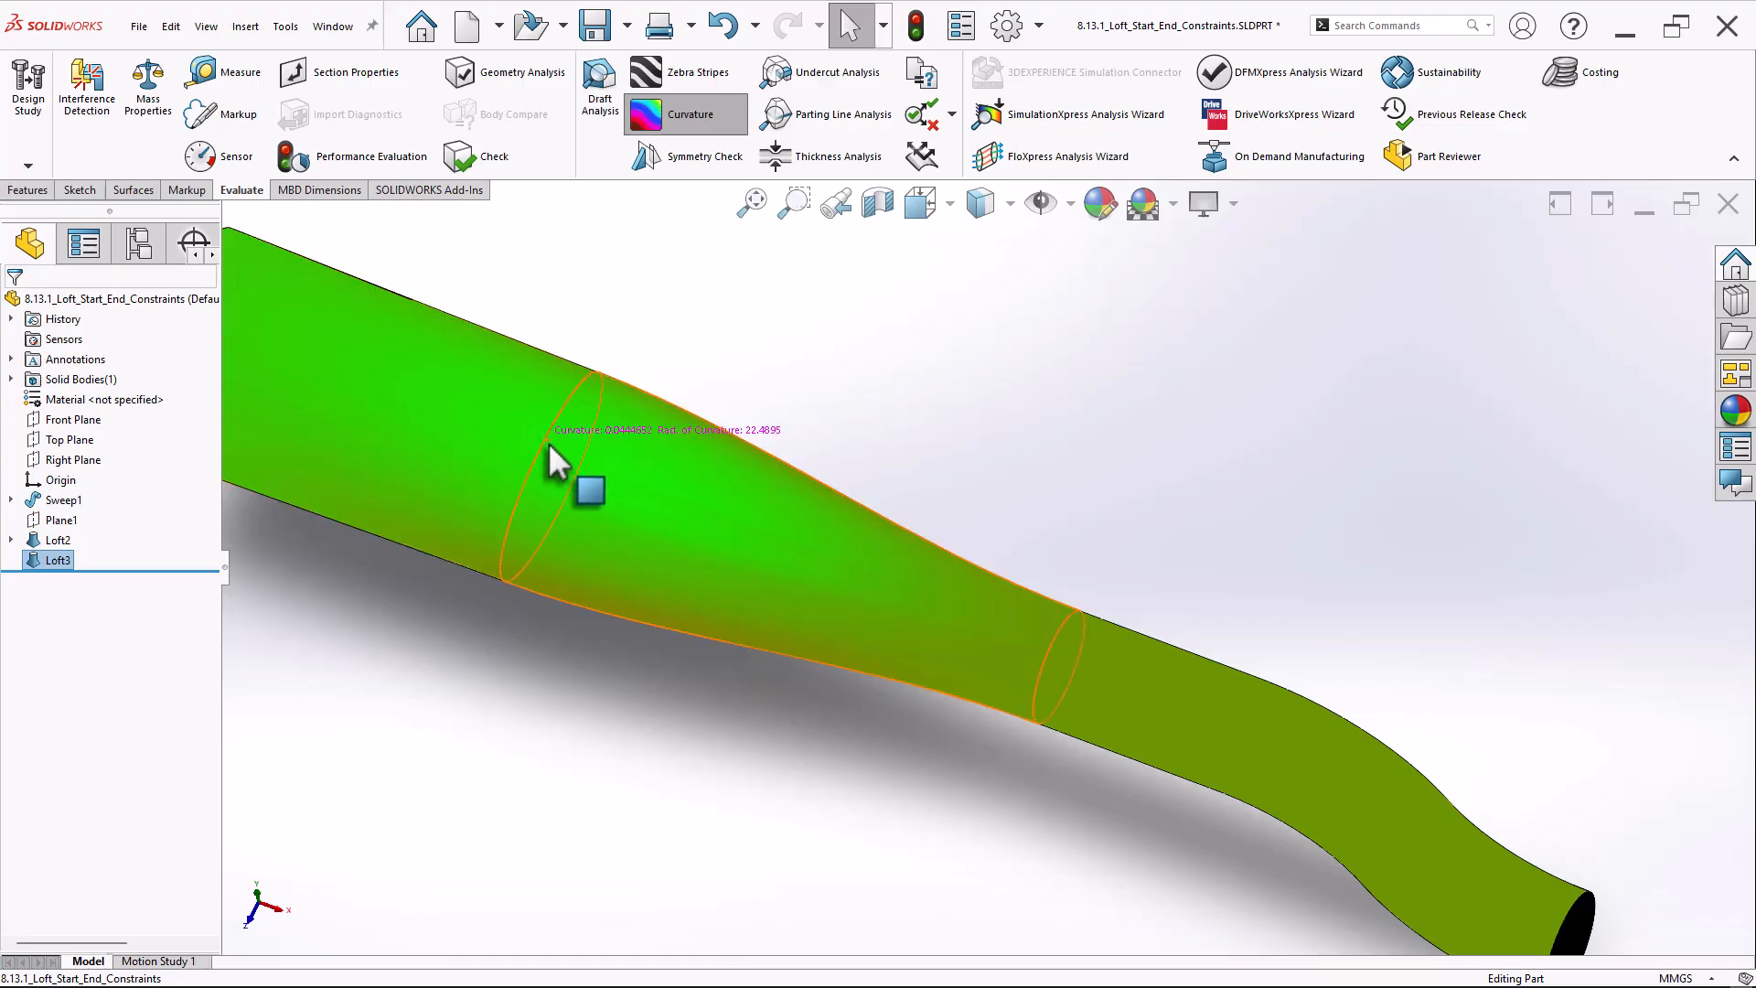
{"action": "scroll", "coordinate": [551, 439], "scroll_direction": "down", "scroll_amount": 2}
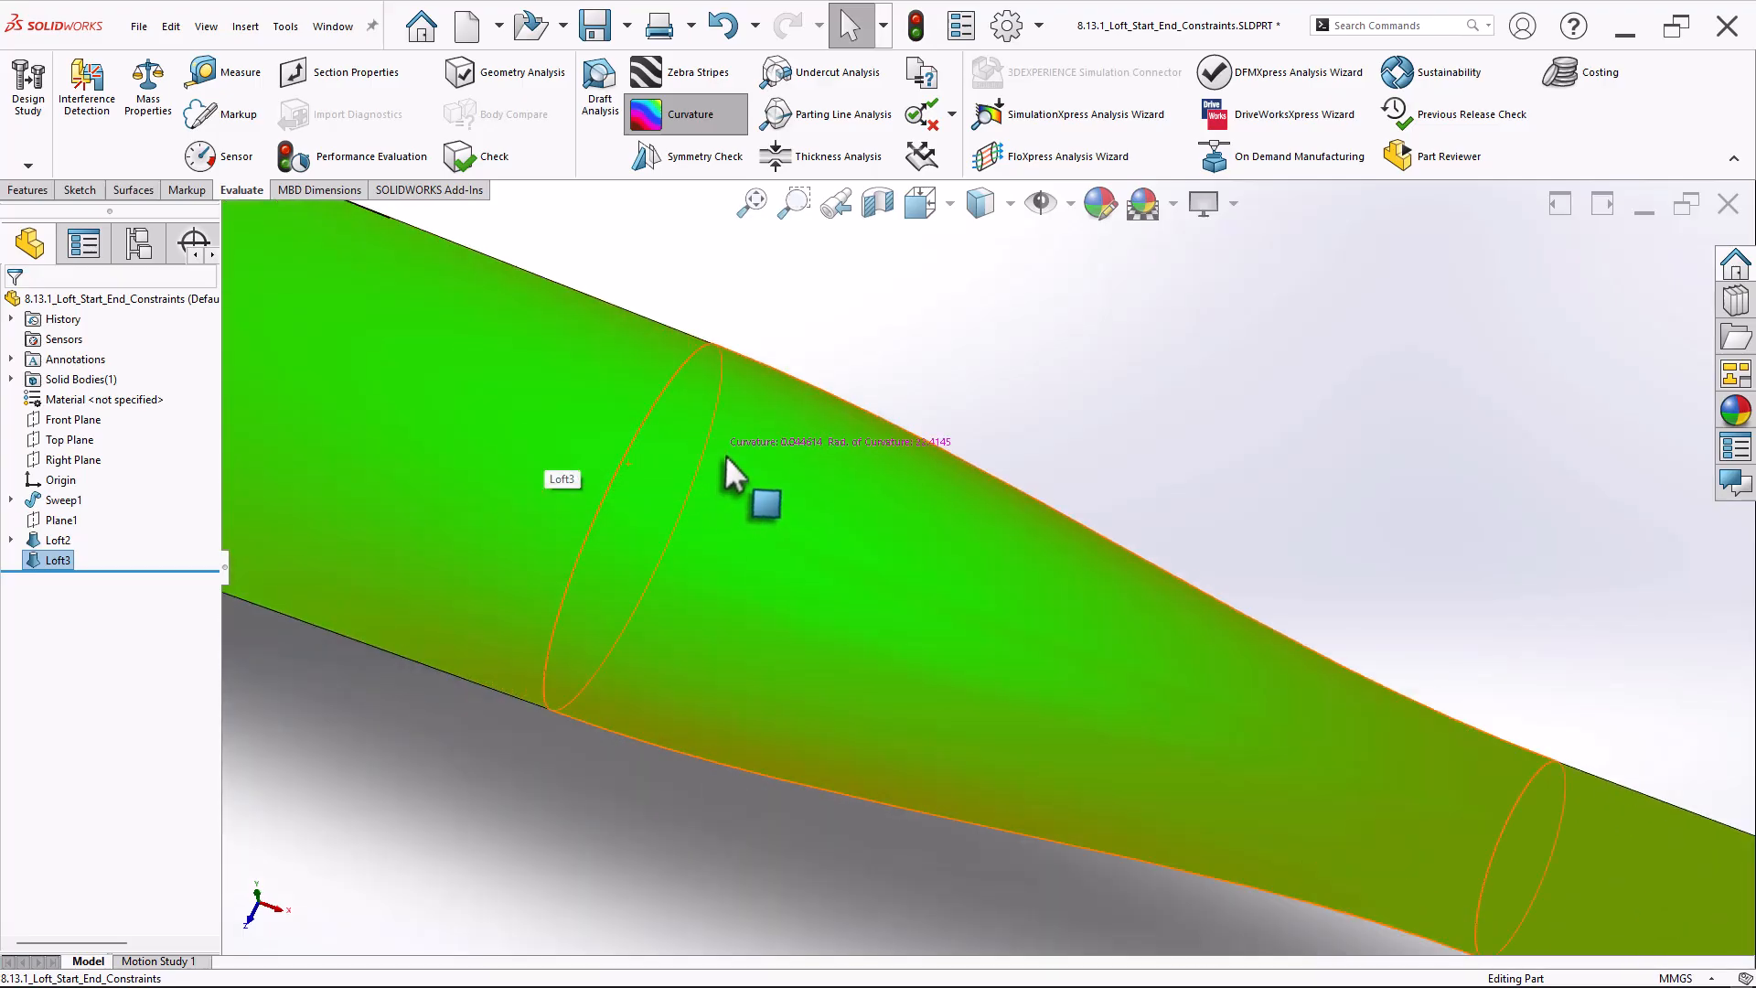
{"action": "middle_click_drag", "start_coordinate": [730, 479], "coordinate": [753, 446]}
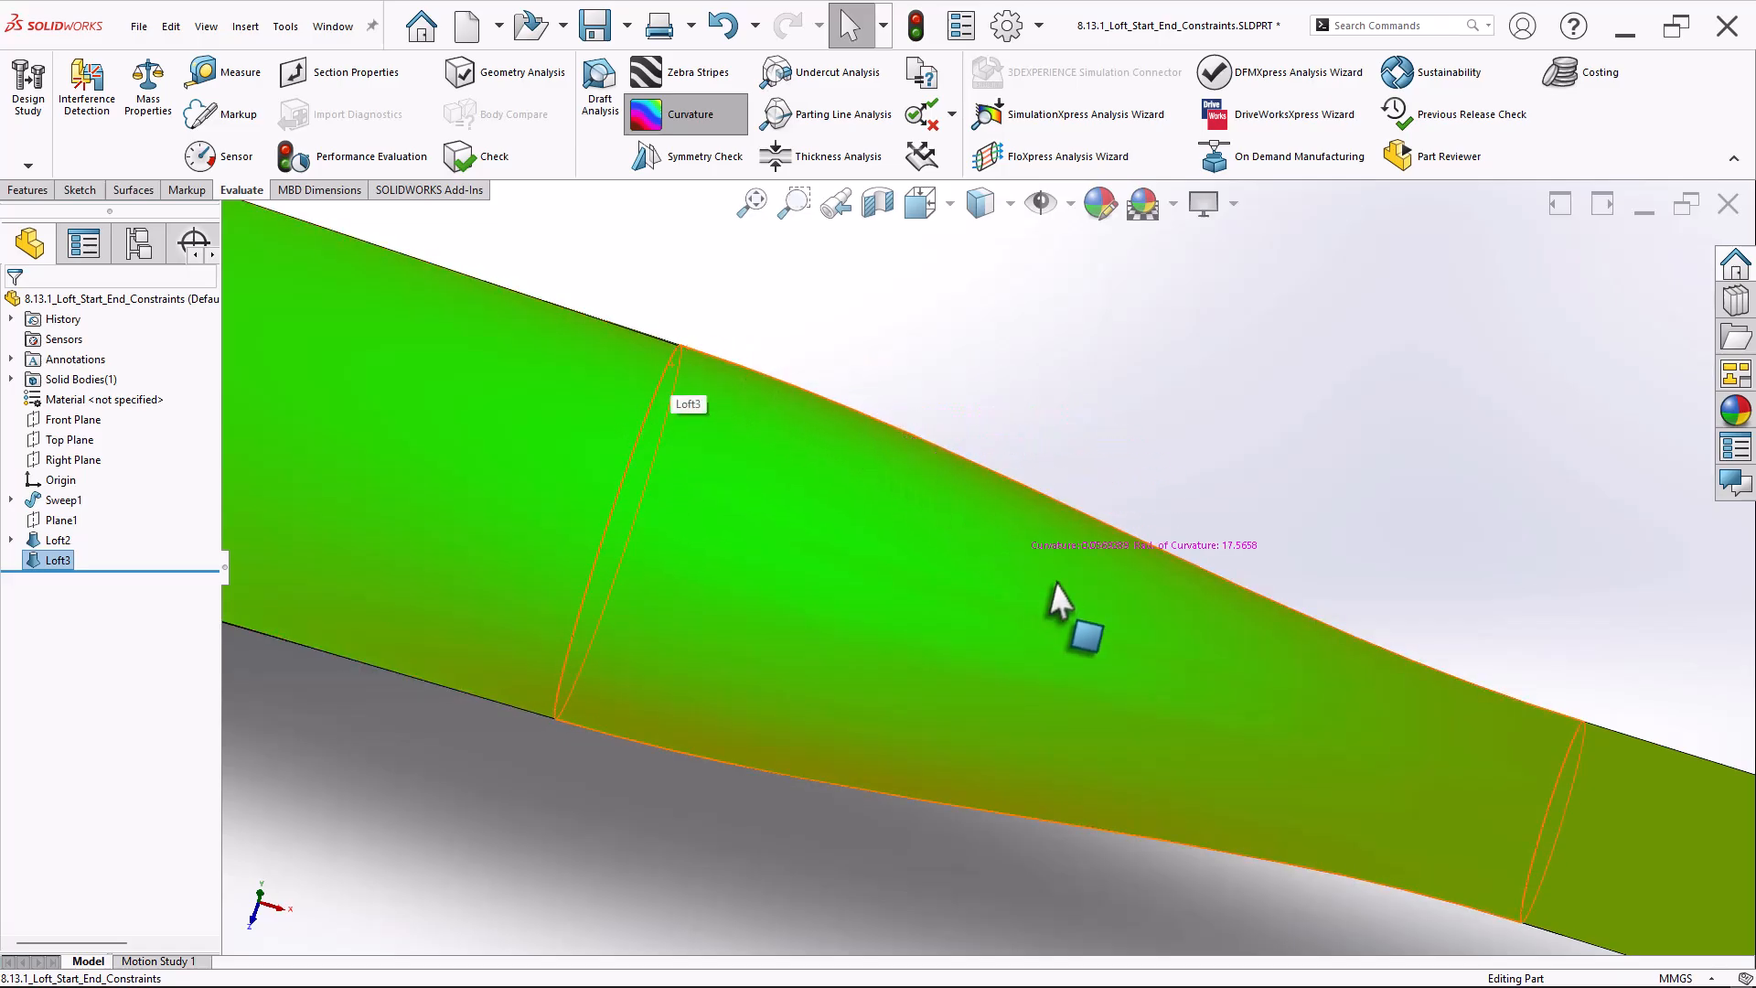
{"action": "scroll", "coordinate": [1052, 599], "scroll_direction": "up", "scroll_amount": 3}
{"action": "scroll", "coordinate": [1353, 693], "scroll_direction": "down", "scroll_amount": 2}
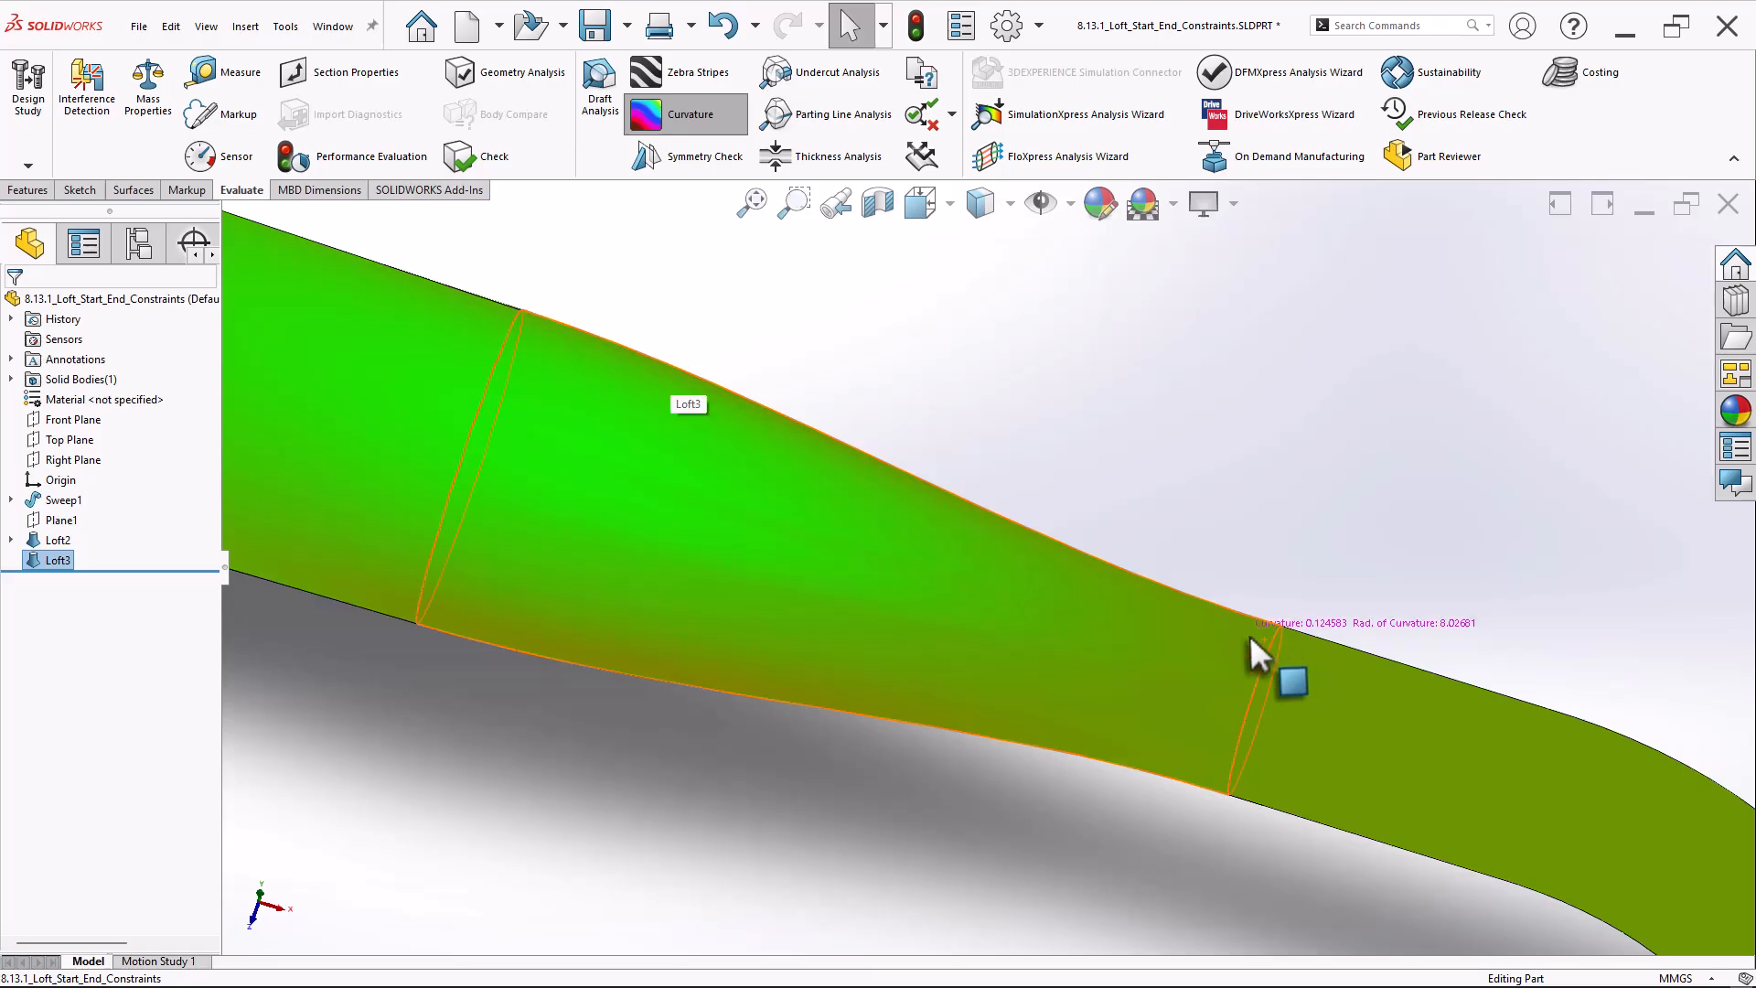
{"action": "left_click", "coordinate": [710, 115]}
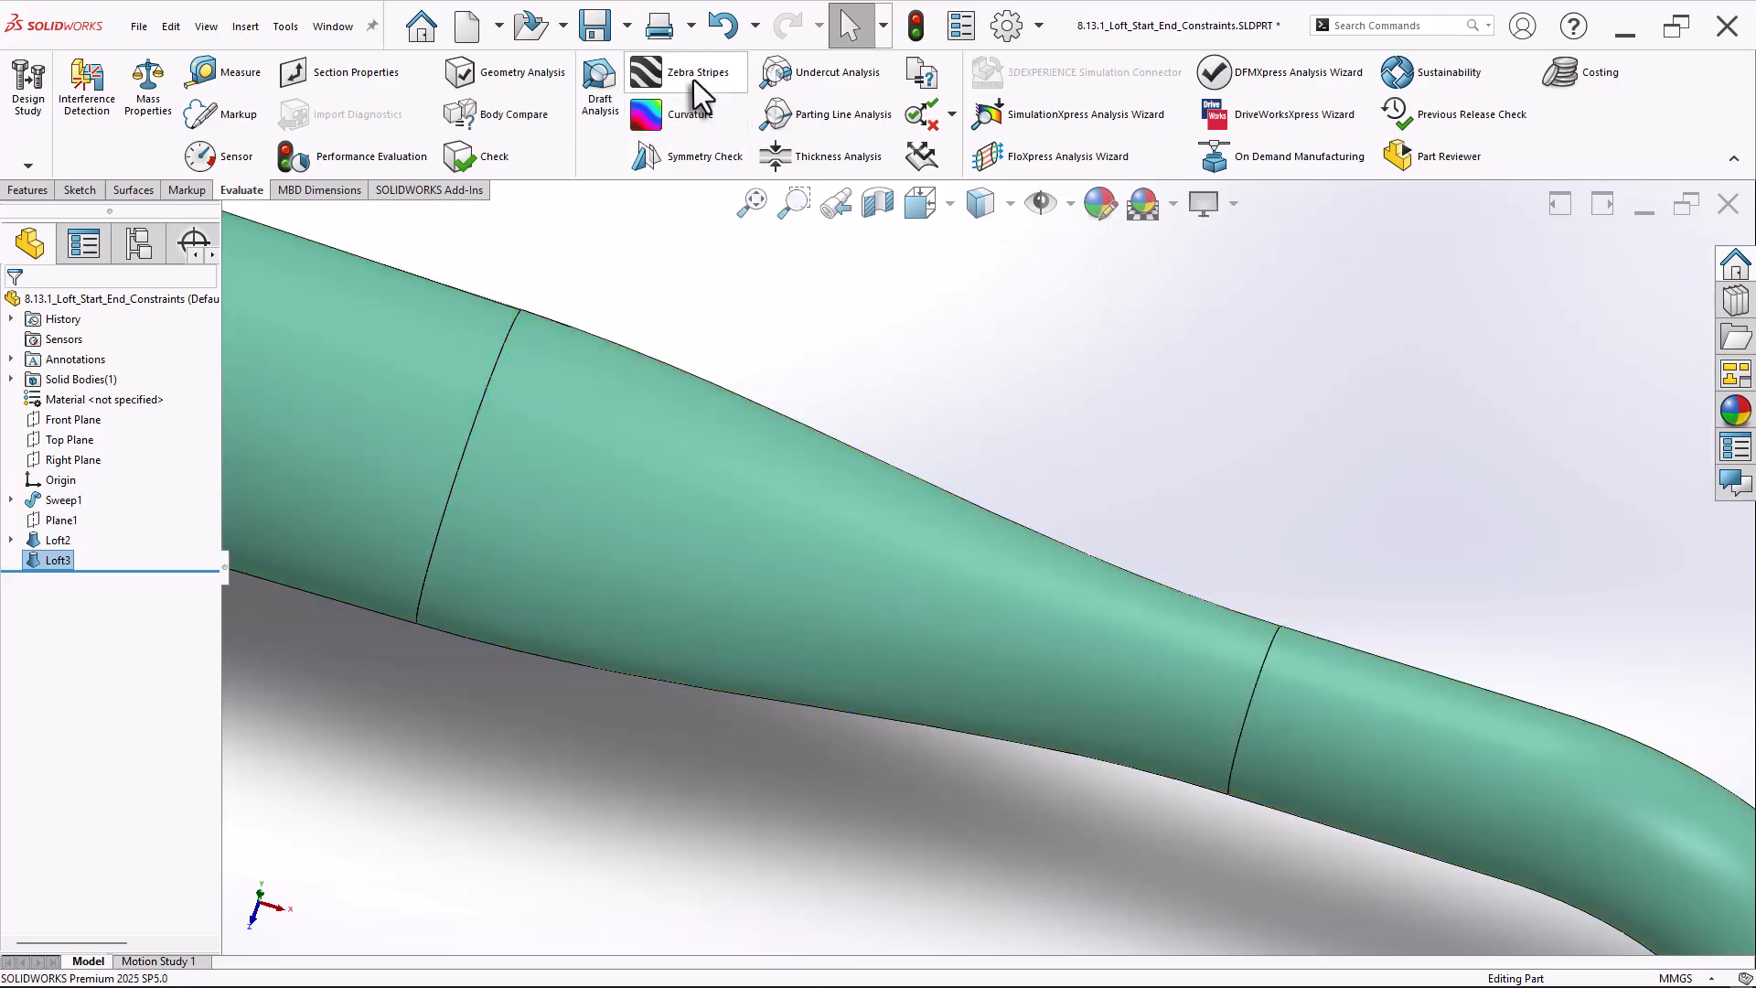
Apply horizontal zebra stripes to the body and inspect the stripe flow across both ends of Loft3.
{"action": "left_click", "coordinate": [693, 75]}
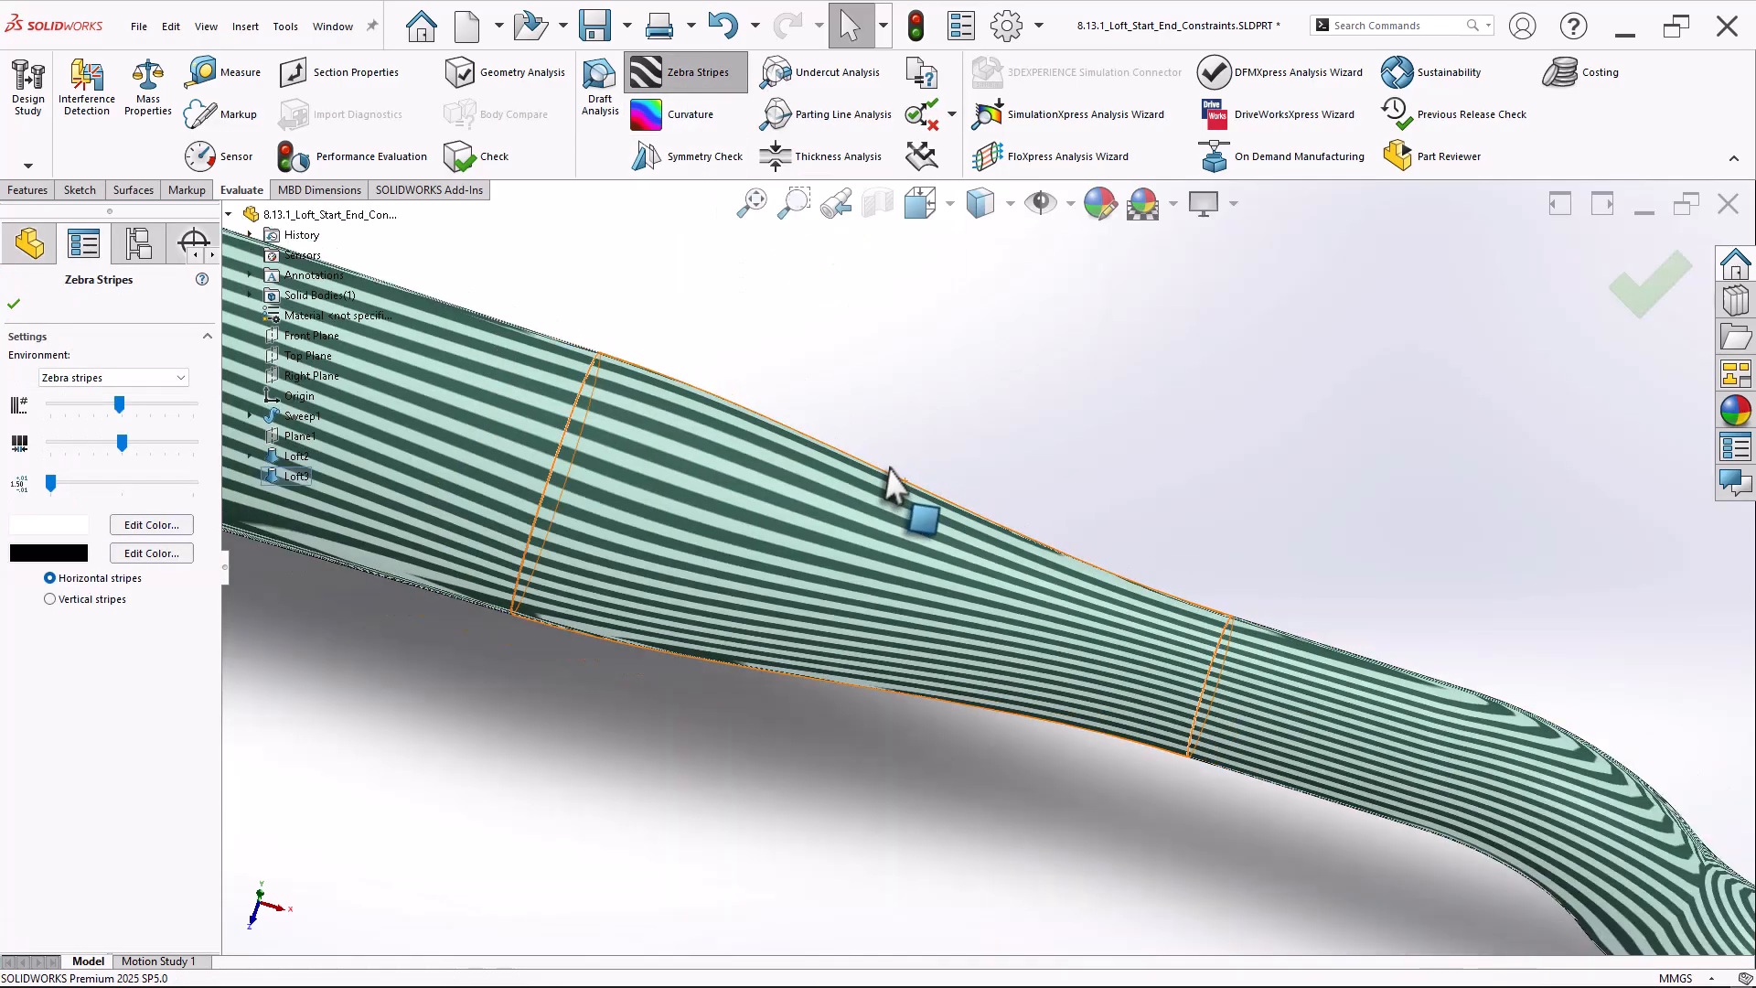
{"action": "scroll", "coordinate": [914, 572], "scroll_direction": "up", "scroll_amount": 3}
{"action": "middle_click_drag", "start_coordinate": [914, 572], "coordinate": [891, 612]}
{"action": "scroll", "coordinate": [1005, 576], "scroll_direction": "down", "scroll_amount": 5}
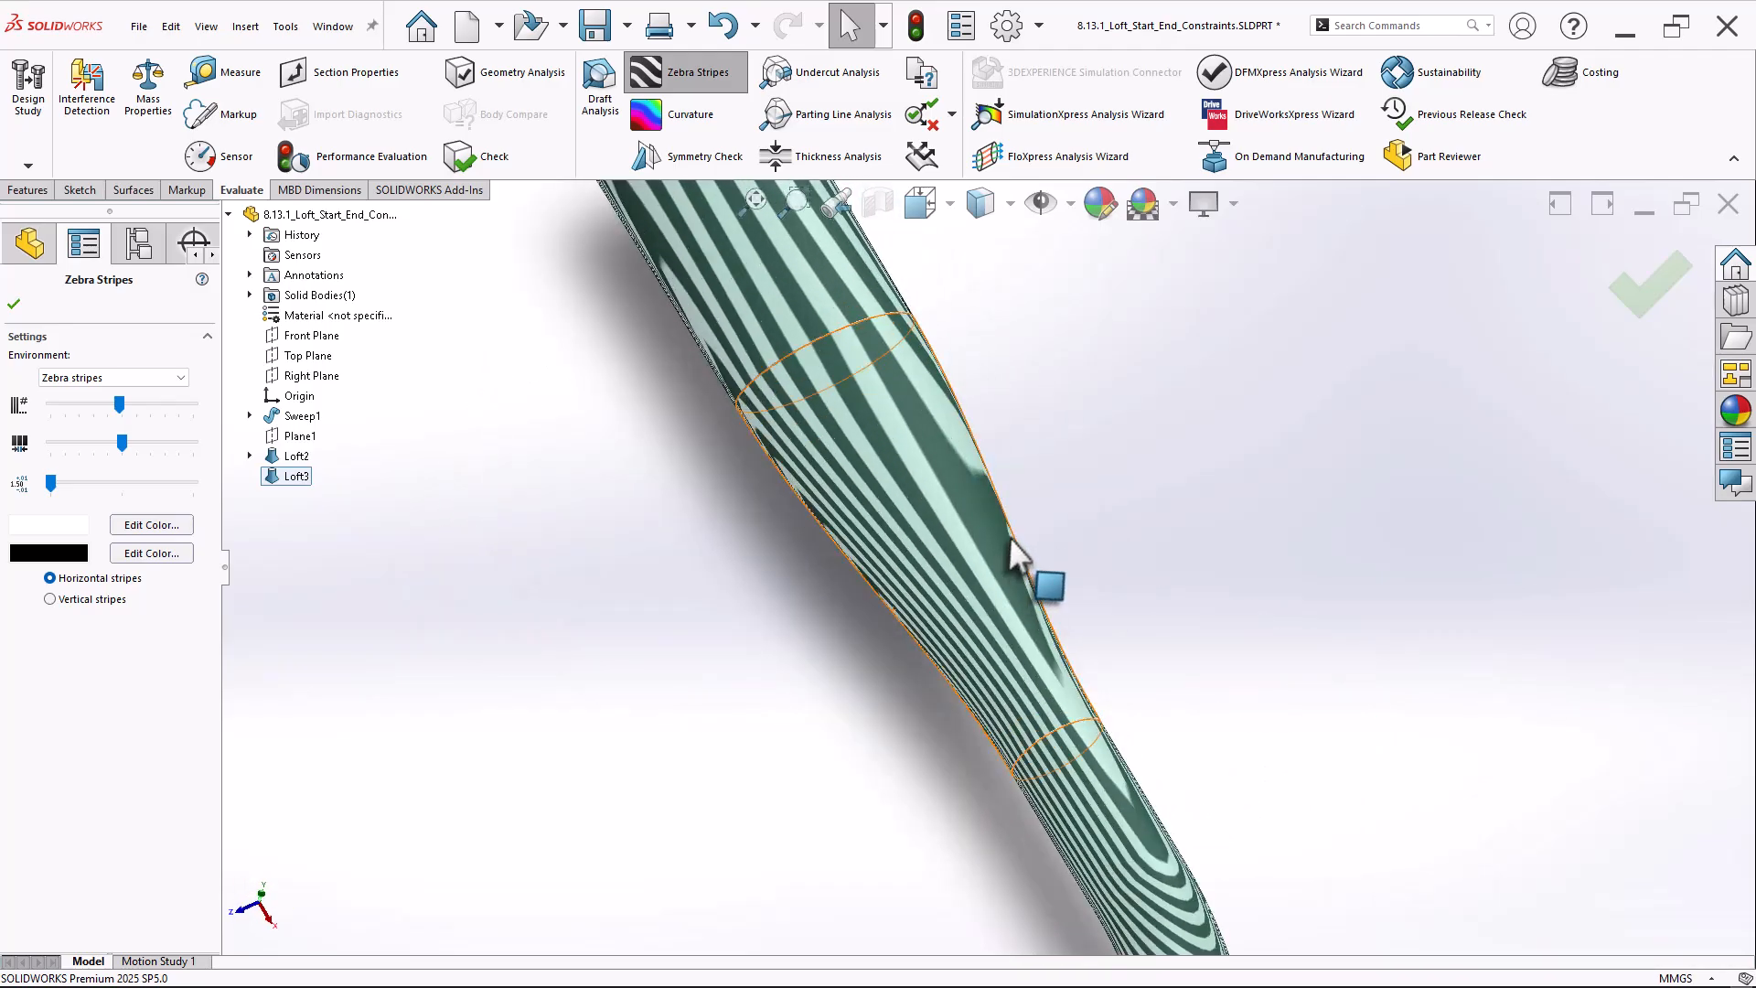
{"action": "key", "text": "Return"}
{"action": "middle_click_drag", "start_coordinate": [1046, 480], "coordinate": [1031, 501]}
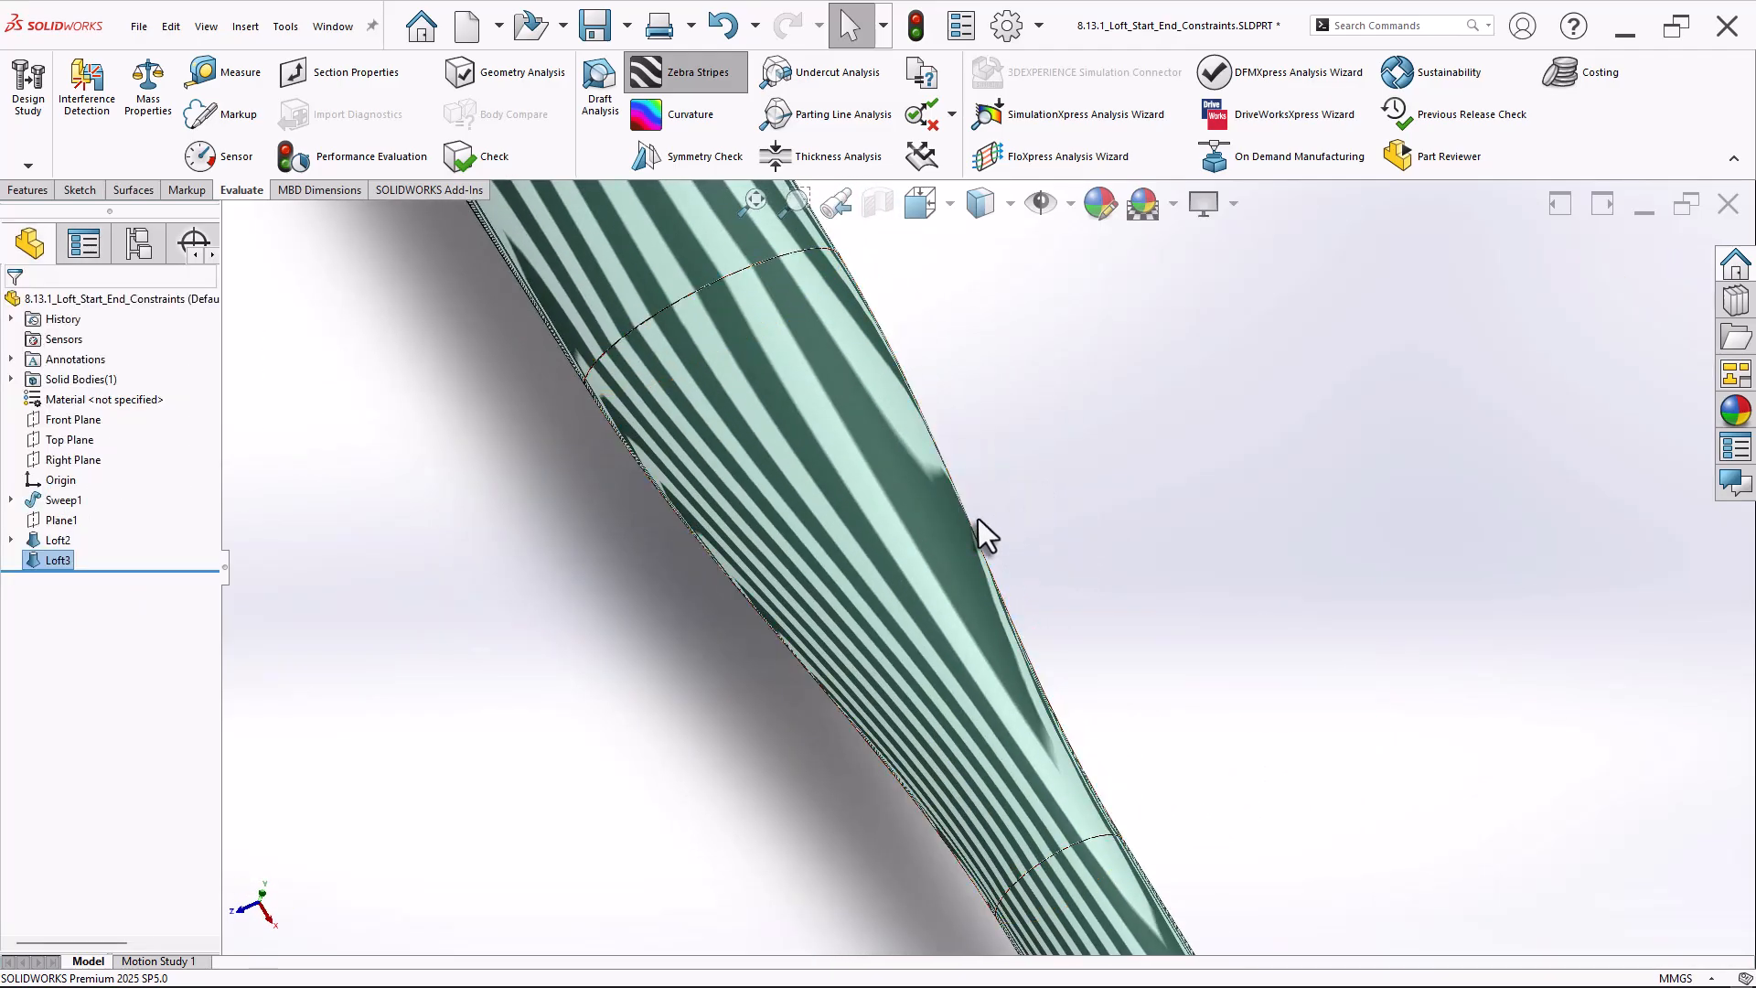
Edit Loft3 and set its start constraint to Curvature To Face, comparing the preview against Tangency To Face.
{"action": "right_click", "coordinate": [67, 562]}
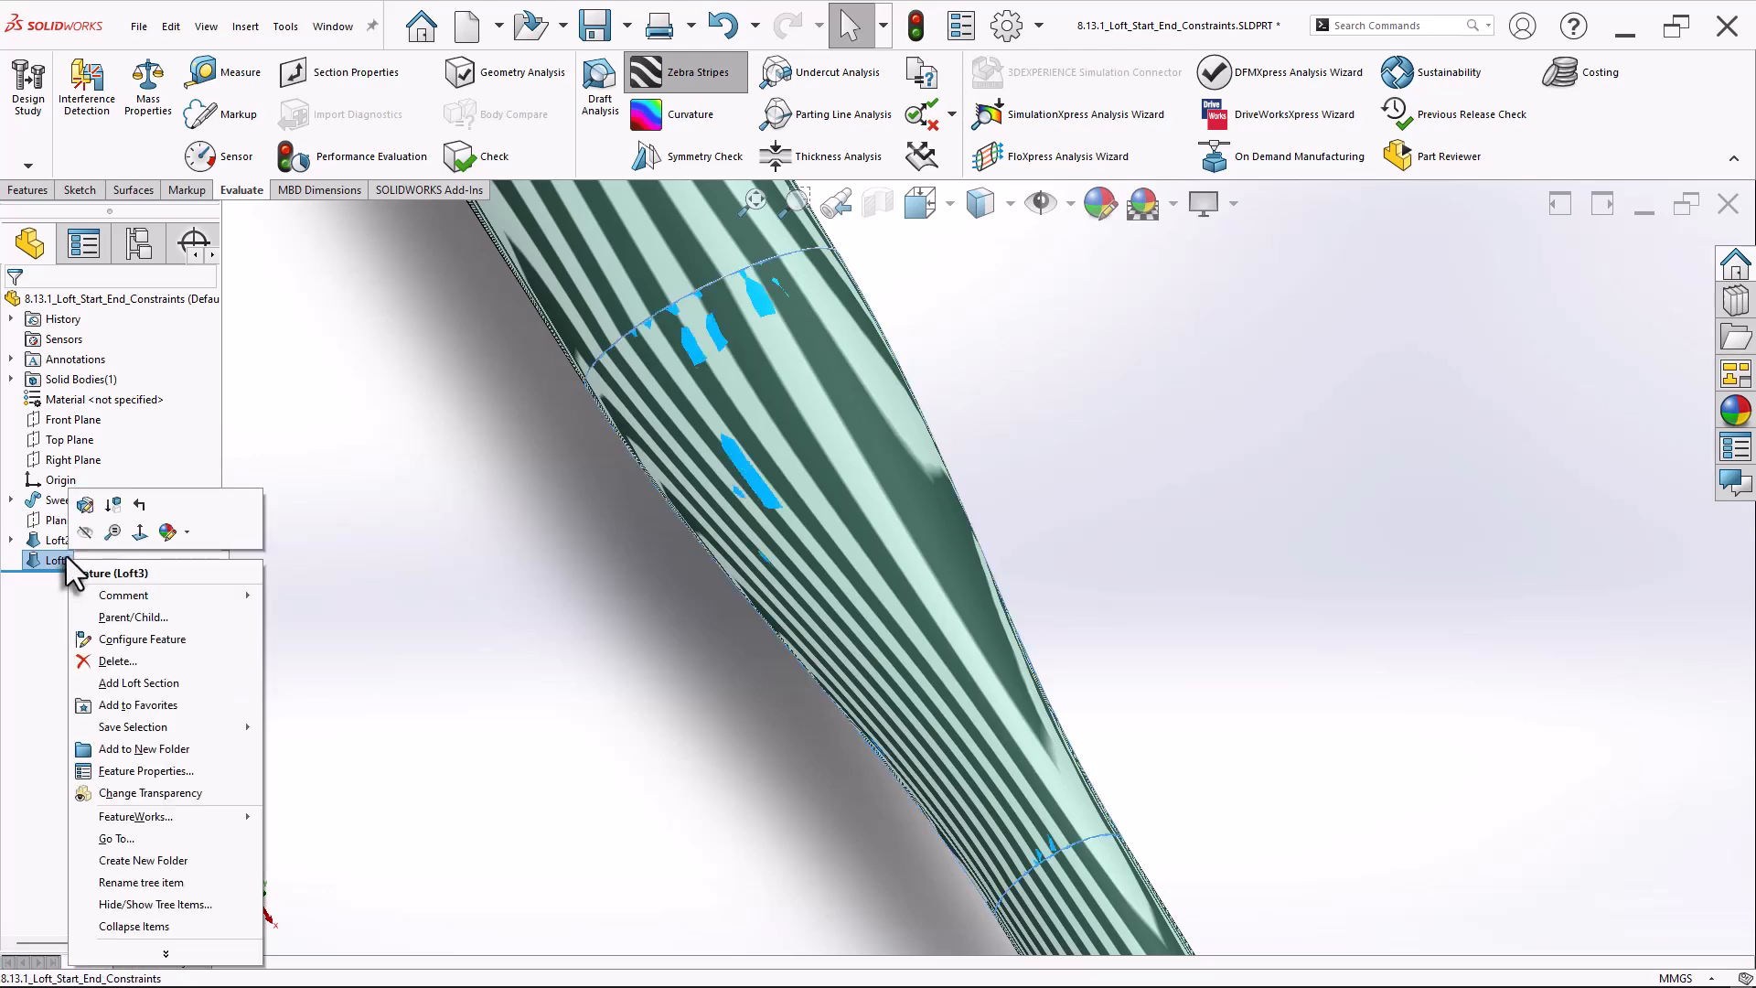
{"action": "left_click", "coordinate": [82, 505]}
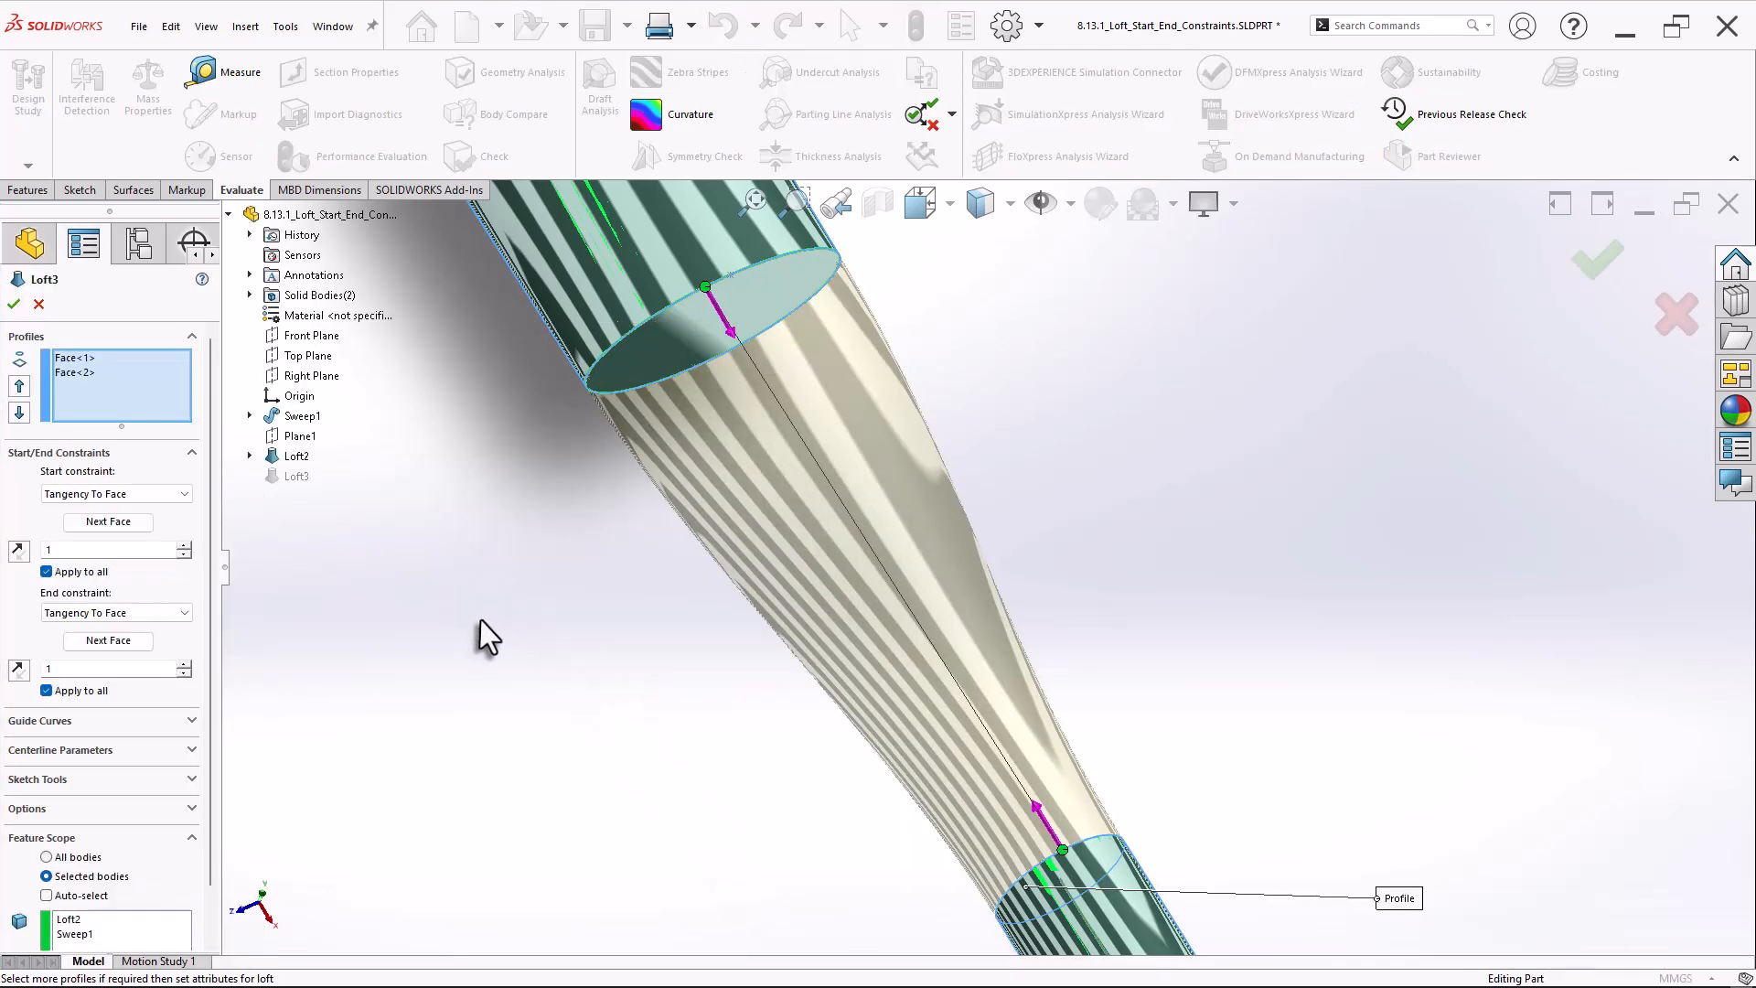
{"action": "left_click", "coordinate": [124, 497]}
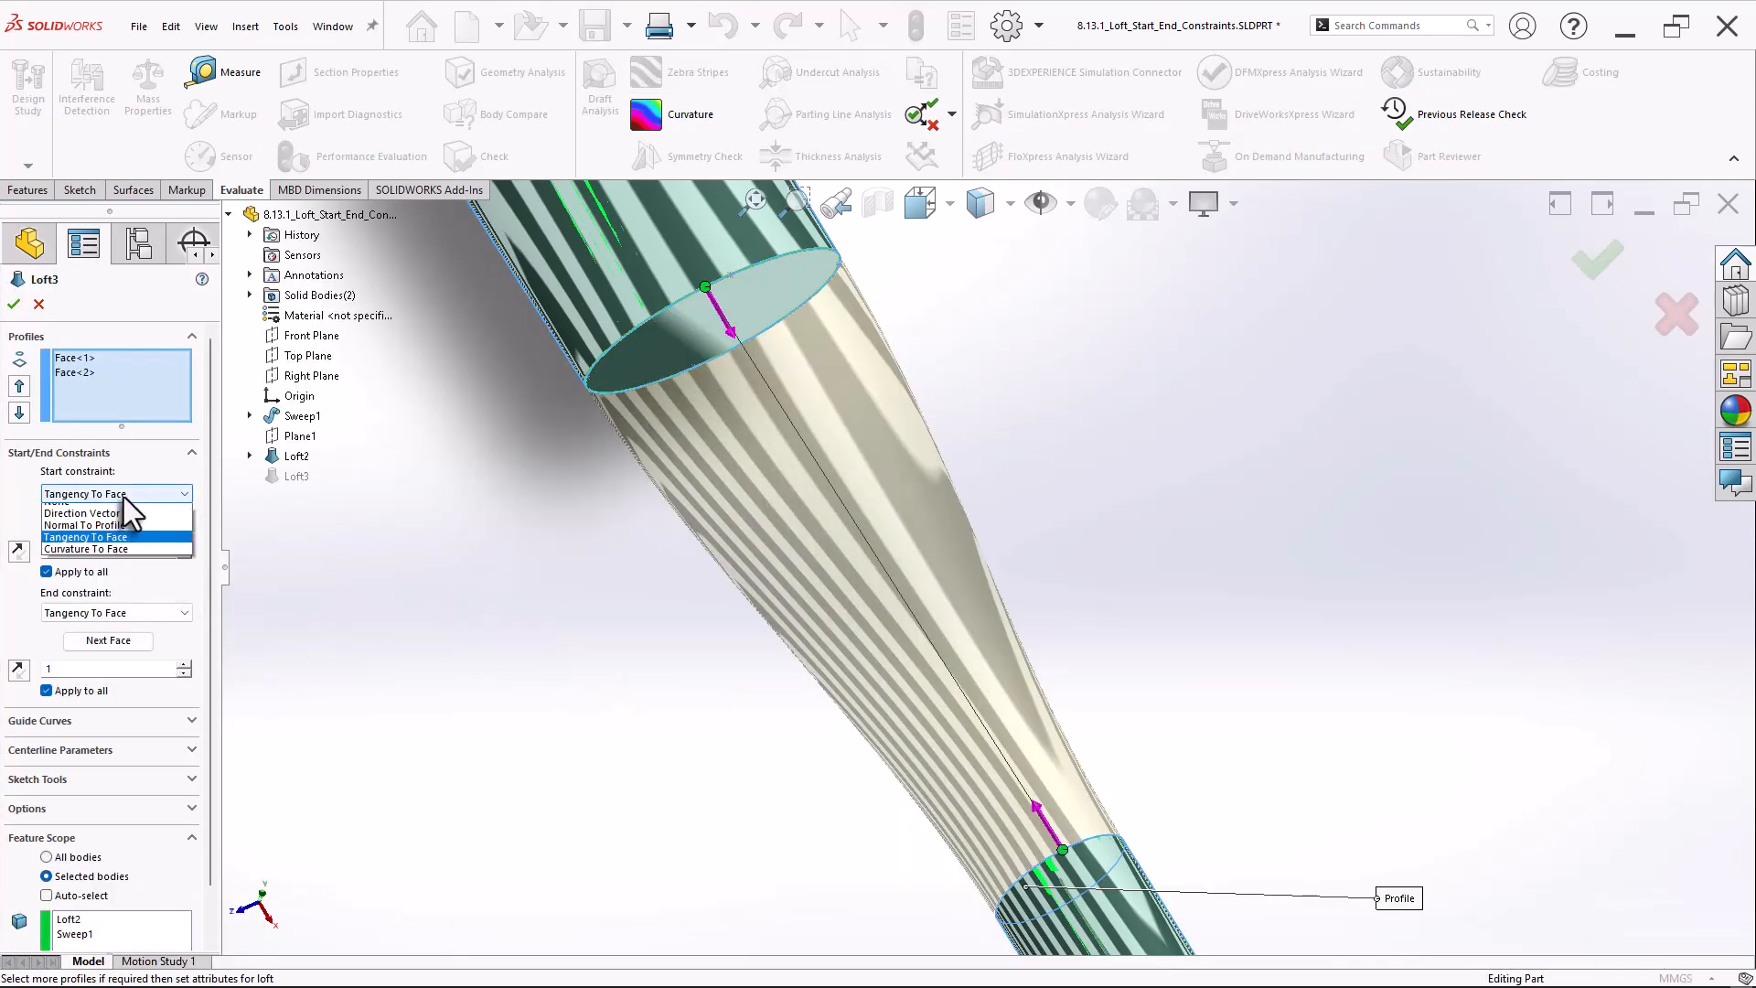
{"action": "left_click", "coordinate": [115, 557]}
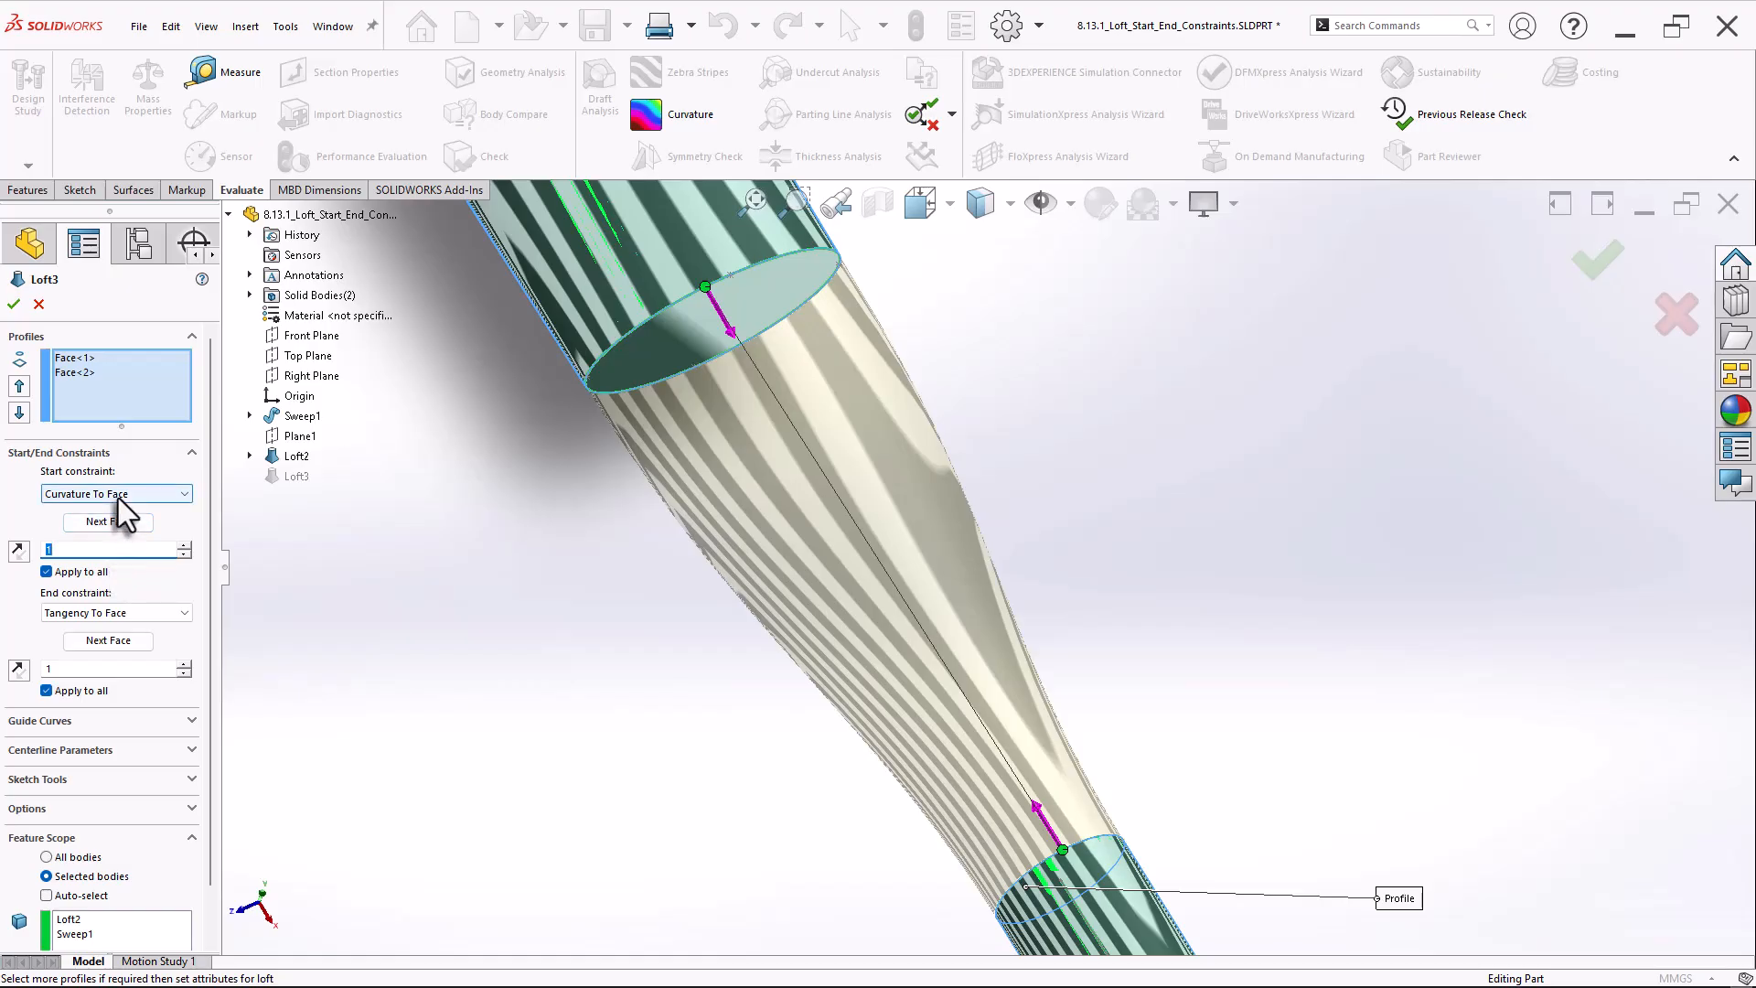
{"action": "left_click", "coordinate": [118, 497]}
{"action": "left_click", "coordinate": [117, 547]}
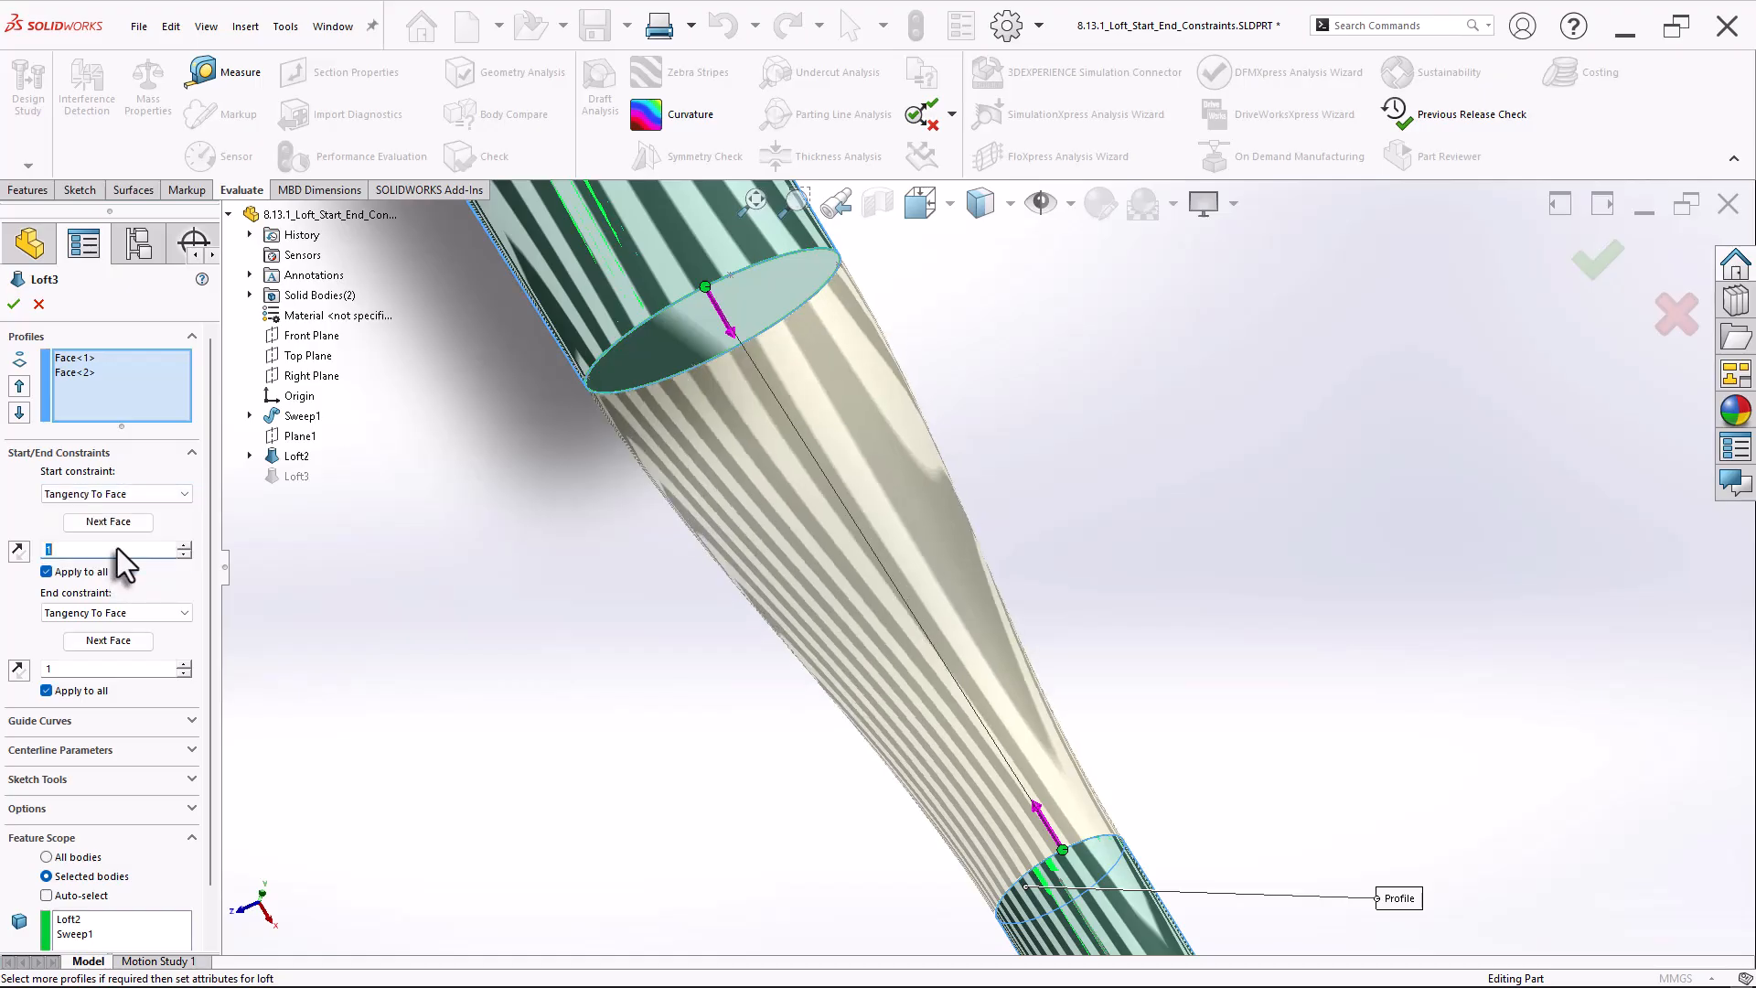
{"action": "left_click", "coordinate": [124, 496]}
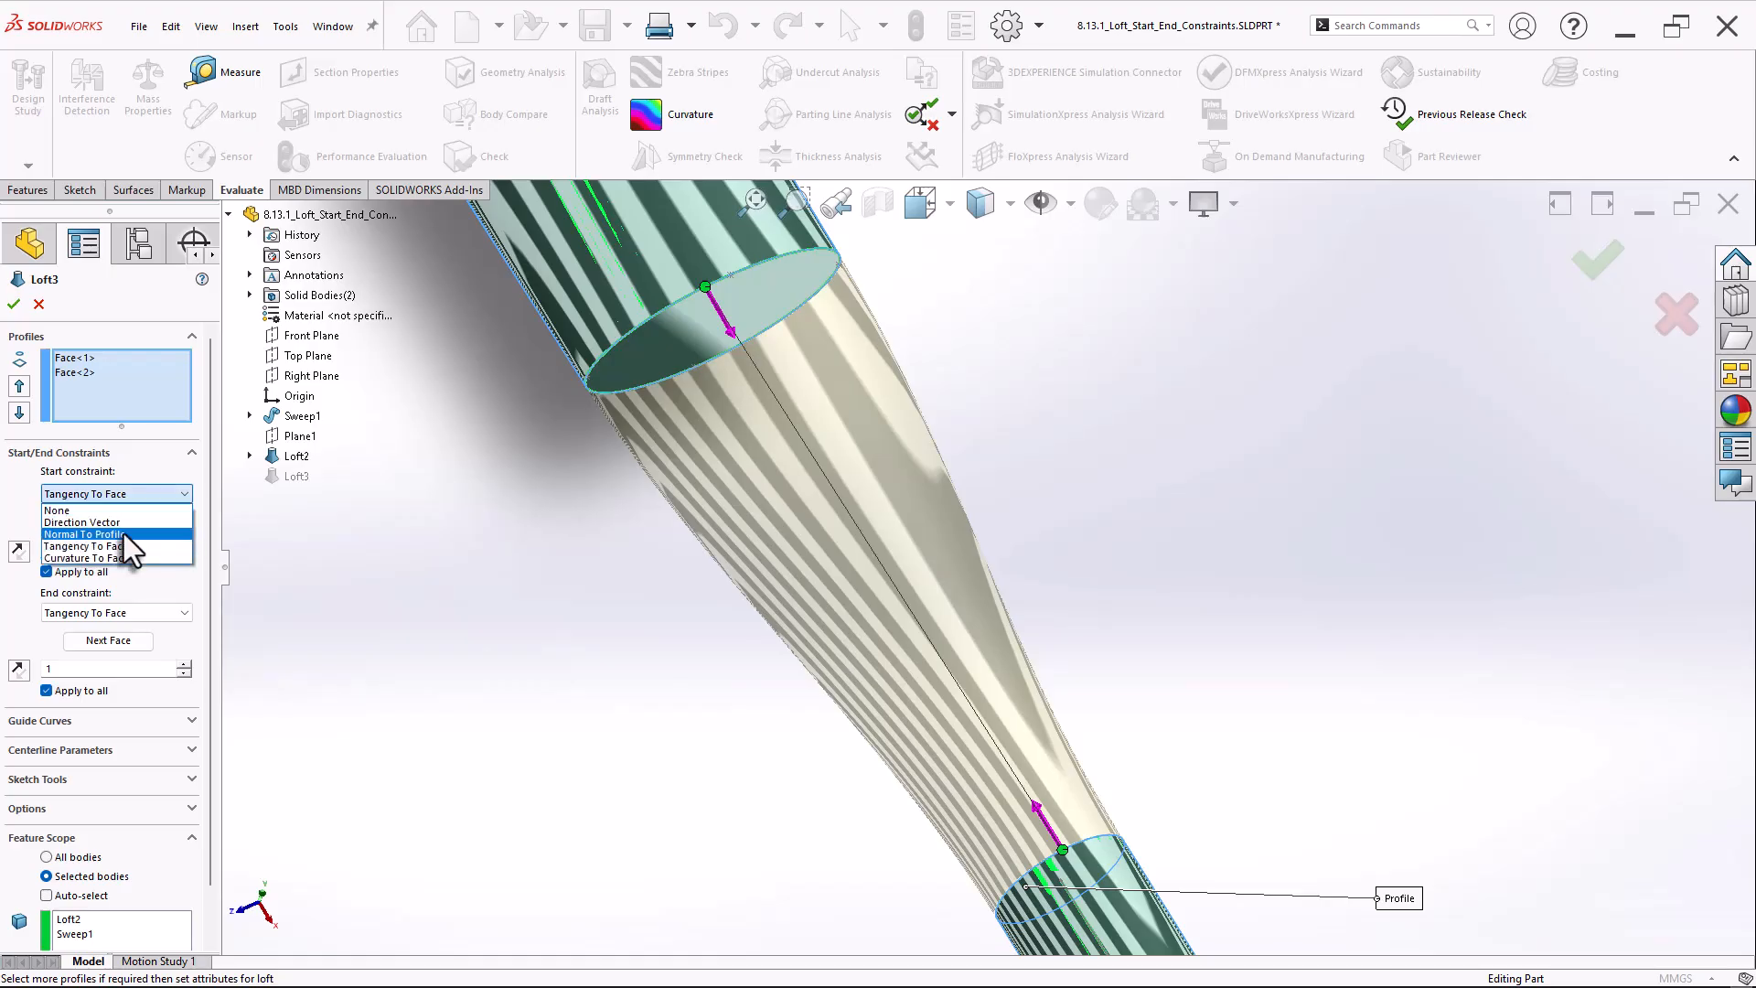
{"action": "left_click", "coordinate": [126, 557]}
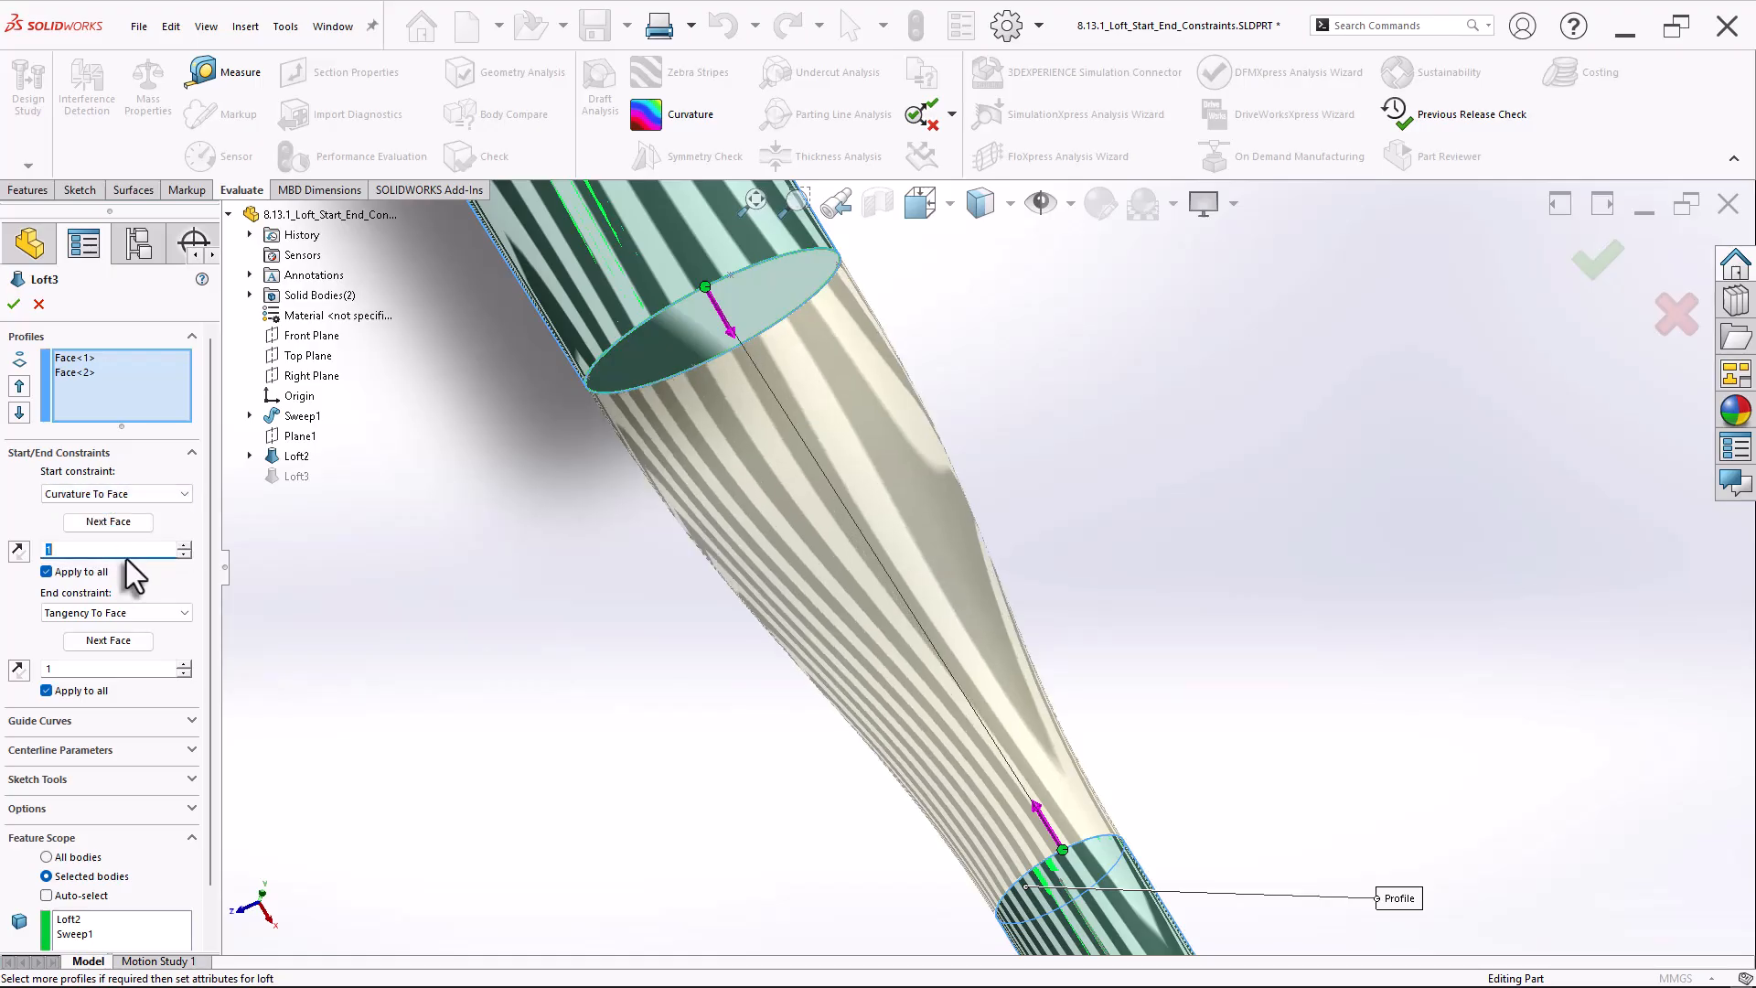
Set Loft3's end constraint to Curvature To Face and check the zebra stripes on the preview.
{"action": "left_click", "coordinate": [135, 611]}
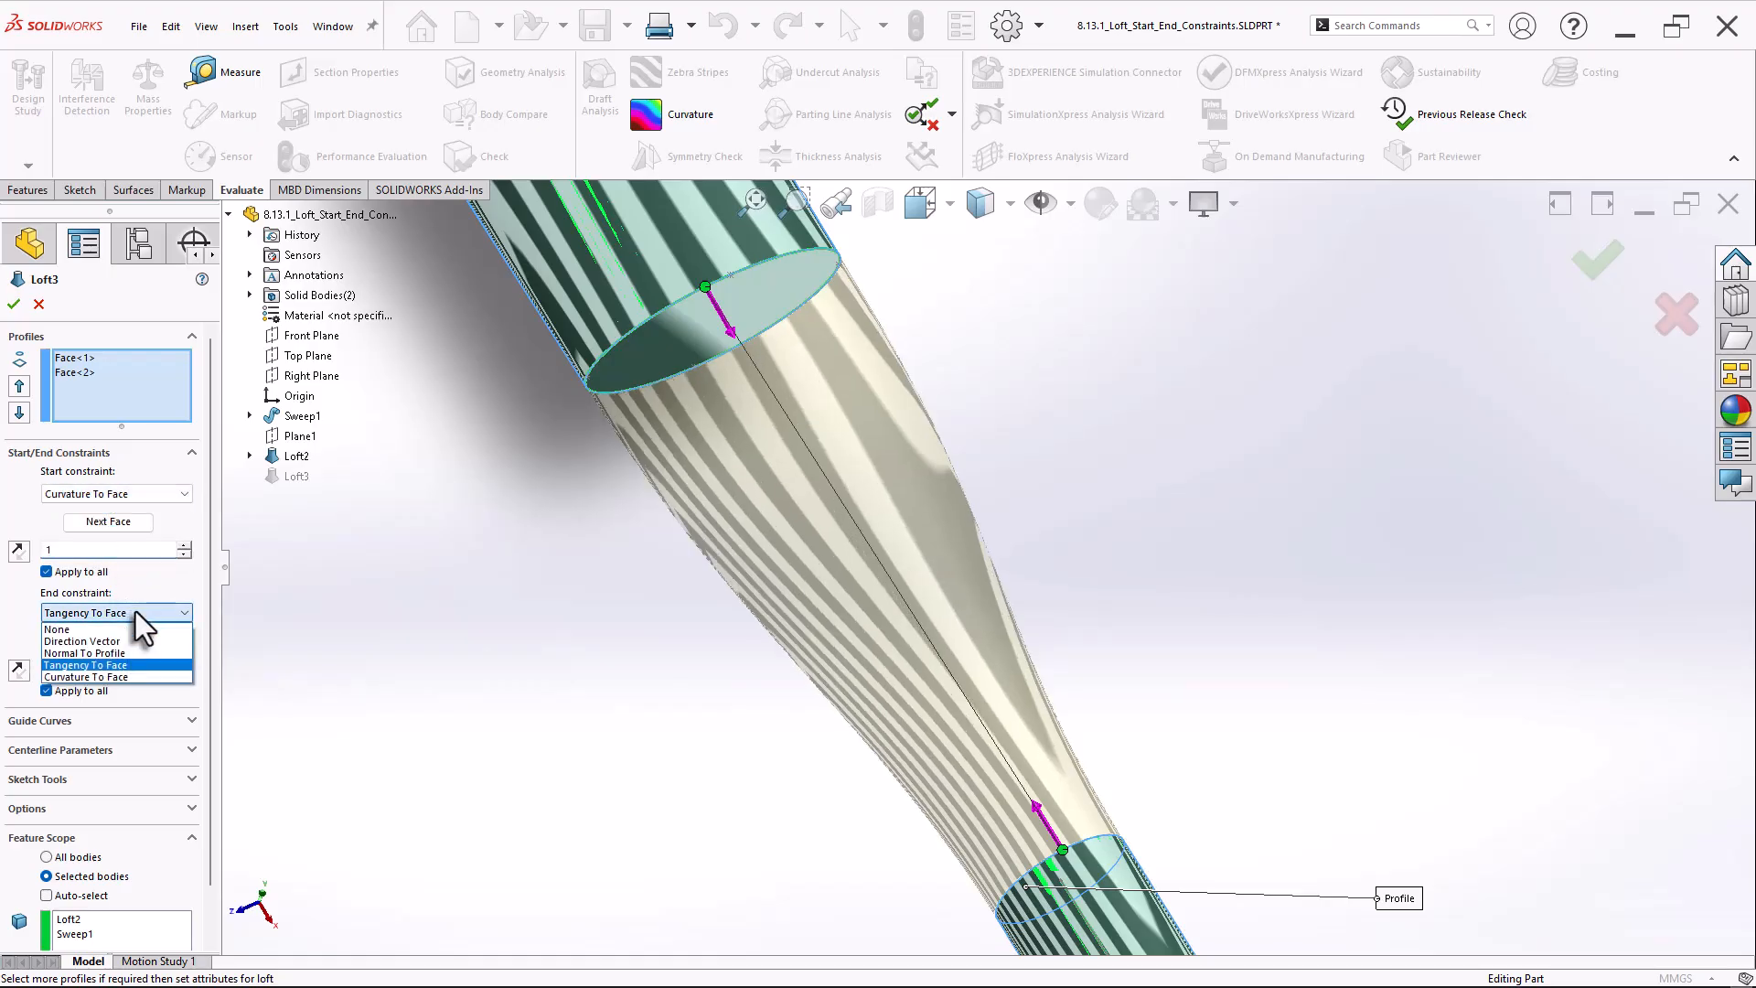
{"action": "left_click", "coordinate": [146, 677]}
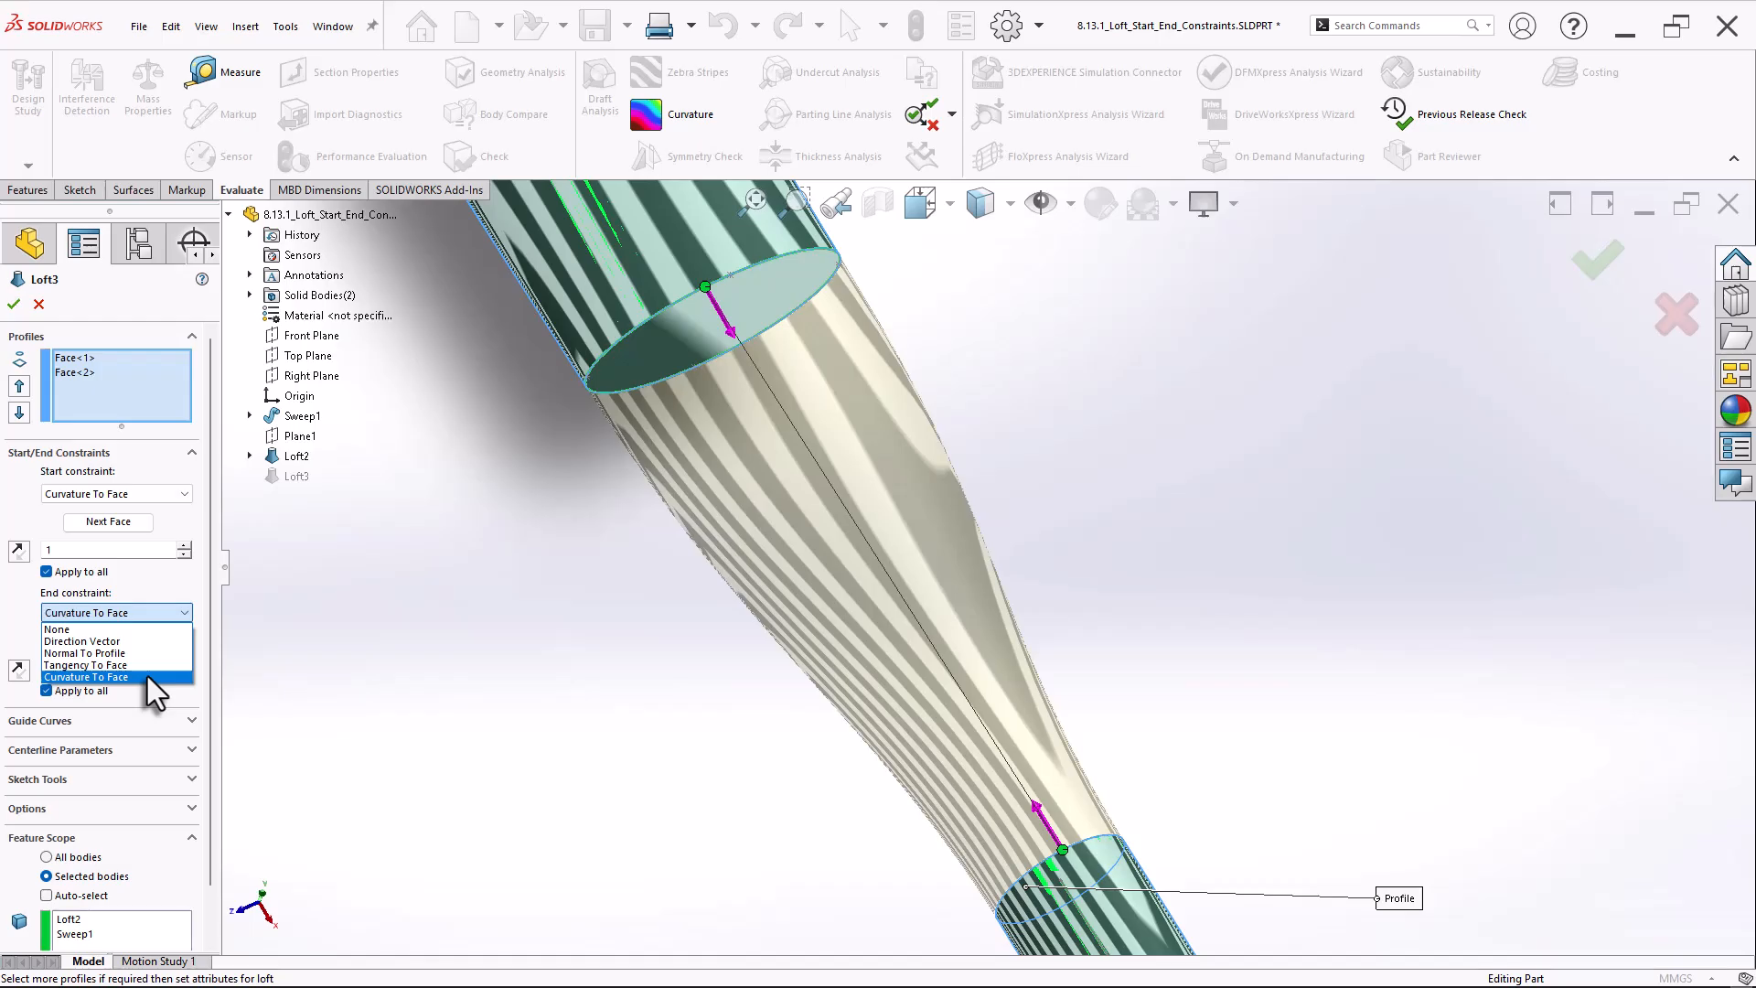
{"action": "scroll", "coordinate": [1183, 677], "scroll_direction": "up", "scroll_amount": 3}
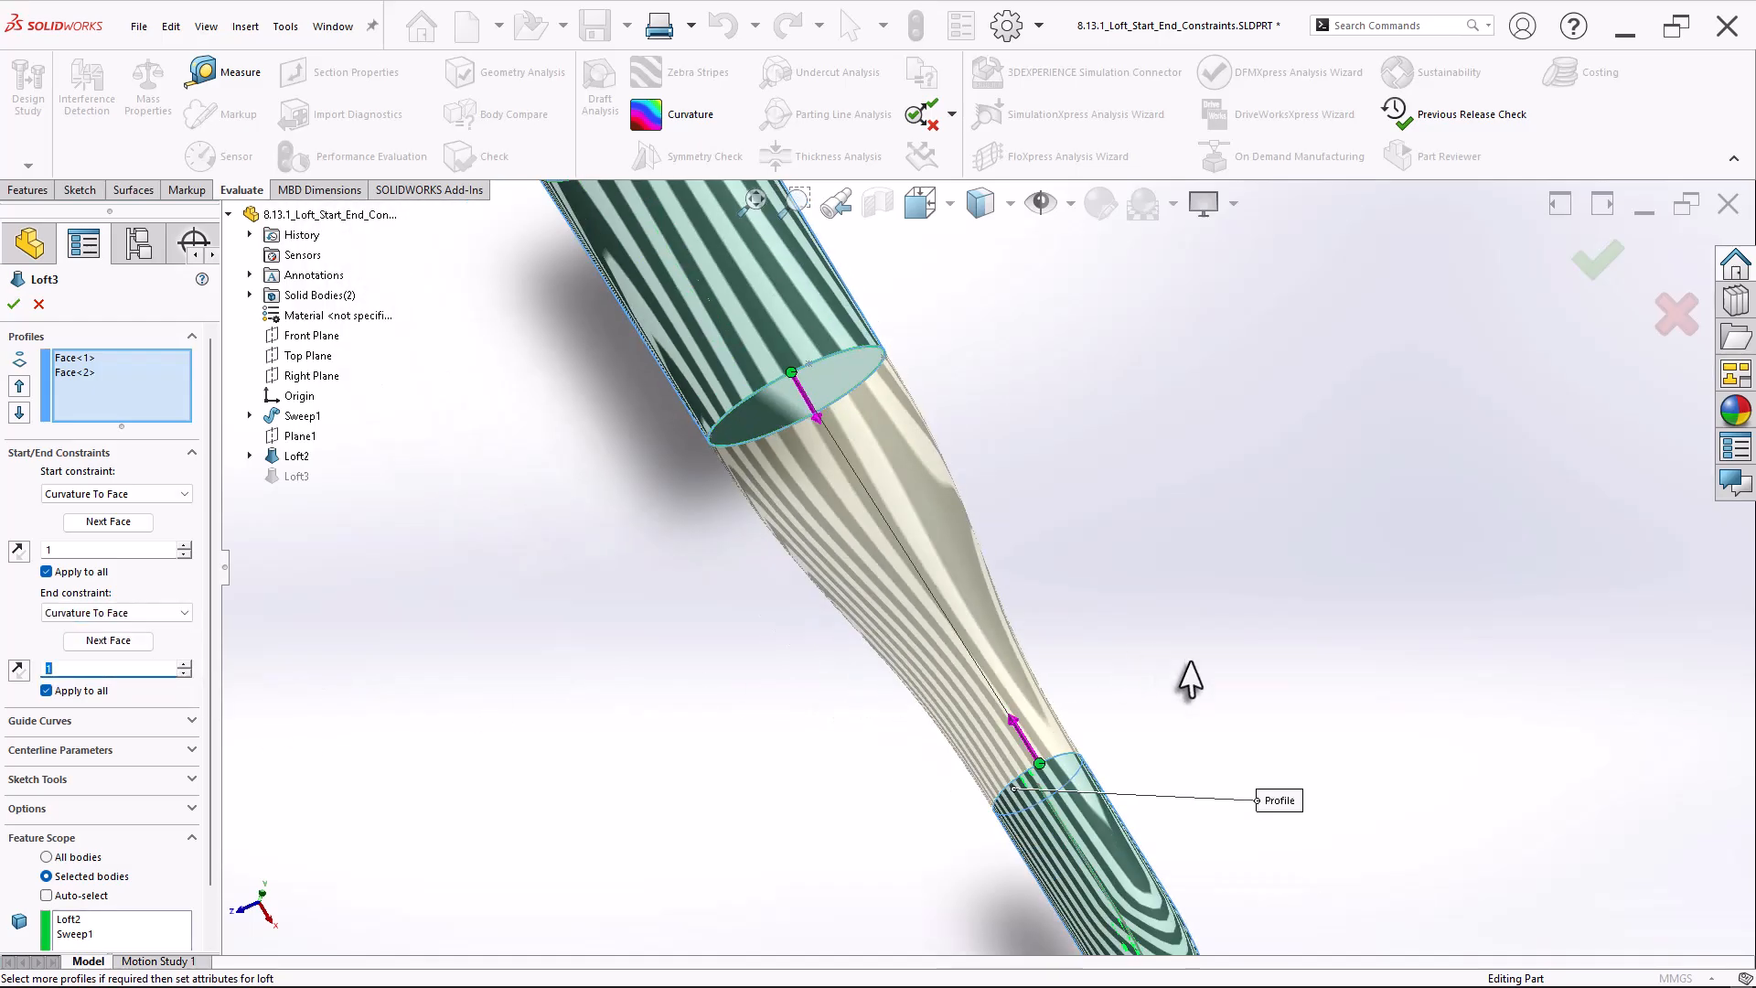
{"action": "middle_click_drag", "start_coordinate": [1184, 717], "coordinate": [1082, 565]}
{"action": "scroll", "coordinate": [1006, 530], "scroll_direction": "down", "scroll_amount": 3}
{"action": "scroll", "coordinate": [970, 497], "scroll_direction": "down", "scroll_amount": 2}
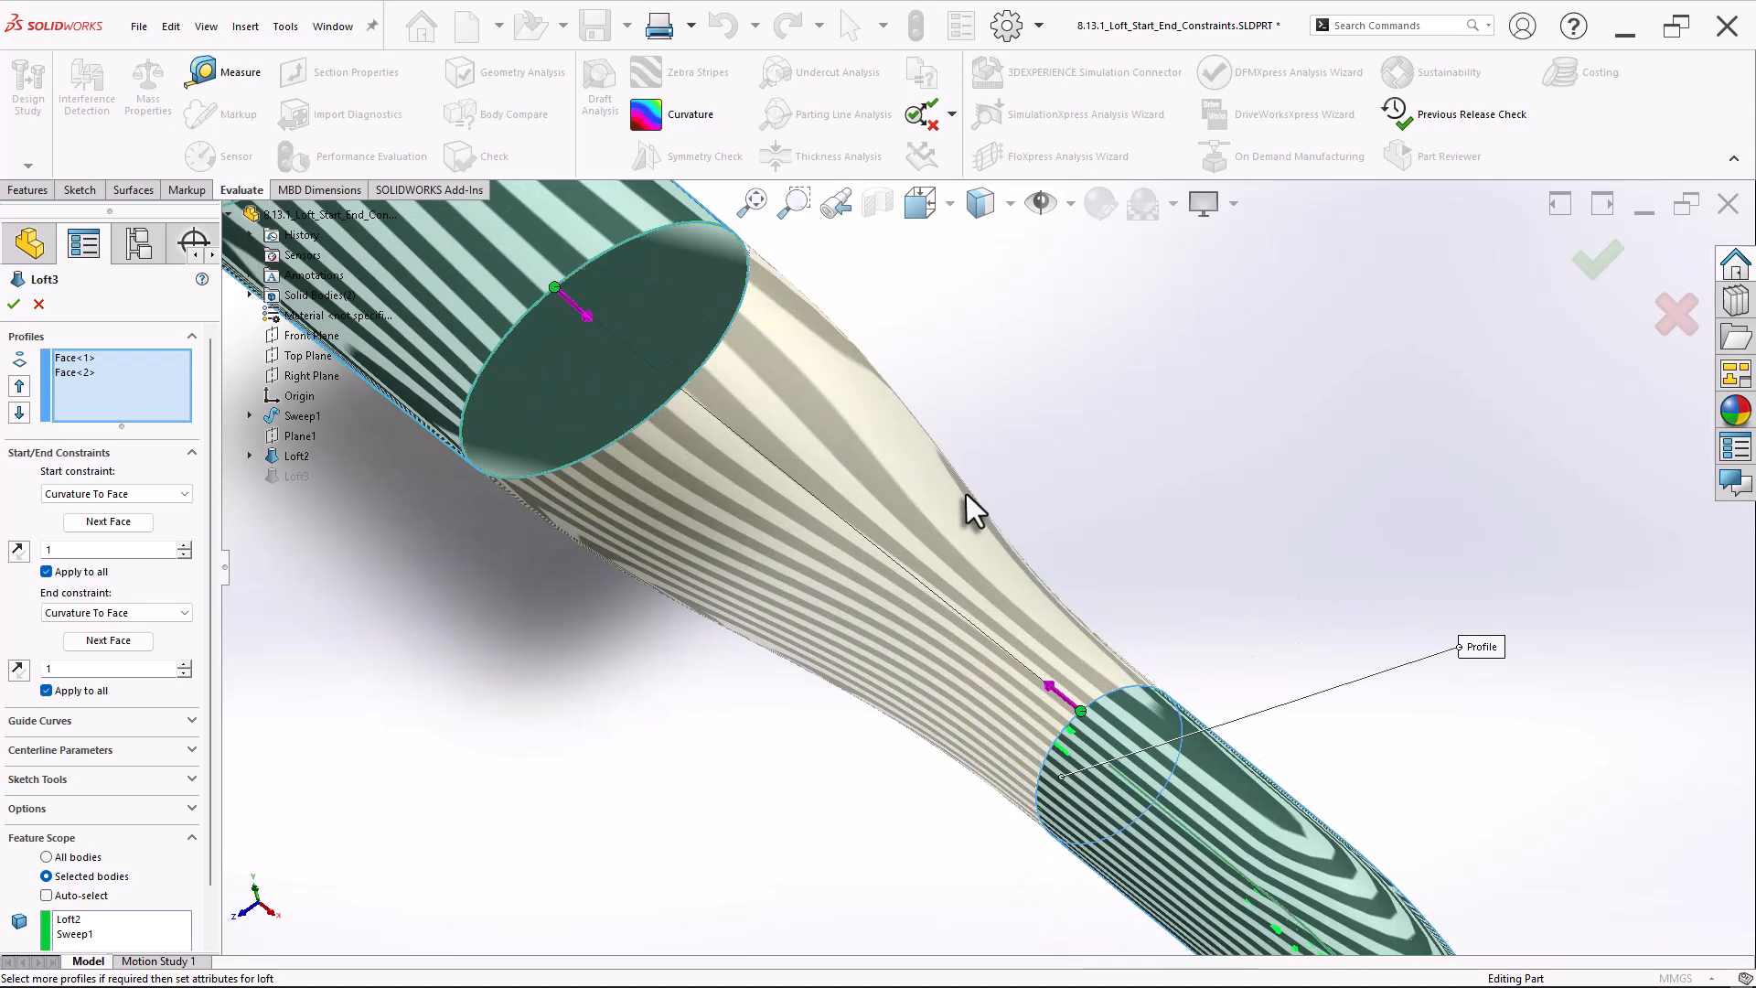
{"action": "scroll", "coordinate": [969, 492], "scroll_direction": "up", "scroll_amount": 3}
{"action": "scroll", "coordinate": [991, 439], "scroll_direction": "down", "scroll_amount": 2}
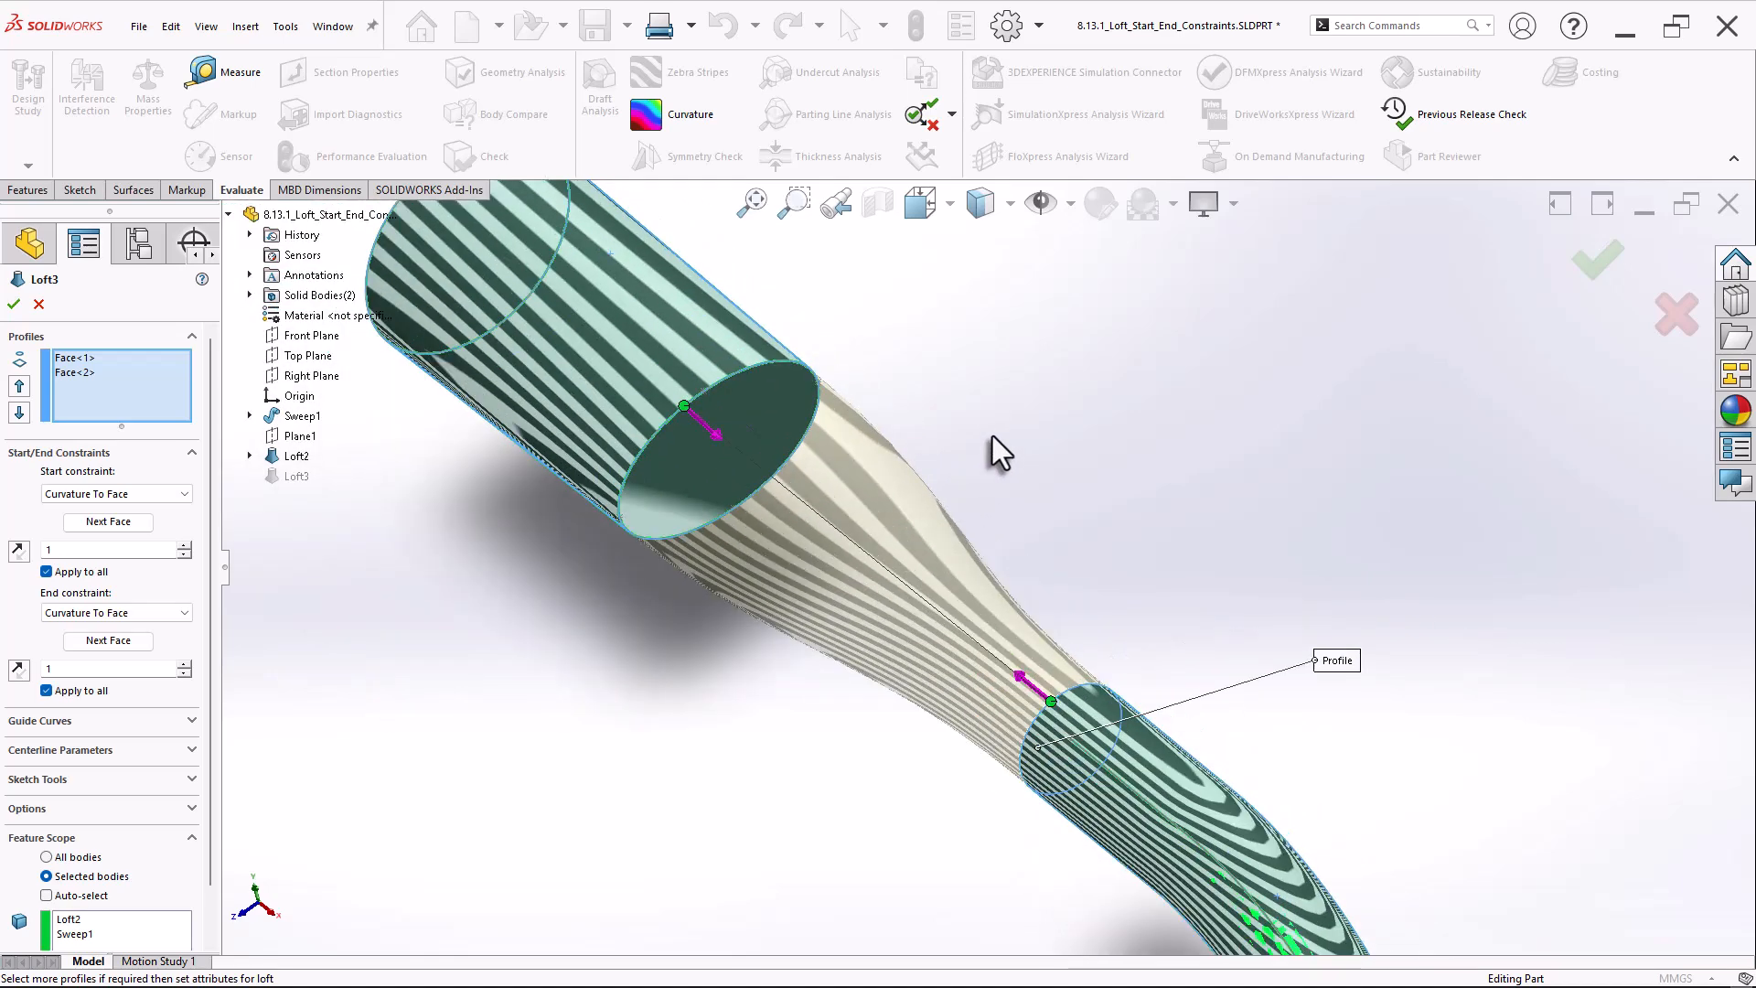
{"action": "middle_click_drag", "start_coordinate": [991, 447], "coordinate": [1019, 454]}
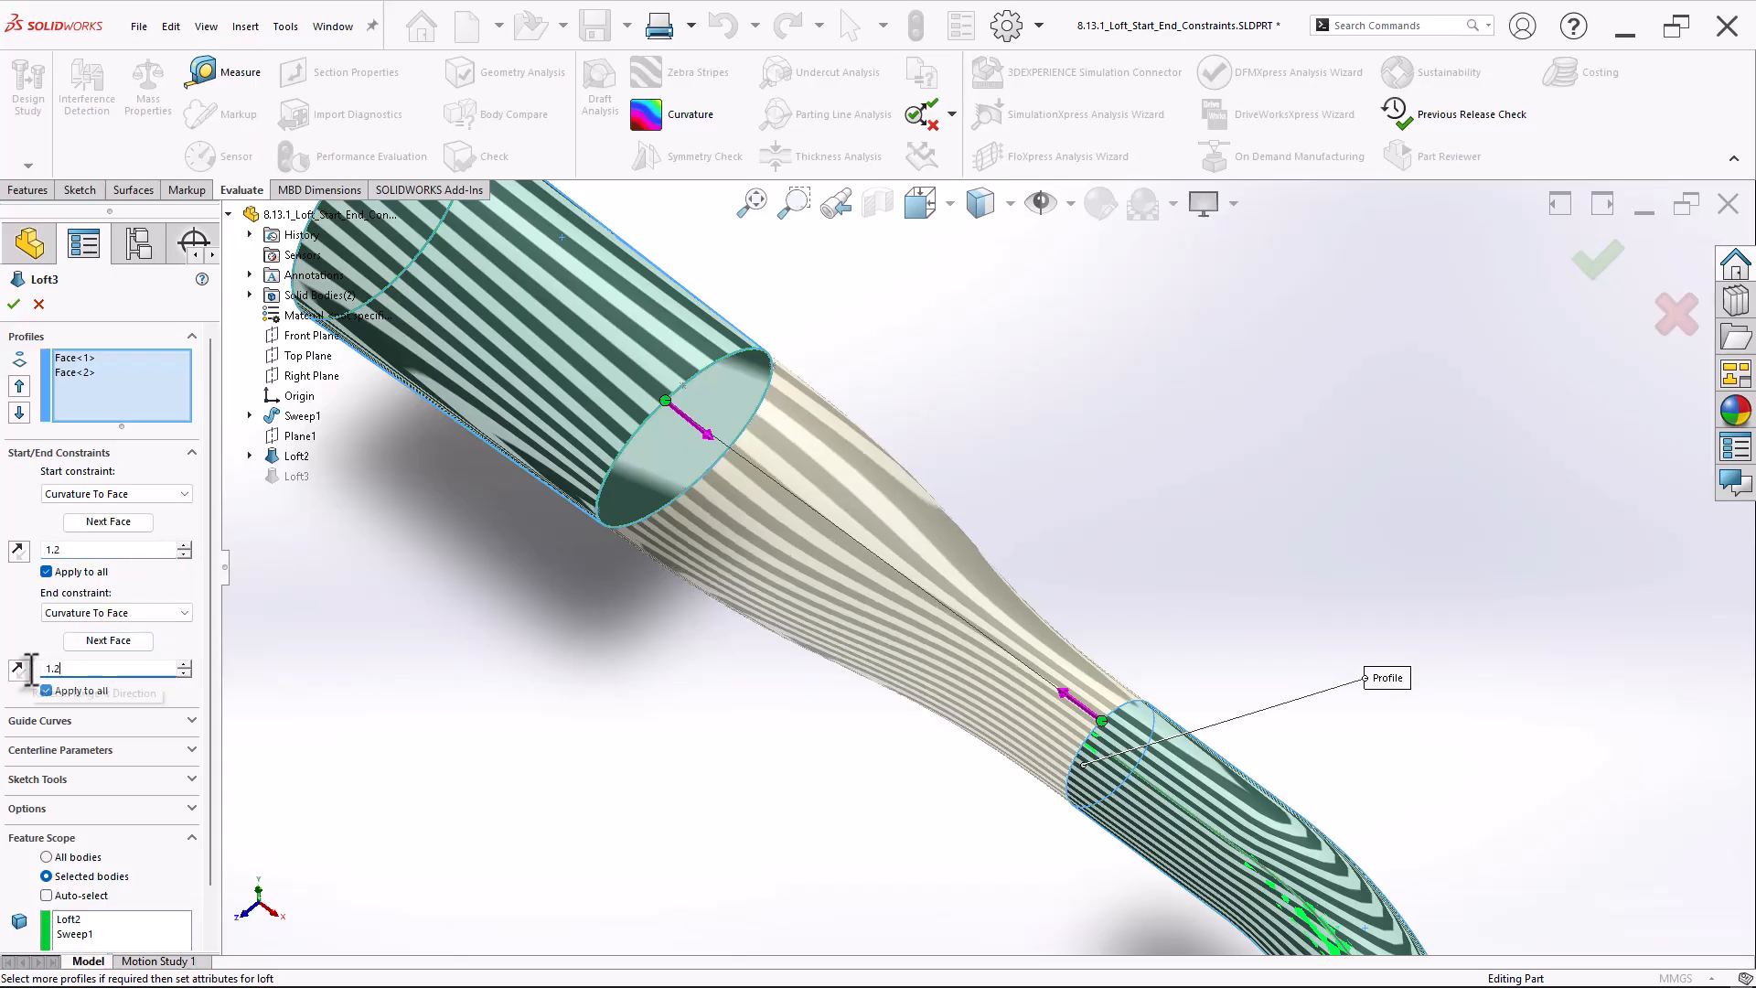
Set the start and end tangent lengths of Loft3 to 1.2, check the preview and accept the edit.
{"action": "middle_click_drag", "start_coordinate": [739, 772], "coordinate": [731, 727]}
{"action": "scroll", "coordinate": [1079, 537], "scroll_direction": "down", "scroll_amount": 2}
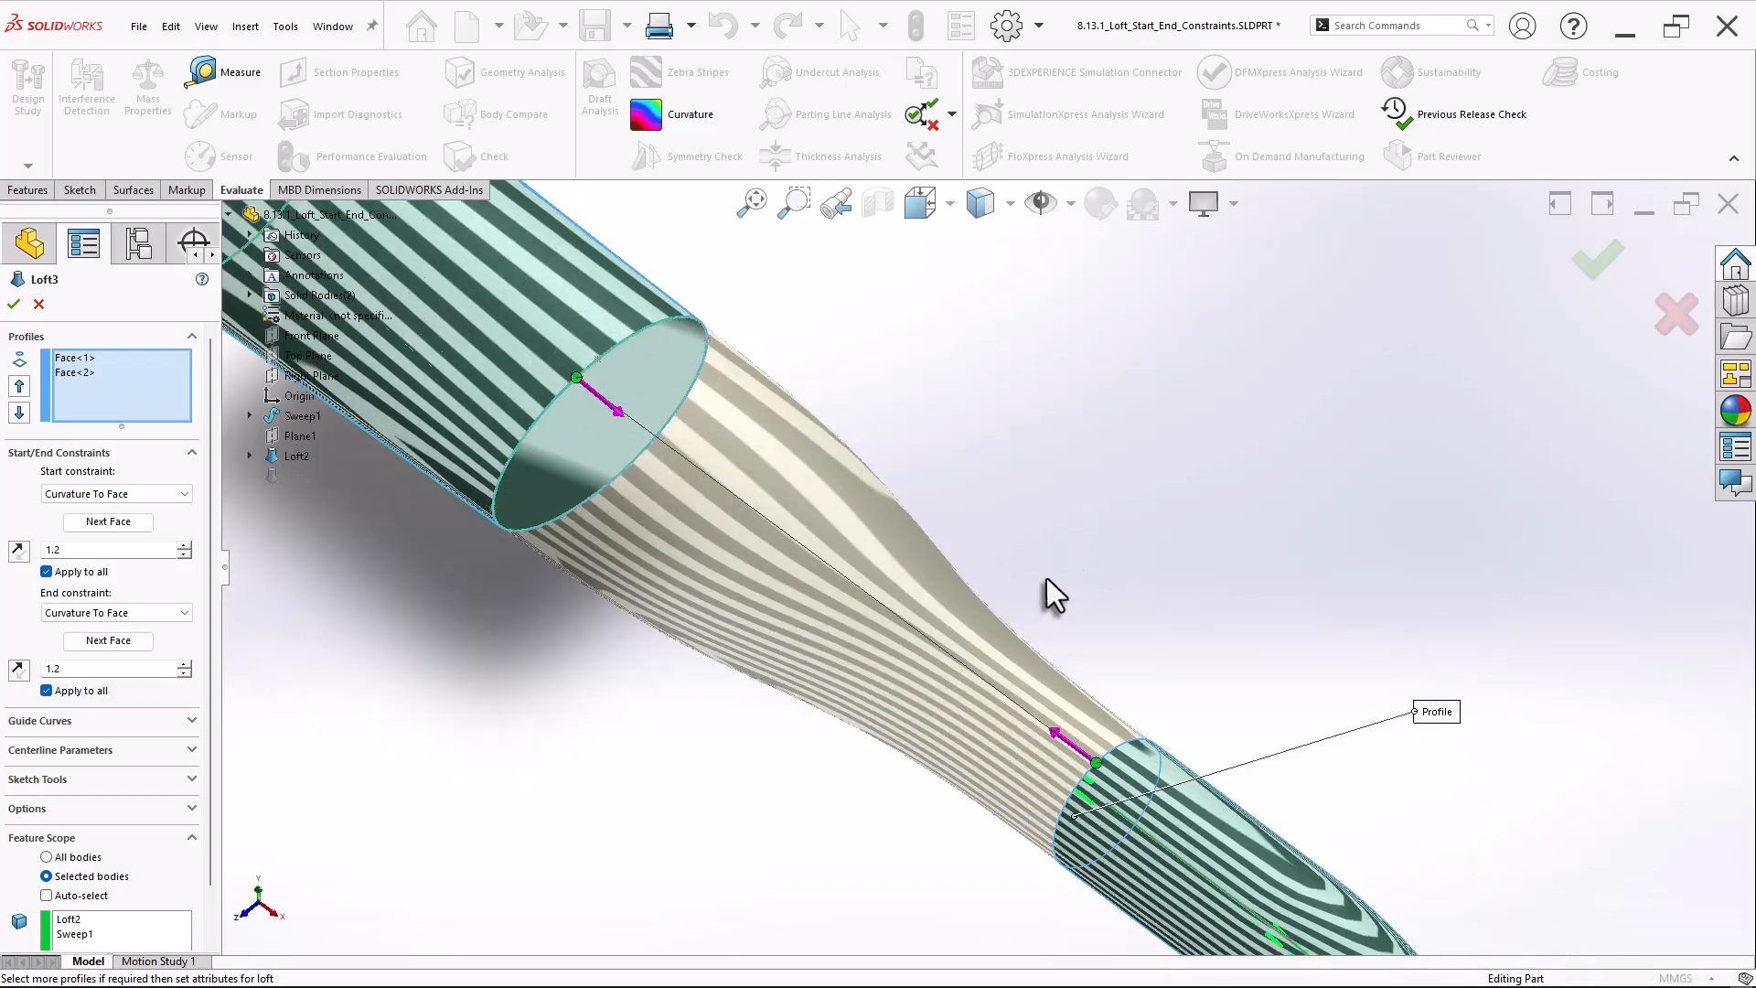
{"action": "middle_click_drag", "start_coordinate": [1046, 578], "coordinate": [1026, 540]}
{"action": "left_click", "coordinate": [1588, 272]}
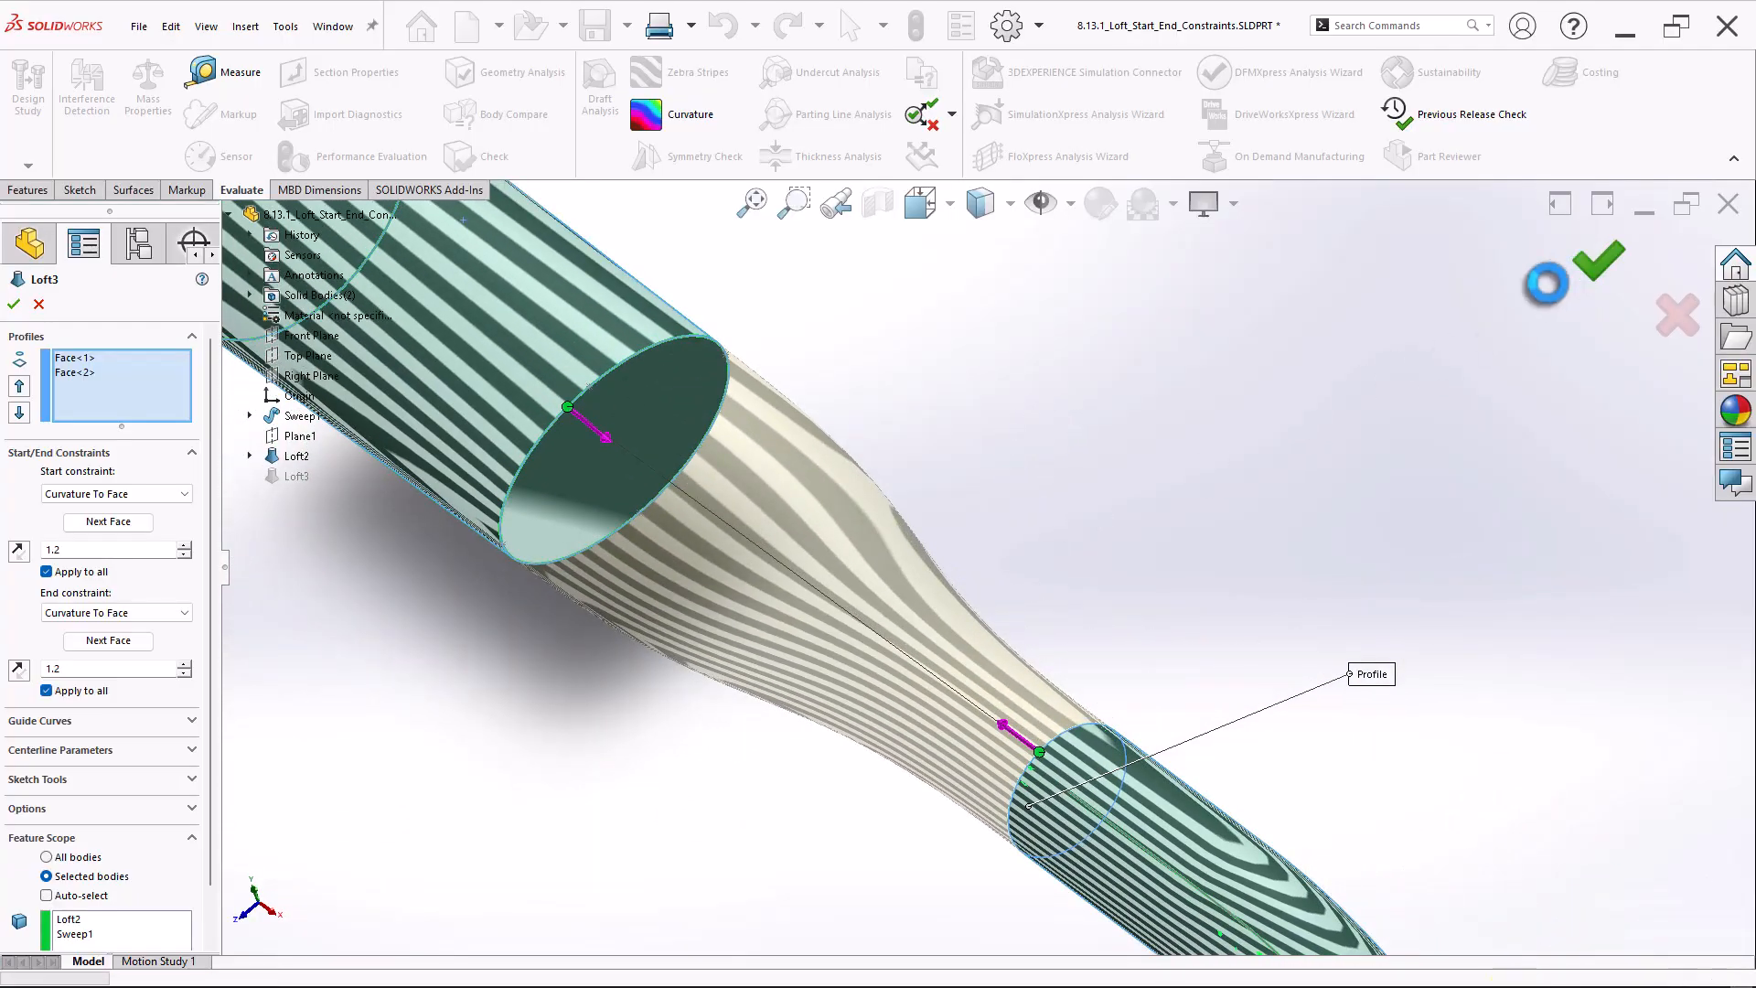
Turn off the zebra stripes and view the whole finished body.
{"action": "left_click", "coordinate": [705, 72]}
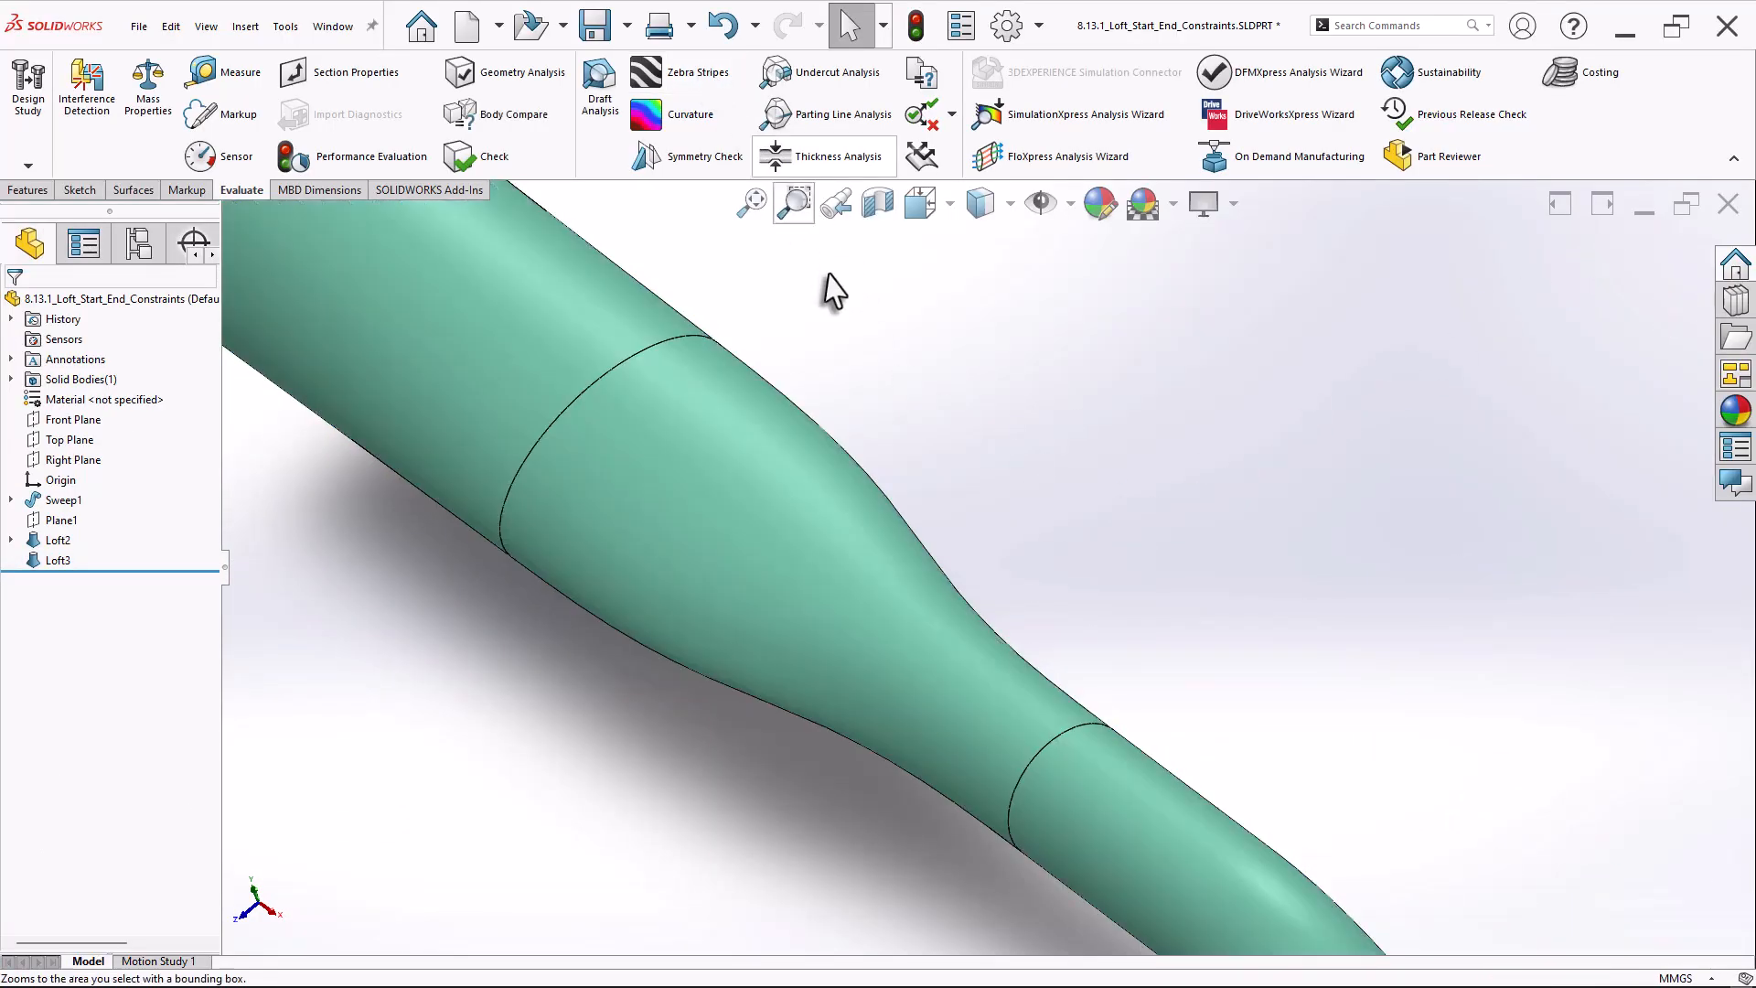
{"action": "scroll", "coordinate": [1015, 537], "scroll_direction": "up", "scroll_amount": 2}
{"action": "middle_click_drag", "start_coordinate": [974, 600], "coordinate": [1109, 771]}
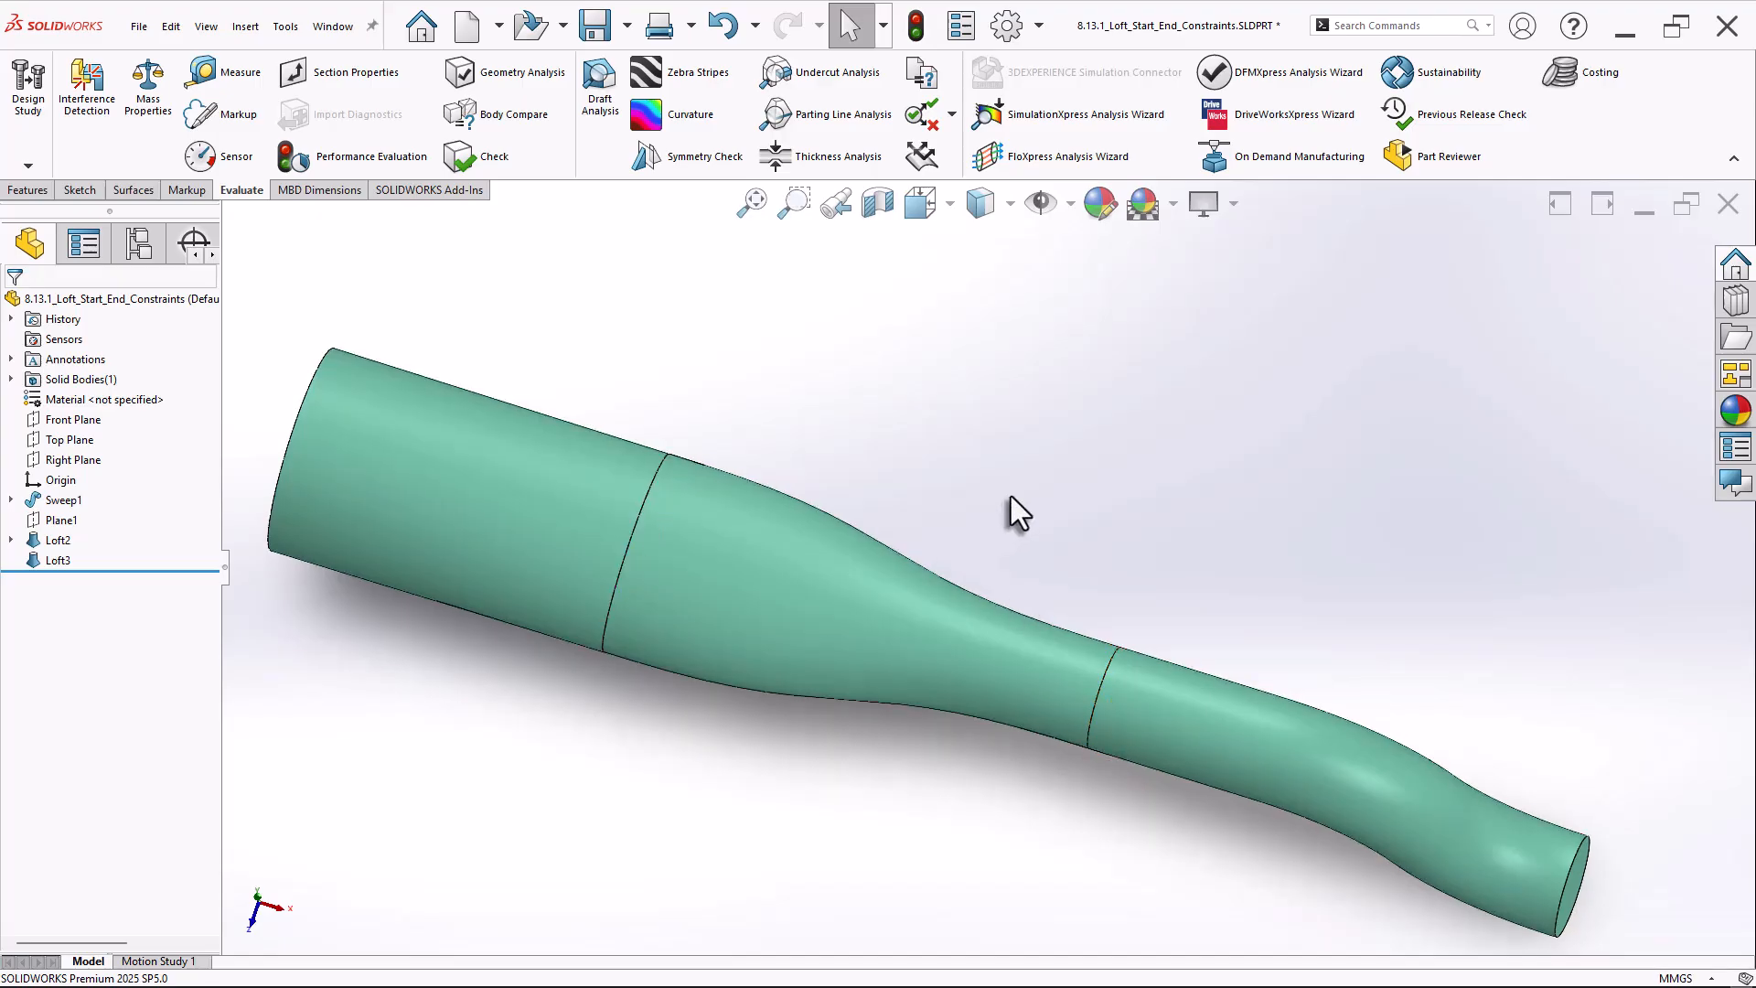
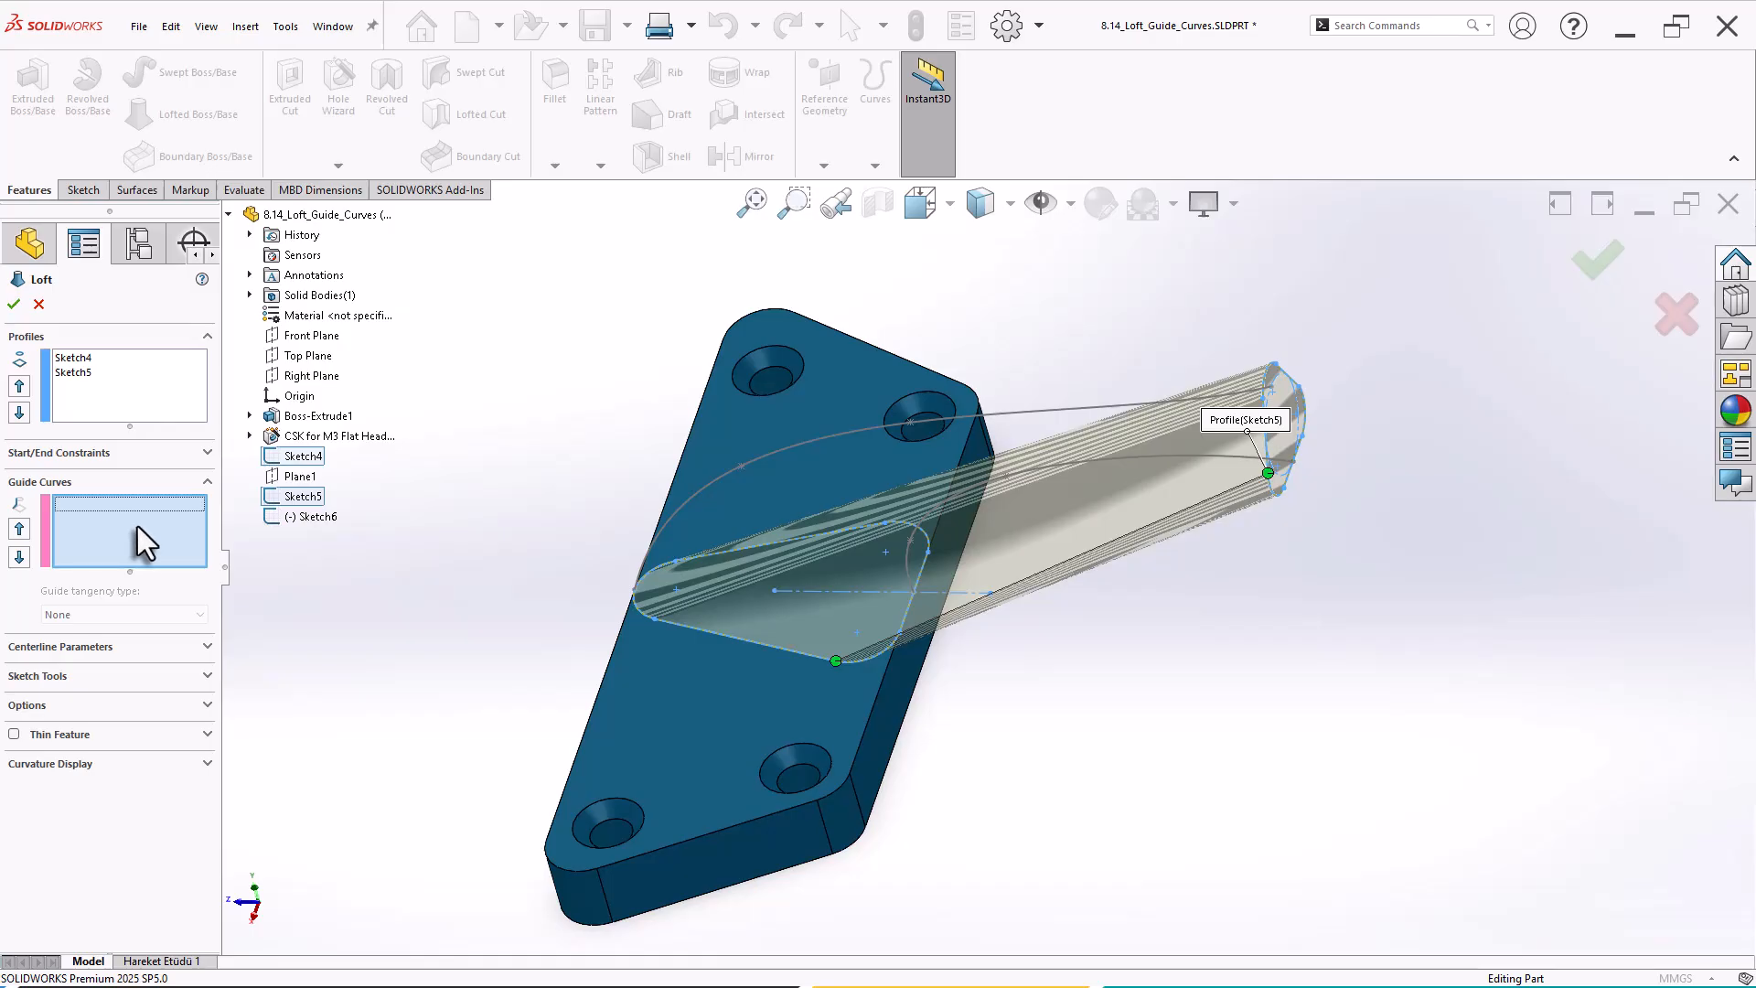
In the 8.14 part's loft, add the upper curve joining Sketch4 and Sketch5 as a guide curve using SelectionManager's group selection.
{"action": "right_click", "coordinate": [137, 525]}
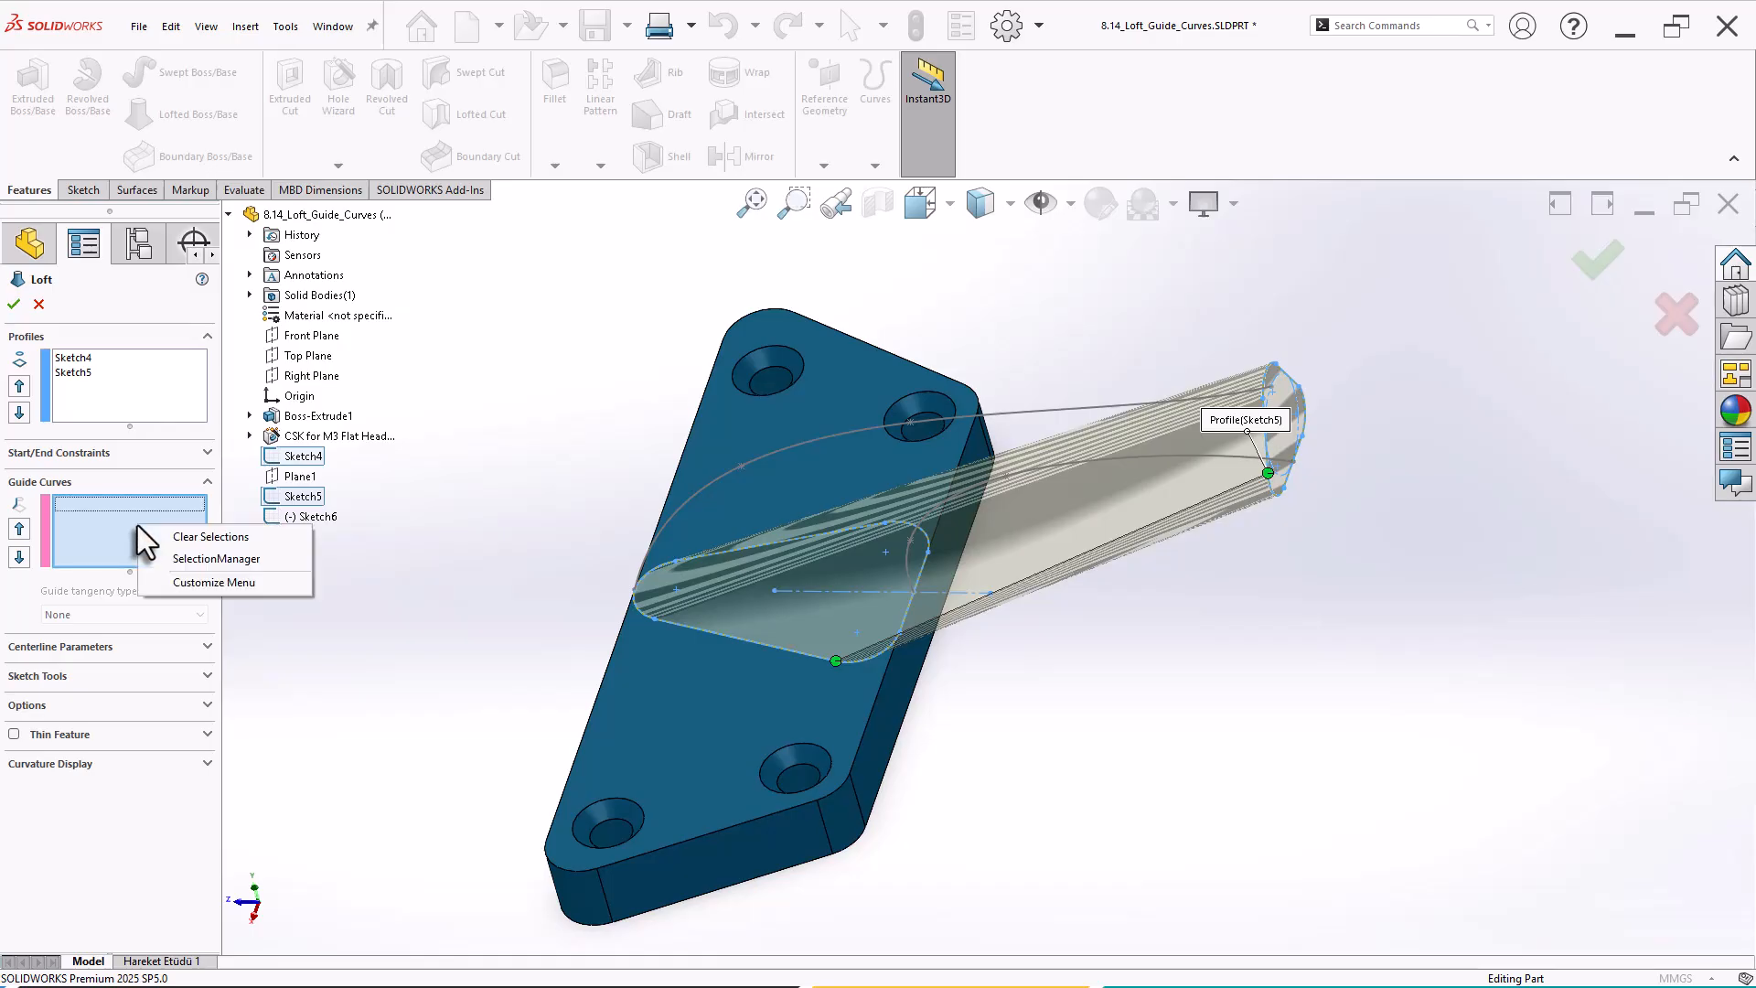
{"action": "left_click", "coordinate": [225, 558]}
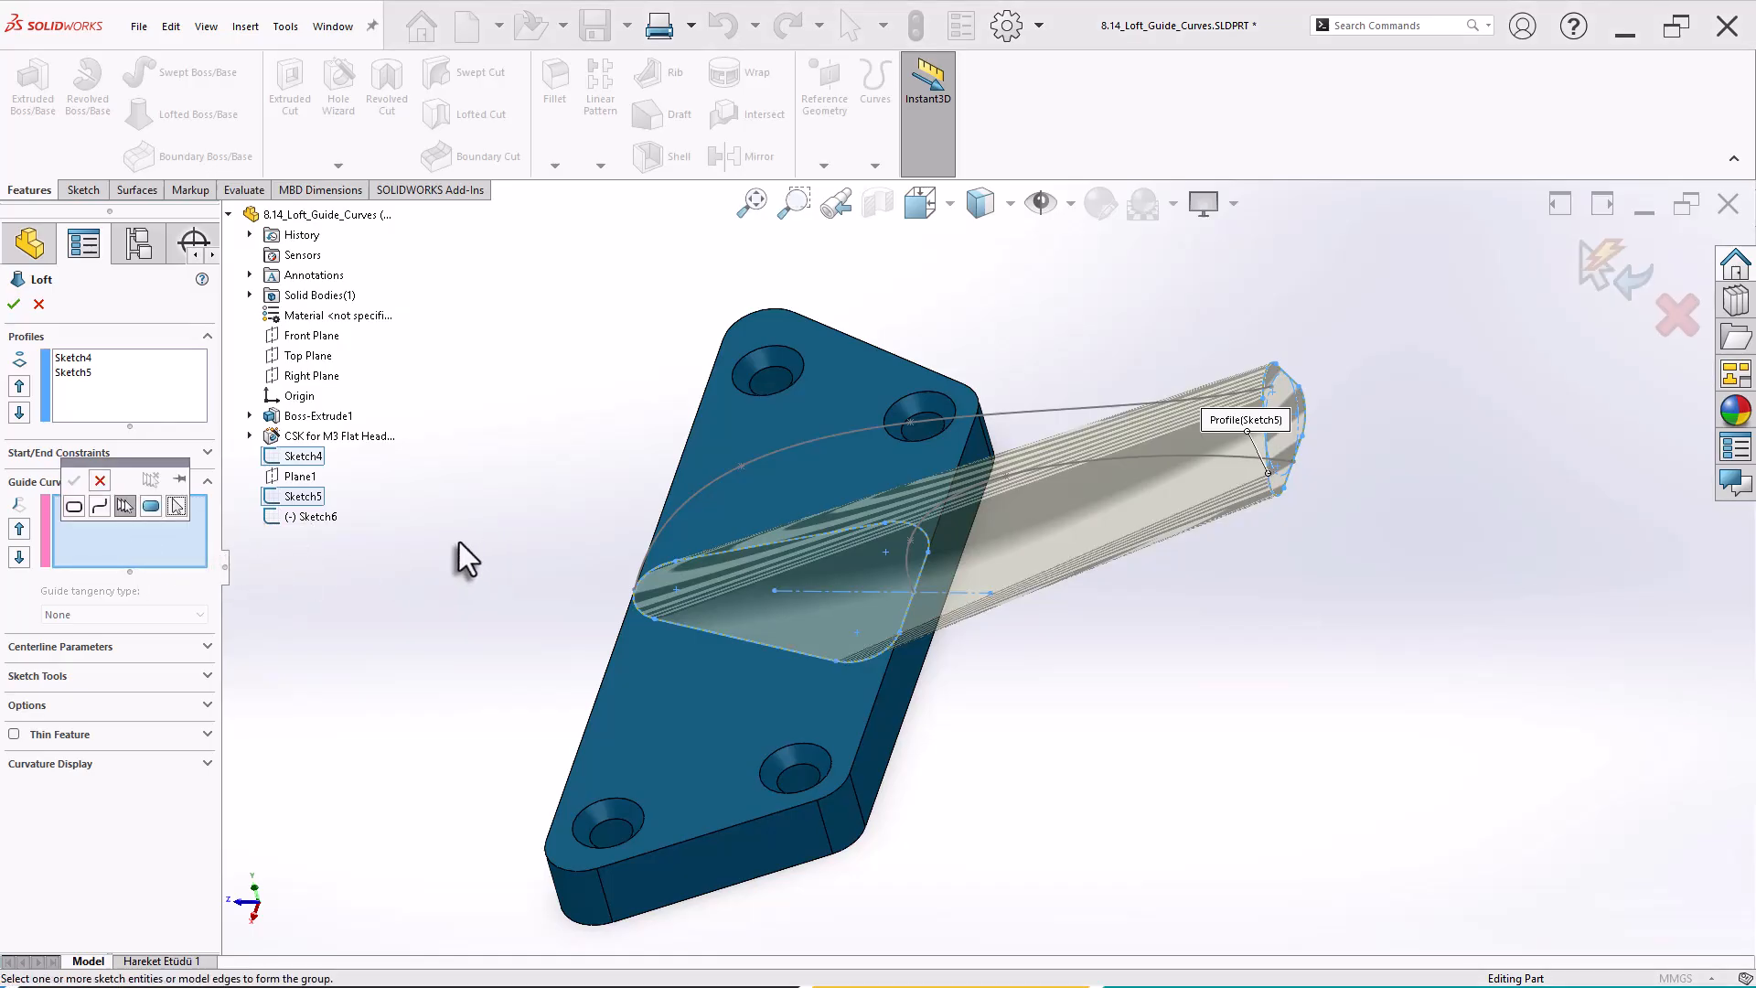
{"action": "left_click", "coordinate": [126, 506]}
{"action": "left_click", "coordinate": [799, 444]}
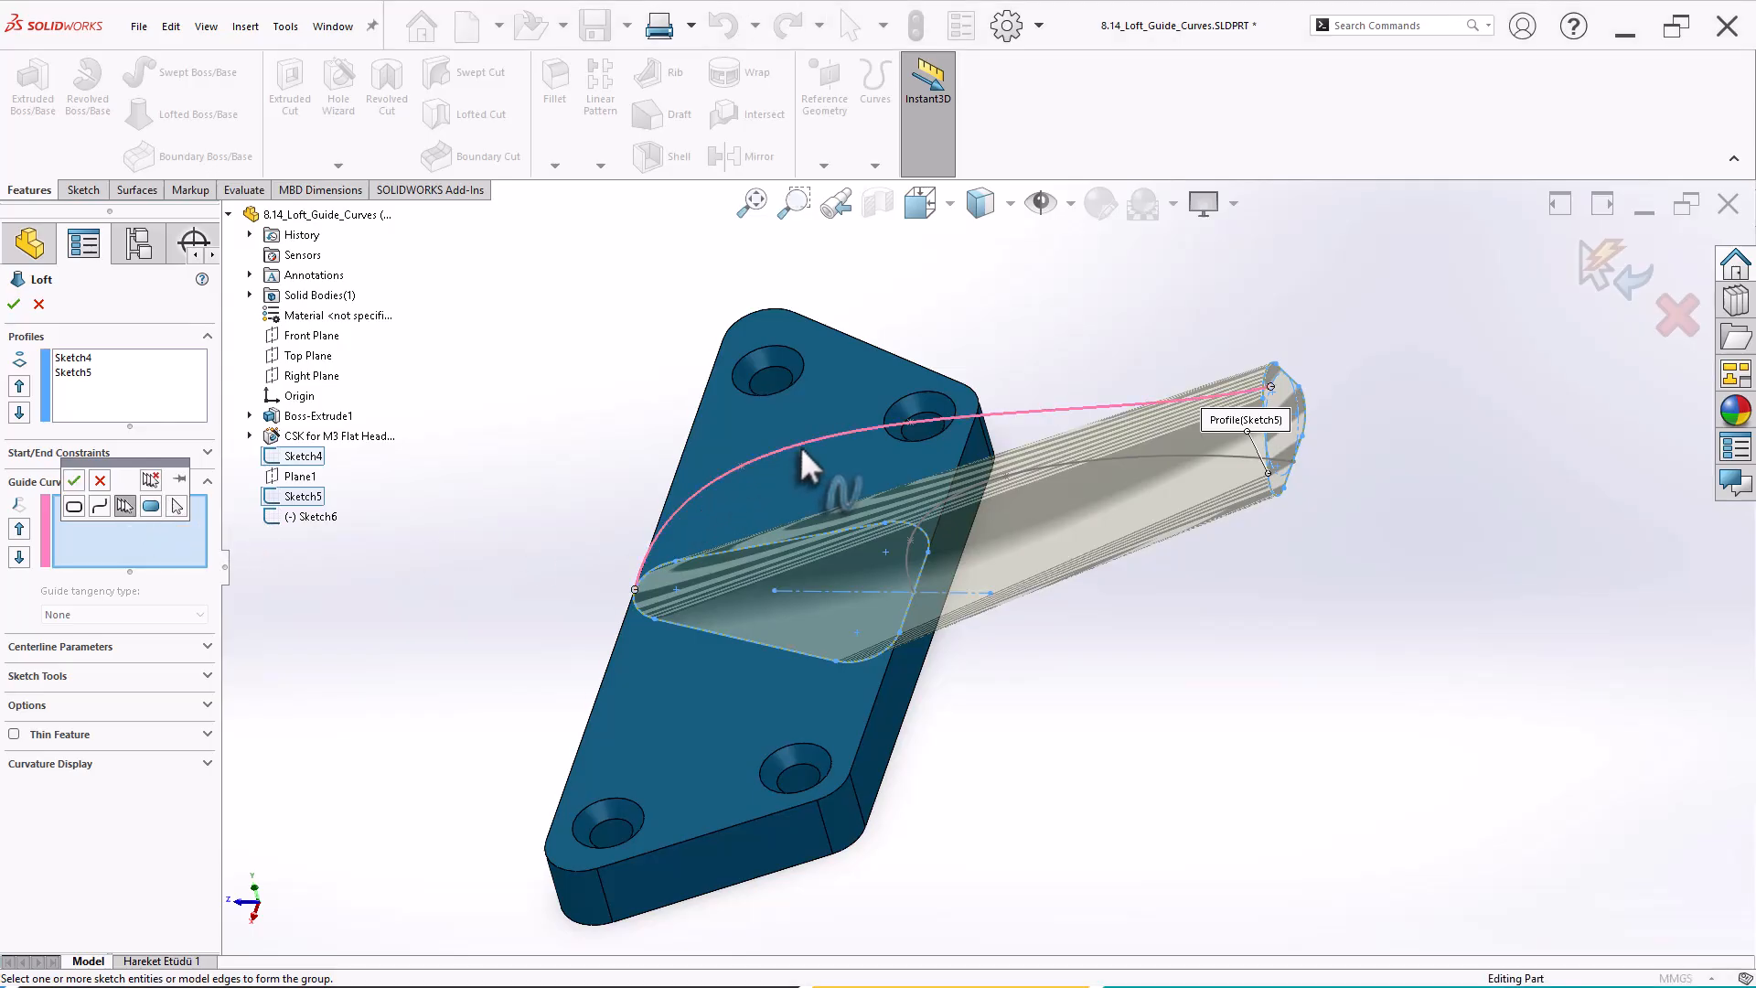
{"action": "right_click", "coordinate": [802, 451]}
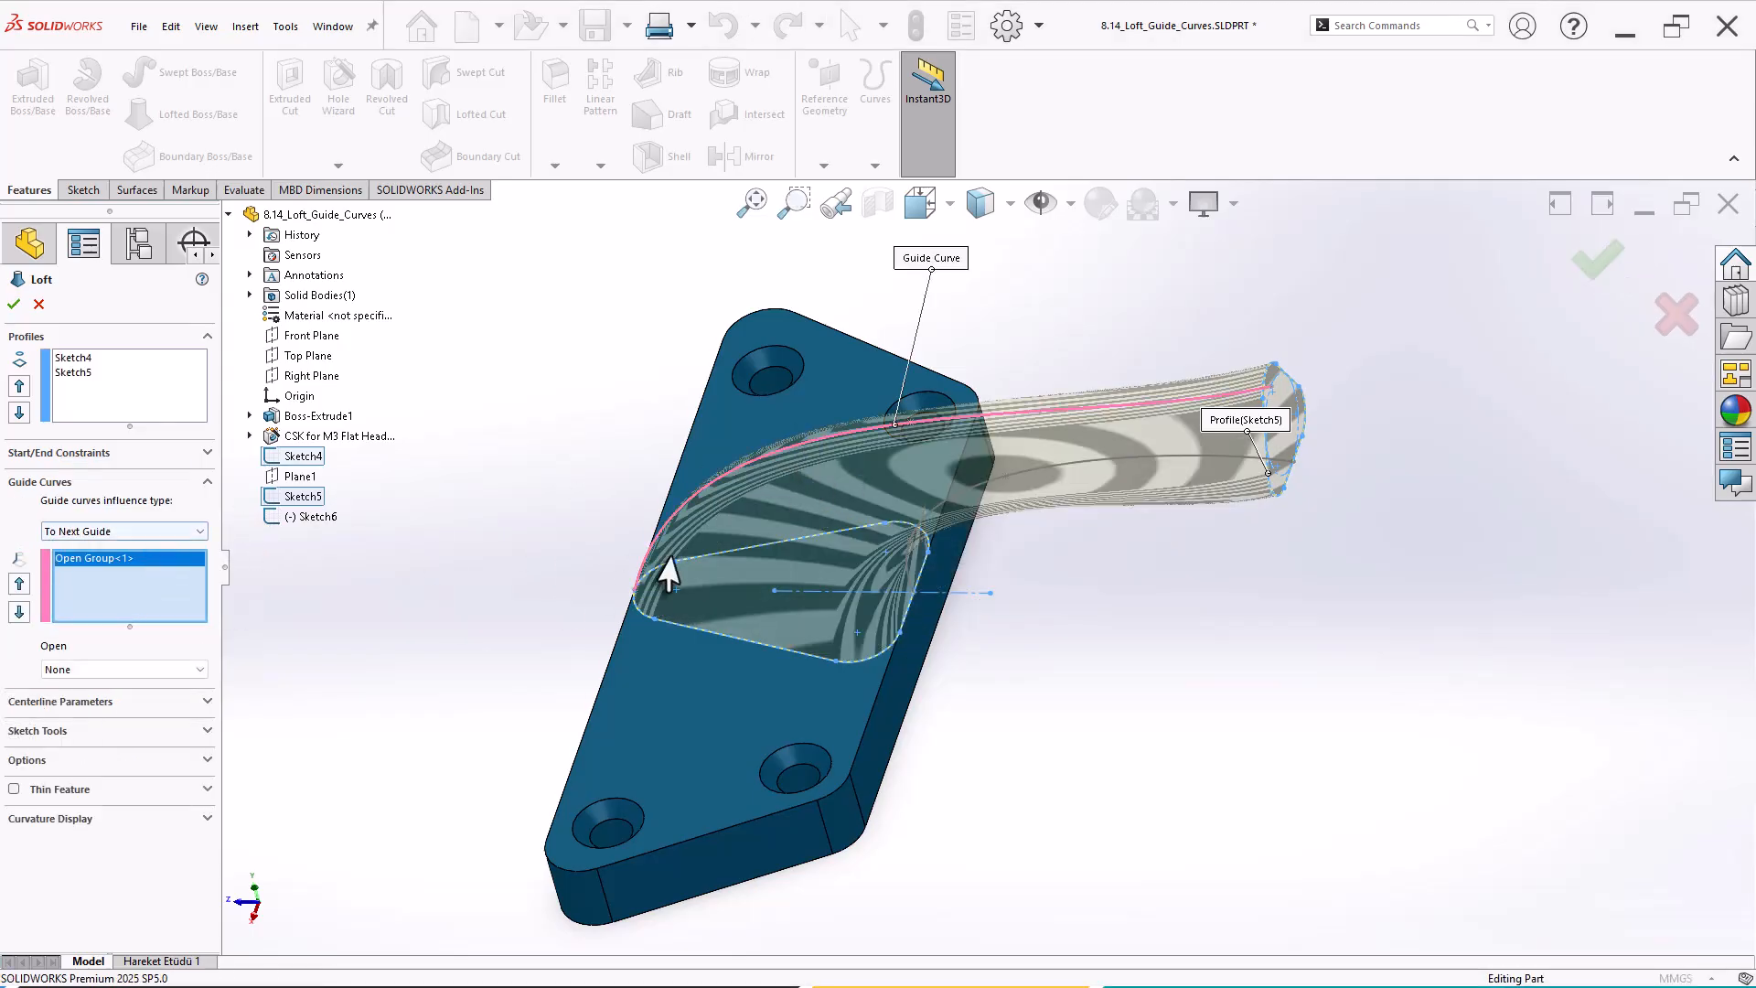
Add the lower curve between the two profiles as the loft's second guide curve.
{"action": "middle_click_drag", "start_coordinate": [1096, 640], "coordinate": [1070, 408]}
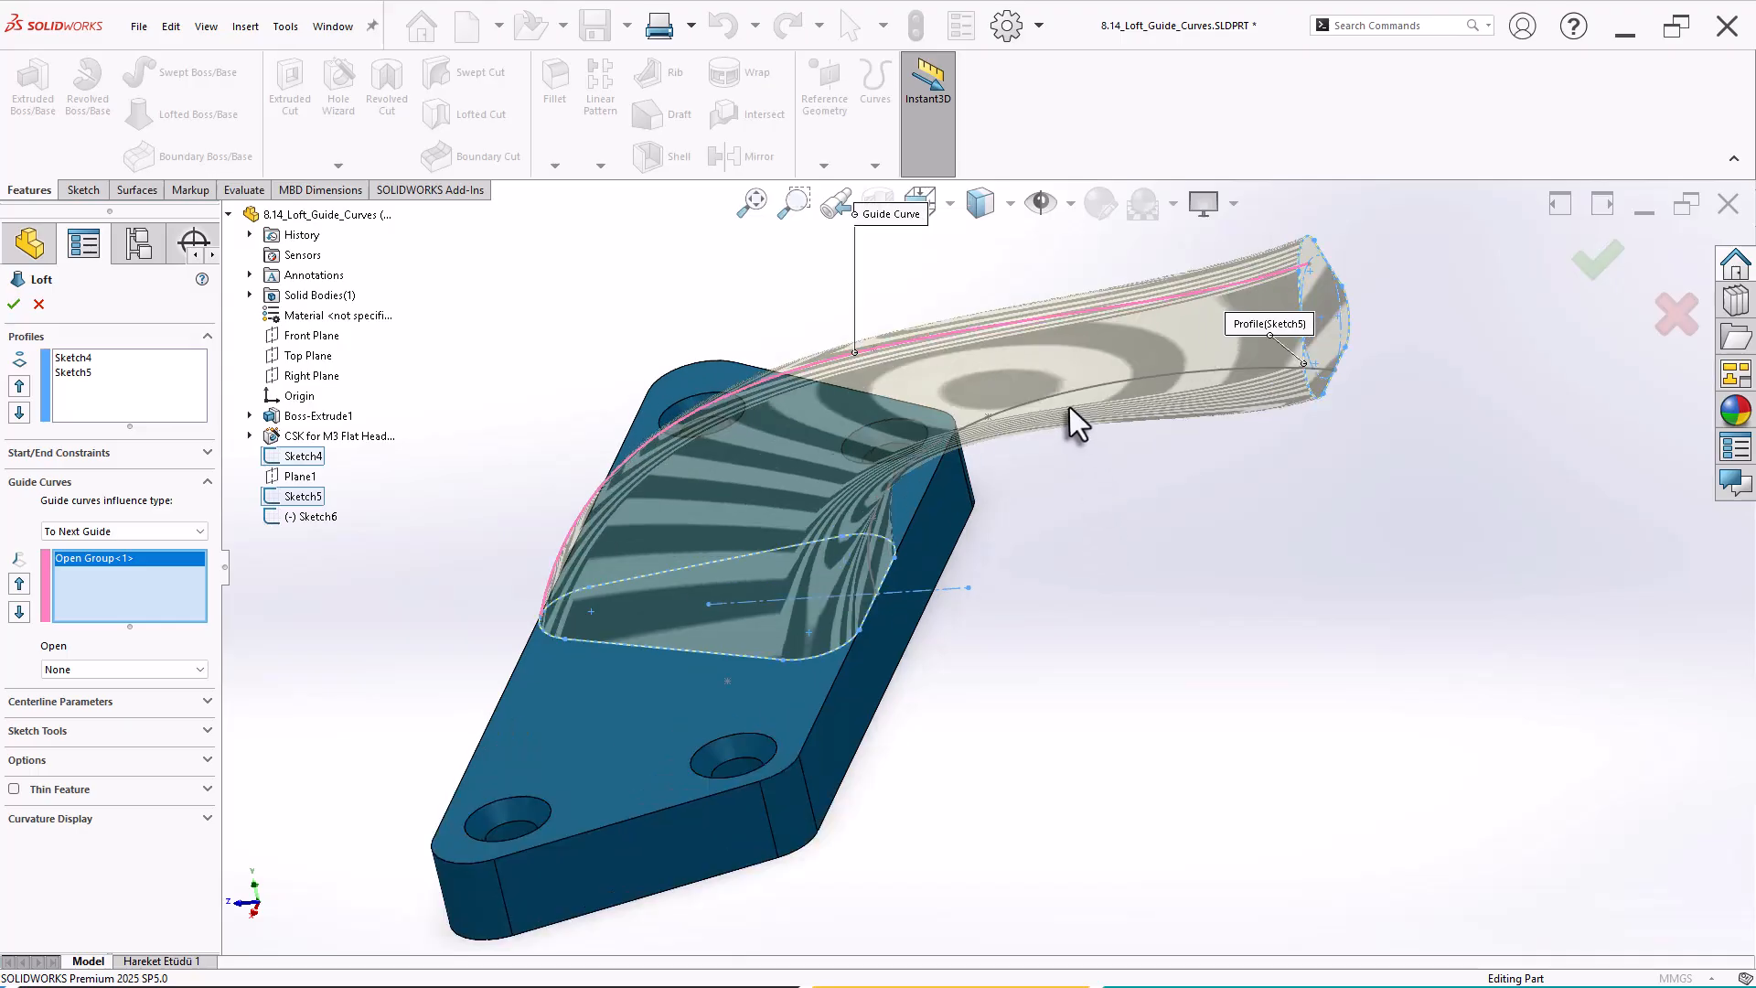
{"action": "left_click", "coordinate": [1038, 400]}
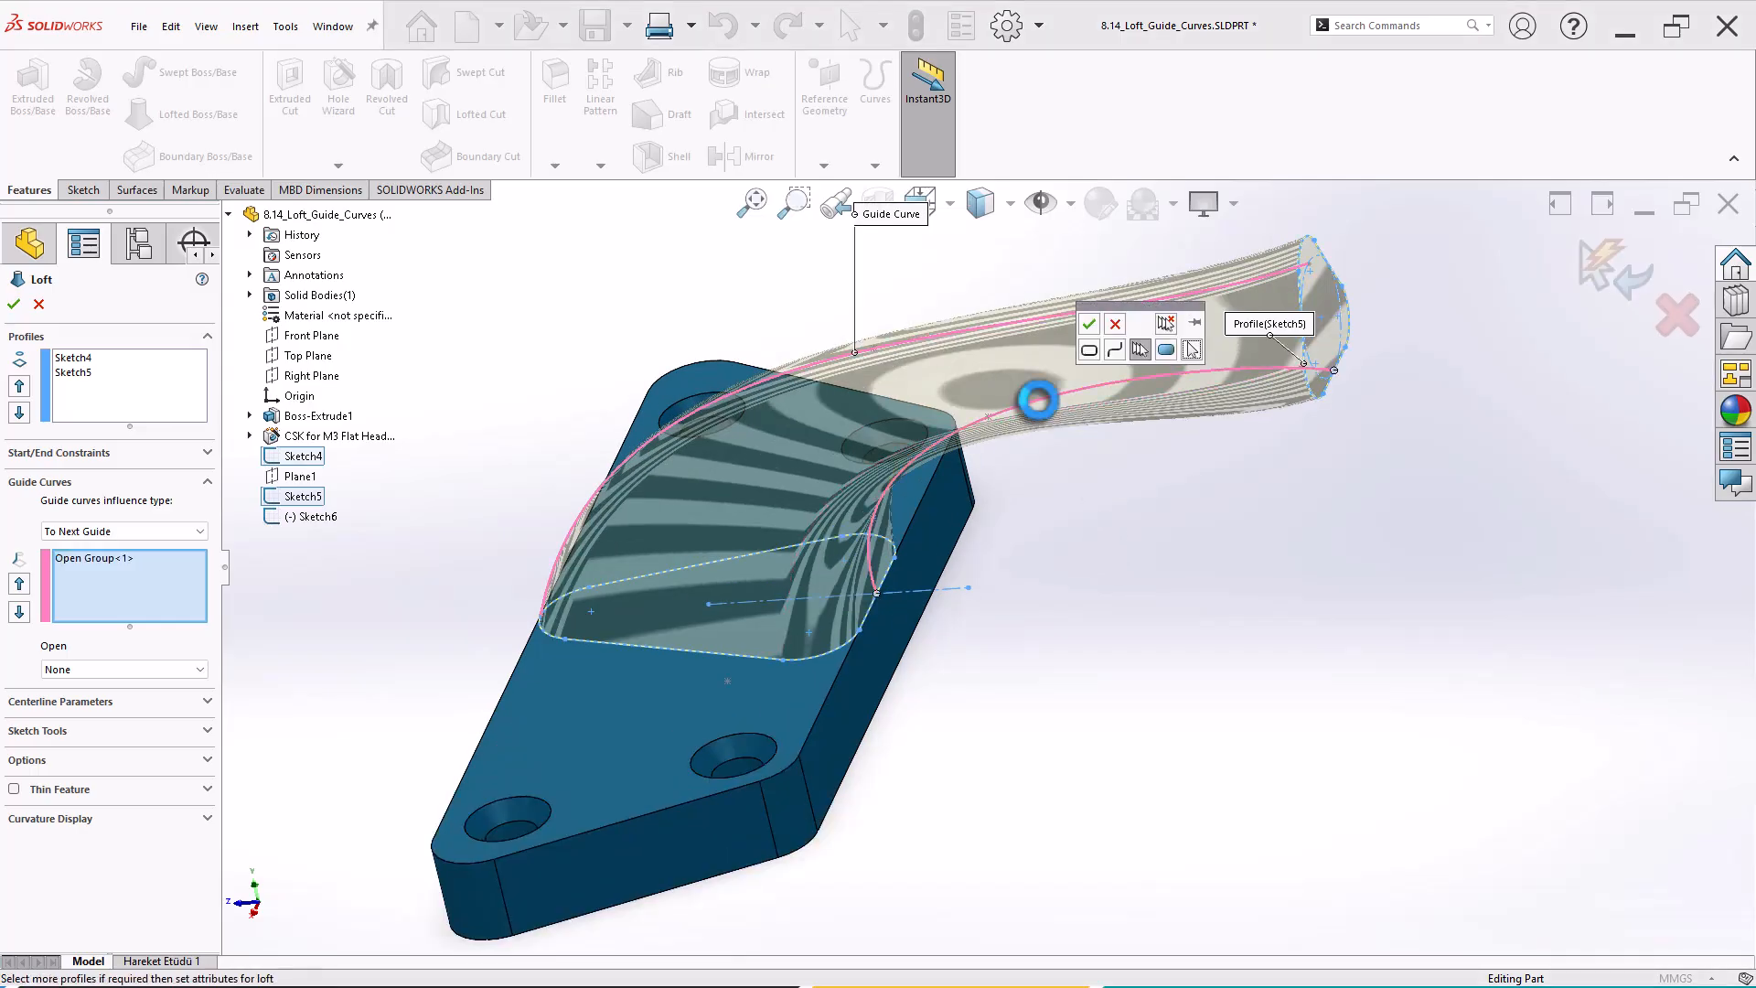
{"action": "right_click", "coordinate": [1042, 410]}
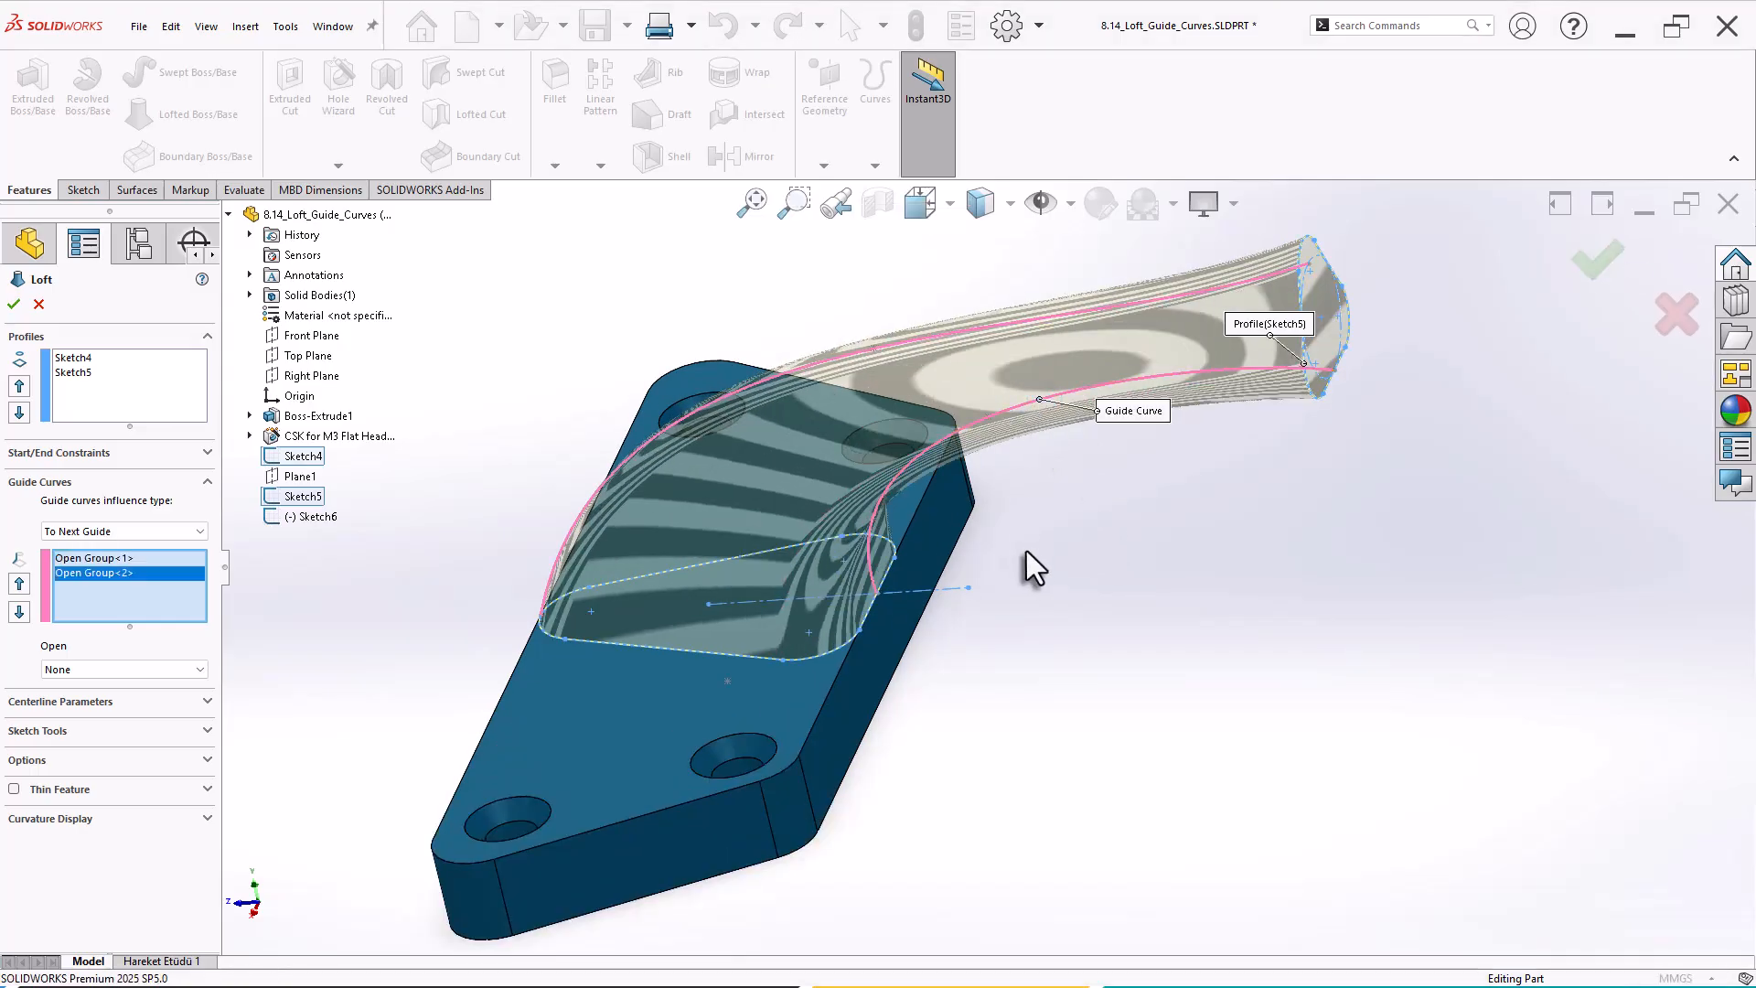
Inspect the zebra-striped preview of the two-guide loft from several sides, expand its curvature display options and accept the loft.
{"action": "middle_click_drag", "start_coordinate": [1032, 569], "coordinate": [1046, 646]}
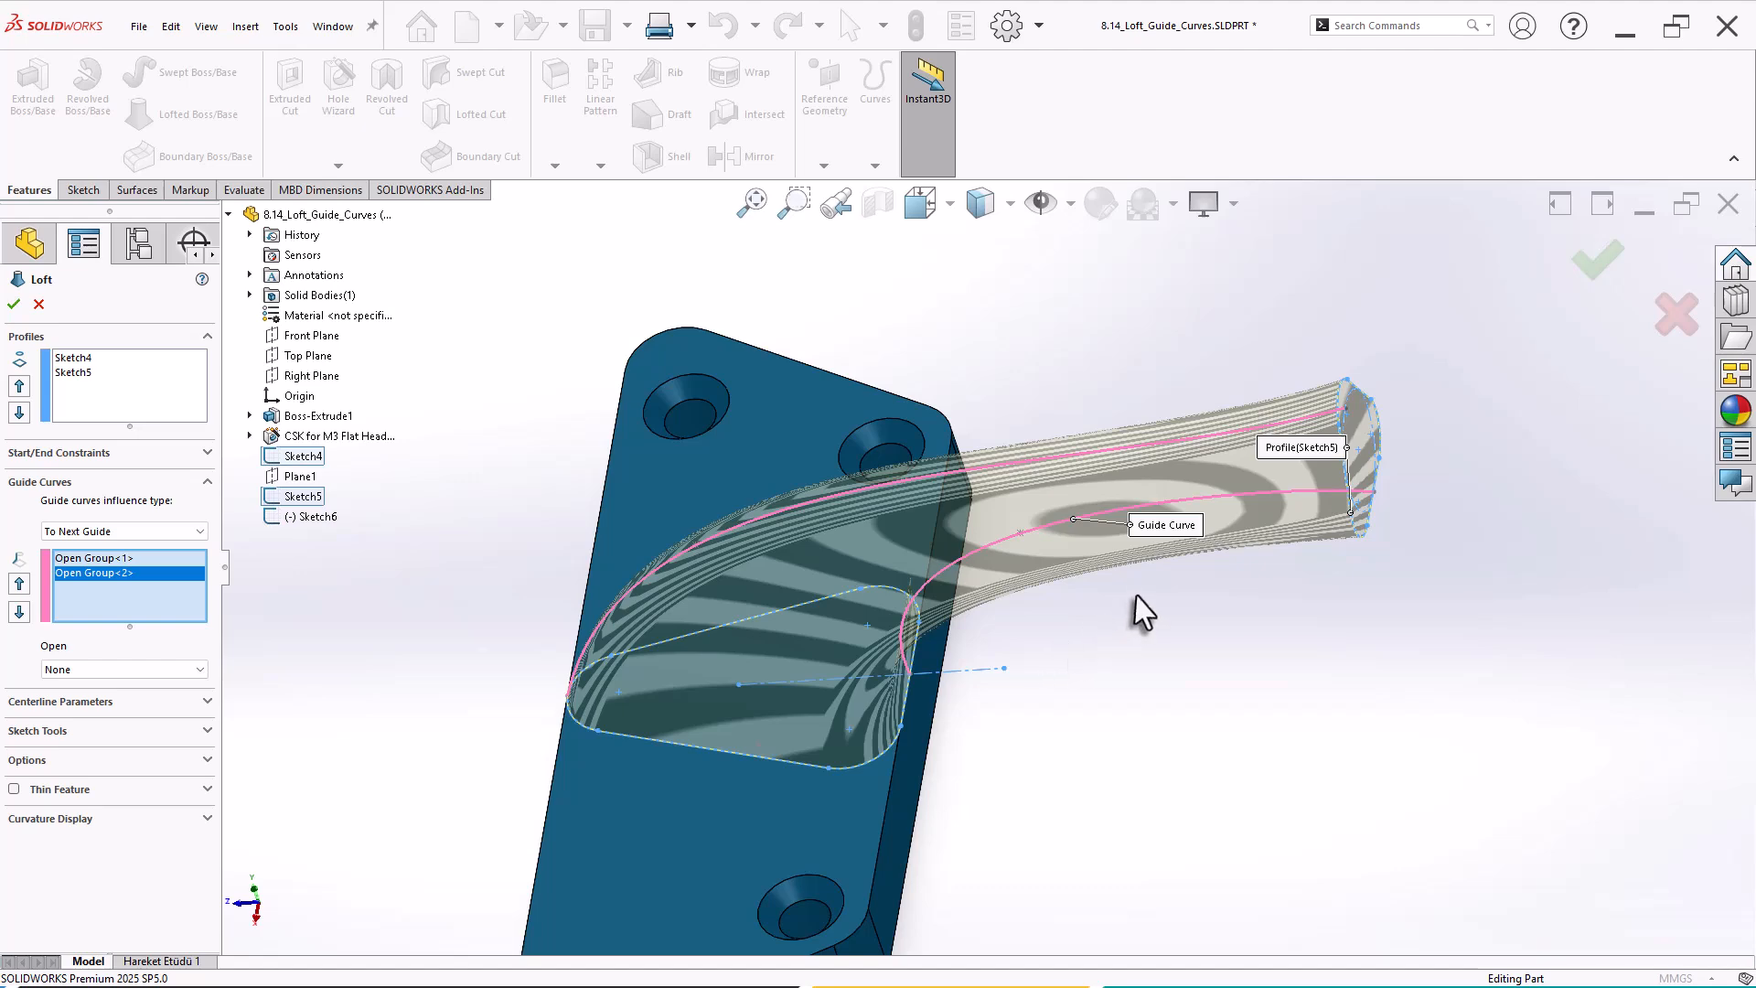
{"action": "middle_click_drag", "start_coordinate": [1140, 611], "coordinate": [1207, 645]}
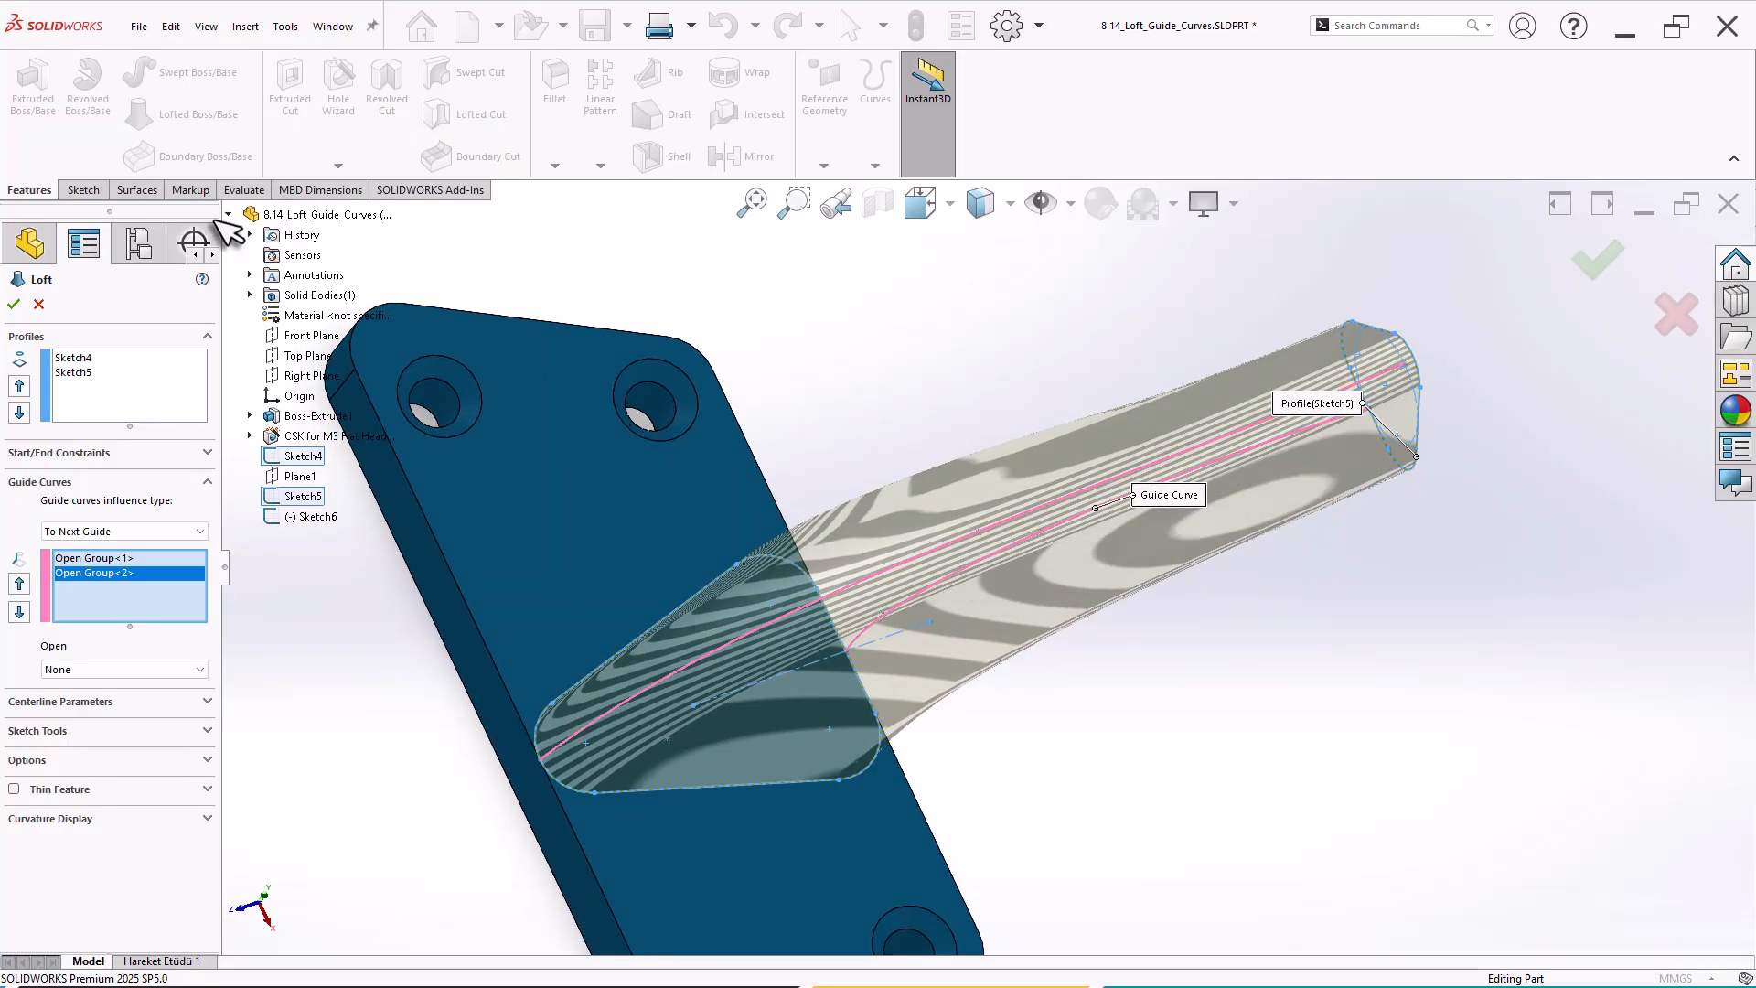
{"action": "left_click", "coordinate": [242, 190]}
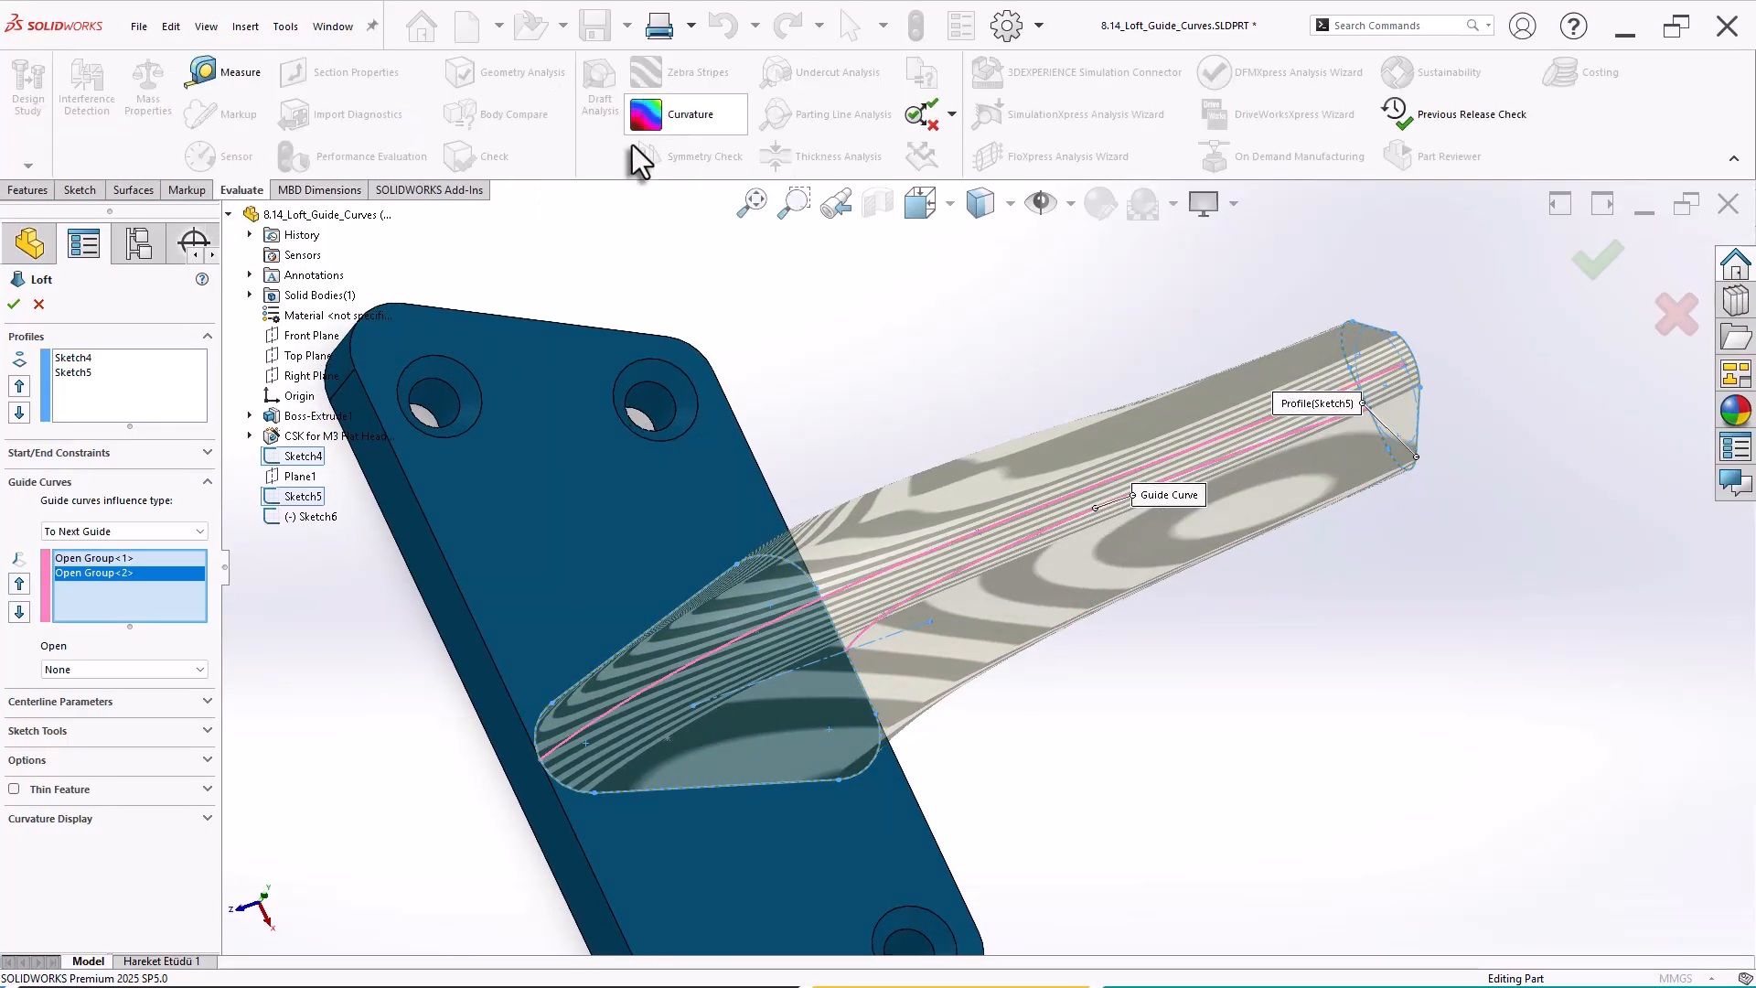
{"action": "left_click", "coordinate": [206, 819]}
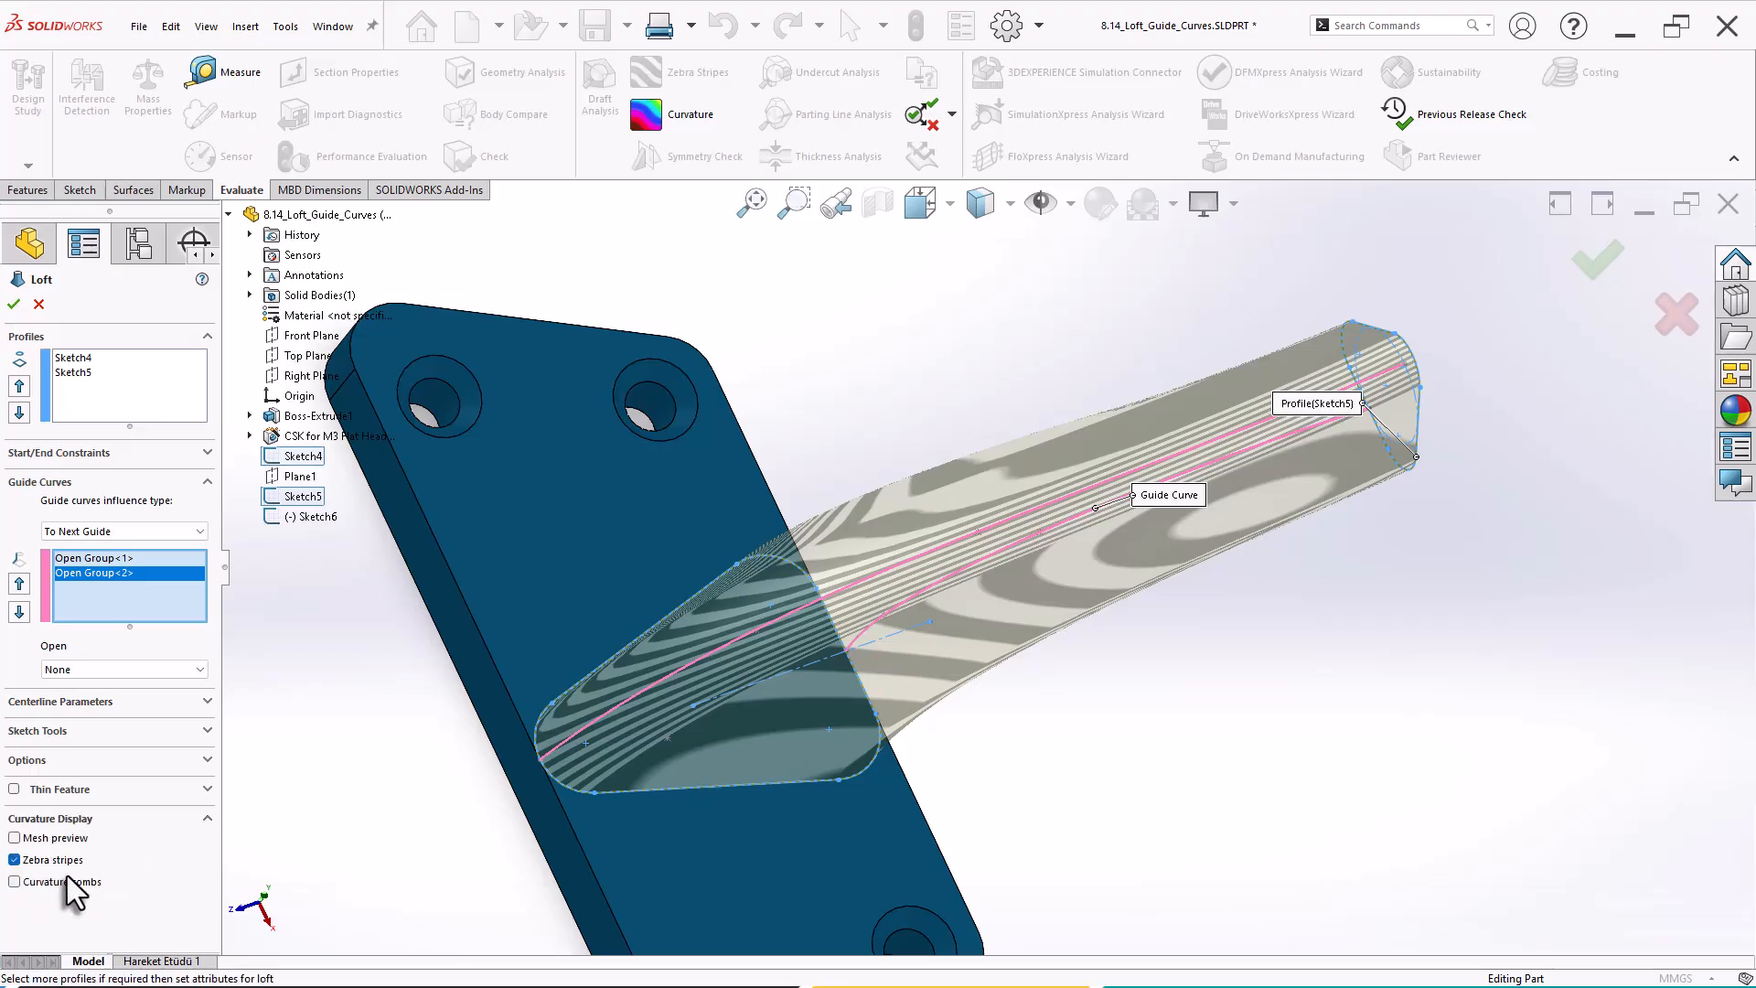
{"action": "mouse_move", "coordinate": [992, 713]}
{"action": "middle_mouse_down"}
{"action": "mouse_move", "coordinate": [1043, 629]}
{"action": "mouse_move", "coordinate": [1003, 699]}
{"action": "middle_mouse_up"}
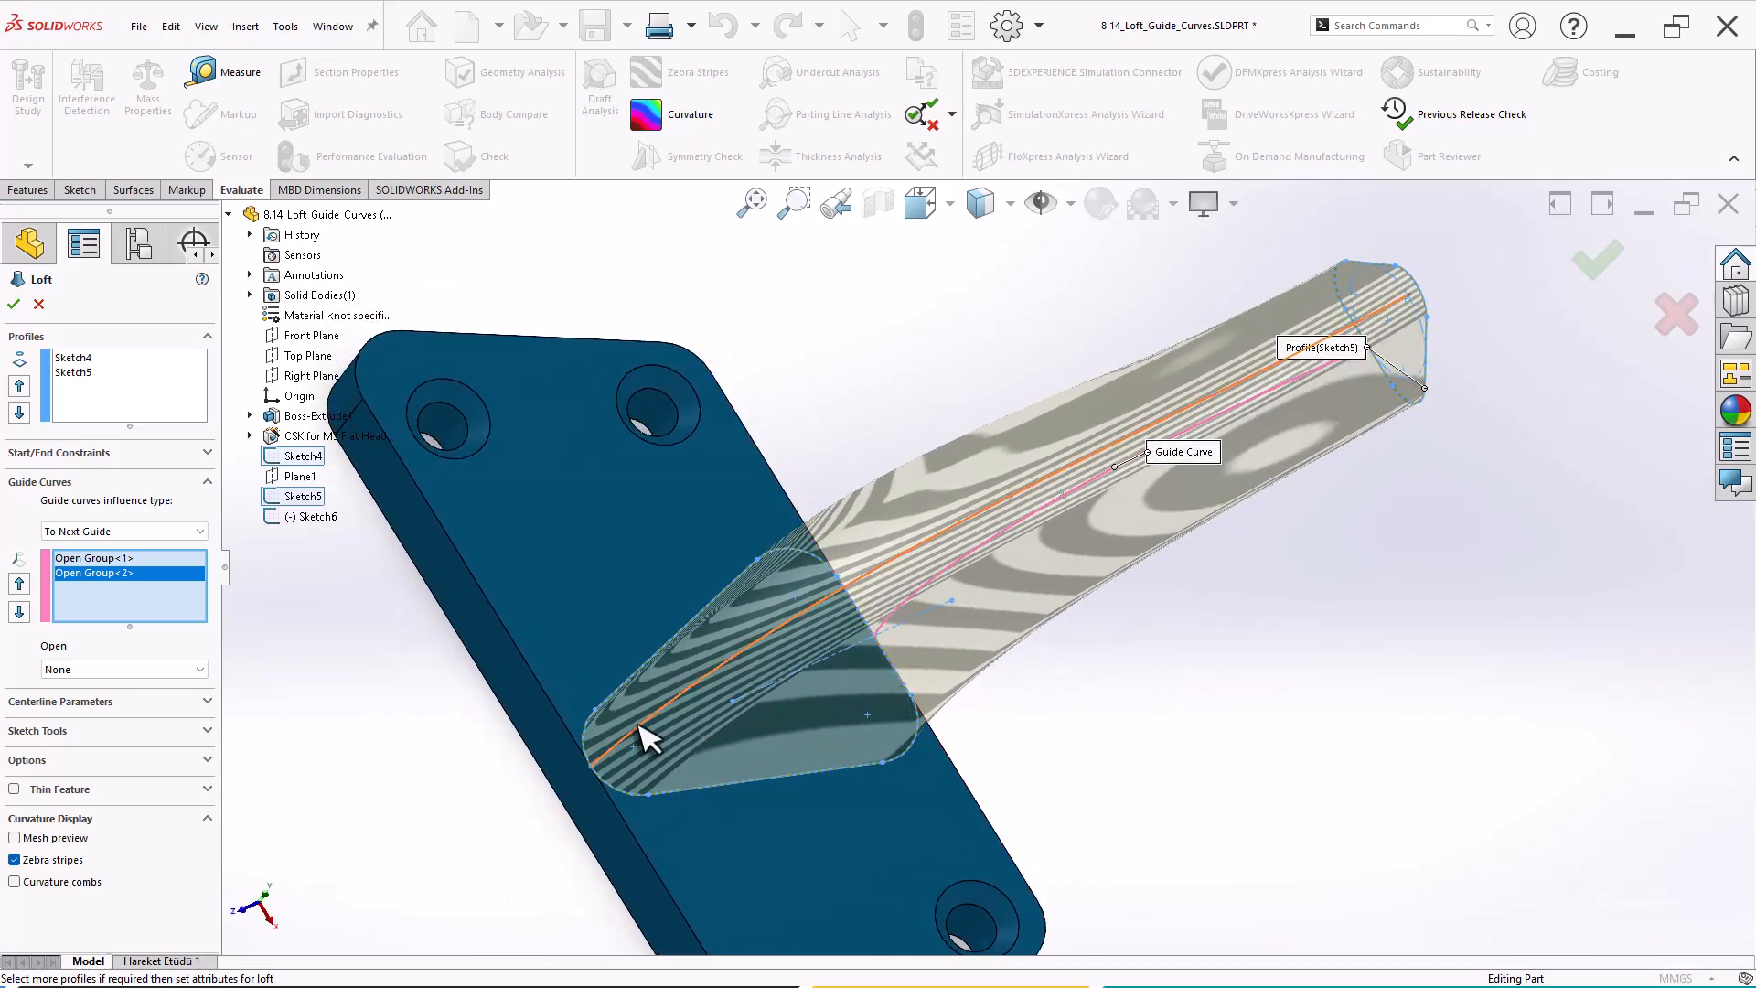
{"action": "mouse_move", "coordinate": [859, 695]}
{"action": "middle_mouse_down"}
{"action": "mouse_move", "coordinate": [835, 667]}
{"action": "mouse_move", "coordinate": [864, 681]}
{"action": "middle_mouse_up"}
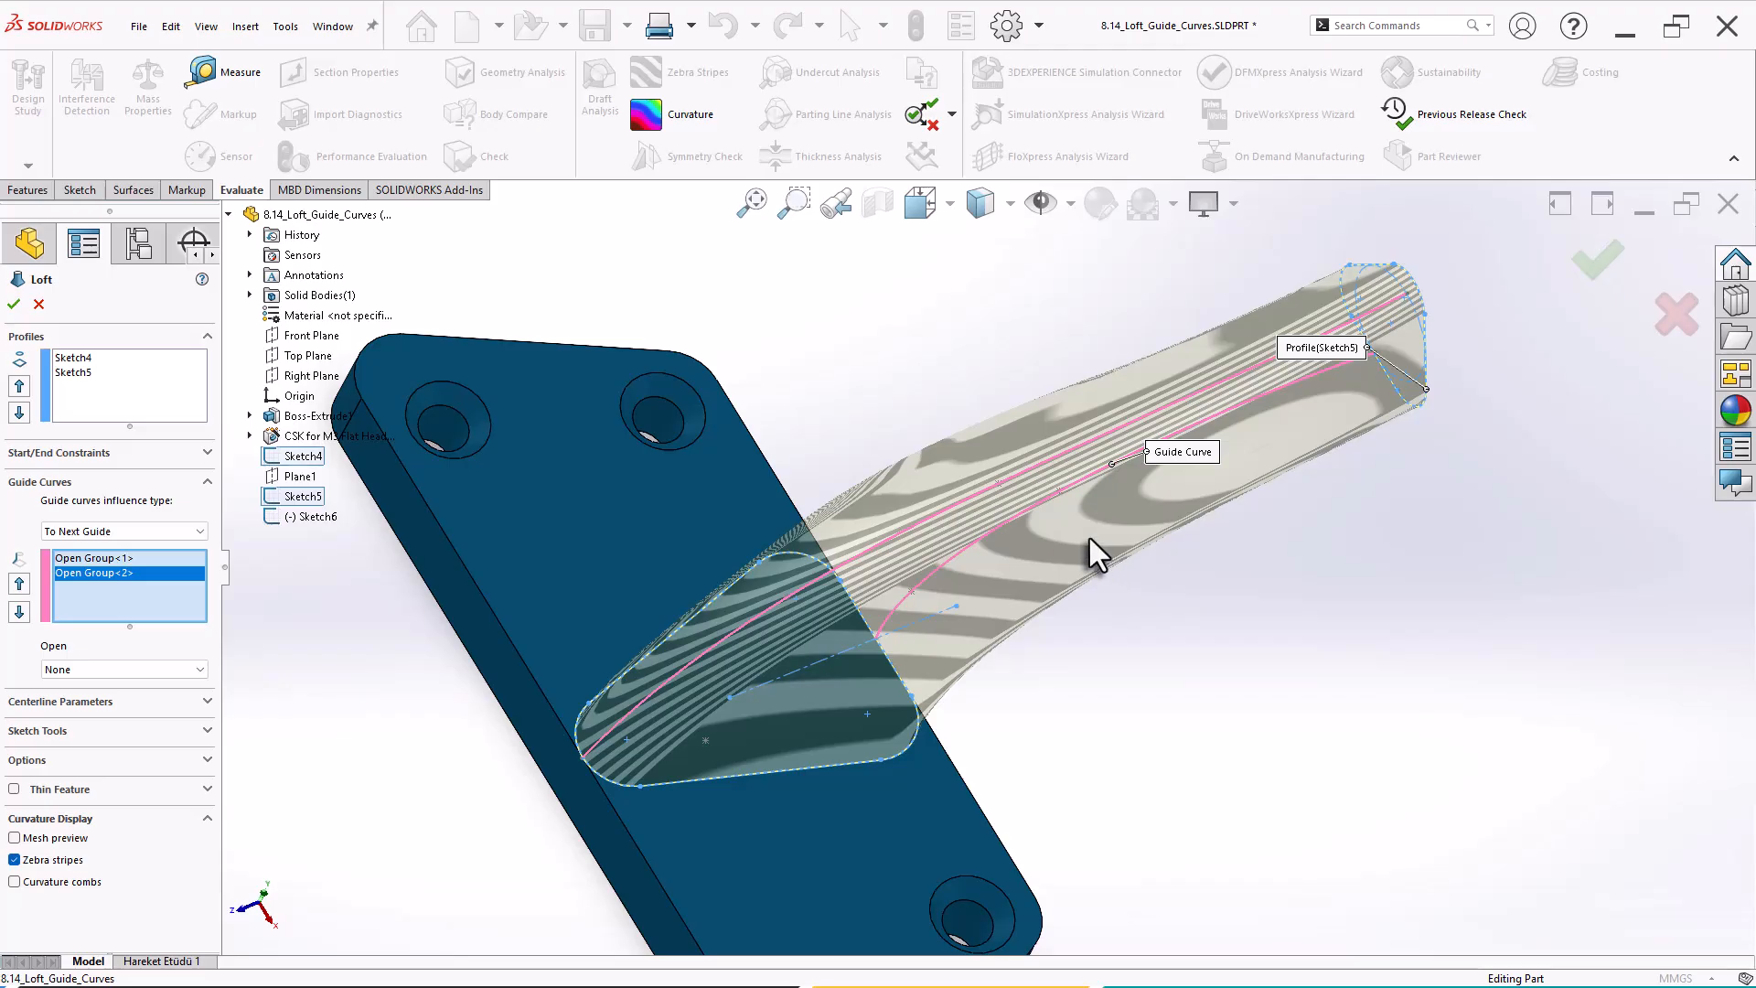
{"action": "middle_click_drag", "start_coordinate": [1089, 538], "coordinate": [1011, 439]}
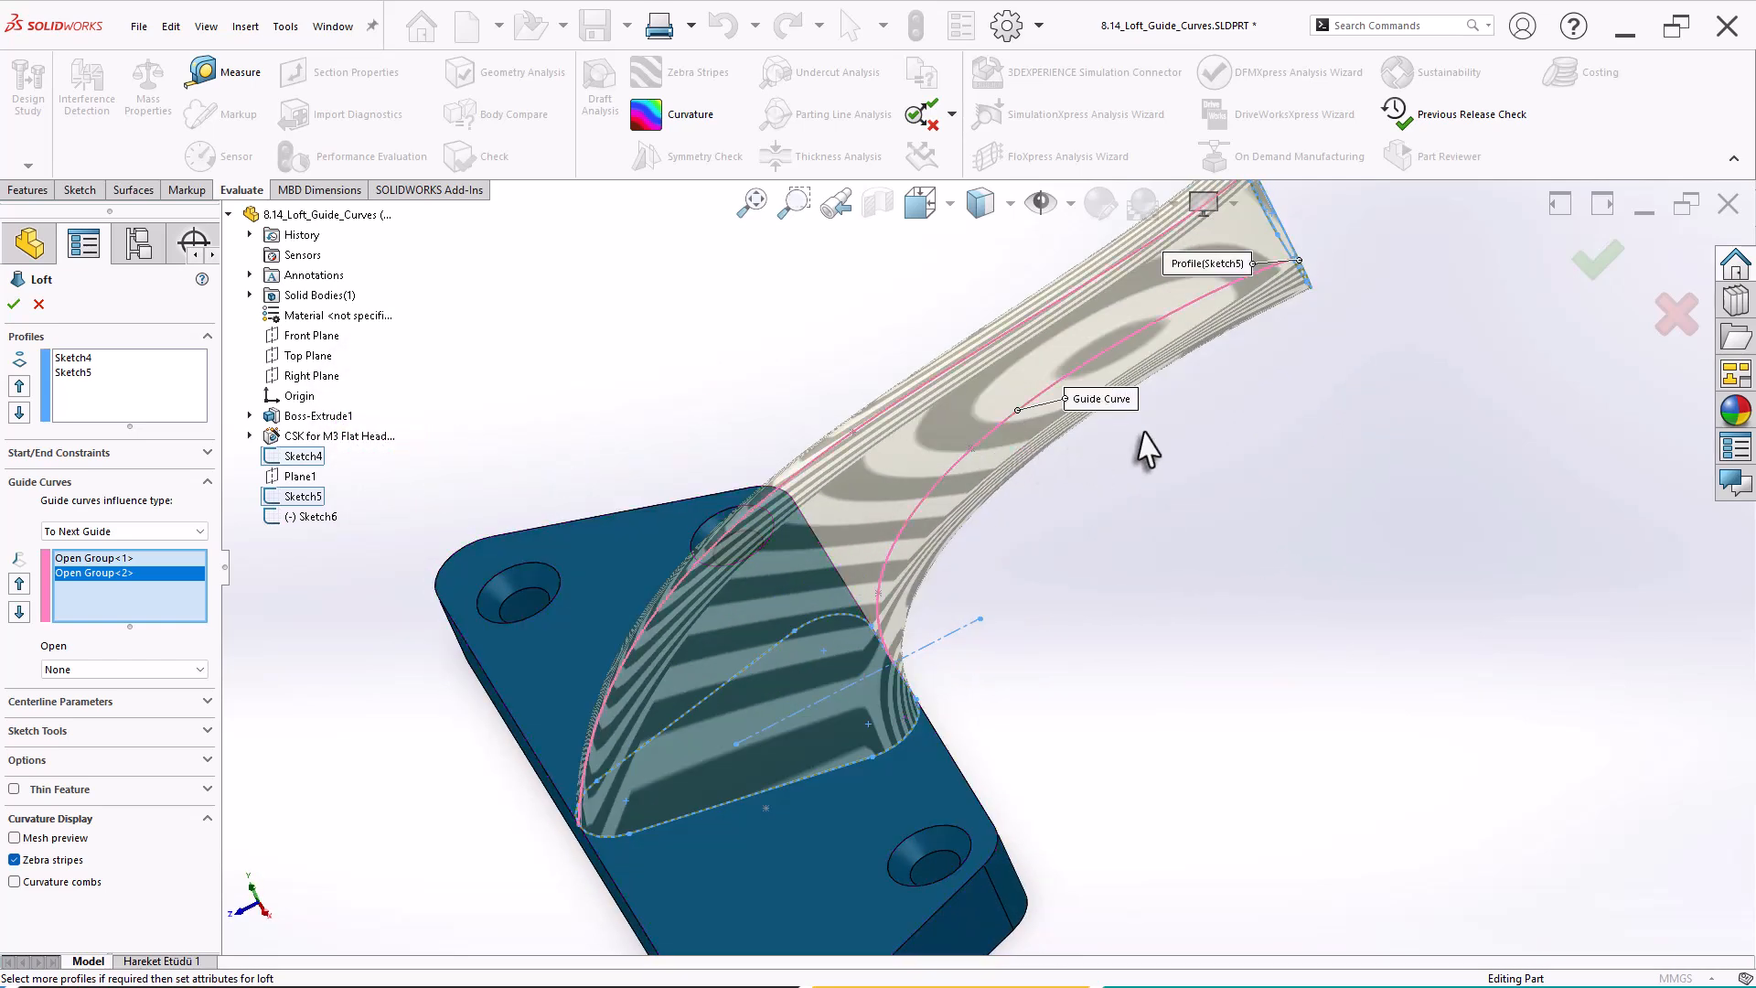
{"action": "left_click", "coordinate": [1599, 264]}
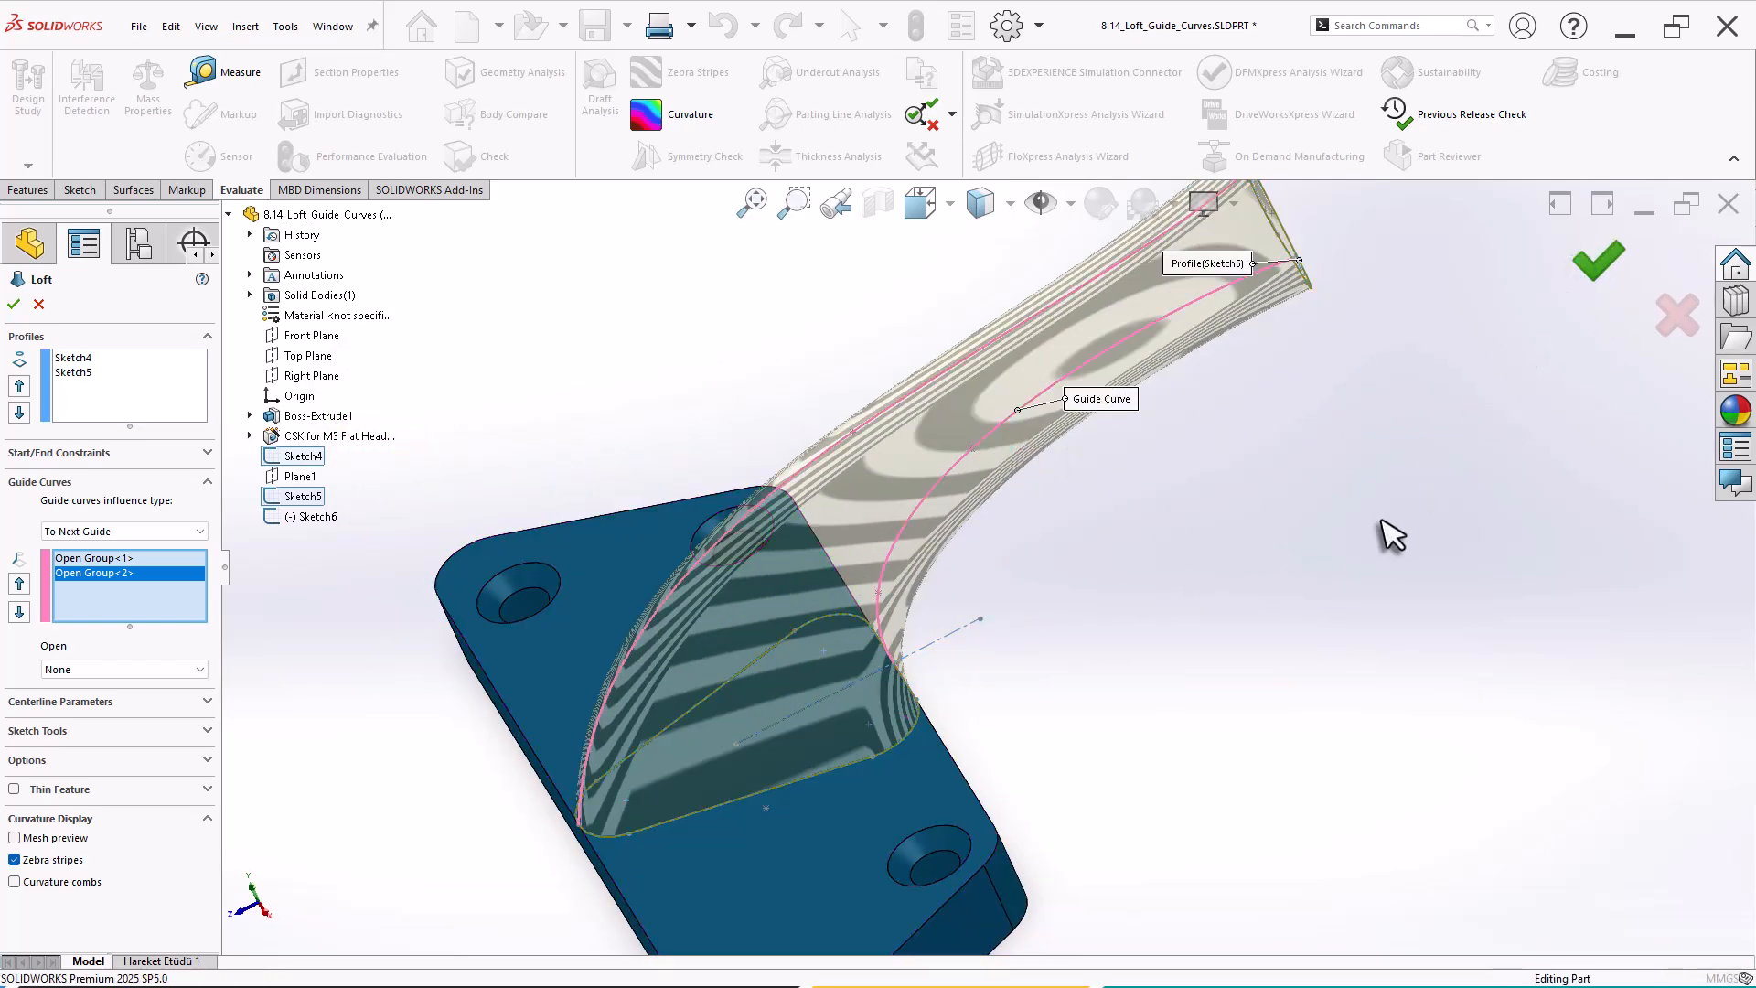
{"action": "scroll", "coordinate": [1275, 584], "scroll_direction": "up", "scroll_amount": 3}
{"action": "mouse_move", "coordinate": [1234, 572]}
{"action": "middle_mouse_down"}
{"action": "mouse_move", "coordinate": [1216, 502]}
{"action": "mouse_move", "coordinate": [1246, 497]}
{"action": "mouse_move", "coordinate": [1342, 599]}
{"action": "mouse_move", "coordinate": [784, 470]}
{"action": "middle_mouse_up"}
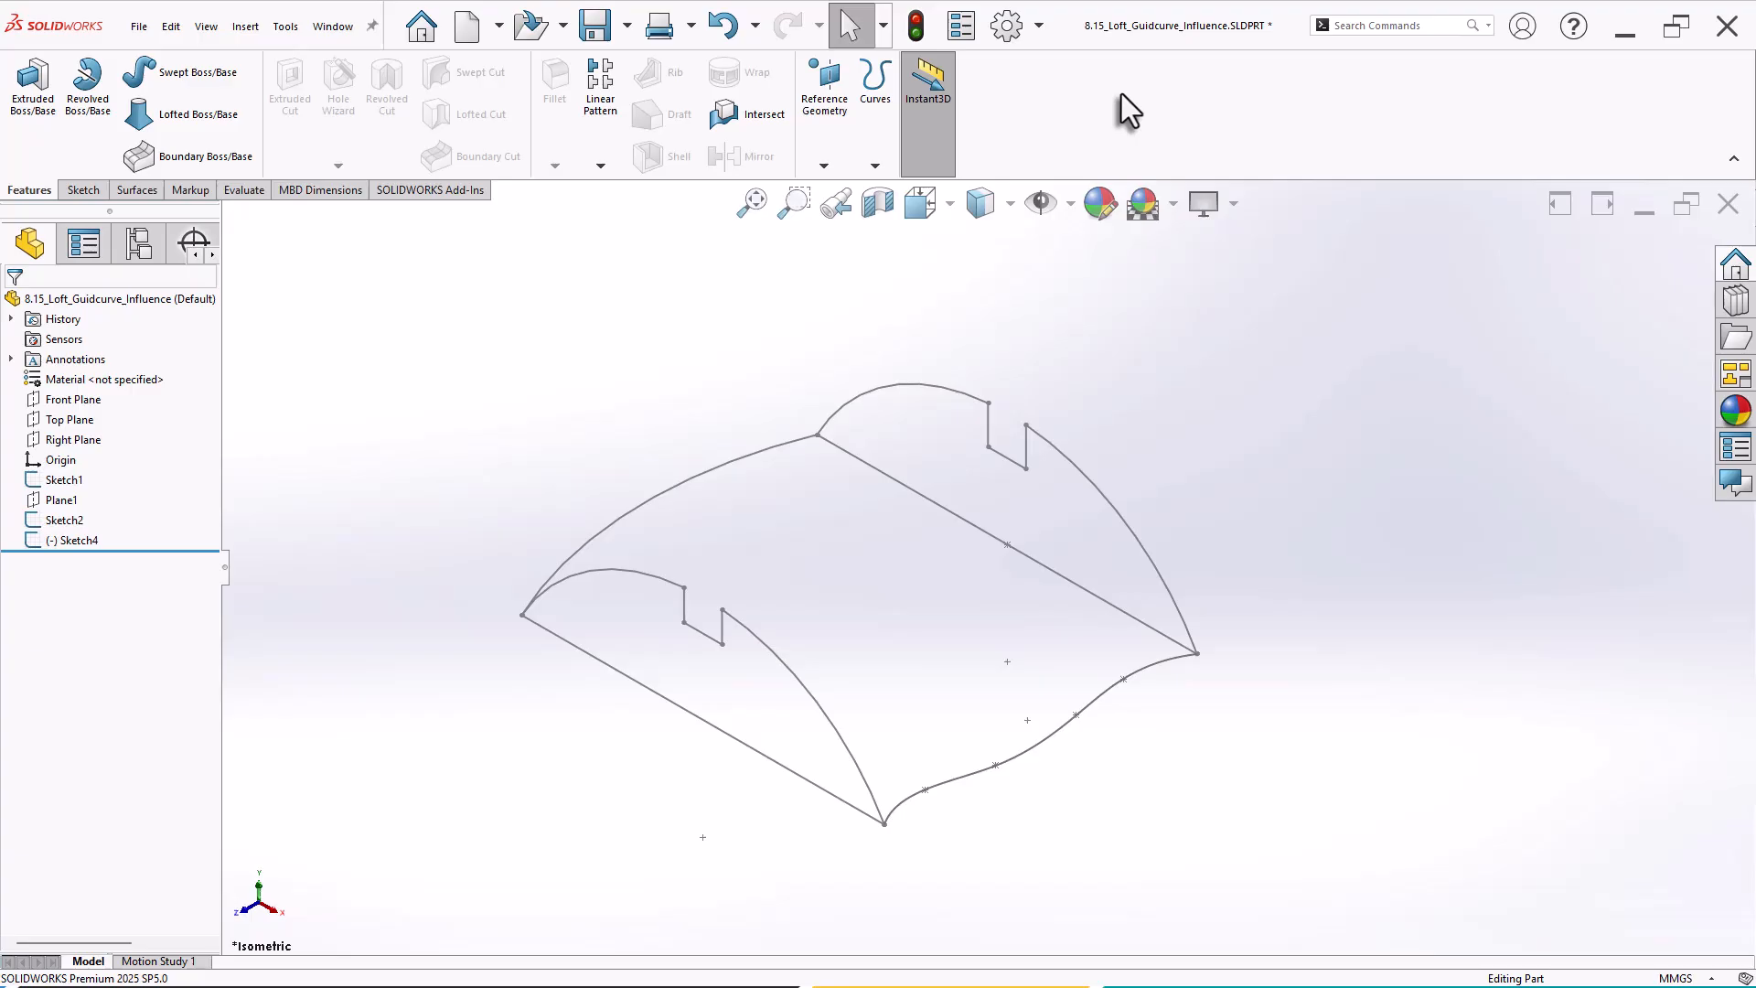
In the 8.15 part, start a lofted boss with Sketch2 and Sketch1 as profiles and inspect the preview.
{"action": "left_click", "coordinate": [173, 114]}
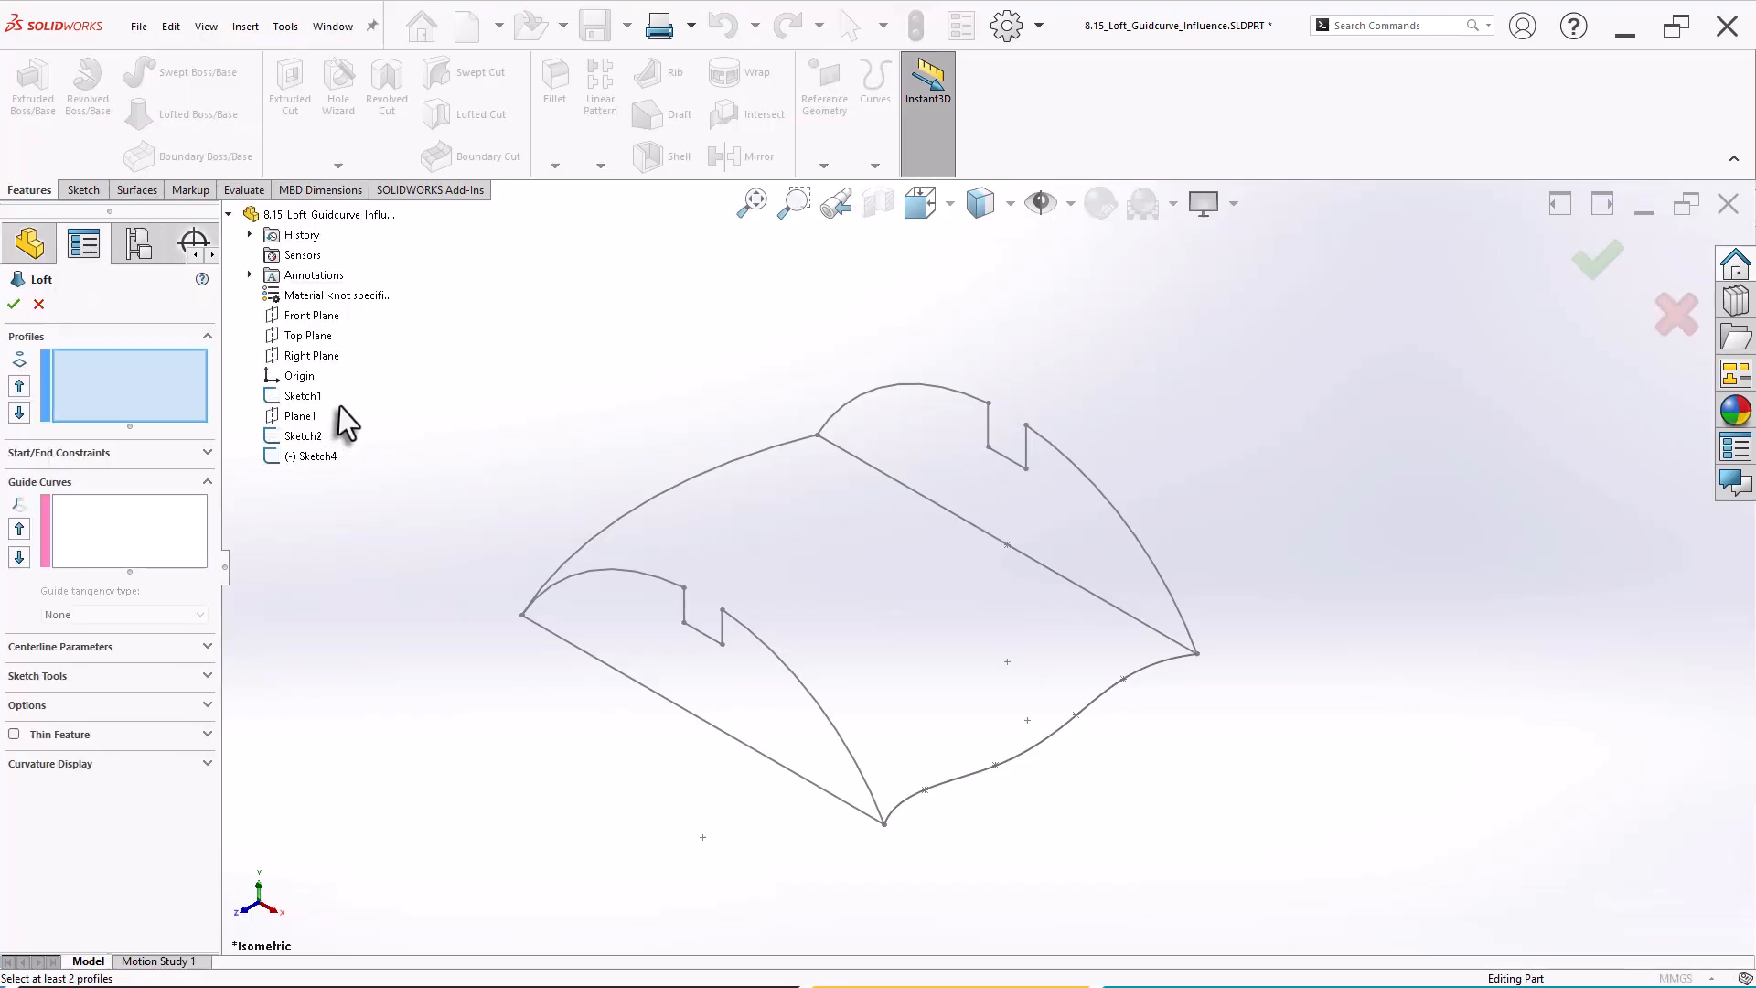
{"action": "left_click", "coordinate": [863, 820]}
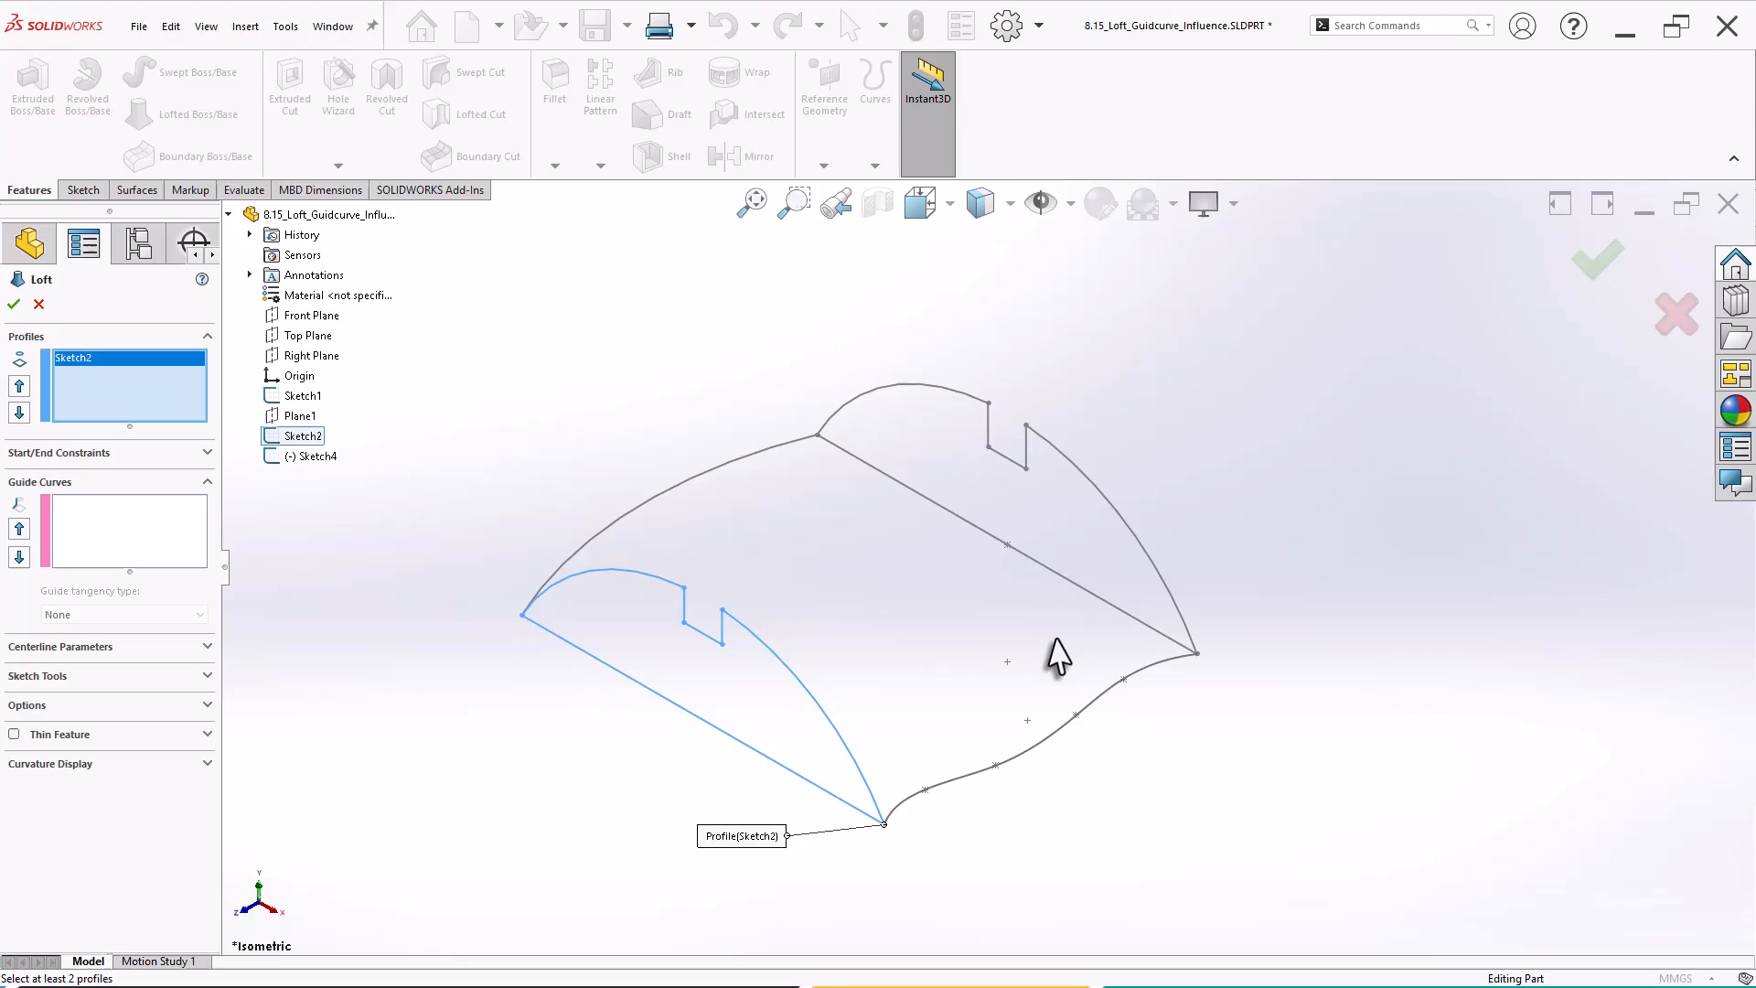
{"action": "left_click", "coordinate": [1177, 657]}
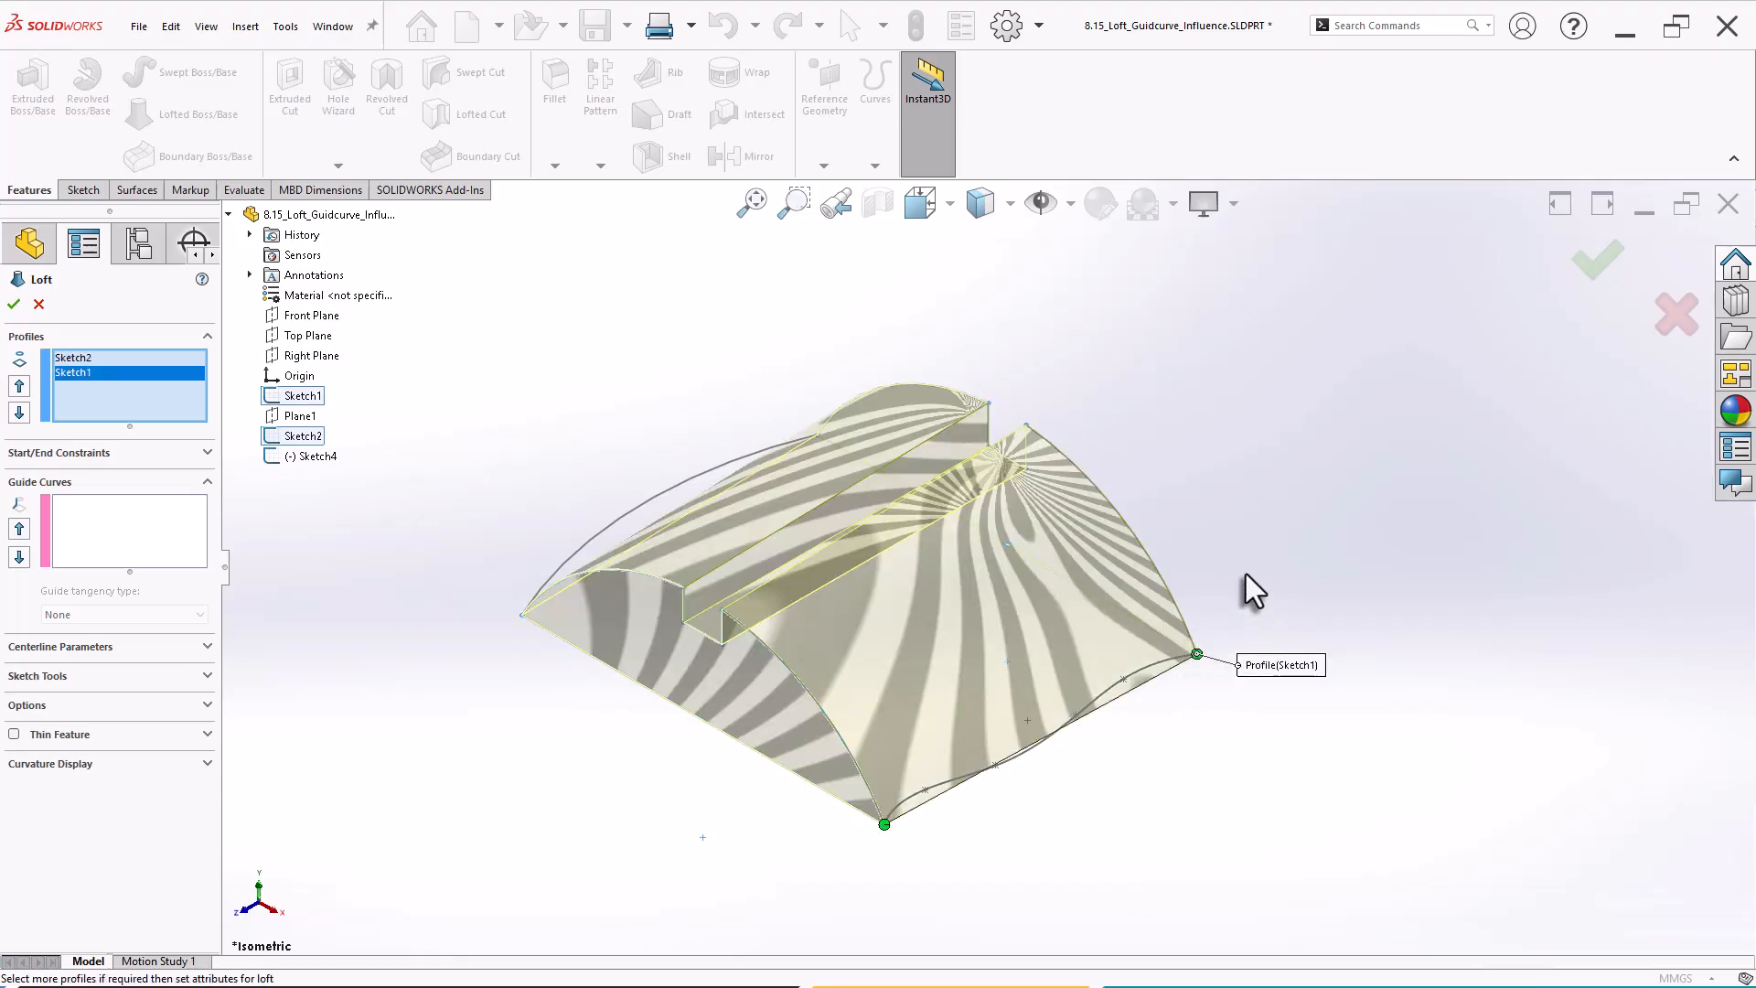
{"action": "mouse_move", "coordinate": [1245, 573]}
{"action": "middle_mouse_down"}
{"action": "mouse_move", "coordinate": [1227, 540]}
{"action": "mouse_move", "coordinate": [1238, 627]}
{"action": "mouse_move", "coordinate": [1225, 594]}
{"action": "middle_mouse_up"}
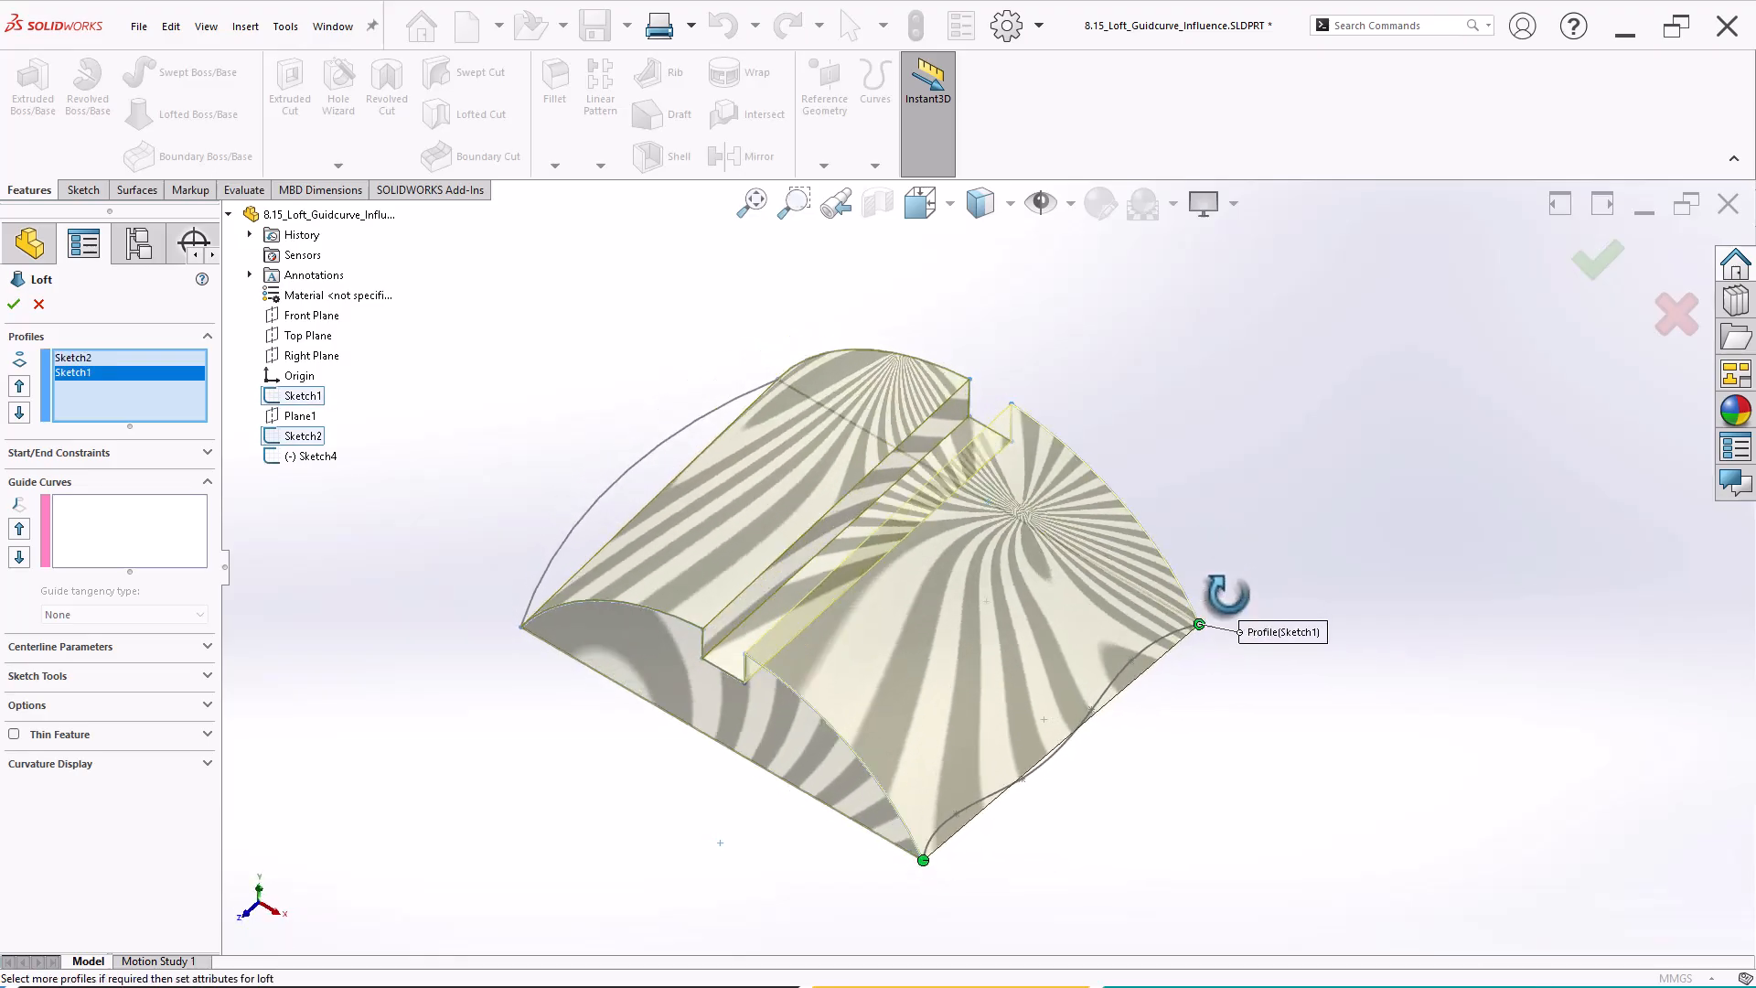
{"action": "middle_click_drag", "start_coordinate": [1211, 720], "coordinate": [1198, 771]}
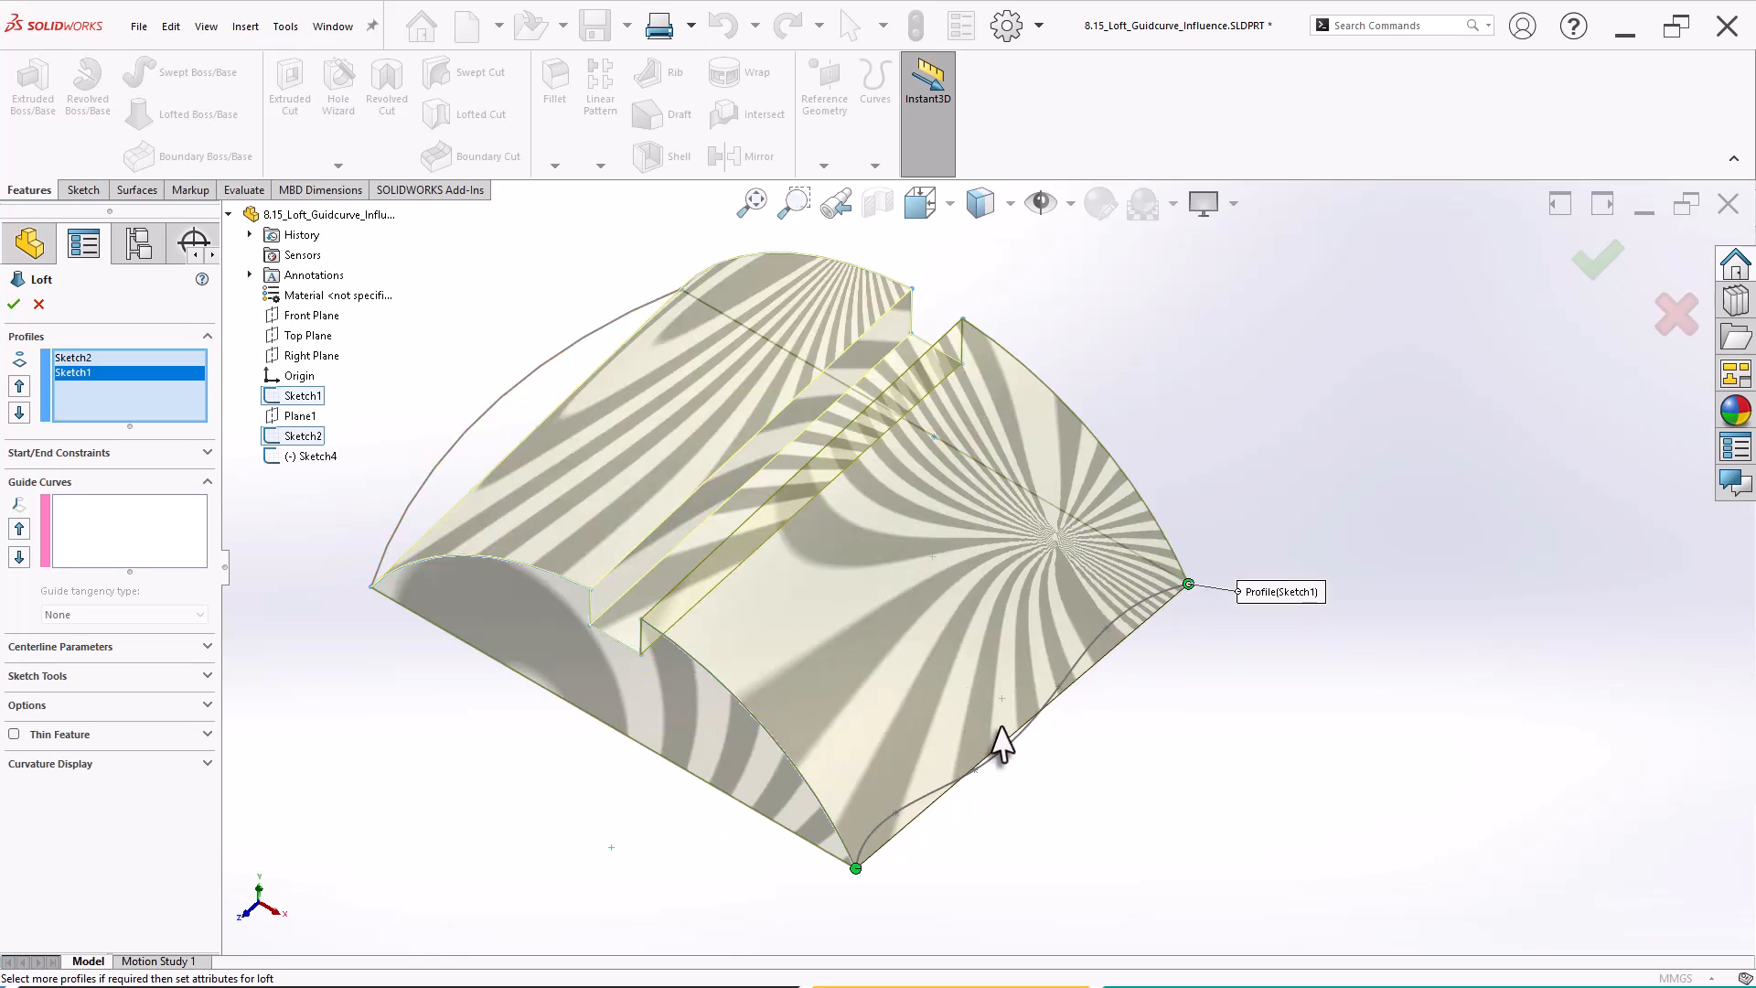
Add the arc joining the two profiles on their curved-cap side as the loft's first guide curve.
{"action": "left_click", "coordinate": [124, 535]}
{"action": "left_click", "coordinate": [448, 459]}
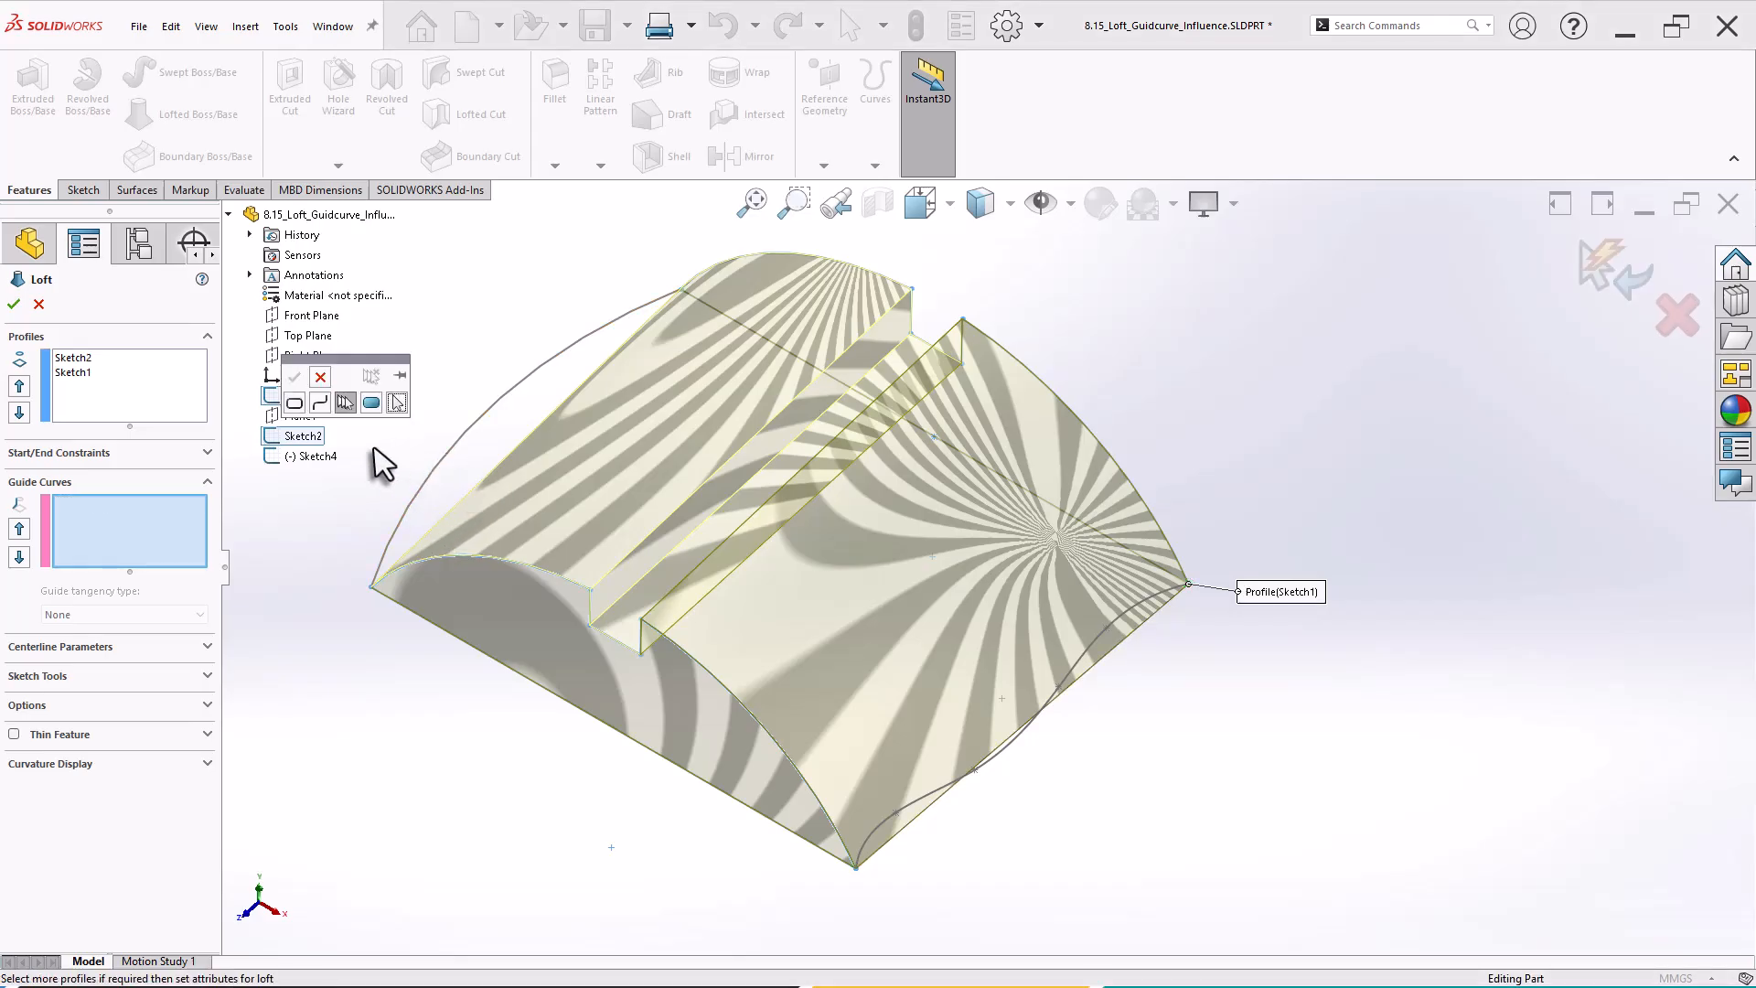
{"action": "left_click", "coordinate": [441, 459]}
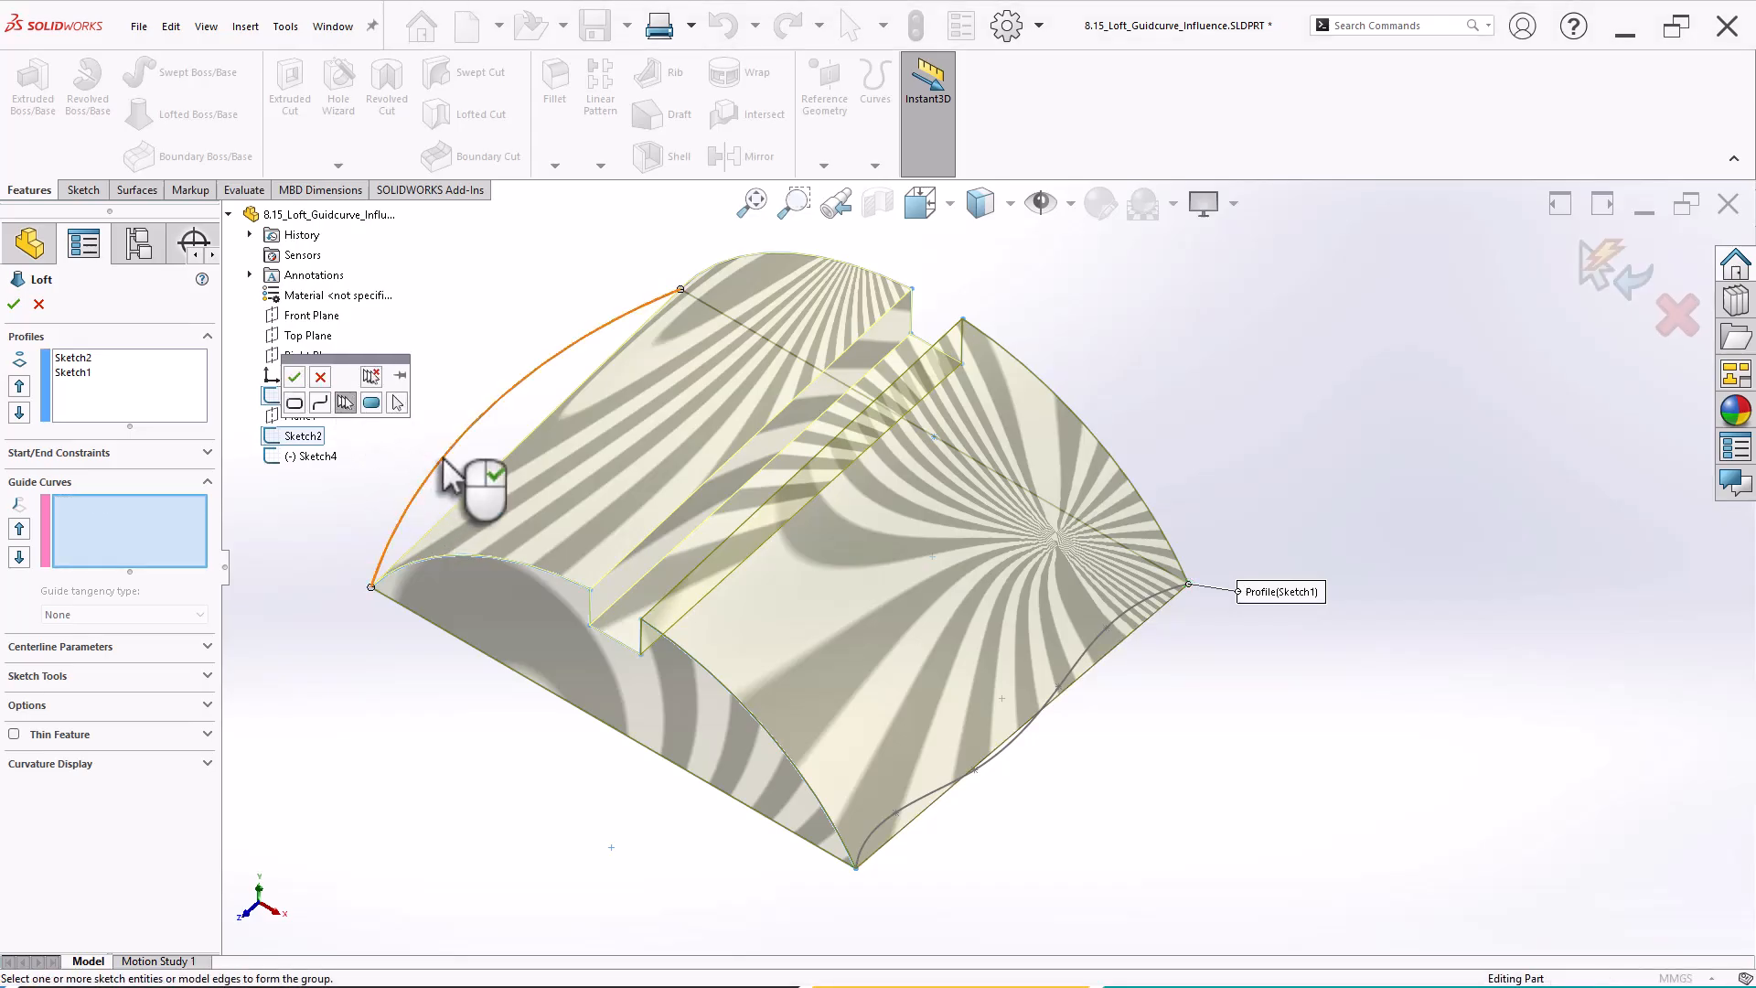
{"action": "right_click", "coordinate": [442, 460]}
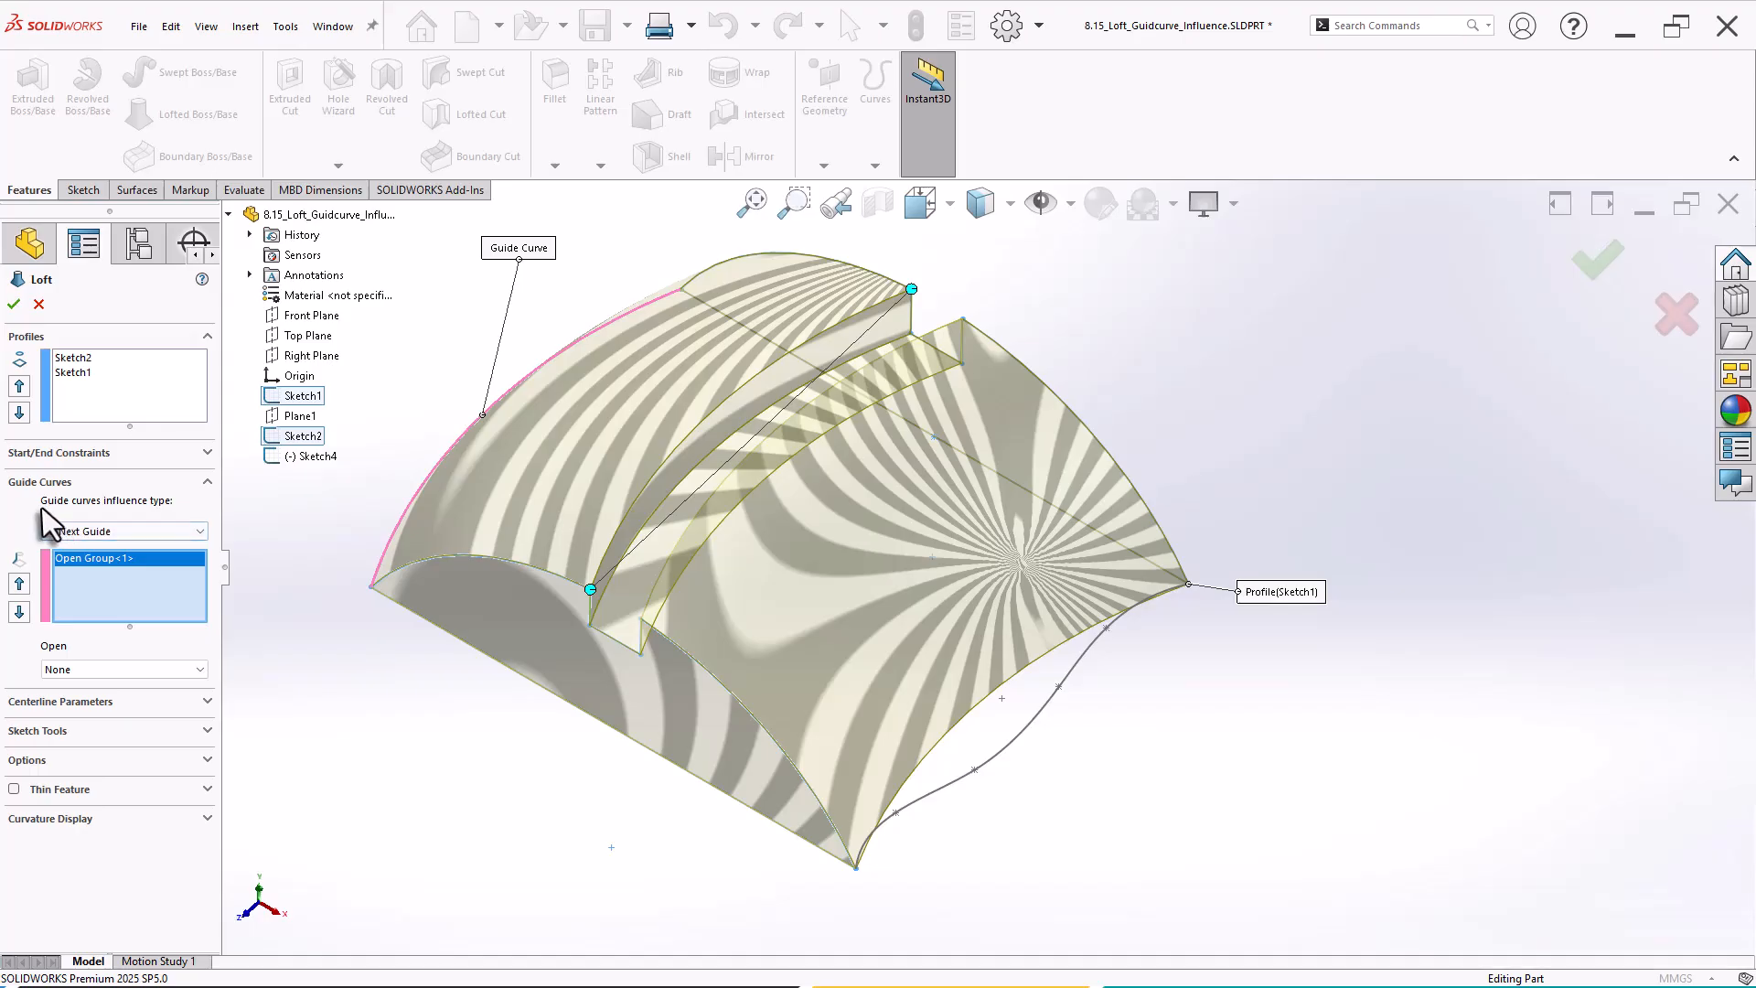
Try the Global guide curve influence type and examine how the loft's opposite side is shaped.
{"action": "left_click", "coordinate": [150, 534]}
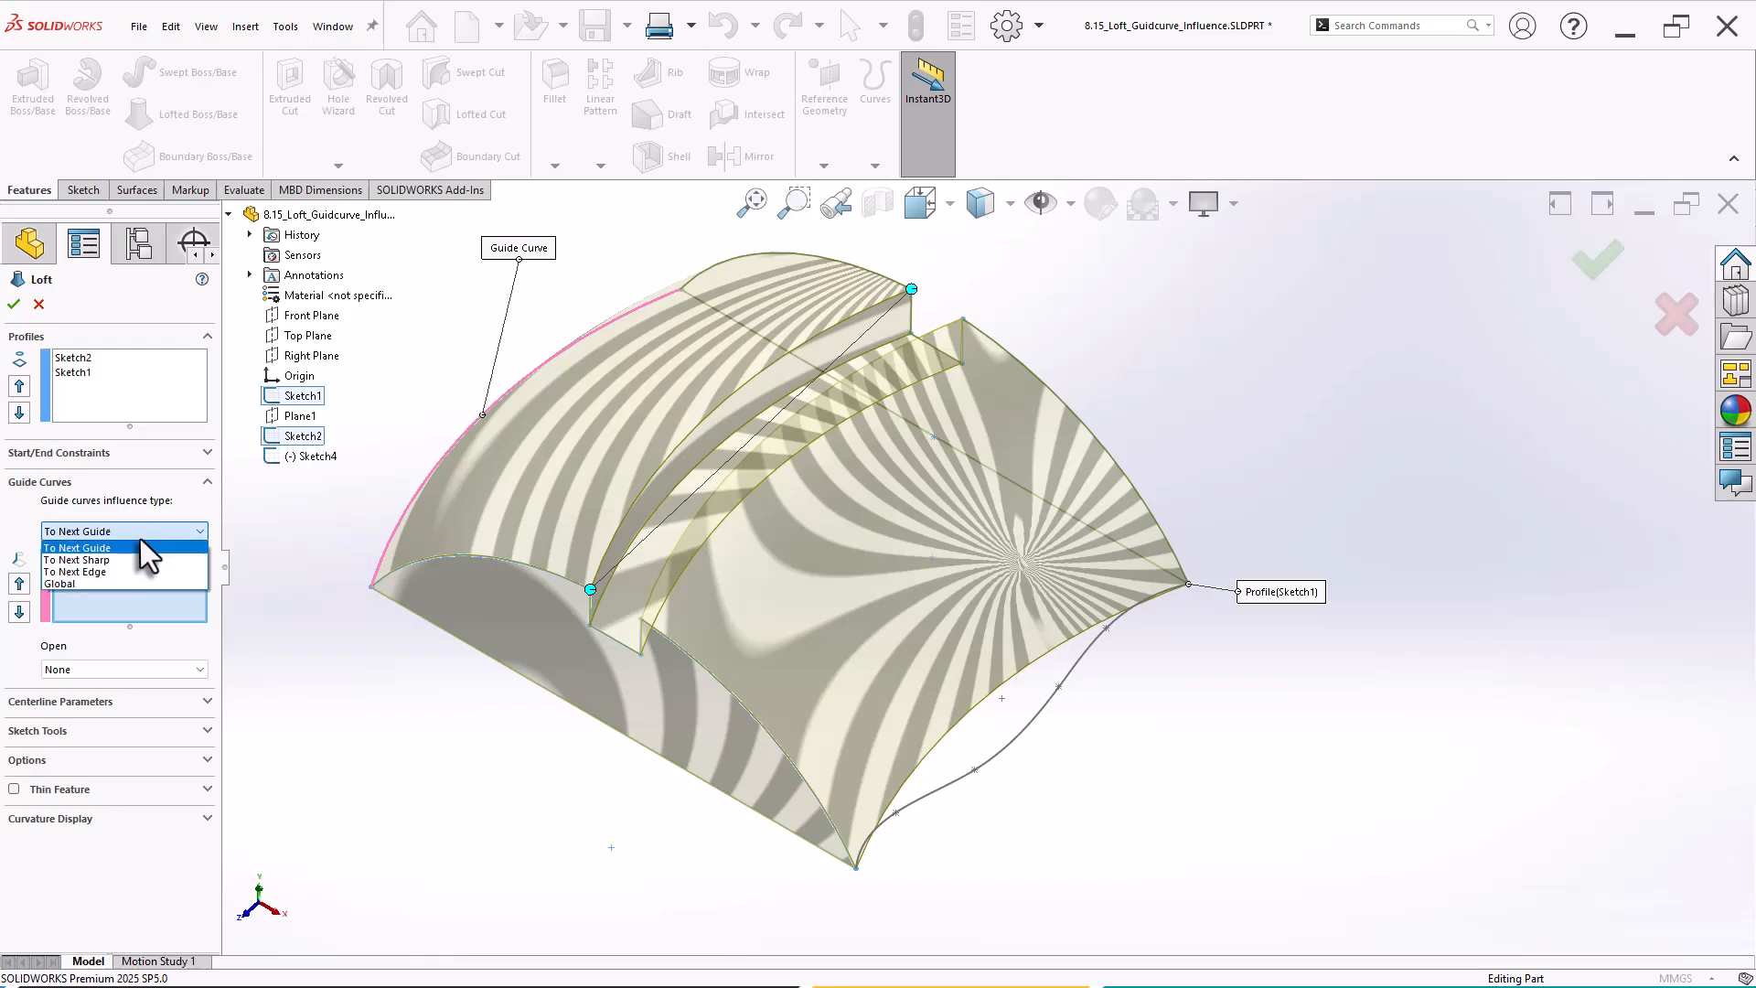
{"action": "left_click", "coordinate": [115, 583]}
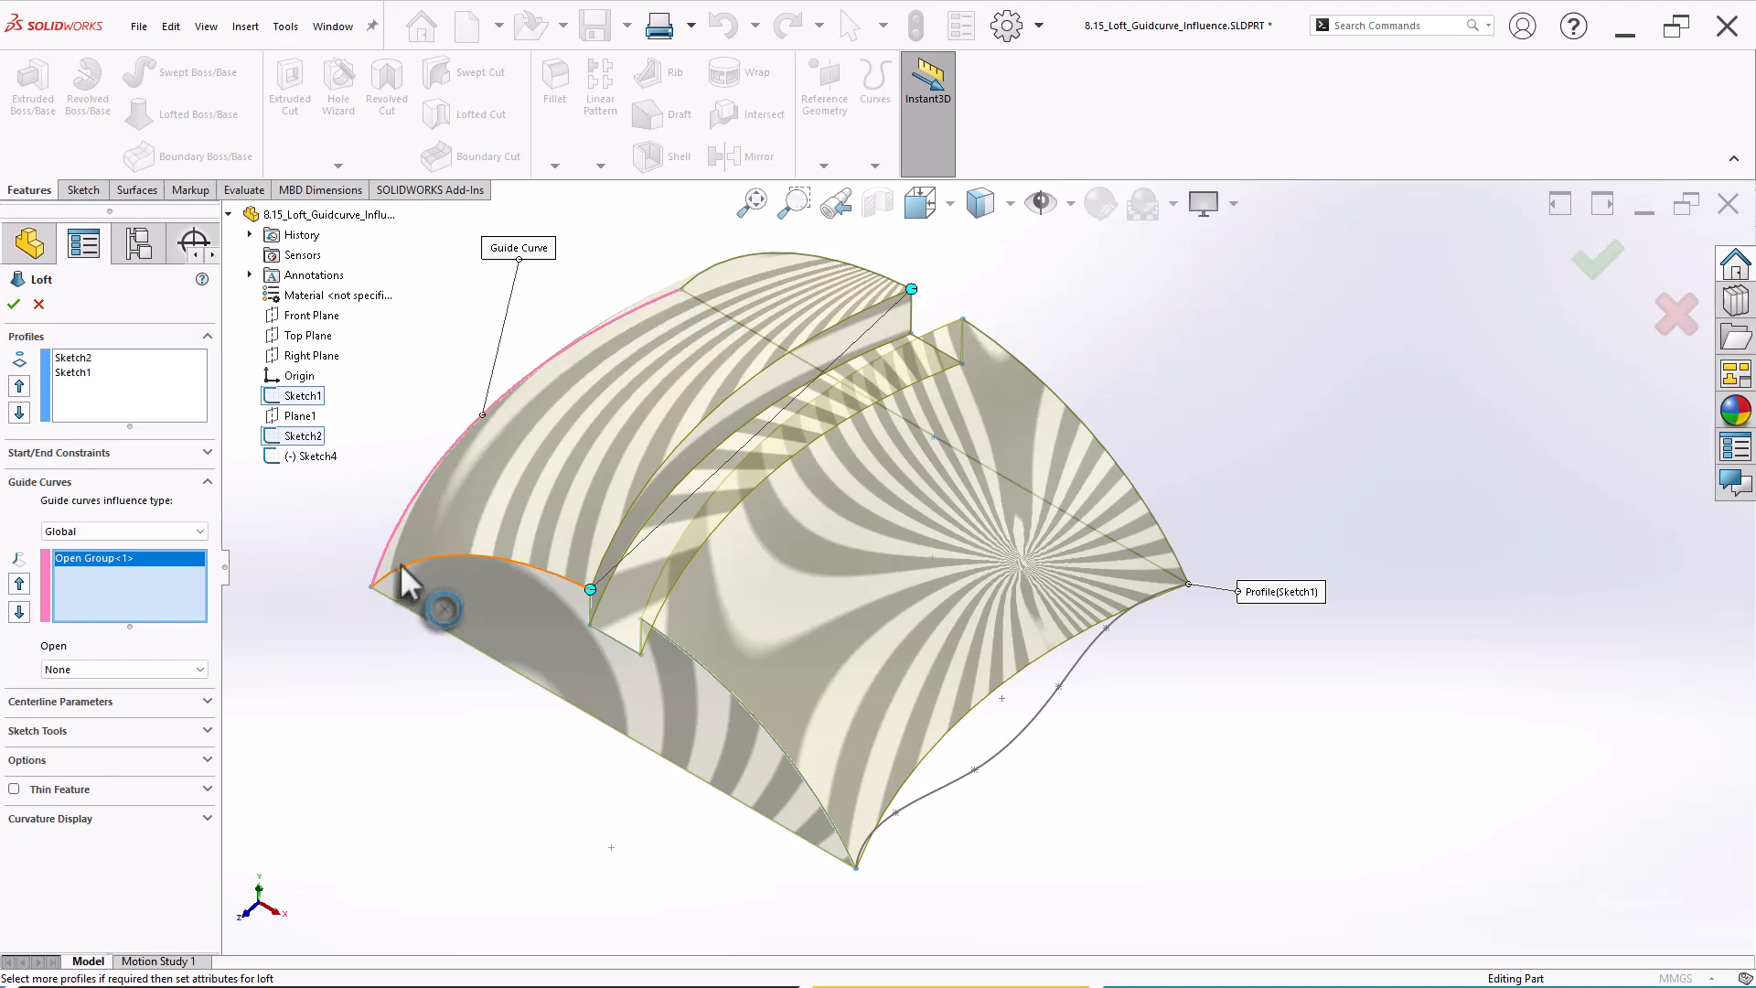
{"action": "middle_click_drag", "start_coordinate": [862, 599], "coordinate": [905, 526]}
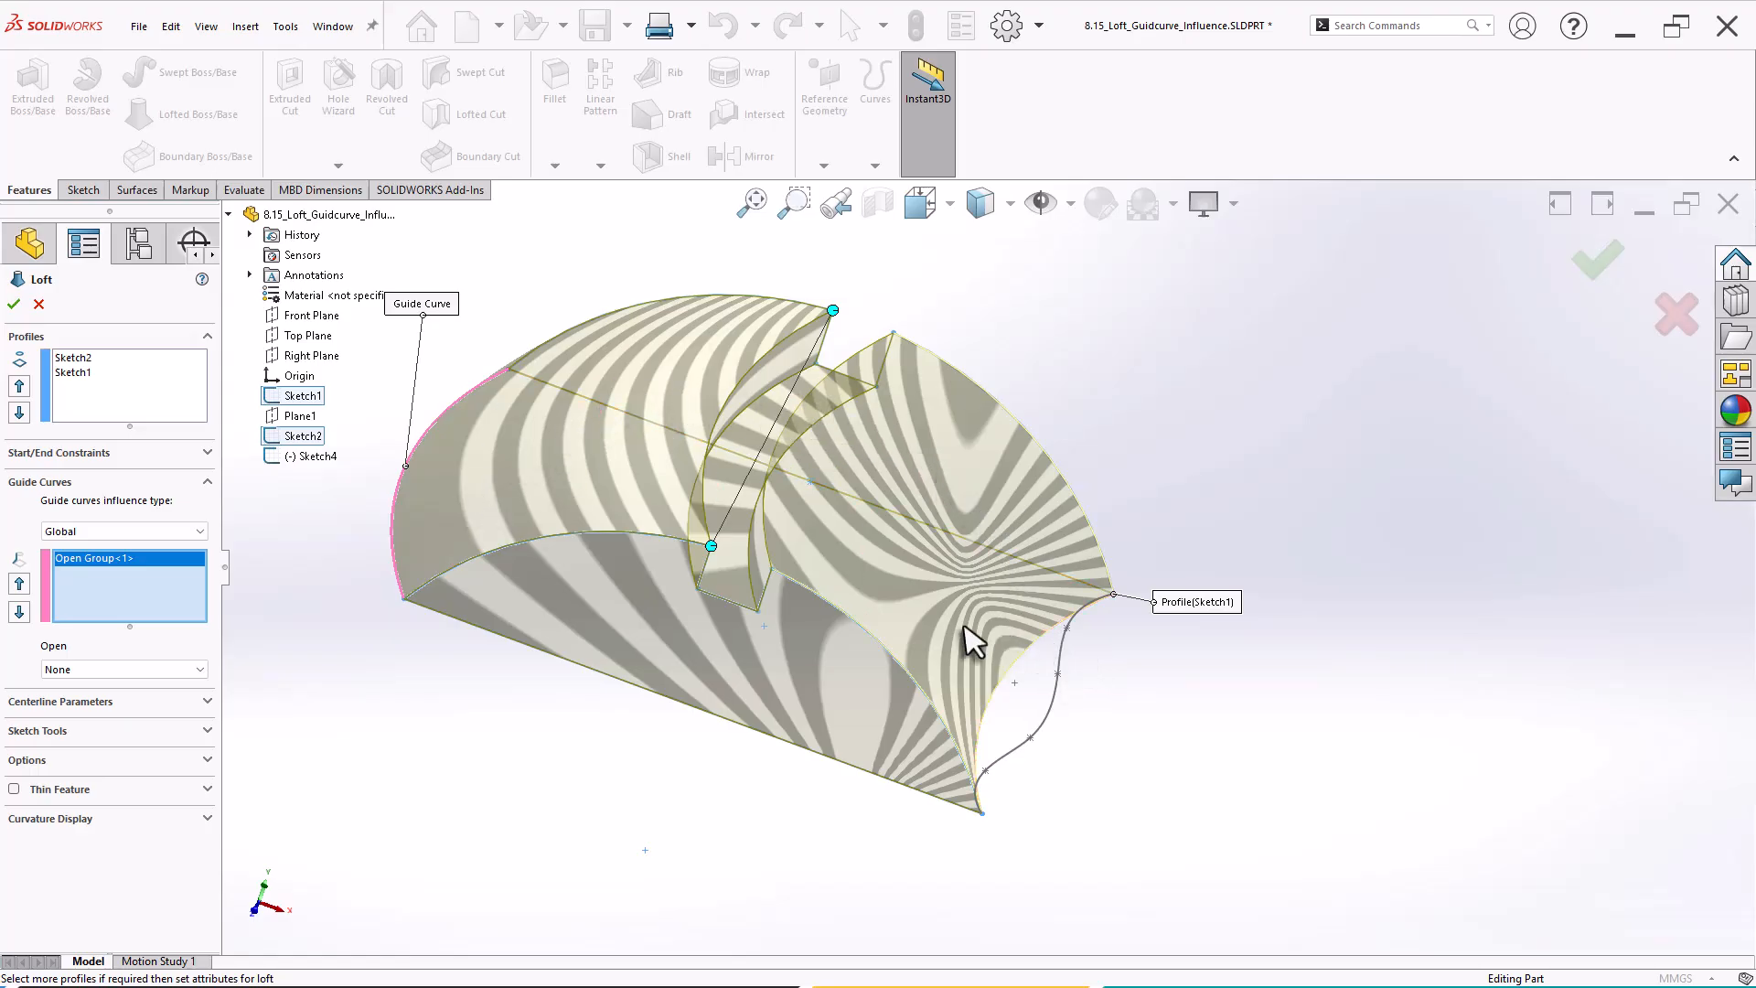
{"action": "middle_click_drag", "start_coordinate": [969, 641], "coordinate": [862, 717]}
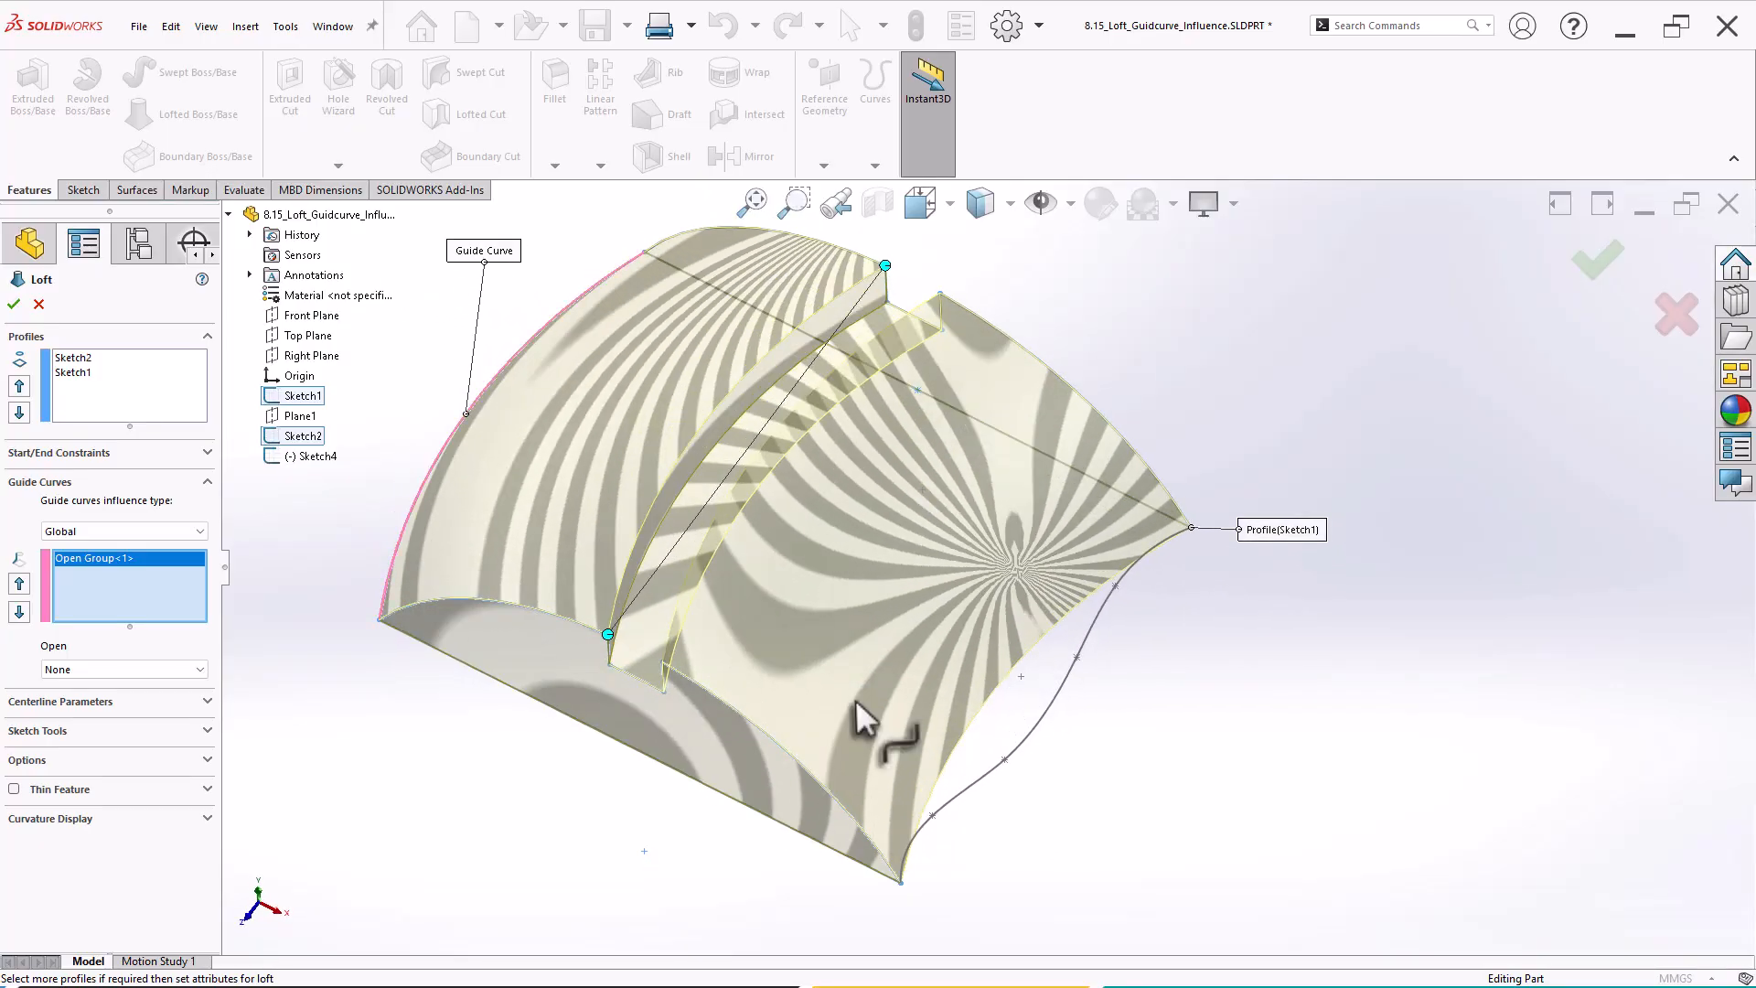
Set the guide curve influence type to To Next Guide and add the wavy curve as the second guide curve.
{"action": "left_click", "coordinate": [112, 531]}
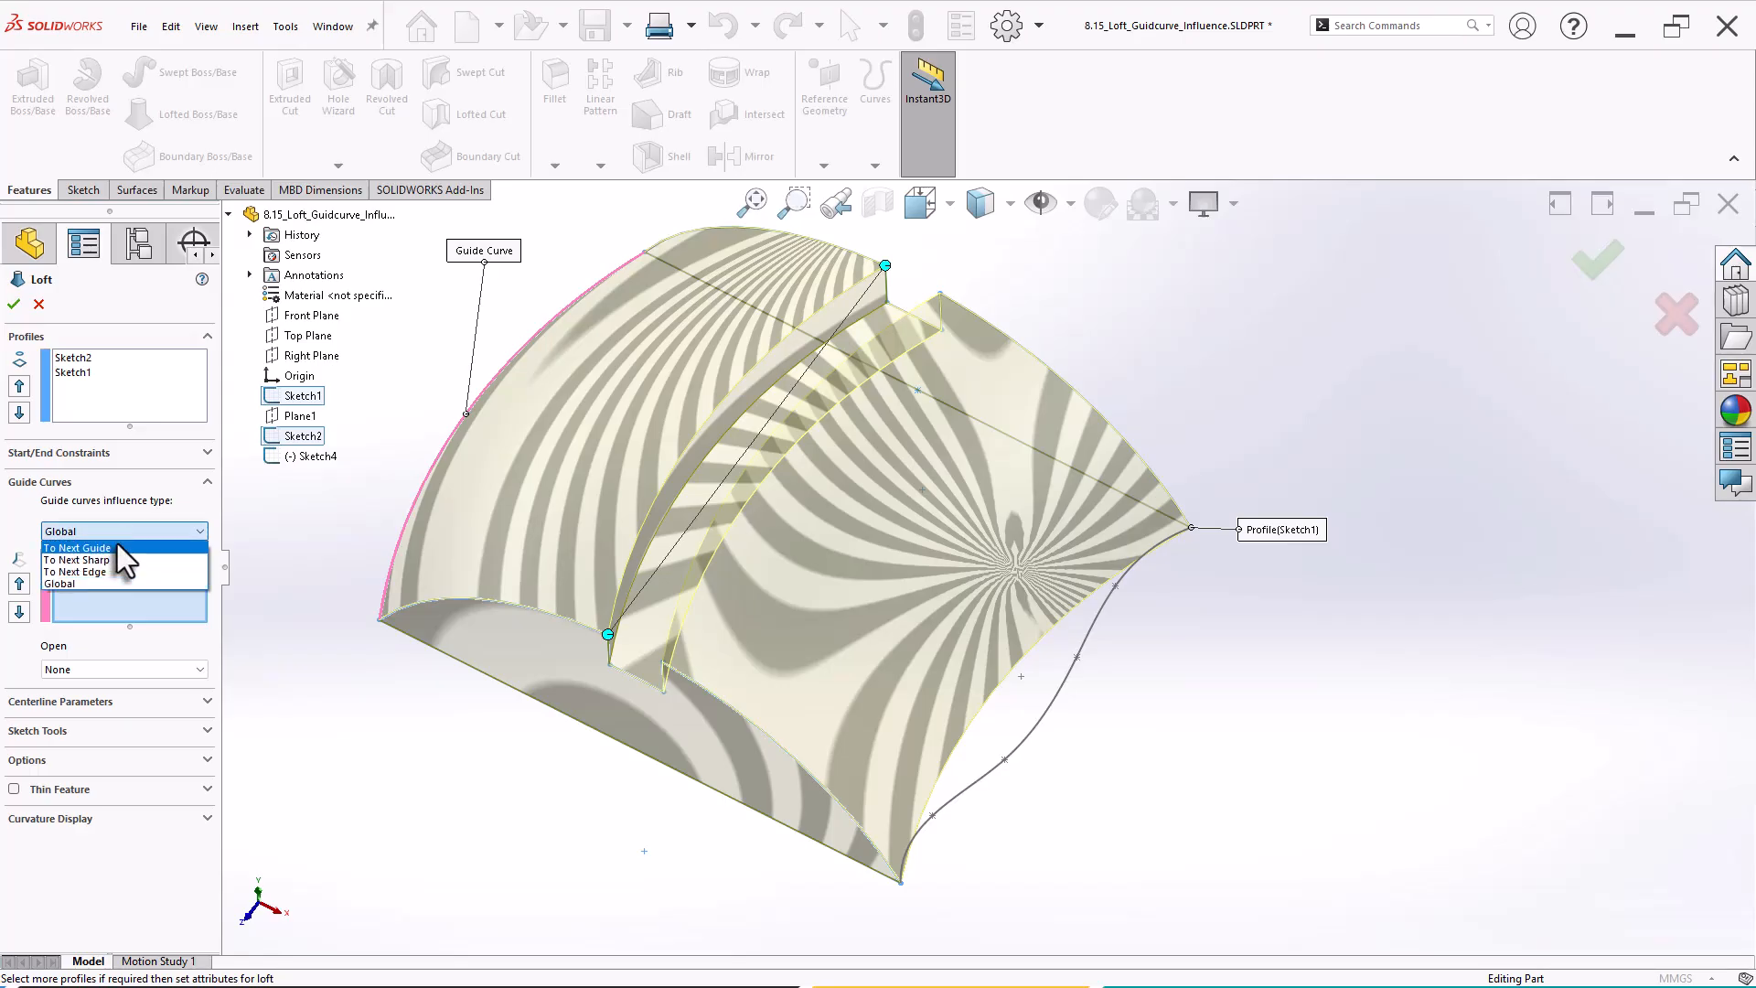
{"action": "left_click", "coordinate": [118, 546]}
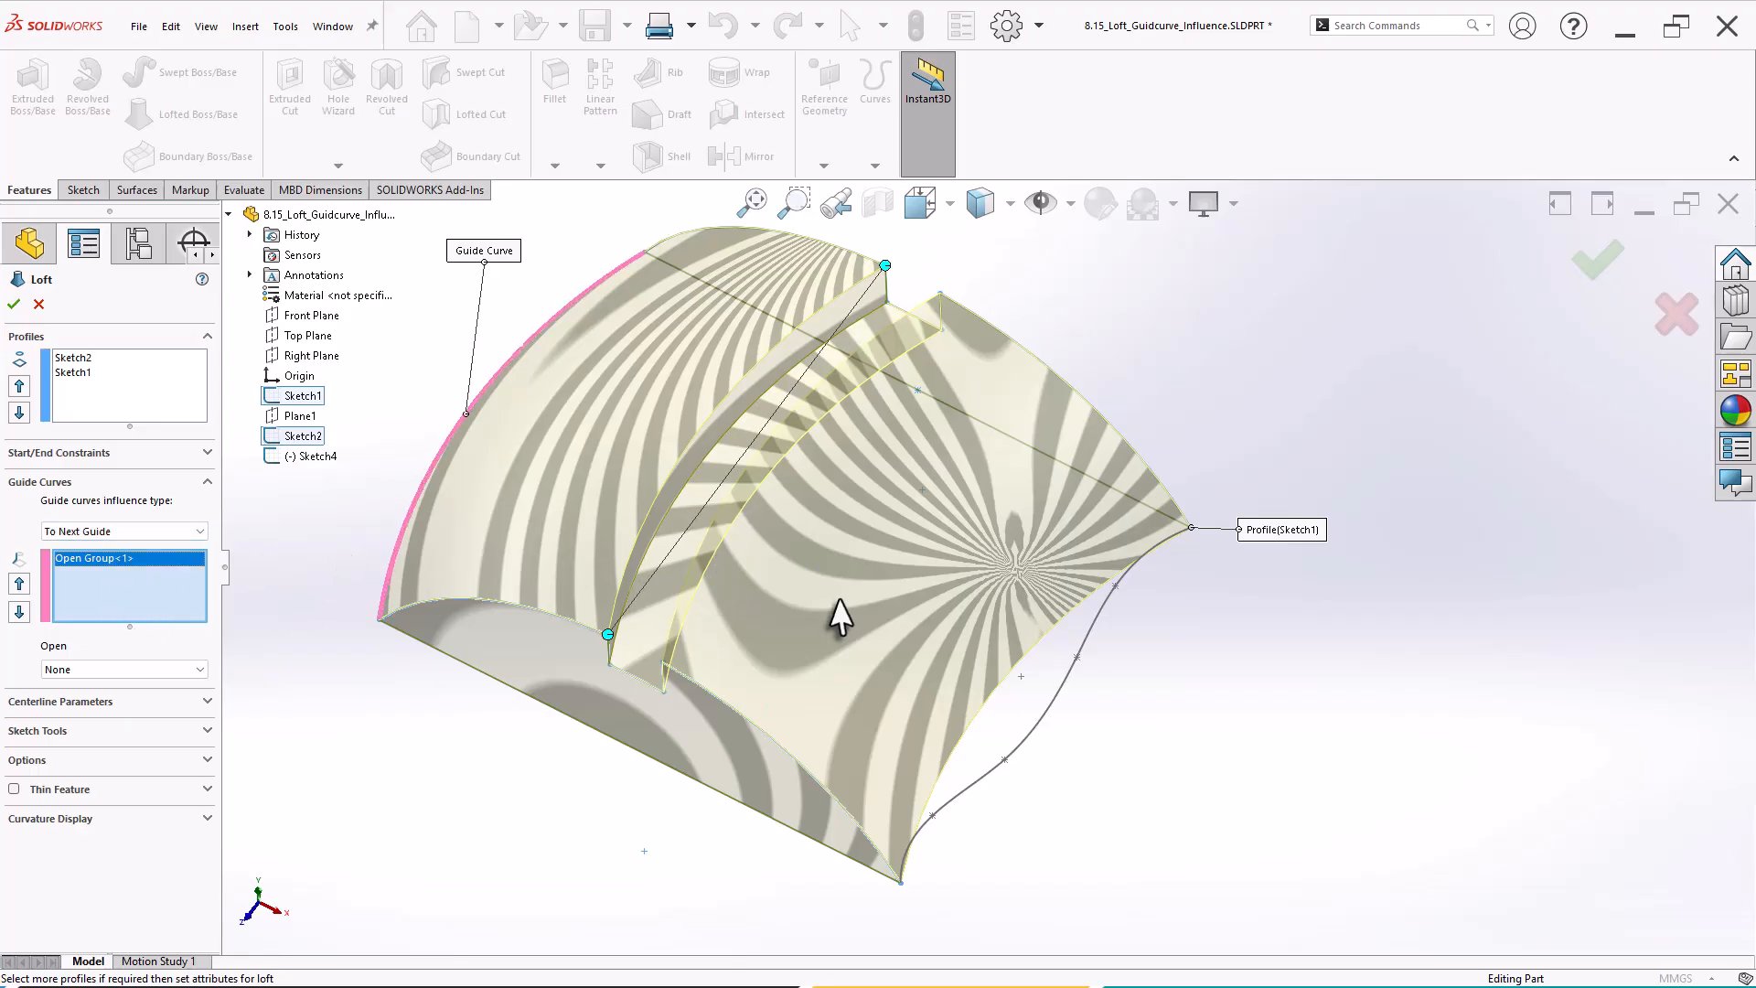
{"action": "left_click", "coordinate": [1043, 727]}
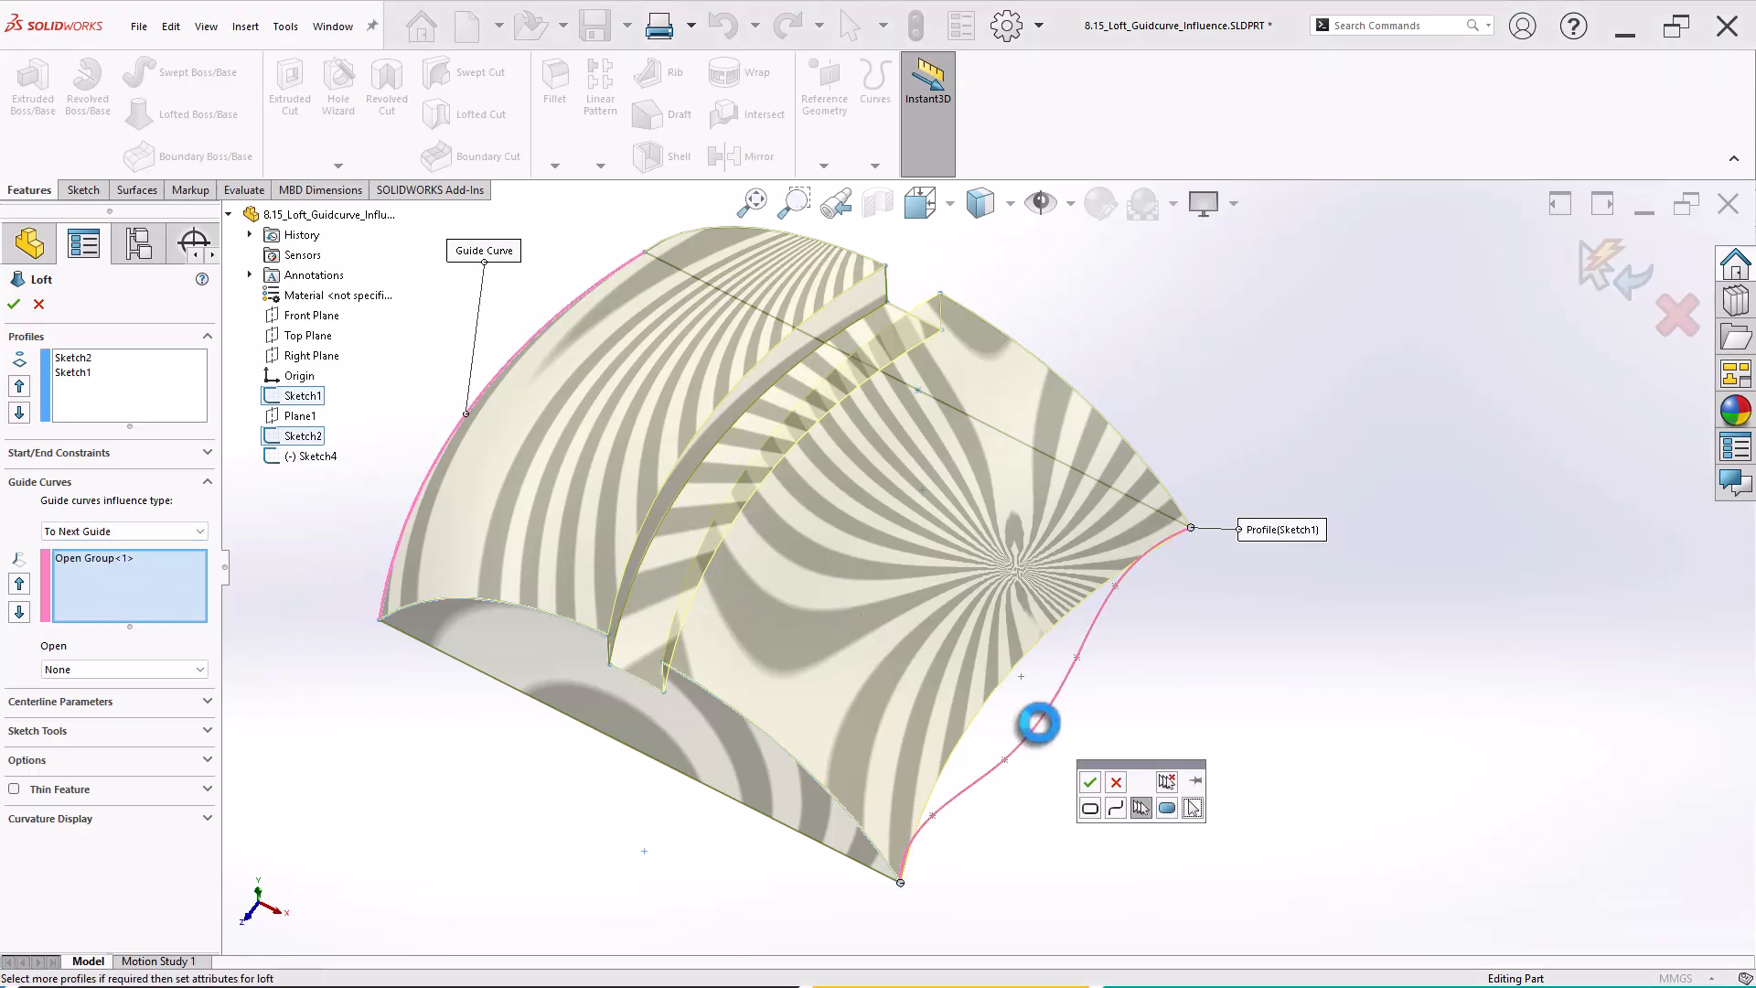
{"action": "right_click", "coordinate": [1038, 722]}
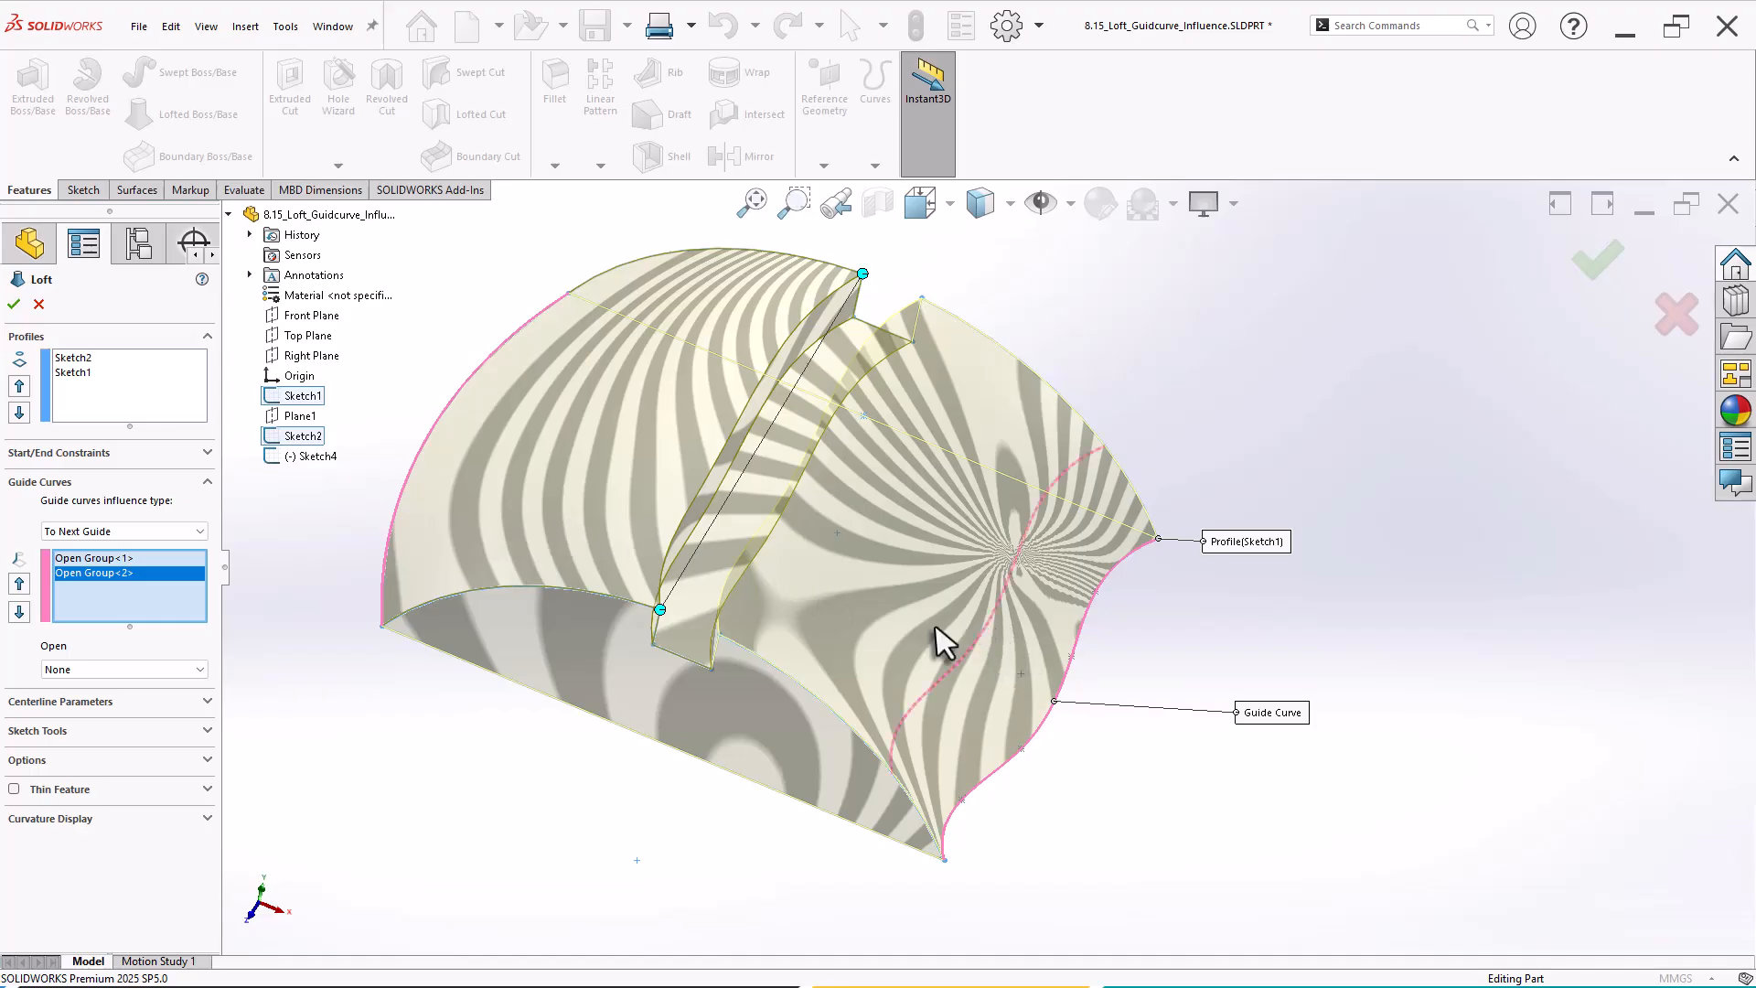
Set the guide curve influence type to To Next Sharp, inspect the groove in the preview and accept the loft.
{"action": "left_click", "coordinate": [197, 531]}
{"action": "left_click", "coordinate": [188, 561]}
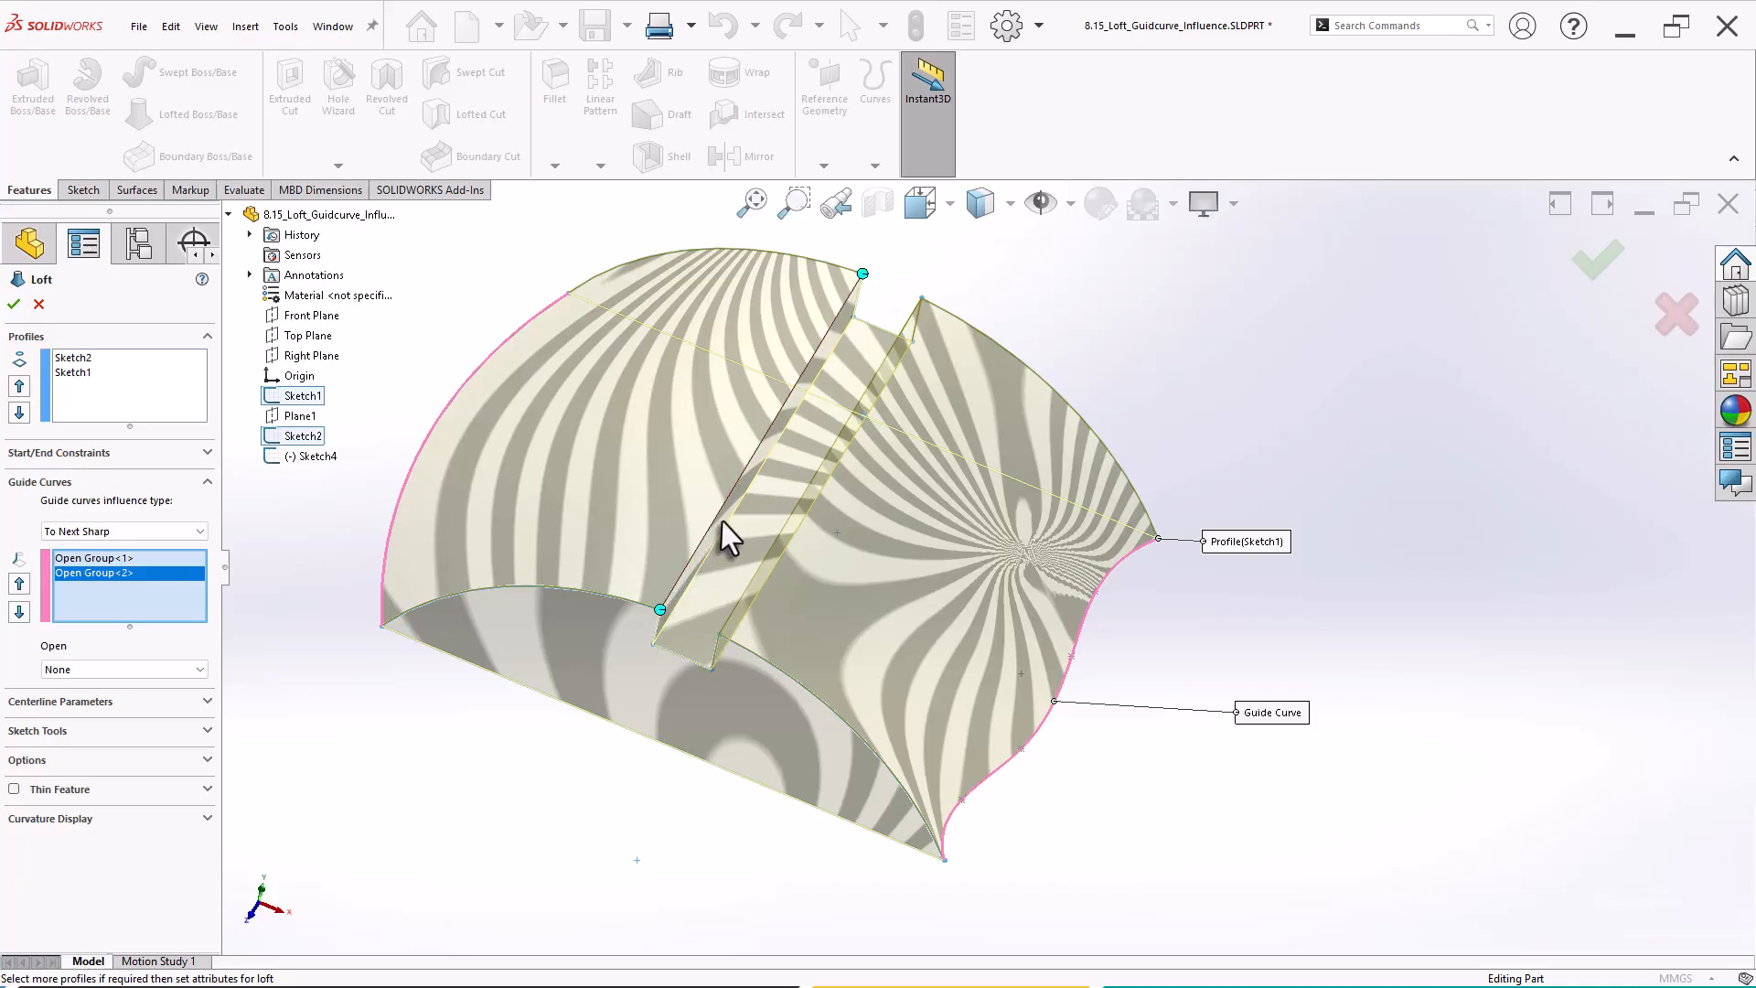
{"action": "mouse_move", "coordinate": [941, 646]}
{"action": "middle_mouse_down"}
{"action": "mouse_move", "coordinate": [941, 615]}
{"action": "mouse_move", "coordinate": [963, 653]}
{"action": "middle_mouse_up"}
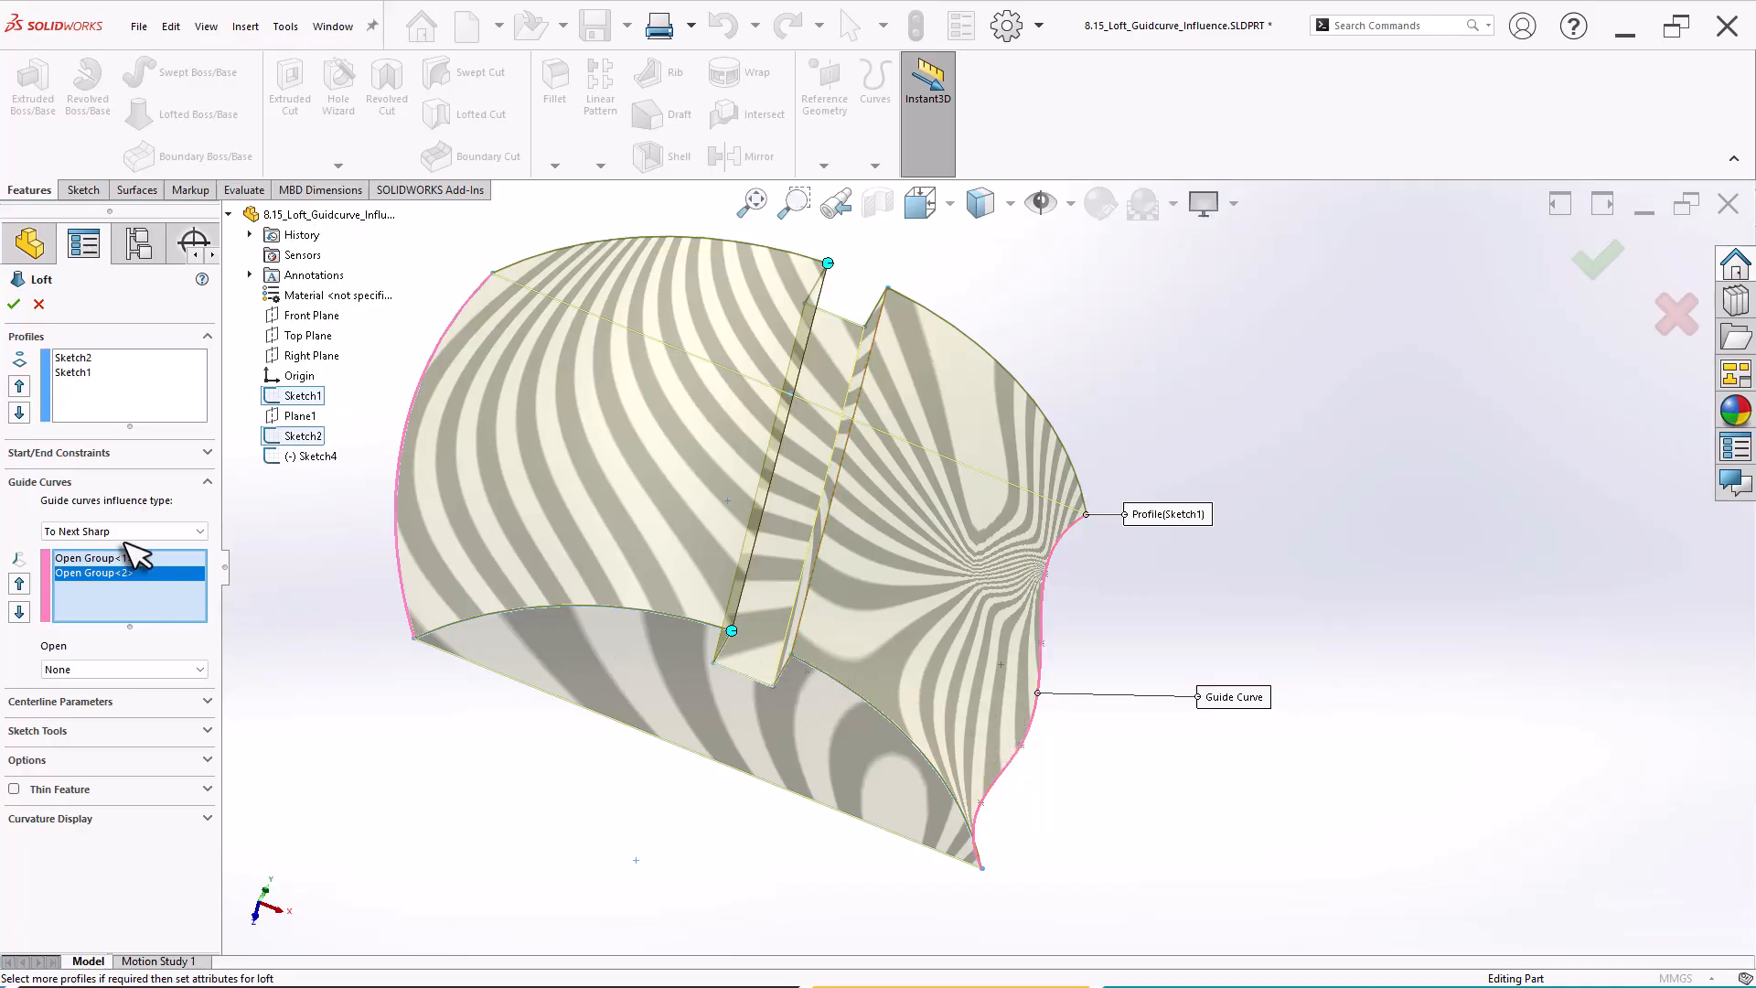
{"action": "middle_click_drag", "start_coordinate": [314, 638], "coordinate": [290, 674]}
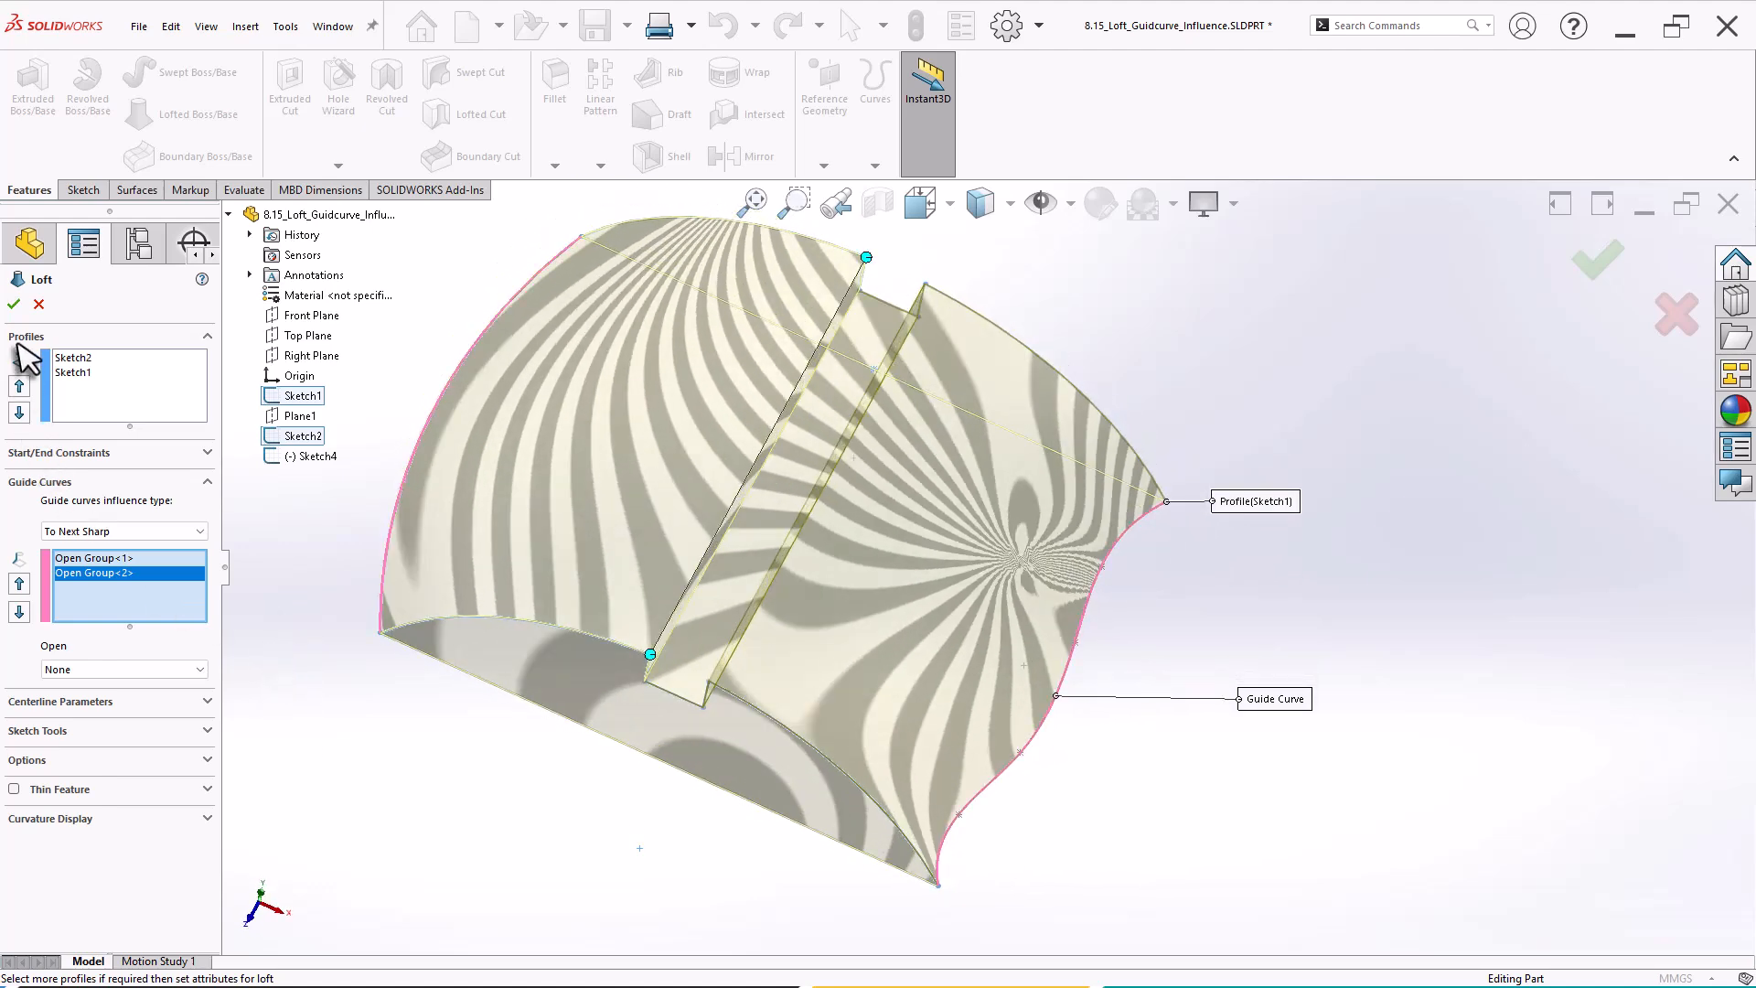
{"action": "left_click", "coordinate": [14, 303]}
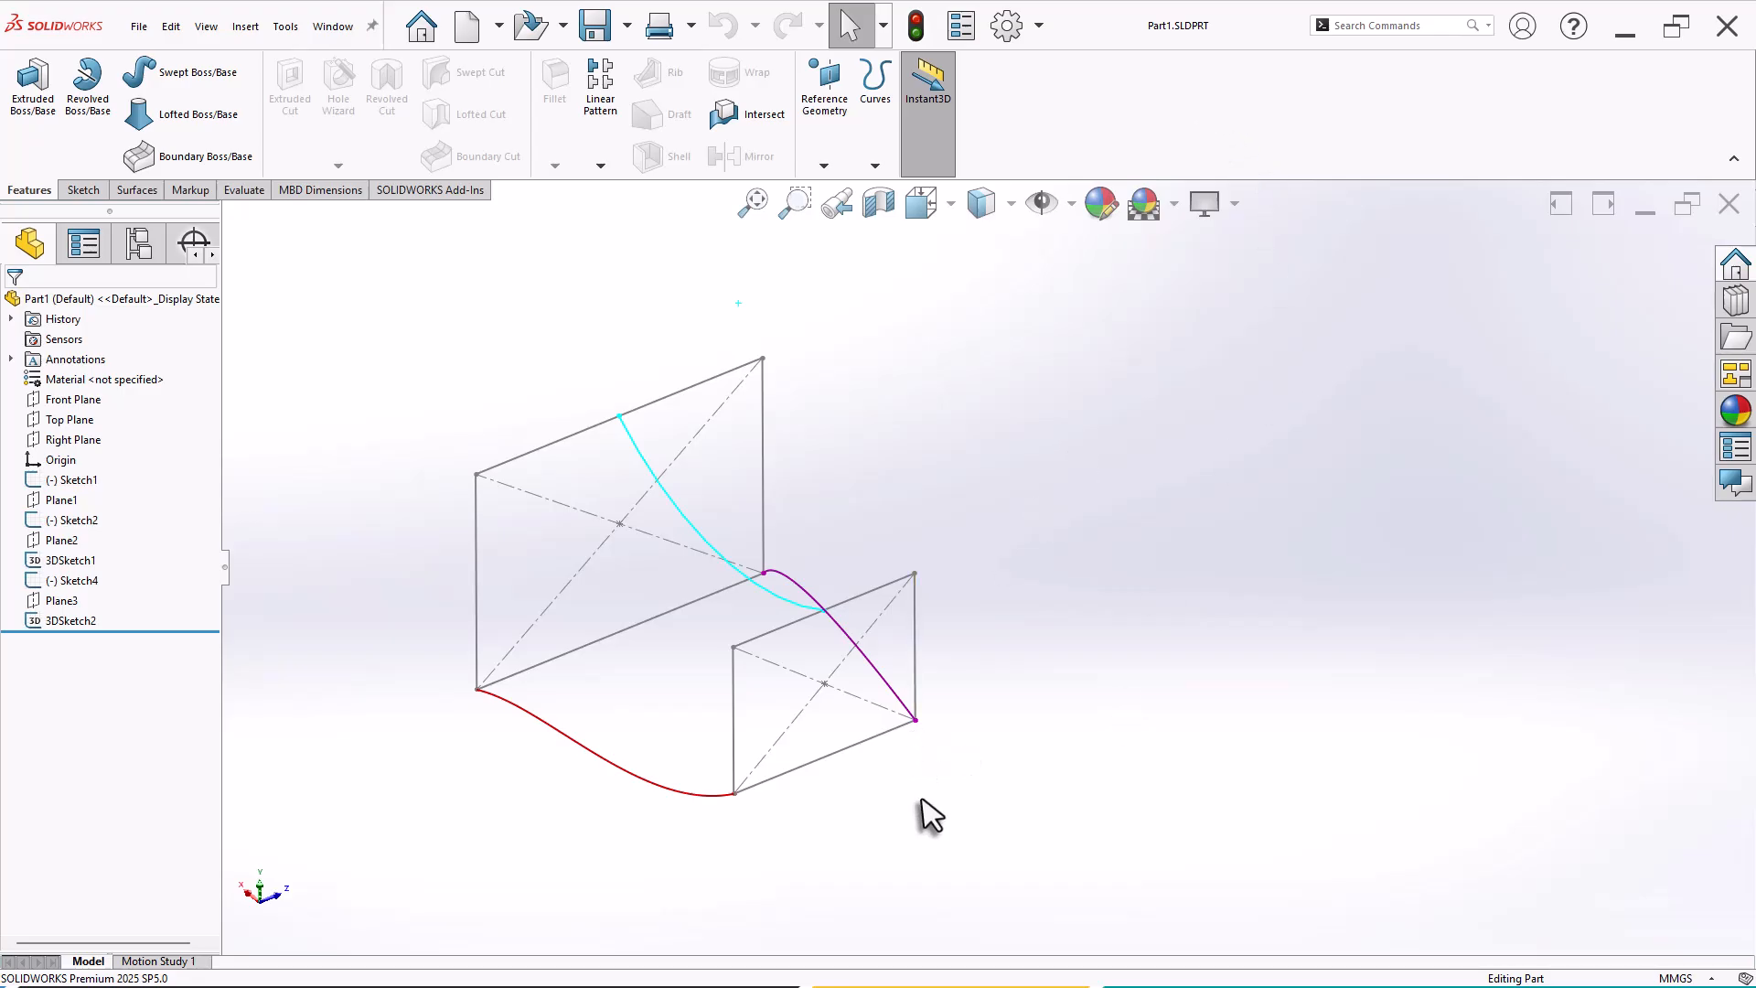
In Part1, start a lofted boss from the large rectangle Sketch1 to the smaller rectangle Sketch2, matching their corresponding corners, and inspect the preview.
{"action": "mouse_move", "coordinate": [916, 799]}
{"action": "middle_mouse_down"}
{"action": "mouse_move", "coordinate": [890, 783]}
{"action": "mouse_move", "coordinate": [941, 674]}
{"action": "mouse_move", "coordinate": [996, 663]}
{"action": "mouse_move", "coordinate": [931, 716]}
{"action": "mouse_move", "coordinate": [945, 792]}
{"action": "mouse_move", "coordinate": [921, 834]}
{"action": "mouse_move", "coordinate": [915, 810]}
{"action": "middle_mouse_up"}
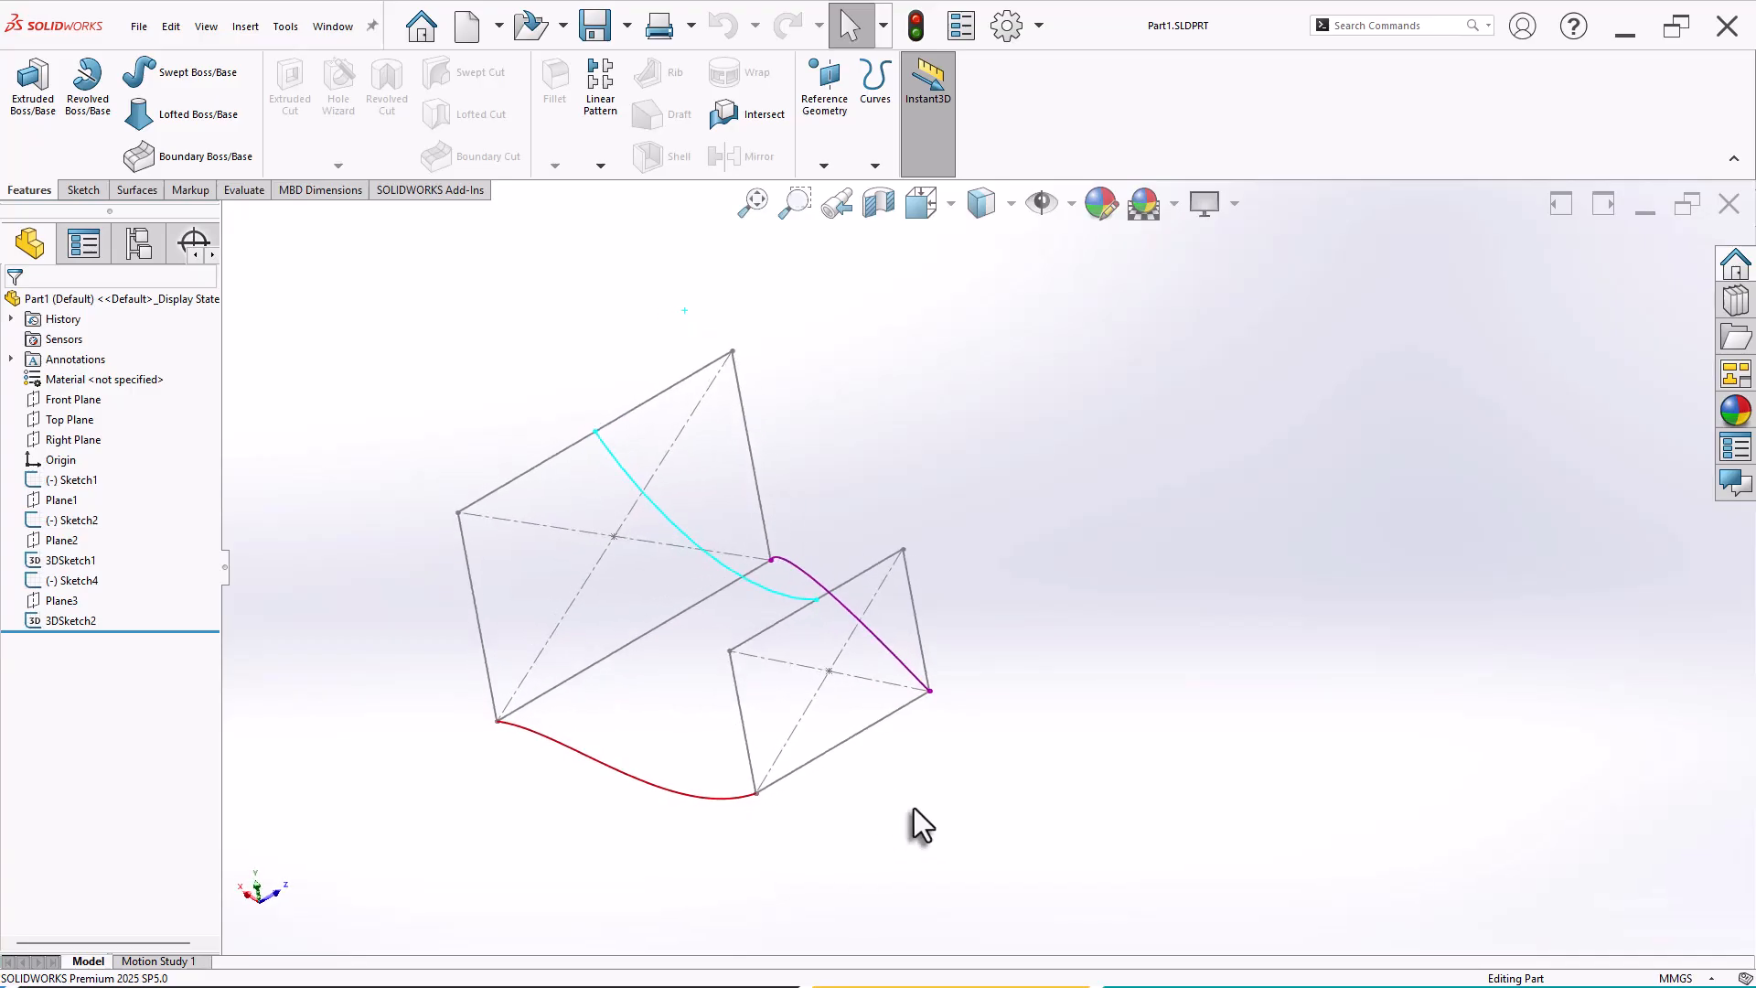
{"action": "left_click", "coordinate": [188, 115]}
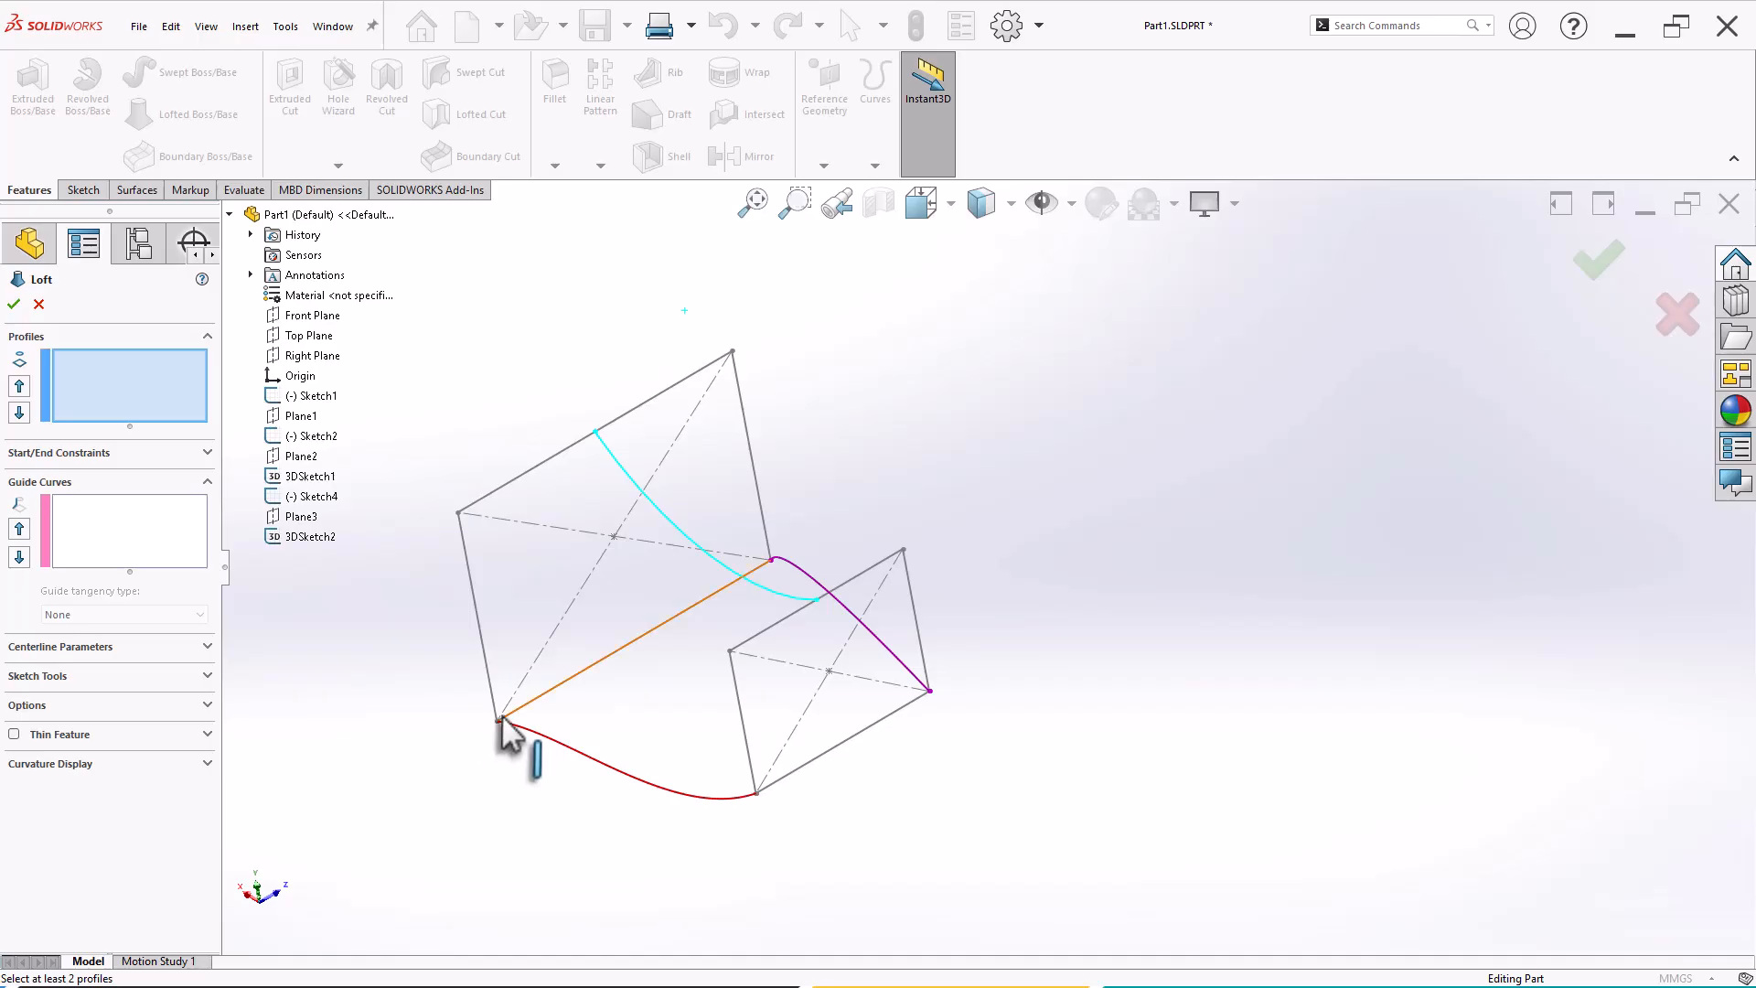
{"action": "left_click", "coordinate": [463, 524]}
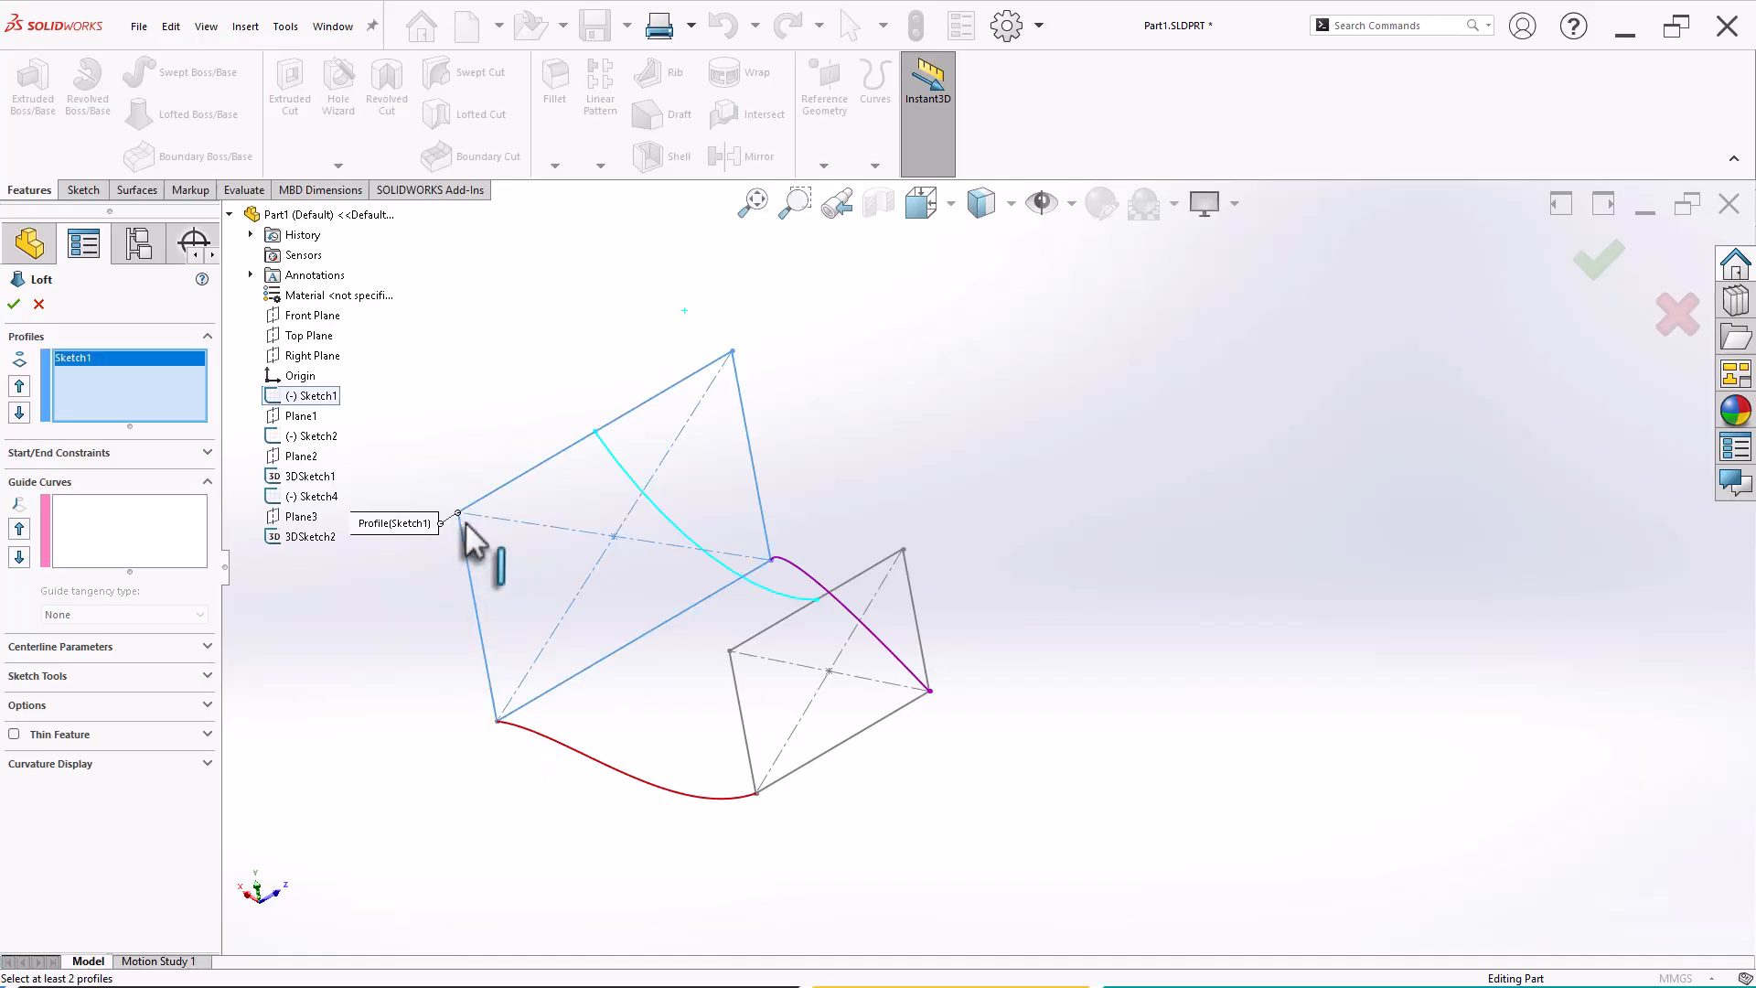
{"action": "left_click", "coordinate": [732, 666]}
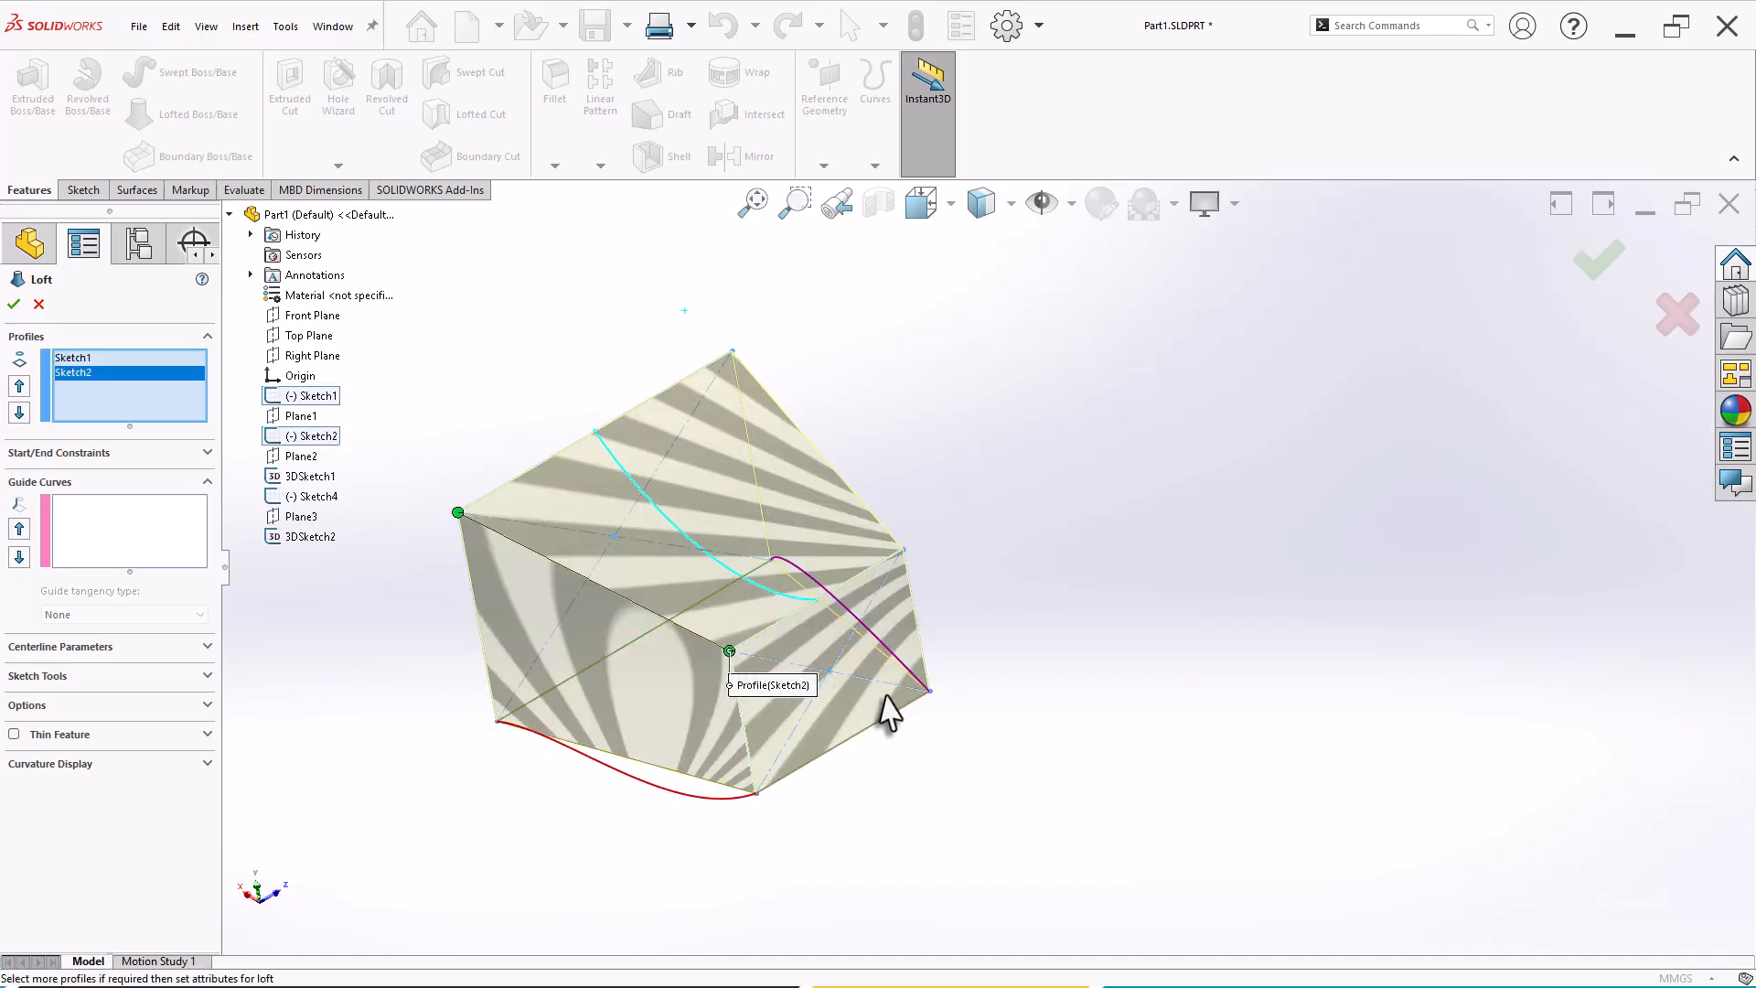
{"action": "middle_click_drag", "start_coordinate": [1022, 772], "coordinate": [996, 664]}
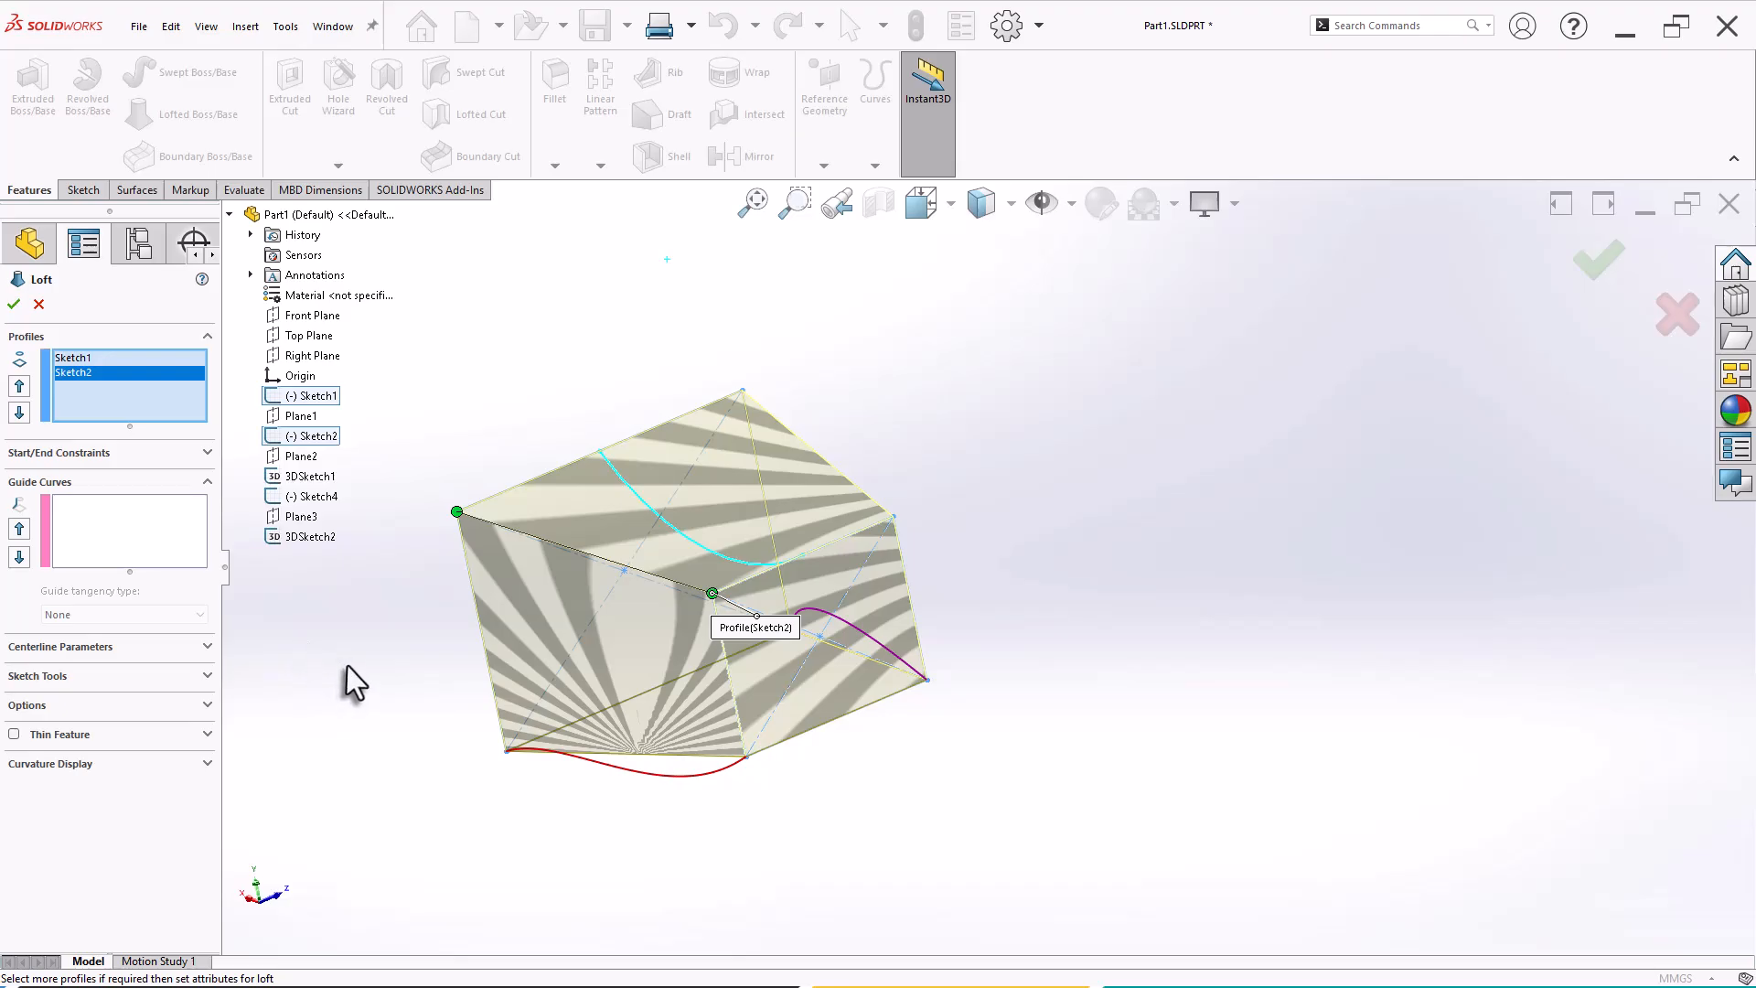
{"action": "middle_click_drag", "start_coordinate": [512, 411], "coordinate": [446, 425]}
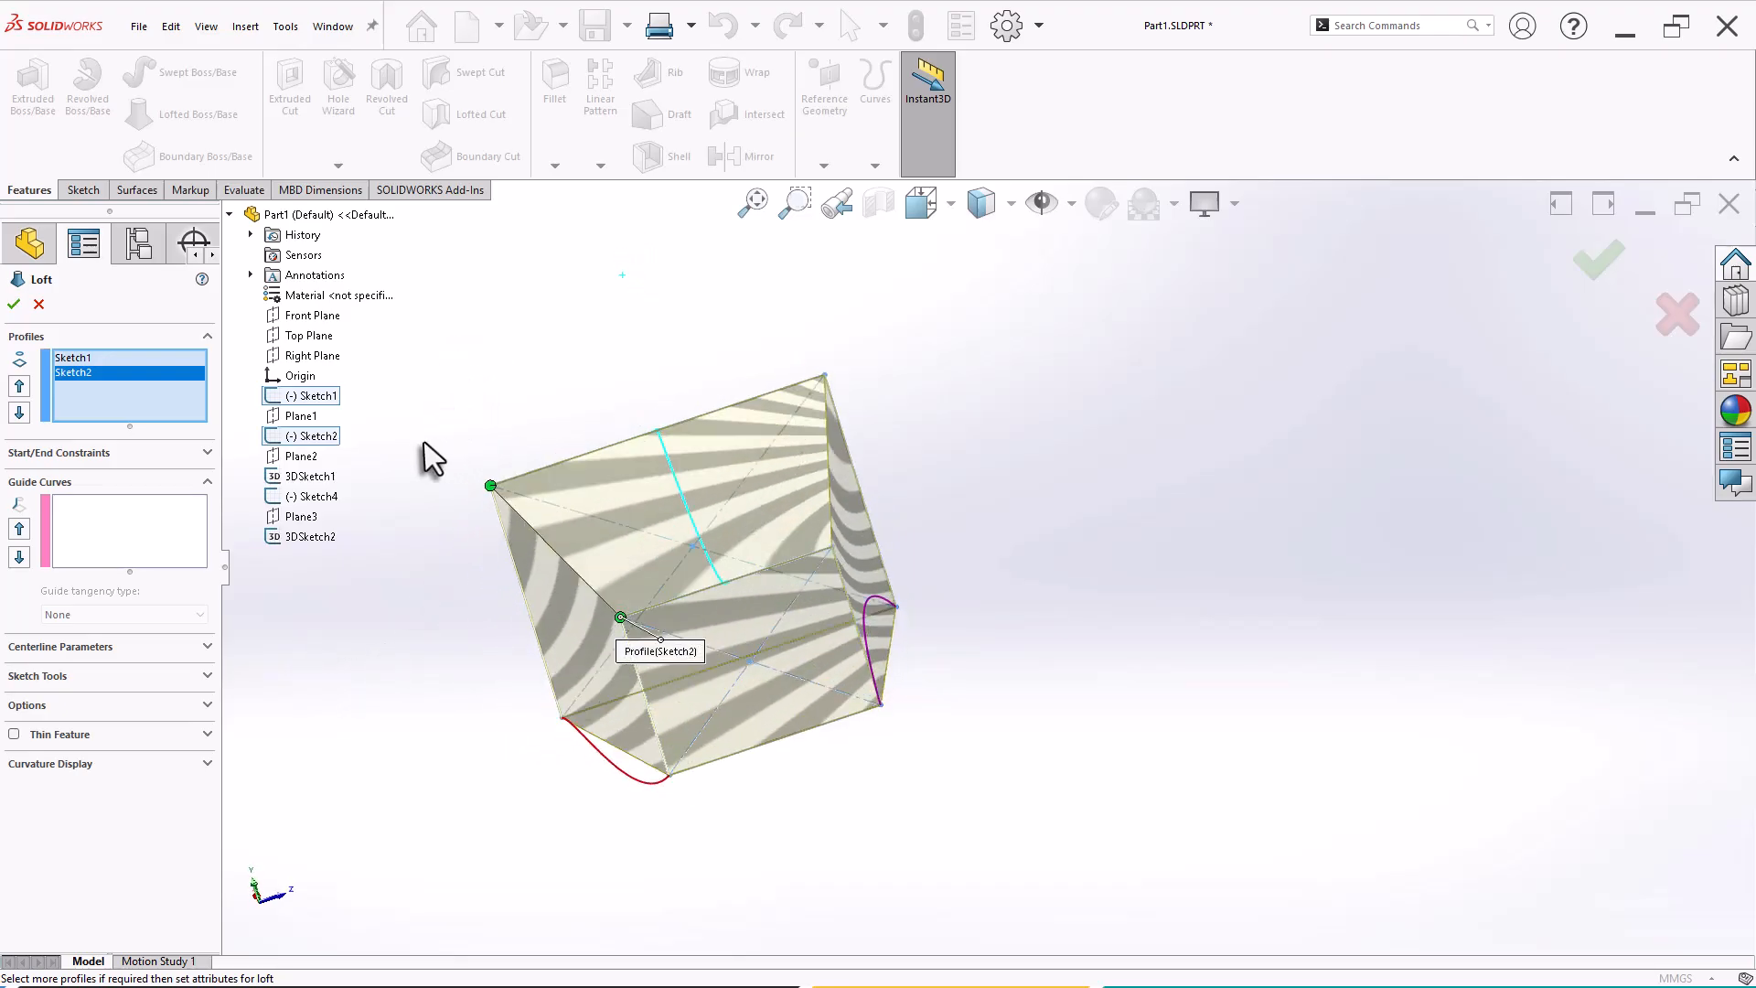
Add the arc Sketch4 as guide curve with the To Next Sharp influence type, inspect the preview and accept the loft.
{"action": "left_click", "coordinate": [127, 542]}
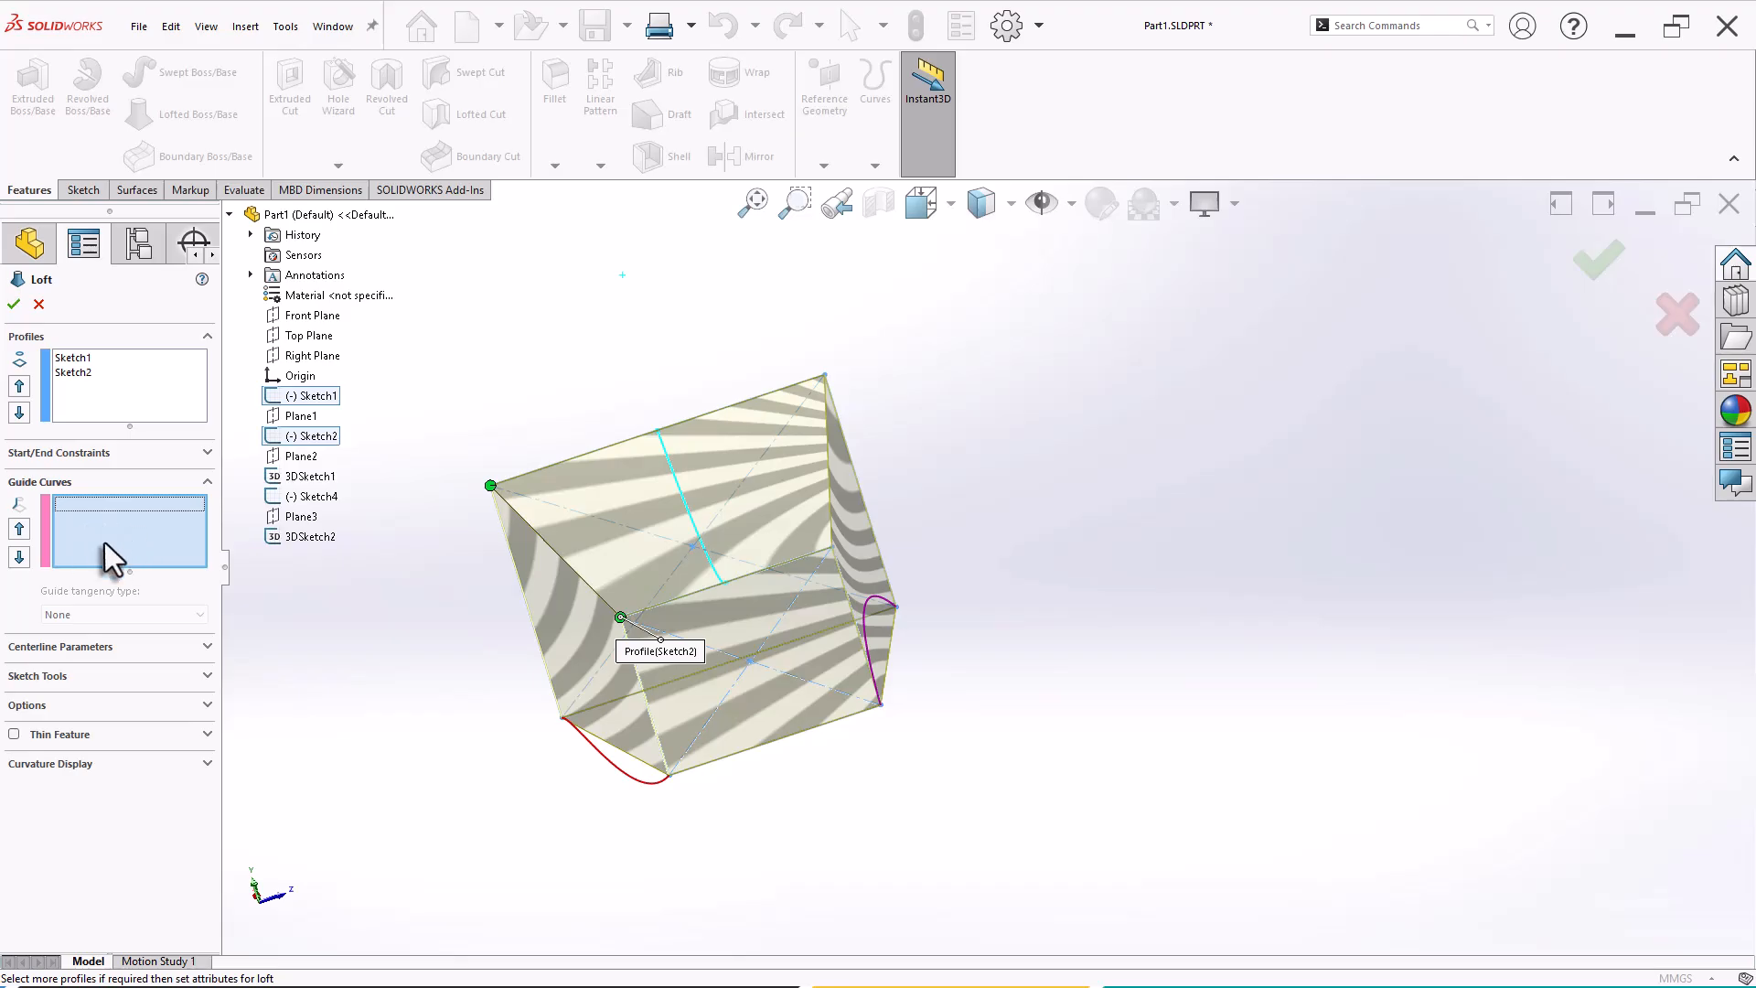
{"action": "left_click", "coordinate": [699, 540]}
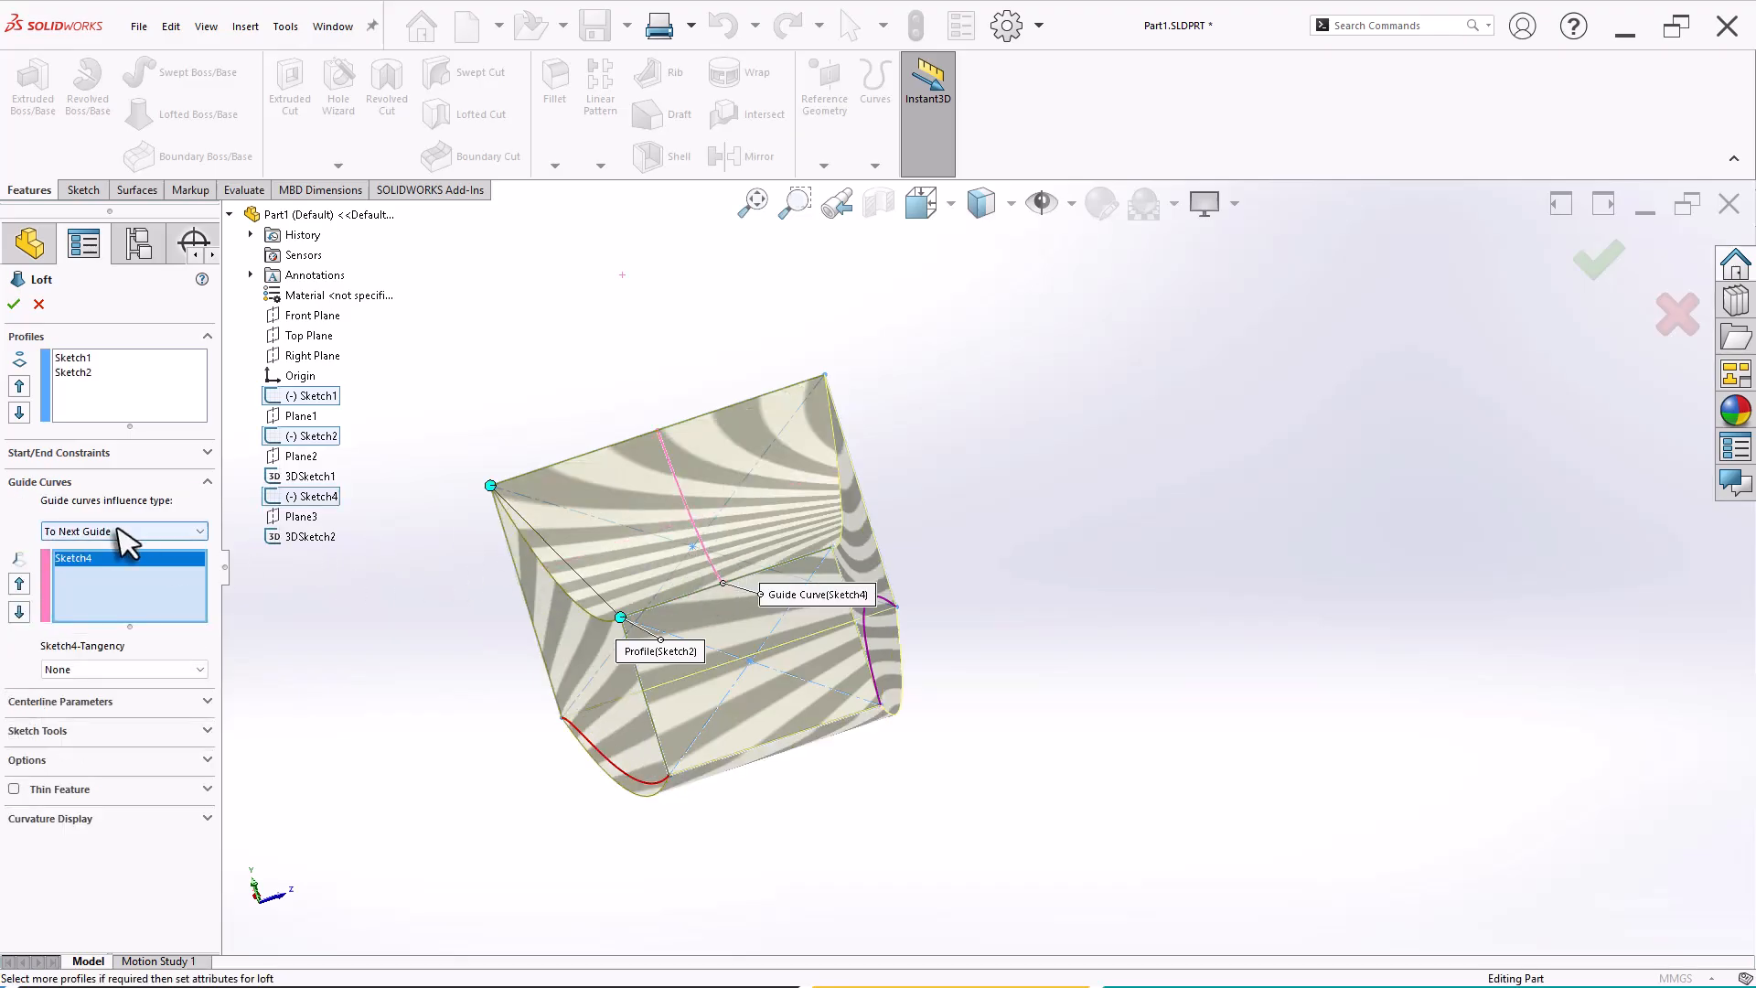
{"action": "left_click", "coordinate": [117, 532]}
{"action": "left_click", "coordinate": [106, 558]}
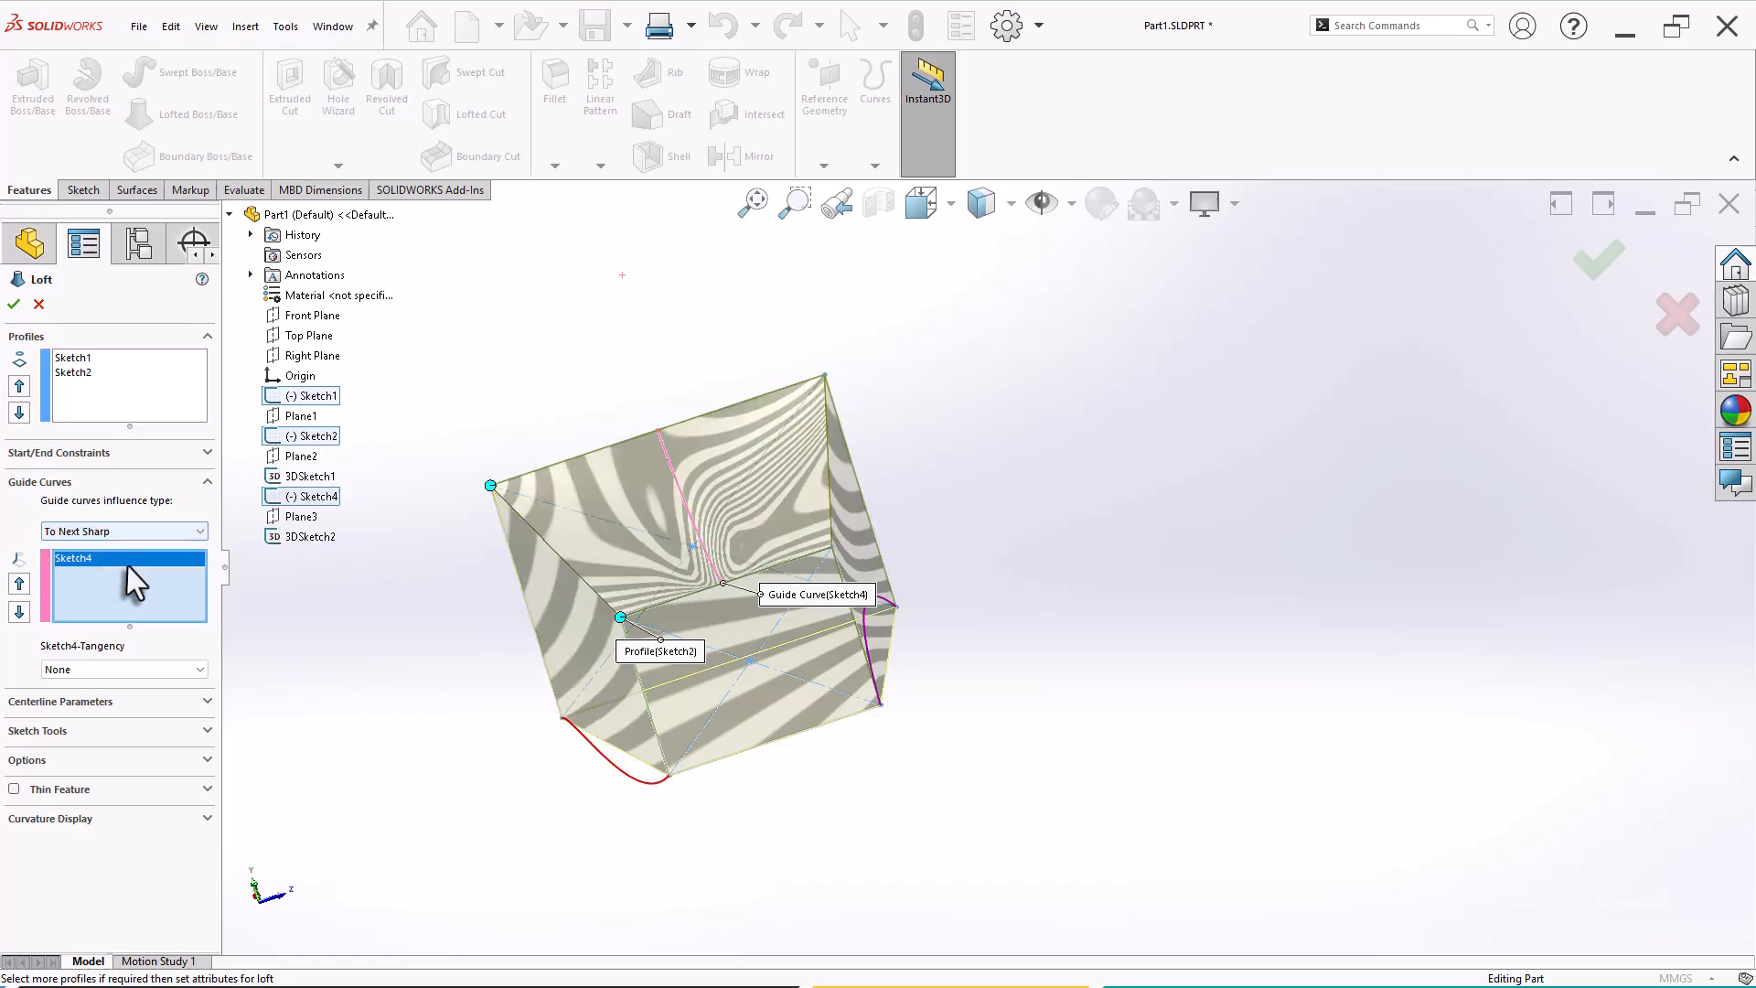
{"action": "middle_click_drag", "start_coordinate": [425, 665], "coordinate": [459, 596]}
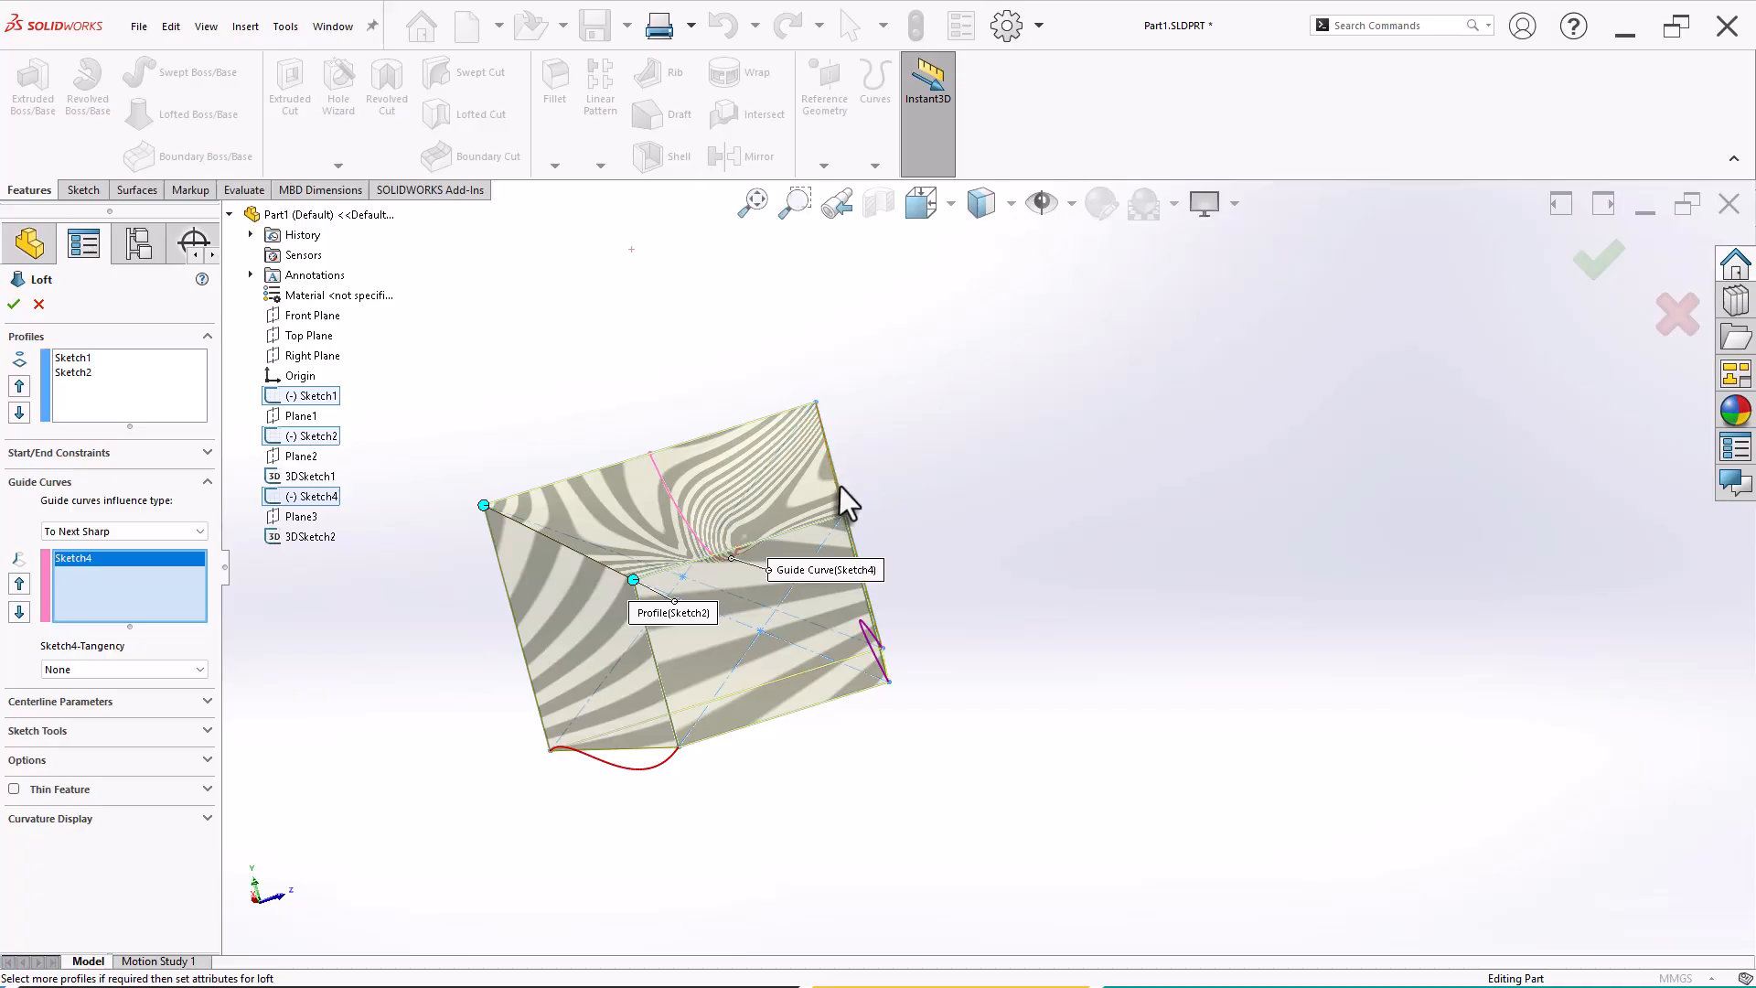
{"action": "middle_click_drag", "start_coordinate": [998, 697], "coordinate": [1052, 727]}
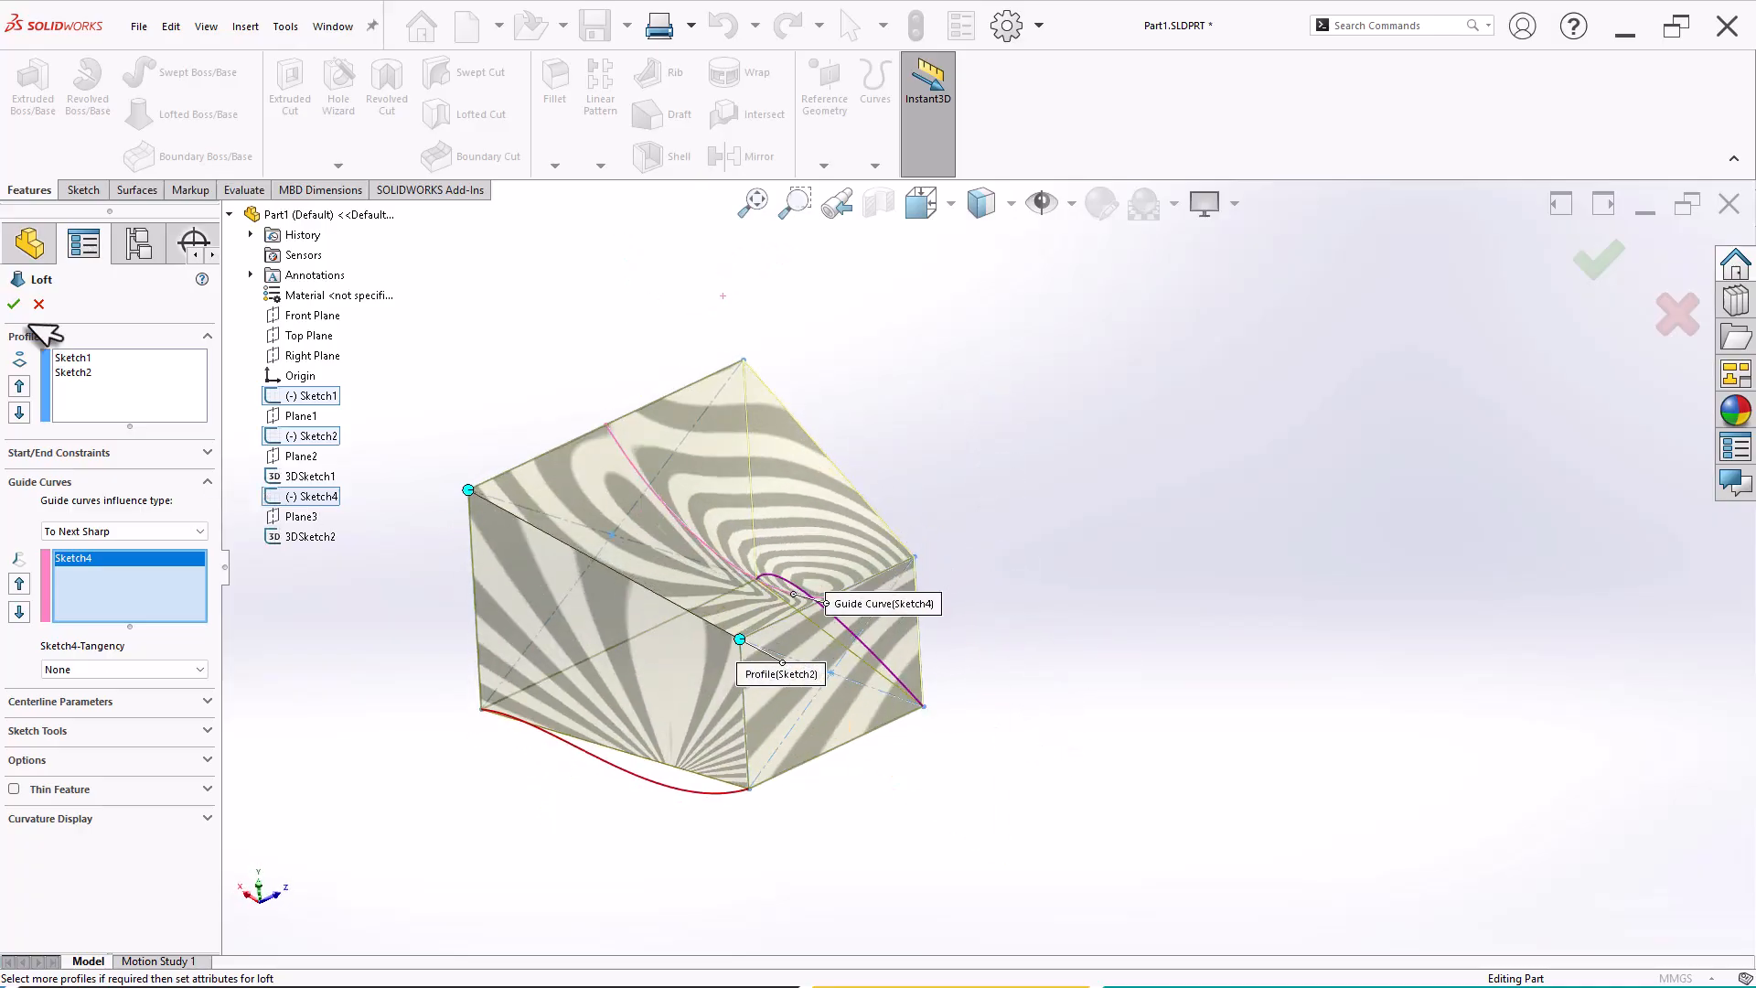
{"action": "left_click", "coordinate": [12, 305]}
{"action": "left_click", "coordinate": [1030, 446]}
{"action": "scroll", "coordinate": [1034, 448], "scroll_direction": "up", "scroll_amount": 1}
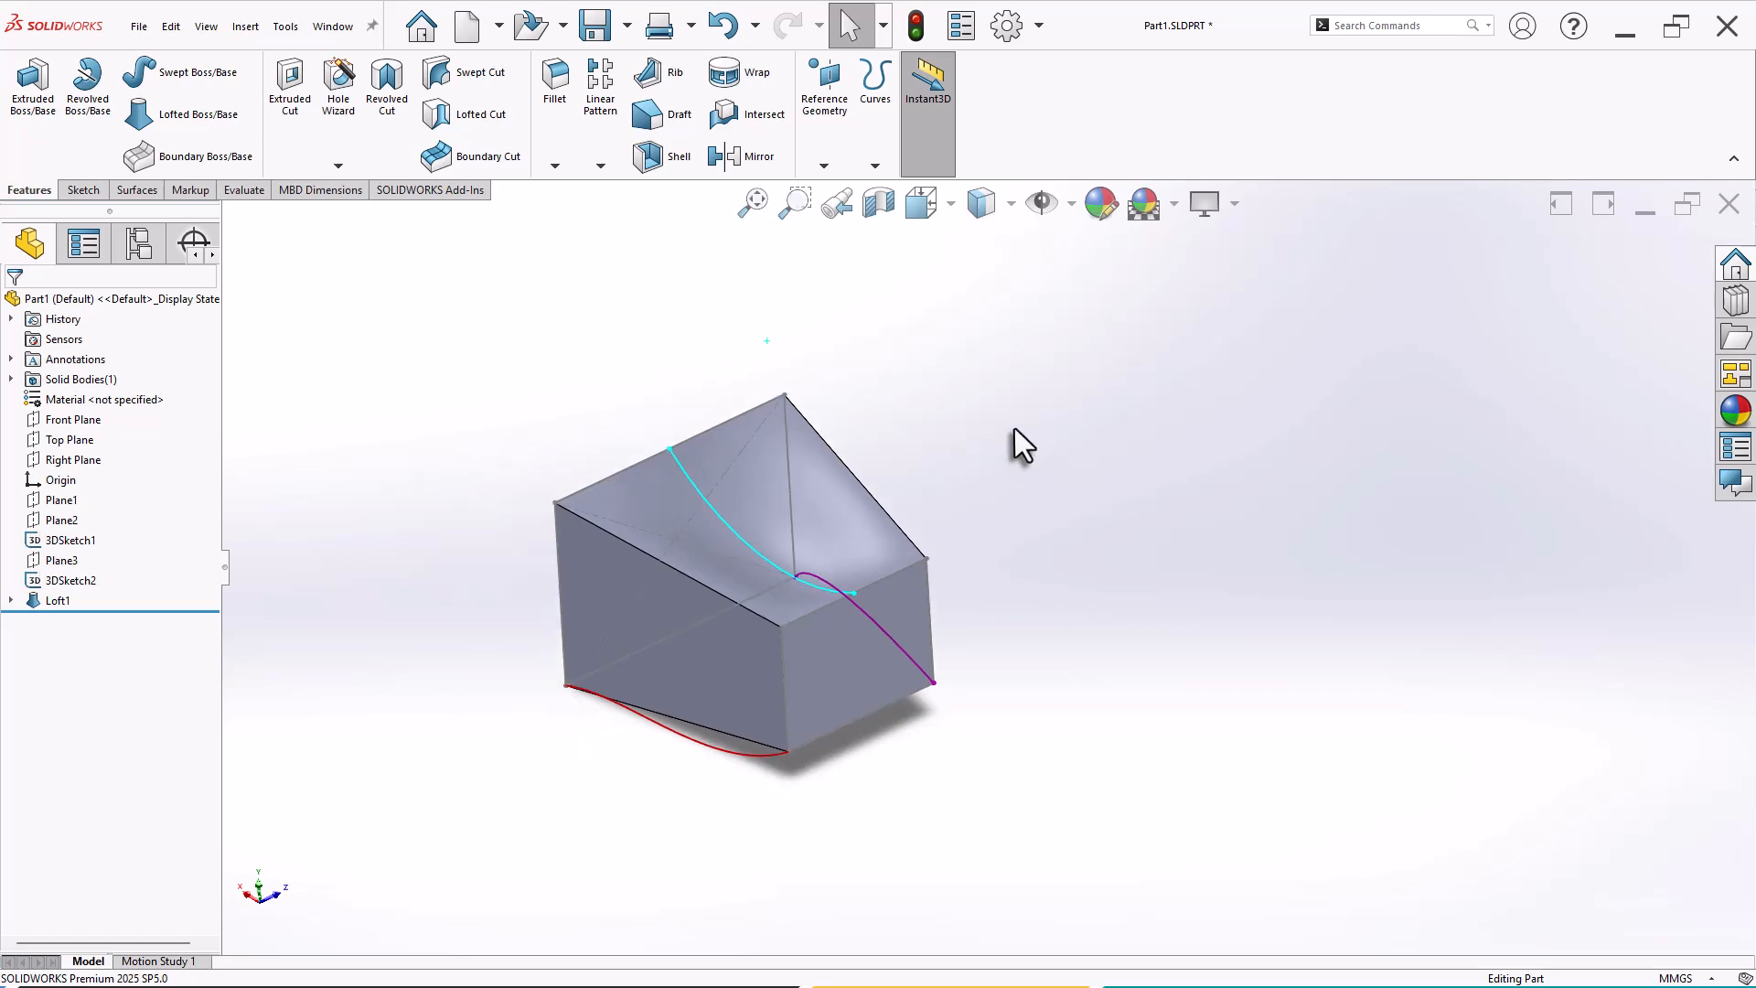
{"action": "scroll", "coordinate": [992, 421], "scroll_direction": "down", "scroll_amount": 1}
Display the surface curvature on the loft and examine the face shaped by the guide curve.
{"action": "left_click", "coordinate": [243, 190]}
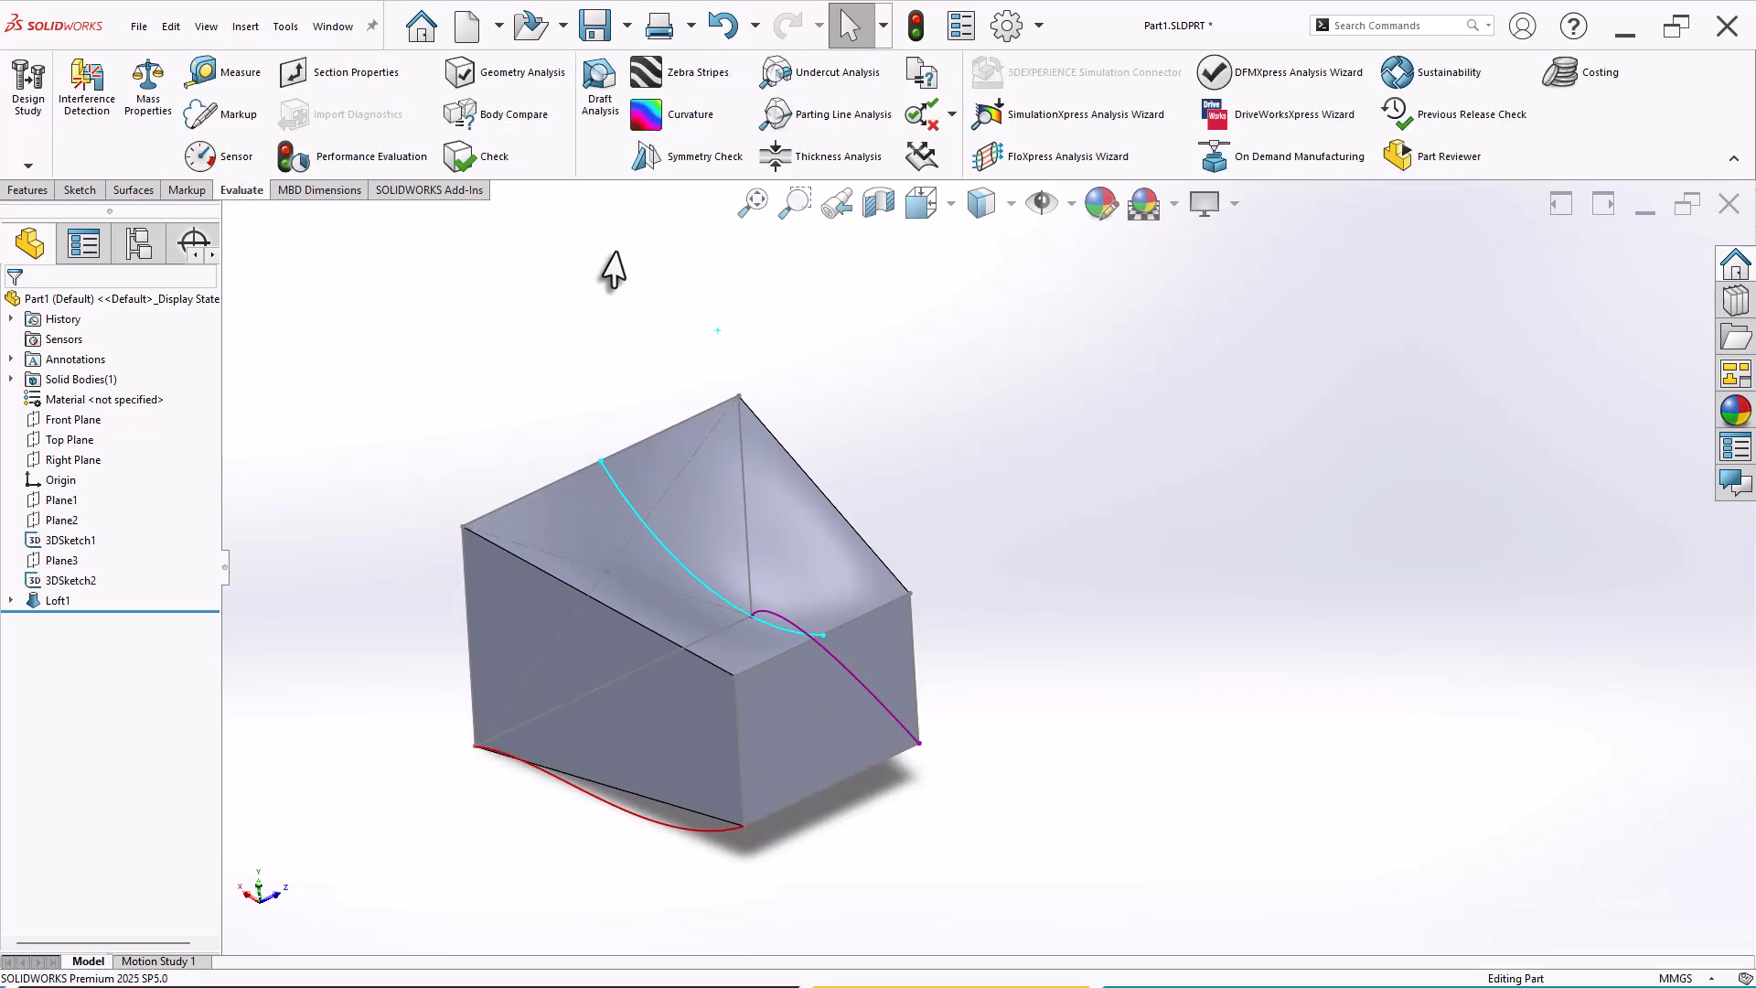
{"action": "left_click", "coordinate": [693, 113]}
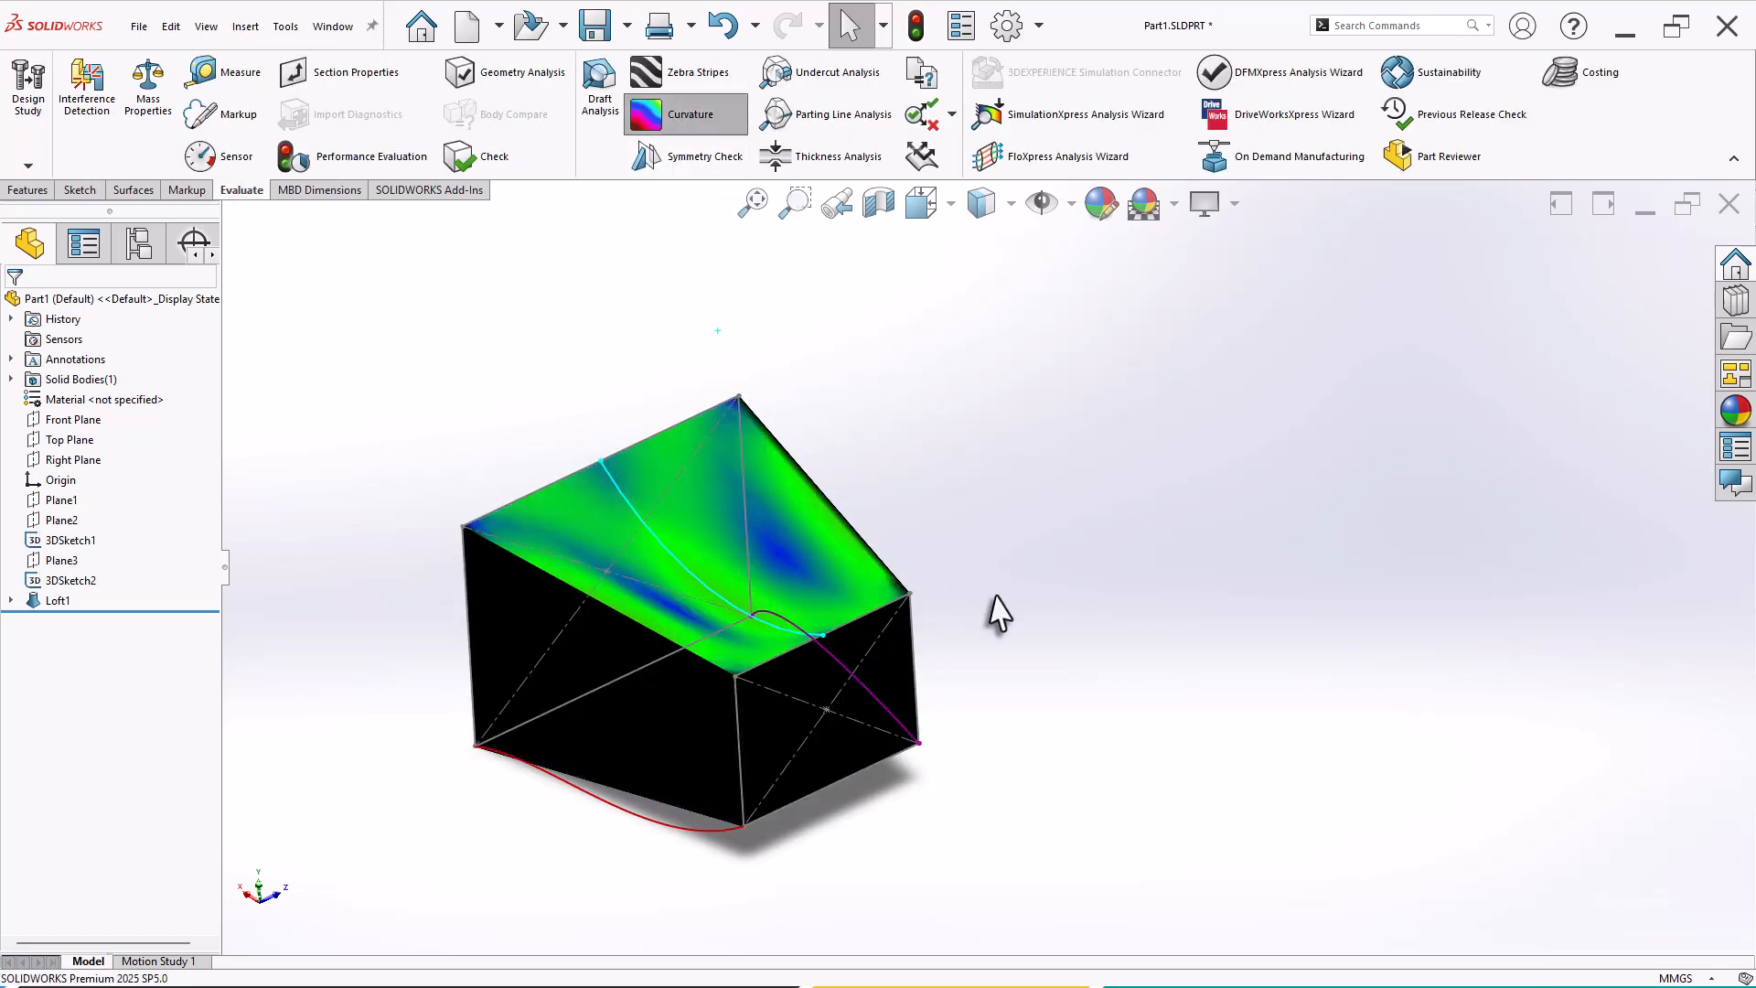
{"action": "middle_click_drag", "start_coordinate": [1039, 636], "coordinate": [1004, 547]}
{"action": "scroll", "coordinate": [800, 576], "scroll_direction": "down", "scroll_amount": 3}
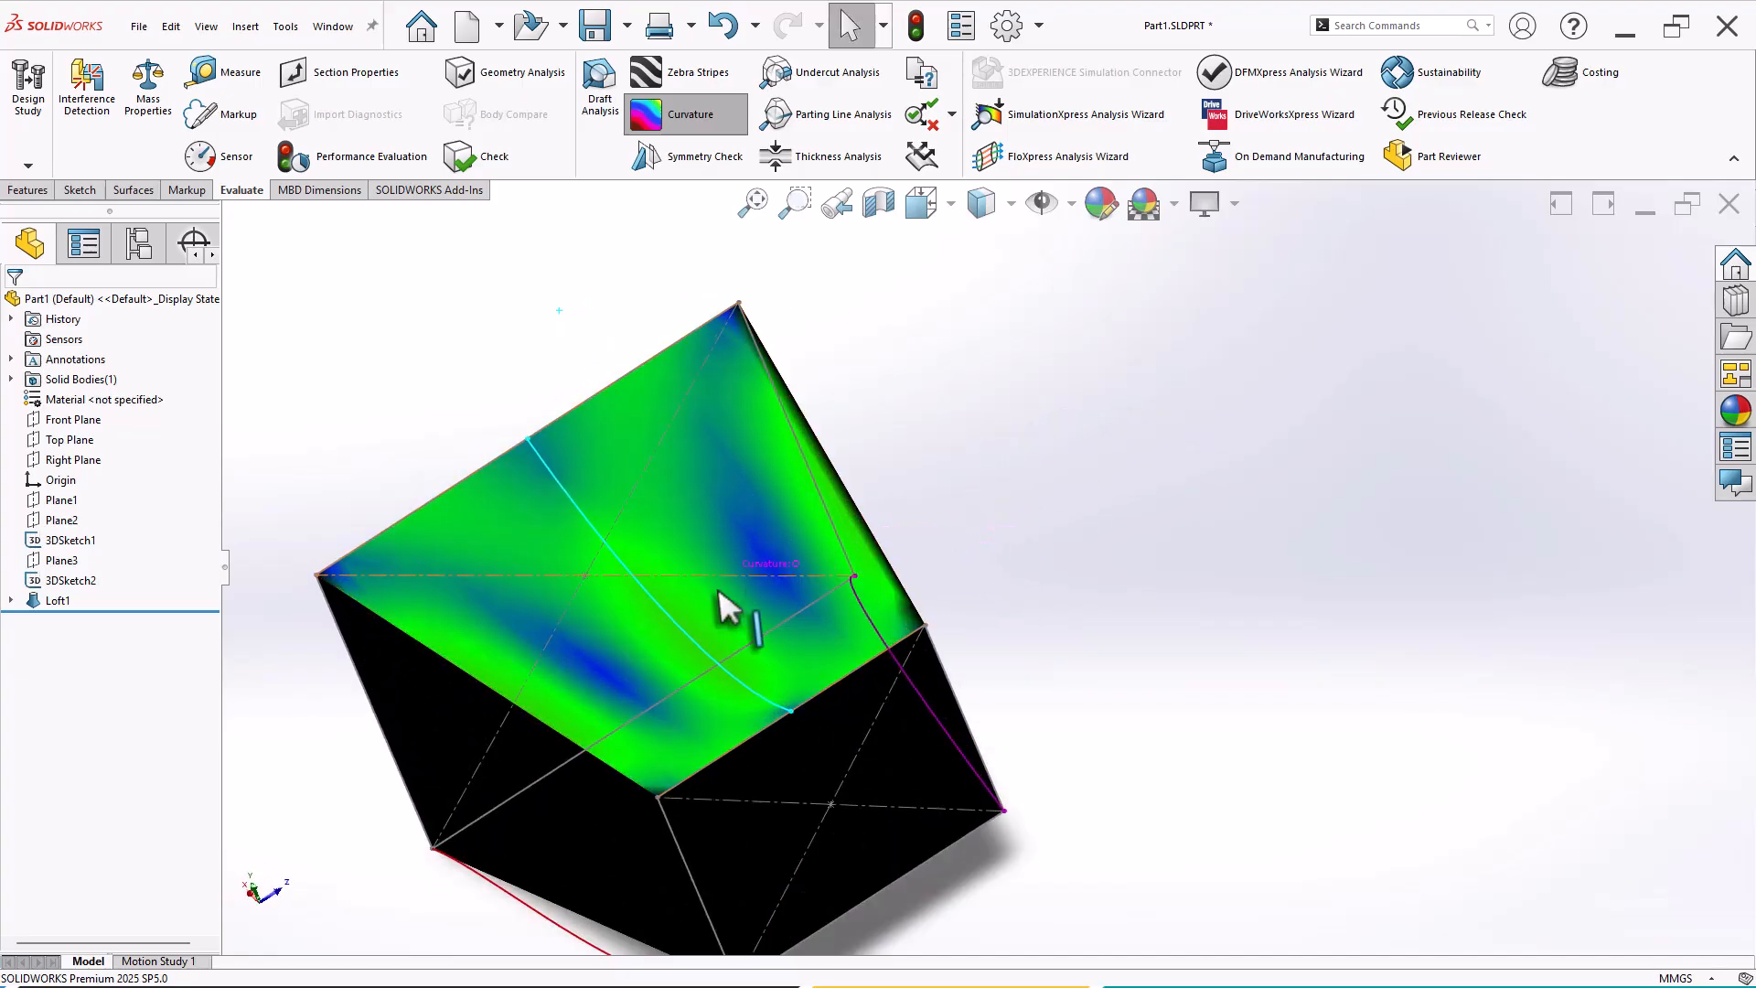
{"action": "middle_click_drag", "start_coordinate": [688, 627], "coordinate": [733, 490]}
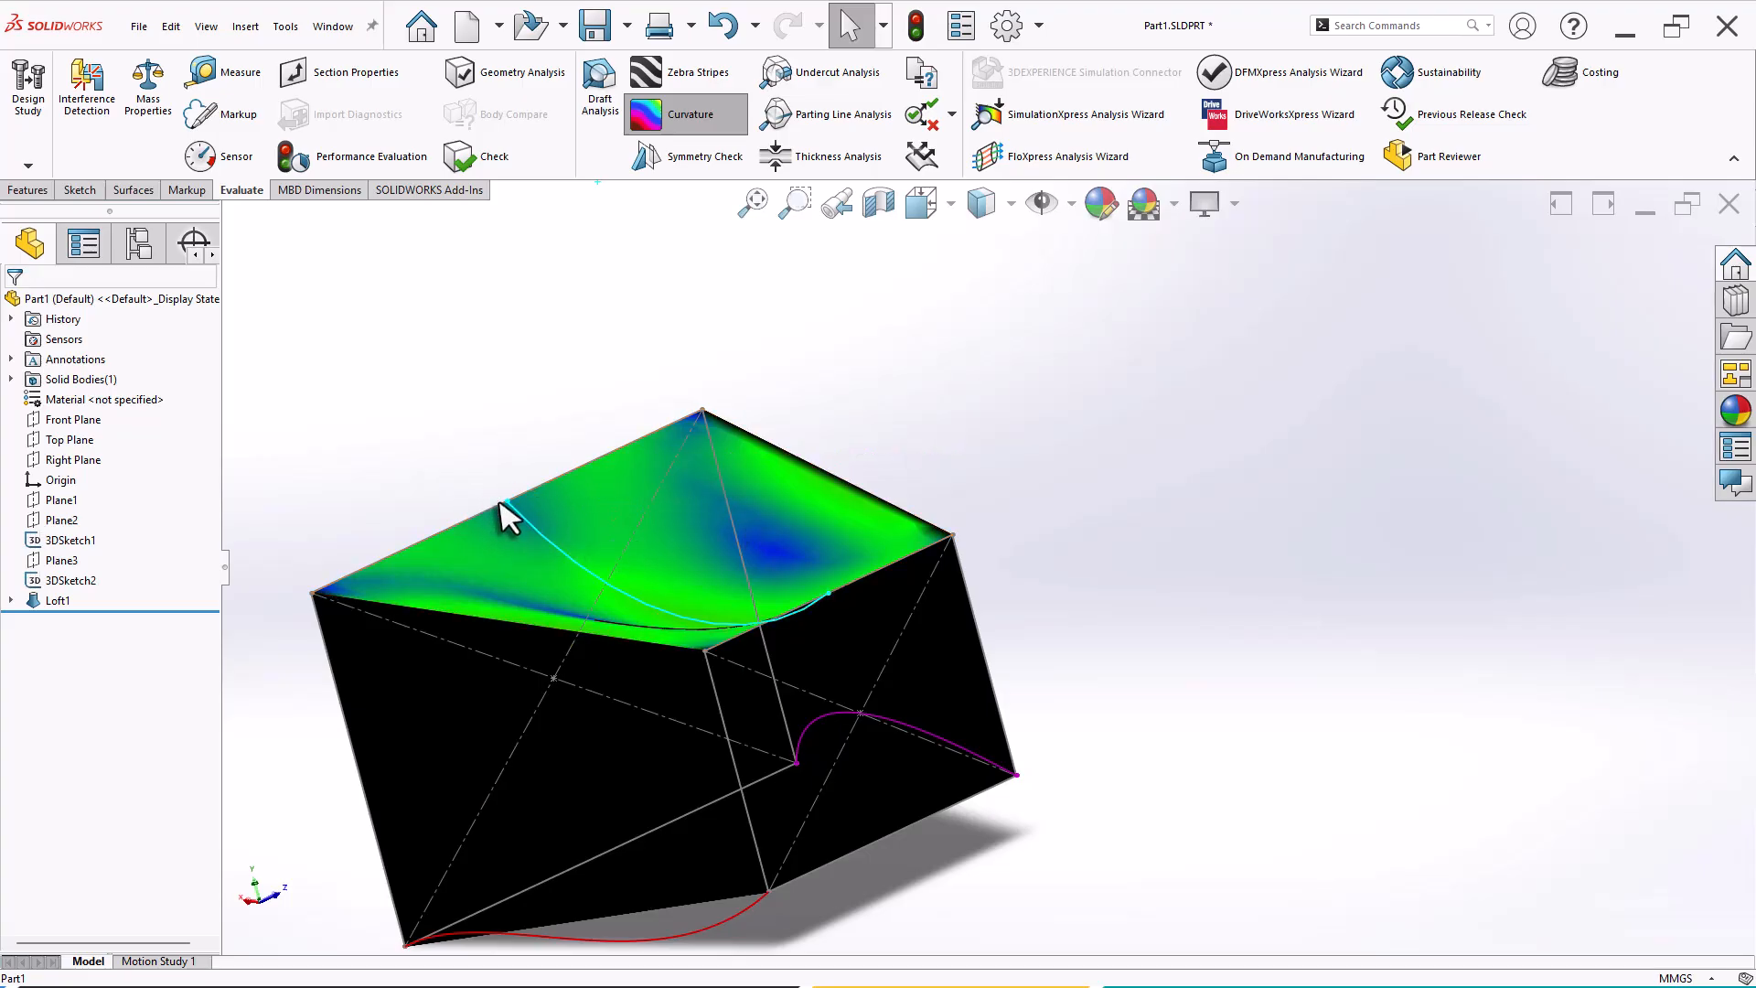
{"action": "left_click", "coordinate": [563, 554]}
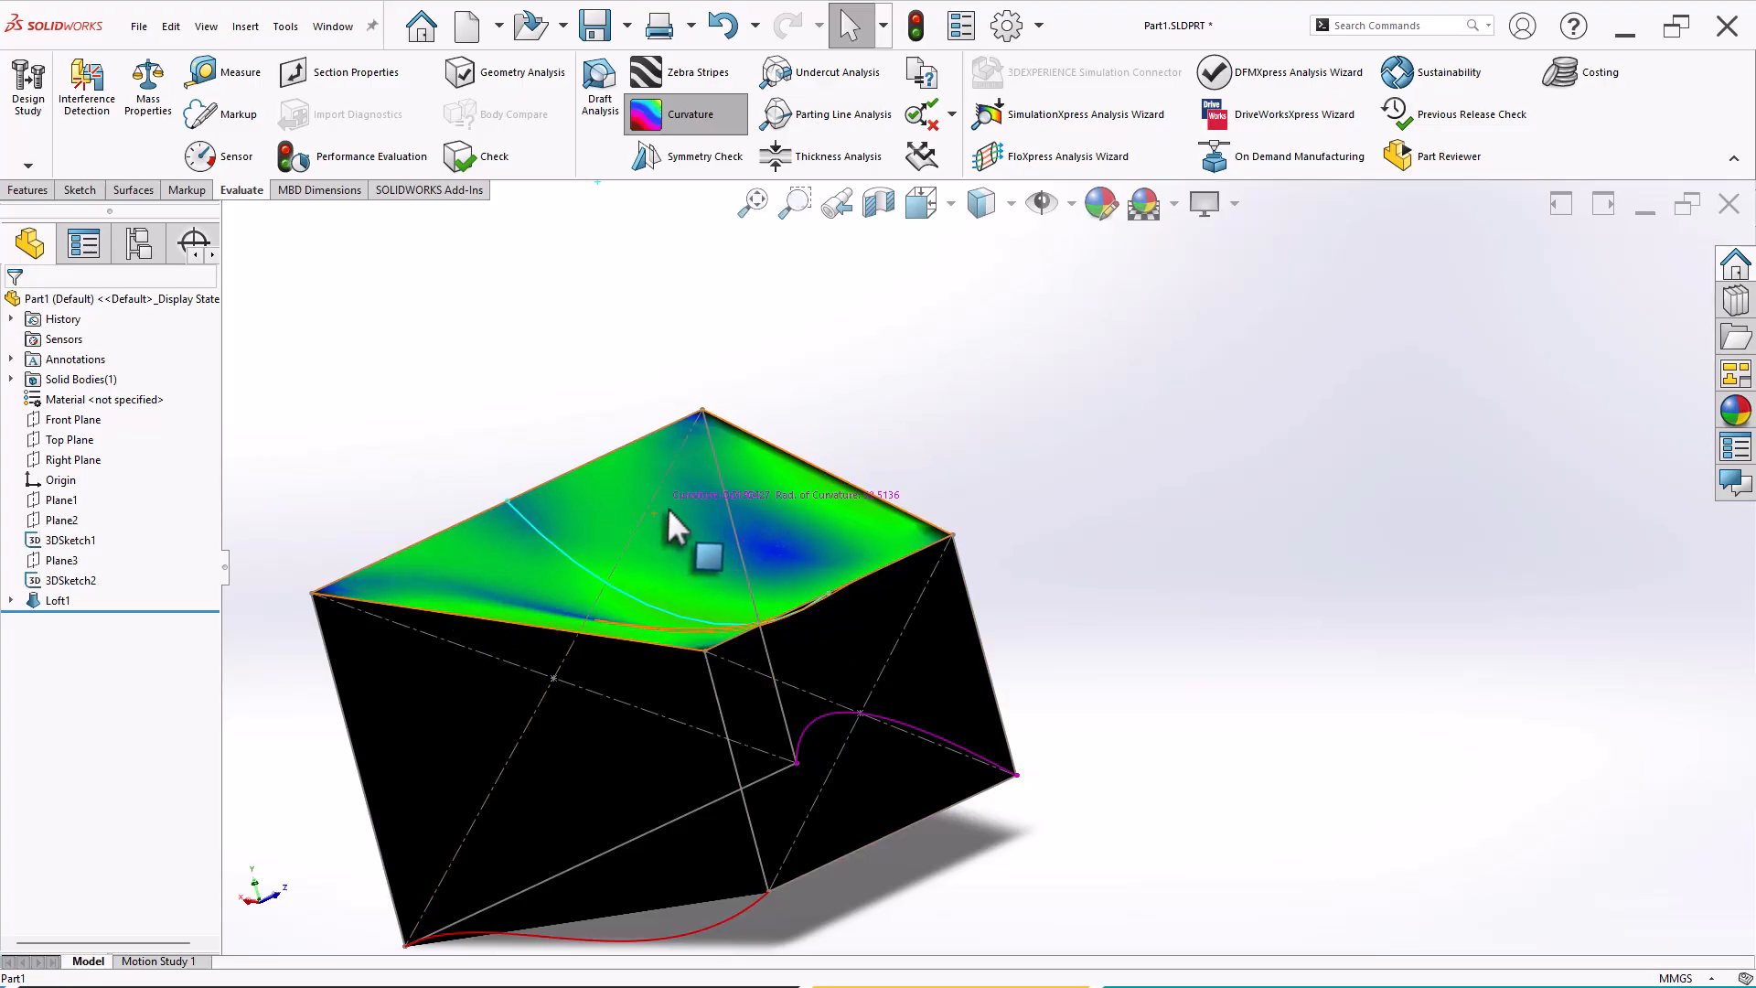
Edit the loft, set its guide curve influence type to To Next Guide and inspect the preview from several sides.
{"action": "left_click", "coordinate": [52, 601]}
{"action": "left_click", "coordinate": [69, 548]}
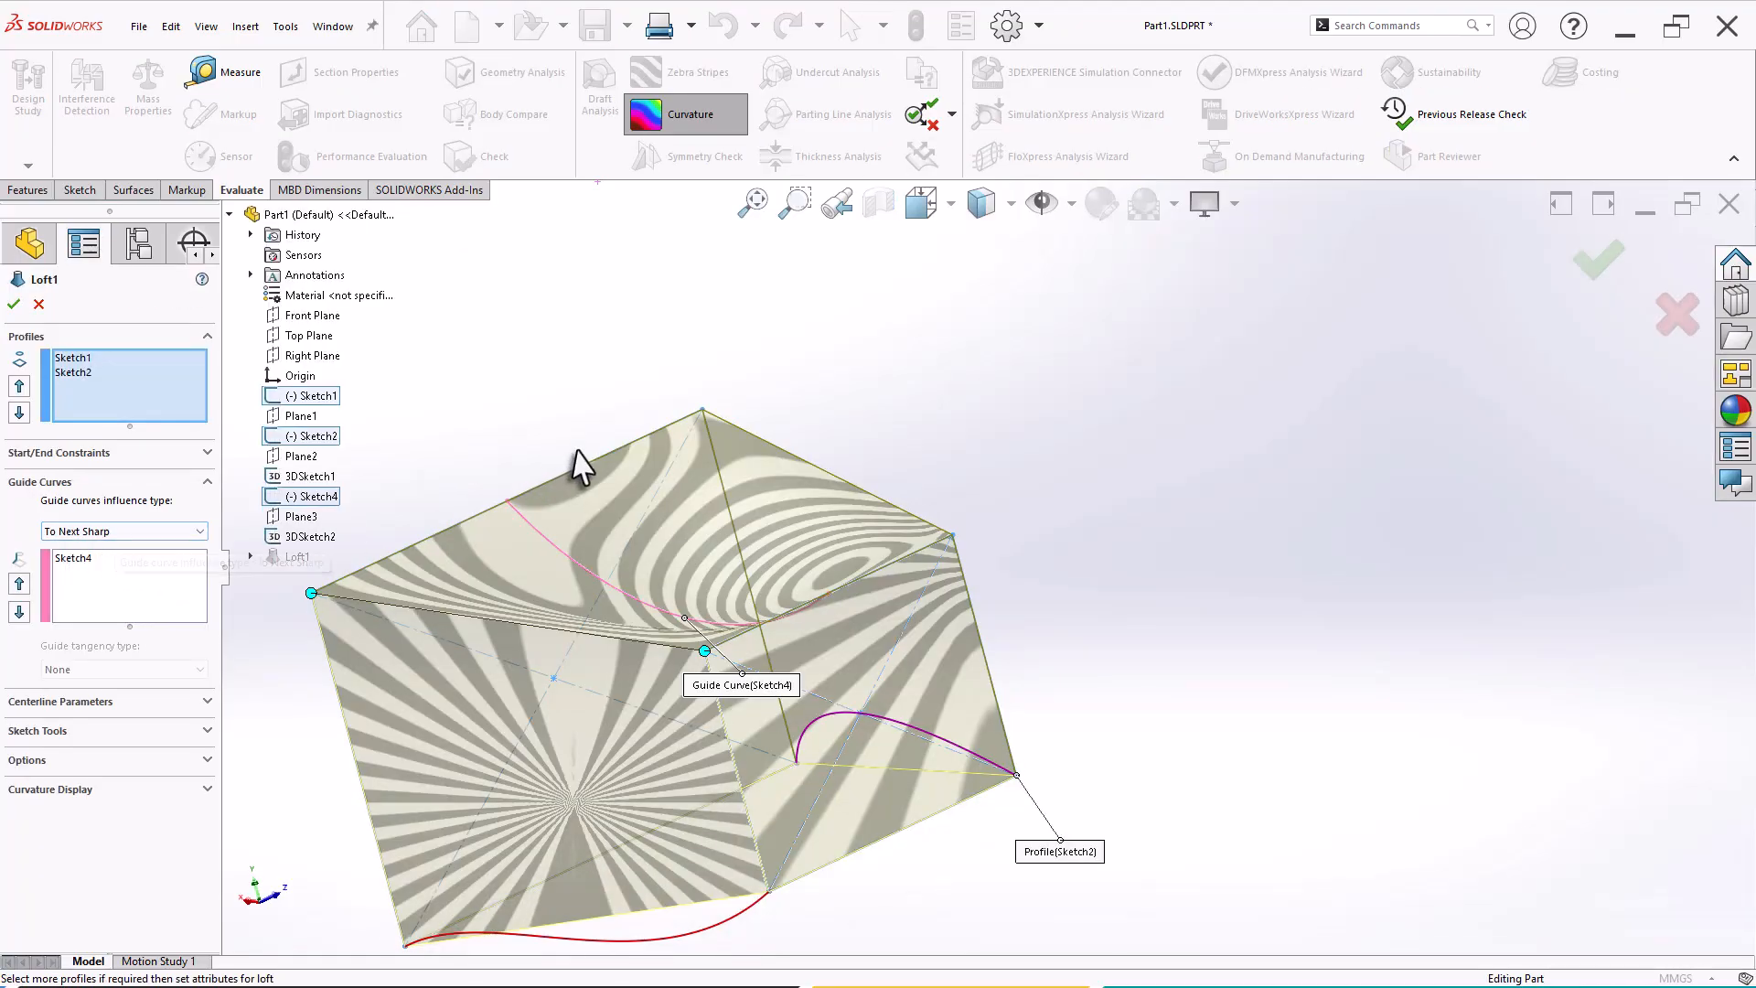
{"action": "left_click", "coordinate": [108, 532]}
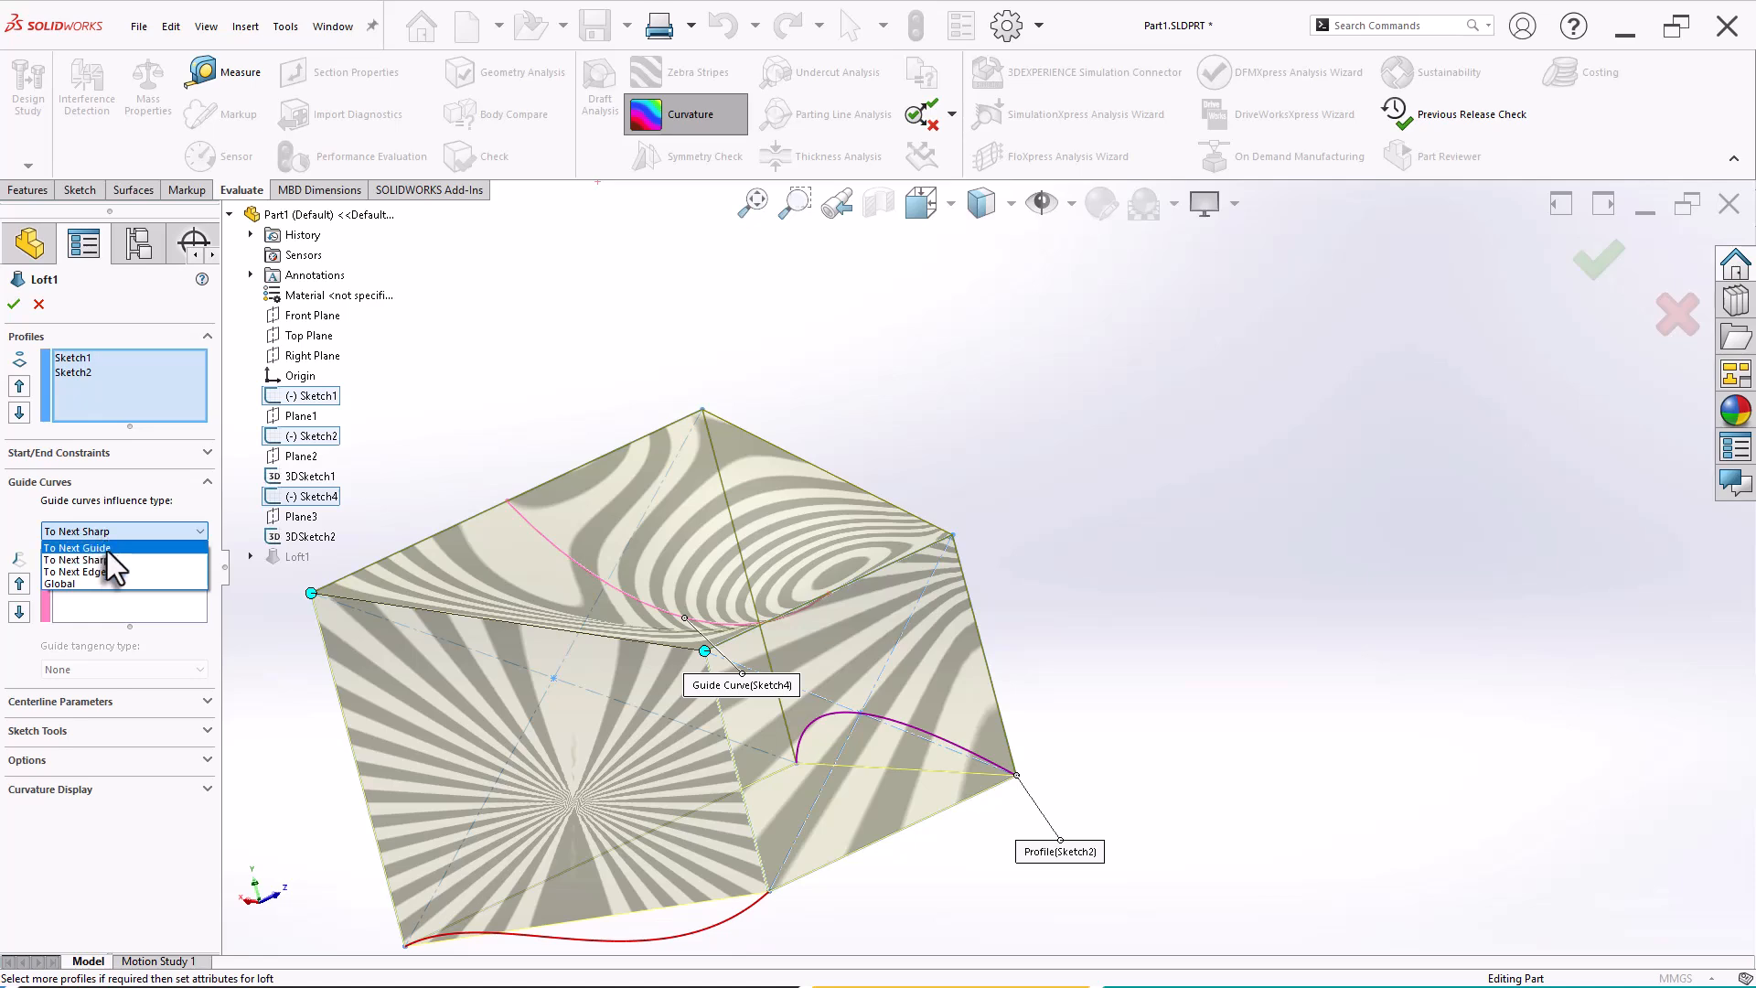
{"action": "left_click", "coordinate": [107, 549]}
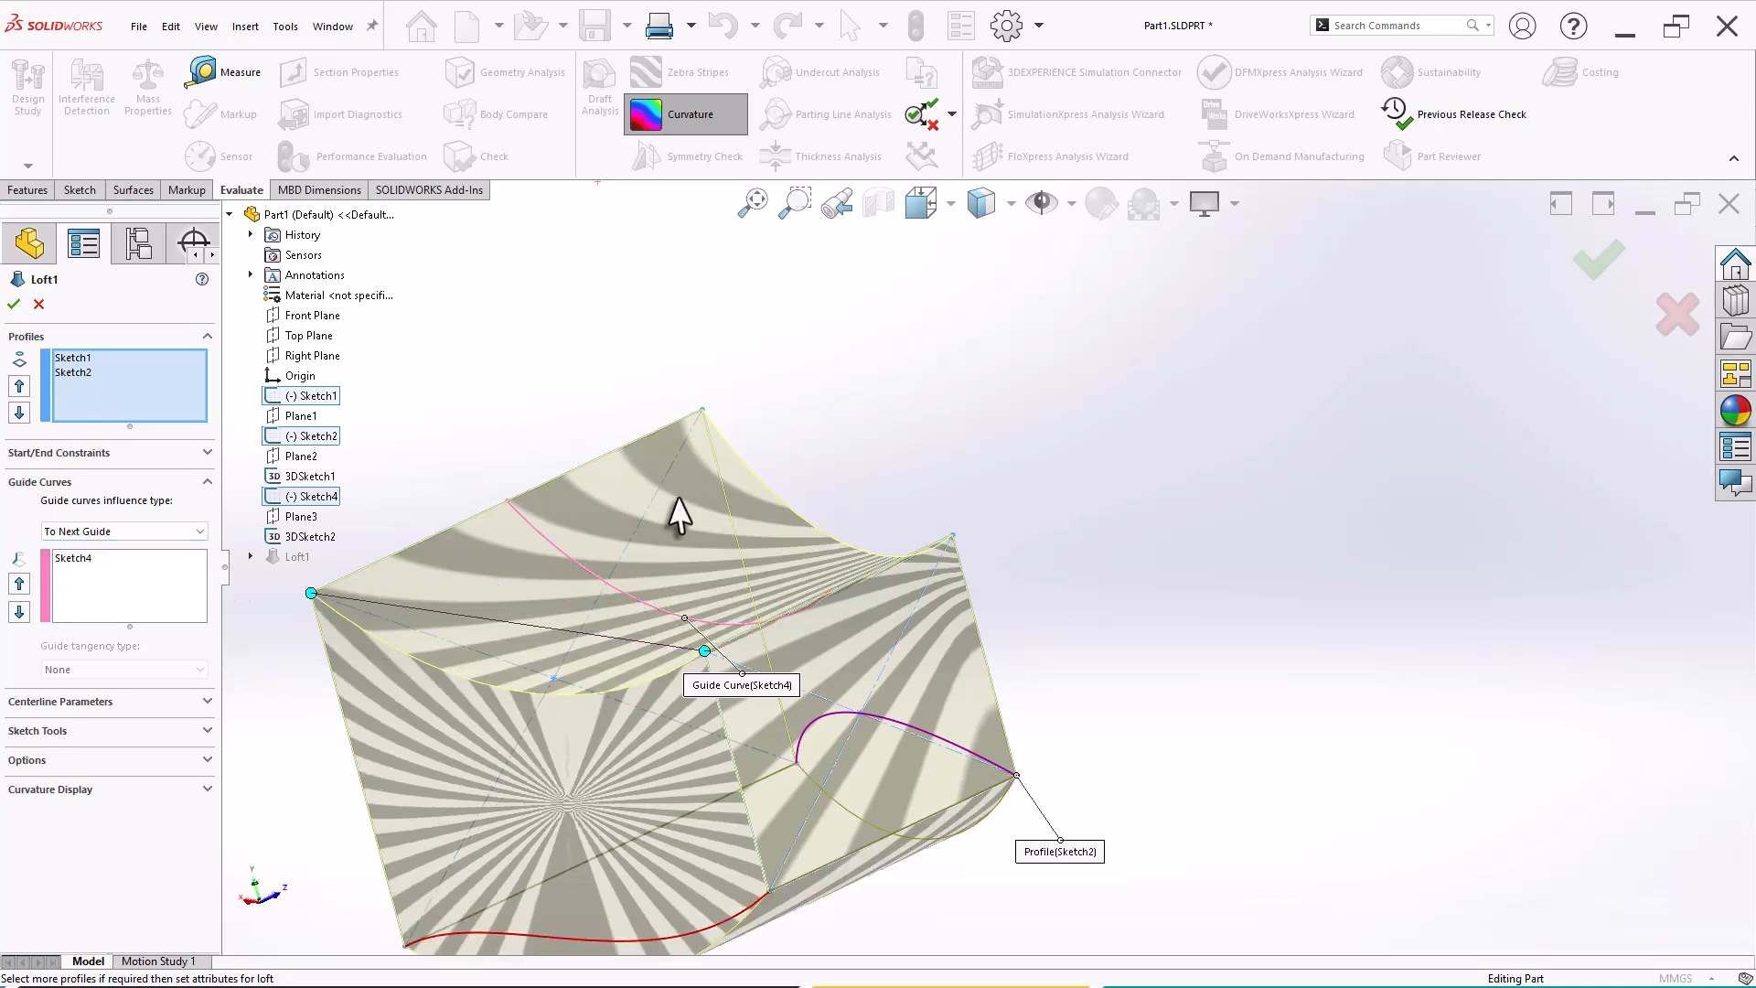
{"action": "middle_click_drag", "start_coordinate": [835, 545], "coordinate": [923, 549]}
{"action": "mouse_move", "coordinate": [667, 531]}
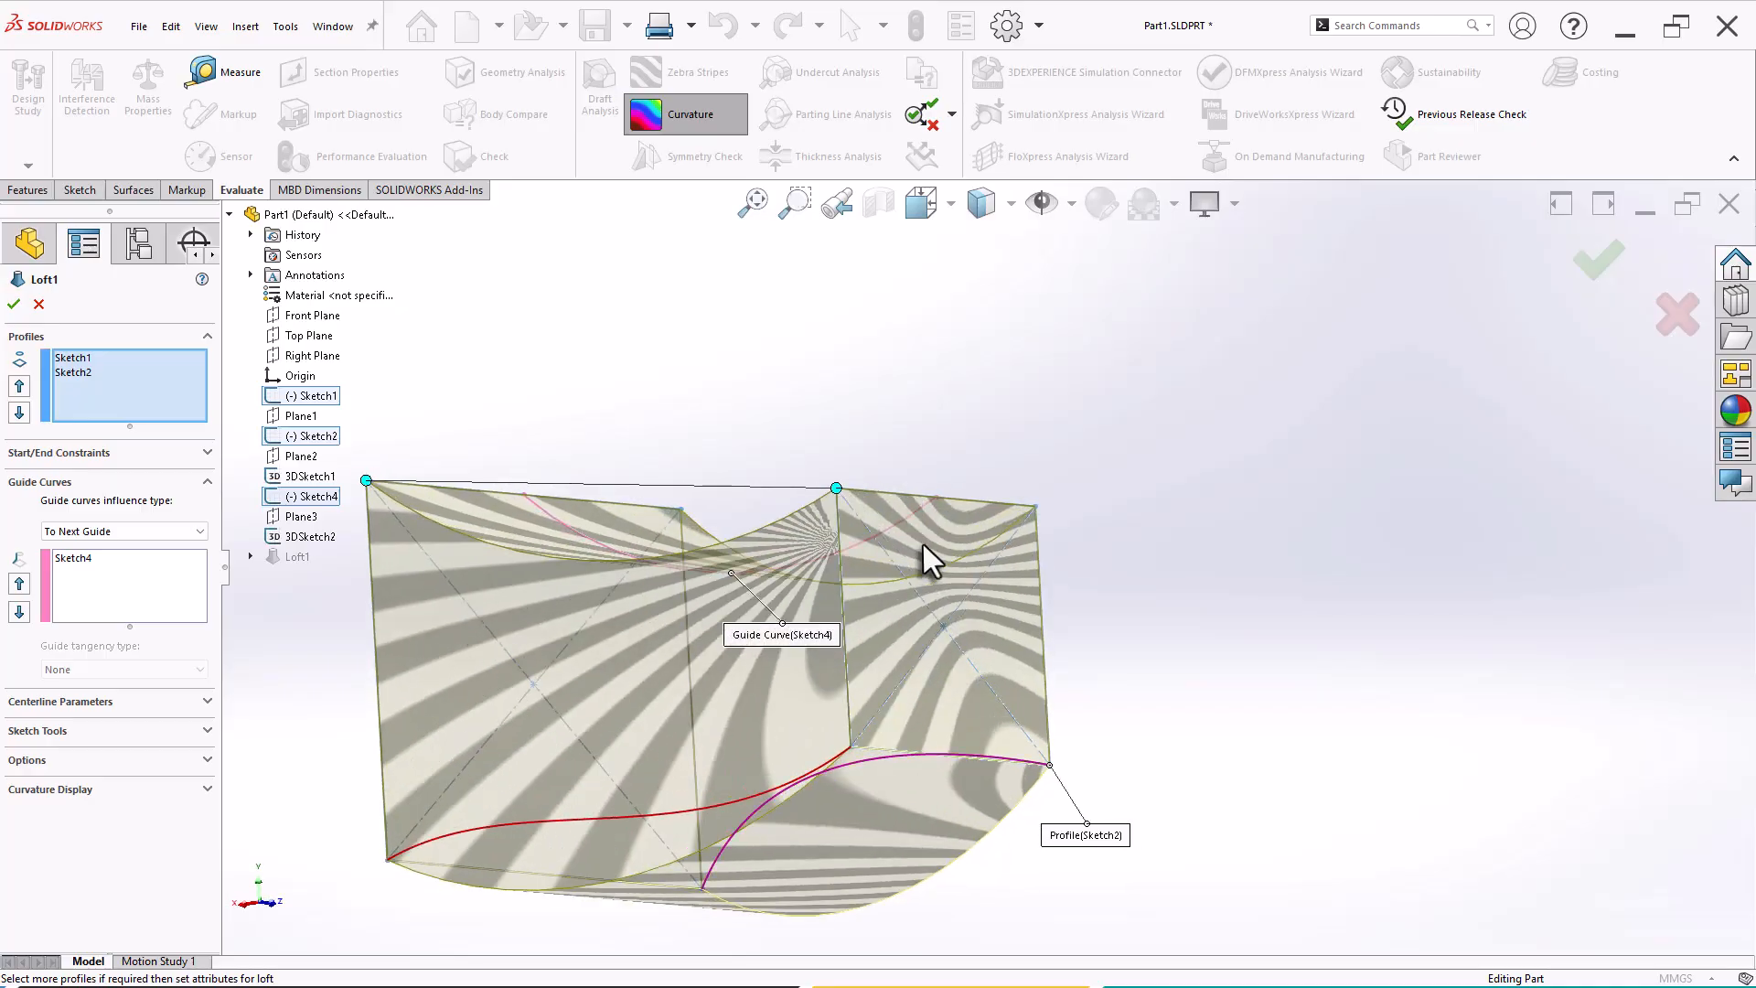
{"action": "middle_click_drag", "start_coordinate": [834, 689], "coordinate": [745, 772]}
Add the two lower curves, 3DSketch1 and 3DSketch2, as further guide curves of the loft.
{"action": "left_click", "coordinate": [121, 605]}
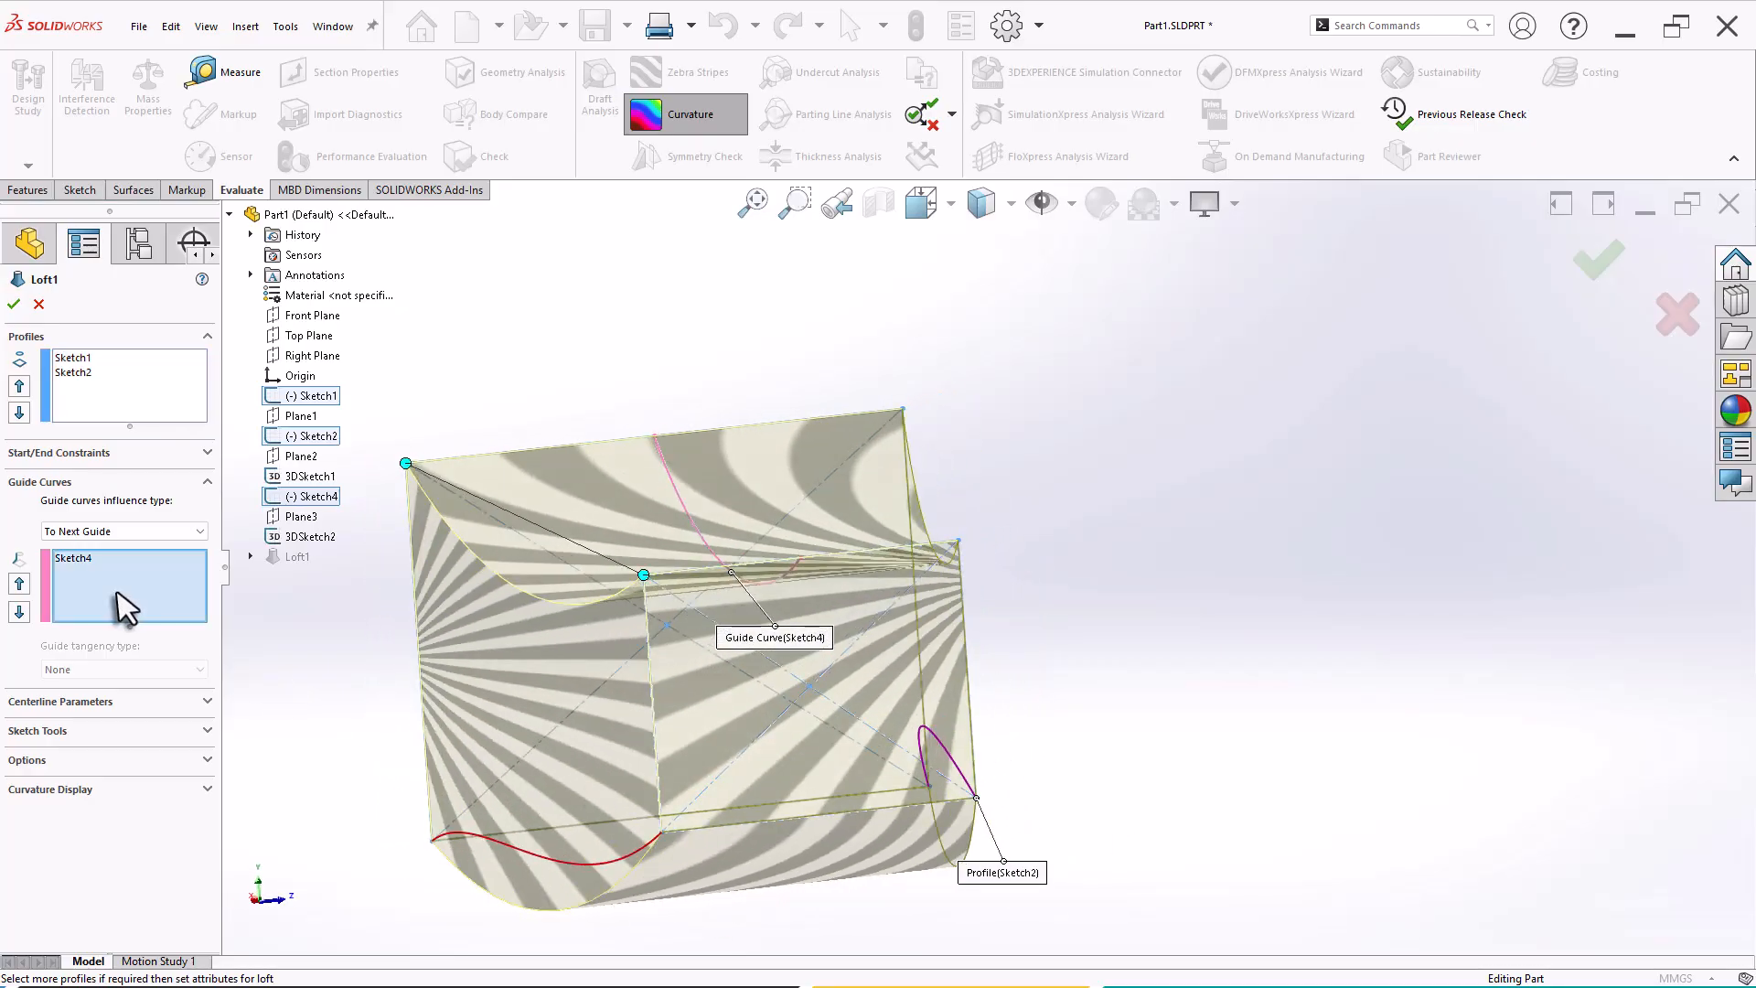
{"action": "left_click", "coordinate": [572, 867]}
{"action": "middle_click_drag", "start_coordinate": [567, 759], "coordinate": [521, 776]}
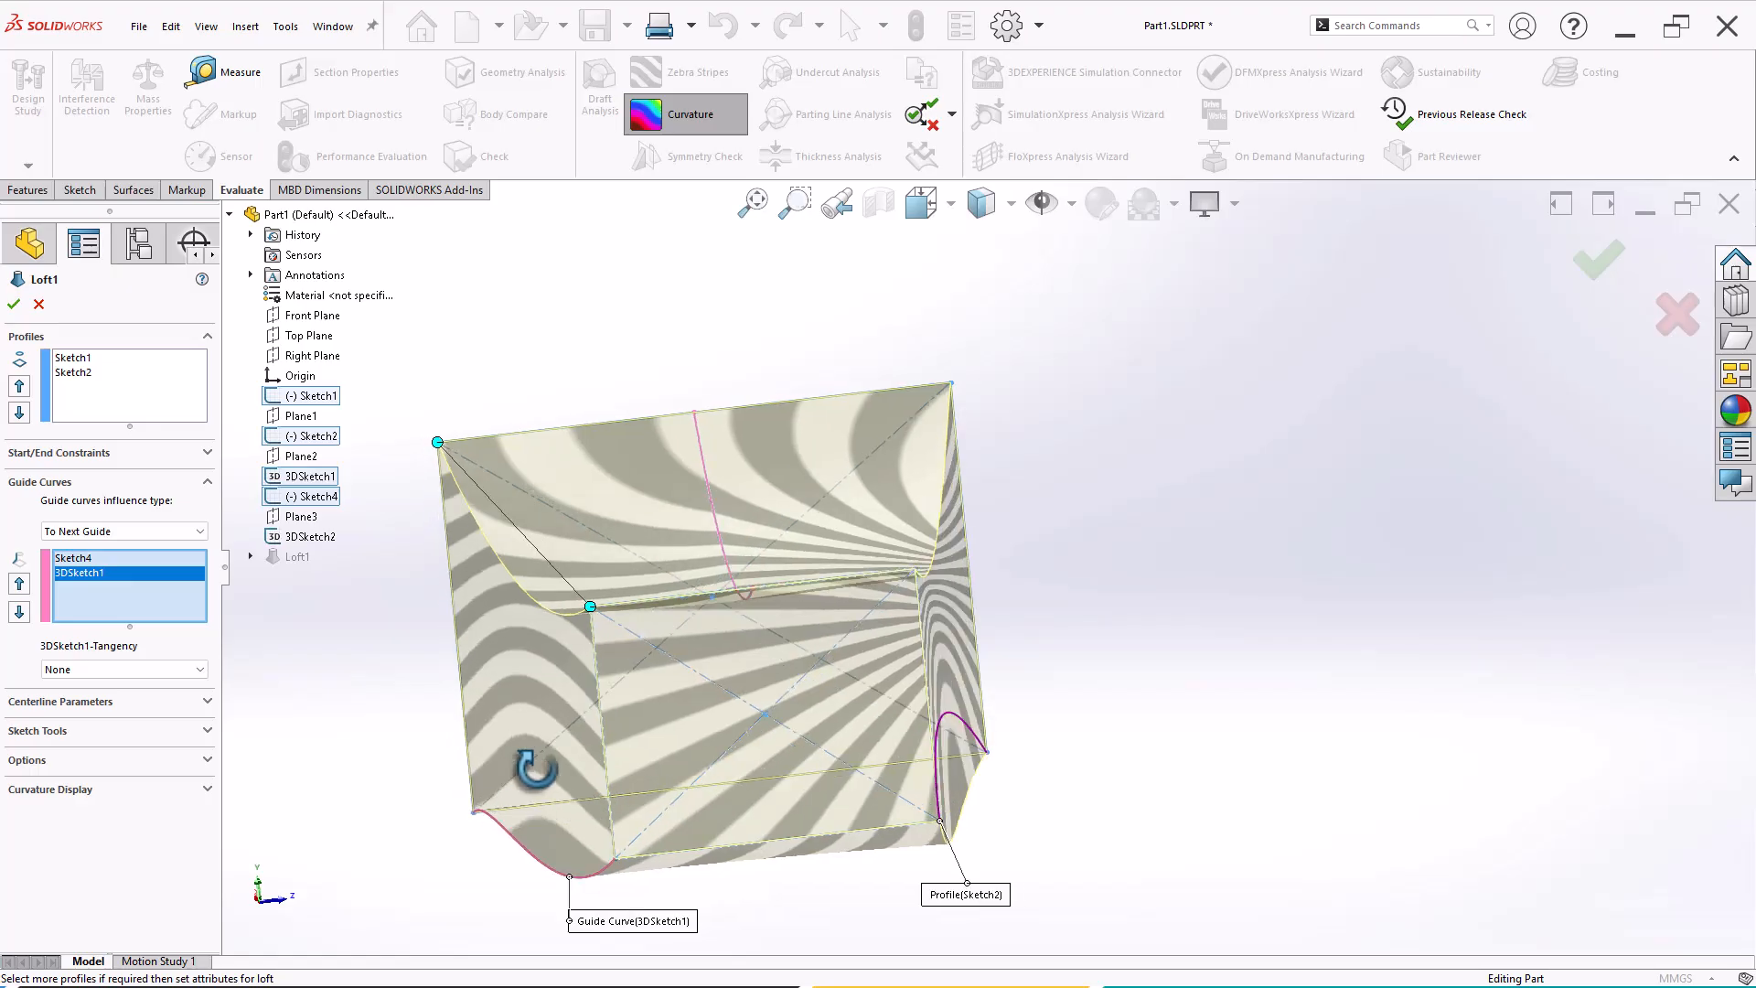
{"action": "left_click", "coordinate": [944, 722]}
{"action": "mouse_move", "coordinate": [1027, 820]}
{"action": "middle_mouse_down"}
{"action": "mouse_move", "coordinate": [1011, 812]}
{"action": "mouse_move", "coordinate": [1015, 737]}
{"action": "mouse_move", "coordinate": [1011, 811]}
{"action": "middle_mouse_up"}
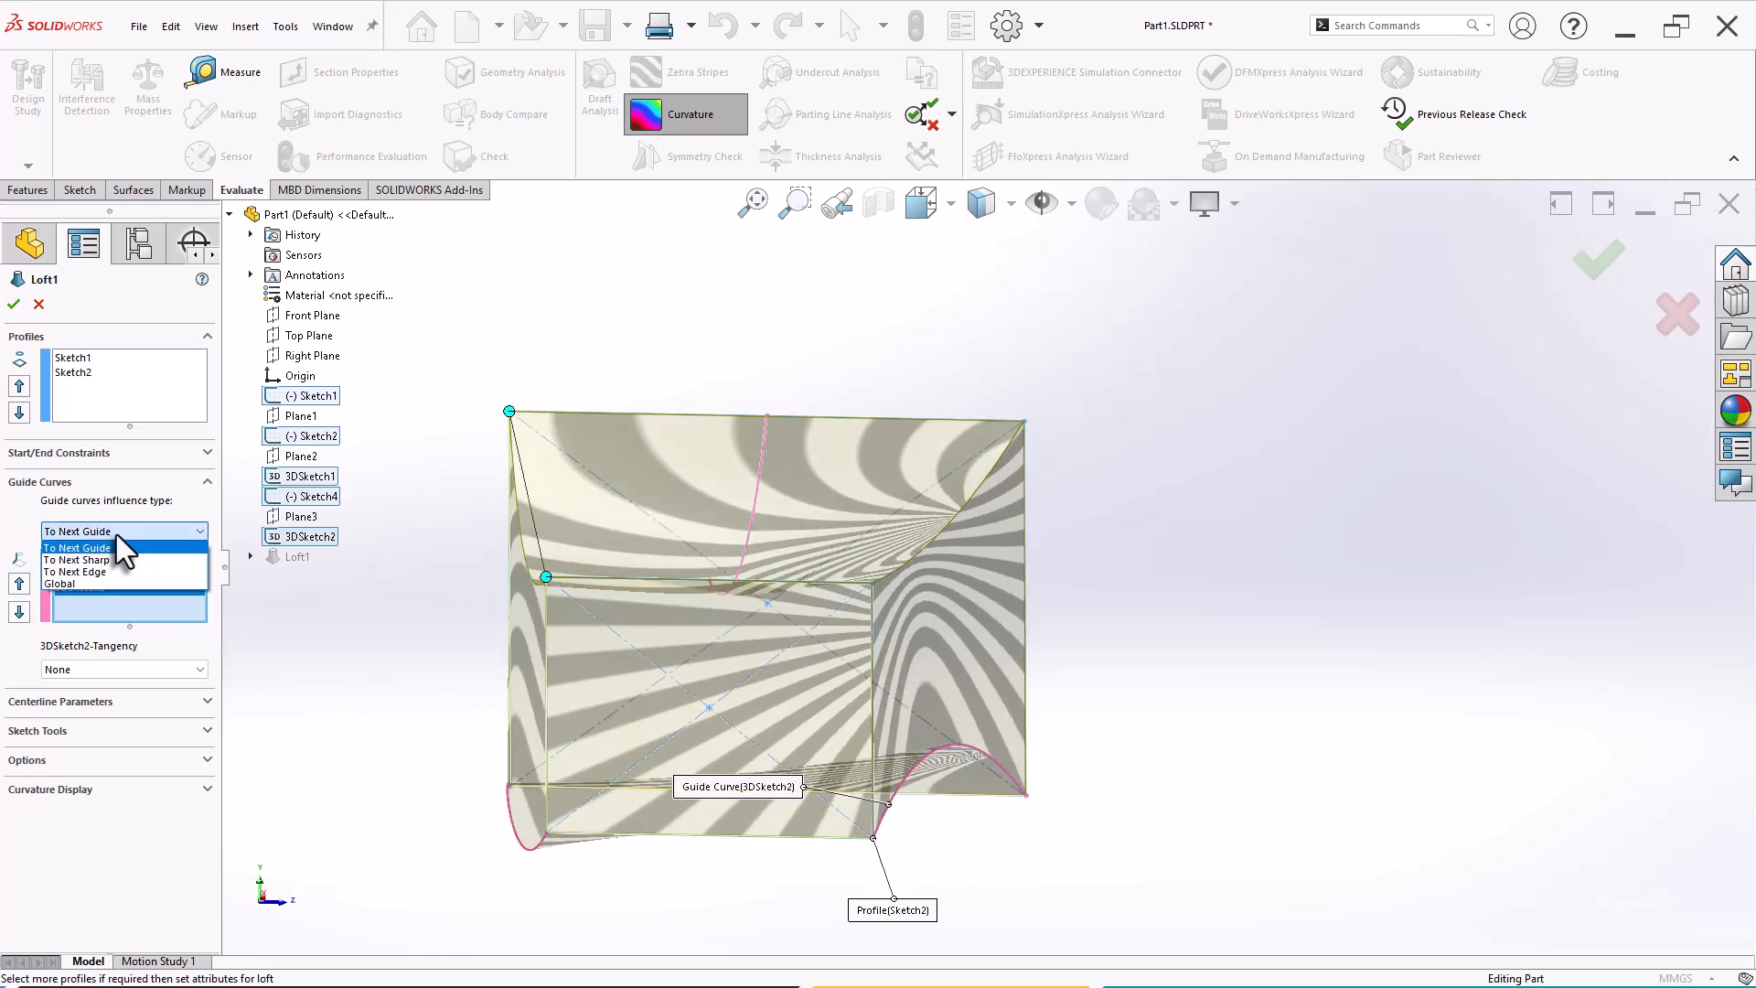
Try the Global and To Next Edge guide curve influence types and compare the zebra-striped preview.
{"action": "left_click", "coordinate": [113, 583]}
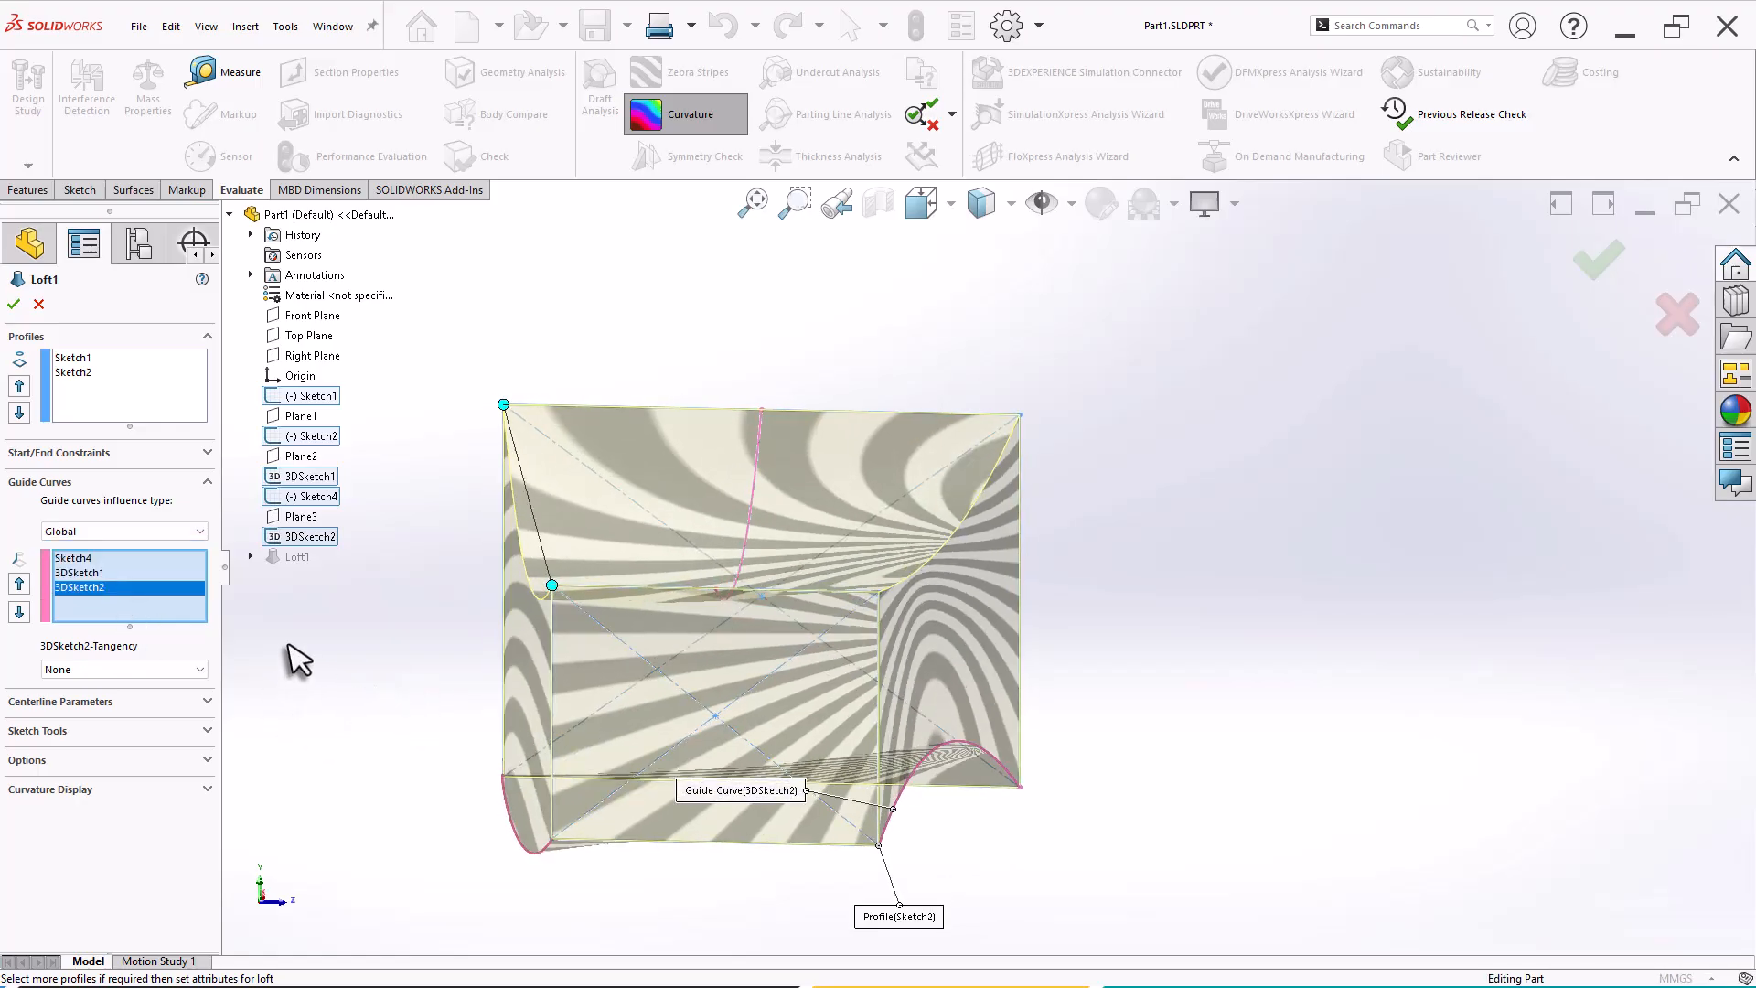
{"action": "left_click", "coordinate": [100, 530]}
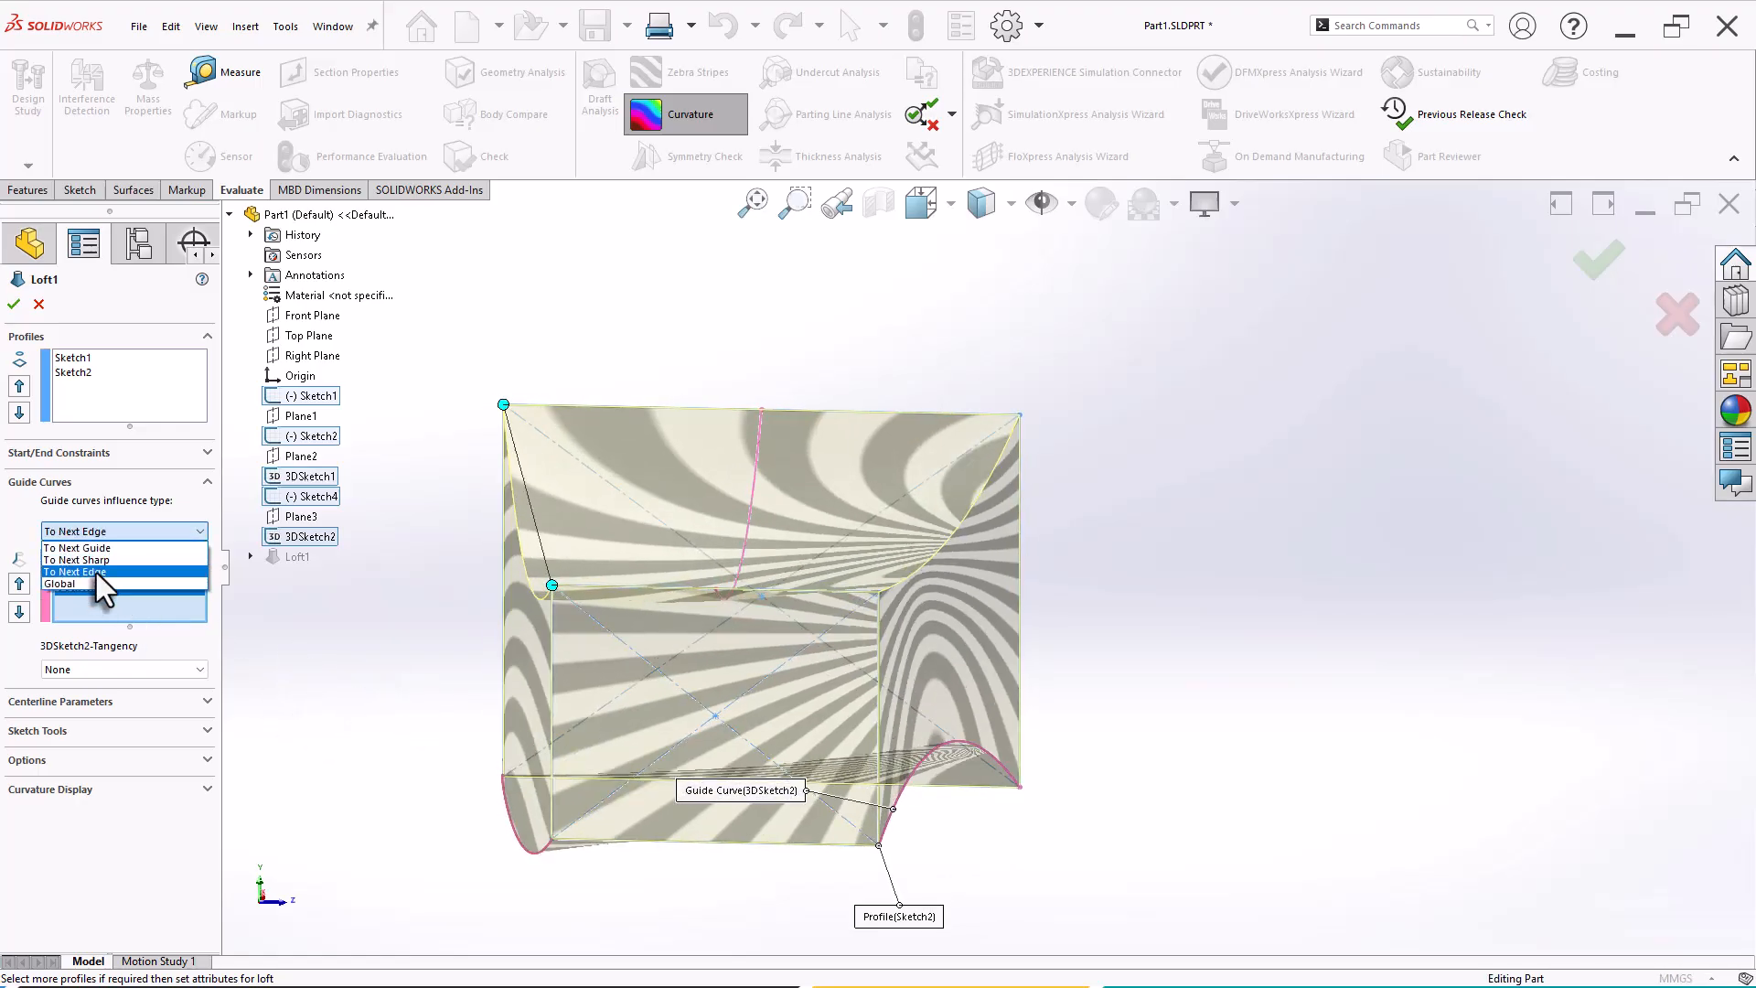
{"action": "left_click", "coordinate": [96, 573]}
{"action": "left_click", "coordinate": [100, 533]}
{"action": "left_click", "coordinate": [97, 585]}
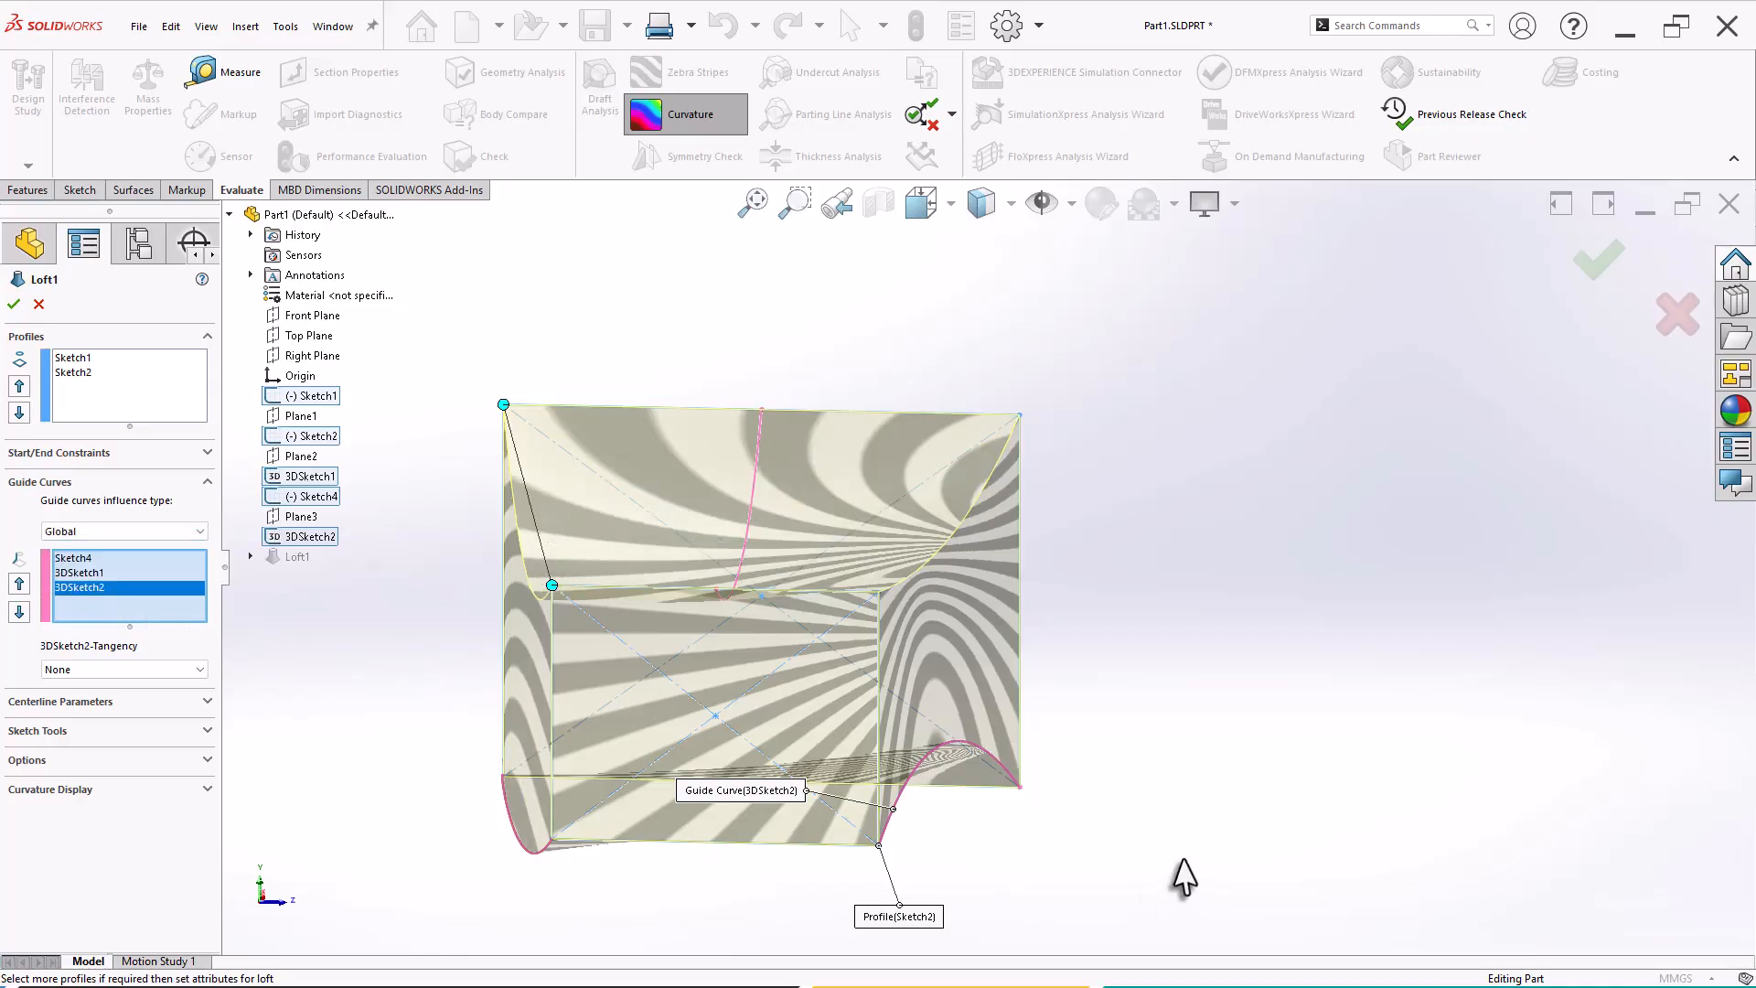
{"action": "mouse_move", "coordinate": [596, 745]}
{"action": "middle_mouse_down"}
{"action": "mouse_move", "coordinate": [615, 678]}
{"action": "mouse_move", "coordinate": [624, 731]}
{"action": "mouse_move", "coordinate": [585, 734]}
{"action": "mouse_move", "coordinate": [606, 745]}
{"action": "middle_mouse_up"}
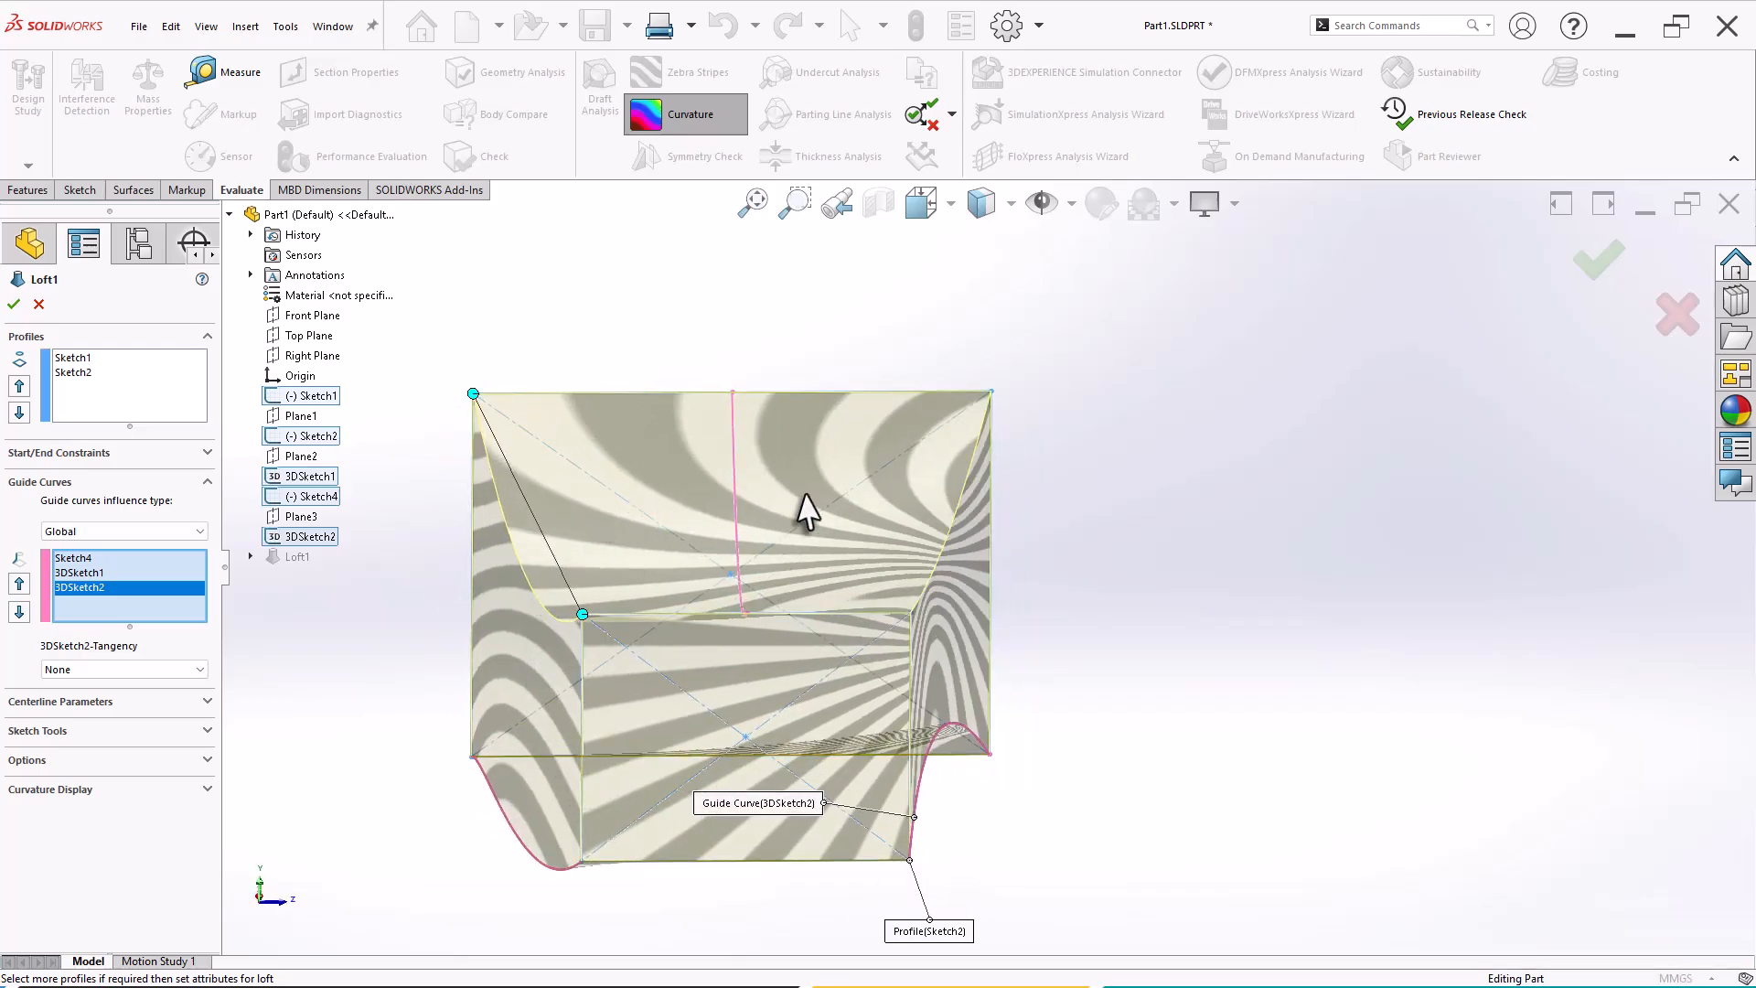
{"action": "mouse_move", "coordinate": [705, 880]}
{"action": "middle_mouse_down"}
{"action": "mouse_move", "coordinate": [689, 619]}
{"action": "mouse_move", "coordinate": [727, 880]}
{"action": "middle_mouse_up"}
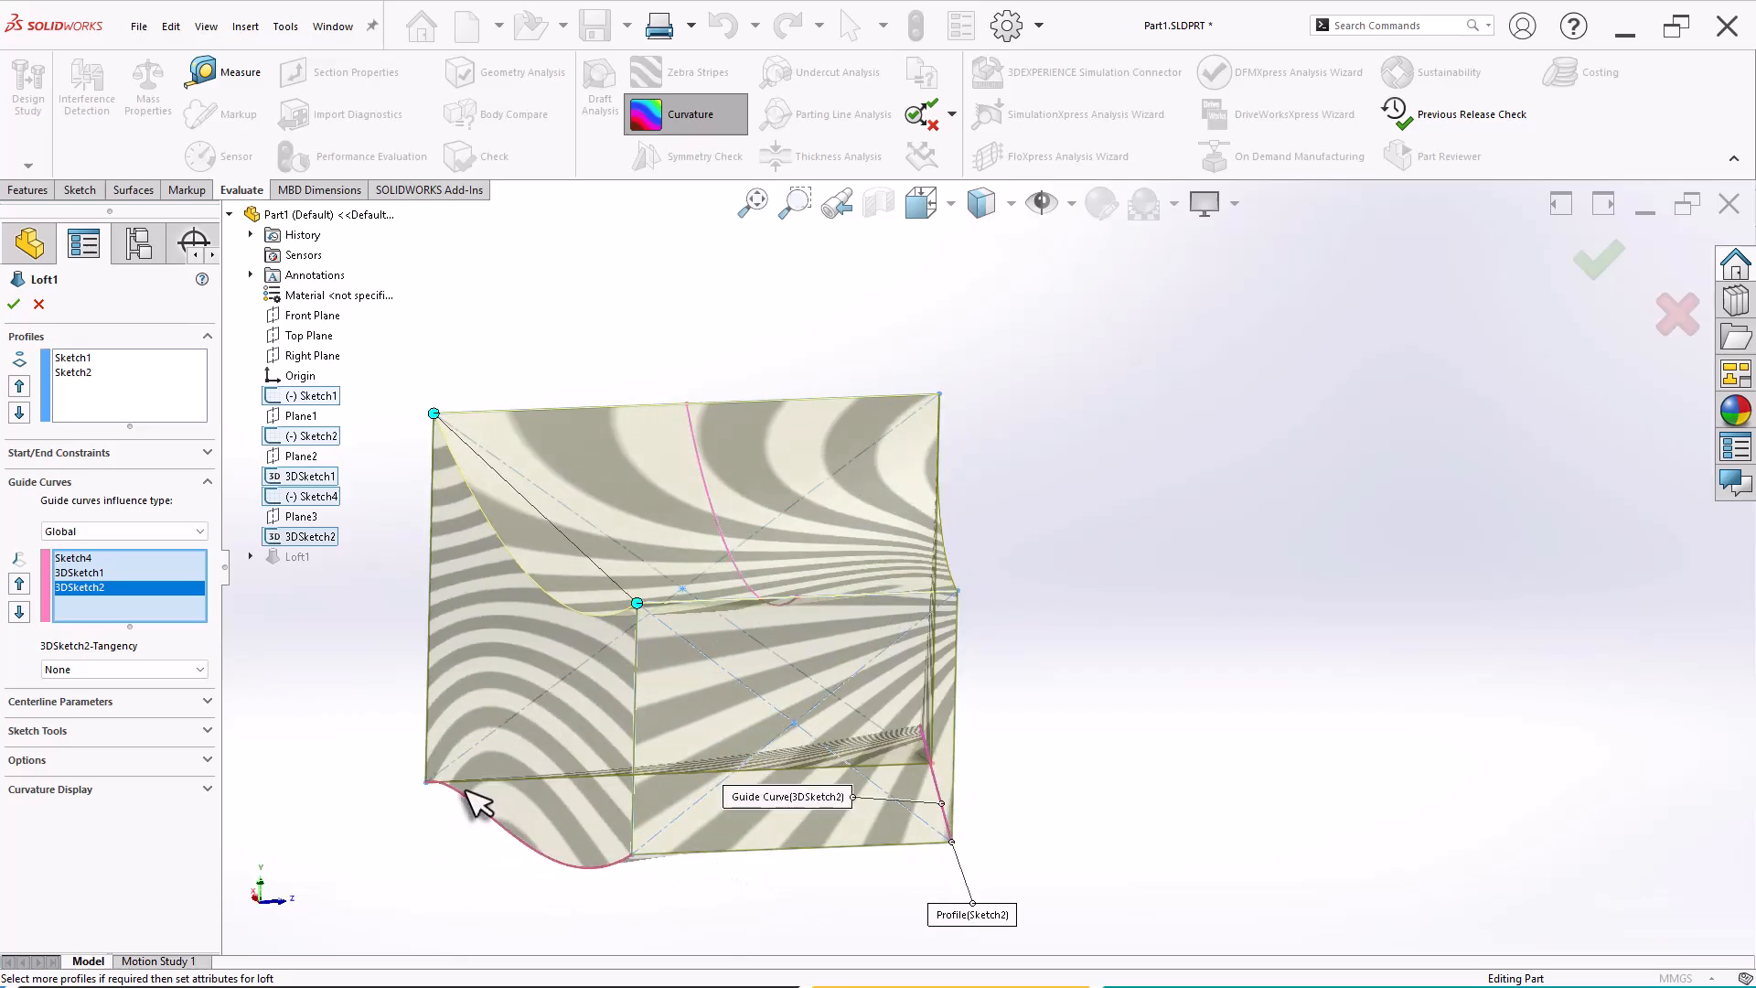
Set the guide curve influence type back to To Next Guide and examine the surfaces between the three guide curves.
{"action": "left_click", "coordinate": [124, 532]}
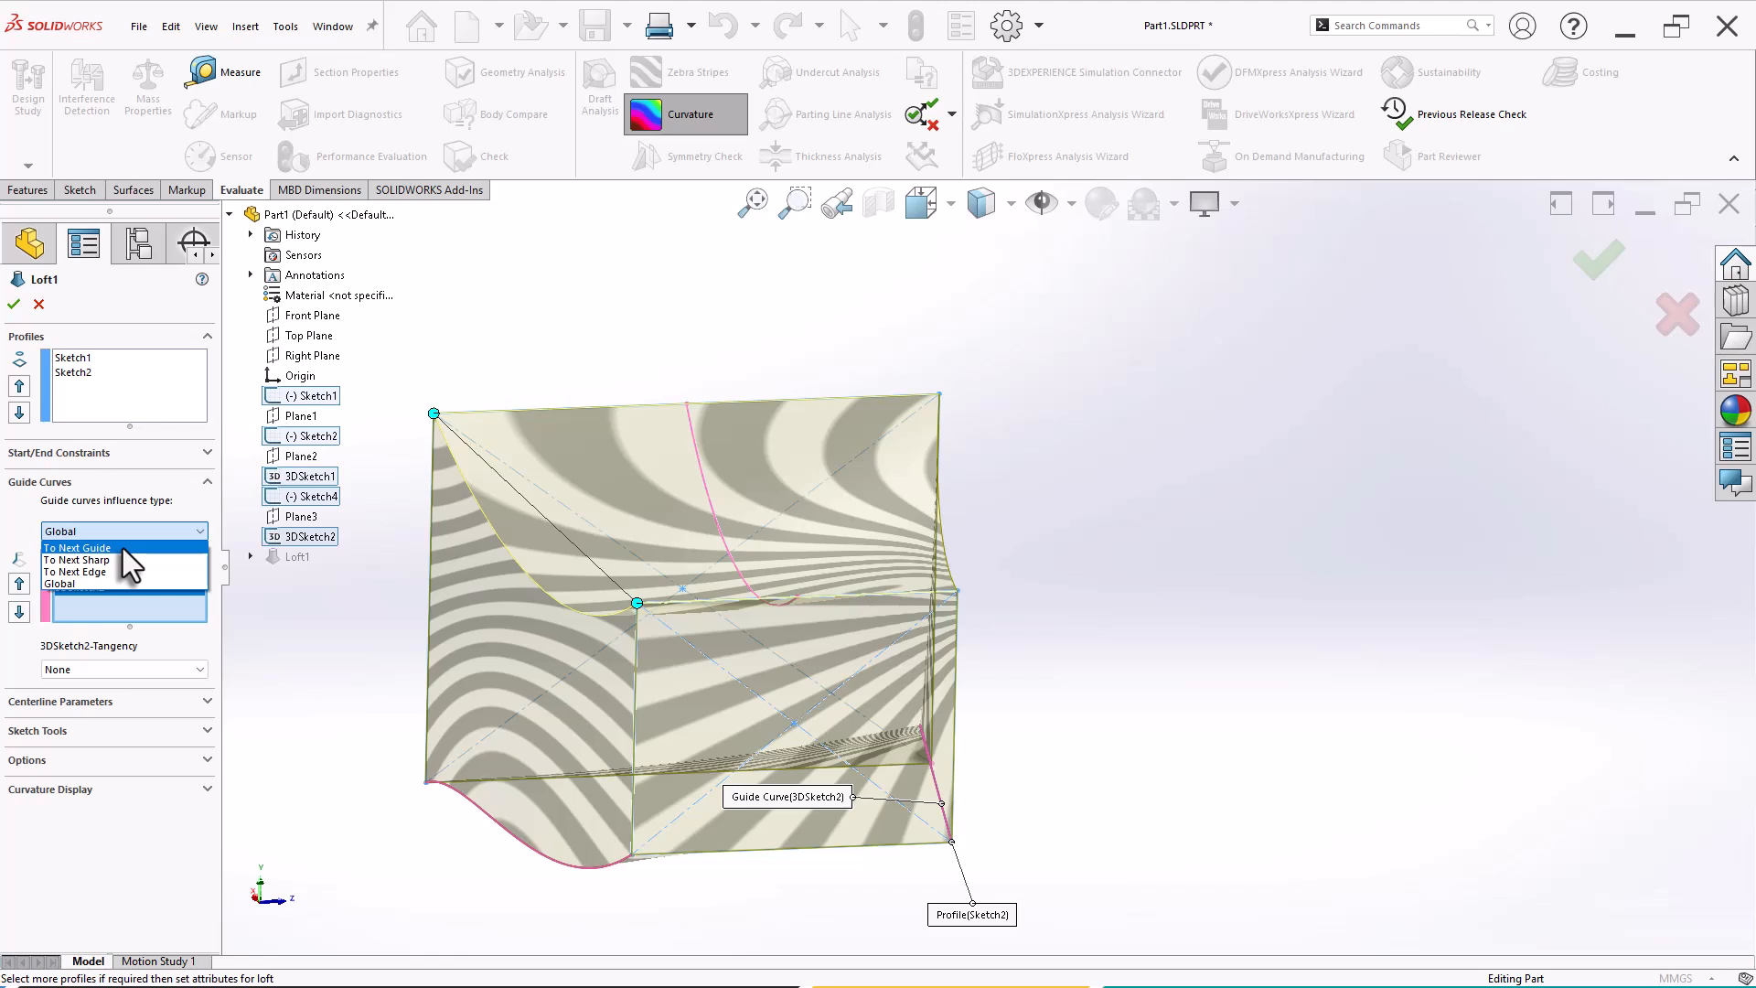
{"action": "left_click", "coordinate": [122, 546]}
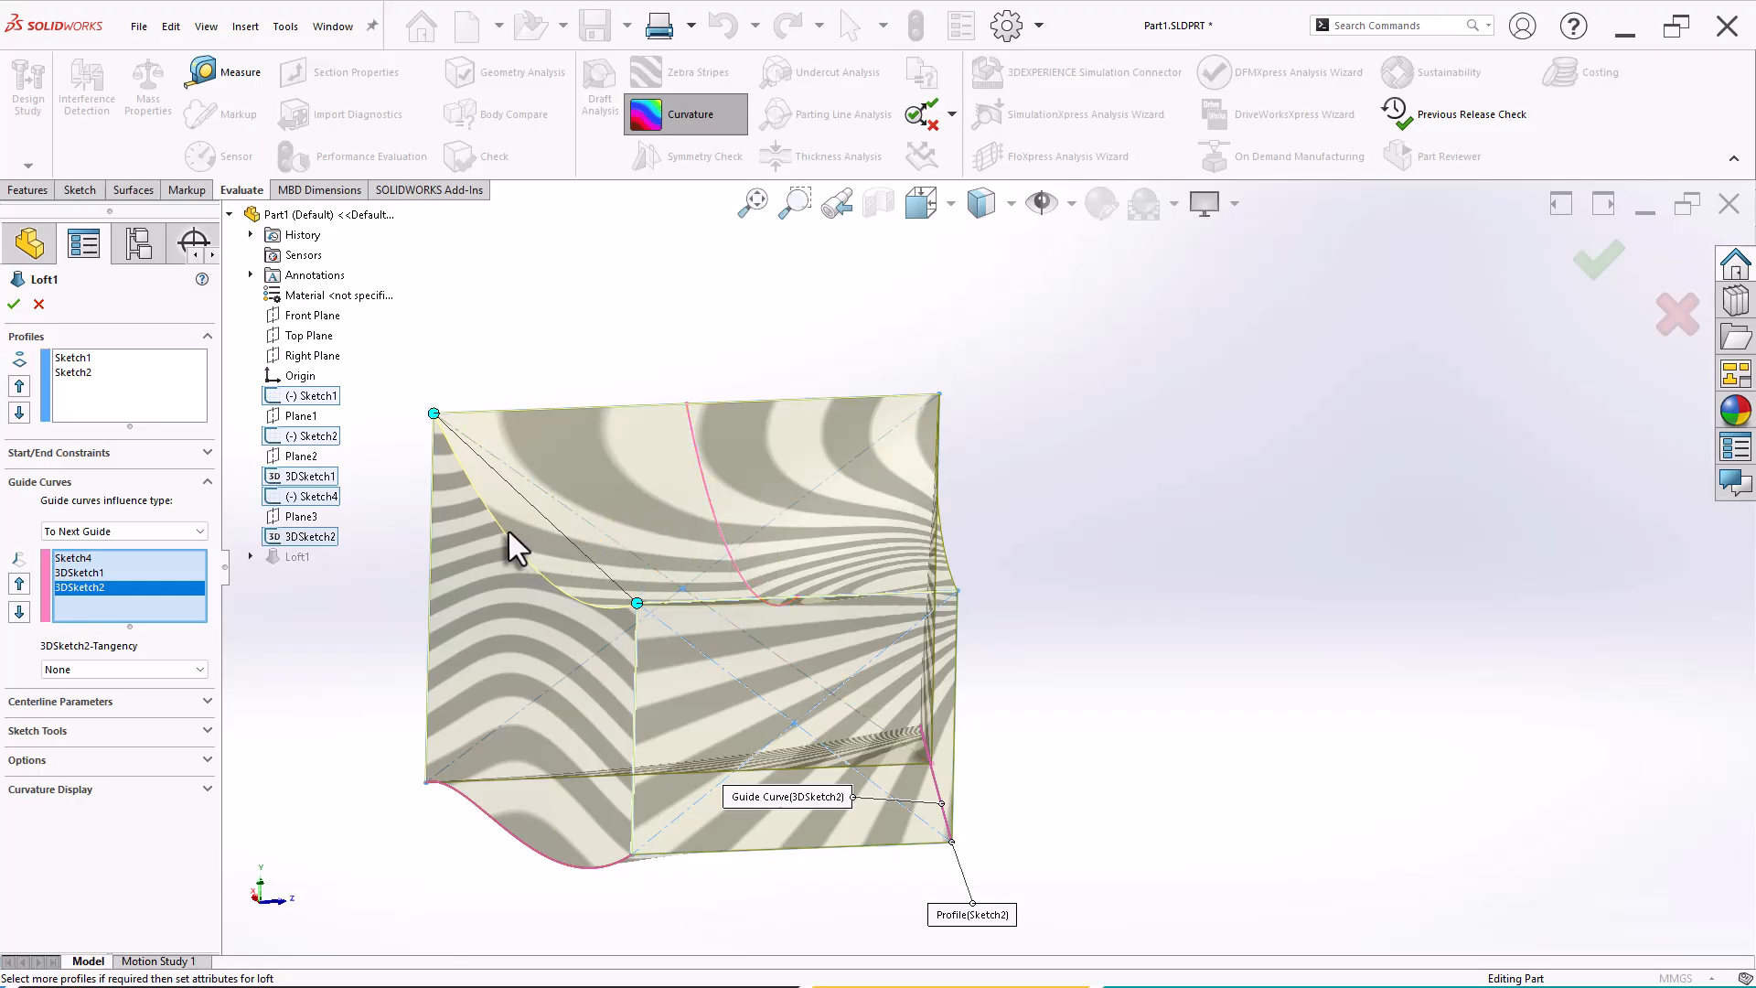
{"action": "middle_click_drag", "start_coordinate": [772, 772], "coordinate": [728, 700]}
{"action": "scroll", "coordinate": [777, 812], "scroll_direction": "down", "scroll_amount": 2}
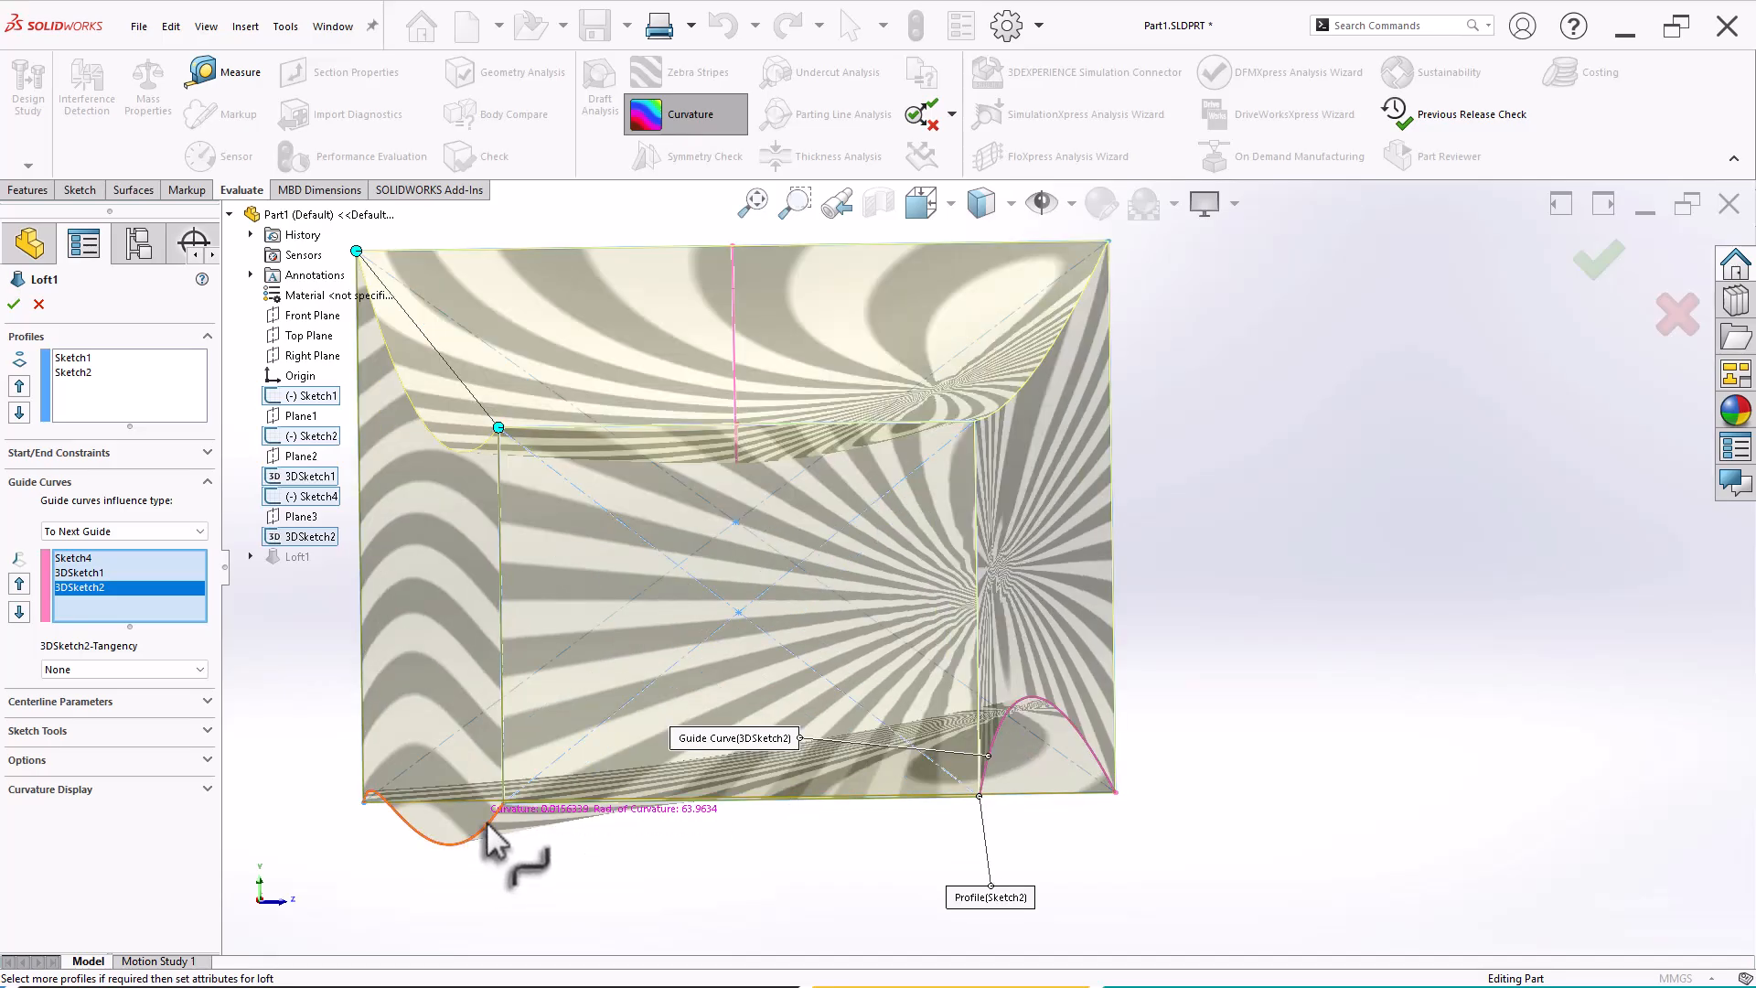
{"action": "middle_click_drag", "start_coordinate": [549, 869], "coordinate": [684, 841]}
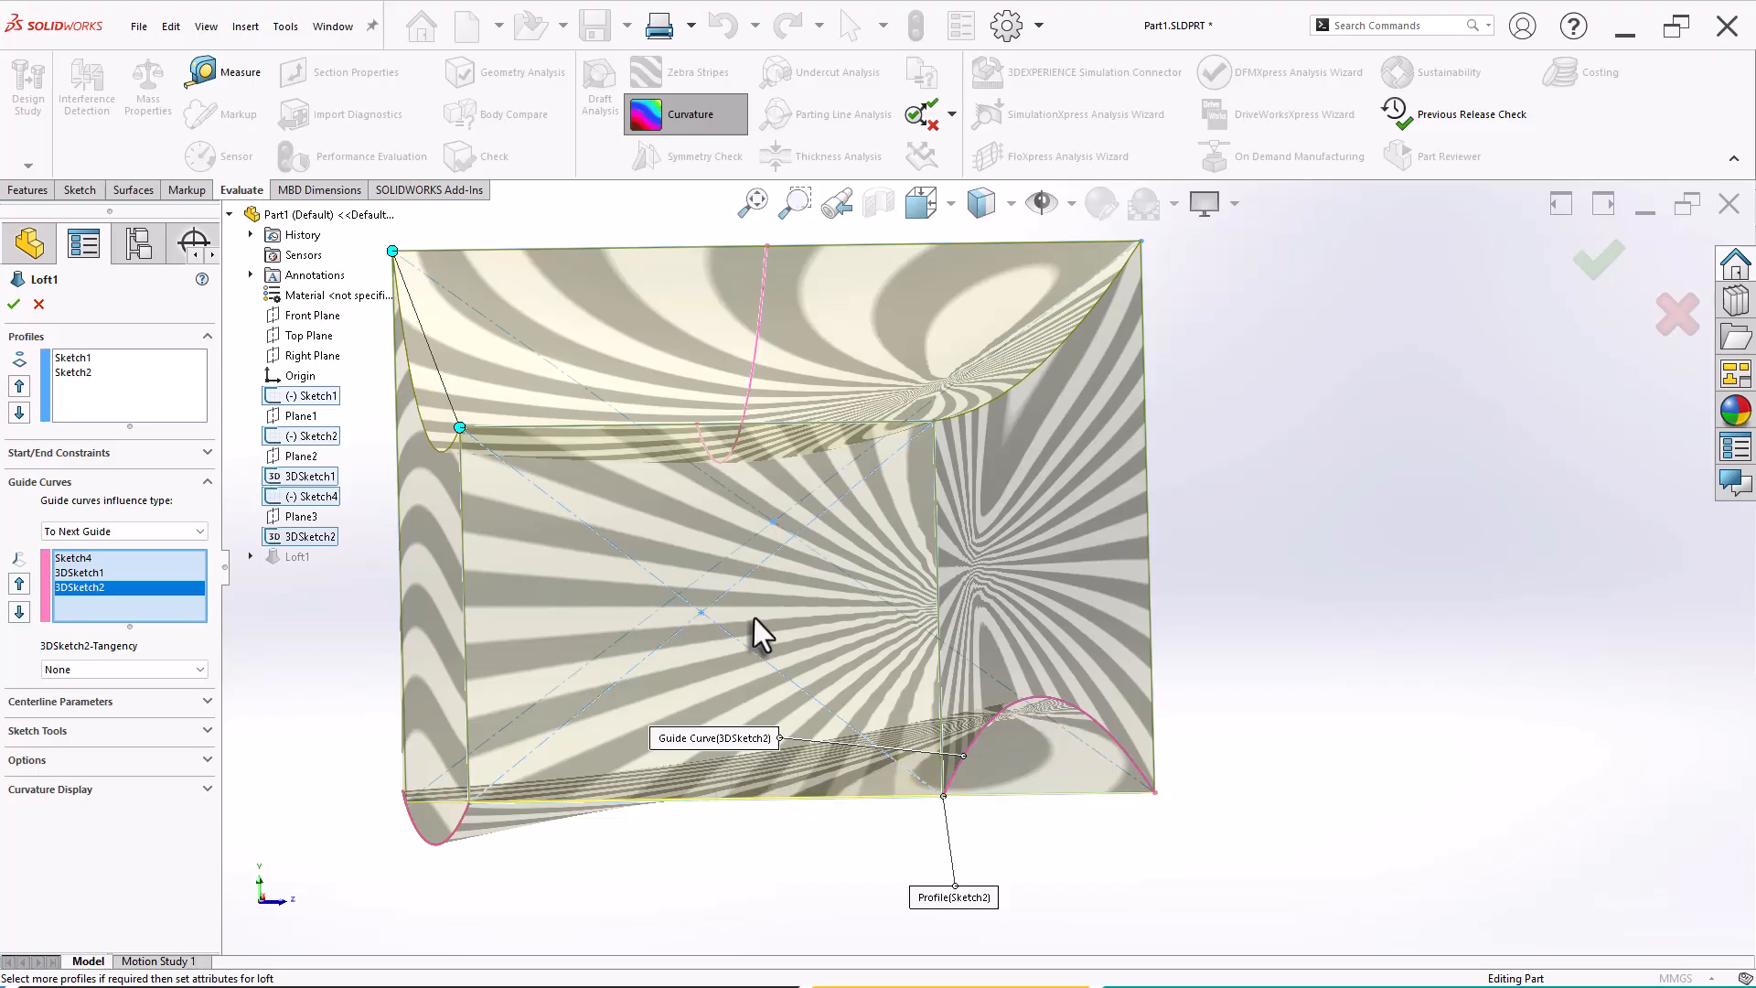
{"action": "mouse_move", "coordinate": [754, 631]}
{"action": "middle_mouse_down"}
{"action": "mouse_move", "coordinate": [759, 682]}
{"action": "mouse_move", "coordinate": [768, 636]}
{"action": "middle_mouse_up"}
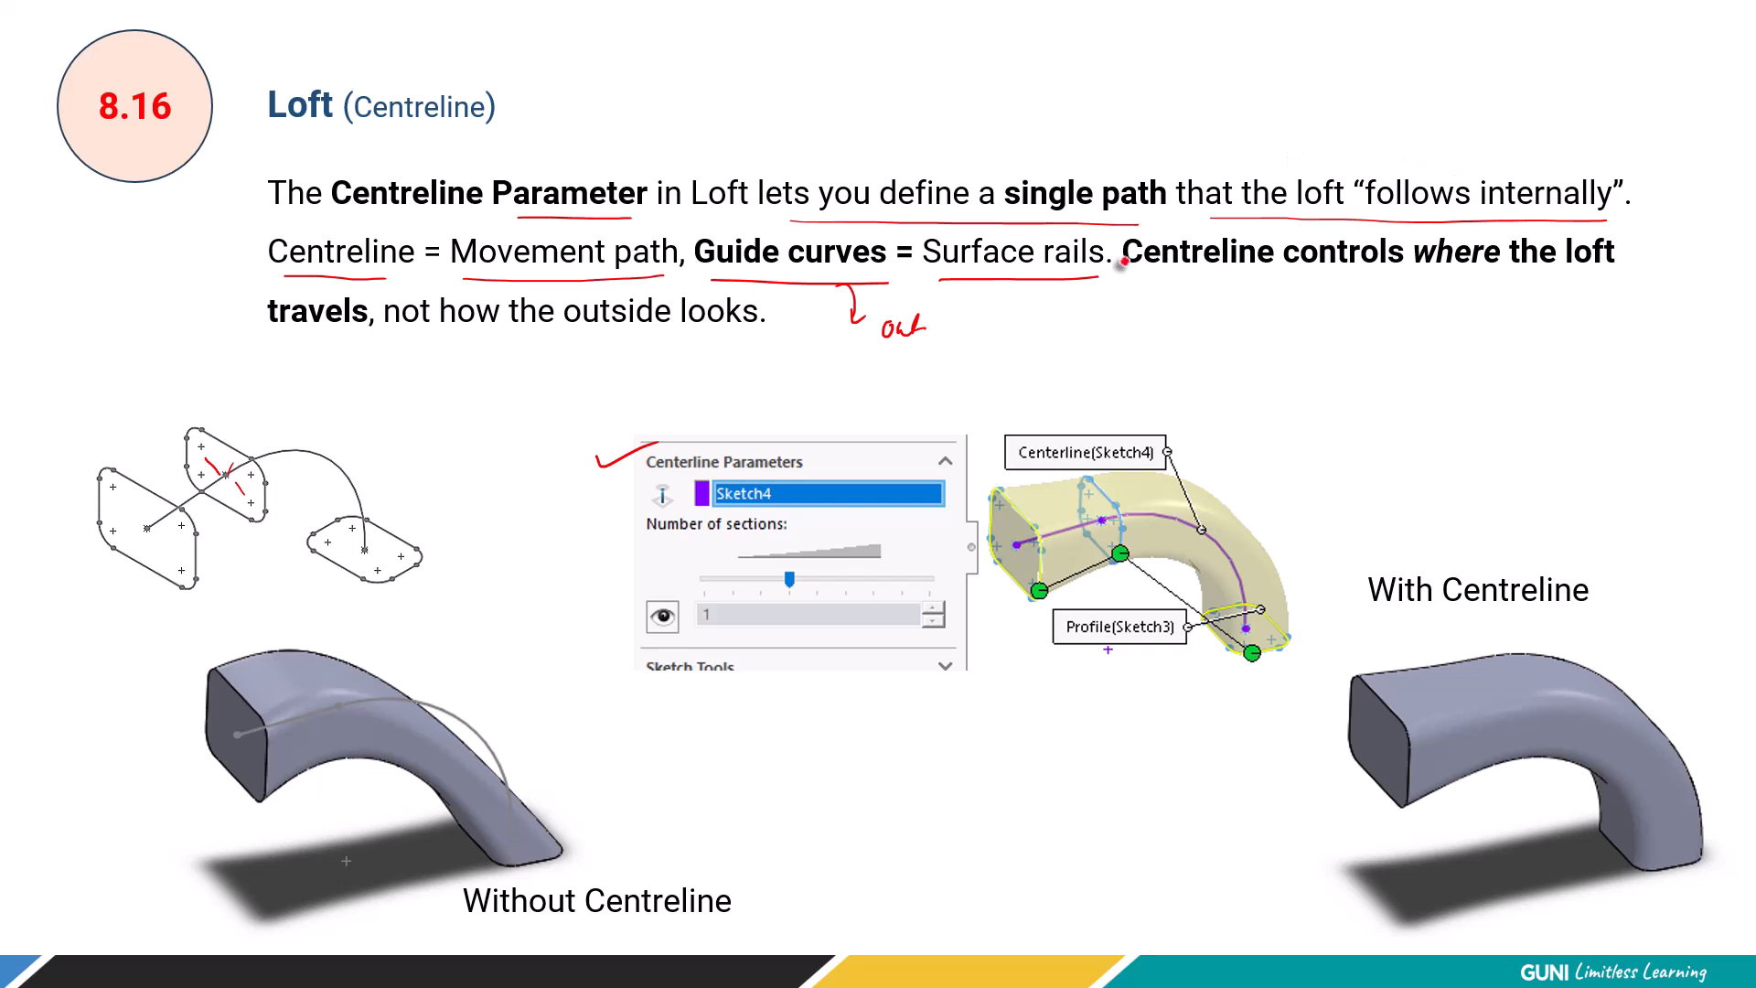
{"action": "left_click_drag", "start_coordinate": [1150, 281], "coordinate": [1587, 286]}
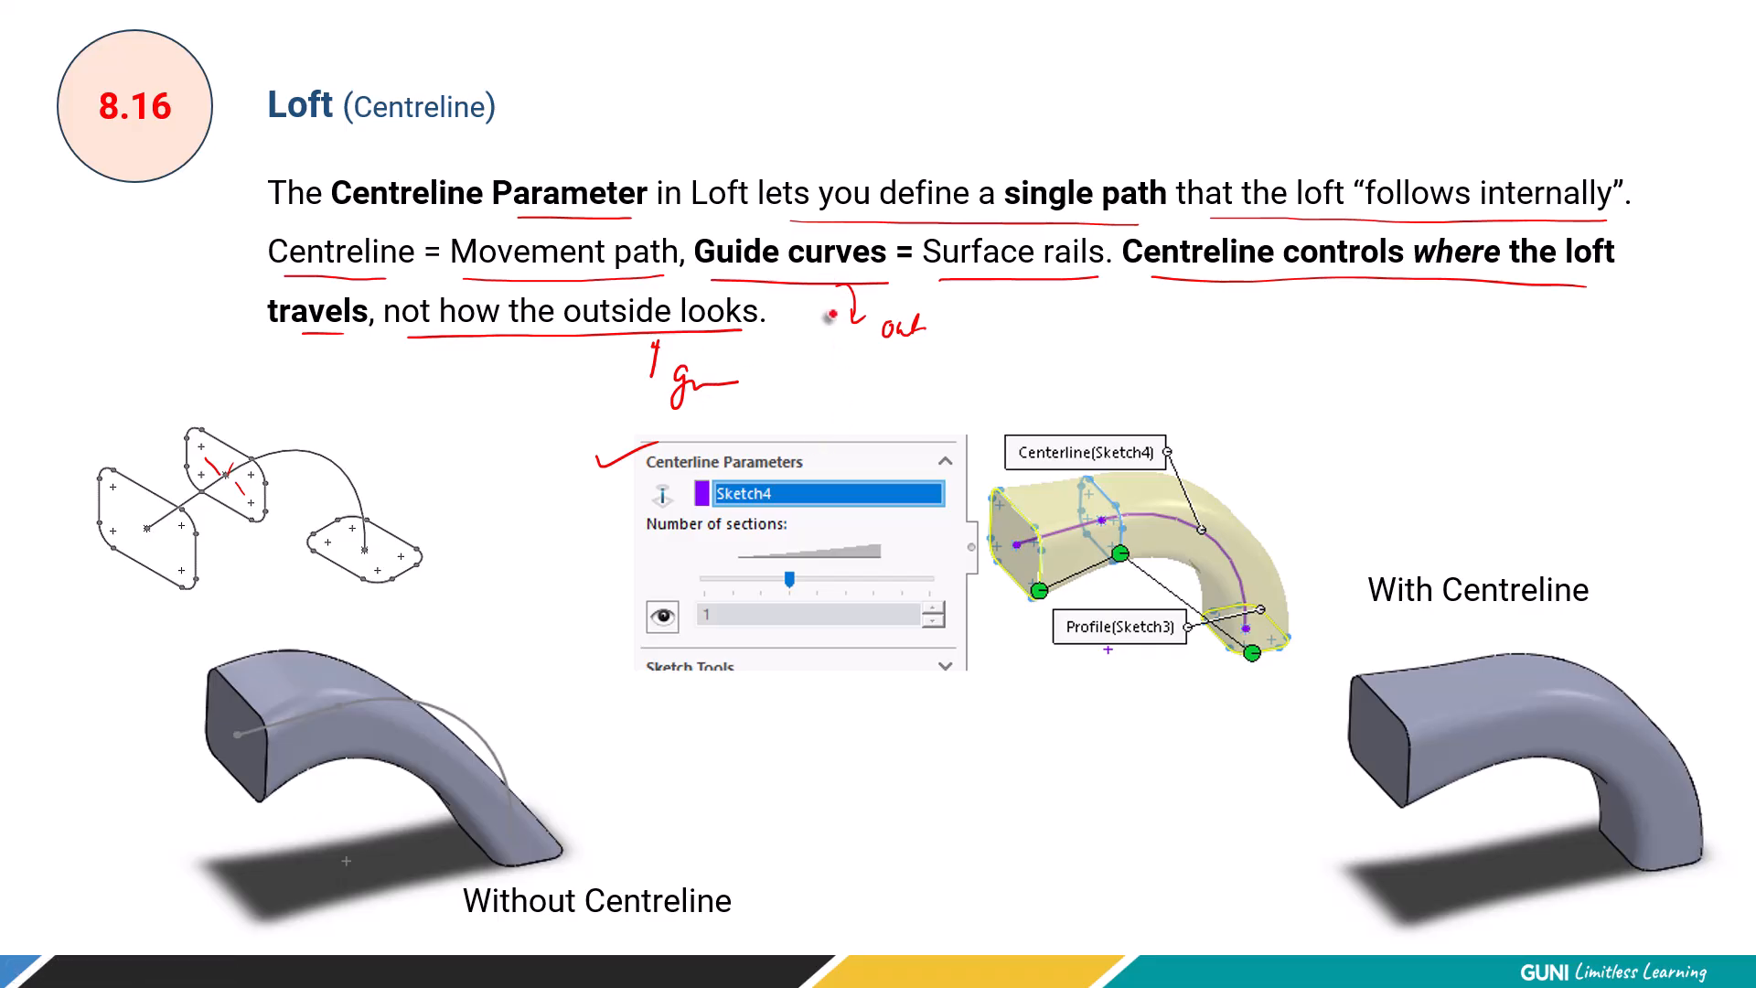
Switch to the SOLIDWORKS part 8.16_Loft_Centerline and loft through Sketch3, Sketch2 and Sketch1 at matching points, without a centerline.
{"action": "key", "text": "alt+Tab"}
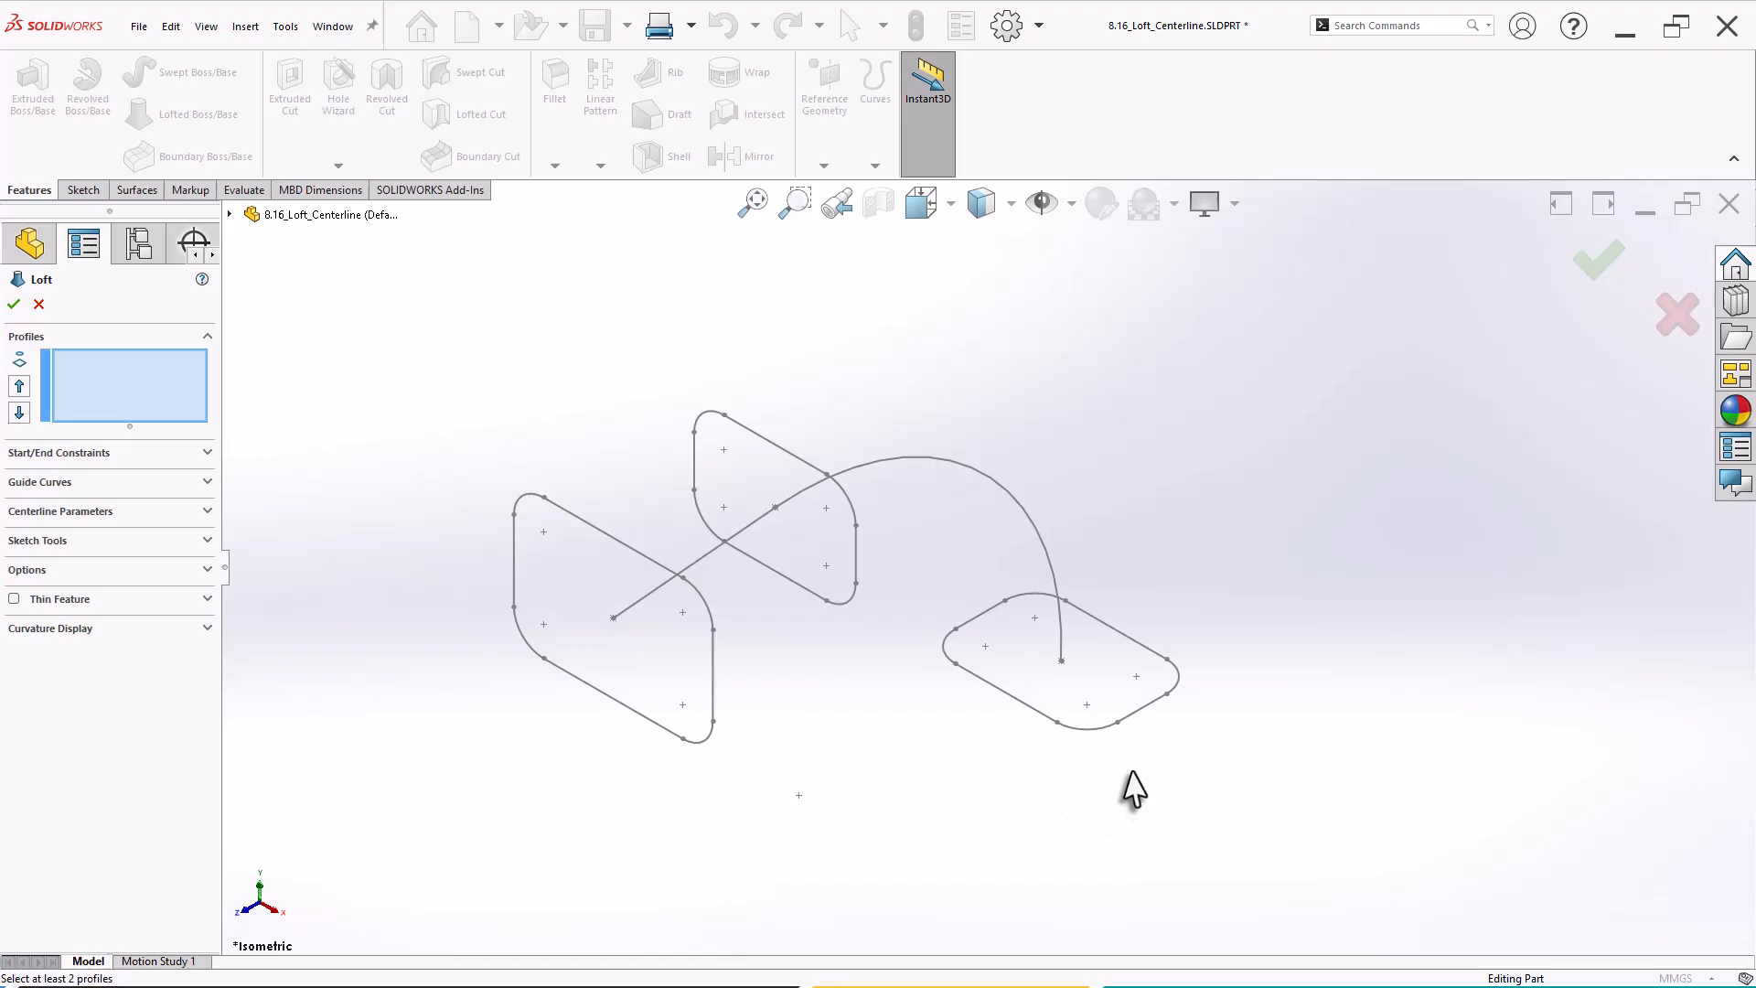
{"action": "left_click", "coordinate": [1117, 723]}
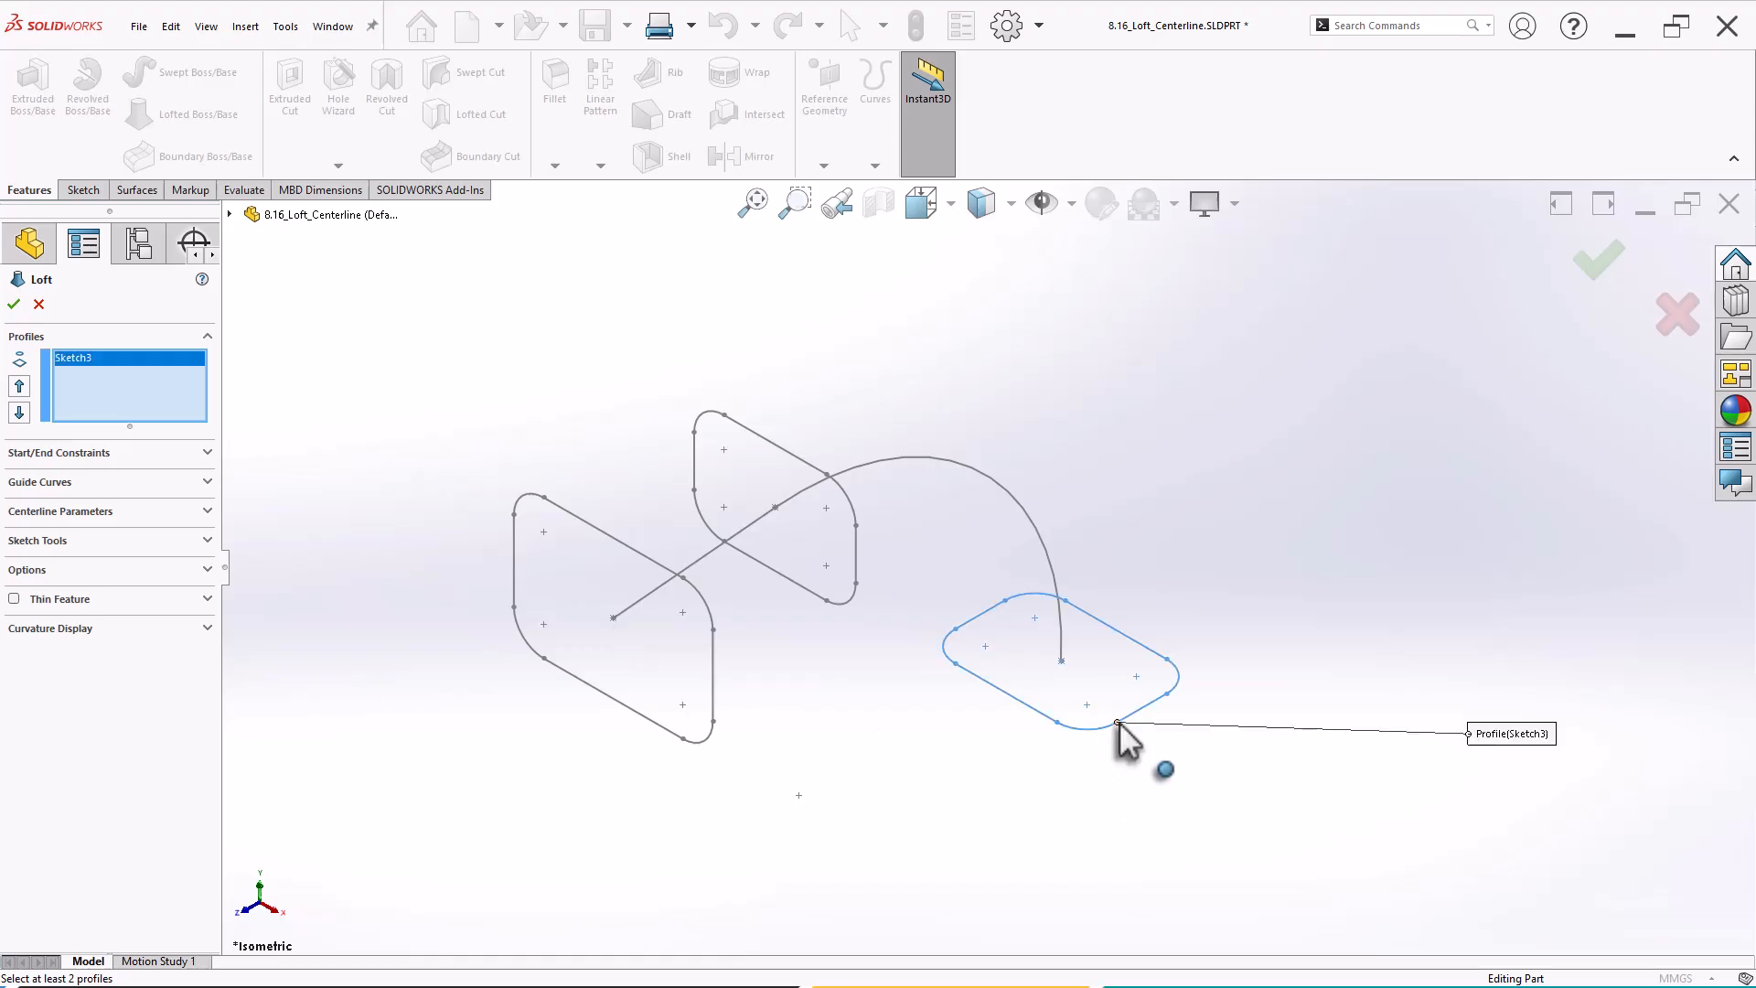
{"action": "left_click", "coordinate": [856, 582]}
{"action": "left_click", "coordinate": [713, 629]}
{"action": "mouse_move", "coordinate": [800, 663]}
{"action": "middle_mouse_down"}
{"action": "mouse_move", "coordinate": [814, 717]}
{"action": "mouse_move", "coordinate": [873, 553]}
{"action": "mouse_move", "coordinate": [764, 674]}
{"action": "mouse_move", "coordinate": [784, 710]}
{"action": "mouse_move", "coordinate": [792, 697]}
{"action": "middle_mouse_up"}
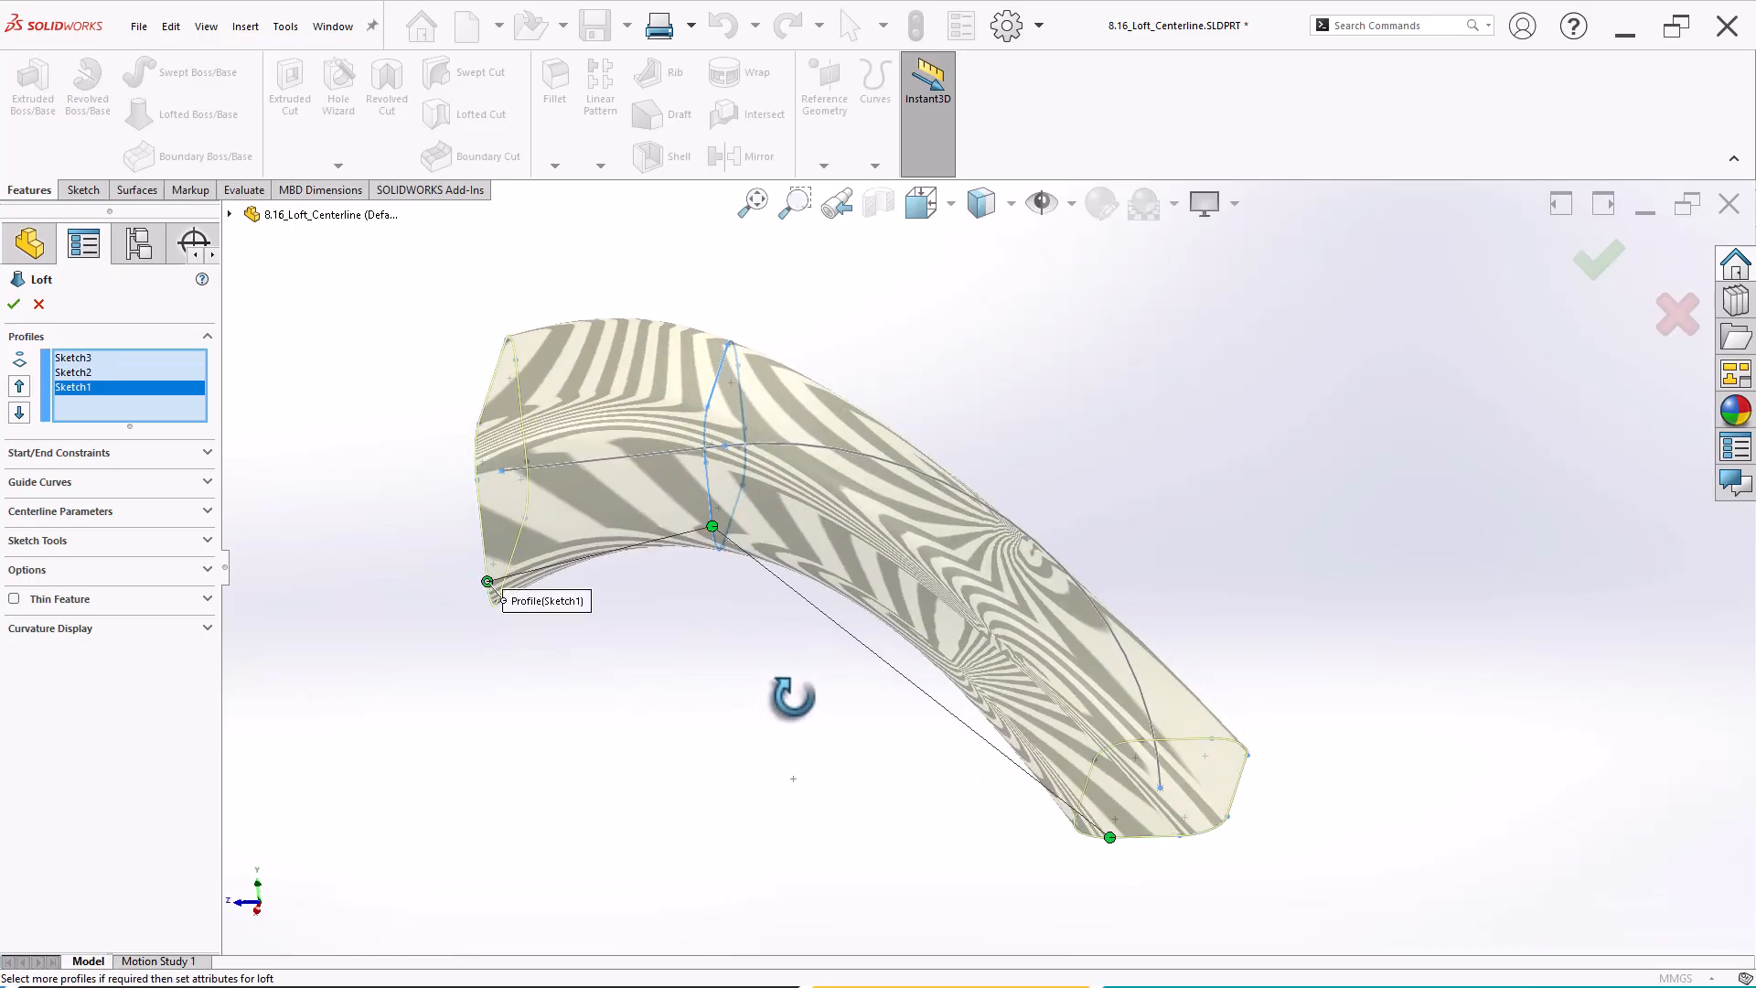
{"action": "left_click", "coordinate": [14, 305]}
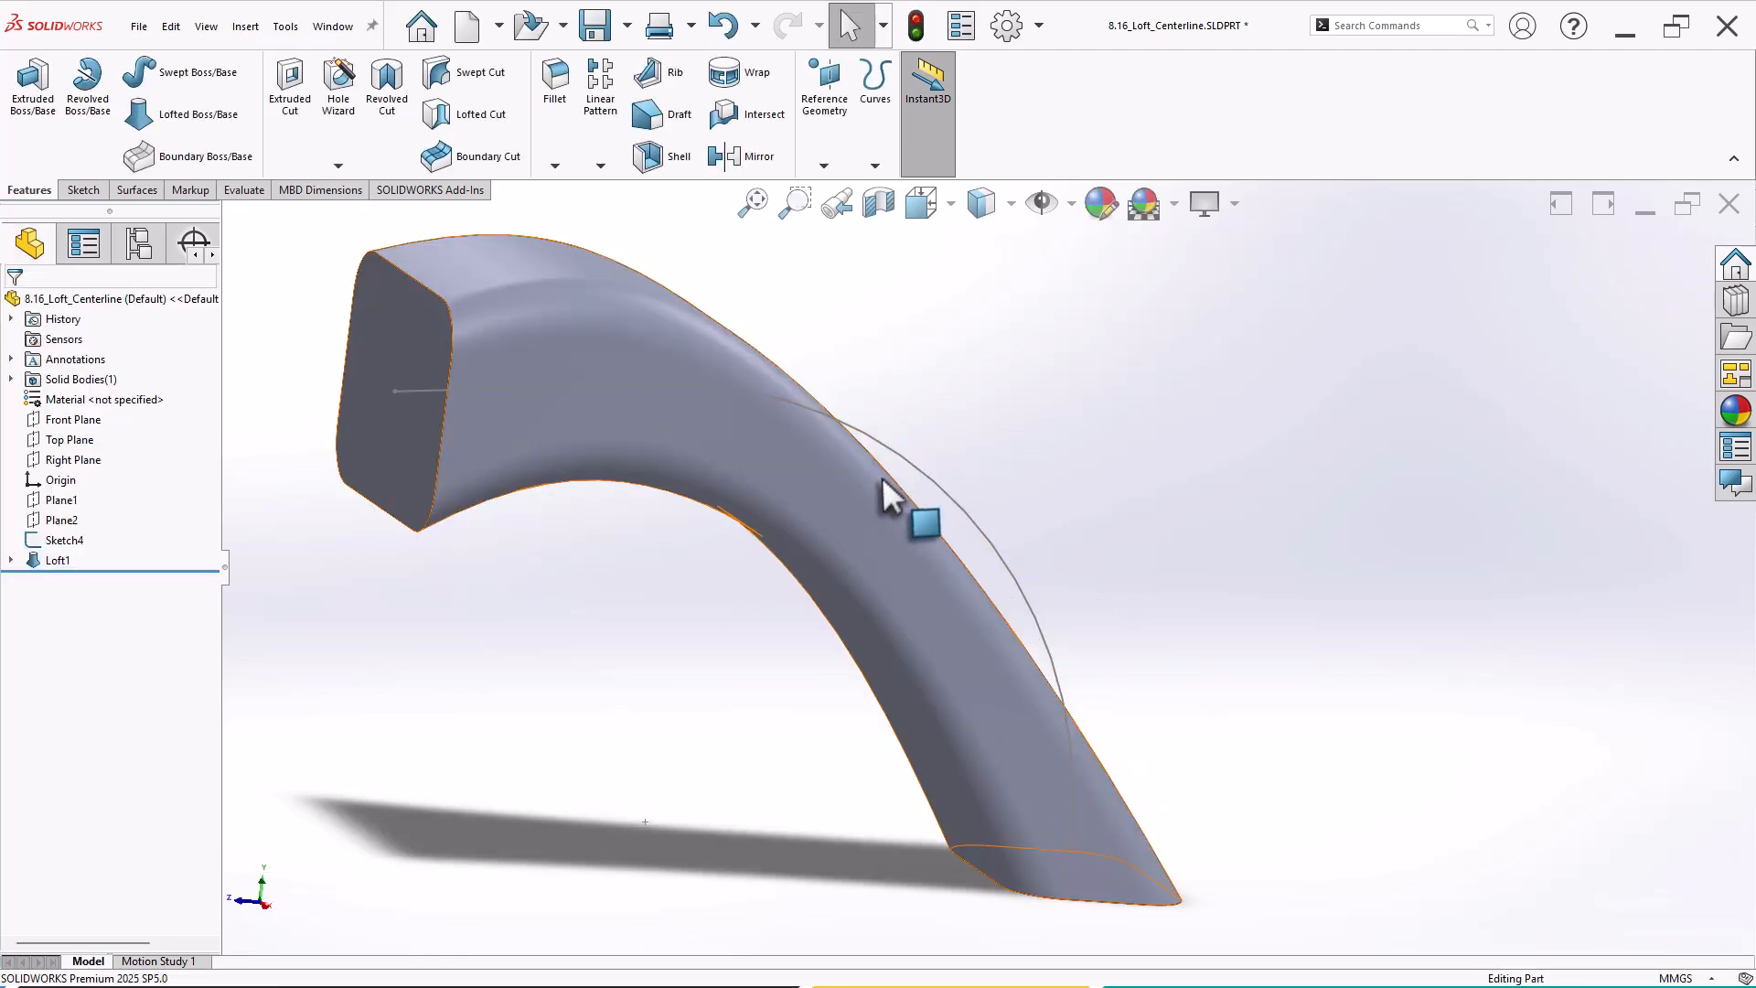
{"action": "scroll", "coordinate": [1086, 830], "scroll_direction": "up", "scroll_amount": 1}
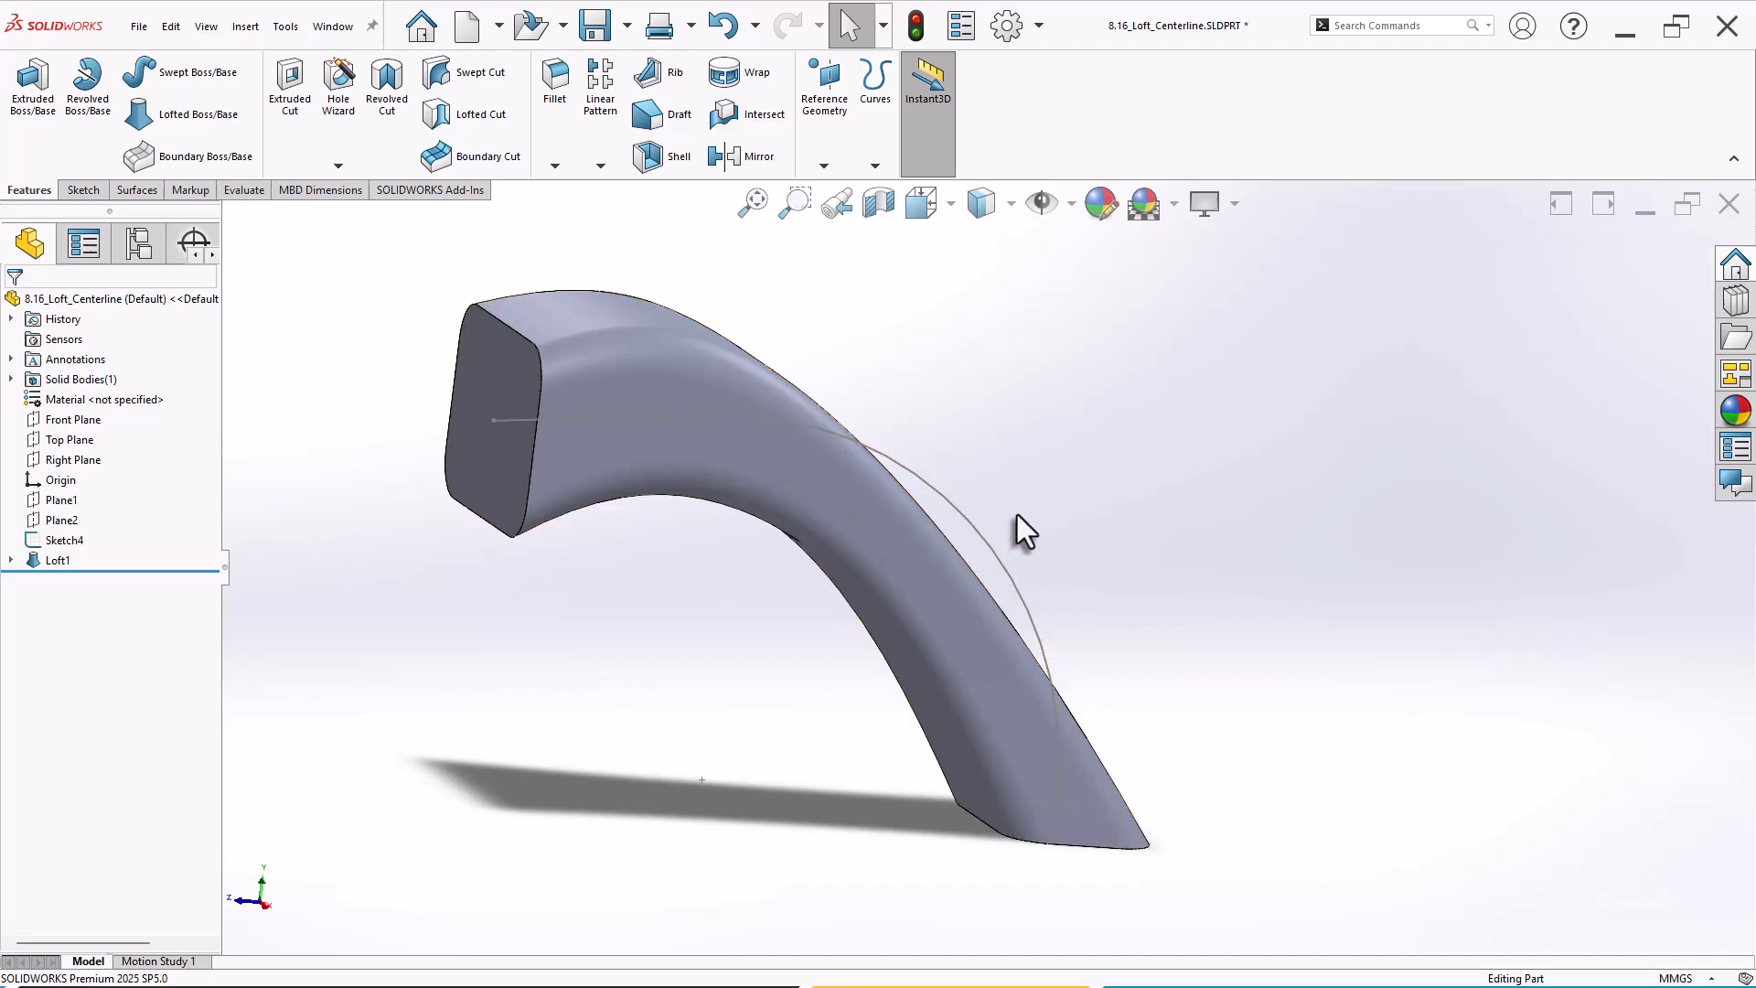
Edit Loft1 to follow the curve Sketch4 as its centerline, check the zebra-striped preview and accept the feature.
{"action": "left_click", "coordinate": [65, 554]}
{"action": "left_click", "coordinate": [88, 502]}
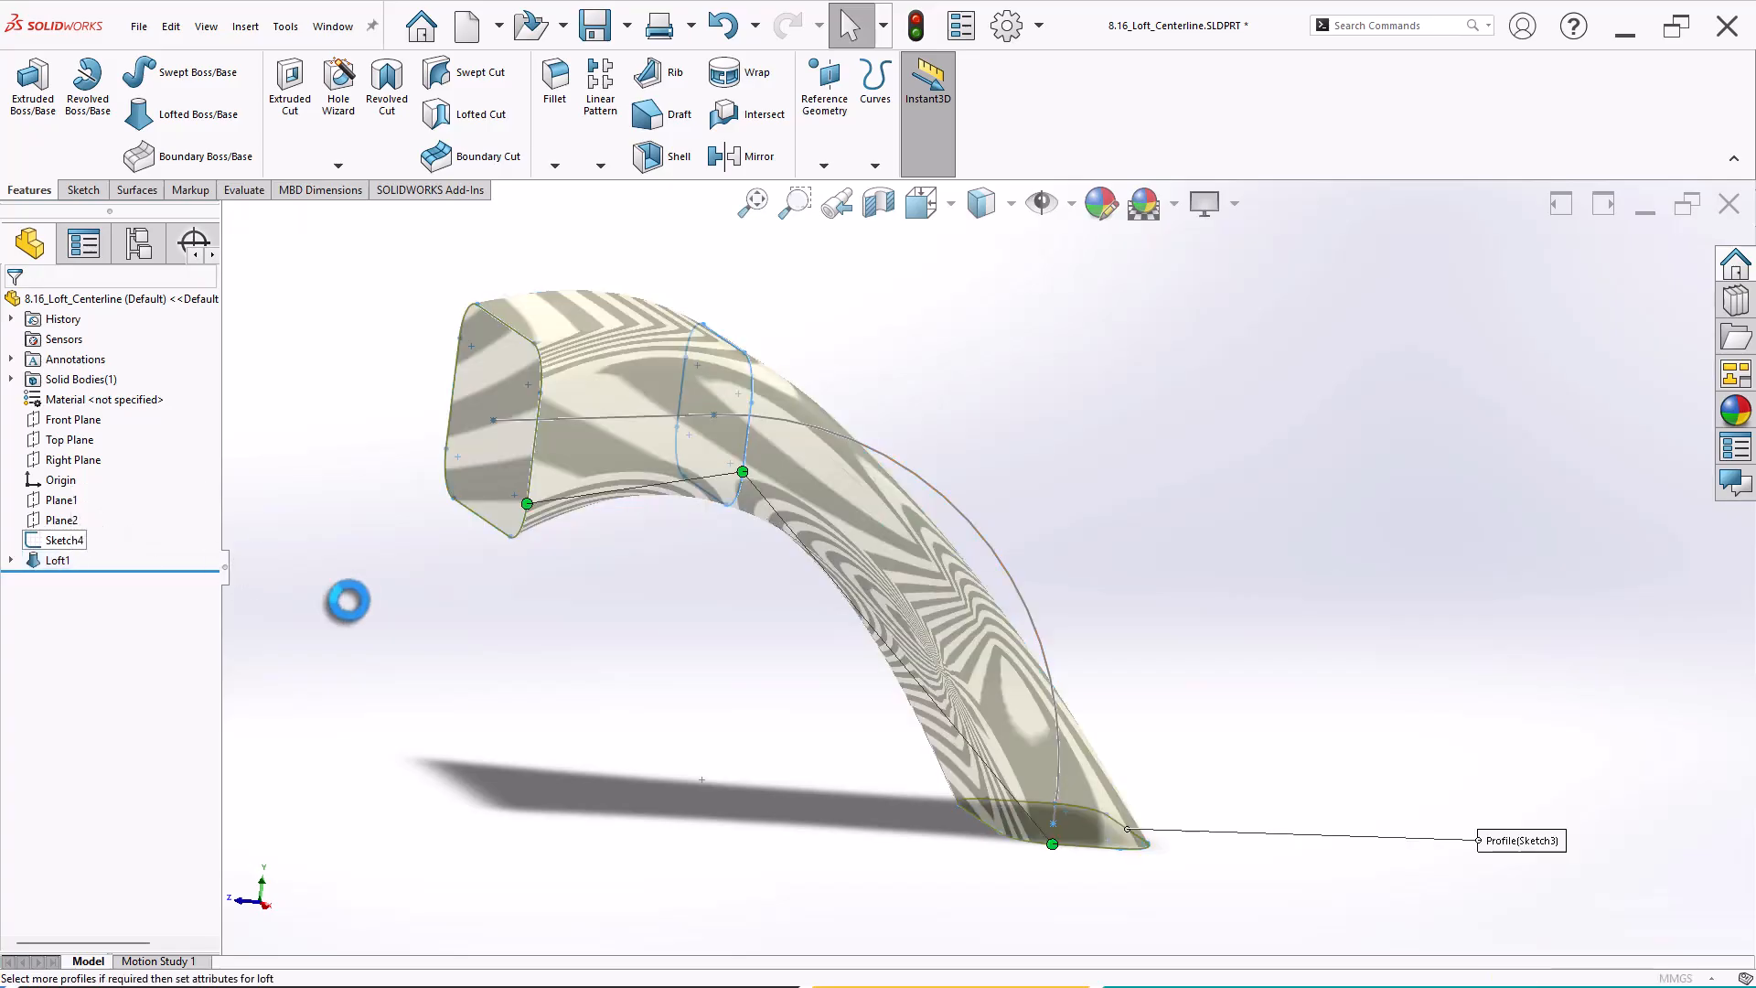
{"action": "left_click", "coordinate": [90, 512]}
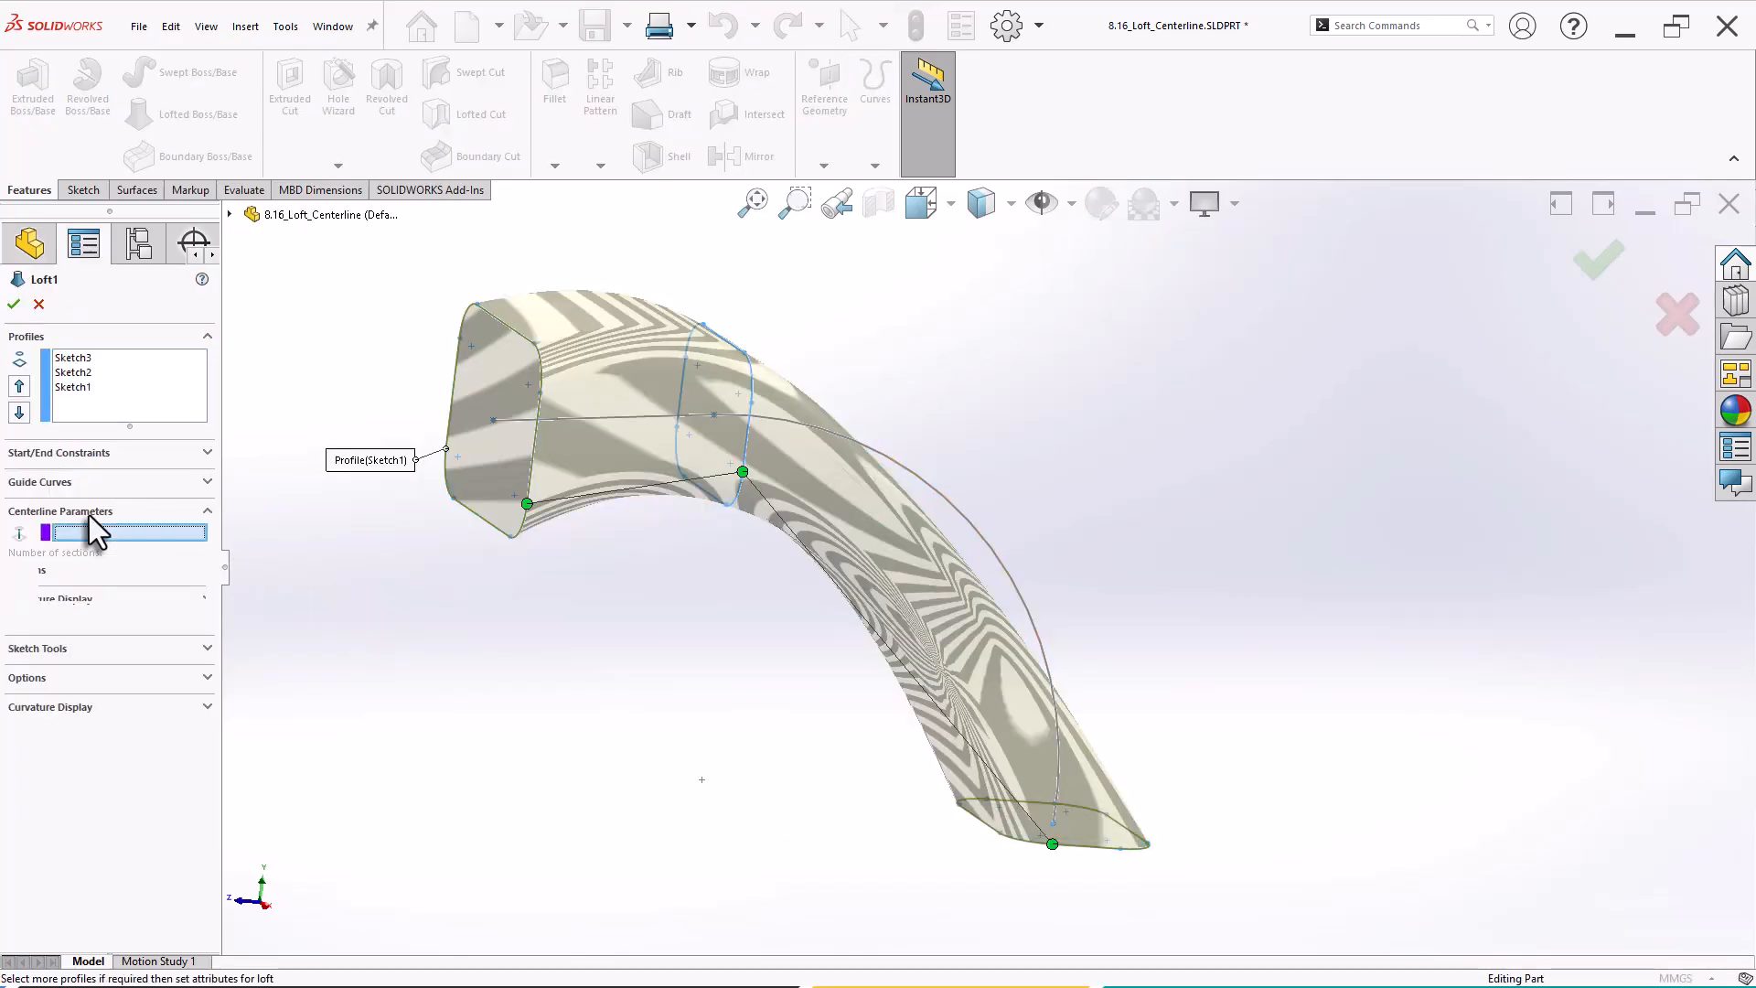
{"action": "middle_click_drag", "start_coordinate": [553, 631], "coordinate": [521, 685]}
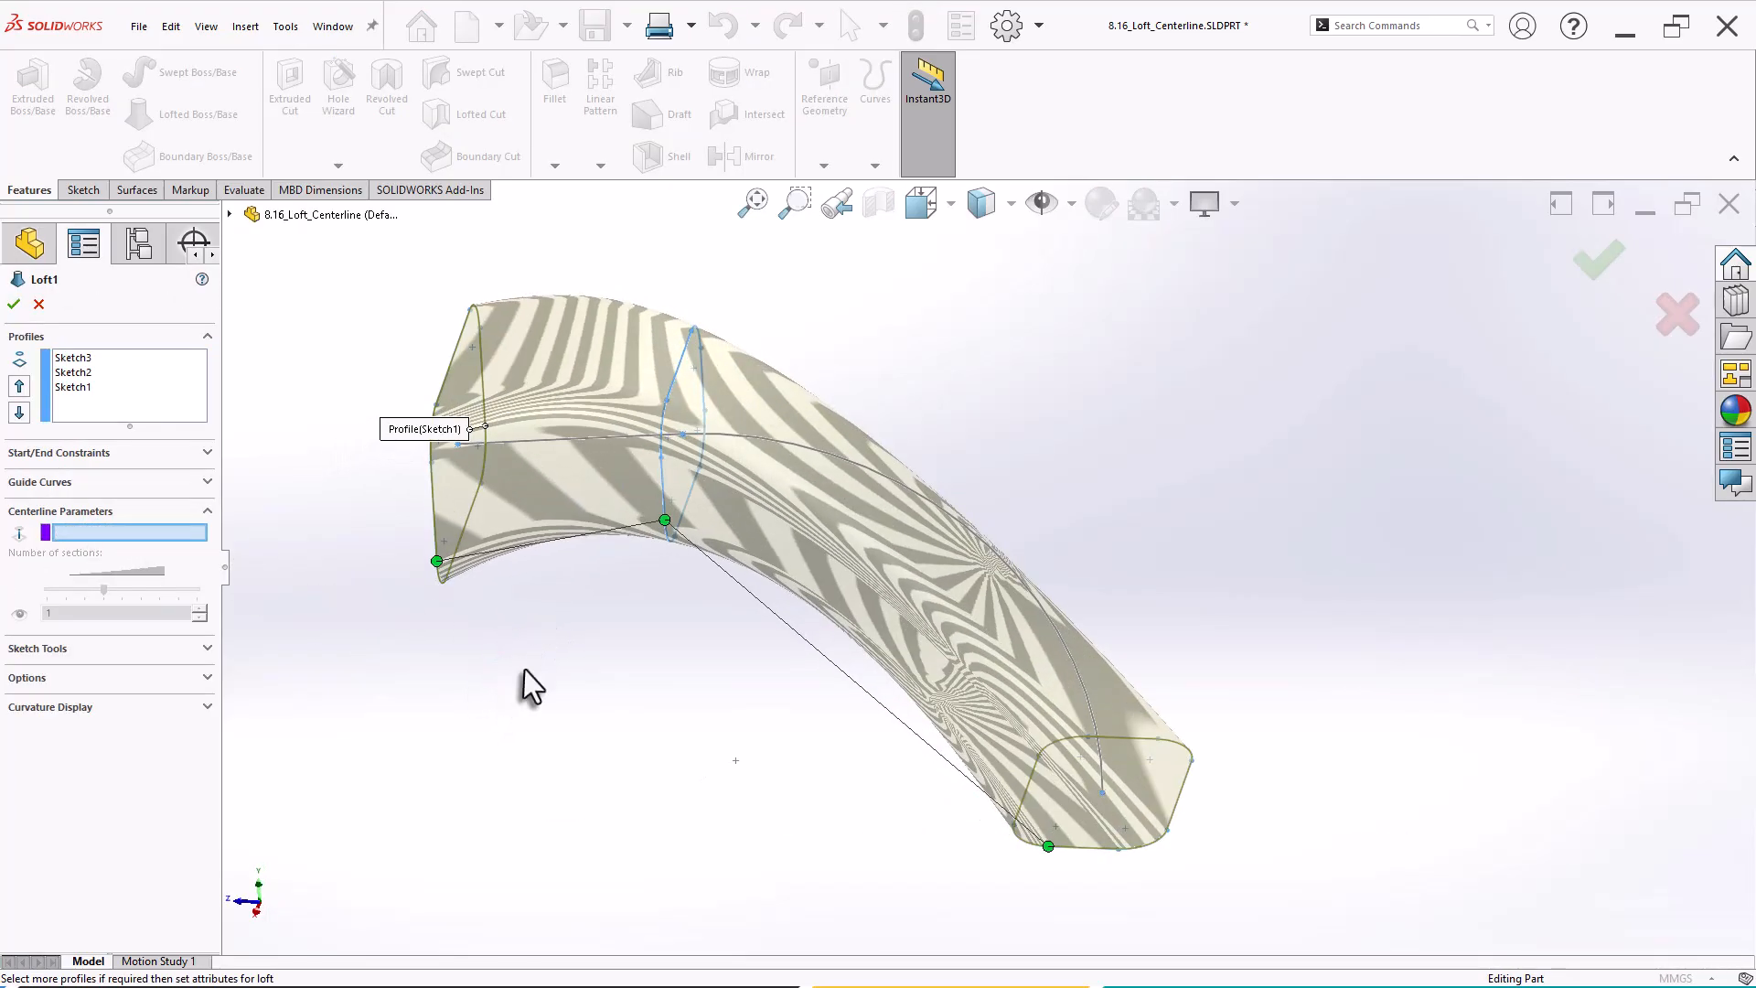
{"action": "left_click", "coordinate": [778, 441]}
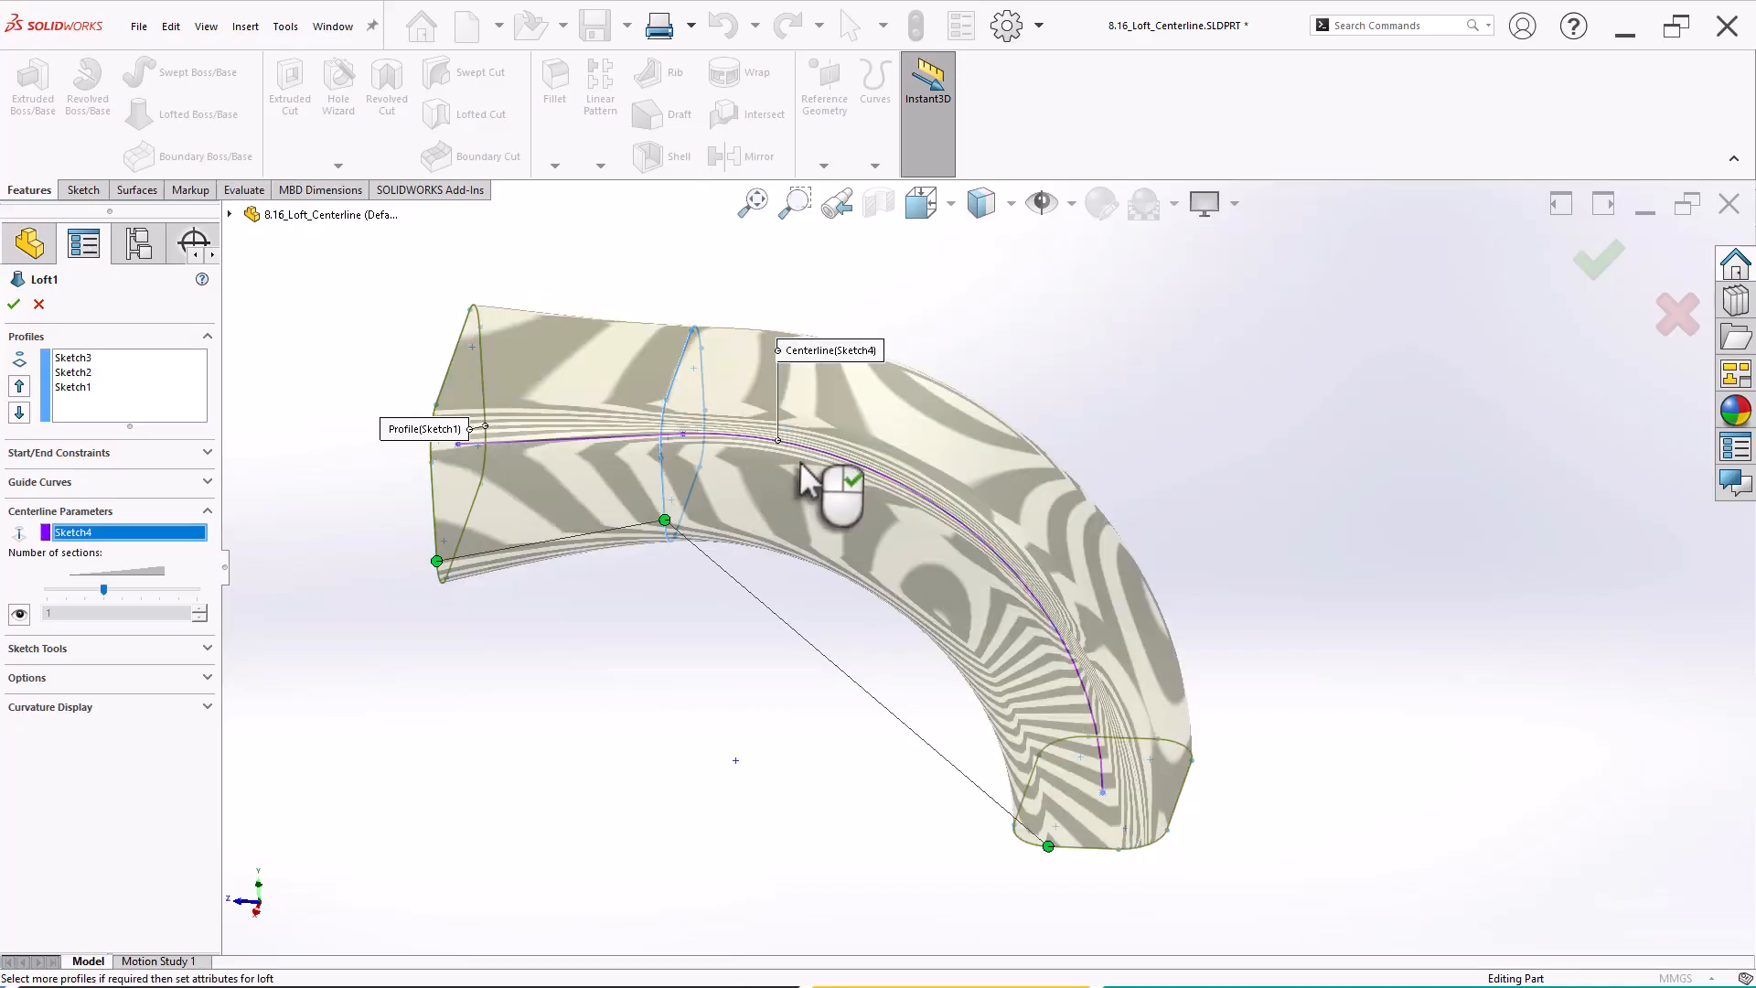
{"action": "middle_click_drag", "start_coordinate": [588, 642], "coordinate": [674, 771]}
{"action": "middle_click_drag", "start_coordinate": [996, 693], "coordinate": [1142, 738]}
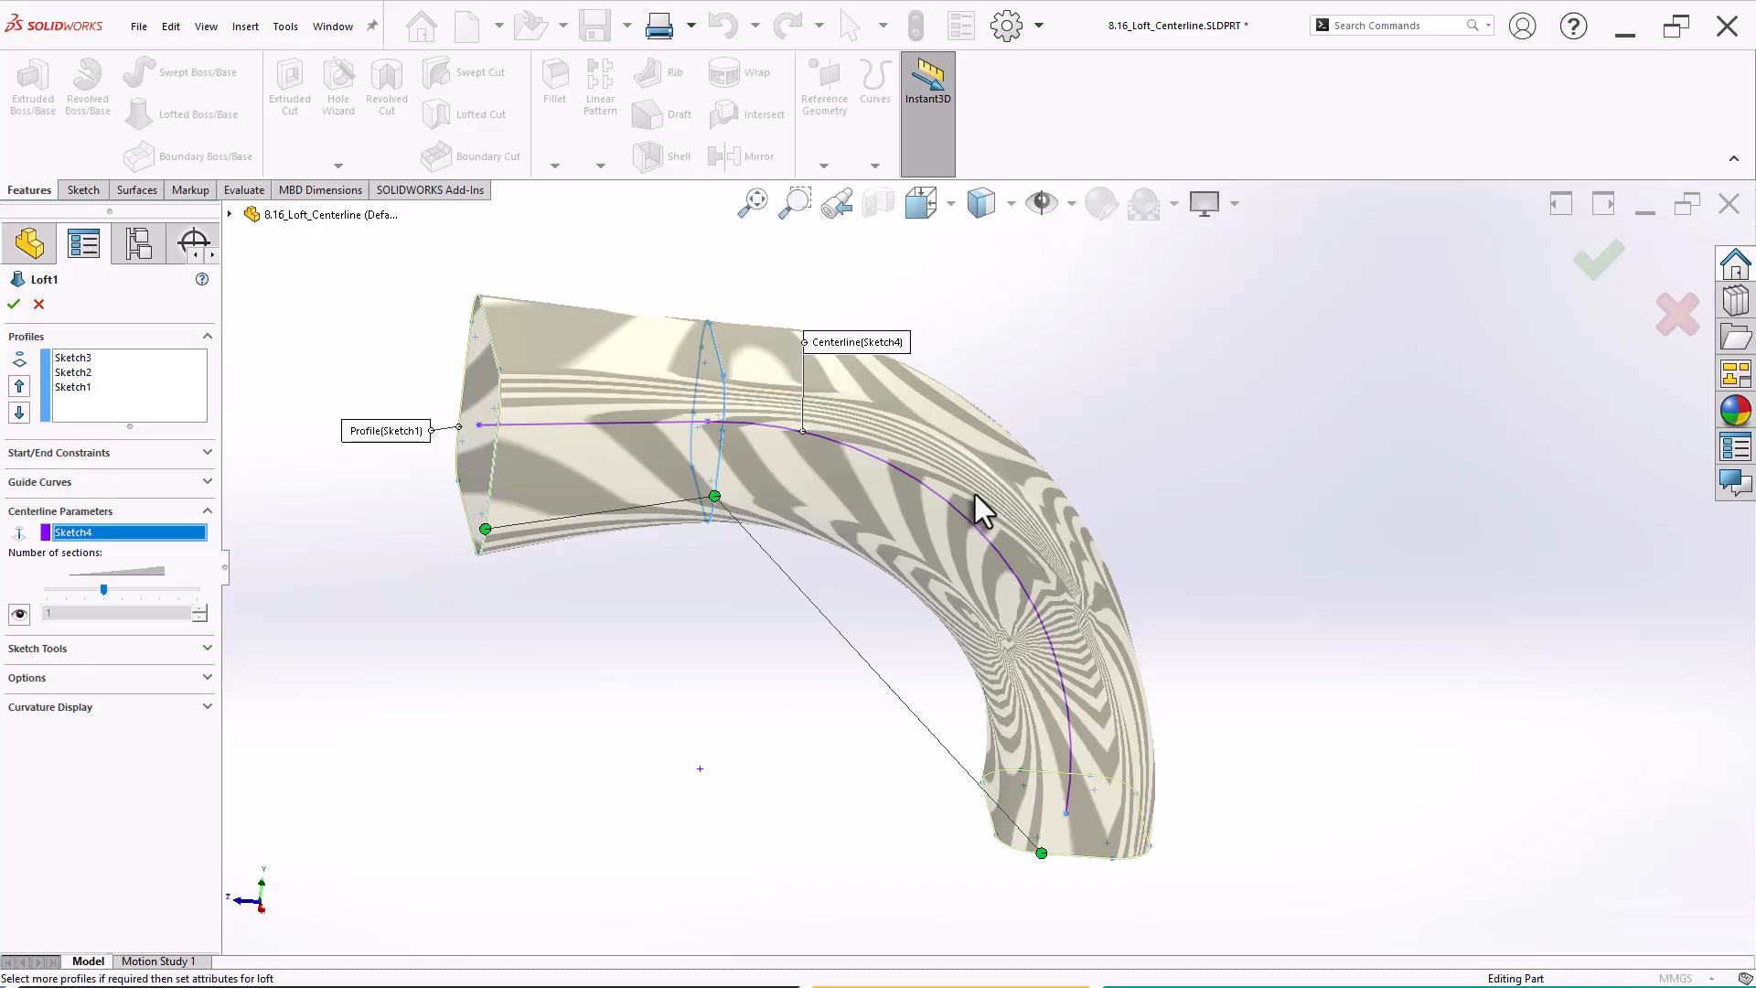
{"action": "left_click", "coordinate": [1599, 260]}
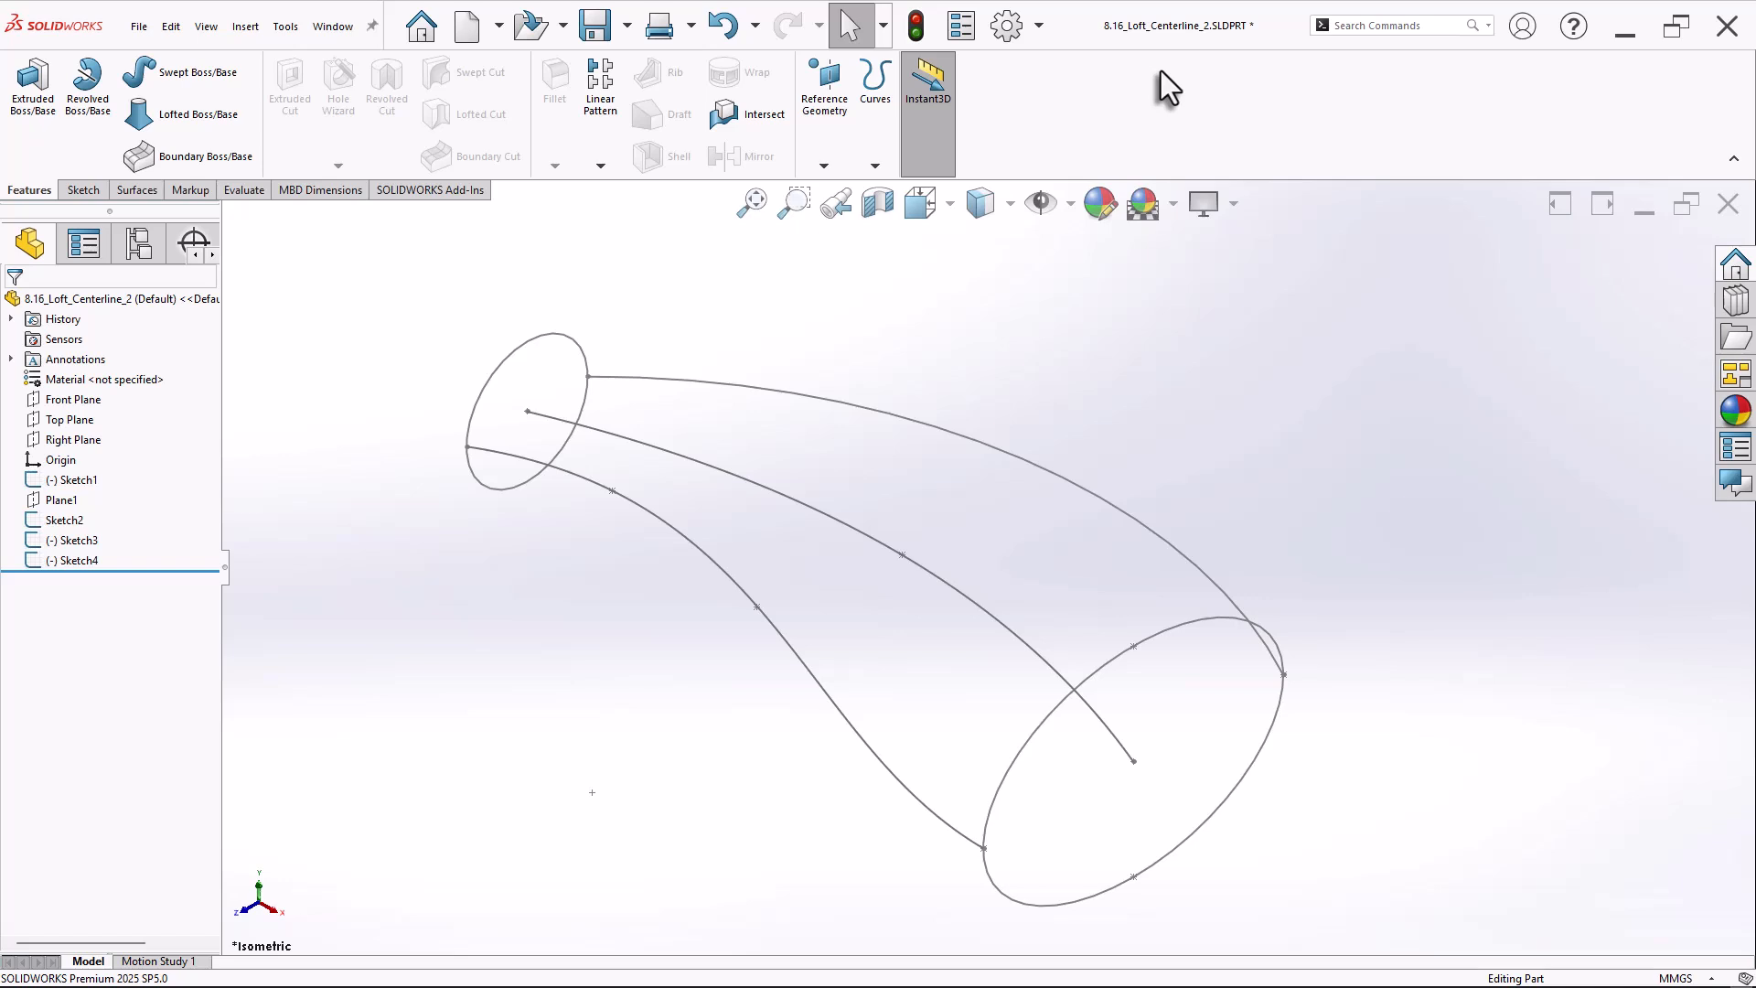
In the part 8.16_Loft_Centerline_2, start a lofted boss from the small circular profile Sketch2 to the large circular profile Sketch1.
{"action": "left_click", "coordinate": [160, 117]}
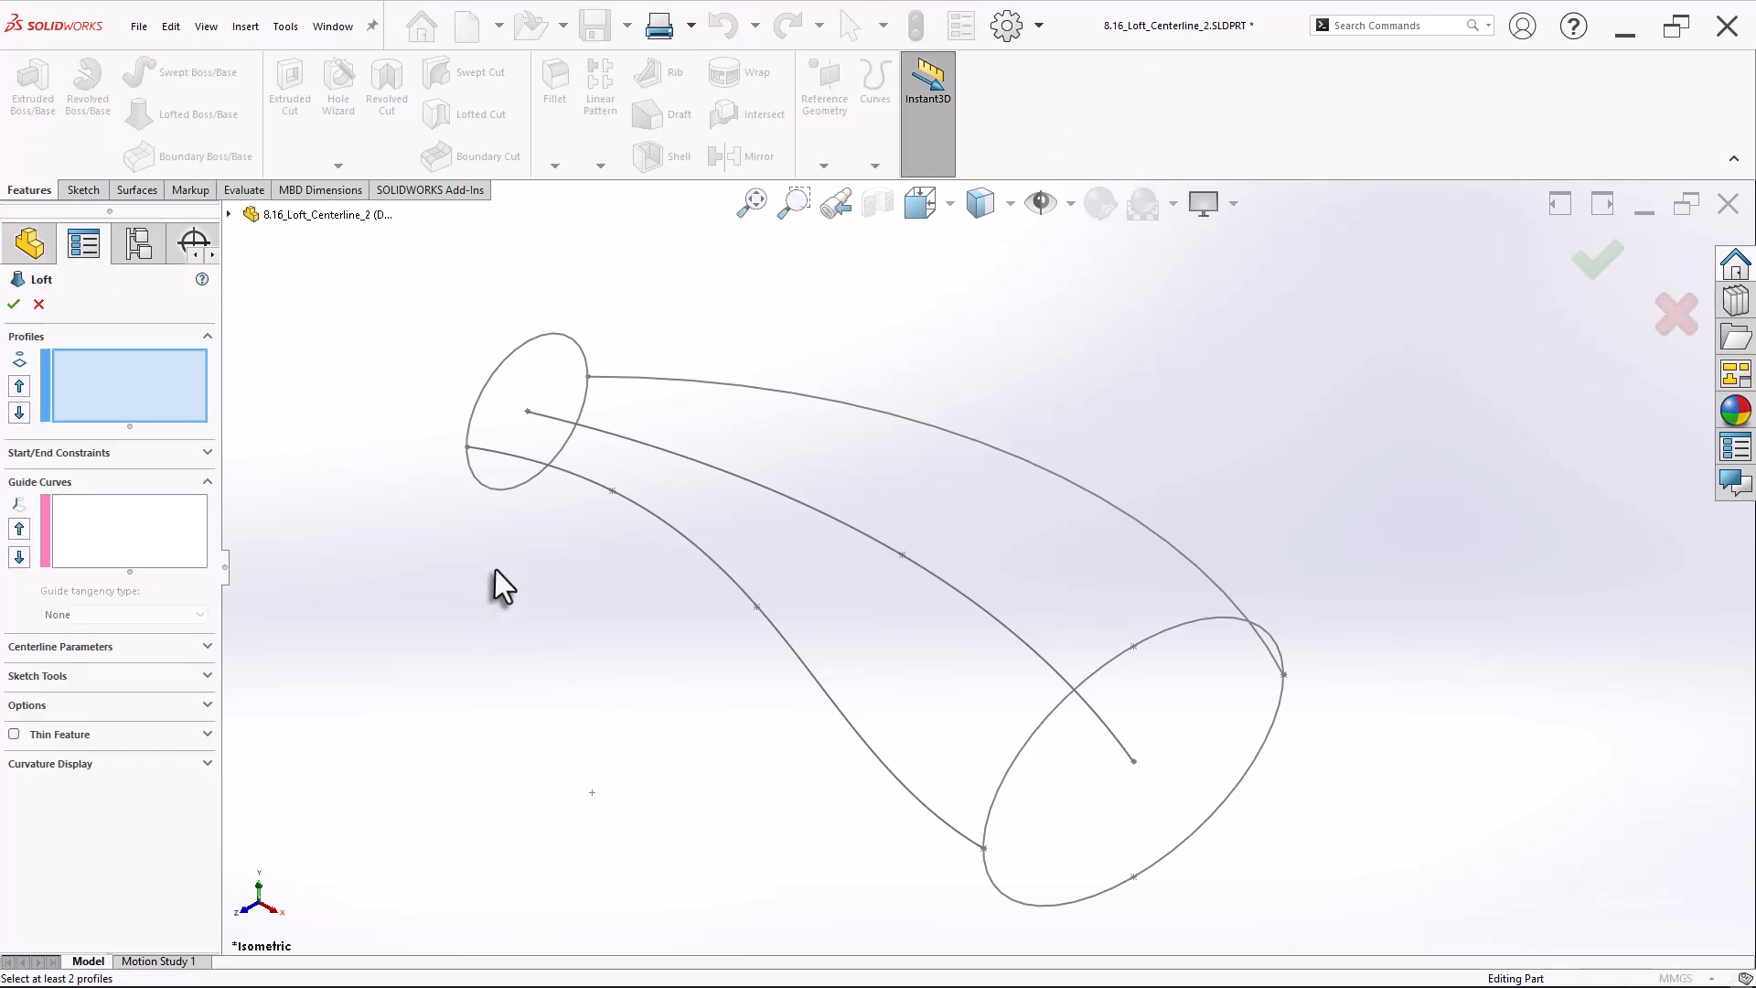
{"action": "left_click", "coordinate": [501, 491]}
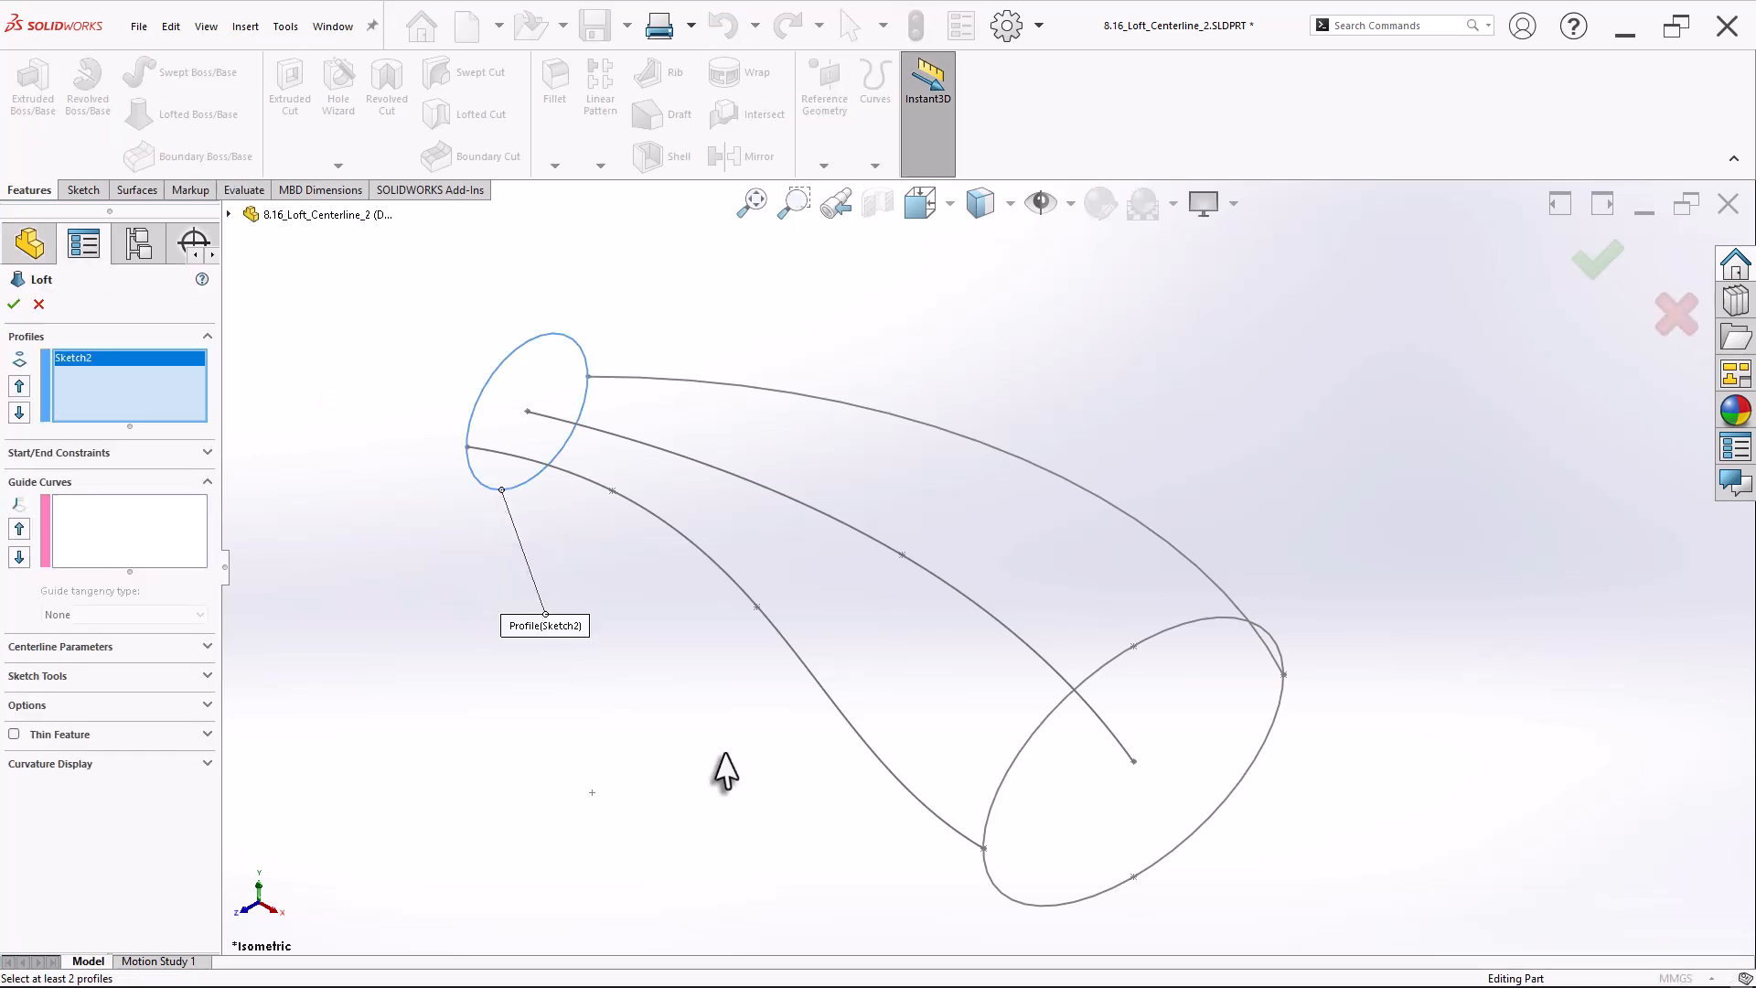
{"action": "left_click", "coordinate": [1053, 906]}
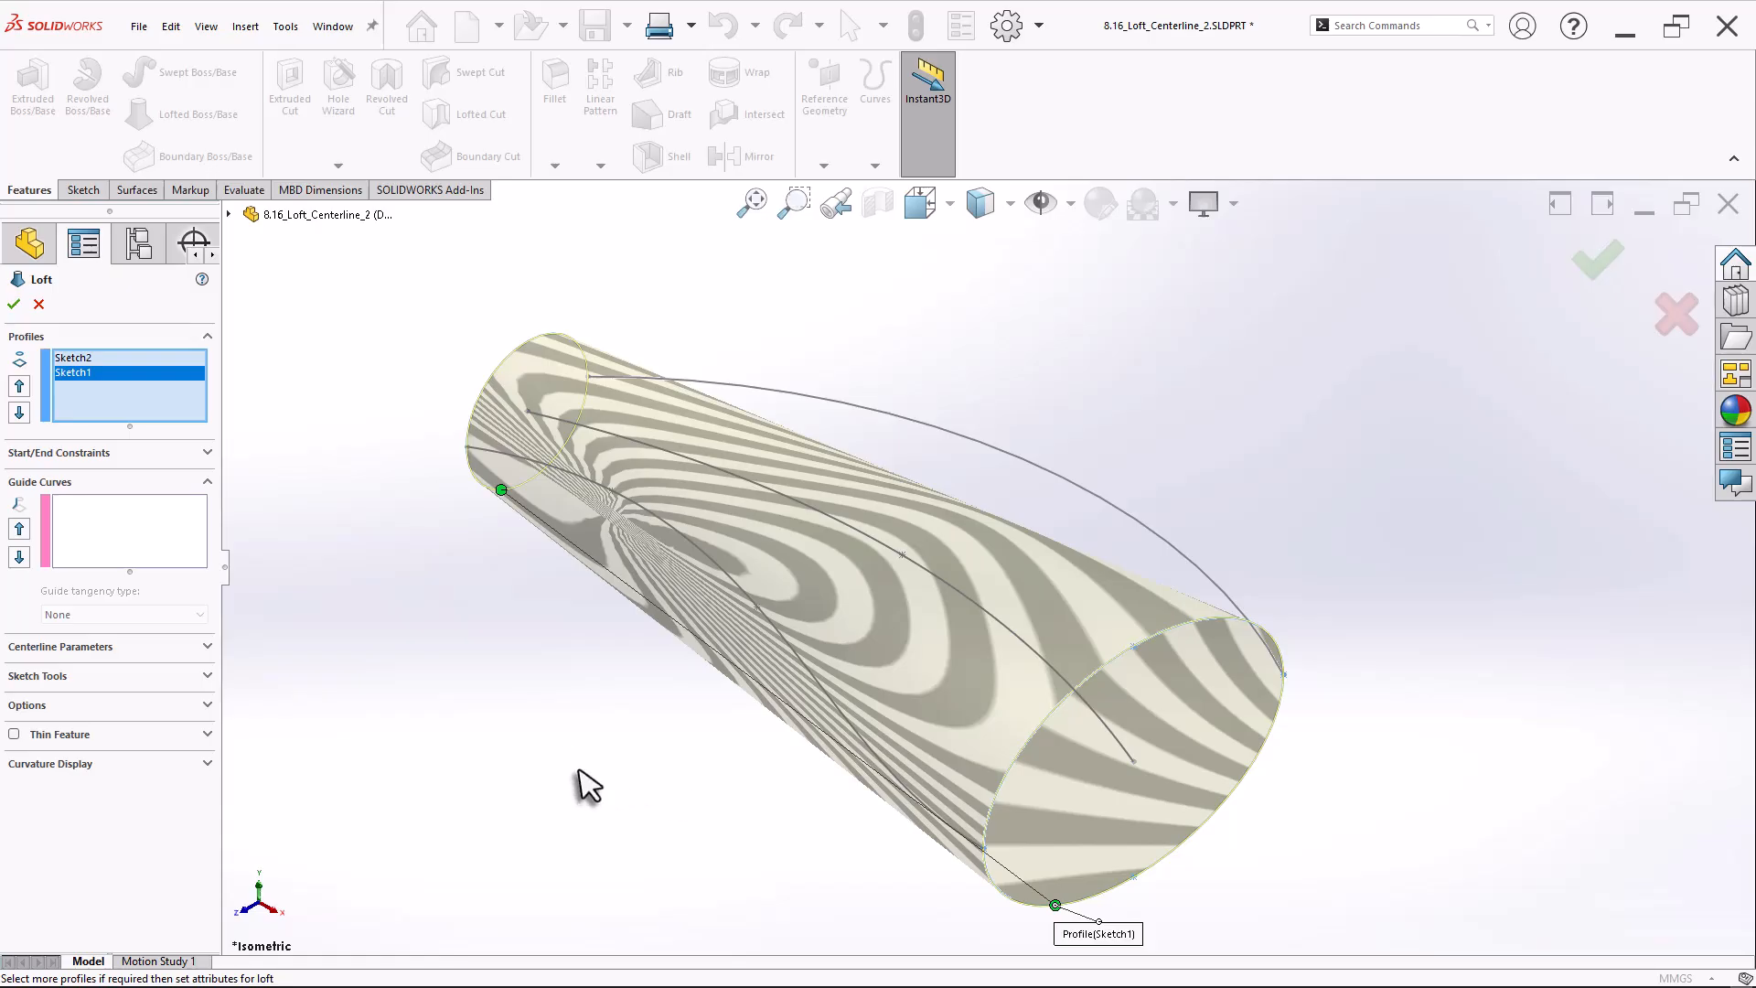
{"action": "middle_click_drag", "start_coordinate": [586, 782], "coordinate": [539, 788]}
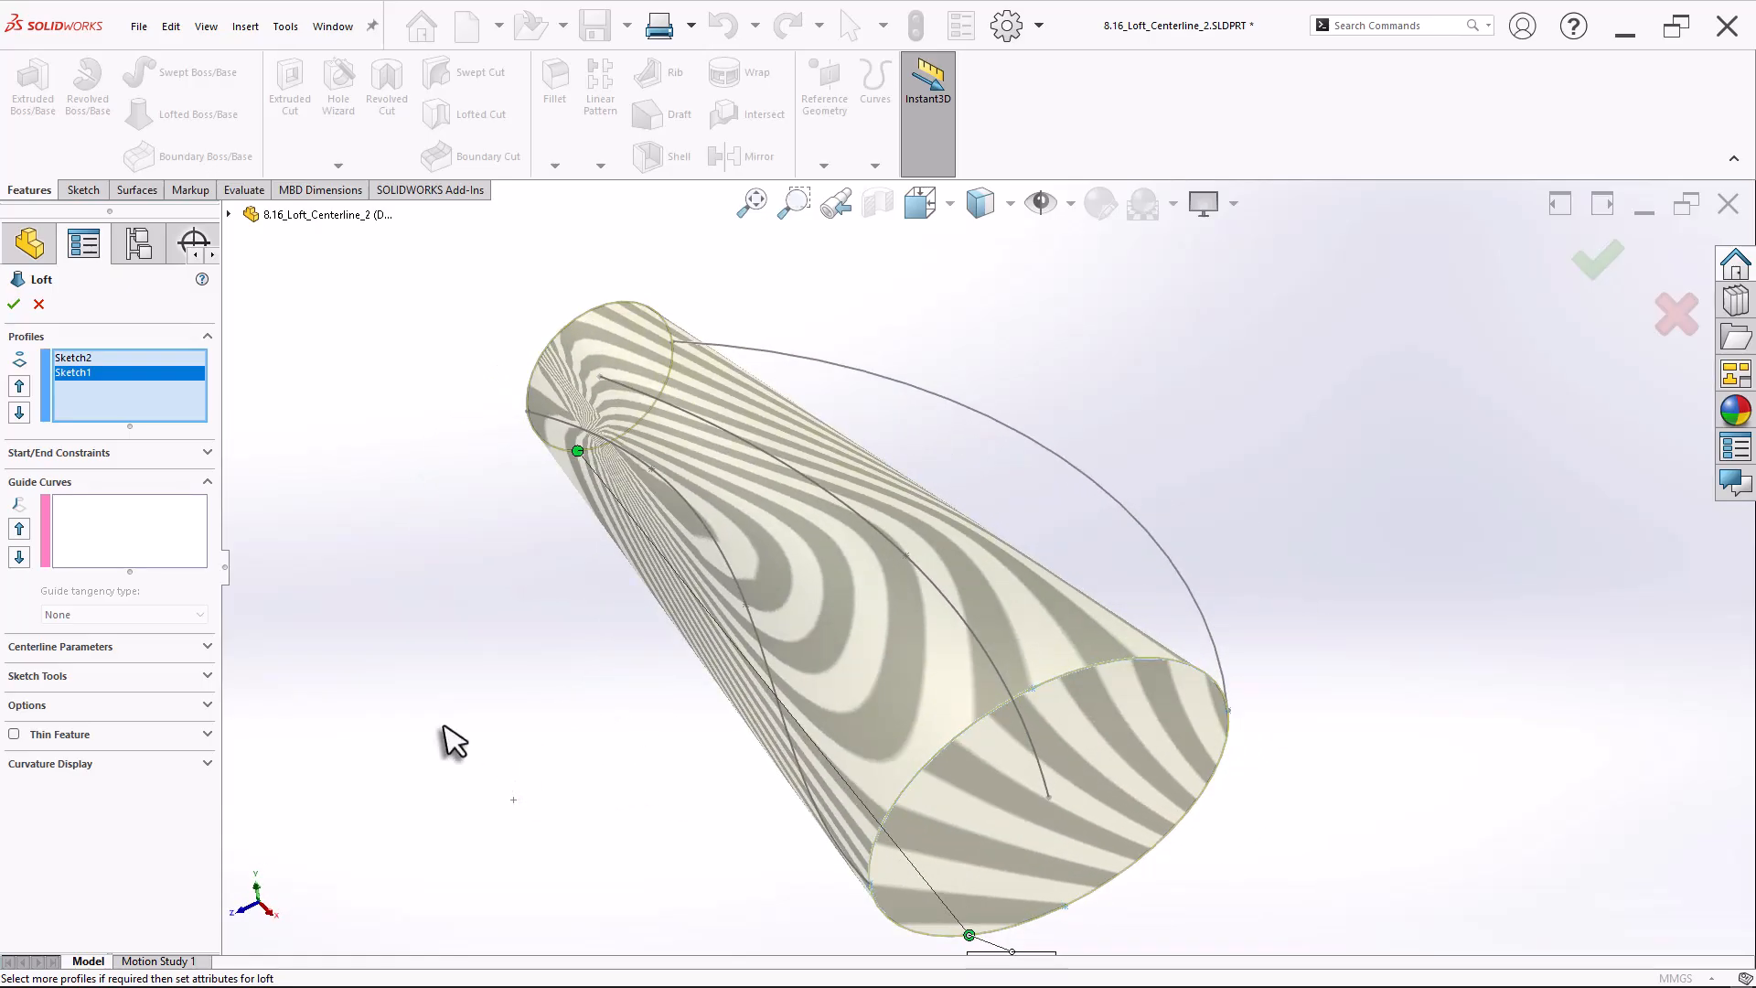
Set the middle curve Sketch4 as the loft's centerline, inspect the preview against the outer curves and create the loft.
{"action": "left_click", "coordinate": [126, 530]}
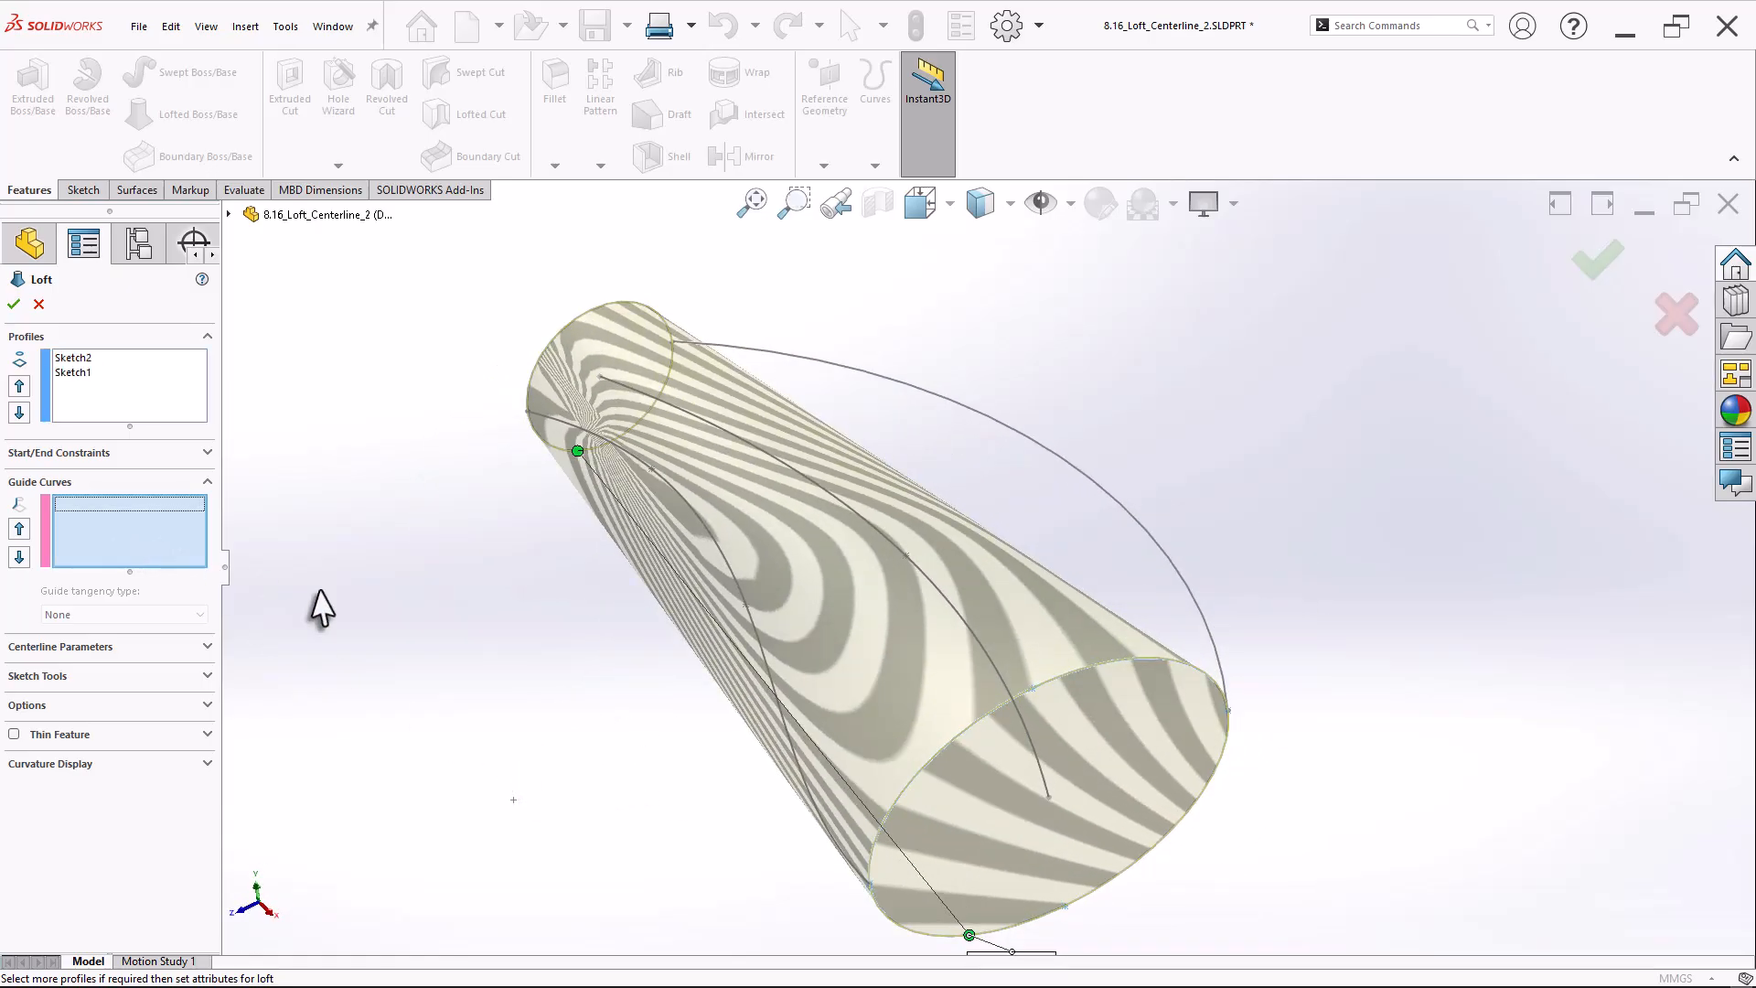
{"action": "mouse_move", "coordinate": [525, 640]}
{"action": "middle_mouse_down"}
{"action": "mouse_move", "coordinate": [537, 559]}
{"action": "mouse_move", "coordinate": [549, 639]}
{"action": "mouse_move", "coordinate": [522, 648]}
{"action": "middle_mouse_up"}
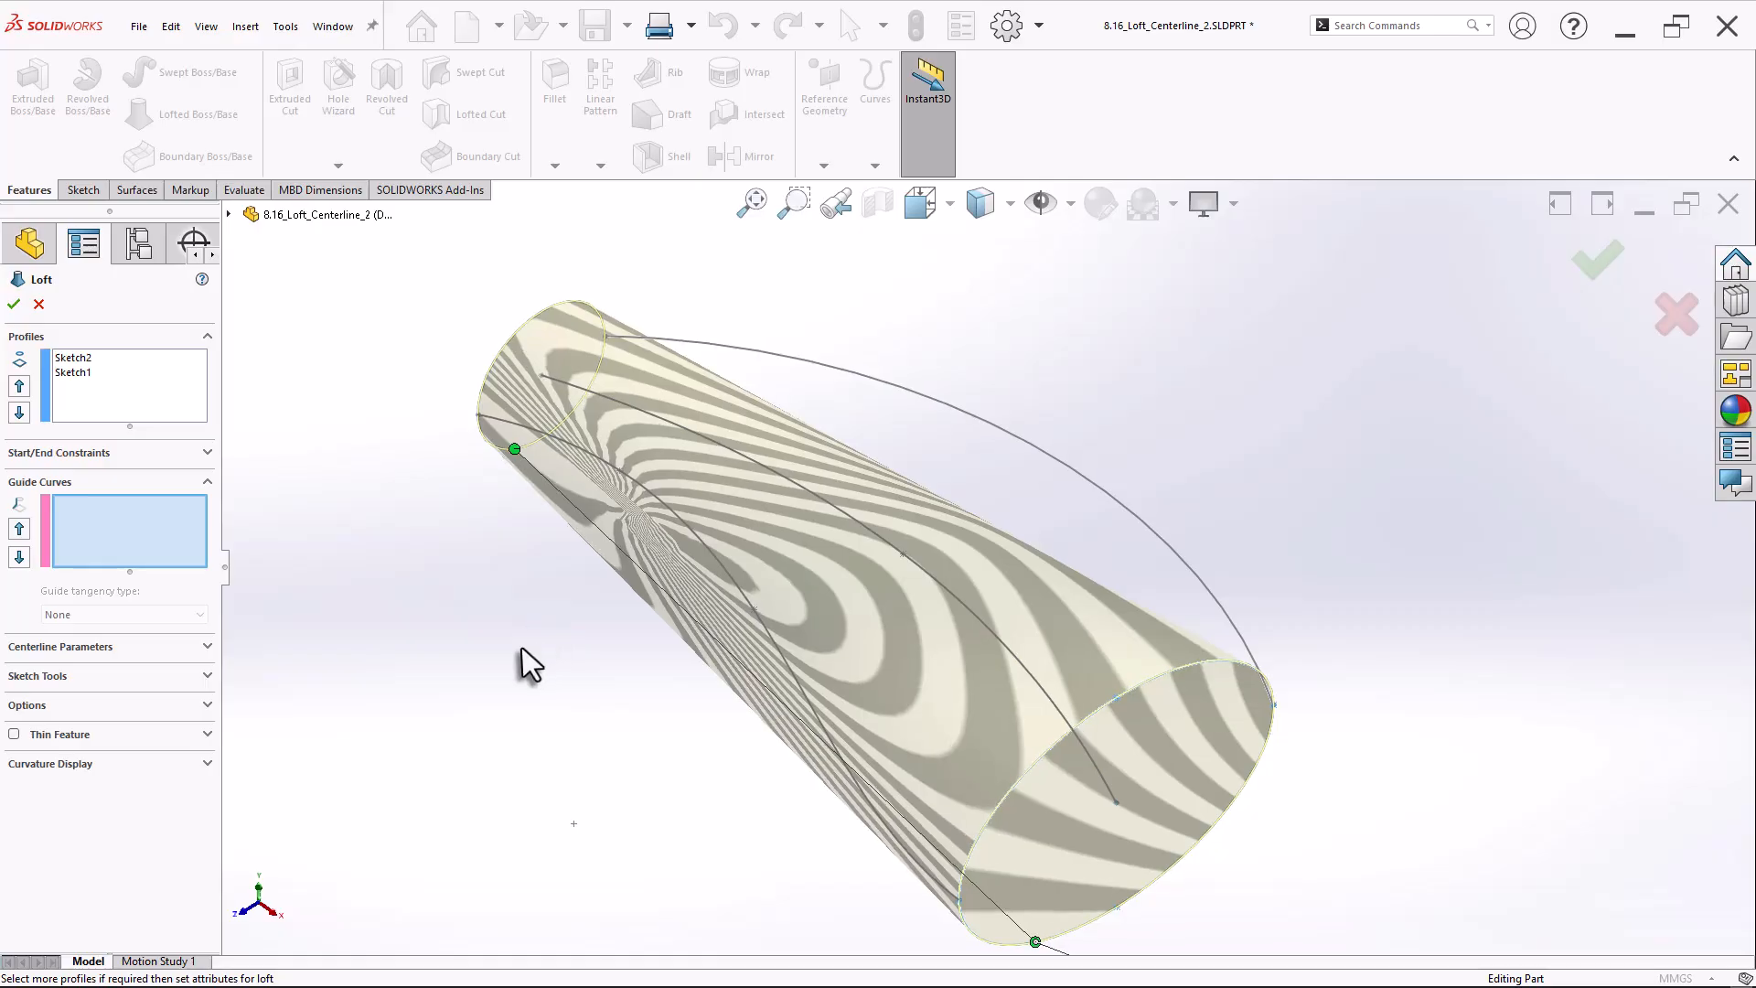
{"action": "left_click", "coordinate": [205, 647]}
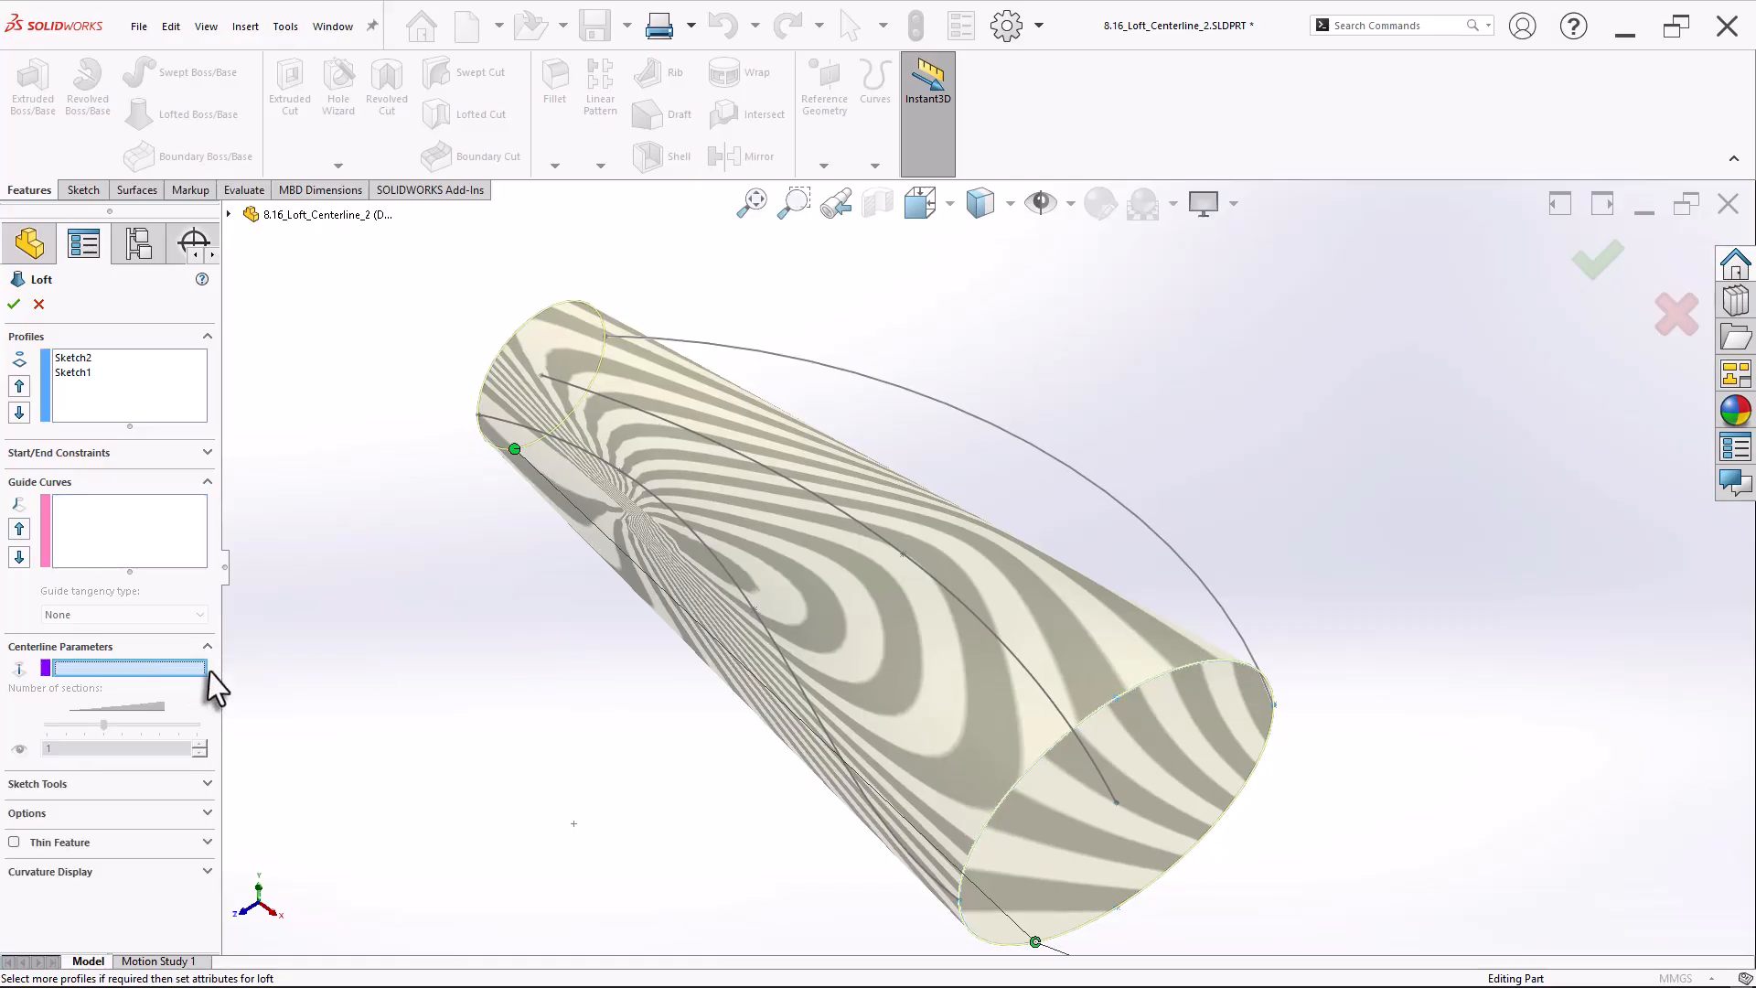
{"action": "left_click", "coordinate": [920, 568]}
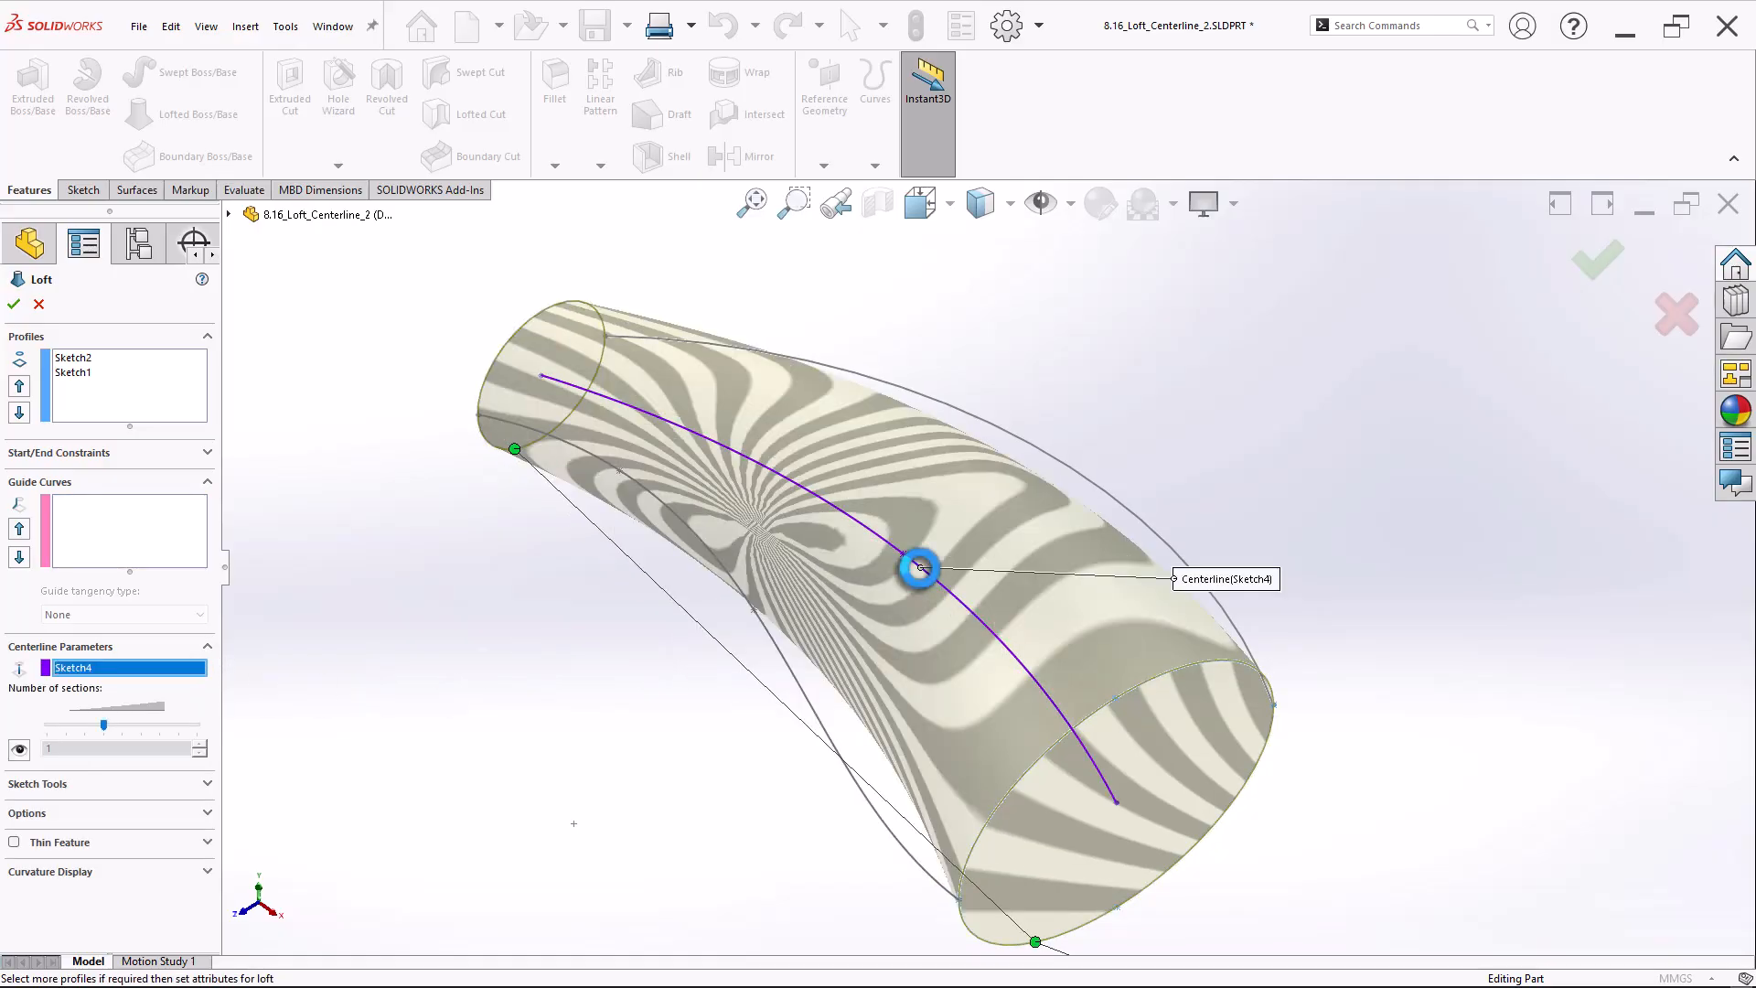
{"action": "middle_click_drag", "start_coordinate": [925, 627], "coordinate": [952, 765]}
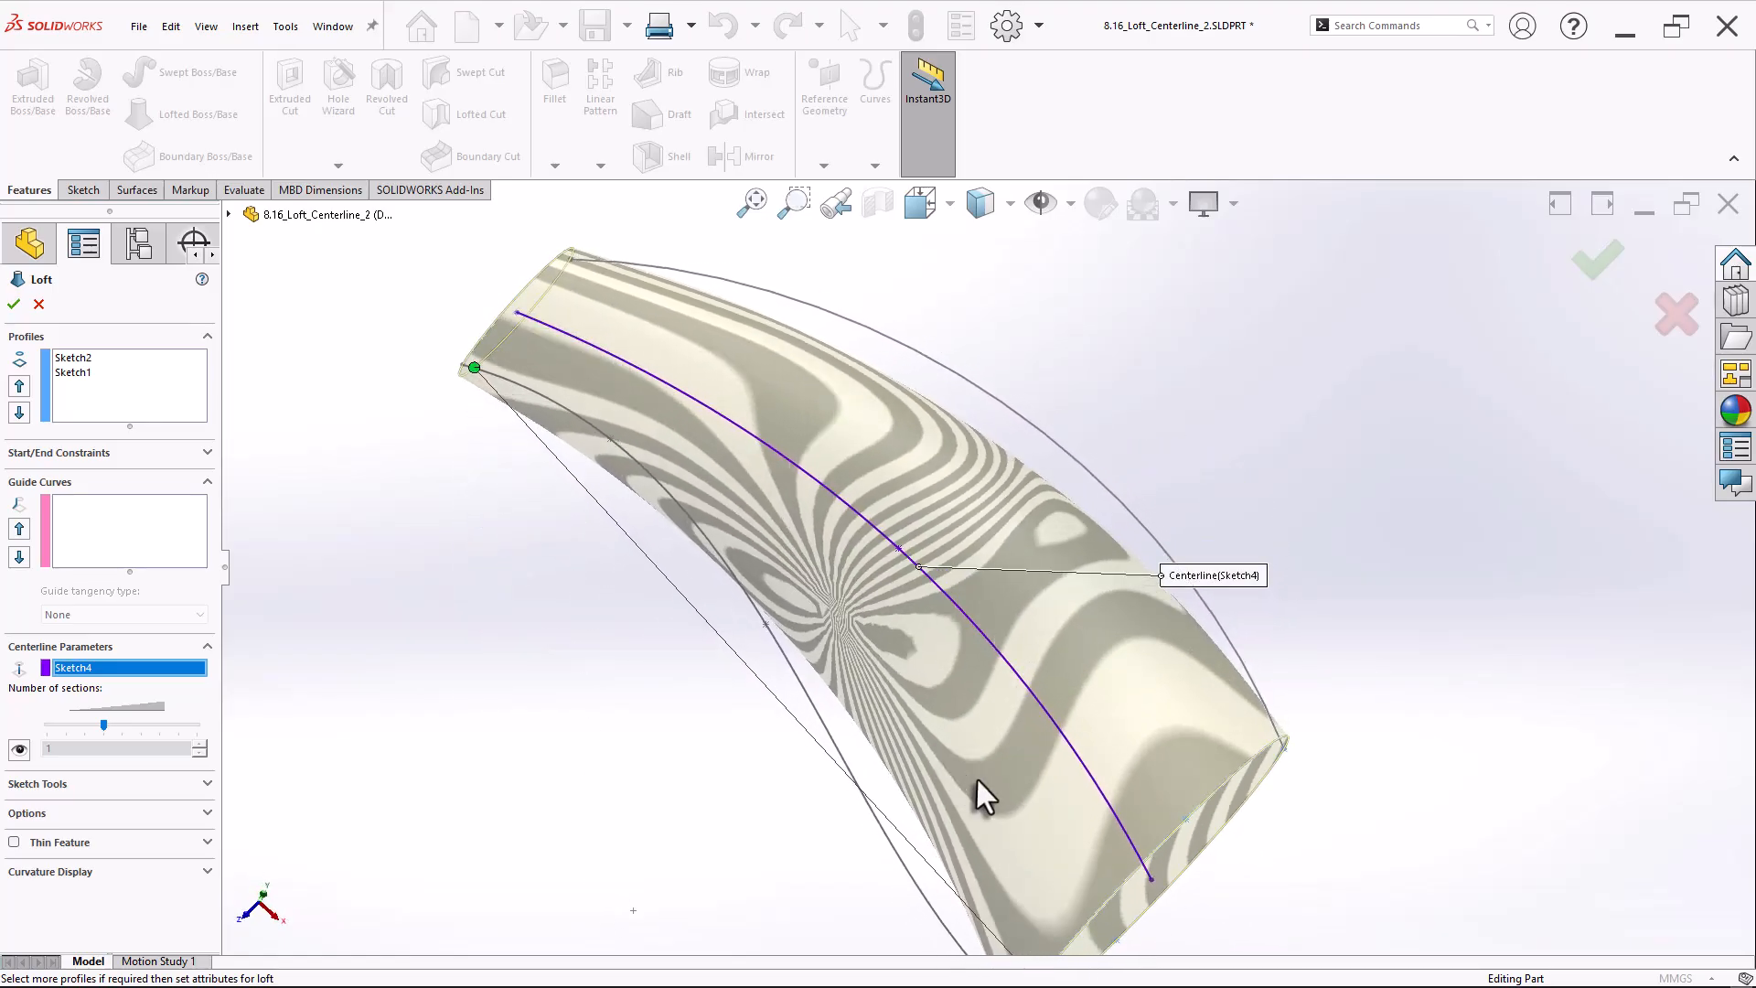
{"action": "scroll", "coordinate": [1285, 843], "scroll_direction": "up", "scroll_amount": 1}
{"action": "scroll", "coordinate": [1339, 814], "scroll_direction": "down", "scroll_amount": 1}
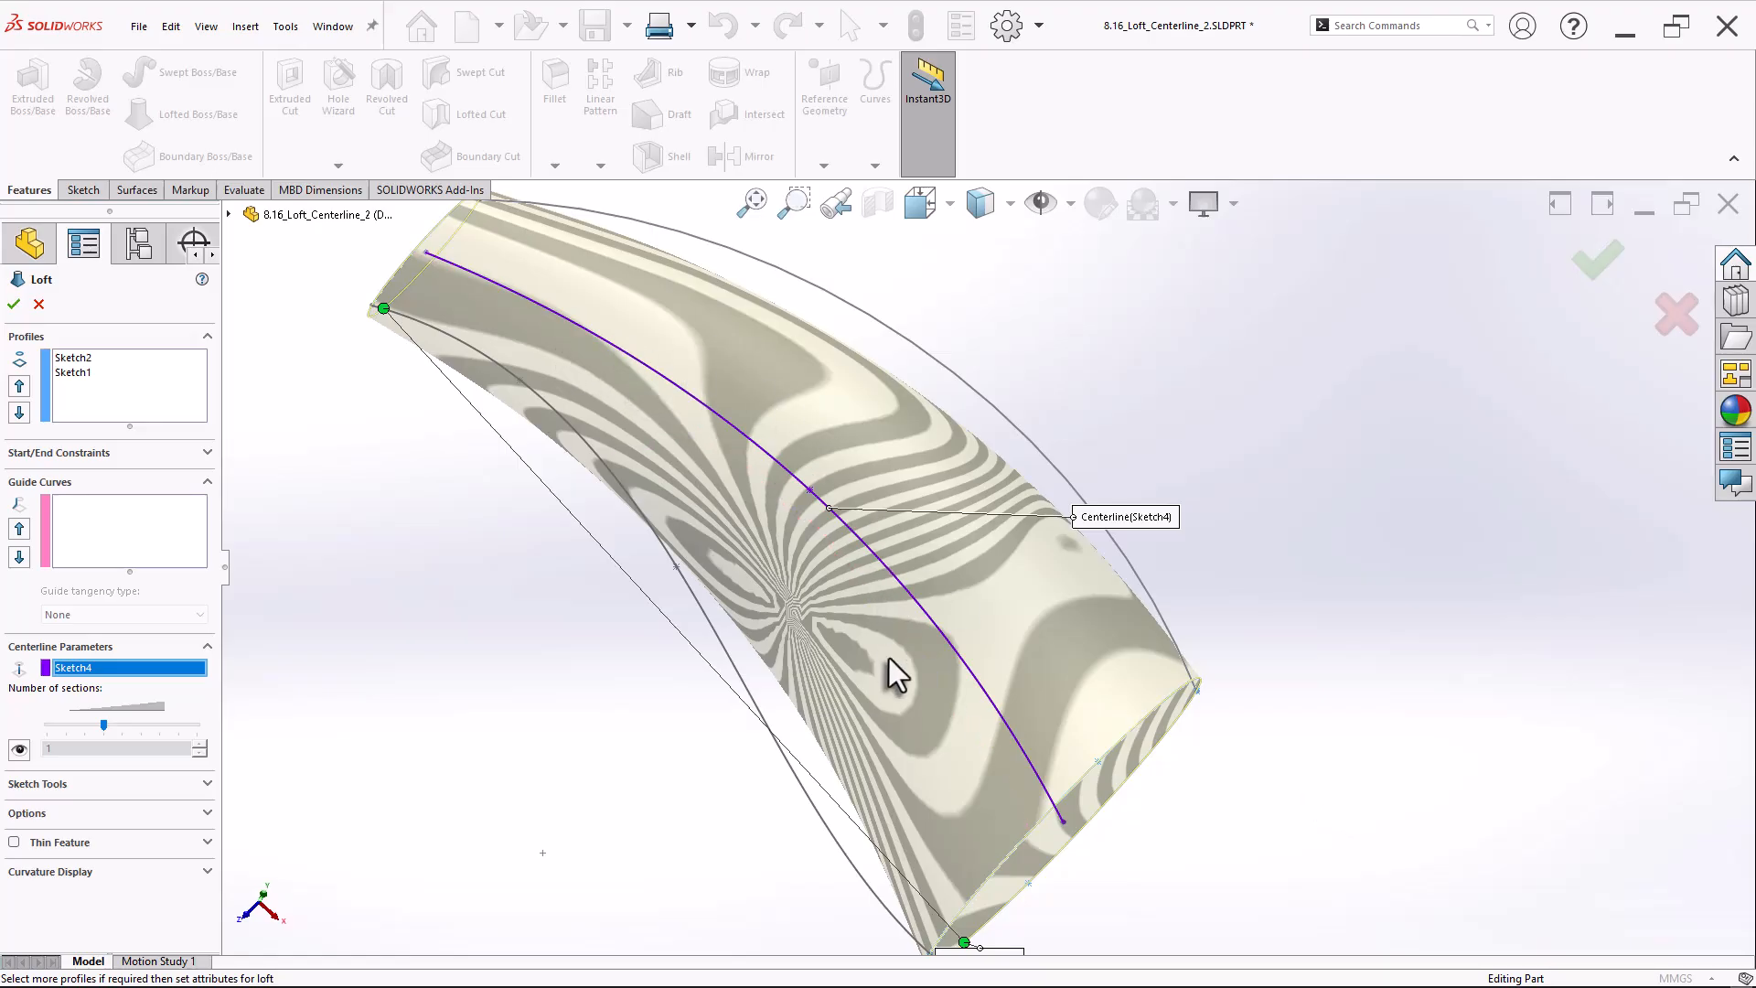
{"action": "middle_click_drag", "start_coordinate": [889, 657], "coordinate": [881, 607]}
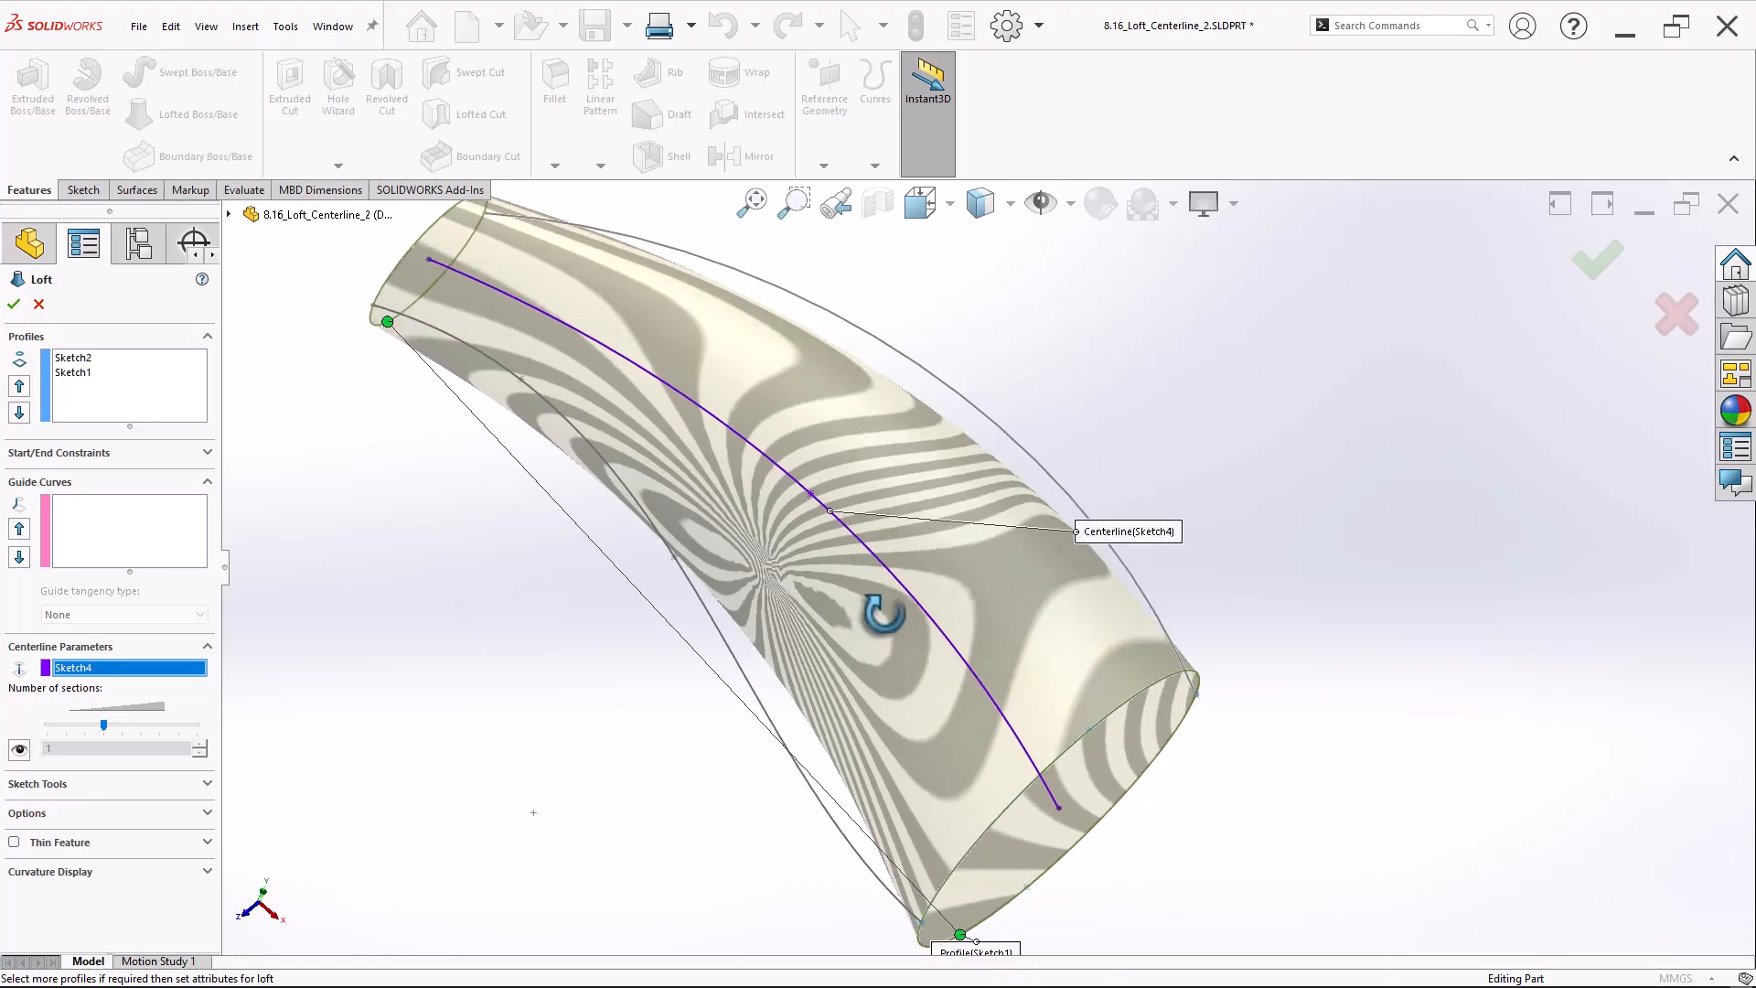
{"action": "left_click", "coordinate": [1582, 265]}
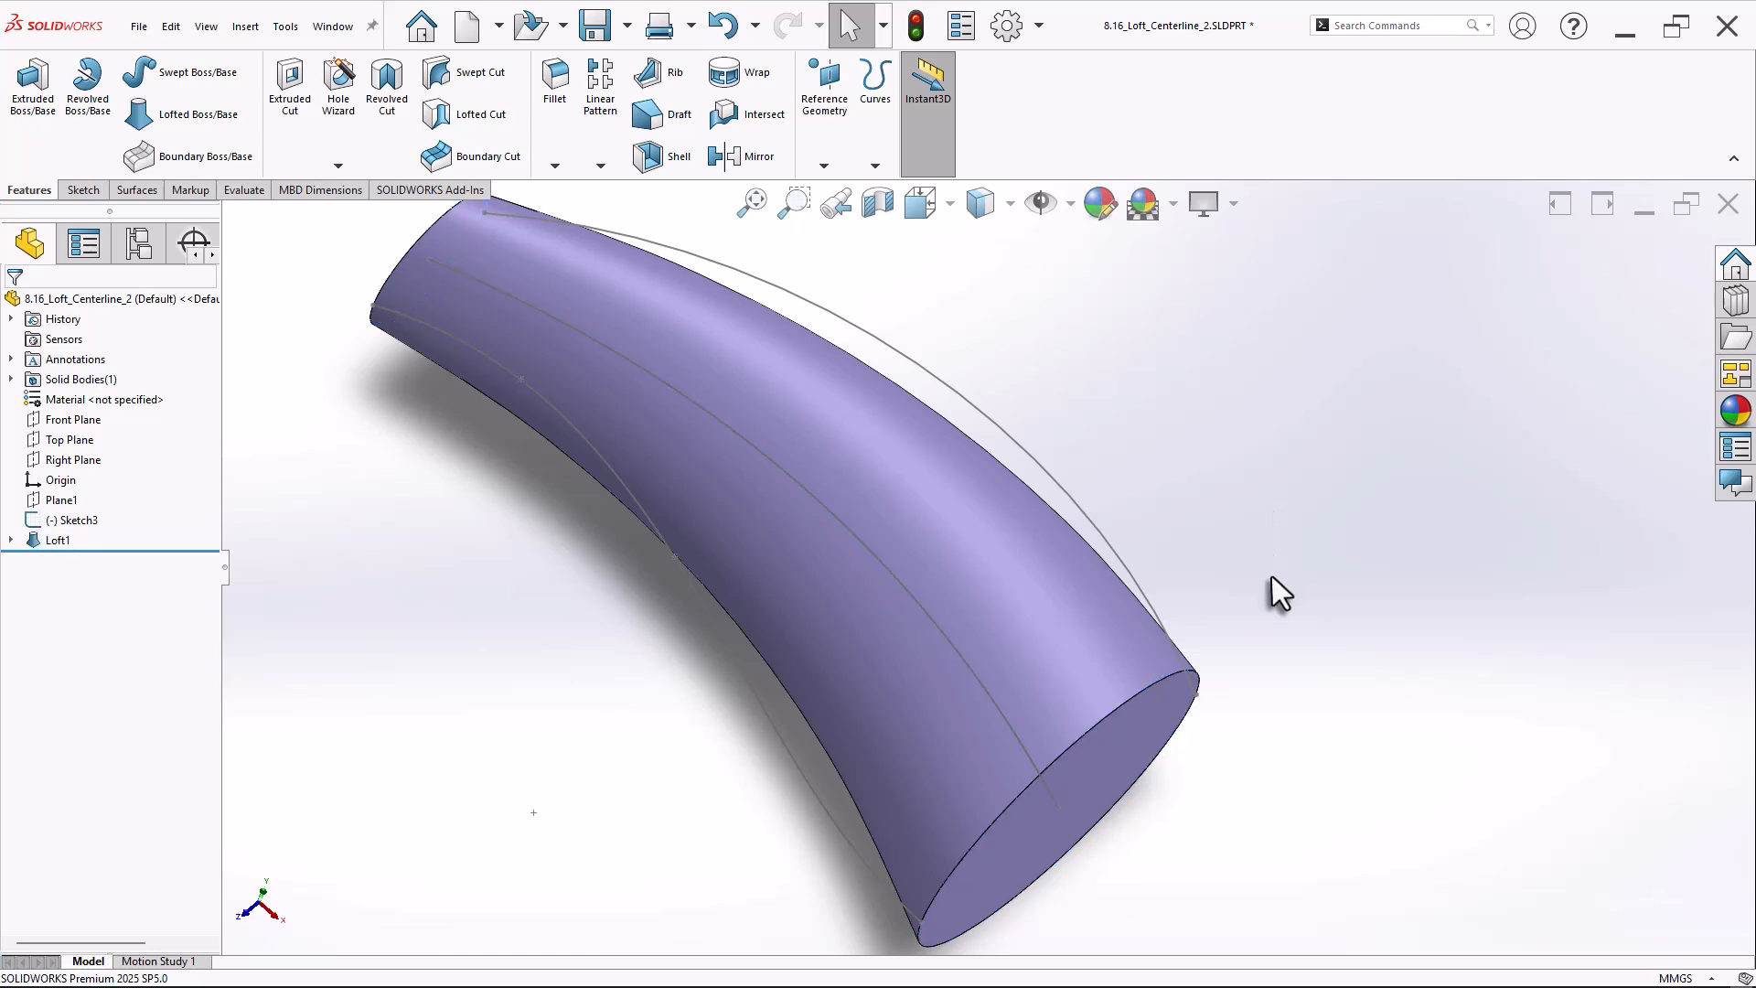
Reopen Loft1 for editing and remove Sketch4 as its centerline.
{"action": "middle_click_drag", "start_coordinate": [1271, 593], "coordinate": [1189, 578]}
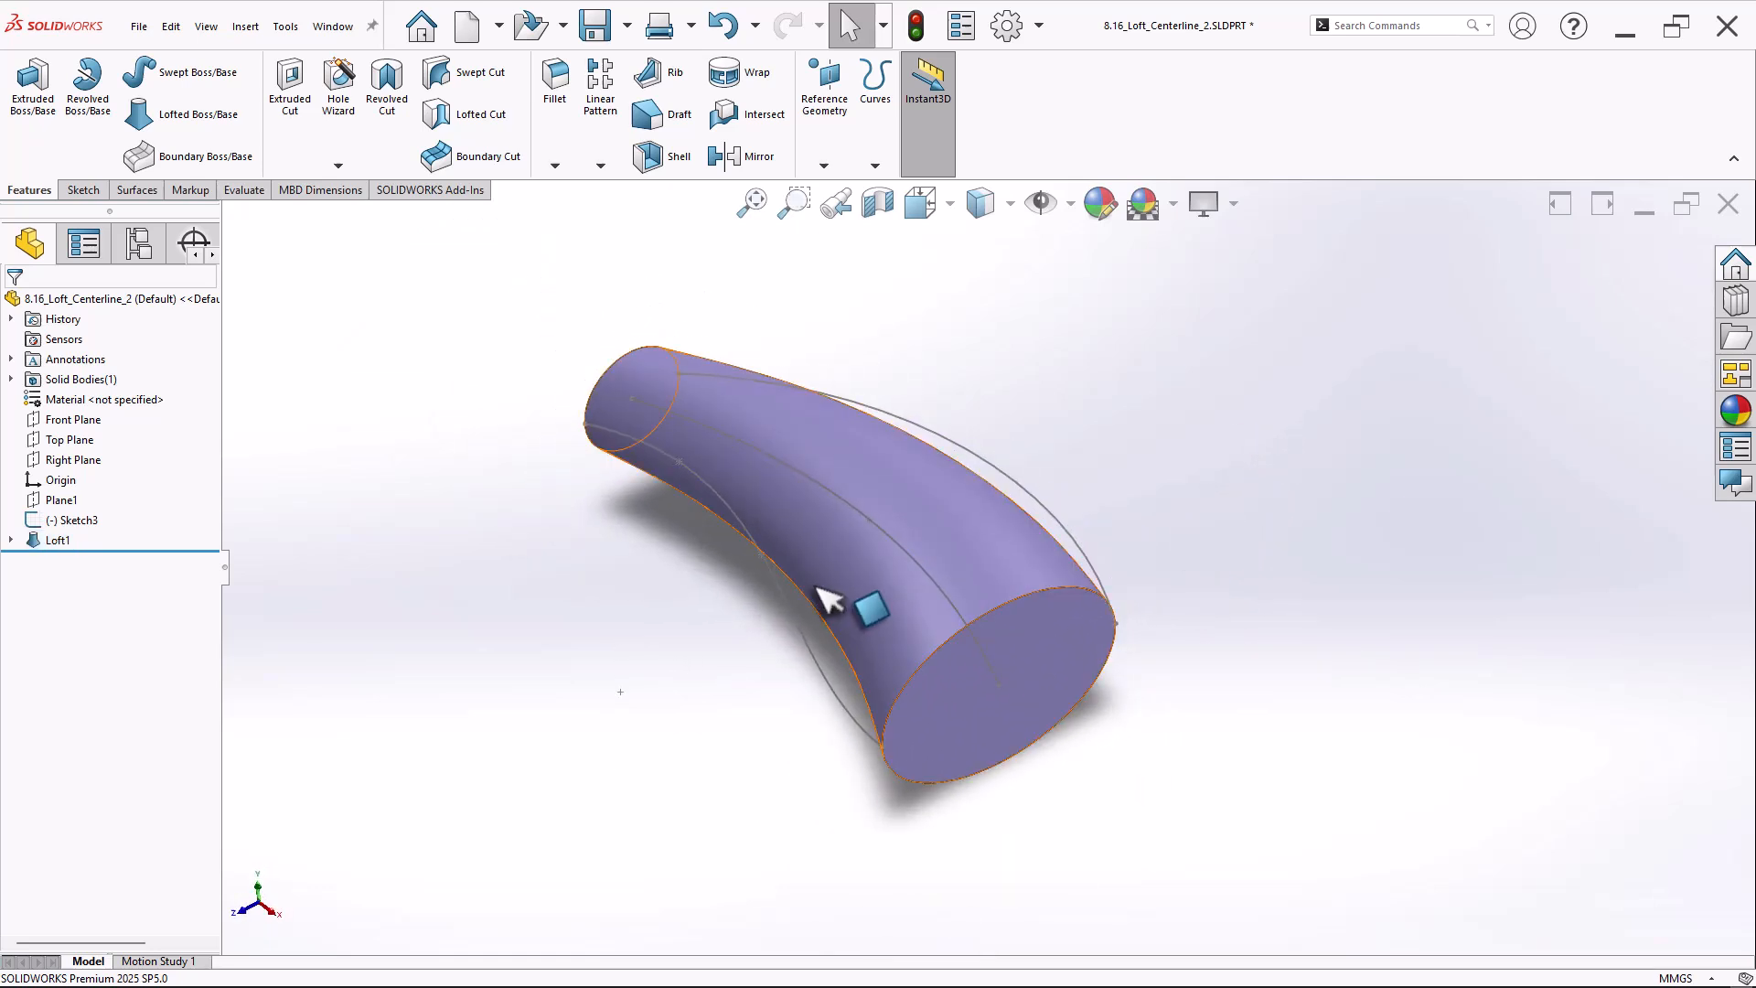
{"action": "left_click", "coordinate": [57, 540]}
{"action": "left_click", "coordinate": [88, 495]}
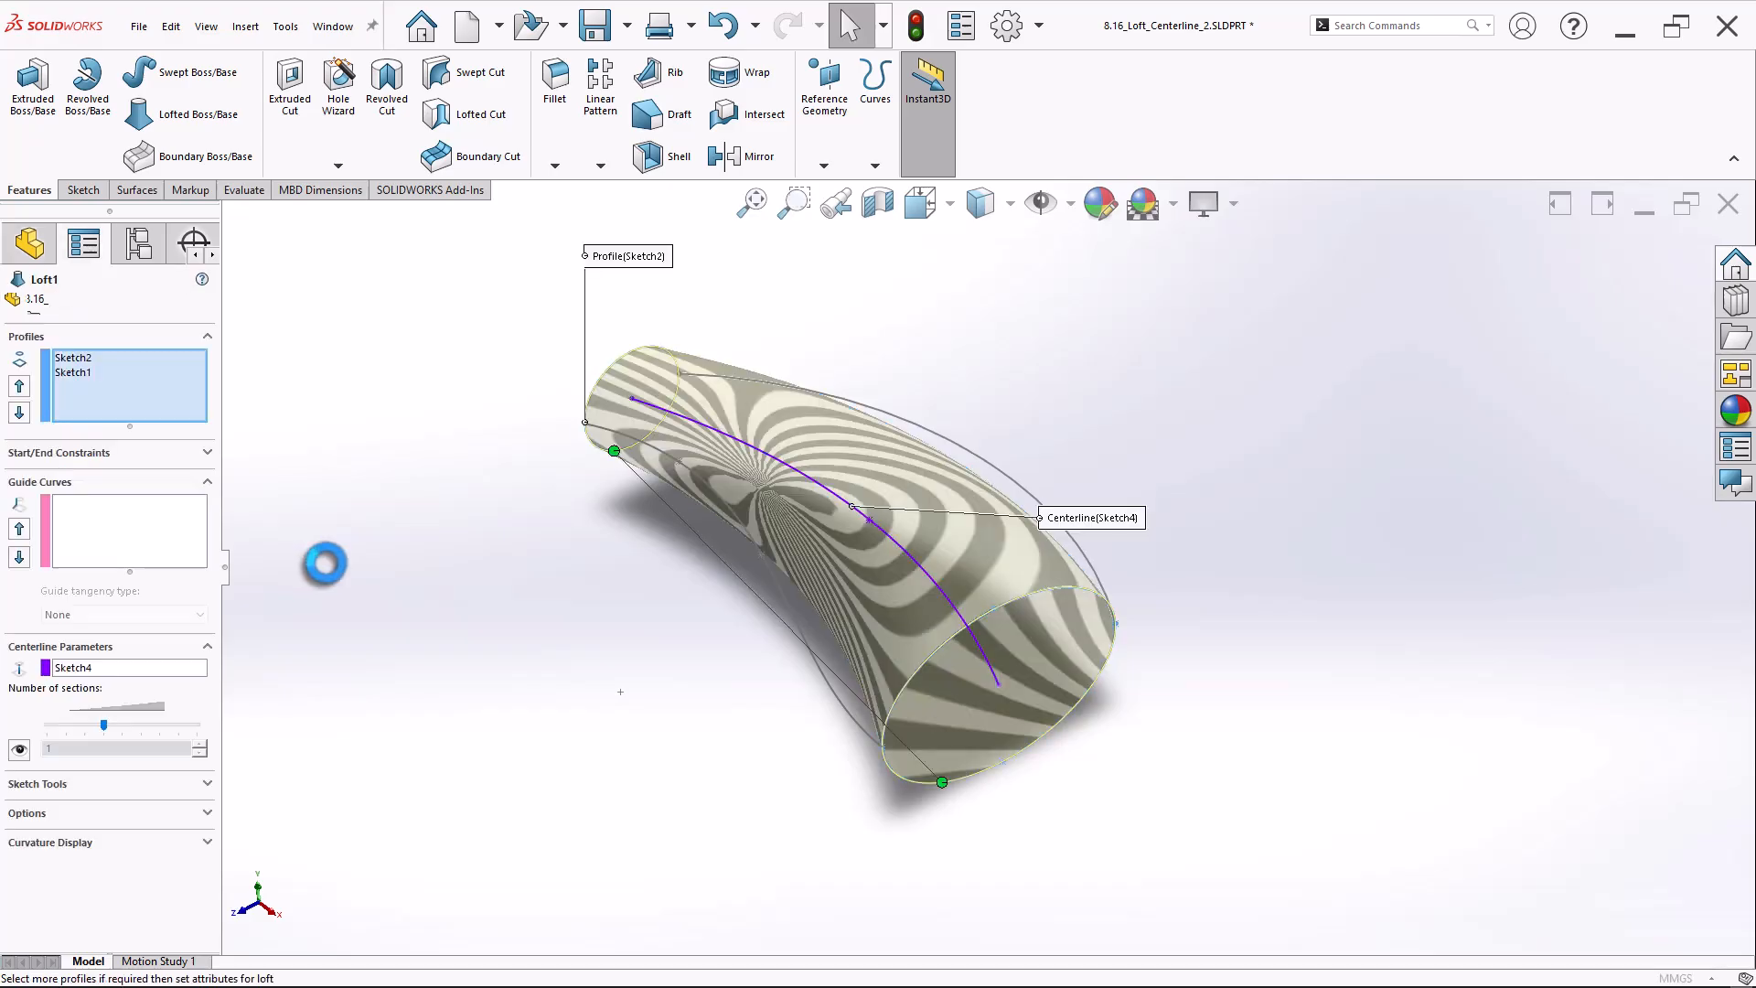
{"action": "right_click", "coordinate": [108, 670]}
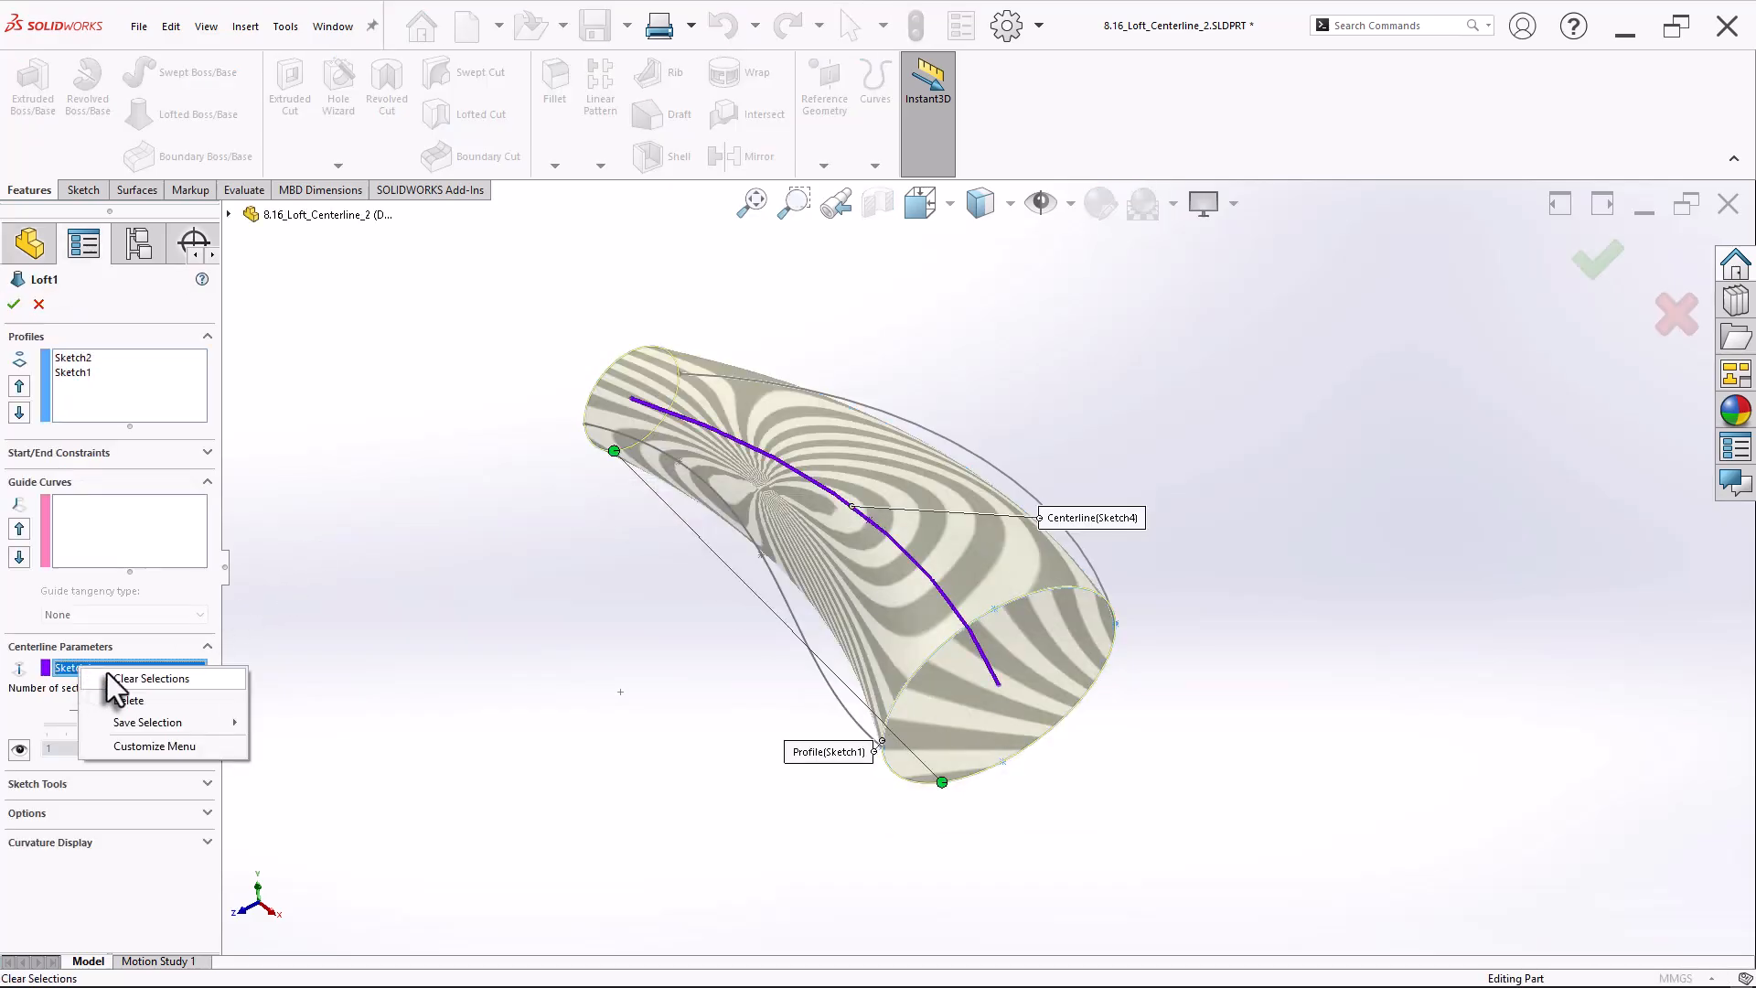
{"action": "left_click", "coordinate": [128, 699]}
Add the upper and lower outer curves to the loft as two open-group guide curves.
{"action": "left_click", "coordinate": [129, 530]}
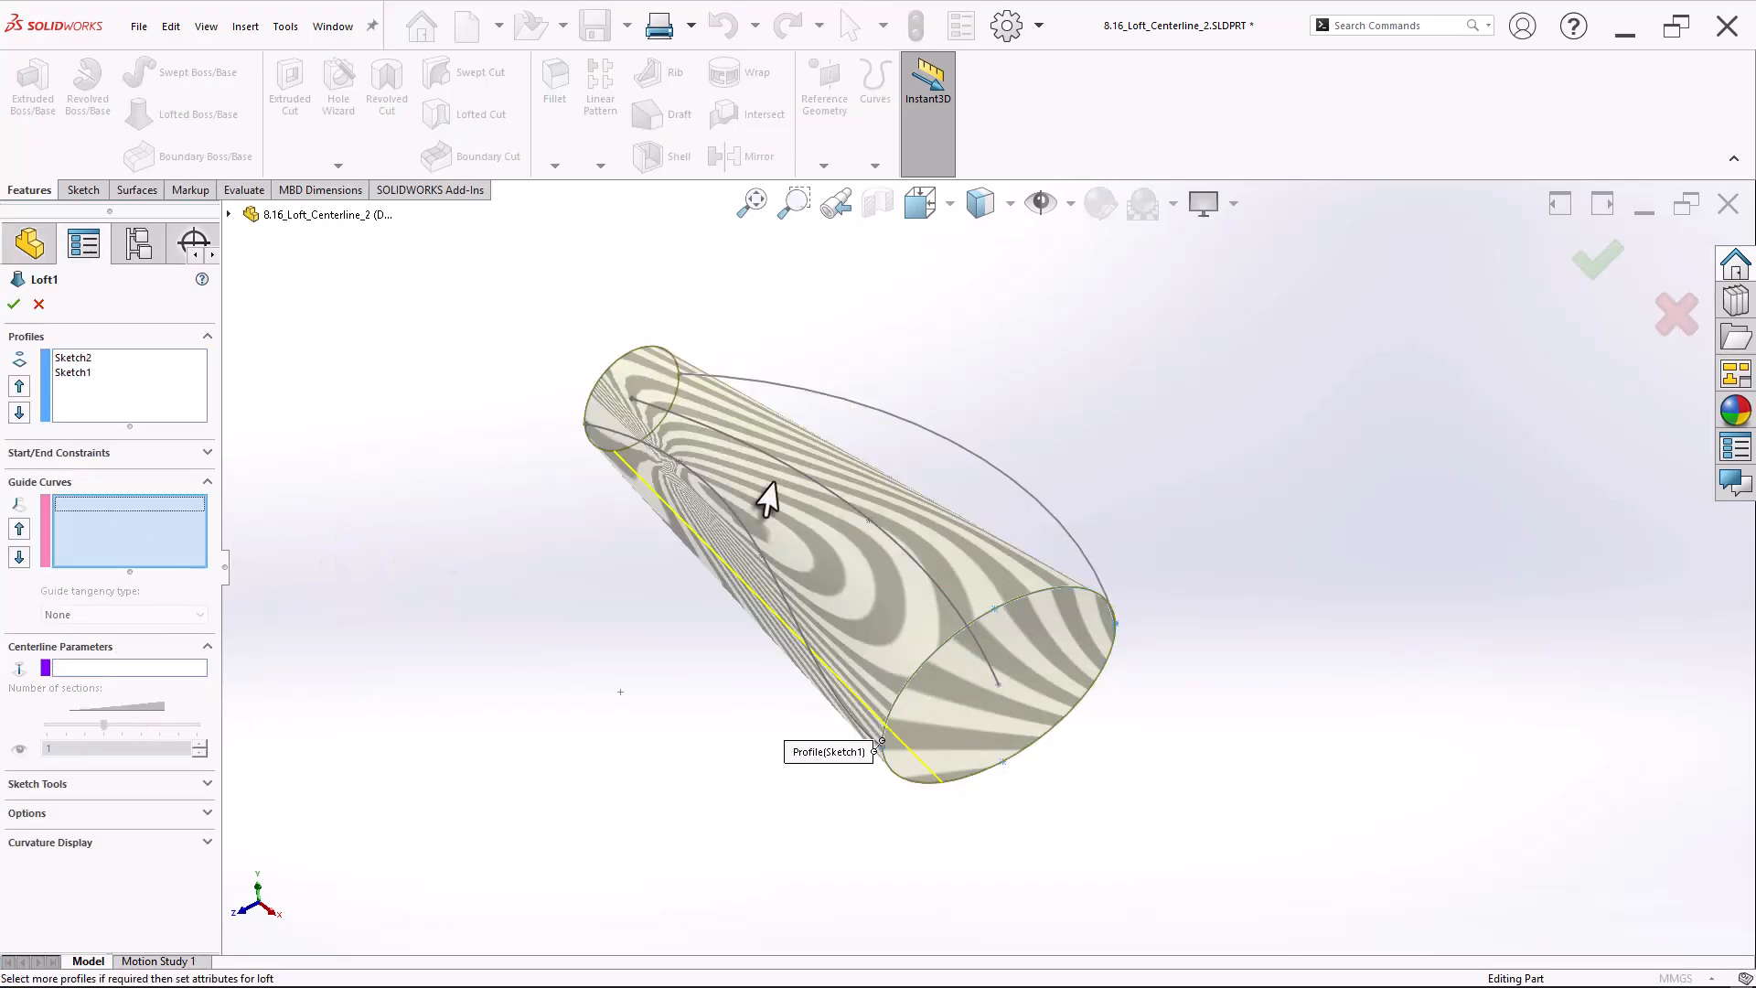
{"action": "left_click", "coordinate": [967, 465]}
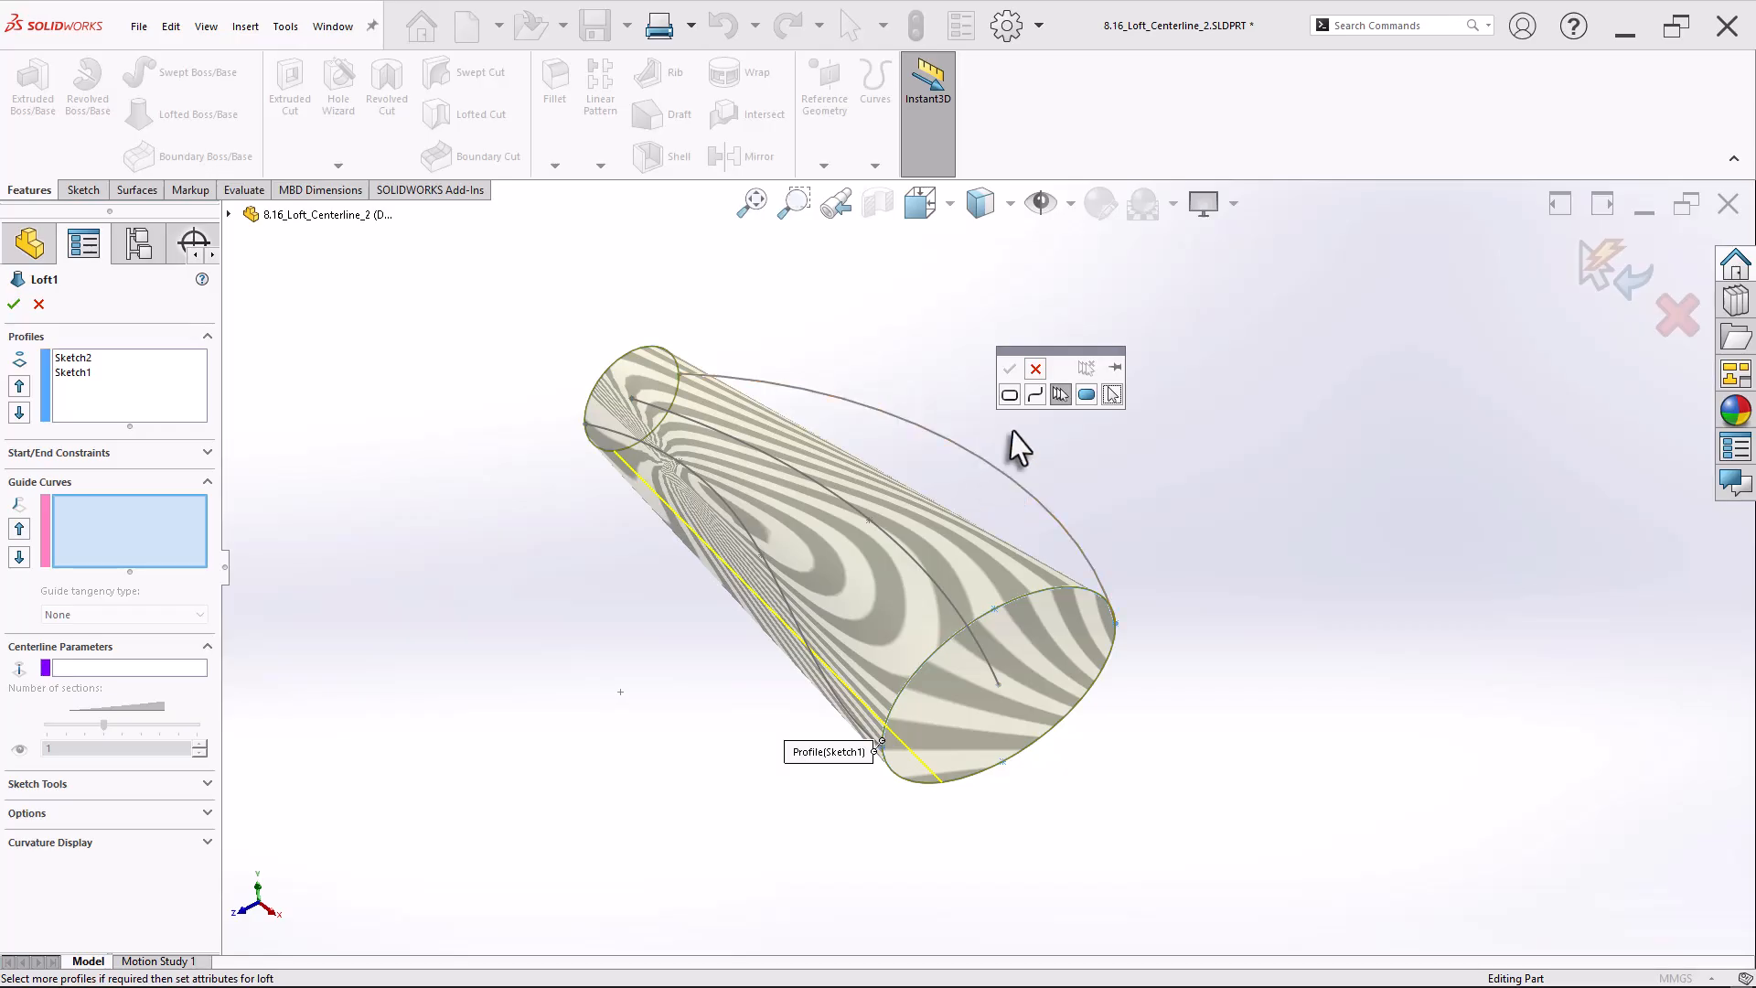
{"action": "left_click", "coordinate": [1062, 396]}
{"action": "left_click", "coordinate": [968, 451]}
{"action": "right_click", "coordinate": [970, 452]}
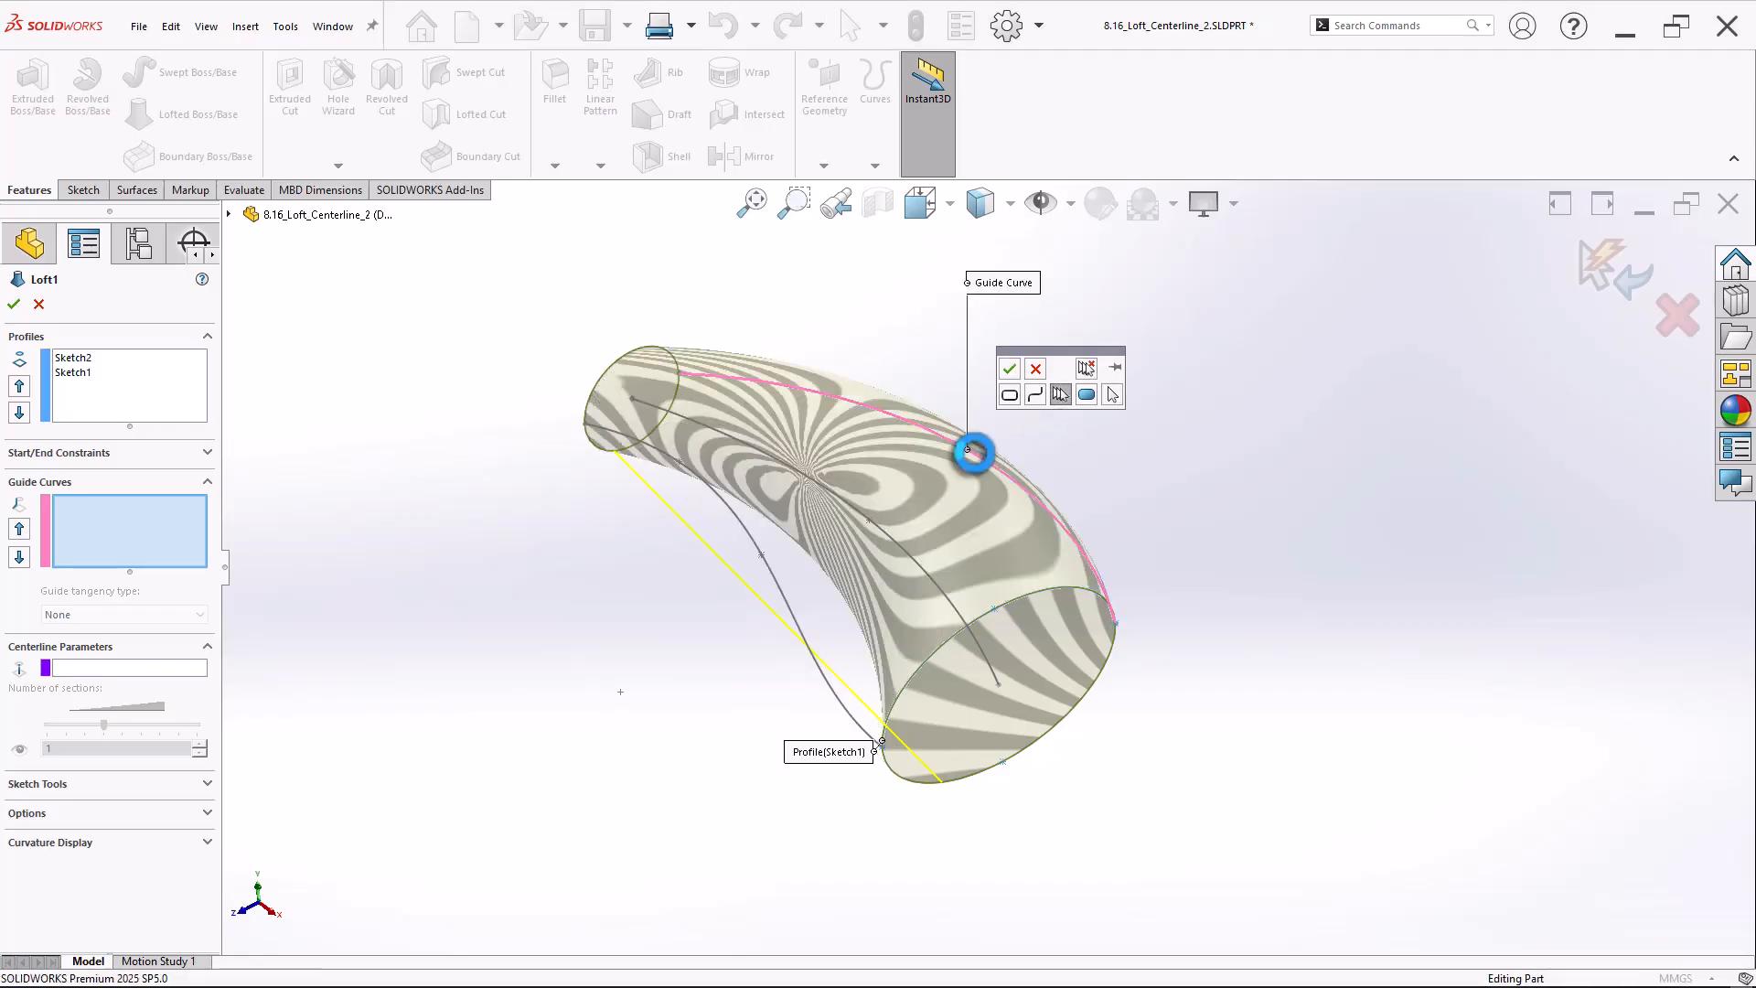
{"action": "left_click", "coordinate": [776, 586]}
{"action": "right_click", "coordinate": [773, 585]}
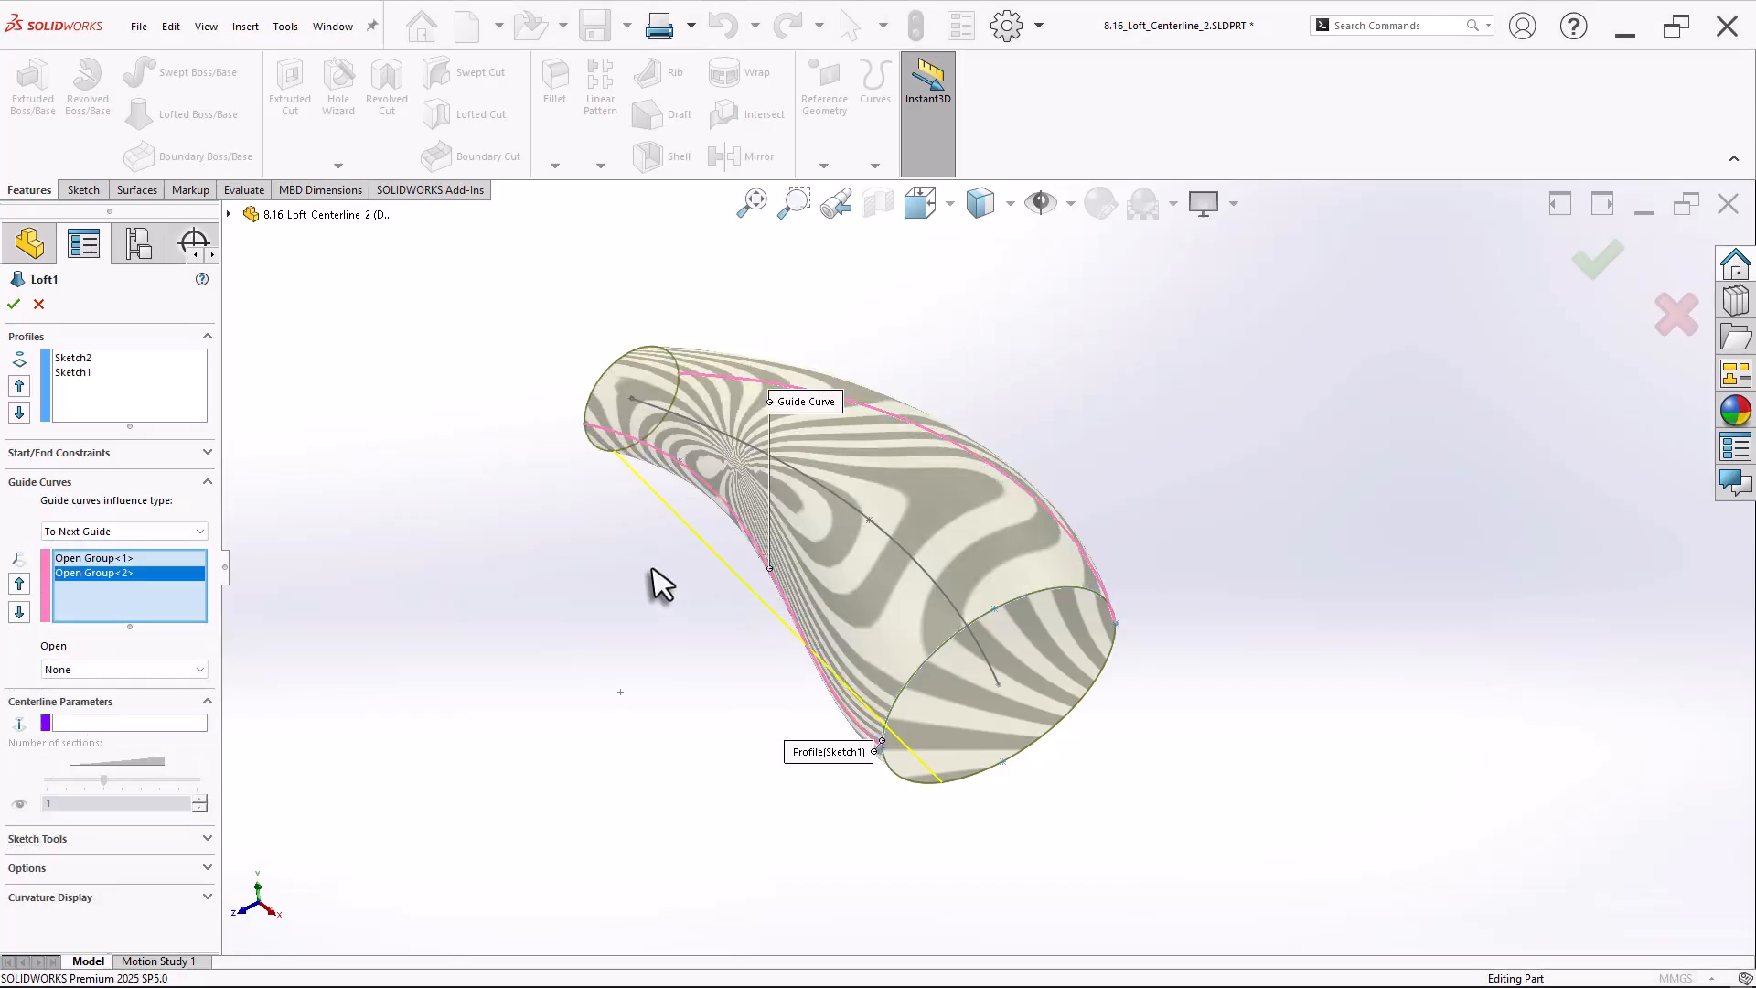
Accept the loft with its two open-group guide curves and evaluate the body's surface with zebra stripes.
{"action": "middle_click_drag", "start_coordinate": [1204, 483], "coordinate": [1145, 518]}
{"action": "left_click", "coordinate": [1598, 263]}
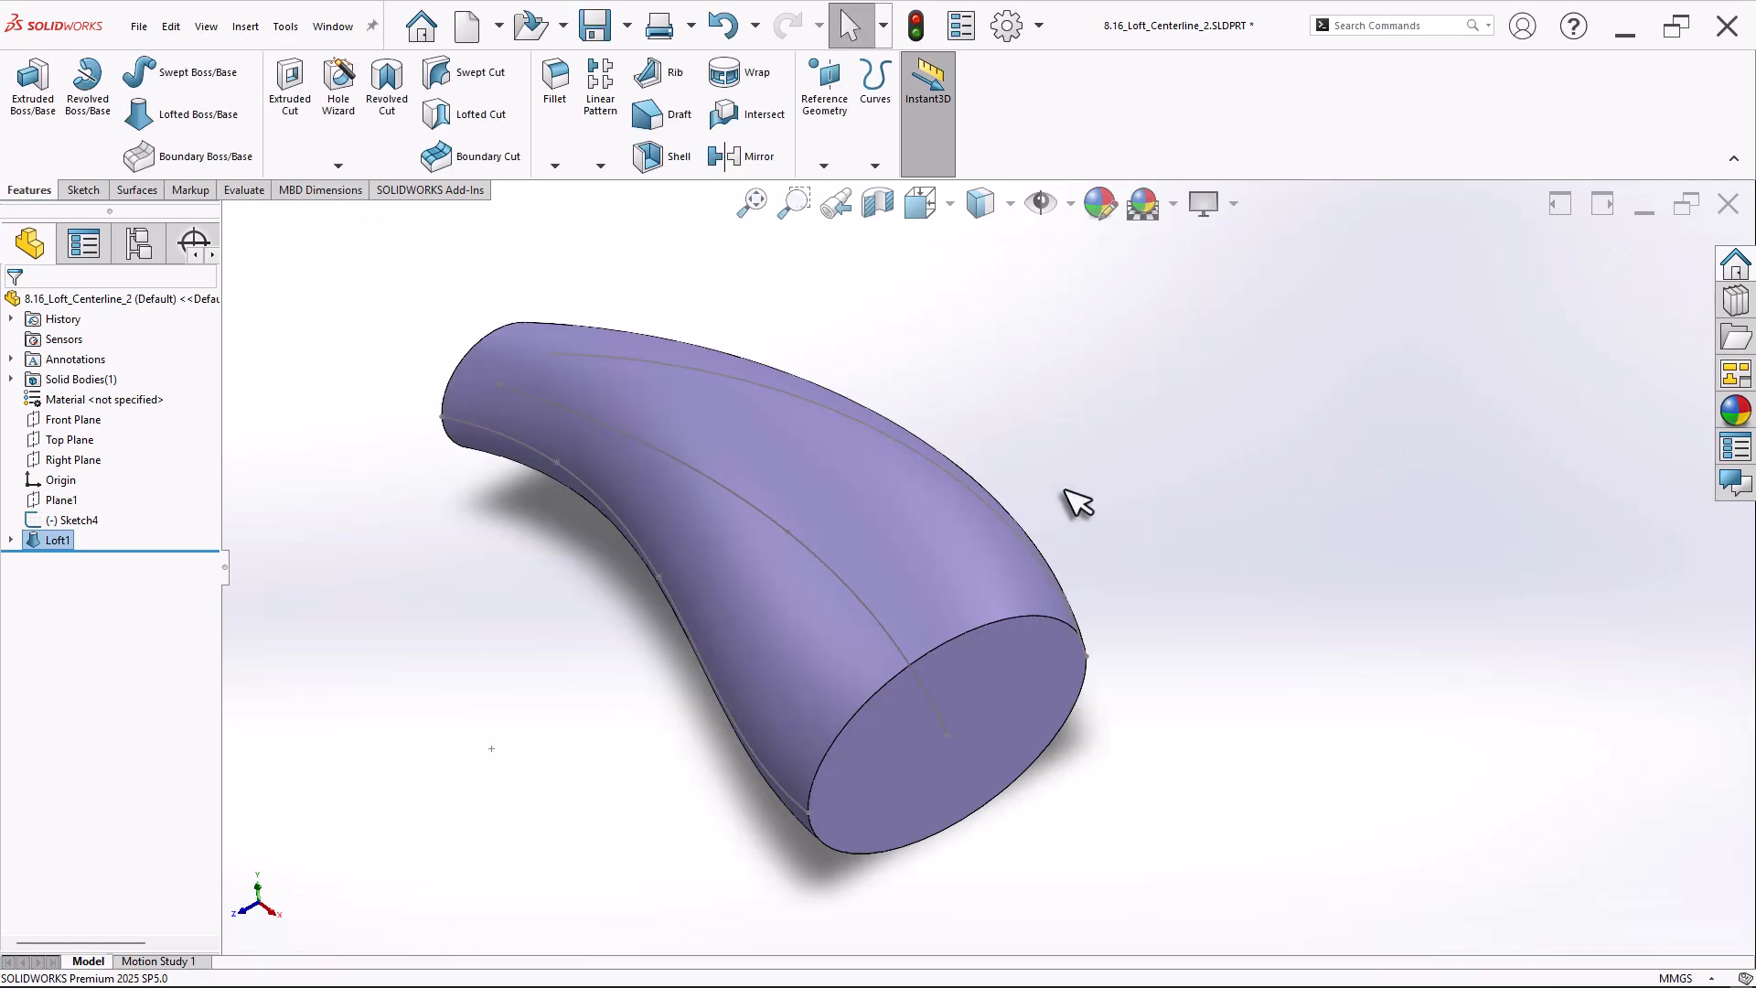
{"action": "left_click", "coordinate": [241, 190]}
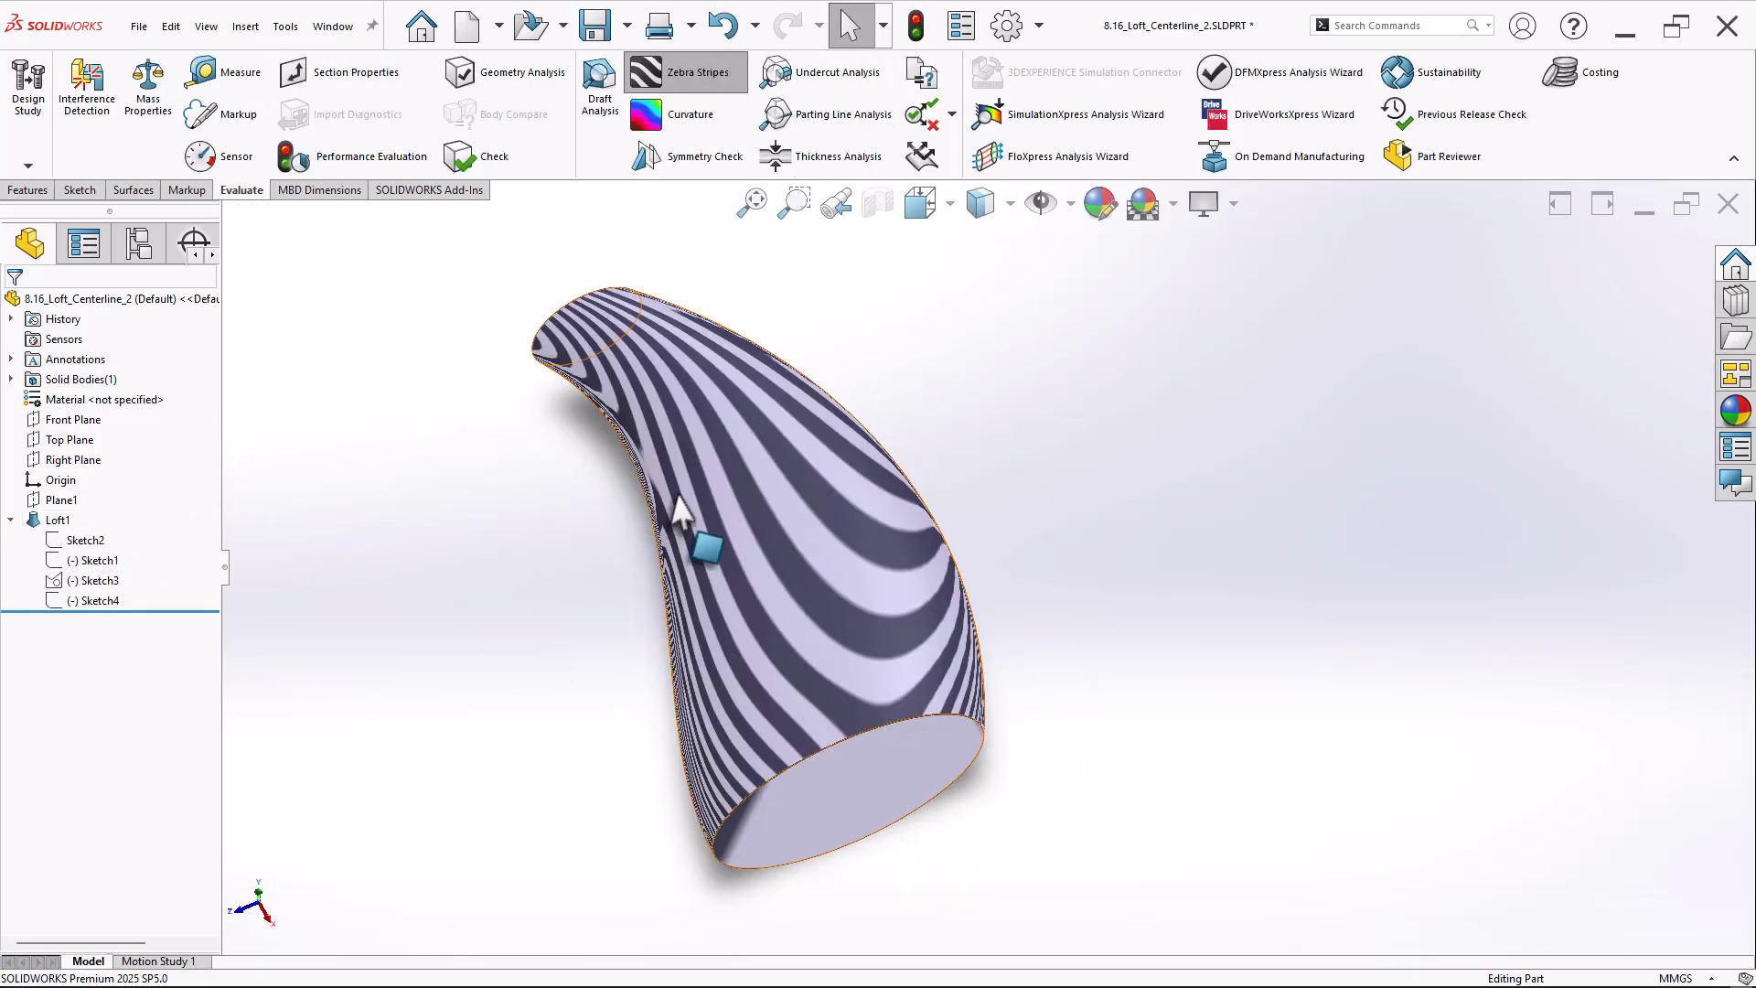
Edit Loft1 to clear both guide curves, keeping only the Sketch4 centerline, and inspect the zebra stripes.
{"action": "left_click", "coordinate": [56, 519]}
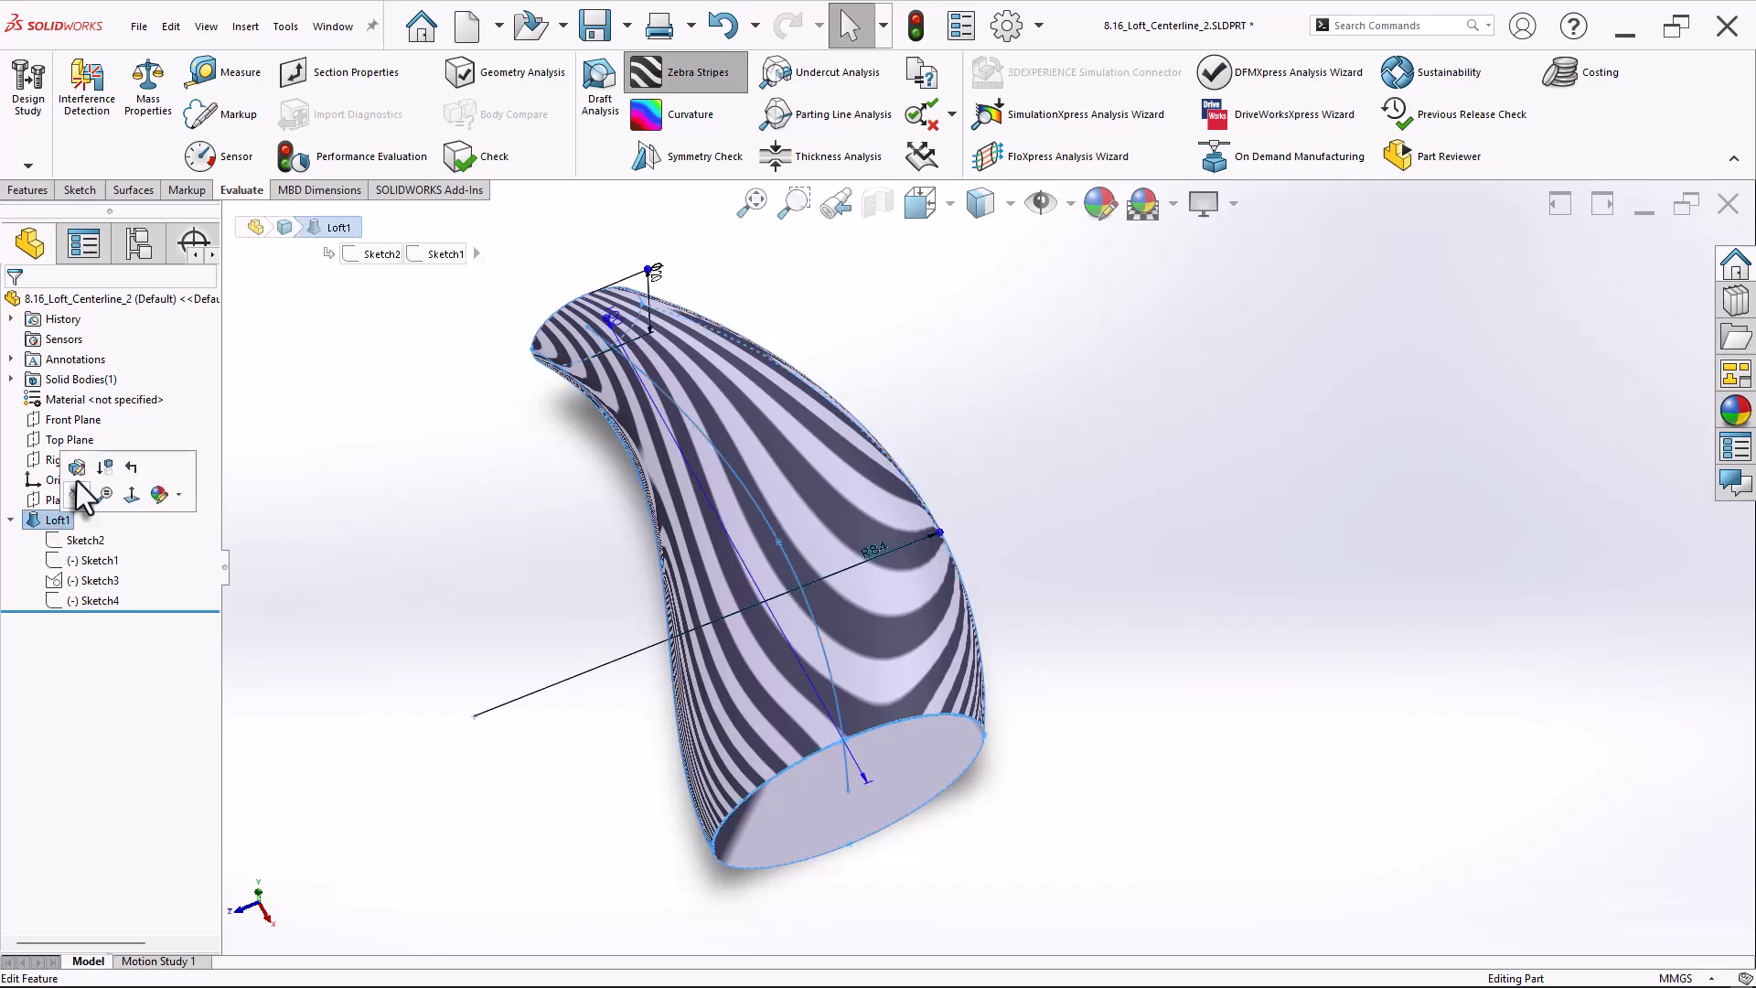
{"action": "left_click", "coordinate": [77, 481]}
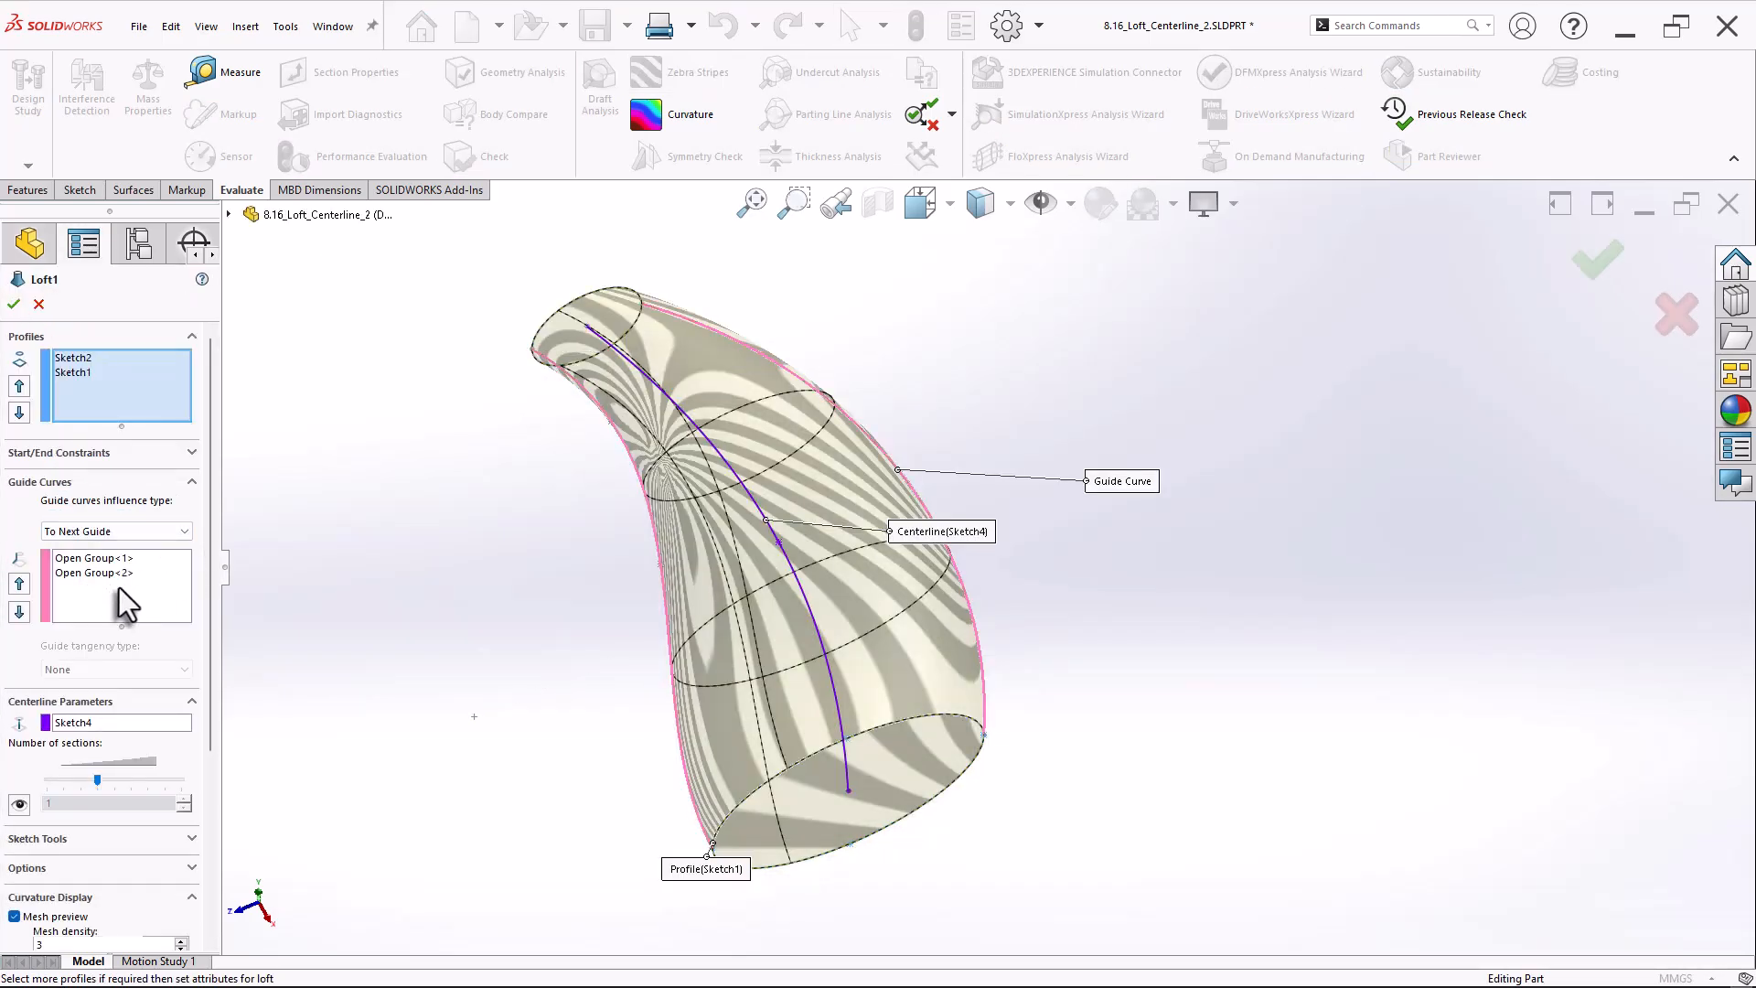
{"action": "right_click", "coordinate": [97, 584]}
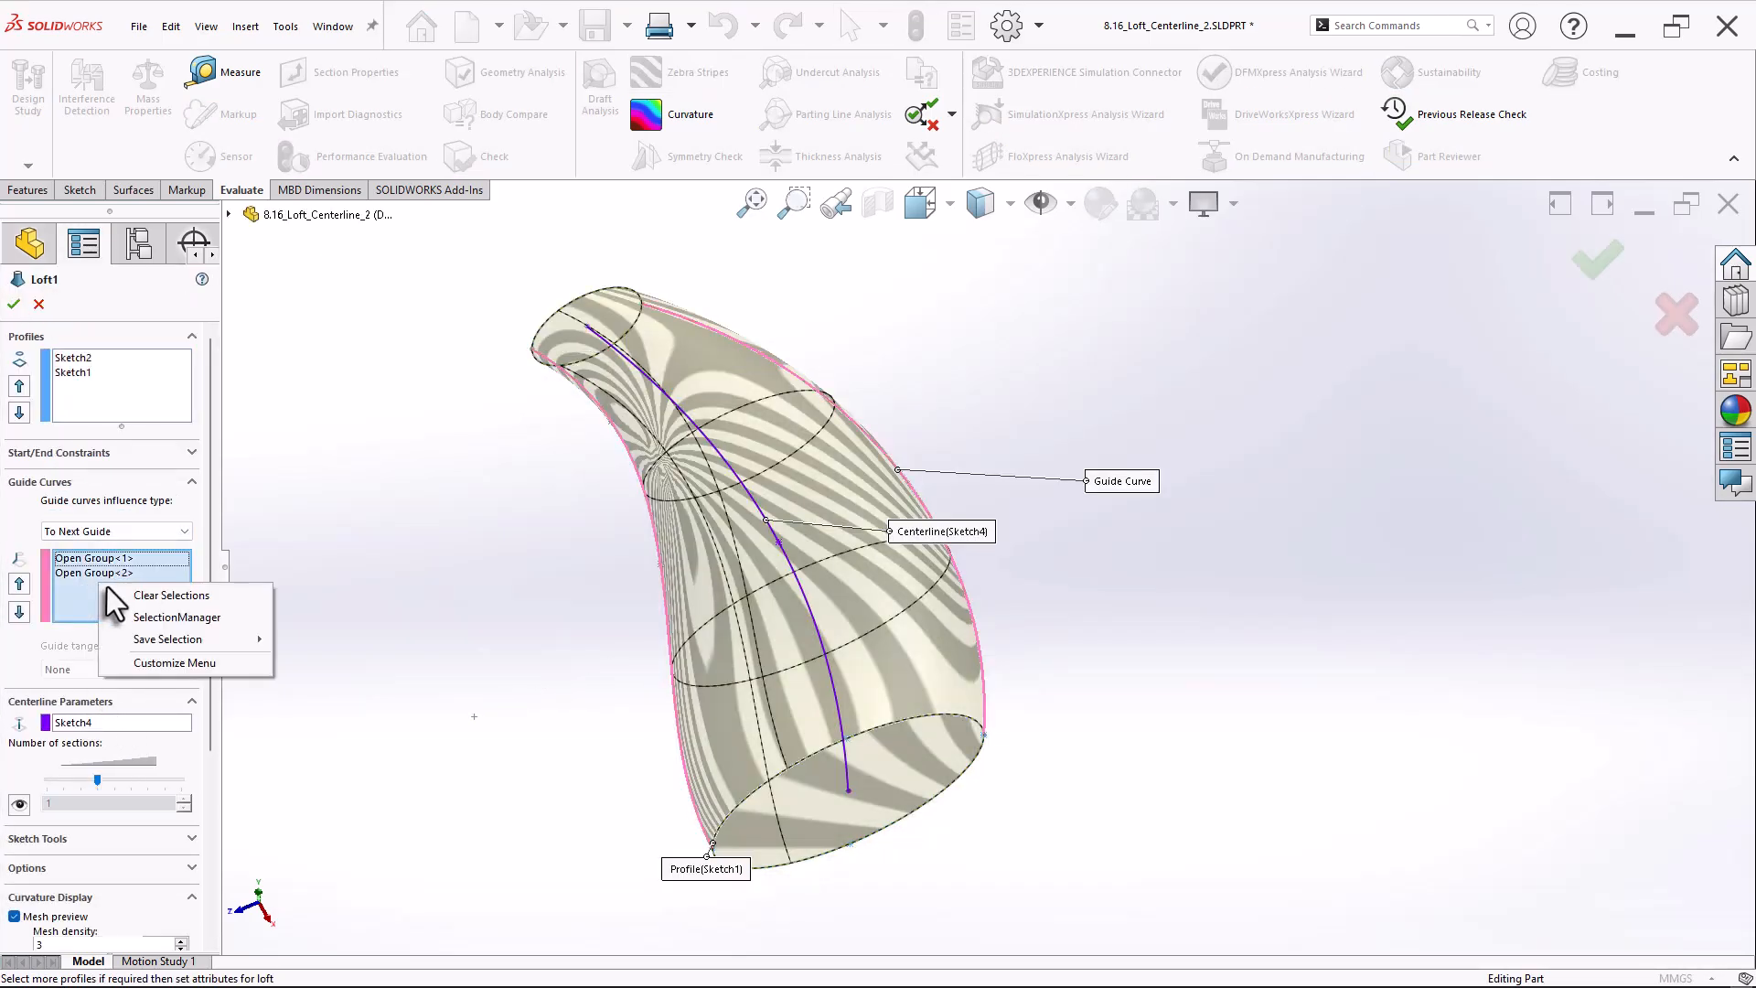
{"action": "left_click", "coordinate": [135, 596]}
{"action": "middle_click_drag", "start_coordinate": [358, 547], "coordinate": [391, 639]}
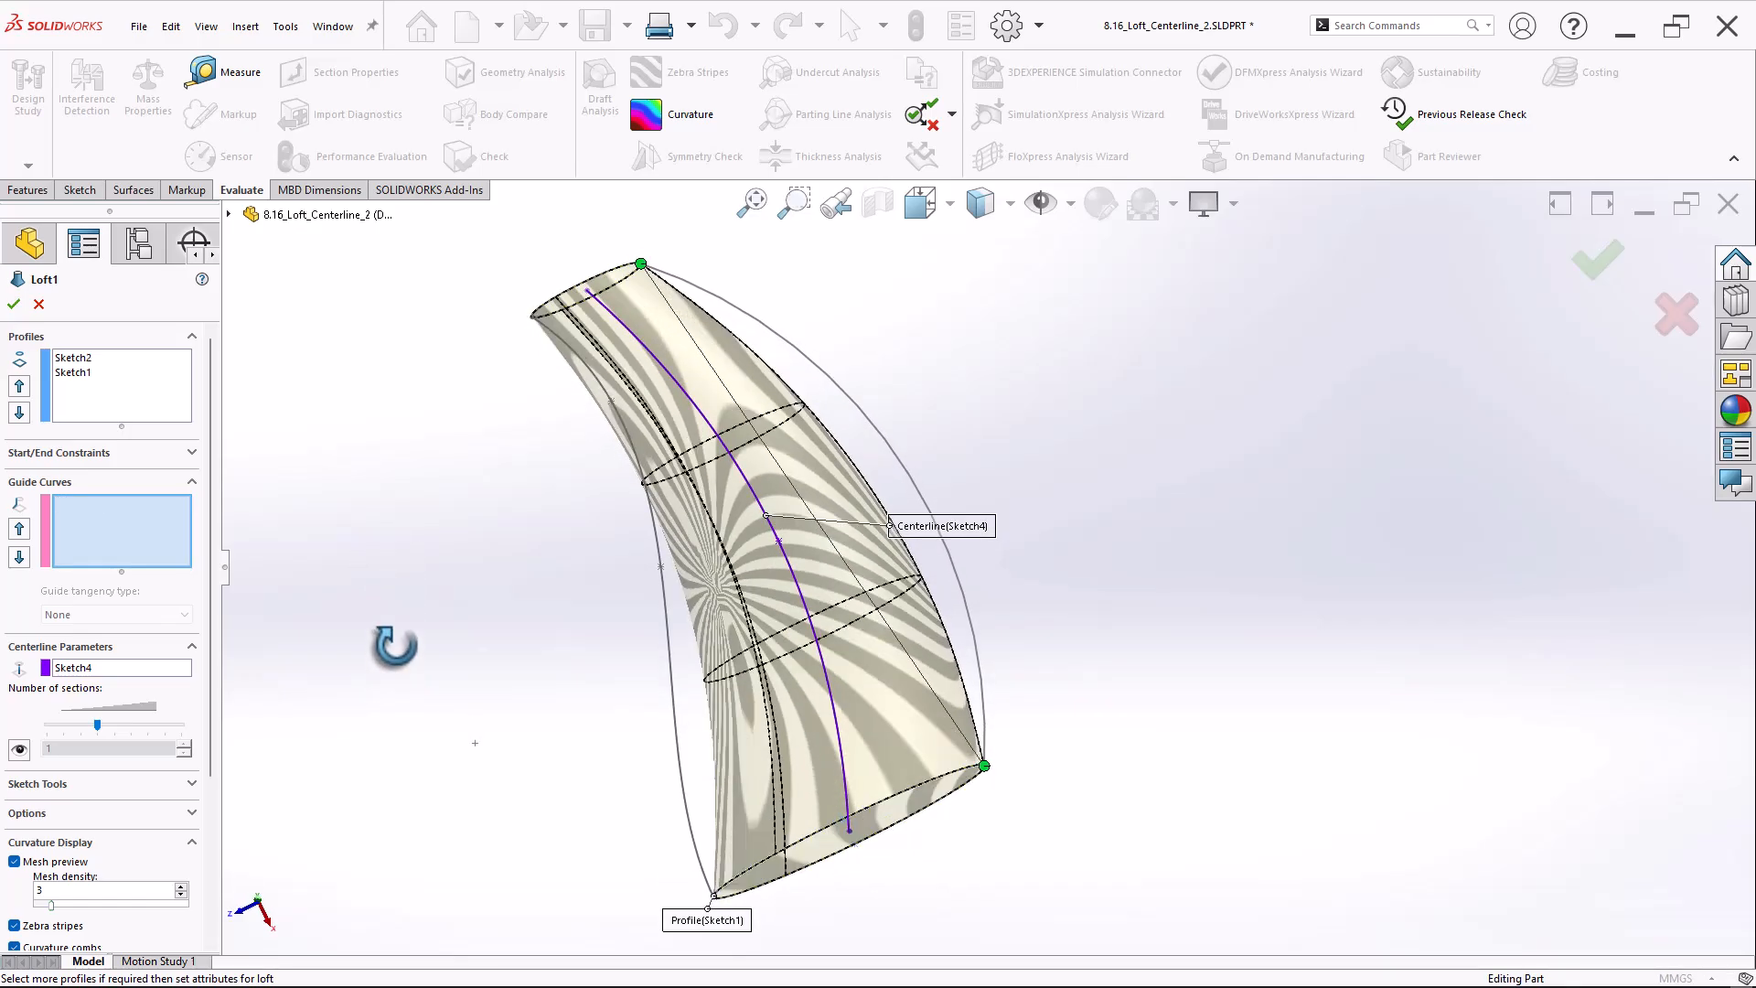
{"action": "left_click", "coordinate": [14, 304]}
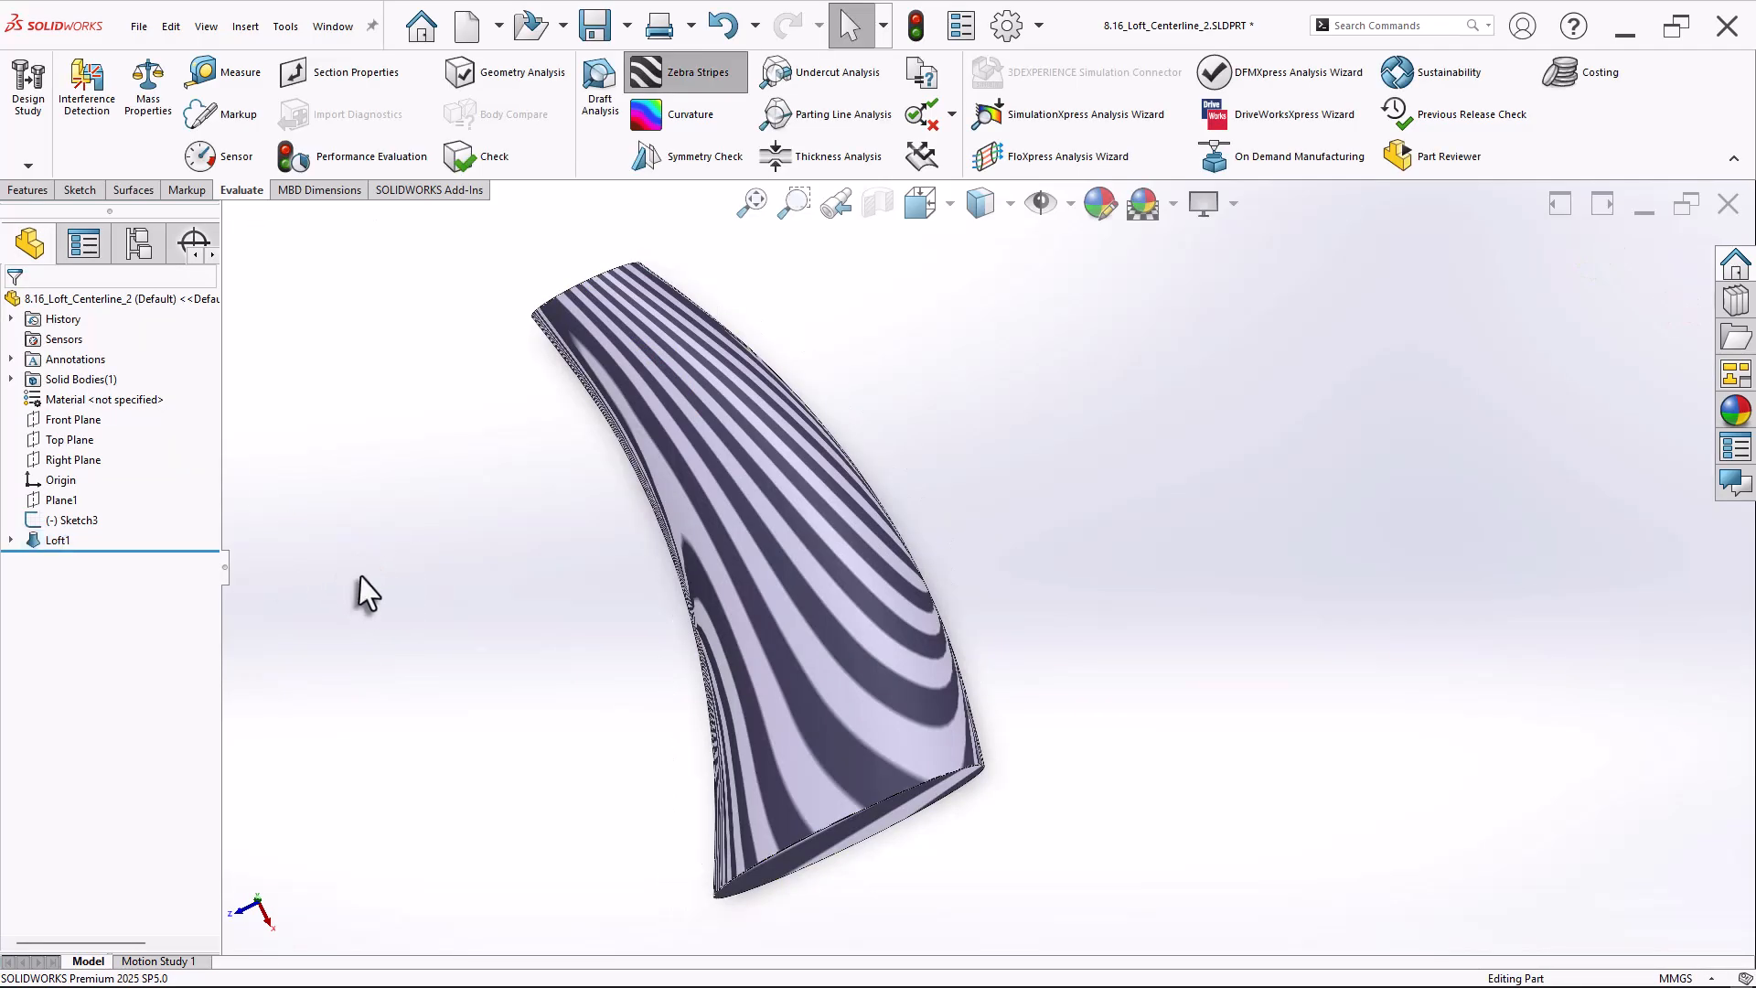
{"action": "mouse_move", "coordinate": [538, 629]}
{"action": "middle_mouse_down"}
{"action": "mouse_move", "coordinate": [510, 639]}
{"action": "mouse_move", "coordinate": [525, 655]}
{"action": "mouse_move", "coordinate": [521, 639]}
{"action": "middle_mouse_up"}
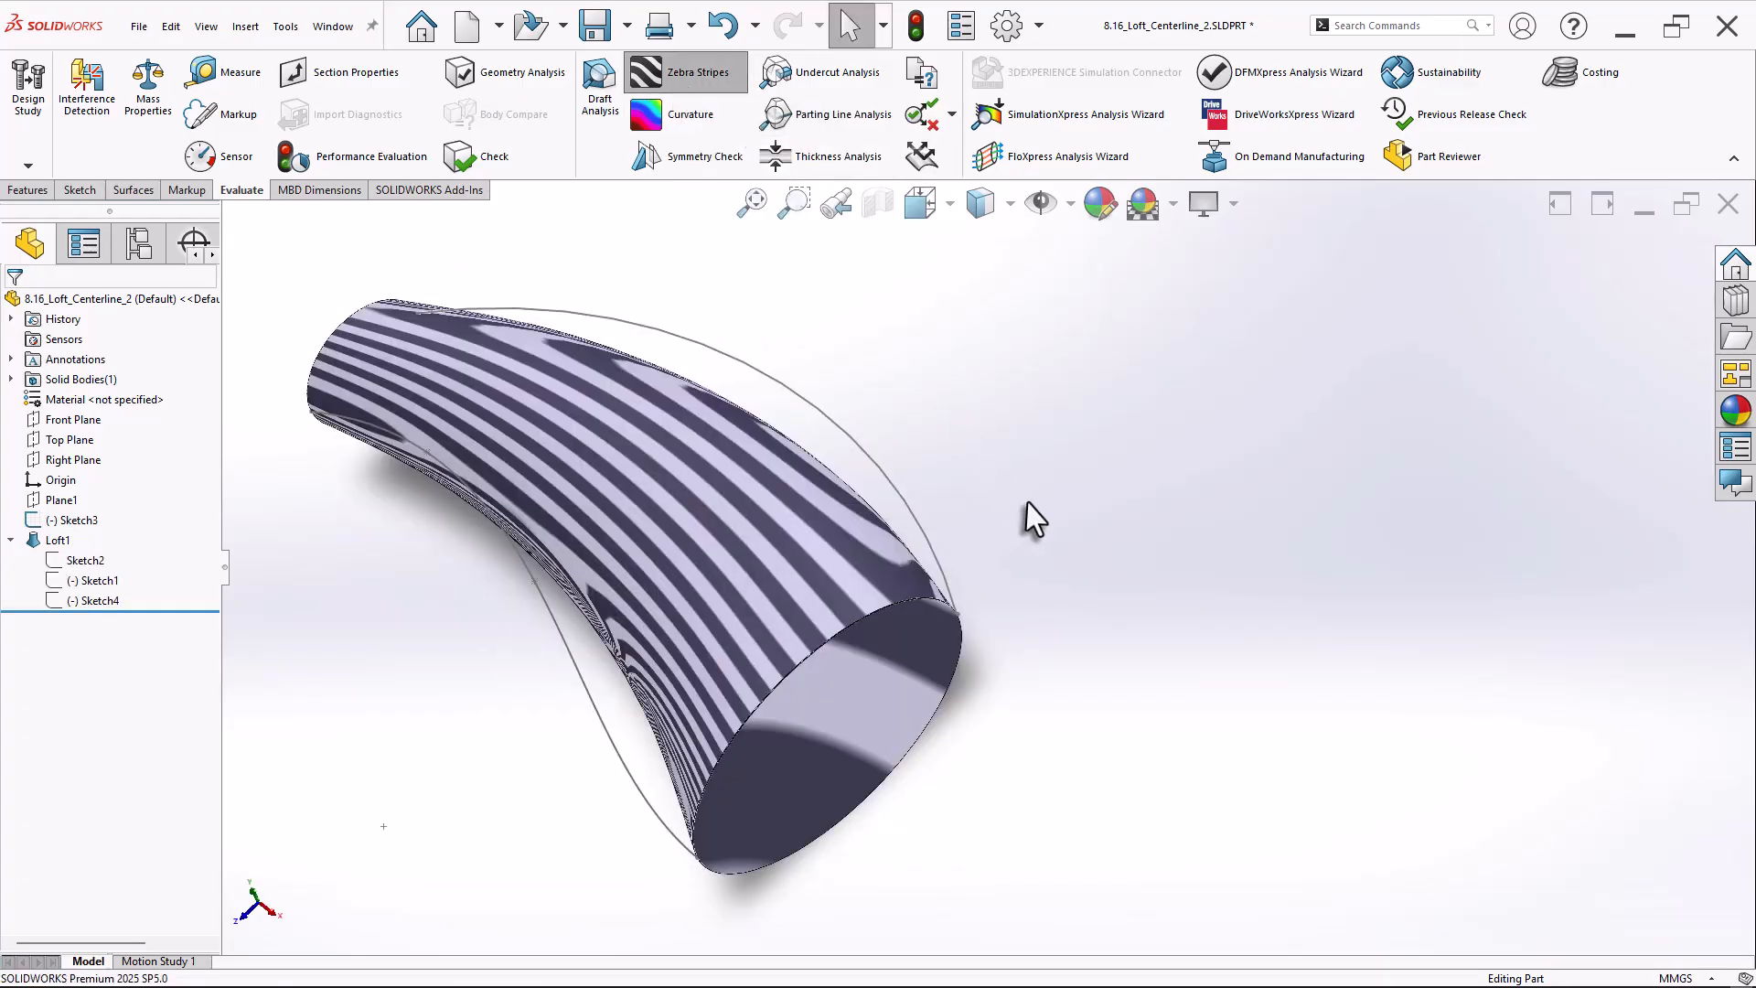
{"action": "middle_click_drag", "start_coordinate": [1026, 502], "coordinate": [1027, 529]}
Reopen Loft1 for editing and delete Sketch4 from its centerline parameters.
{"action": "left_click", "coordinate": [56, 540]}
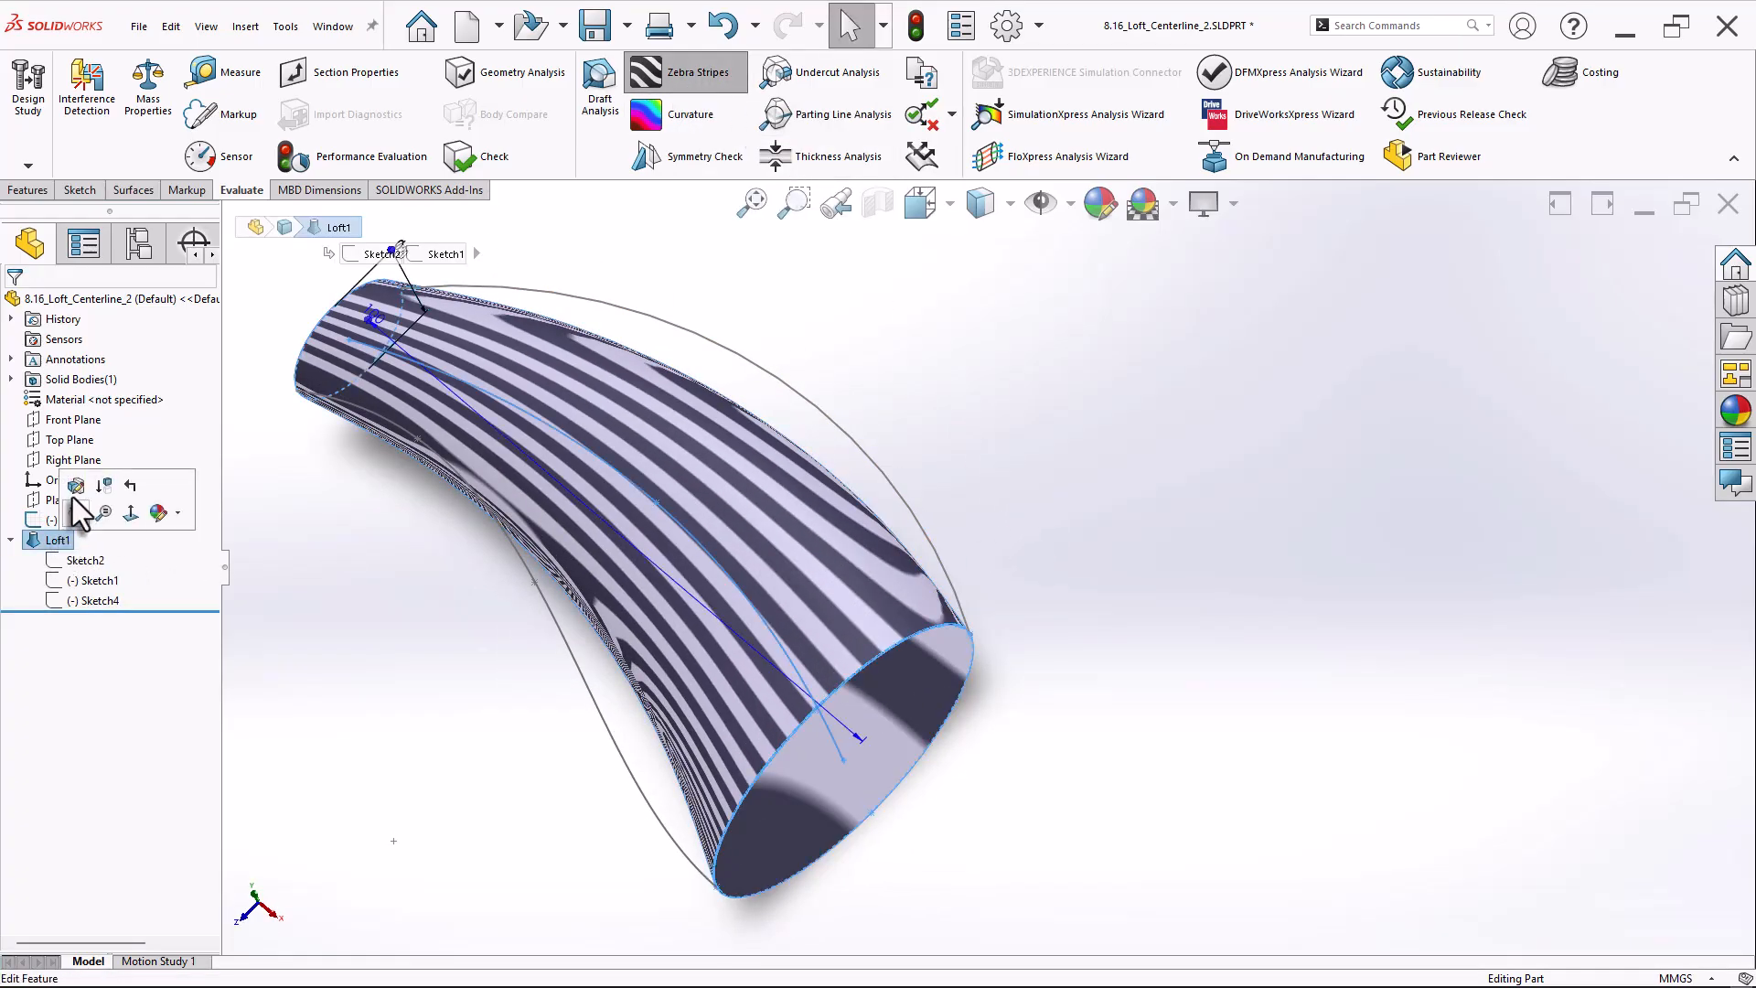
{"action": "left_click", "coordinate": [75, 490]}
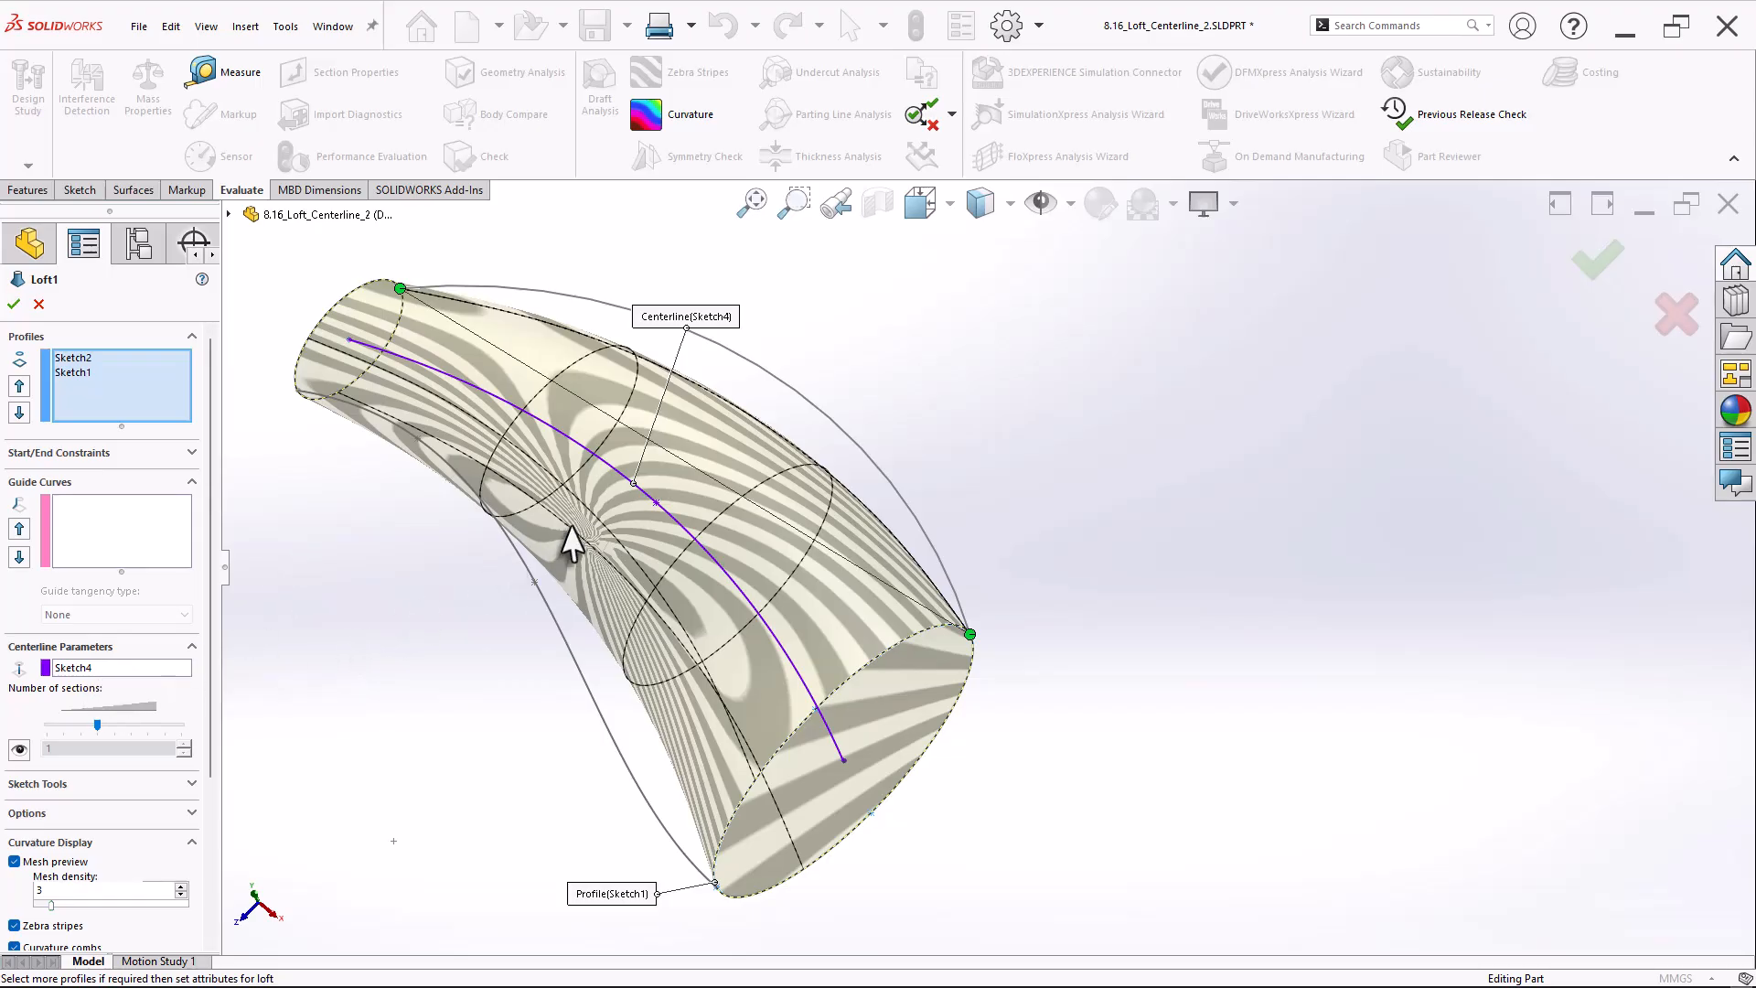
{"action": "left_click", "coordinate": [94, 671]}
{"action": "right_click", "coordinate": [94, 671]}
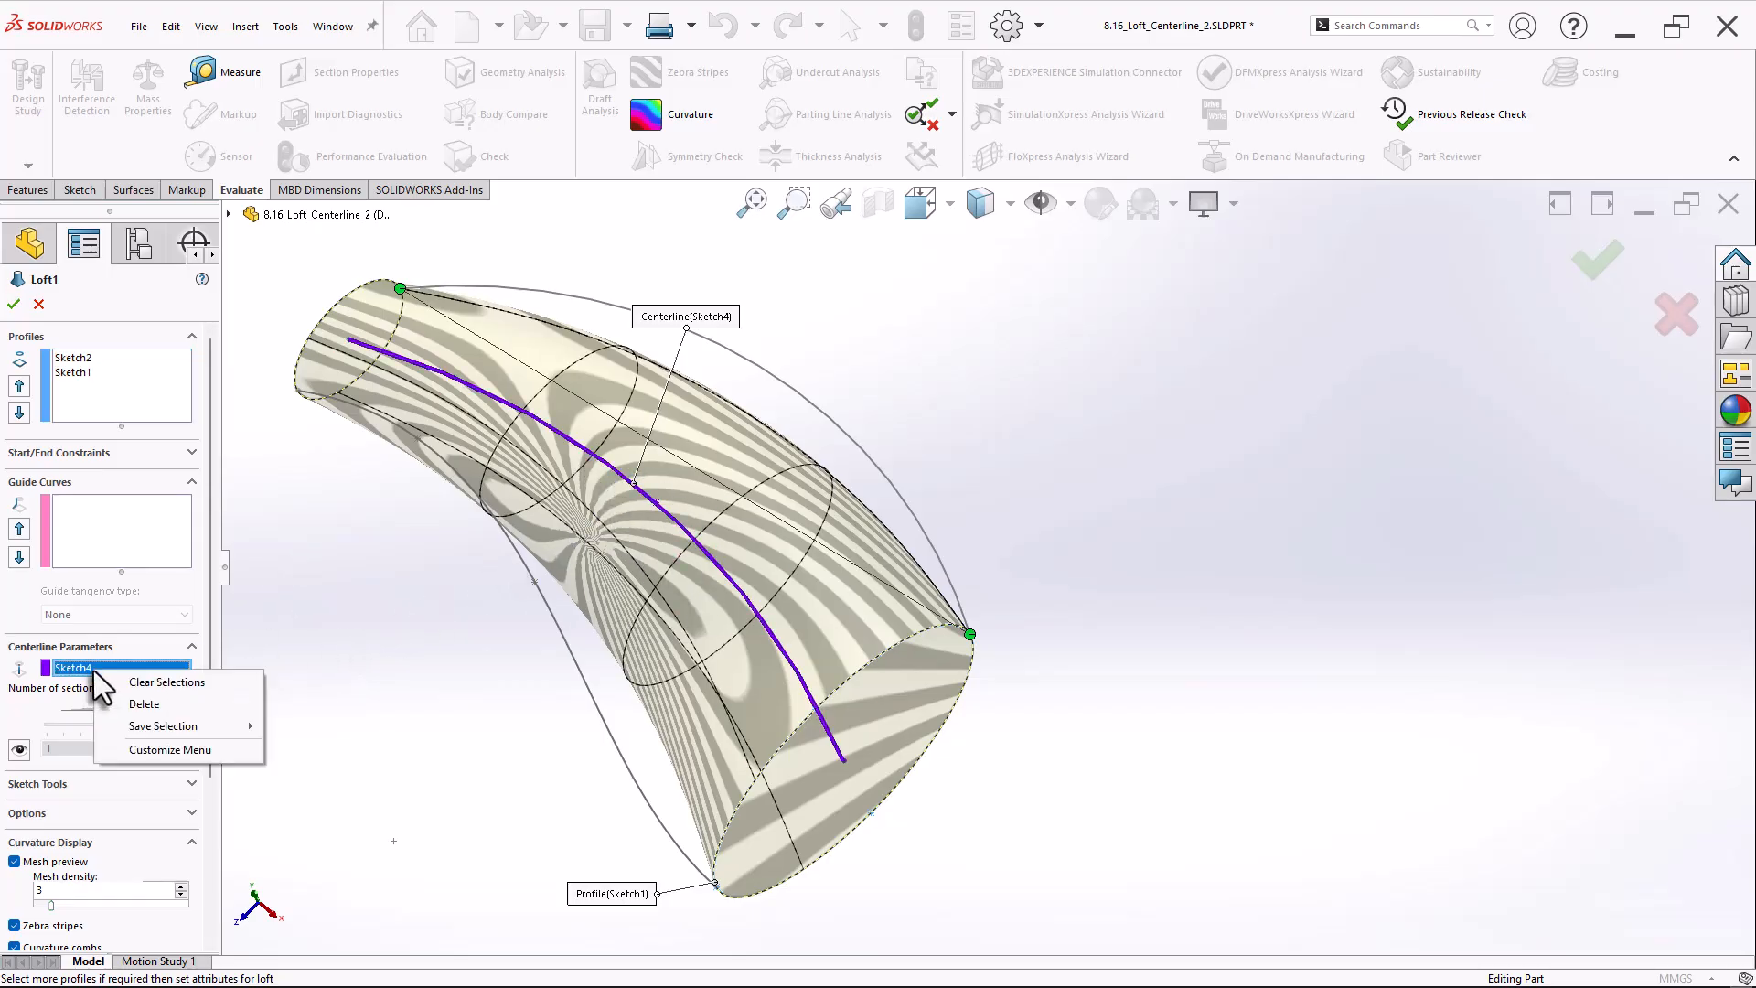
{"action": "left_click", "coordinate": [137, 704]}
Add the two outer curves beside the loft as guide curves, accept the loft and inspect its zebra stripes.
{"action": "left_click", "coordinate": [95, 520]}
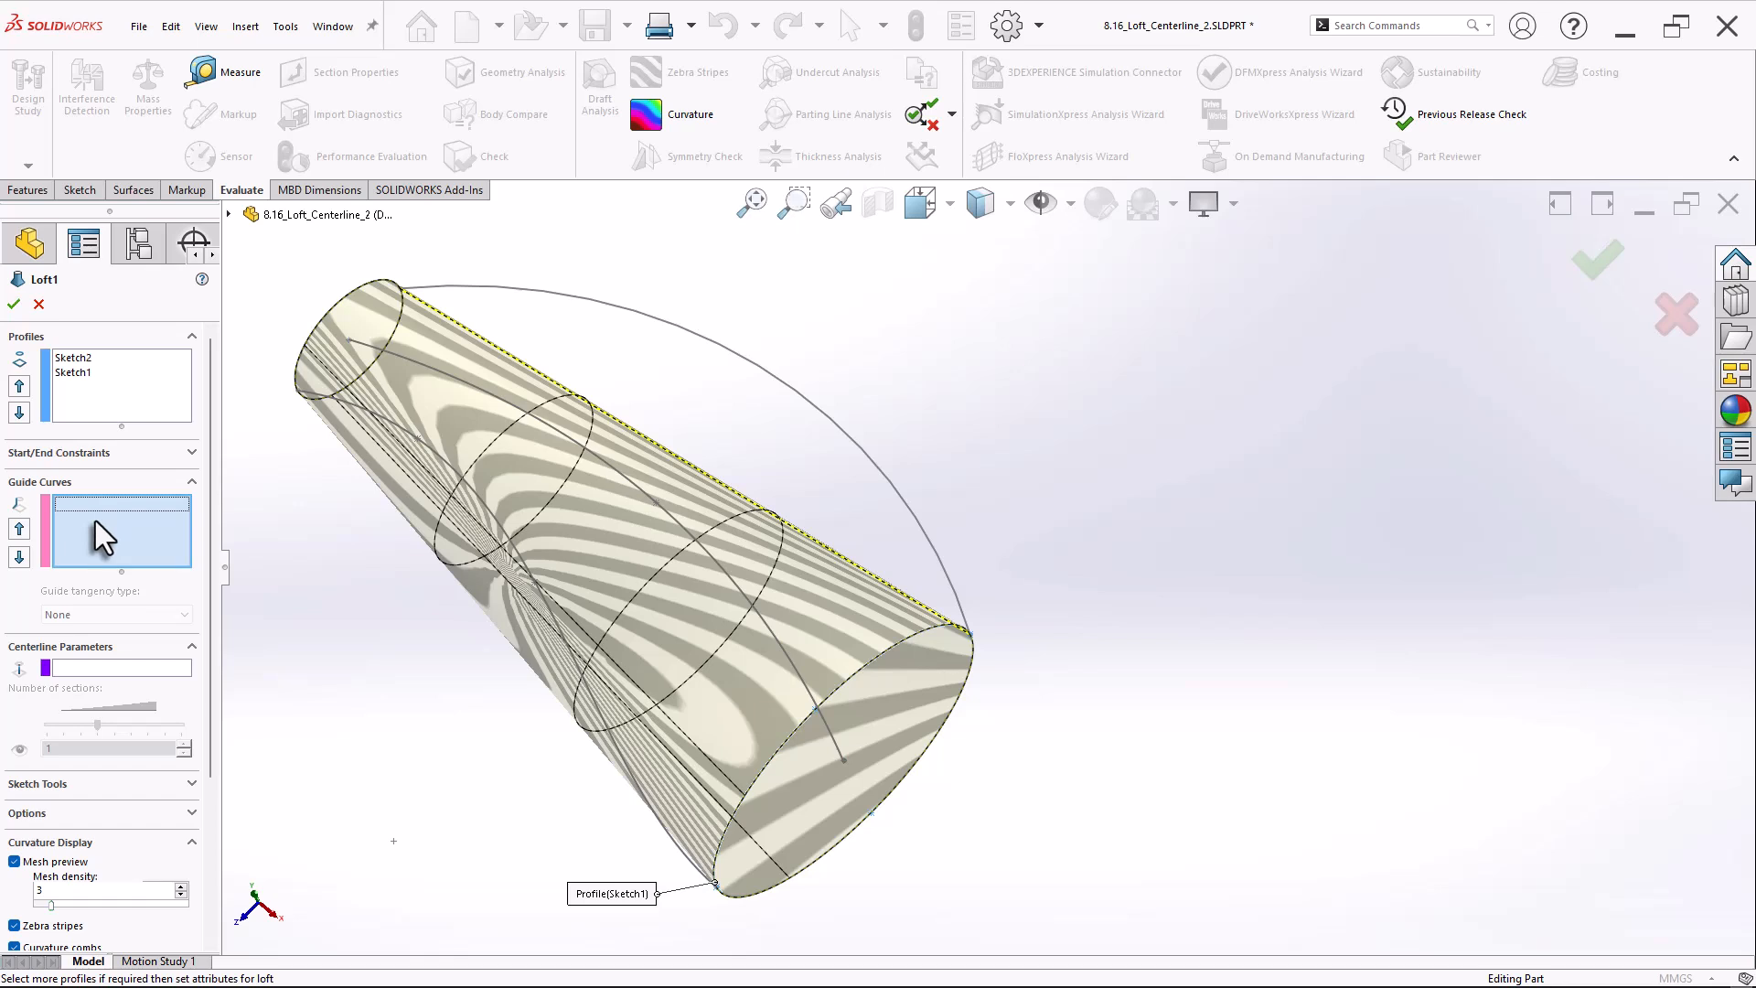
{"action": "left_click", "coordinate": [790, 390]}
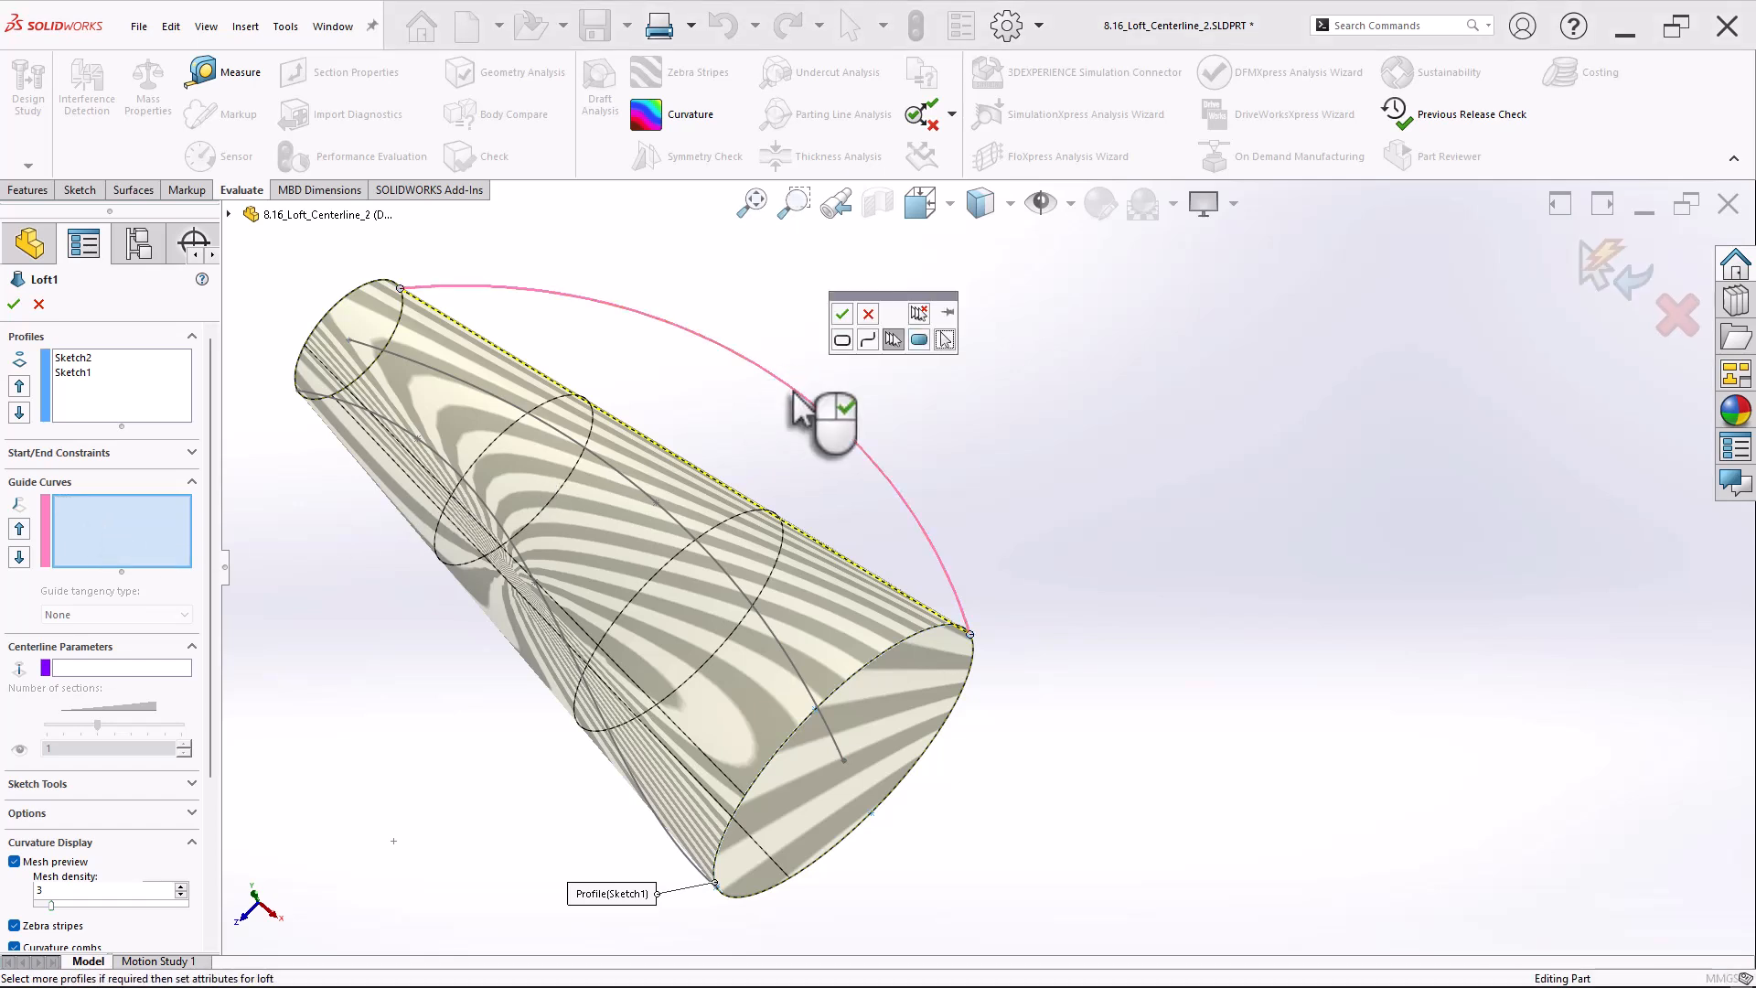
{"action": "left_click", "coordinate": [559, 629]}
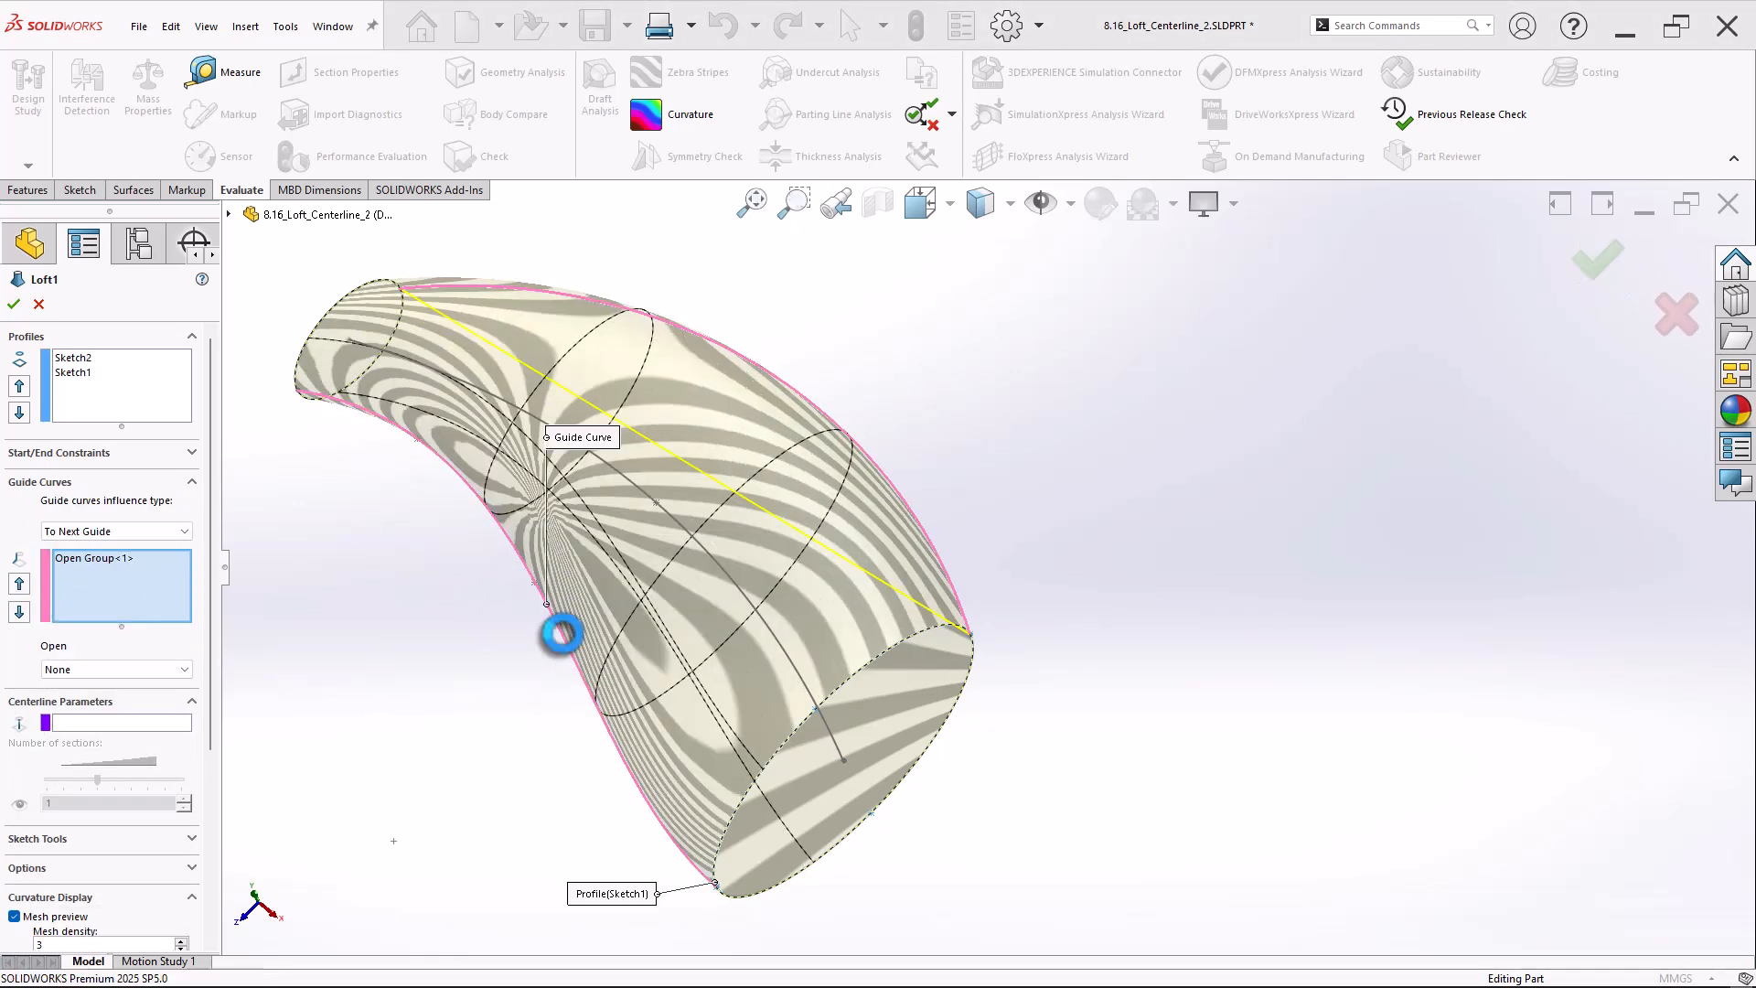
{"action": "left_click", "coordinate": [14, 304]}
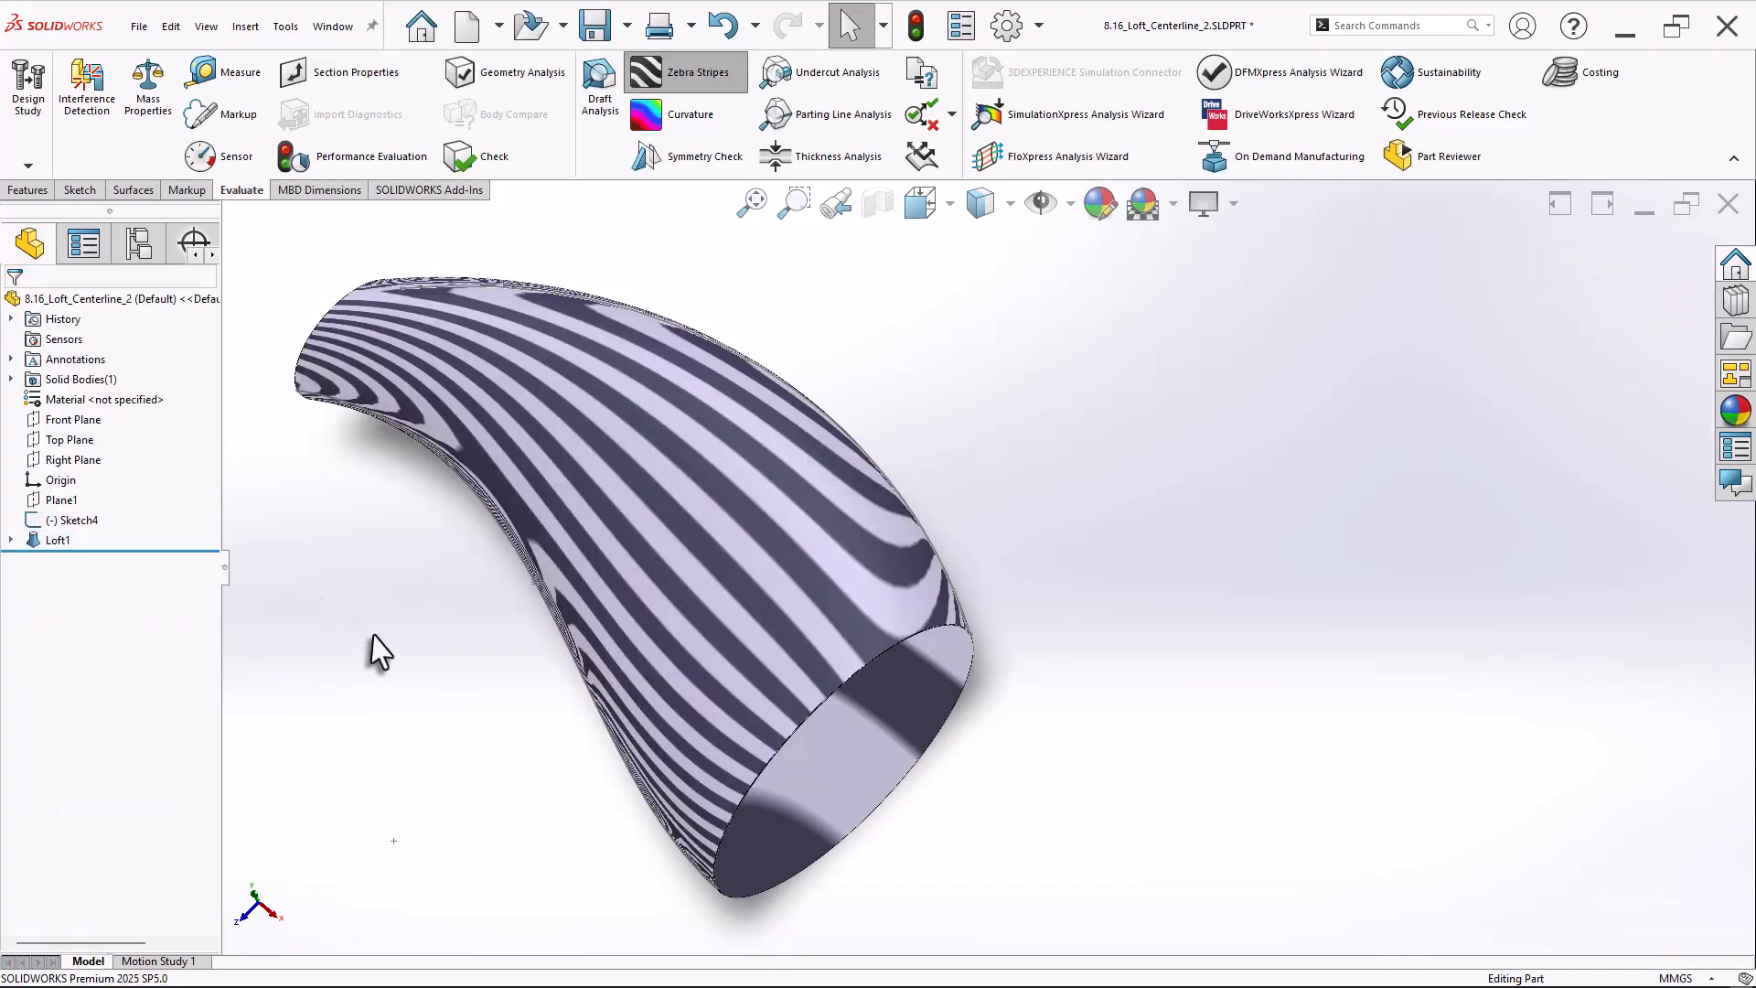
{"action": "middle_click_drag", "start_coordinate": [422, 571], "coordinate": [439, 629]}
{"action": "middle_click_drag", "start_coordinate": [440, 628], "coordinate": [437, 610]}
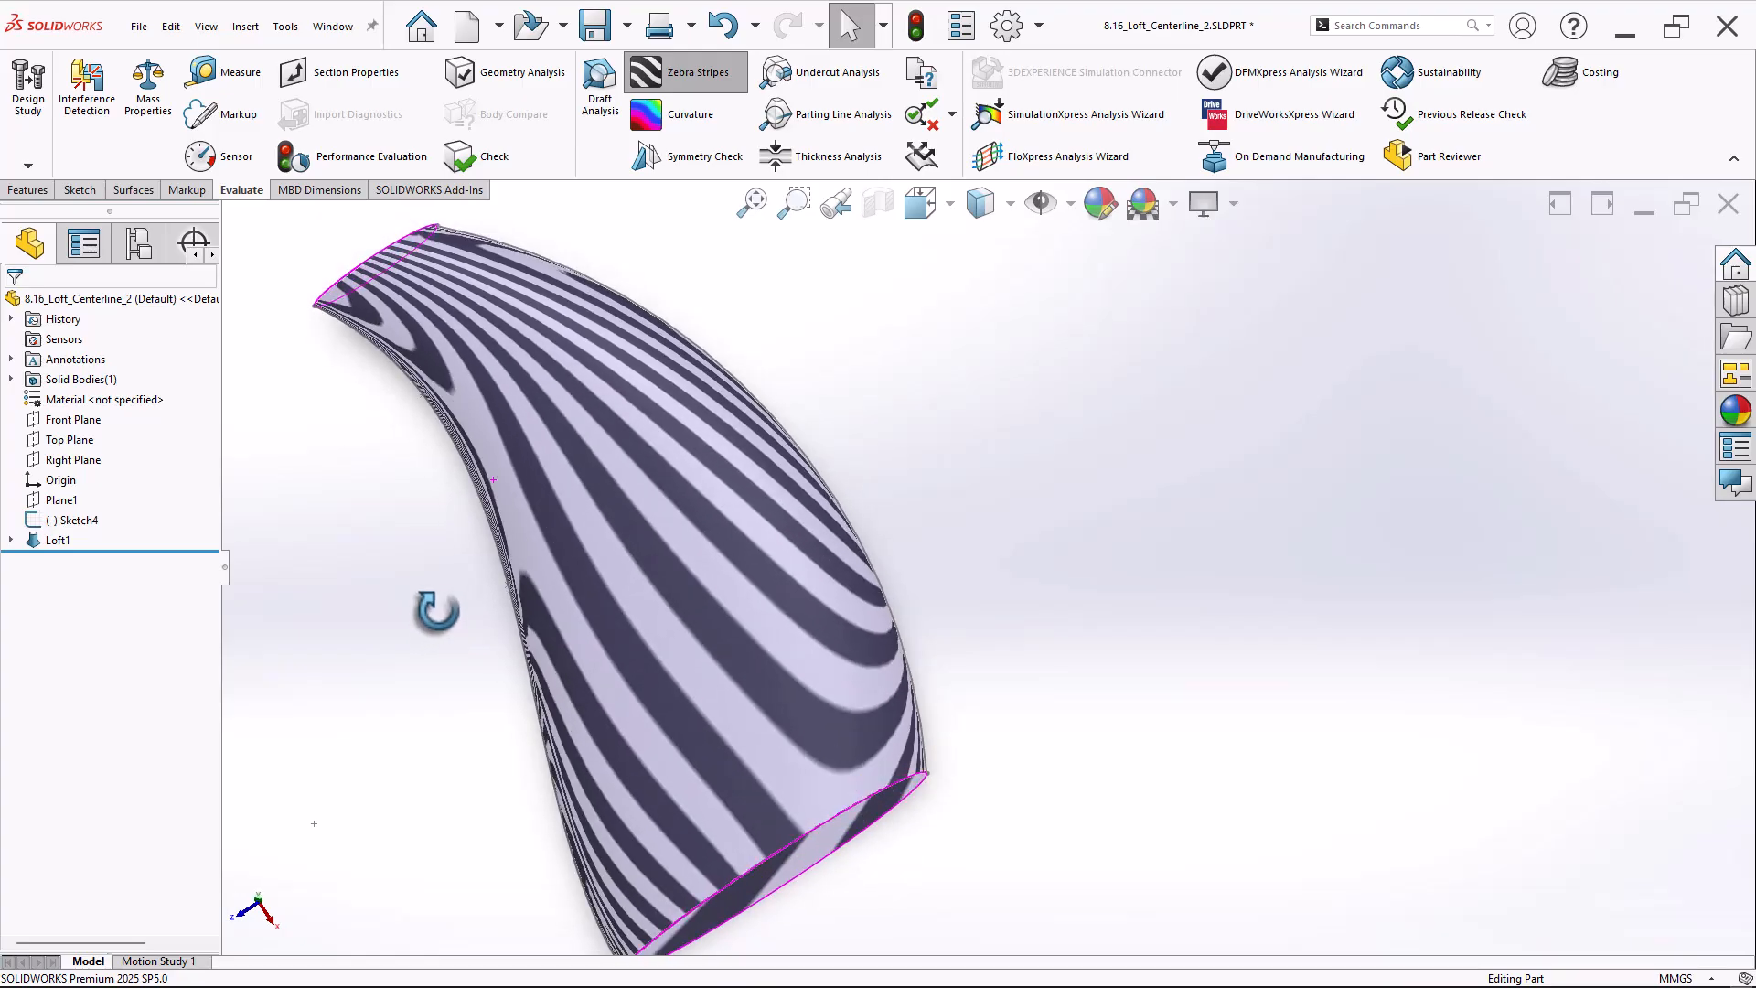
{"action": "middle_click_drag", "start_coordinate": [437, 611], "coordinate": [428, 498]}
Edit Loft1 to add Sketch4 as the centerline alongside the guide curves, and inspect the zebra stripes.
{"action": "left_click", "coordinate": [56, 540]}
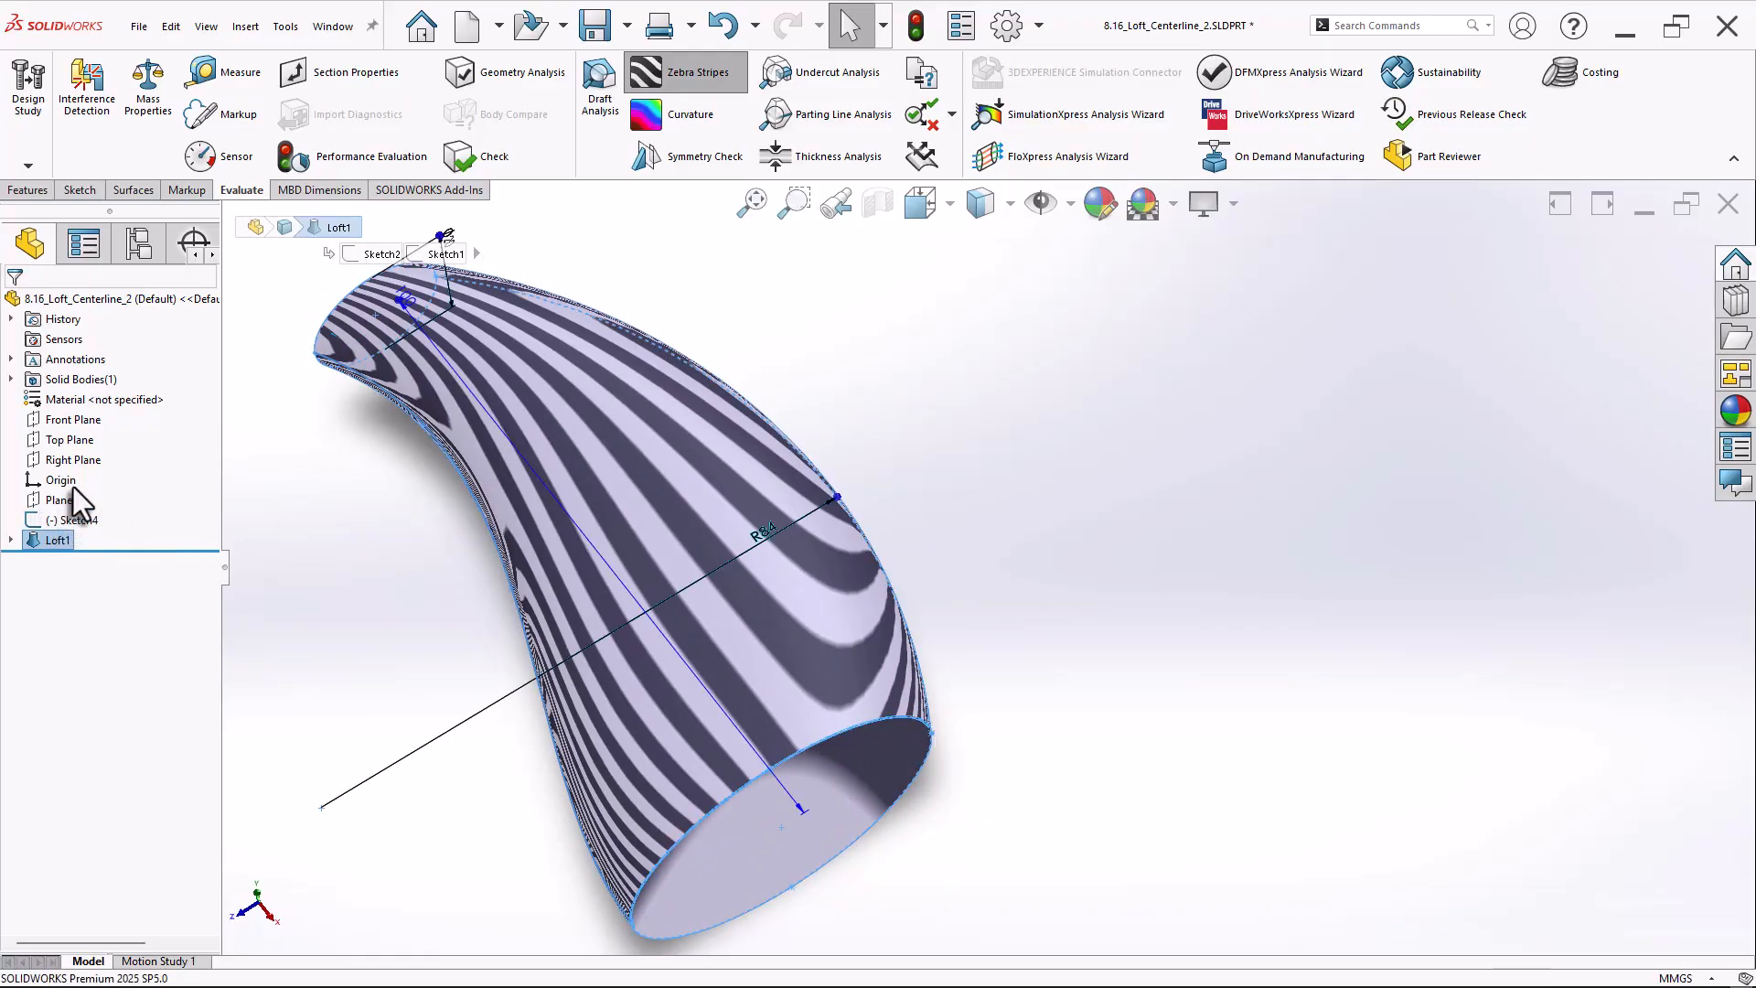
{"action": "left_click", "coordinate": [74, 487]}
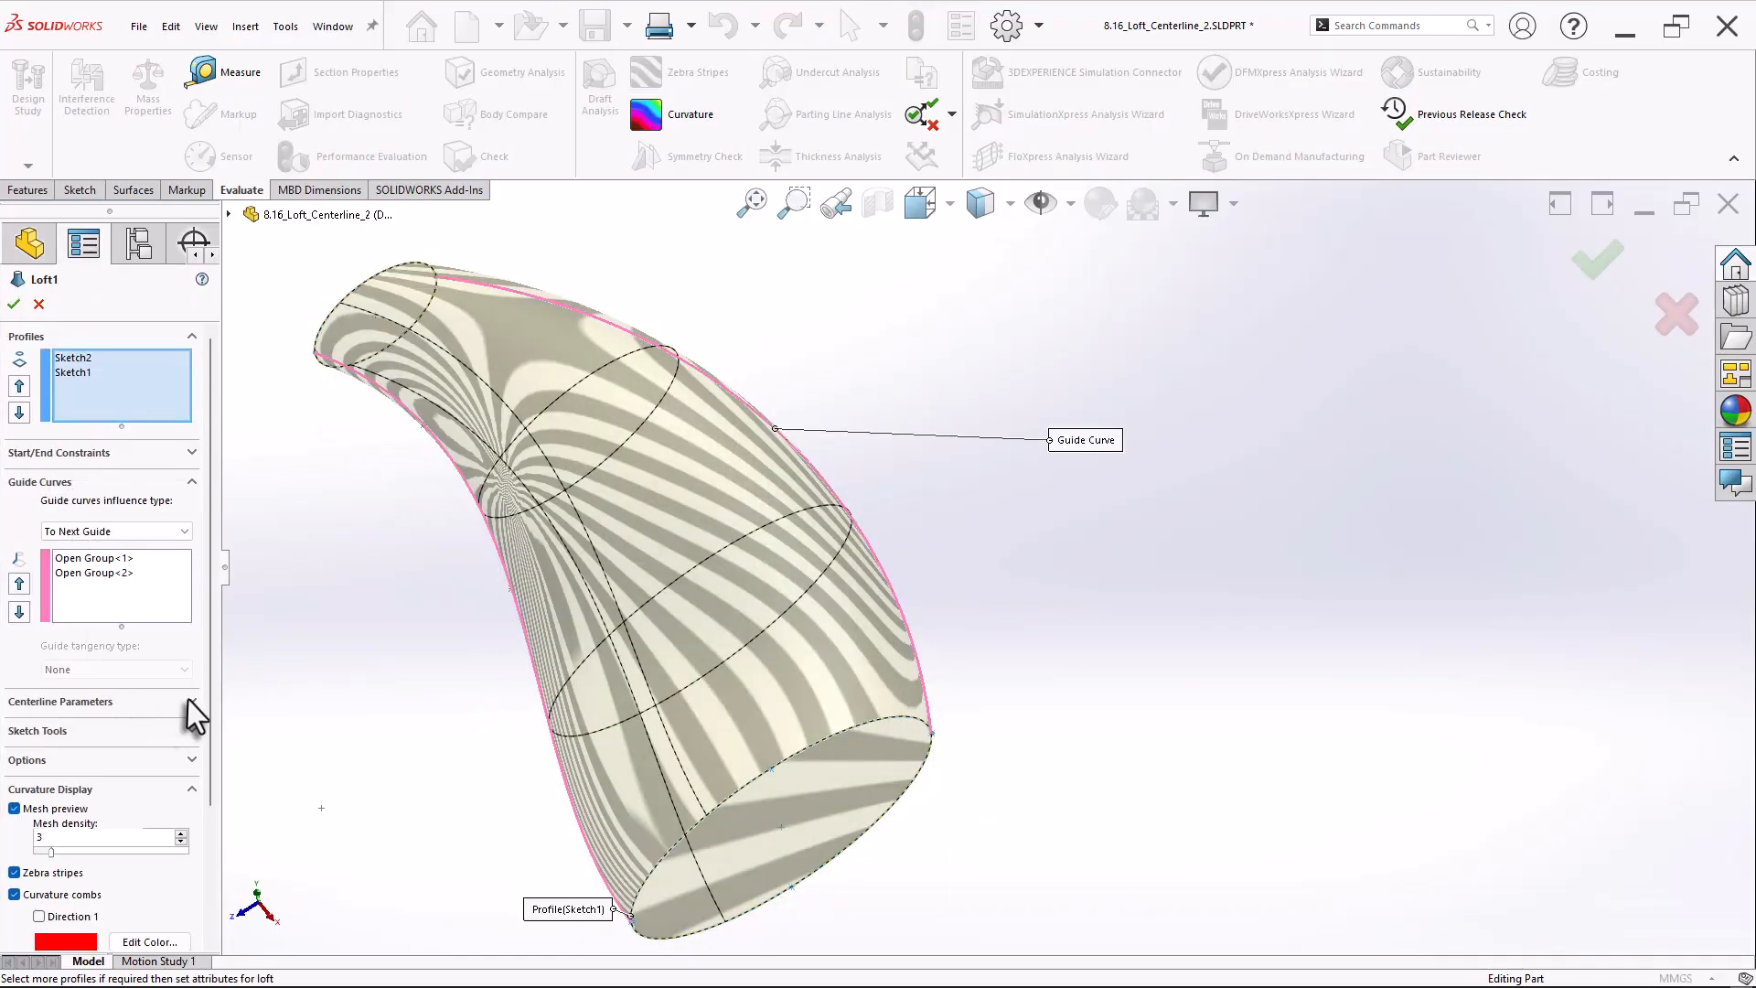
{"action": "left_click", "coordinate": [190, 701]}
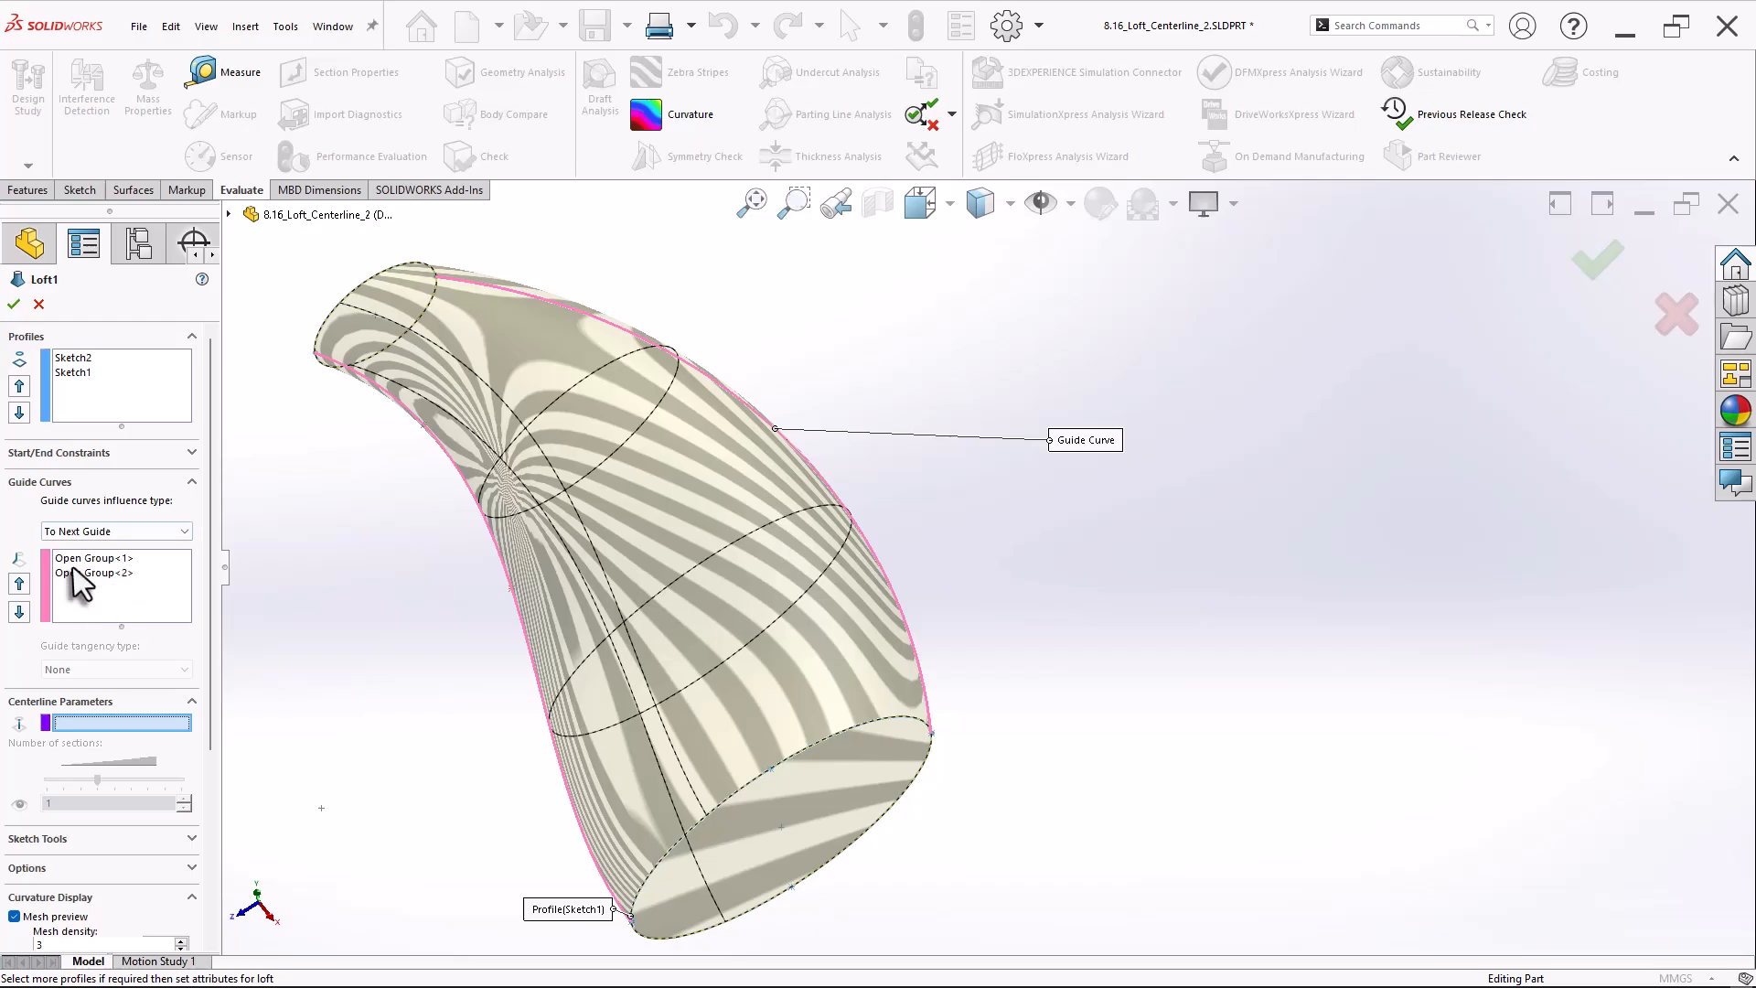
{"action": "left_click", "coordinate": [228, 214]}
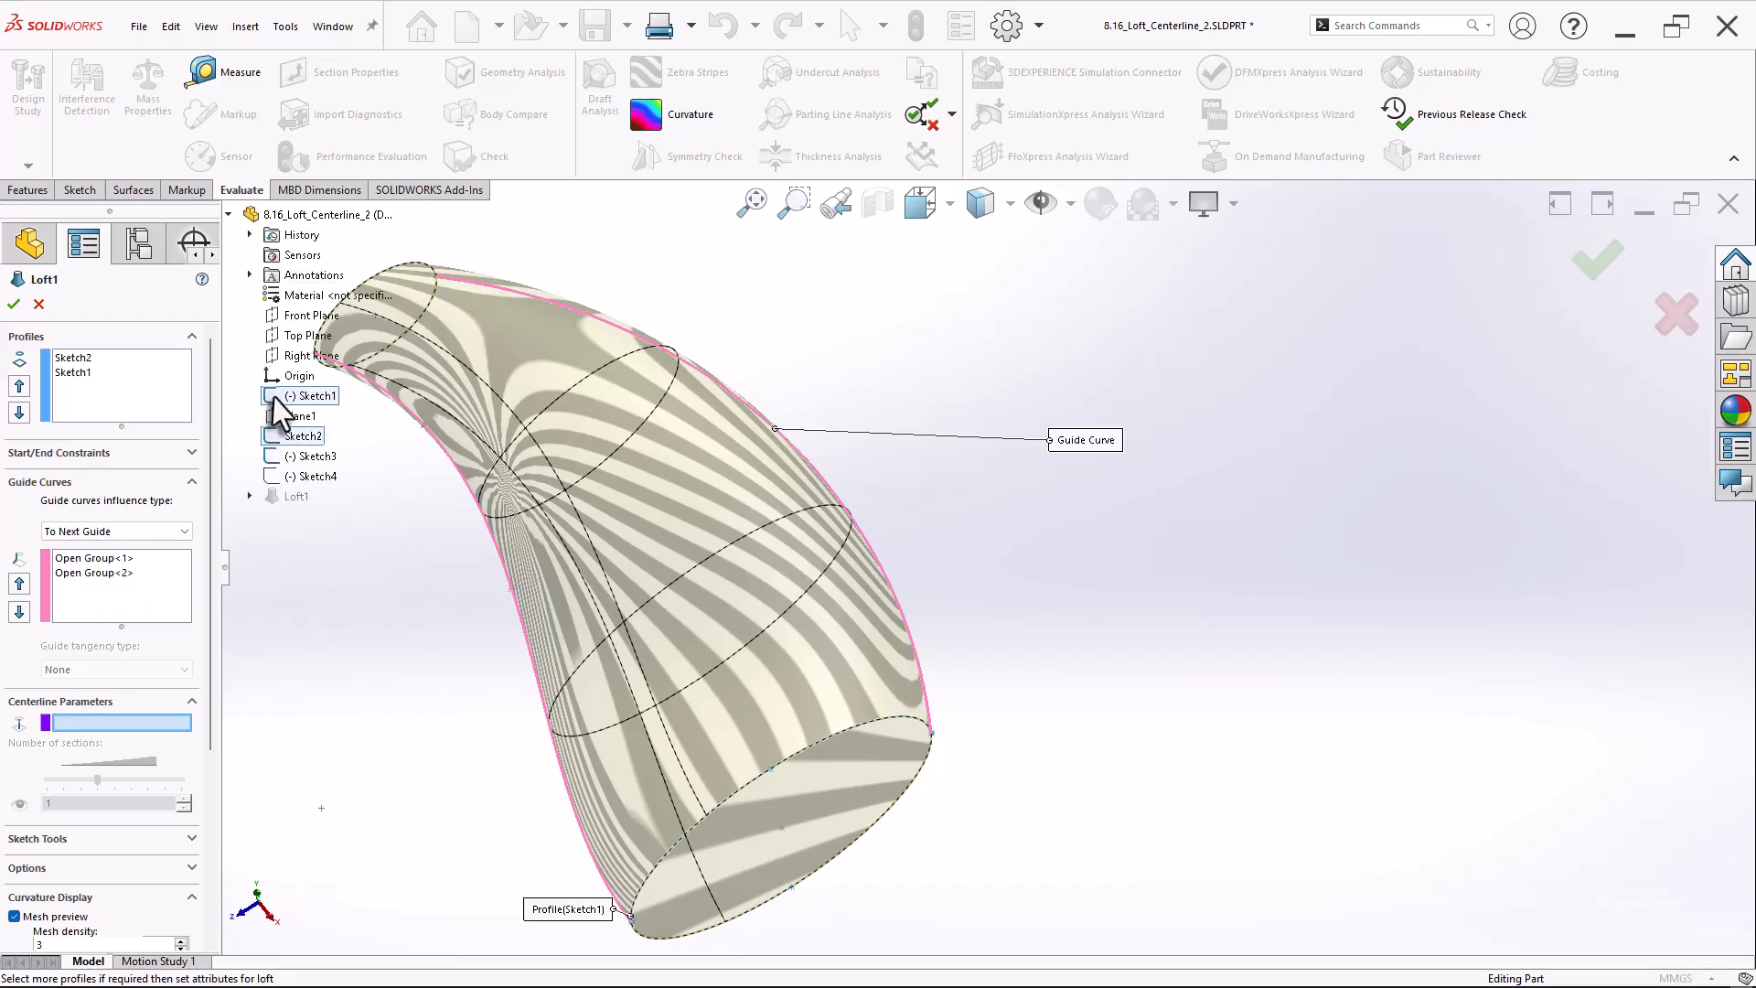
{"action": "left_click", "coordinate": [316, 477]}
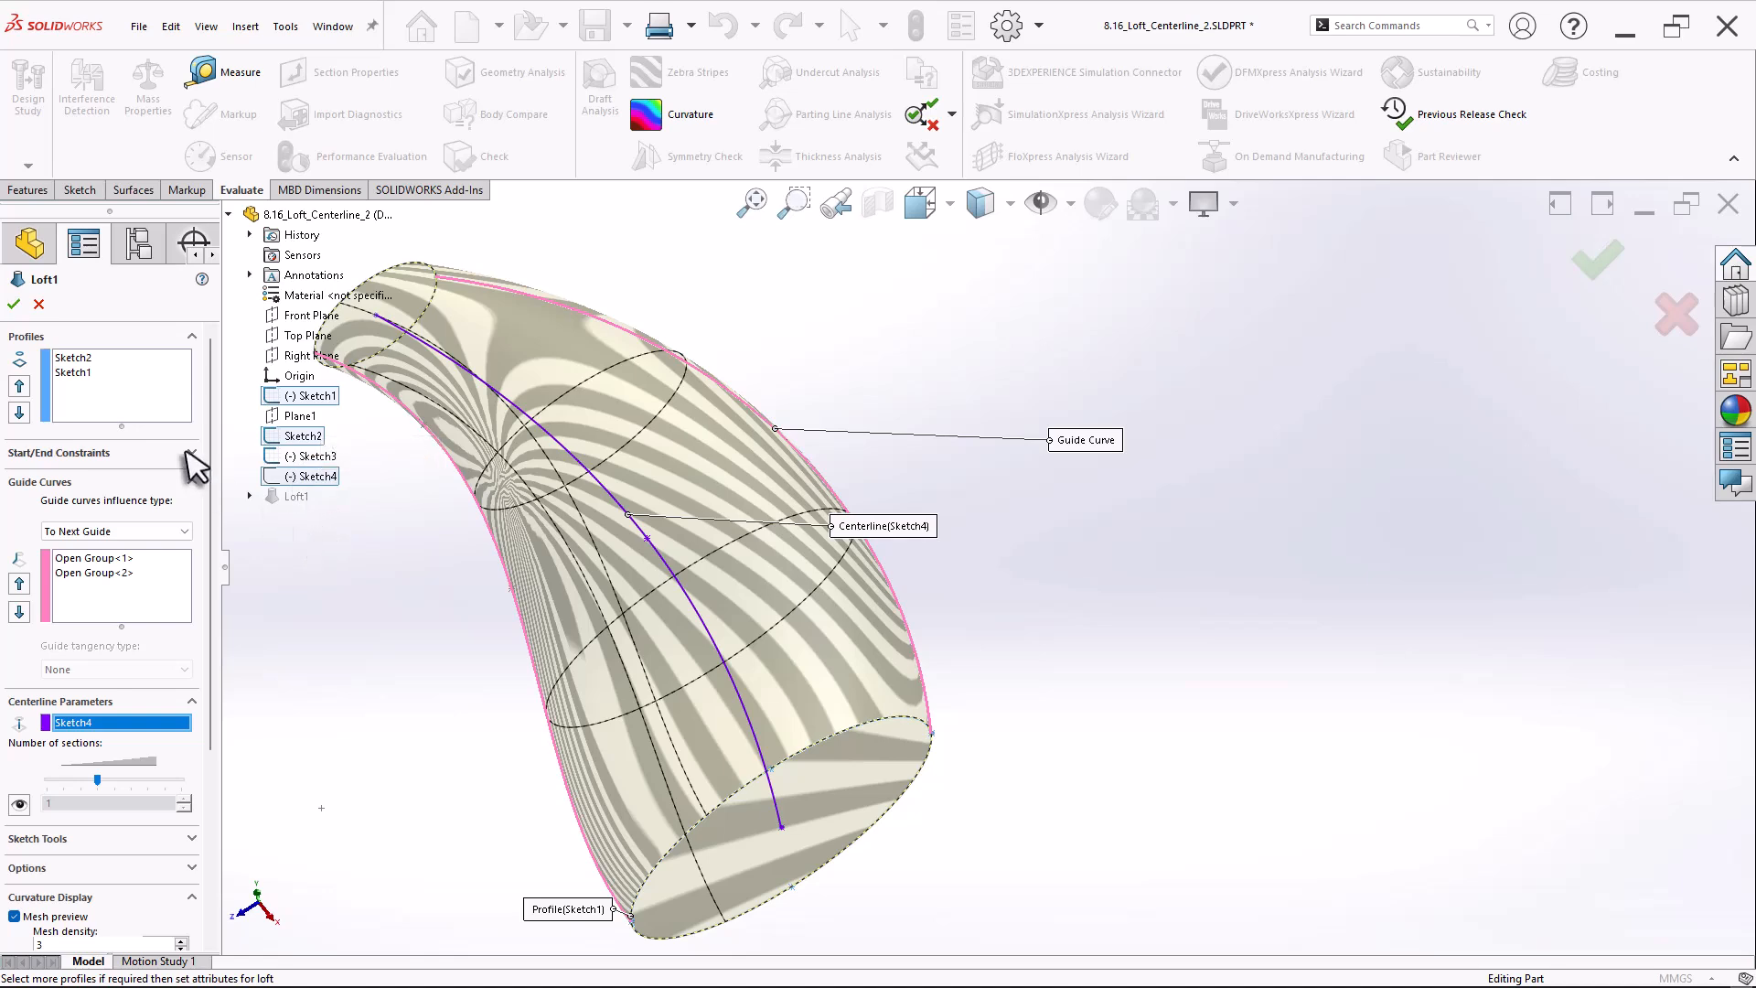
{"action": "left_click", "coordinate": [14, 303]}
{"action": "middle_click_drag", "start_coordinate": [677, 681], "coordinate": [682, 628]}
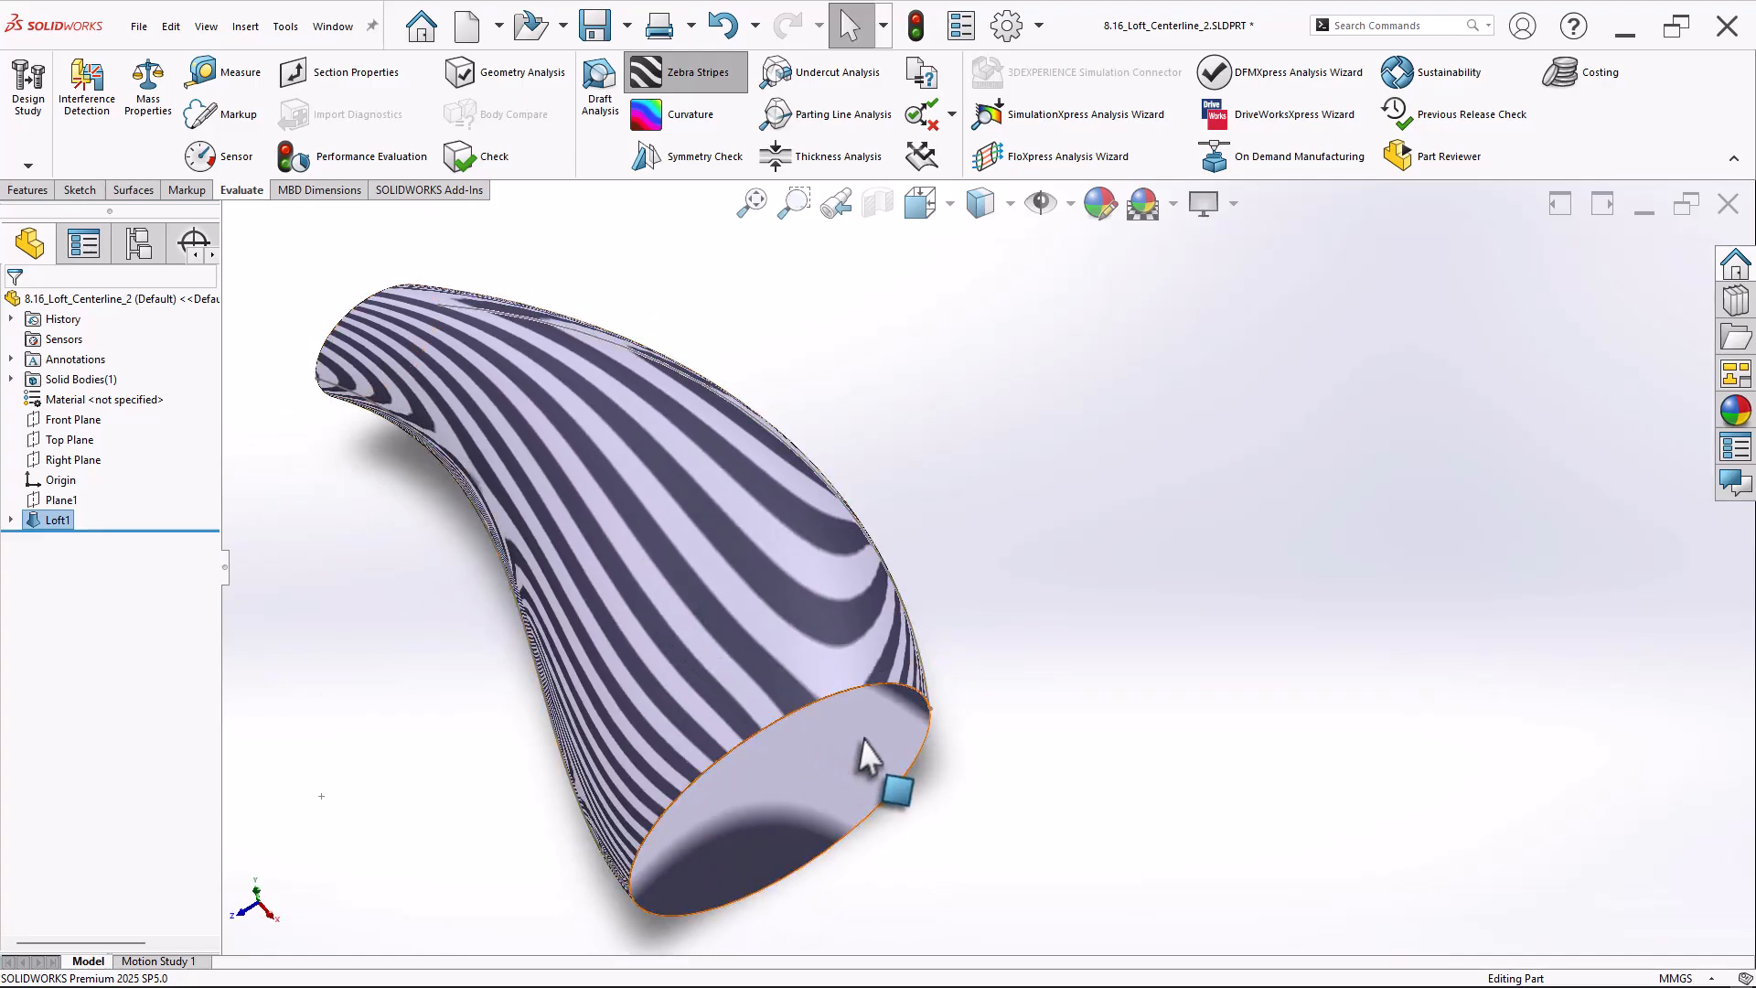
{"action": "middle_click_drag", "start_coordinate": [870, 764], "coordinate": [1031, 737]}
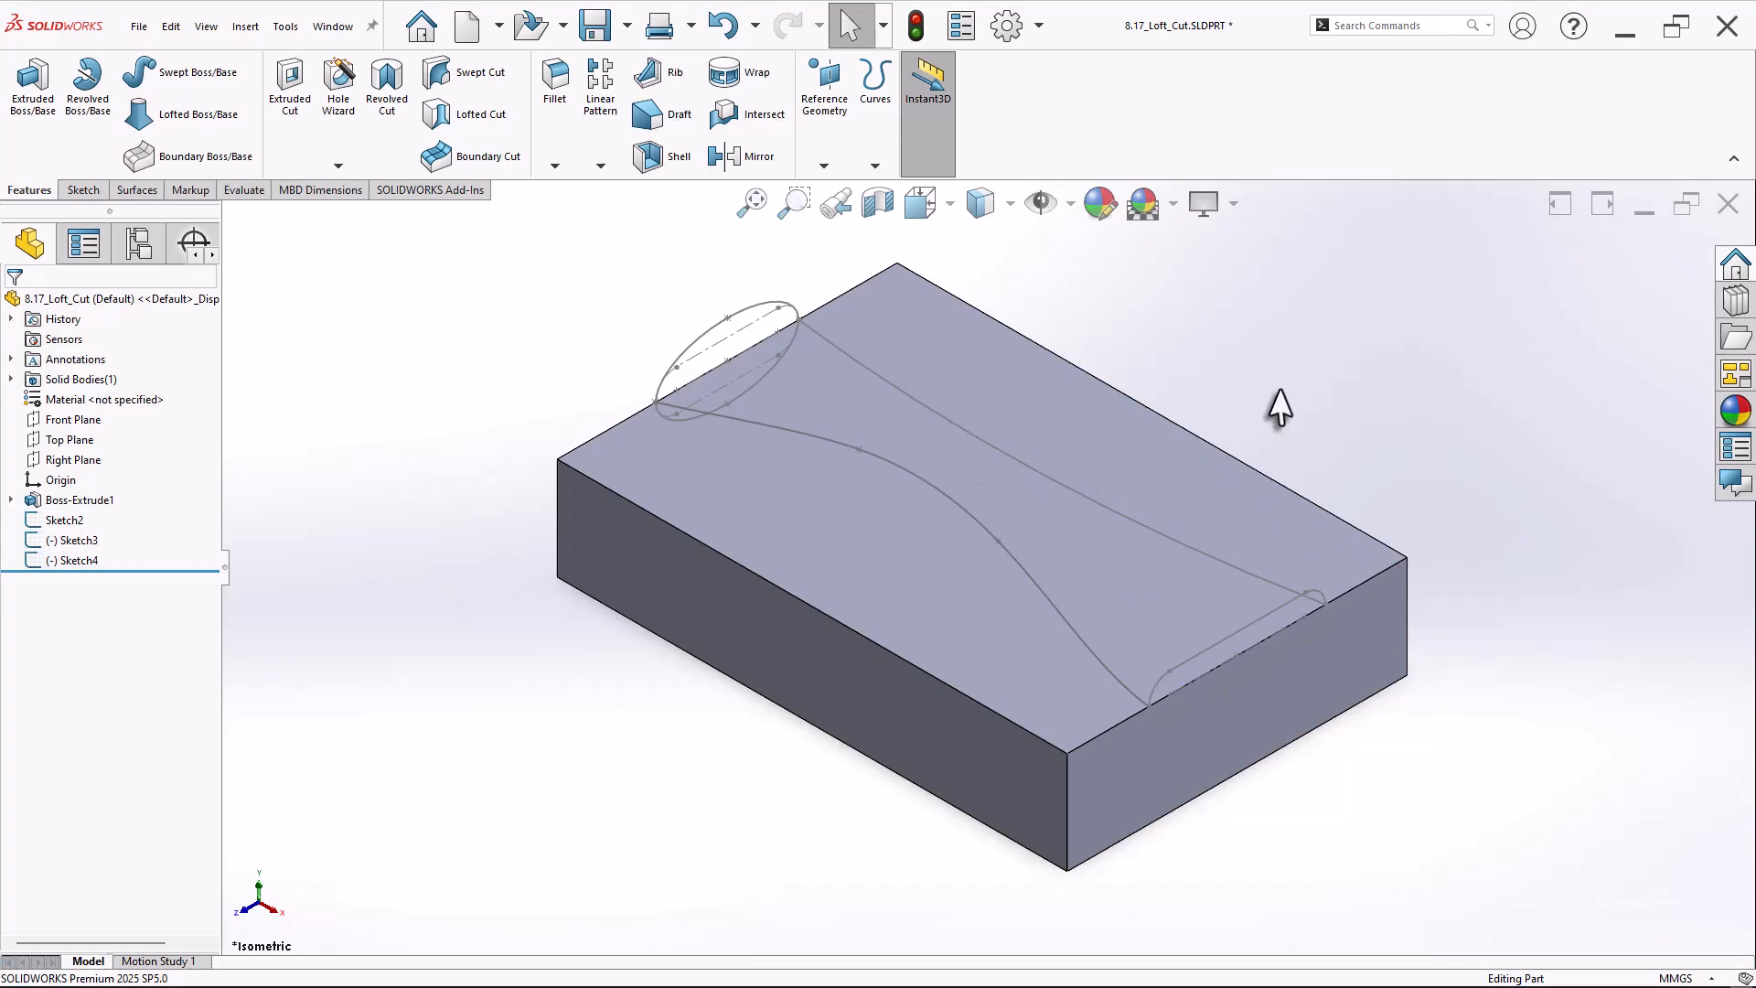
Start a lofted cut through the block using the oval Sketch3 and the slot-shaped Sketch2 as profiles.
{"action": "scroll", "coordinate": [1271, 392], "scroll_direction": "down", "scroll_amount": 1}
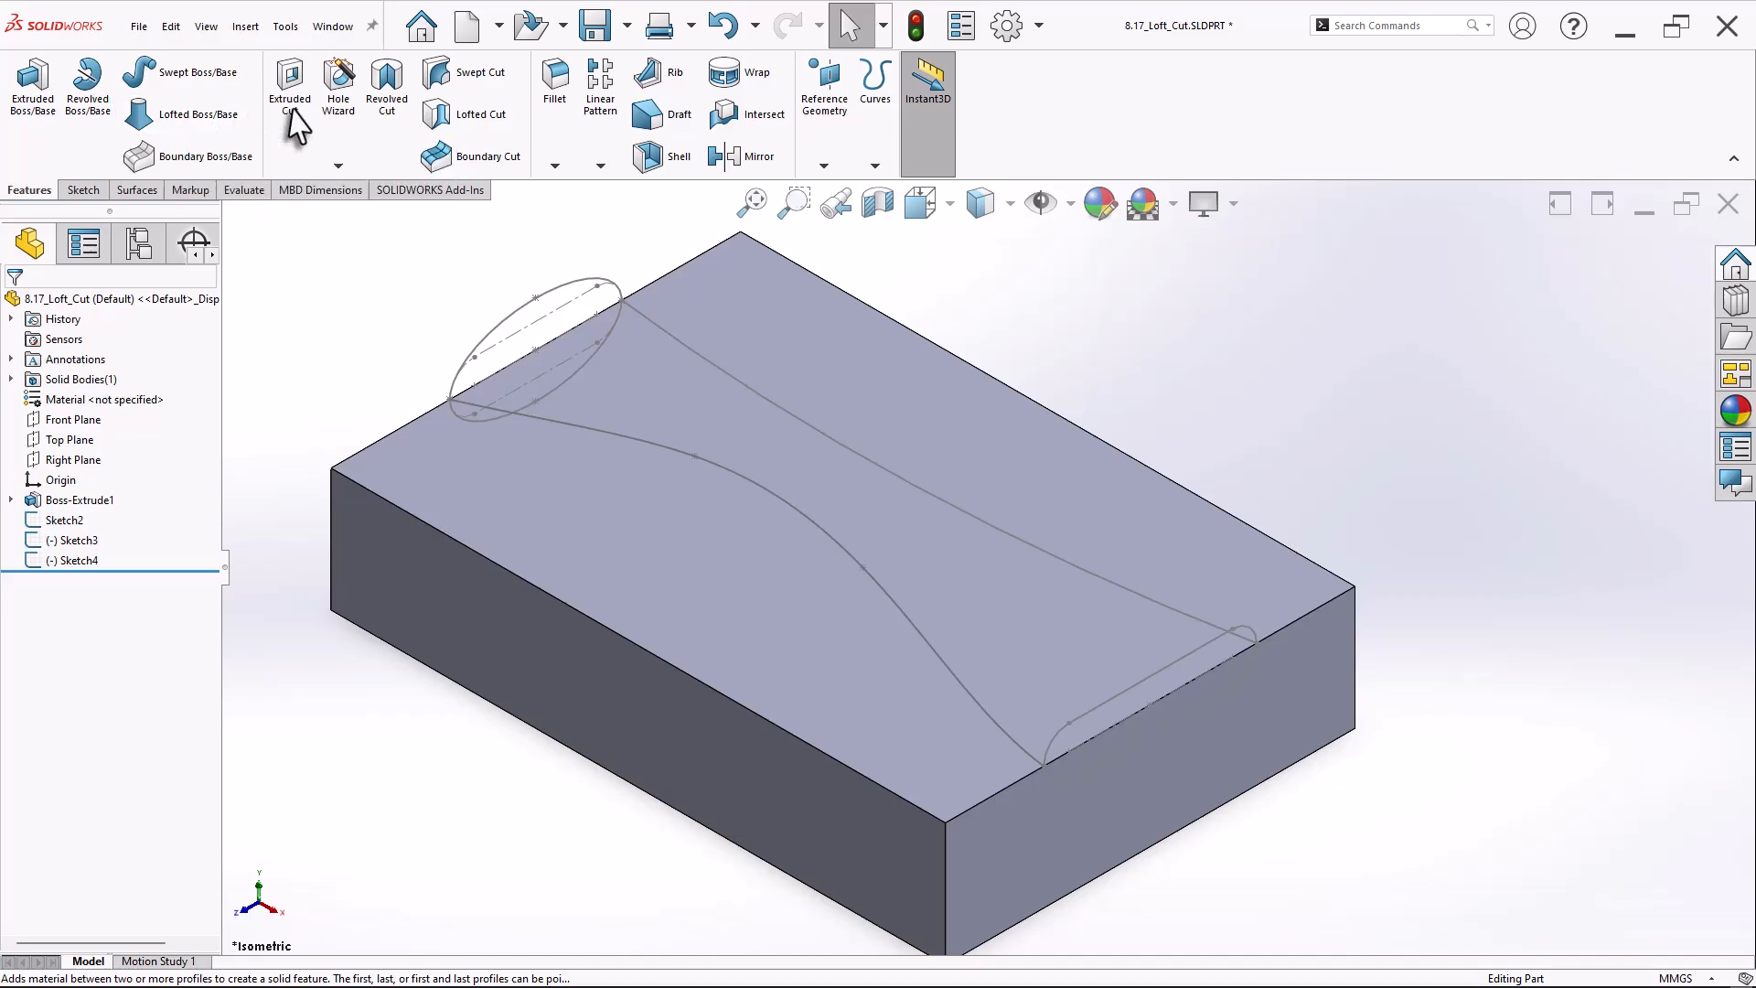
{"action": "left_click", "coordinate": [473, 118]}
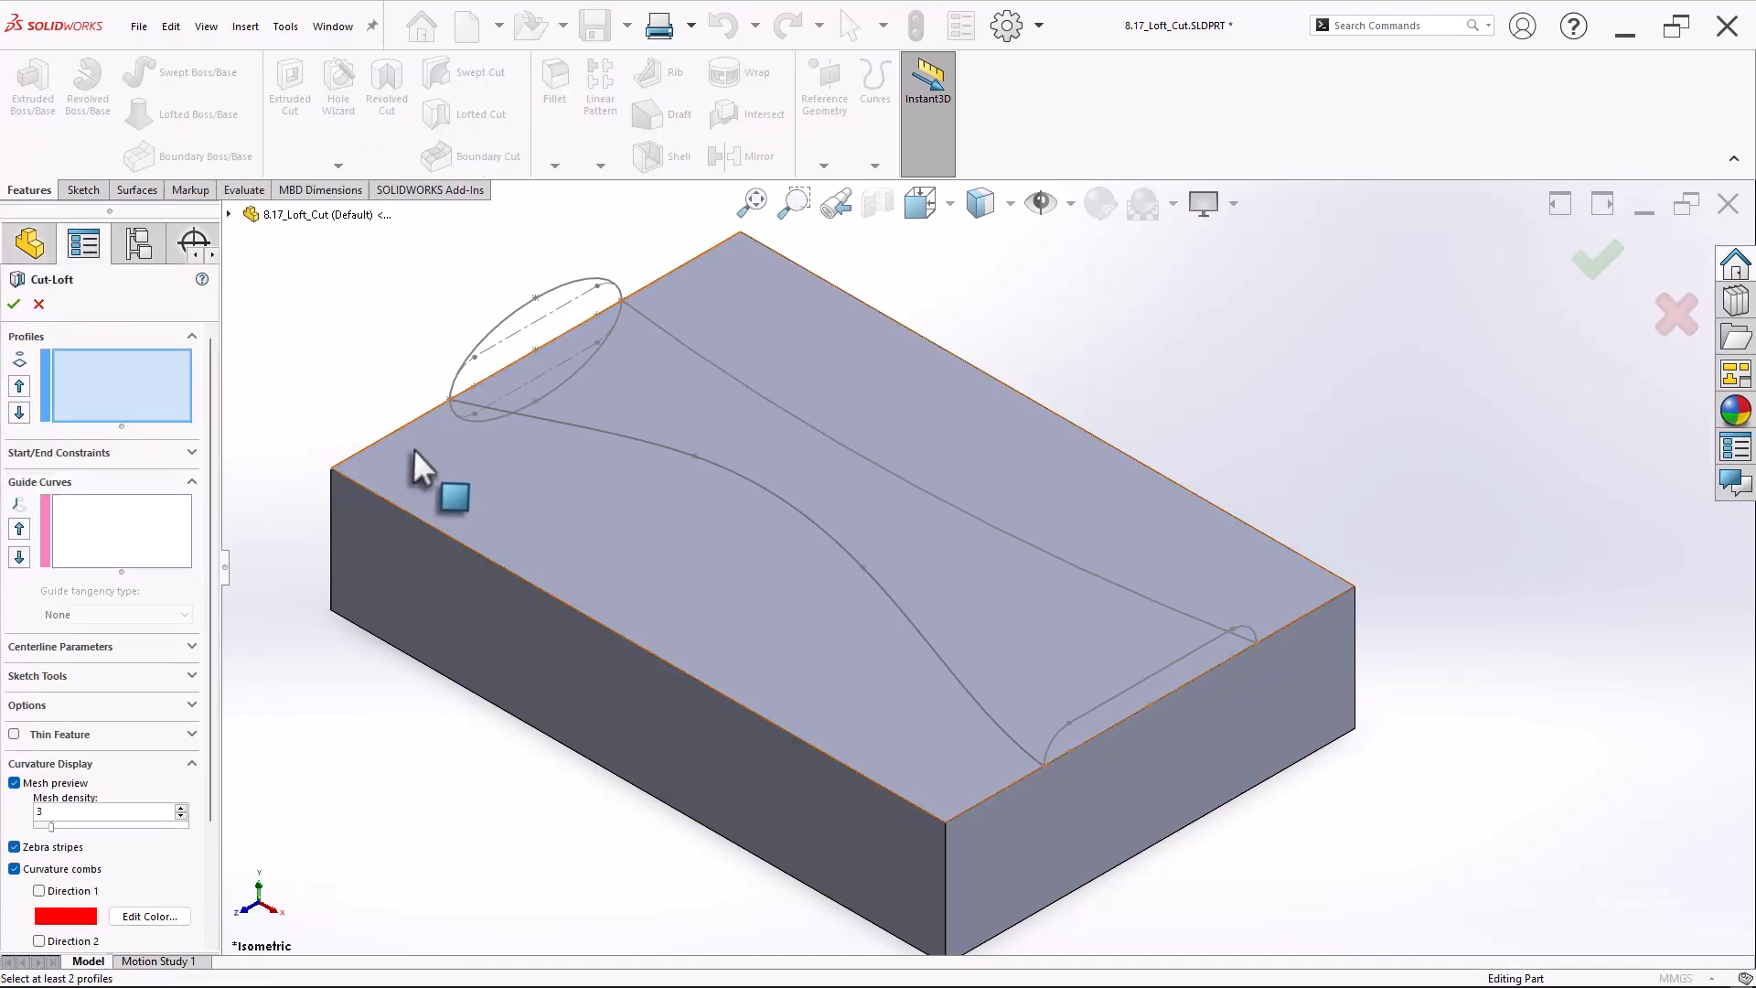
{"action": "left_click", "coordinate": [485, 419]}
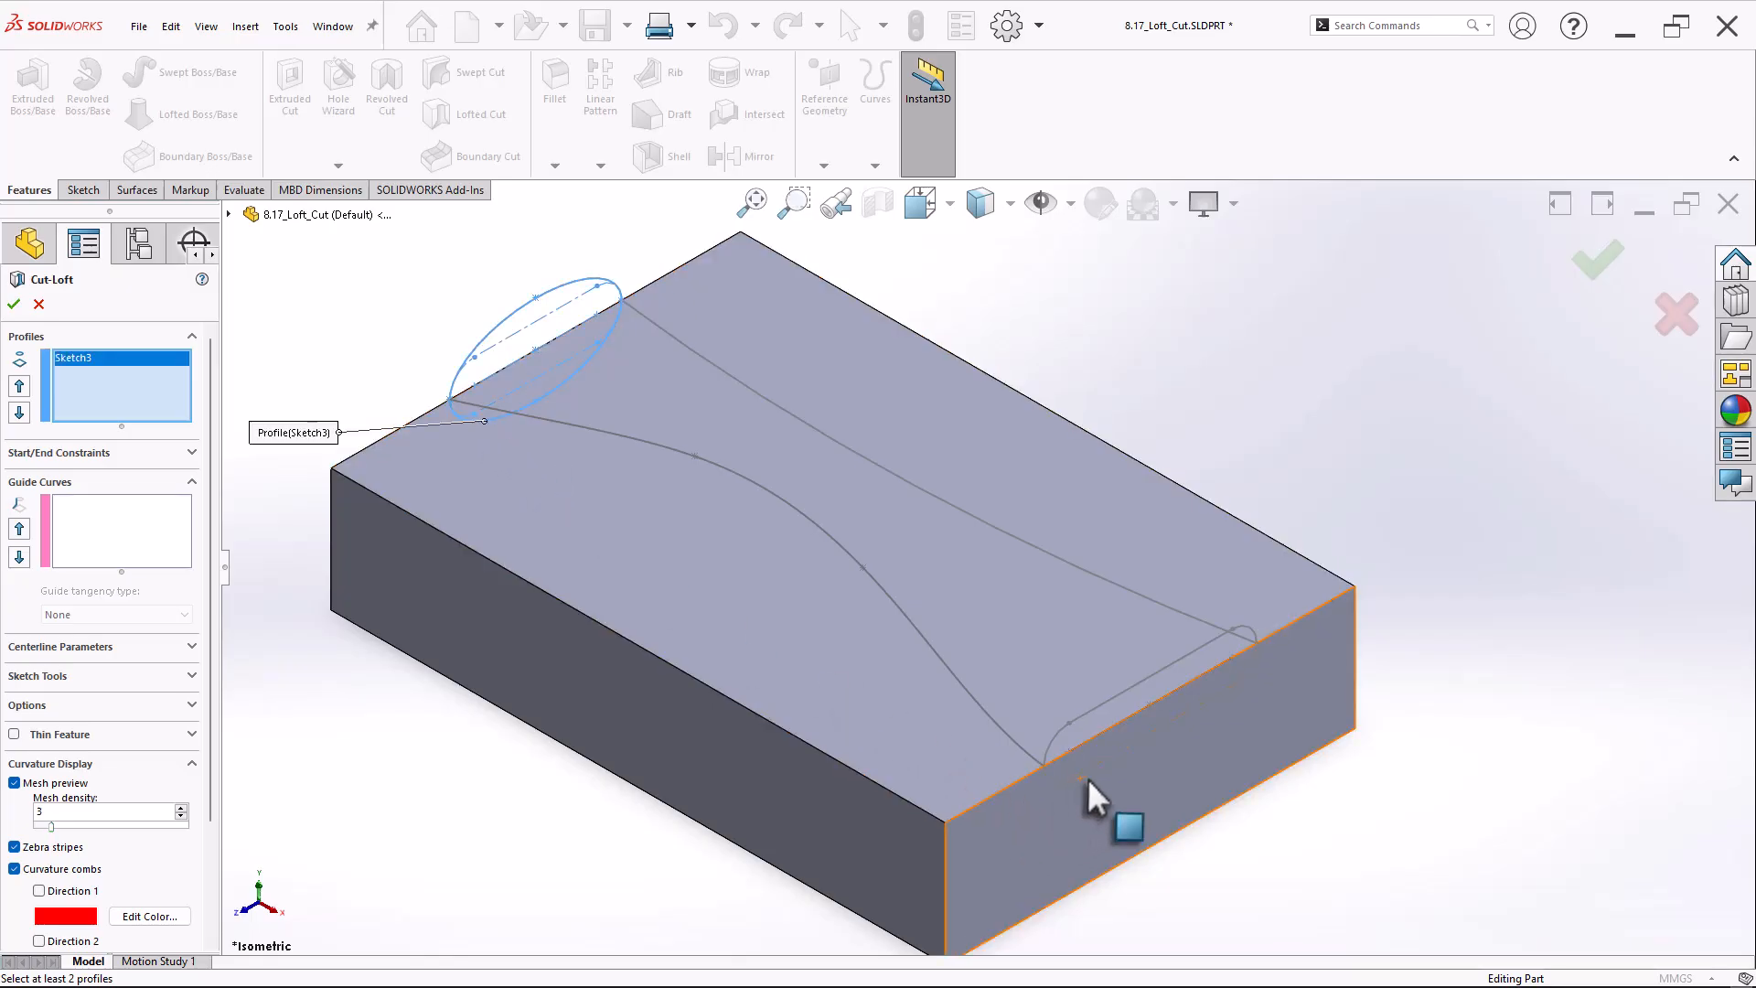
{"action": "scroll", "coordinate": [1090, 776], "scroll_direction": "down", "scroll_amount": 3}
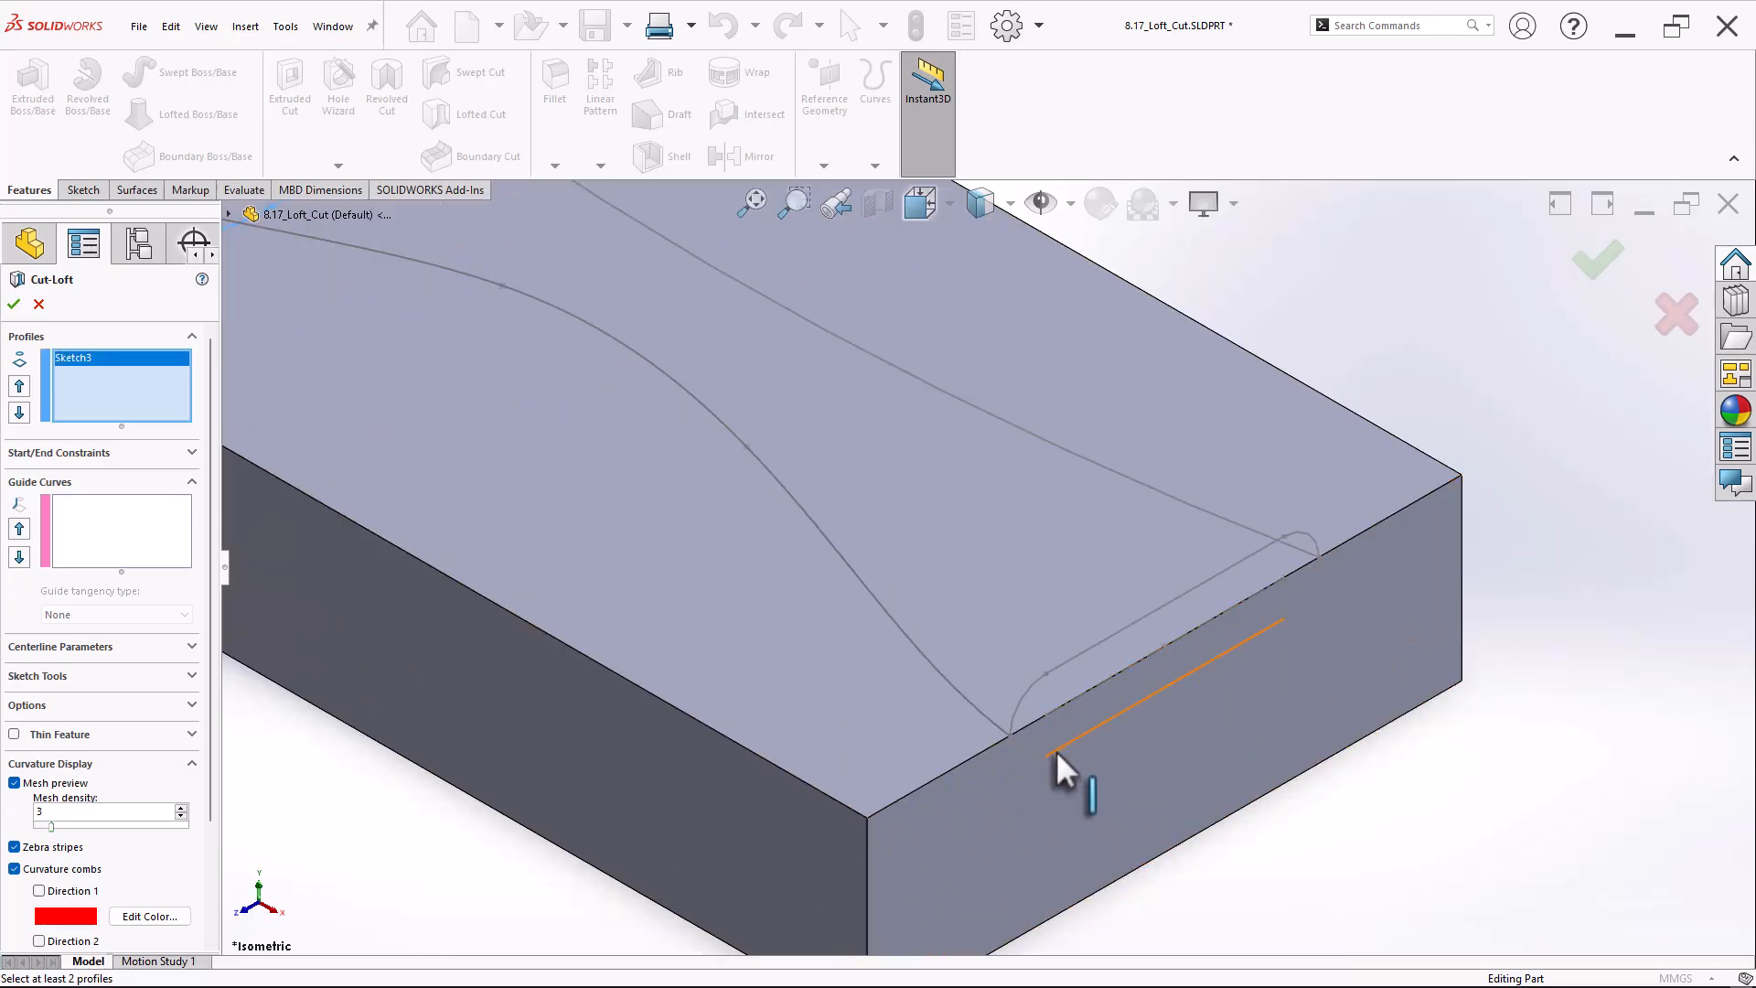
{"action": "left_click", "coordinate": [1056, 749]}
{"action": "scroll", "coordinate": [1057, 750], "scroll_direction": "up", "scroll_amount": 5}
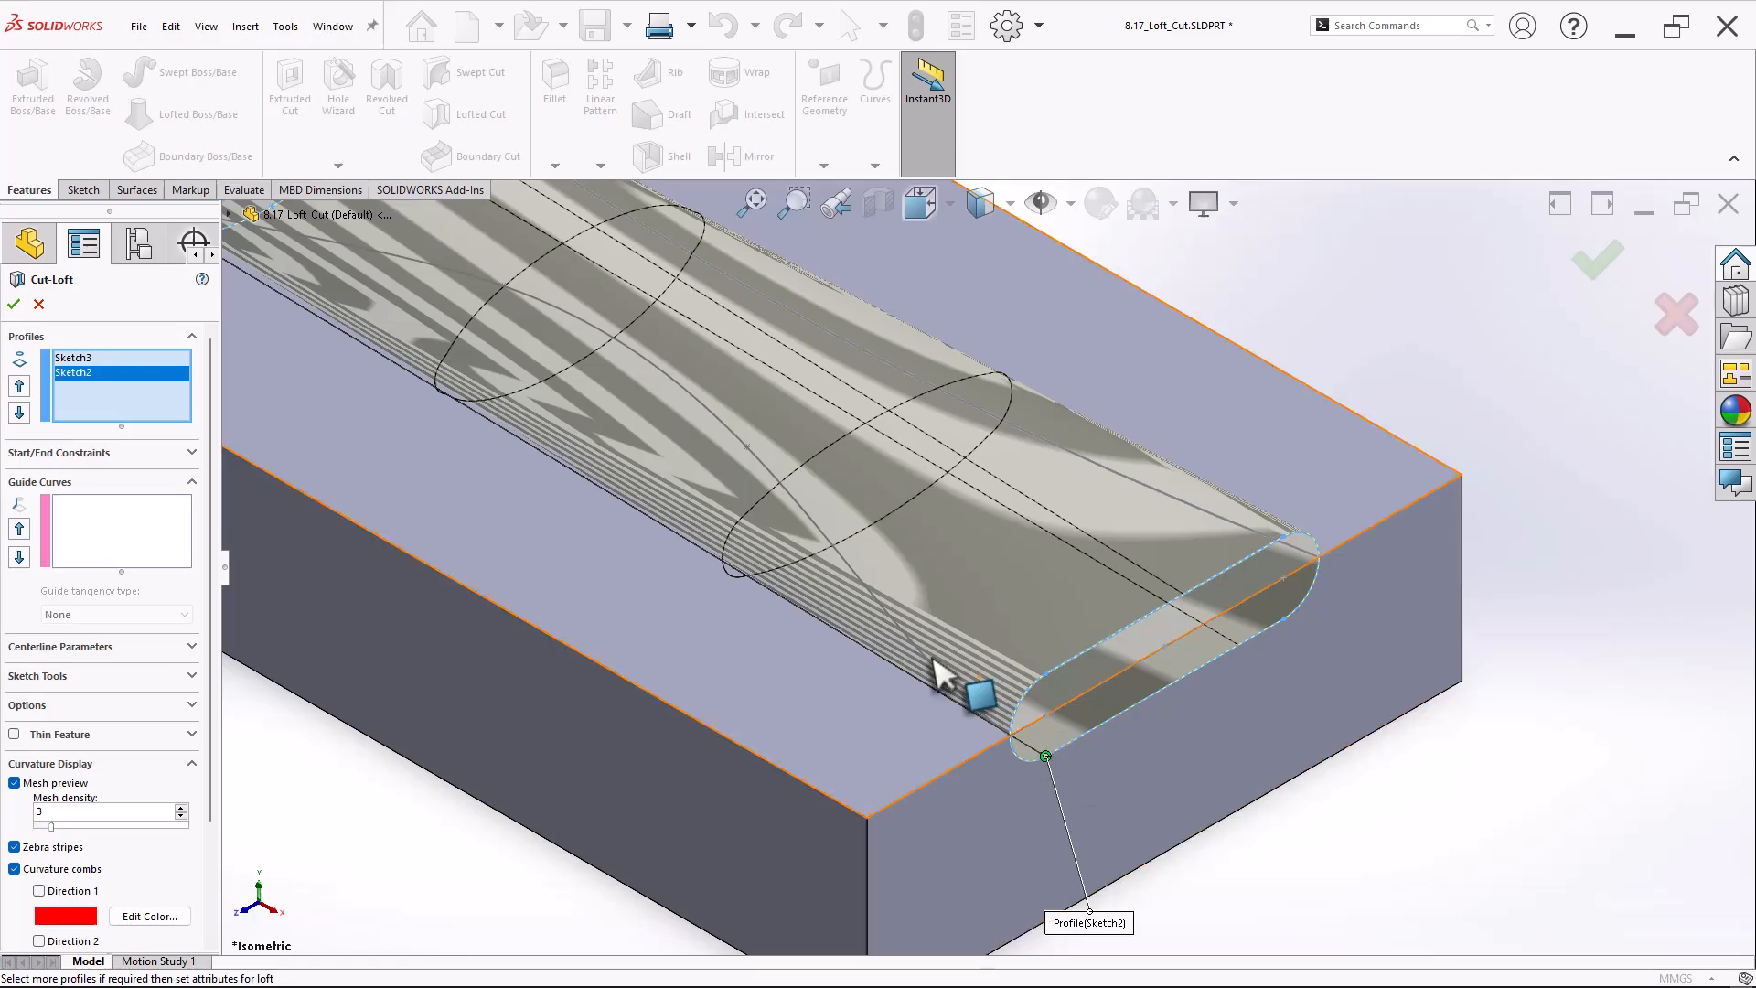
Reposition the cut loft's connector points to align the lower corners of both profiles, and show all connectors.
{"action": "middle_click_drag", "start_coordinate": [832, 659], "coordinate": [893, 627]}
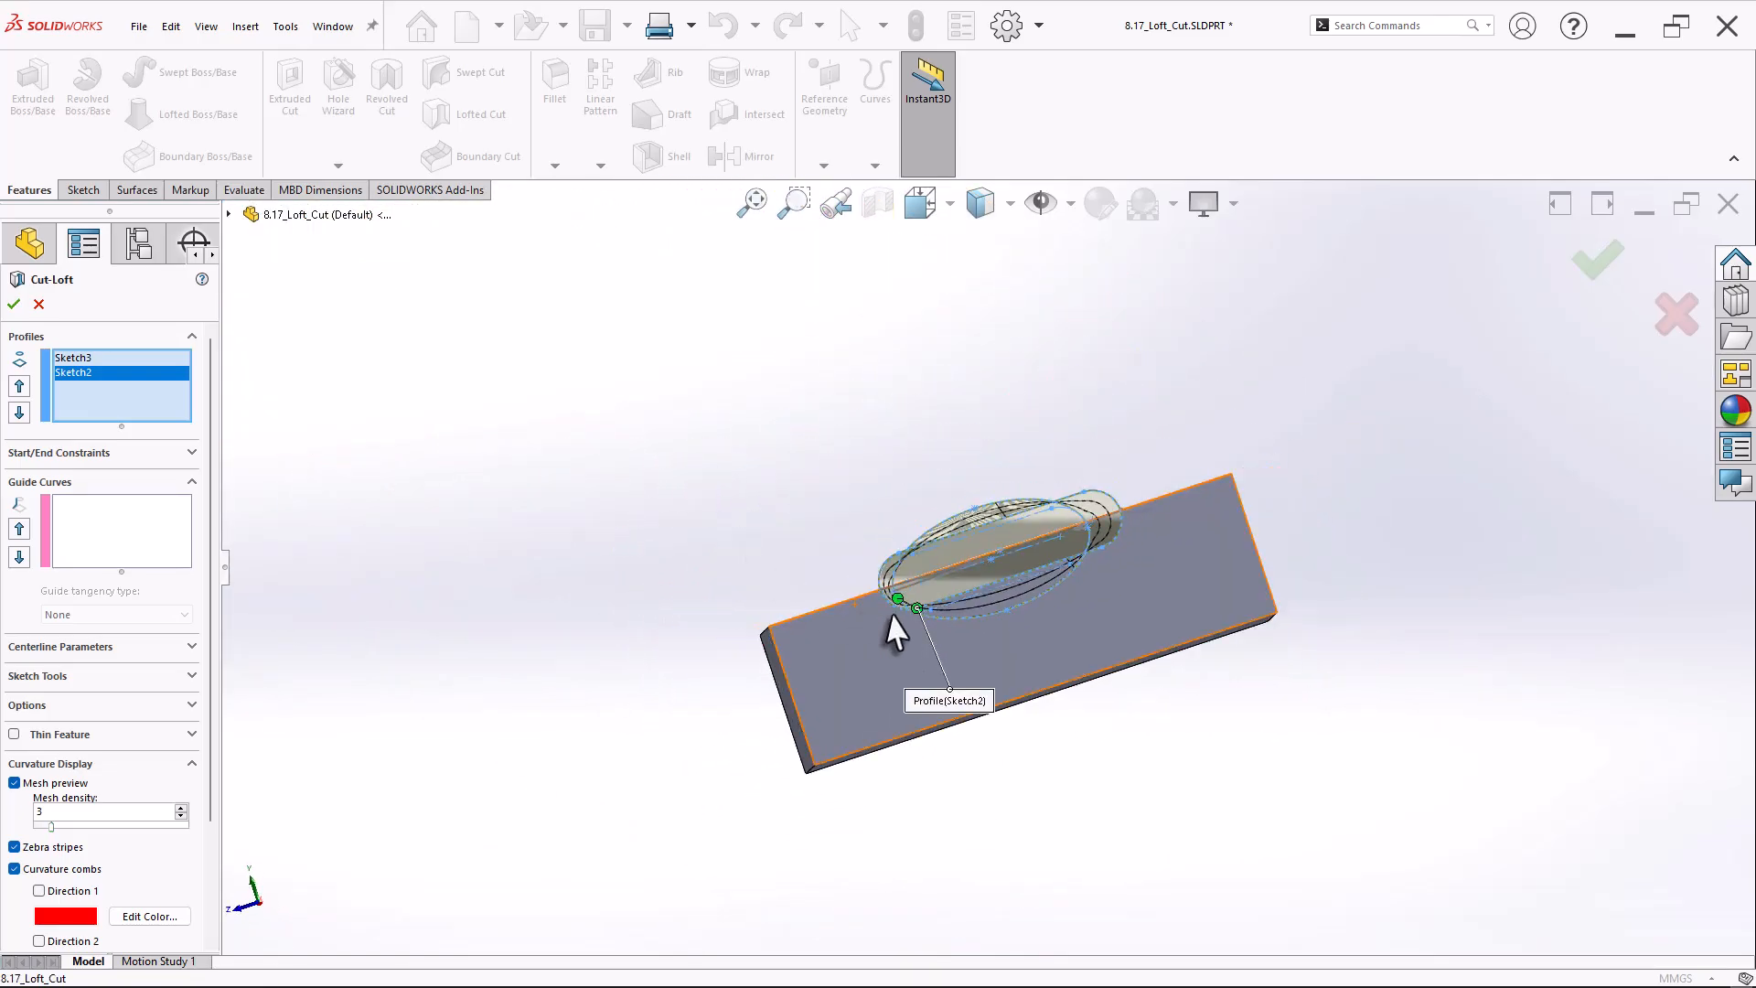
{"action": "scroll", "coordinate": [914, 617], "scroll_direction": "down", "scroll_amount": 3}
{"action": "mouse_move", "coordinate": [940, 579]}
{"action": "left_mouse_down"}
{"action": "mouse_move", "coordinate": [921, 582]}
{"action": "mouse_move", "coordinate": [944, 586]}
{"action": "left_mouse_up"}
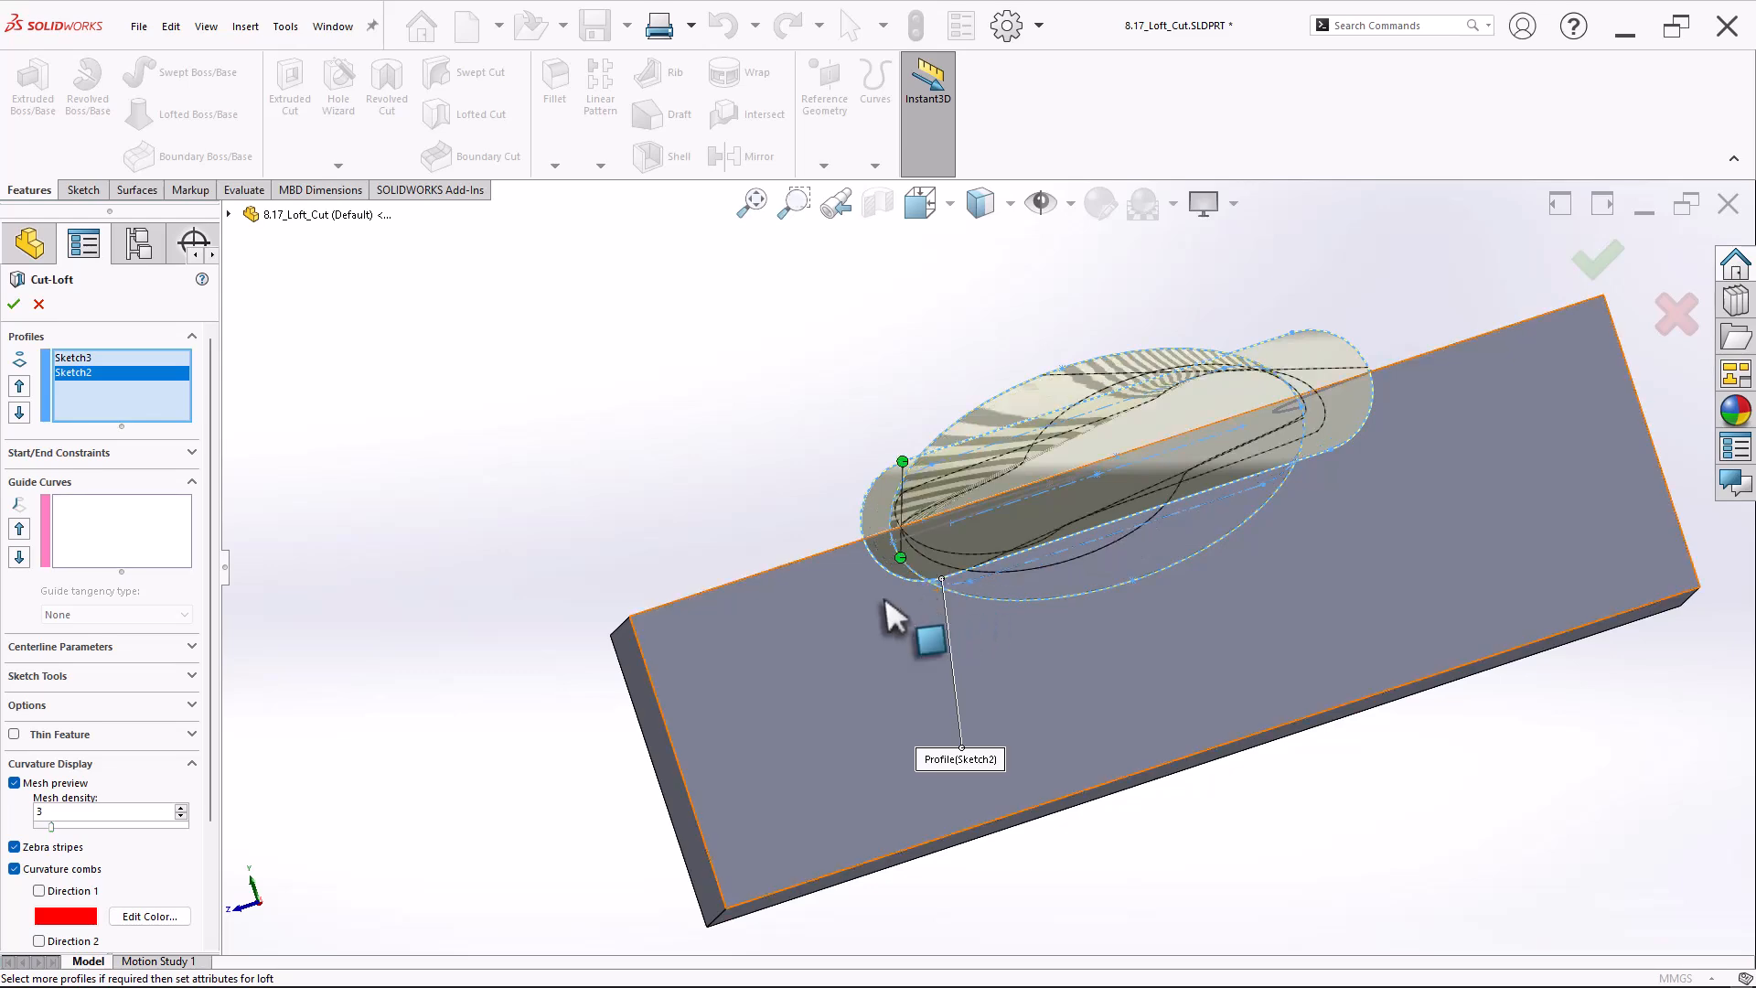
{"action": "middle_click_drag", "start_coordinate": [894, 615], "coordinate": [792, 627]}
{"action": "left_click_drag", "start_coordinate": [1145, 658], "coordinate": [1110, 756]}
{"action": "scroll", "coordinate": [988, 595], "scroll_direction": "up", "scroll_amount": 3}
{"action": "middle_click_drag", "start_coordinate": [1004, 592], "coordinate": [1118, 631]}
{"action": "scroll", "coordinate": [1399, 585], "scroll_direction": "up", "scroll_amount": 2}
{"action": "scroll", "coordinate": [1419, 565], "scroll_direction": "down", "scroll_amount": 2}
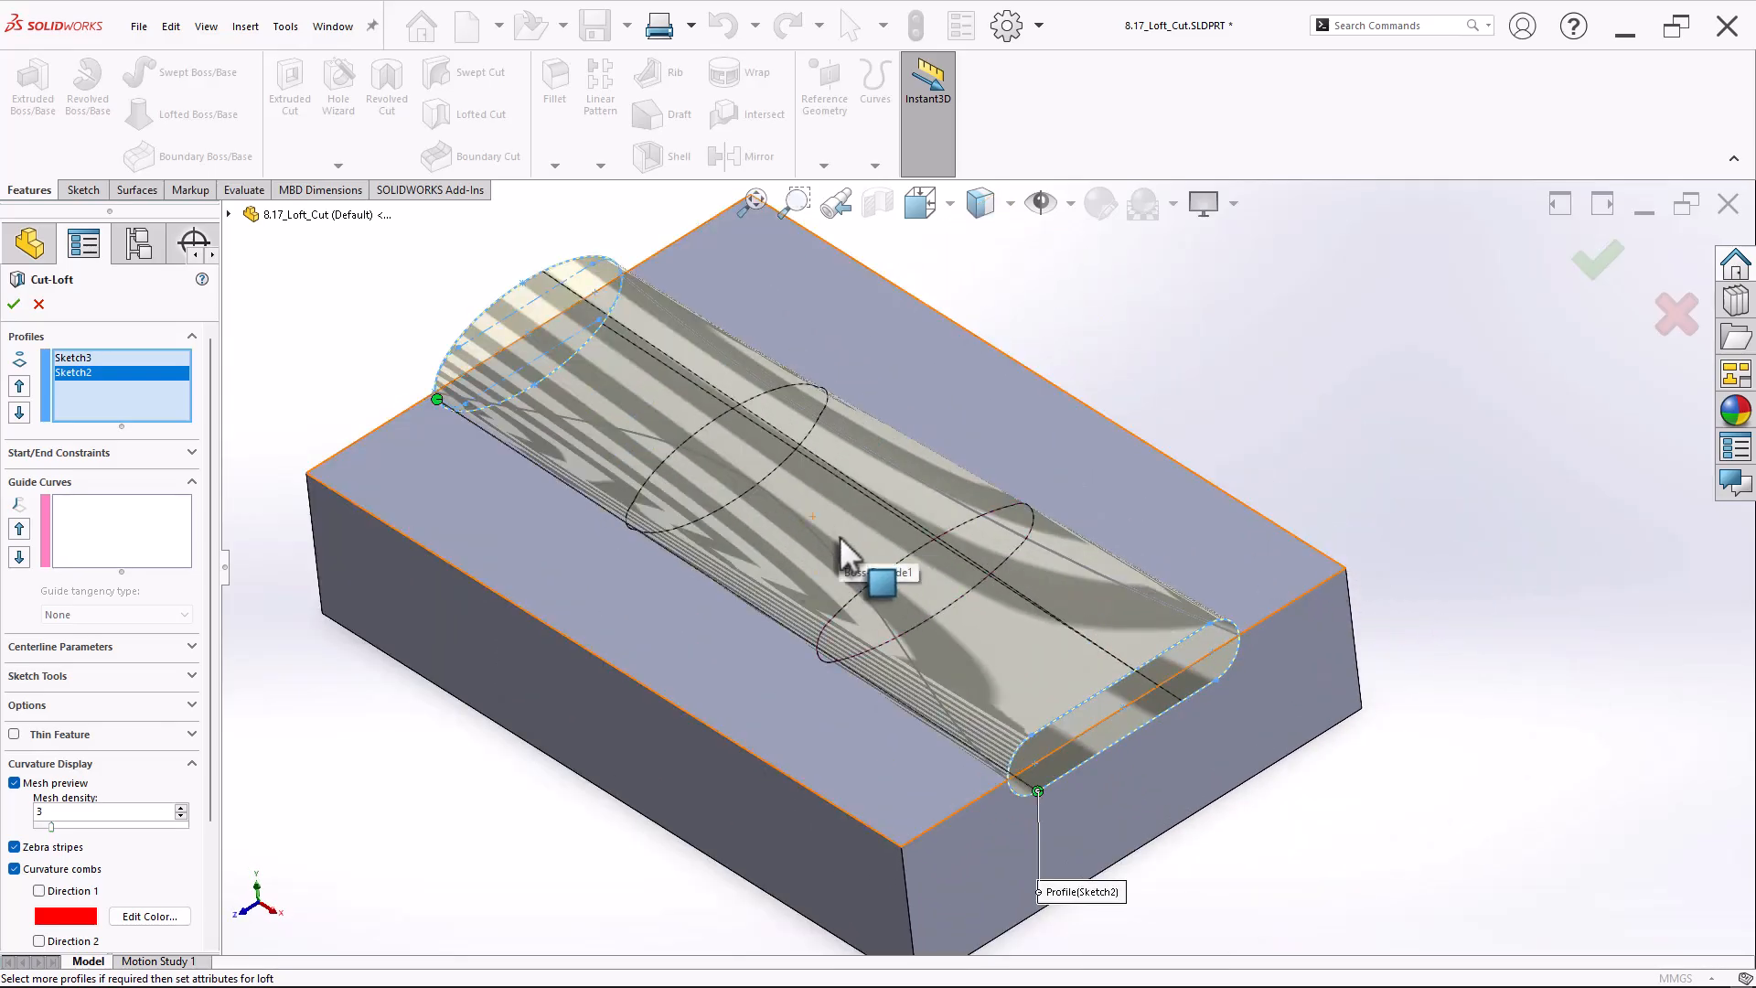
{"action": "right_click", "coordinate": [396, 314]}
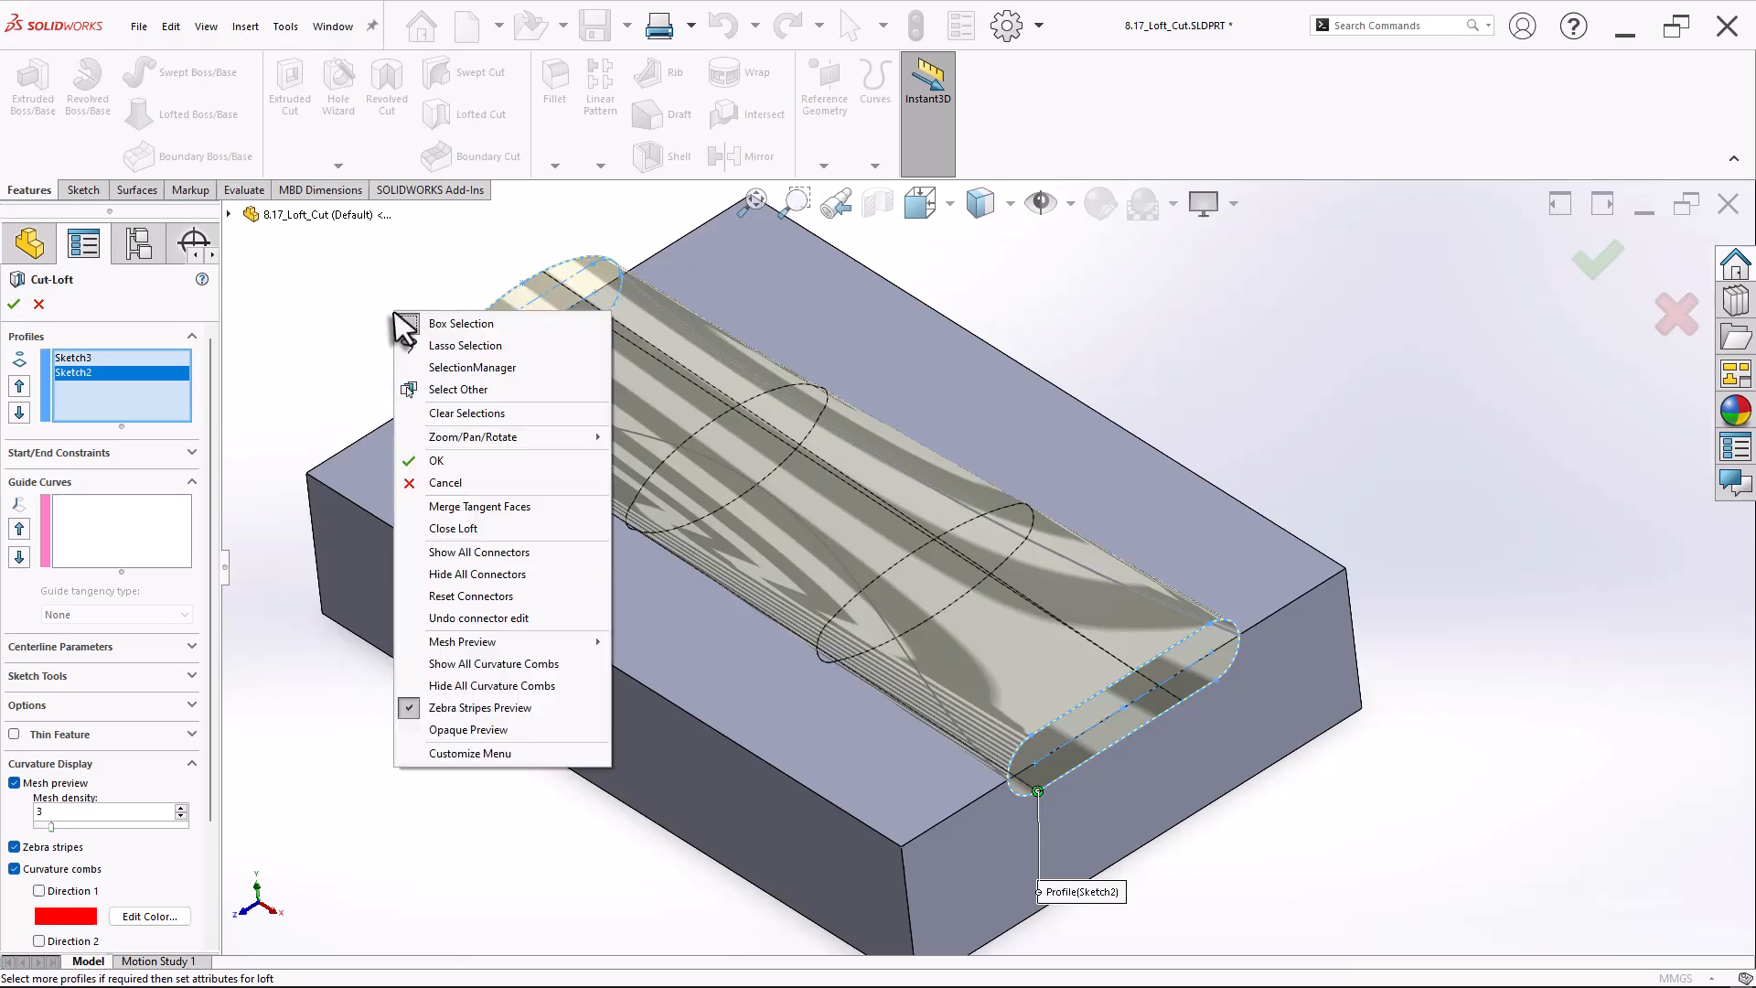
{"action": "left_click", "coordinate": [506, 552]}
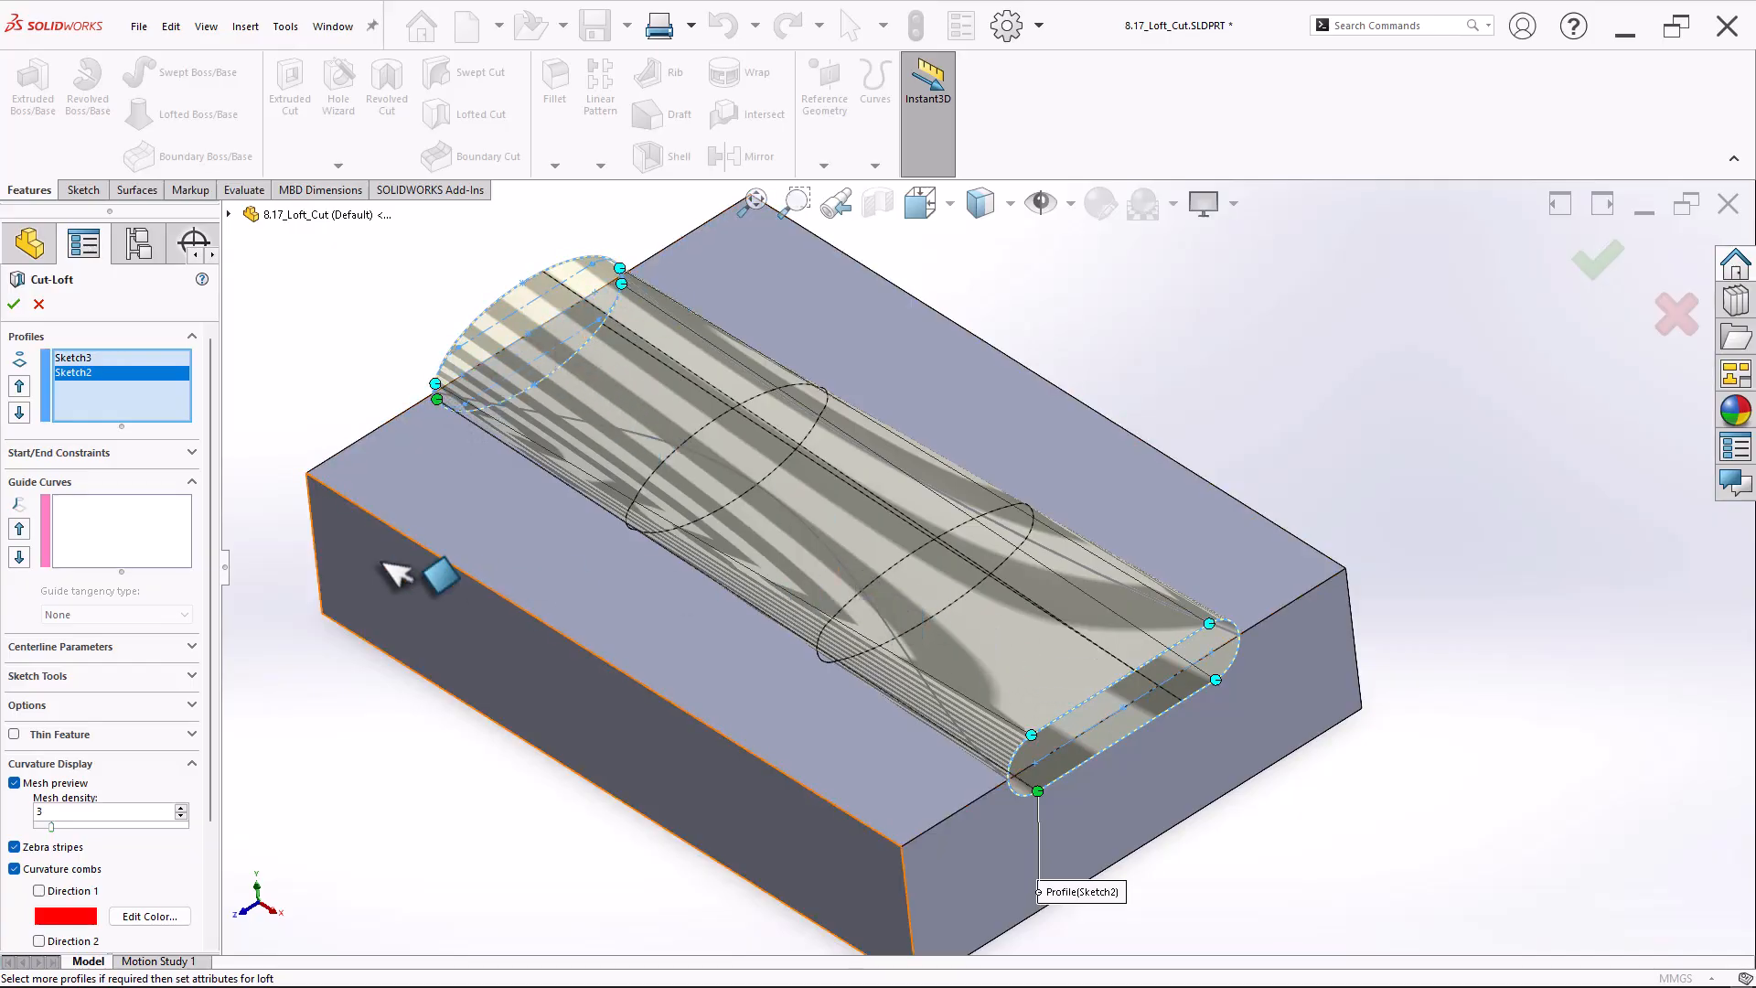
Add the two side curves on the block's top face as separate guide curves and accept the lofted cut.
{"action": "left_click", "coordinate": [142, 542]}
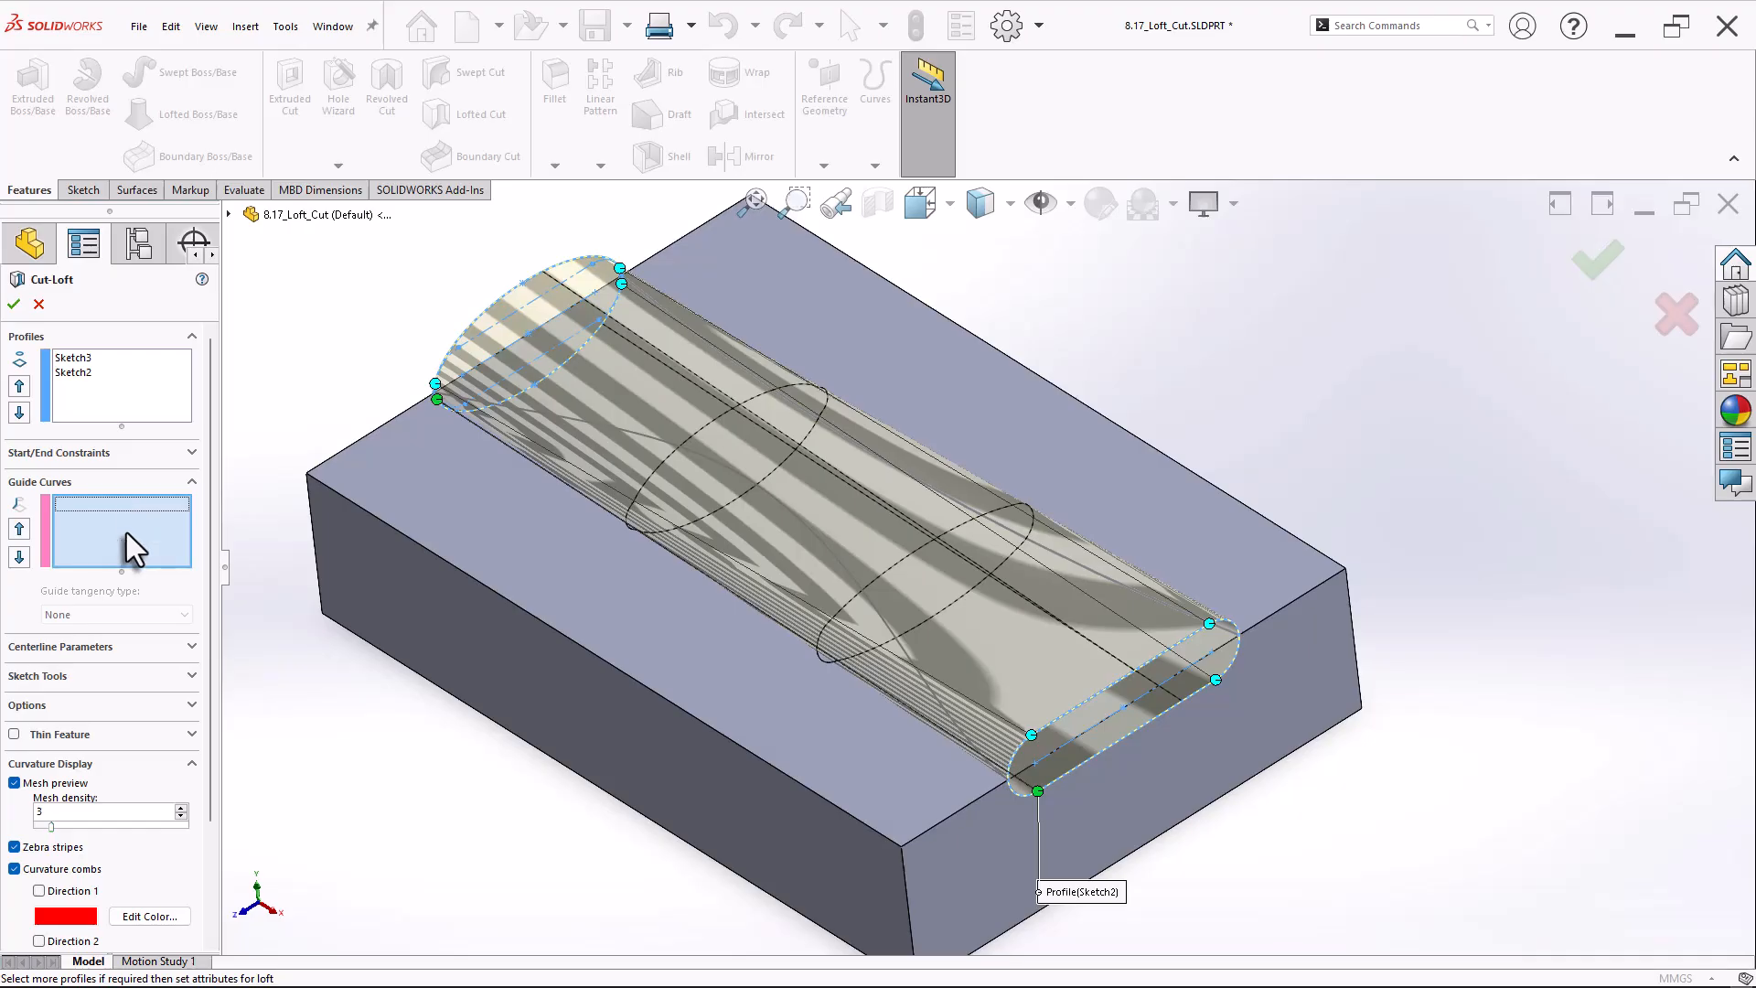
{"action": "left_click", "coordinate": [608, 426]}
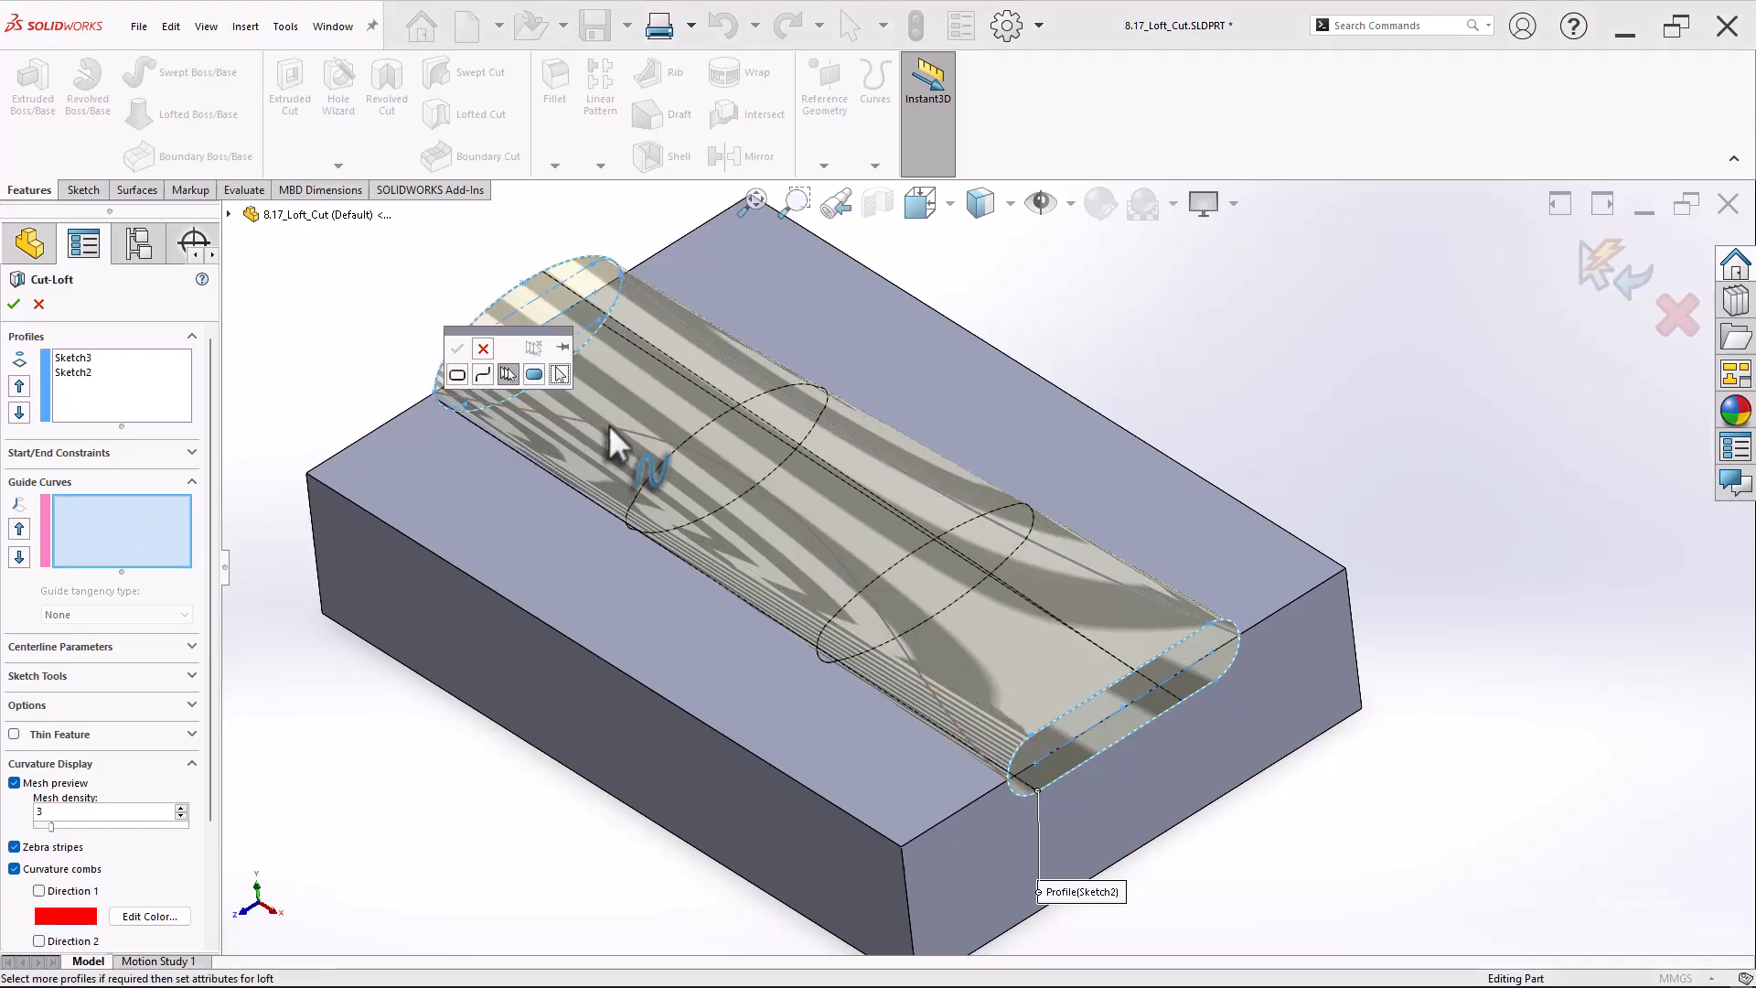
{"action": "left_click", "coordinate": [619, 428]}
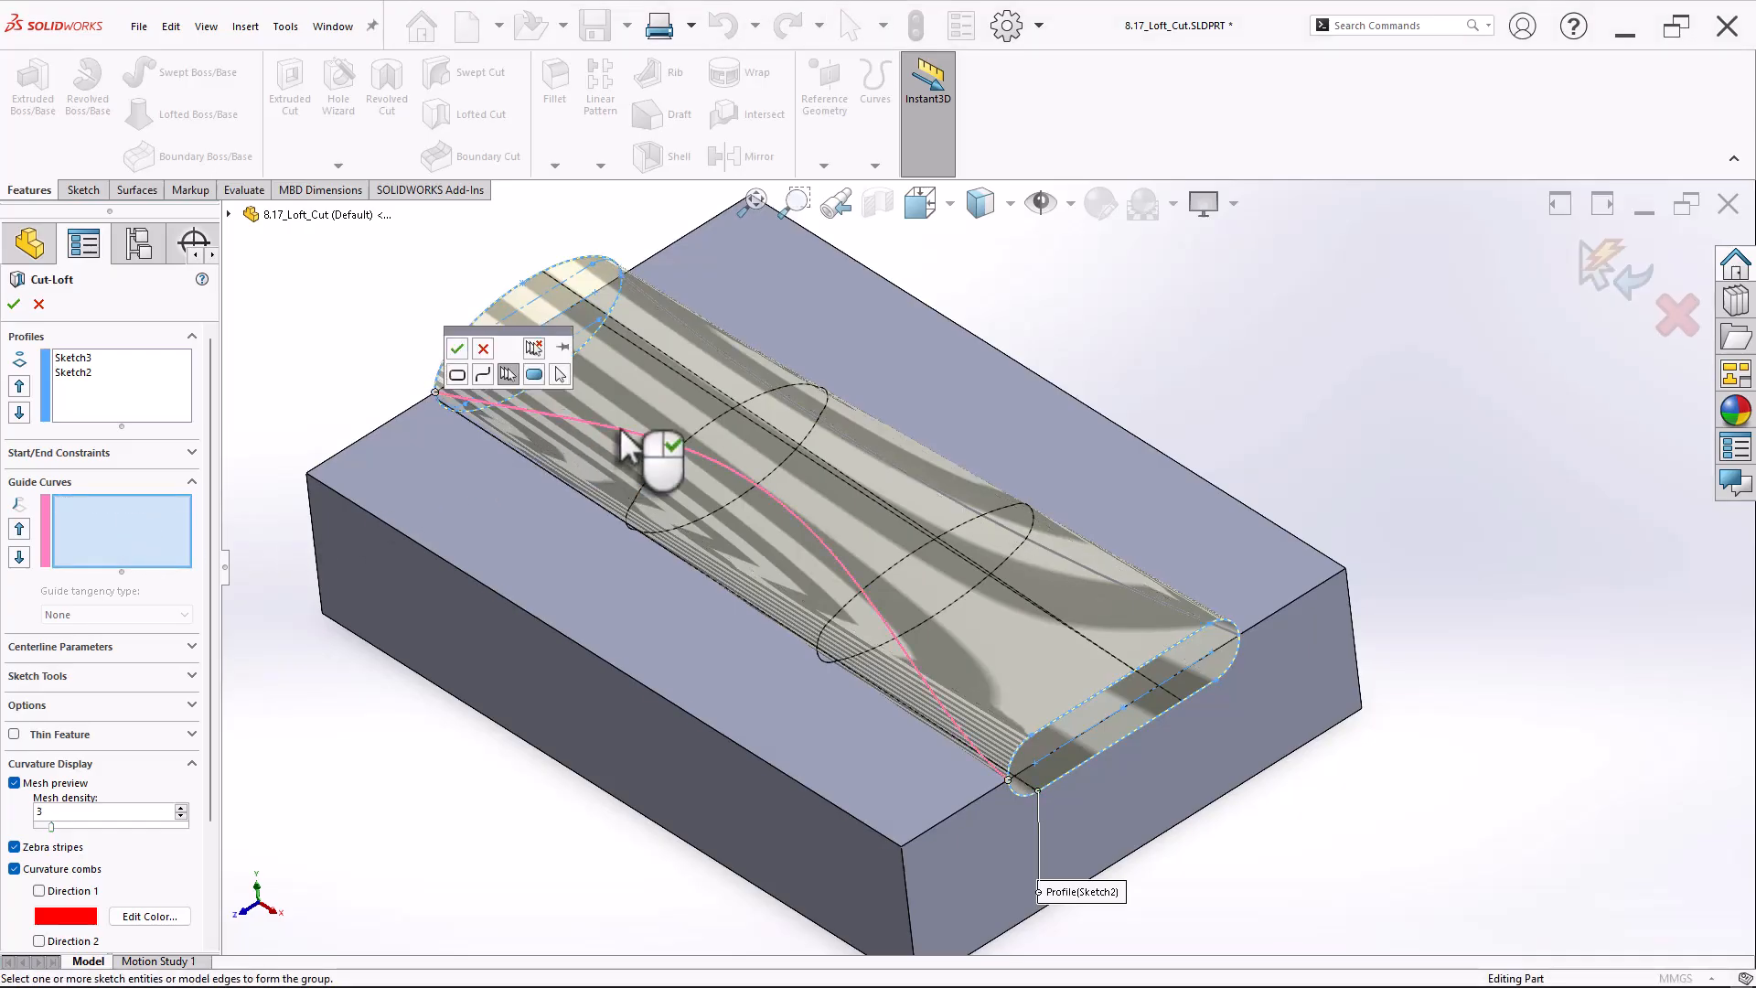
{"action": "right_click", "coordinate": [619, 427]}
{"action": "left_click", "coordinate": [873, 458]}
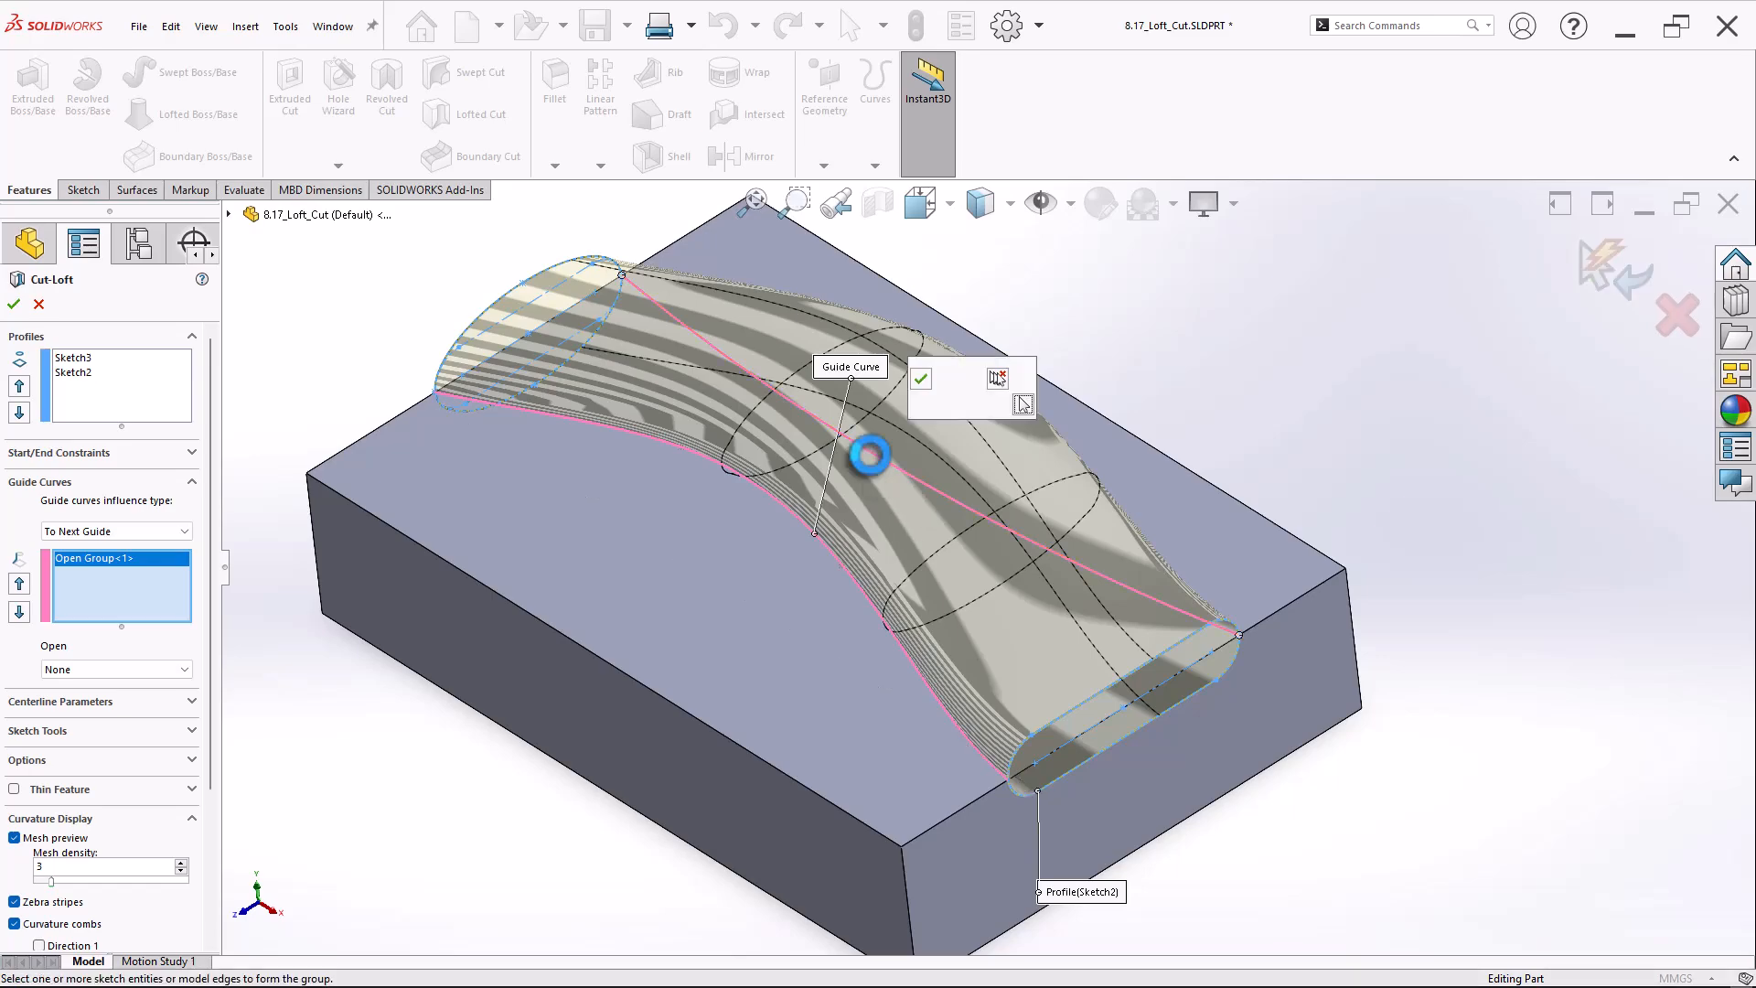
{"action": "right_click", "coordinate": [874, 457]}
{"action": "middle_click_drag", "start_coordinate": [1058, 486], "coordinate": [1011, 458]}
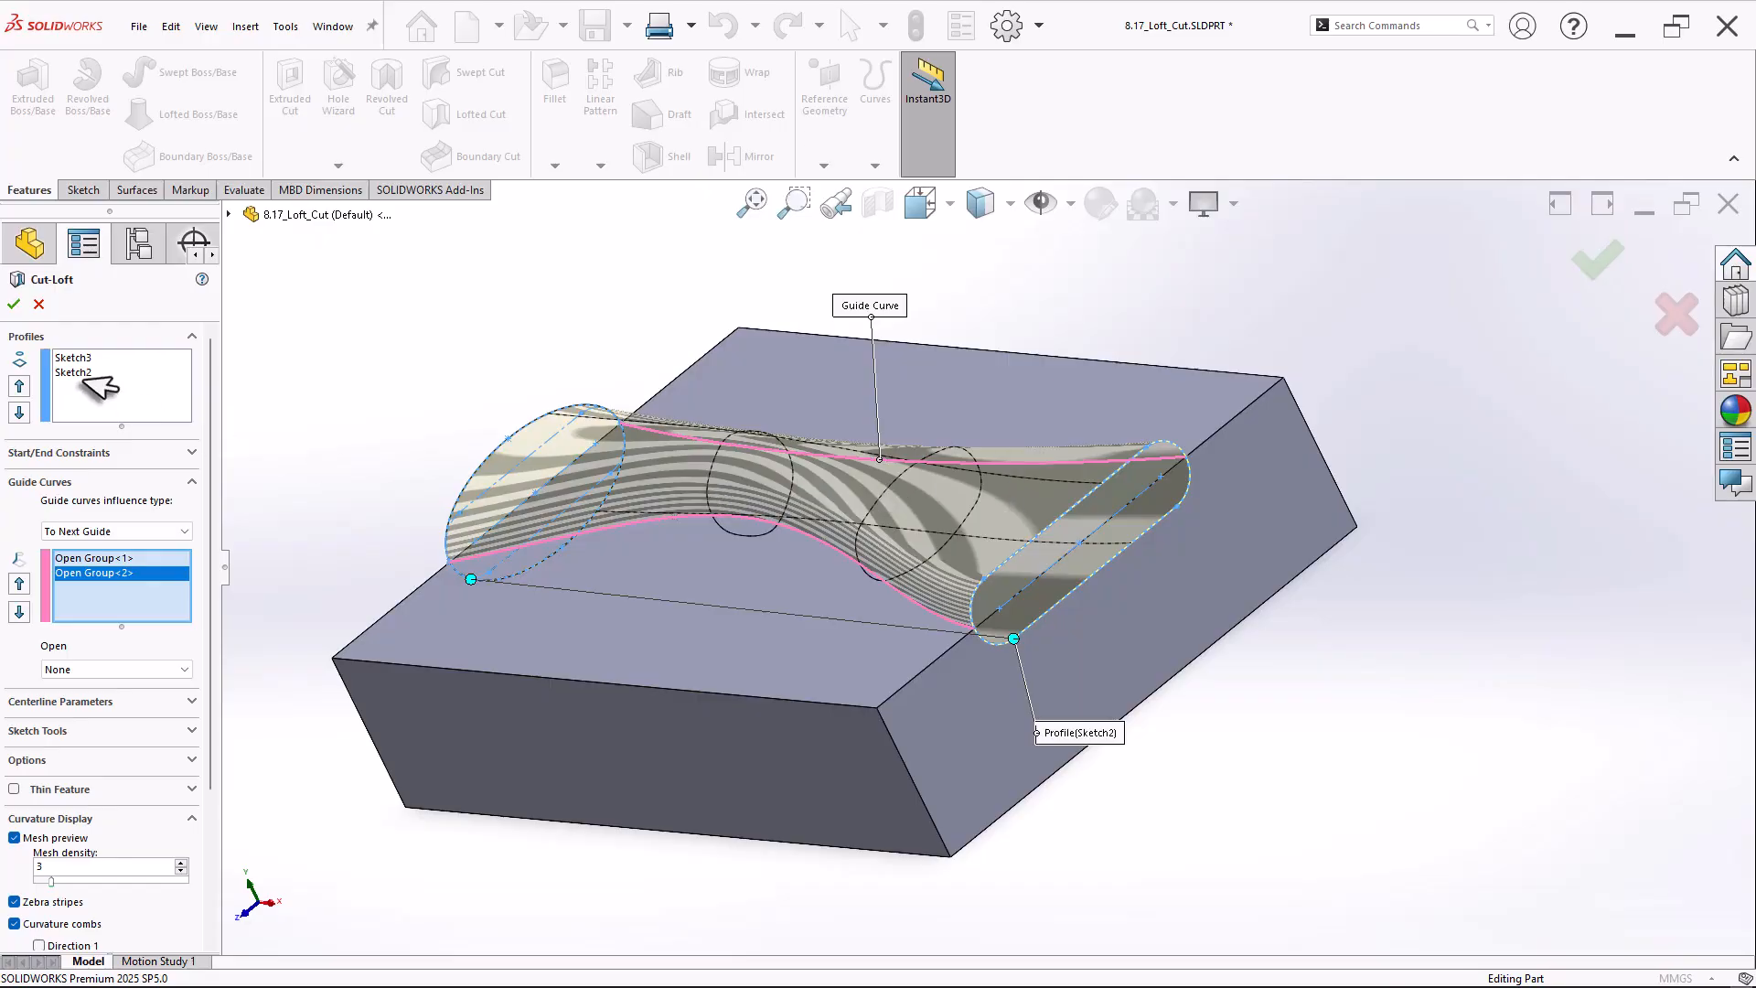
{"action": "left_click", "coordinate": [15, 304]}
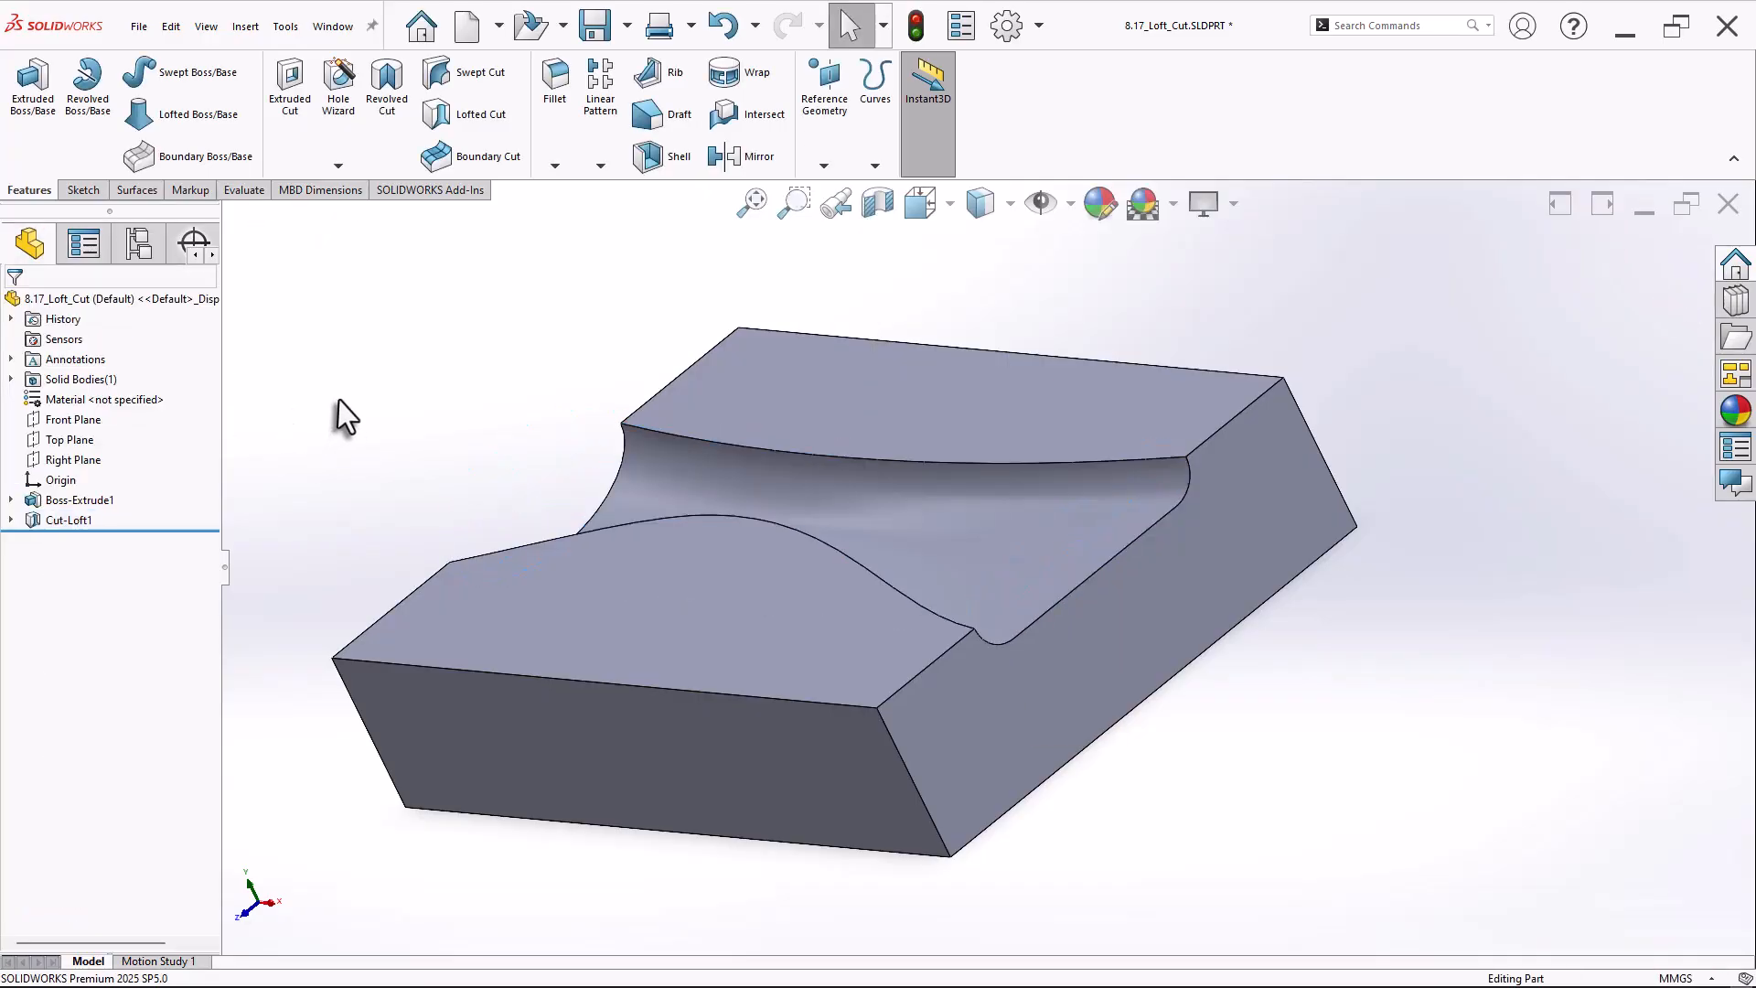
{"action": "middle_click_drag", "start_coordinate": [339, 403], "coordinate": [349, 576]}
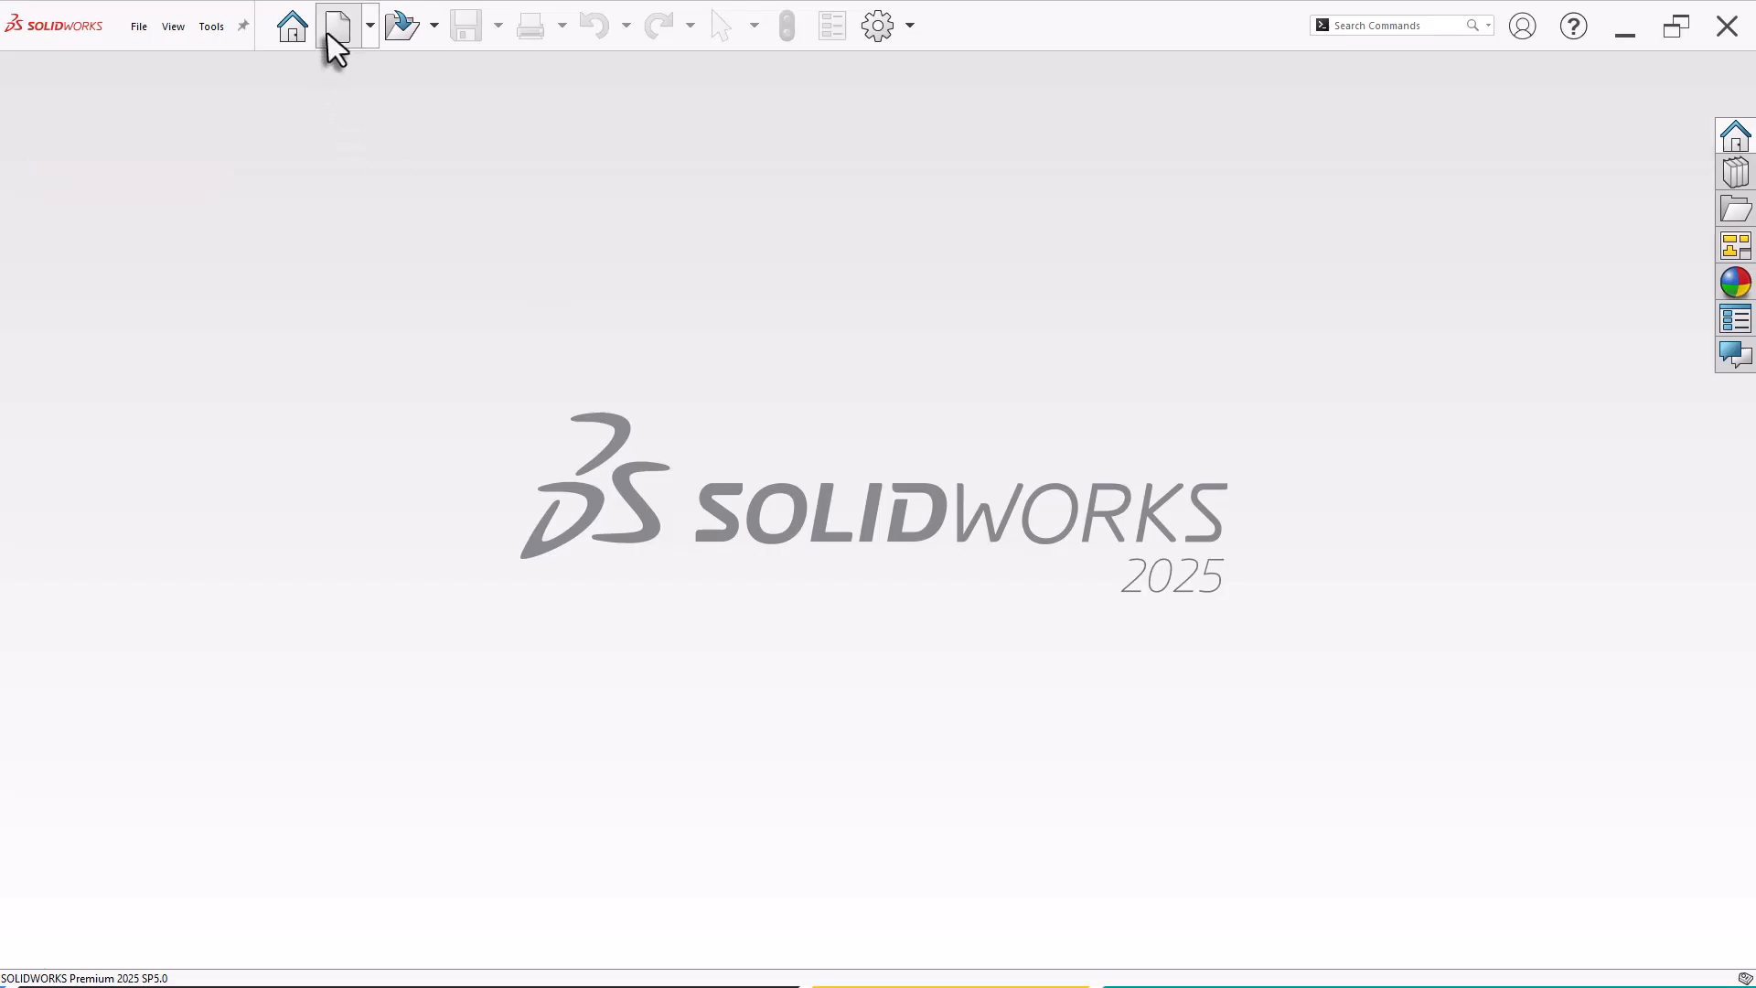
Create a new part document and start a sketch on the Right Plane.
{"action": "left_click", "coordinate": [329, 29]}
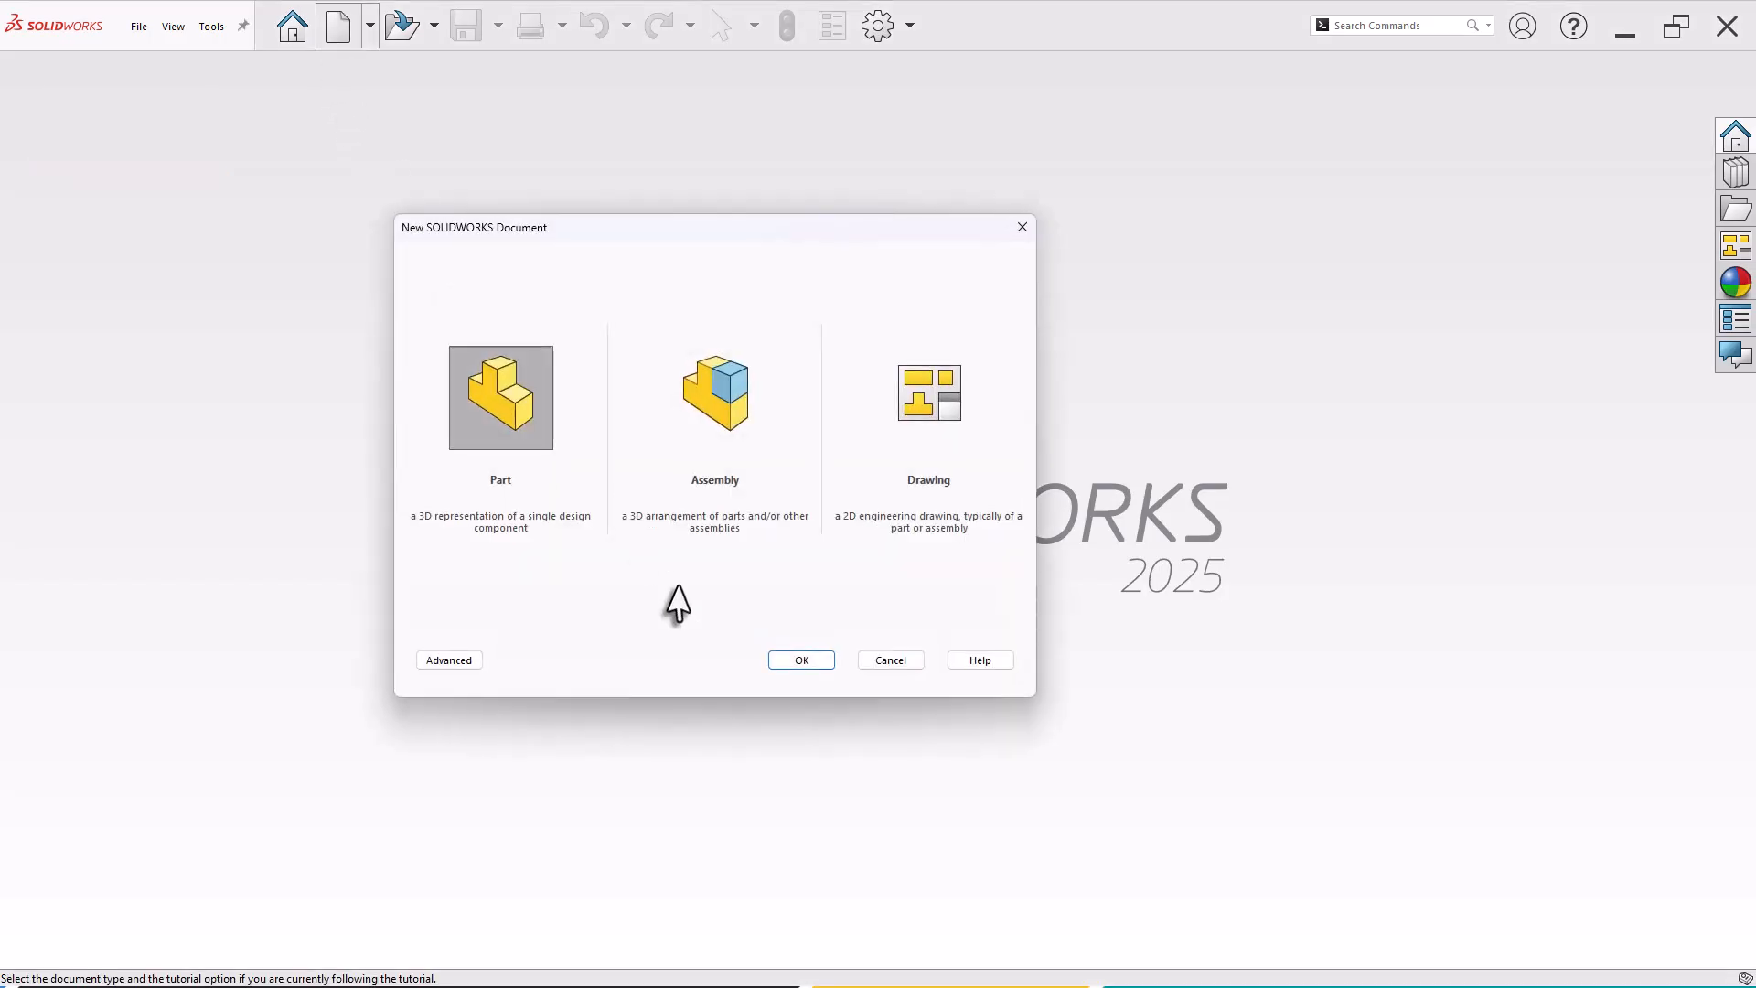
{"action": "left_click", "coordinate": [783, 662]}
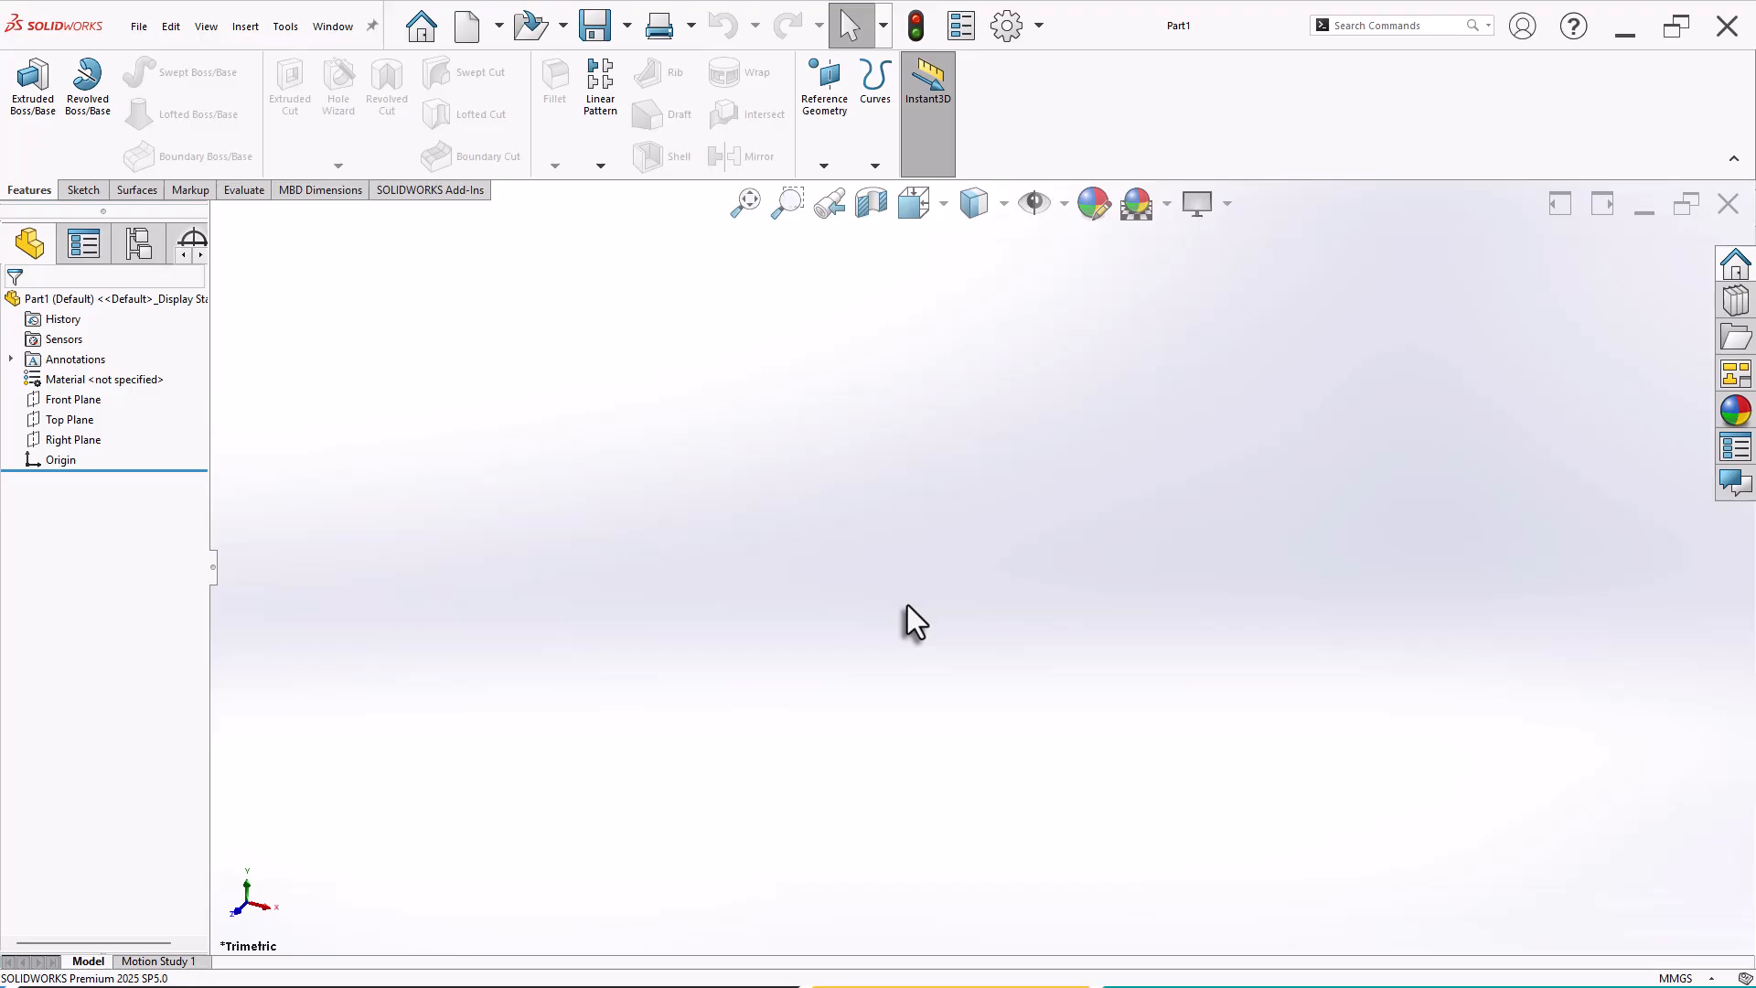
{"action": "left_click", "coordinate": [78, 442]}
{"action": "left_click", "coordinate": [91, 420]}
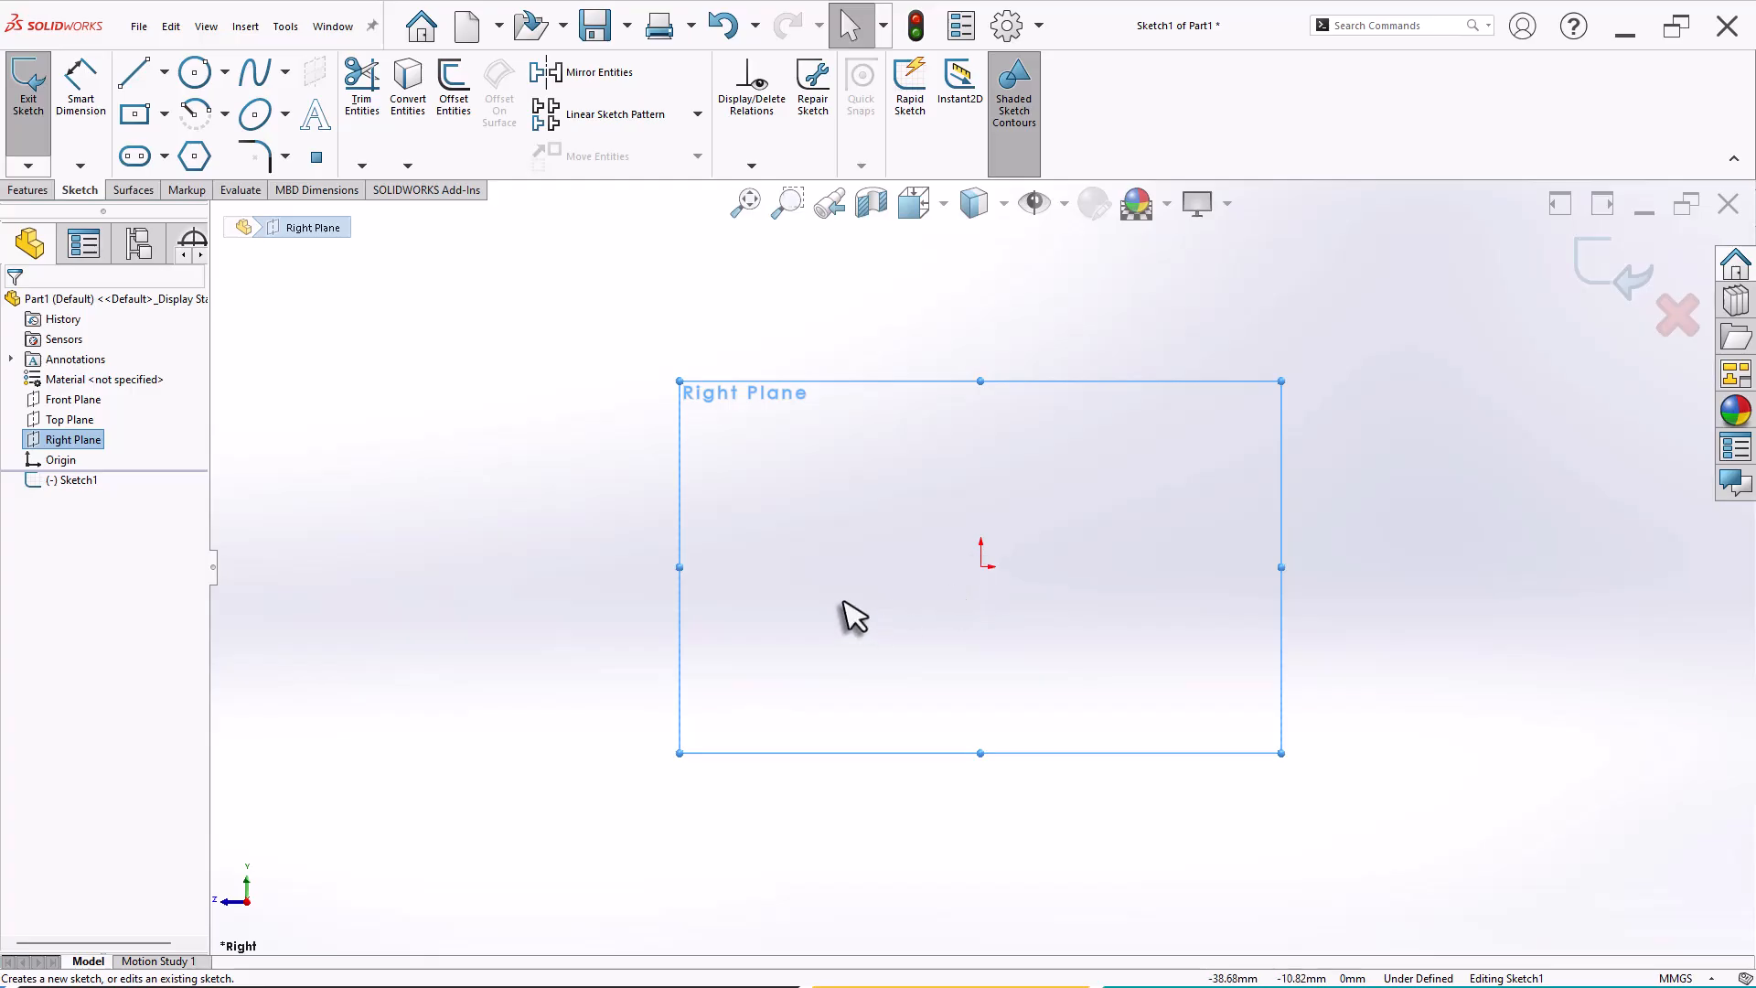
Sketch an 85 mm diameter circle centred on the origin and exit the sketch.
{"action": "key", "text": "l"}
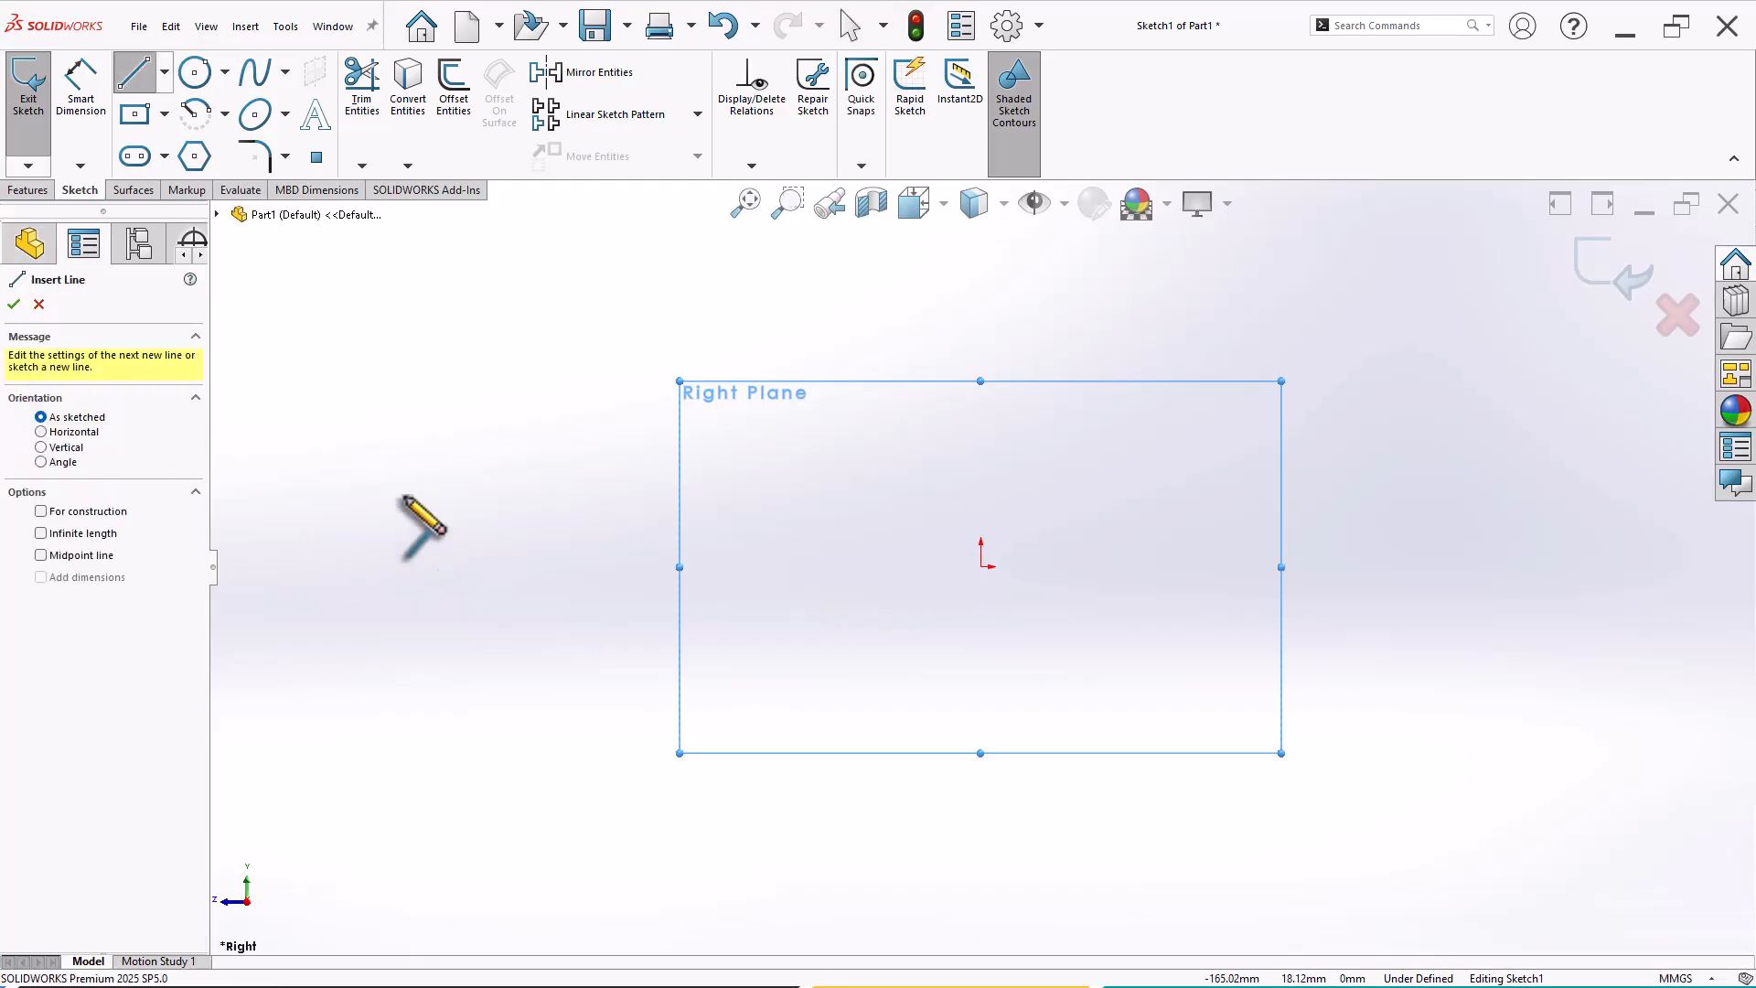
{"action": "left_click", "coordinate": [39, 303]}
{"action": "left_click", "coordinate": [195, 71]}
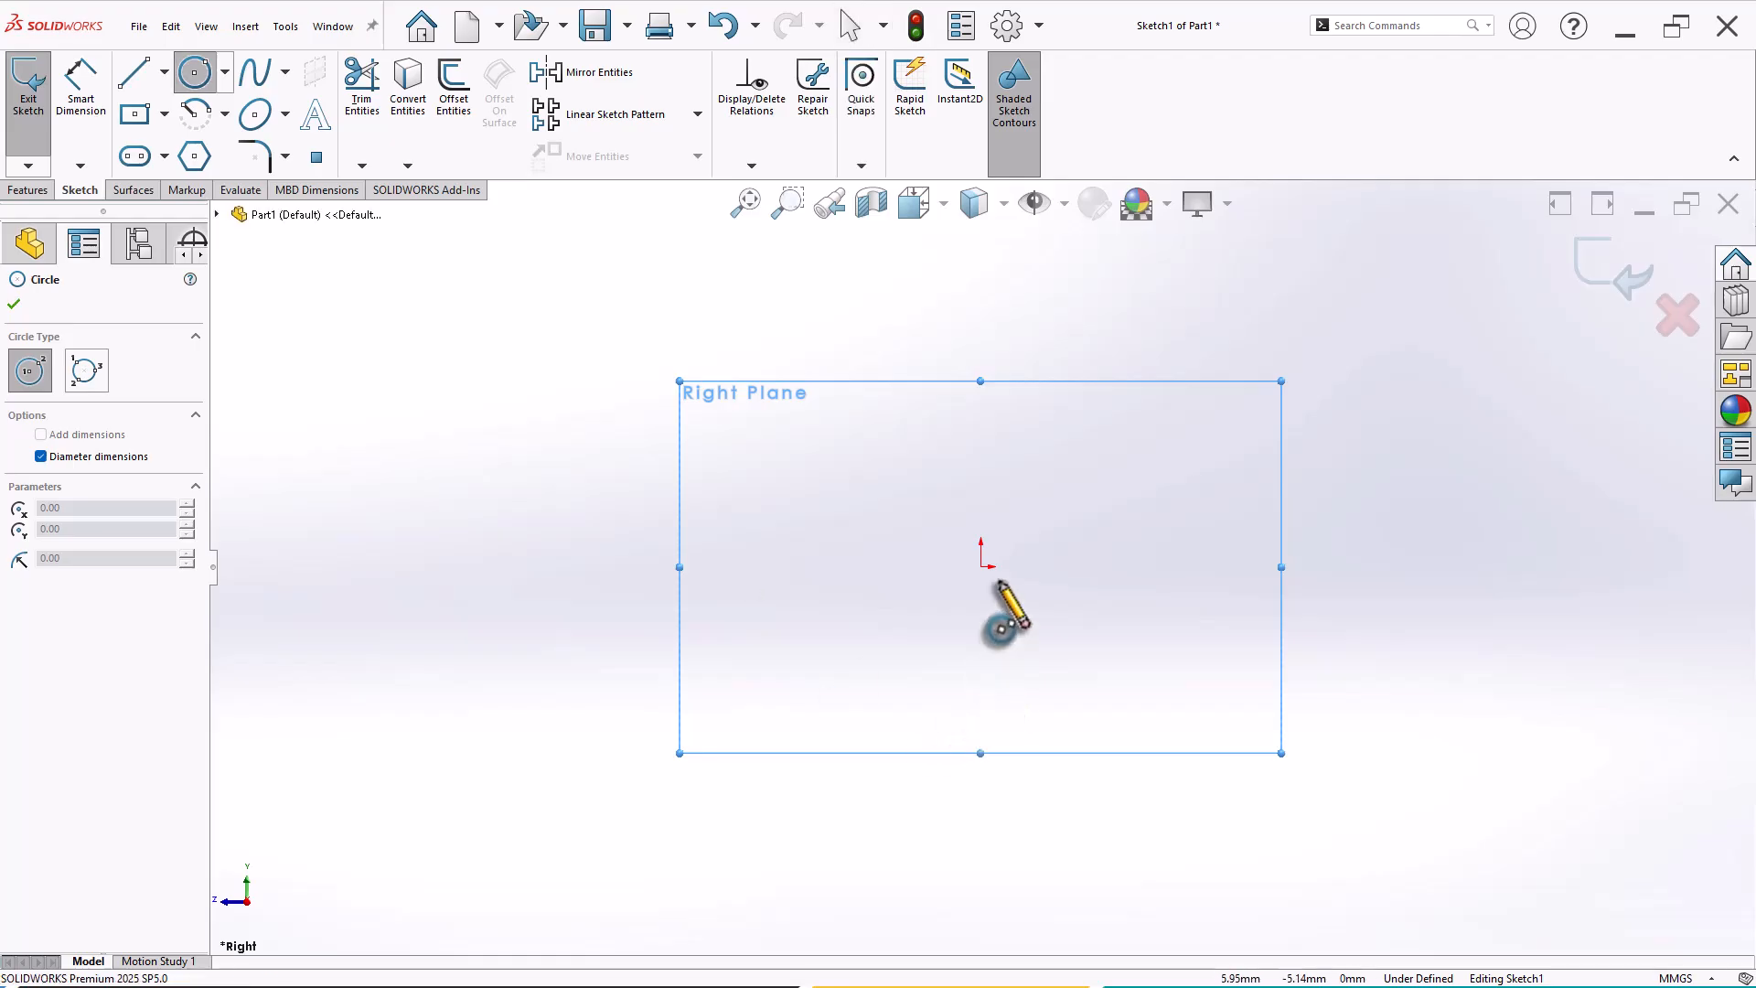
{"action": "left_click", "coordinate": [980, 567]}
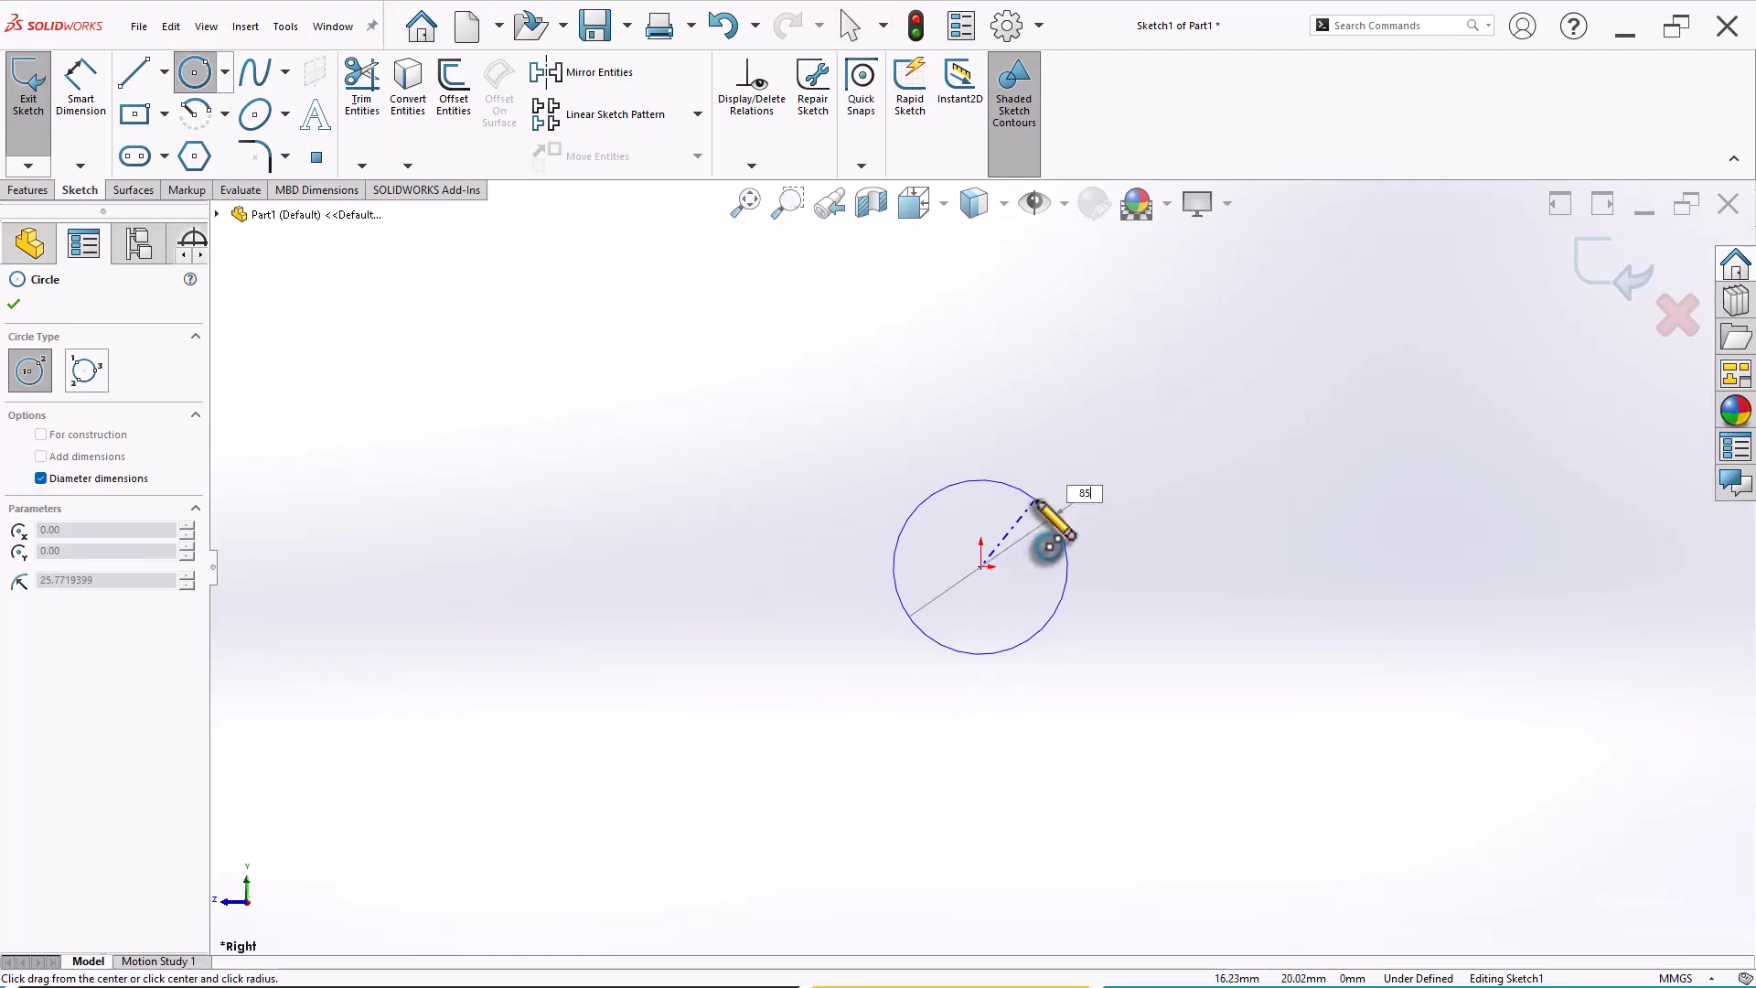
{"action": "key", "text": "Return"}
{"action": "key", "text": "Escape"}
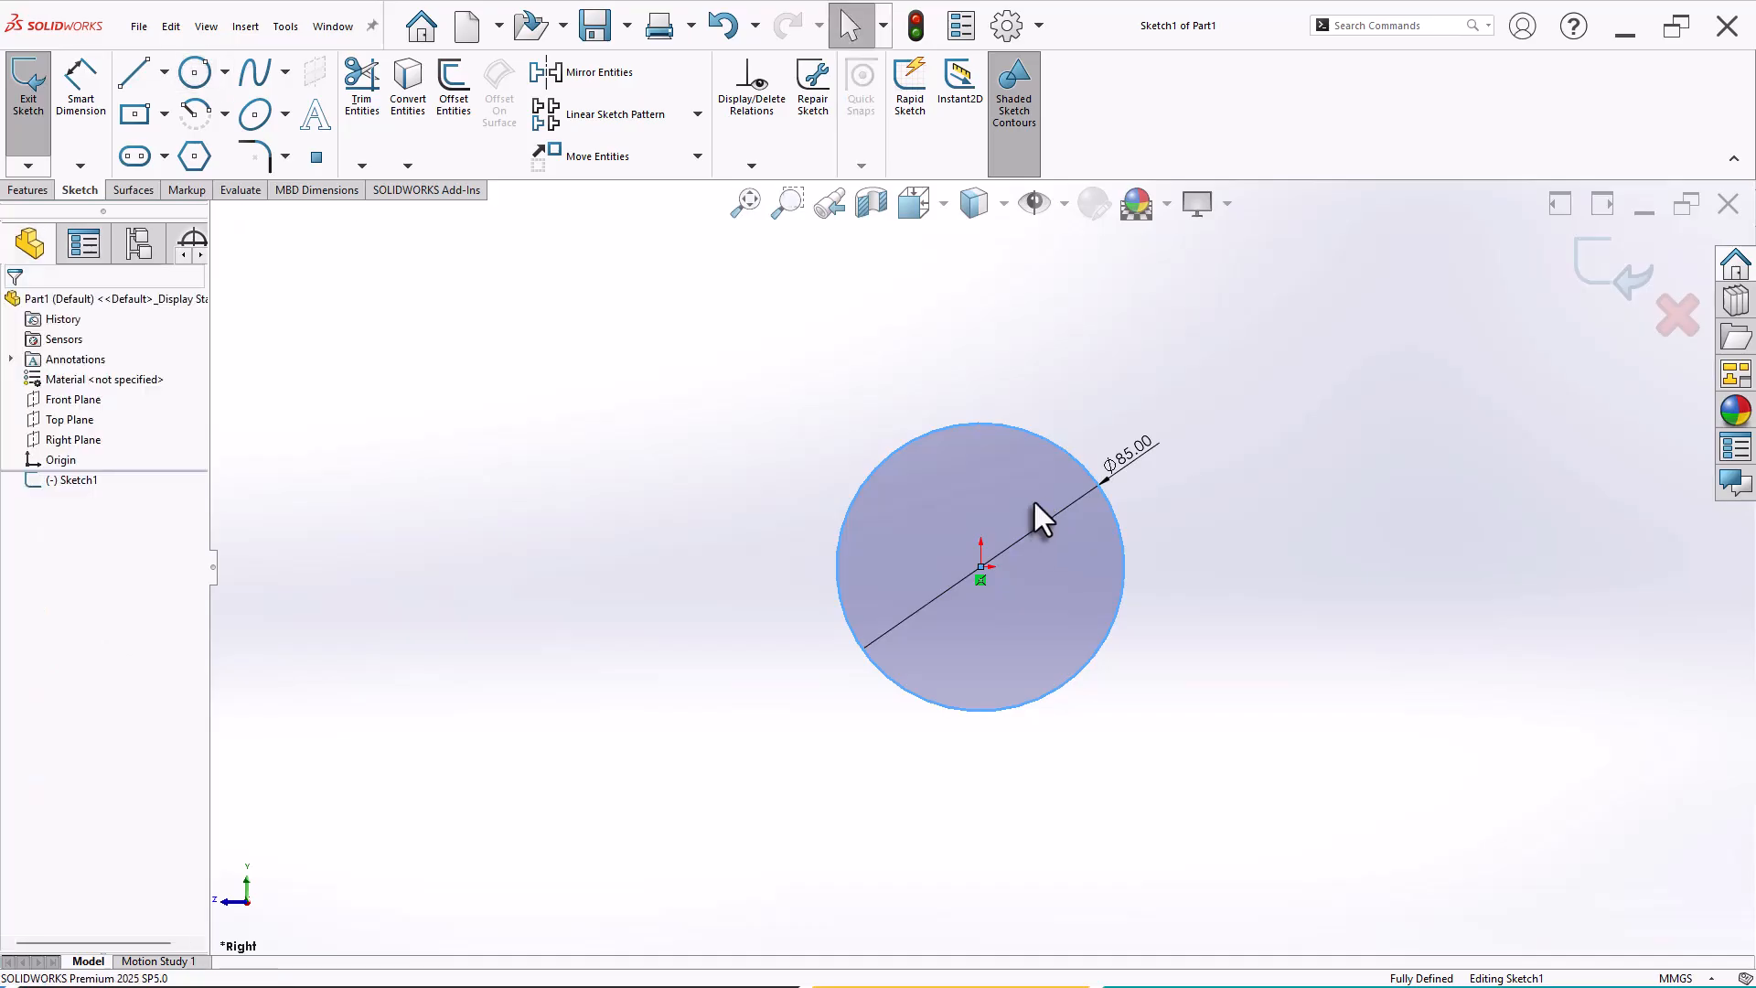
{"action": "left_click", "coordinate": [1606, 290]}
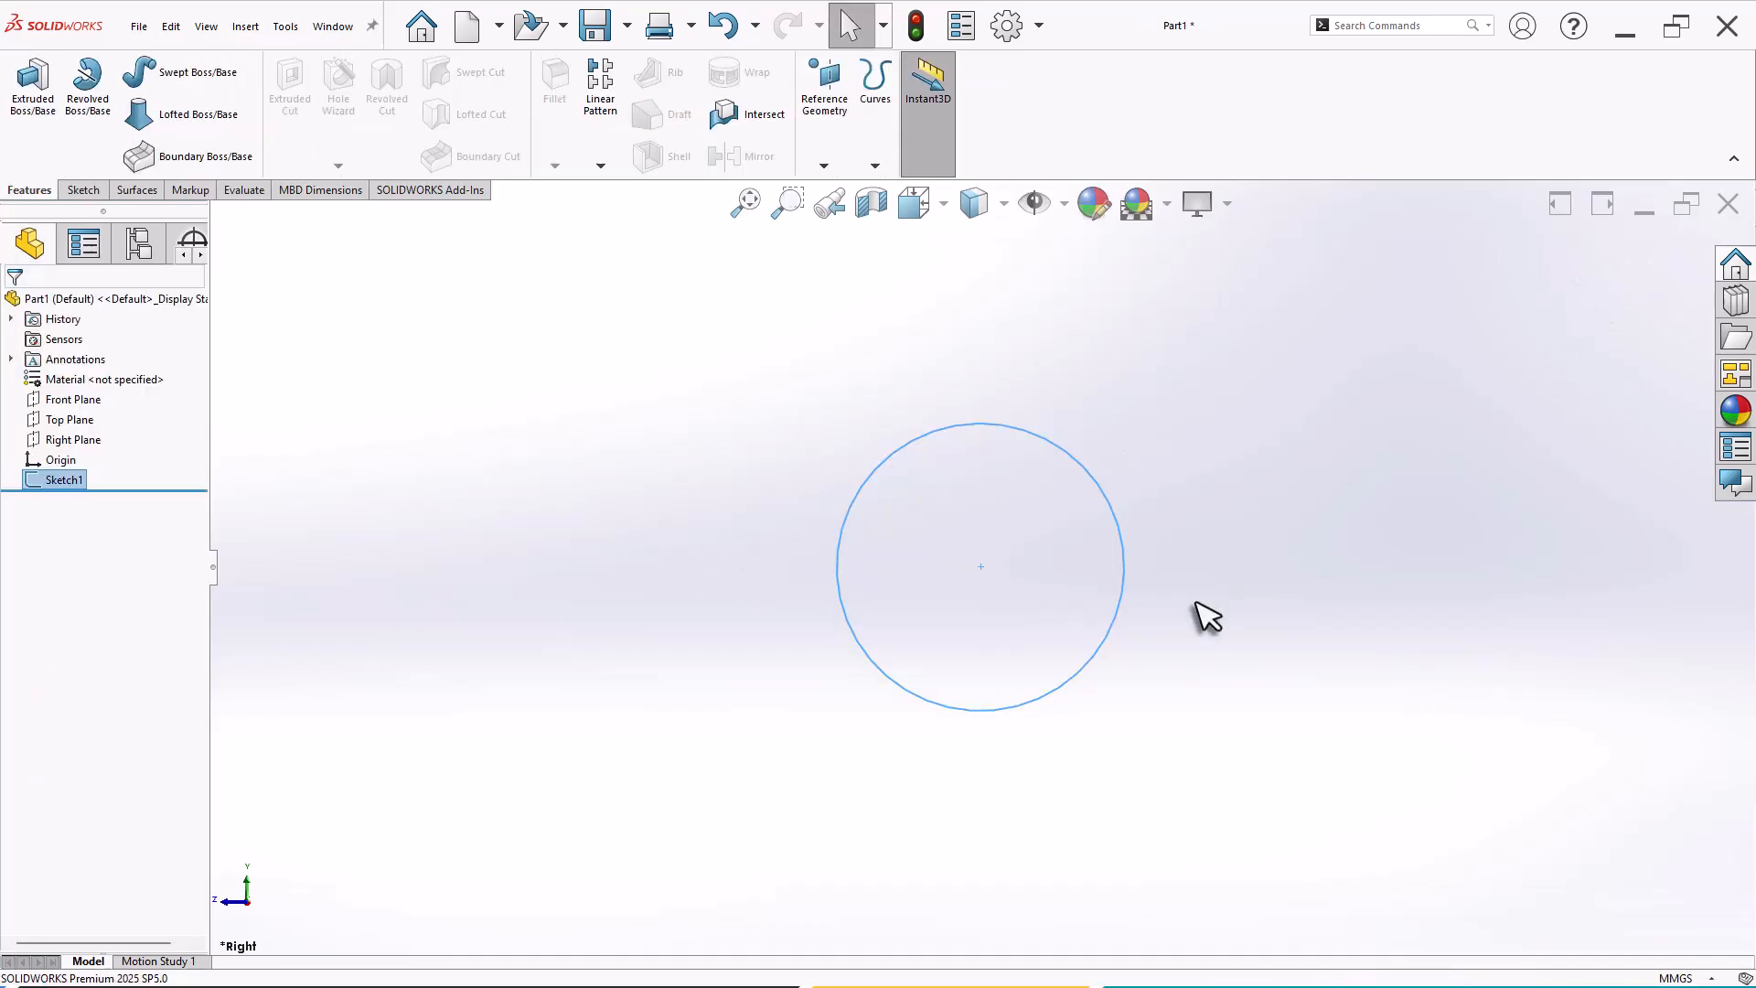
Create a reference plane offset 40 mm from the Right Plane.
{"action": "mouse_move", "coordinate": [1184, 580]}
{"action": "middle_mouse_down"}
{"action": "mouse_move", "coordinate": [1238, 651]}
{"action": "mouse_move", "coordinate": [466, 656]}
{"action": "middle_mouse_up"}
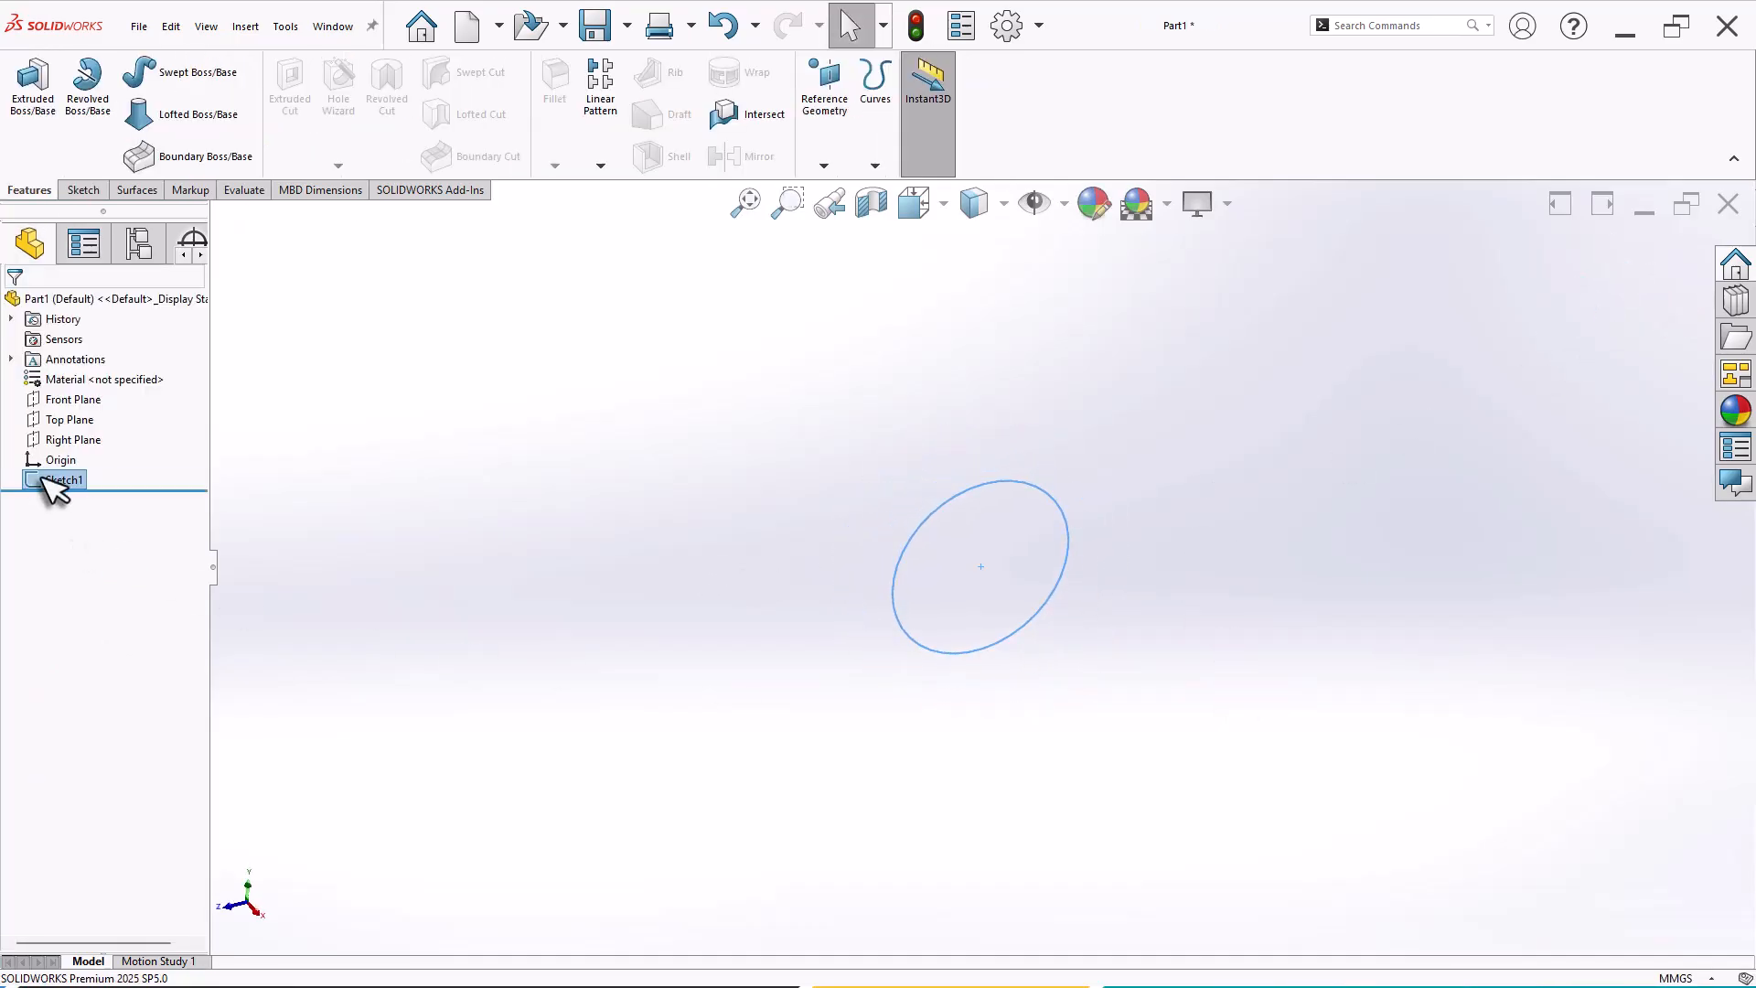
{"action": "left_click", "coordinate": [77, 439]}
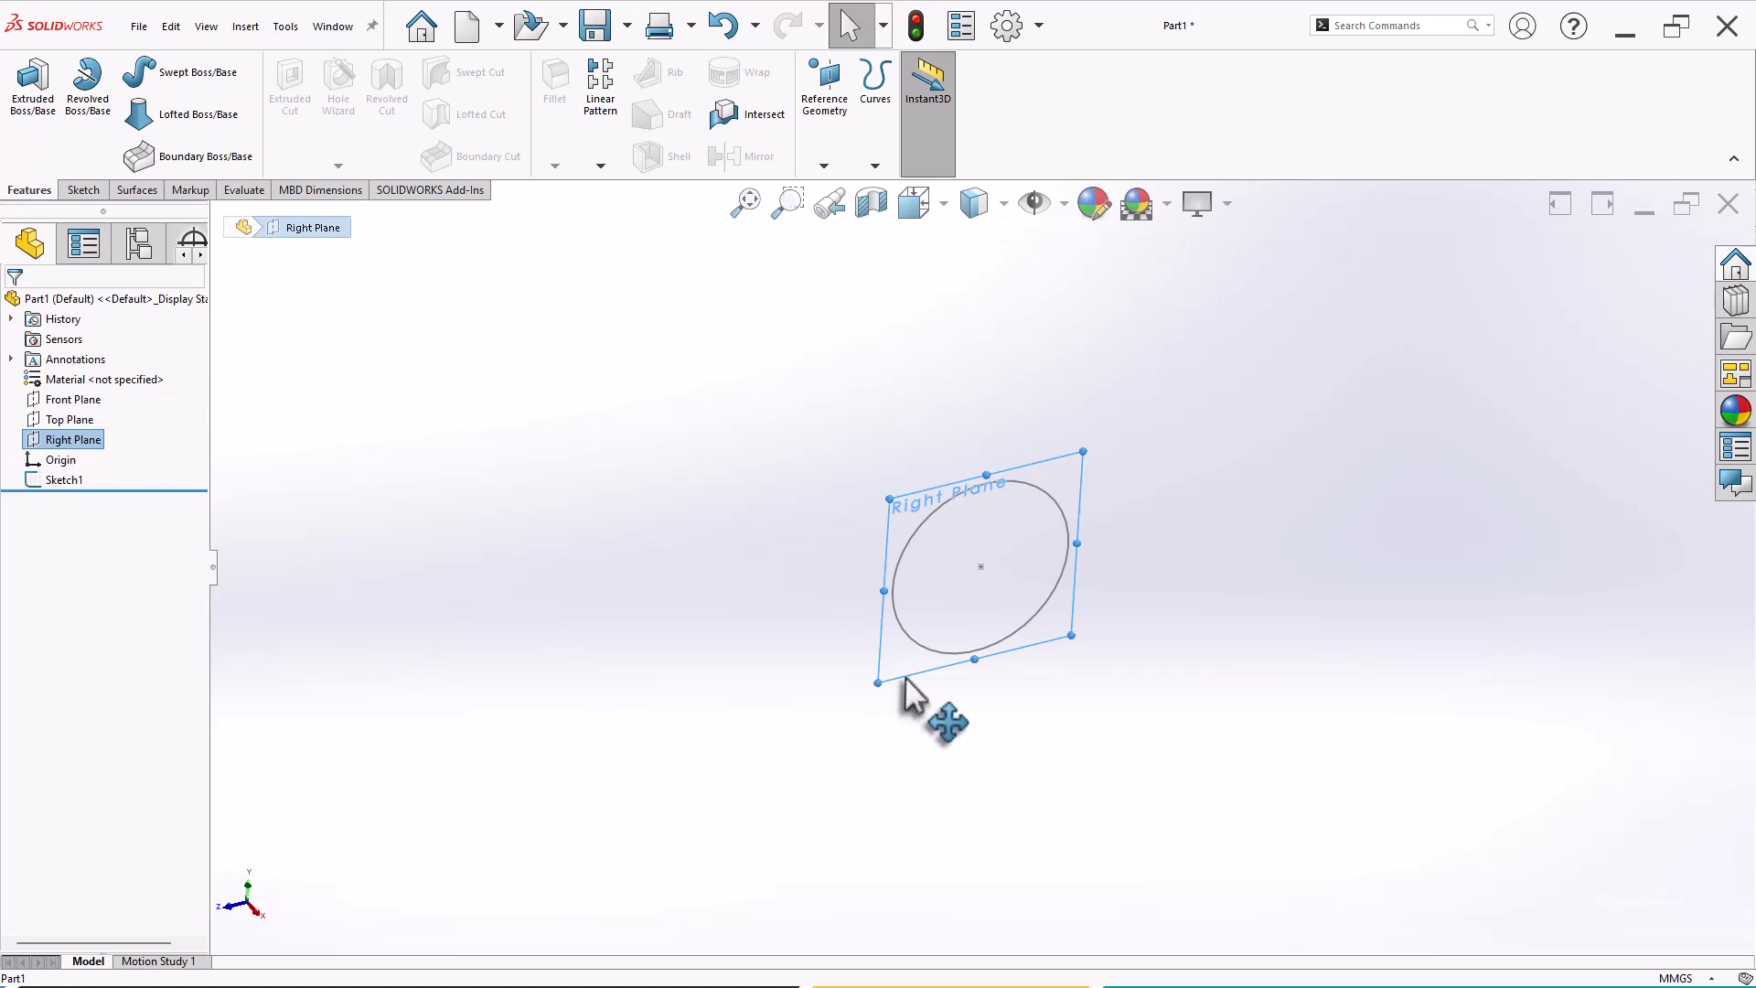
{"action": "left_click_drag", "start_coordinate": [903, 682], "coordinate": [995, 745], "text": "ctrl"}
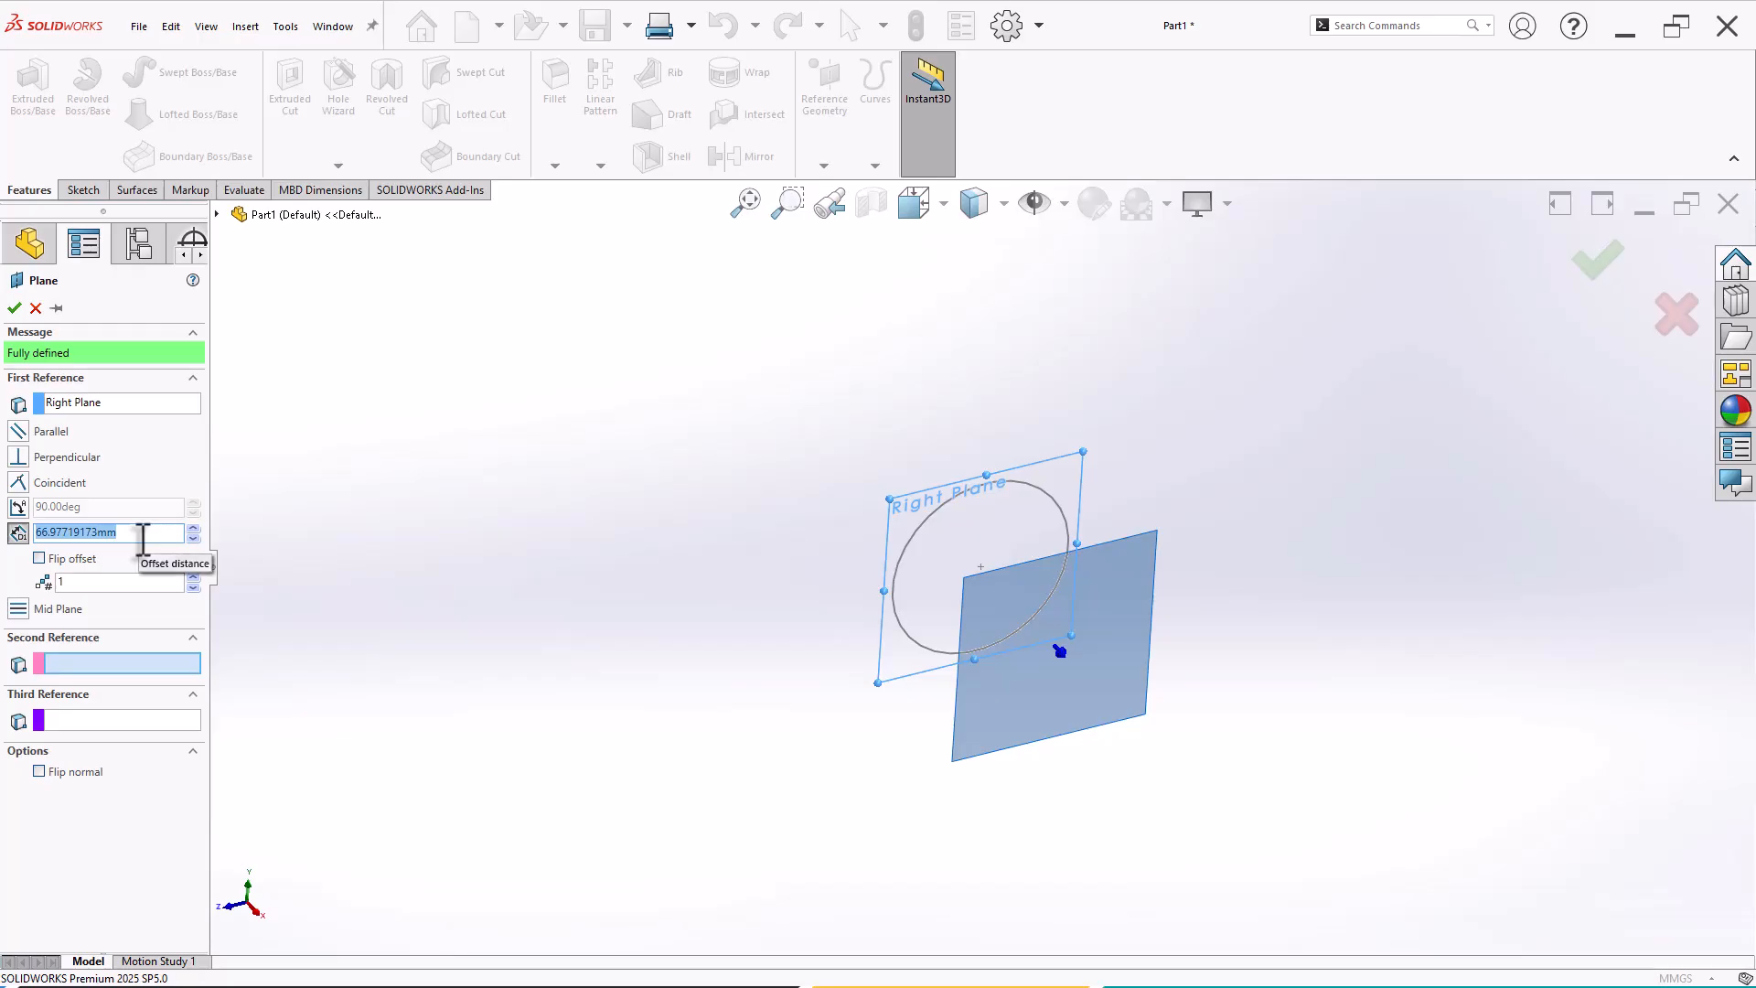
{"action": "type", "text": "40"}
{"action": "key", "text": "Return"}
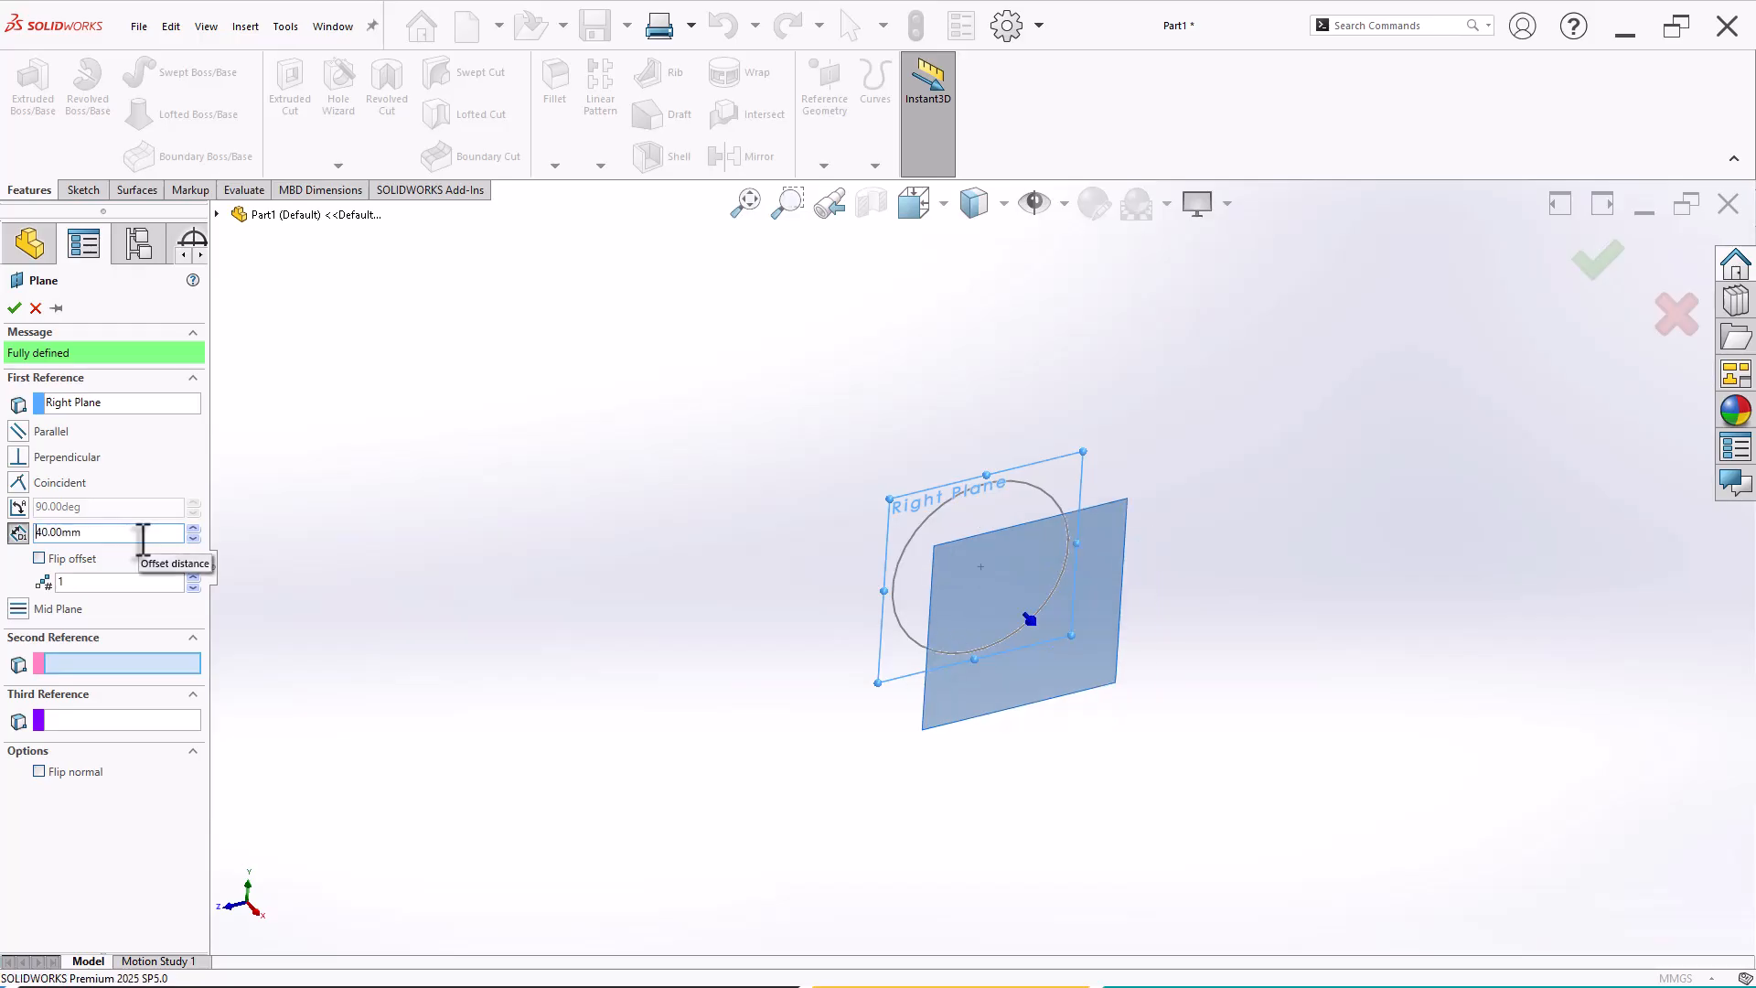
{"action": "left_click", "coordinate": [14, 307]}
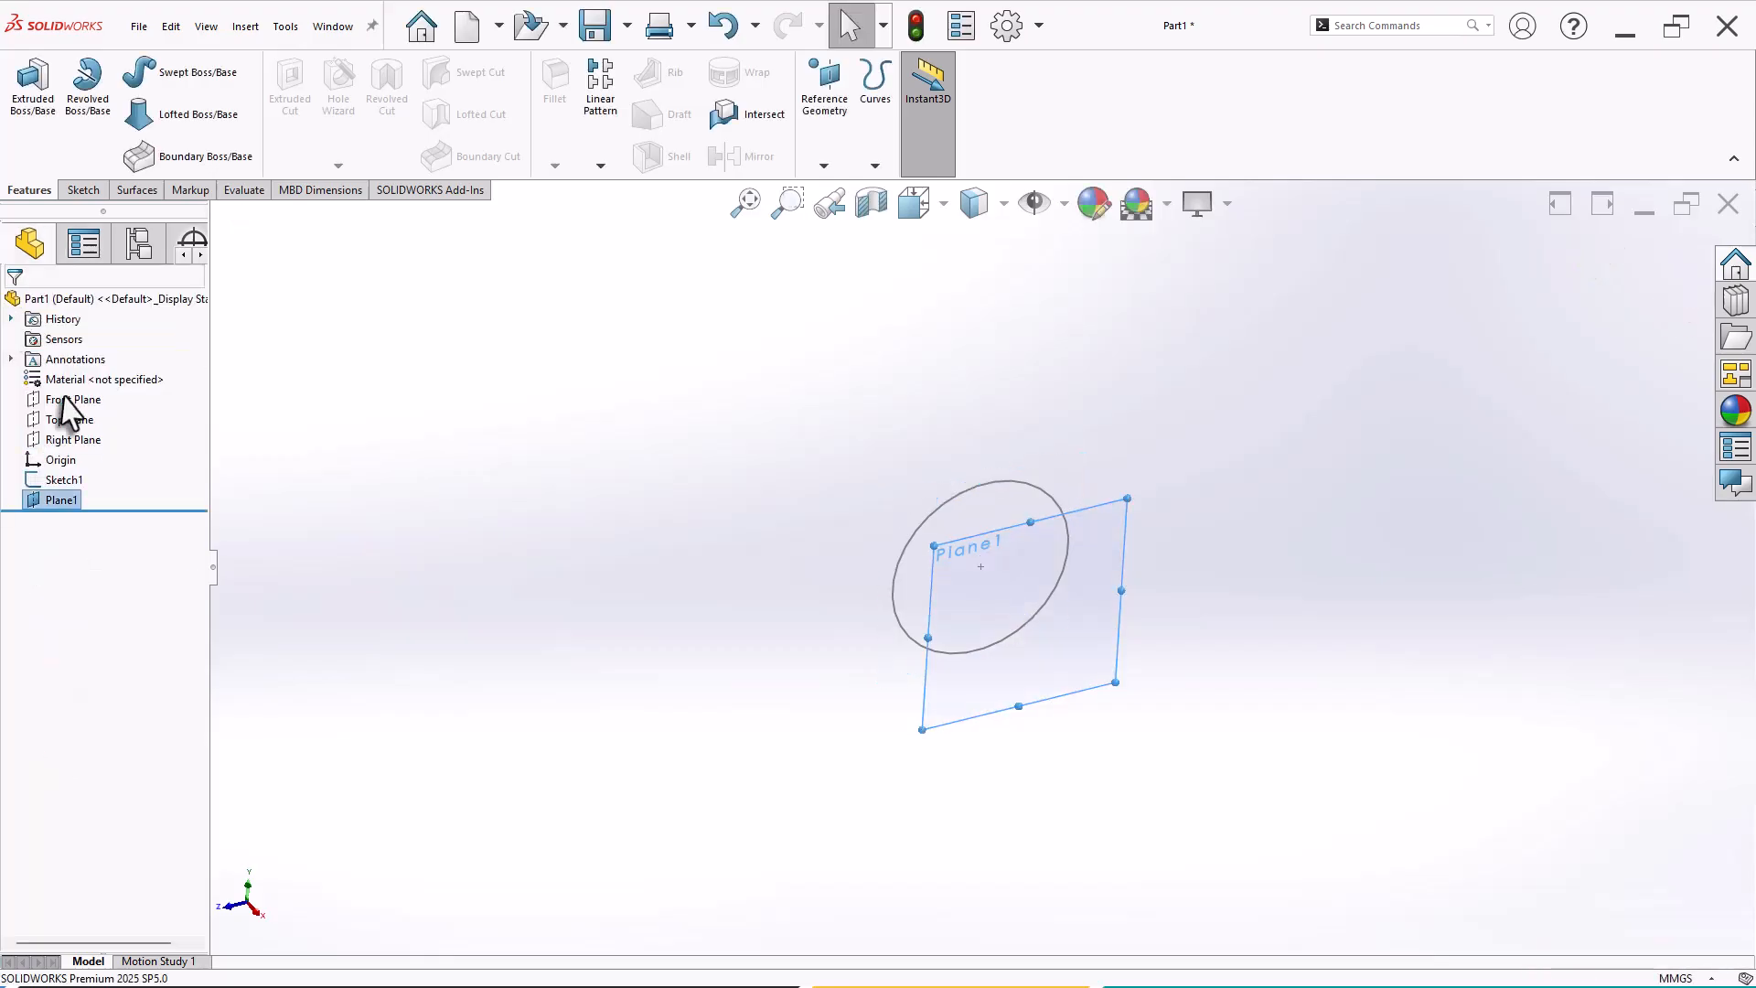
Sketch an 80 mm diameter circle centred on the origin on Plane1, and exit the sketch.
{"action": "right_click", "coordinate": [1068, 693]}
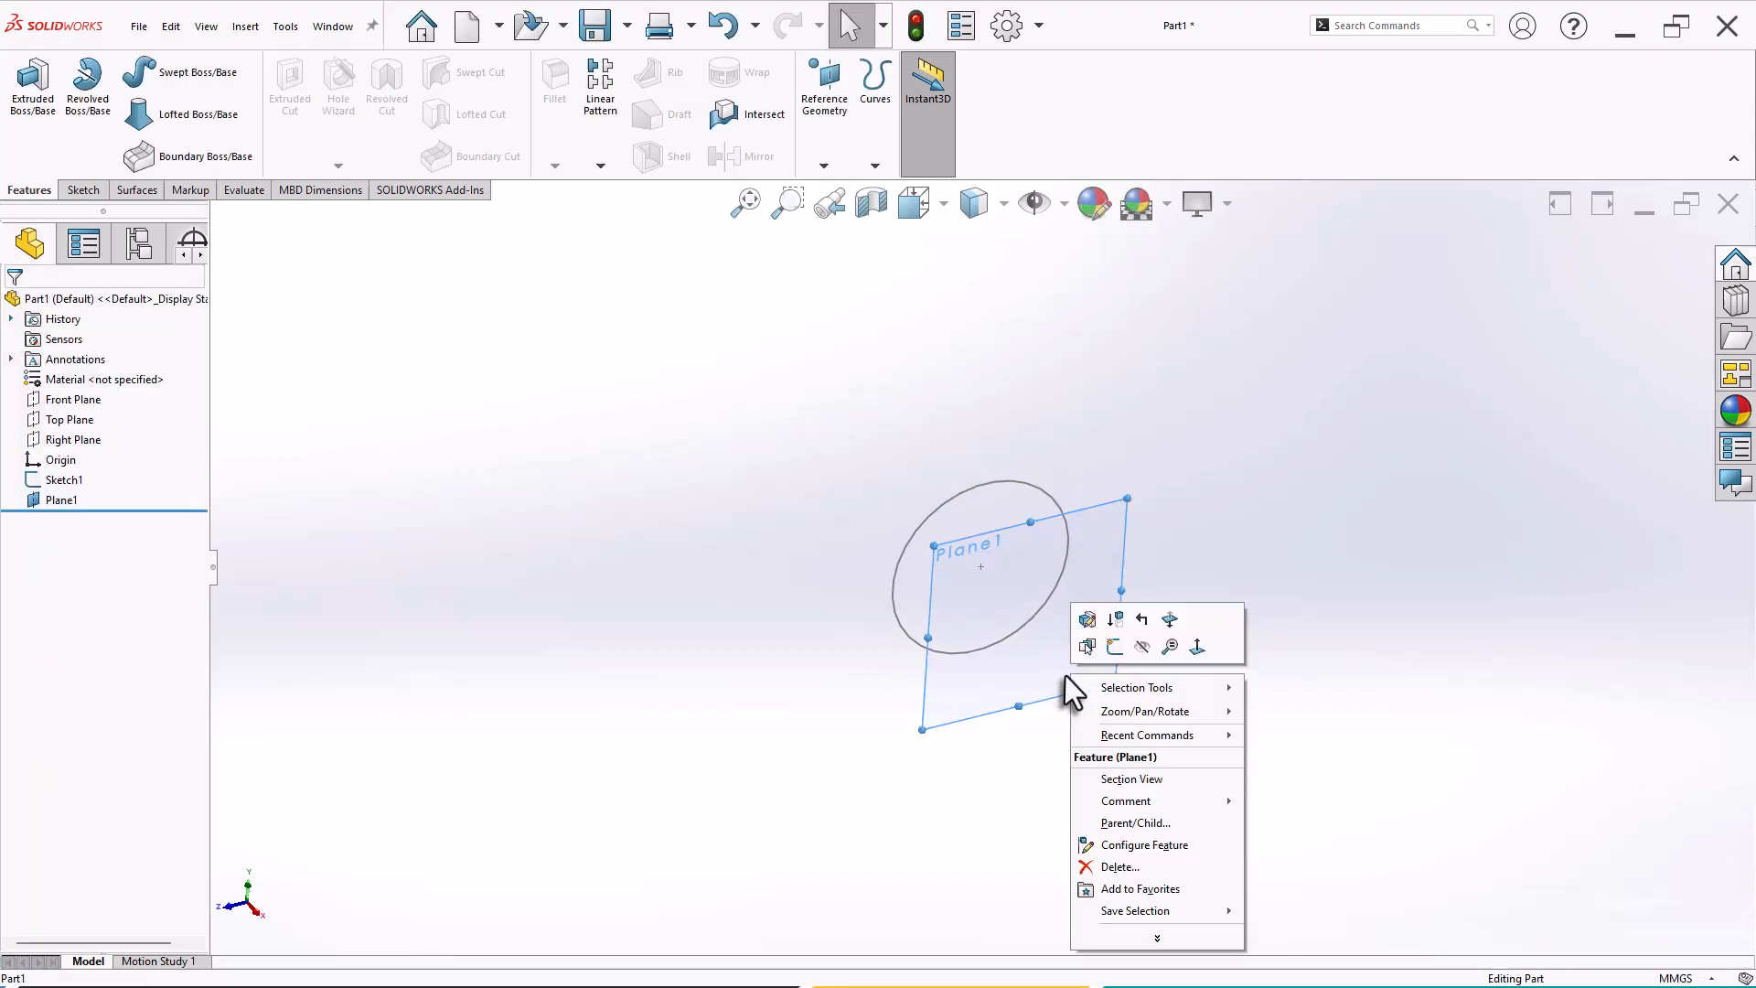
{"action": "left_click", "coordinate": [1113, 646]}
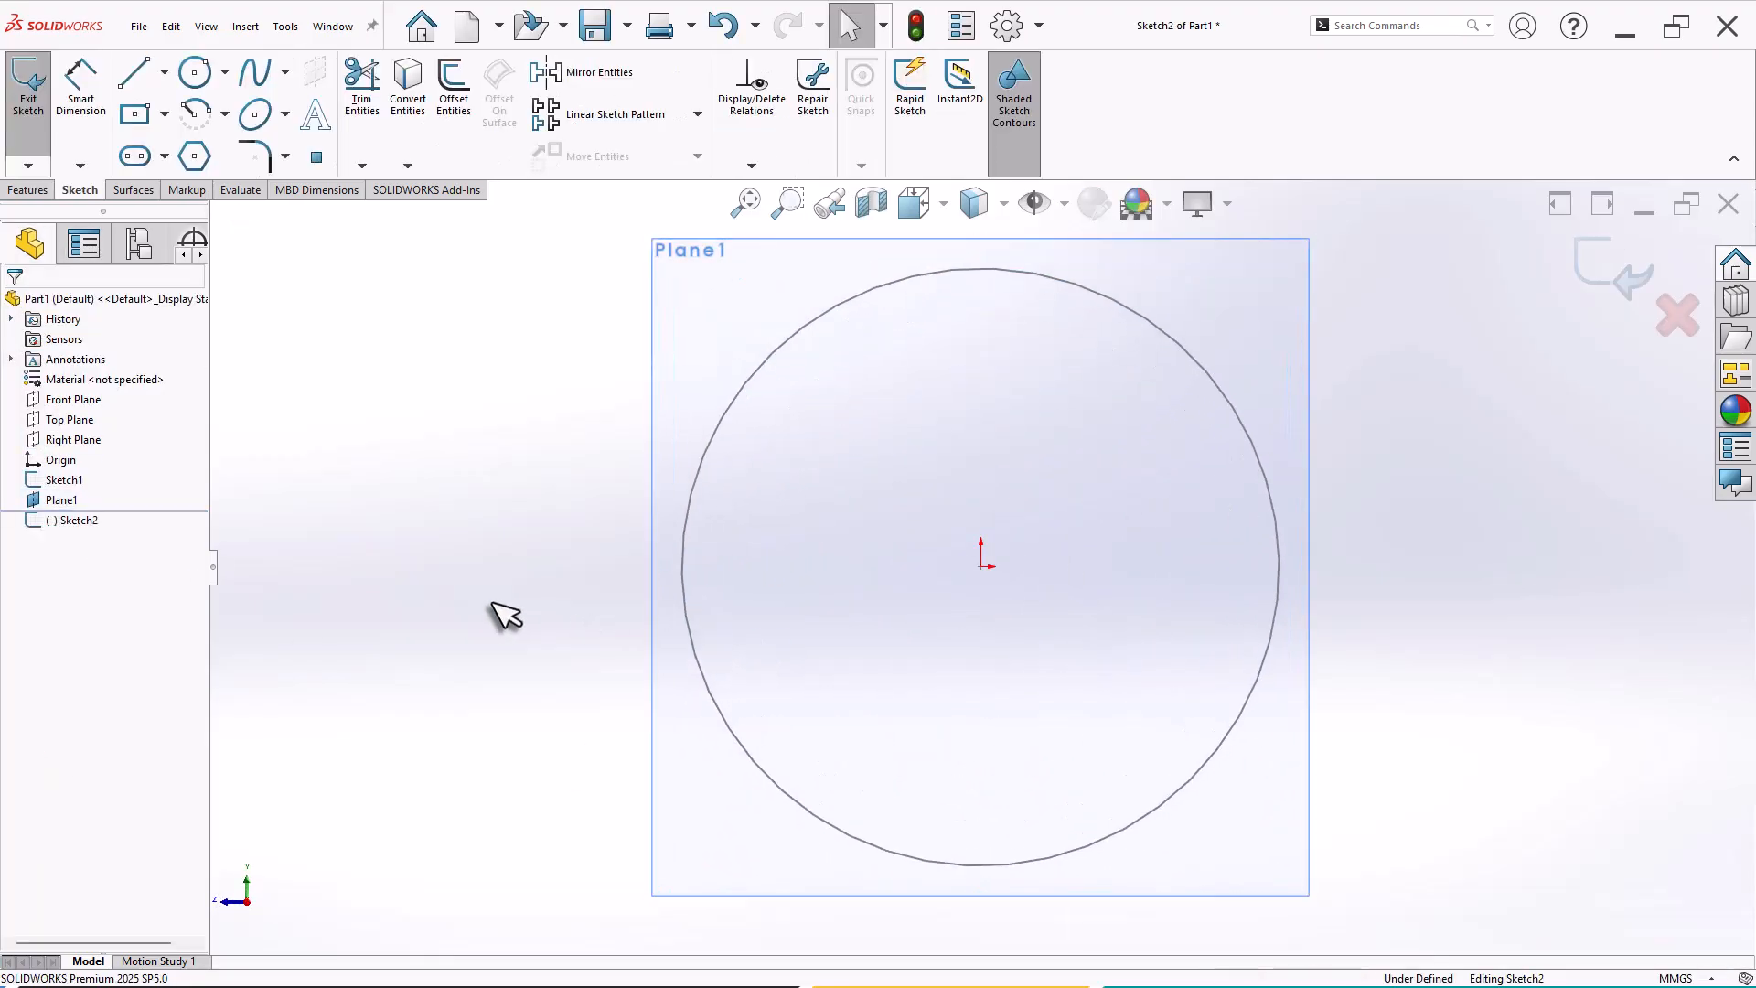
{"action": "right_click_drag", "start_coordinate": [478, 602], "coordinate": [403, 612]}
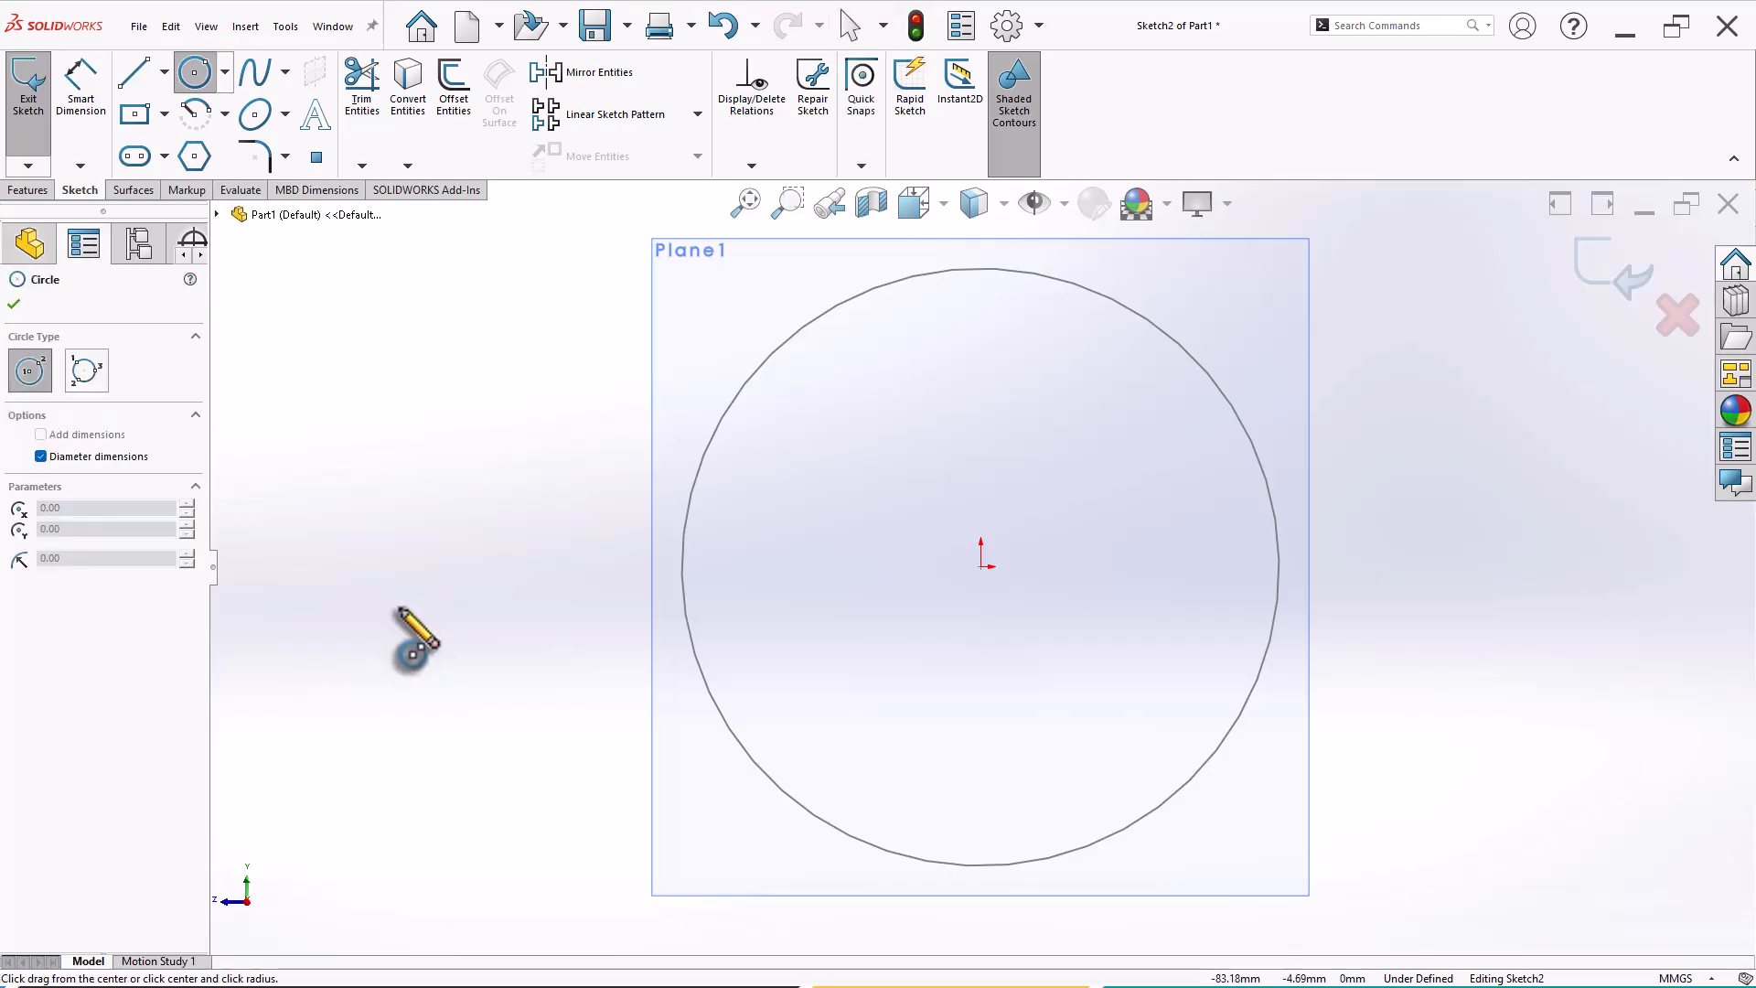
{"action": "left_click", "coordinate": [981, 565]}
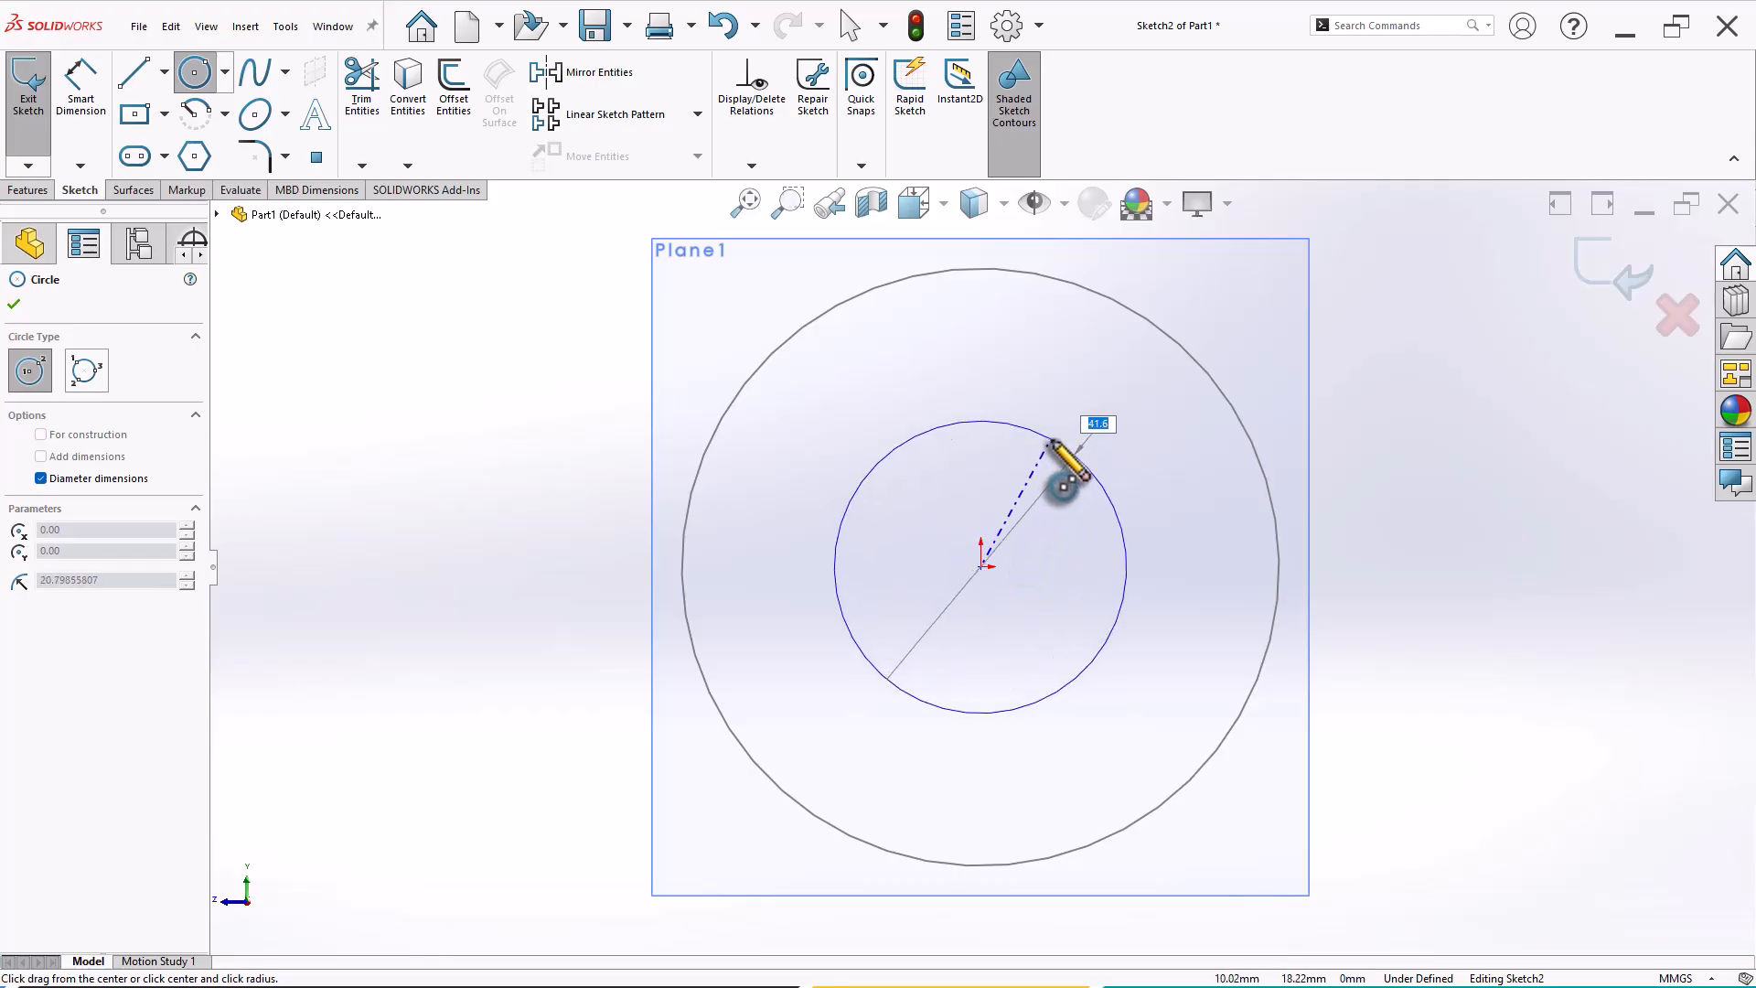
{"action": "key", "text": "Return"}
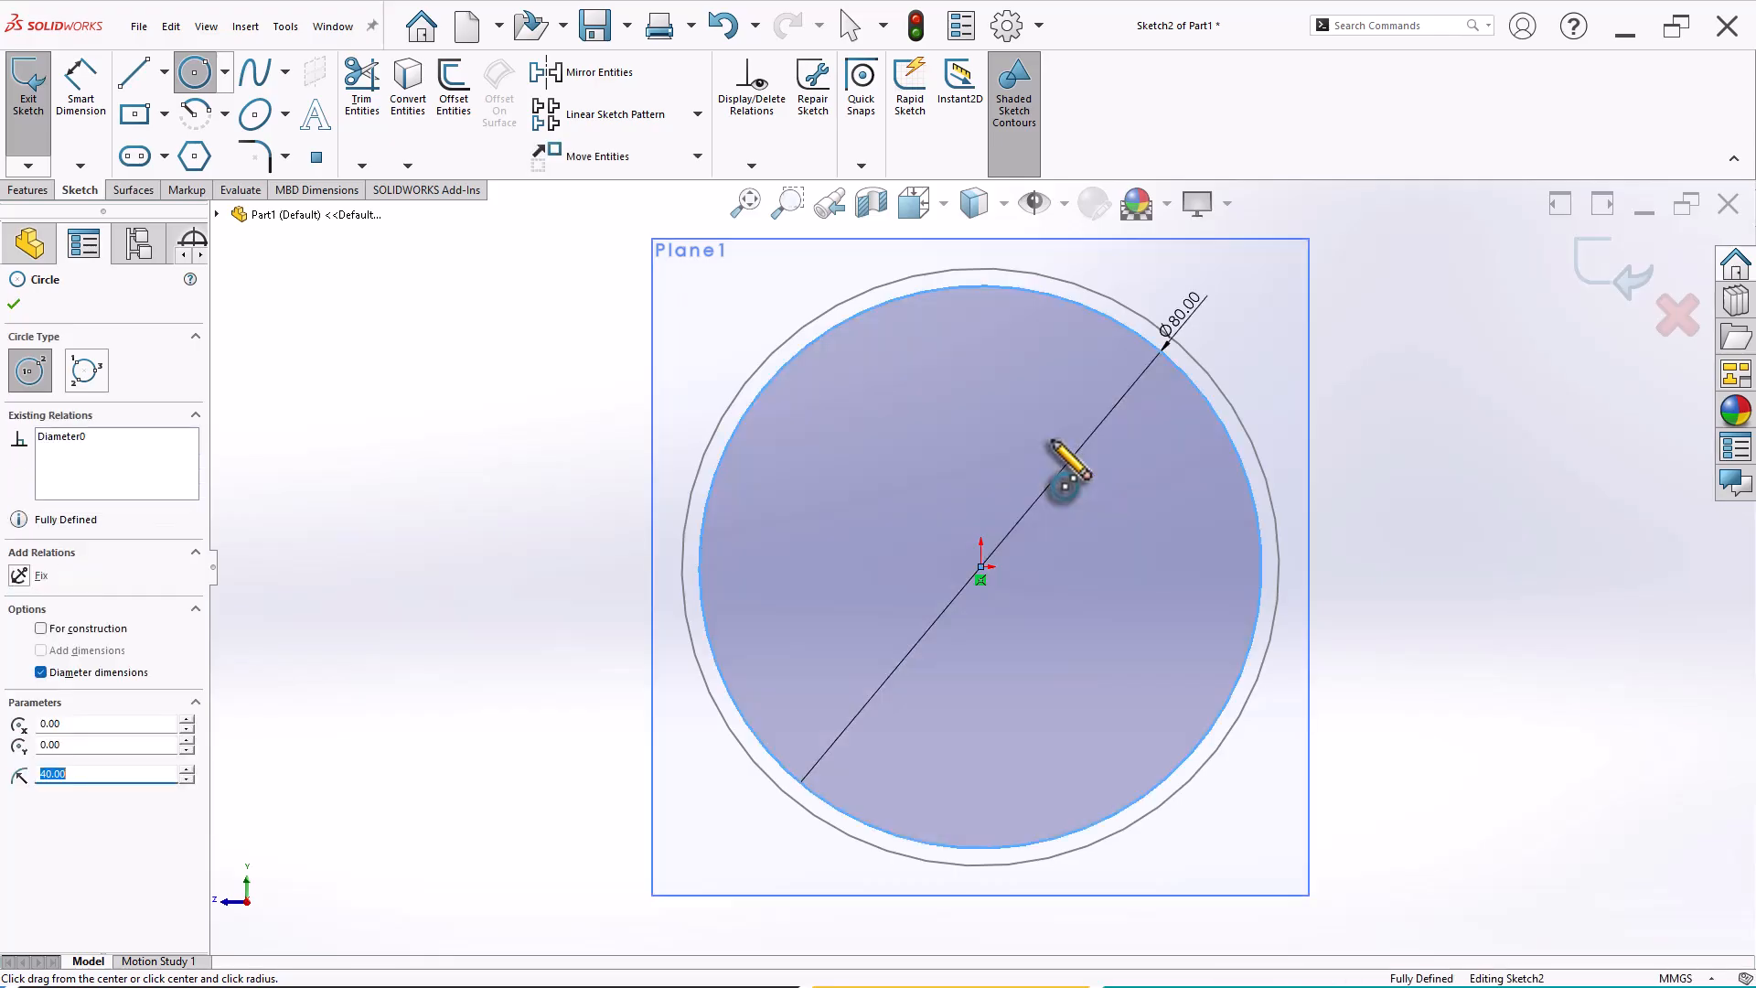
{"action": "key", "text": "Escape"}
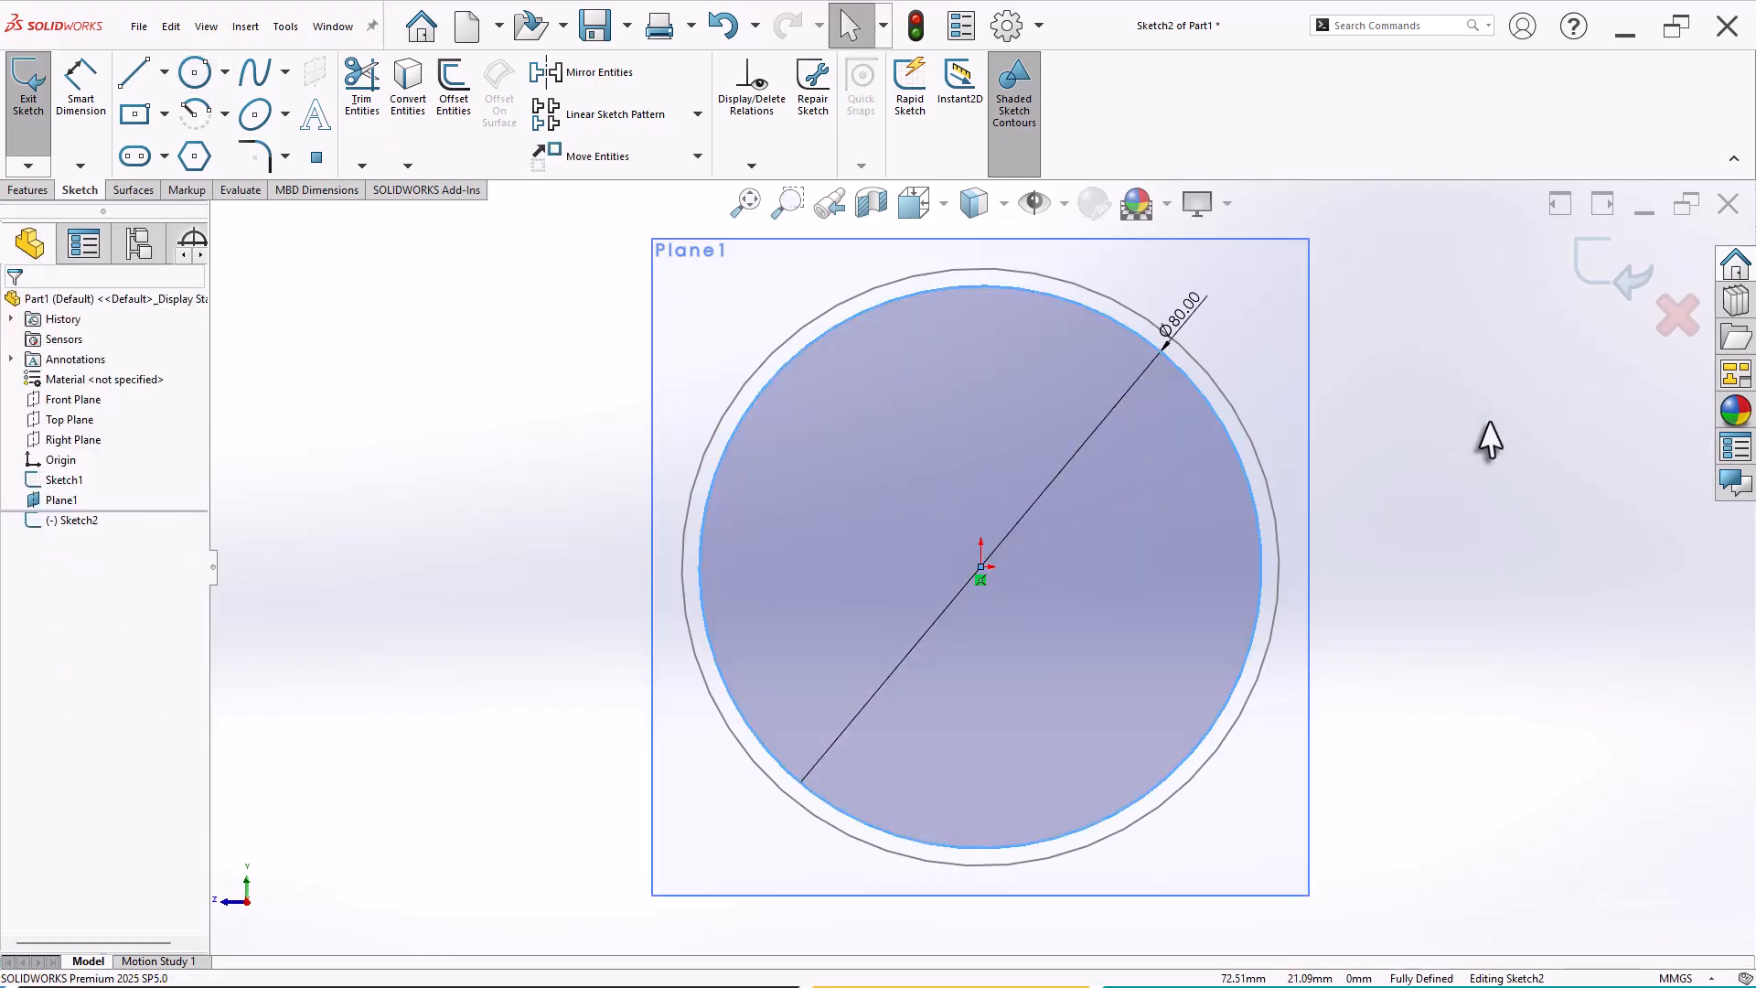
{"action": "left_click", "coordinate": [1591, 267]}
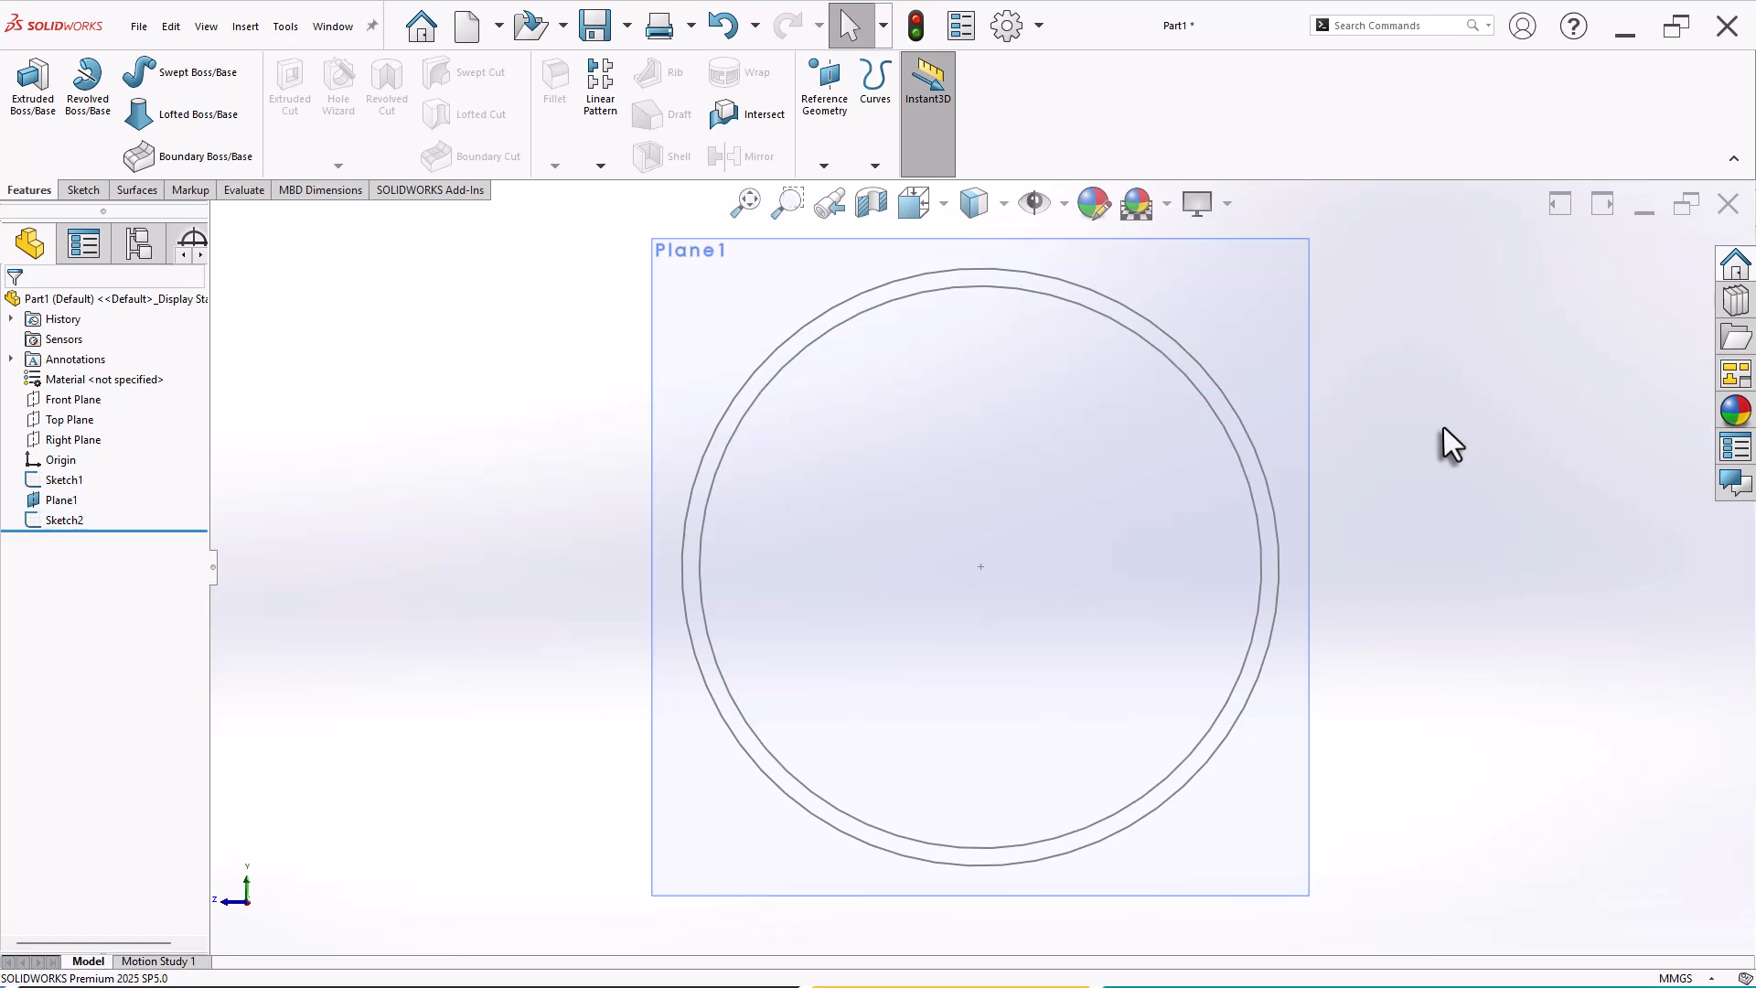
Create a second reference plane offset 65 mm from the Right Plane, beyond Plane1.
{"action": "scroll", "coordinate": [1203, 588], "scroll_direction": "up", "scroll_amount": 3}
{"action": "mouse_move", "coordinate": [1204, 588]}
{"action": "middle_mouse_down"}
{"action": "mouse_move", "coordinate": [1273, 670]}
{"action": "mouse_move", "coordinate": [1277, 706]}
{"action": "middle_mouse_up"}
{"action": "scroll", "coordinate": [1415, 675], "scroll_direction": "down", "scroll_amount": 1}
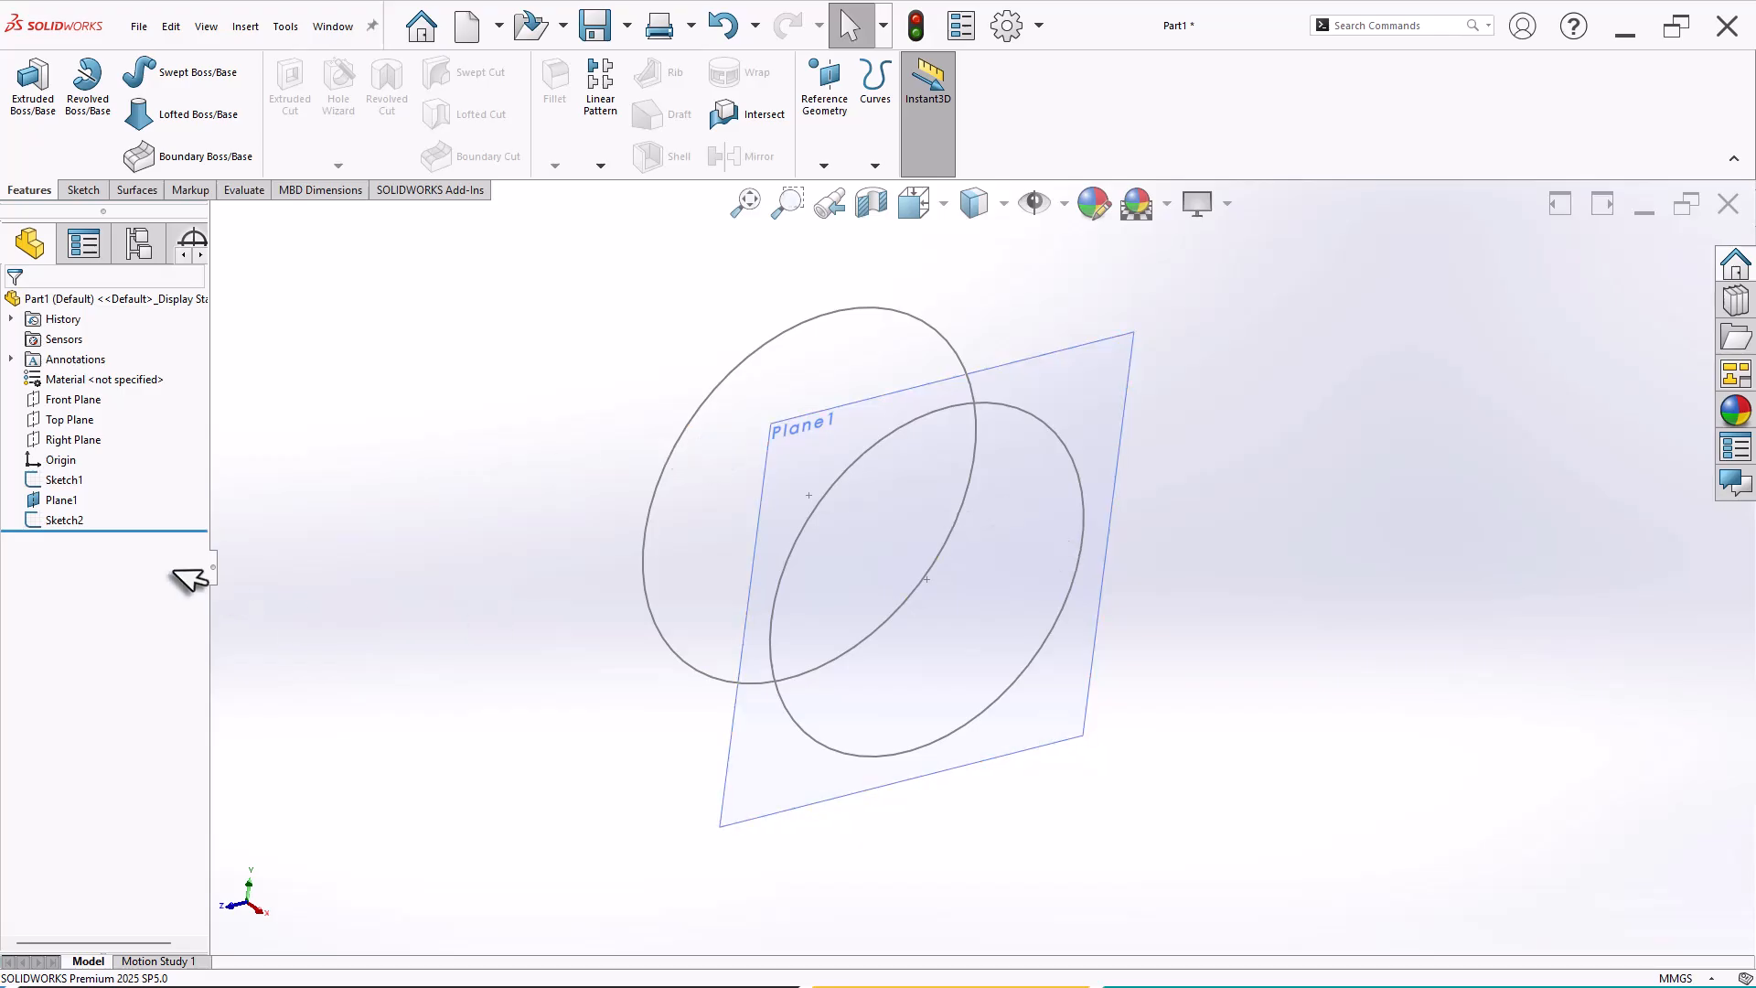
{"action": "left_click", "coordinate": [82, 441]}
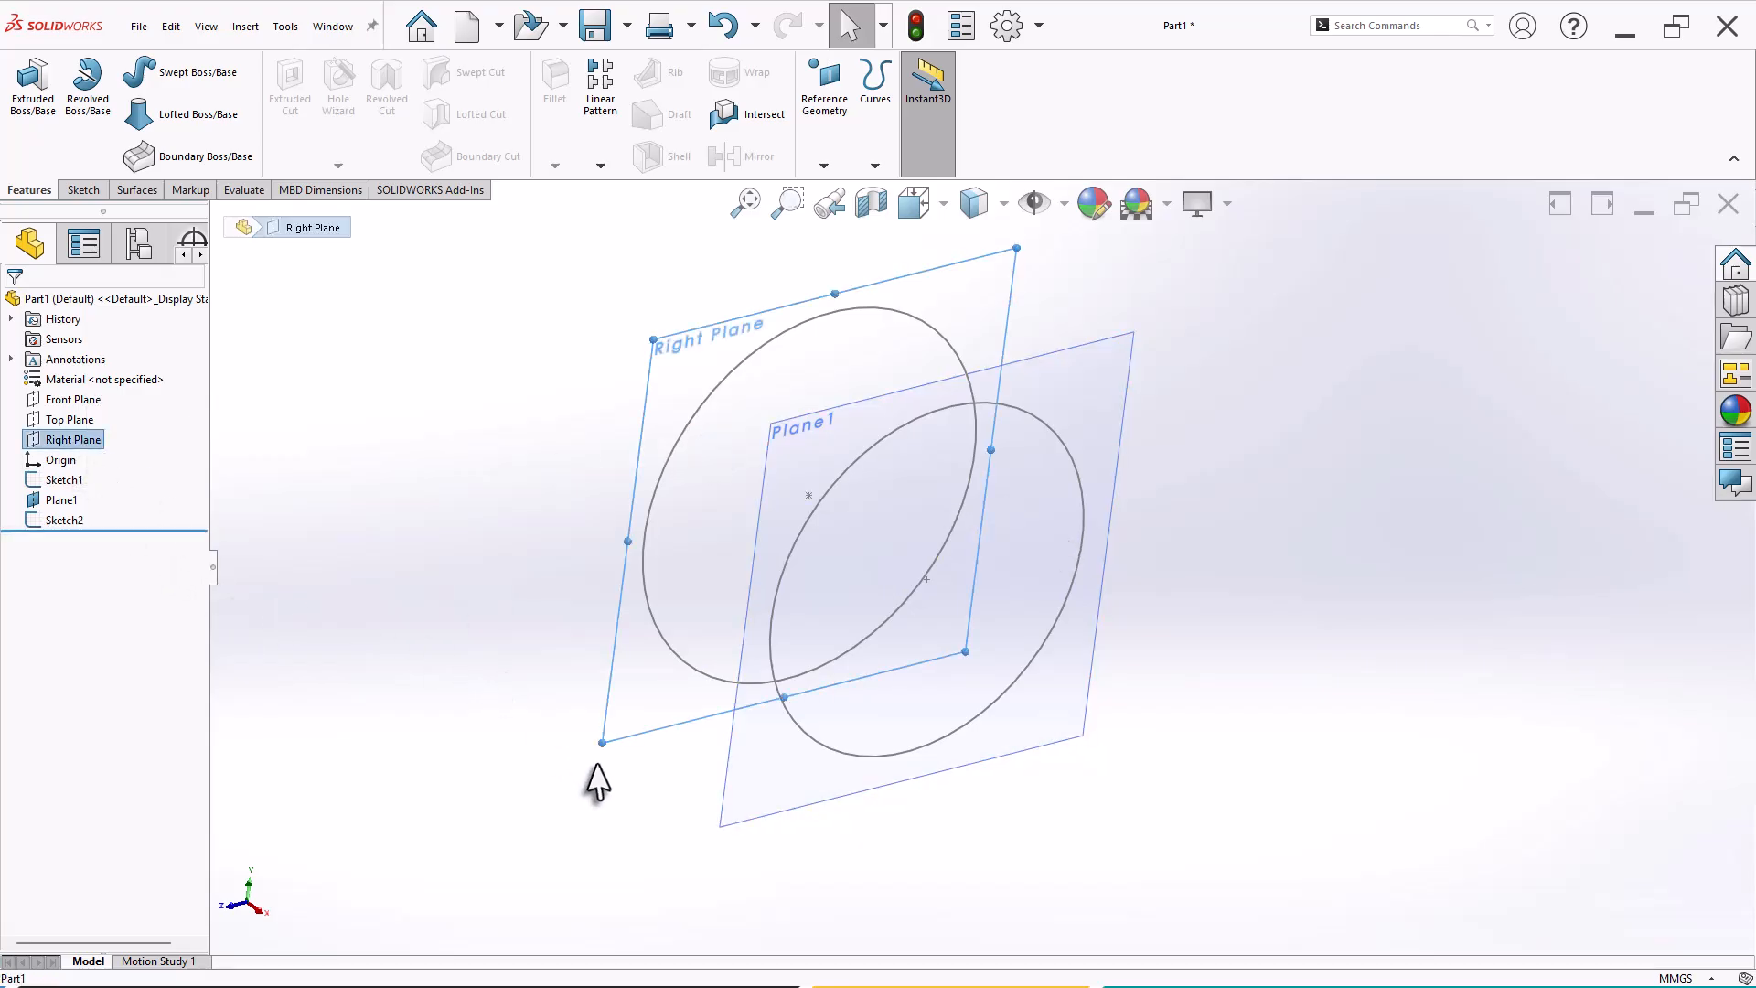
{"action": "left_click_drag", "start_coordinate": [630, 743], "coordinate": [940, 894], "text": "ctrl"}
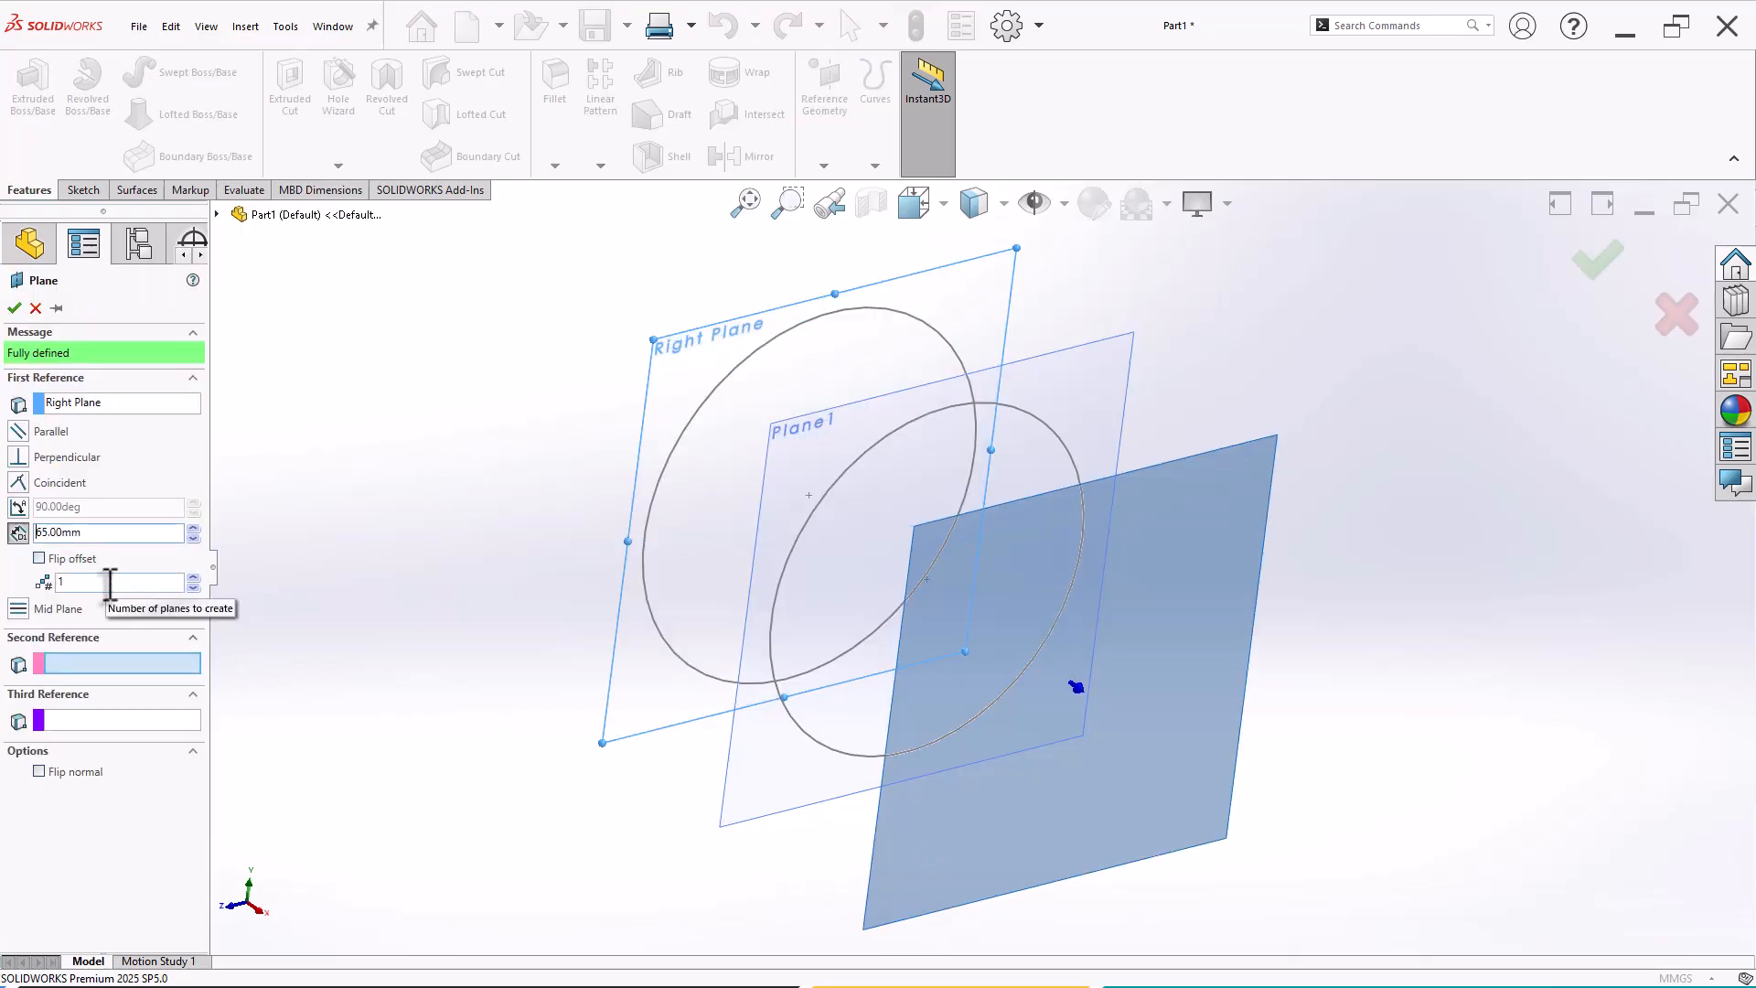
{"action": "key", "text": "Return"}
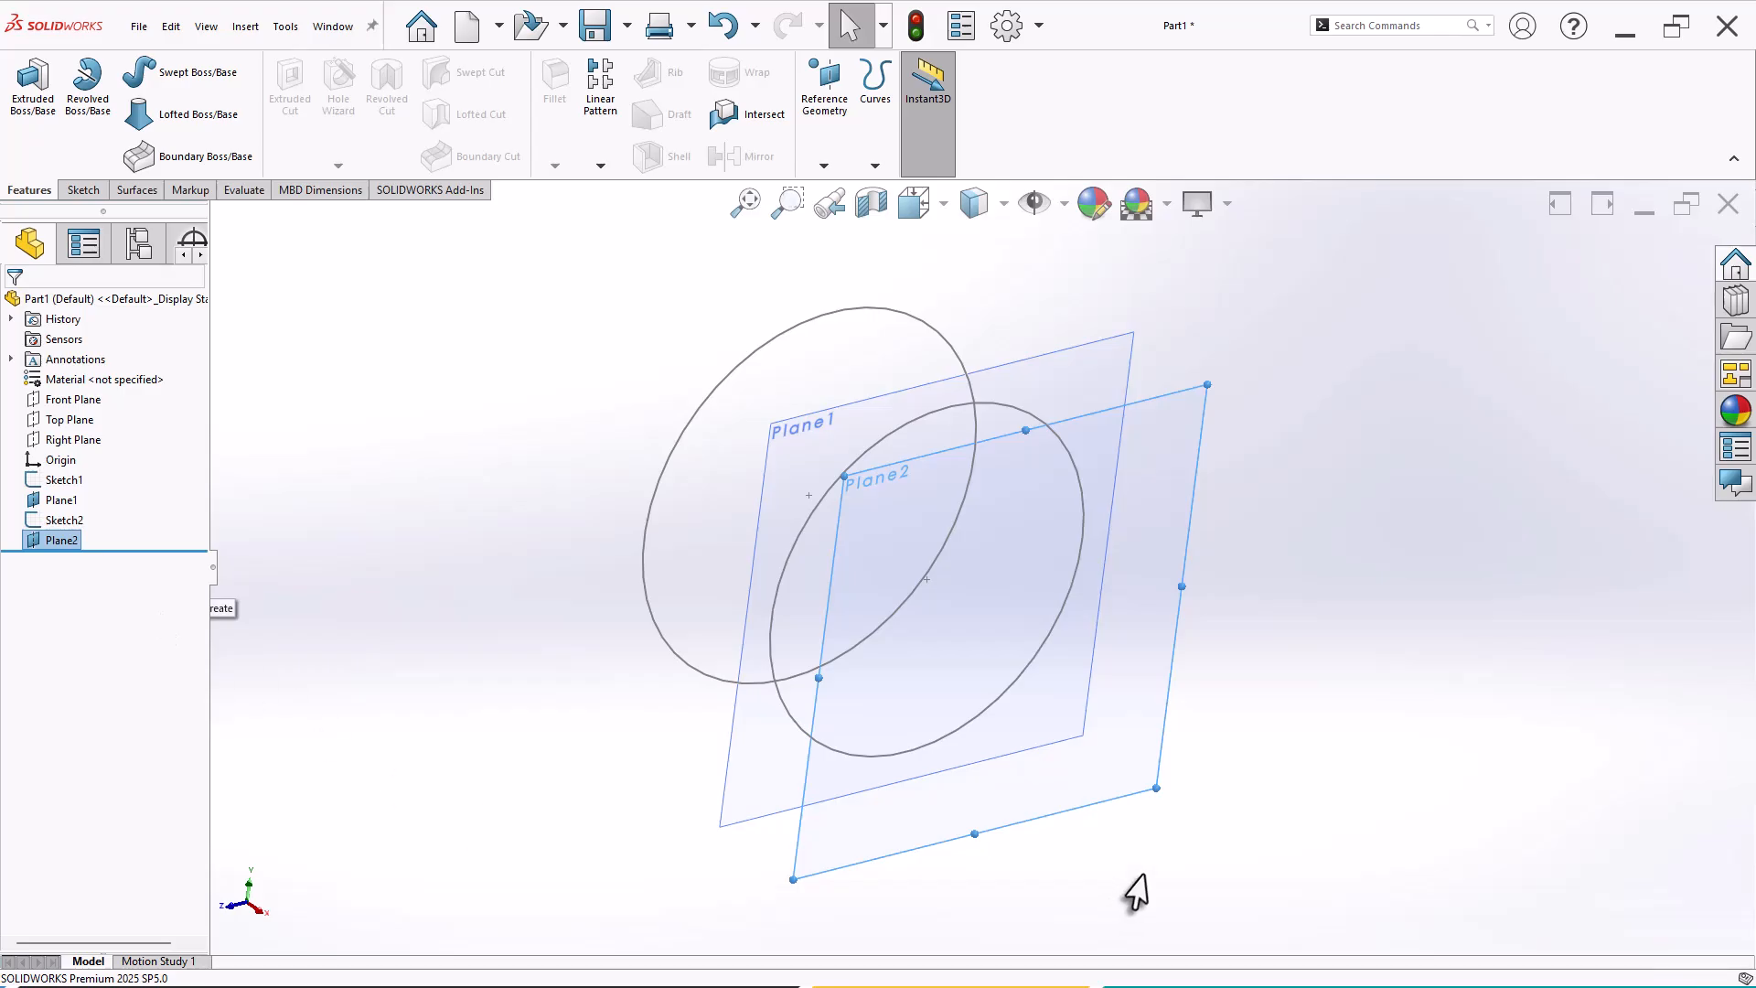
Sketch a 50 mm diameter circle centred on the origin on Plane2, and exit the sketch.
{"action": "left_click", "coordinate": [1114, 798]}
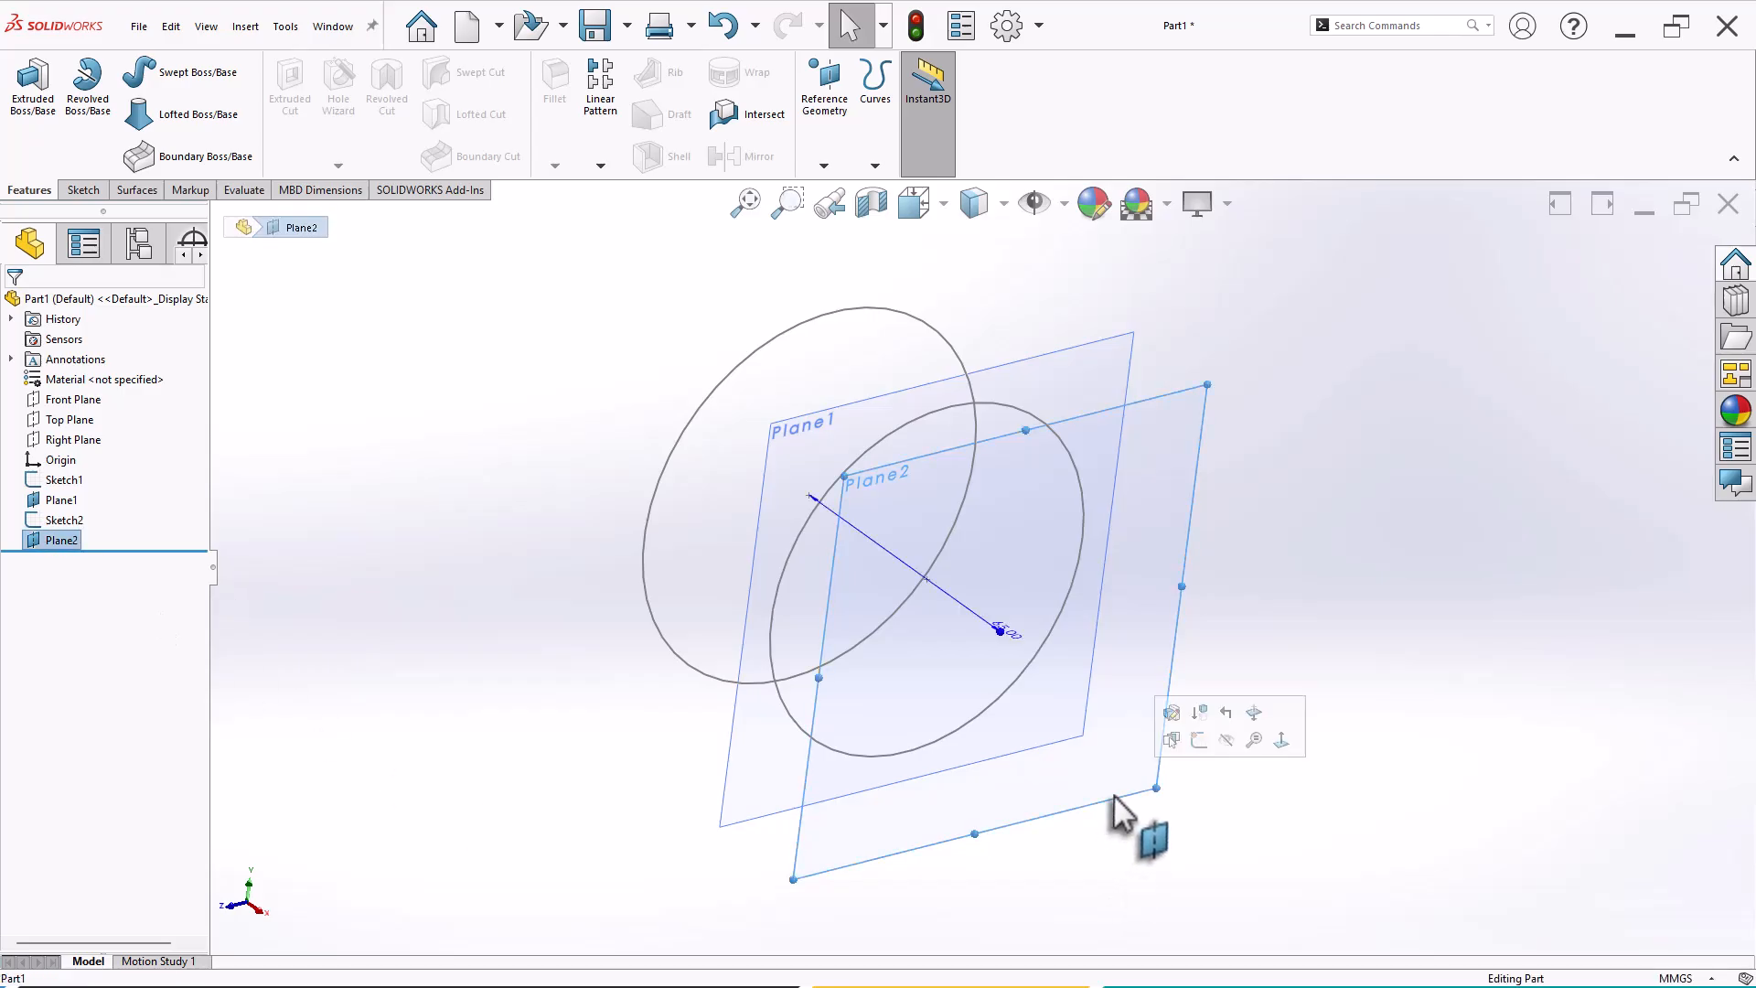
{"action": "left_click", "coordinate": [1199, 739]}
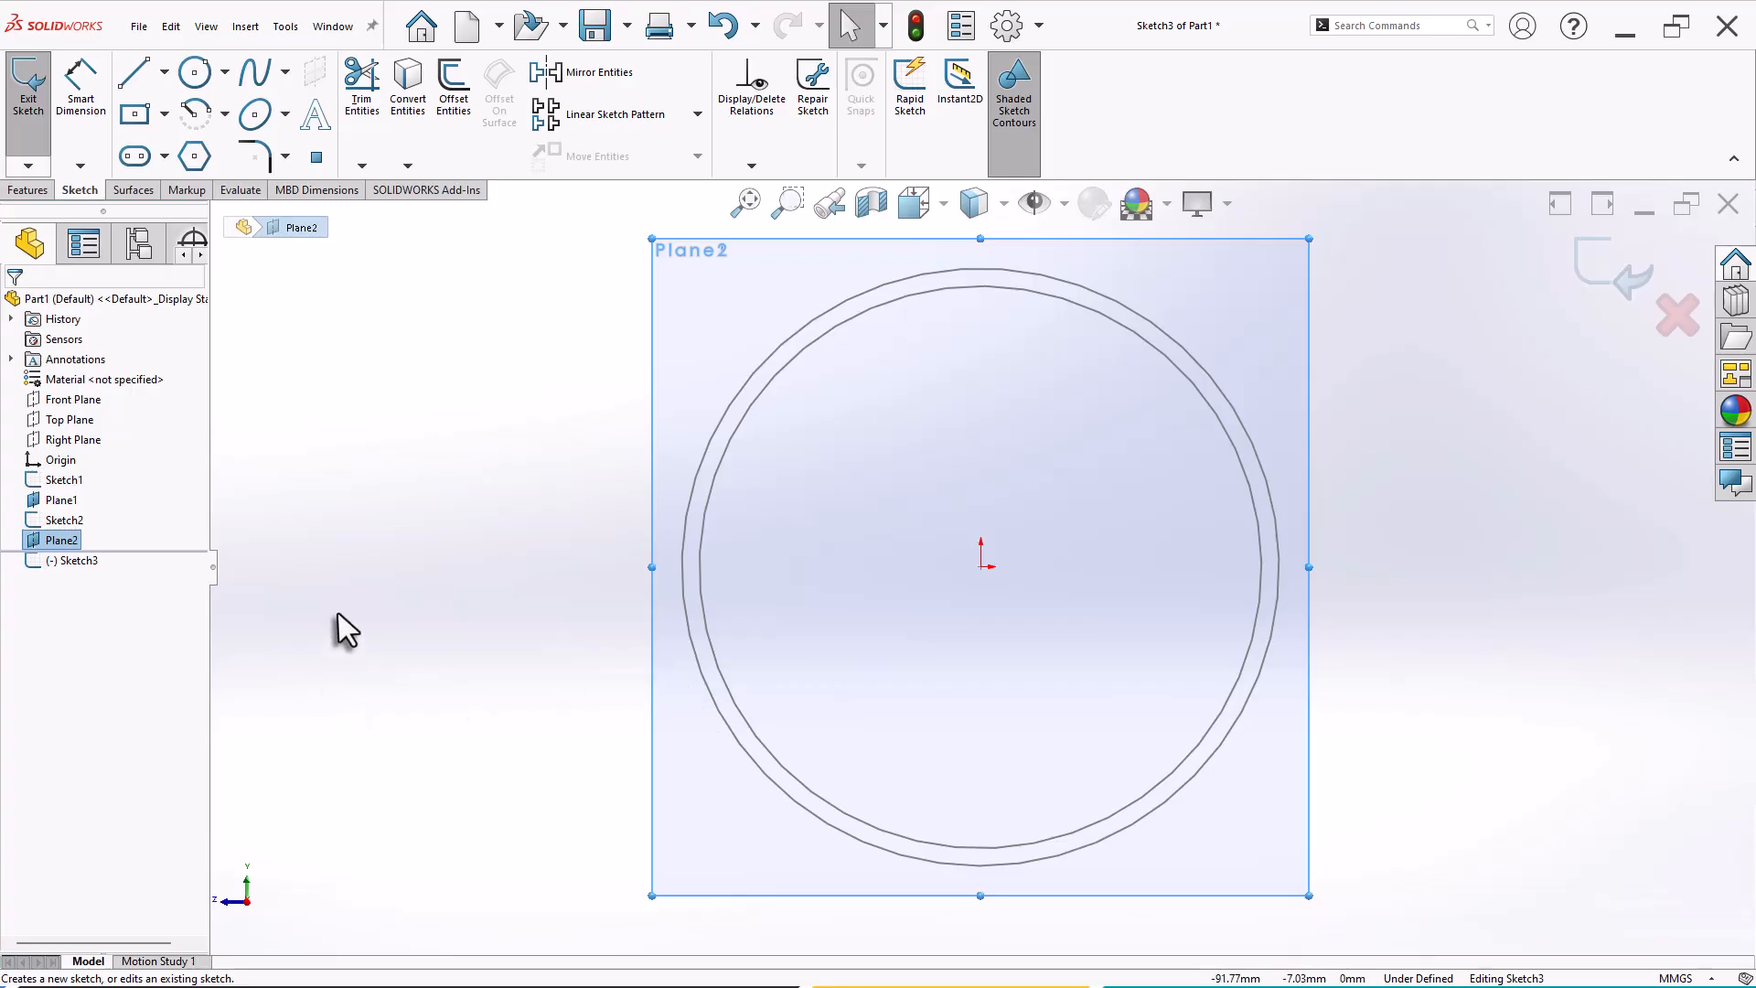
{"action": "right_click_drag", "start_coordinate": [468, 565], "coordinate": [405, 552]}
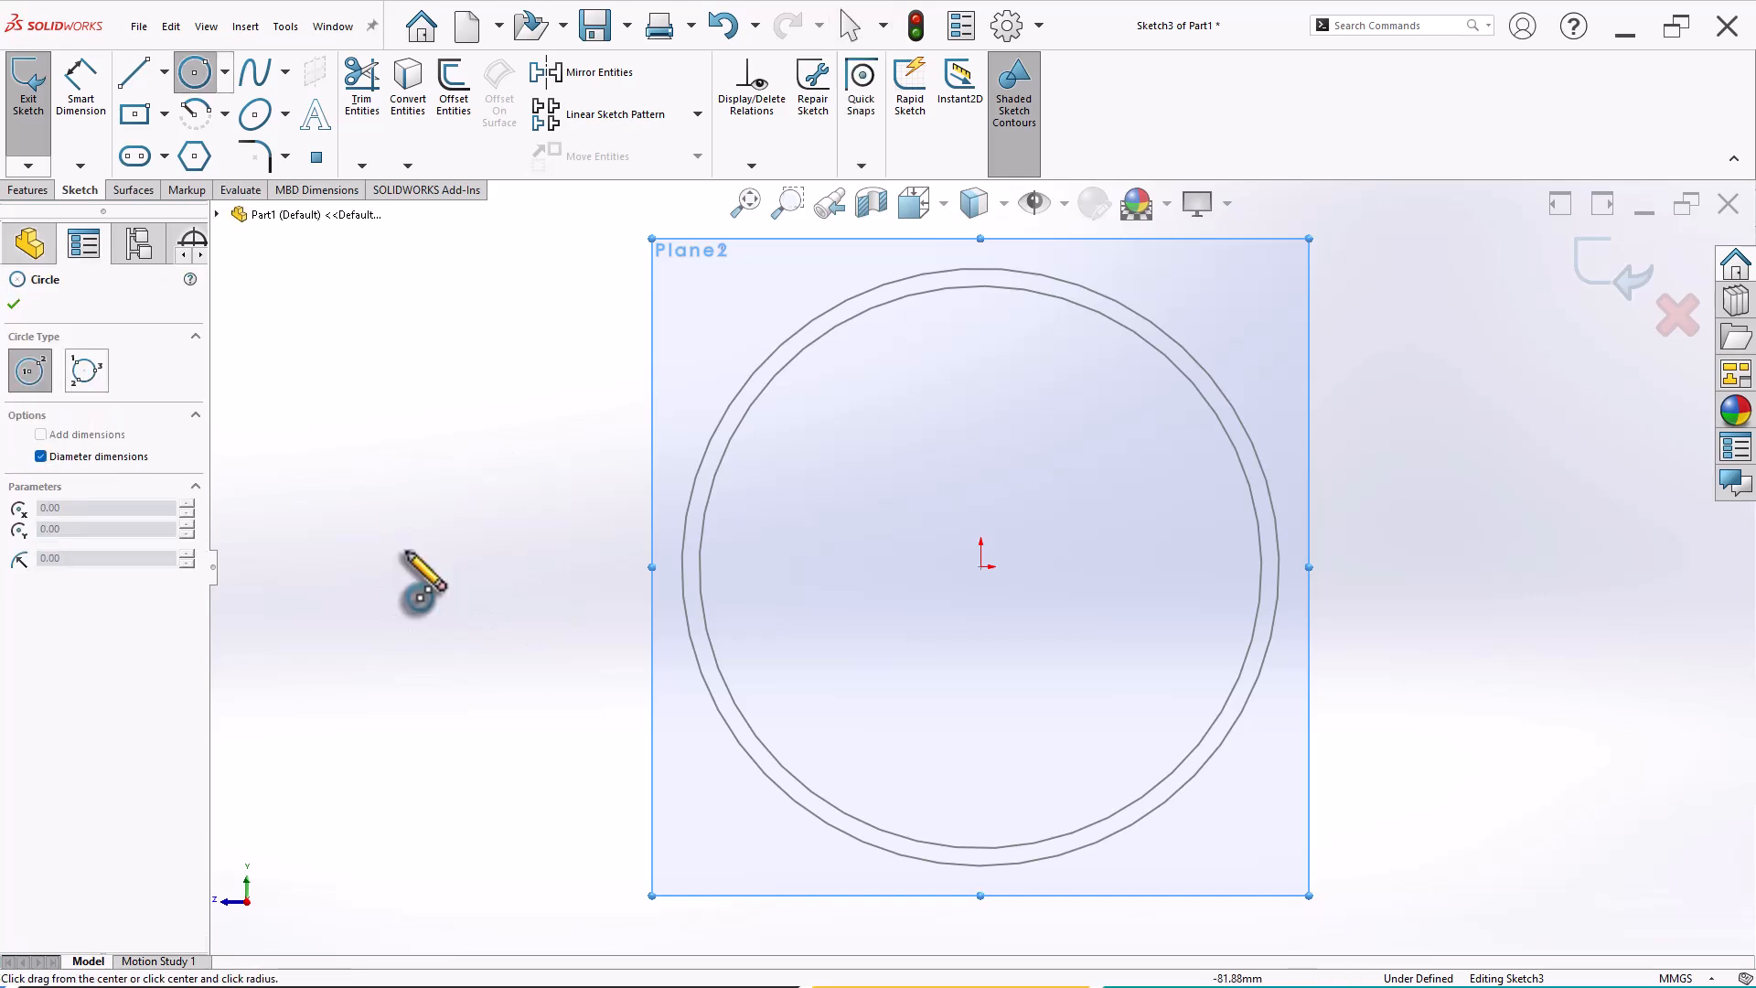
{"action": "left_click", "coordinate": [982, 566]}
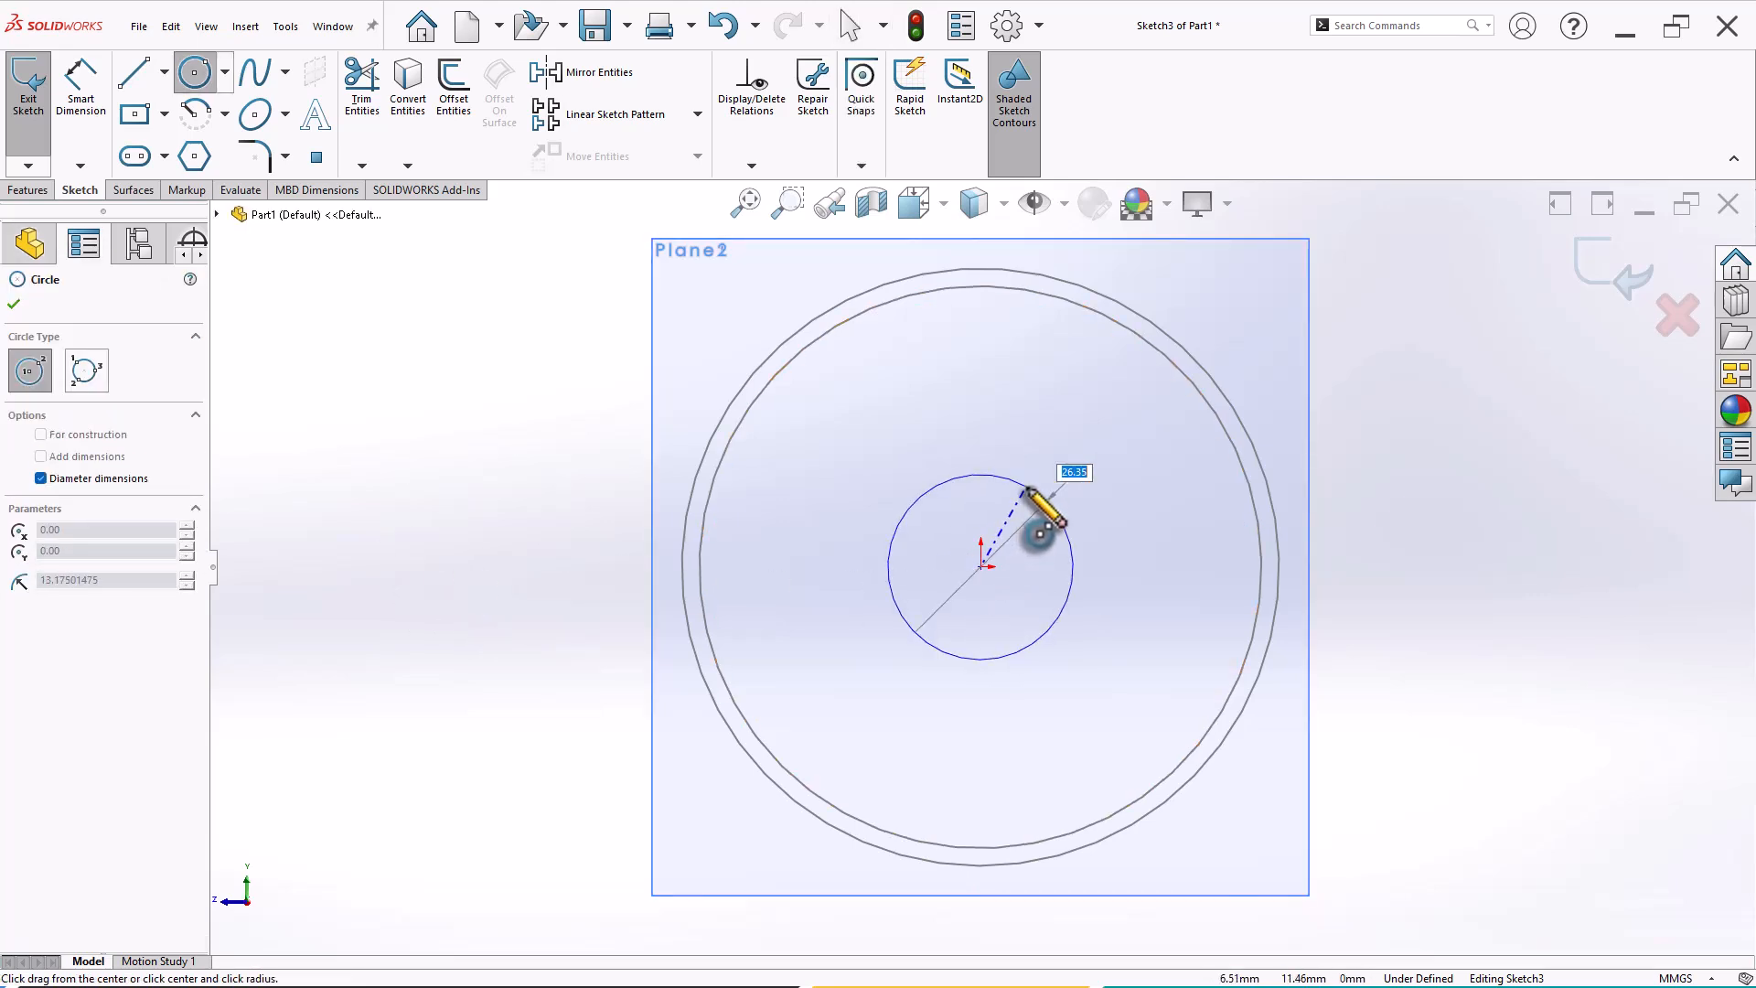
{"action": "key", "text": "Return"}
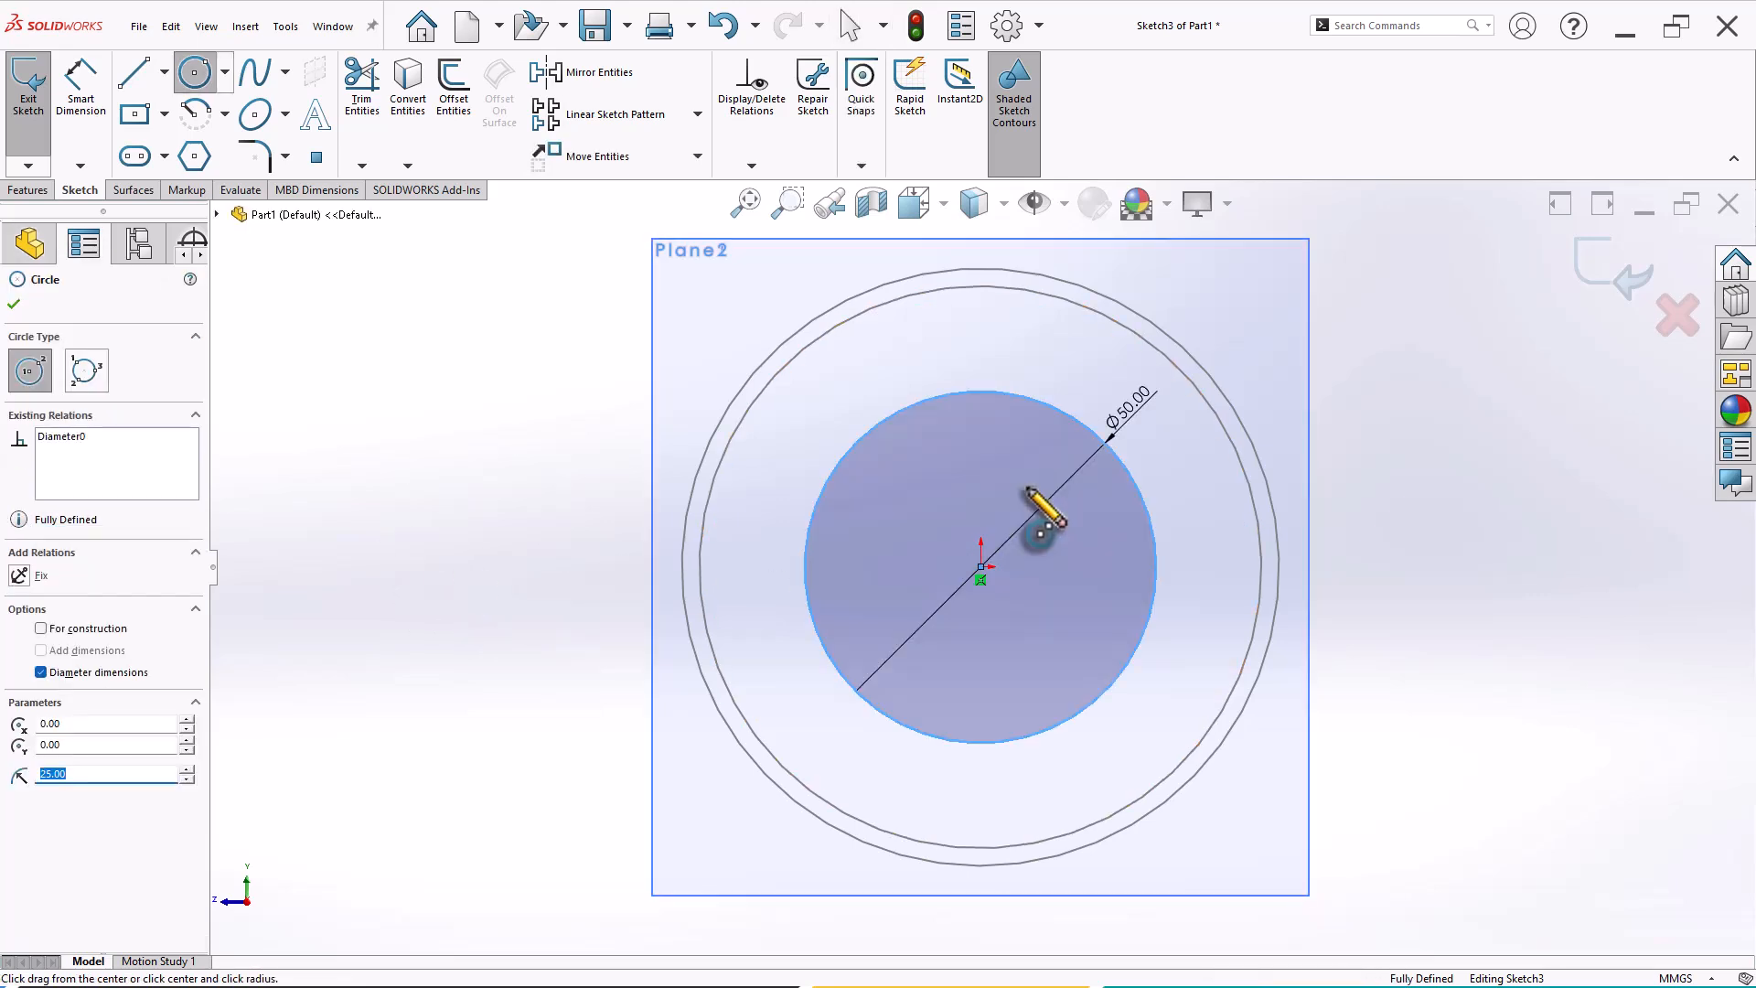
{"action": "key", "text": "Escape"}
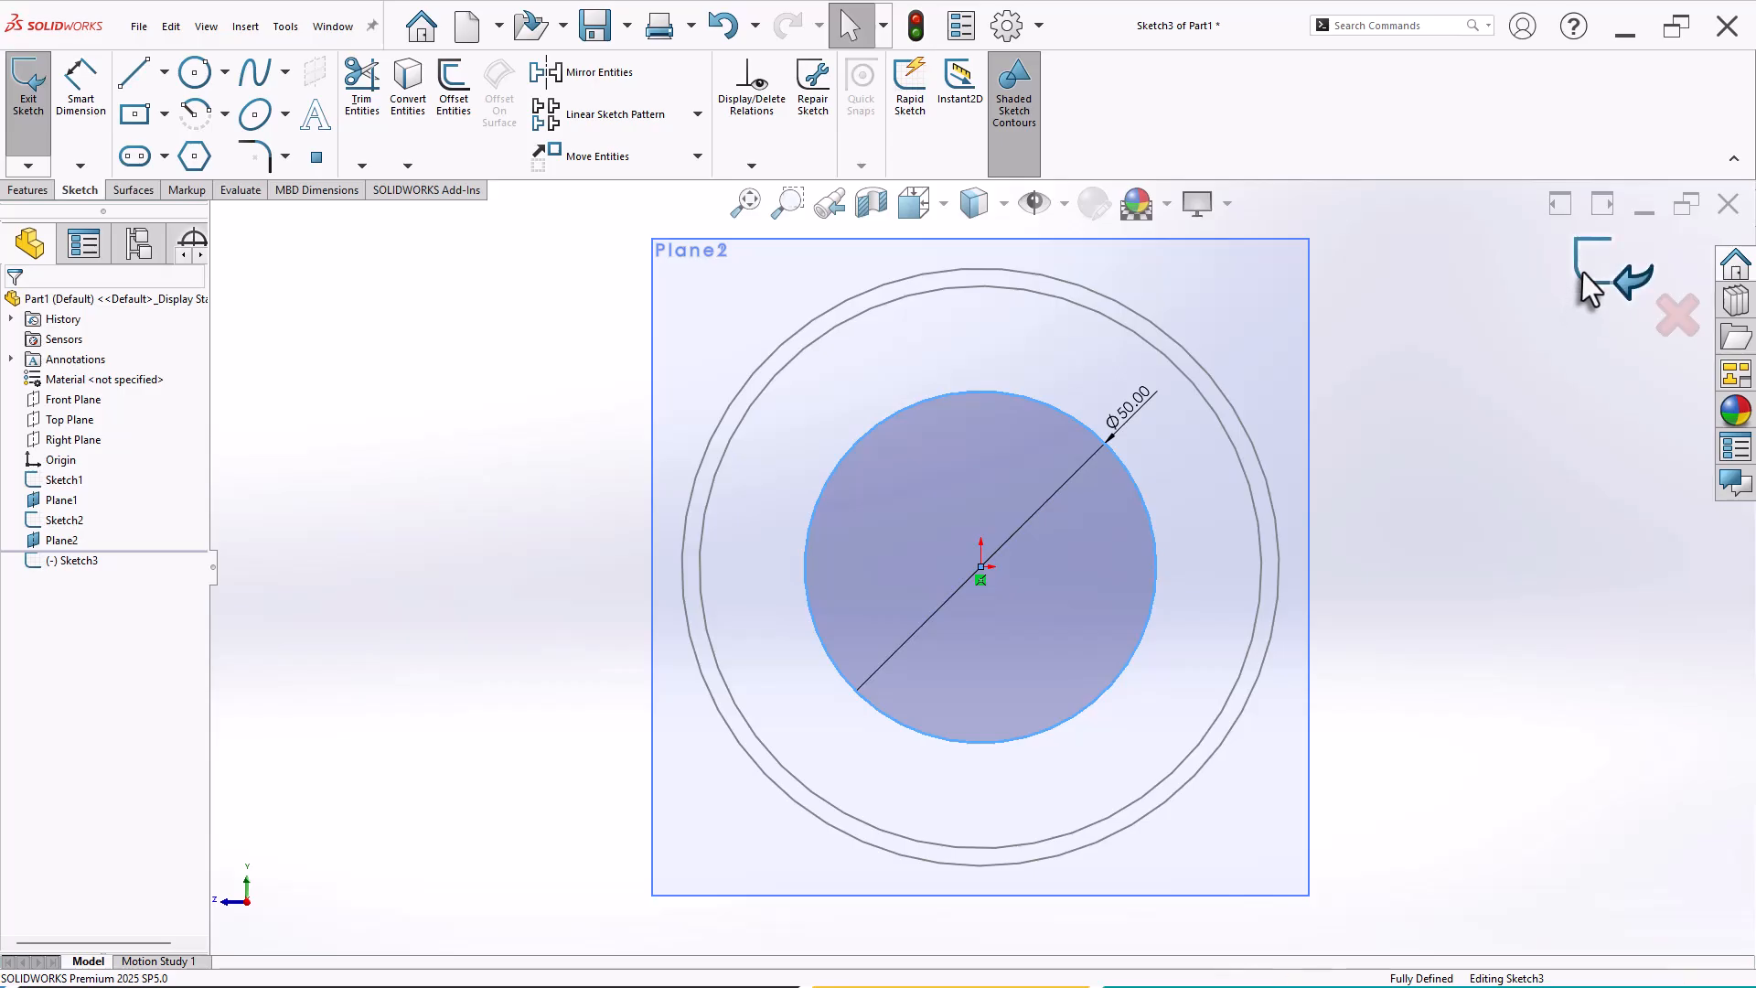
{"action": "left_click", "coordinate": [1582, 274]}
{"action": "left_click", "coordinate": [1384, 580]}
Create a third reference plane offset 90 mm from the Right Plane, beyond Plane2.
{"action": "scroll", "coordinate": [1280, 594], "scroll_direction": "up", "scroll_amount": 2}
{"action": "scroll", "coordinate": [1335, 609], "scroll_direction": "down", "scroll_amount": 1}
{"action": "mouse_move", "coordinate": [1335, 611]}
{"action": "middle_mouse_down"}
{"action": "mouse_move", "coordinate": [1389, 631]}
{"action": "mouse_move", "coordinate": [1425, 691]}
{"action": "middle_mouse_up"}
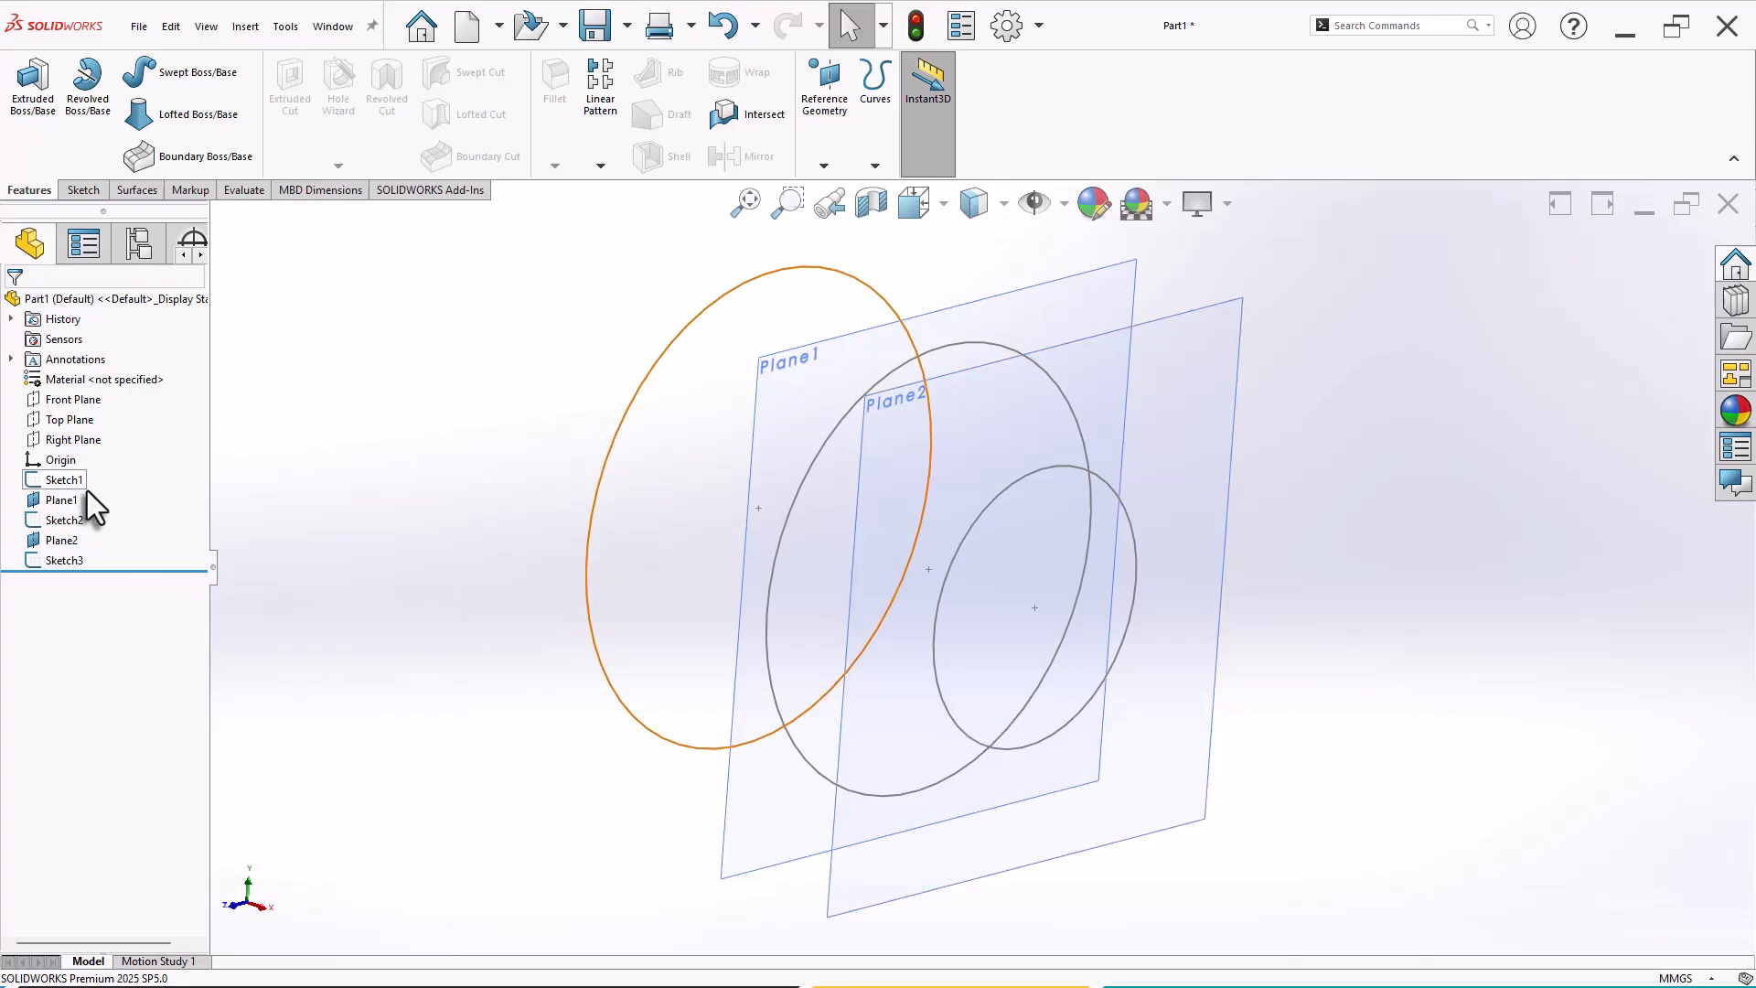
{"action": "left_click", "coordinate": [69, 443]}
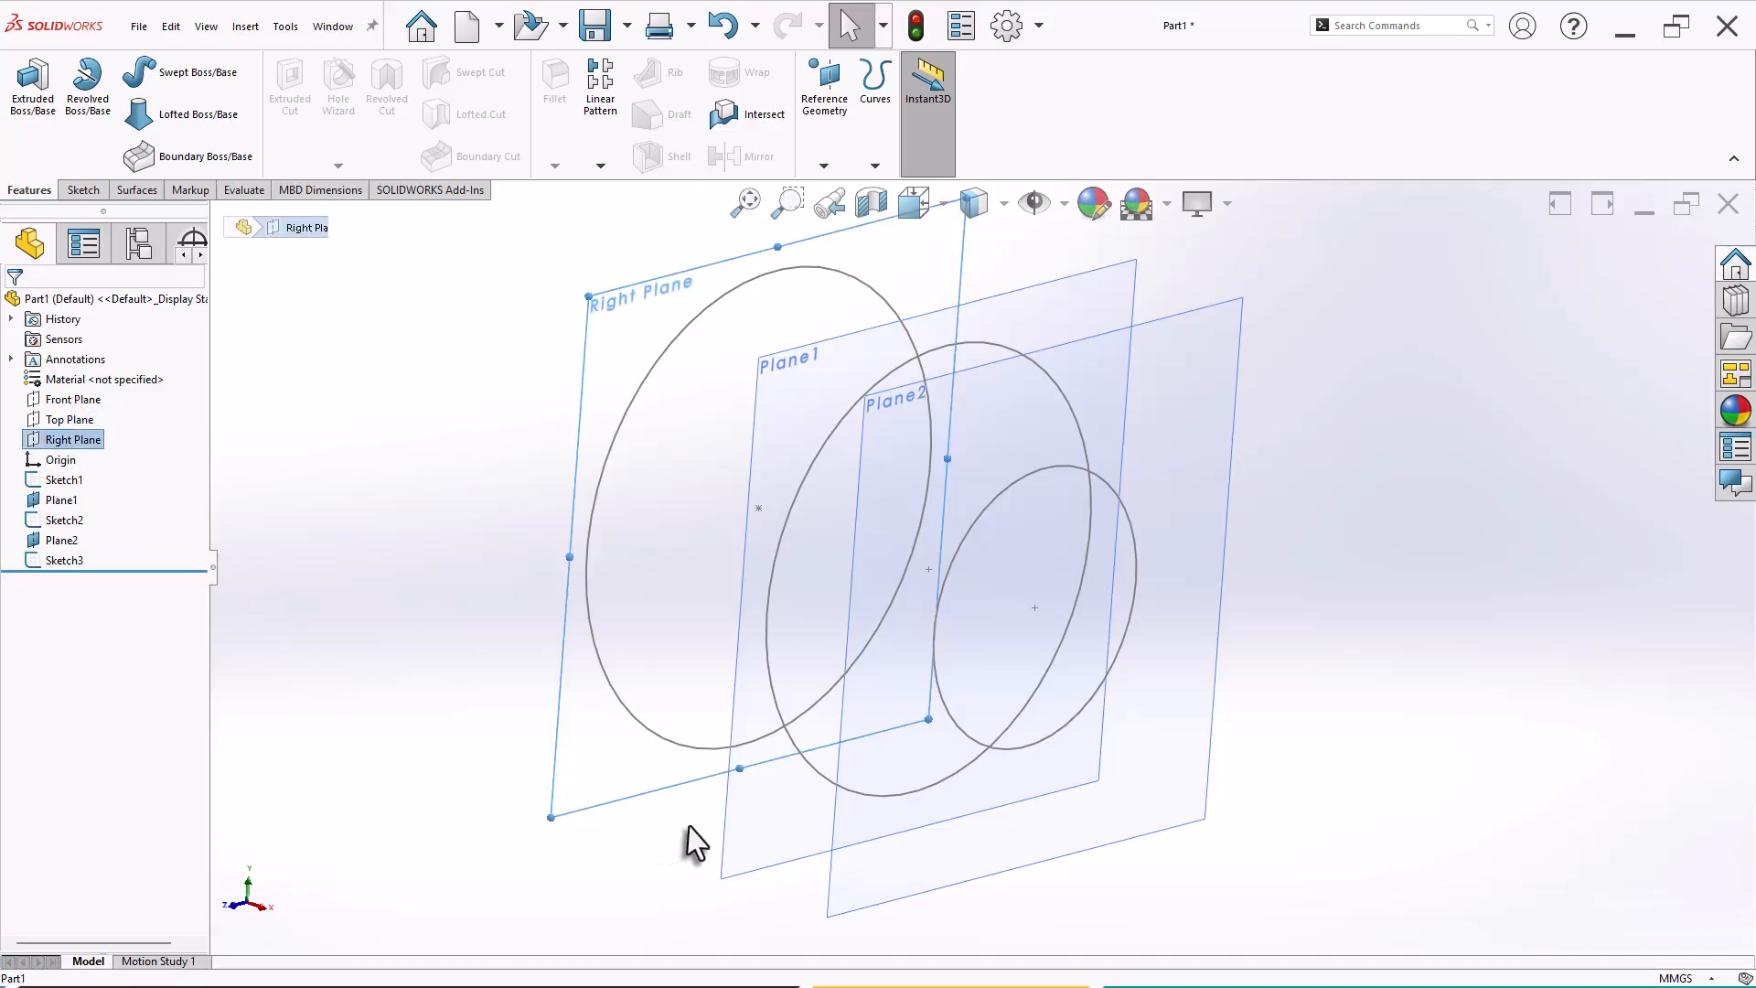
{"action": "left_click_drag", "start_coordinate": [611, 802], "coordinate": [1130, 935], "text": "ctrl"}
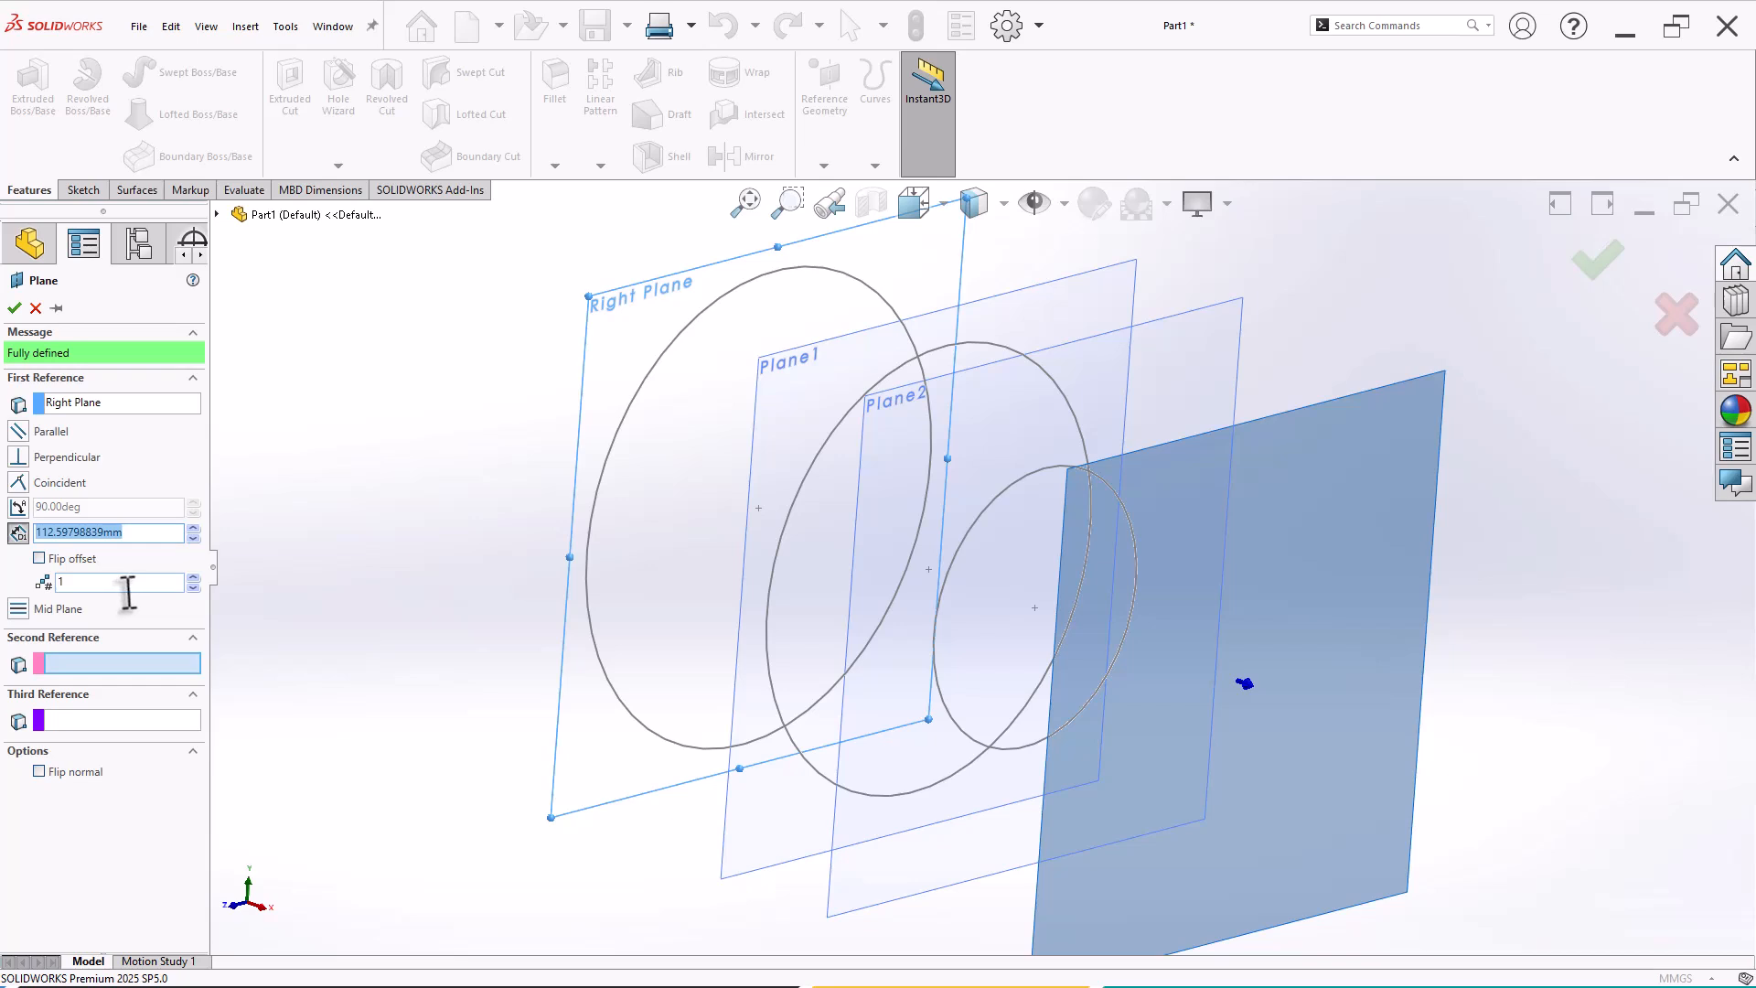
{"action": "type", "text": "90"}
{"action": "key", "text": "Return"}
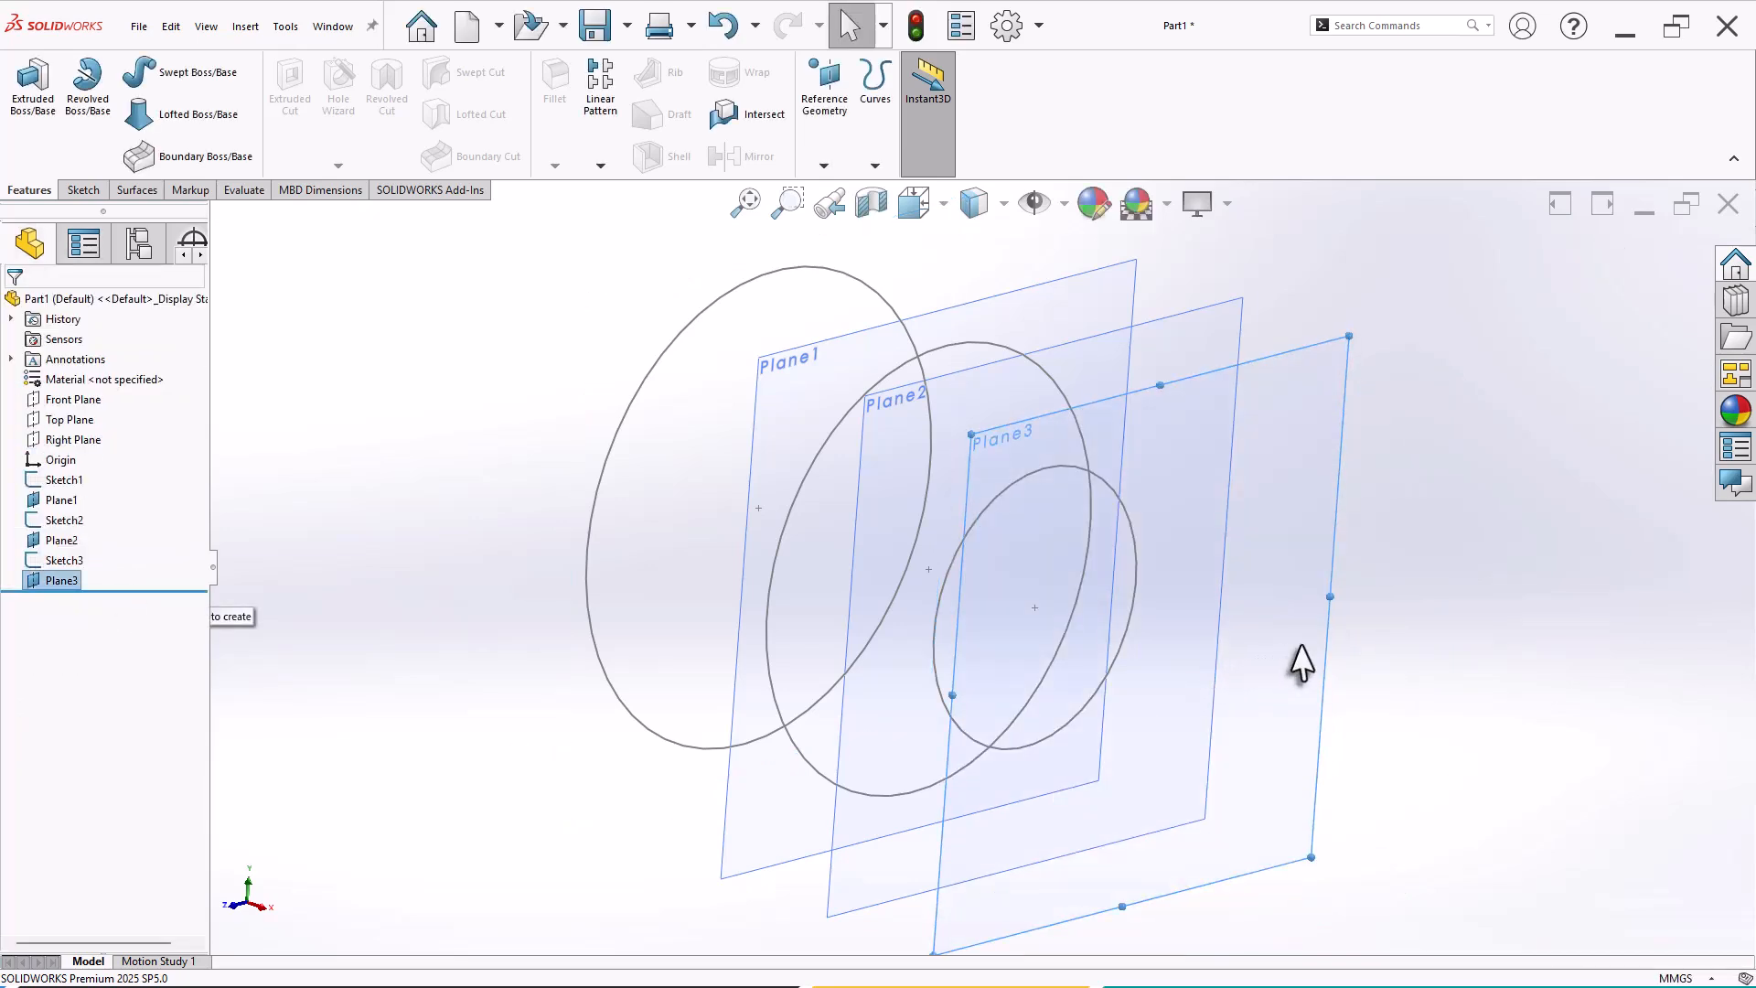
Sketch a centre rectangle 60 mm high and 65 mm wide on the origin on Plane3, and exit the sketch.
{"action": "right_click", "coordinate": [1306, 644]}
{"action": "left_click", "coordinate": [1350, 616]}
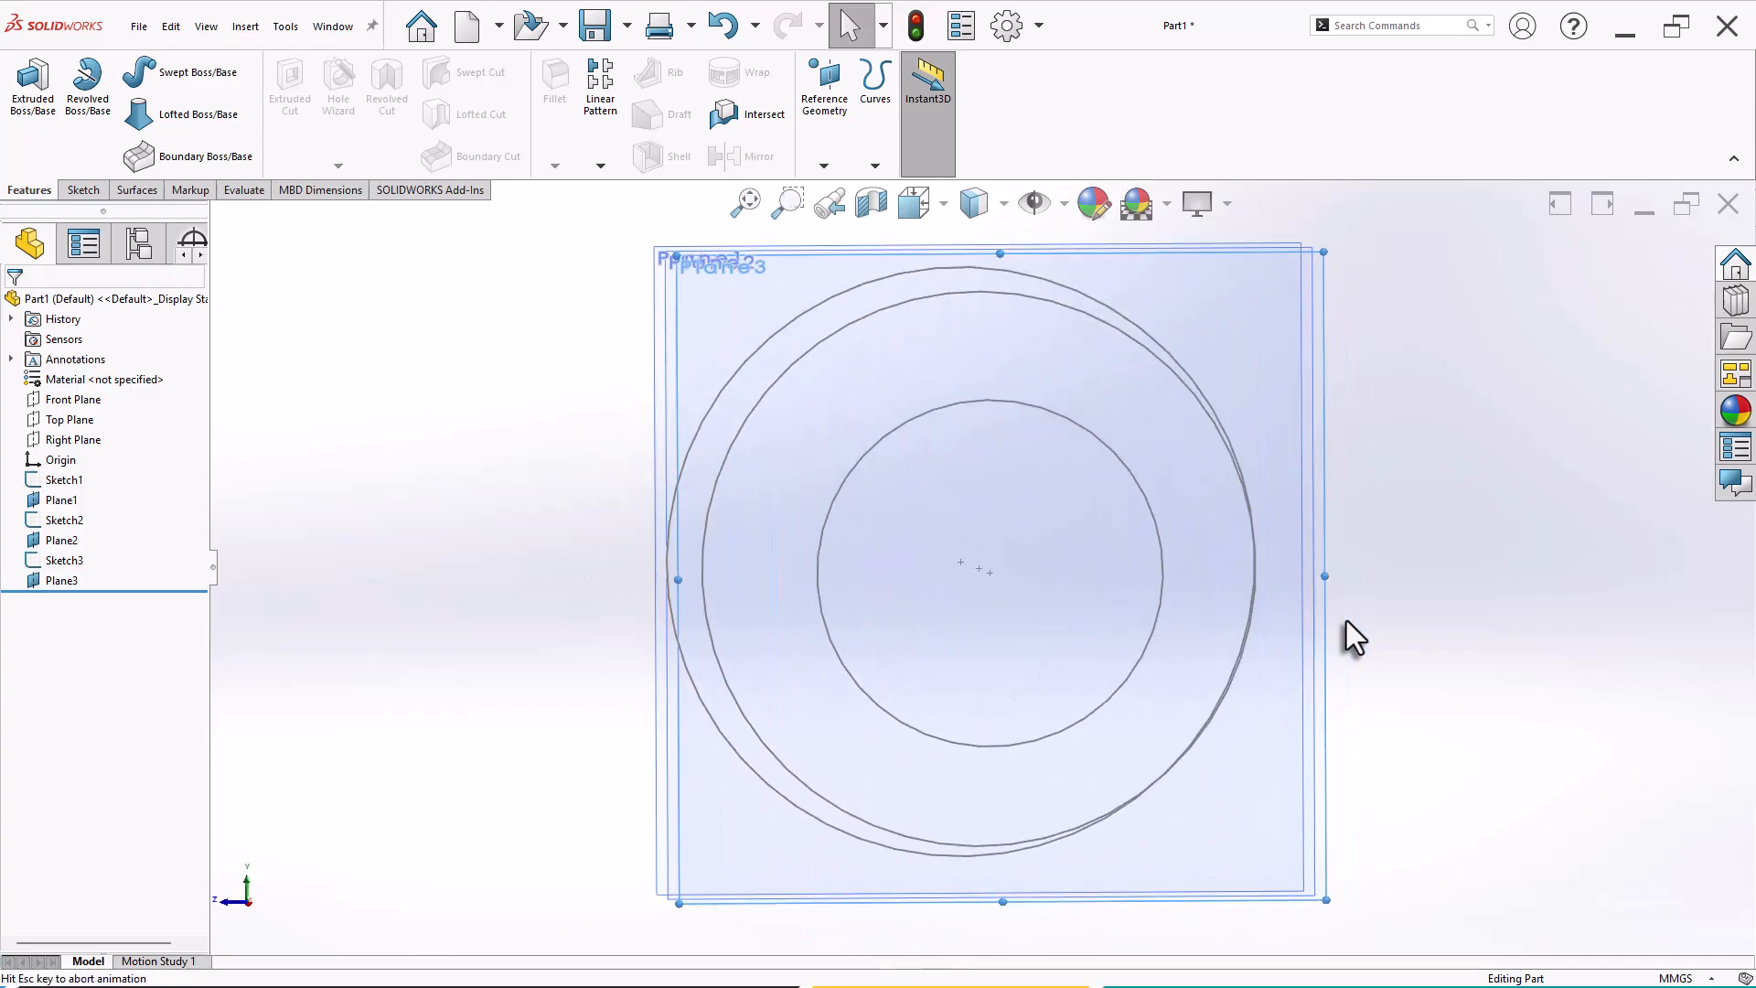
{"action": "left_click", "coordinate": [1408, 575]}
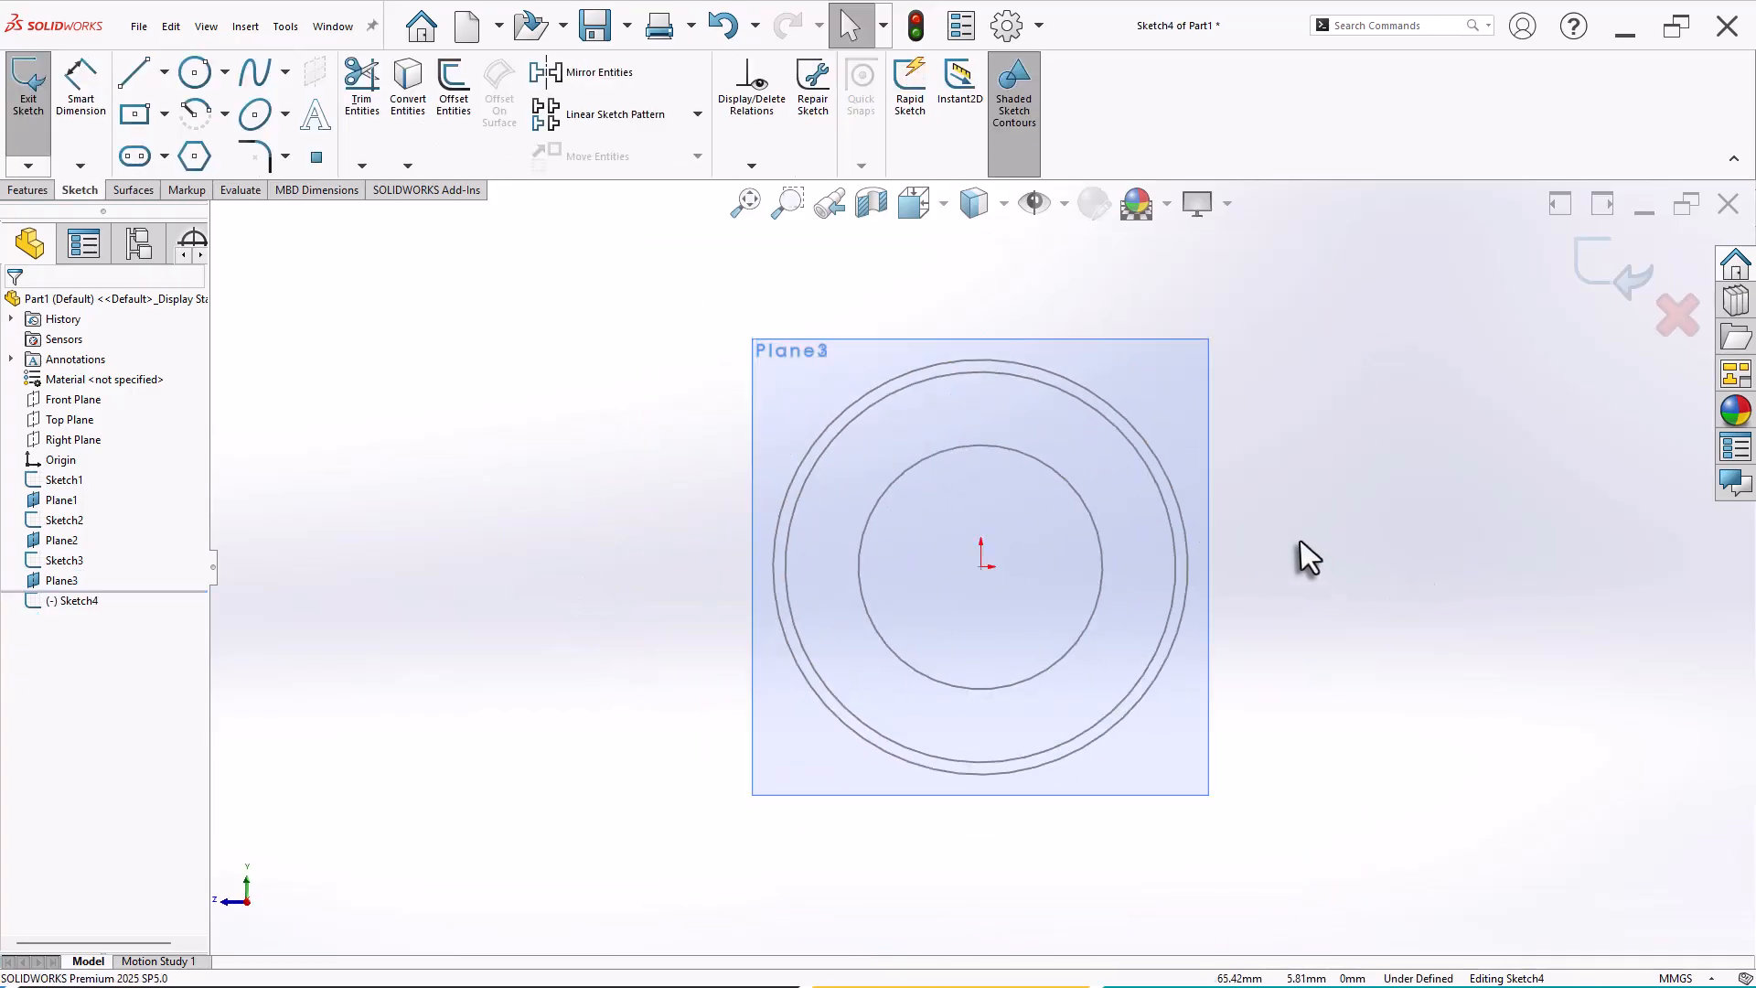
{"action": "scroll", "coordinate": [1301, 541], "scroll_direction": "down", "scroll_amount": 2}
{"action": "left_click", "coordinate": [135, 113]}
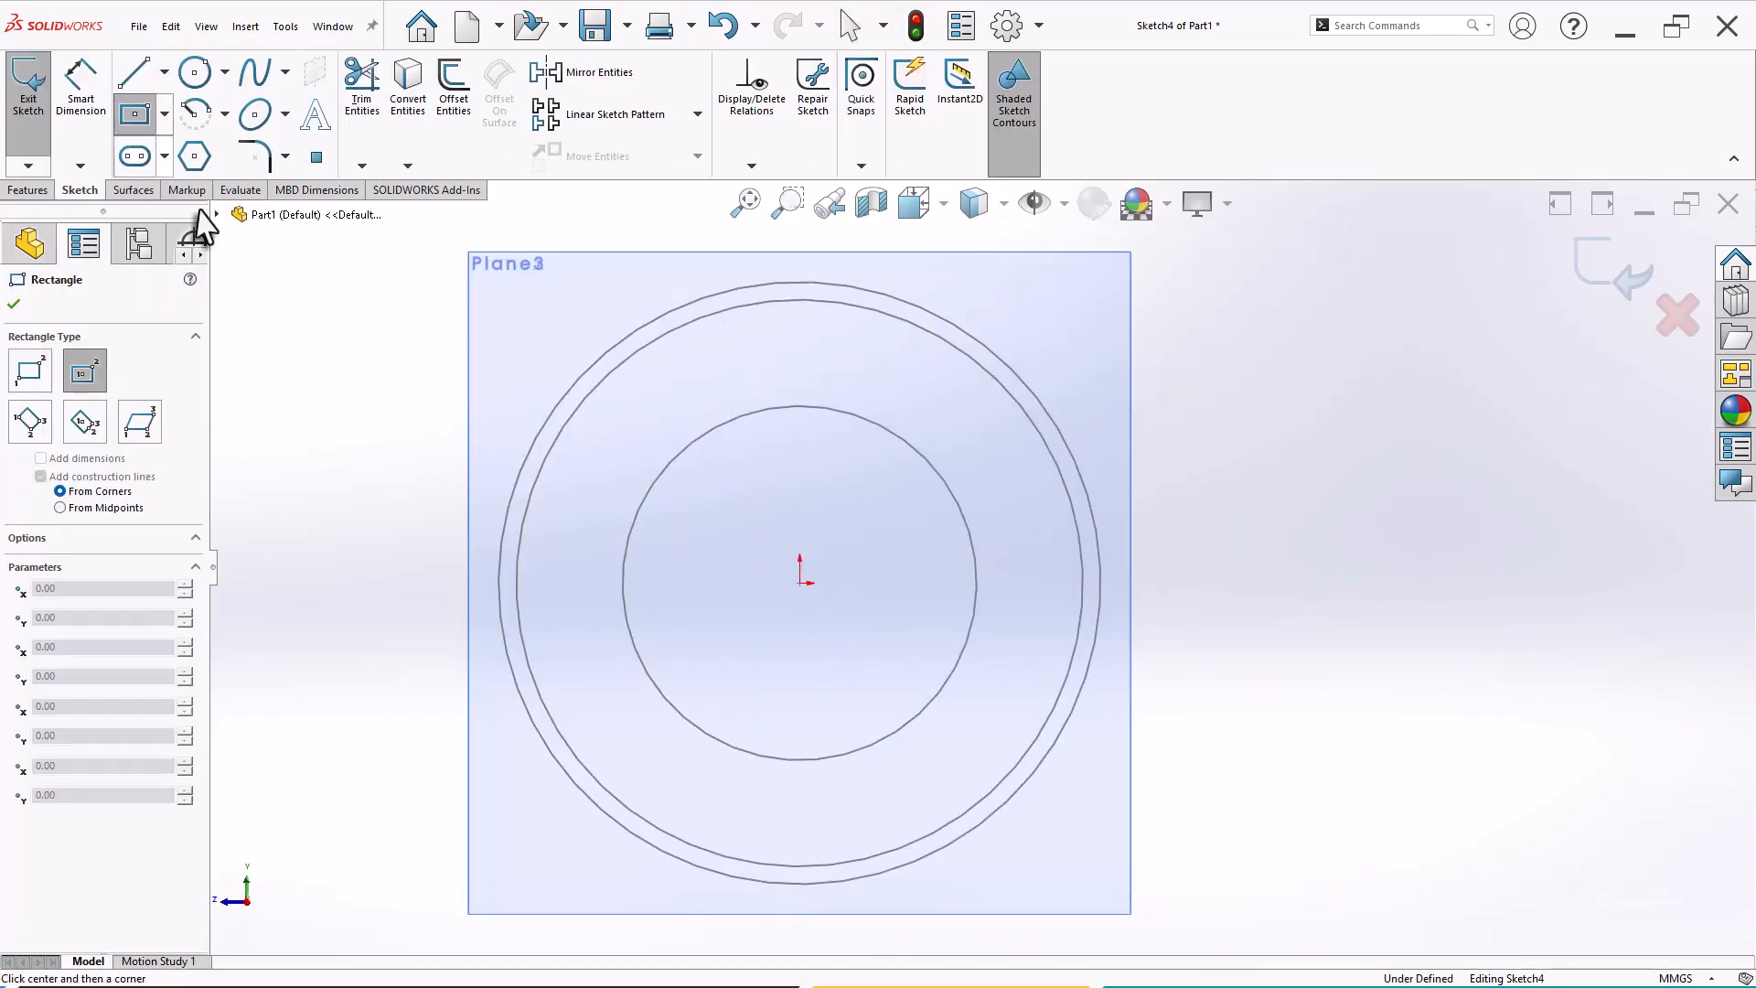
{"action": "left_click", "coordinate": [801, 583]}
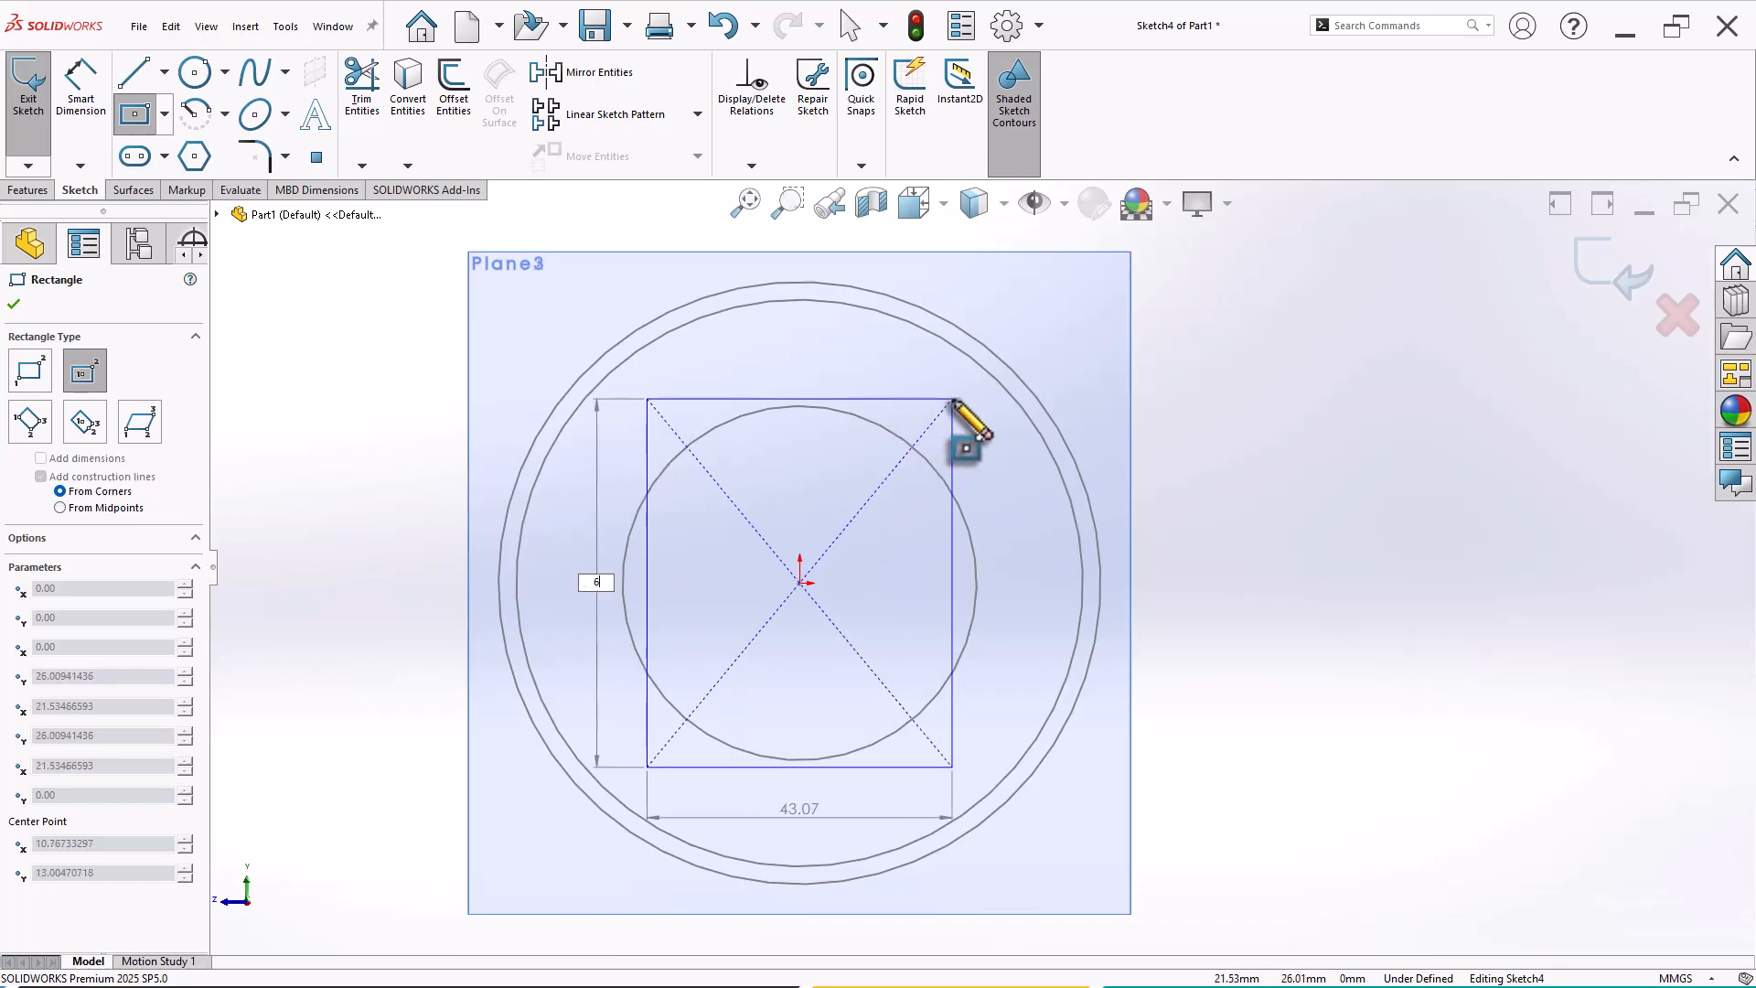
{"action": "type", "text": "60"}
{"action": "key", "text": "Tab"}
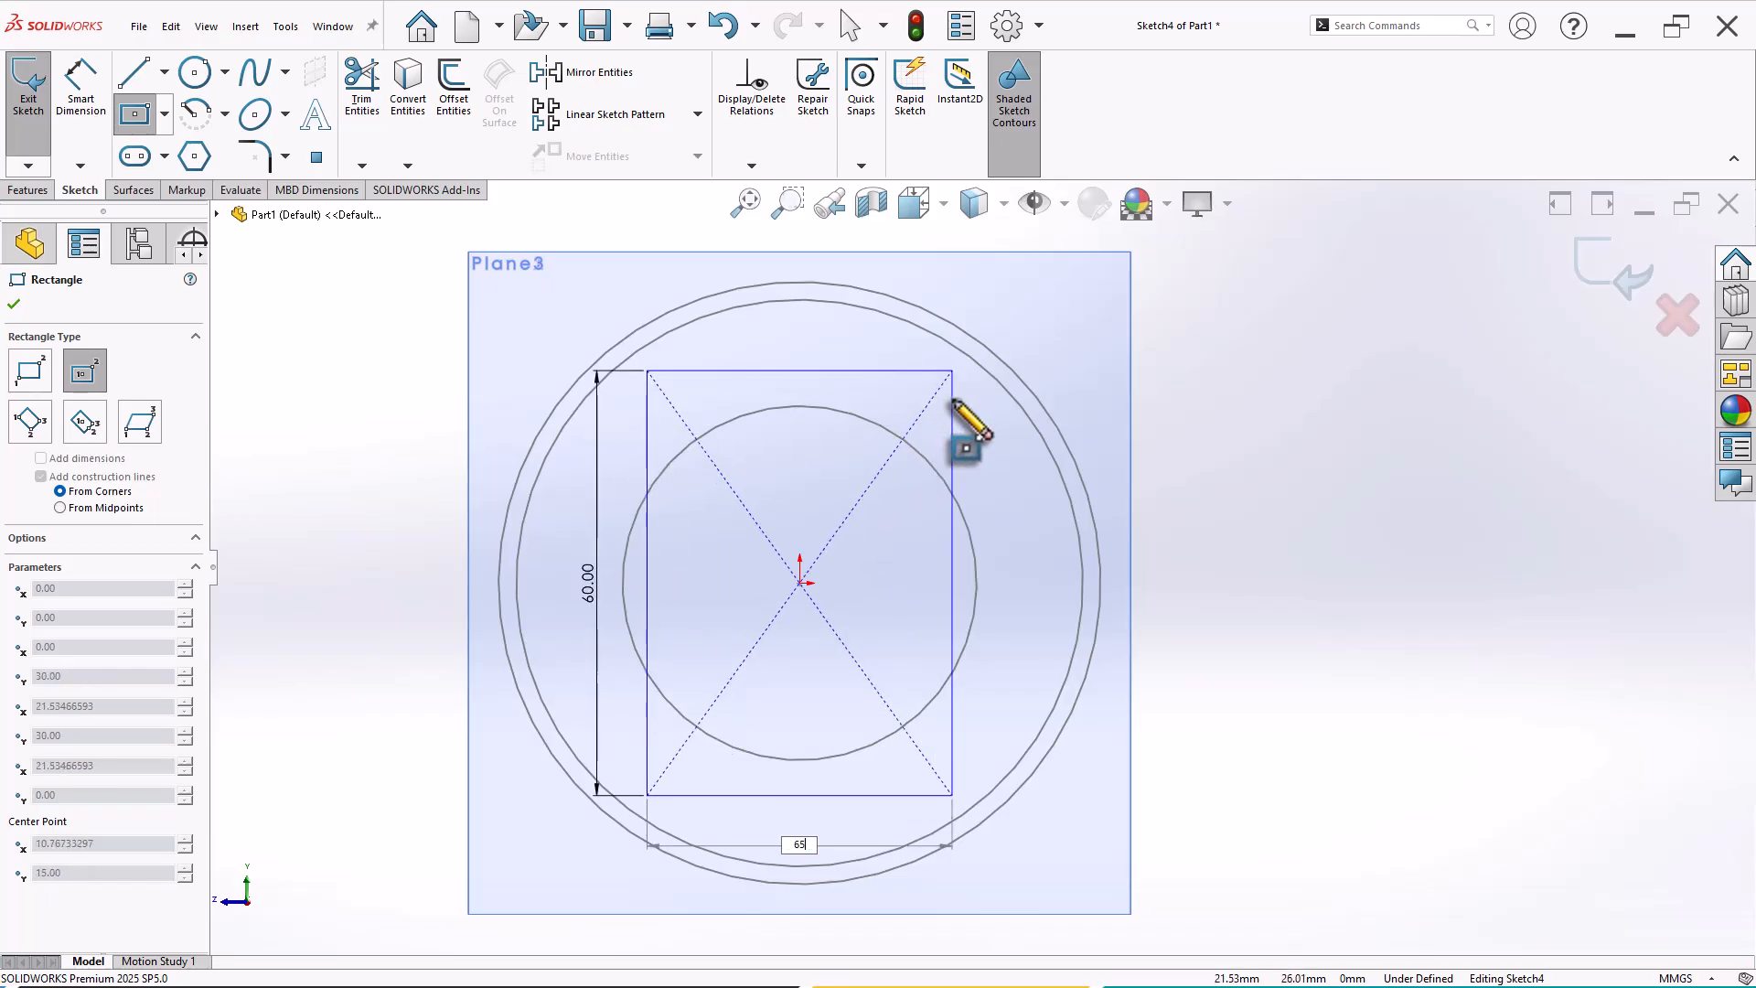
{"action": "type", "text": "65"}
{"action": "key", "text": "Return"}
{"action": "key", "text": "Escape"}
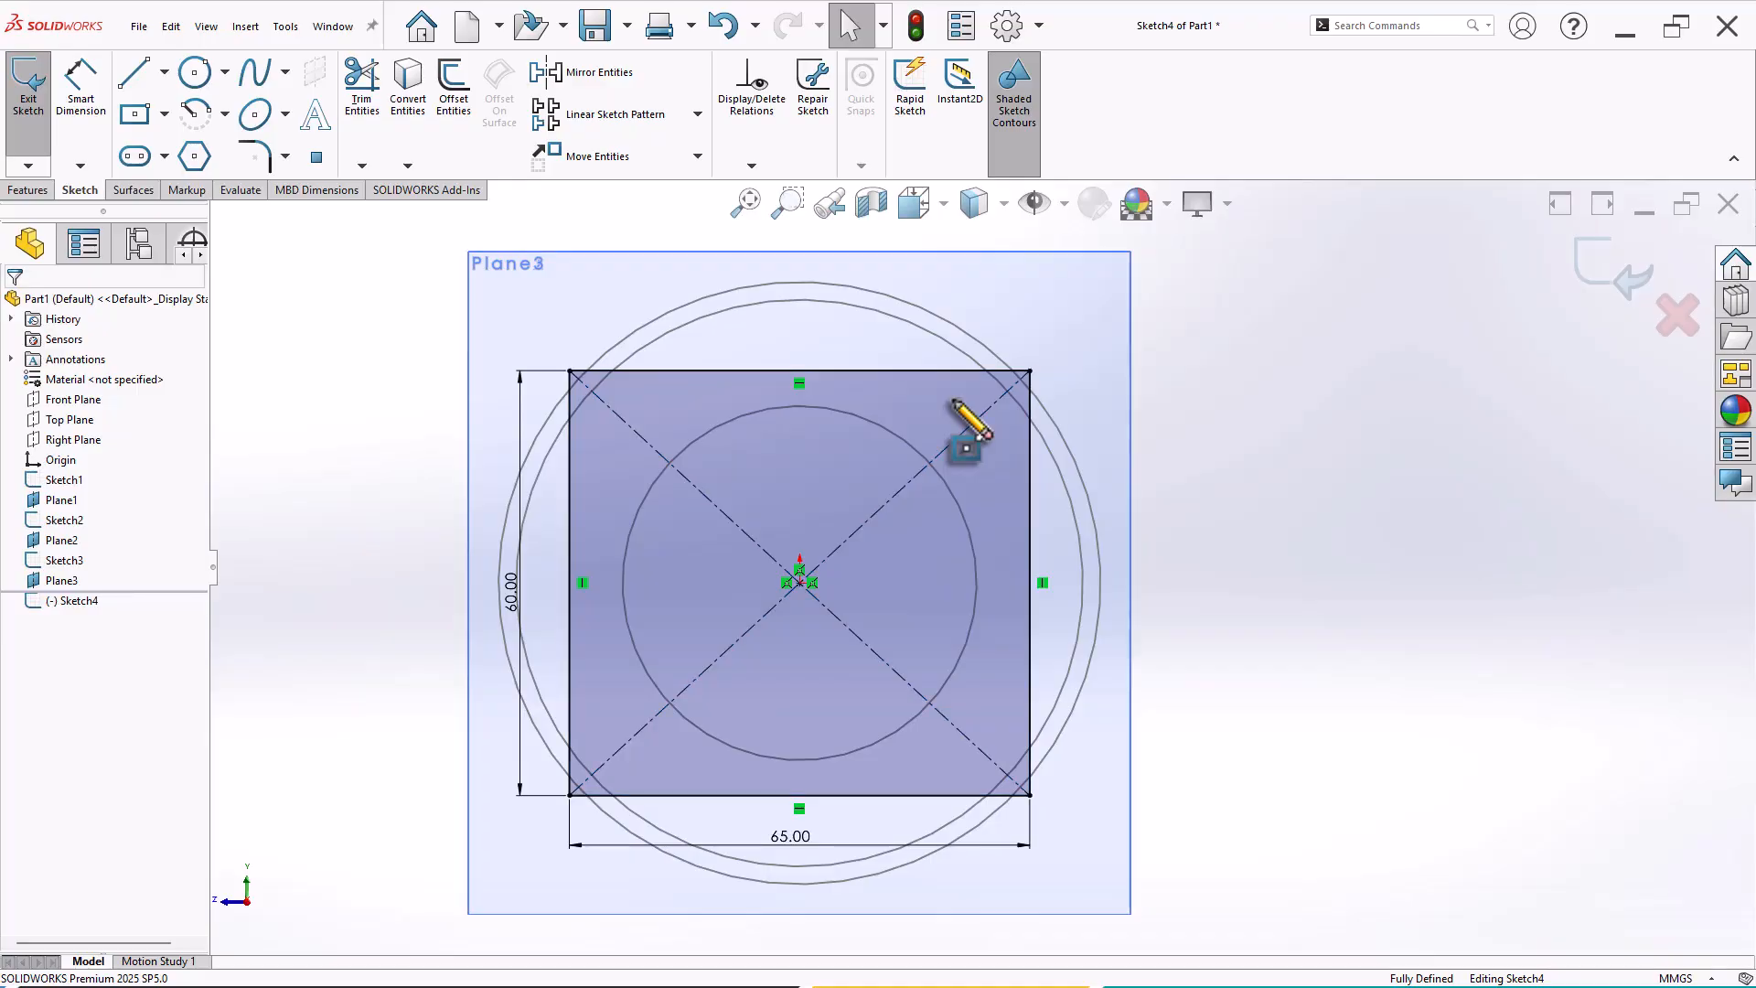
{"action": "left_click", "coordinate": [1611, 279]}
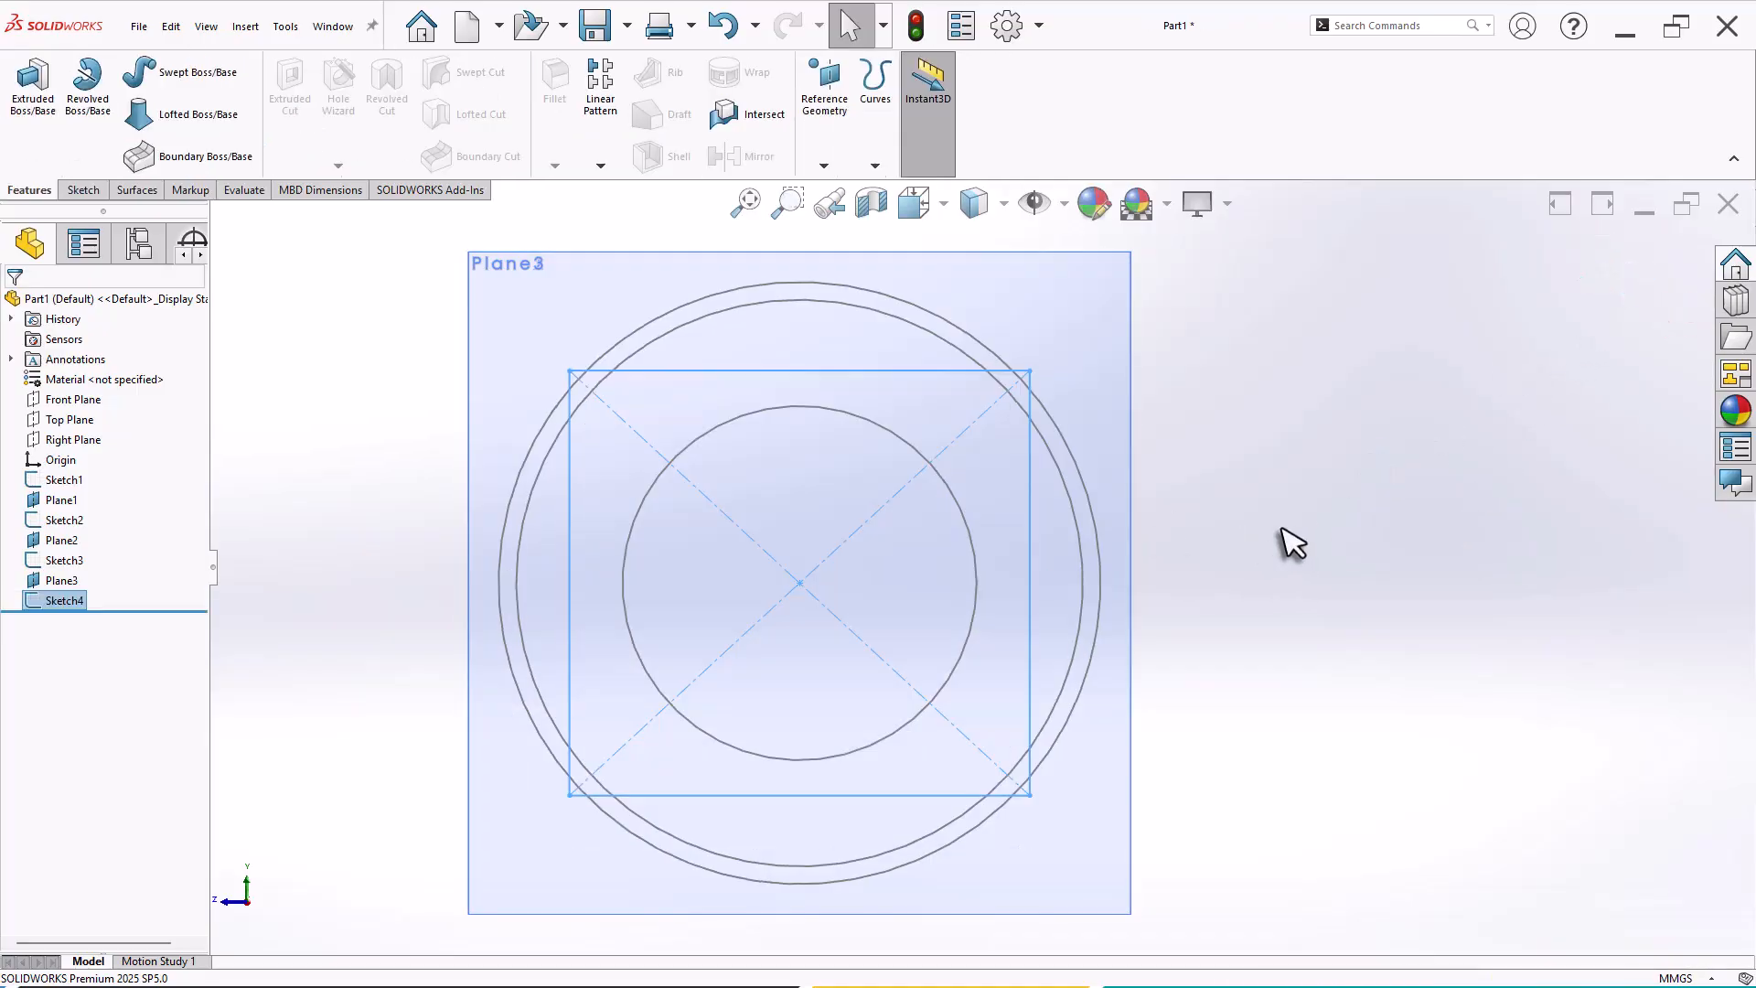
Hide Plane1, Plane2 and Plane3 so that only the four profile sketches are displayed.
{"action": "scroll", "coordinate": [1271, 529], "scroll_direction": "up", "scroll_amount": 3}
{"action": "key", "text": "ctrl+7"}
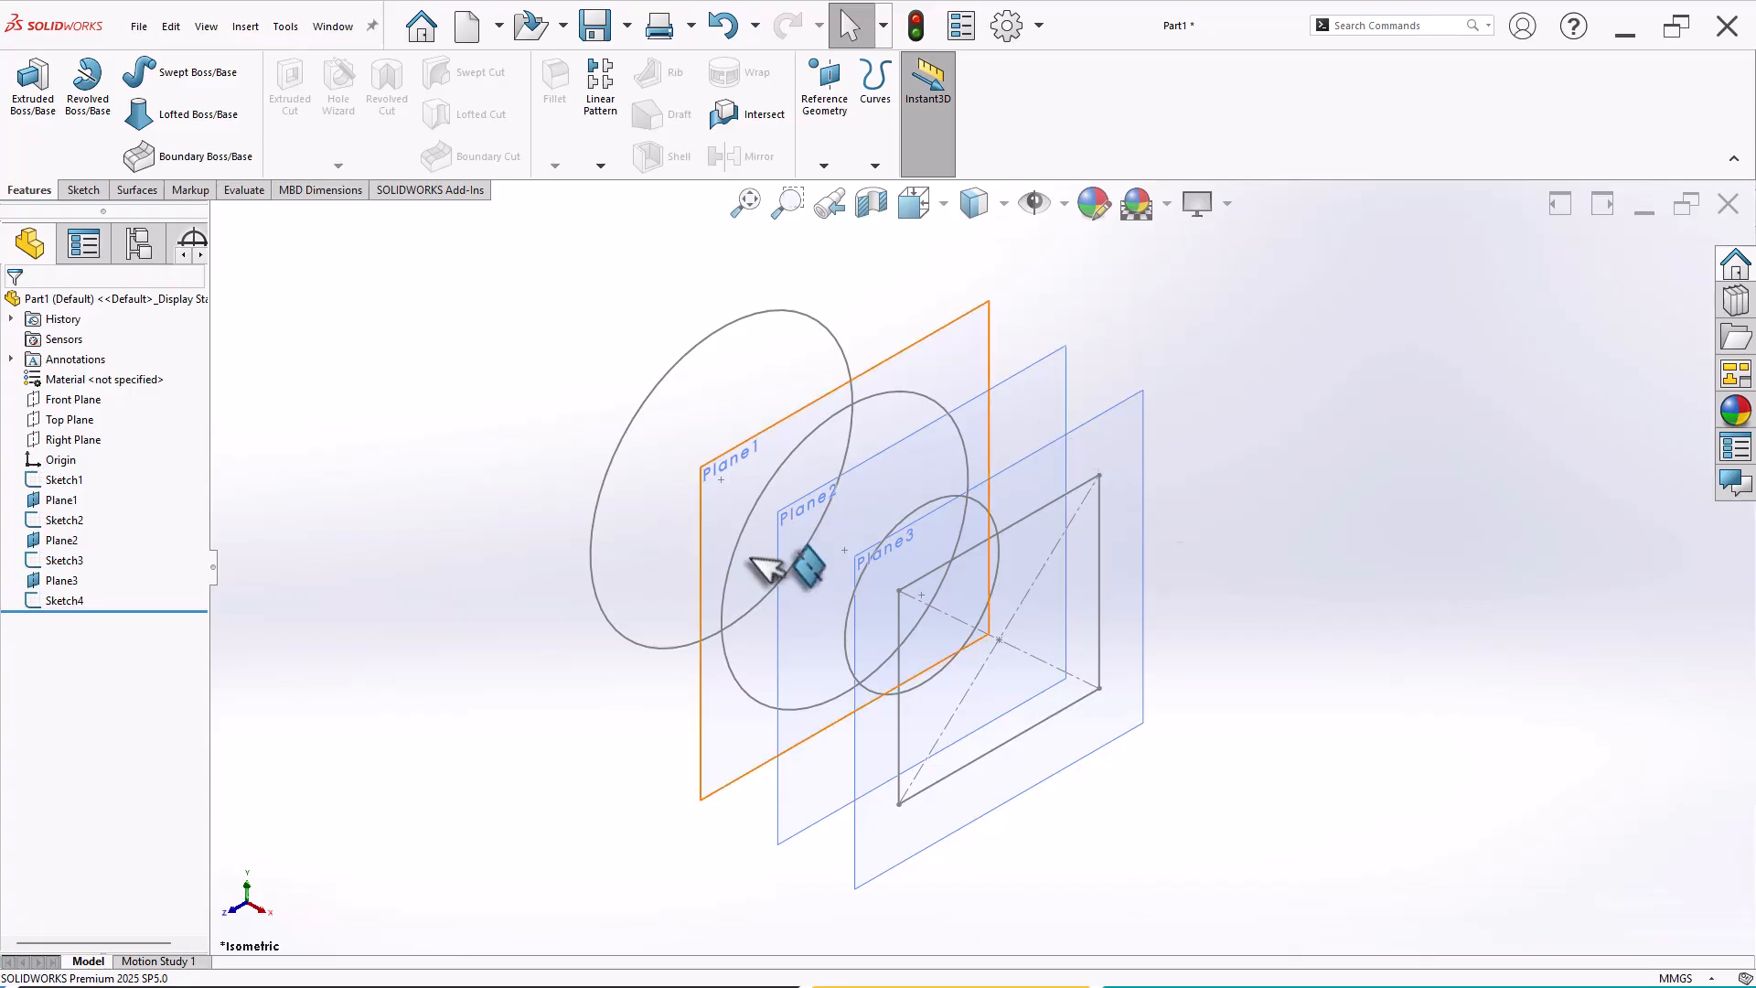
{"action": "left_click", "coordinate": [68, 501]}
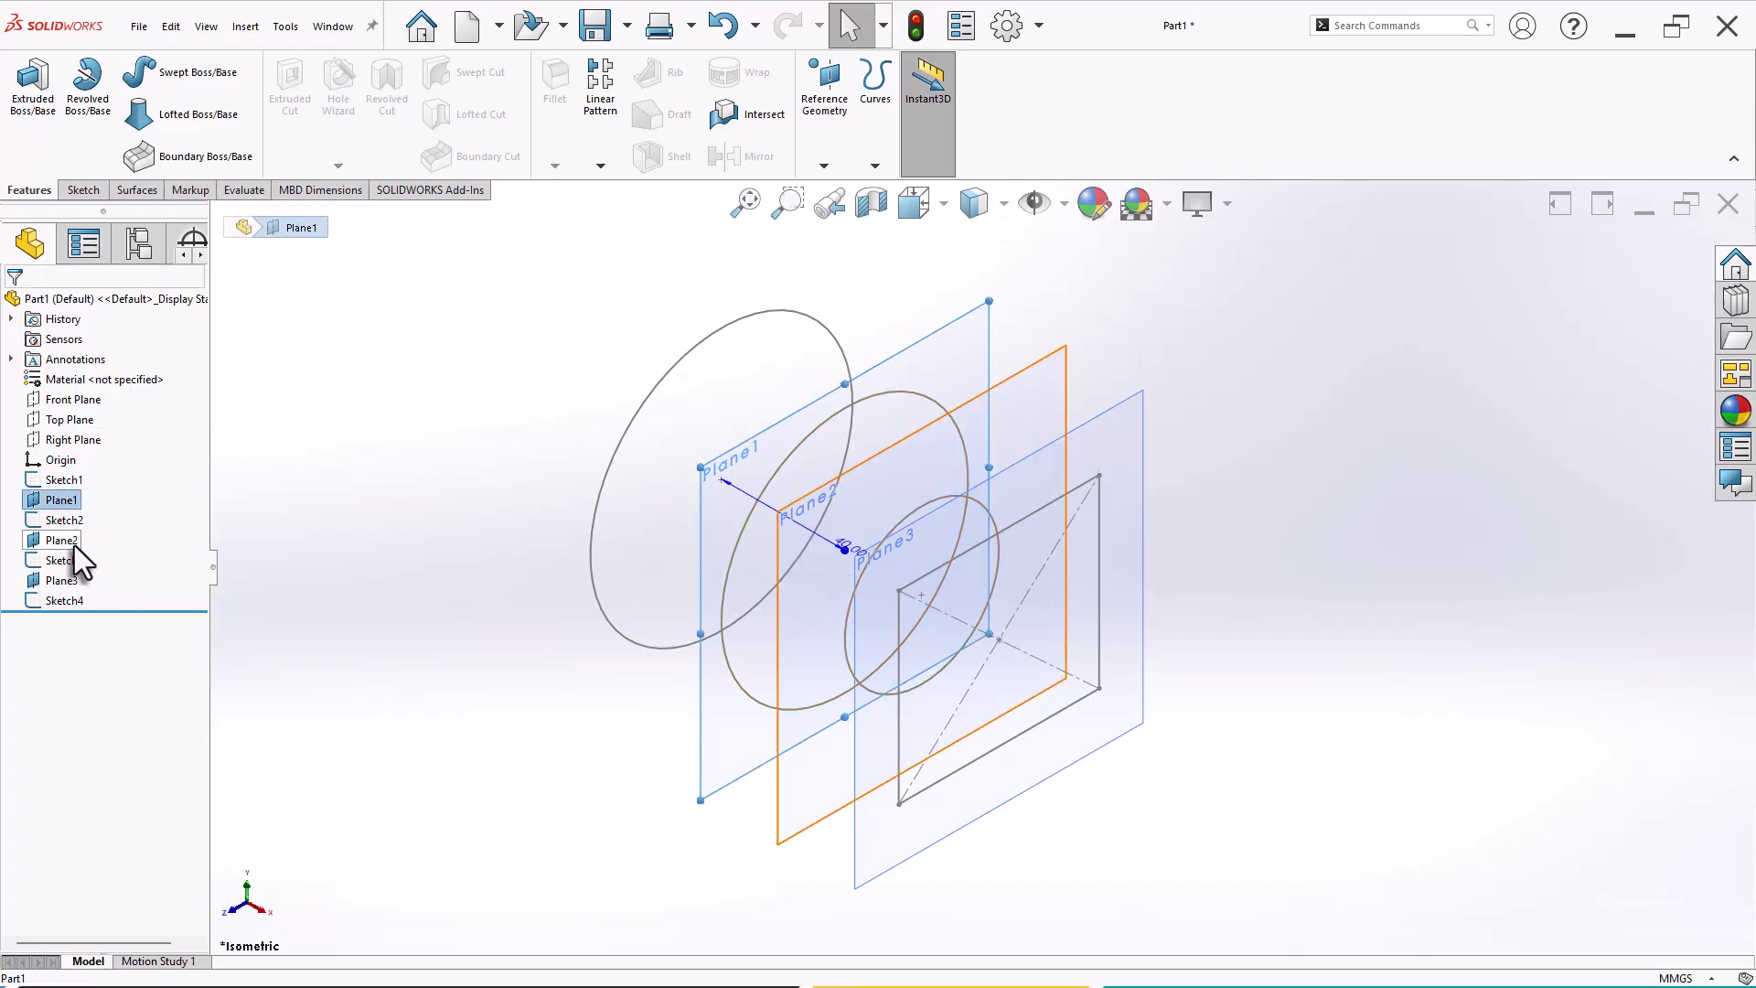
{"action": "left_click", "coordinate": [69, 541], "text": "ctrl"}
{"action": "left_click", "coordinate": [71, 582], "text": "ctrl"}
{"action": "left_click", "coordinate": [108, 556]}
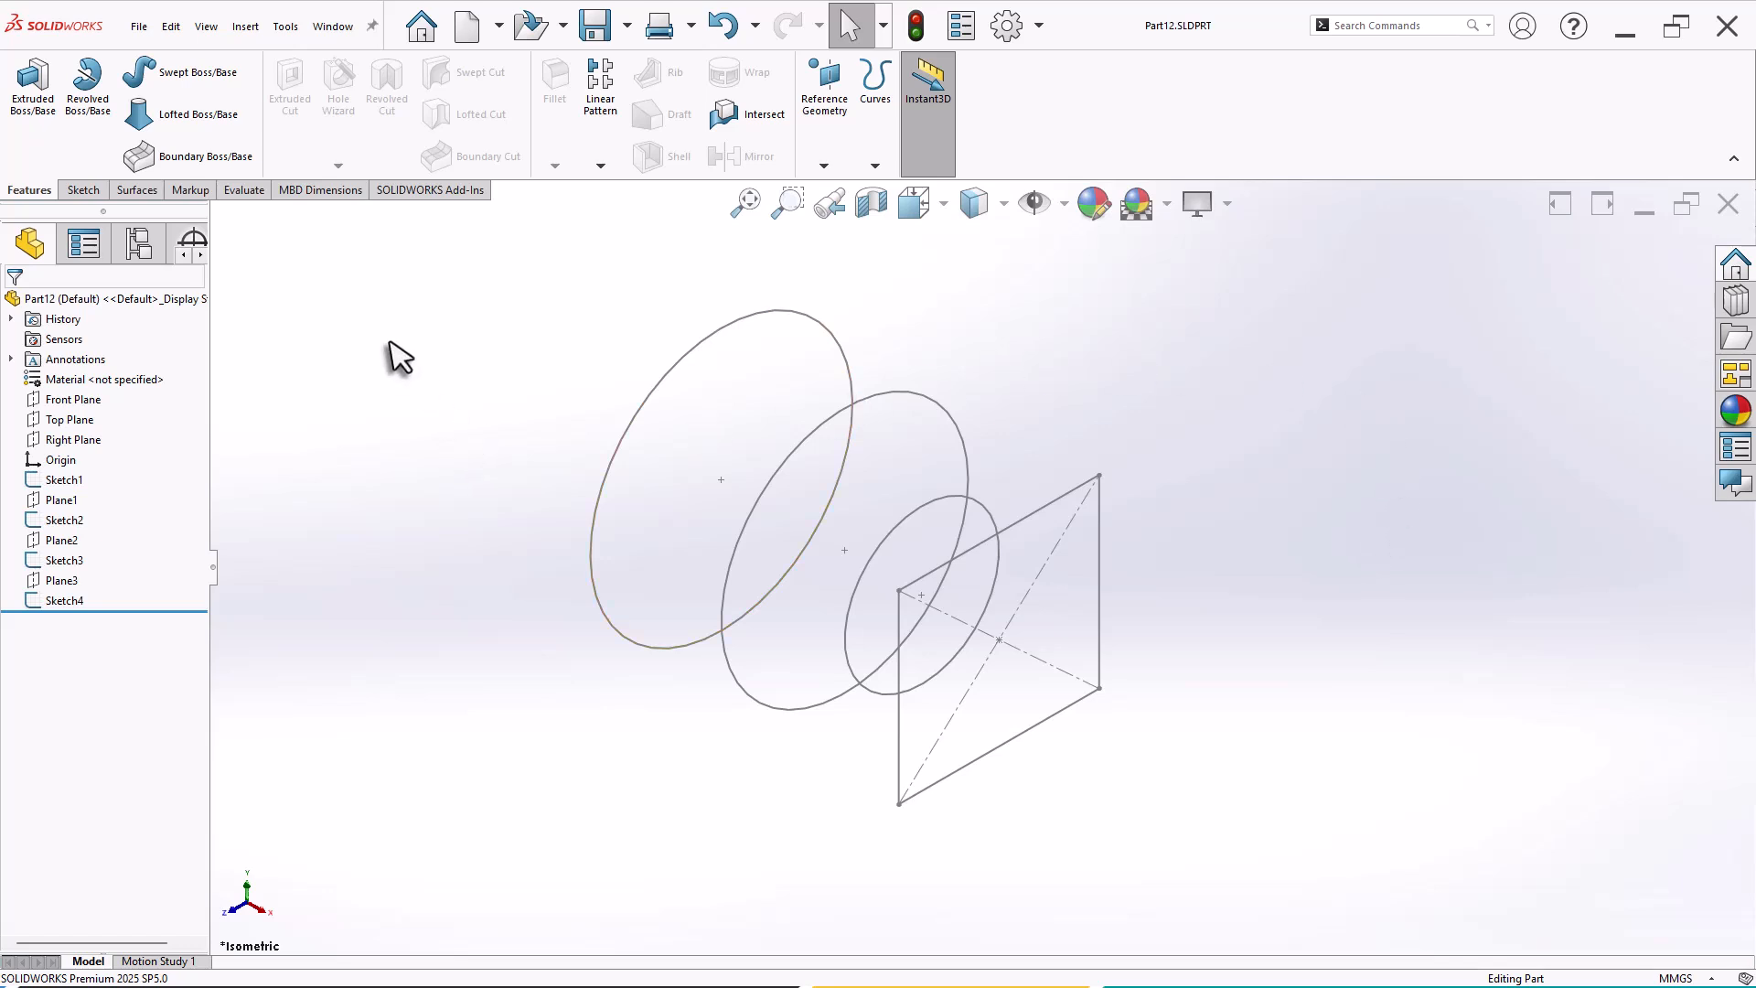
Create a lofted boss through the three circles and the rectangle, selecting Sketch1, Sketch2, Sketch3 and Sketch4 in order as profiles.
{"action": "left_click", "coordinate": [194, 114]}
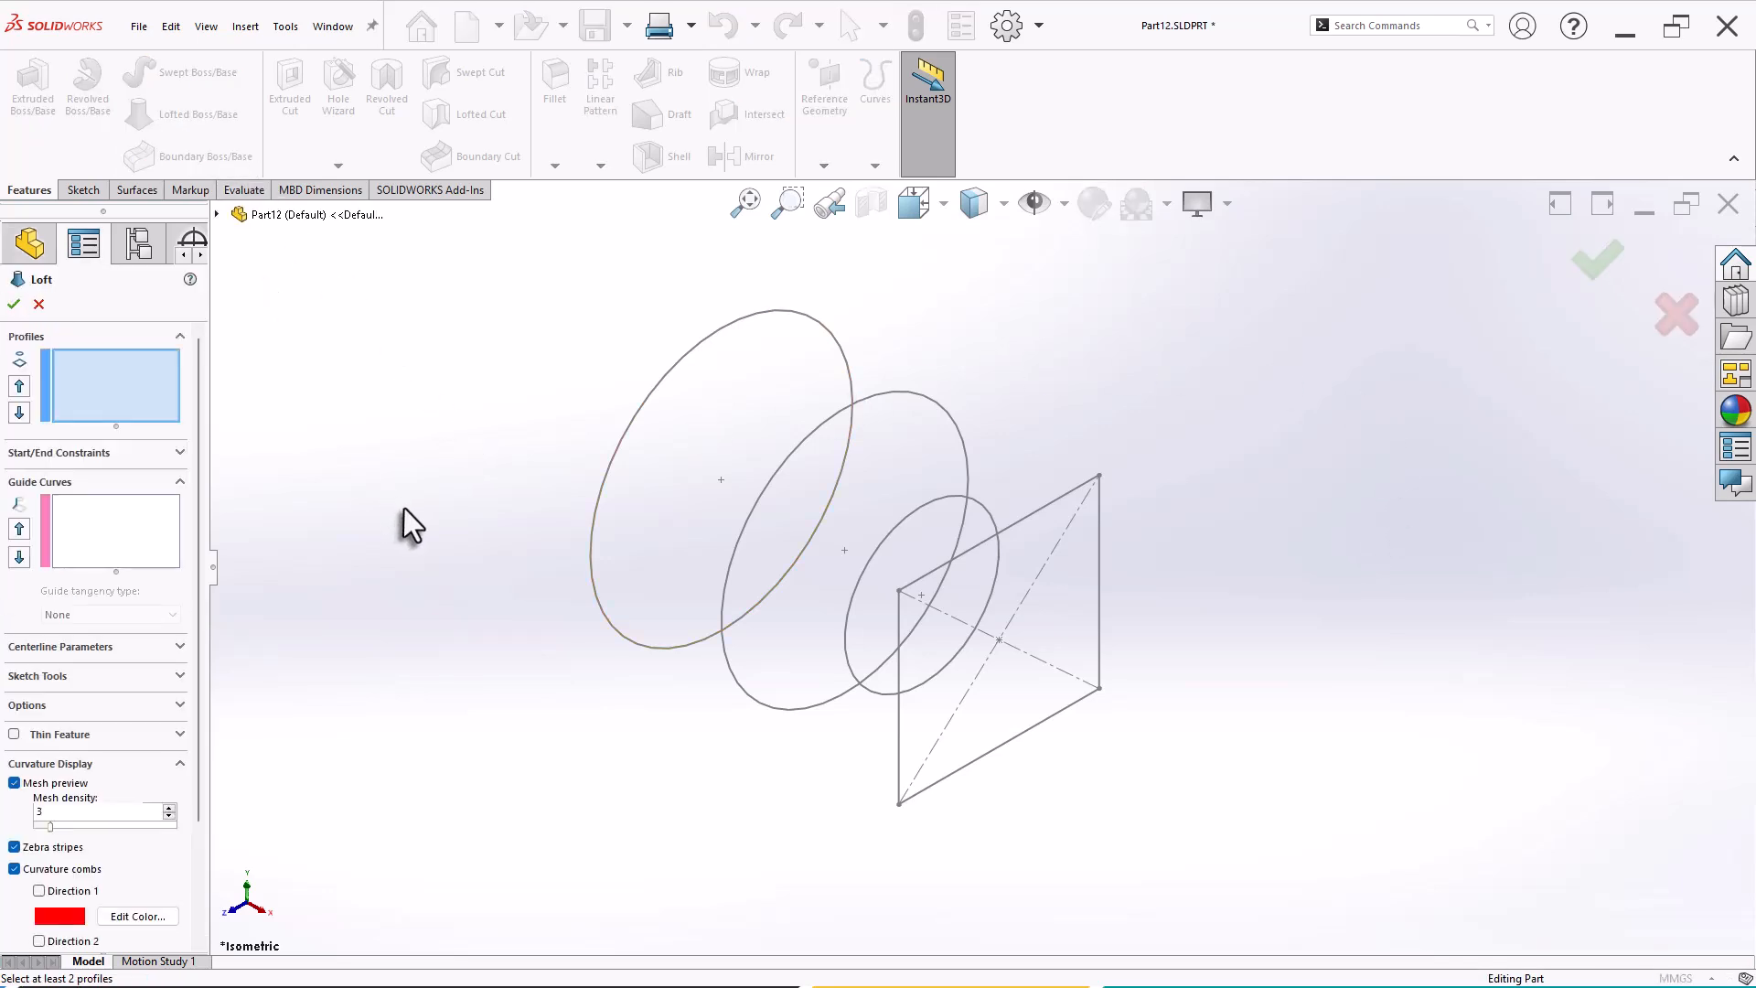
{"action": "left_click", "coordinate": [180, 765]}
{"action": "left_click", "coordinate": [647, 649]}
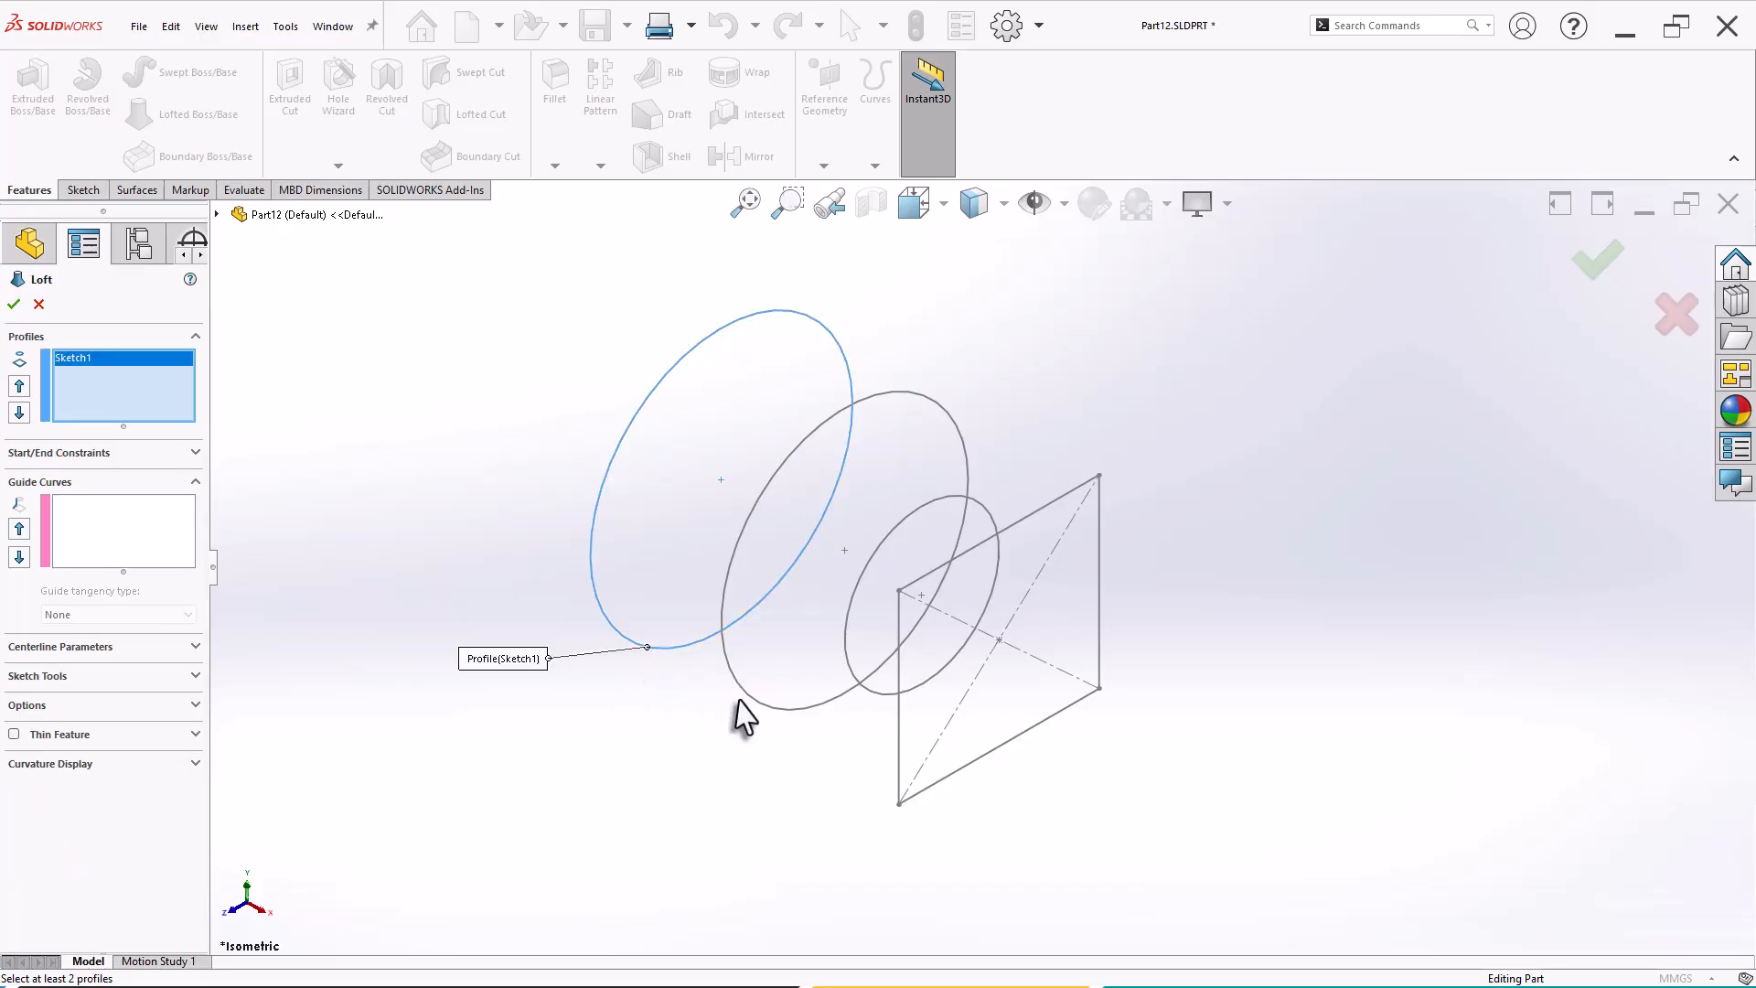
{"action": "left_click", "coordinate": [773, 710]}
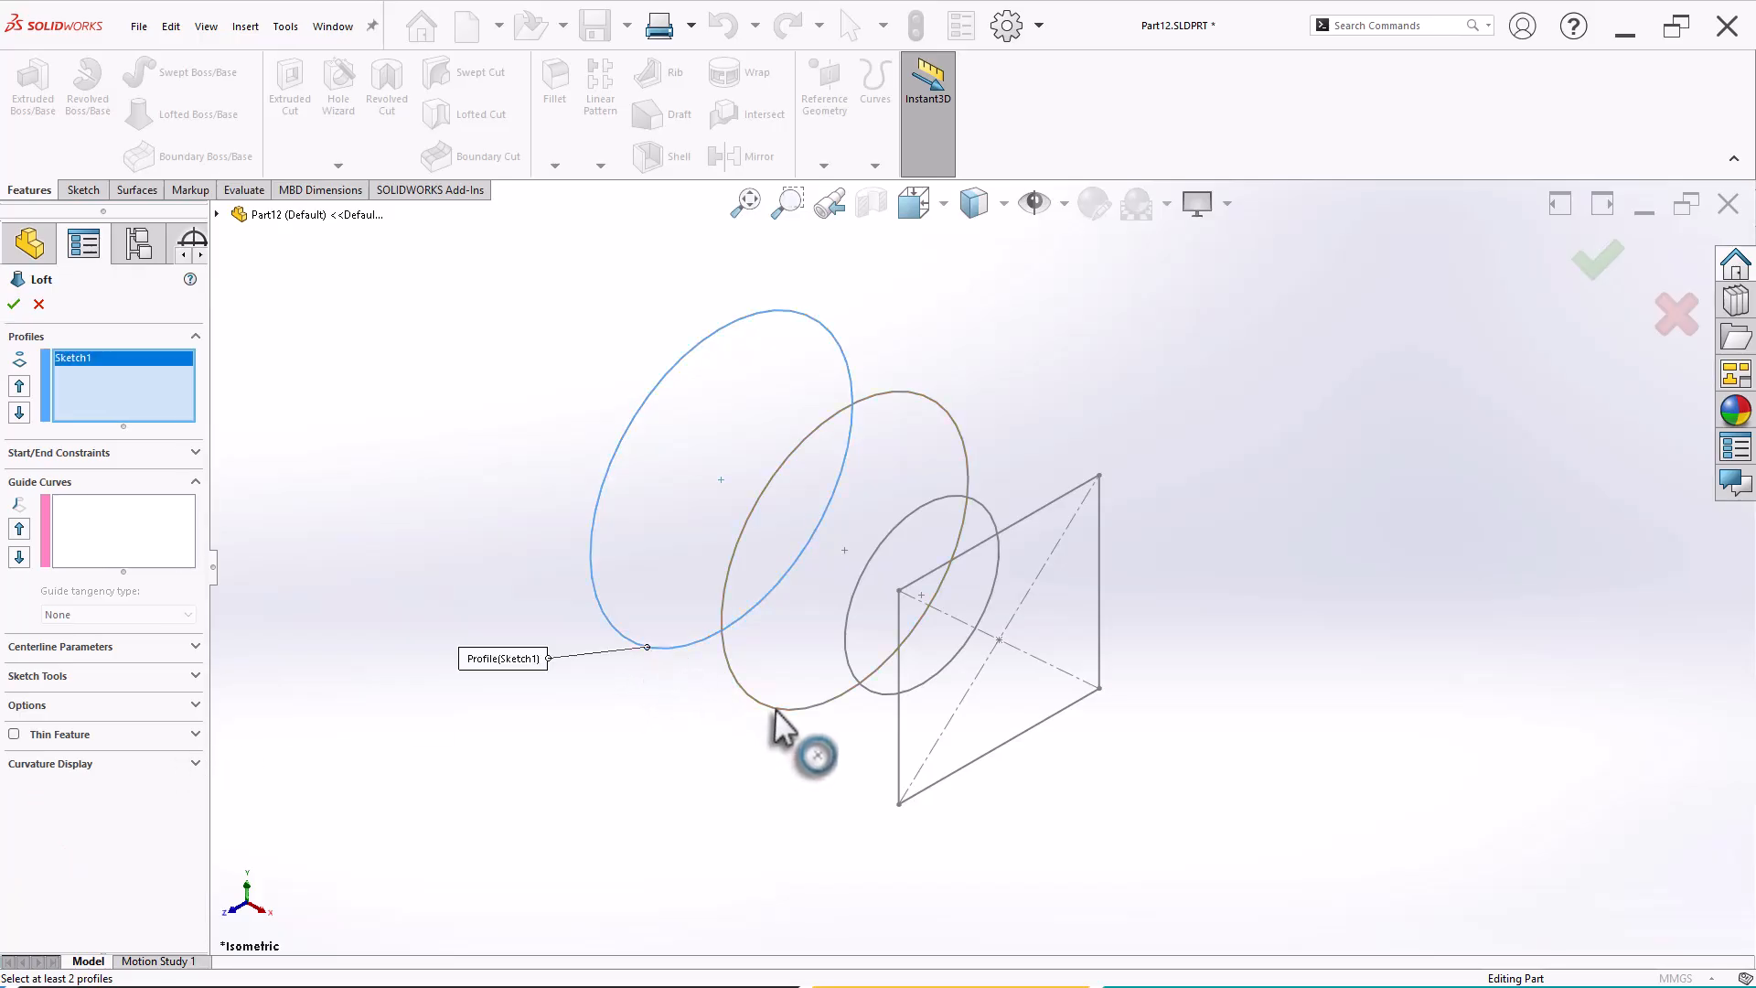
{"action": "left_click", "coordinate": [878, 695]}
{"action": "left_click", "coordinate": [903, 796]}
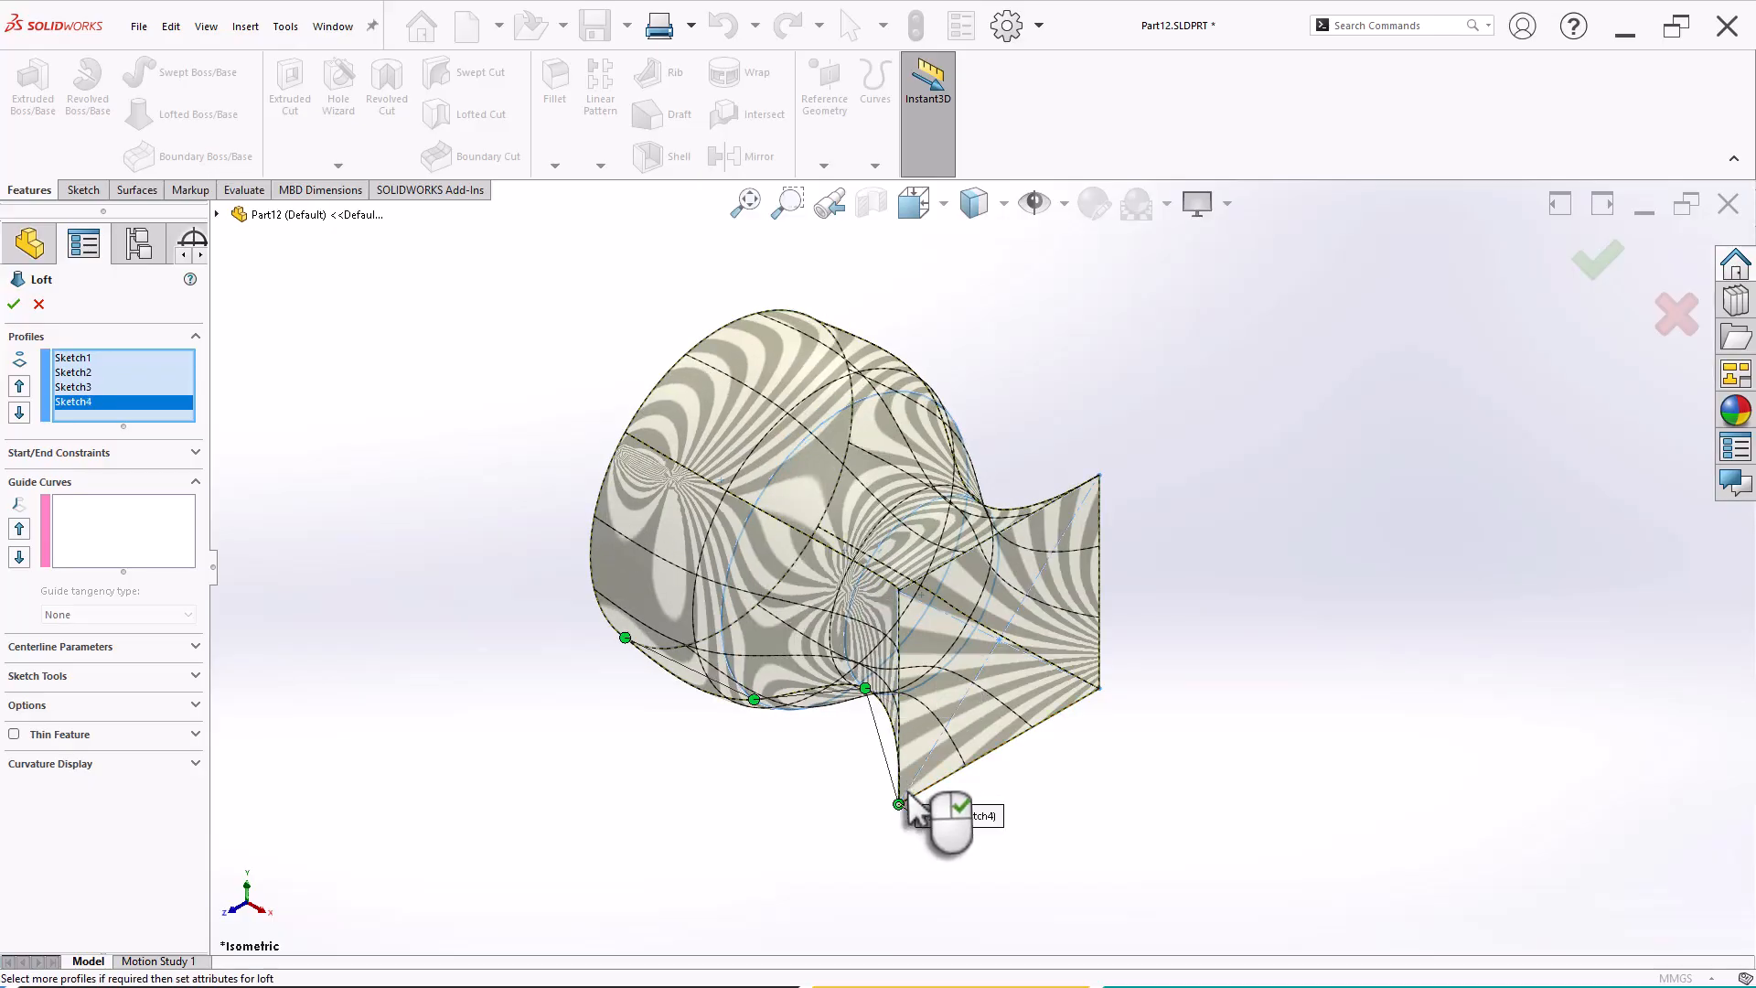
{"action": "middle_click_drag", "start_coordinate": [804, 792], "coordinate": [813, 876]}
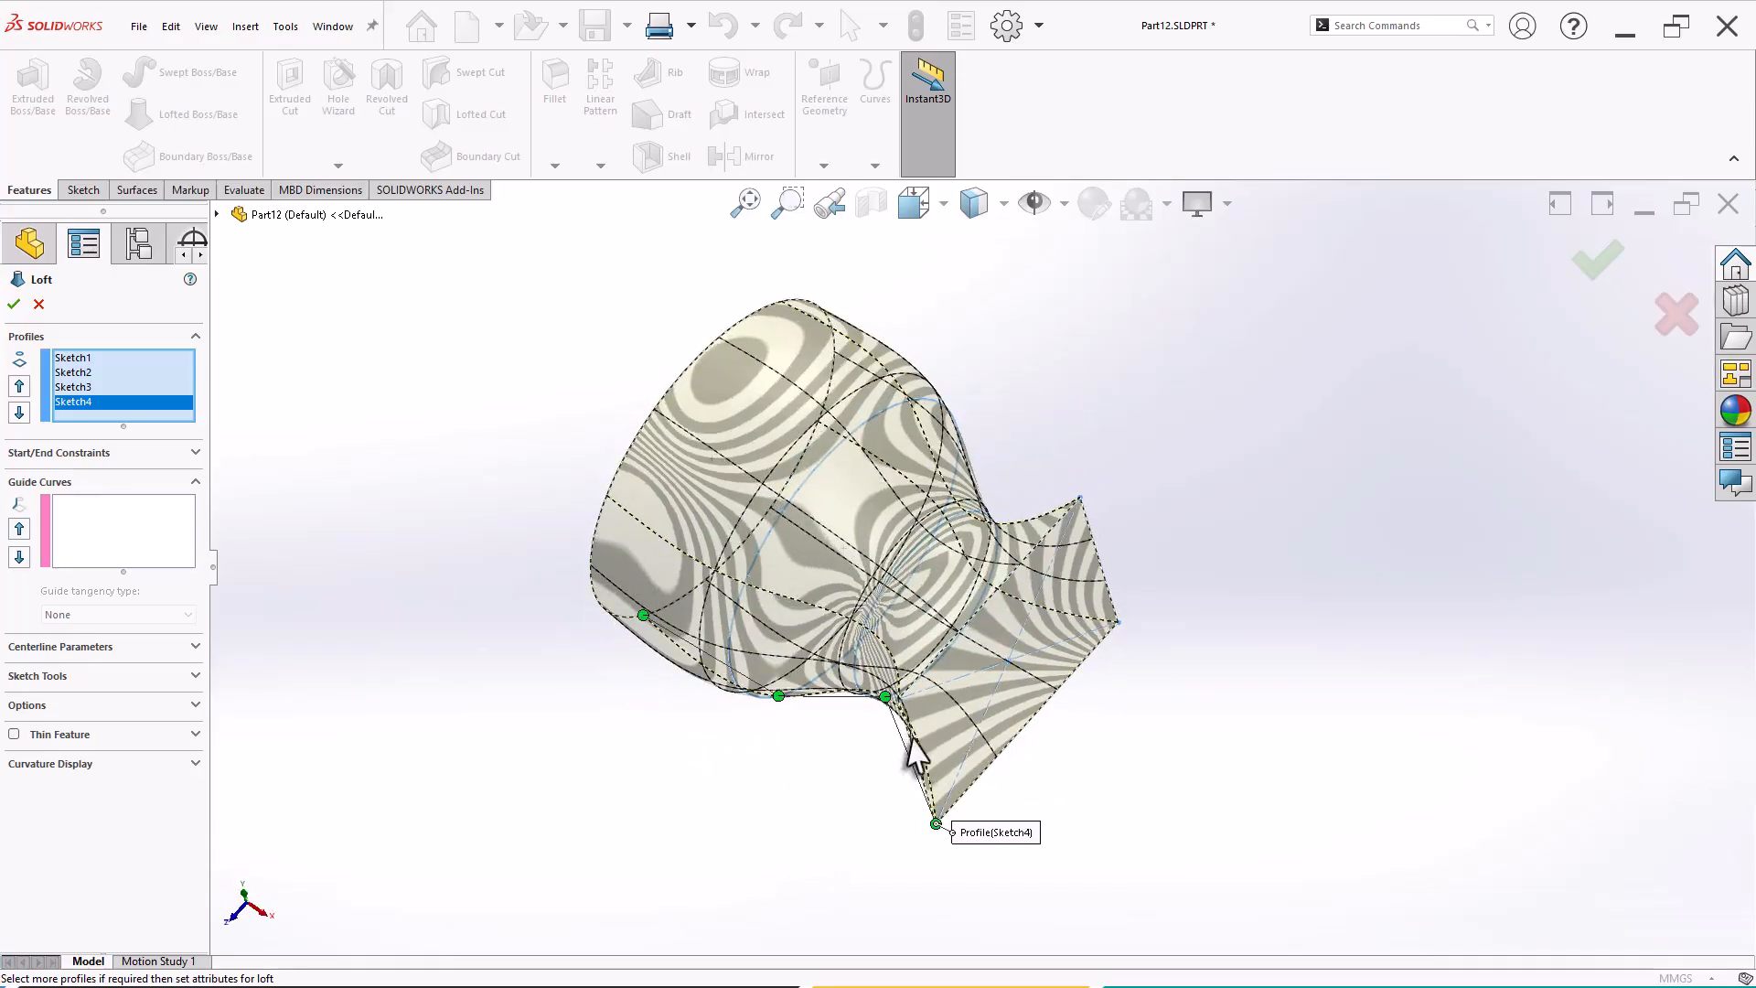
{"action": "scroll", "coordinate": [1015, 700], "scroll_direction": "down", "scroll_amount": 3}
{"action": "middle_click_drag", "start_coordinate": [1018, 698], "coordinate": [1026, 538]}
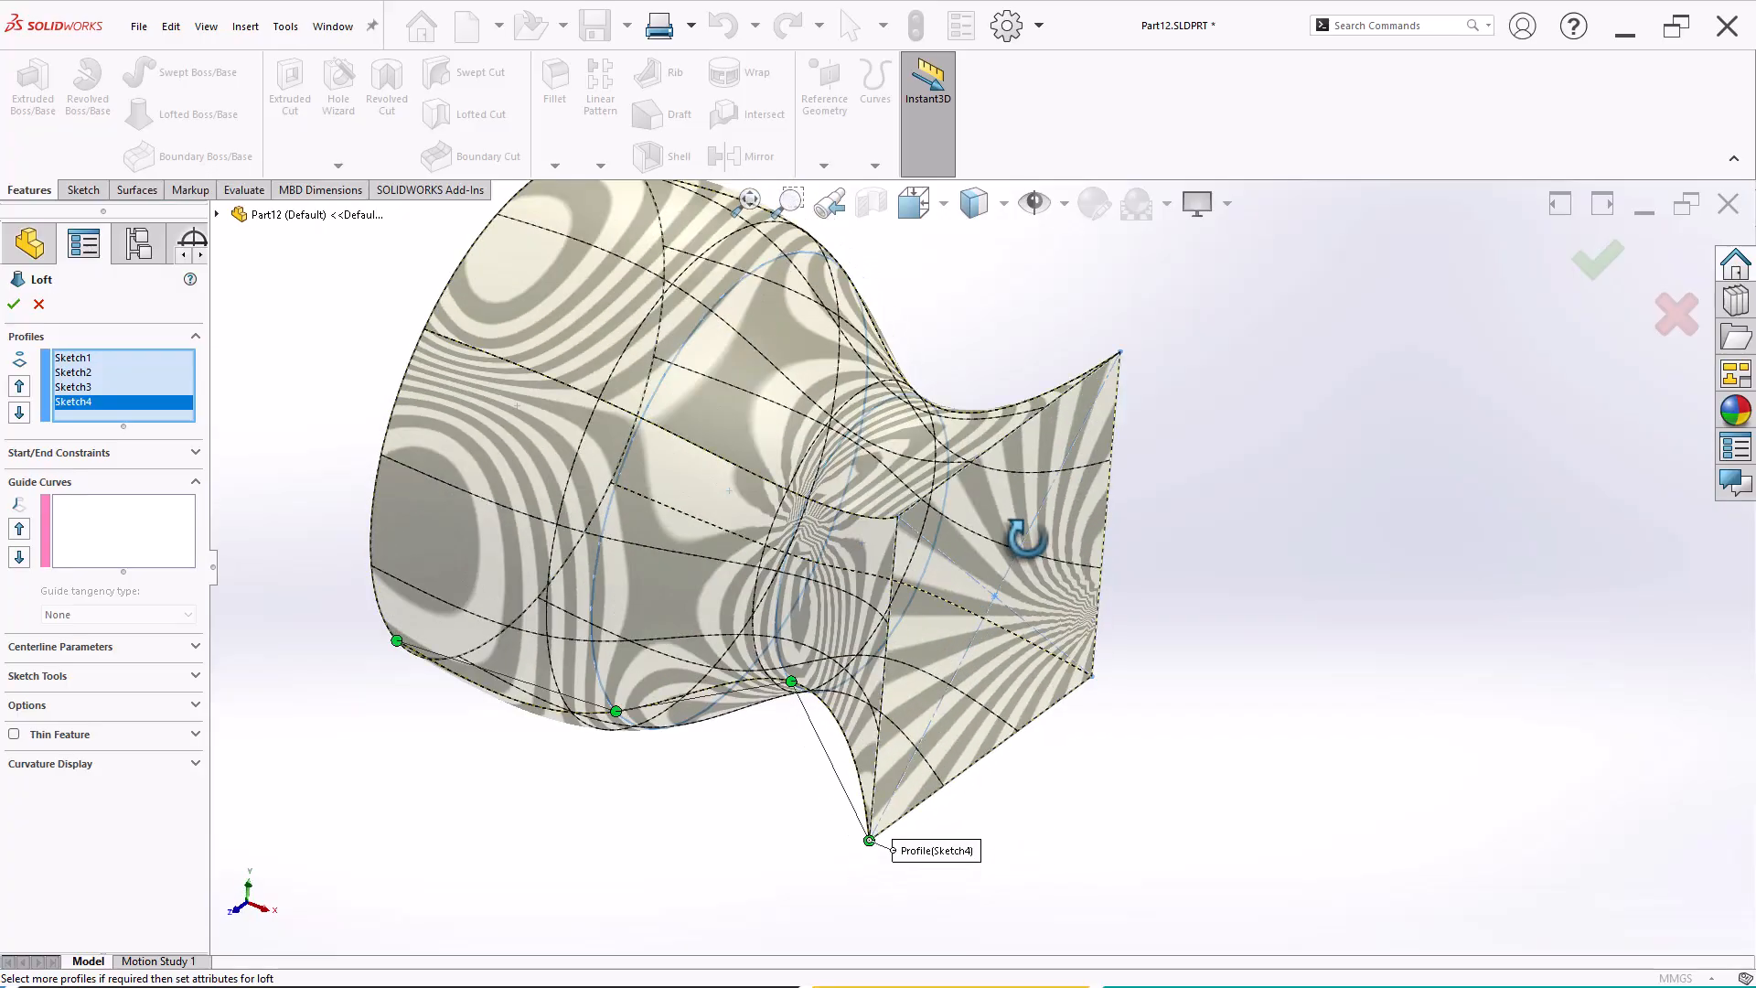
{"action": "left_click", "coordinate": [13, 303]}
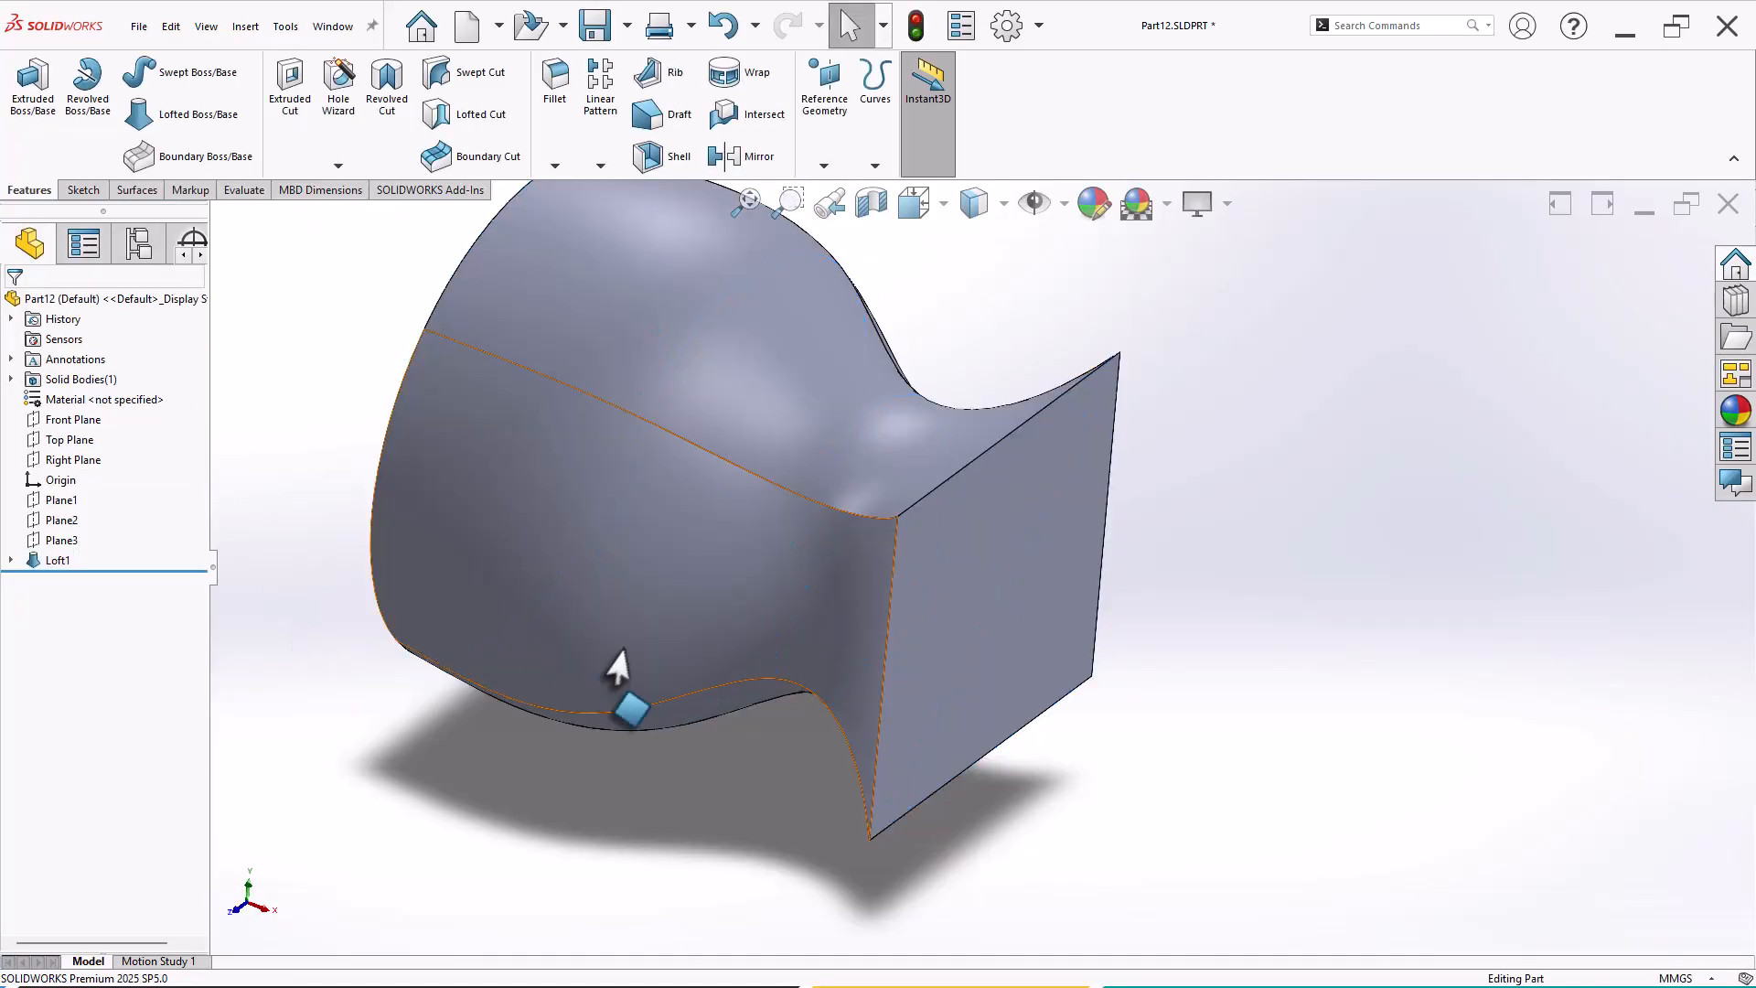
Create a reference plane offset 210 mm outward from the loft's flat rectangular end face.
{"action": "middle_click_drag", "start_coordinate": [616, 686], "coordinate": [991, 548]}
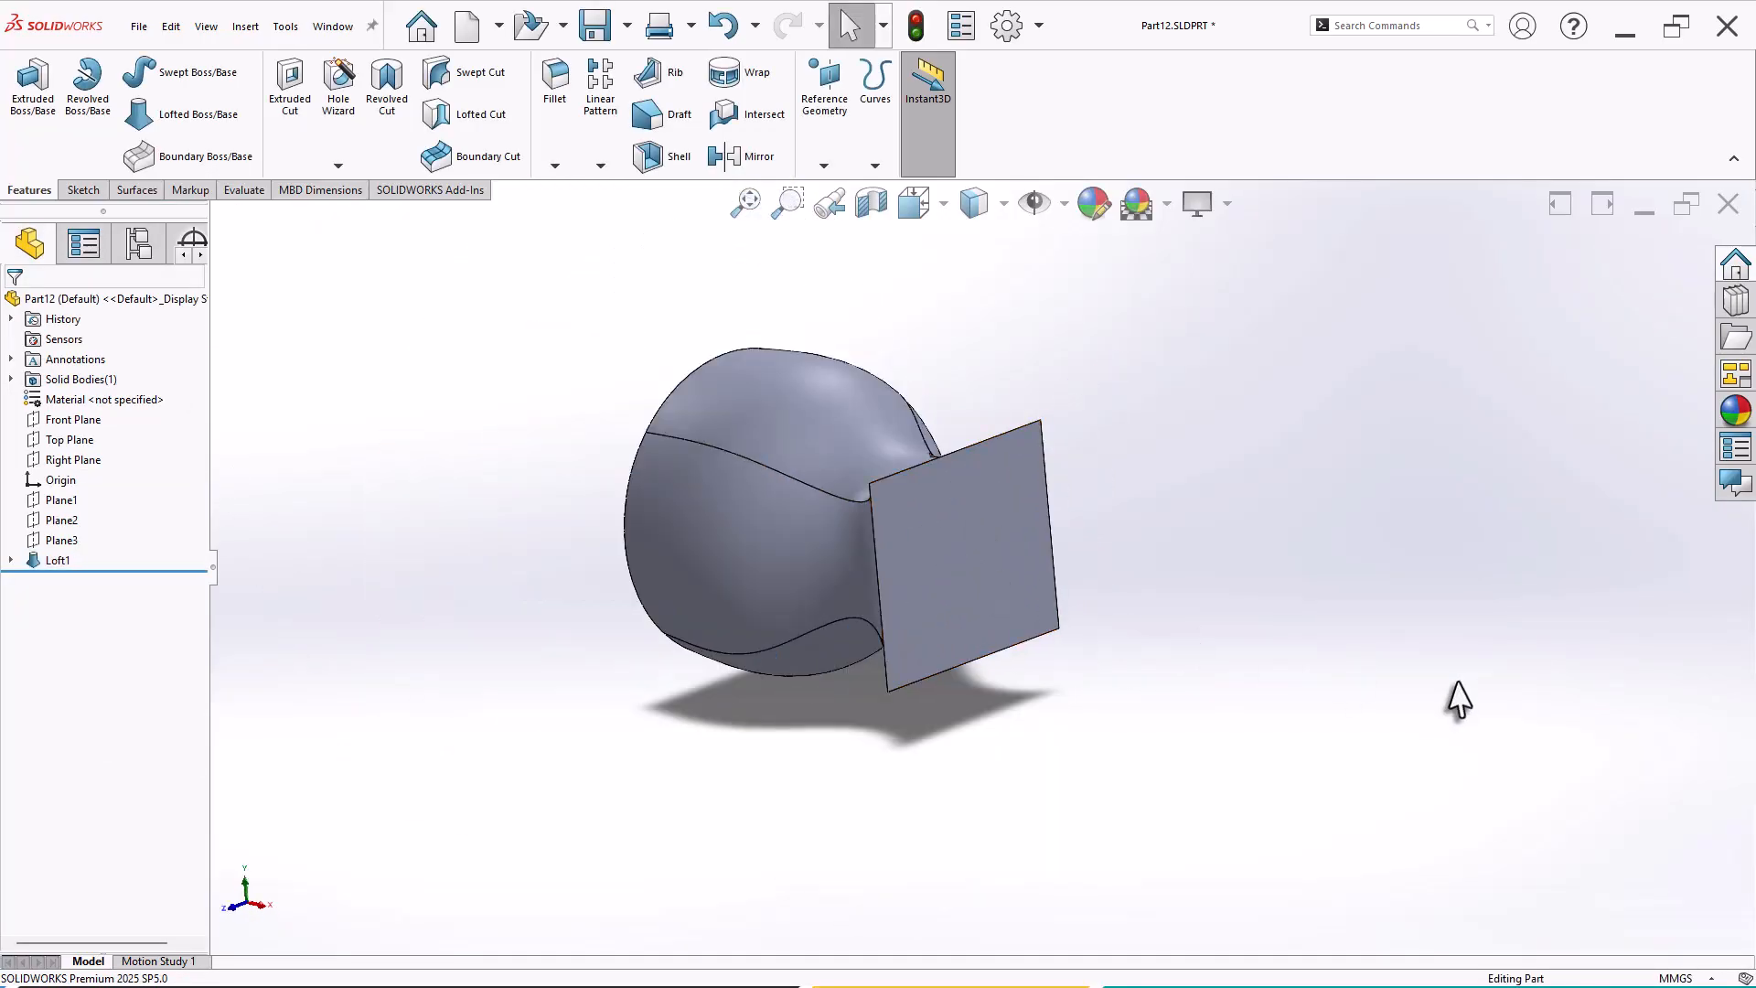
{"action": "scroll", "coordinate": [1463, 631], "scroll_direction": "up", "scroll_amount": 1}
{"action": "scroll", "coordinate": [1463, 580], "scroll_direction": "down", "scroll_amount": 2}
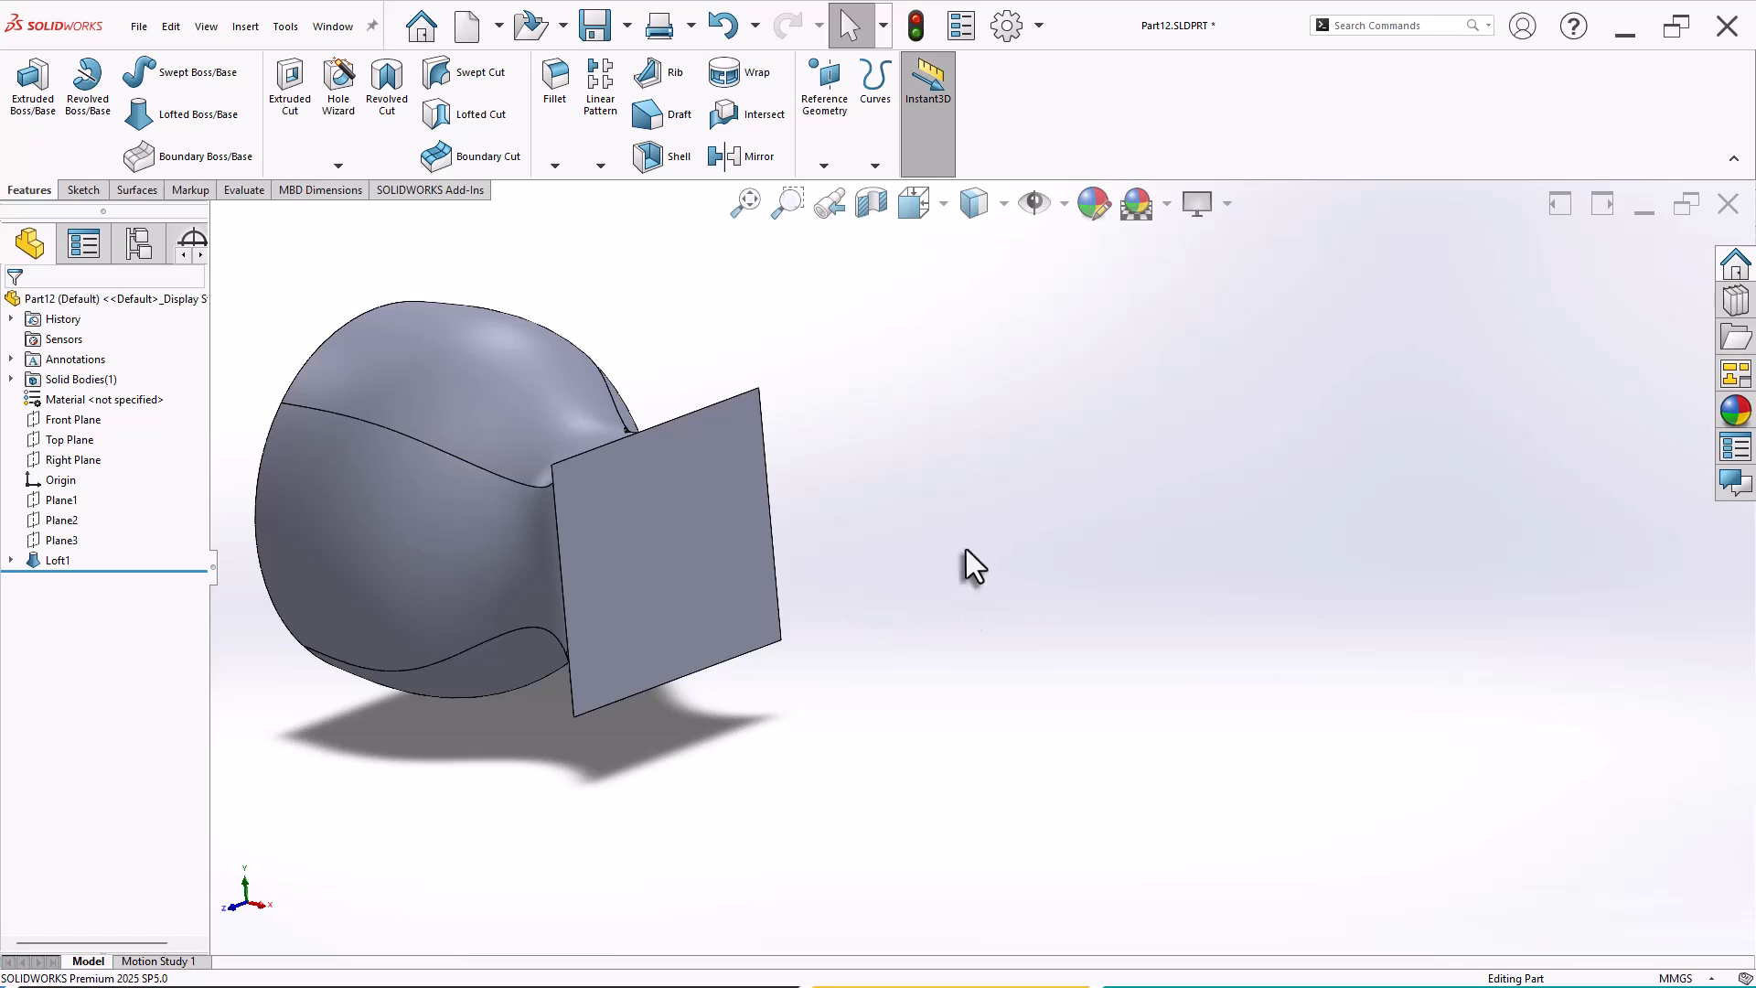
{"action": "left_click", "coordinate": [829, 137]}
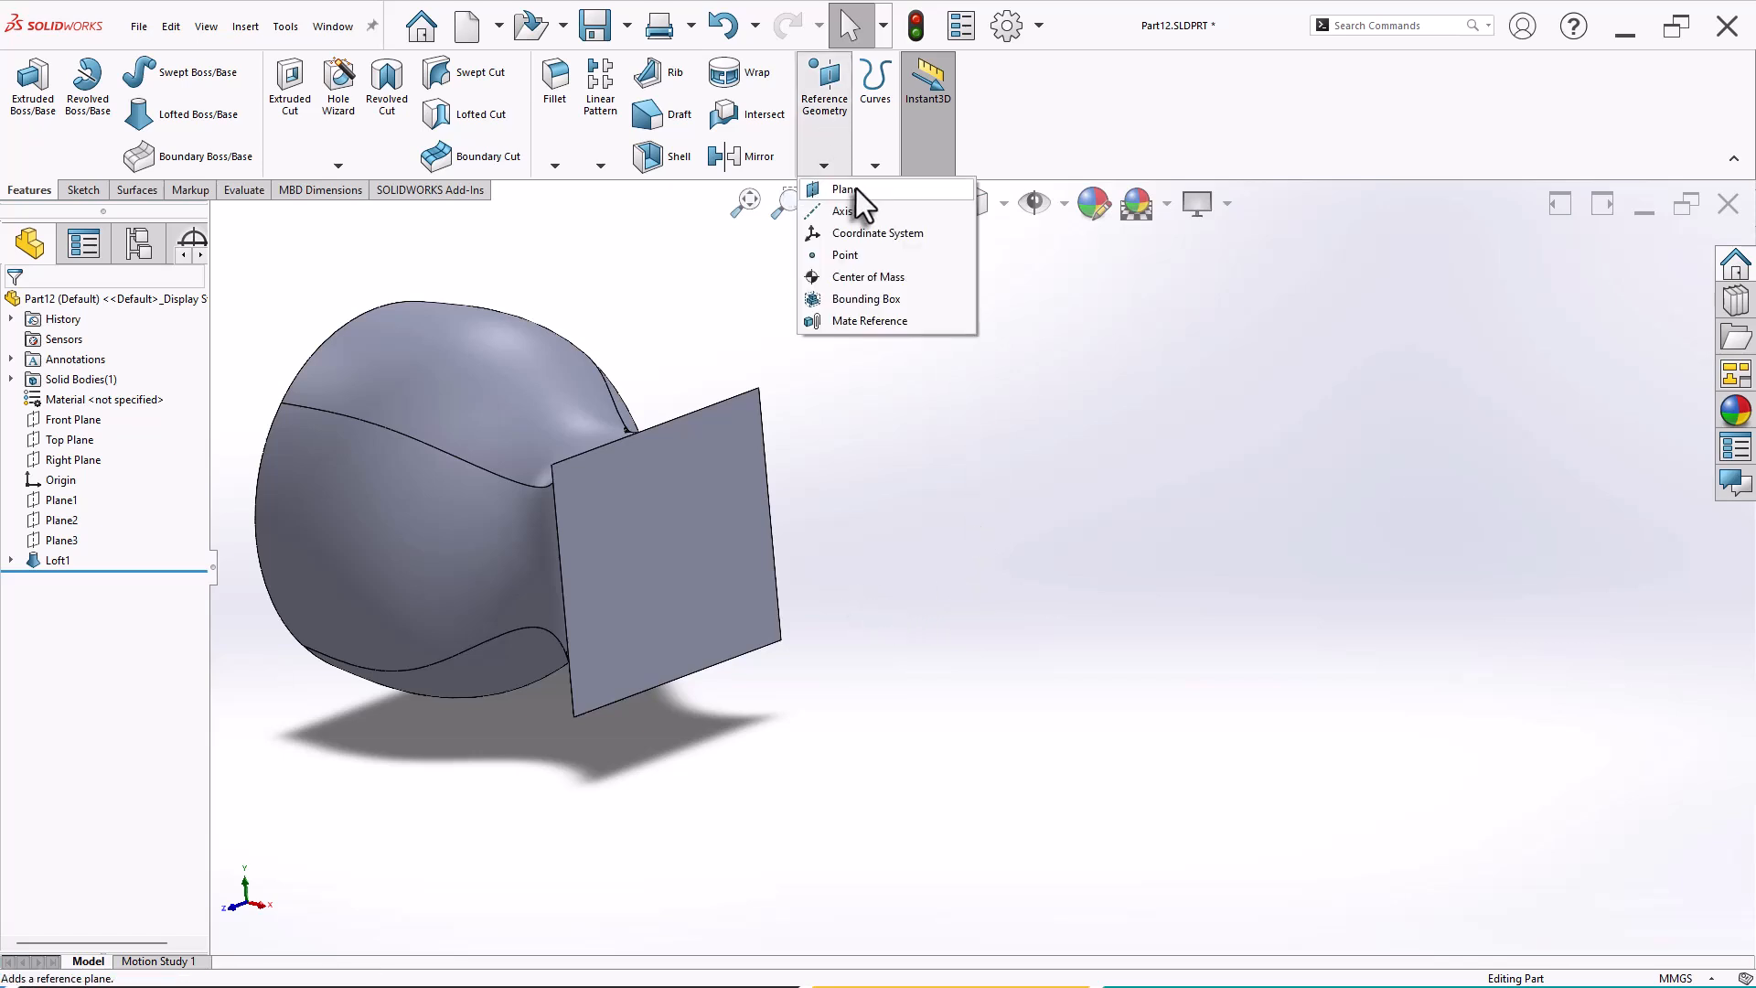
{"action": "left_click", "coordinate": [856, 189]}
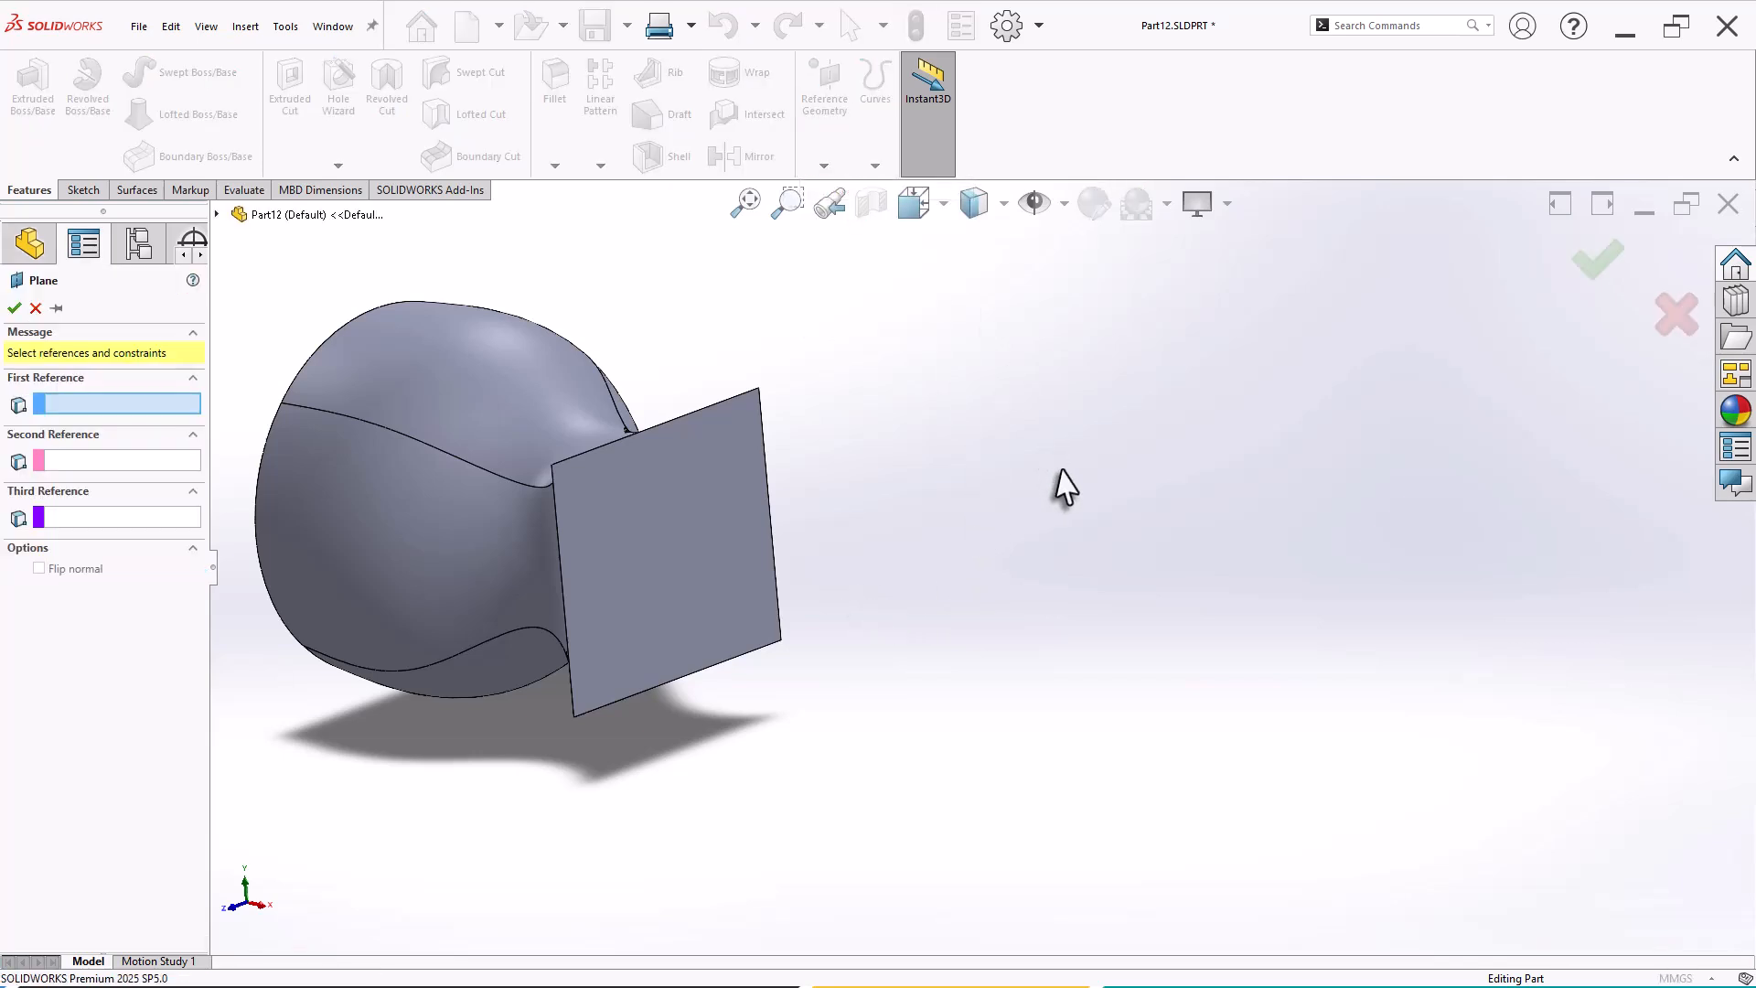
{"action": "left_click", "coordinate": [639, 603]}
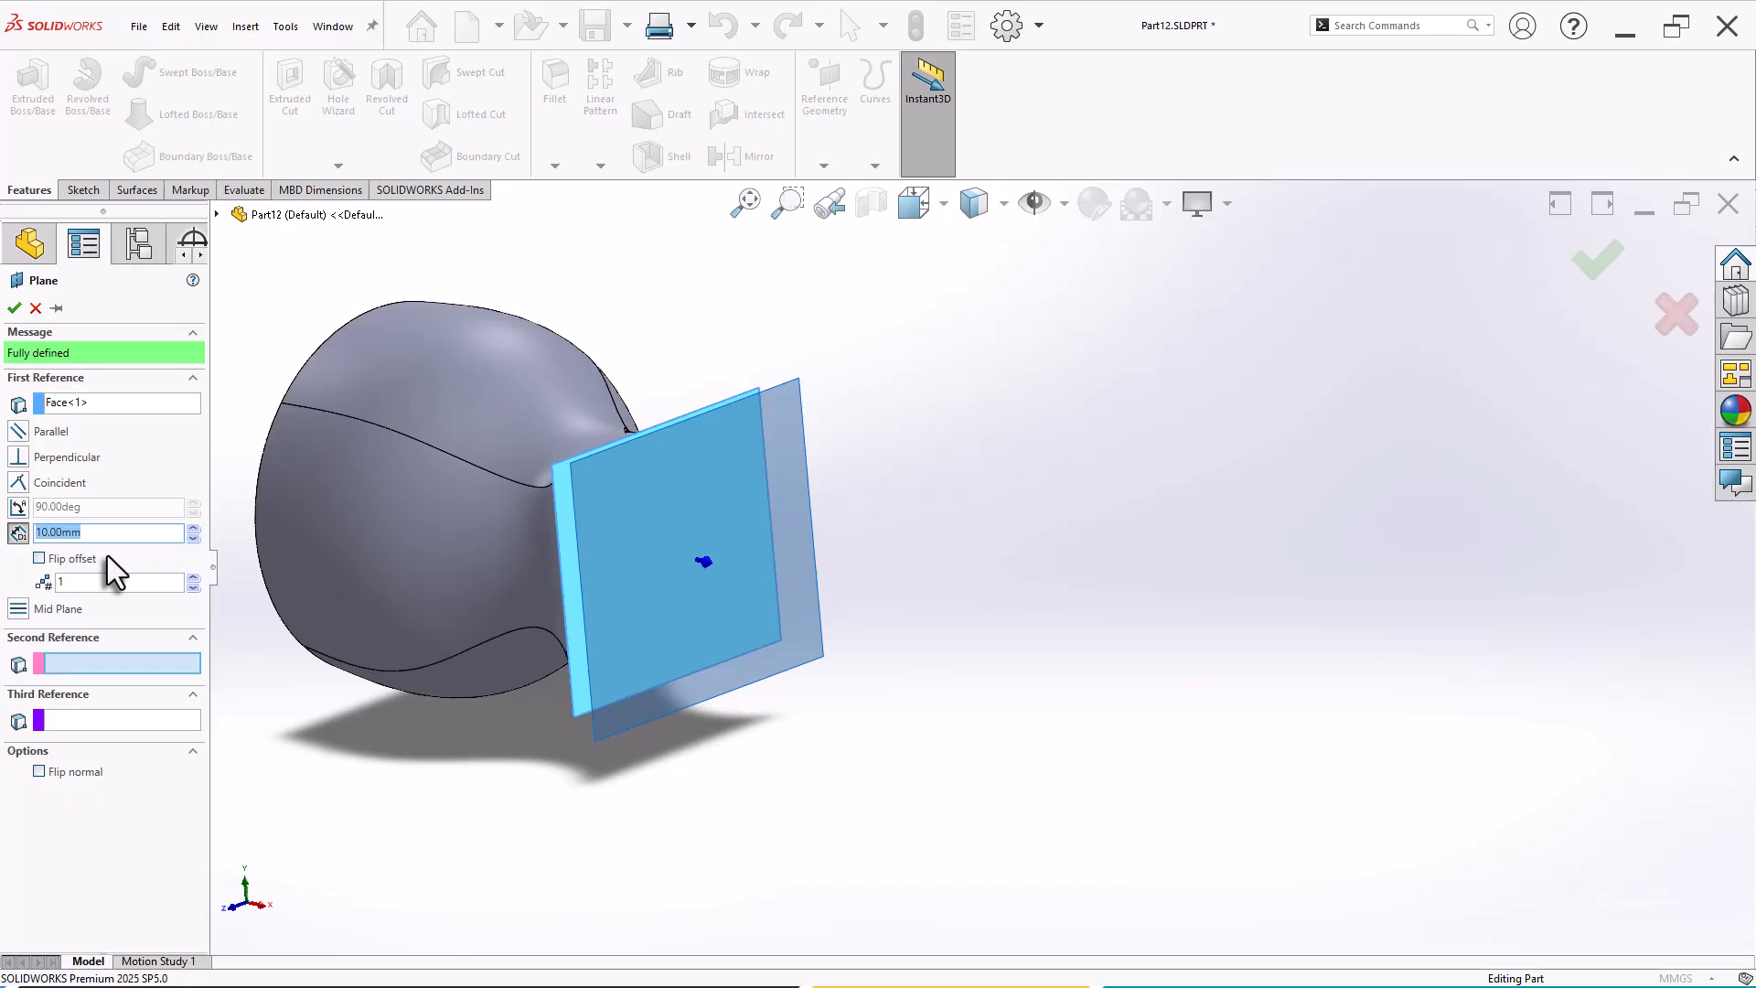
{"action": "type", "text": "210"}
{"action": "key", "text": "Return"}
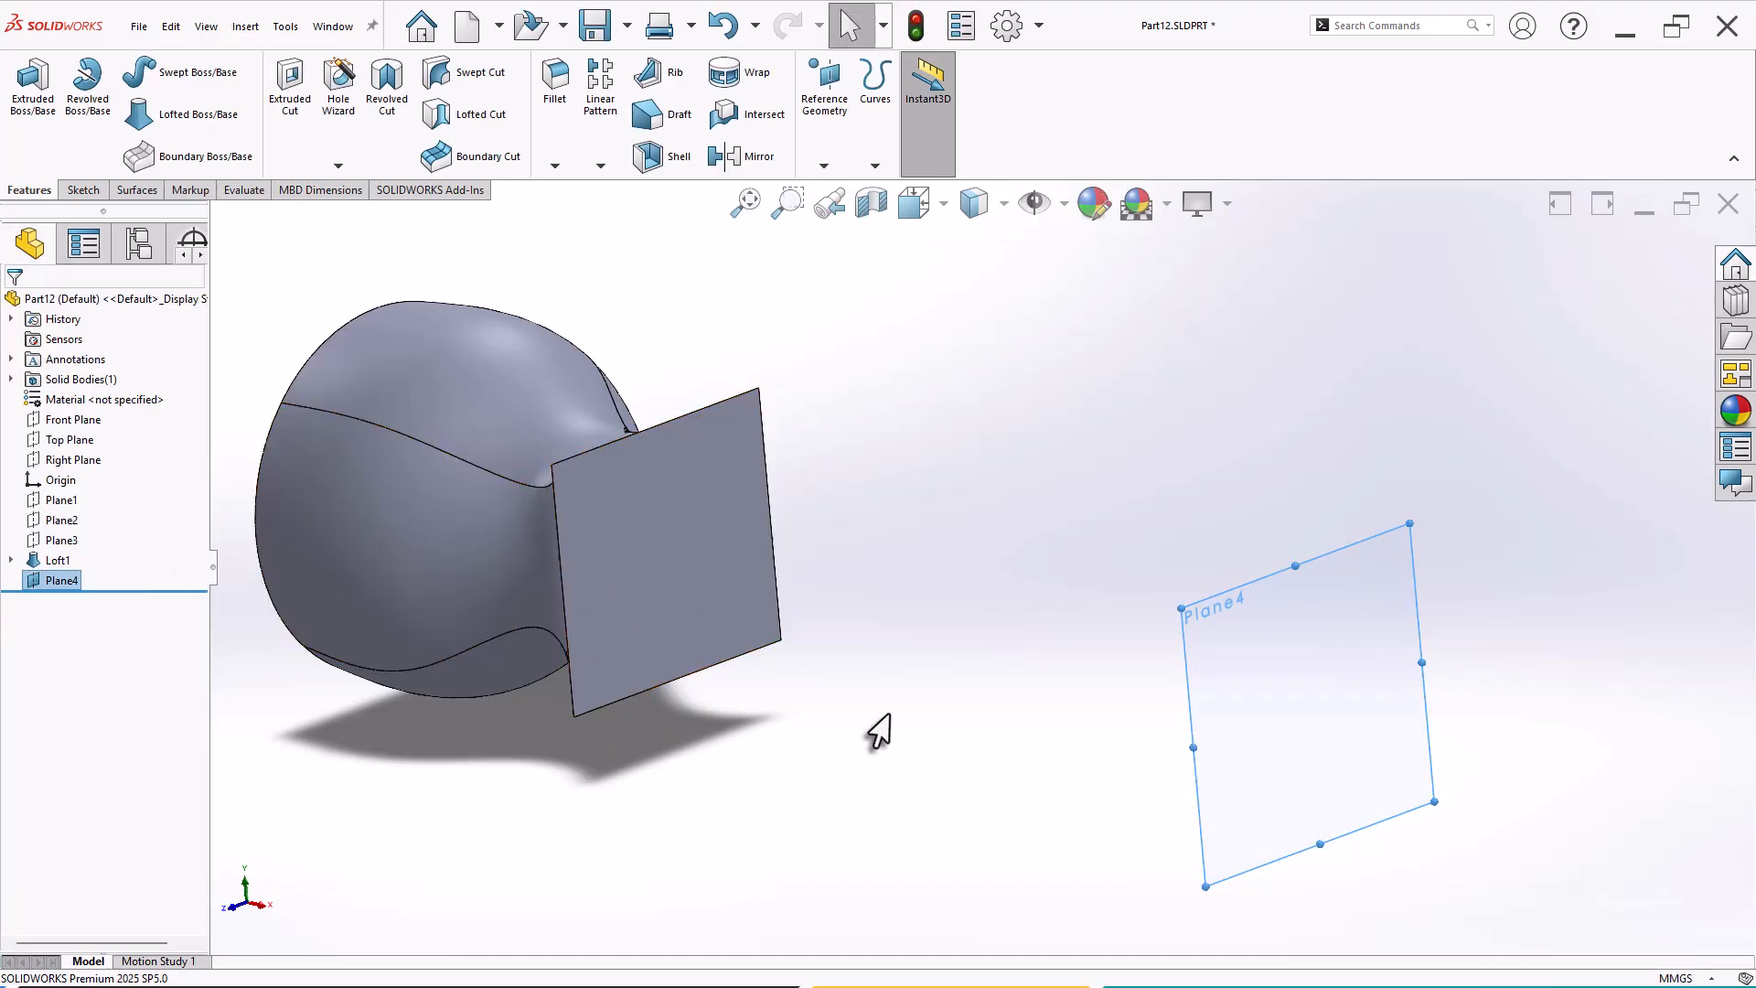
Sketch a centre rectangle 5 mm high and 150 mm wide on the origin on Plane4, and exit the sketch.
{"action": "key", "text": "z"}
{"action": "right_click", "coordinate": [1224, 666]}
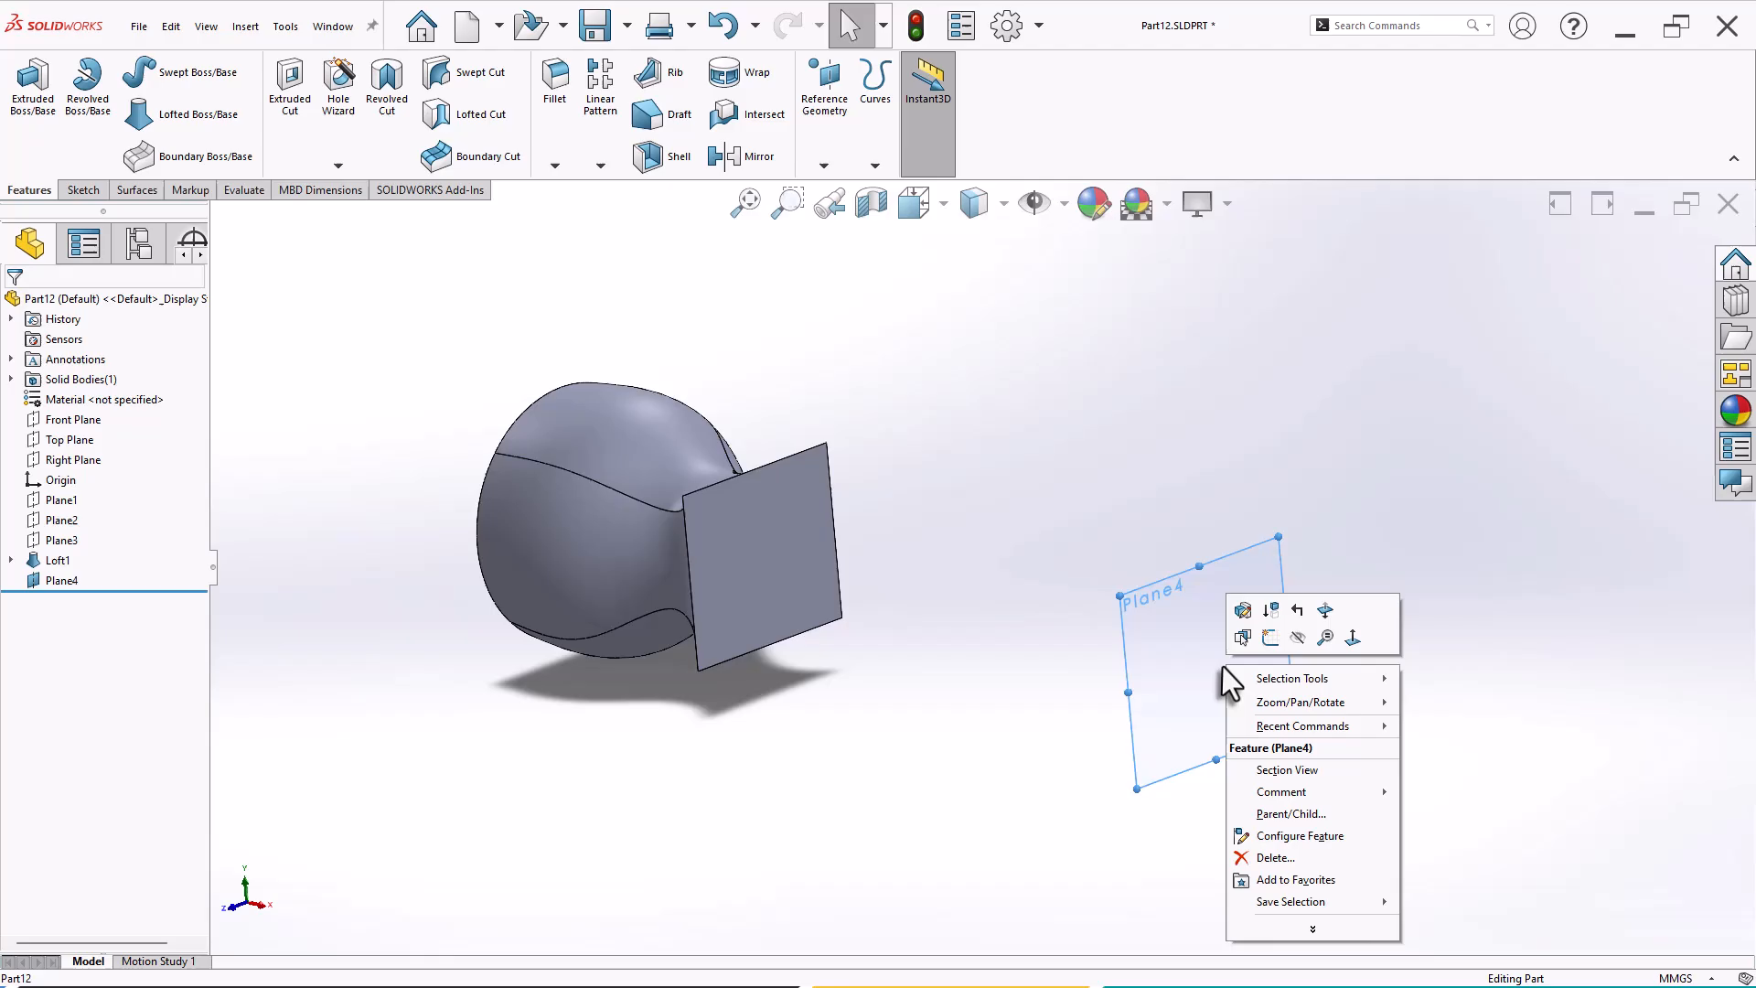
{"action": "left_click", "coordinate": [1270, 639]}
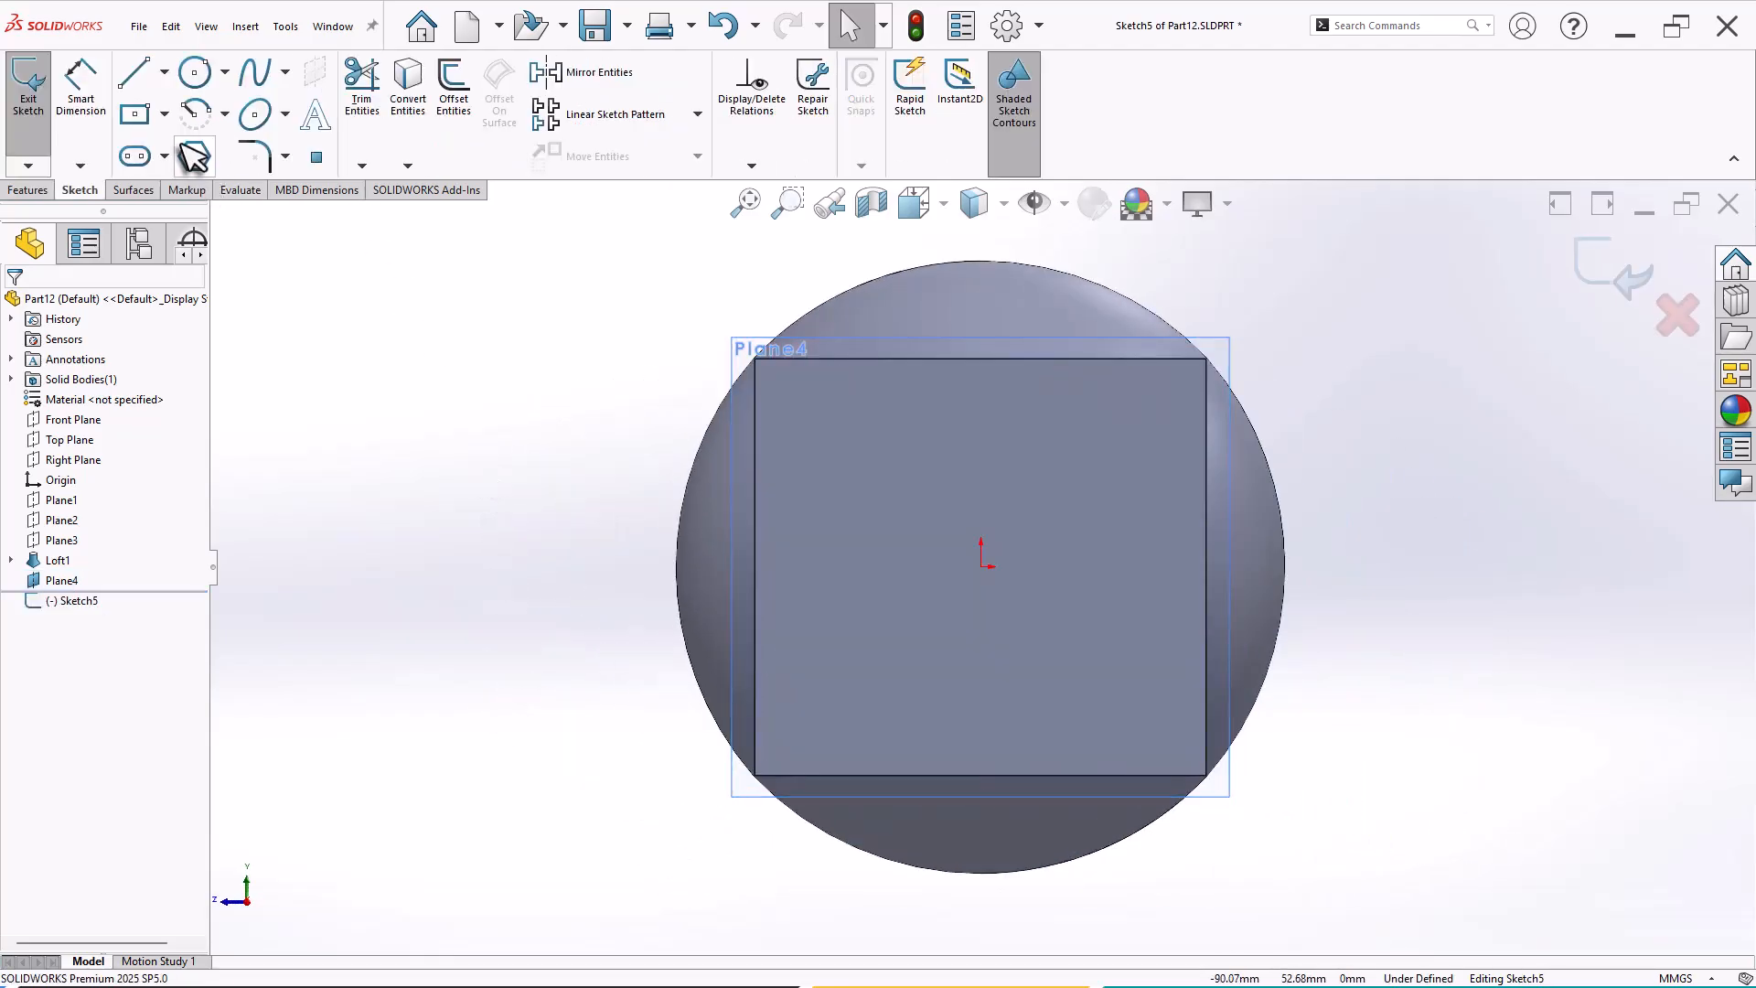
{"action": "left_click", "coordinate": [165, 113]}
{"action": "left_click", "coordinate": [178, 169]}
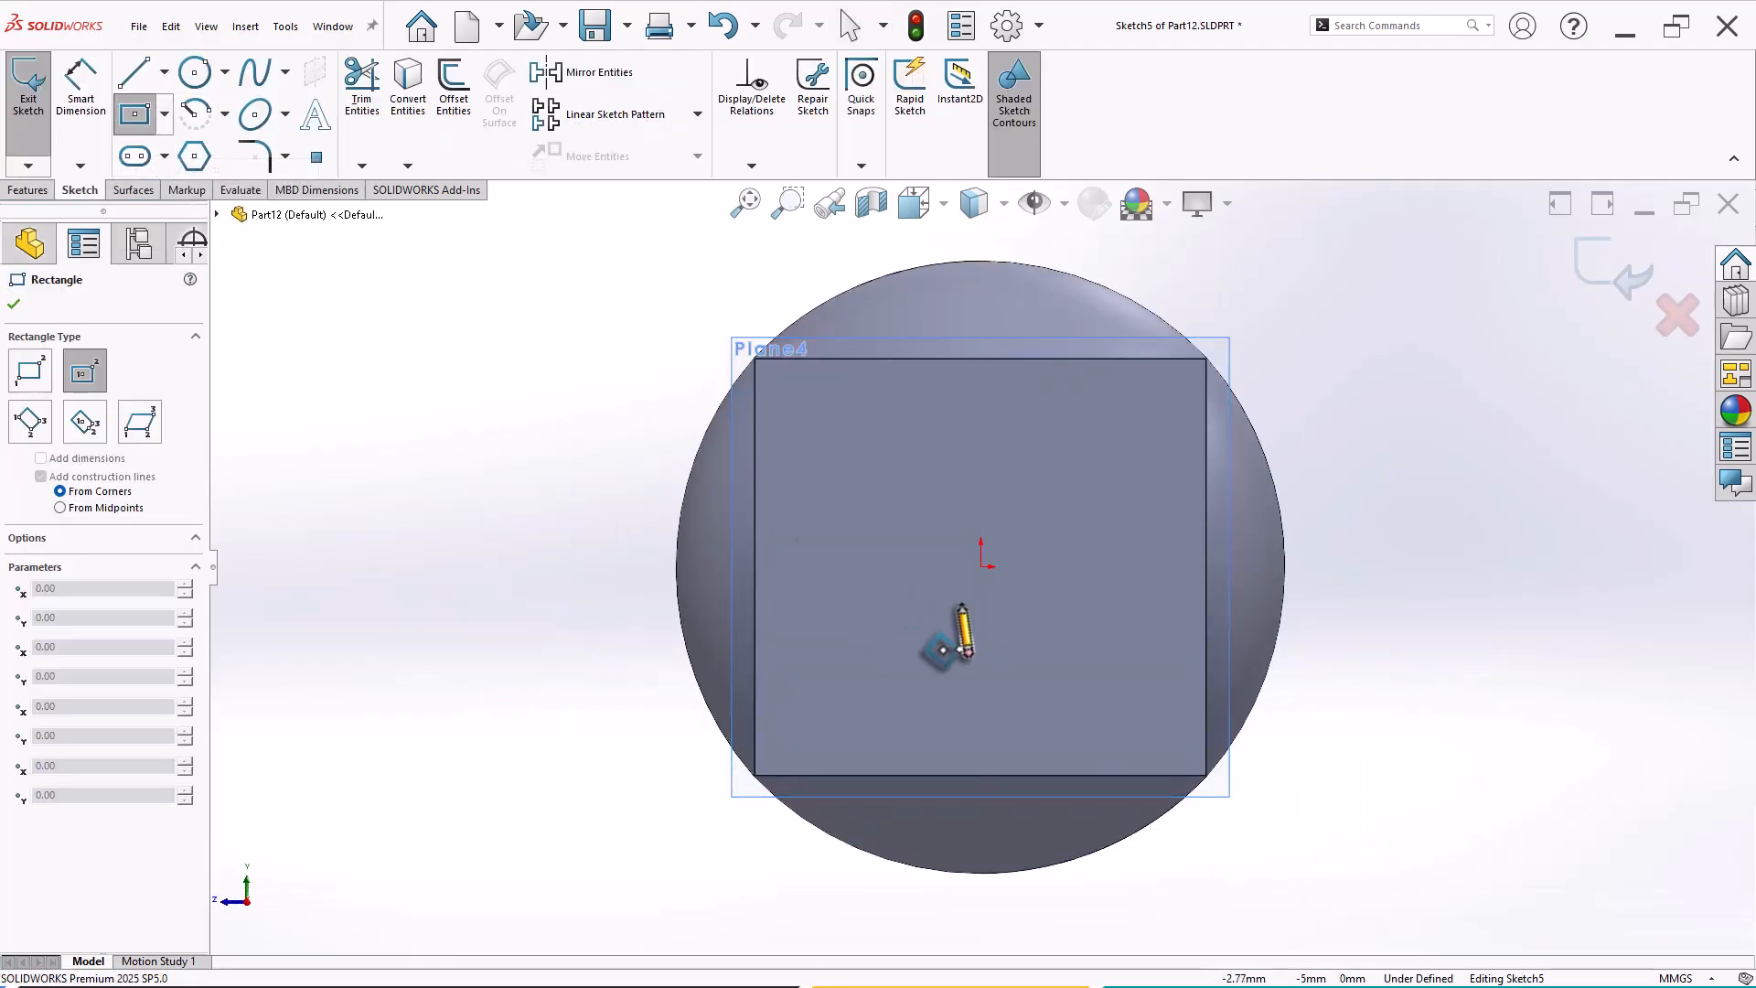
{"action": "left_click", "coordinate": [981, 566]}
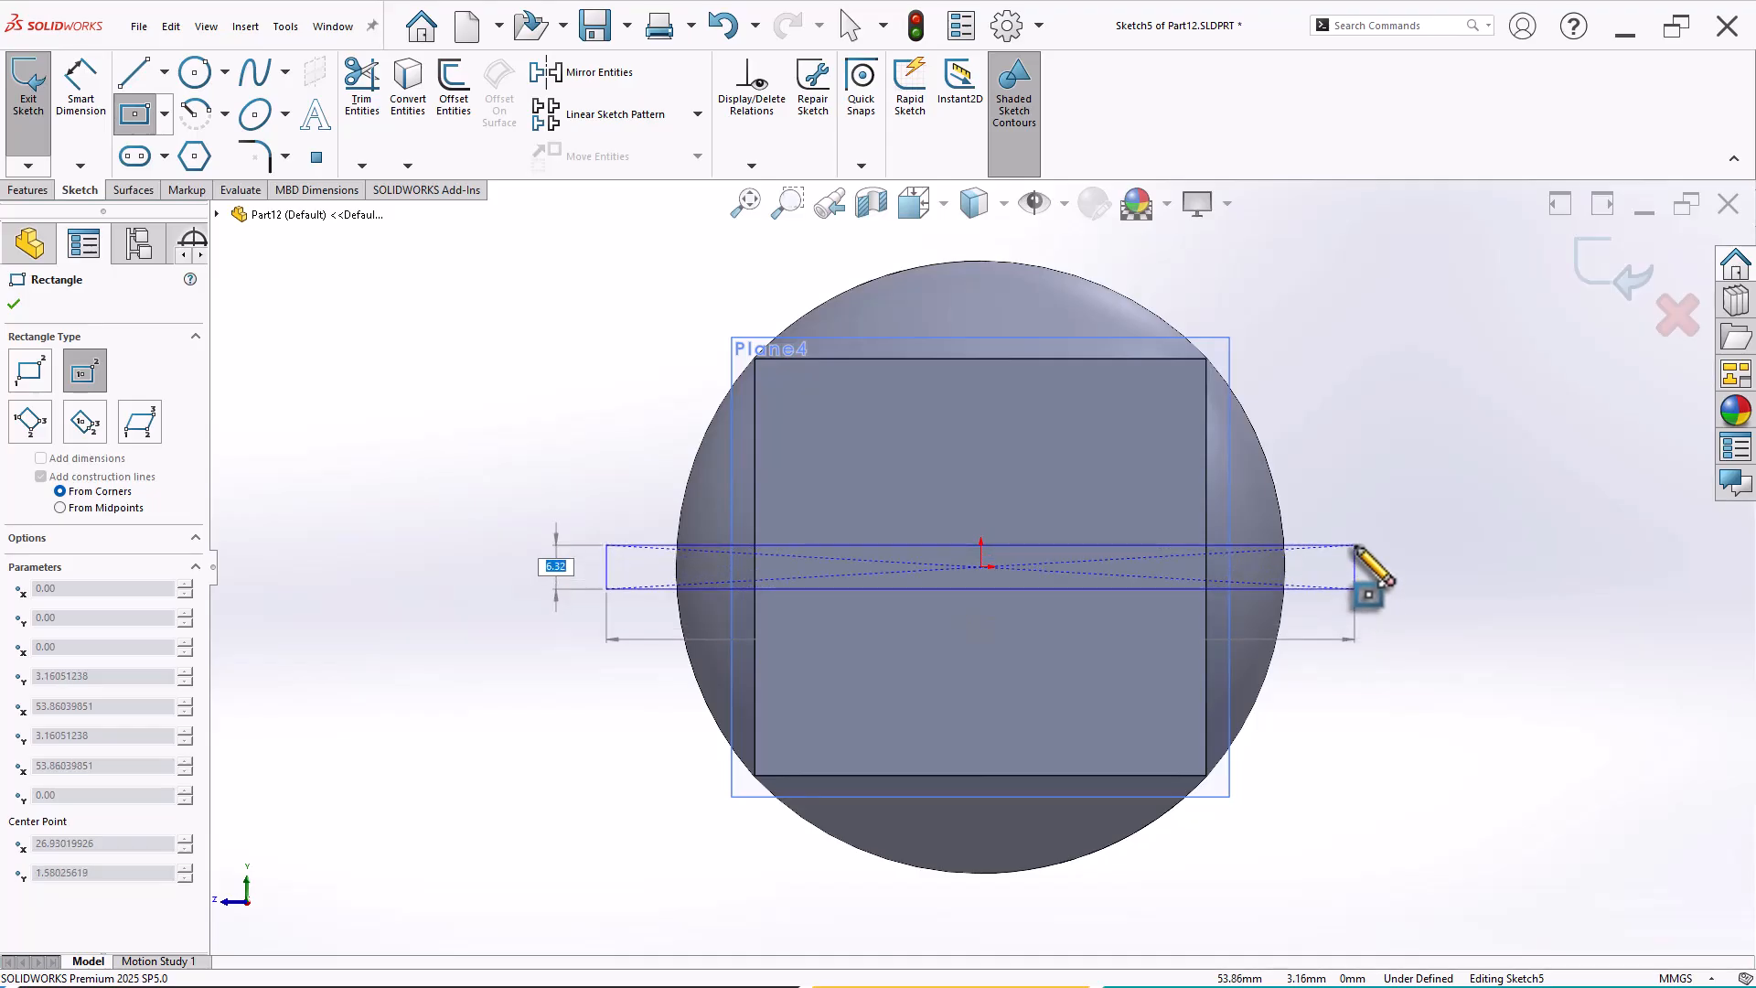
{"action": "type", "text": "5"}
{"action": "key", "text": "Tab"}
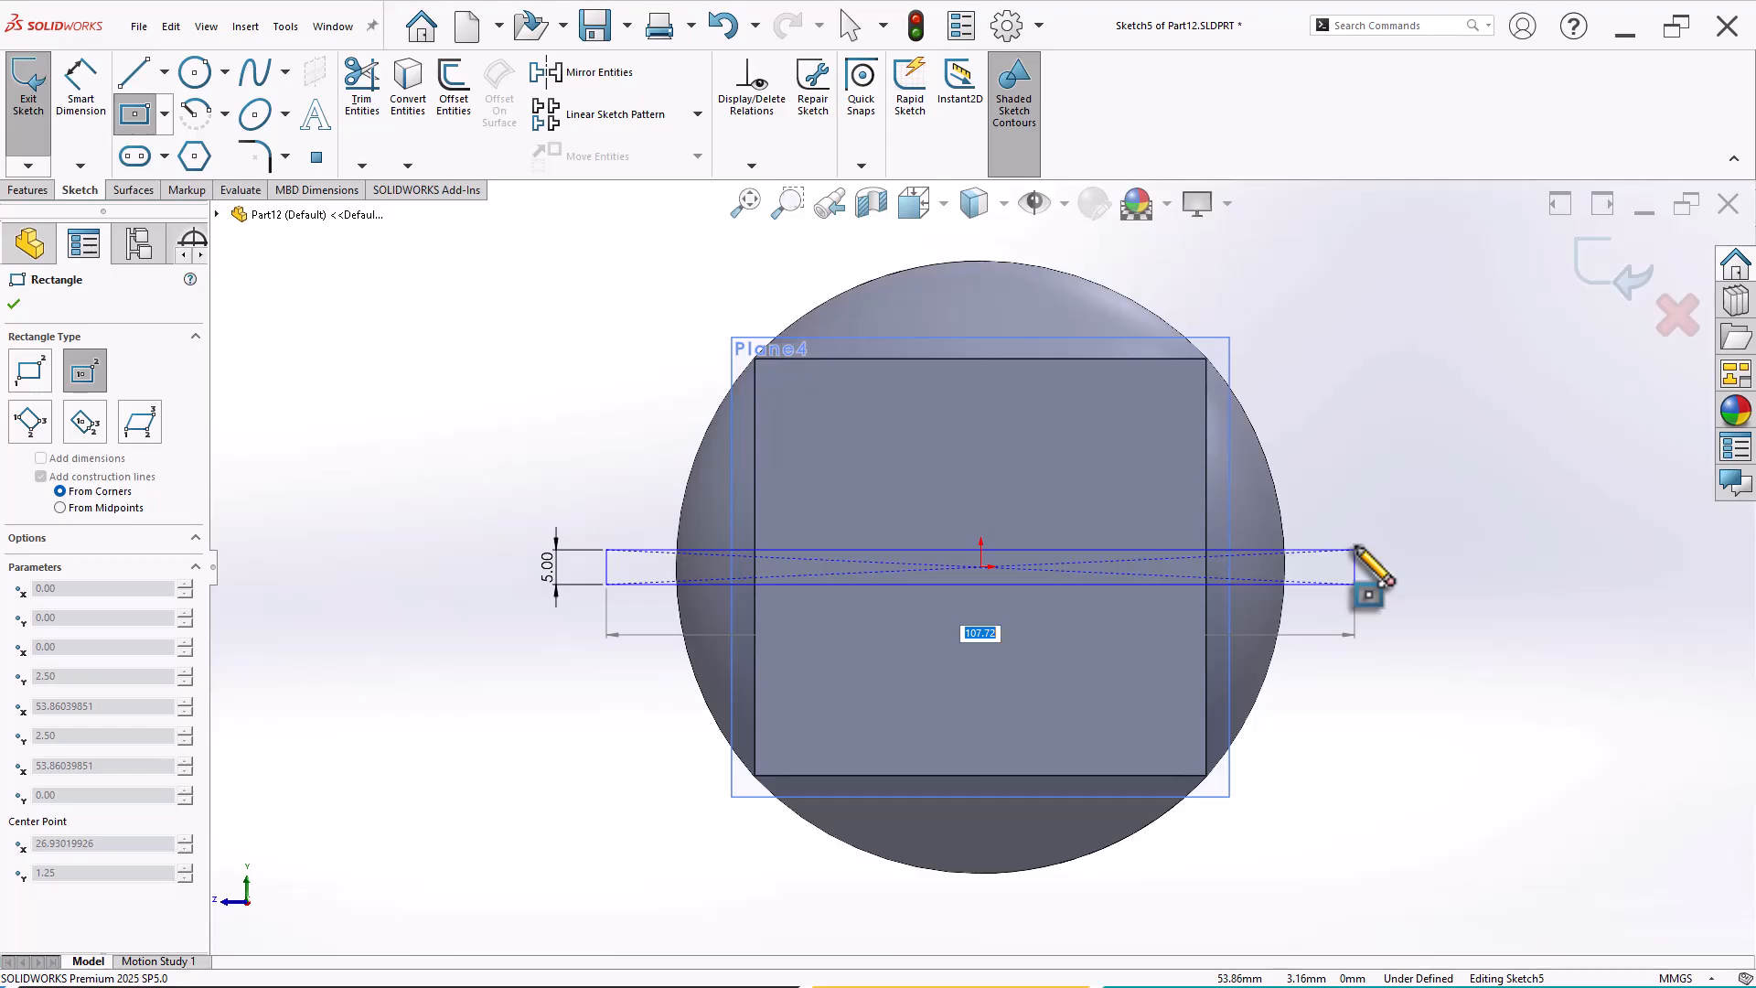
{"action": "type", "text": "150"}
{"action": "key", "text": "Return"}
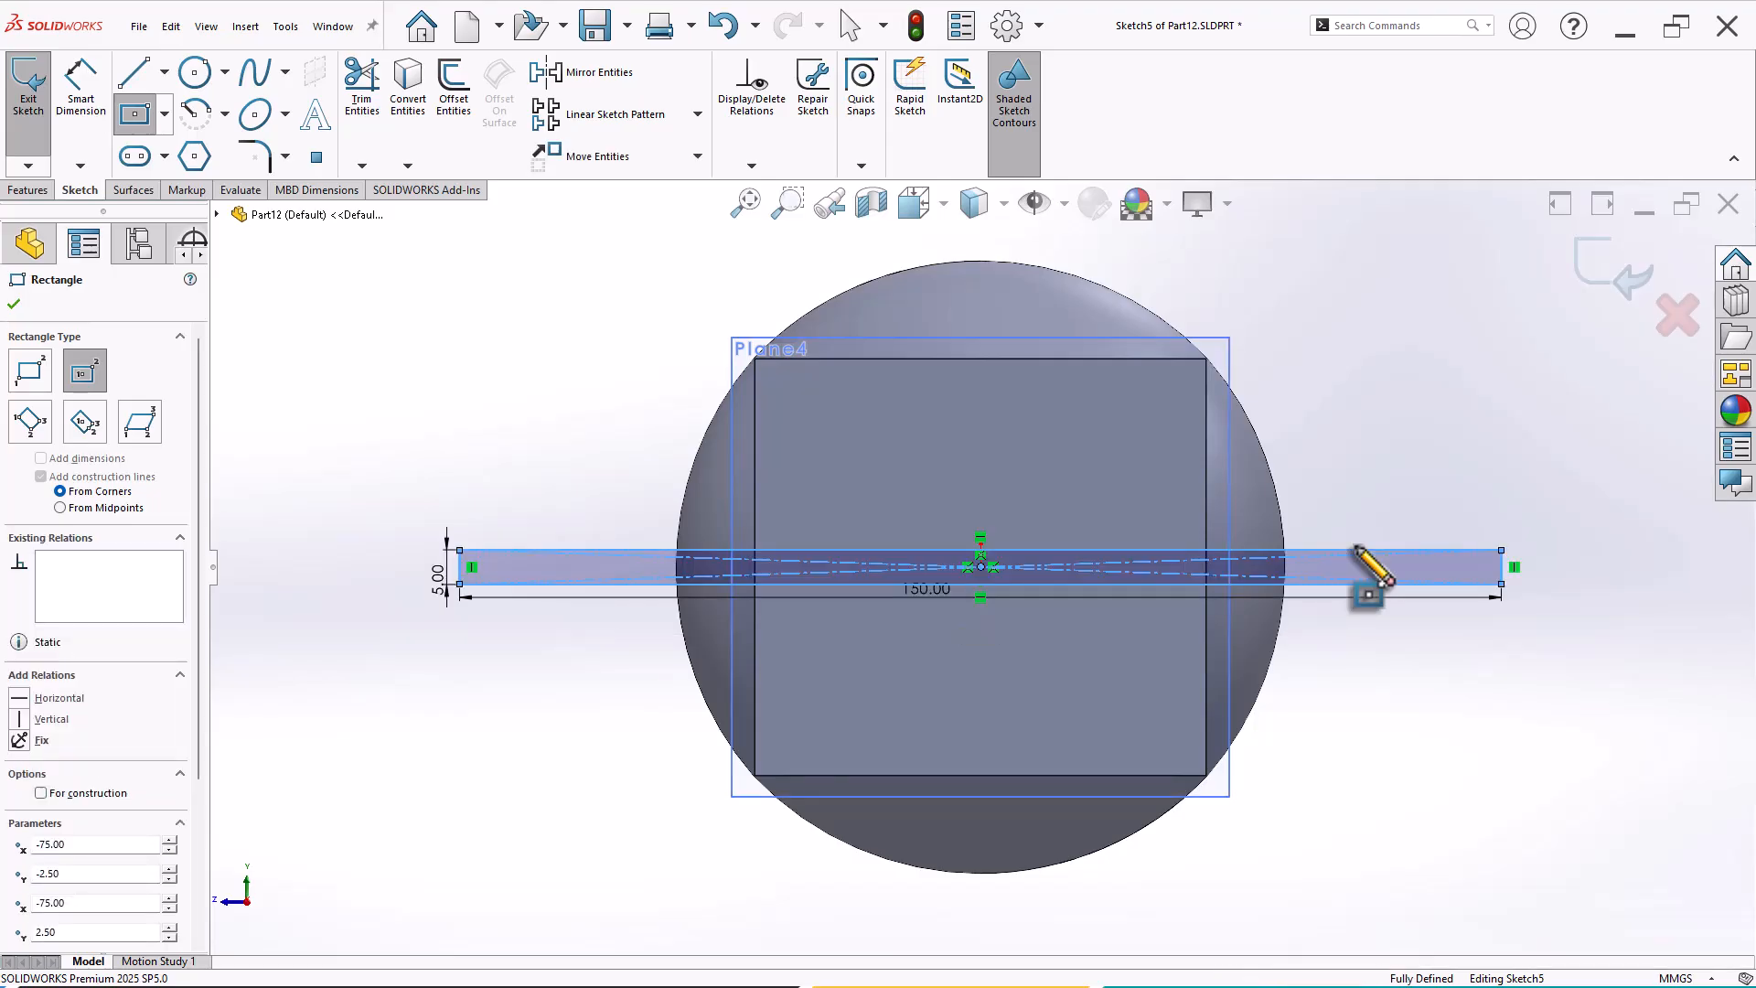
{"action": "key", "text": "Escape"}
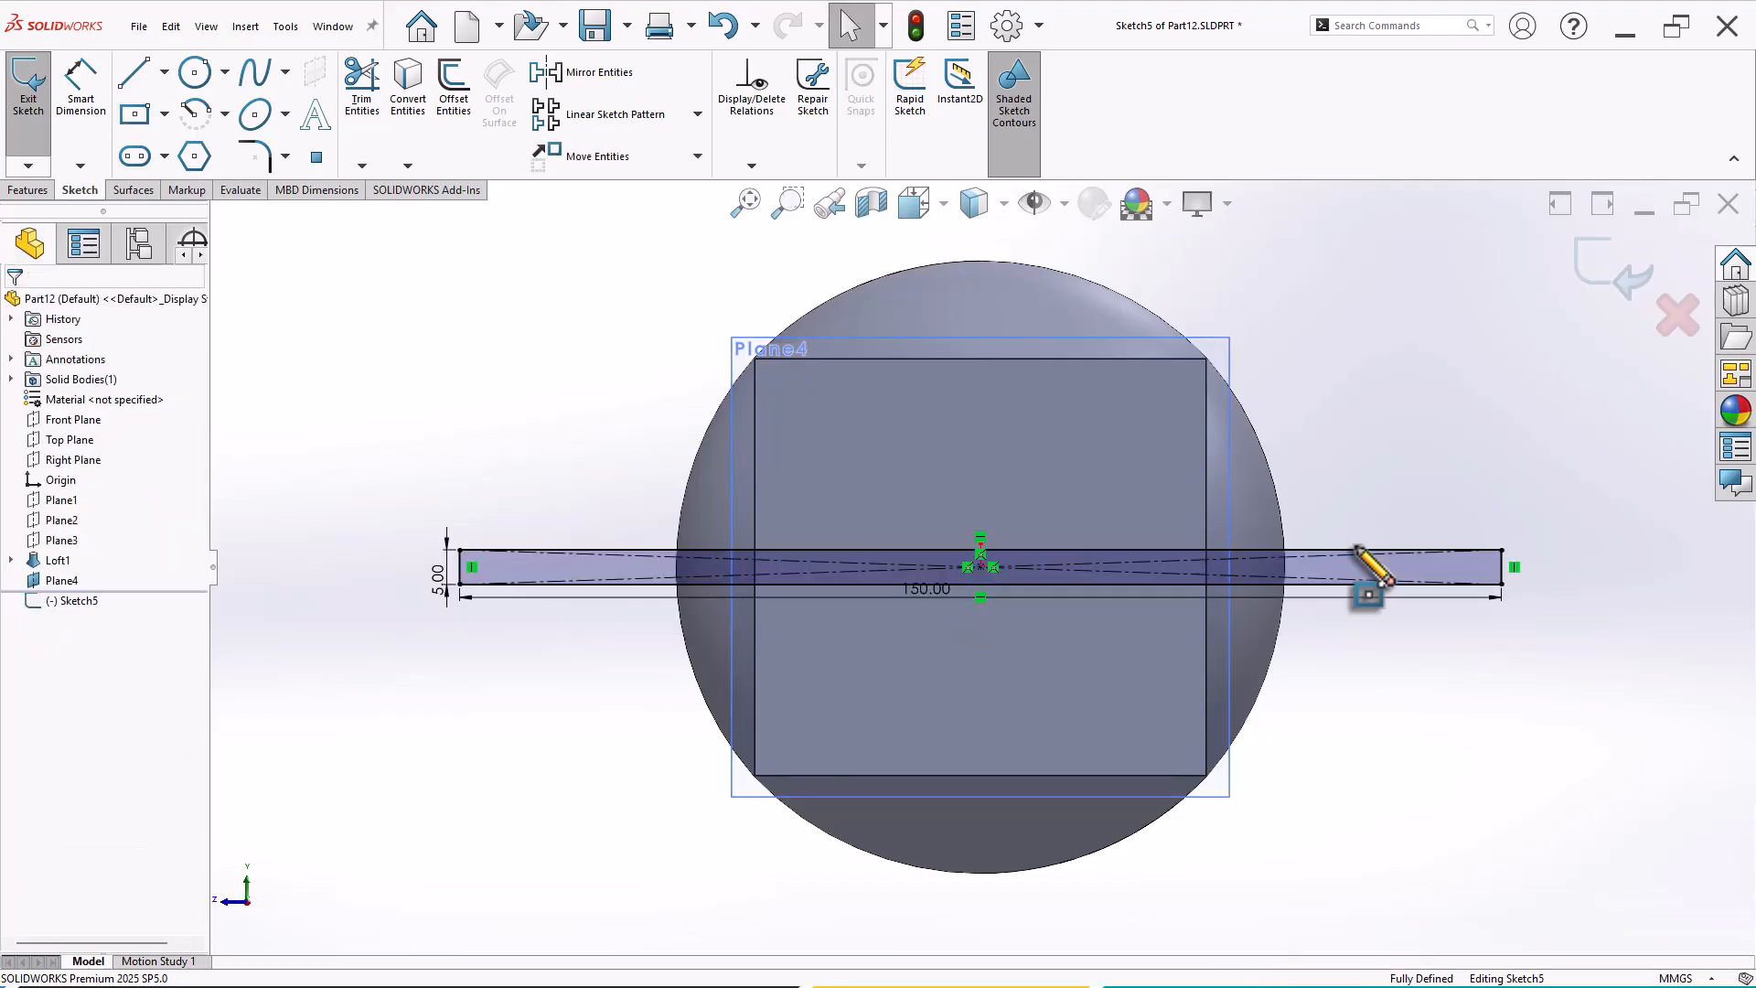
{"action": "left_click", "coordinate": [1595, 270]}
{"action": "left_click", "coordinate": [1344, 453]}
Sketch a three-point arc of about 416 mm radius on the Front Plane, bulging upward from Plane4's upper edge to the loft end face's upper edge.
{"action": "scroll", "coordinate": [1297, 467], "scroll_direction": "up", "scroll_amount": 4}
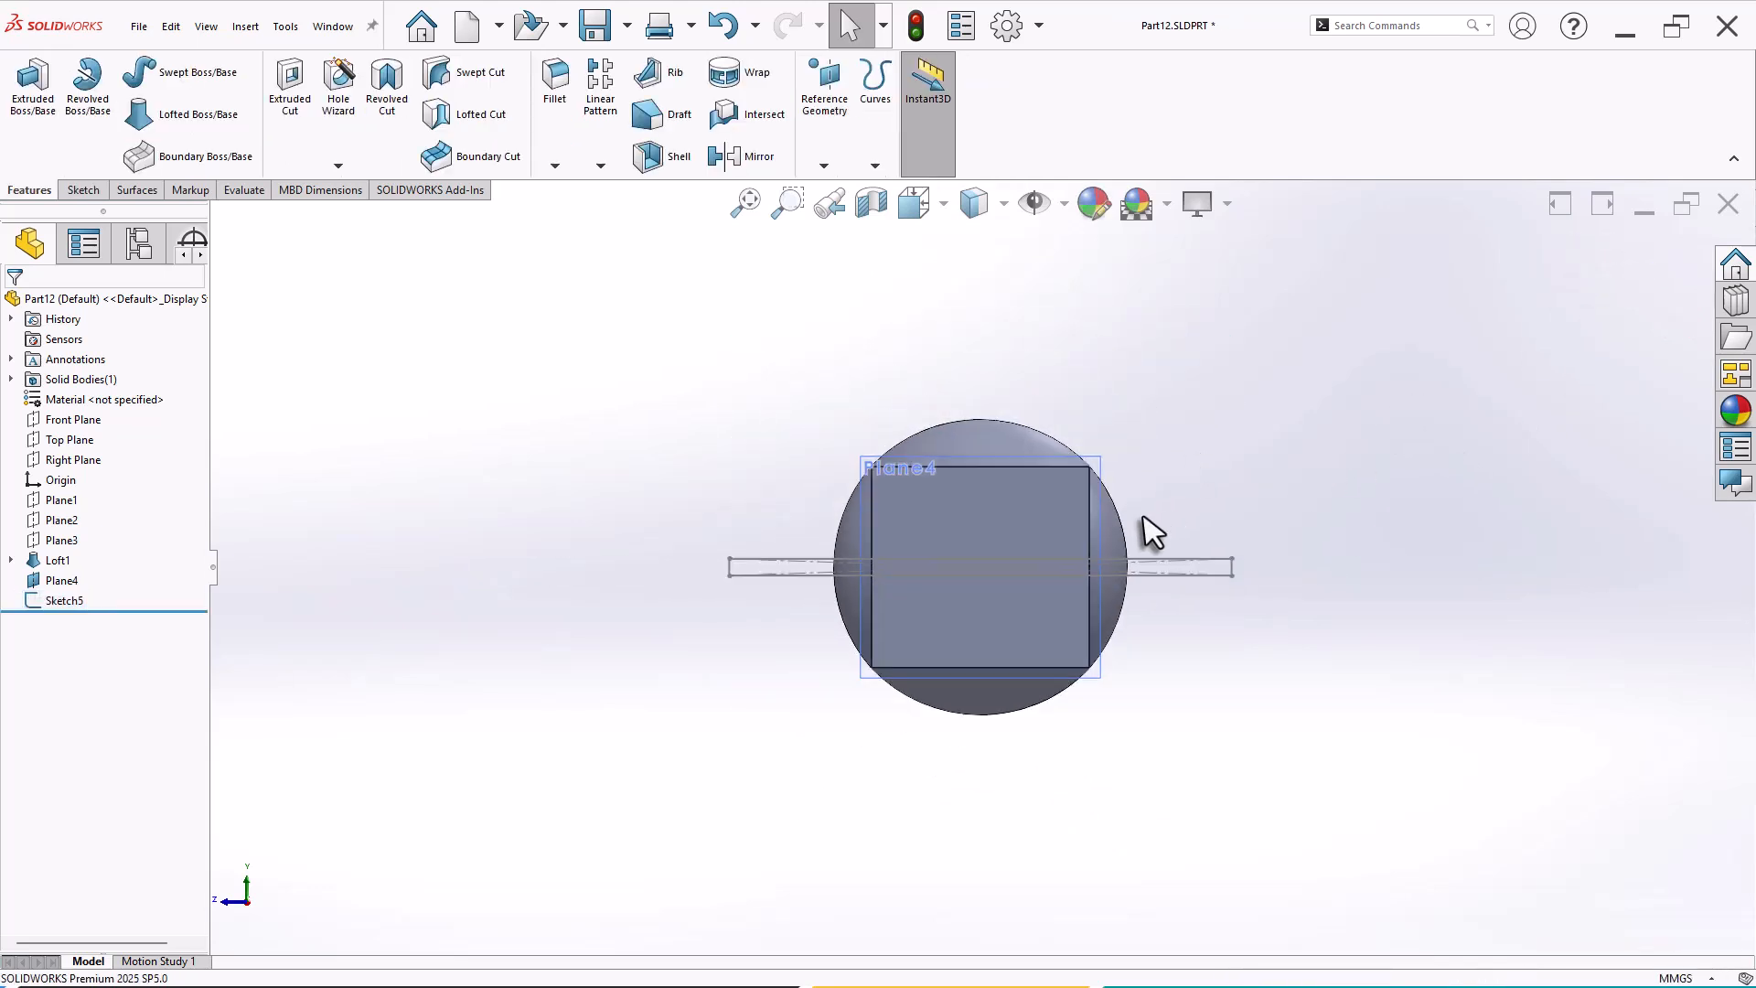
{"action": "middle_click_drag", "start_coordinate": [1145, 526], "coordinate": [1454, 561]}
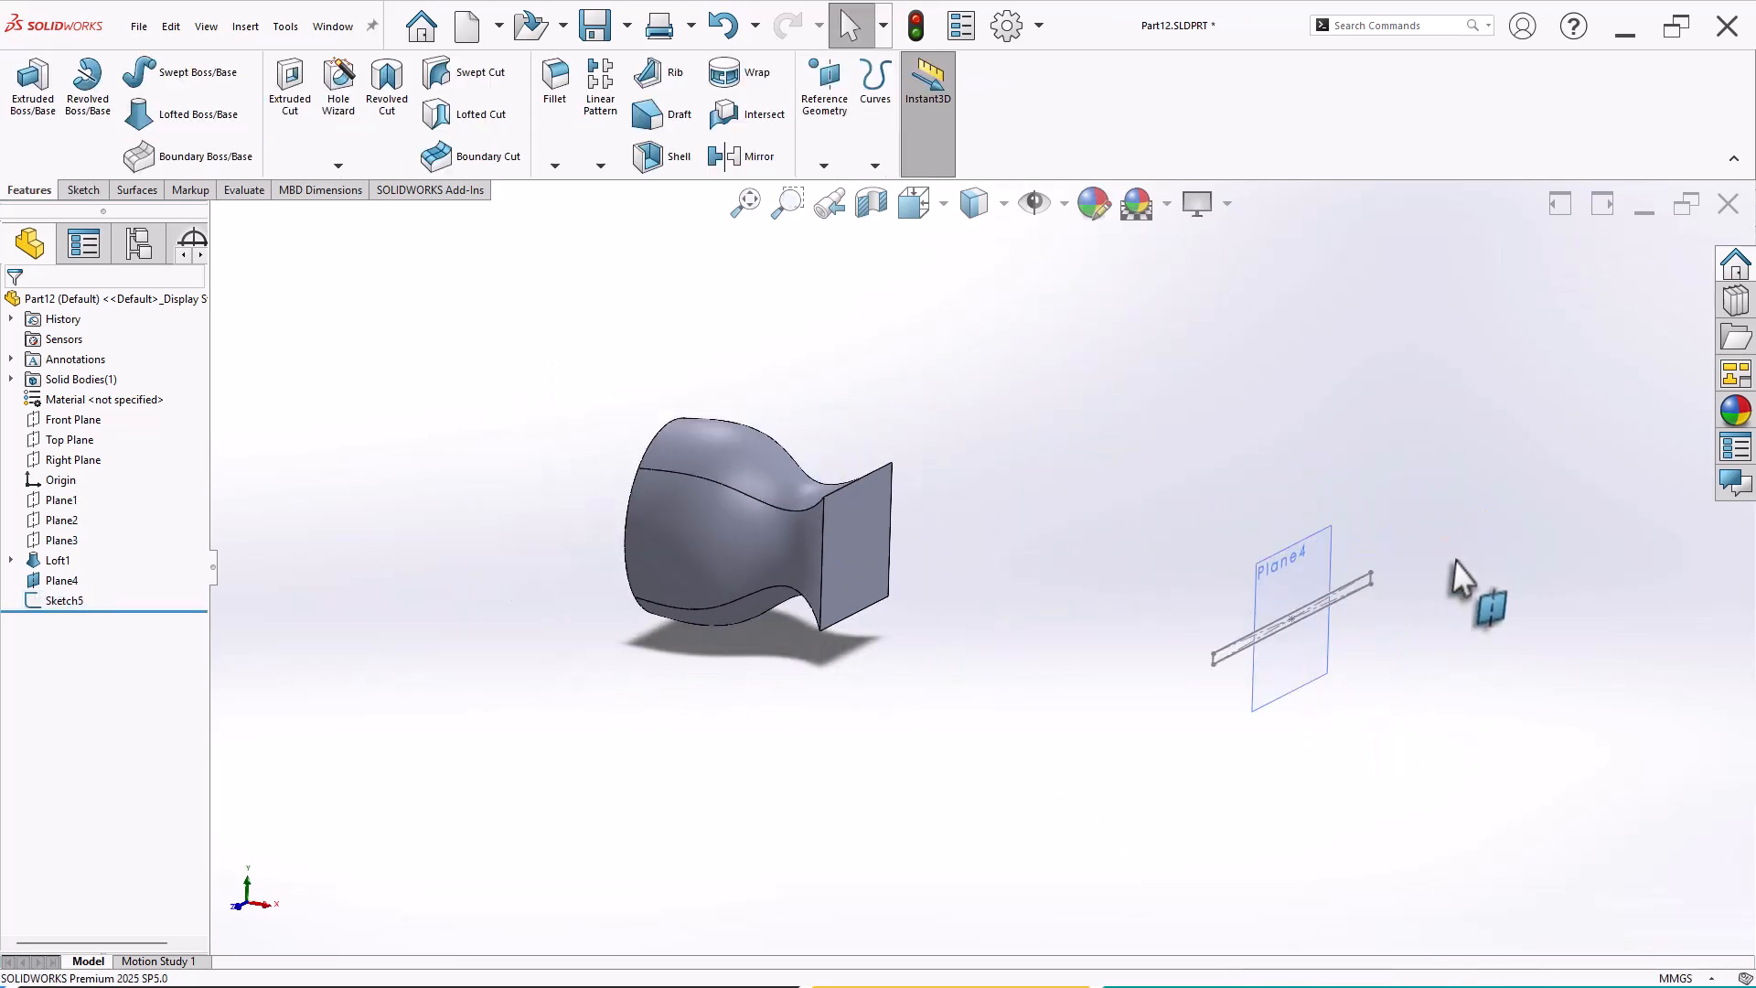
{"action": "scroll", "coordinate": [1454, 561], "scroll_direction": "down", "scroll_amount": 2}
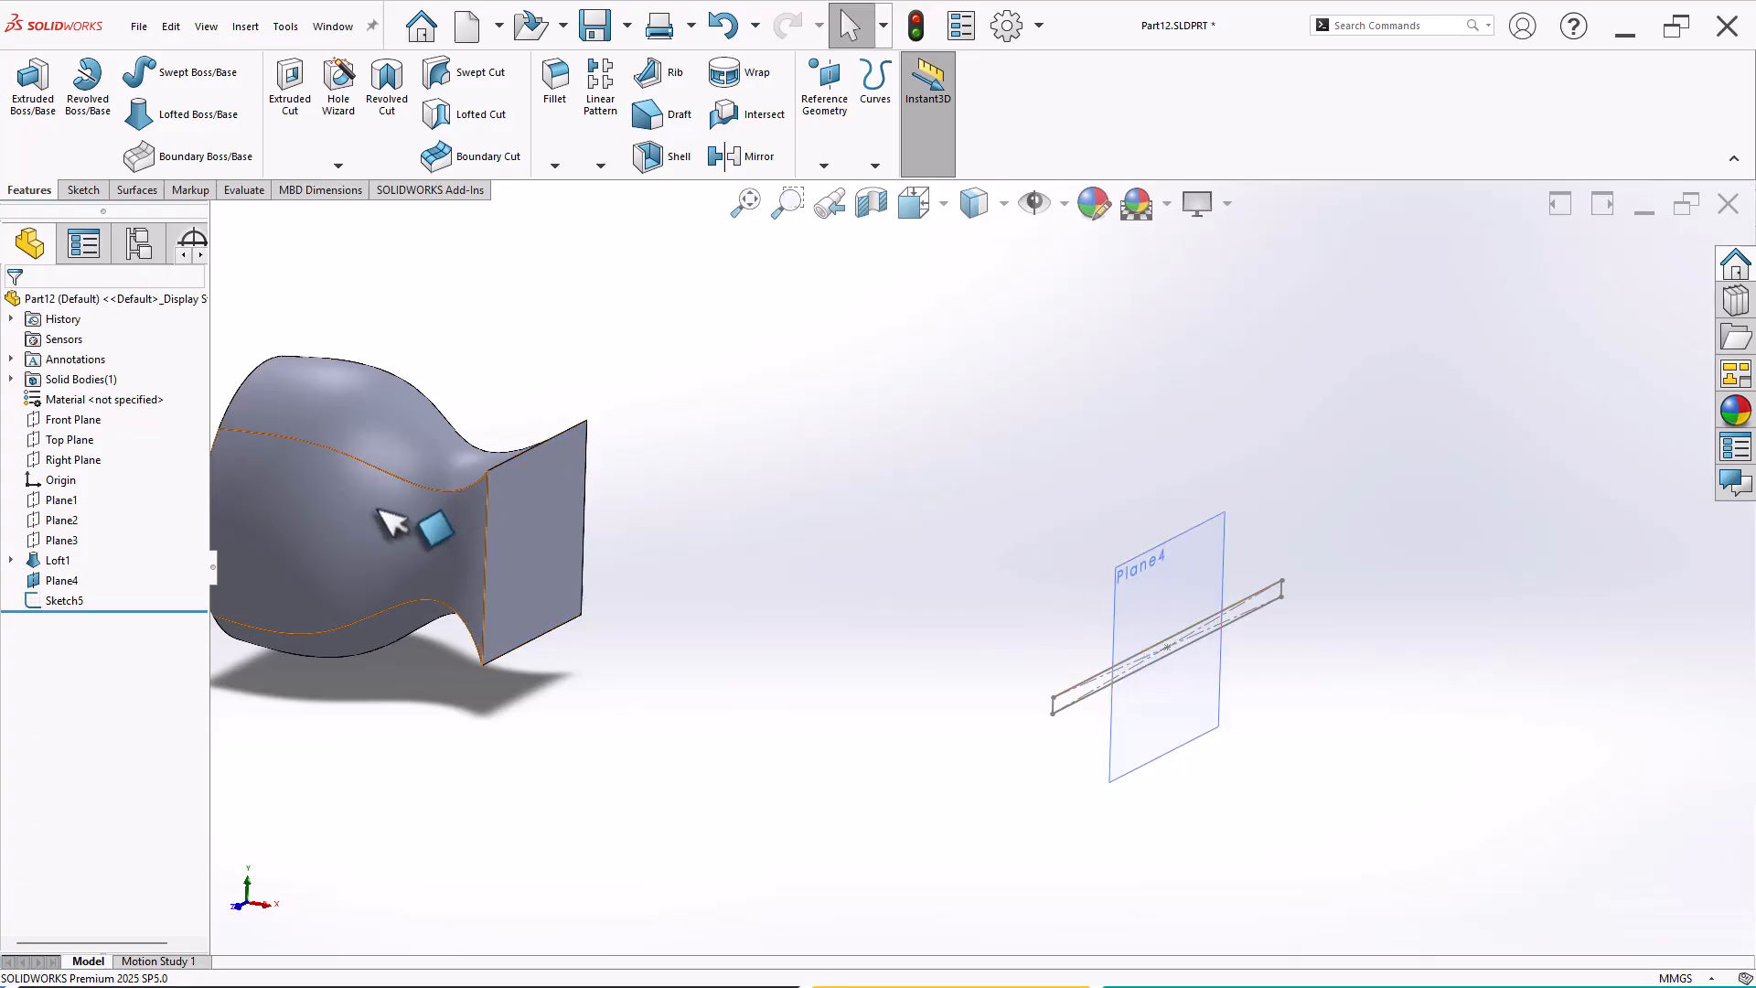
{"action": "left_click", "coordinate": [71, 420]}
{"action": "left_click", "coordinate": [84, 398]}
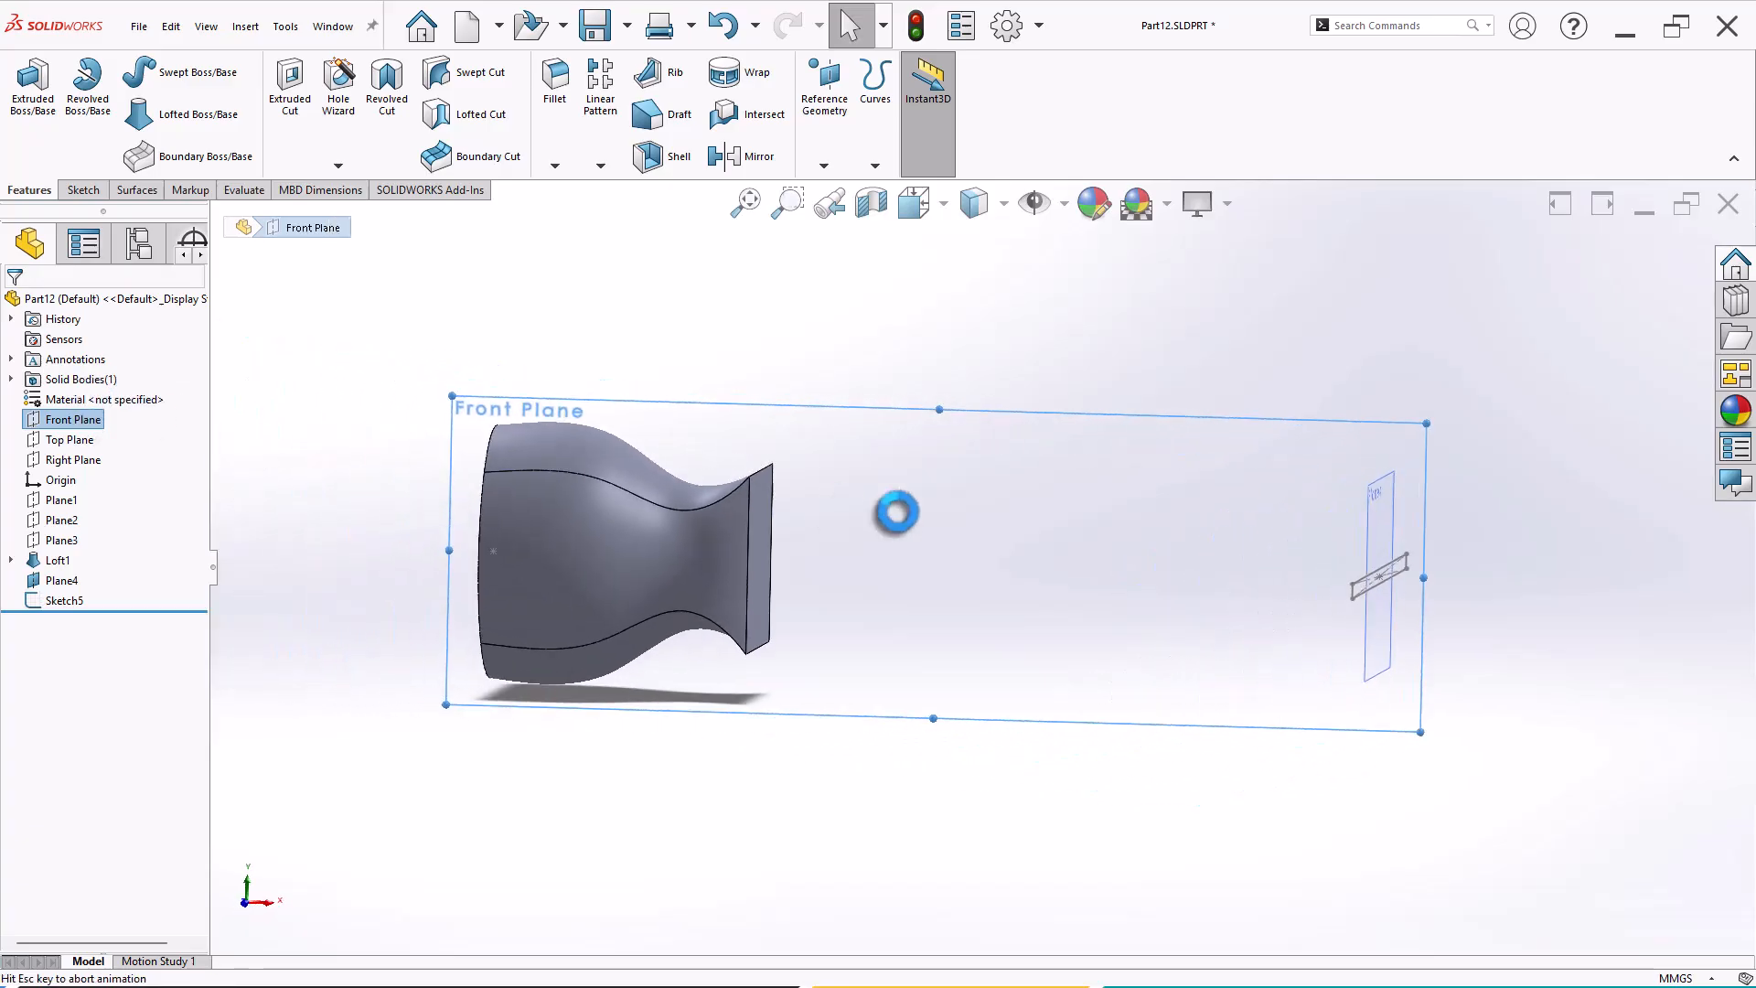
{"action": "left_click", "coordinate": [1147, 512]}
{"action": "scroll", "coordinate": [1417, 429], "scroll_direction": "down", "scroll_amount": 1}
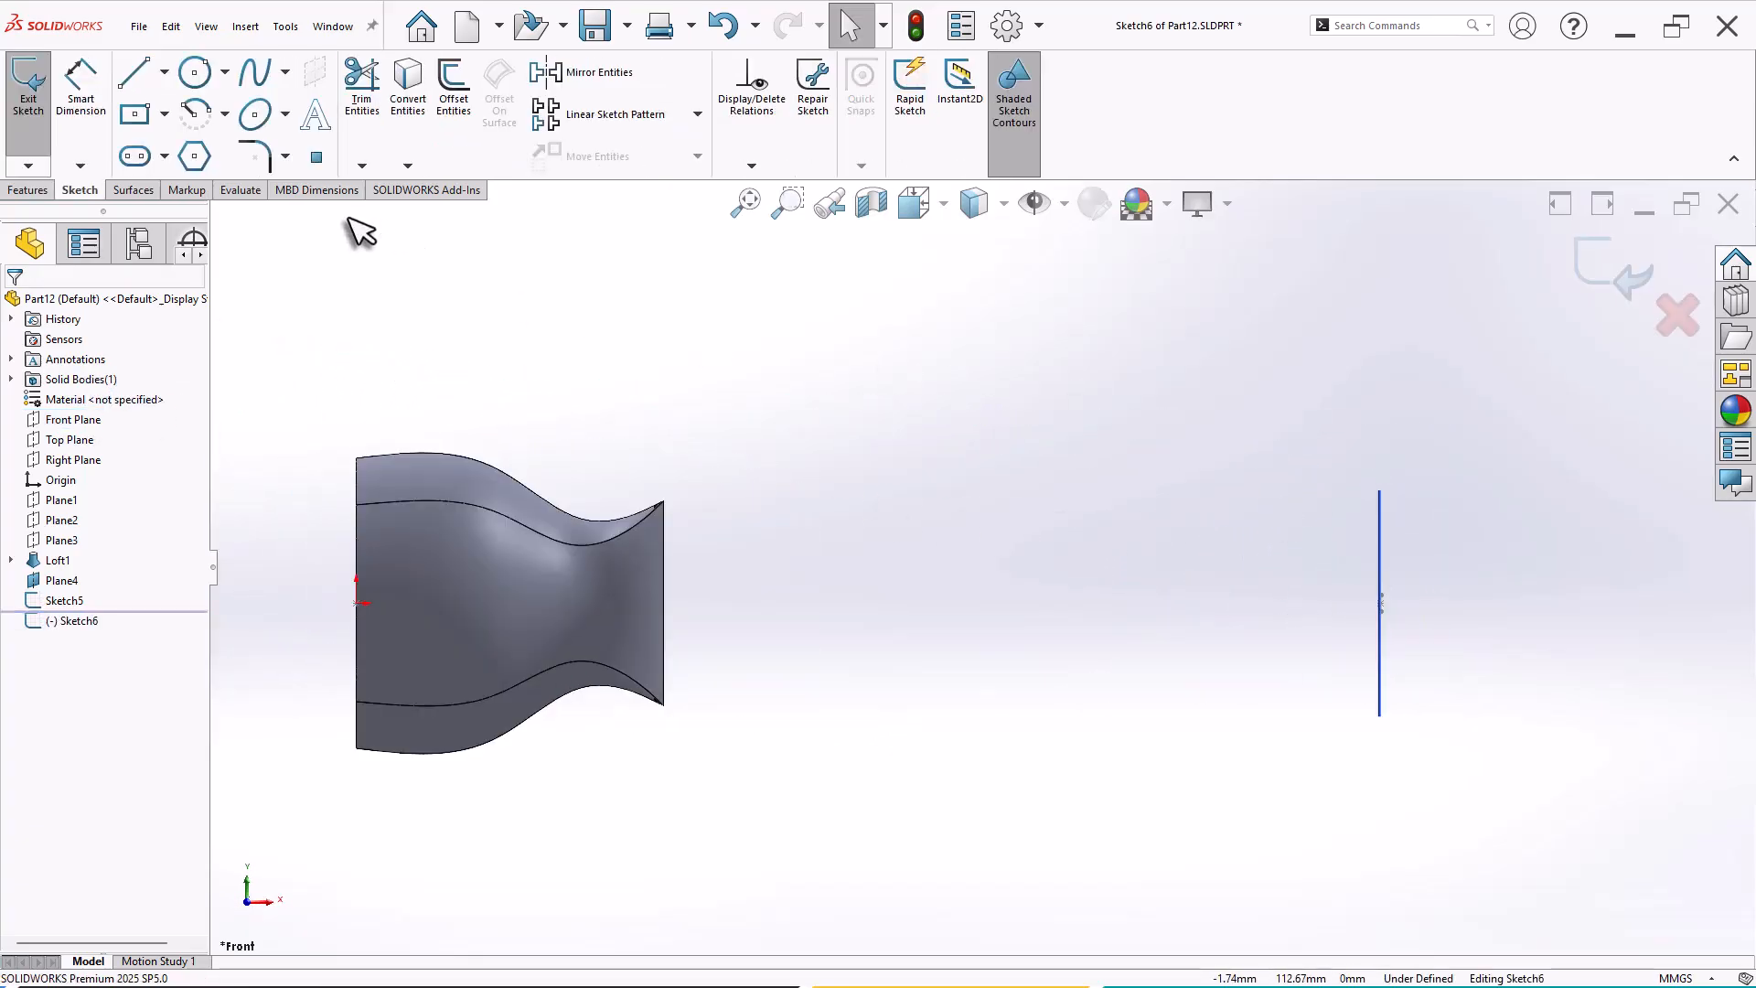
{"action": "left_click", "coordinate": [225, 114]}
{"action": "left_click", "coordinate": [233, 191]}
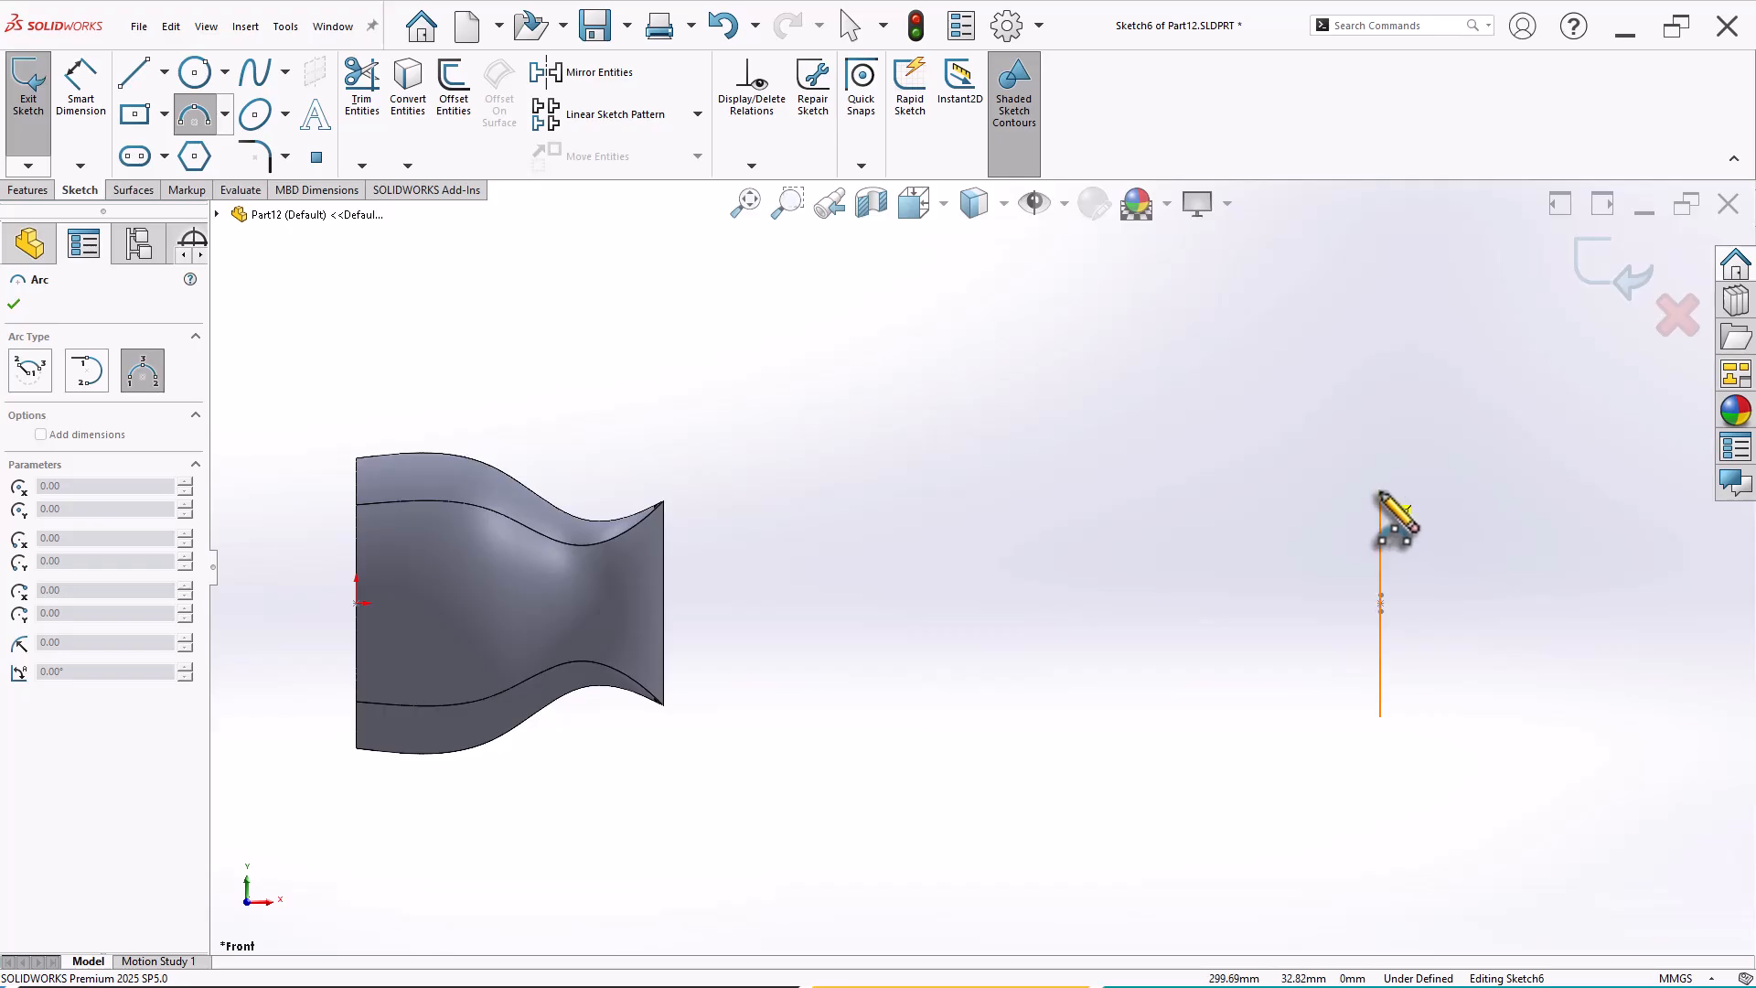
{"action": "left_click_drag", "start_coordinate": [1377, 491], "coordinate": [664, 501]}
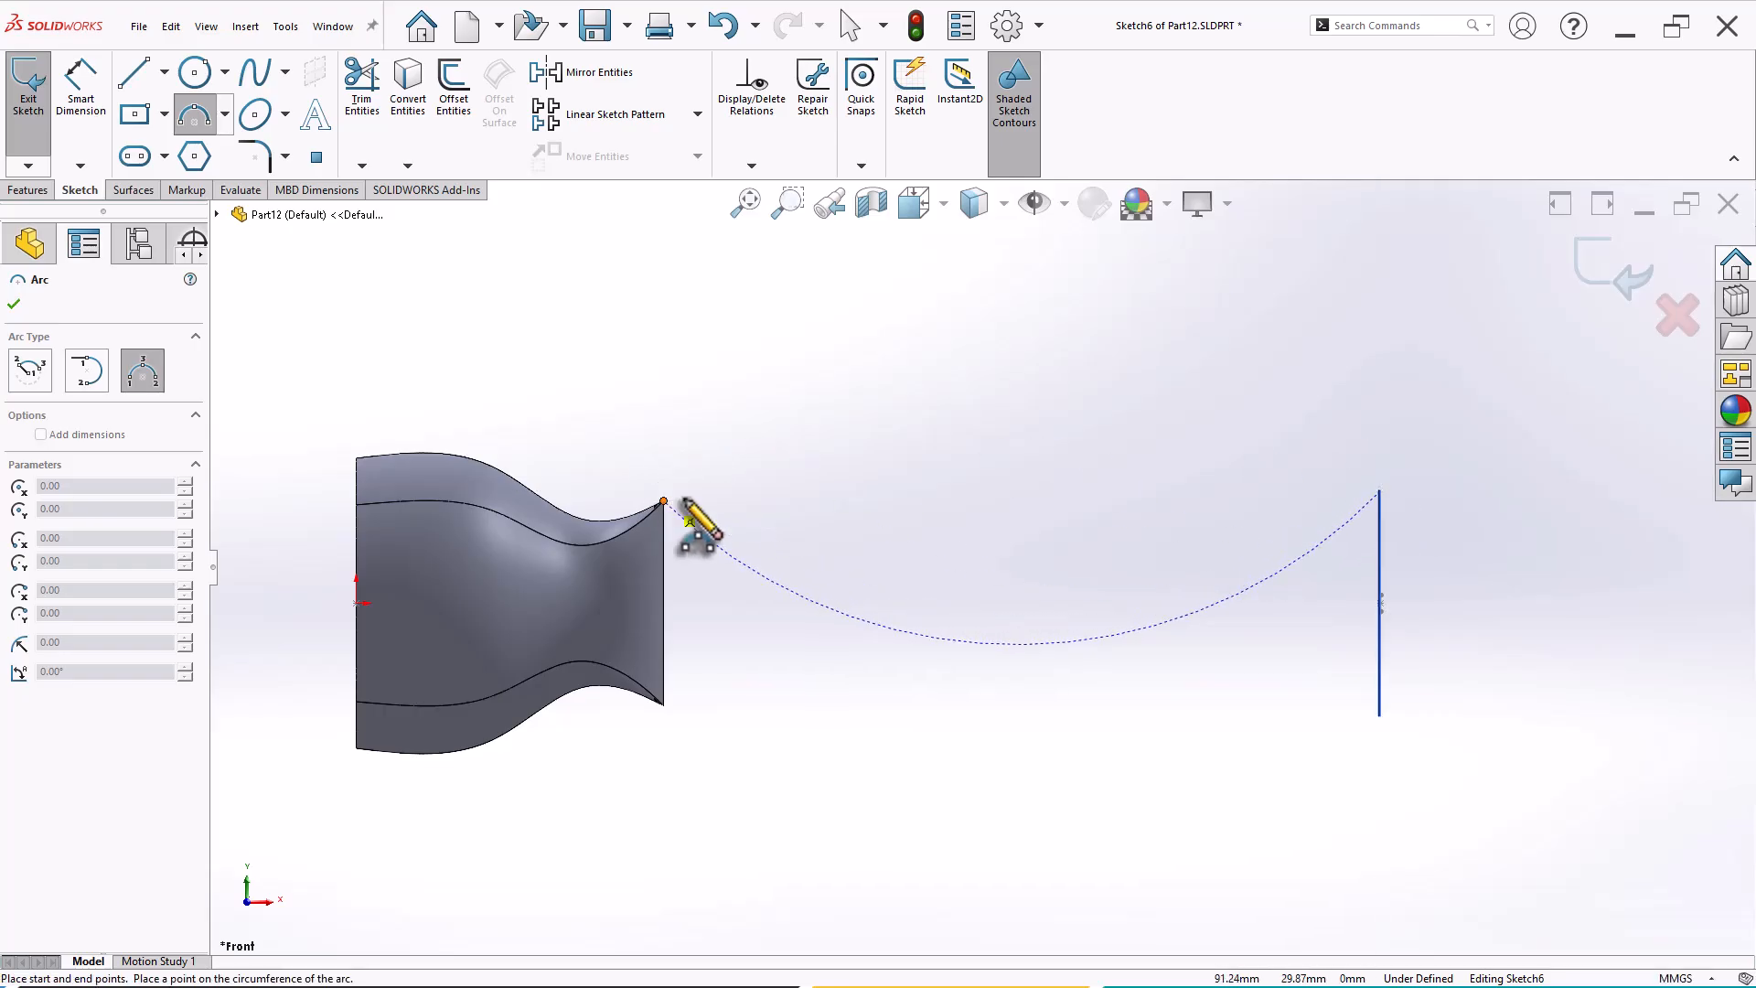
{"action": "left_click", "coordinate": [986, 450]}
{"action": "right_click", "coordinate": [1023, 501]}
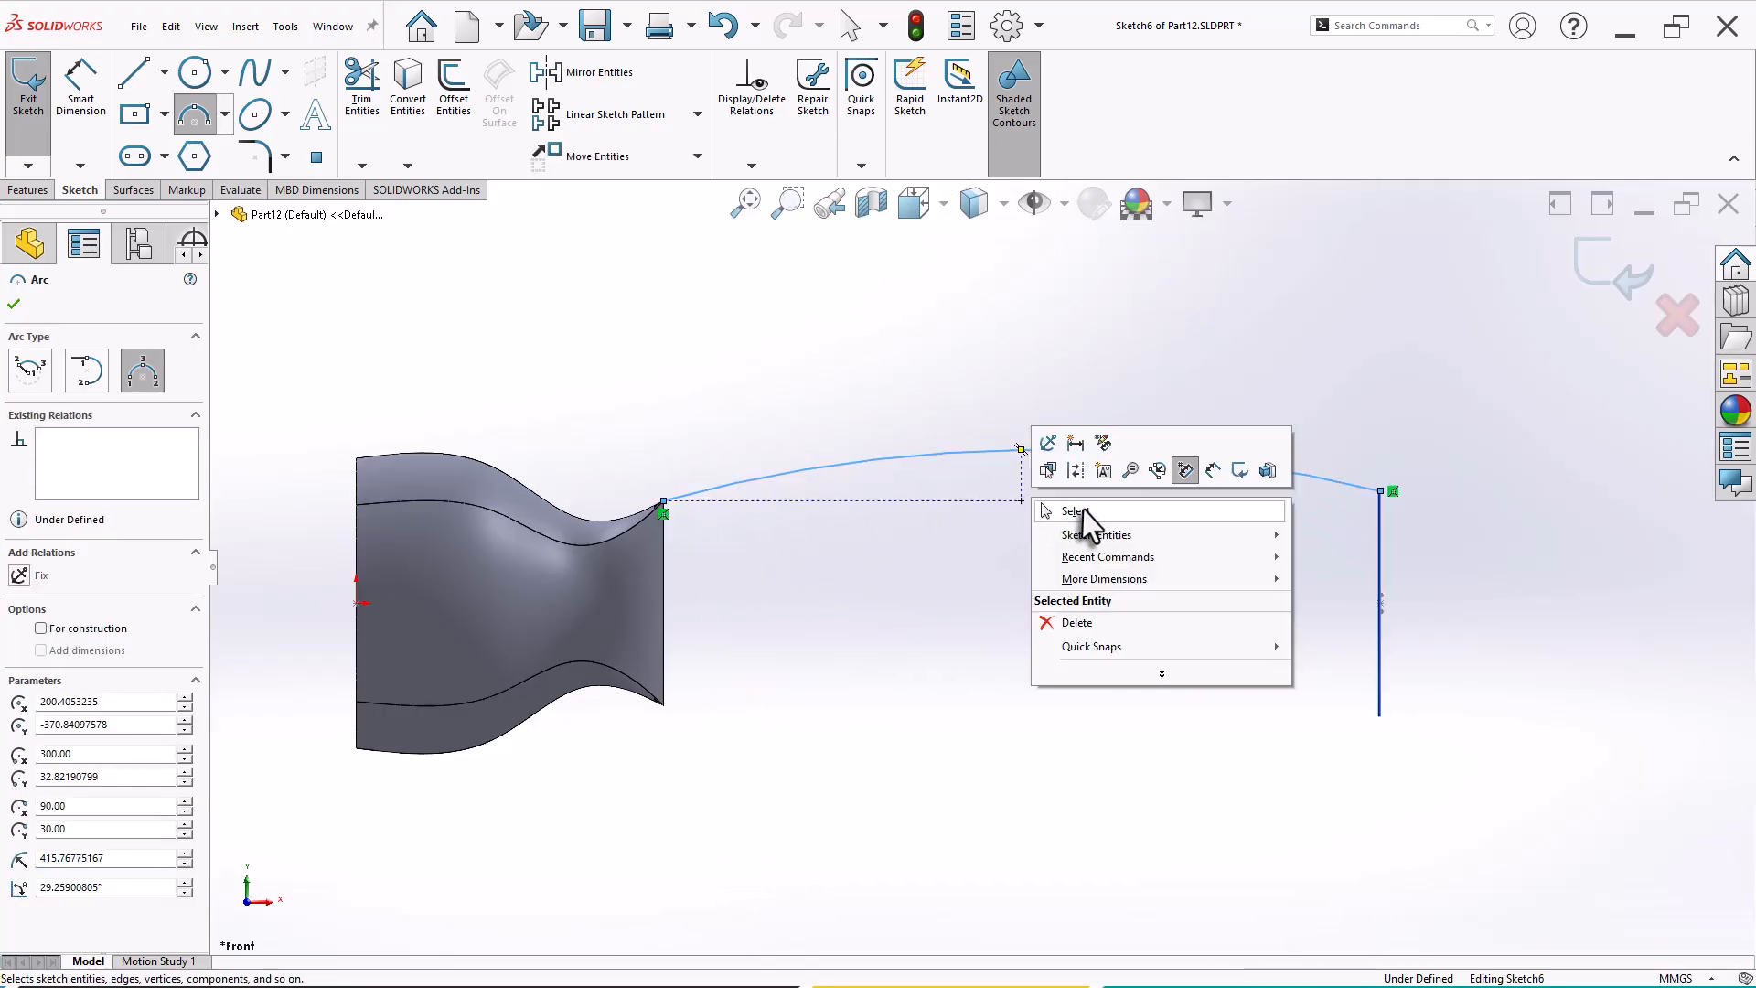
{"action": "left_click", "coordinate": [1047, 509]}
Dimension the arc's radius and set it to 220 mm.
{"action": "right_click_drag", "start_coordinate": [986, 643], "coordinate": [991, 567]}
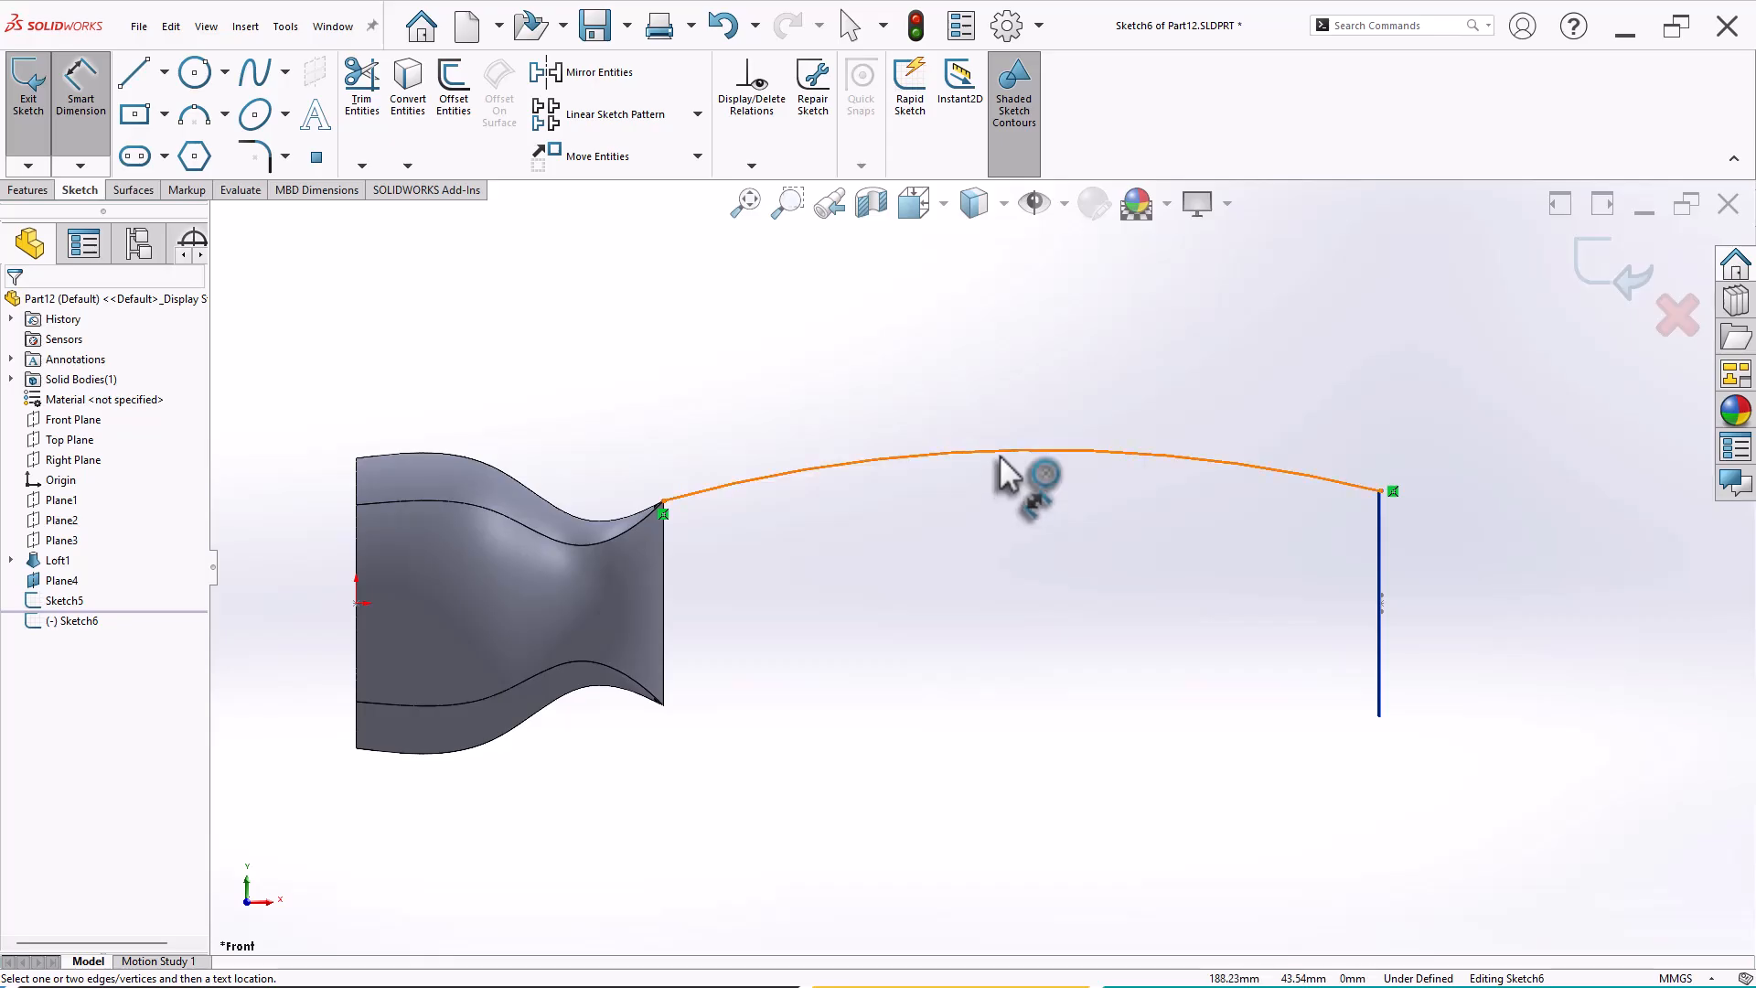
{"action": "left_click", "coordinate": [998, 454]}
{"action": "left_click", "coordinate": [1018, 528]}
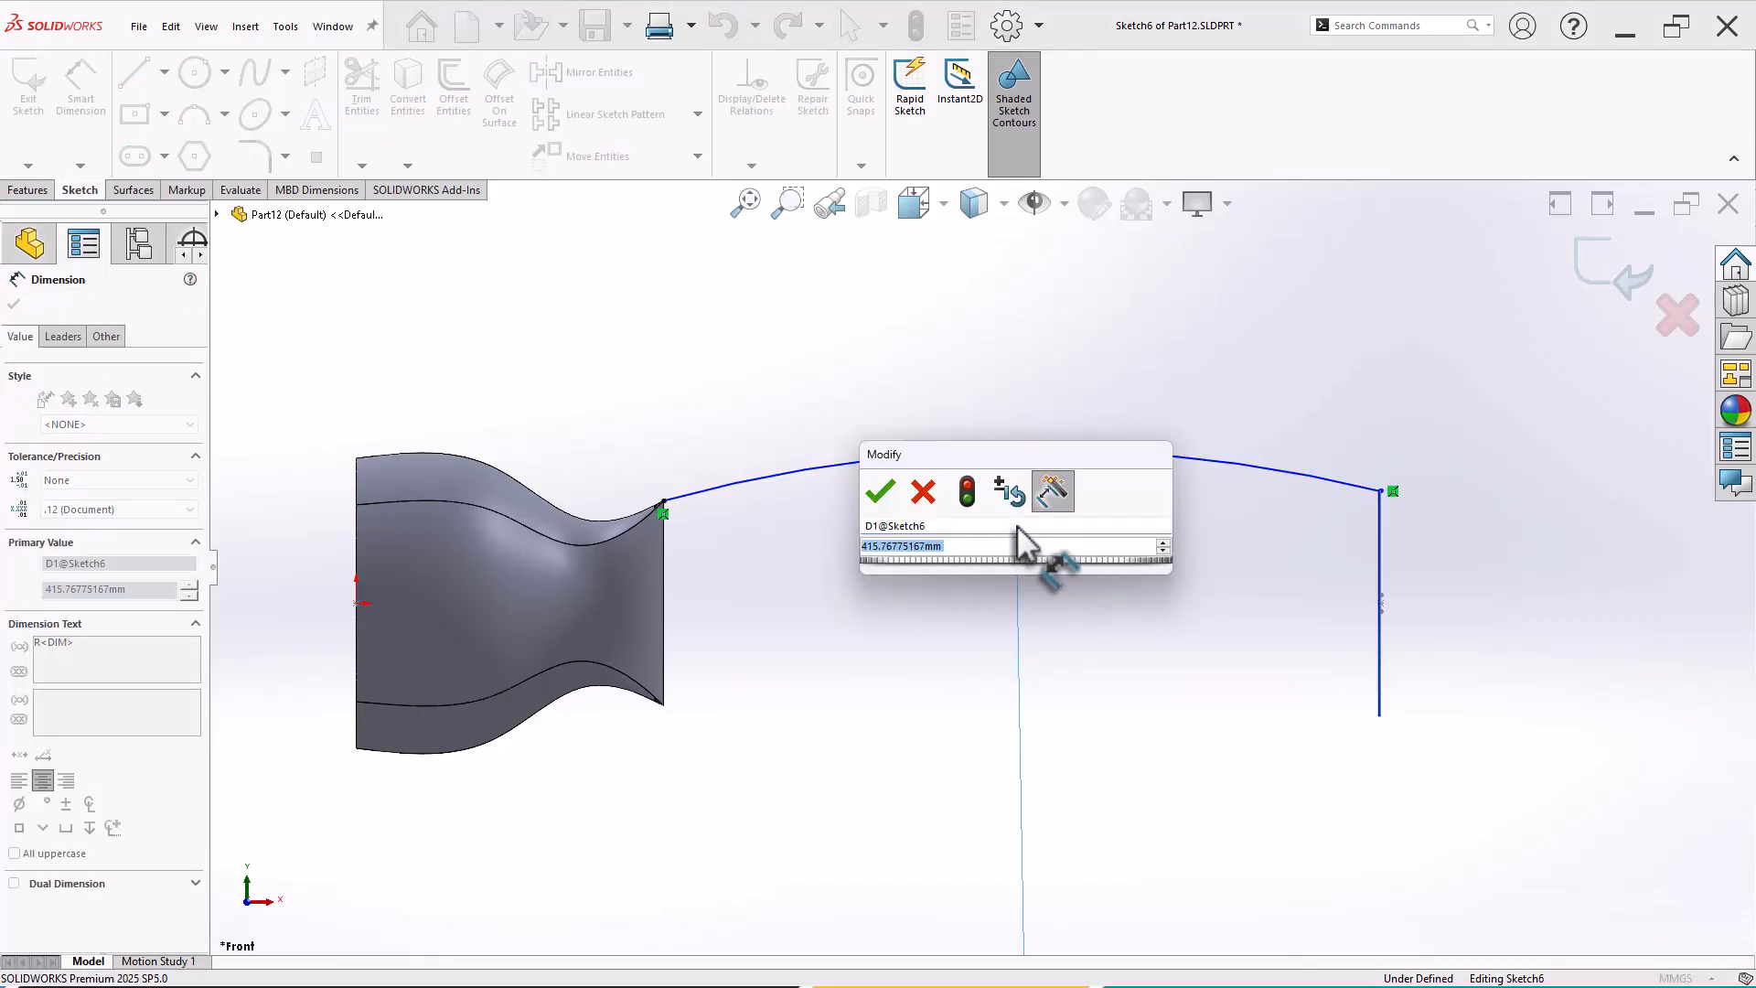
{"action": "type", "text": "220"}
{"action": "key", "text": "Return"}
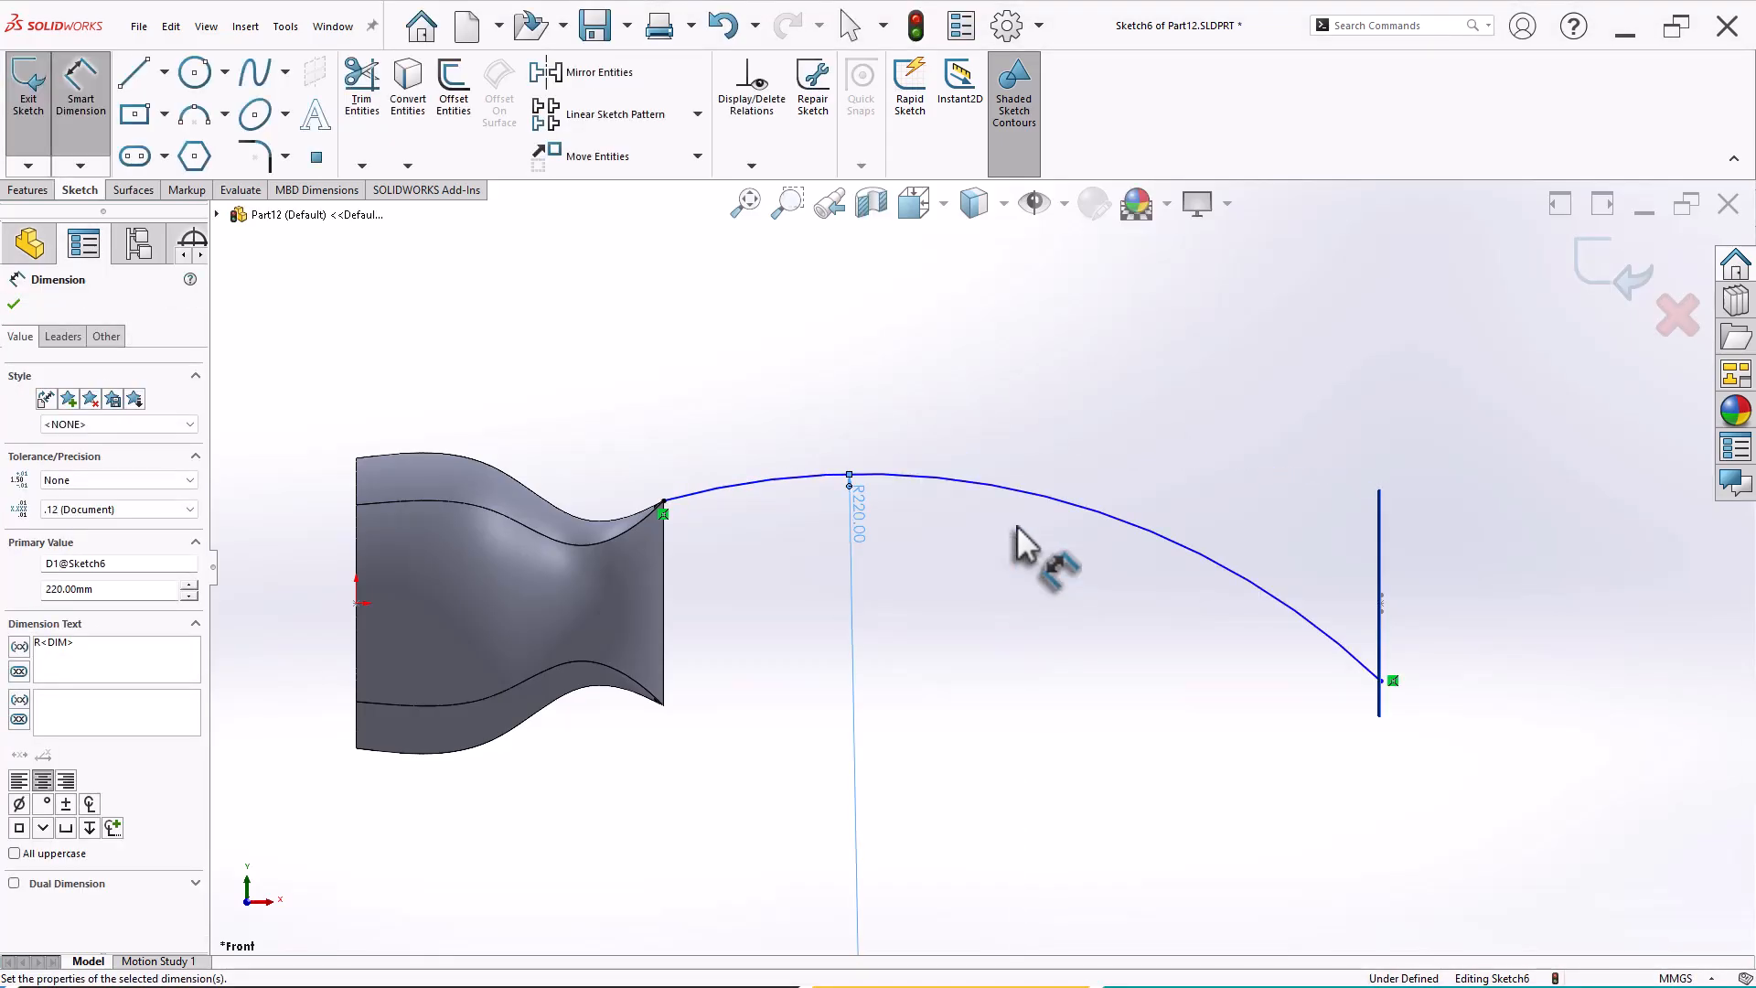
Add a Pierce relation between the arc's endpoint on Plane4 and the upper line of the thin rectangle.
{"action": "middle_click_drag", "start_coordinate": [1306, 622], "coordinate": [1280, 699]}
{"action": "scroll", "coordinate": [1253, 697], "scroll_direction": "down", "scroll_amount": 2}
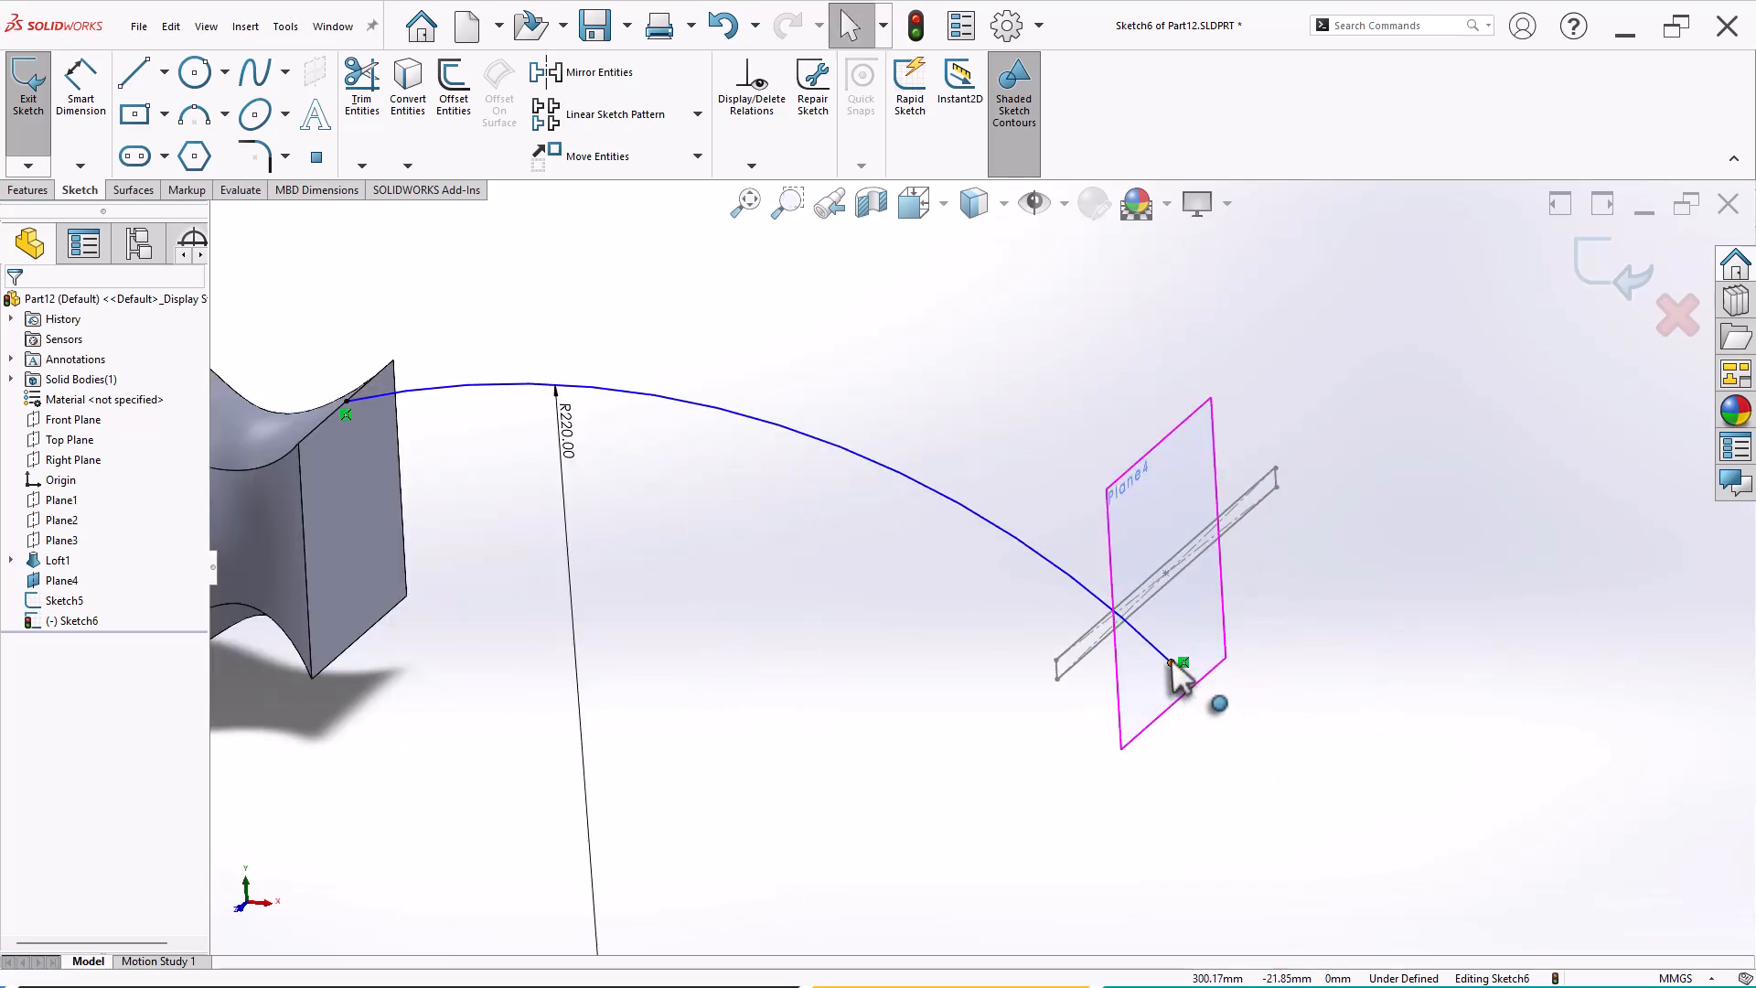
{"action": "scroll", "coordinate": [1179, 530], "scroll_direction": "down", "scroll_amount": 3}
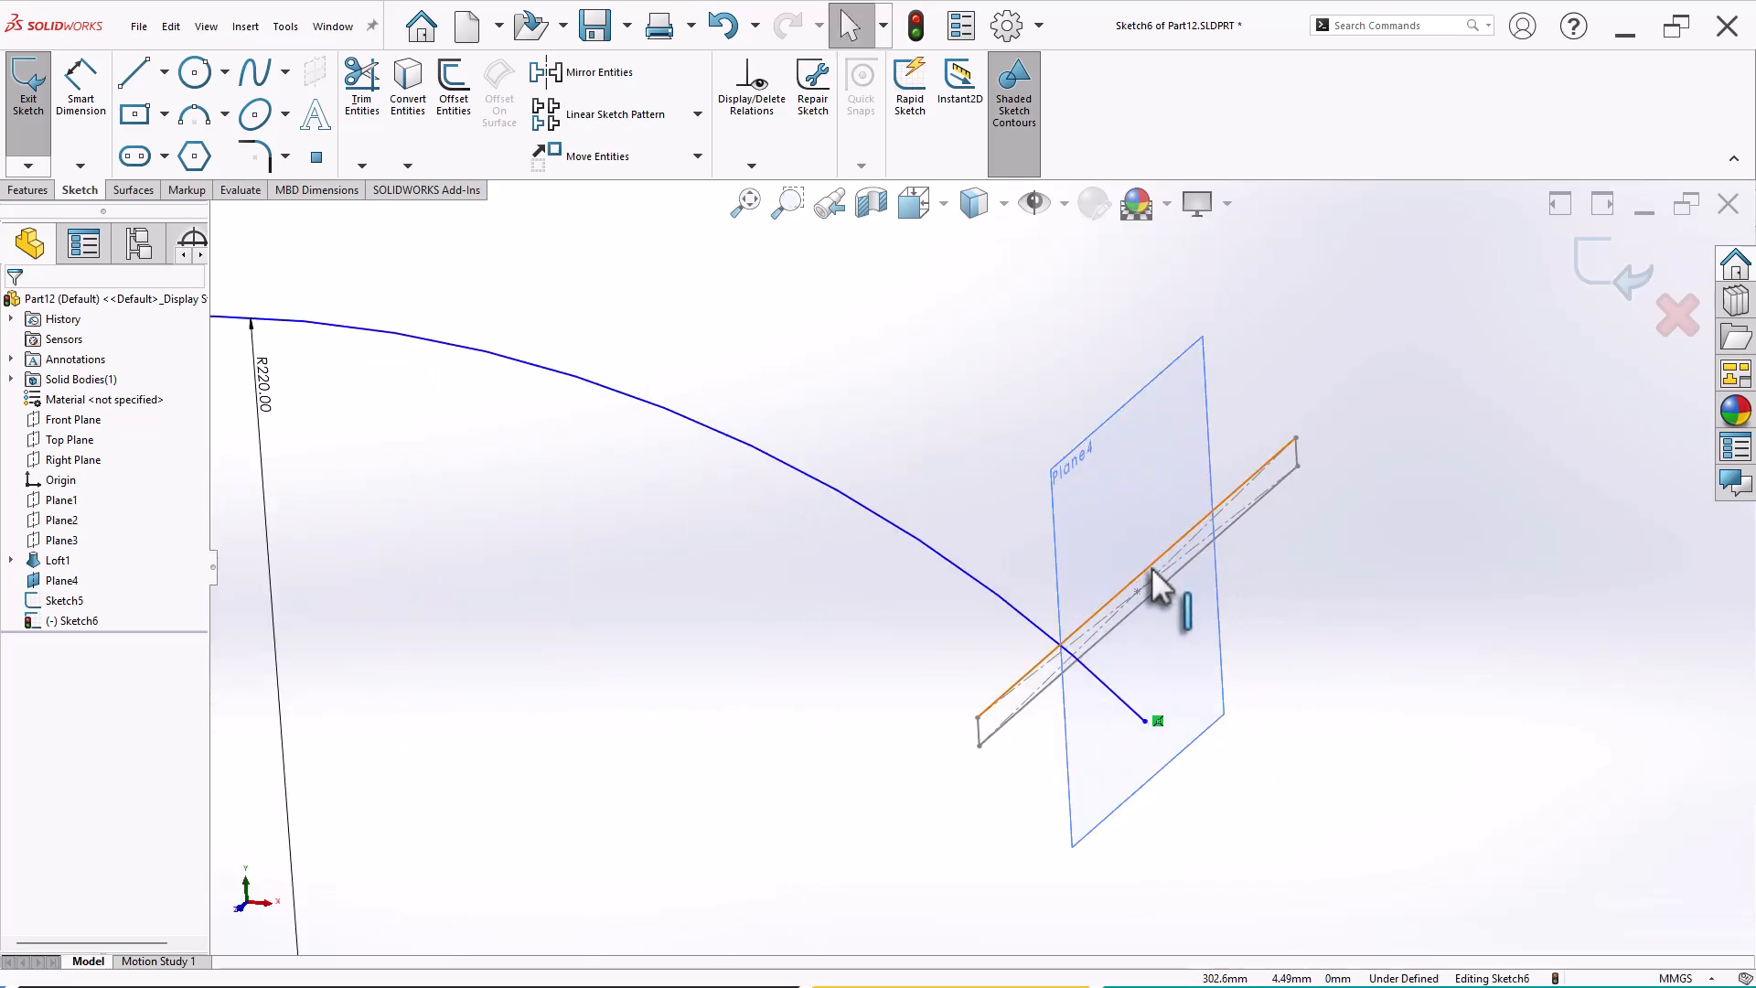
{"action": "left_click", "coordinate": [1150, 567]}
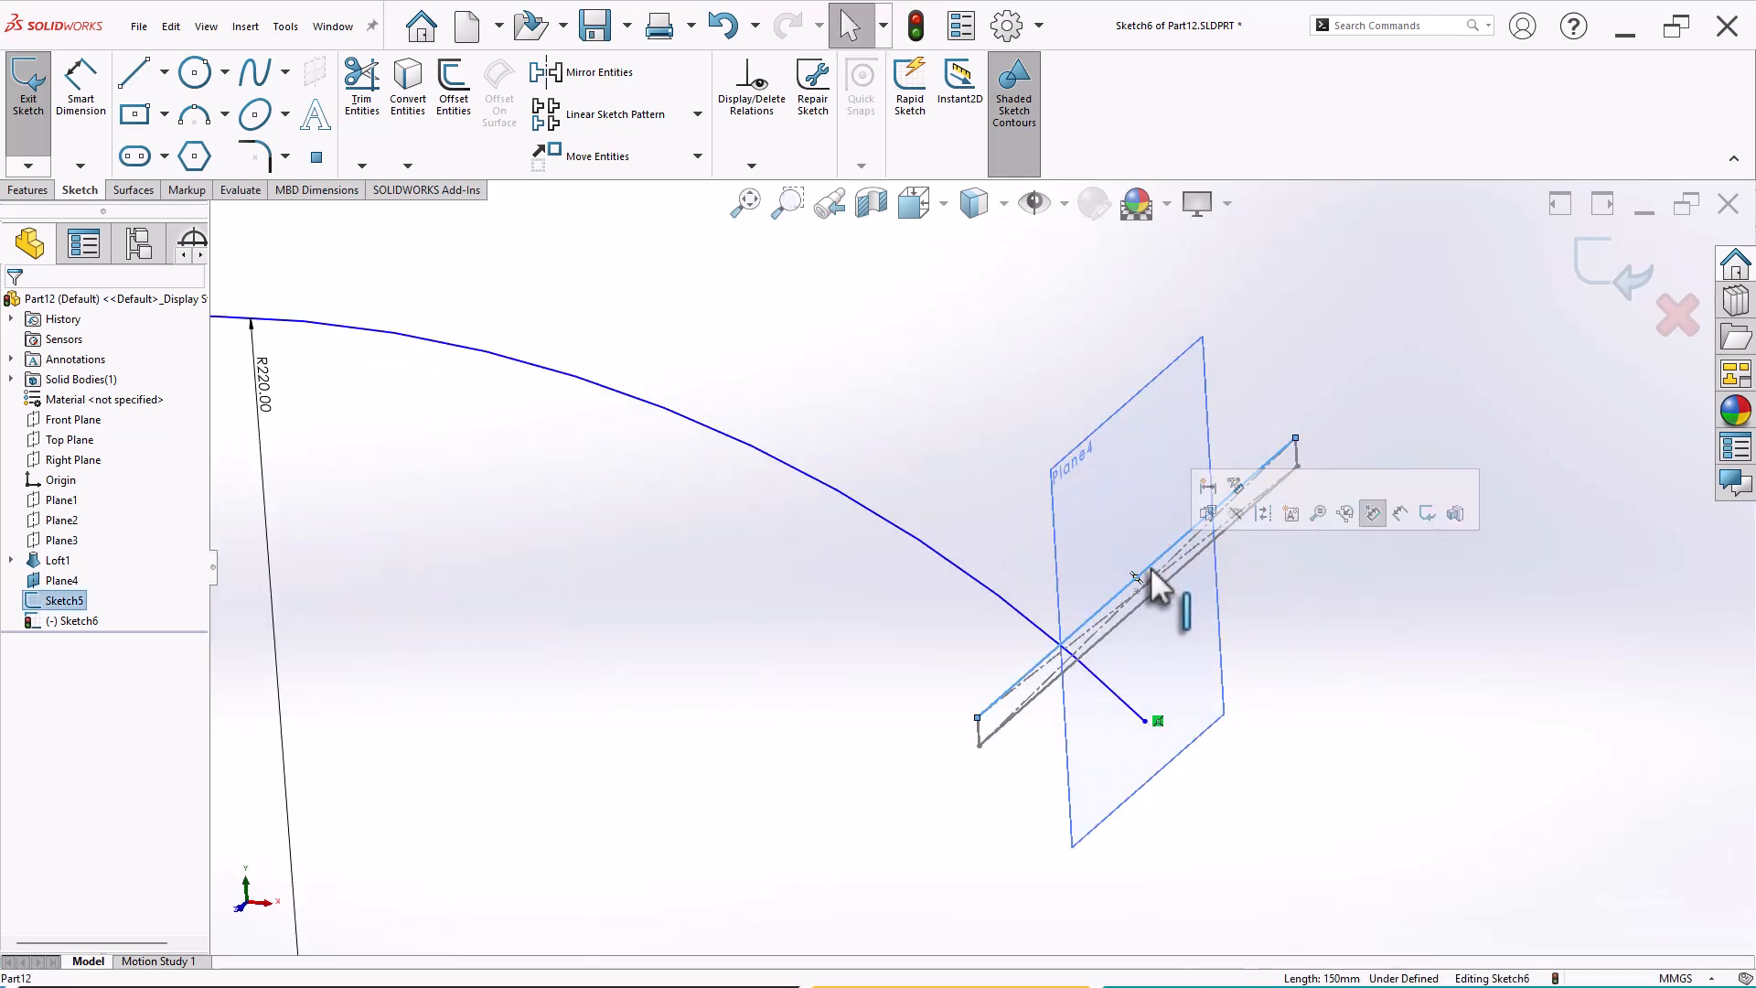
{"action": "left_click", "coordinate": [1146, 726], "text": "ctrl"}
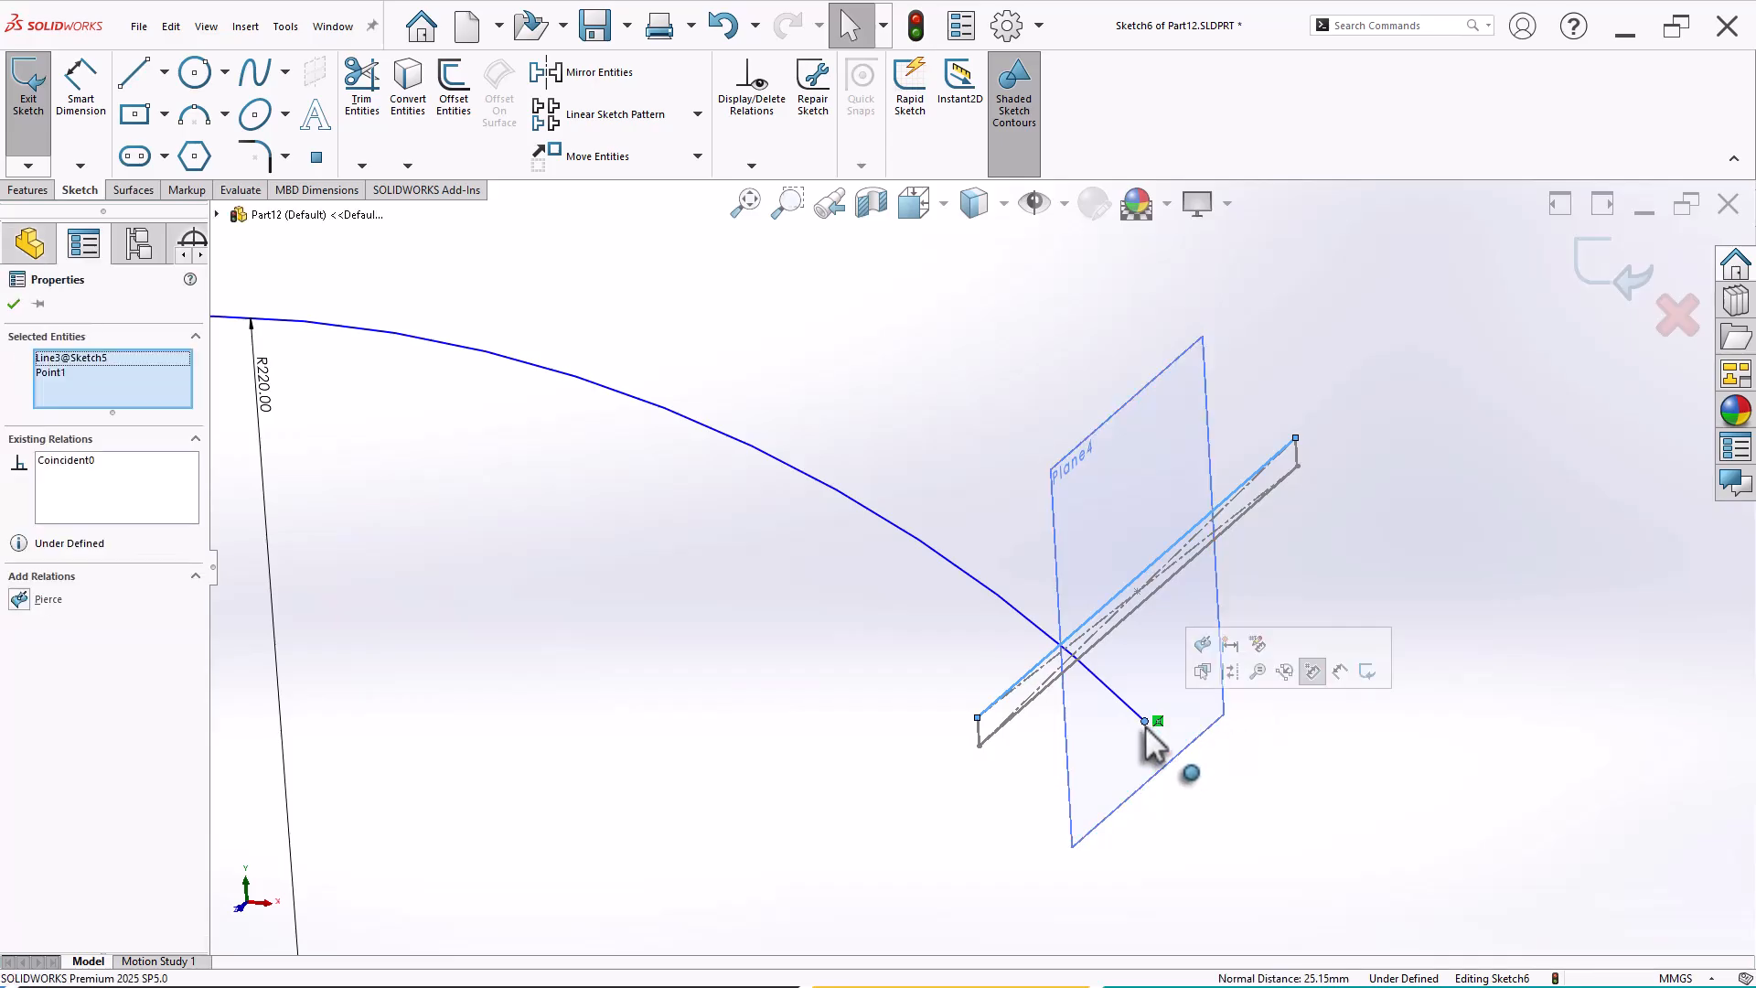
{"action": "left_click", "coordinate": [1203, 643]}
{"action": "left_click", "coordinate": [1274, 546]}
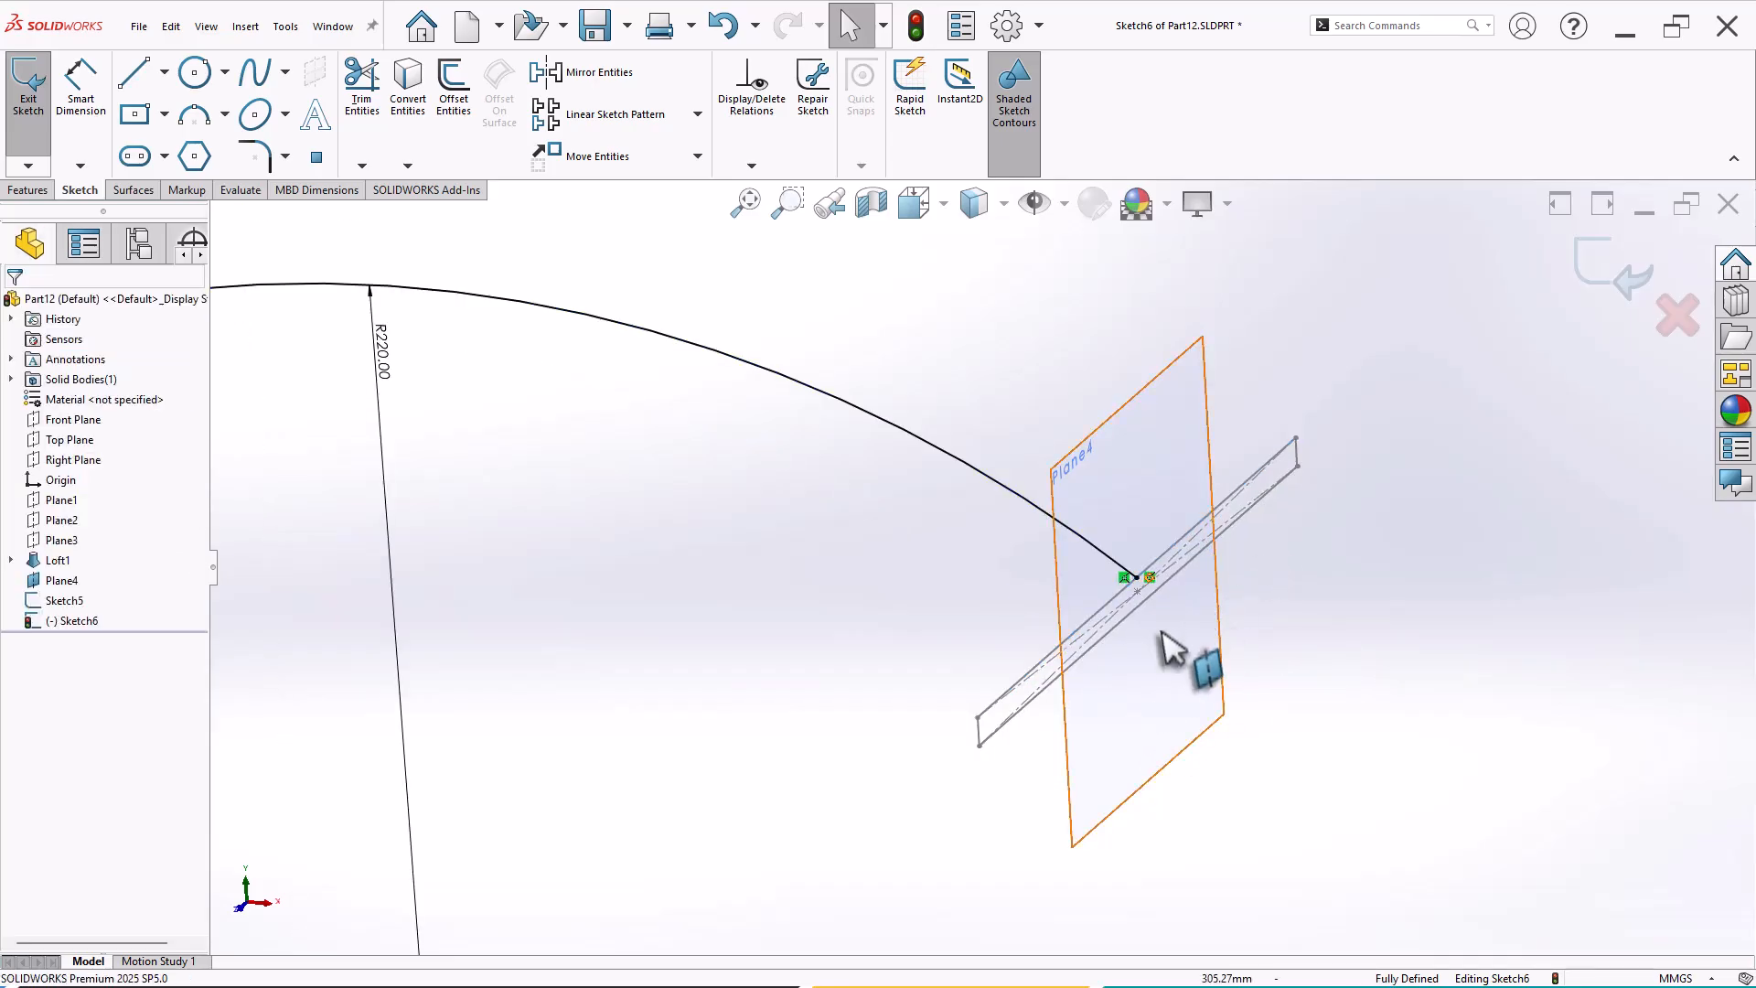
Examine both ends of the arc, checking the relation of its endpoint on the upper edge of the loft's rectangular face.
{"action": "scroll", "coordinate": [1118, 602], "scroll_direction": "down", "scroll_amount": 3}
{"action": "scroll", "coordinate": [1141, 590], "scroll_direction": "up", "scroll_amount": 3}
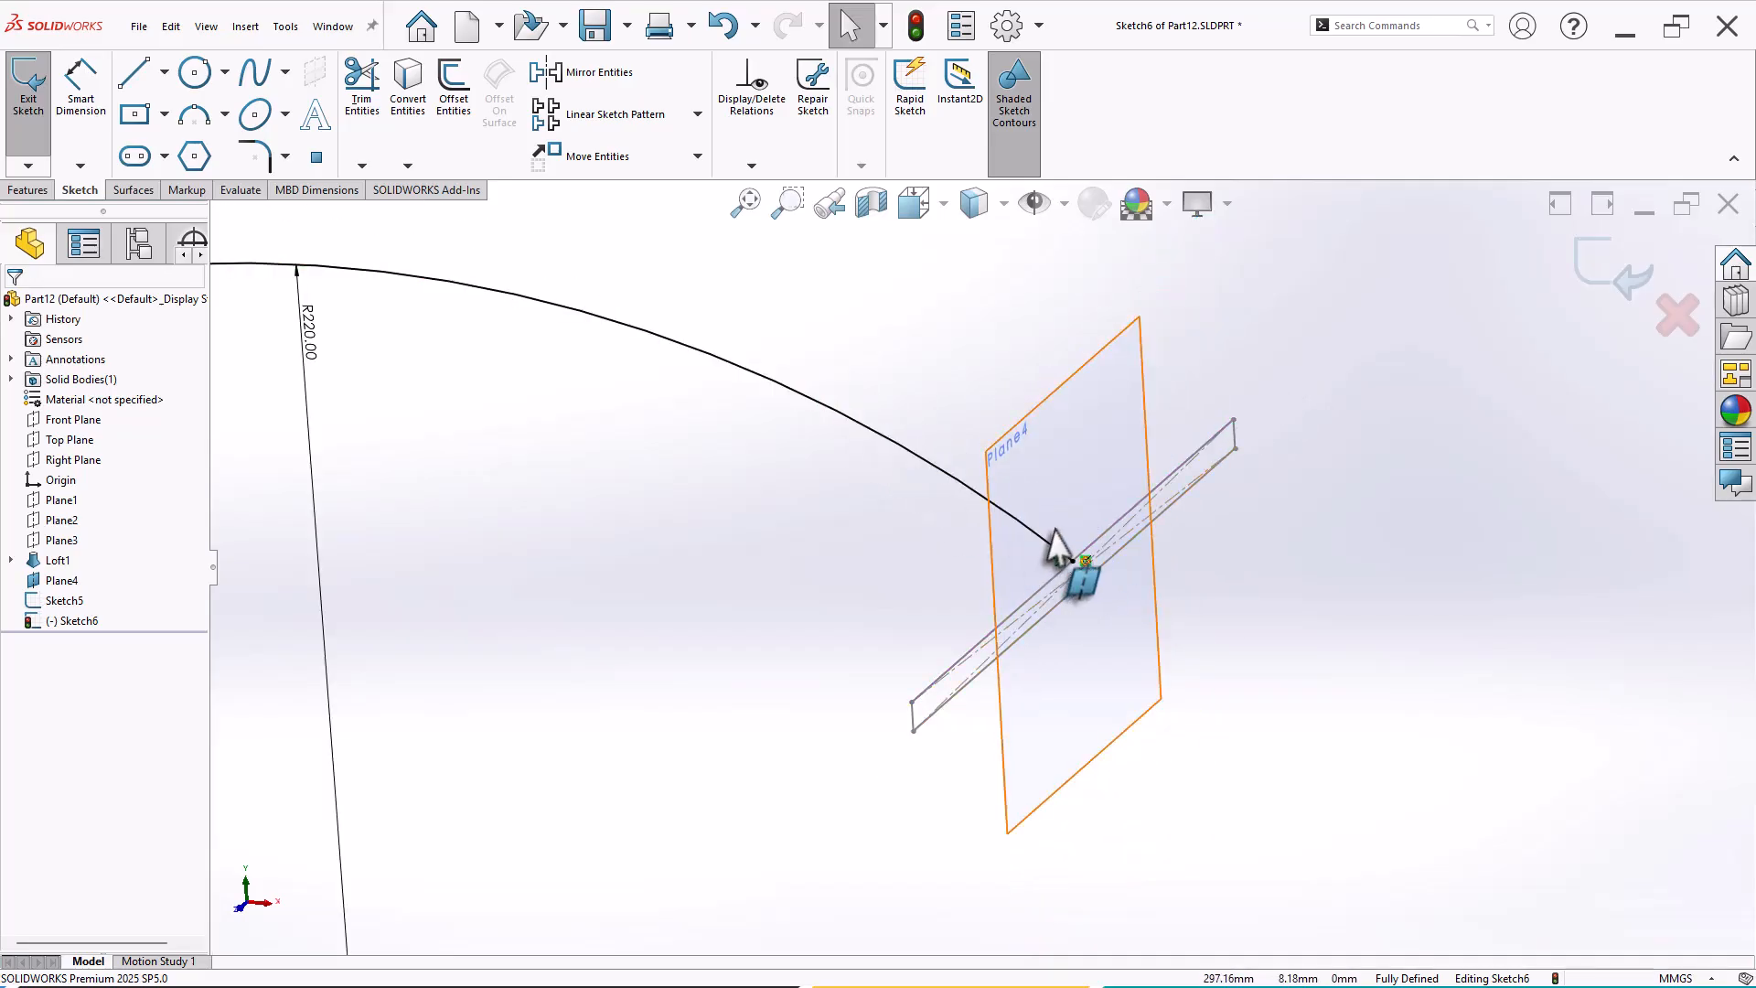
{"action": "scroll", "coordinate": [960, 607], "scroll_direction": "up", "scroll_amount": 3}
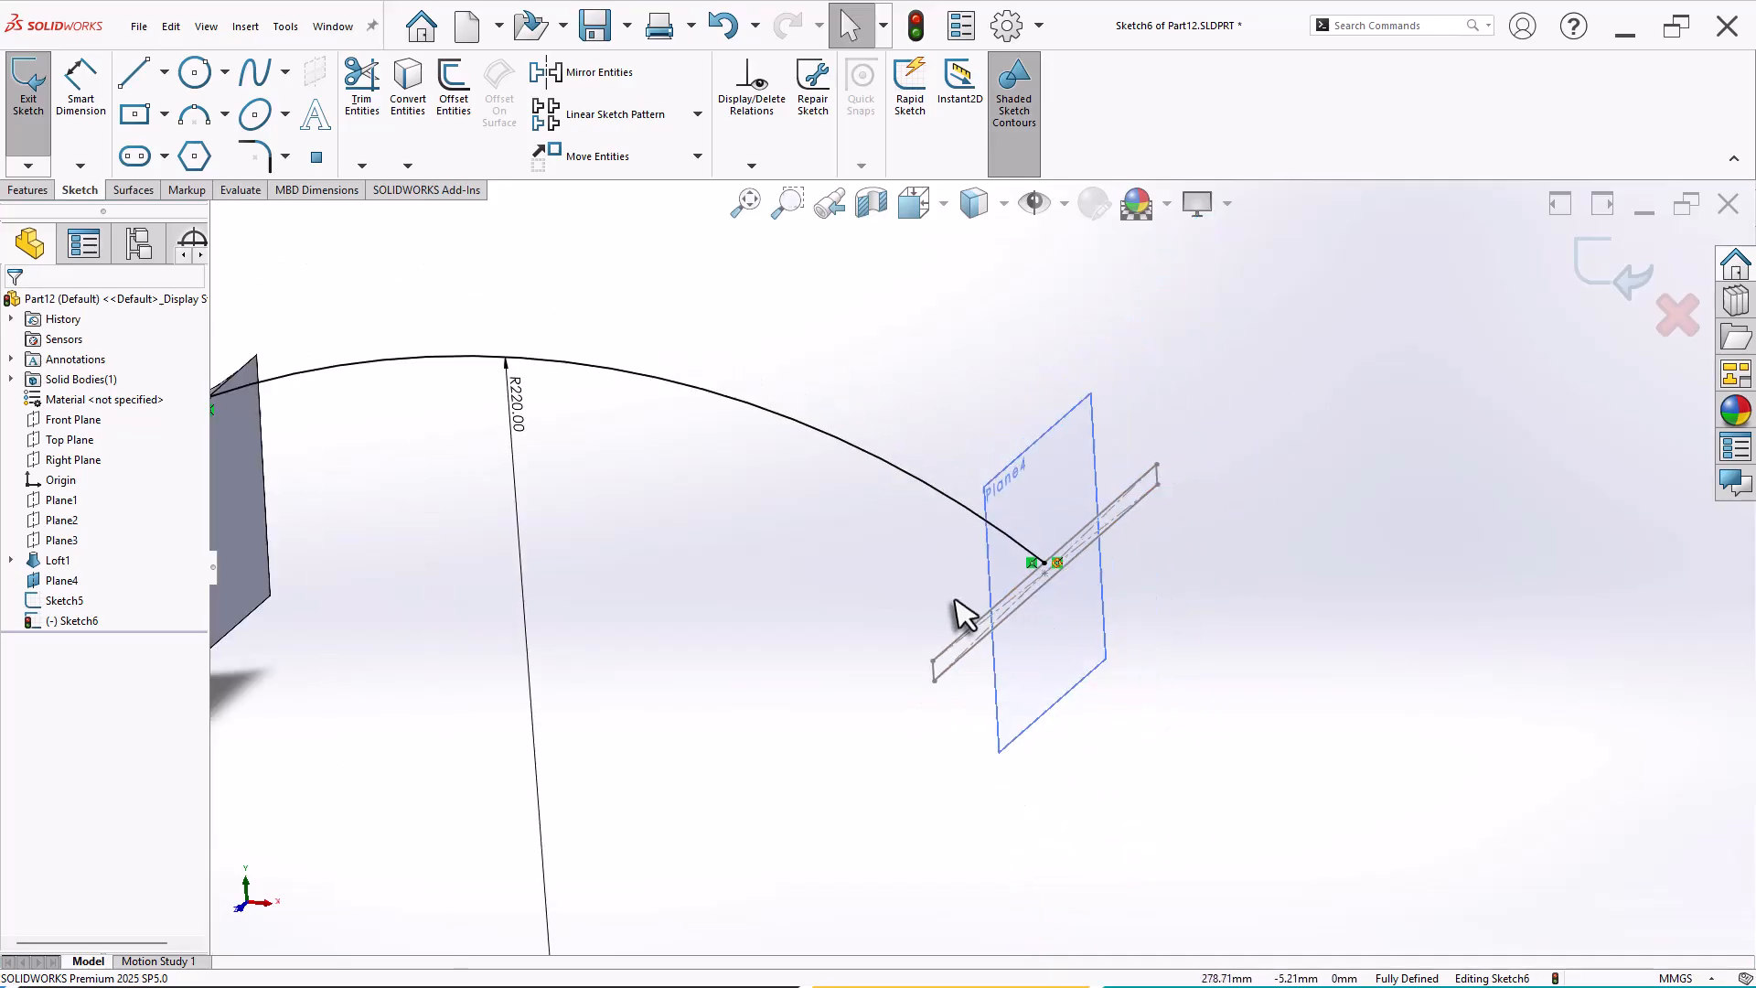
{"action": "scroll", "coordinate": [422, 471], "scroll_direction": "down", "scroll_amount": 4}
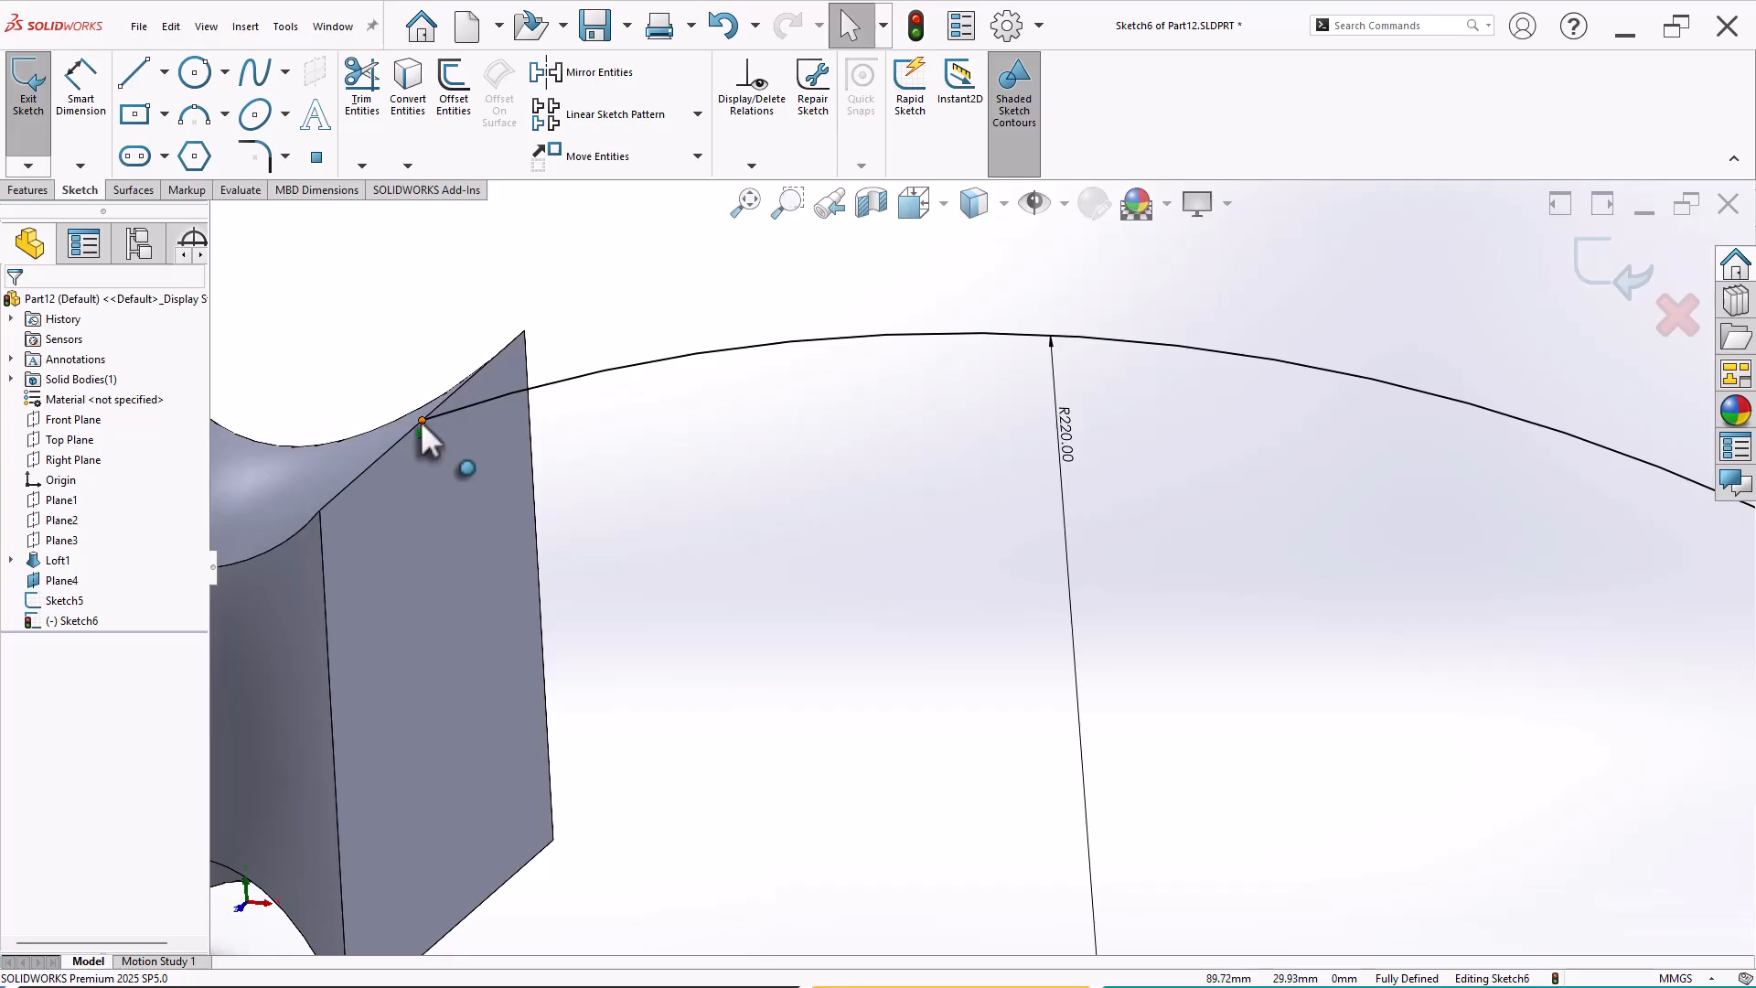
{"action": "left_click", "coordinate": [421, 419]}
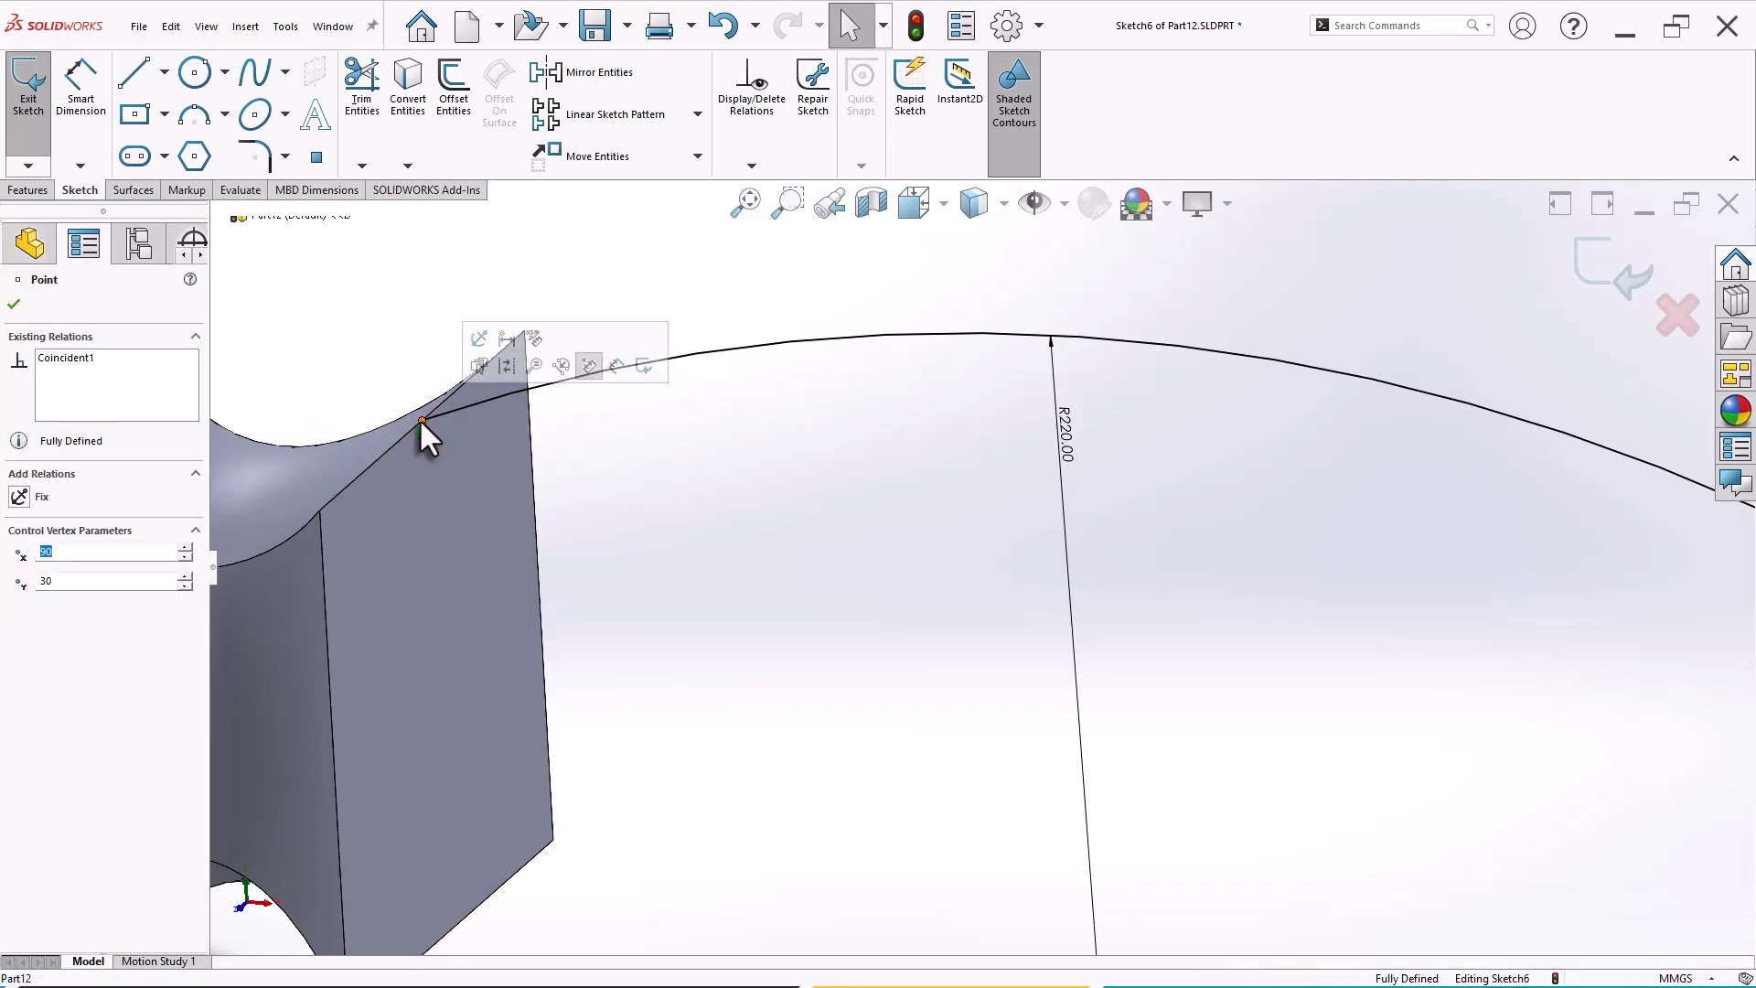
{"action": "key", "text": "Escape"}
{"action": "left_click", "coordinate": [410, 441]}
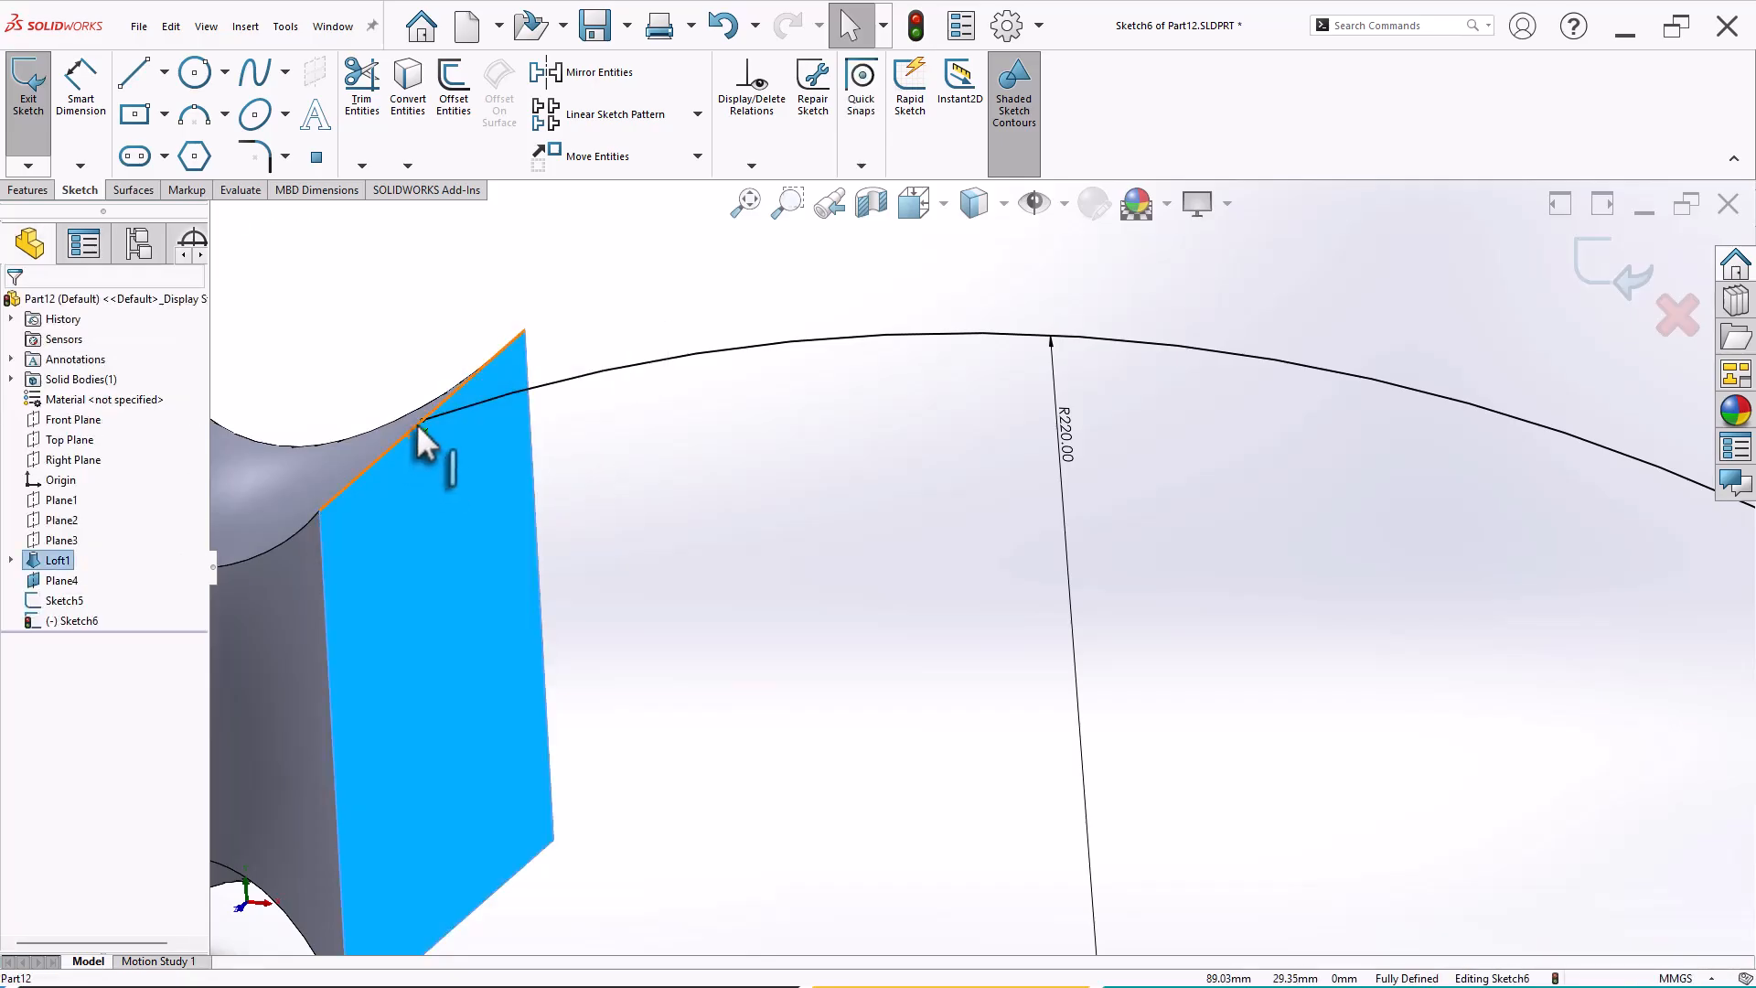
{"action": "left_click", "coordinate": [423, 421]}
{"action": "left_click", "coordinate": [638, 511]}
{"action": "key", "text": "f"}
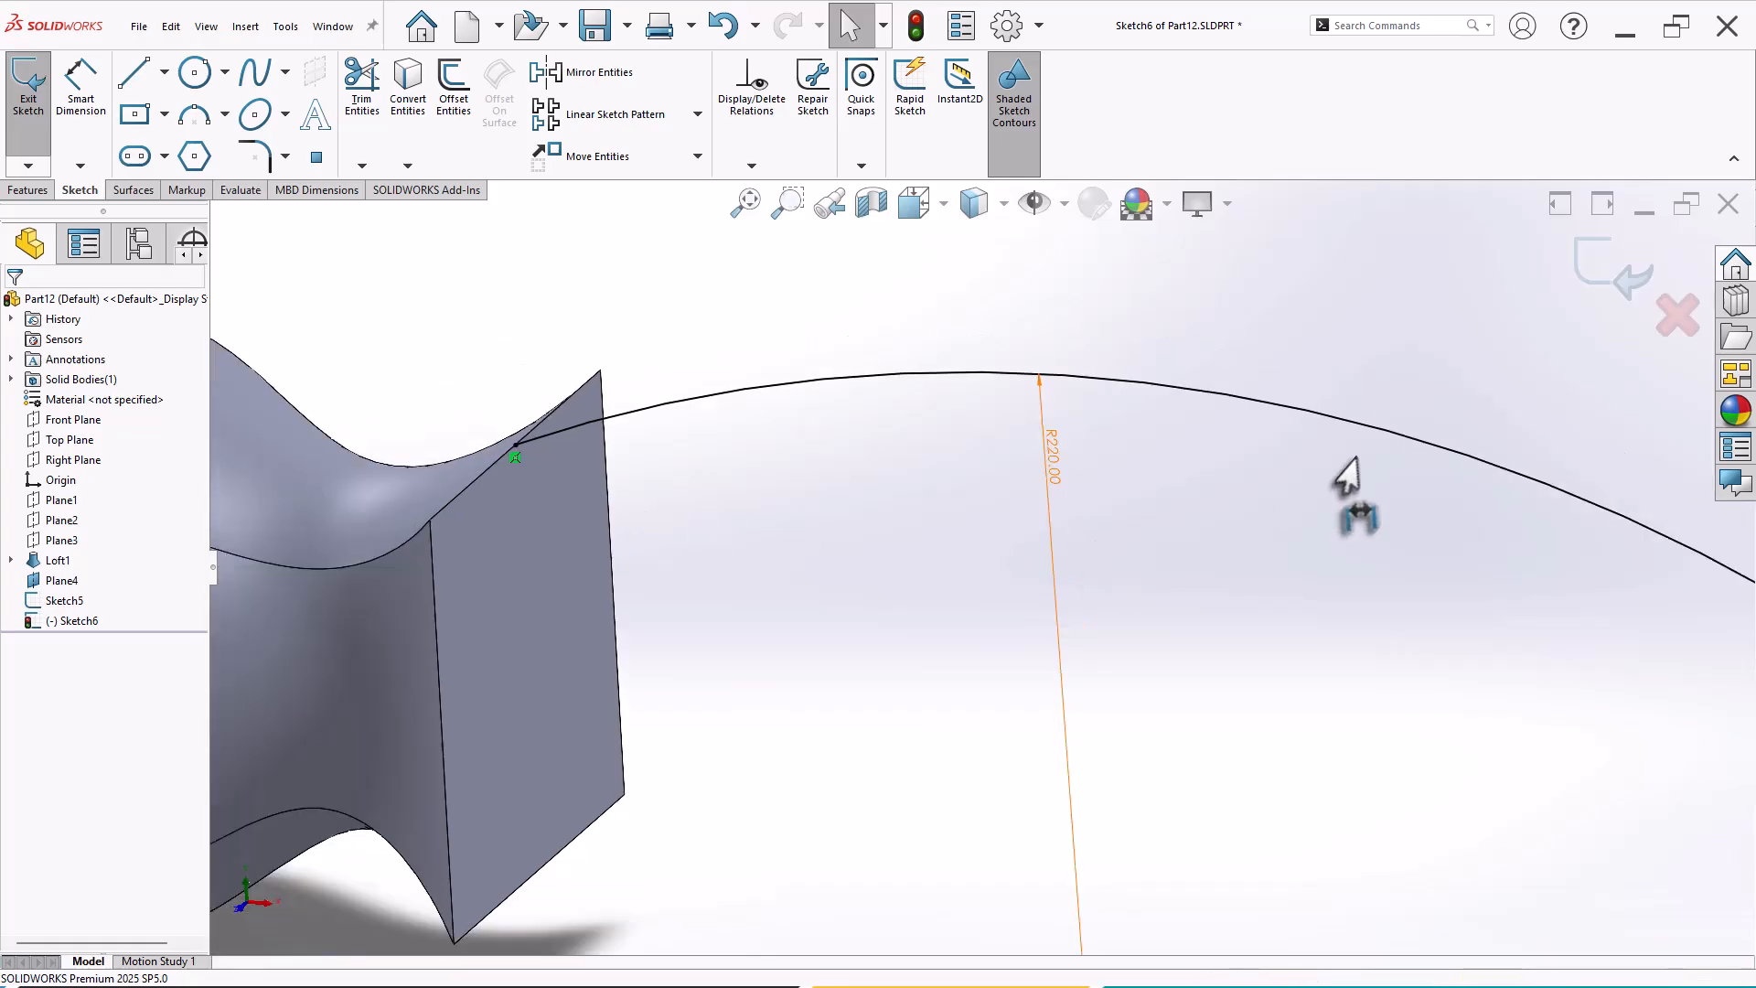
Exit the arc sketch and clear its selection.
{"action": "left_click", "coordinate": [1611, 273]}
{"action": "scroll", "coordinate": [1322, 476], "scroll_direction": "up", "scroll_amount": 1}
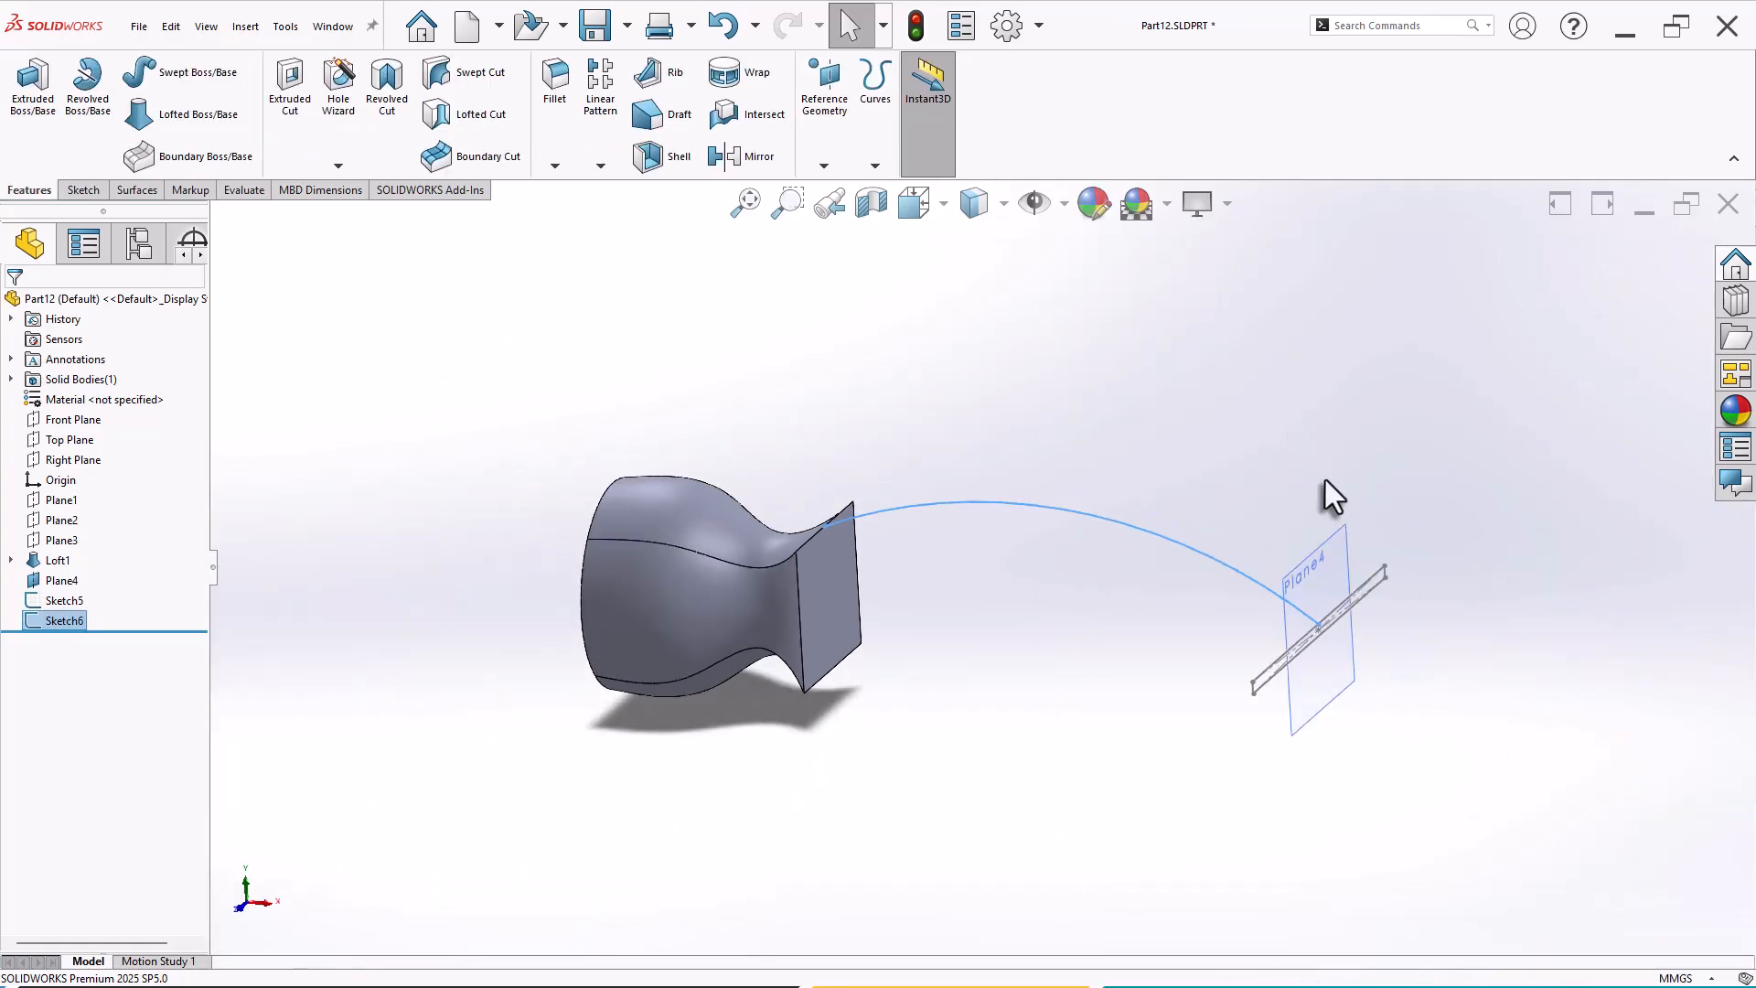
{"action": "left_click", "coordinate": [1535, 628]}
Start a lofted boss from the rectangular end face to the Plane4 rectangle, moving the face's connector to the matching lower corner to untwist it.
{"action": "scroll", "coordinate": [1538, 645], "scroll_direction": "down", "scroll_amount": 1}
{"action": "middle_click_drag", "start_coordinate": [976, 655], "coordinate": [958, 603]}
{"action": "left_click", "coordinate": [194, 121]}
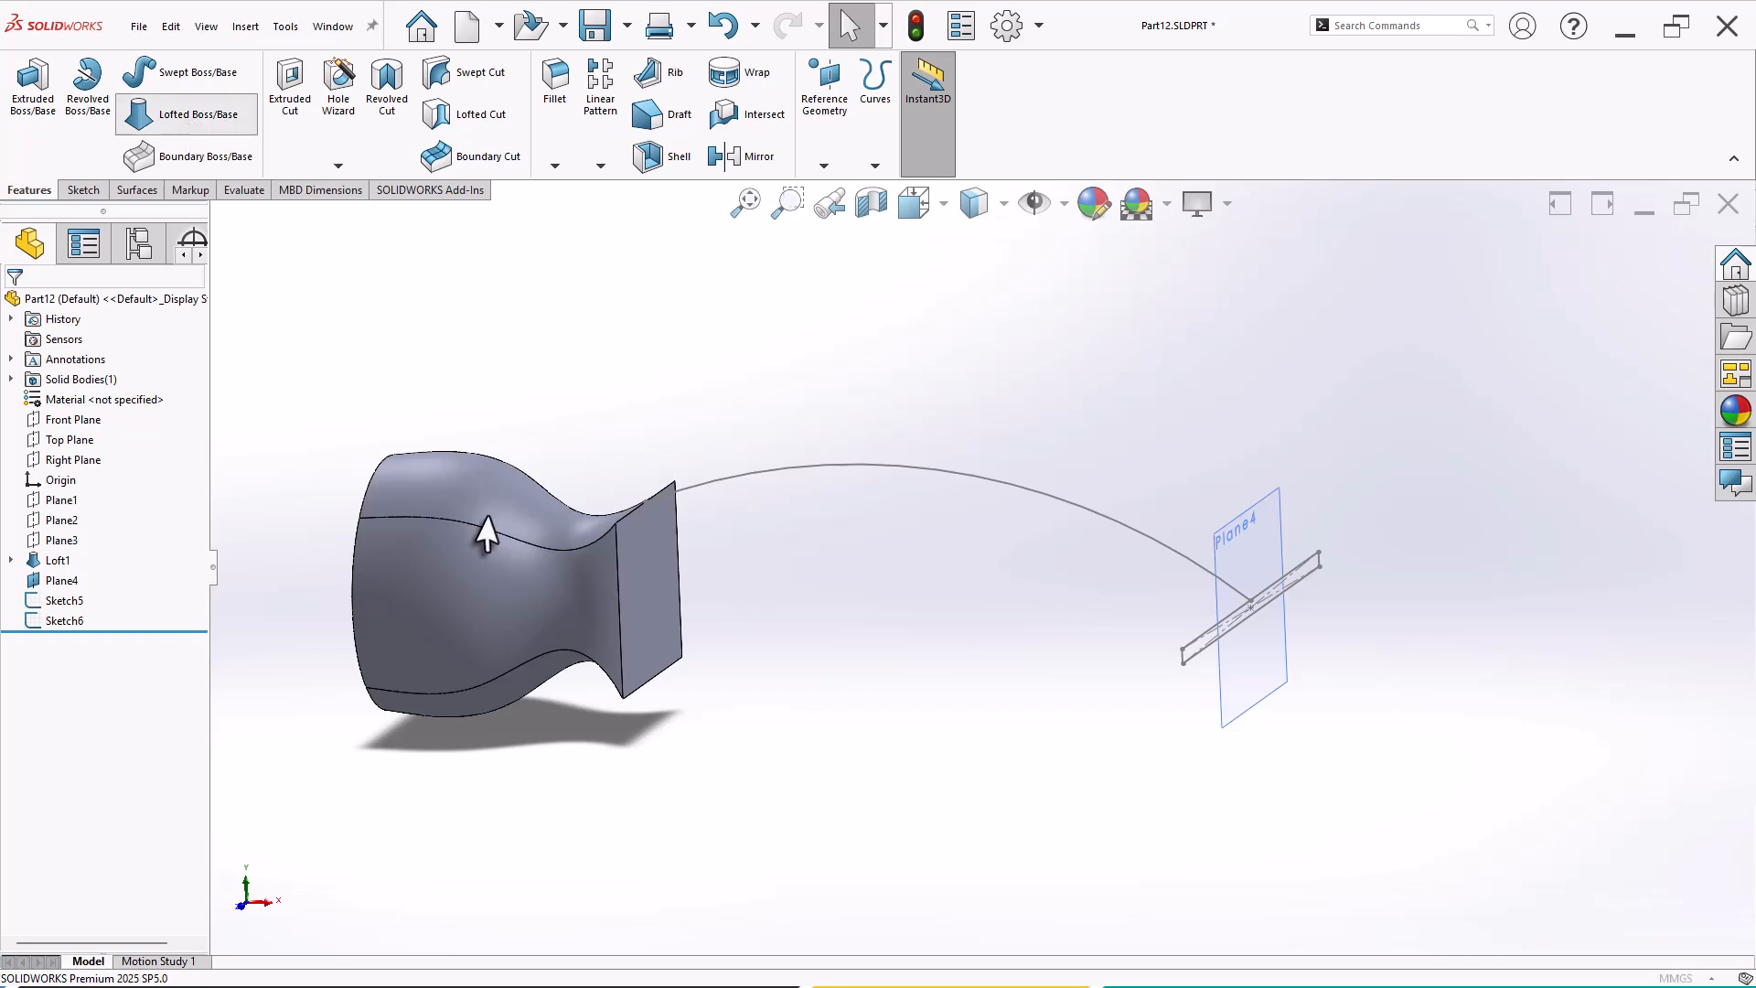
{"action": "left_click", "coordinate": [664, 645]}
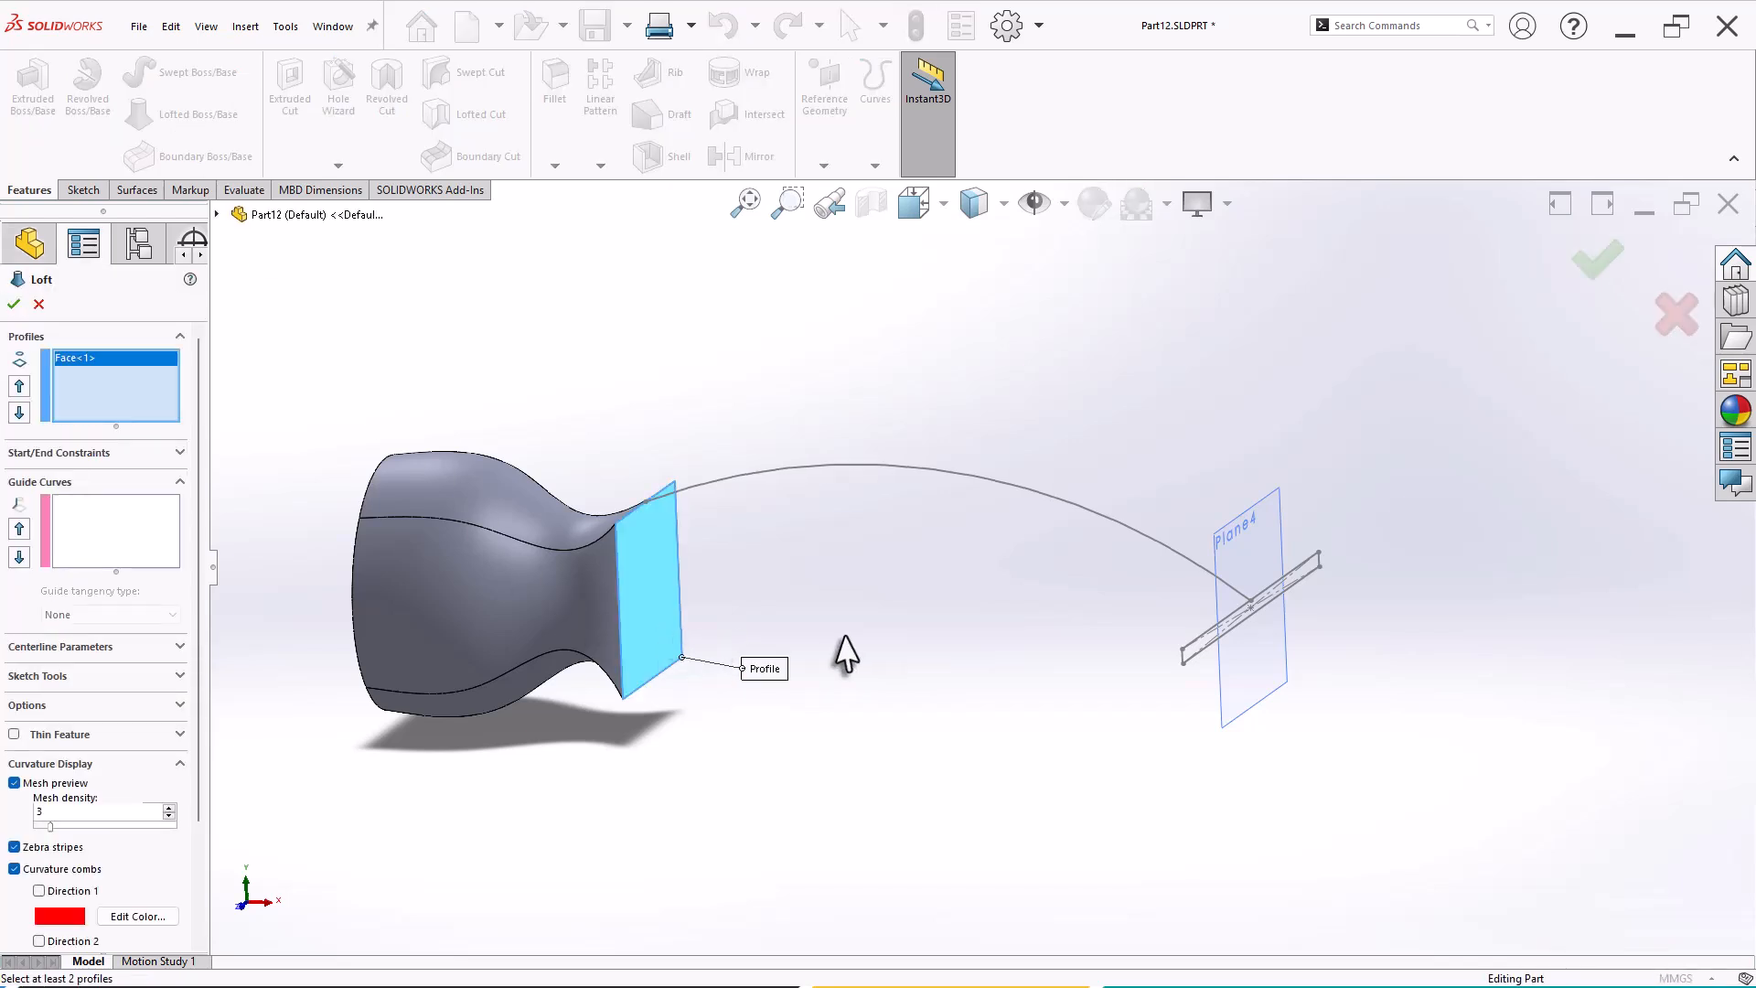
{"action": "mouse_move", "coordinate": [842, 655]}
{"action": "middle_mouse_down"}
{"action": "mouse_move", "coordinate": [1050, 674]}
{"action": "mouse_move", "coordinate": [902, 628]}
{"action": "mouse_move", "coordinate": [978, 674]}
{"action": "mouse_move", "coordinate": [874, 722]}
{"action": "mouse_move", "coordinate": [907, 802]}
{"action": "mouse_move", "coordinate": [941, 686]}
{"action": "mouse_move", "coordinate": [952, 804]}
{"action": "mouse_move", "coordinate": [870, 725]}
{"action": "mouse_move", "coordinate": [816, 784]}
{"action": "mouse_move", "coordinate": [815, 910]}
{"action": "middle_mouse_up"}
{"action": "left_click", "coordinate": [1049, 628]}
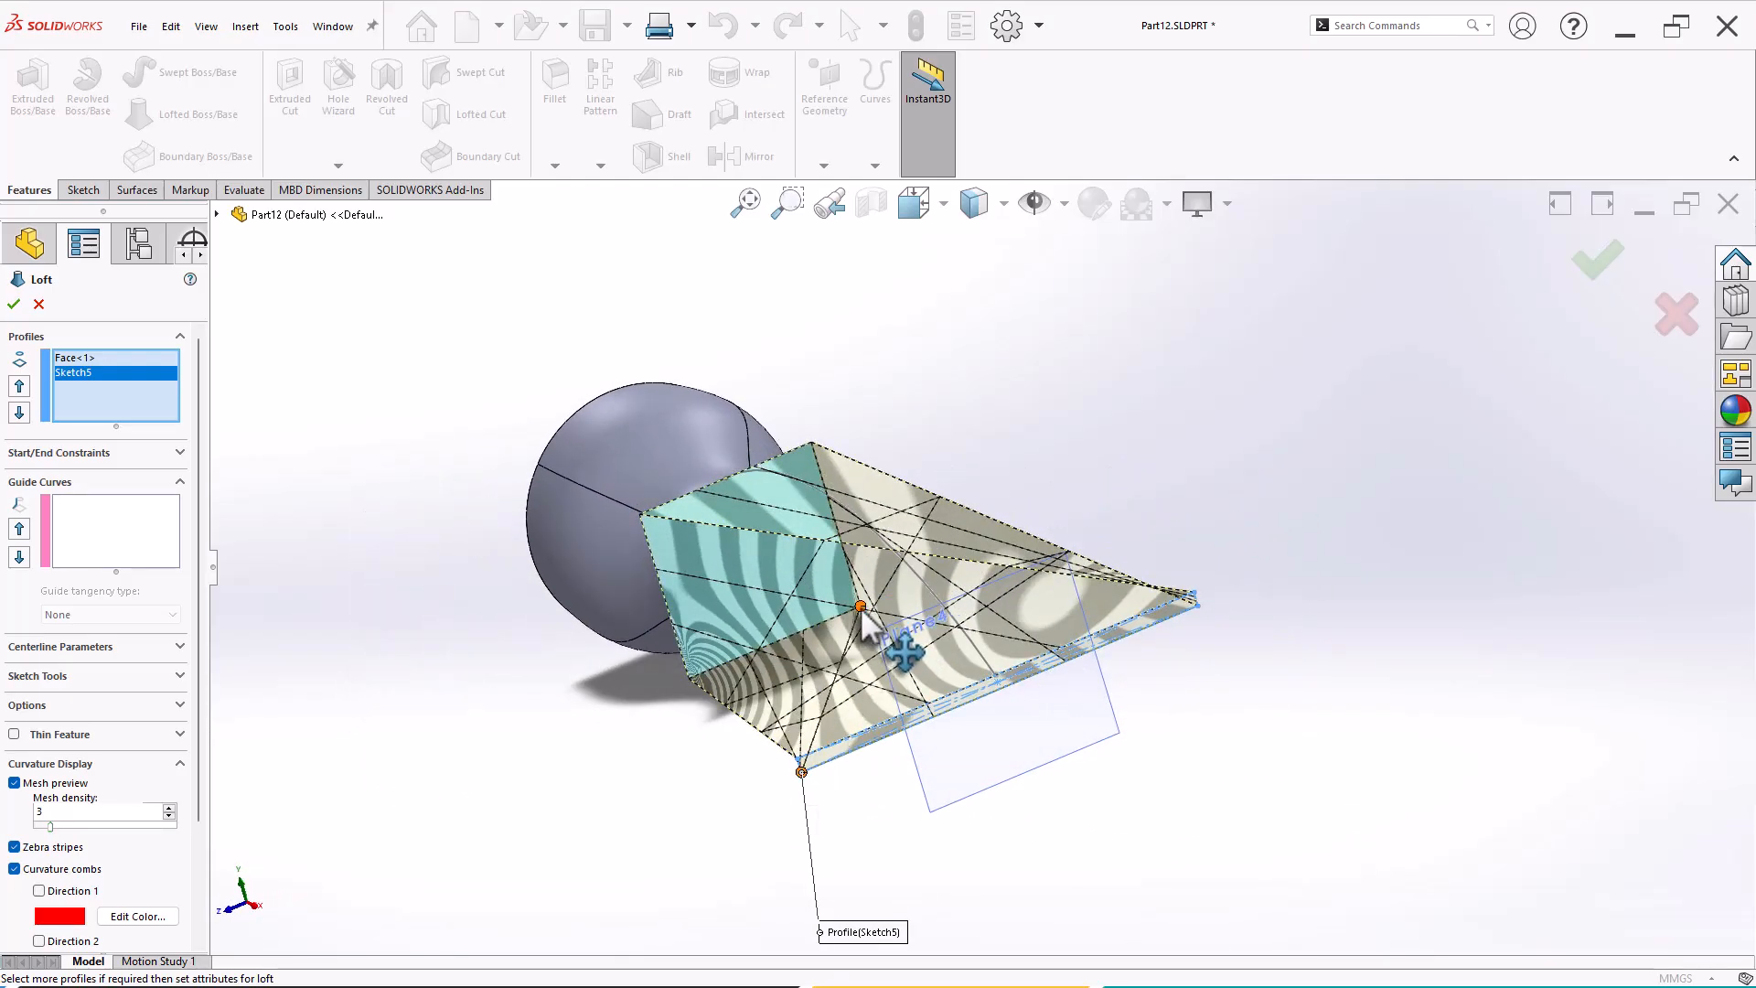
{"action": "left_click_drag", "start_coordinate": [862, 611], "coordinate": [697, 685]}
{"action": "middle_click_drag", "start_coordinate": [652, 774], "coordinate": [736, 693]}
Add the arc sketch as the loft's guide curve and complete the loft between the rectangular face and the Plane4 rectangle.
{"action": "left_click", "coordinate": [77, 535]}
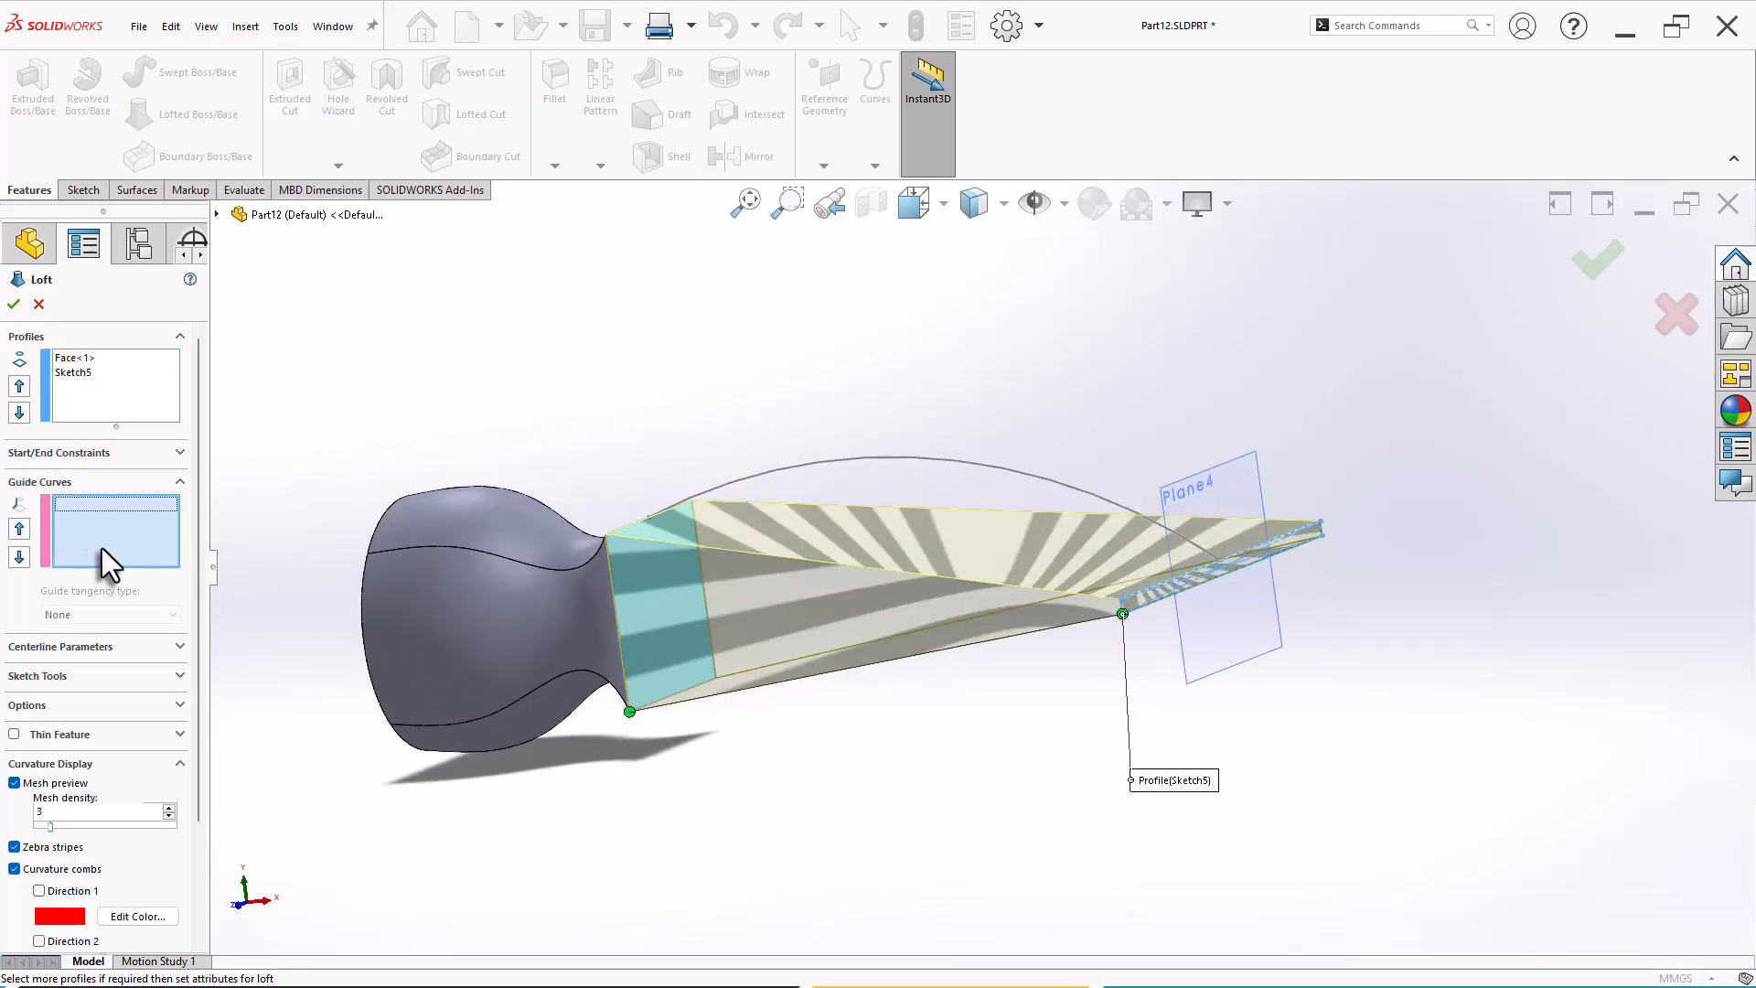
{"action": "left_click", "coordinate": [180, 766]}
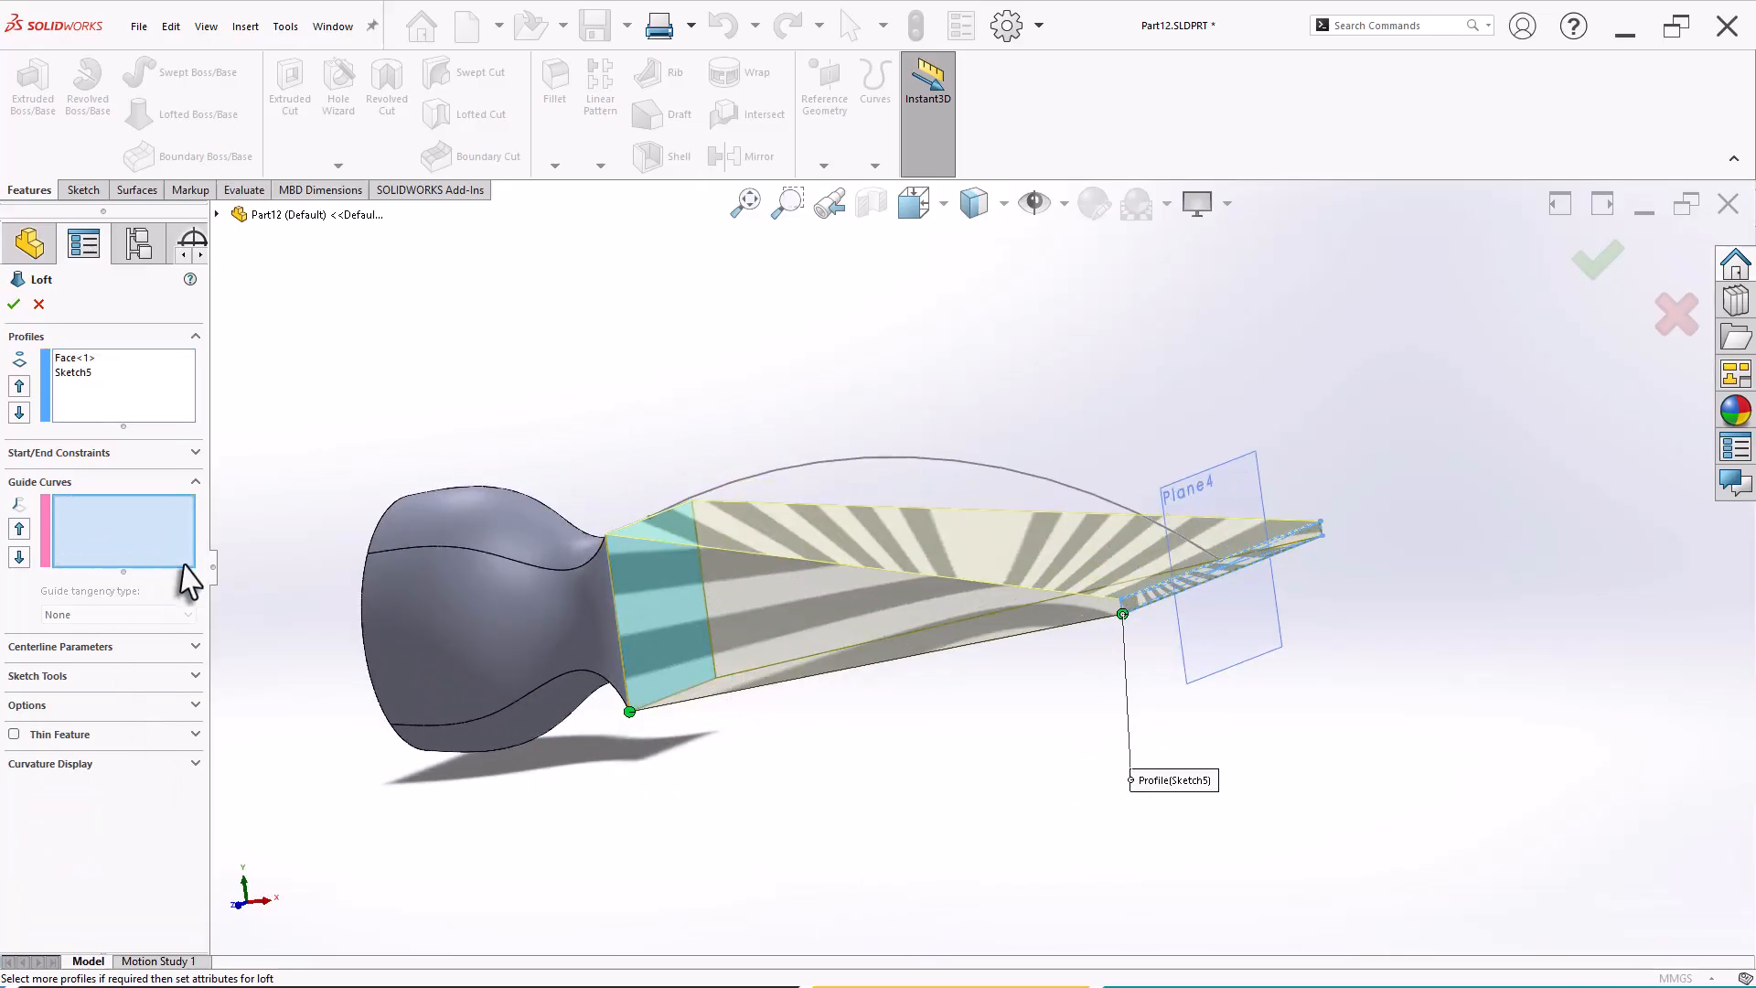
{"action": "left_click", "coordinate": [935, 459]}
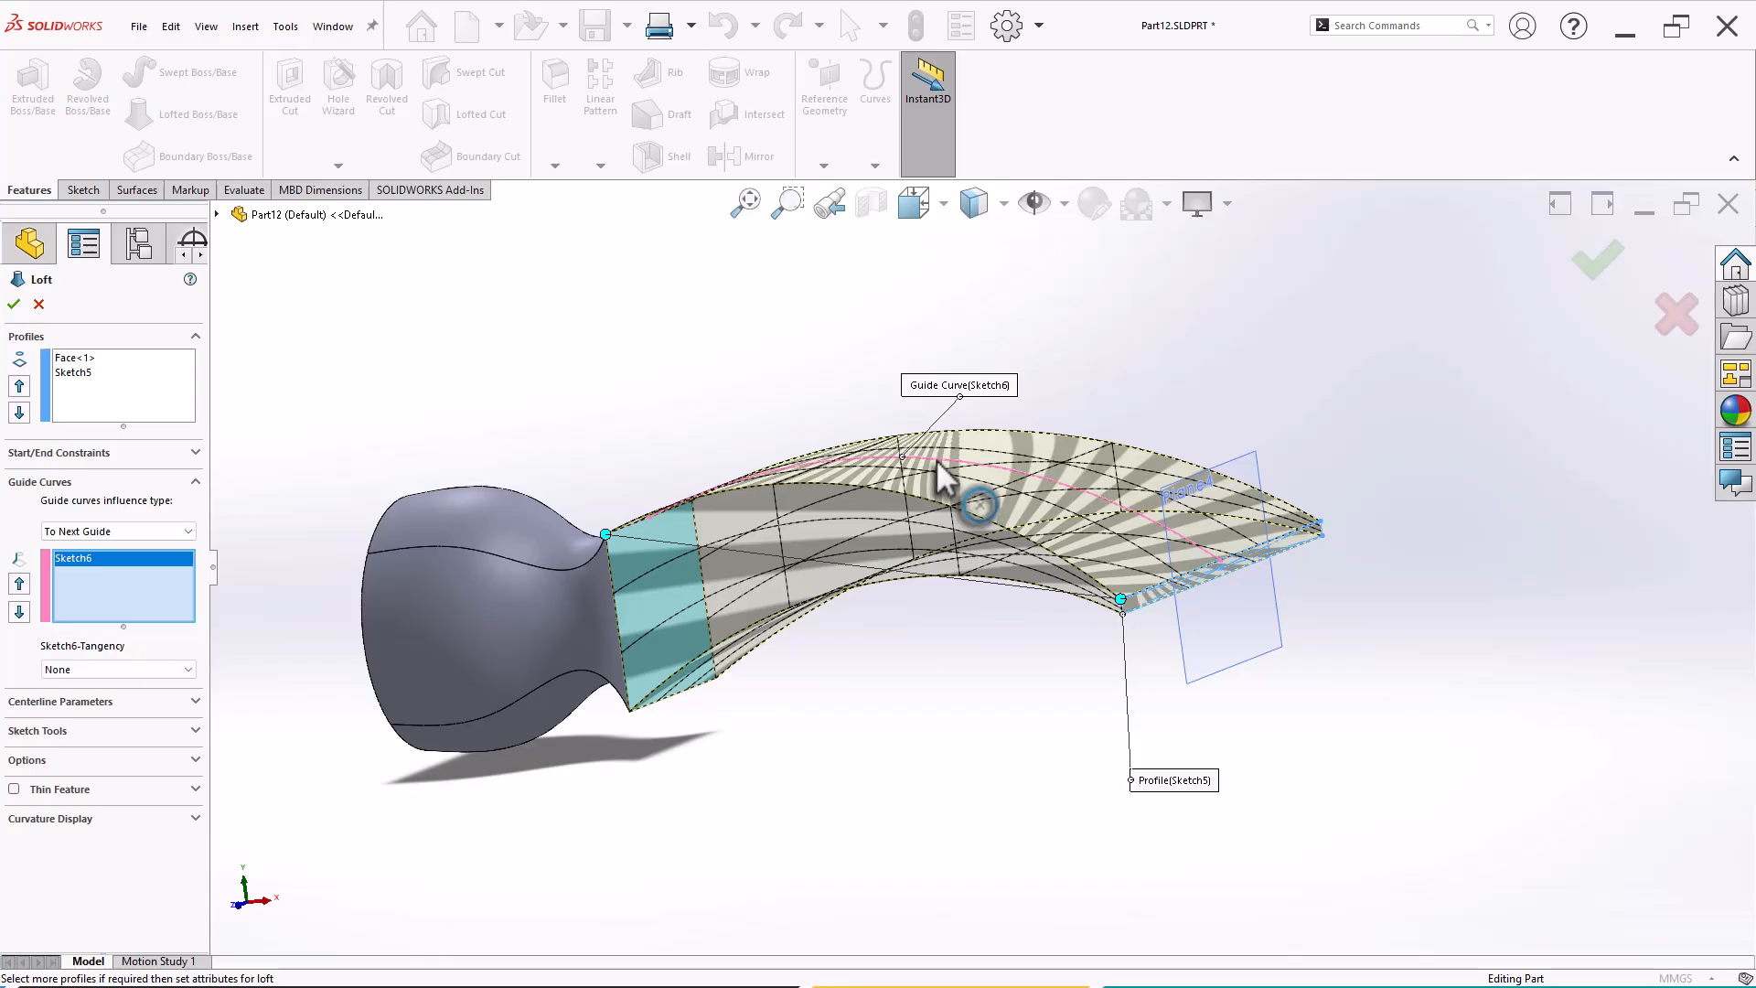
{"action": "key", "text": "Return"}
{"action": "middle_click_drag", "start_coordinate": [914, 678], "coordinate": [944, 674]}
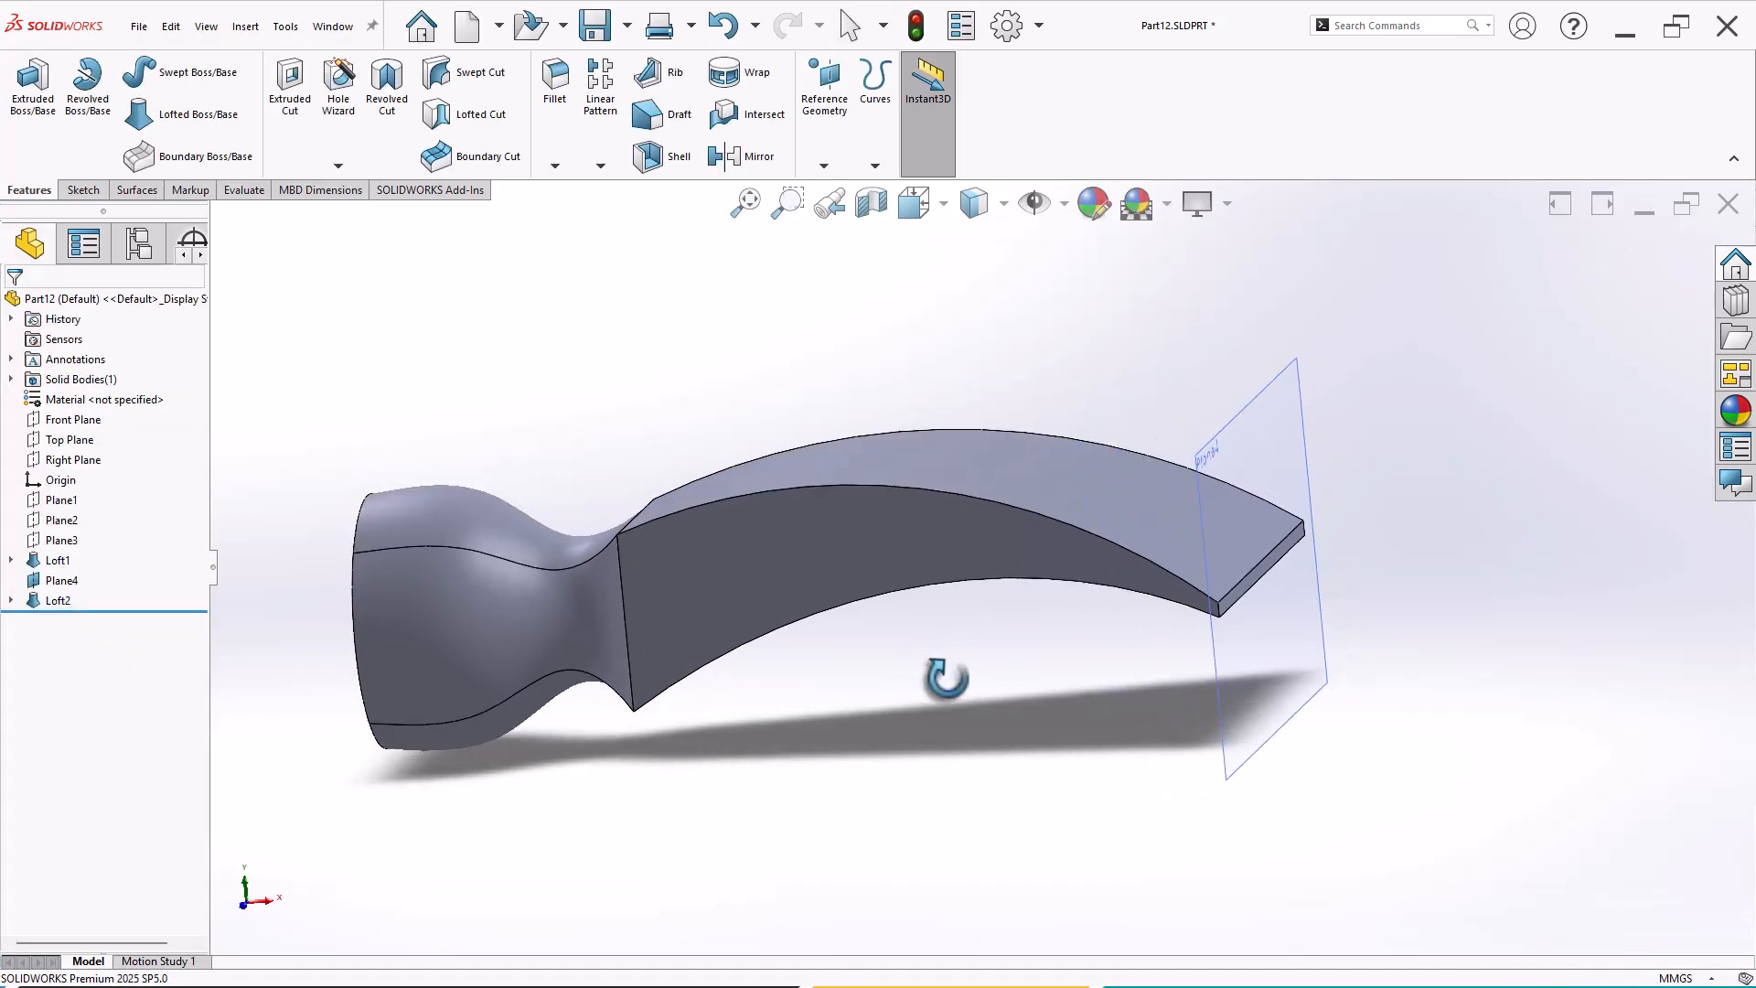
Hide Plane4 at the thin end of the curved loft.
{"action": "left_click", "coordinate": [58, 579]}
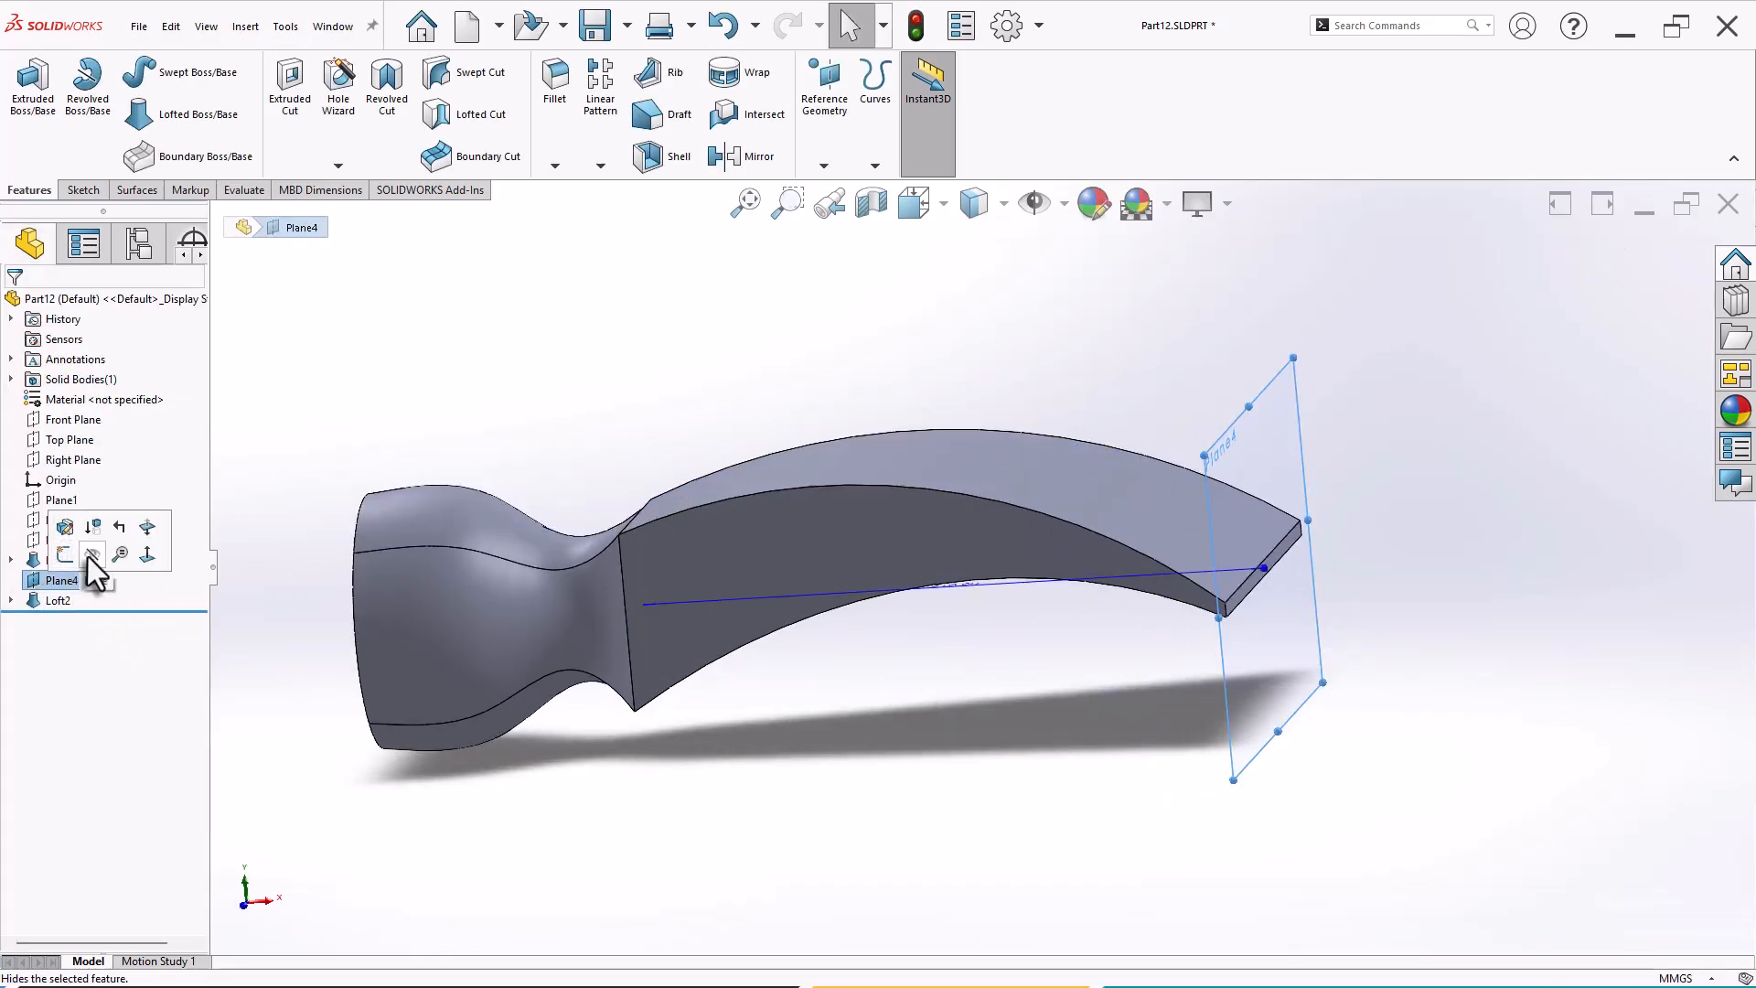
{"action": "left_click", "coordinate": [91, 555]}
{"action": "mouse_move", "coordinate": [933, 720]}
{"action": "middle_mouse_down"}
{"action": "mouse_move", "coordinate": [1003, 612]}
{"action": "mouse_move", "coordinate": [988, 498]}
{"action": "mouse_move", "coordinate": [901, 616]}
{"action": "mouse_move", "coordinate": [627, 697]}
{"action": "mouse_move", "coordinate": [646, 620]}
{"action": "mouse_move", "coordinate": [734, 482]}
{"action": "mouse_move", "coordinate": [894, 462]}
{"action": "mouse_move", "coordinate": [984, 475]}
{"action": "mouse_move", "coordinate": [1027, 403]}
{"action": "mouse_move", "coordinate": [979, 502]}
{"action": "middle_mouse_up"}
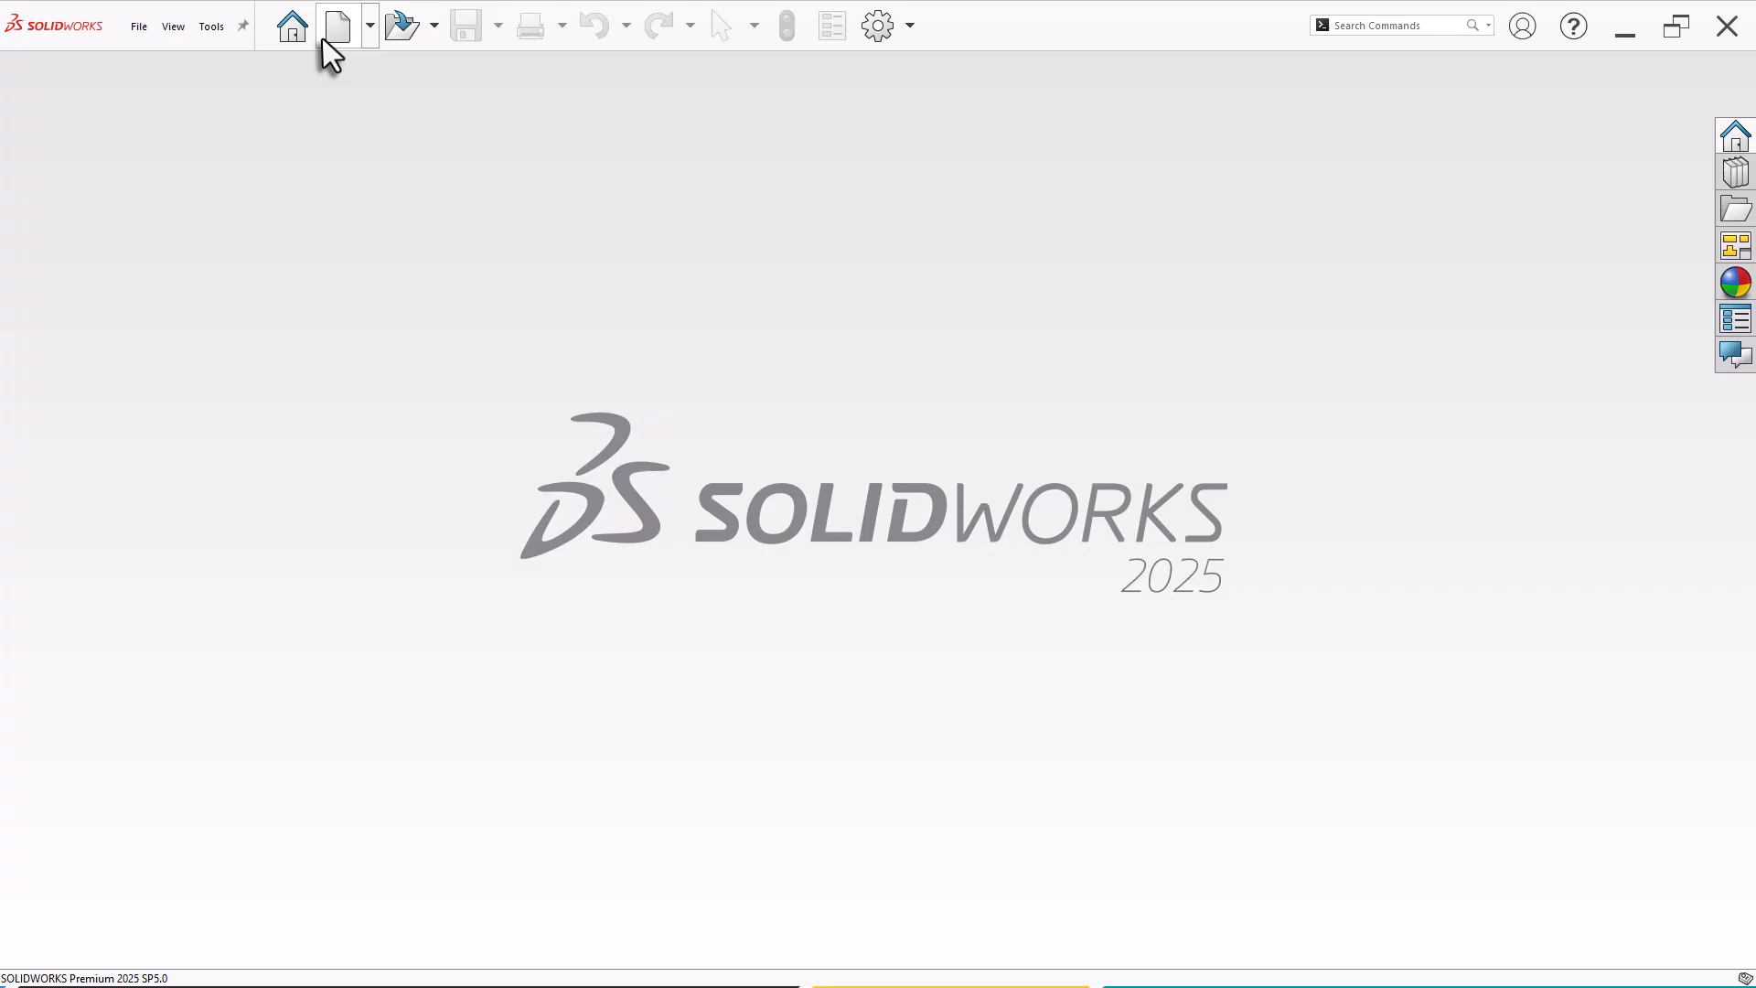
Create a new part document and open a sketch on the Right Plane.
{"action": "left_click", "coordinate": [323, 39]}
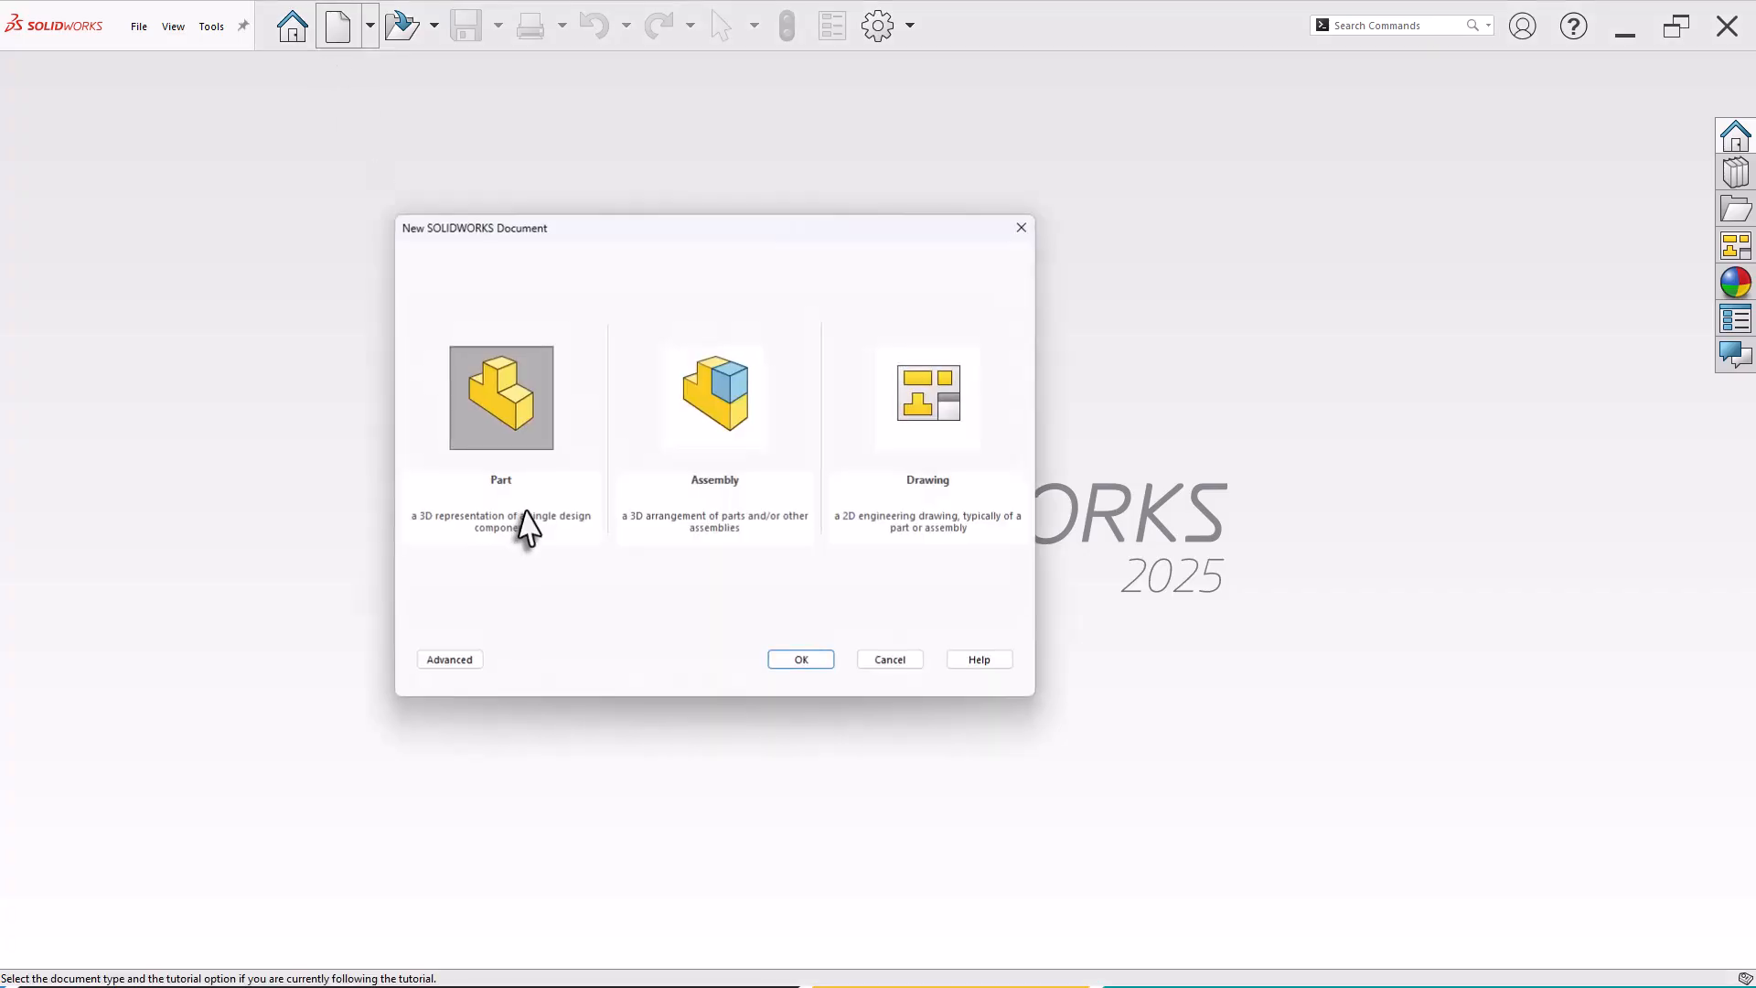
{"action": "left_click", "coordinate": [798, 661]}
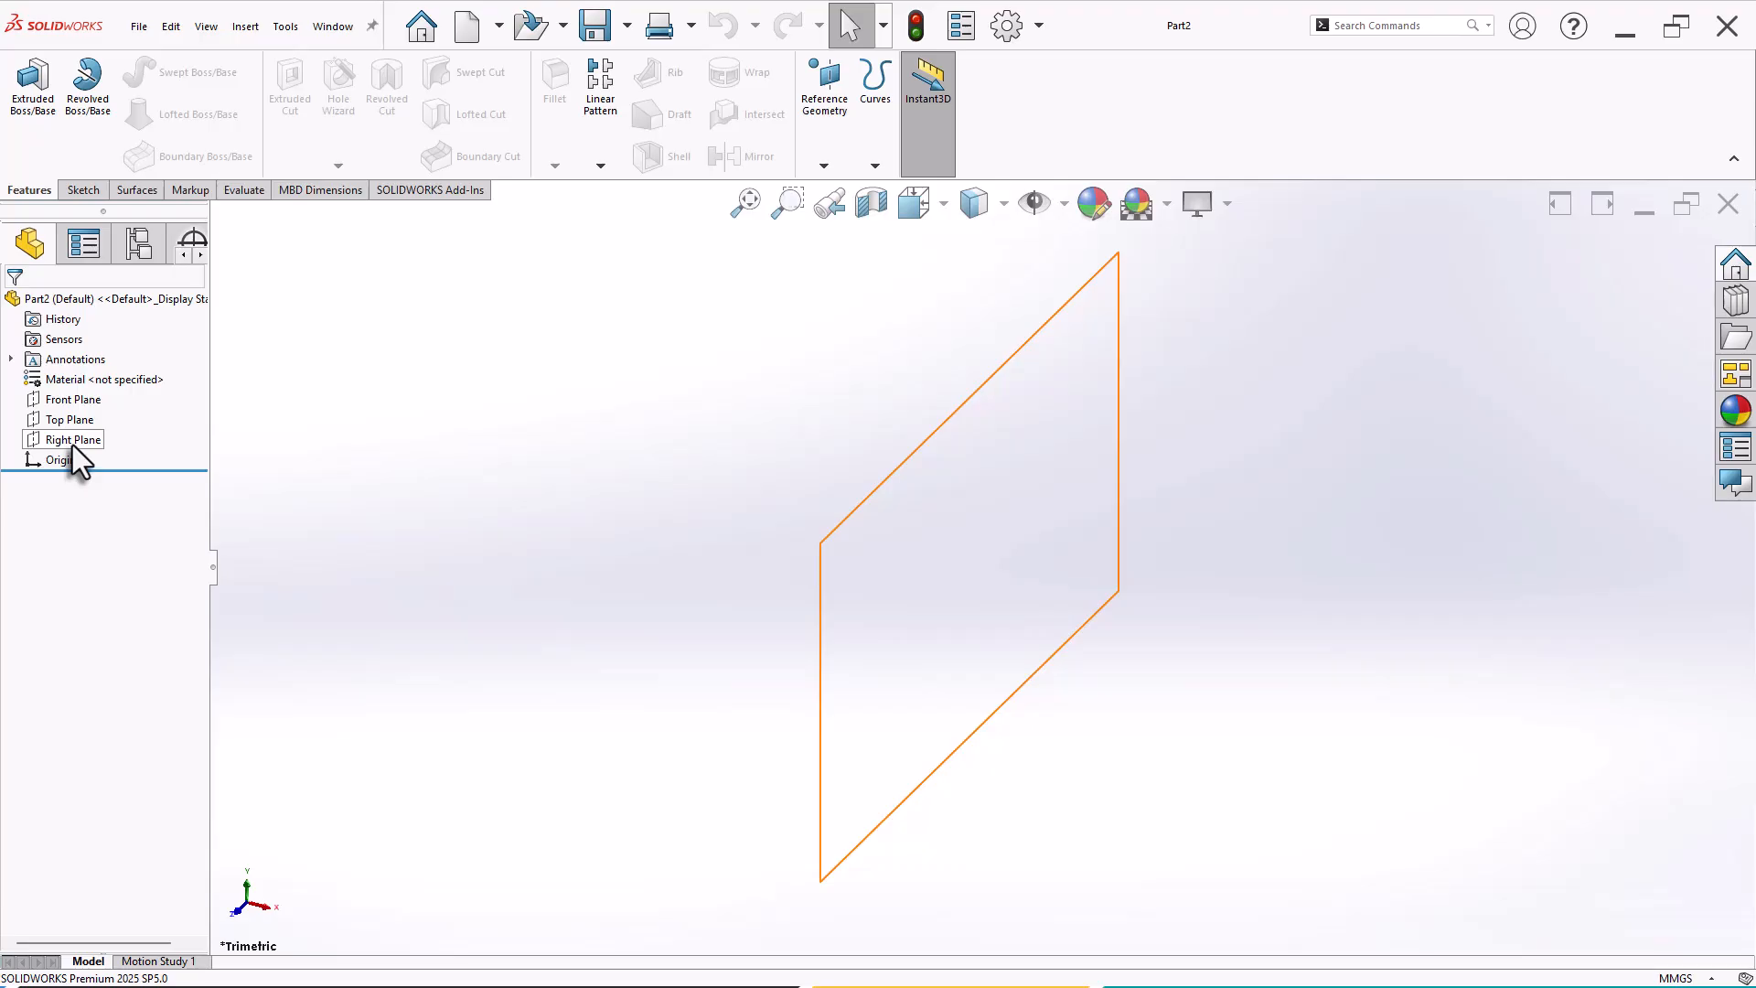
{"action": "left_click", "coordinate": [73, 440]}
{"action": "left_click", "coordinate": [89, 414]}
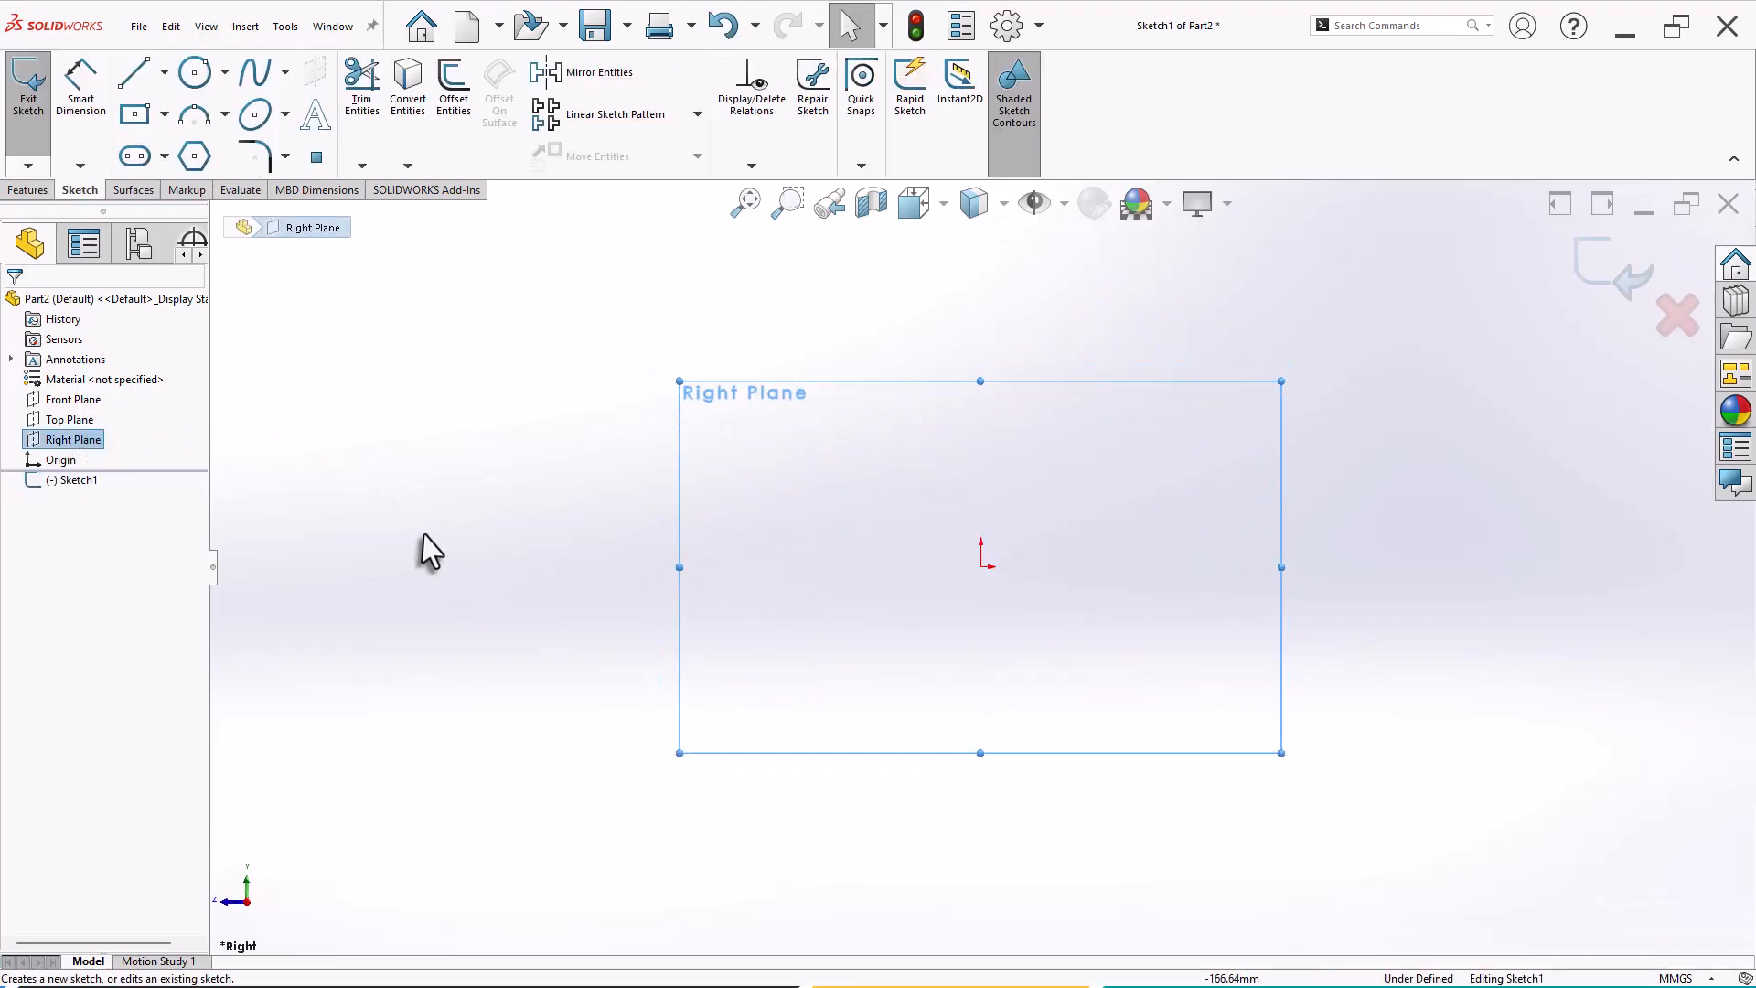
Draw a 30 mm diameter circle centred on the origin and exit the sketch.
{"action": "right_click_drag", "start_coordinate": [468, 544], "coordinate": [585, 553]}
{"action": "left_click", "coordinate": [980, 567]}
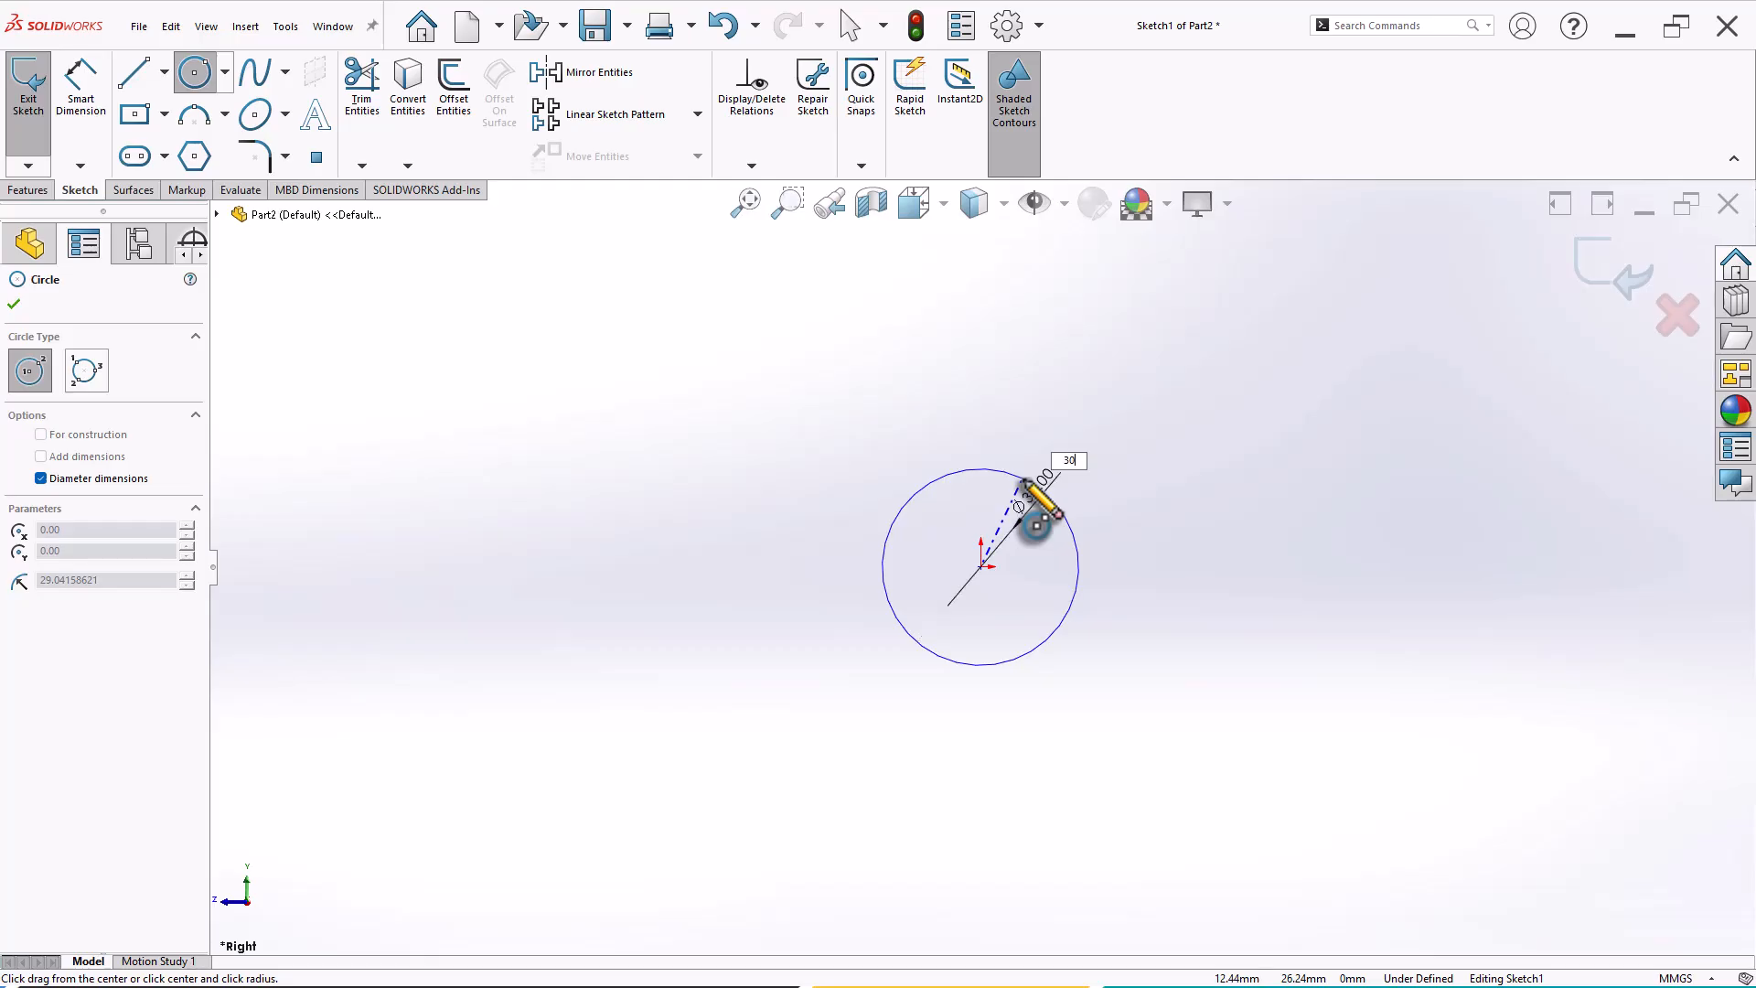
{"action": "key", "text": "Return"}
{"action": "key", "text": "Escape"}
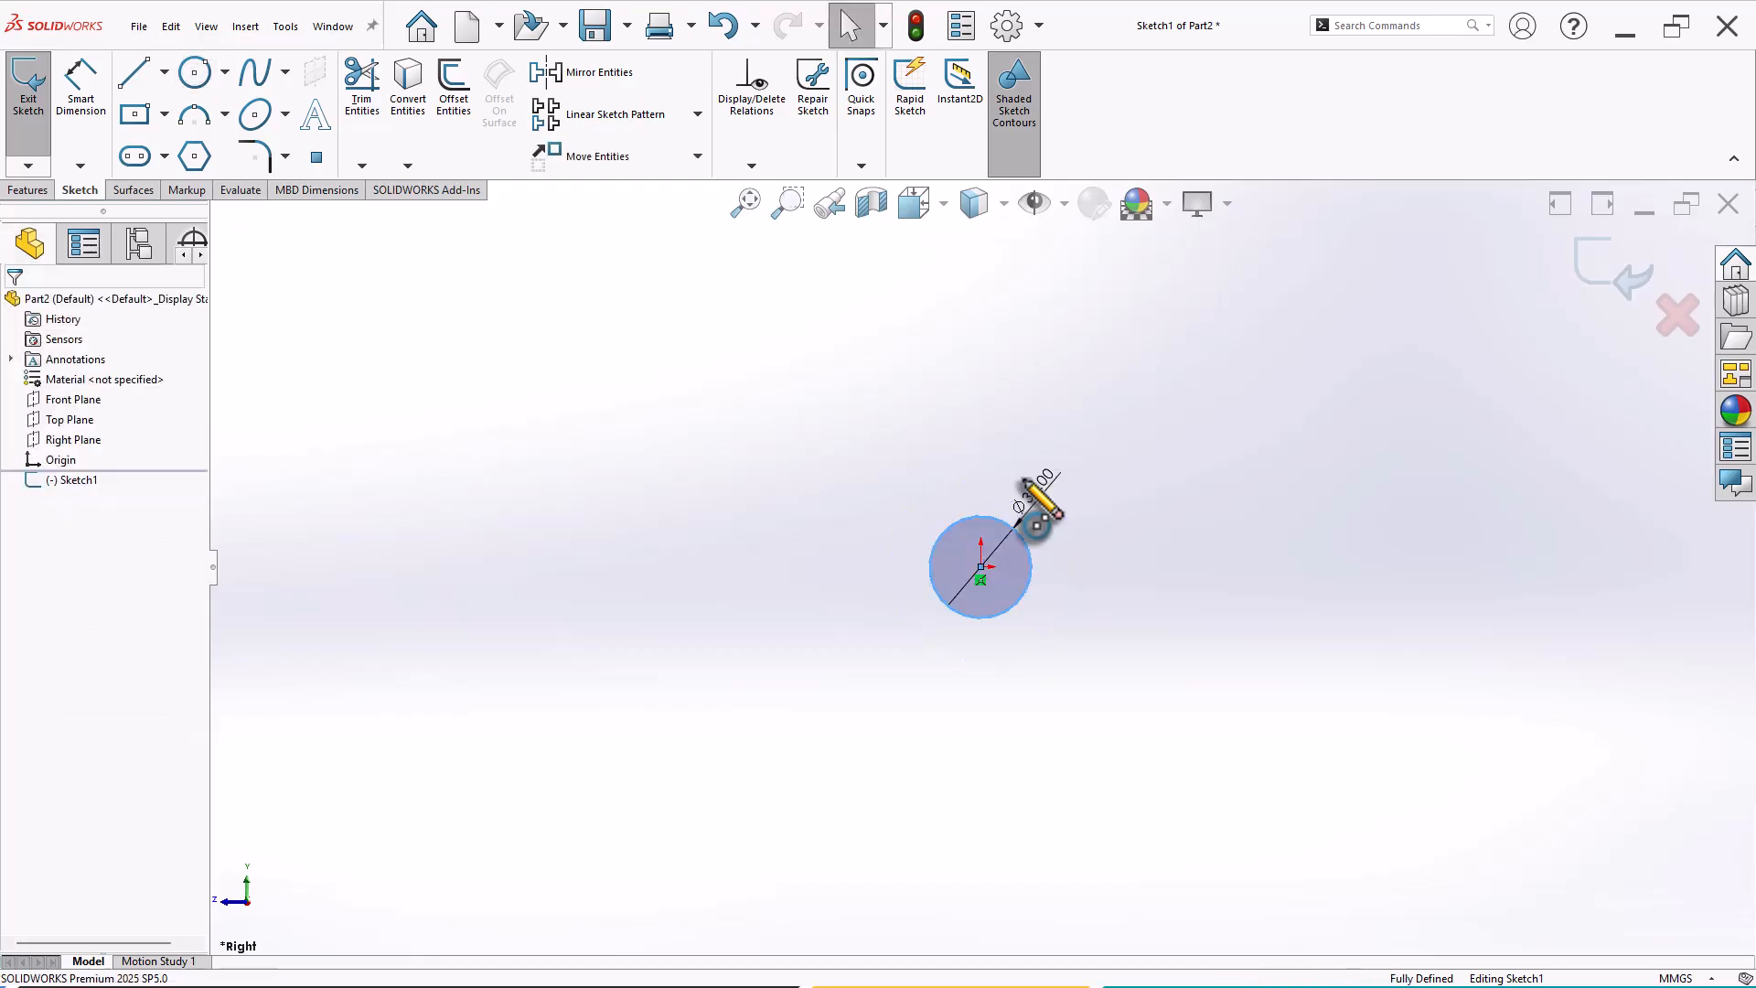
{"action": "left_click", "coordinate": [1617, 286]}
Create a reference plane parallel to the Right Plane at an offset of 300 mm.
{"action": "scroll", "coordinate": [1172, 588], "scroll_direction": "down", "scroll_amount": 1}
{"action": "middle_click_drag", "start_coordinate": [1102, 599], "coordinate": [1159, 689]}
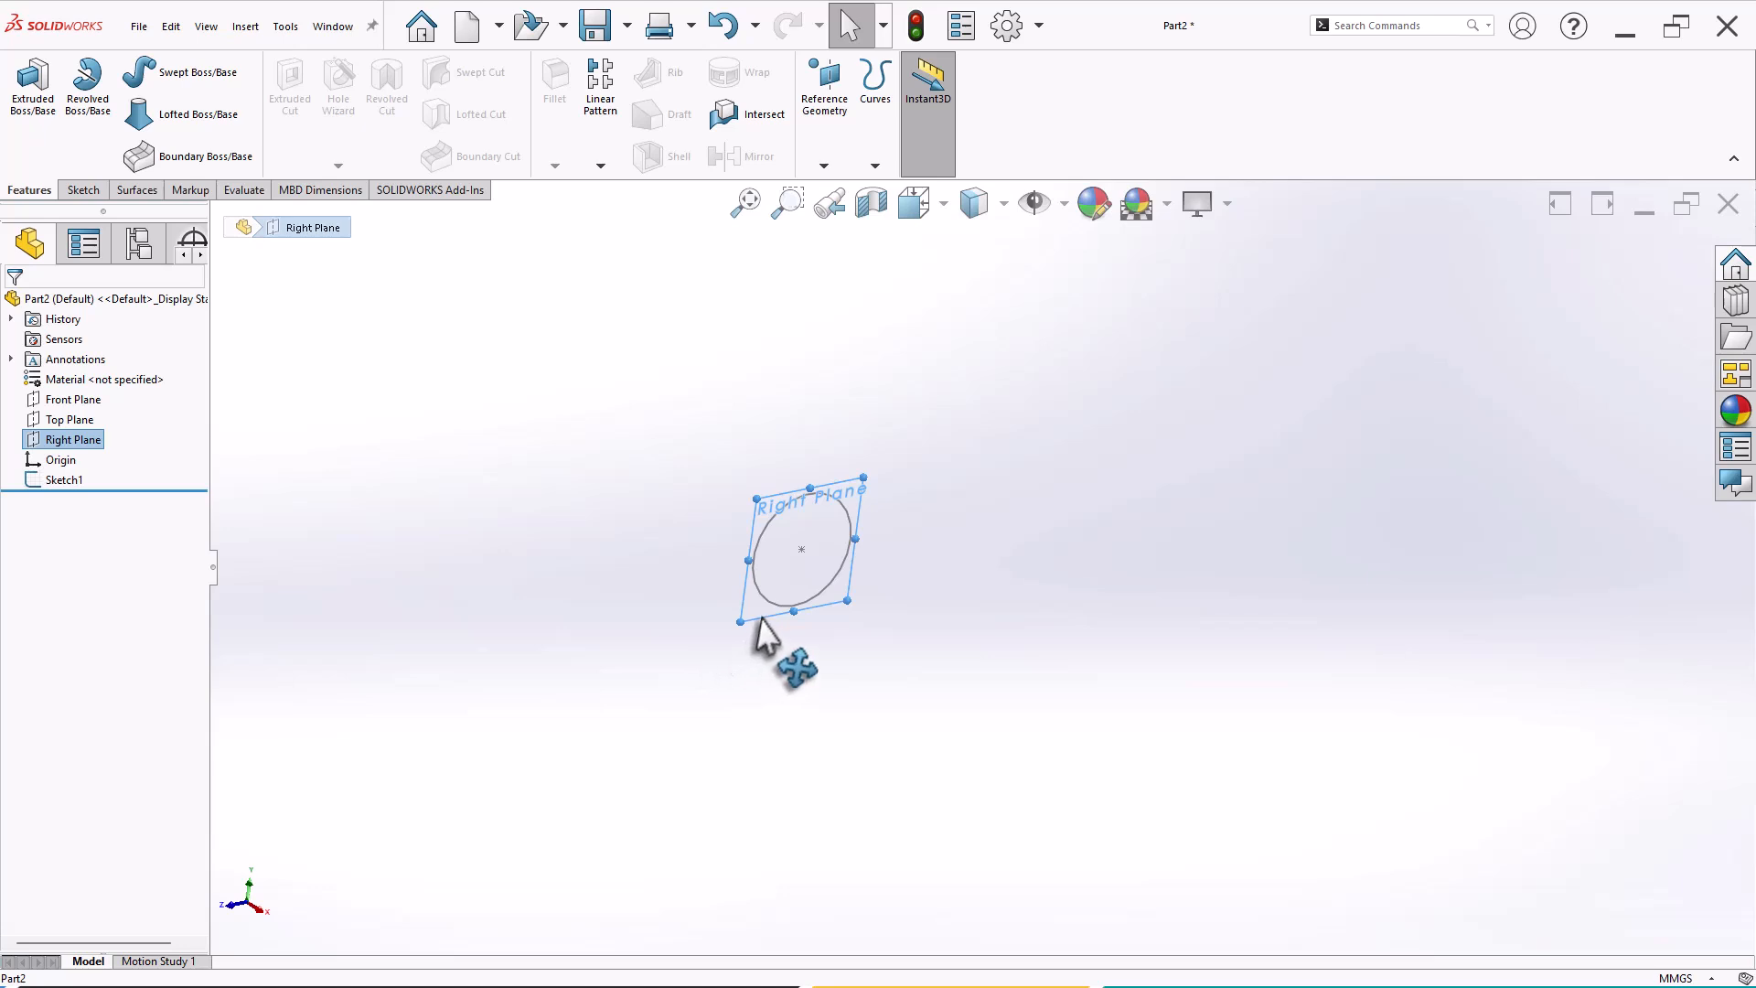
{"action": "left_click_drag", "start_coordinate": [766, 631], "coordinate": [1125, 832], "text": "ctrl"}
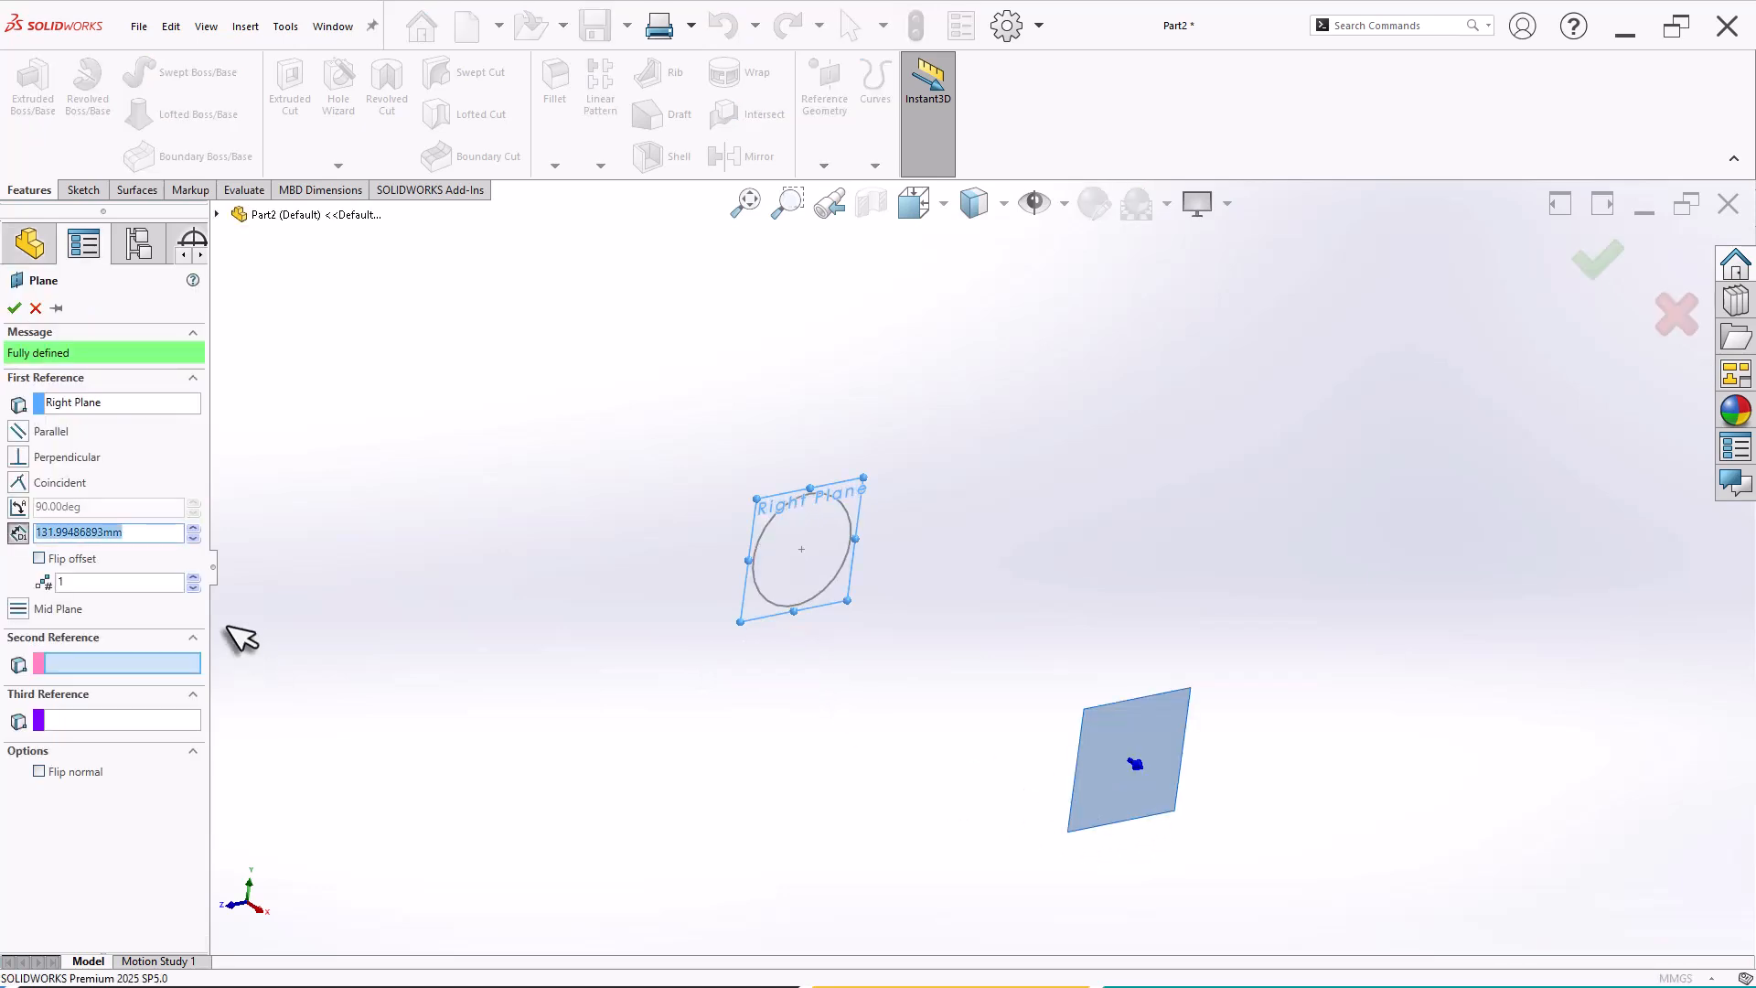
{"action": "type", "text": "300"}
{"action": "key", "text": "Return"}
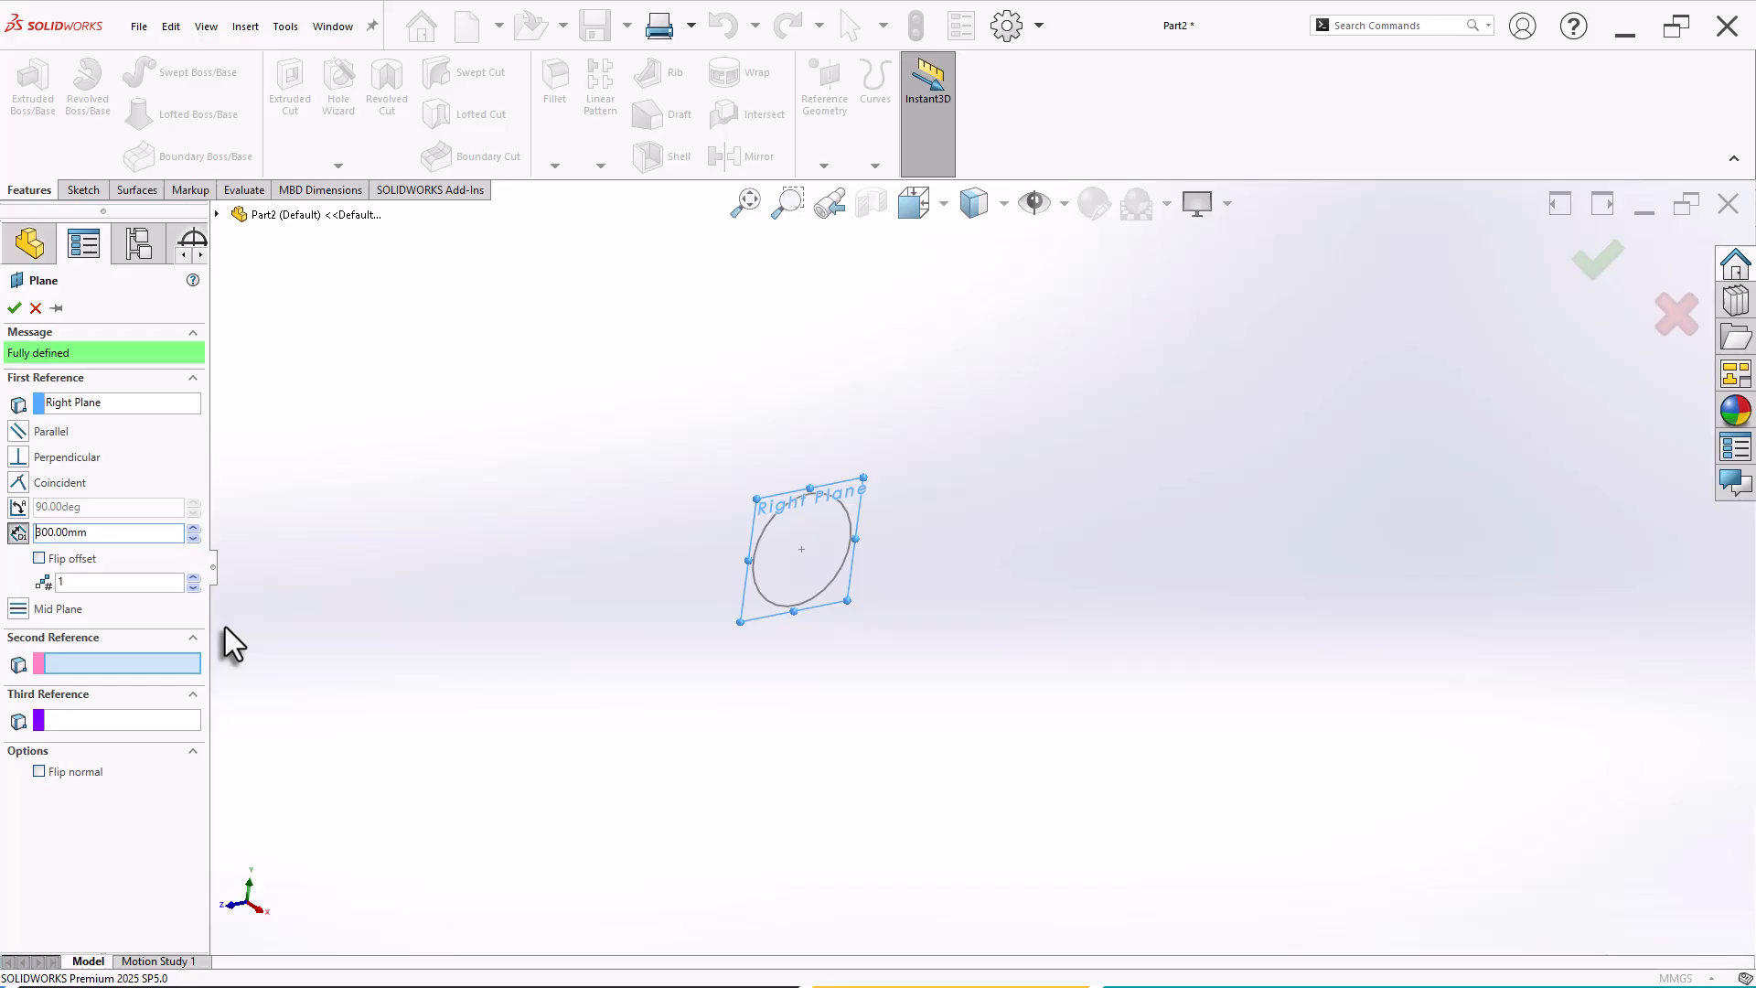
{"action": "right_click", "coordinate": [225, 627]}
{"action": "key", "text": "f"}
On Plane1, sketch a horizontal centerpoint straight slot centred on the origin with arc centres about 41 mm apart.
{"action": "scroll", "coordinate": [1137, 788], "scroll_direction": "down", "scroll_amount": 3}
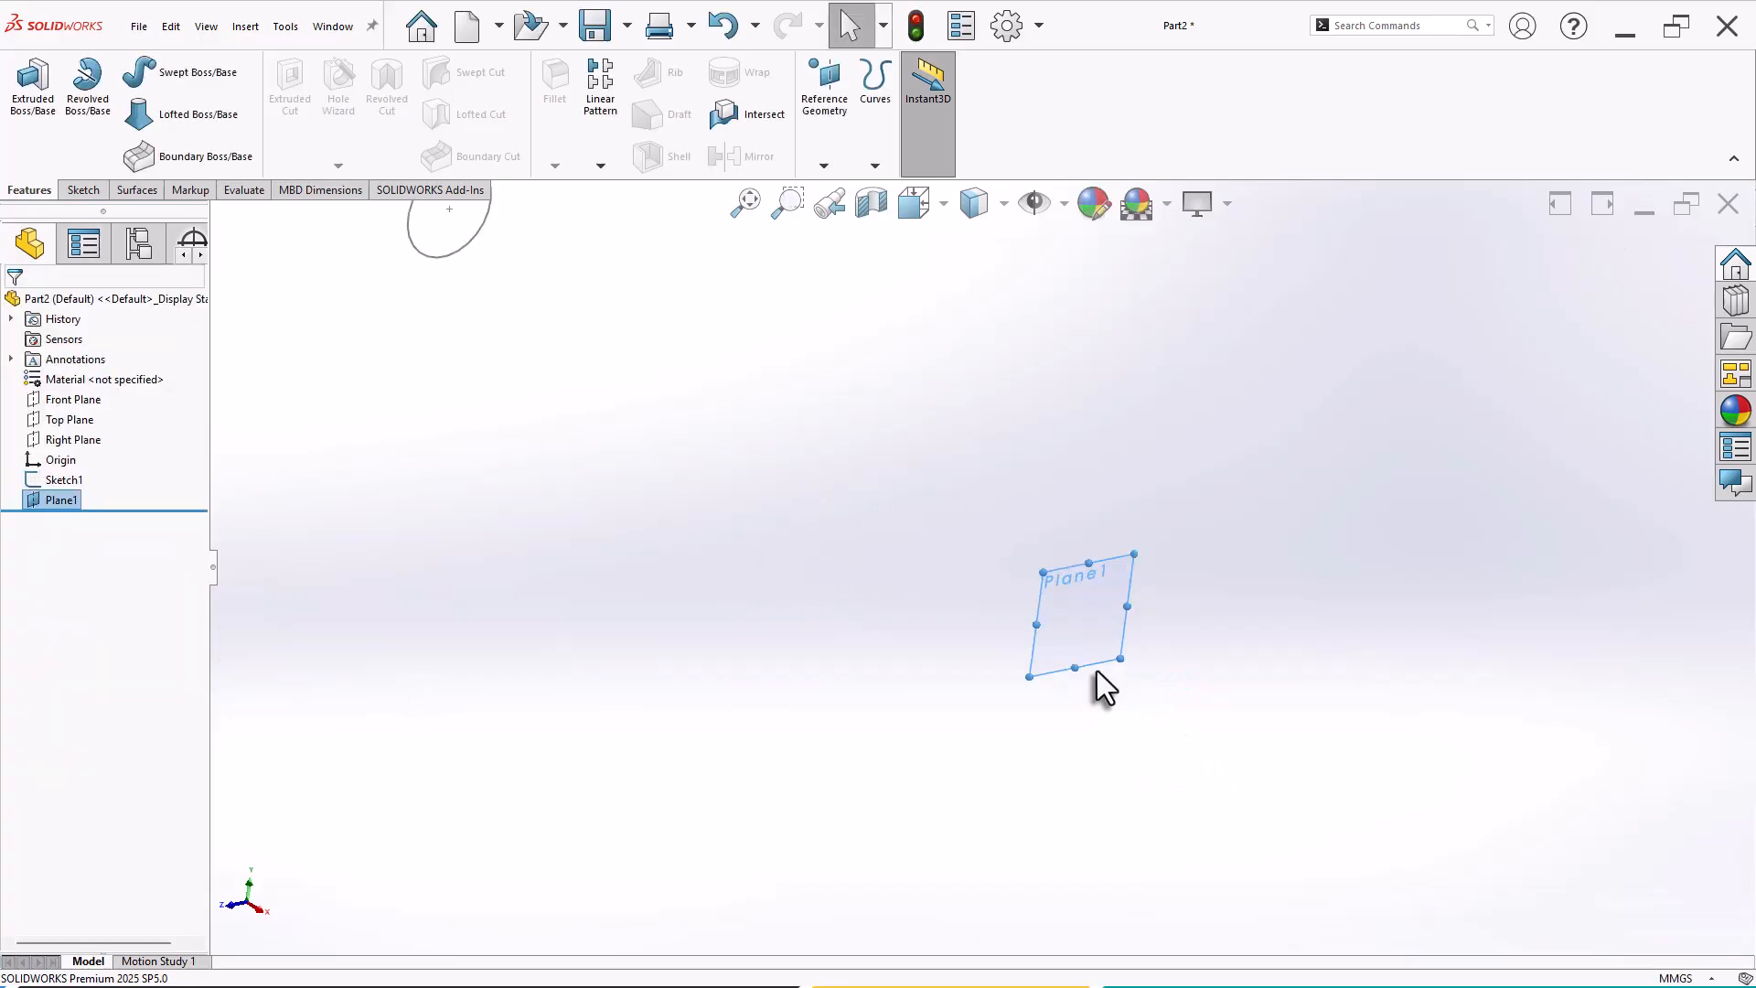
{"action": "right_click", "coordinate": [1097, 663]}
{"action": "left_click", "coordinate": [1136, 635]}
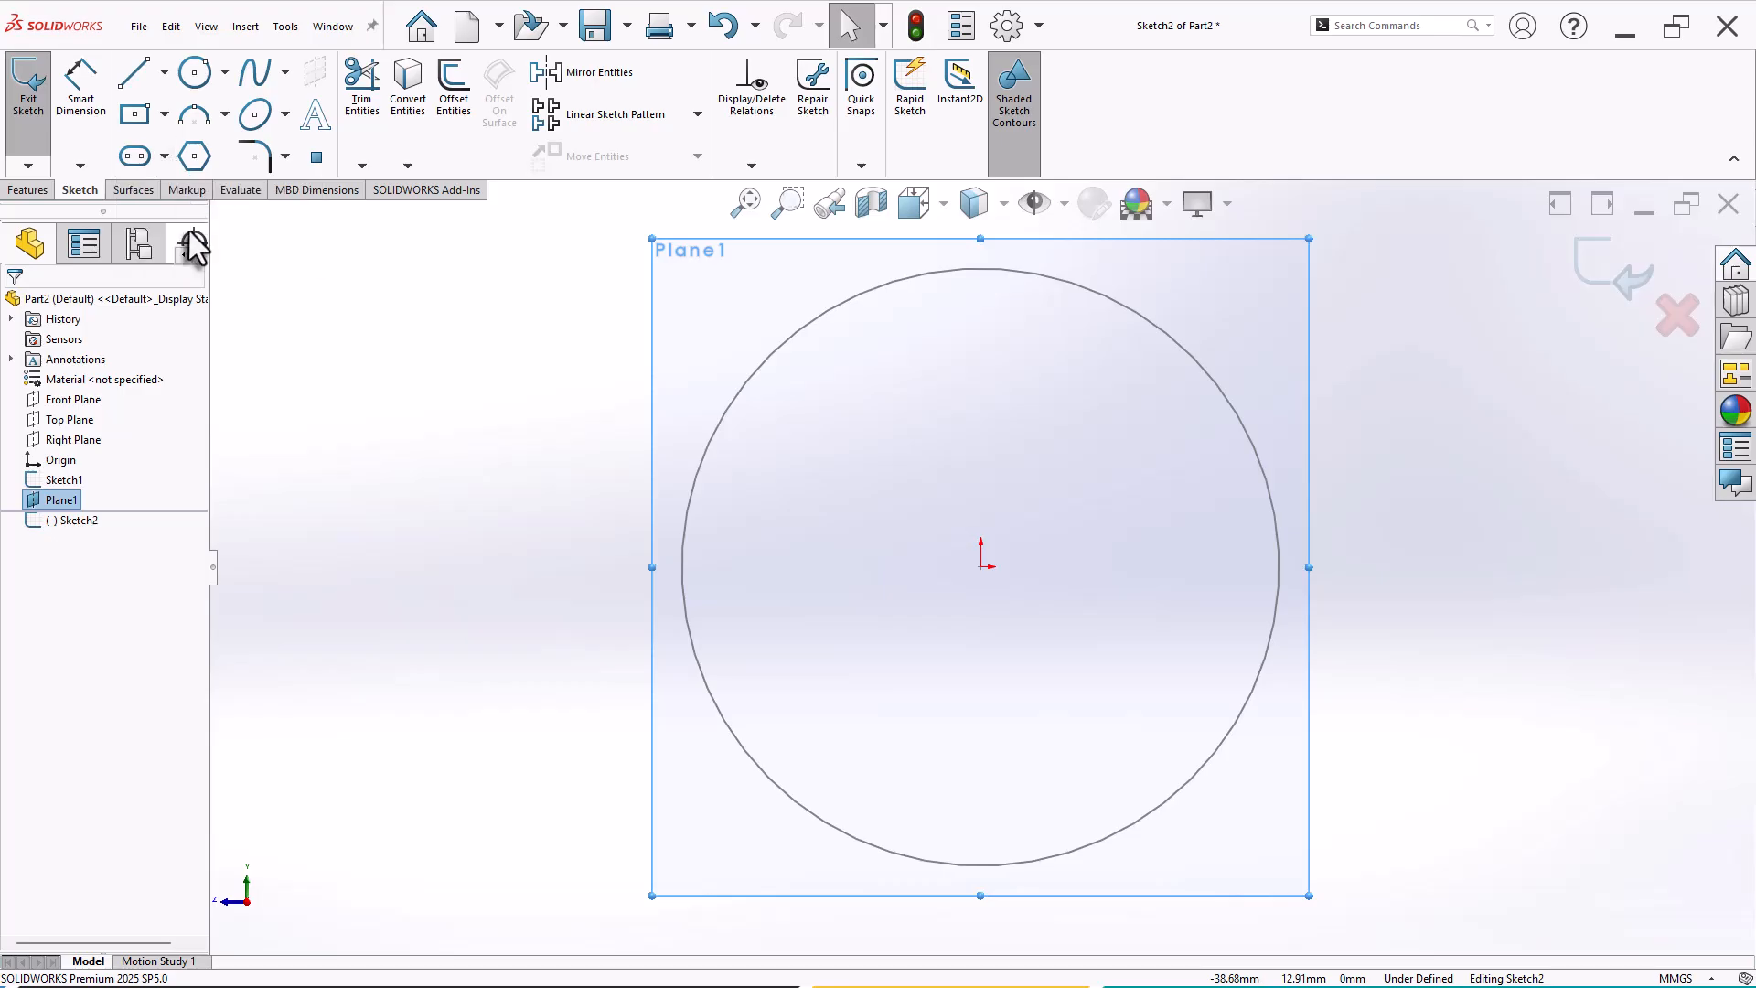
{"action": "left_click", "coordinate": [165, 157]}
{"action": "left_click", "coordinate": [167, 211]}
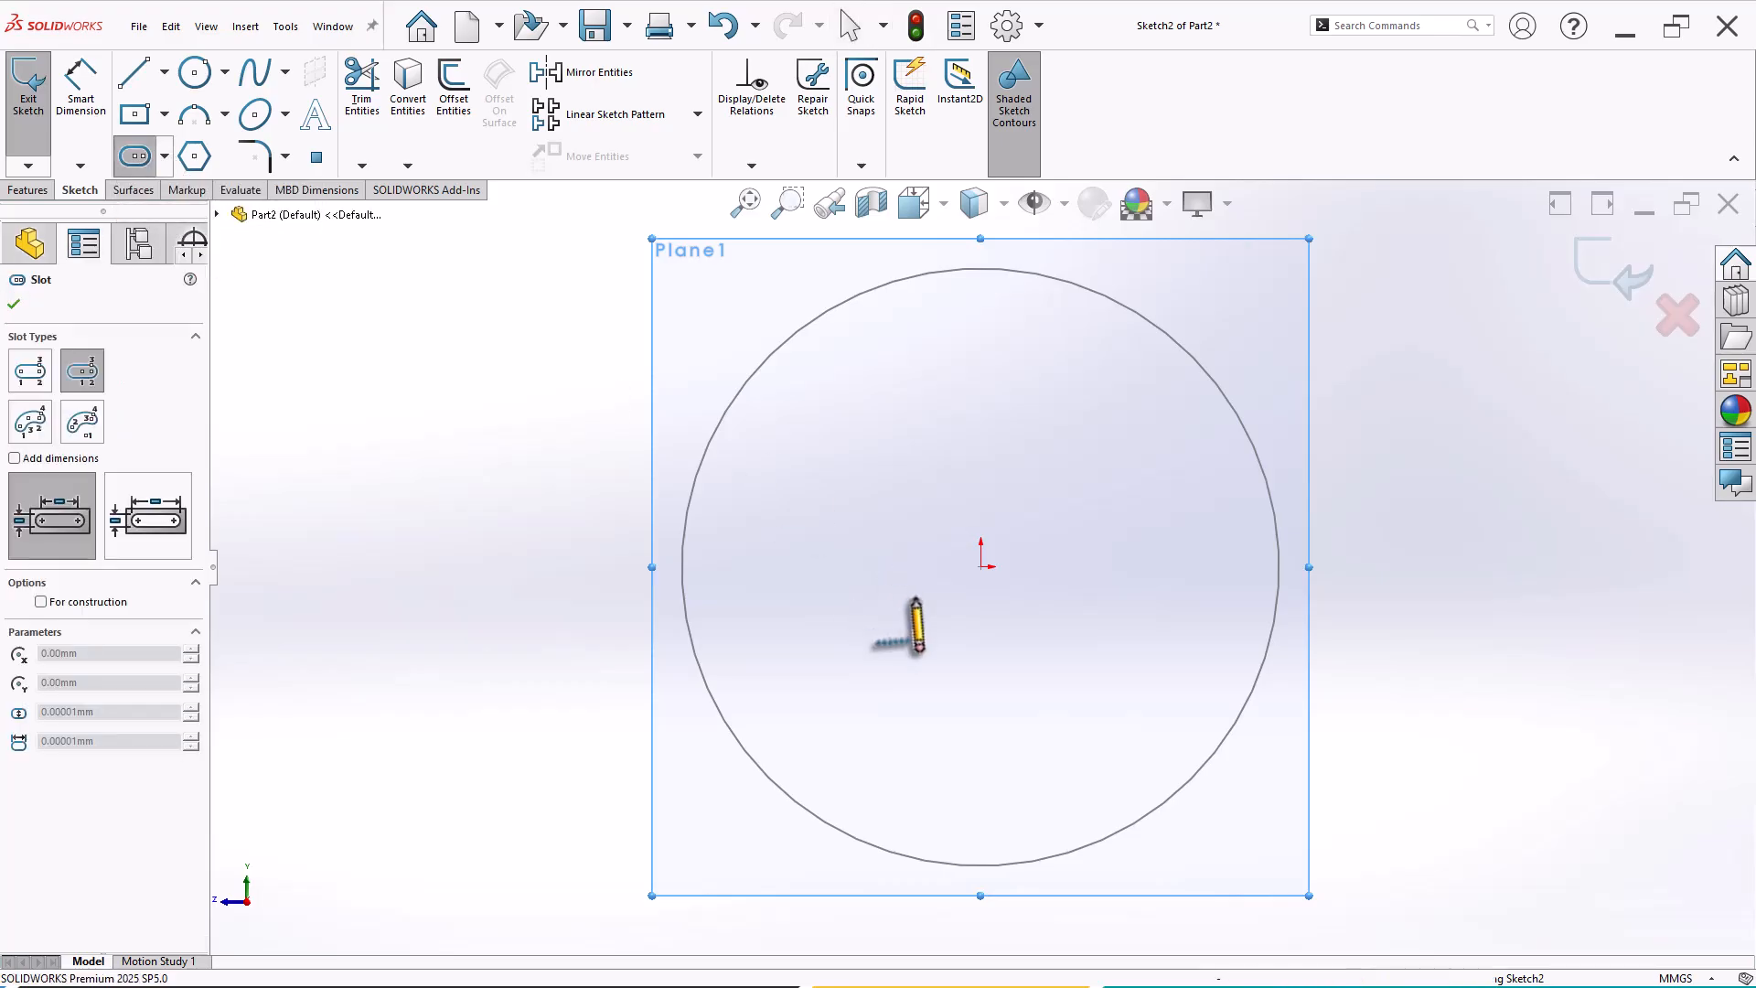
{"action": "left_click", "coordinate": [981, 566]}
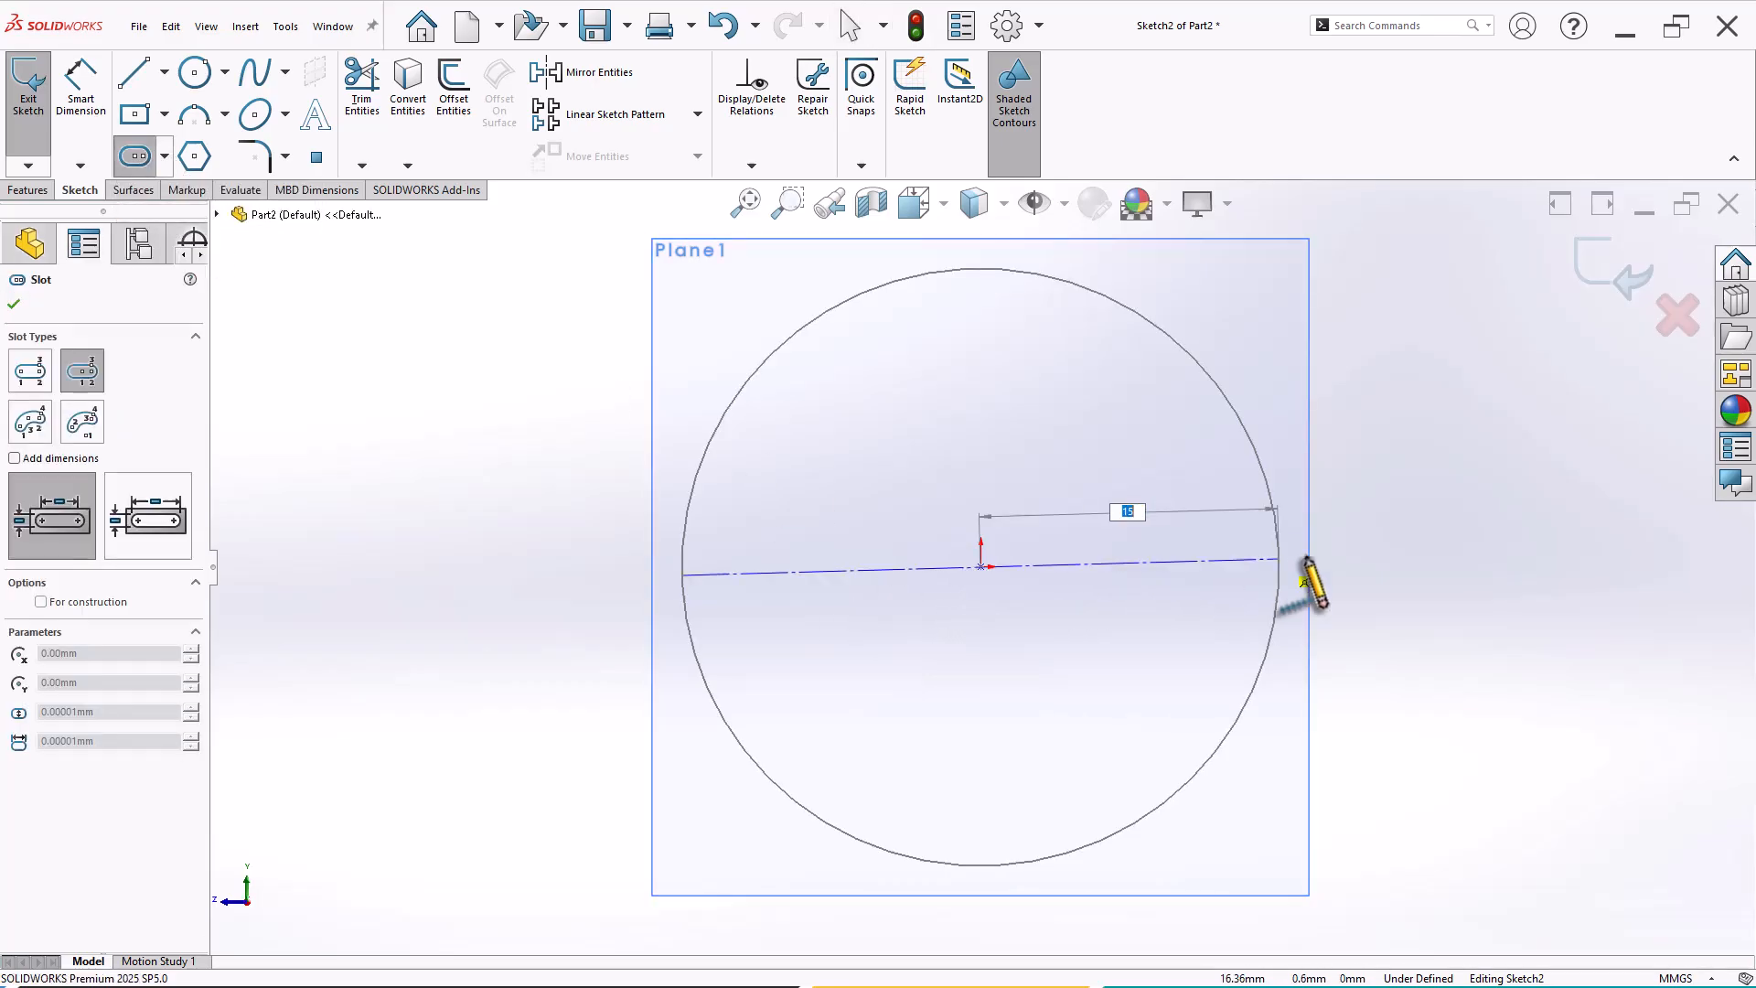
{"action": "left_click", "coordinate": [1391, 567]}
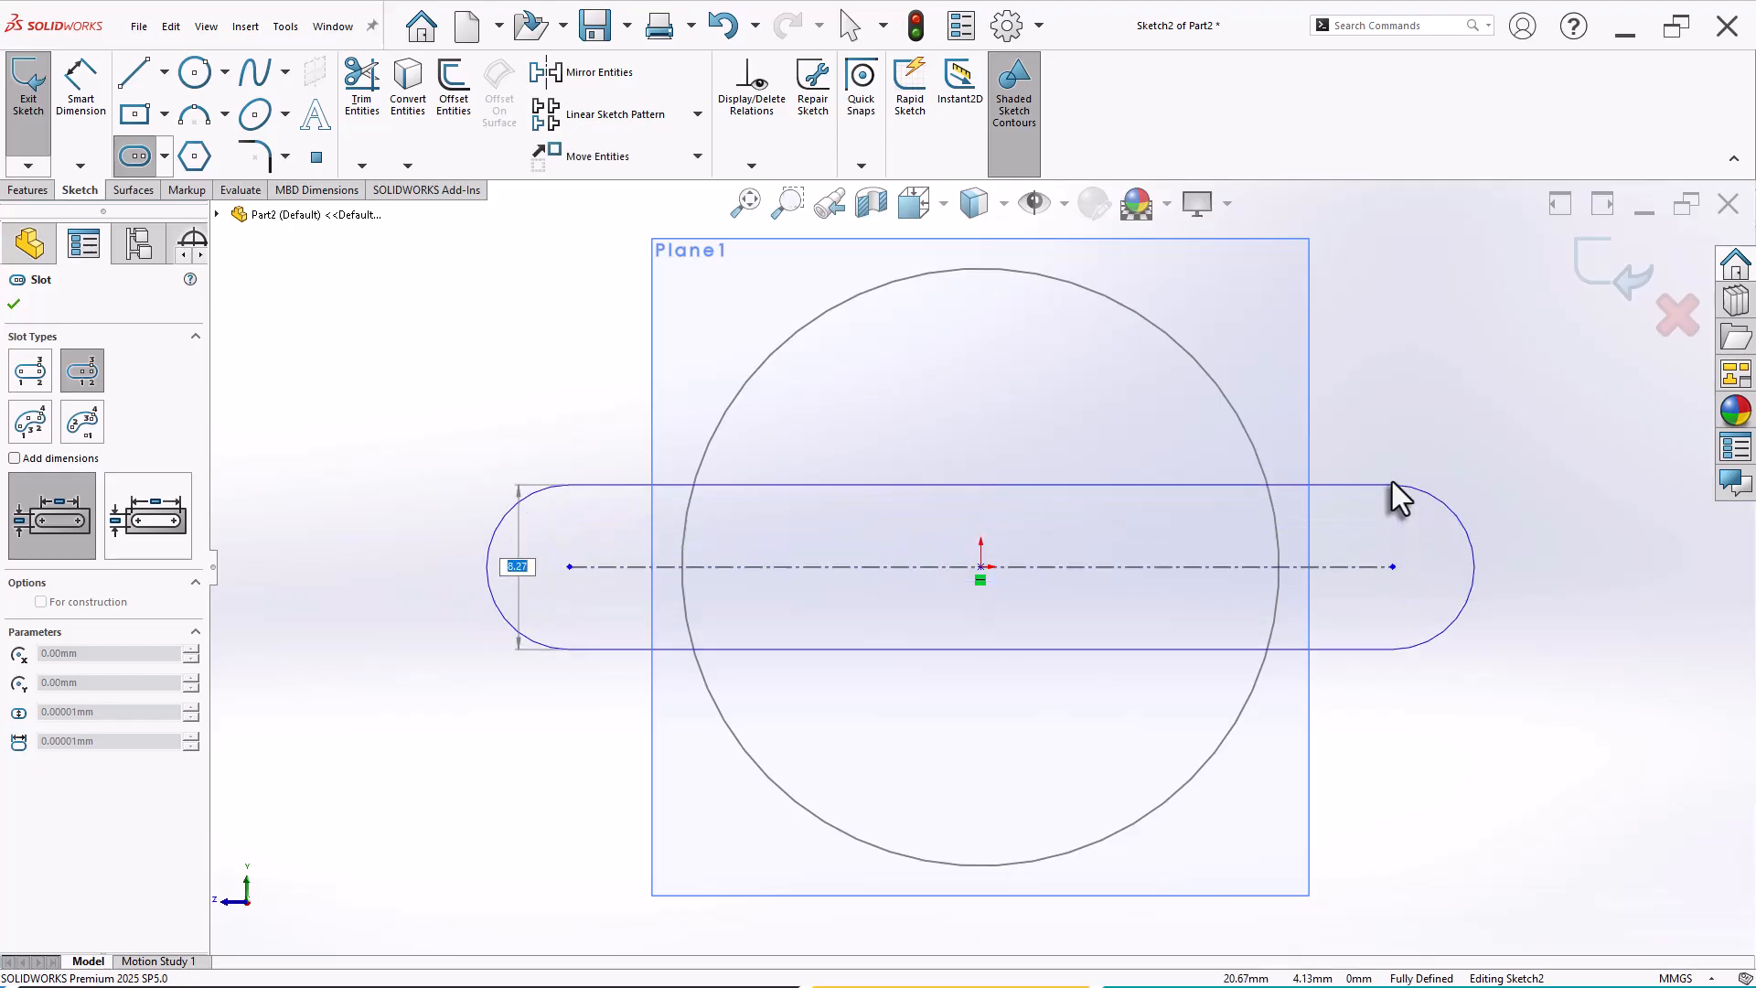
{"action": "left_click", "coordinate": [1391, 463]}
Dimension the slot's centre-to-centre length to 60 mm.
{"action": "left_click", "coordinate": [81, 83]}
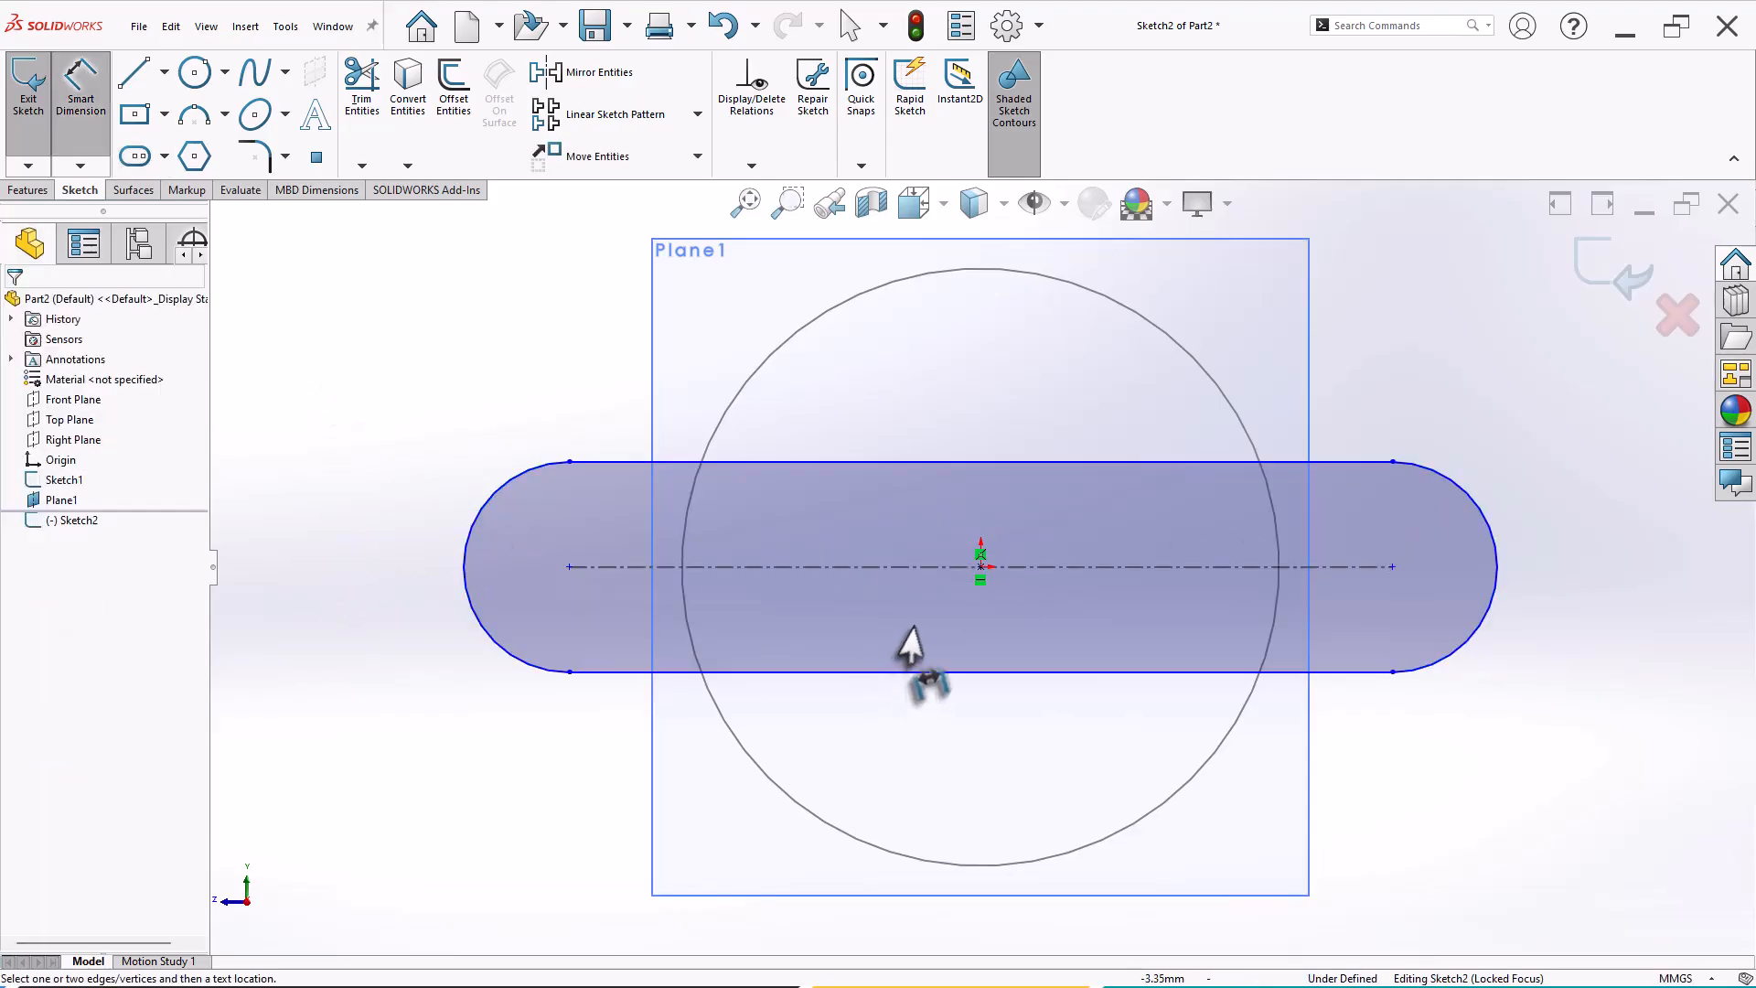
{"action": "left_click", "coordinate": [910, 568]}
{"action": "left_click", "coordinate": [918, 612]}
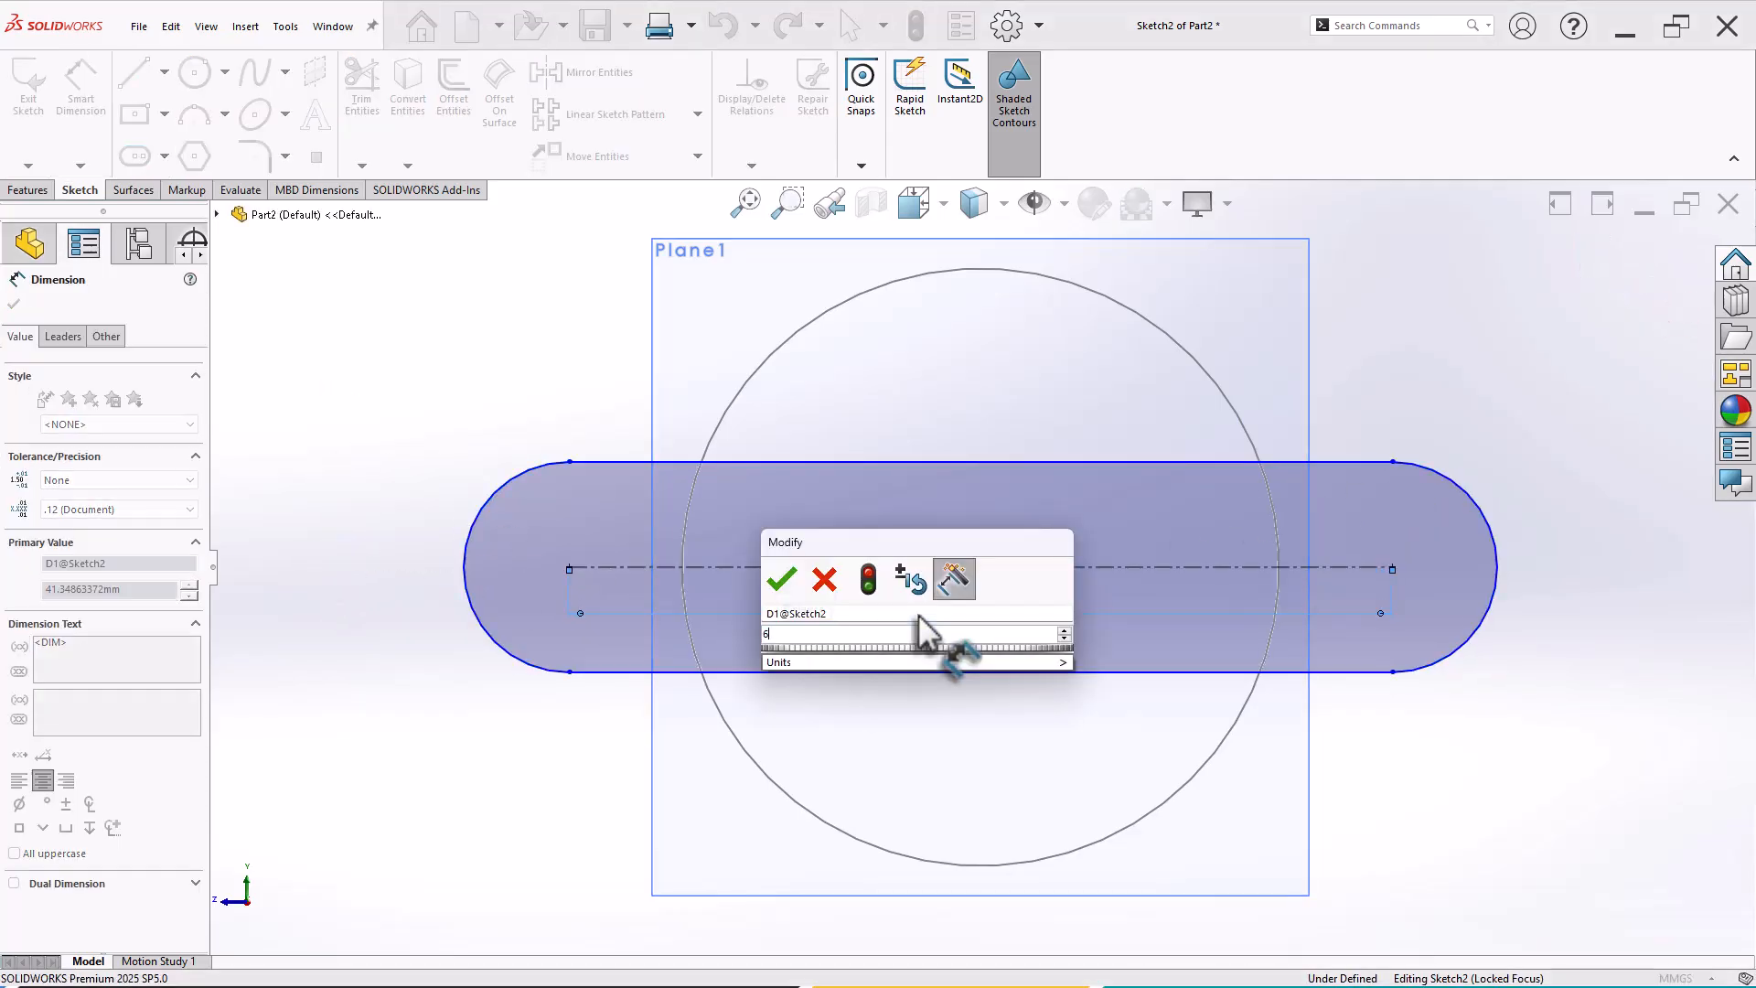
{"action": "type", "text": "60"}
{"action": "key", "text": "Return"}
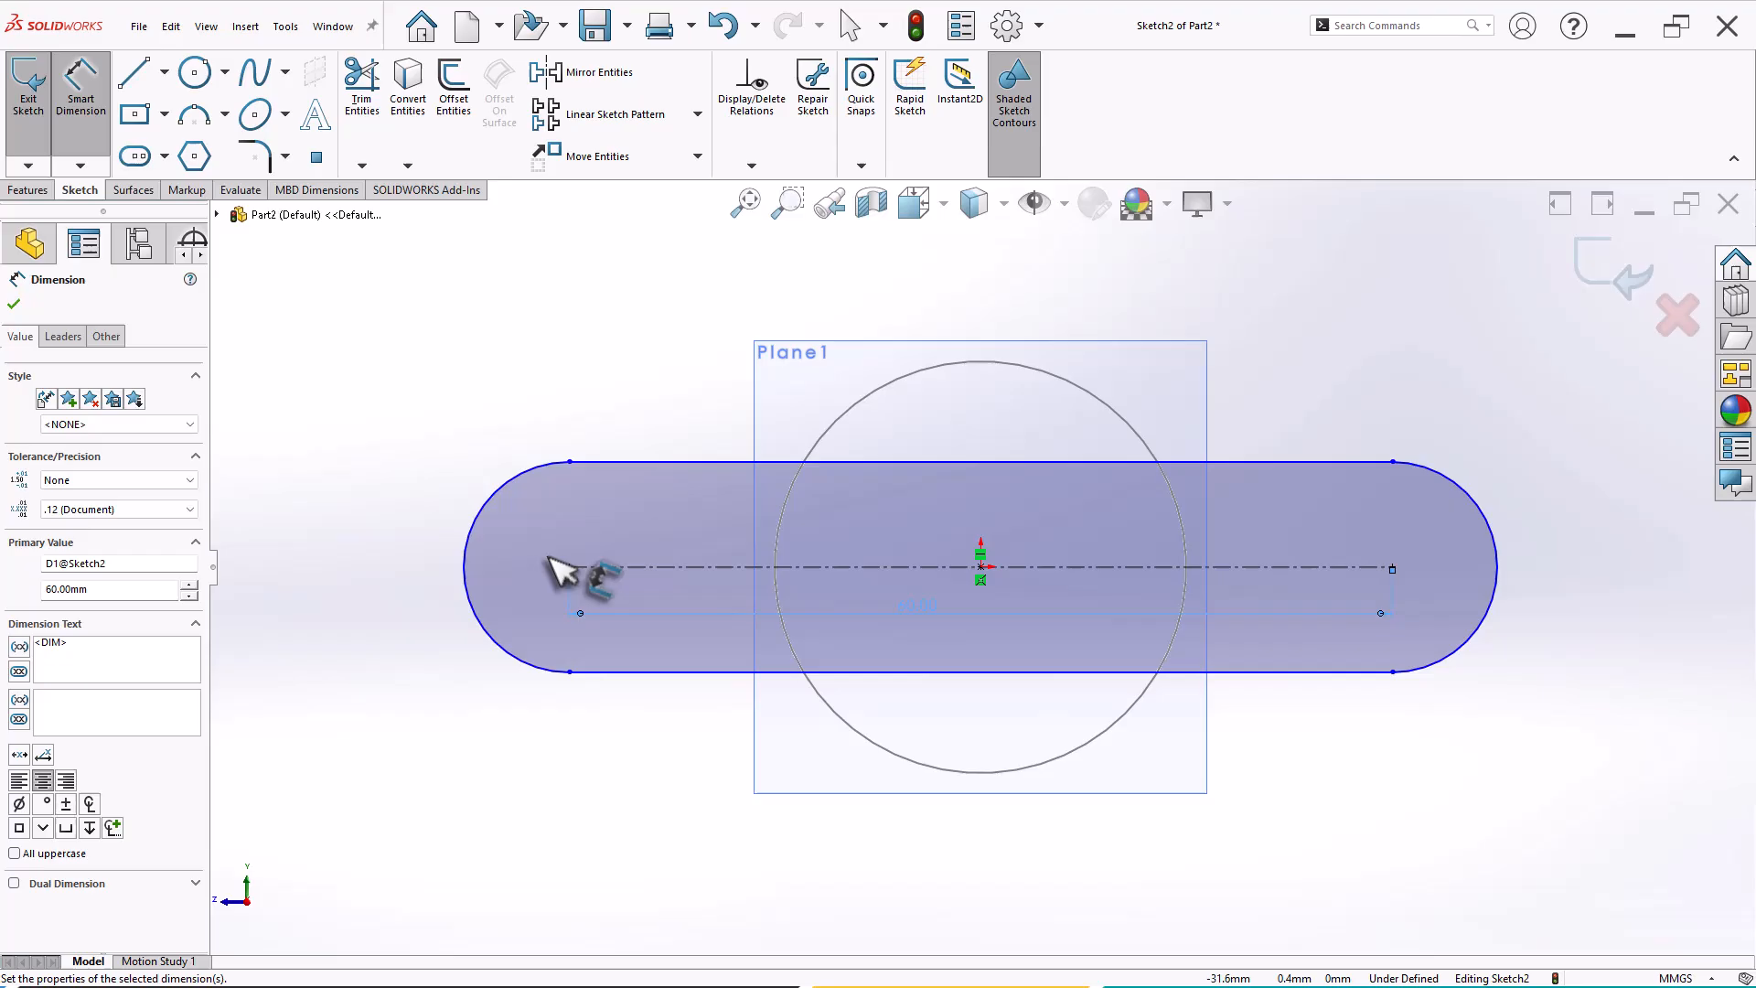
Dimension the radius of the slot's end arc to 15 mm and exit the sketch.
{"action": "left_click", "coordinate": [494, 498]}
{"action": "left_click", "coordinate": [443, 455]}
{"action": "type", "text": "15"}
{"action": "key", "text": "Return"}
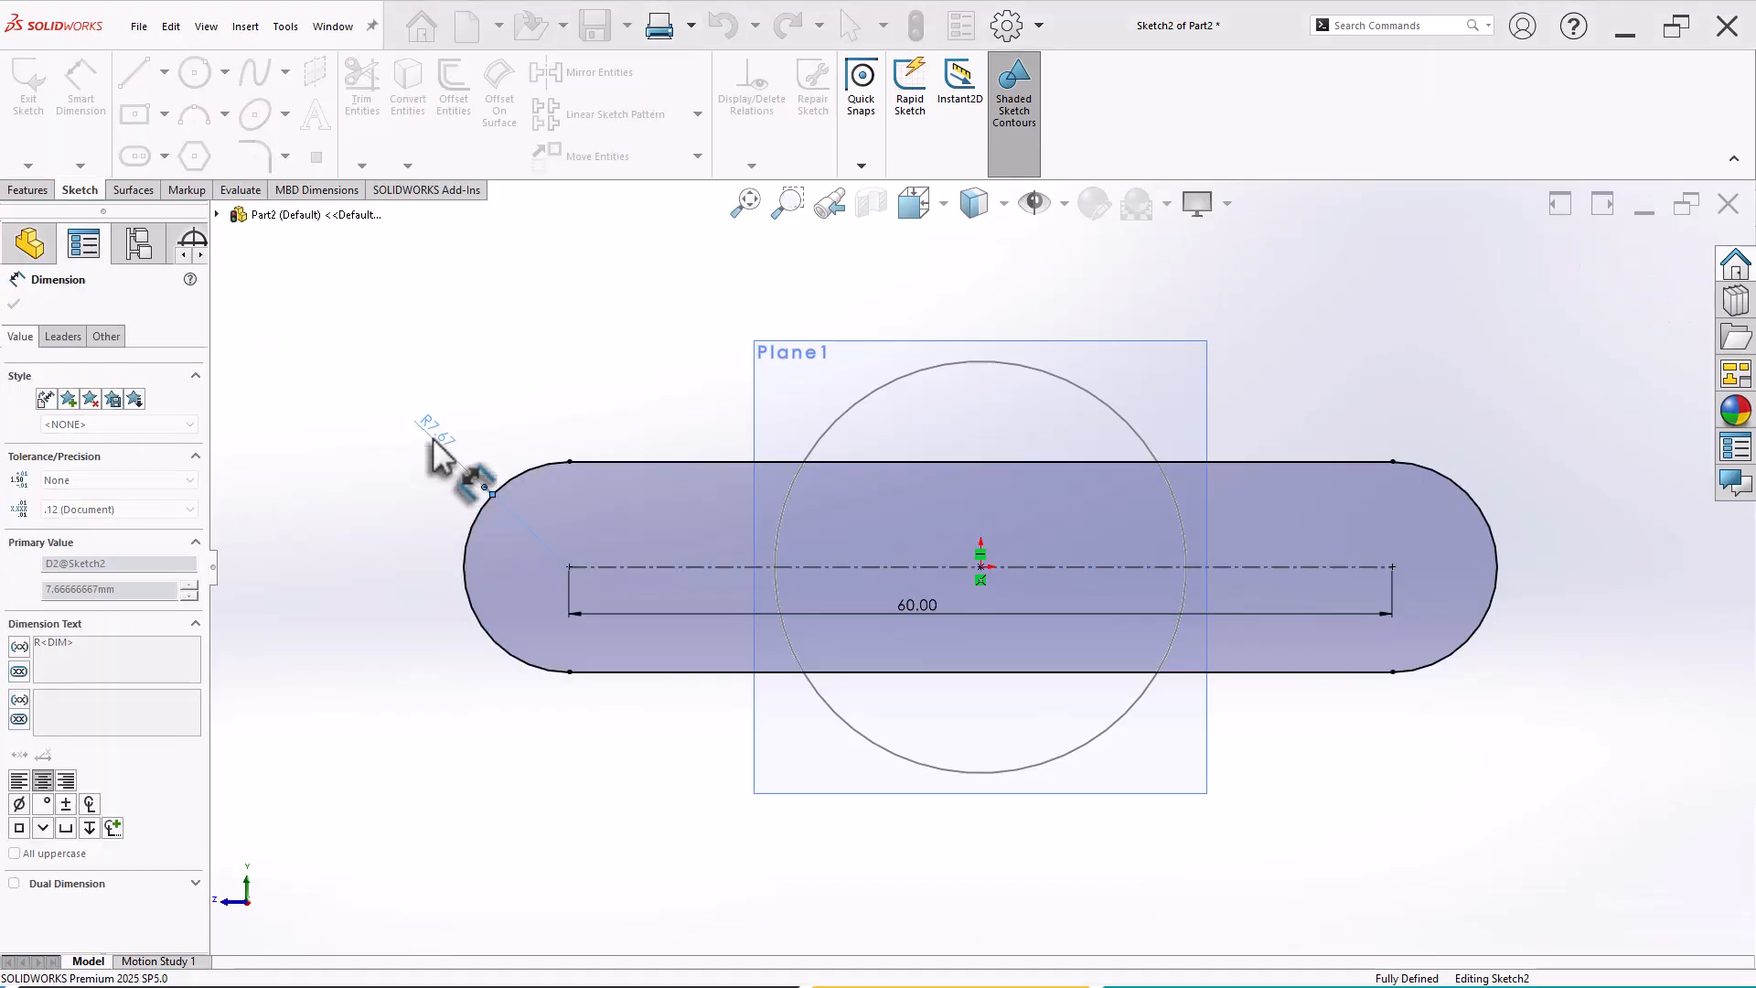
{"action": "left_click", "coordinate": [1588, 293]}
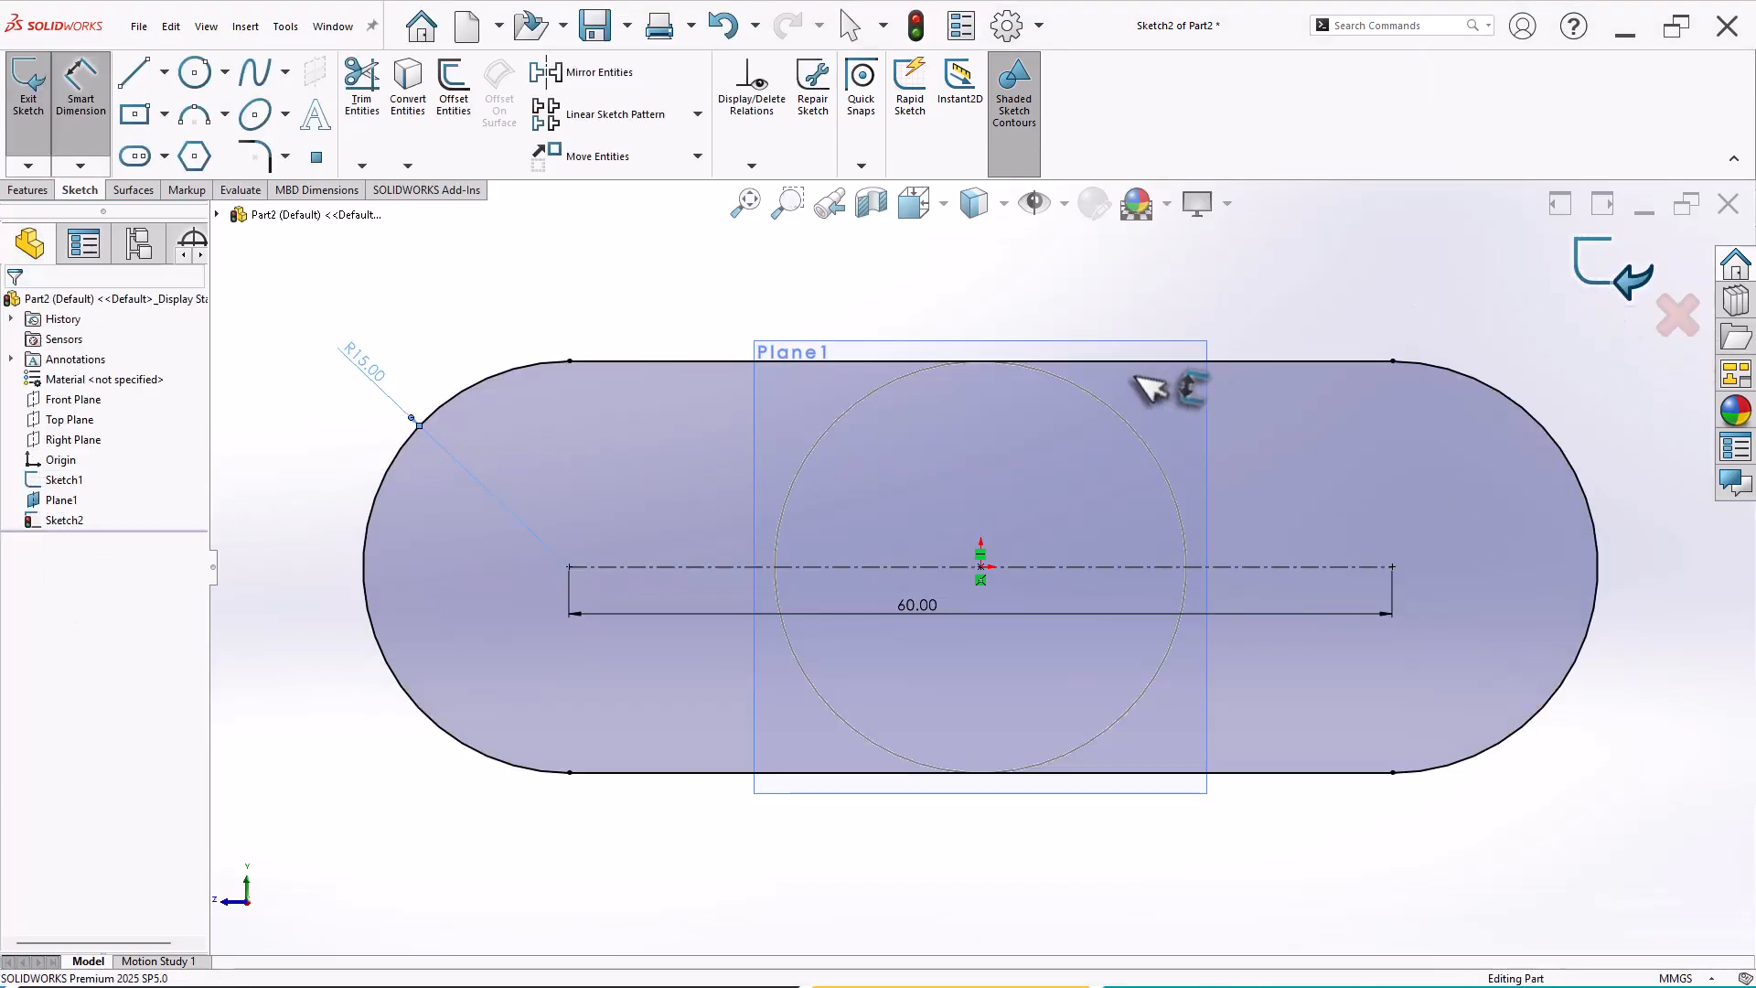
Hide Plane1 around the slot profile.
{"action": "mouse_move", "coordinate": [835, 396]}
{"action": "middle_mouse_down"}
{"action": "mouse_move", "coordinate": [1303, 402]}
{"action": "mouse_move", "coordinate": [1293, 423]}
{"action": "middle_mouse_up"}
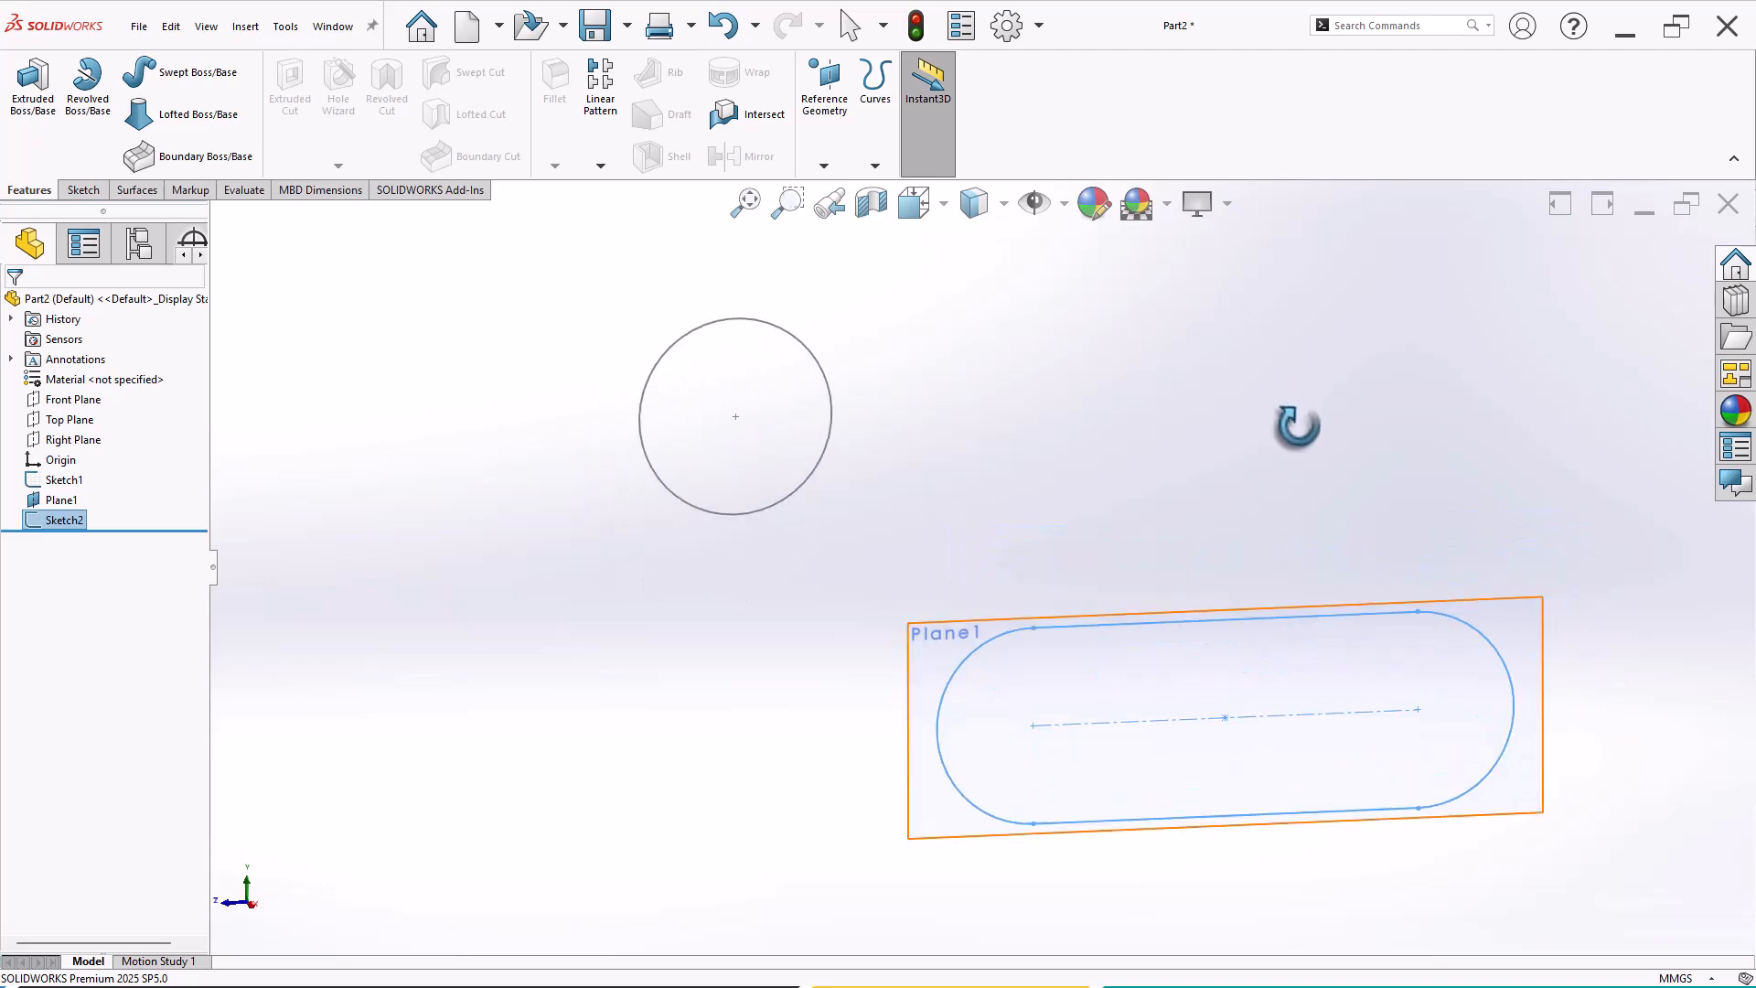
{"action": "left_click", "coordinate": [62, 502]}
{"action": "left_click", "coordinate": [105, 479]}
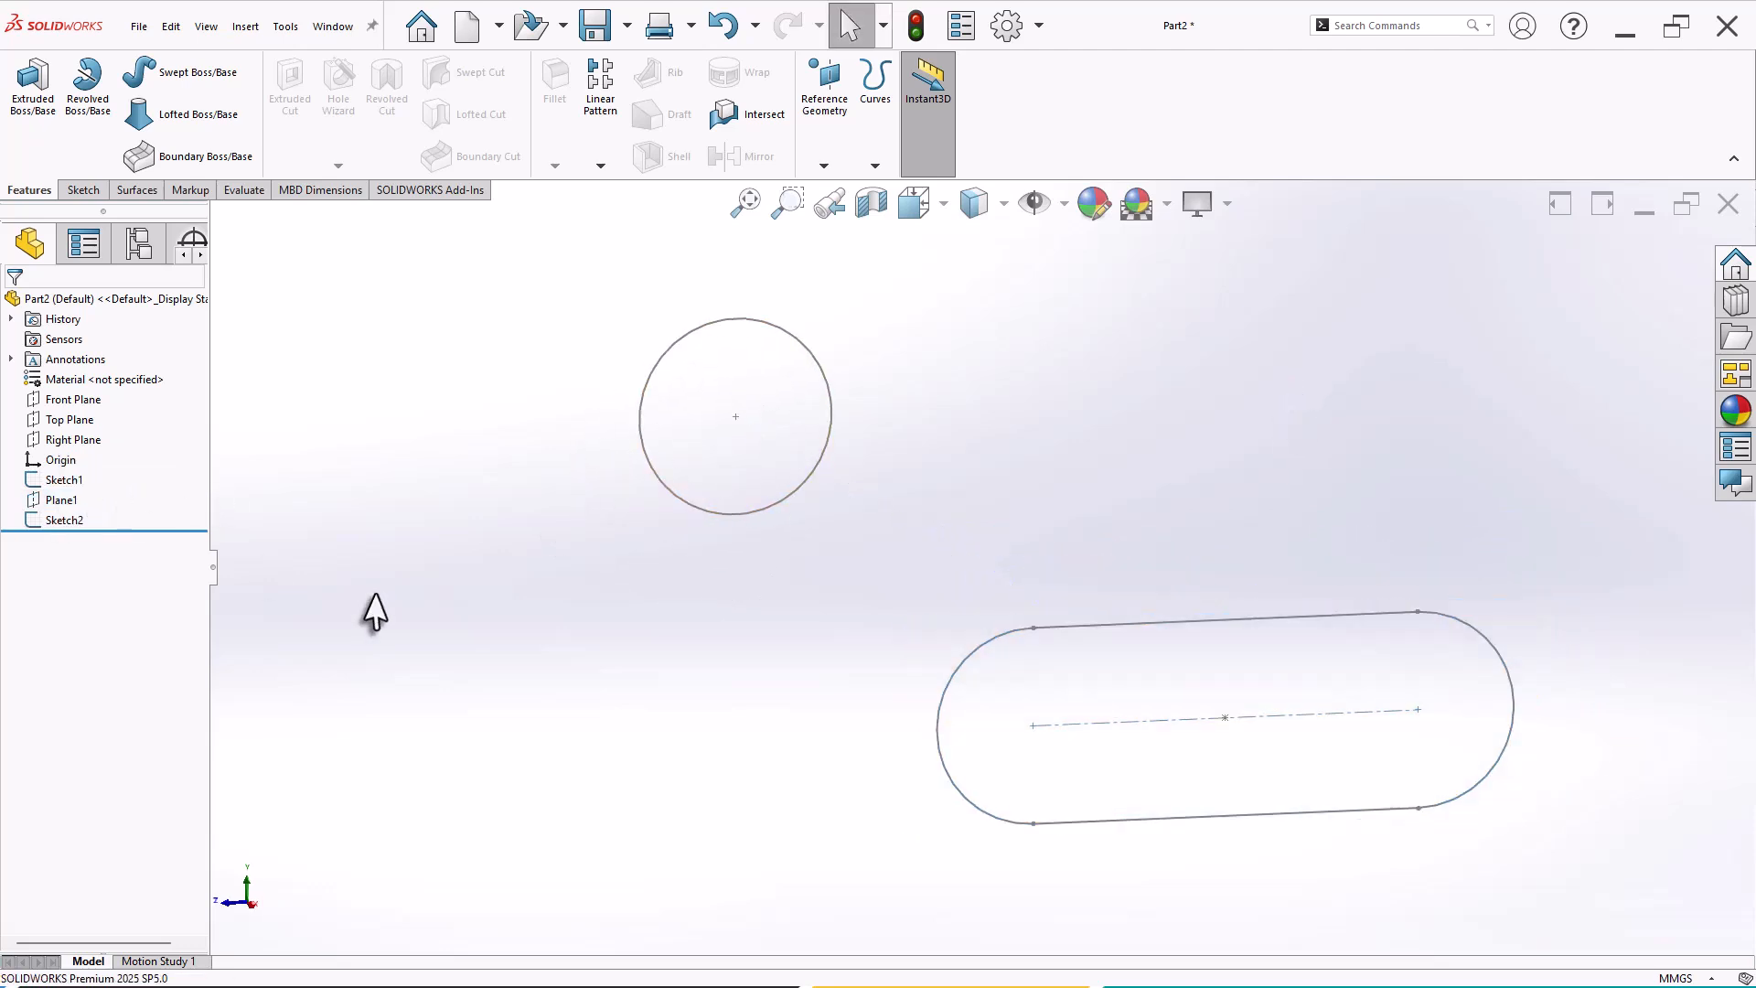
Start a lofted boss using the circle on the Right Plane and the slot sketch as profiles.
{"action": "mouse_move", "coordinate": [1371, 732]}
{"action": "middle_mouse_down"}
{"action": "mouse_move", "coordinate": [1430, 764]}
{"action": "mouse_move", "coordinate": [1395, 619]}
{"action": "mouse_move", "coordinate": [1344, 634]}
{"action": "mouse_move", "coordinate": [1356, 666]}
{"action": "mouse_move", "coordinate": [1352, 633]}
{"action": "middle_mouse_up"}
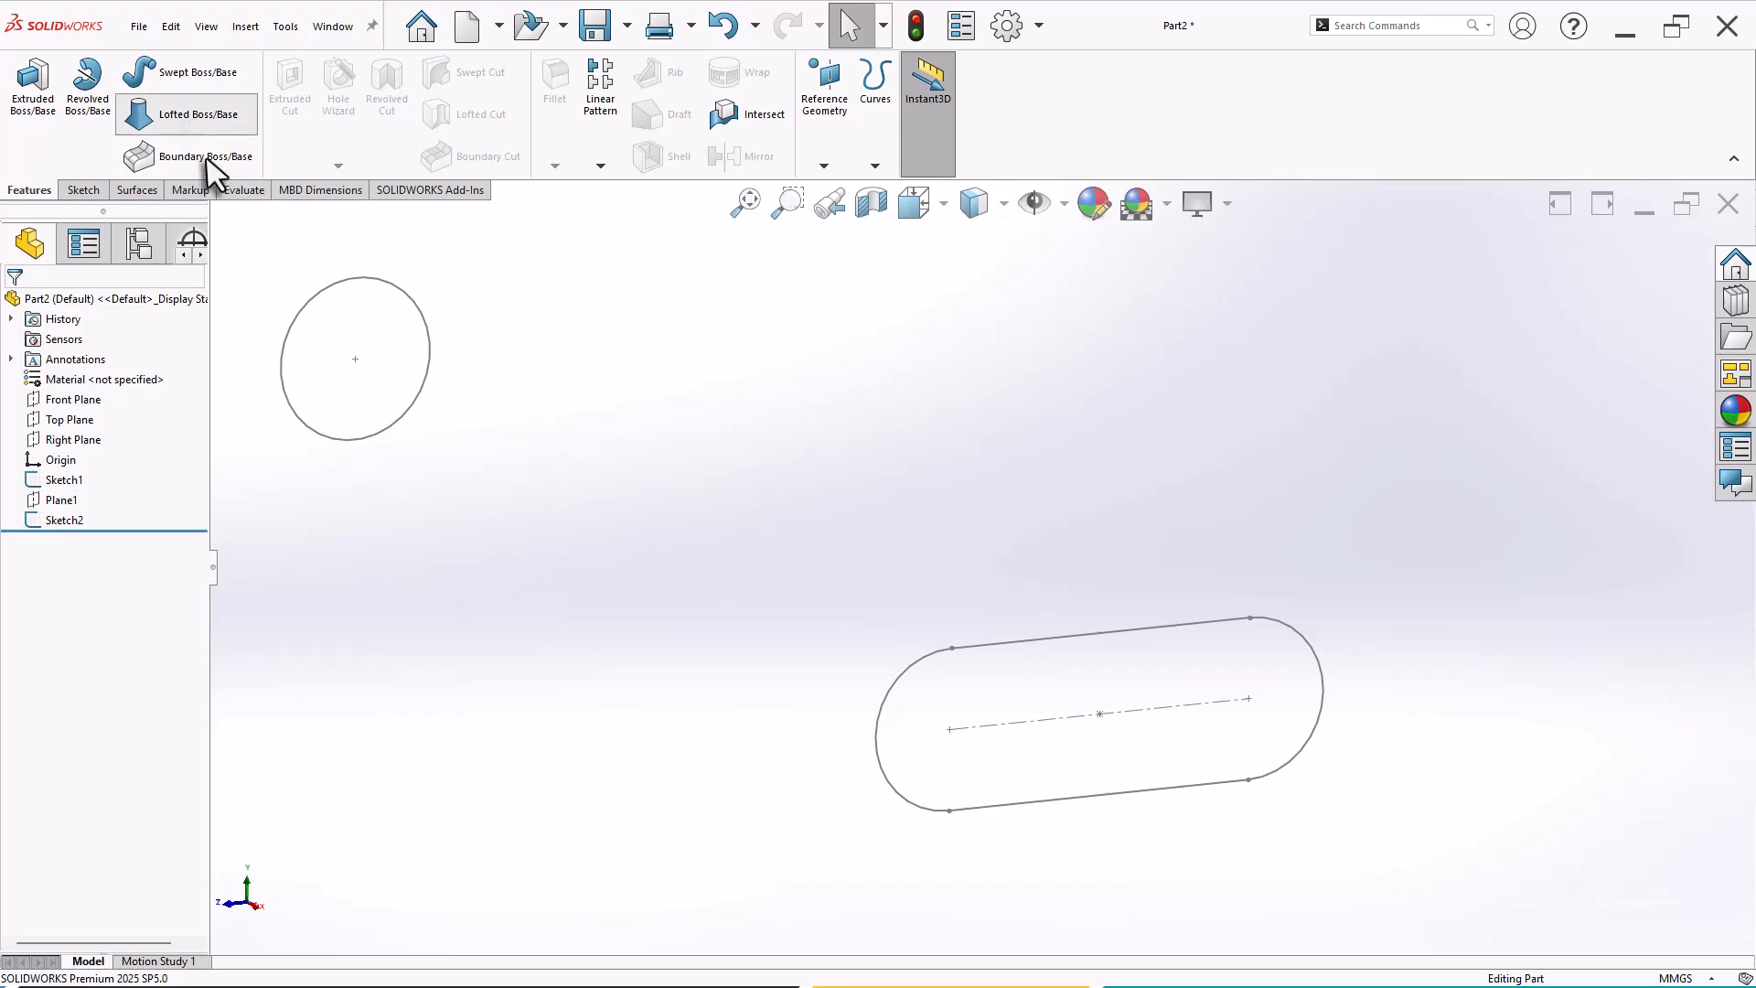
{"action": "left_click", "coordinate": [187, 115]}
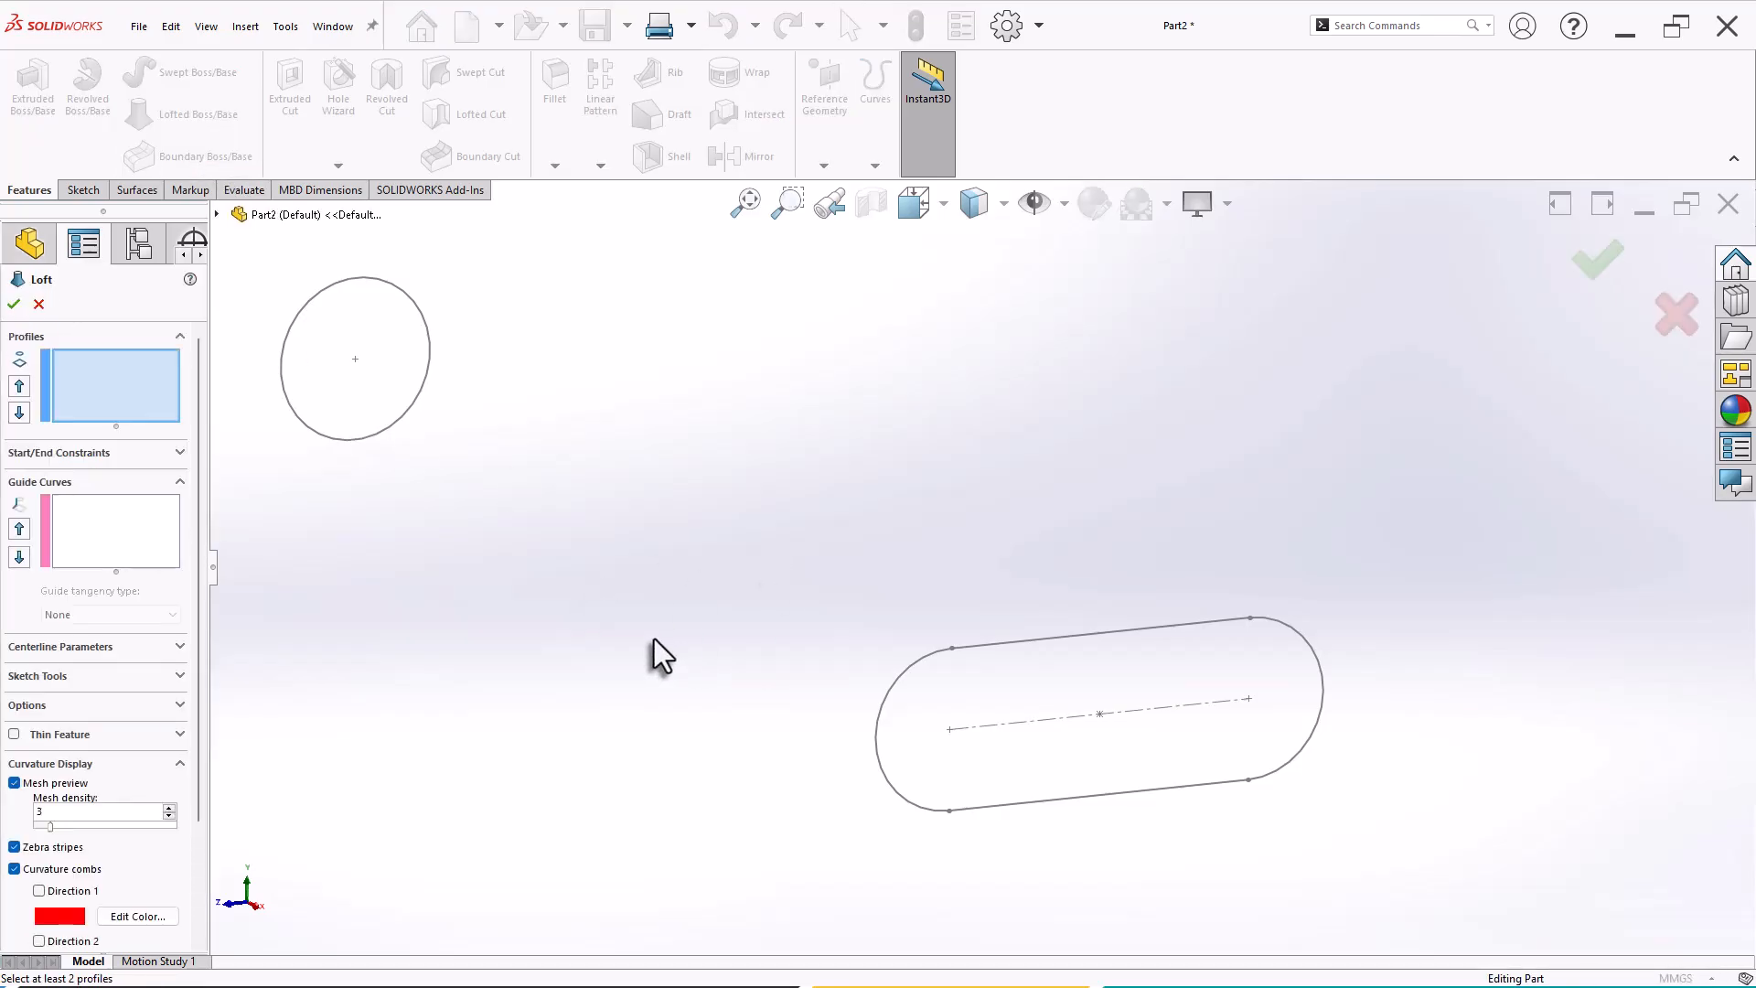
{"action": "left_click", "coordinate": [363, 440]}
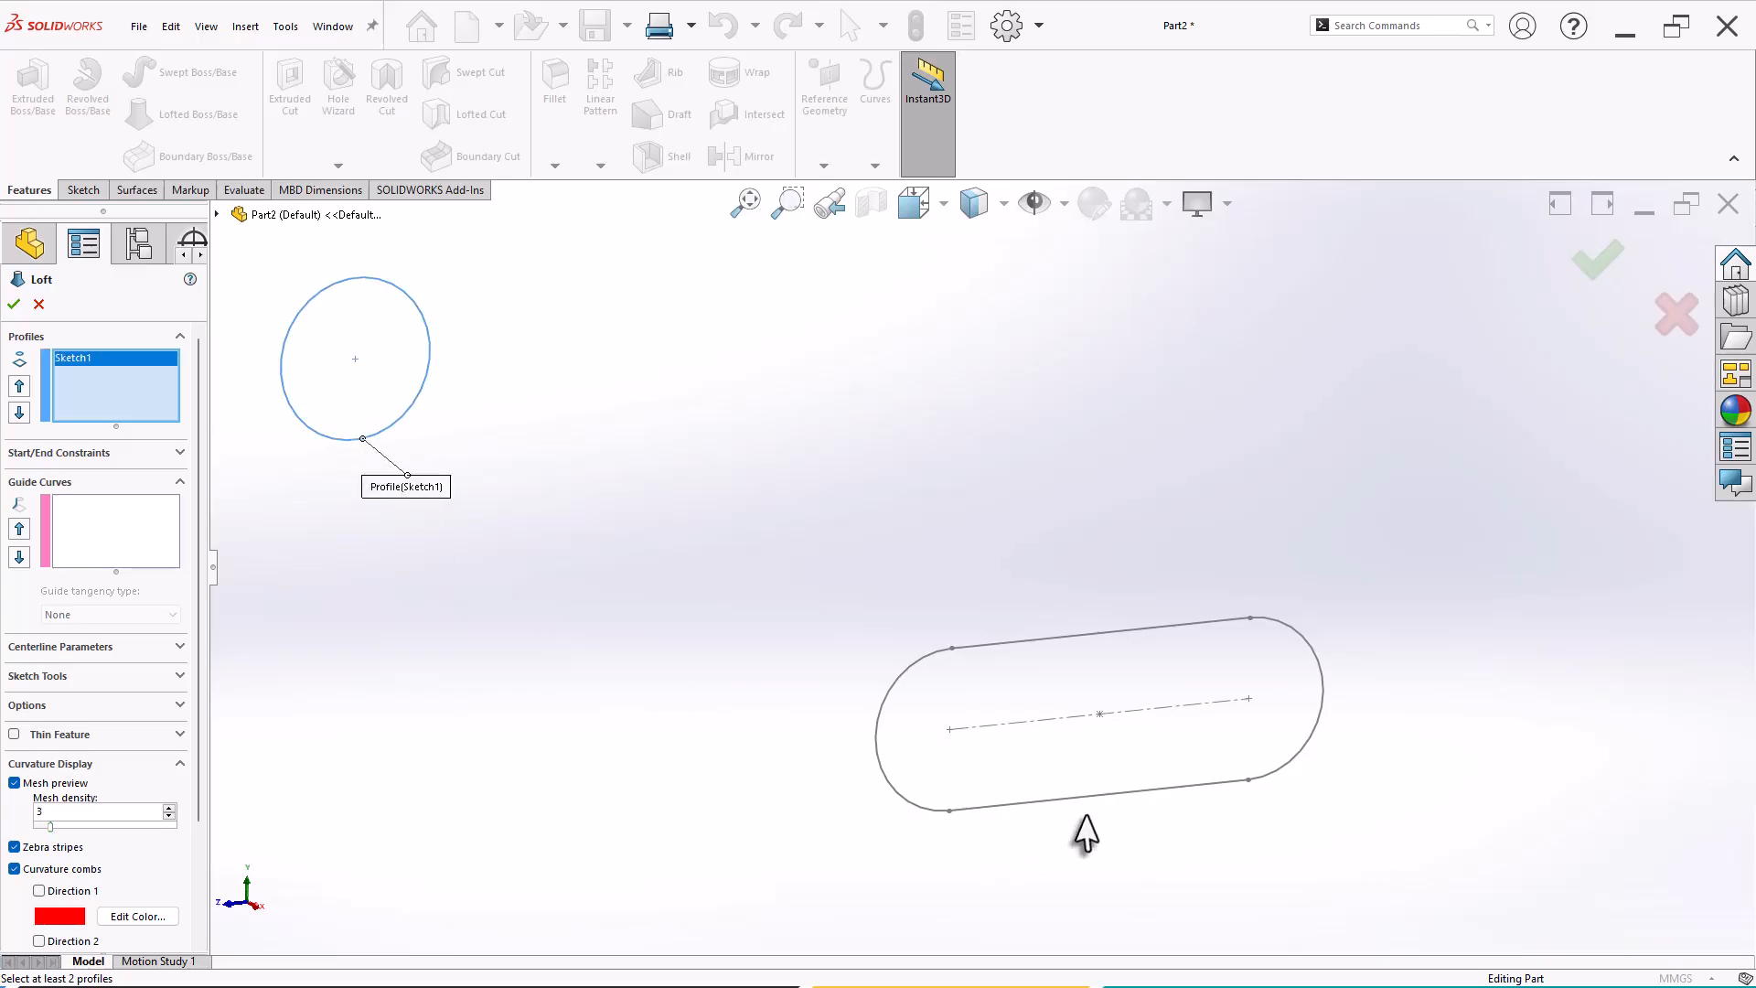
{"action": "left_click", "coordinate": [1107, 810]}
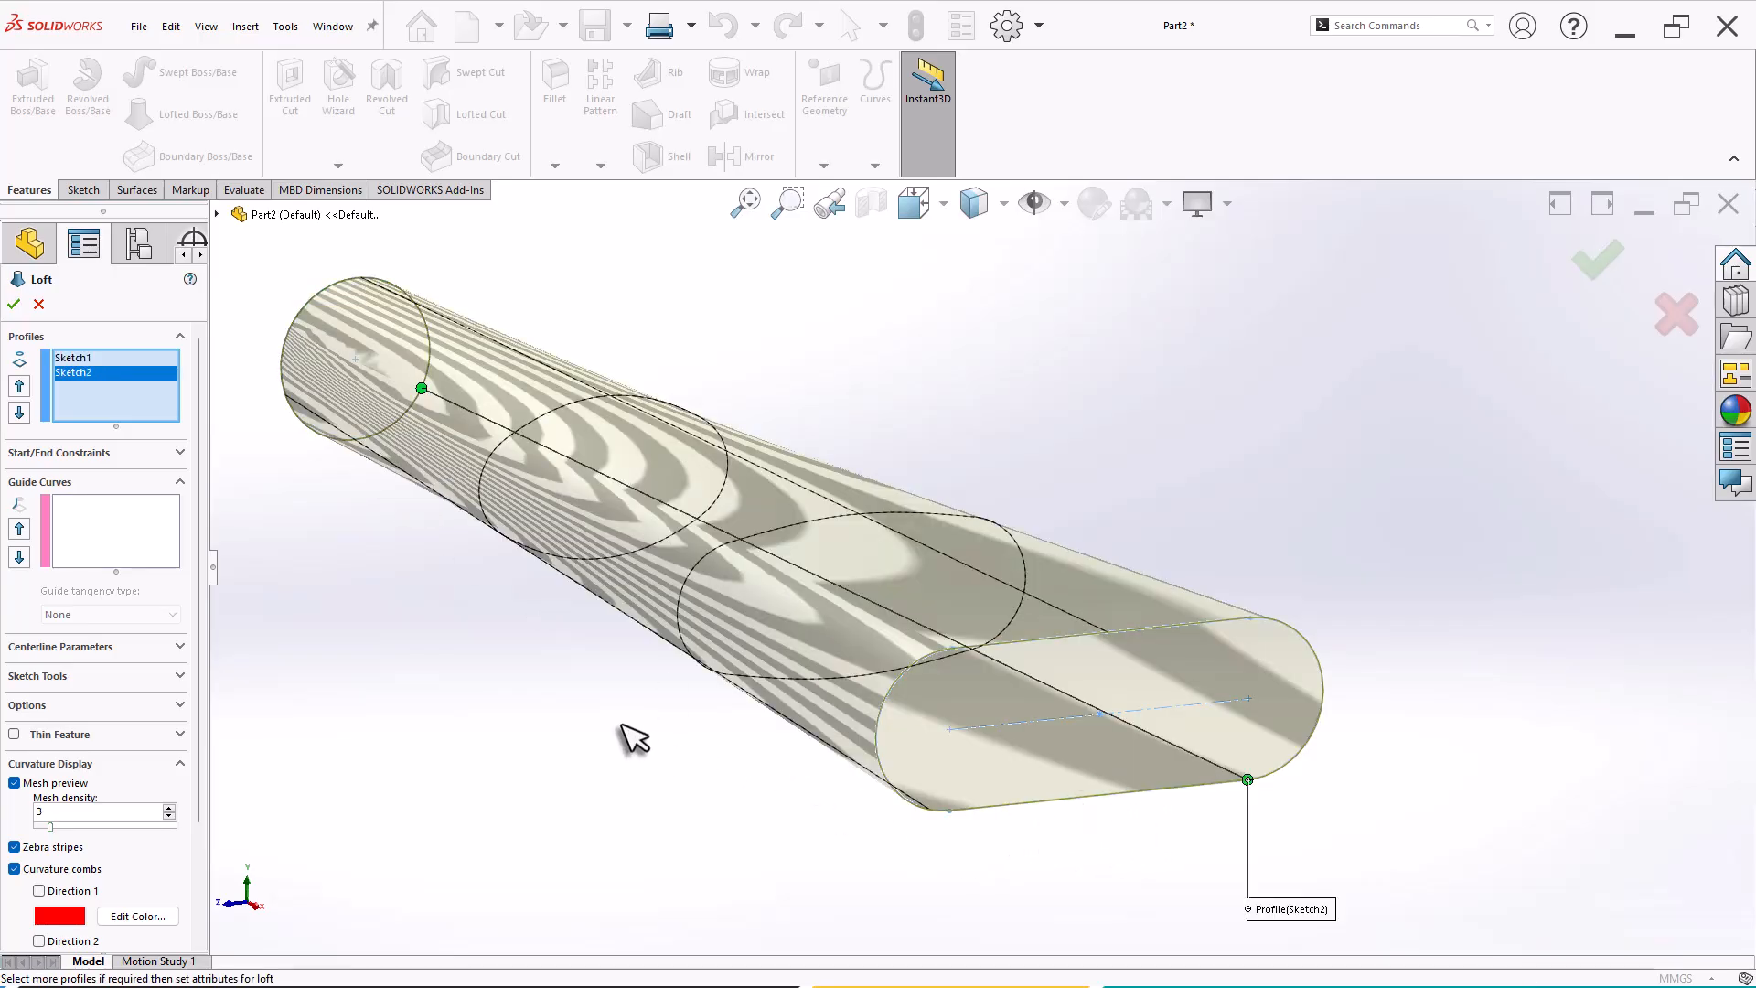
{"action": "mouse_move", "coordinate": [628, 733]}
{"action": "middle_mouse_down"}
{"action": "mouse_move", "coordinate": [555, 651]}
{"action": "mouse_move", "coordinate": [549, 717]}
{"action": "mouse_move", "coordinate": [568, 686]}
{"action": "mouse_move", "coordinate": [600, 765]}
{"action": "mouse_move", "coordinate": [612, 729]}
{"action": "mouse_move", "coordinate": [634, 757]}
{"action": "mouse_move", "coordinate": [619, 729]}
{"action": "mouse_move", "coordinate": [573, 745]}
{"action": "middle_mouse_up"}
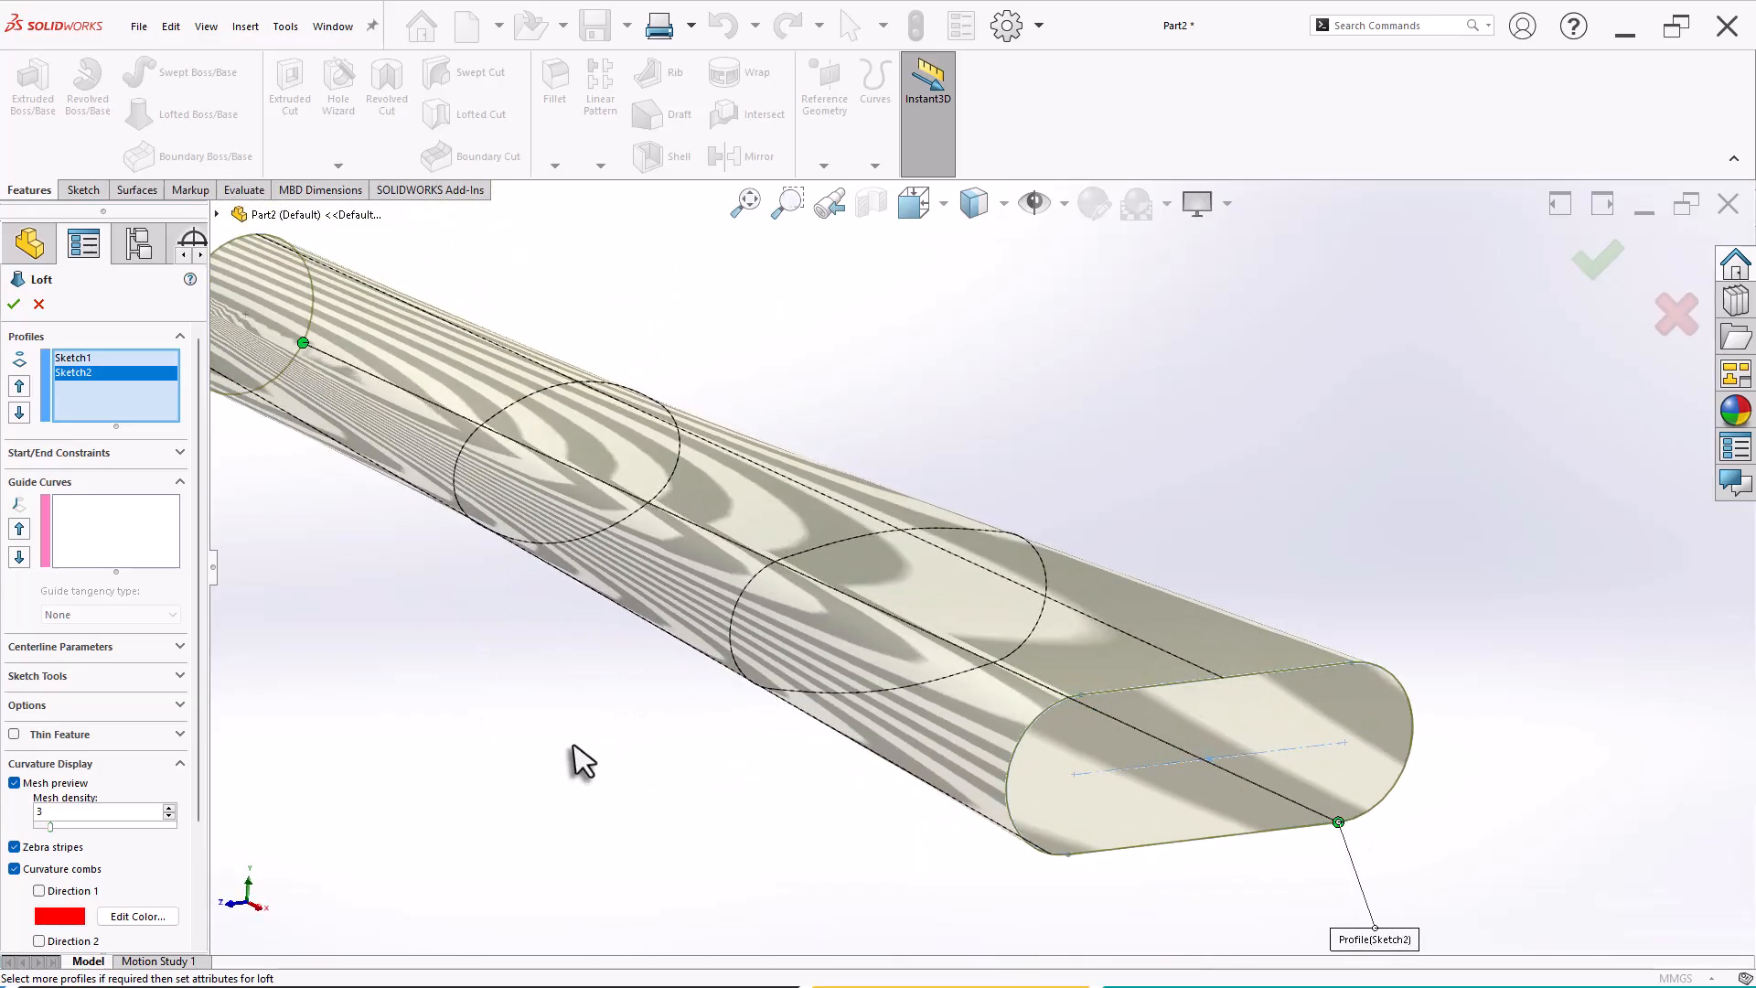
Turn off the mesh preview and curvature combs for the circle-to-slot loft, keeping zebra stripes on.
{"action": "left_click", "coordinate": [59, 785]}
{"action": "scroll", "coordinate": [956, 657], "scroll_direction": "up", "scroll_amount": 2}
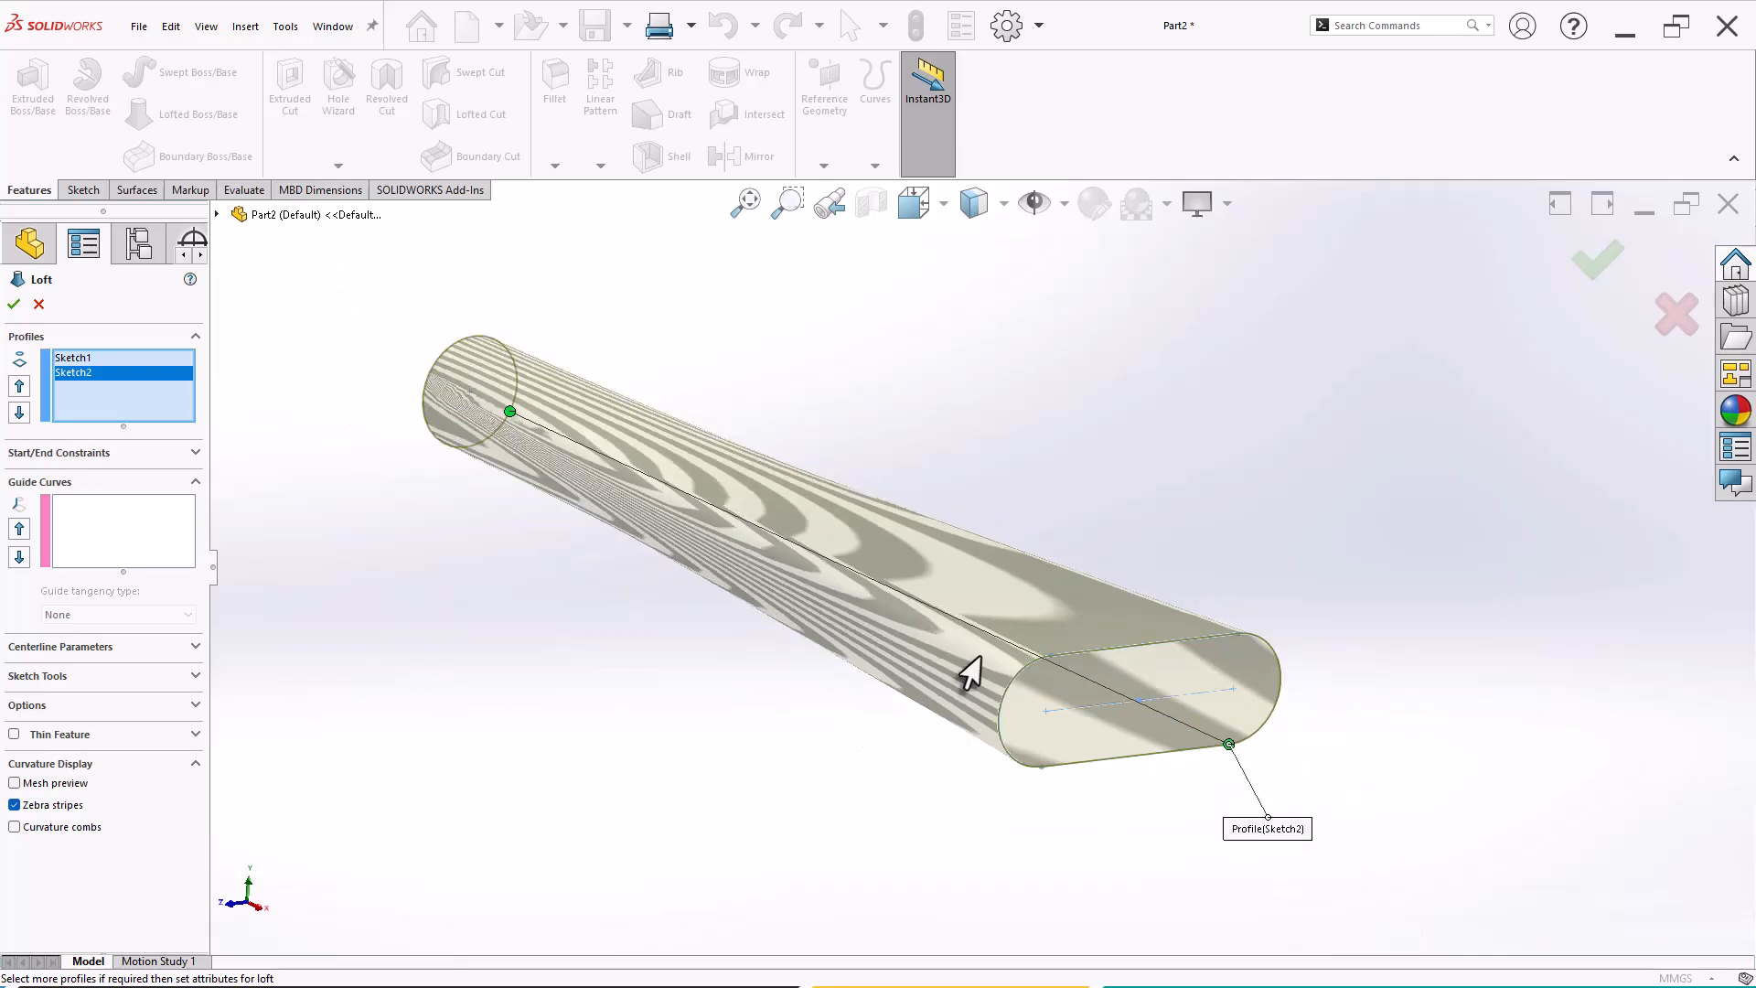
{"action": "scroll", "coordinate": [1217, 570], "scroll_direction": "down", "scroll_amount": 1}
{"action": "middle_click_drag", "start_coordinate": [1175, 589], "coordinate": [1107, 554]}
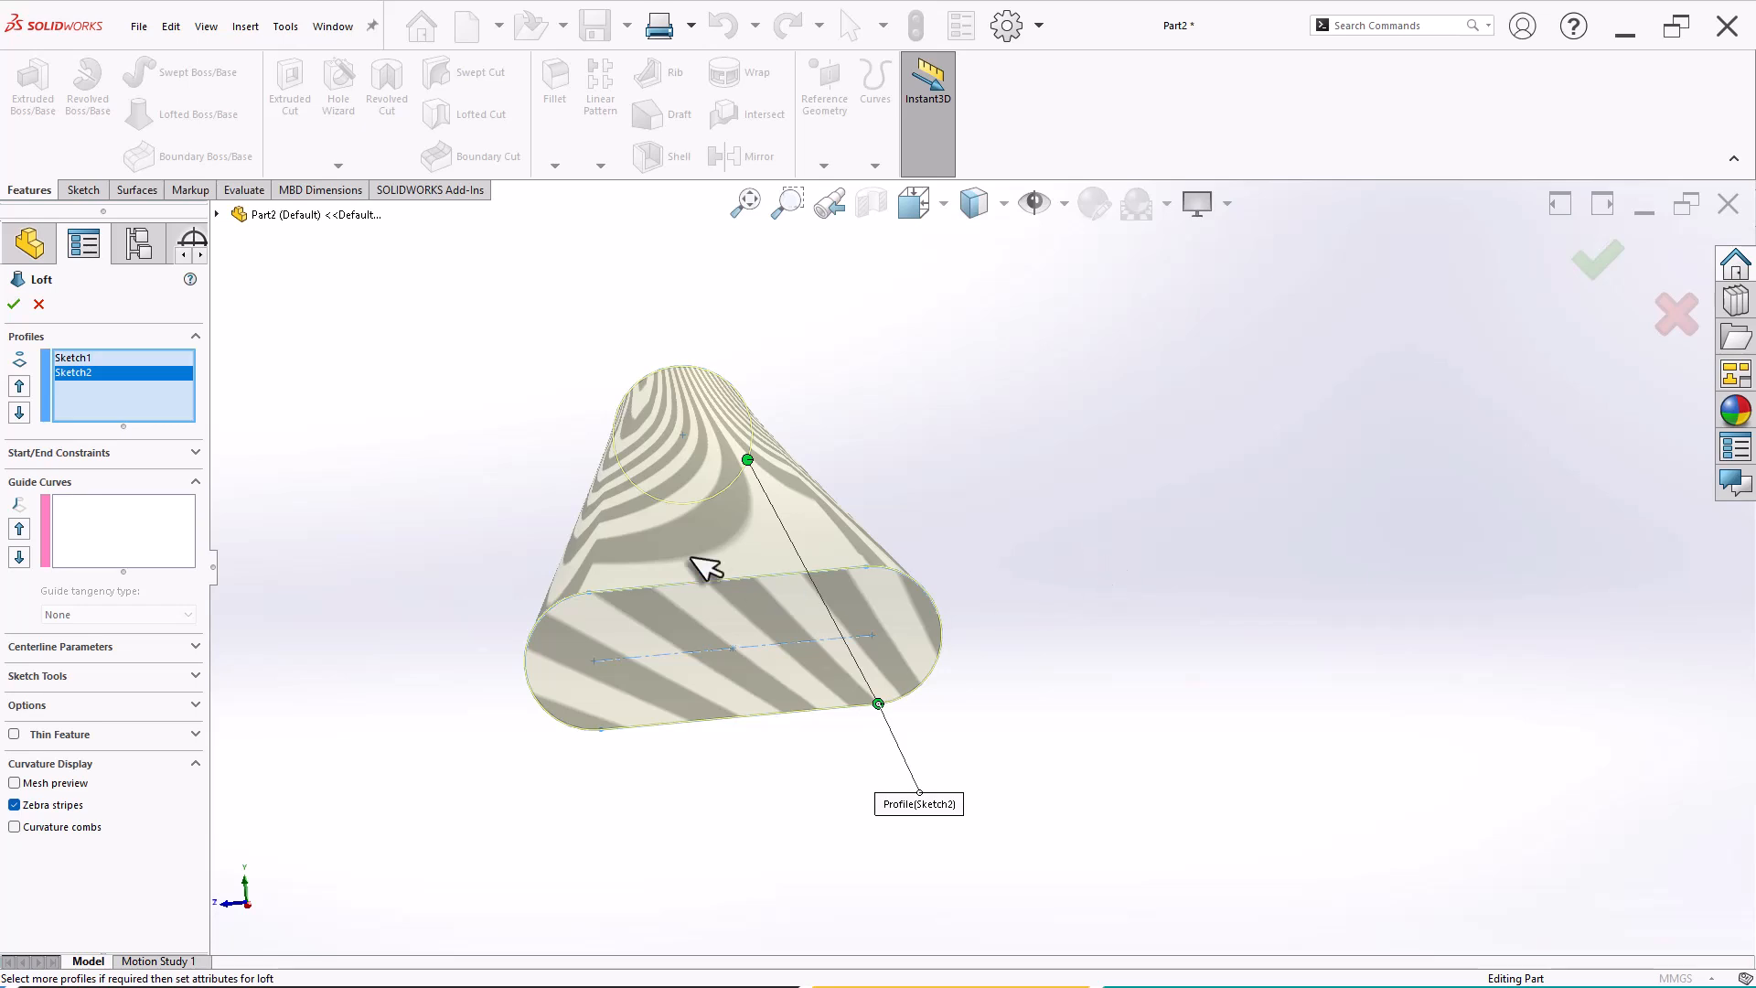
Show all connectors between the circle and slot profiles in the loft preview.
{"action": "right_click", "coordinate": [550, 503]}
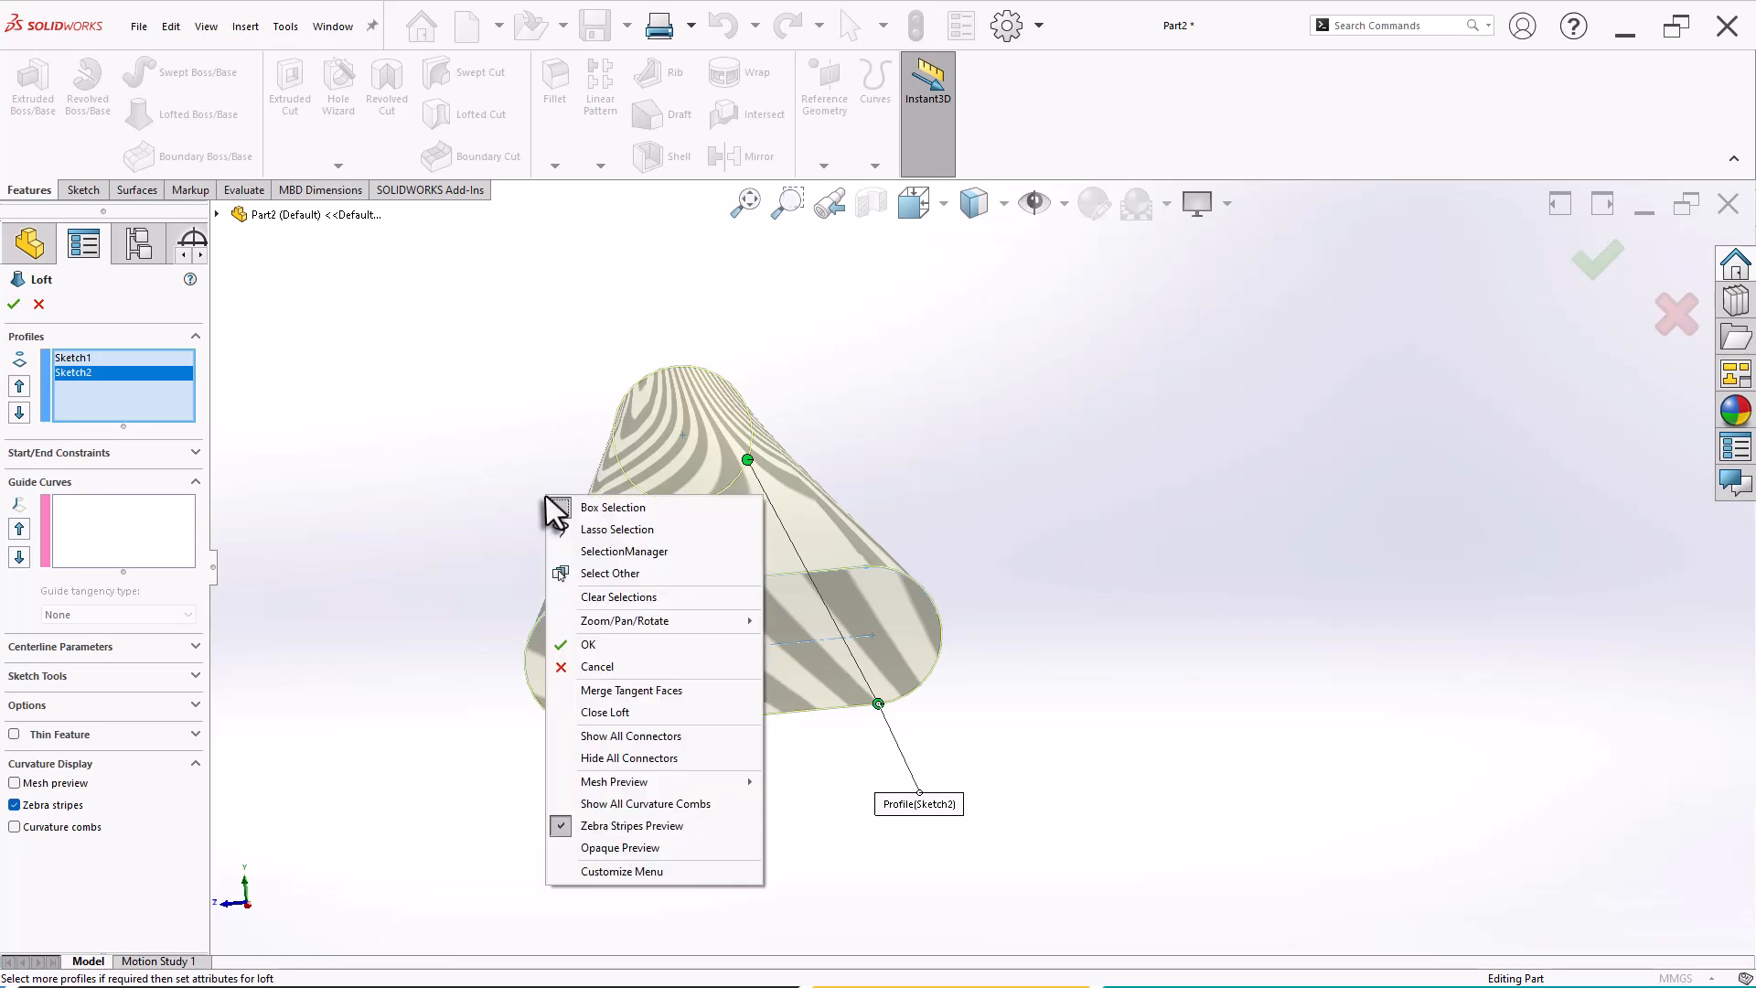
{"action": "left_click", "coordinate": [645, 735]}
{"action": "middle_click_drag", "start_coordinate": [748, 555], "coordinate": [706, 517]}
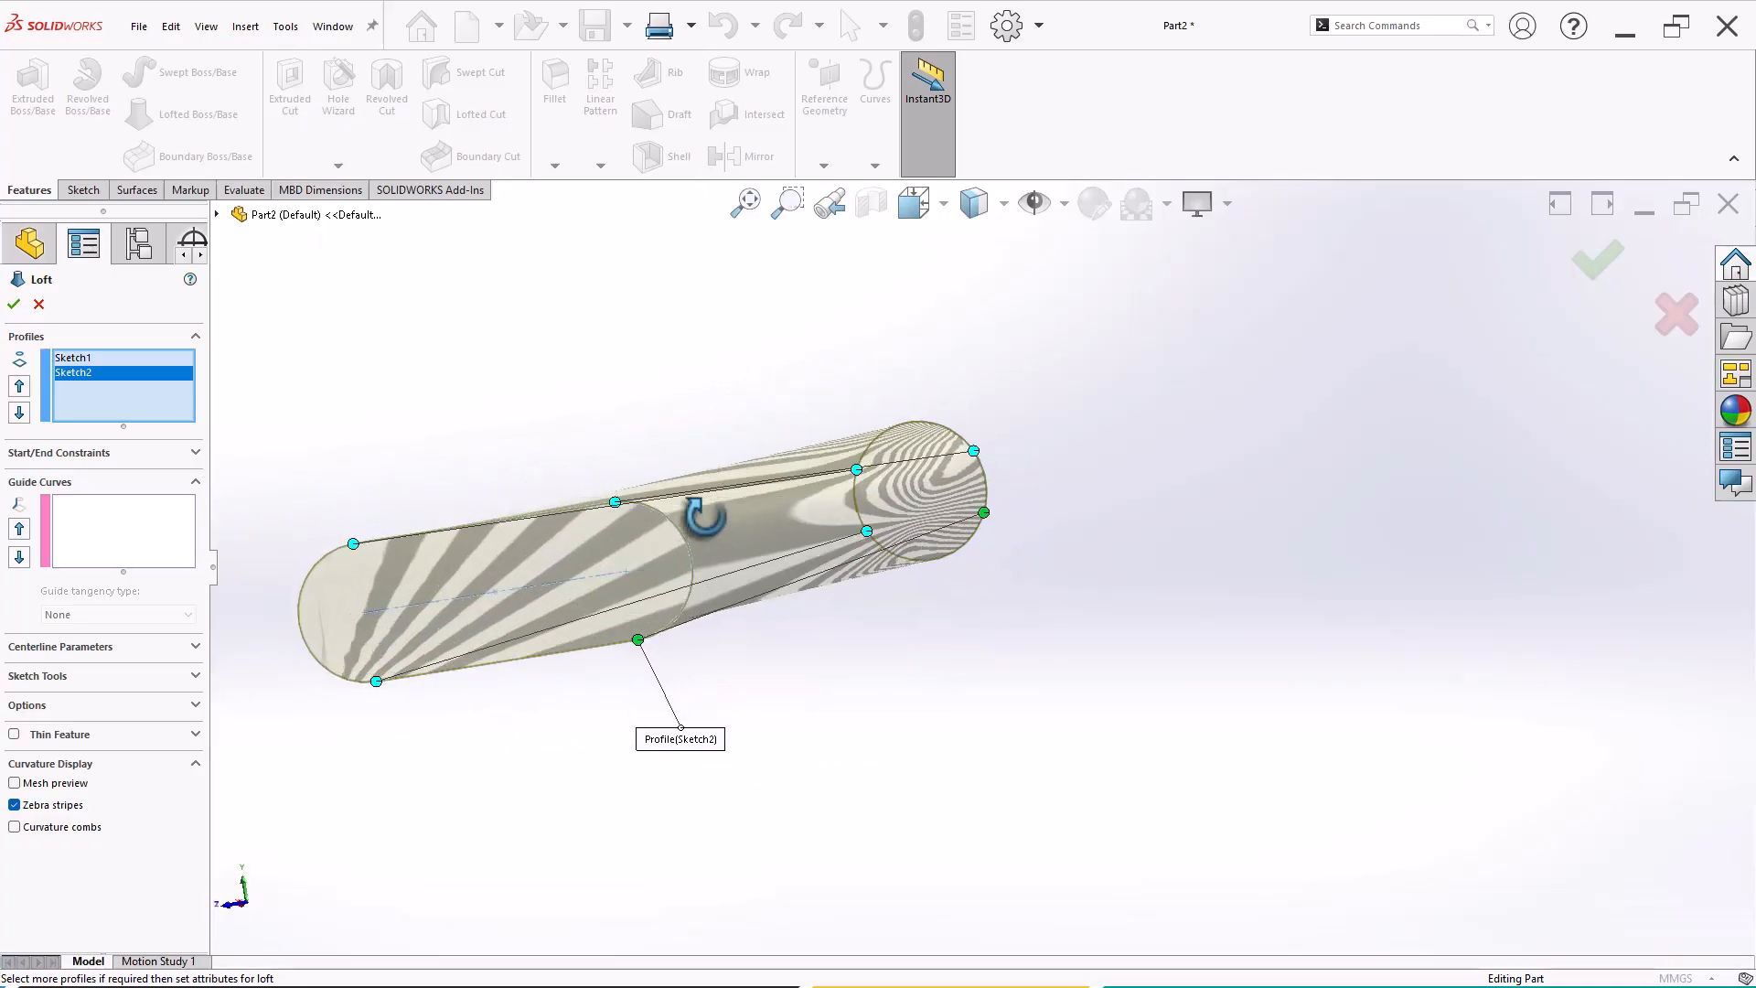
Accept the circle-to-slot loft with its existing connectors.
{"action": "middle_click_drag", "start_coordinate": [1093, 546], "coordinate": [1138, 629]}
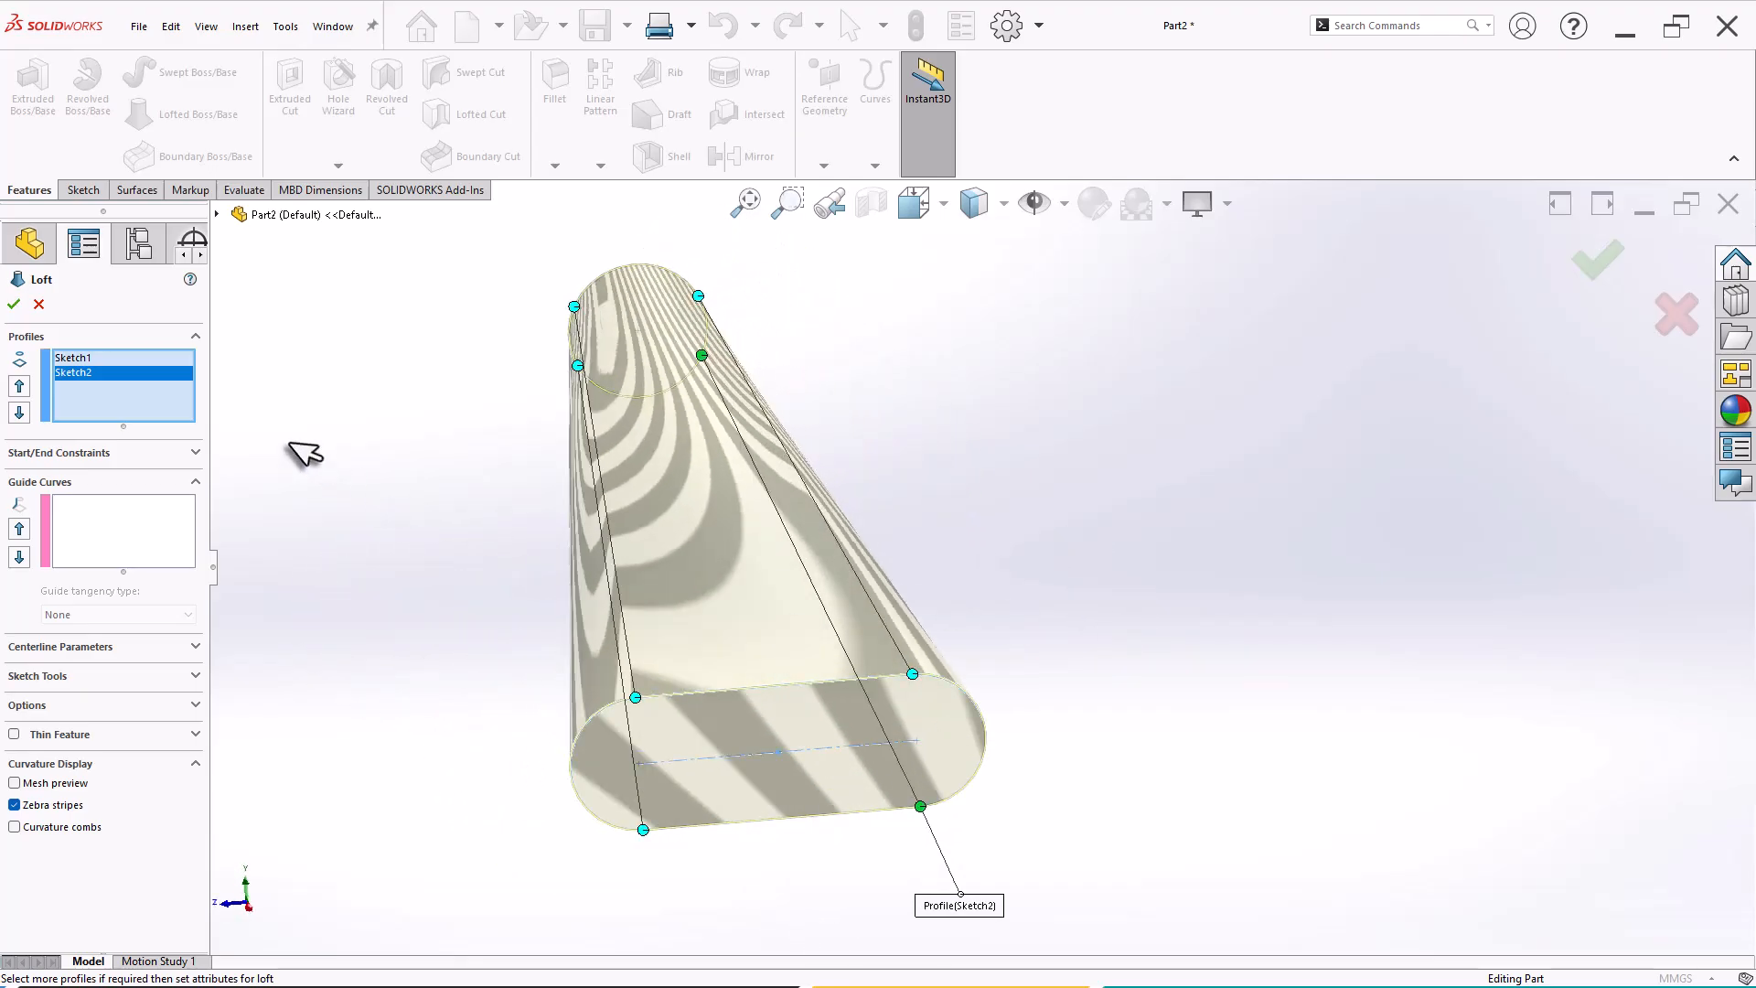
{"action": "left_click", "coordinate": [14, 305]}
{"action": "mouse_move", "coordinate": [314, 533]}
{"action": "middle_mouse_down"}
{"action": "mouse_move", "coordinate": [662, 561]}
{"action": "mouse_move", "coordinate": [720, 487]}
{"action": "mouse_move", "coordinate": [743, 565]}
{"action": "middle_mouse_up"}
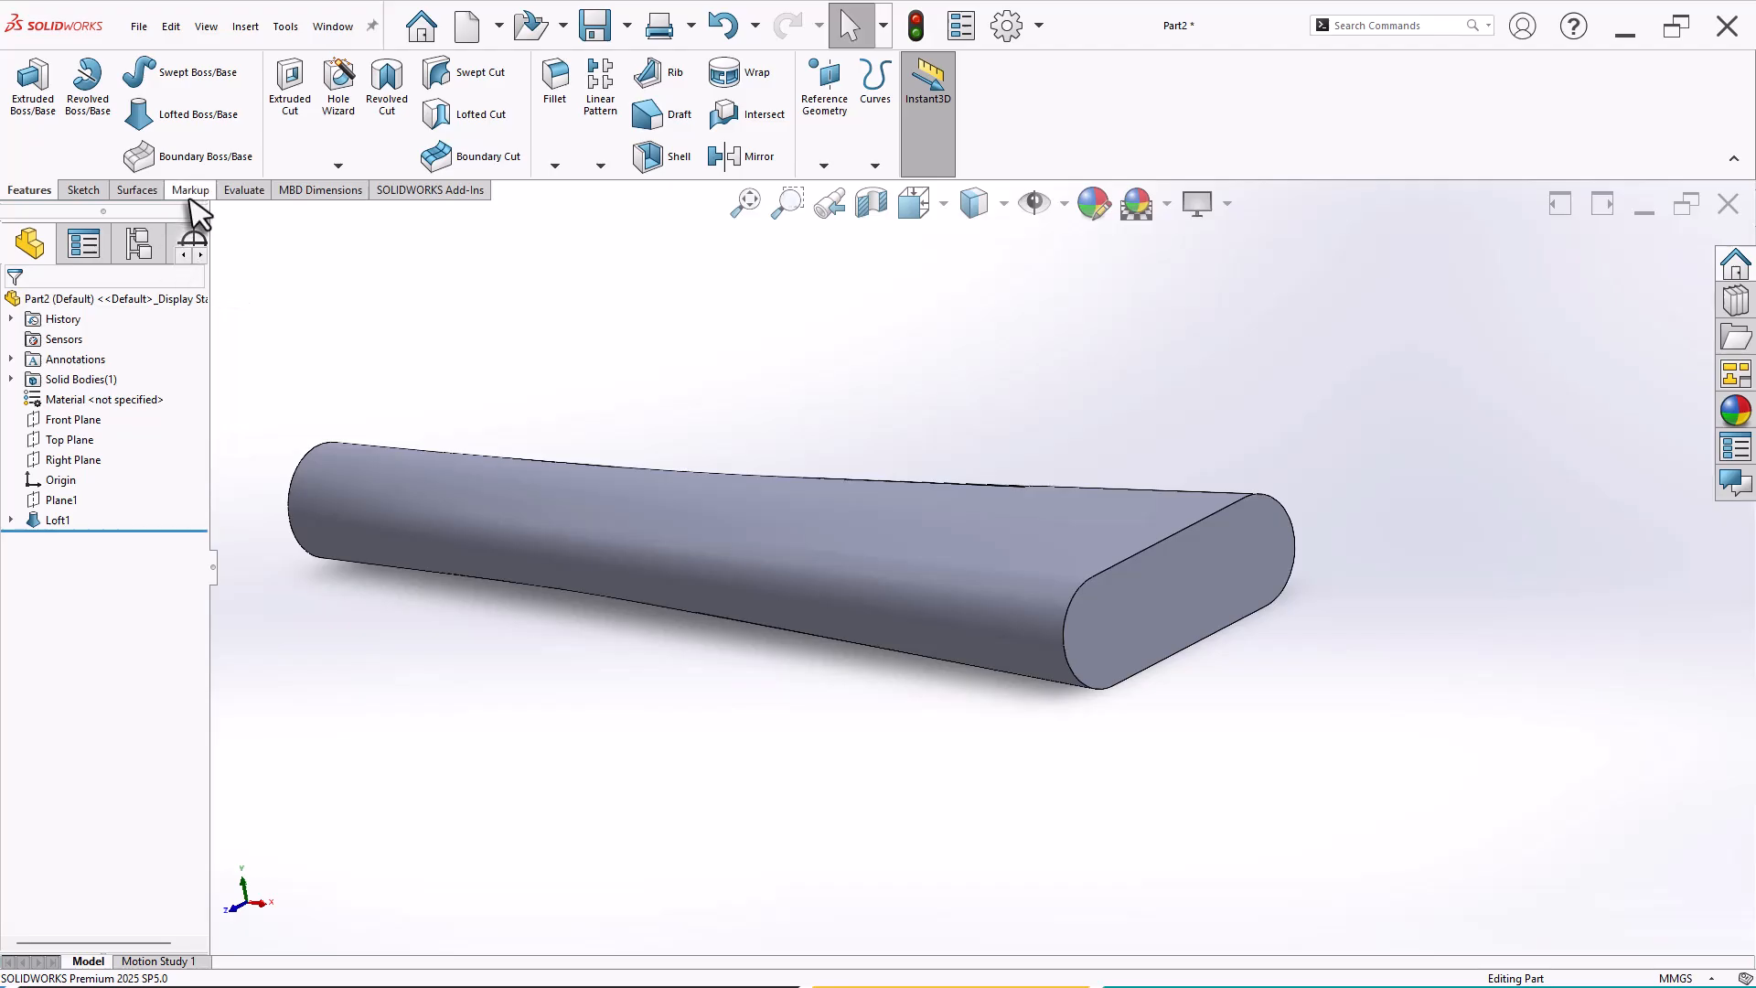
Examine the surface curvature colours of the loft towards its slot end, and turn the curvature display off when done.
{"action": "left_click", "coordinate": [240, 190]}
{"action": "left_click", "coordinate": [670, 119]}
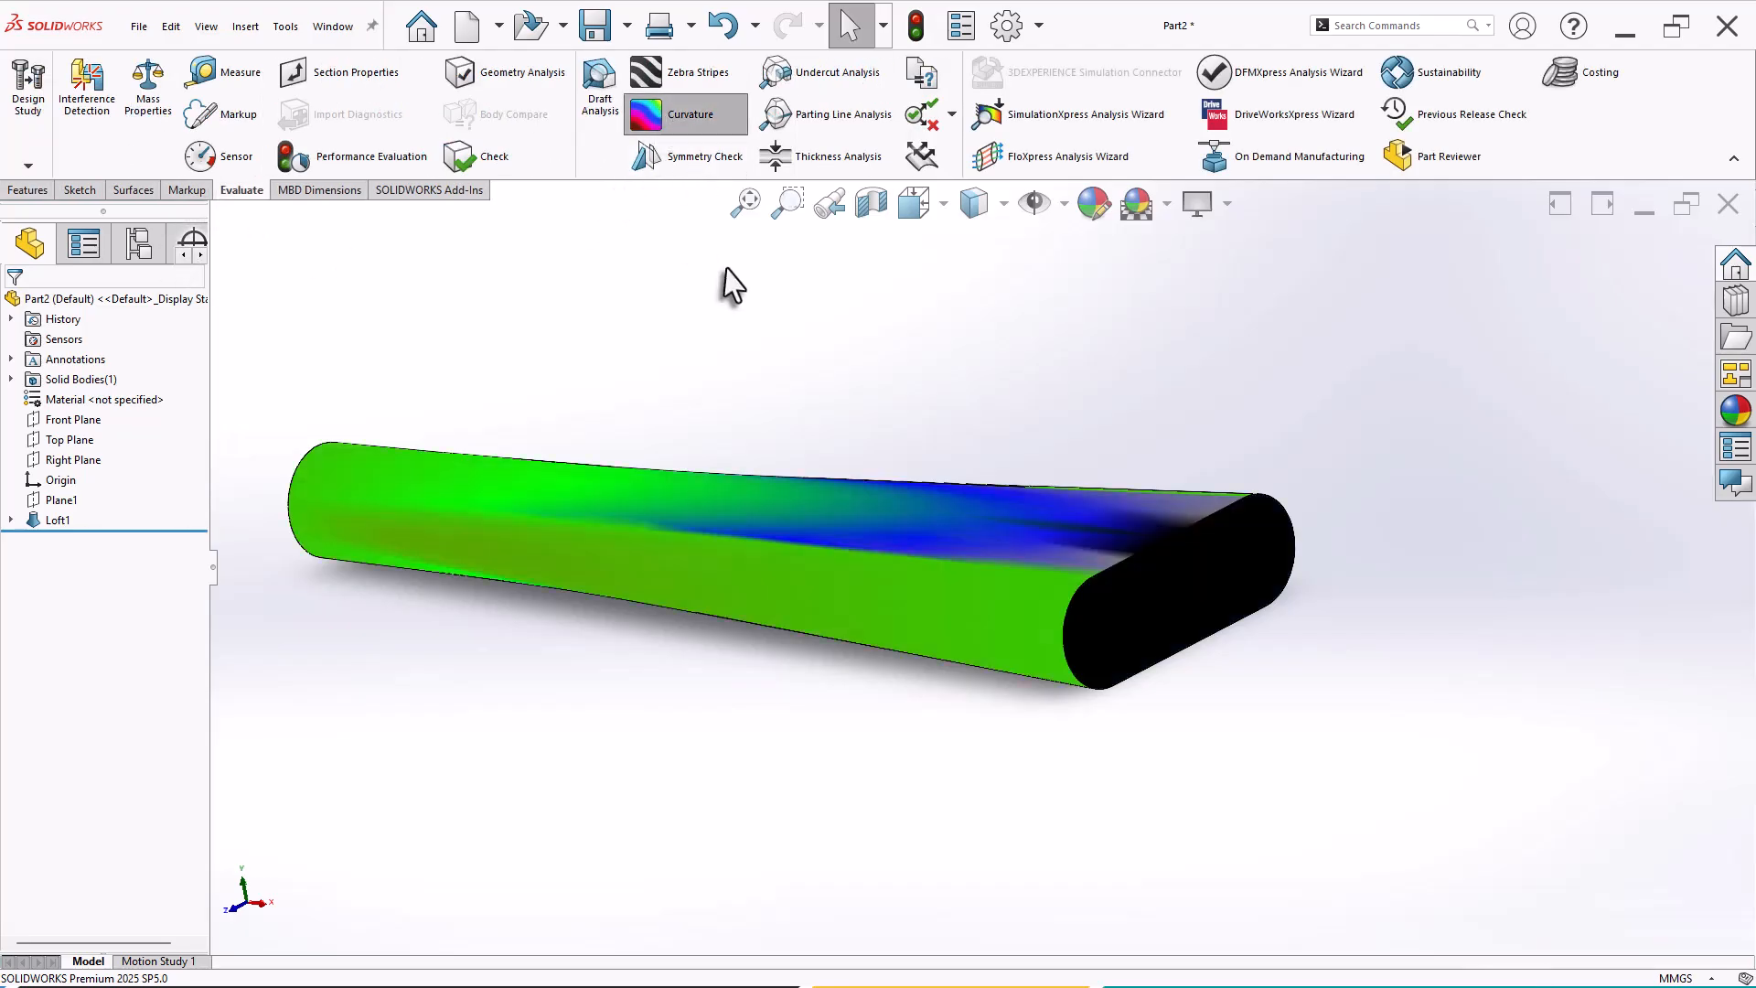
{"action": "middle_click_drag", "start_coordinate": [729, 282], "coordinate": [720, 501]}
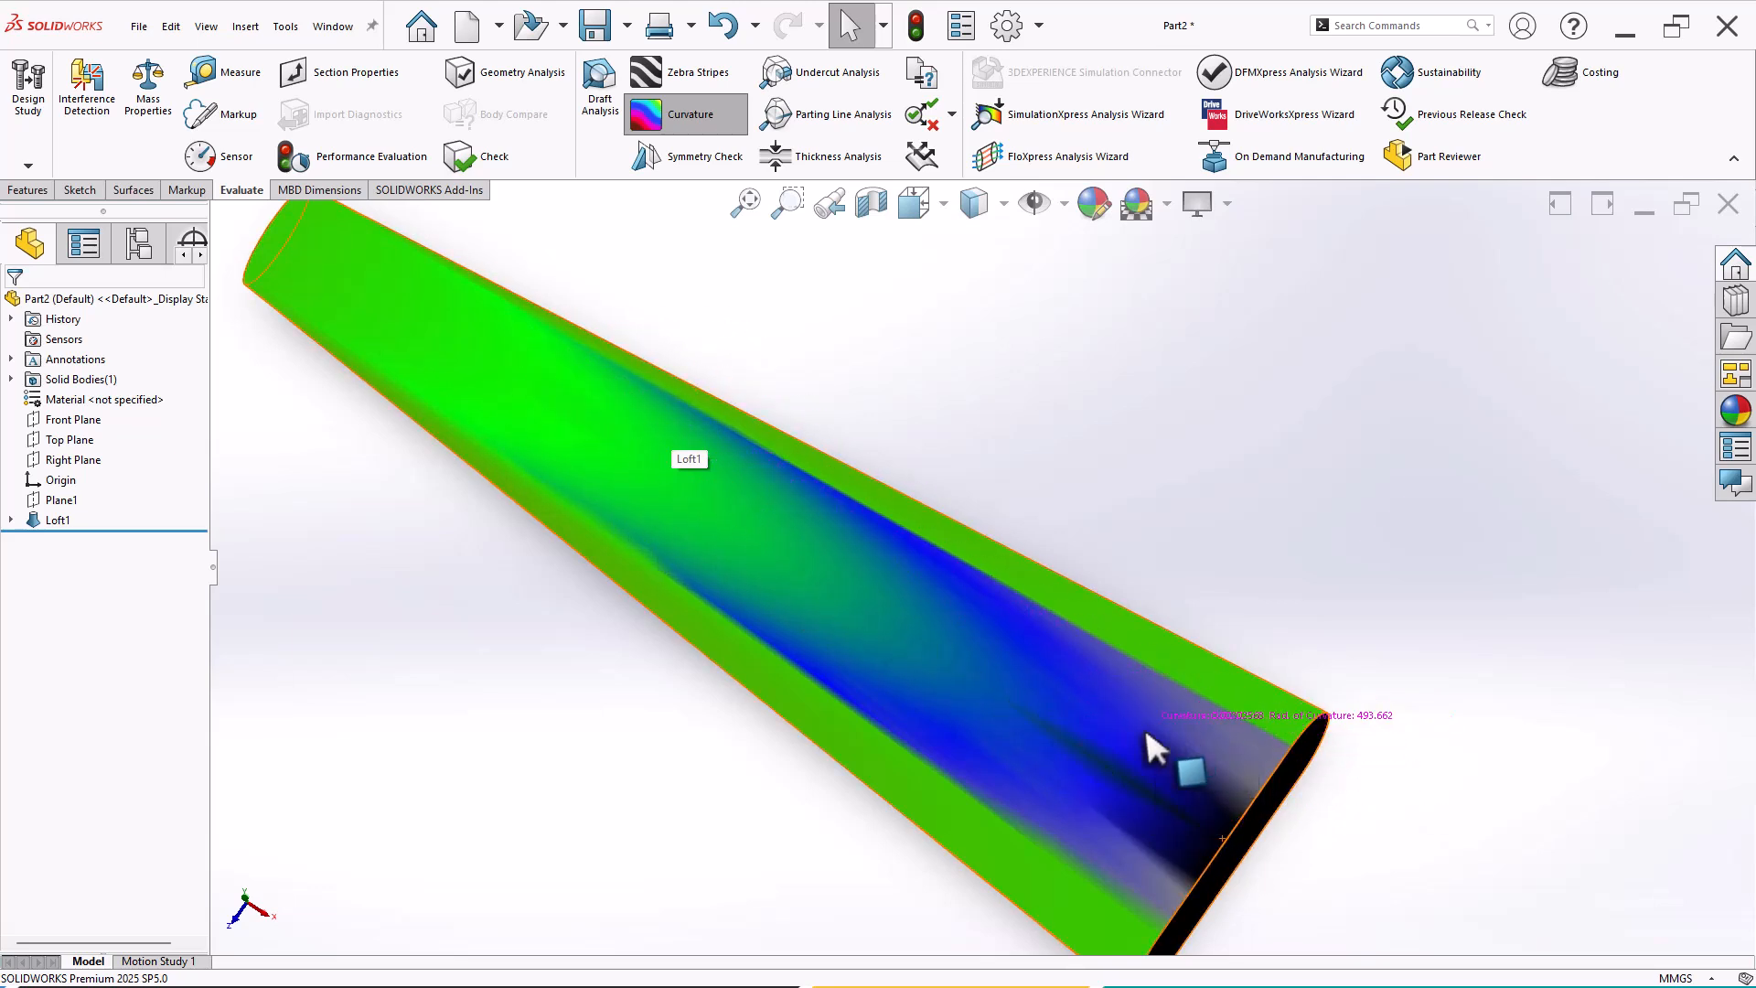
{"action": "middle_click_drag", "start_coordinate": [1084, 792], "coordinate": [1033, 595]}
{"action": "middle_click_drag", "start_coordinate": [1067, 720], "coordinate": [1088, 911]}
{"action": "scroll", "coordinate": [1119, 843], "scroll_direction": "down", "scroll_amount": 3}
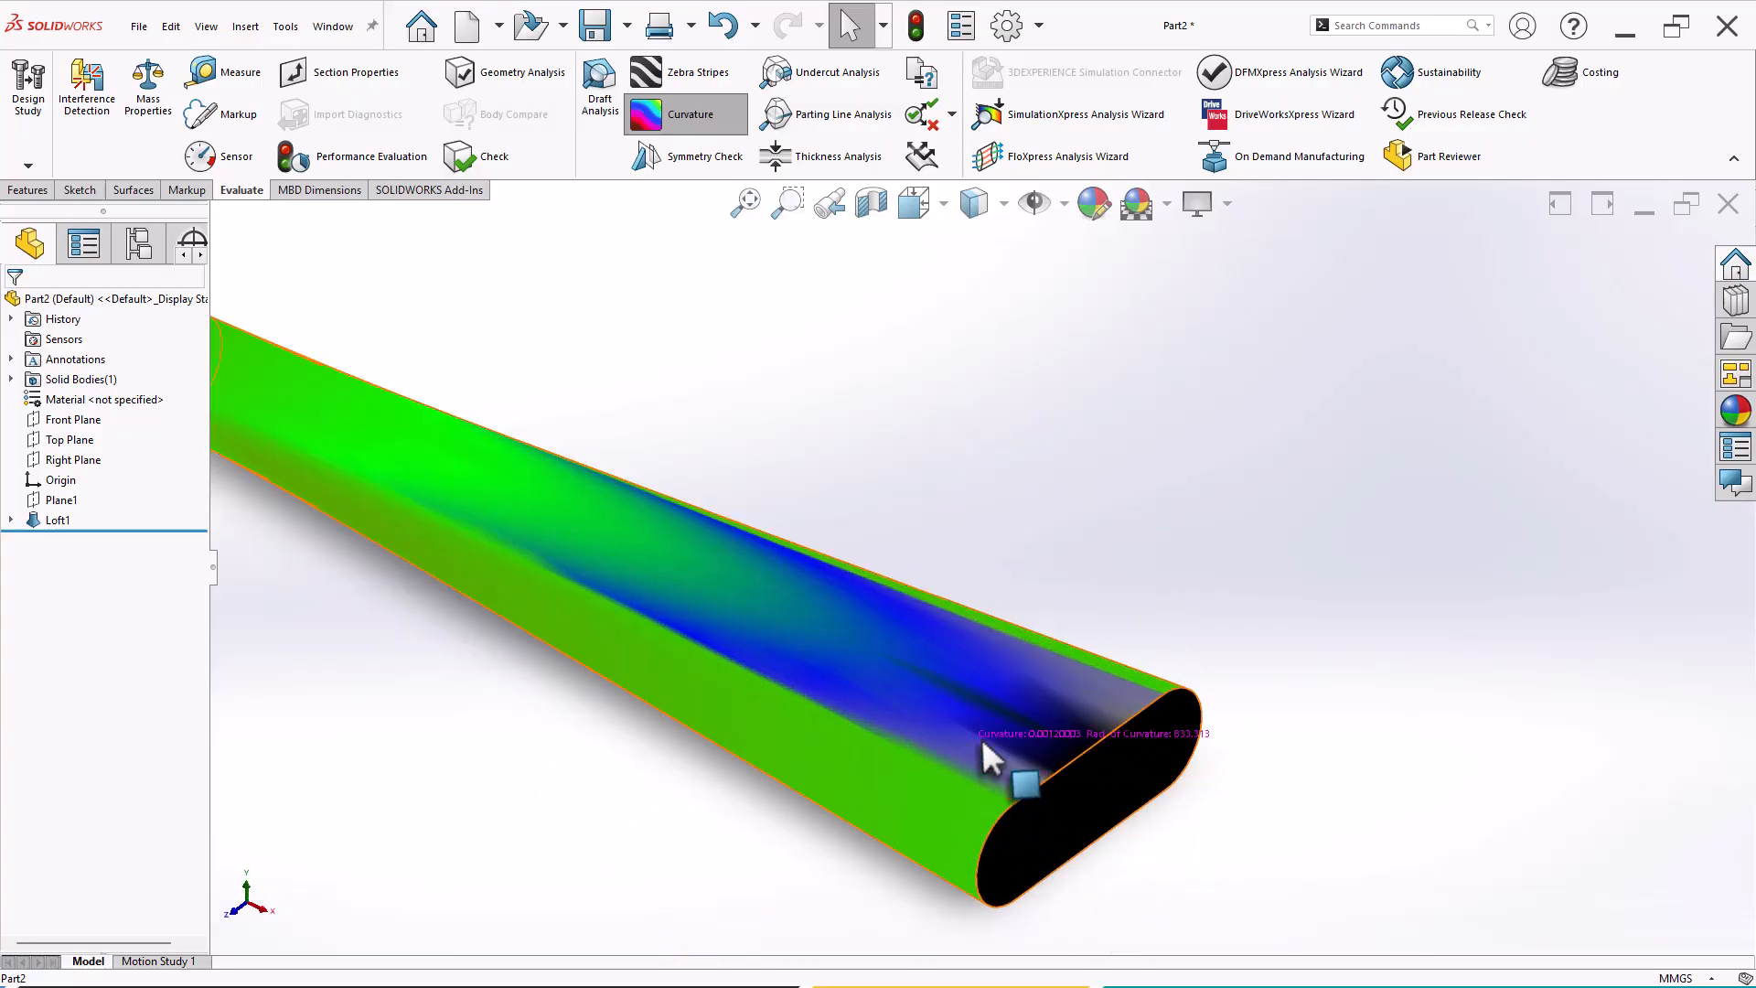
{"action": "scroll", "coordinate": [990, 724], "scroll_direction": "up", "scroll_amount": 3}
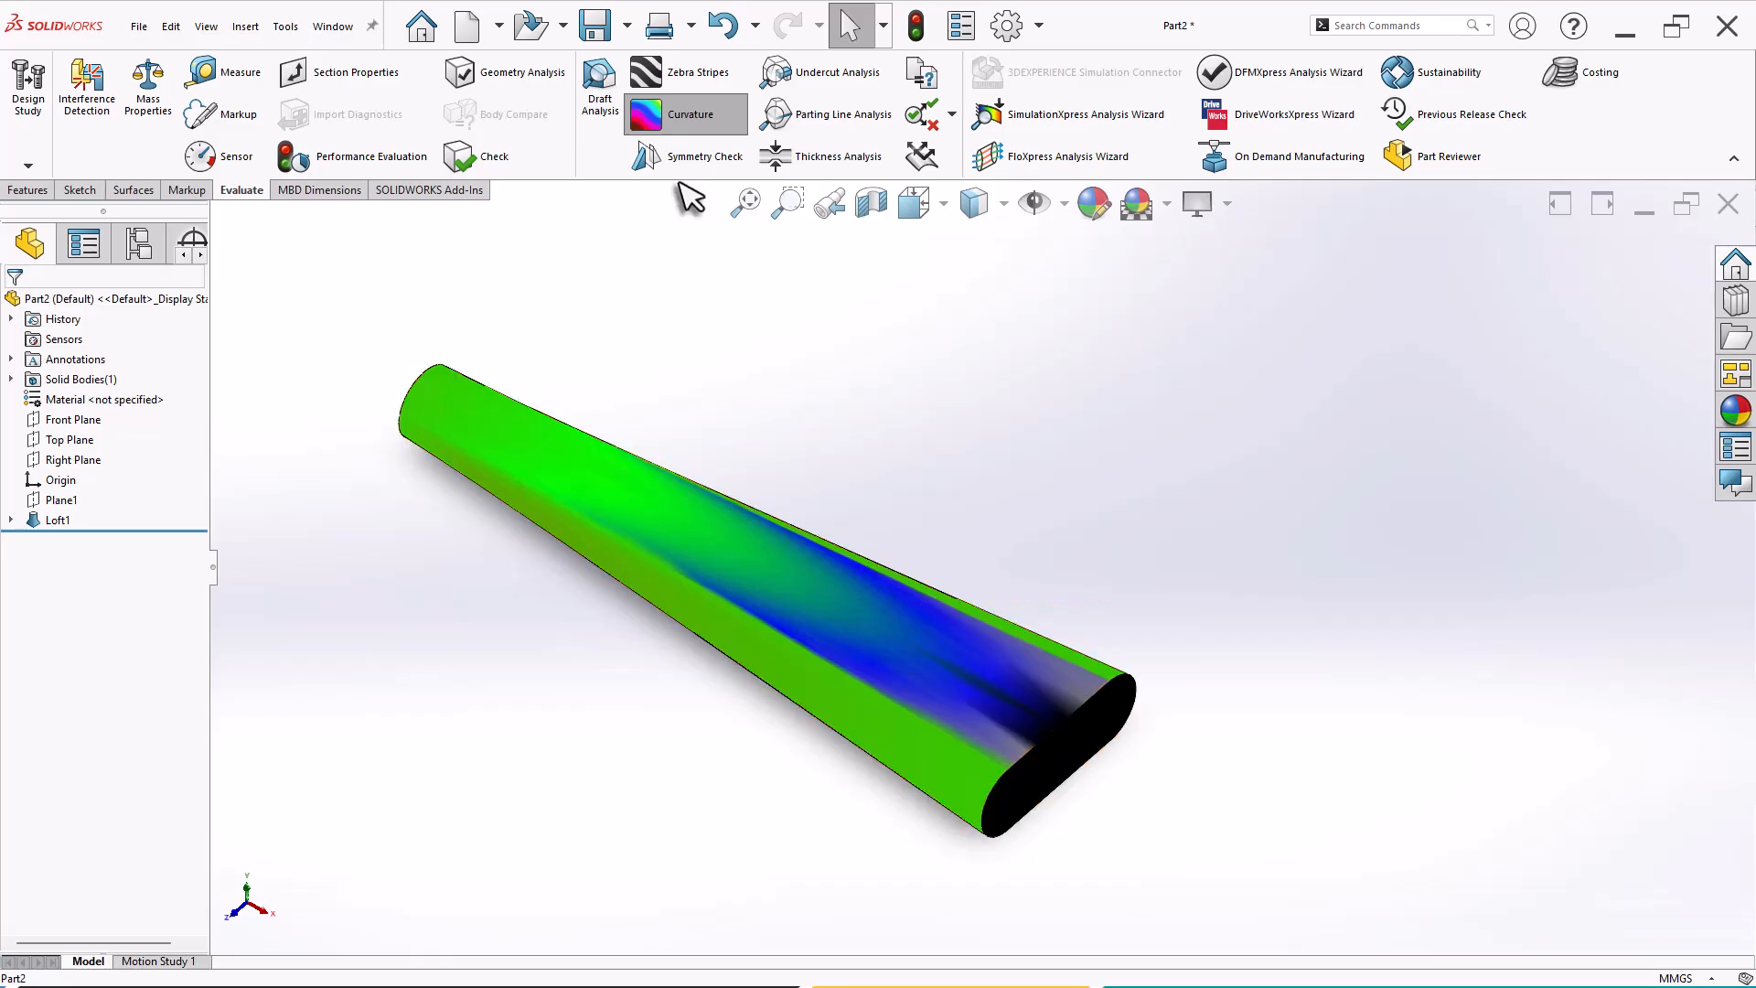
{"action": "left_click", "coordinate": [684, 111]}
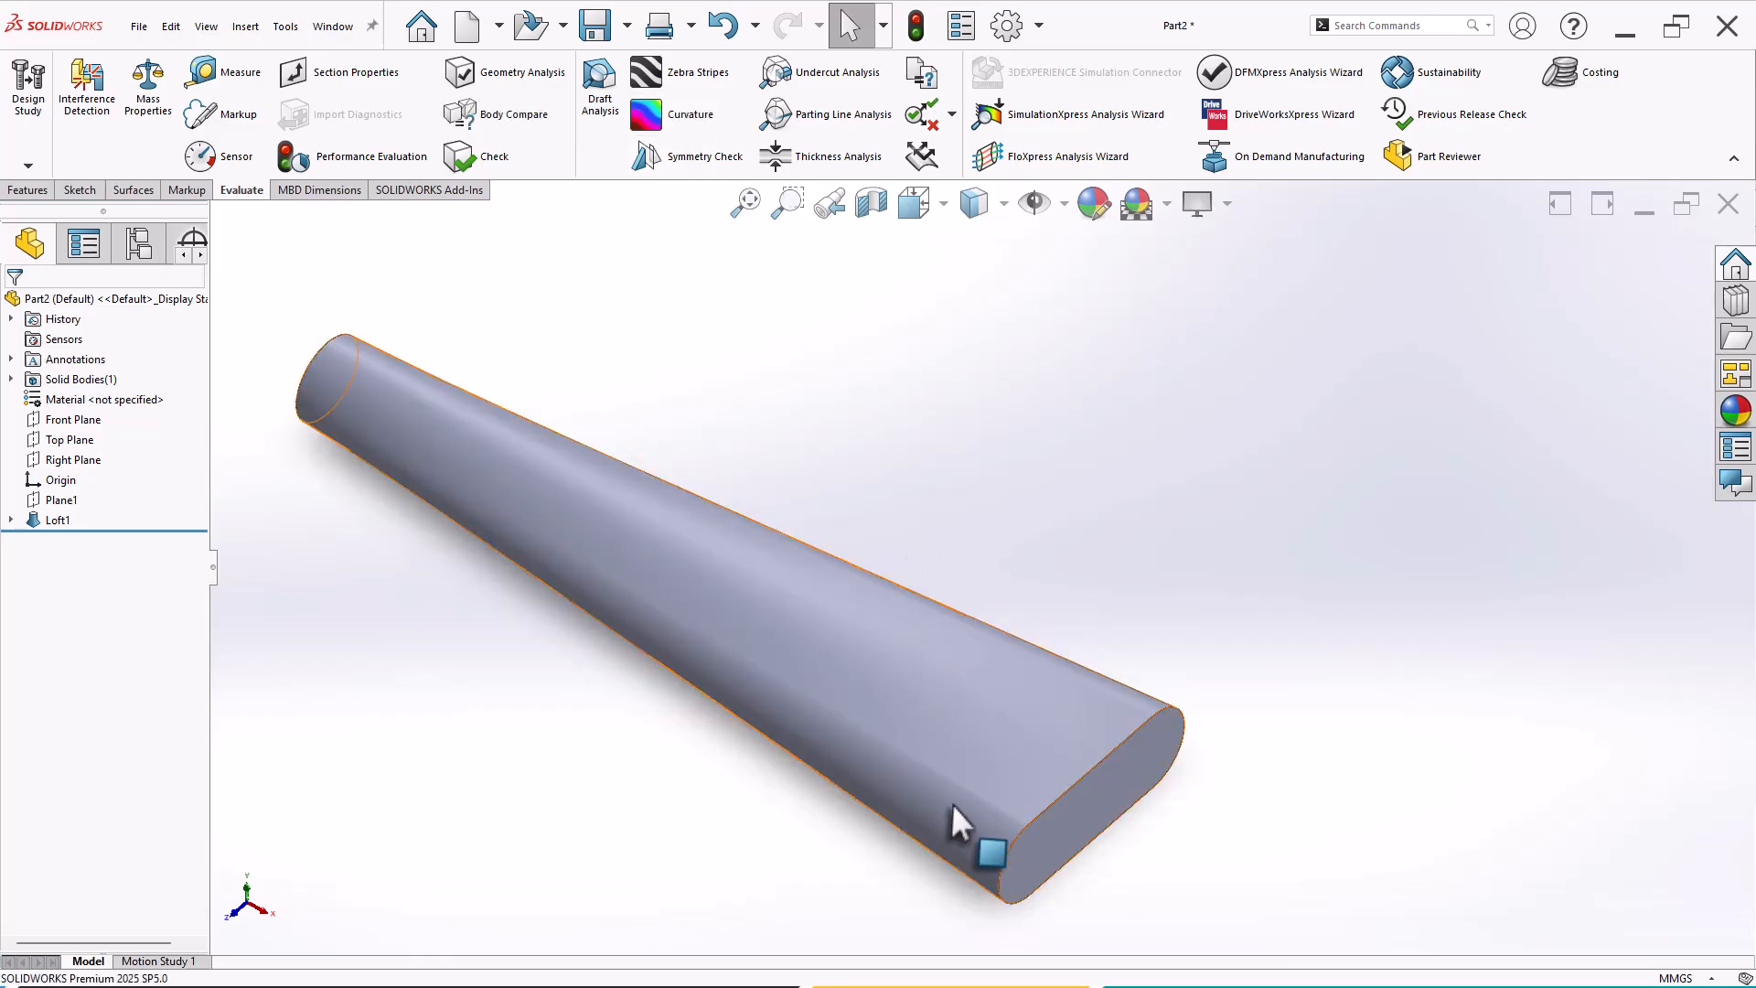
Shell the loft to a 1 mm wall thickness, removing the slot-shaped end face and the circular end face.
{"action": "middle_click_drag", "start_coordinate": [952, 823], "coordinate": [941, 713]}
{"action": "left_click", "coordinate": [29, 190]}
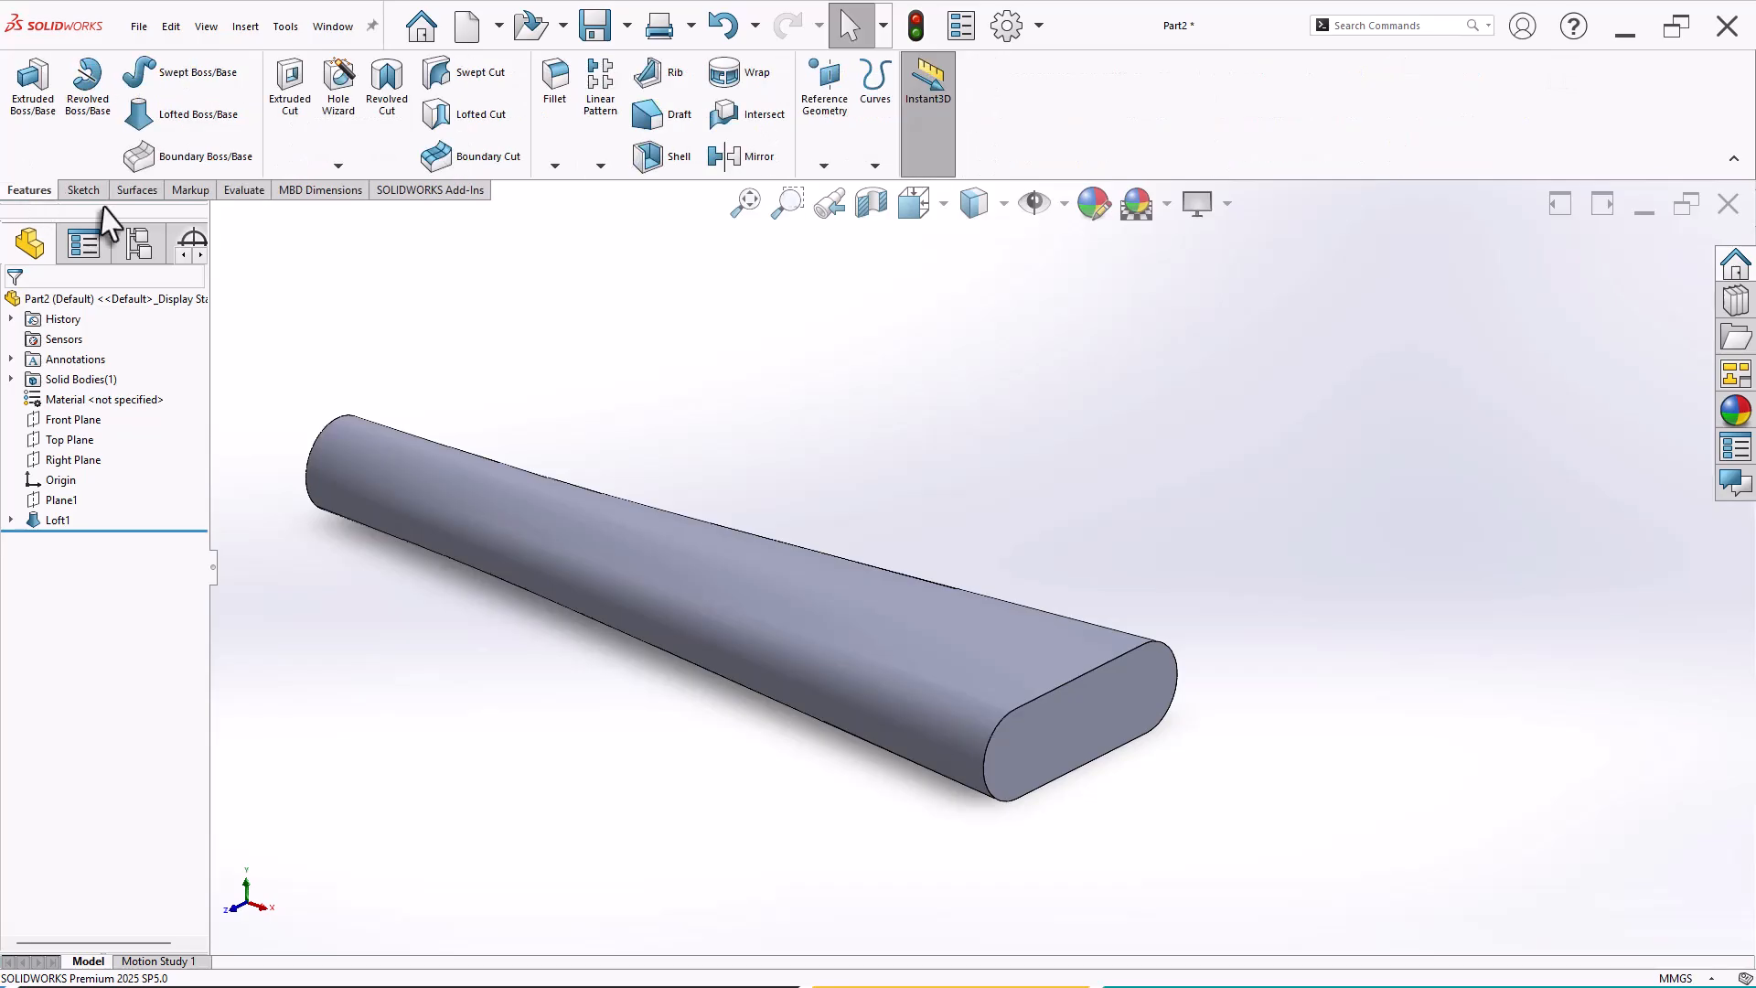
{"action": "left_click", "coordinate": [651, 156]}
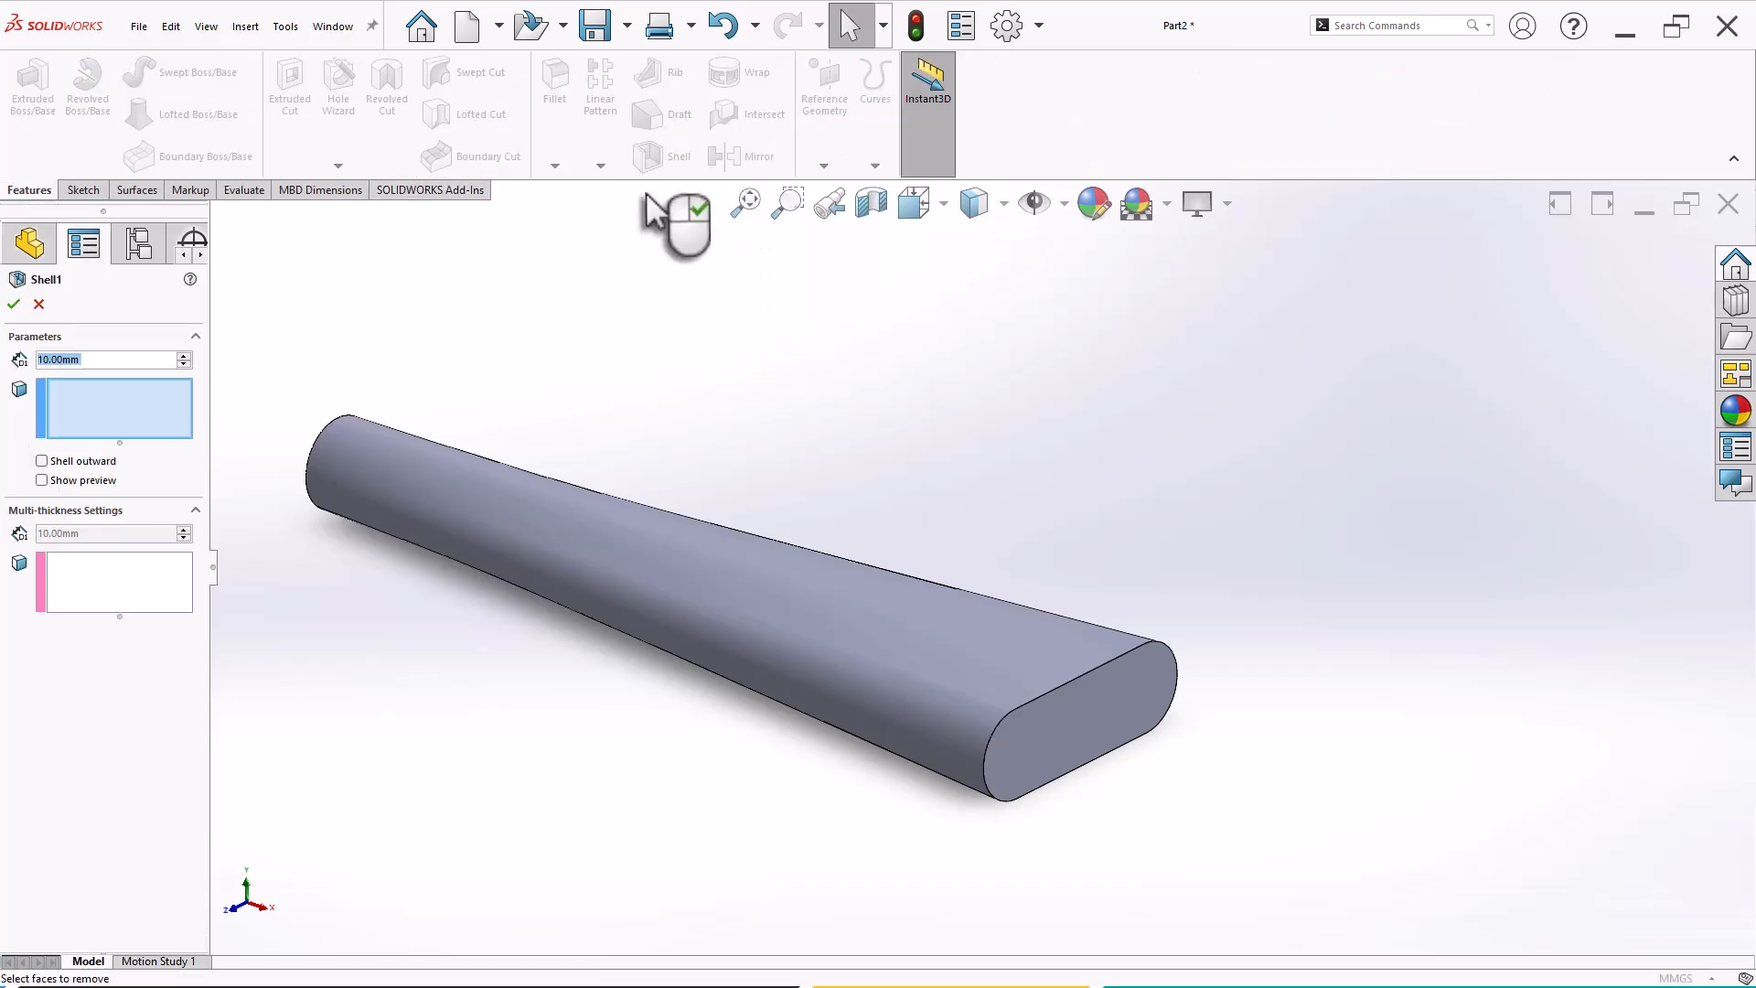
{"action": "type", "text": "1"}
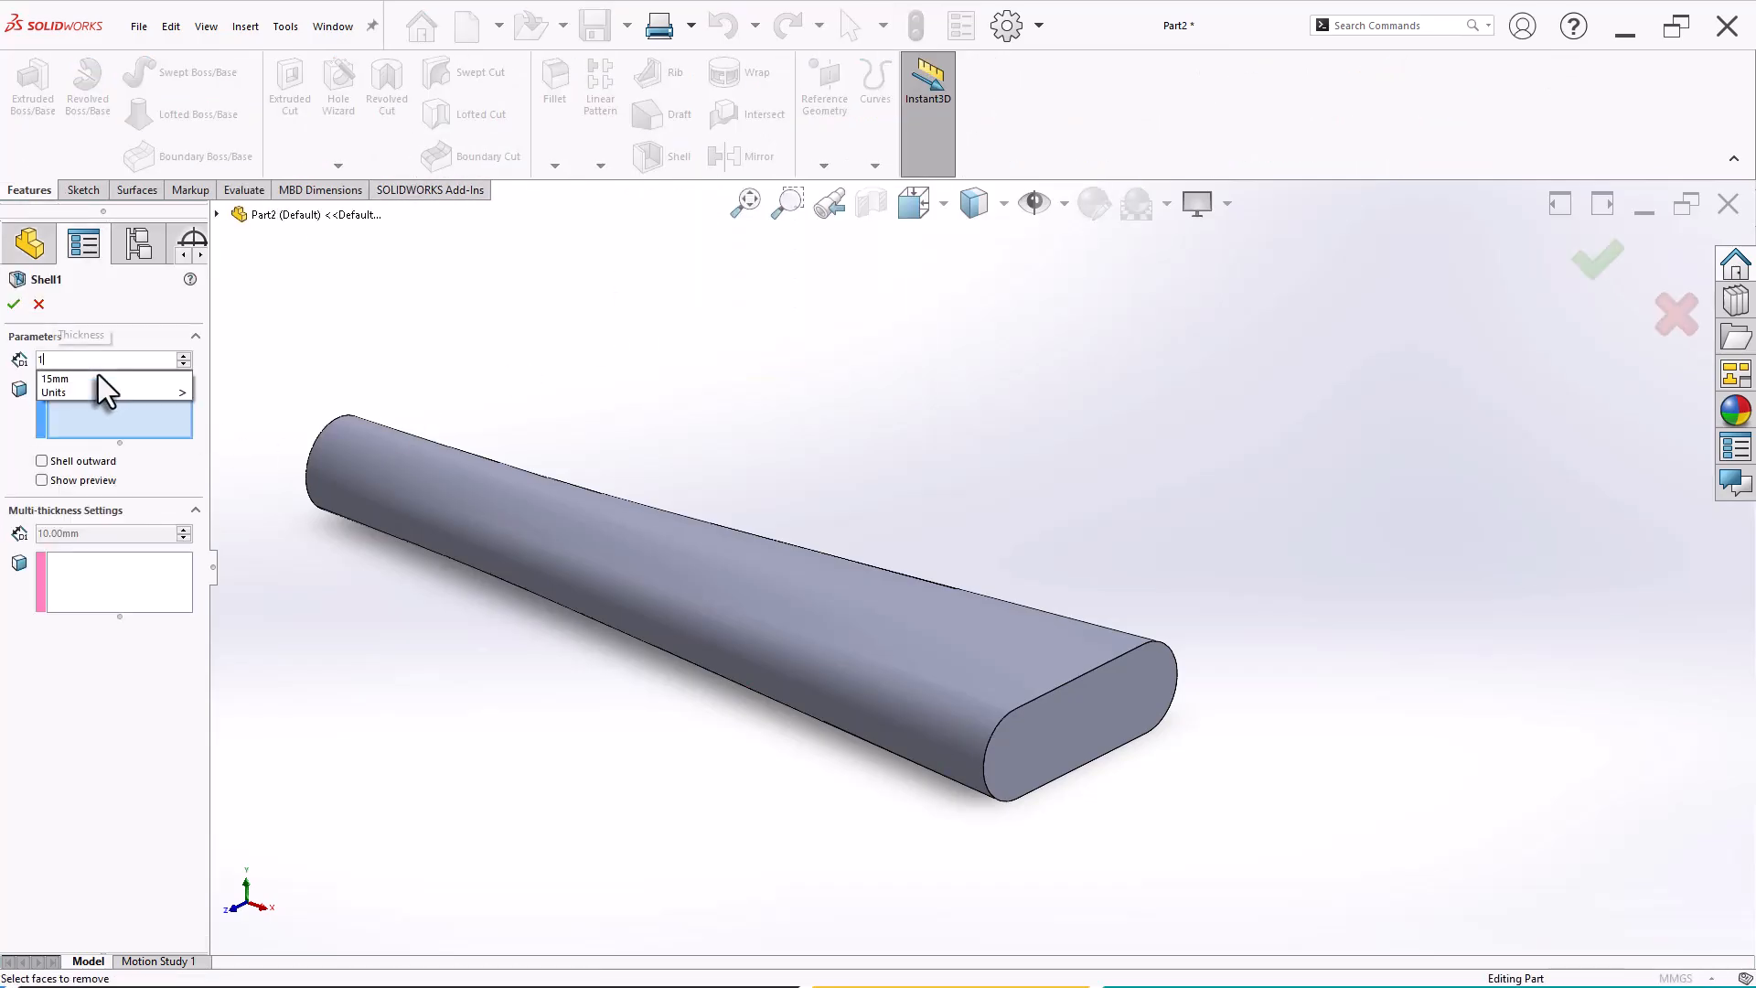
{"action": "key", "text": "Return"}
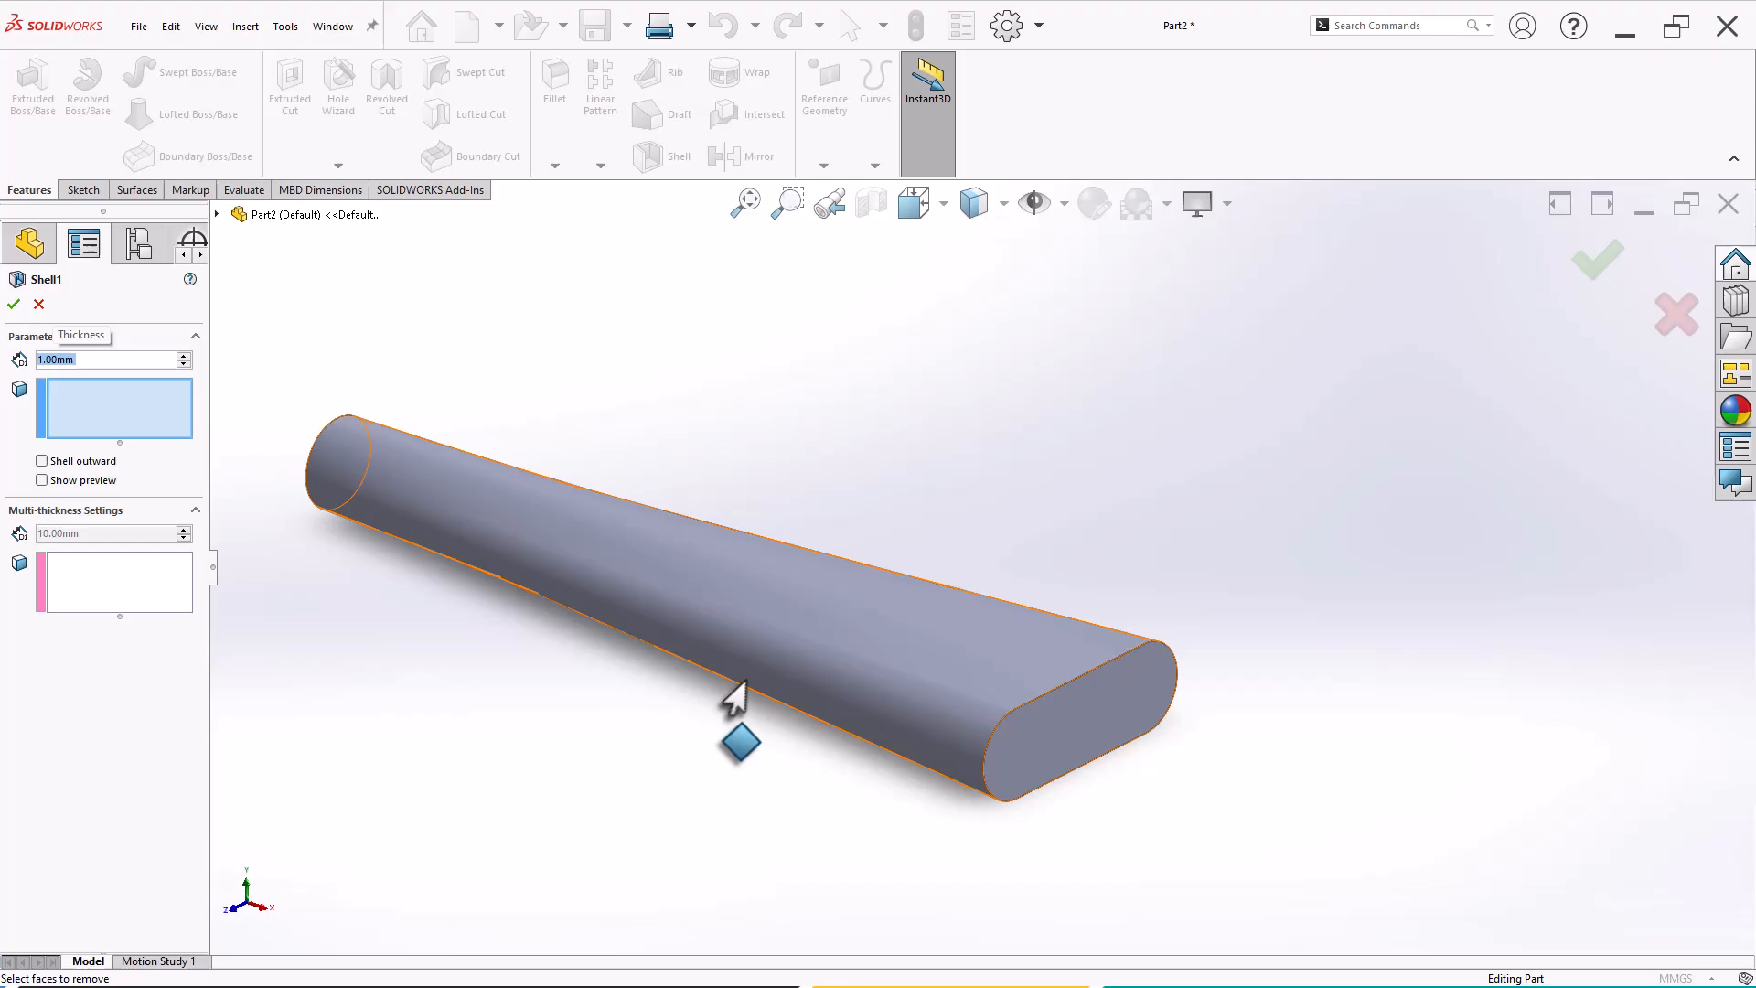
{"action": "left_click", "coordinate": [1050, 765]}
{"action": "middle_click_drag", "start_coordinate": [579, 772], "coordinate": [750, 823]}
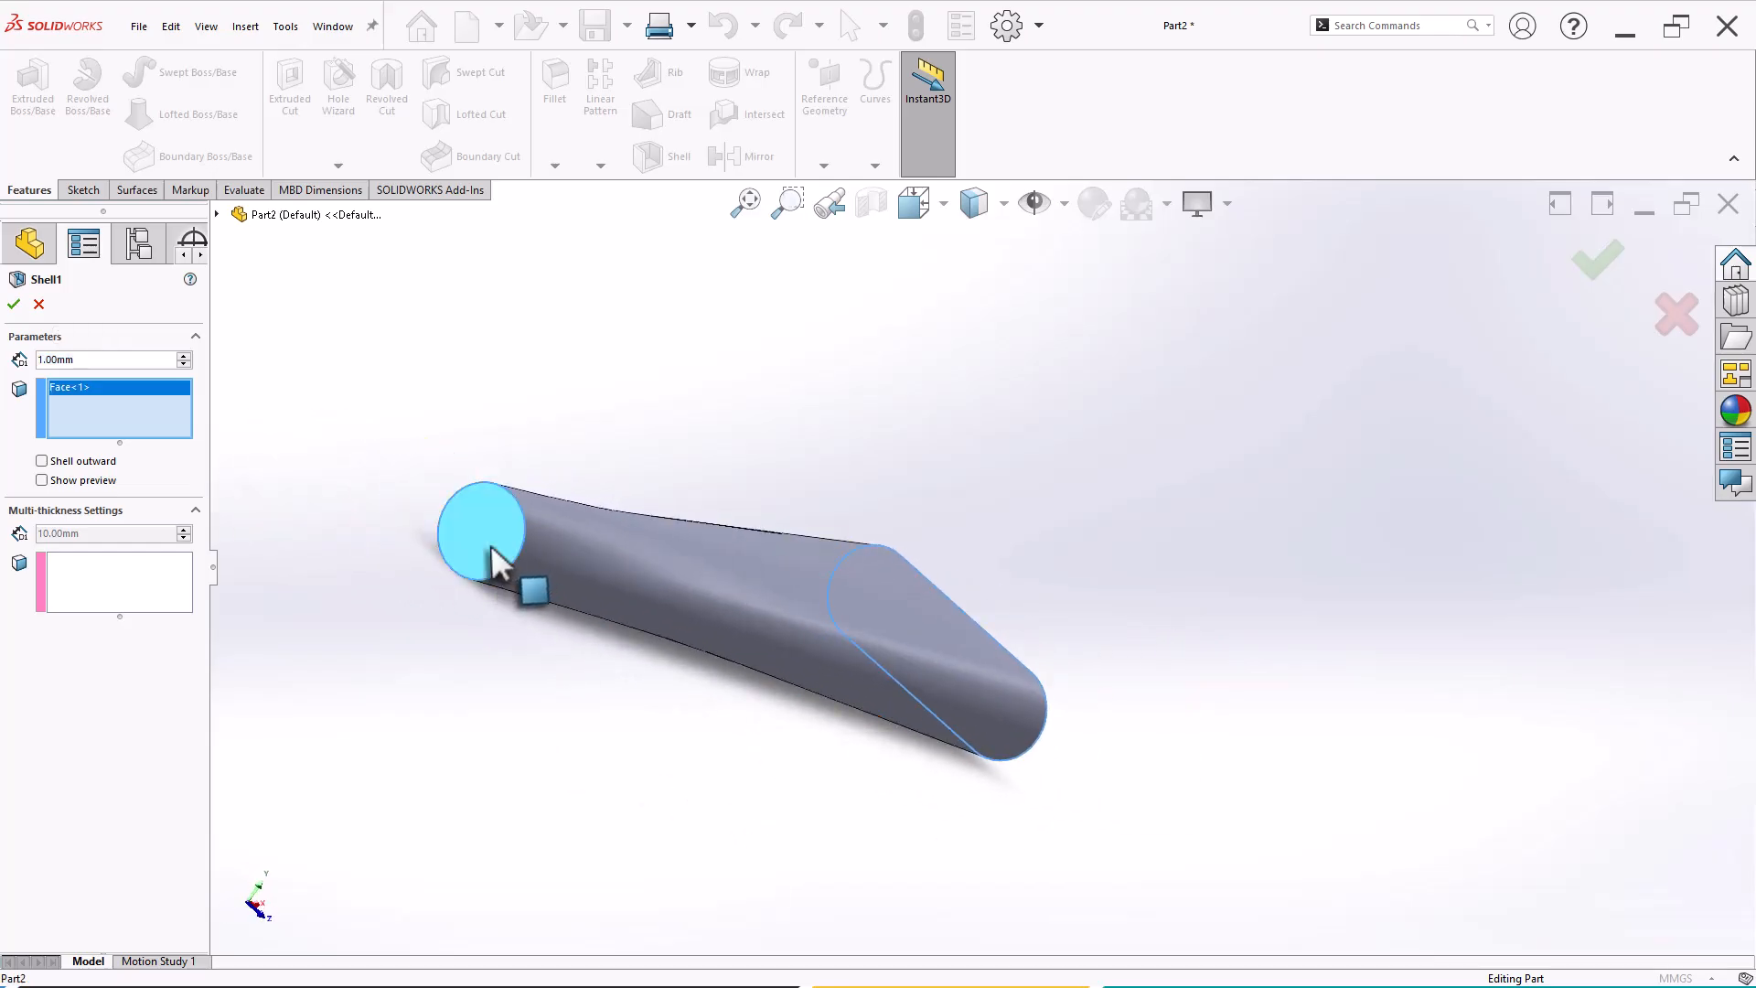
{"action": "left_click", "coordinate": [490, 552]}
{"action": "middle_click_drag", "start_coordinate": [538, 690], "coordinate": [439, 646]}
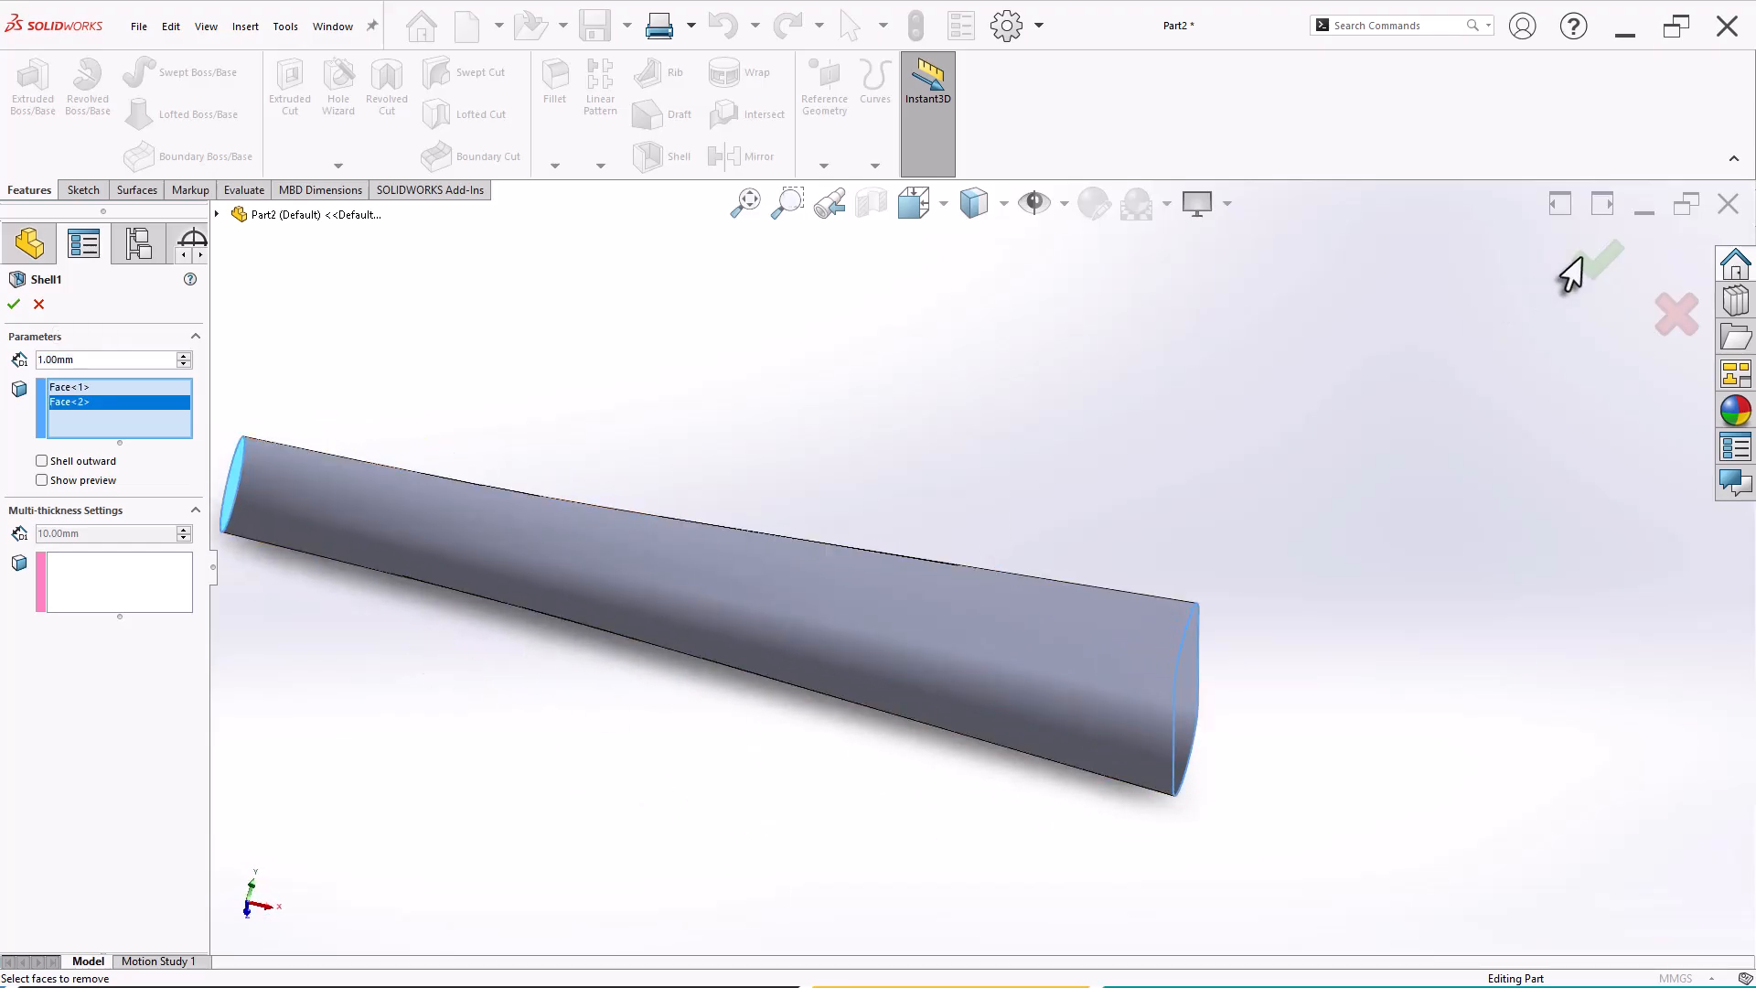
{"action": "left_click", "coordinate": [1596, 260]}
{"action": "middle_click_drag", "start_coordinate": [1274, 625], "coordinate": [909, 537]}
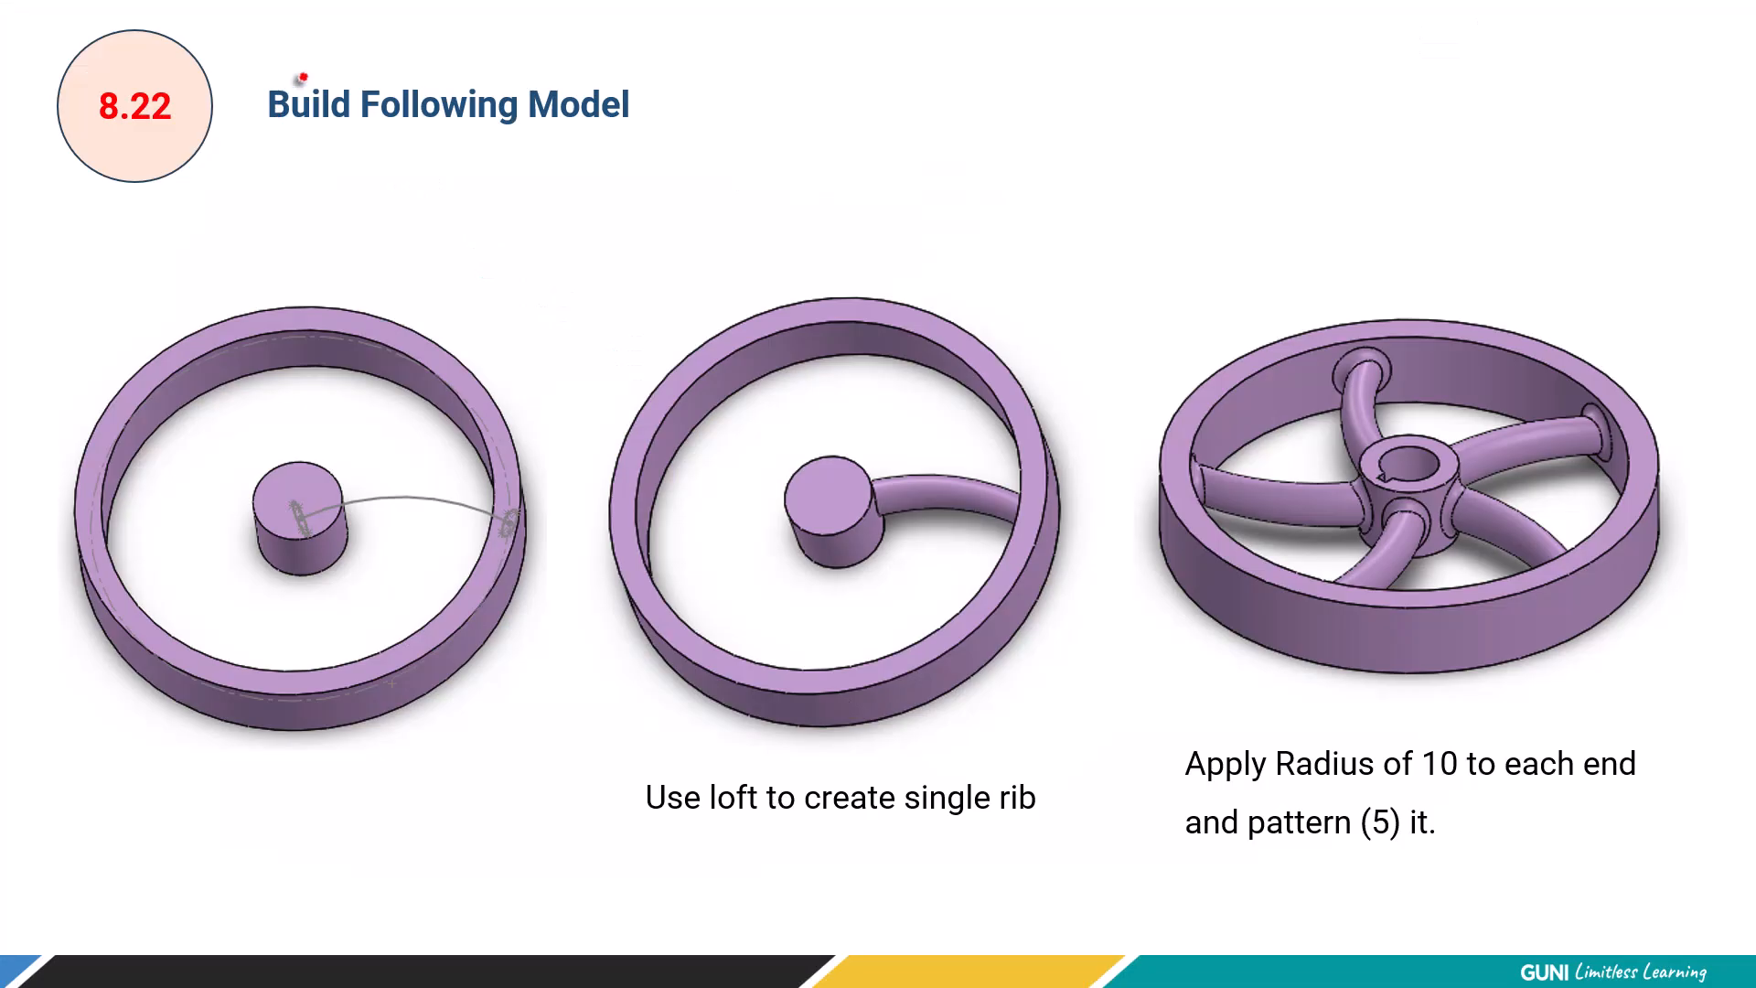
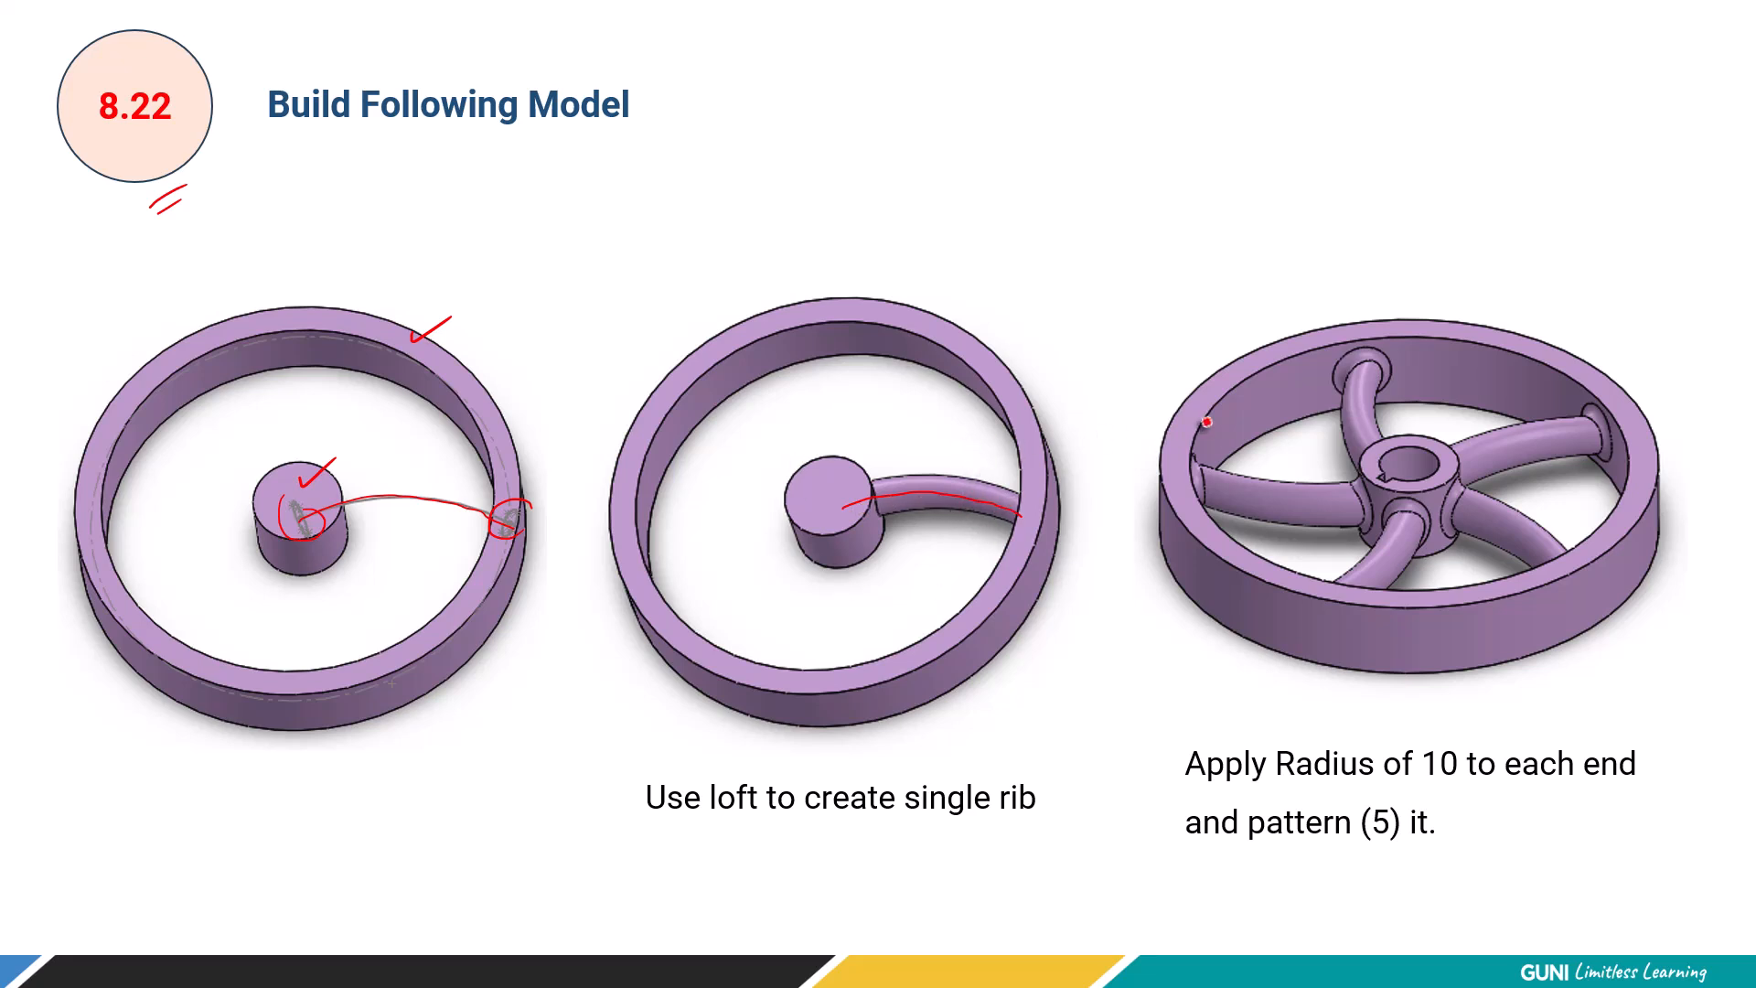
Switch to the 8.22_Loft_Boundary_Practice part and start a lofted boss using the profile sketches inside the hub and at the rim.
{"action": "key", "text": "alt+Tab"}
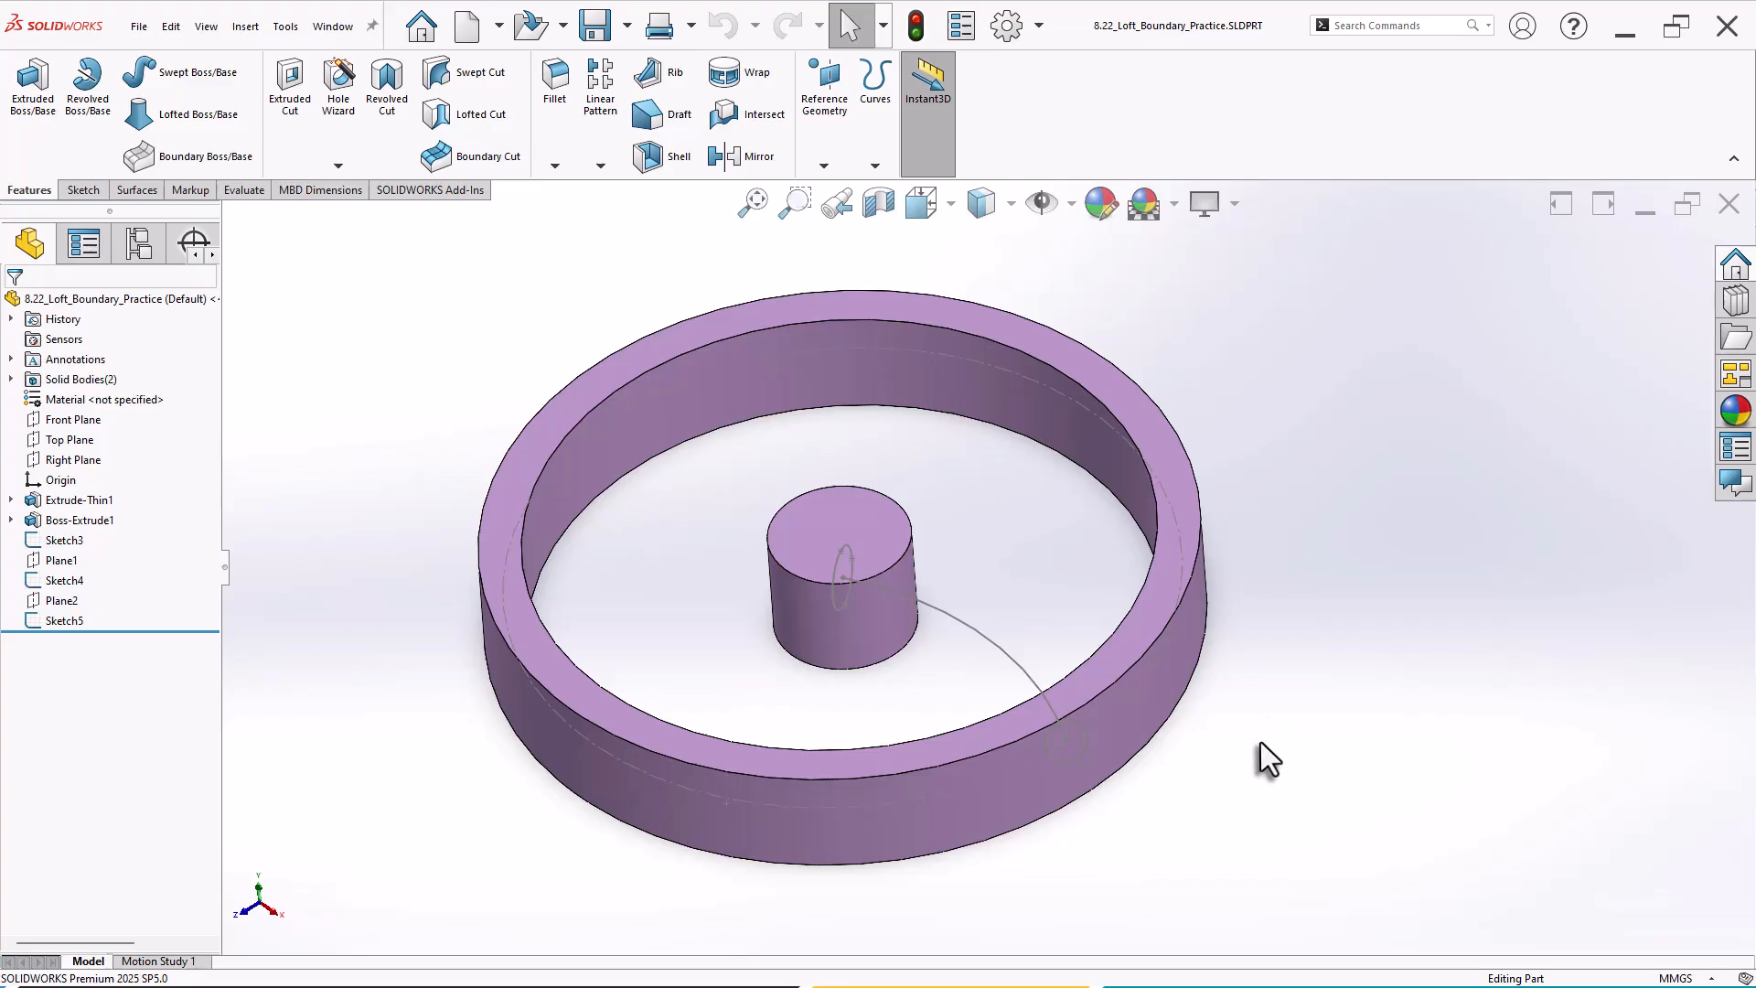
{"action": "left_click", "coordinate": [210, 122]}
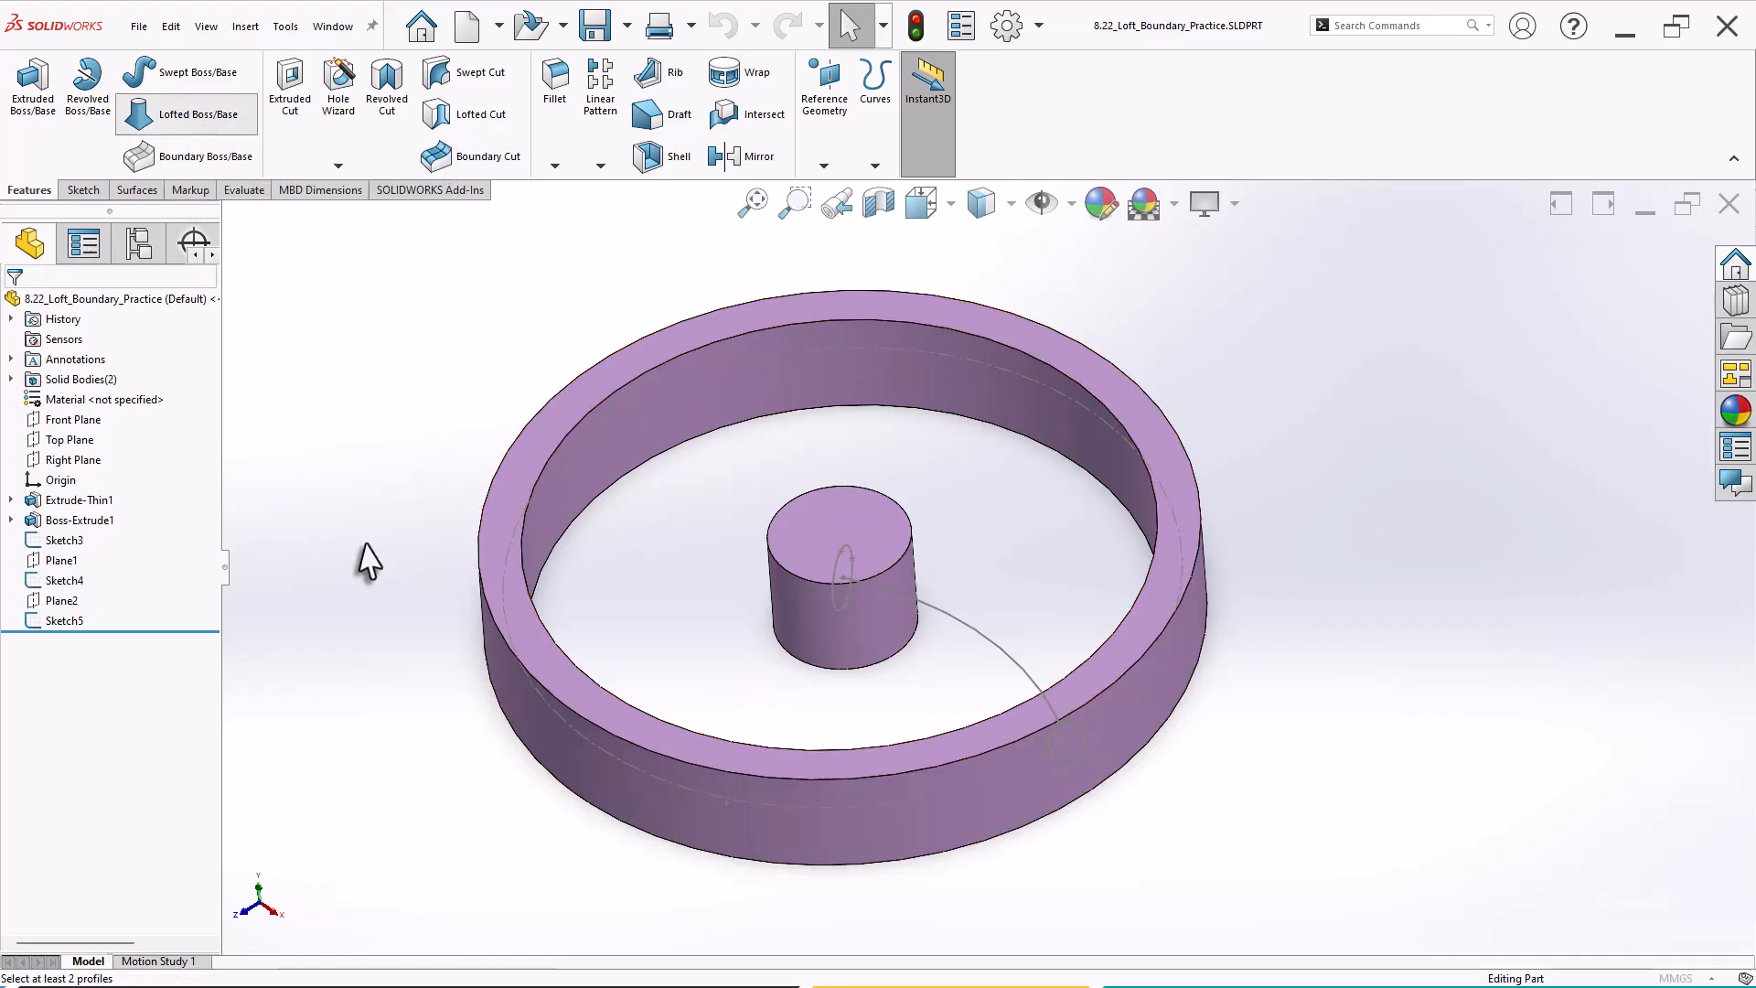
{"action": "middle_click_drag", "start_coordinate": [585, 722], "coordinate": [811, 633]}
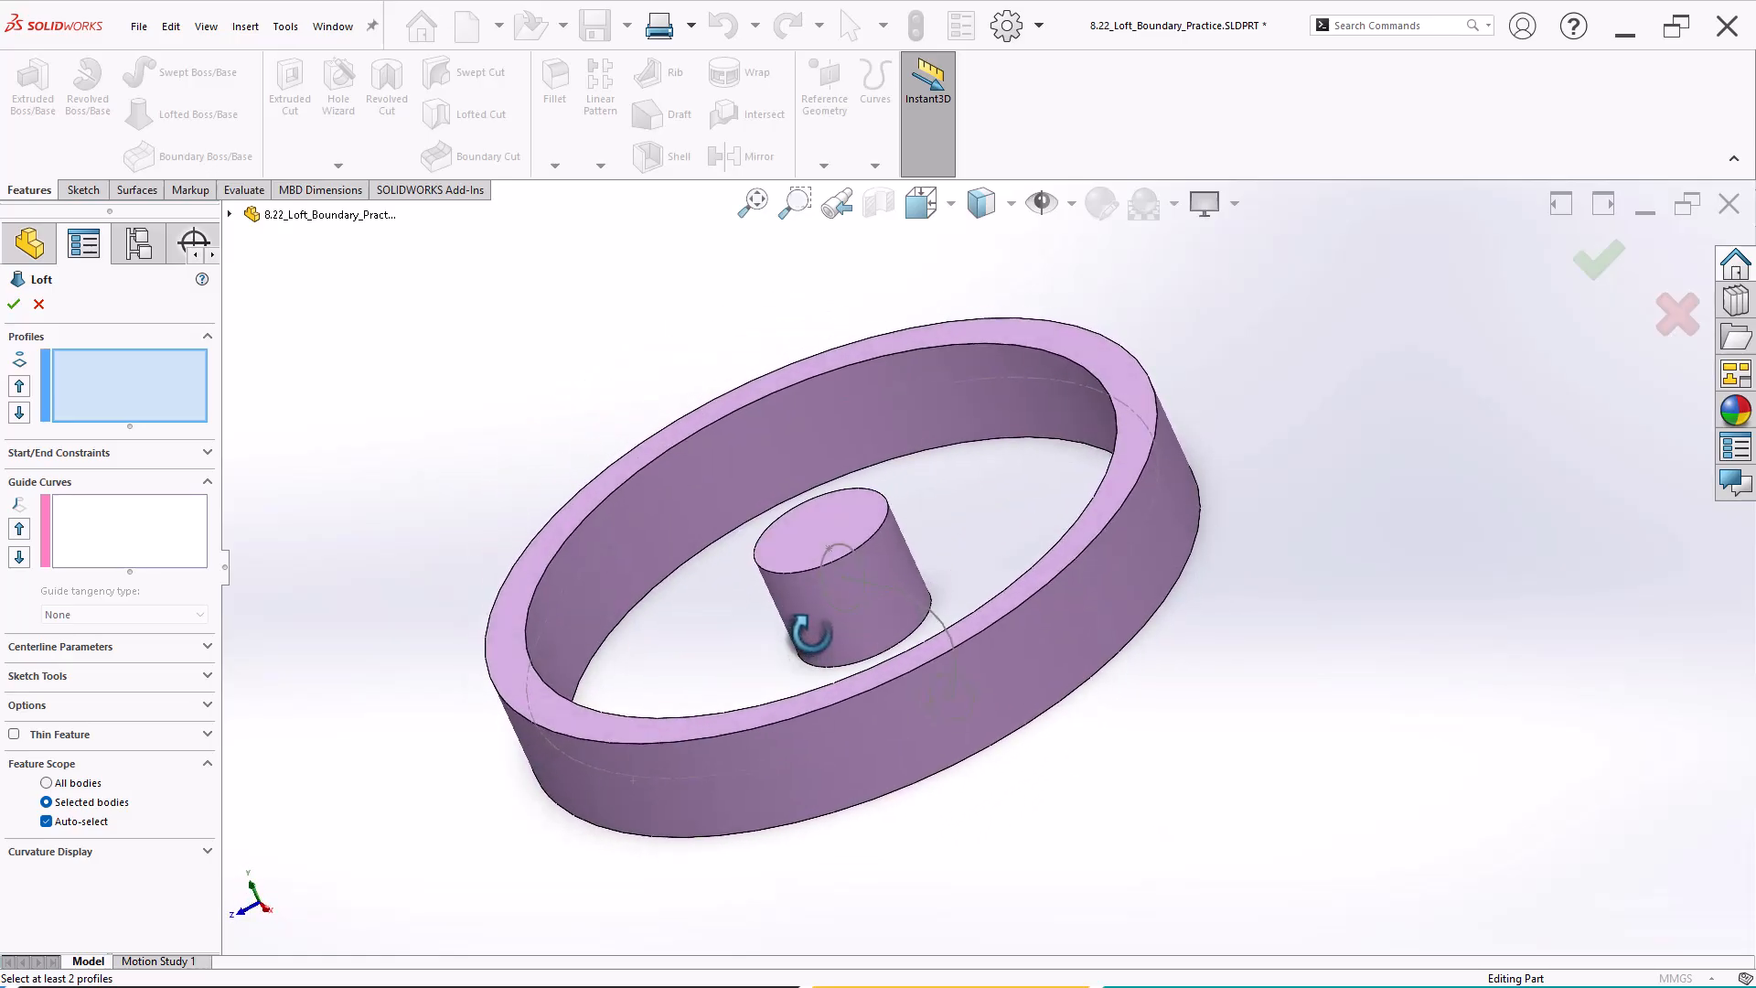
{"action": "left_click", "coordinate": [828, 547]}
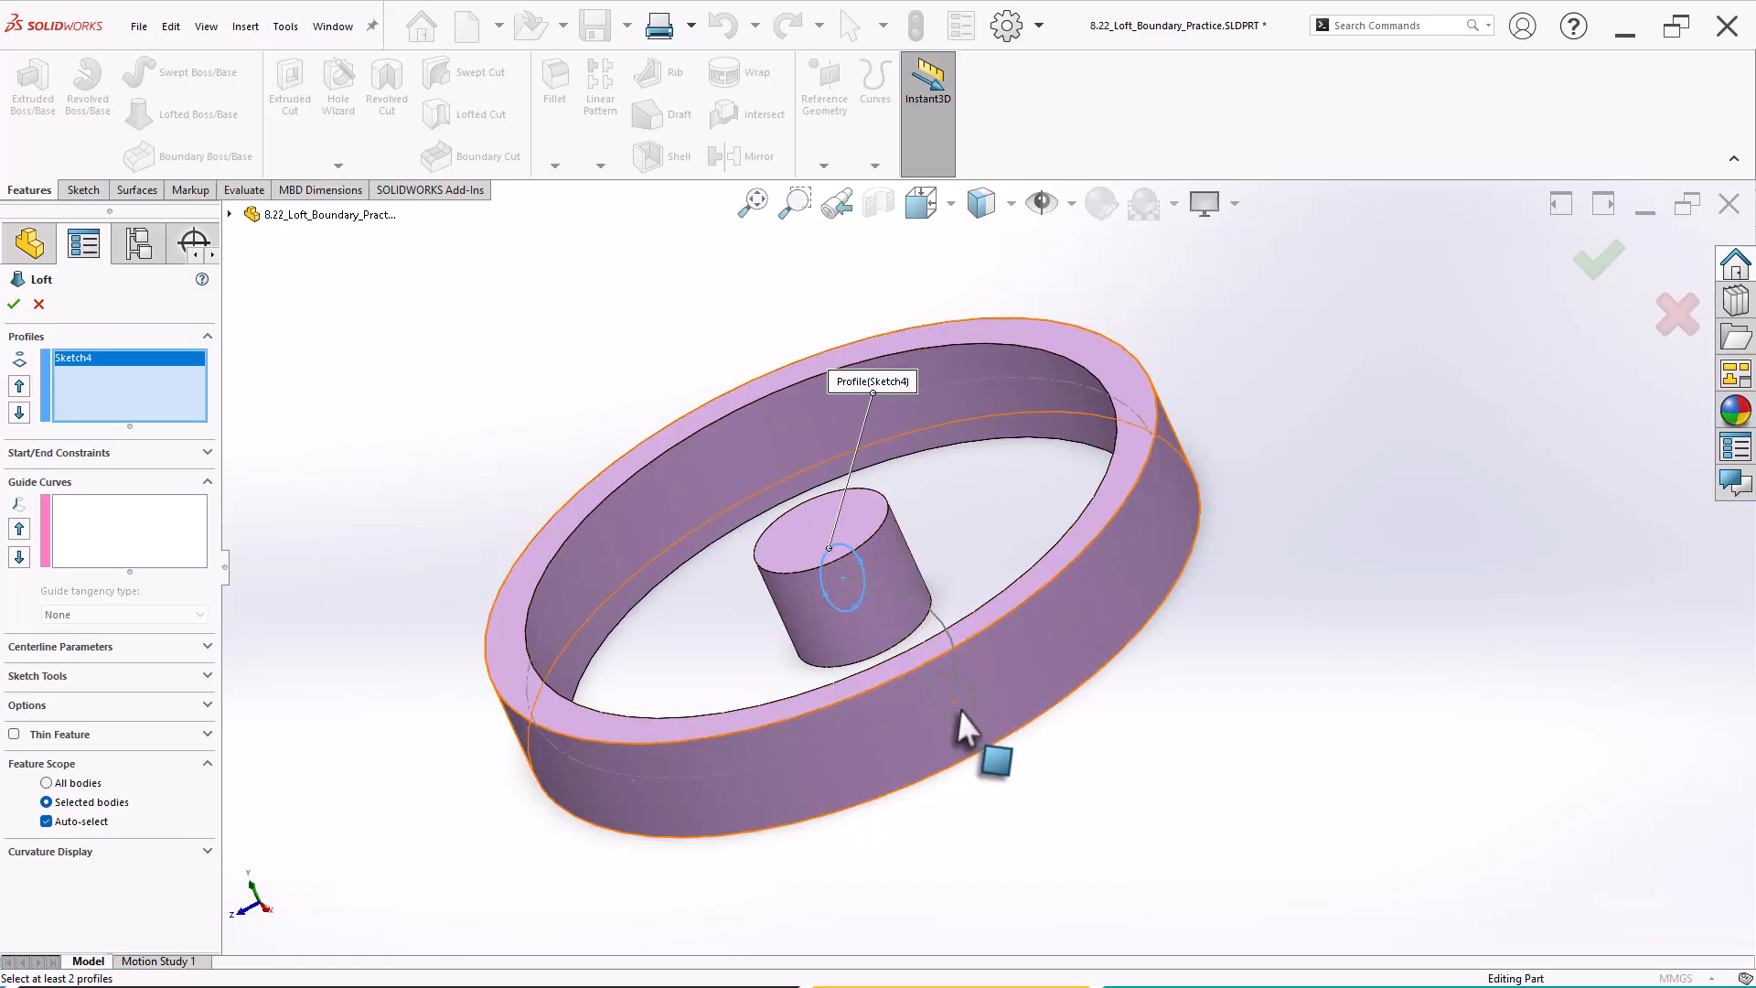
{"action": "scroll", "coordinate": [960, 706], "scroll_direction": "down", "scroll_amount": 5}
{"action": "scroll", "coordinate": [936, 629], "scroll_direction": "down", "scroll_amount": 3}
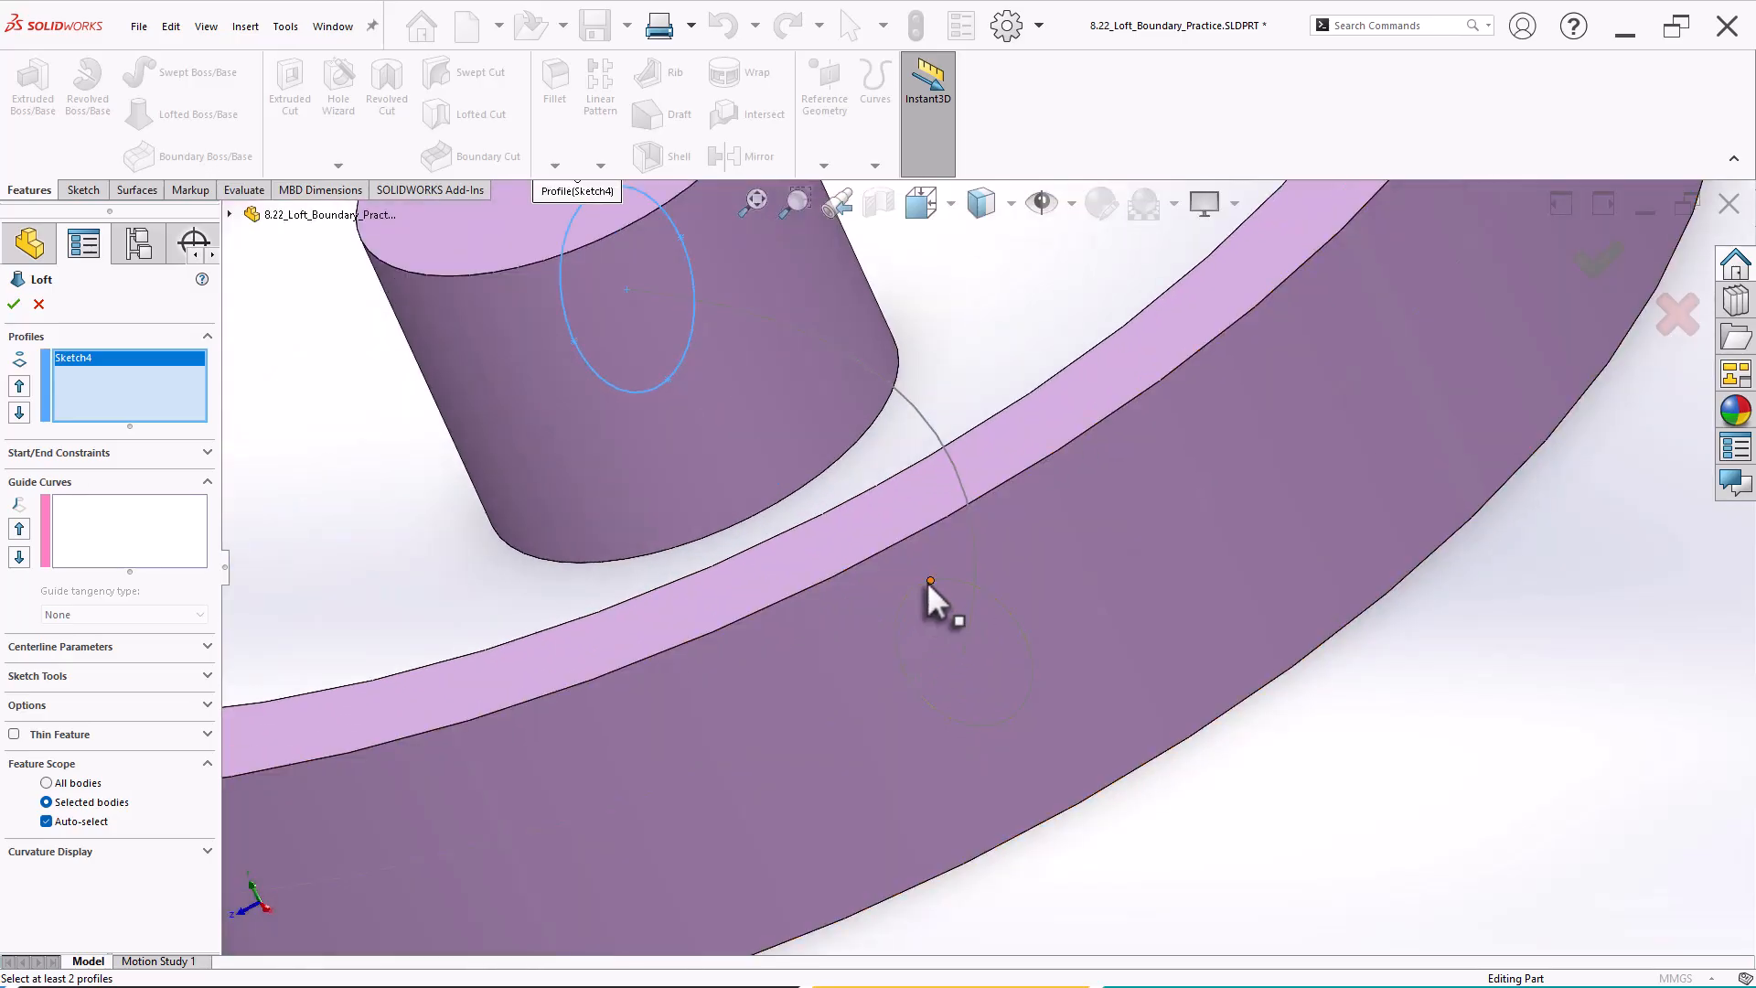
{"action": "left_click", "coordinate": [930, 580]}
{"action": "scroll", "coordinate": [931, 584], "scroll_direction": "up", "scroll_amount": 6}
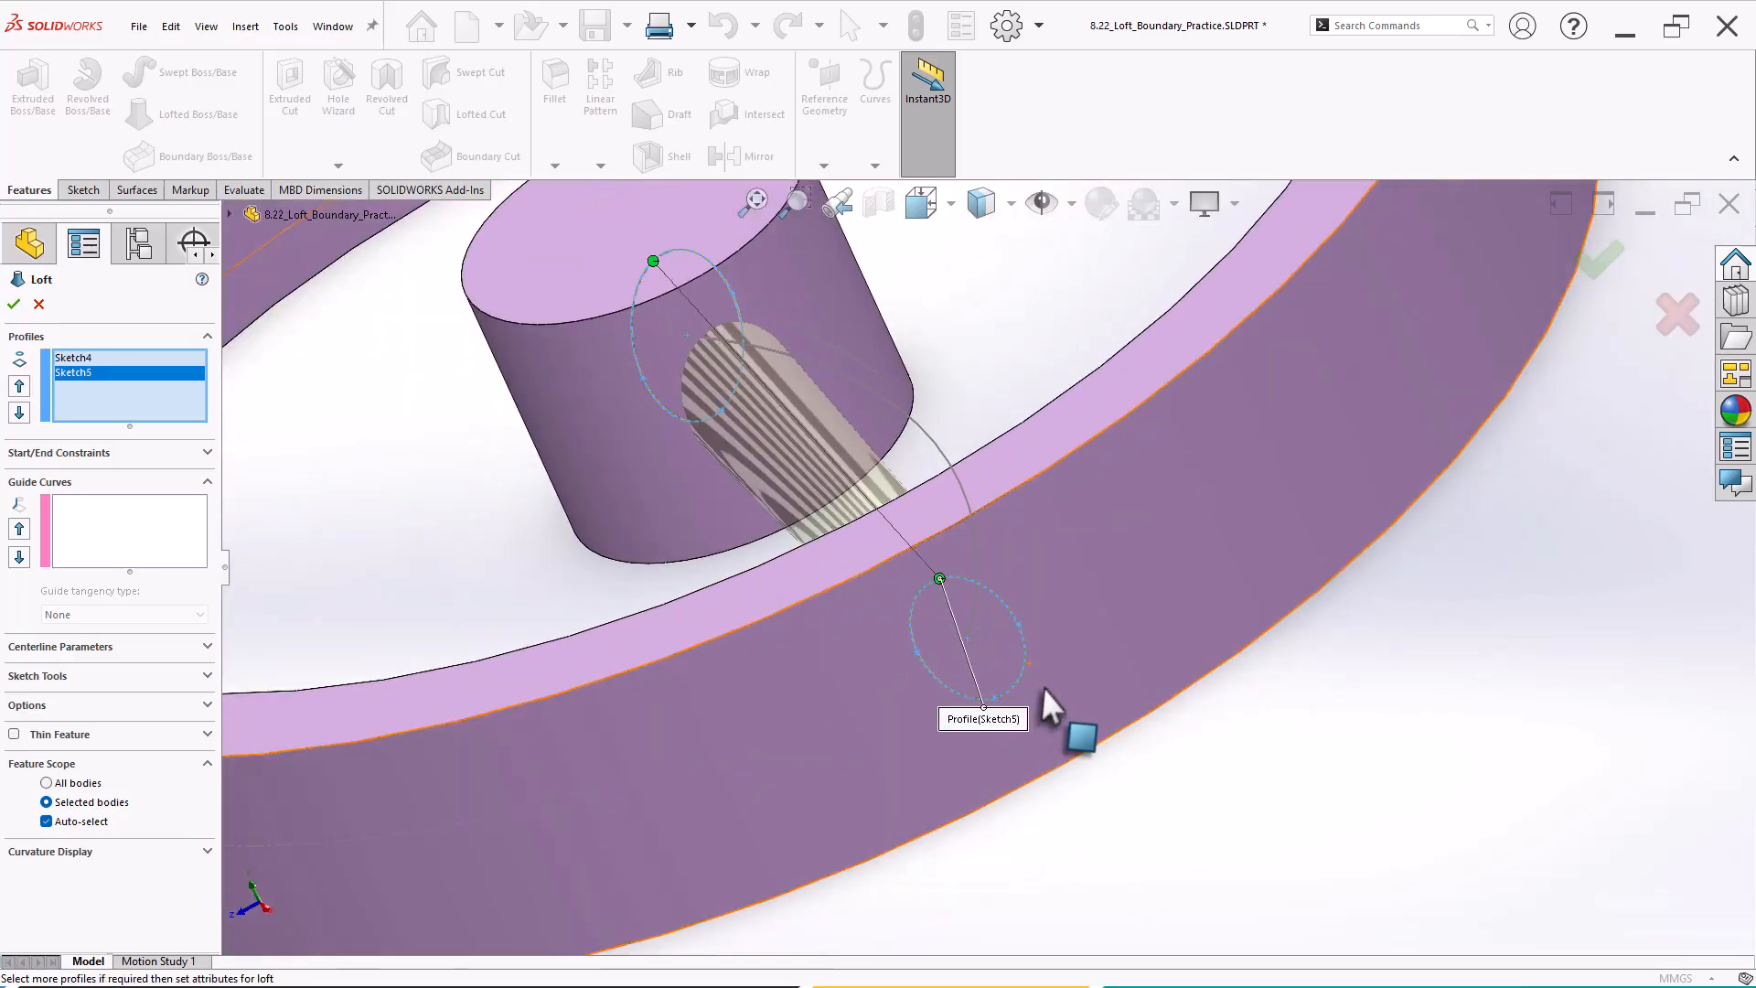
Set the arc sketch between hub and rim as the loft's centerline and finish the curved rib.
{"action": "mouse_move", "coordinate": [1055, 651]}
{"action": "middle_mouse_down"}
{"action": "mouse_move", "coordinate": [1023, 537]}
{"action": "mouse_move", "coordinate": [1116, 658]}
{"action": "mouse_move", "coordinate": [1168, 780]}
{"action": "mouse_move", "coordinate": [1120, 682]}
{"action": "mouse_move", "coordinate": [756, 674]}
{"action": "mouse_move", "coordinate": [704, 723]}
{"action": "middle_mouse_up"}
{"action": "left_click", "coordinate": [207, 647]}
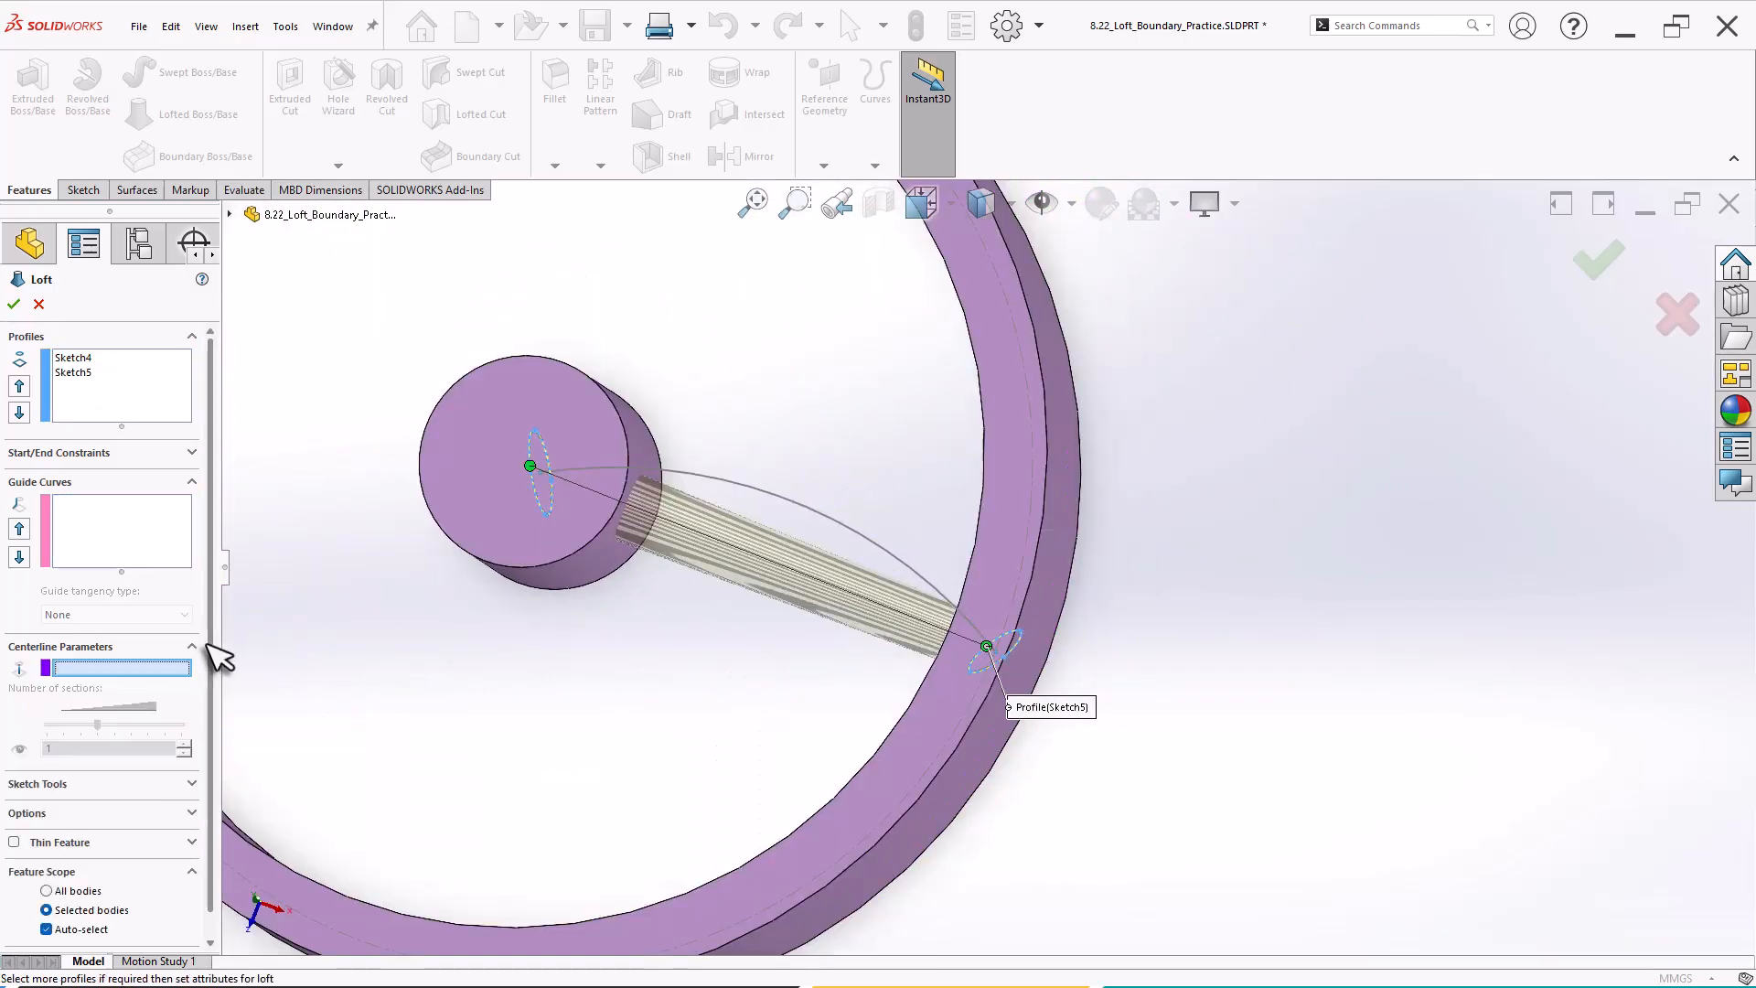
{"action": "left_click", "coordinate": [800, 510]}
{"action": "middle_click_drag", "start_coordinate": [707, 586], "coordinate": [755, 539]}
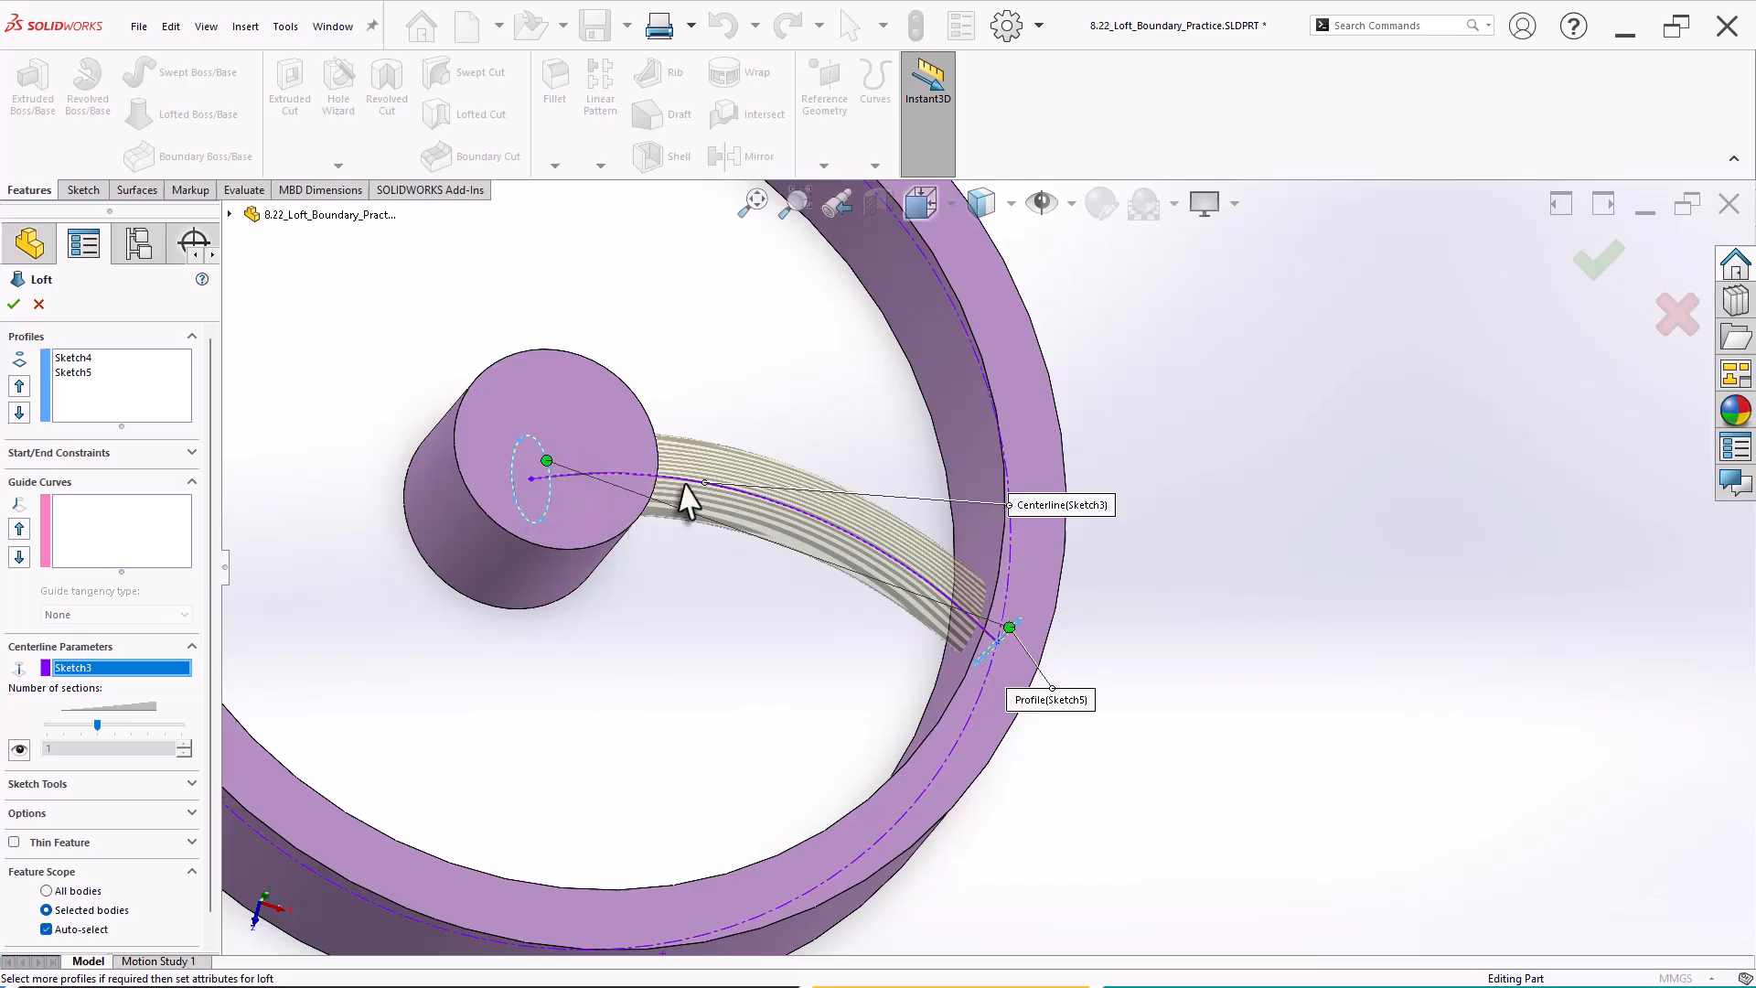
{"action": "middle_click_drag", "start_coordinate": [766, 614], "coordinate": [836, 742]}
{"action": "key", "text": "Return"}
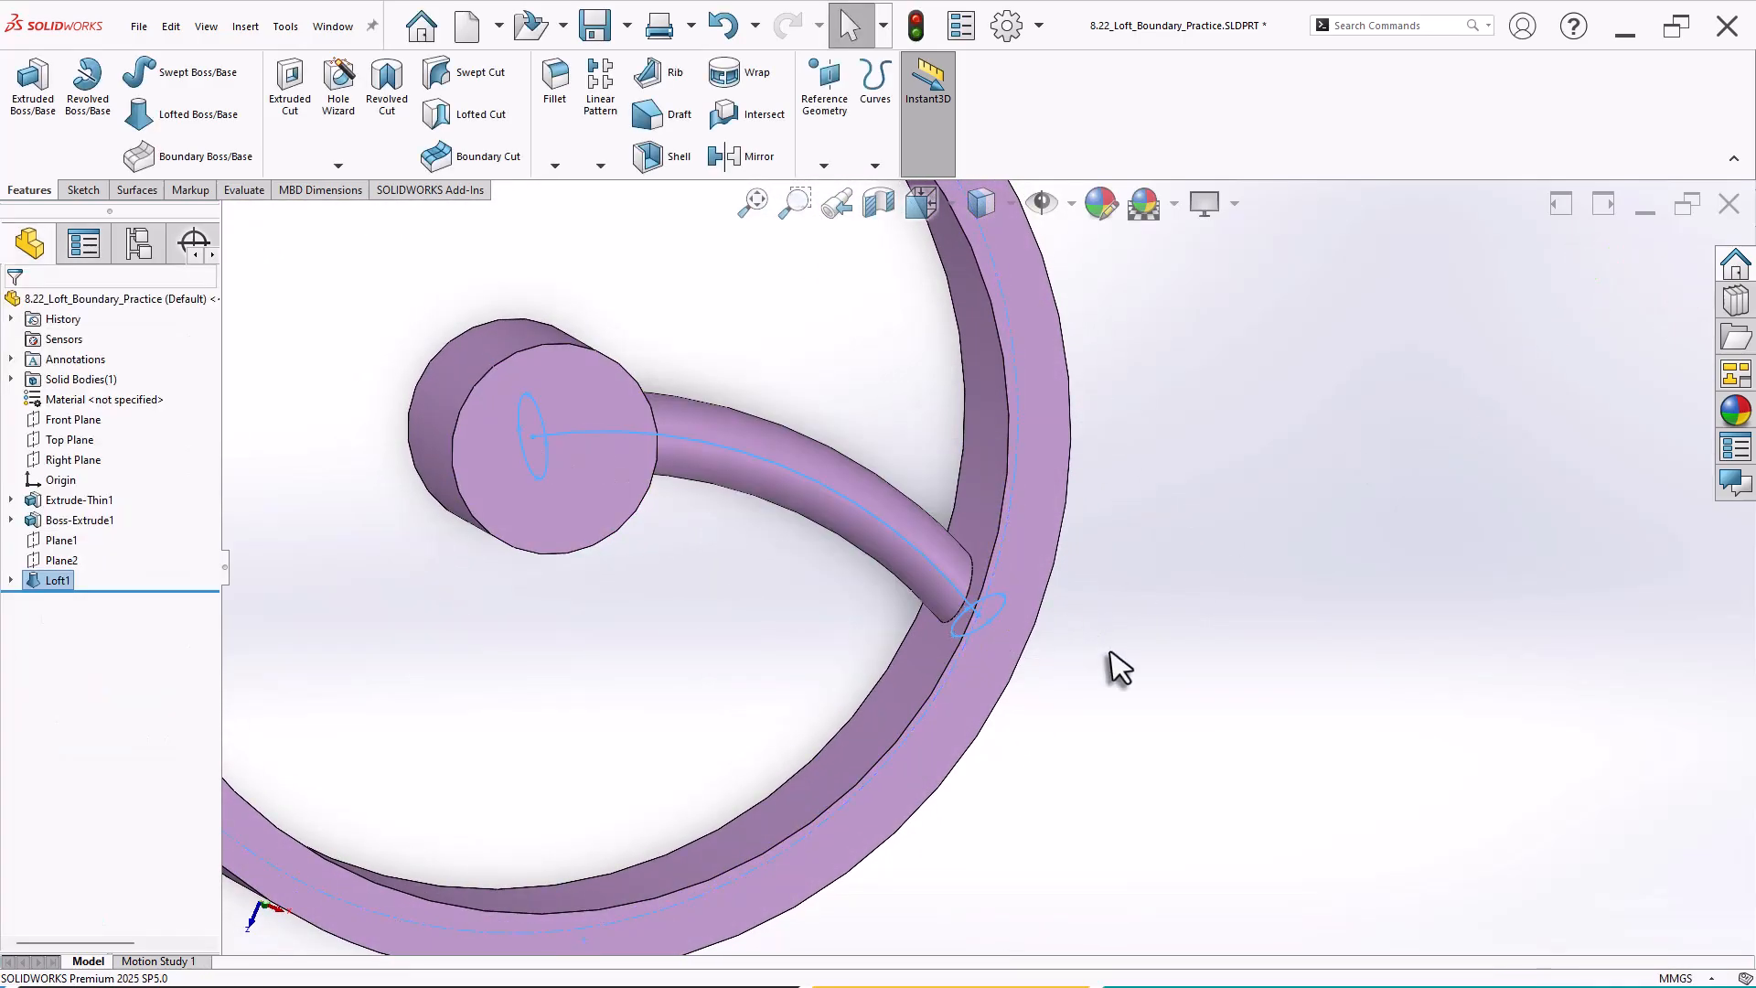
Fillet the edges where the curved rib meets the hub and the rim with a 10 mm radius.
{"action": "scroll", "coordinate": [1110, 651], "scroll_direction": "up", "scroll_amount": 4}
{"action": "middle_click_drag", "start_coordinate": [1070, 559], "coordinate": [915, 503]}
{"action": "scroll", "coordinate": [929, 517], "scroll_direction": "down", "scroll_amount": 4}
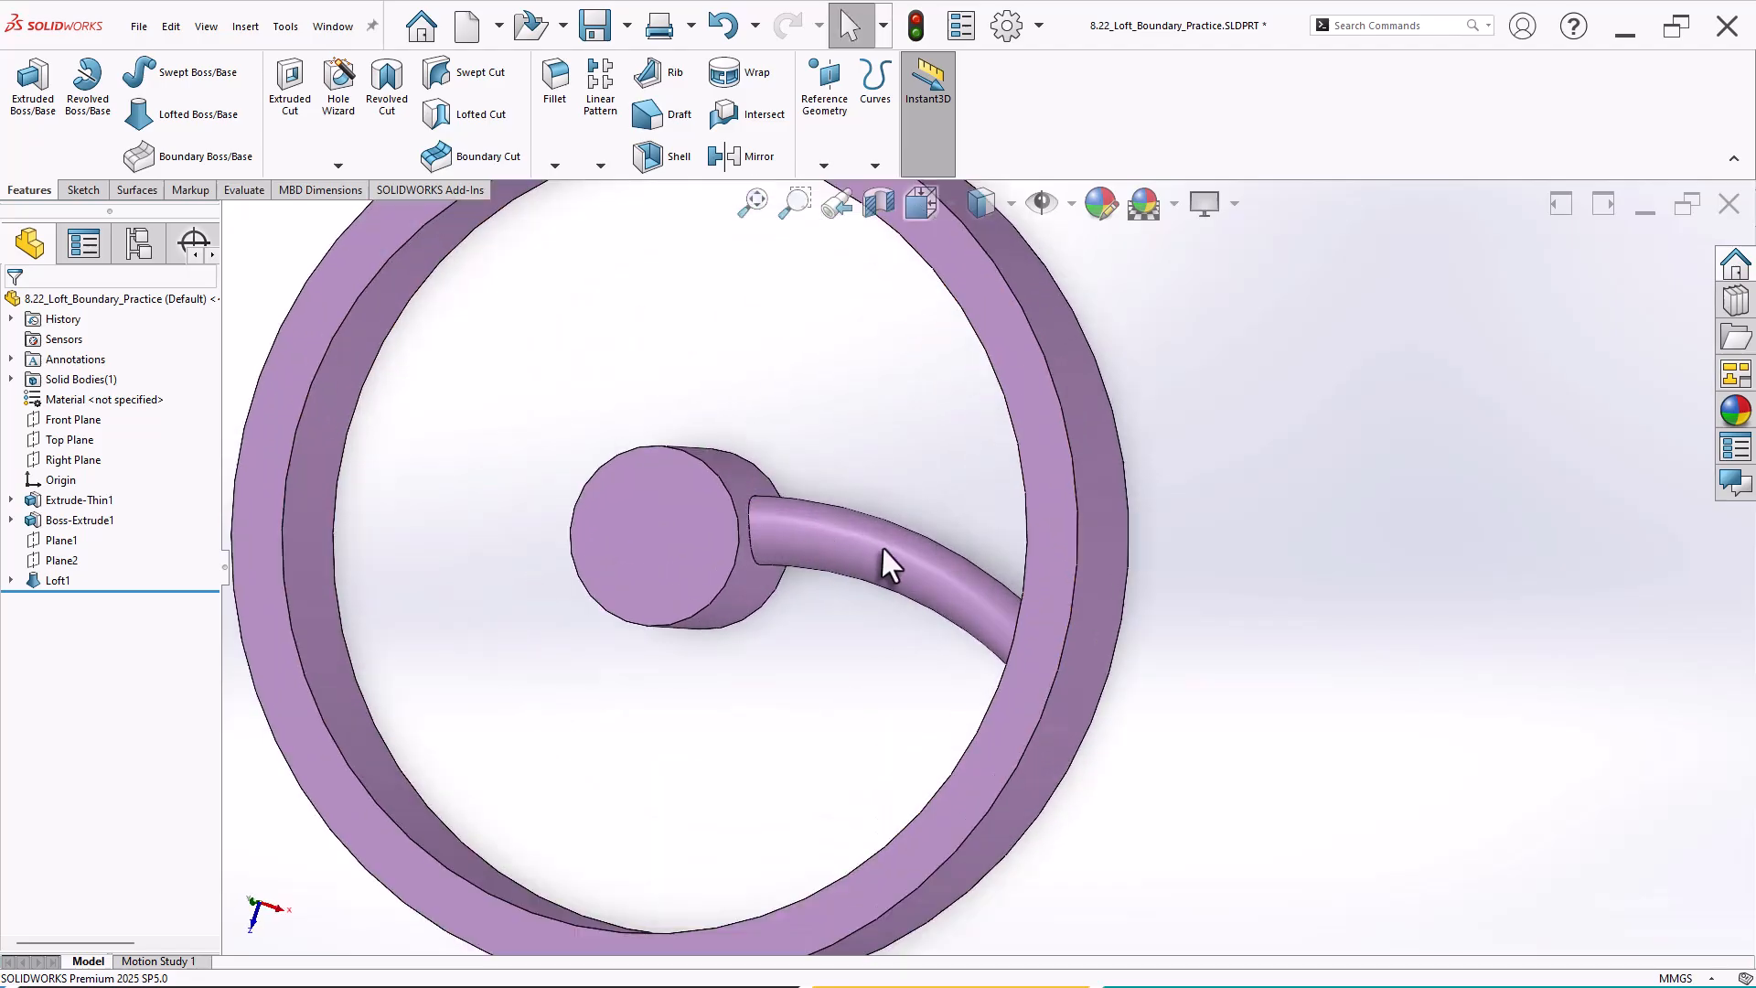
{"action": "middle_click_drag", "start_coordinate": [886, 564], "coordinate": [914, 450]}
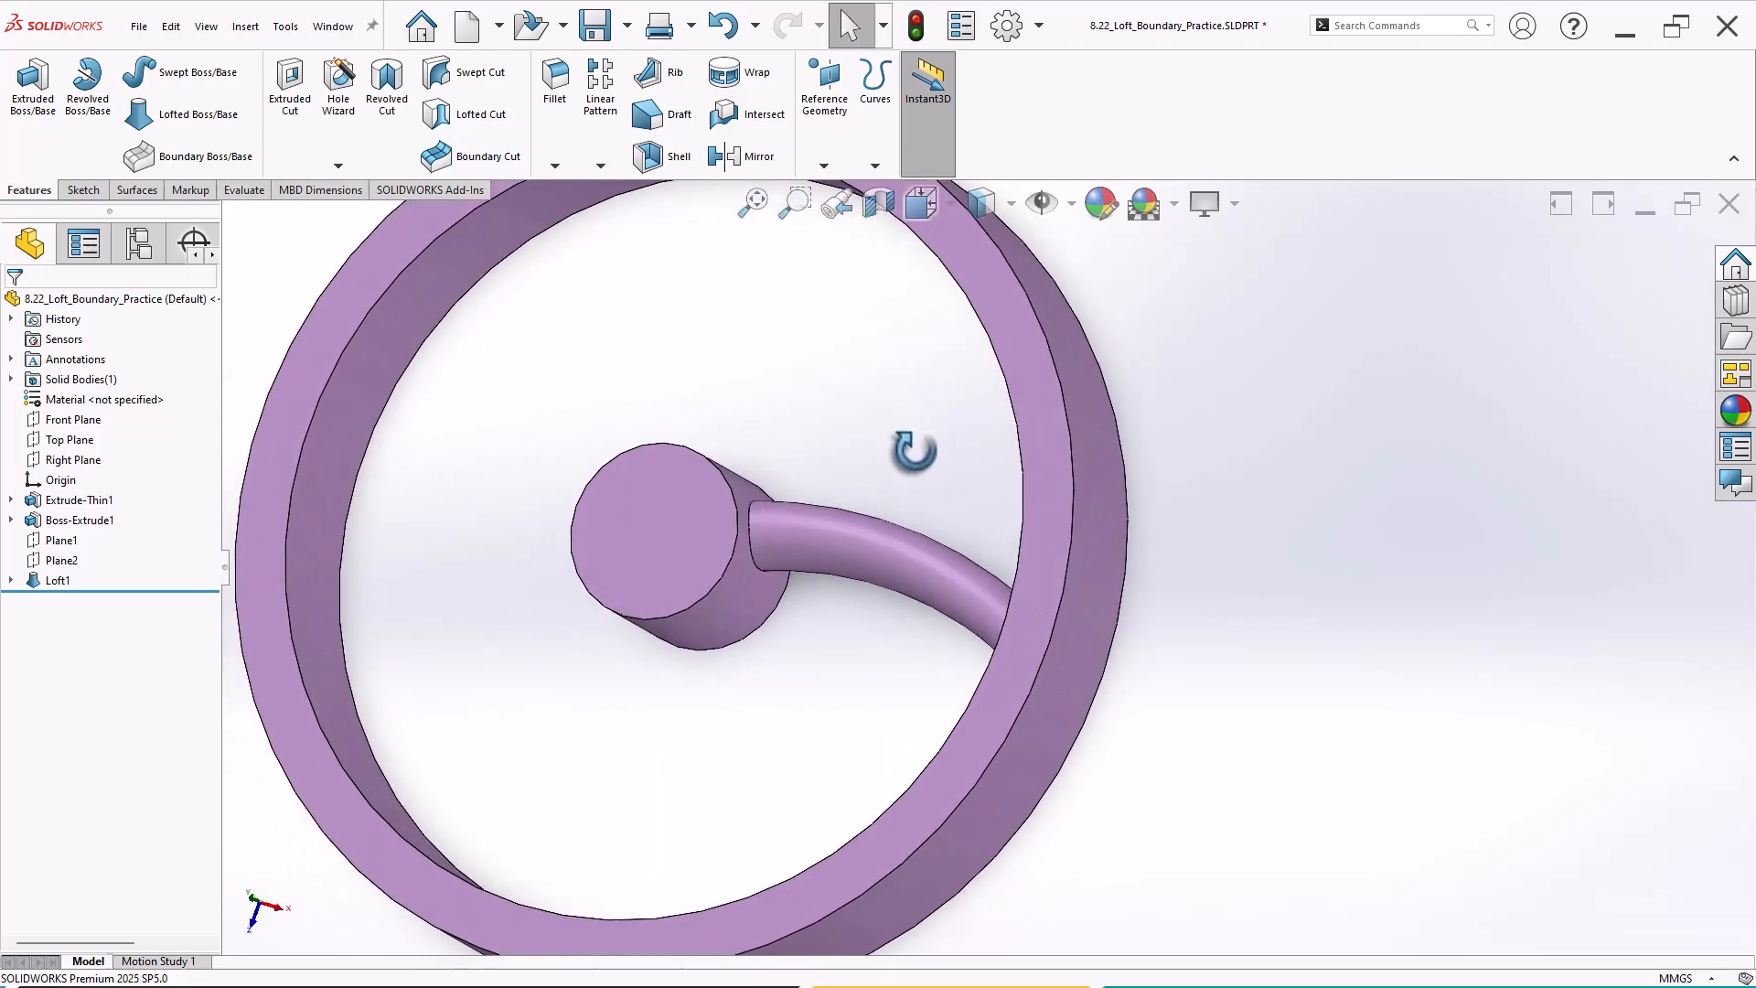
{"action": "left_click", "coordinate": [553, 87]}
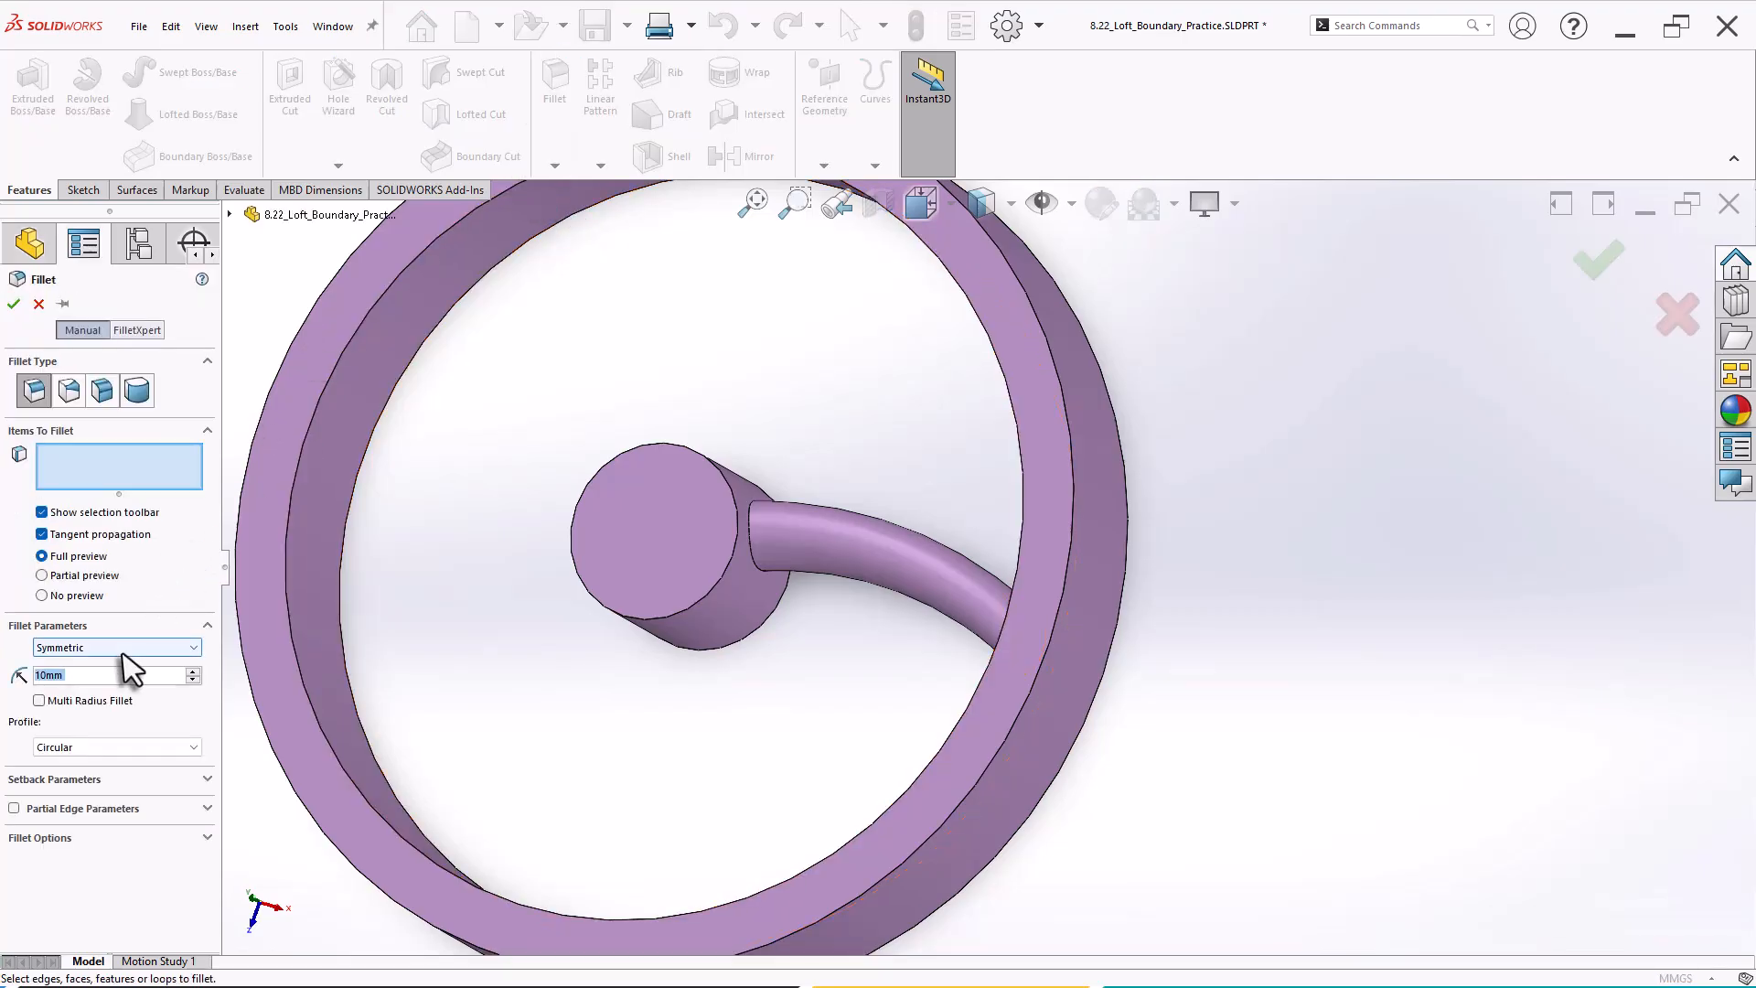
{"action": "left_click", "coordinate": [754, 558]}
{"action": "middle_click_drag", "start_coordinate": [823, 693], "coordinate": [1011, 672]}
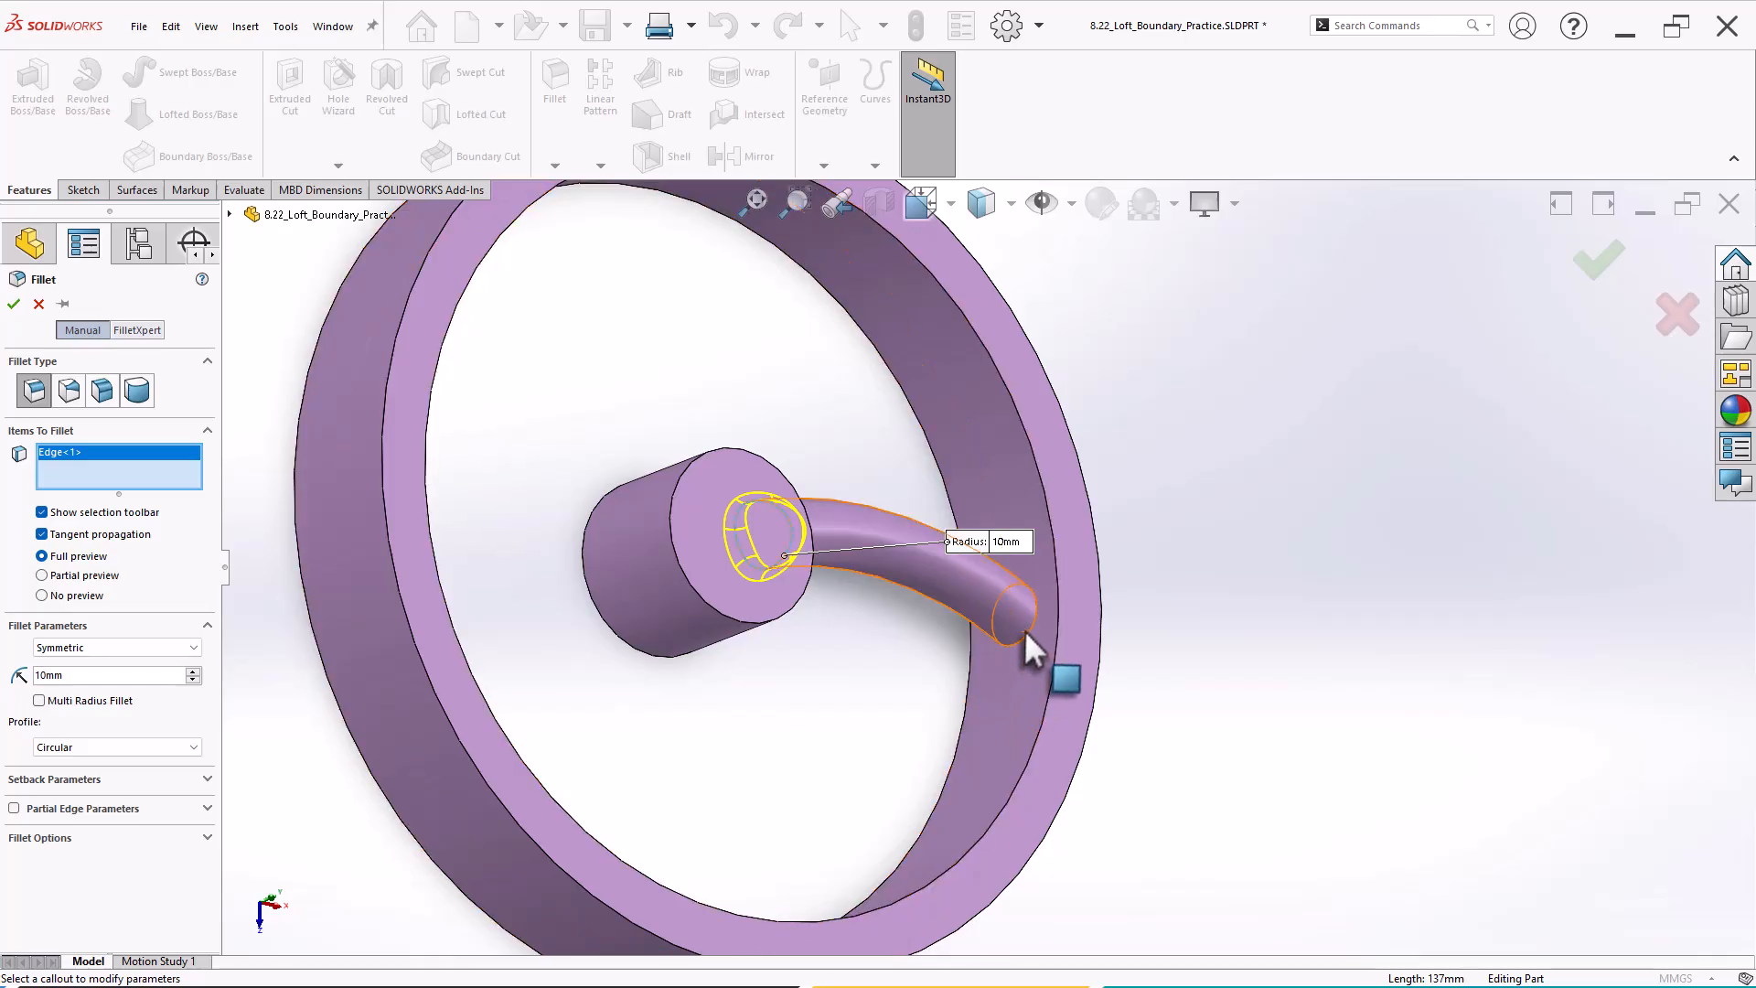
{"action": "left_click", "coordinate": [1028, 633]}
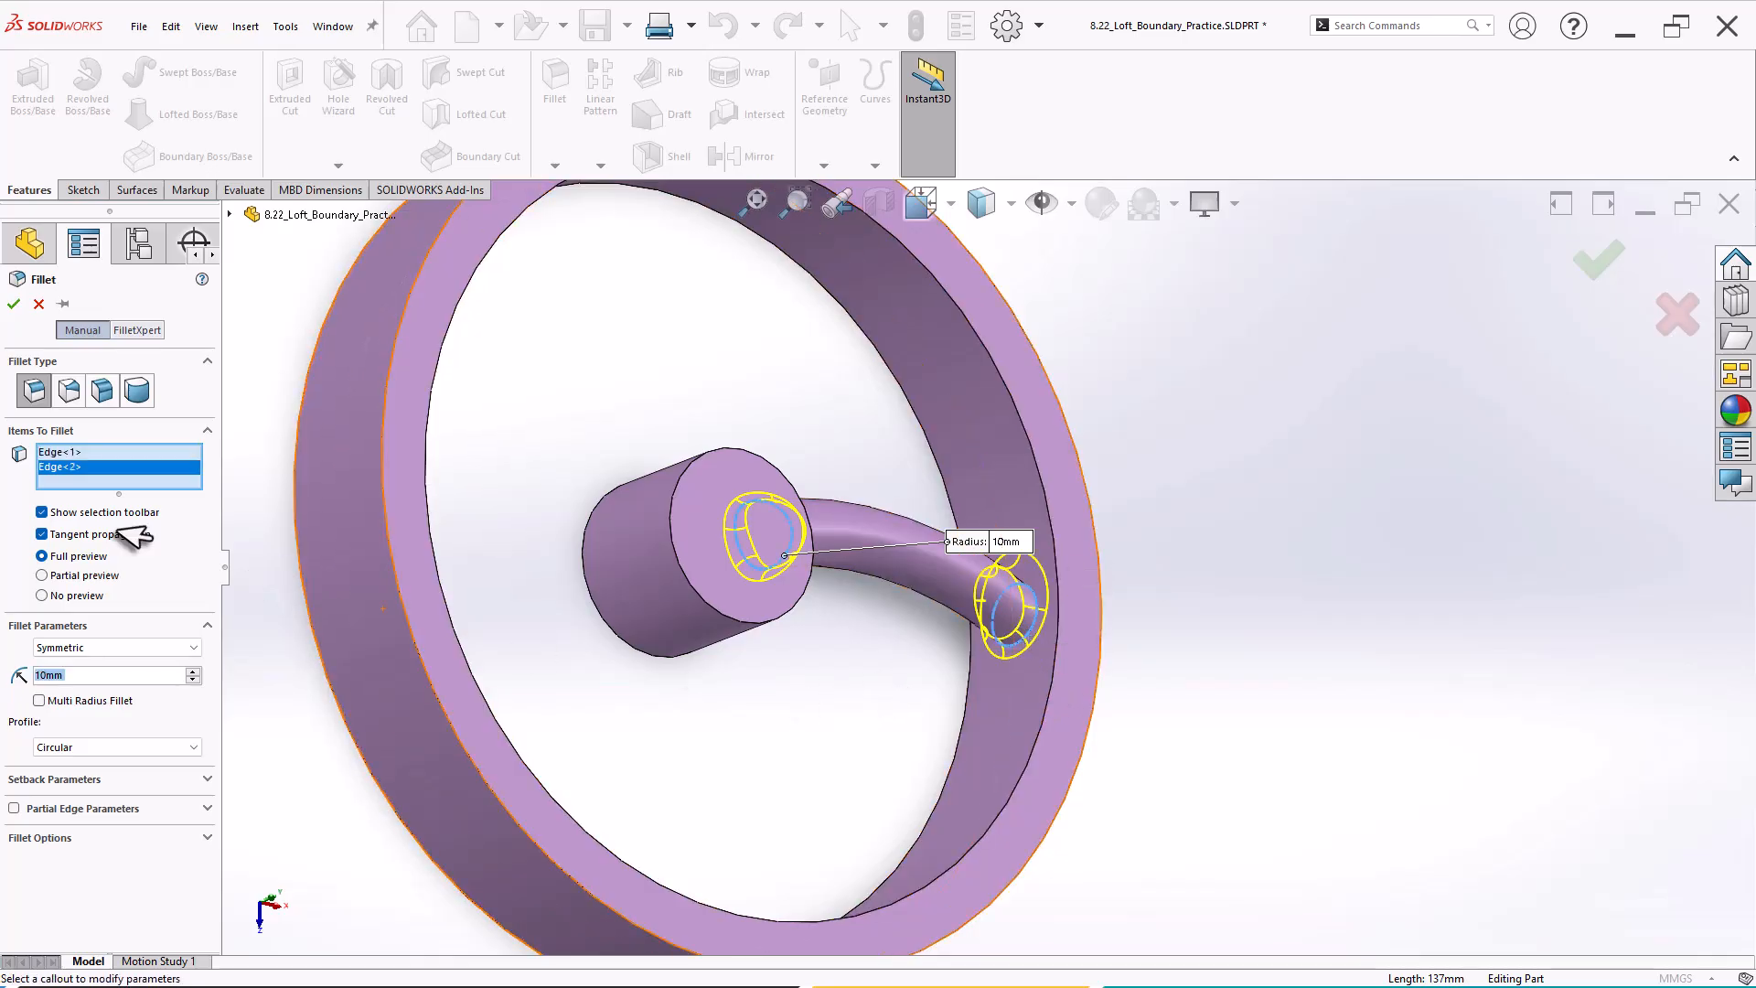
{"action": "left_click", "coordinate": [12, 303]}
Circular-pattern the curved rib and its fillet about the hub's circular edge, with 5 equally spaced instances over 360 degrees.
{"action": "scroll", "coordinate": [1207, 627], "scroll_direction": "down", "scroll_amount": 3}
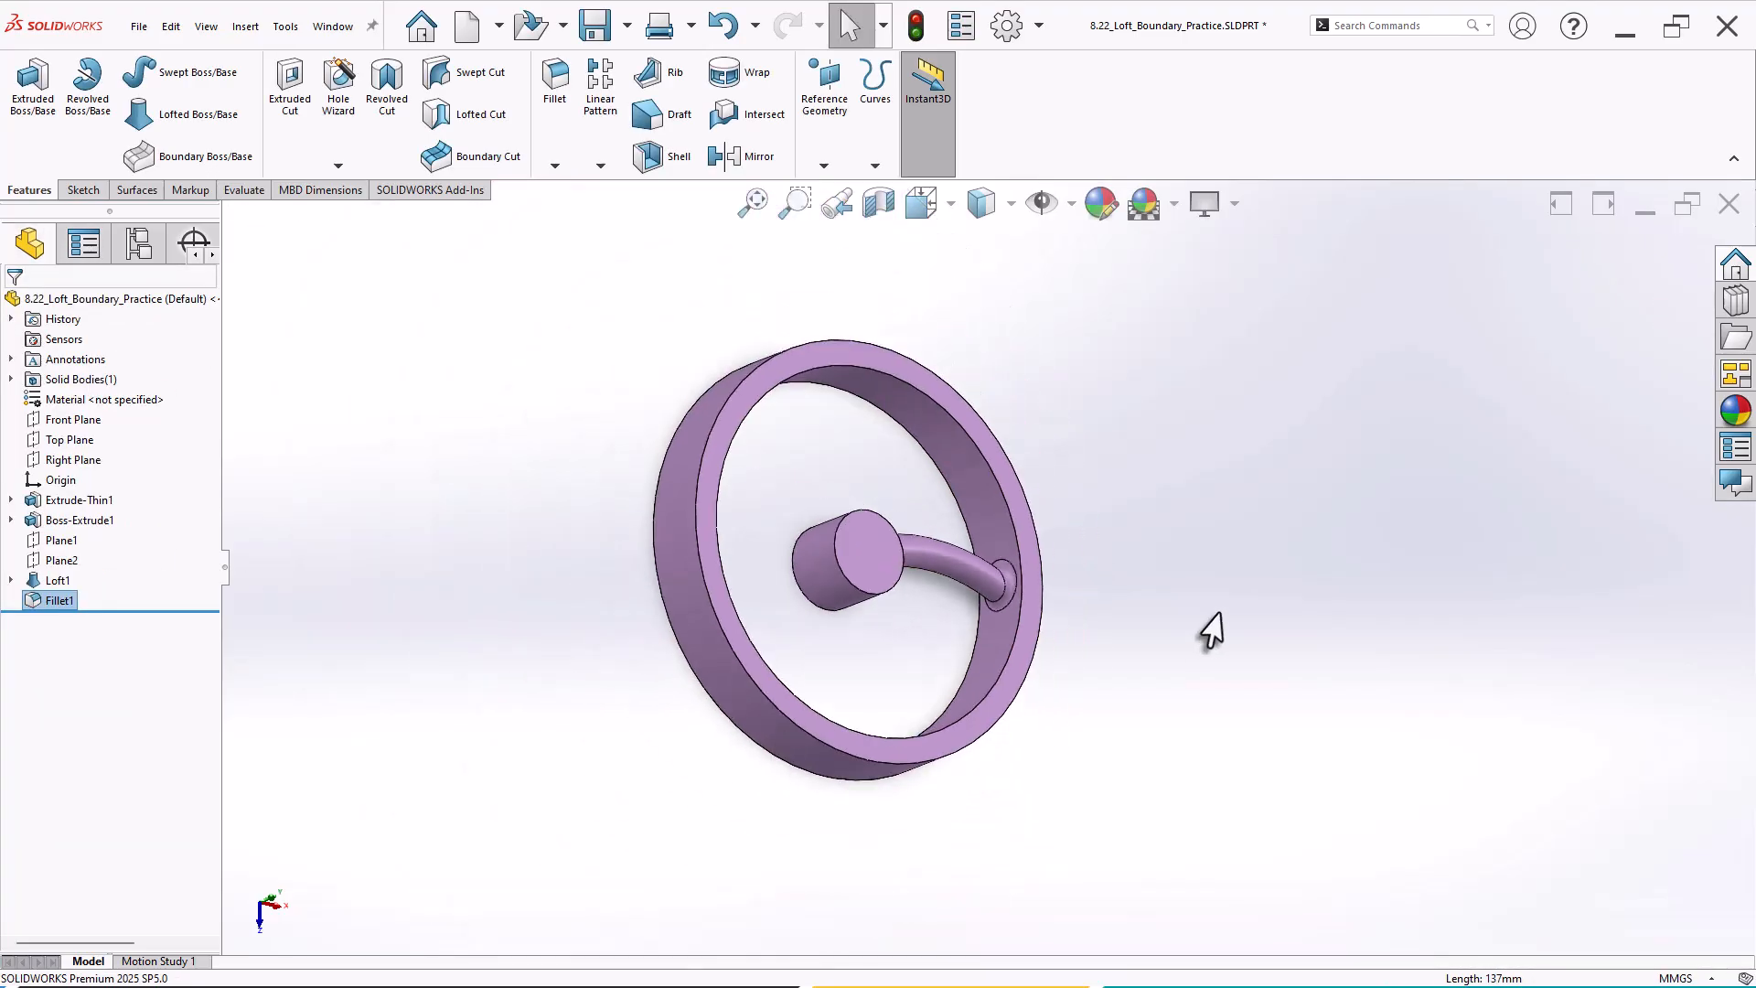
{"action": "scroll", "coordinate": [1173, 627], "scroll_direction": "up", "scroll_amount": 3}
{"action": "left_click", "coordinate": [57, 579]}
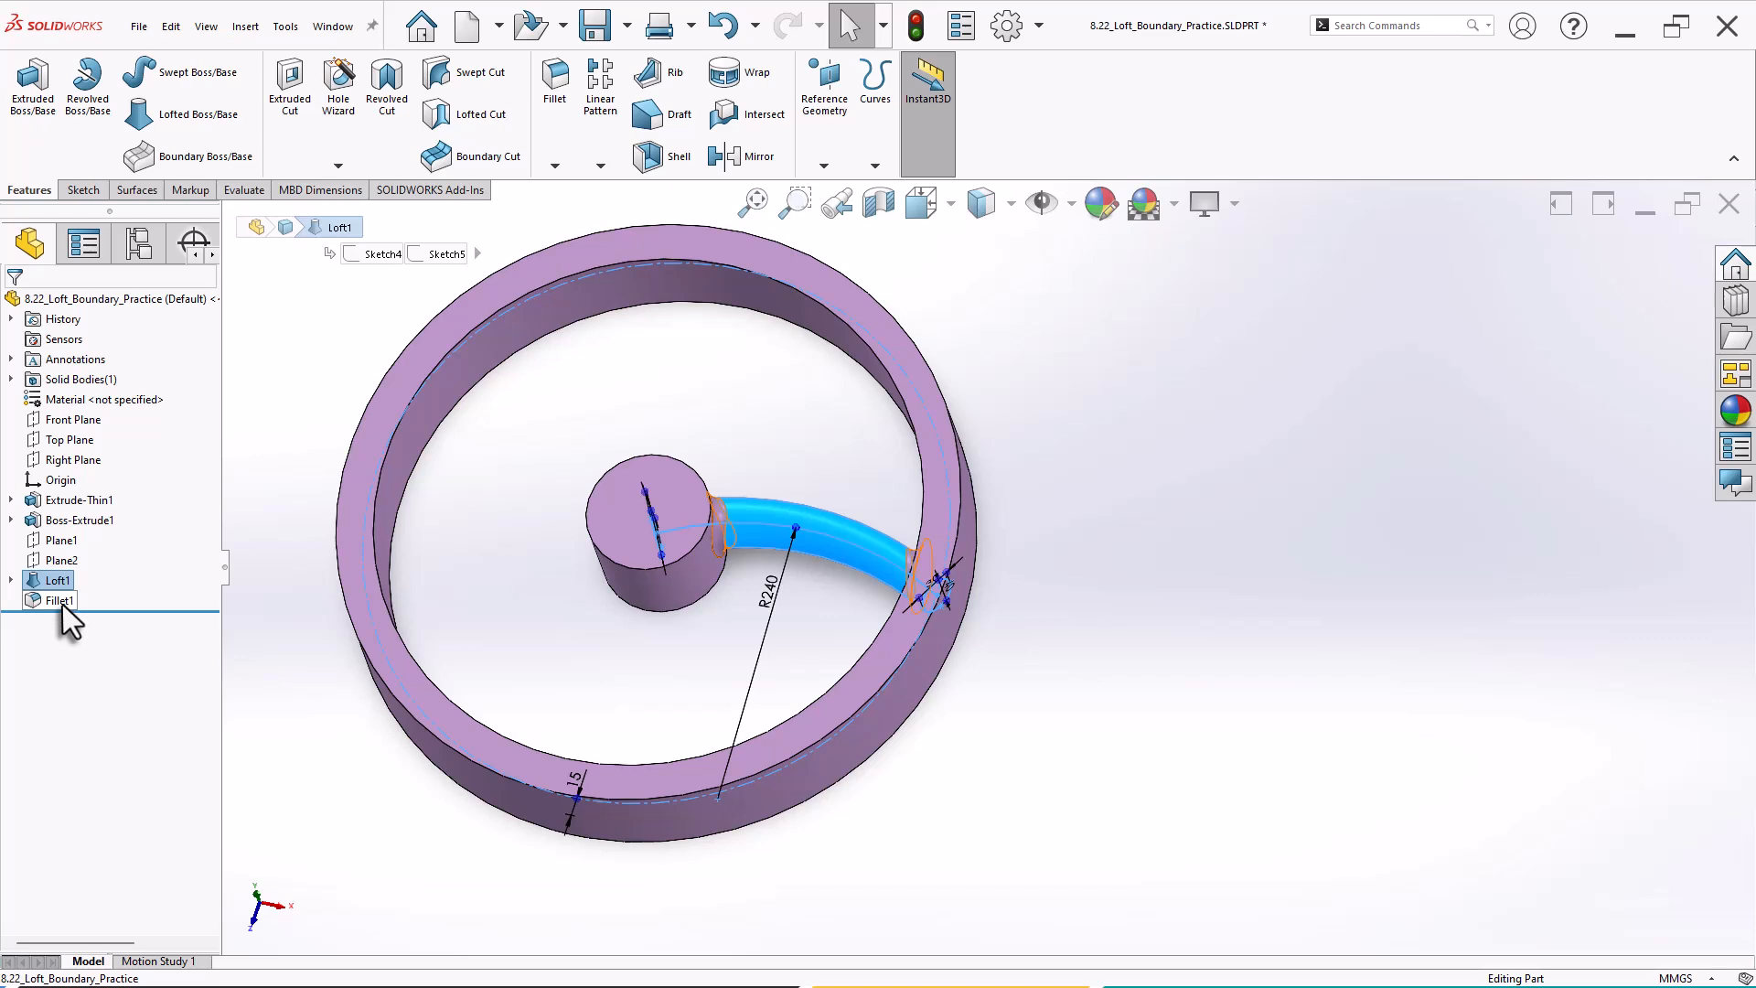
{"action": "left_click", "coordinate": [61, 601], "text": "ctrl"}
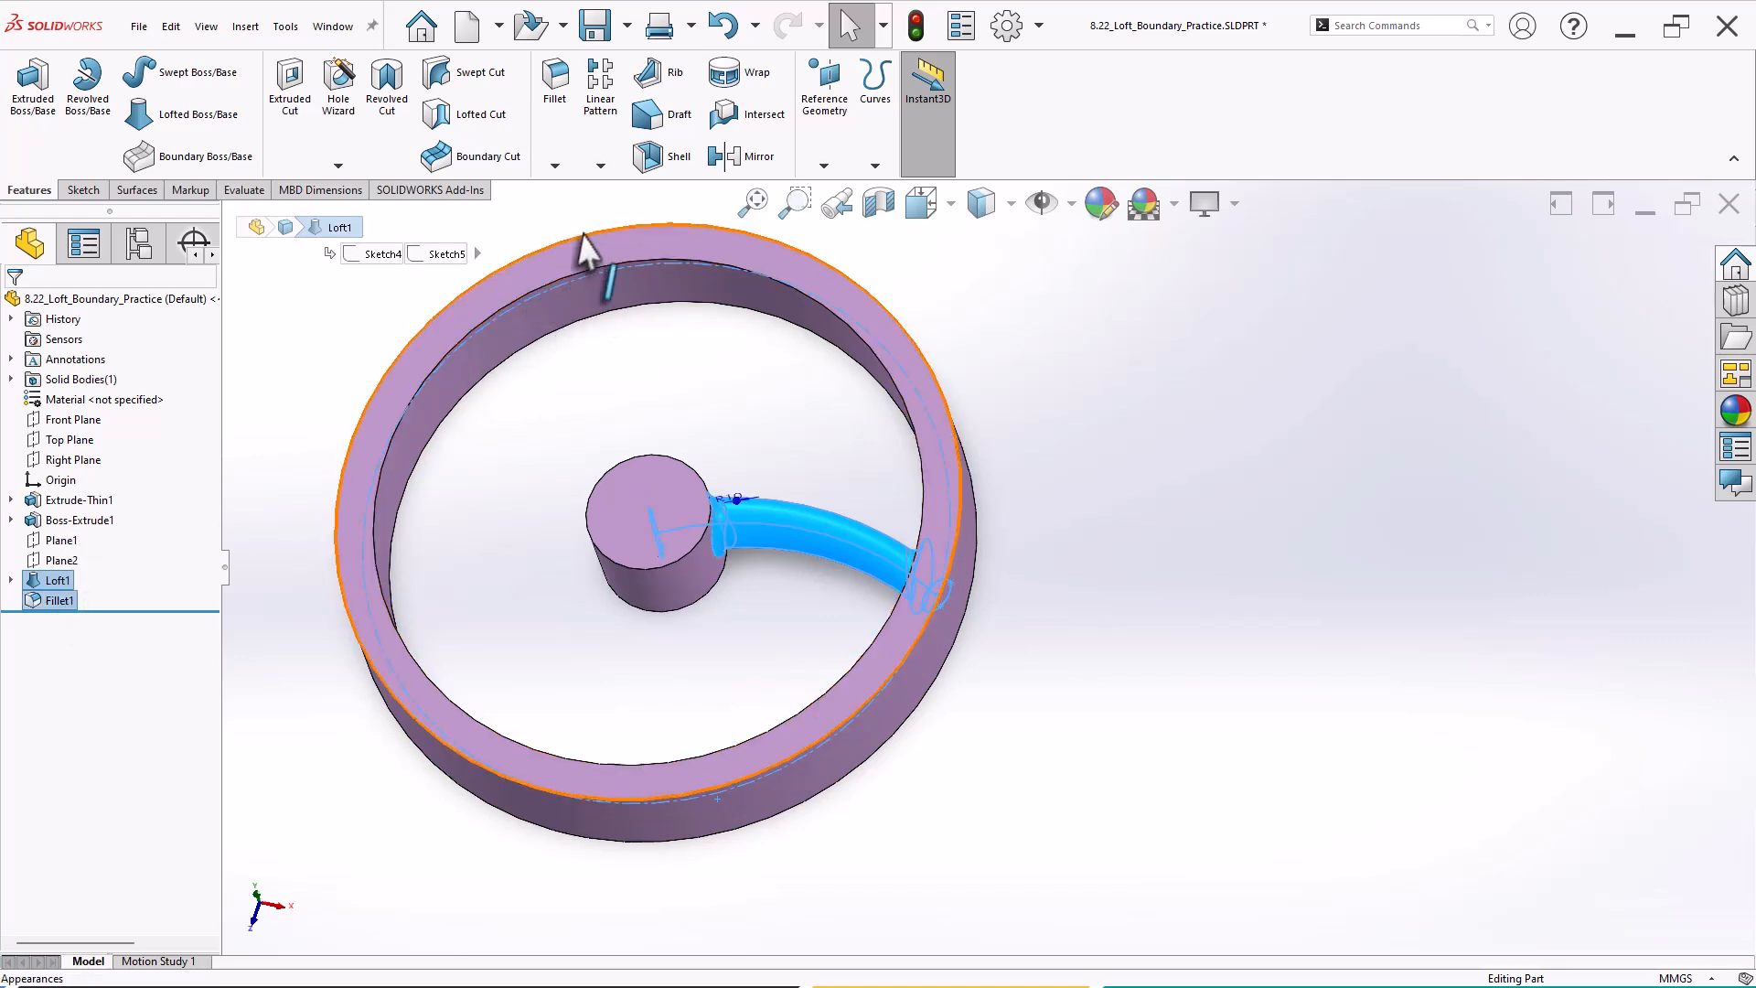
{"action": "left_click", "coordinate": [600, 165]}
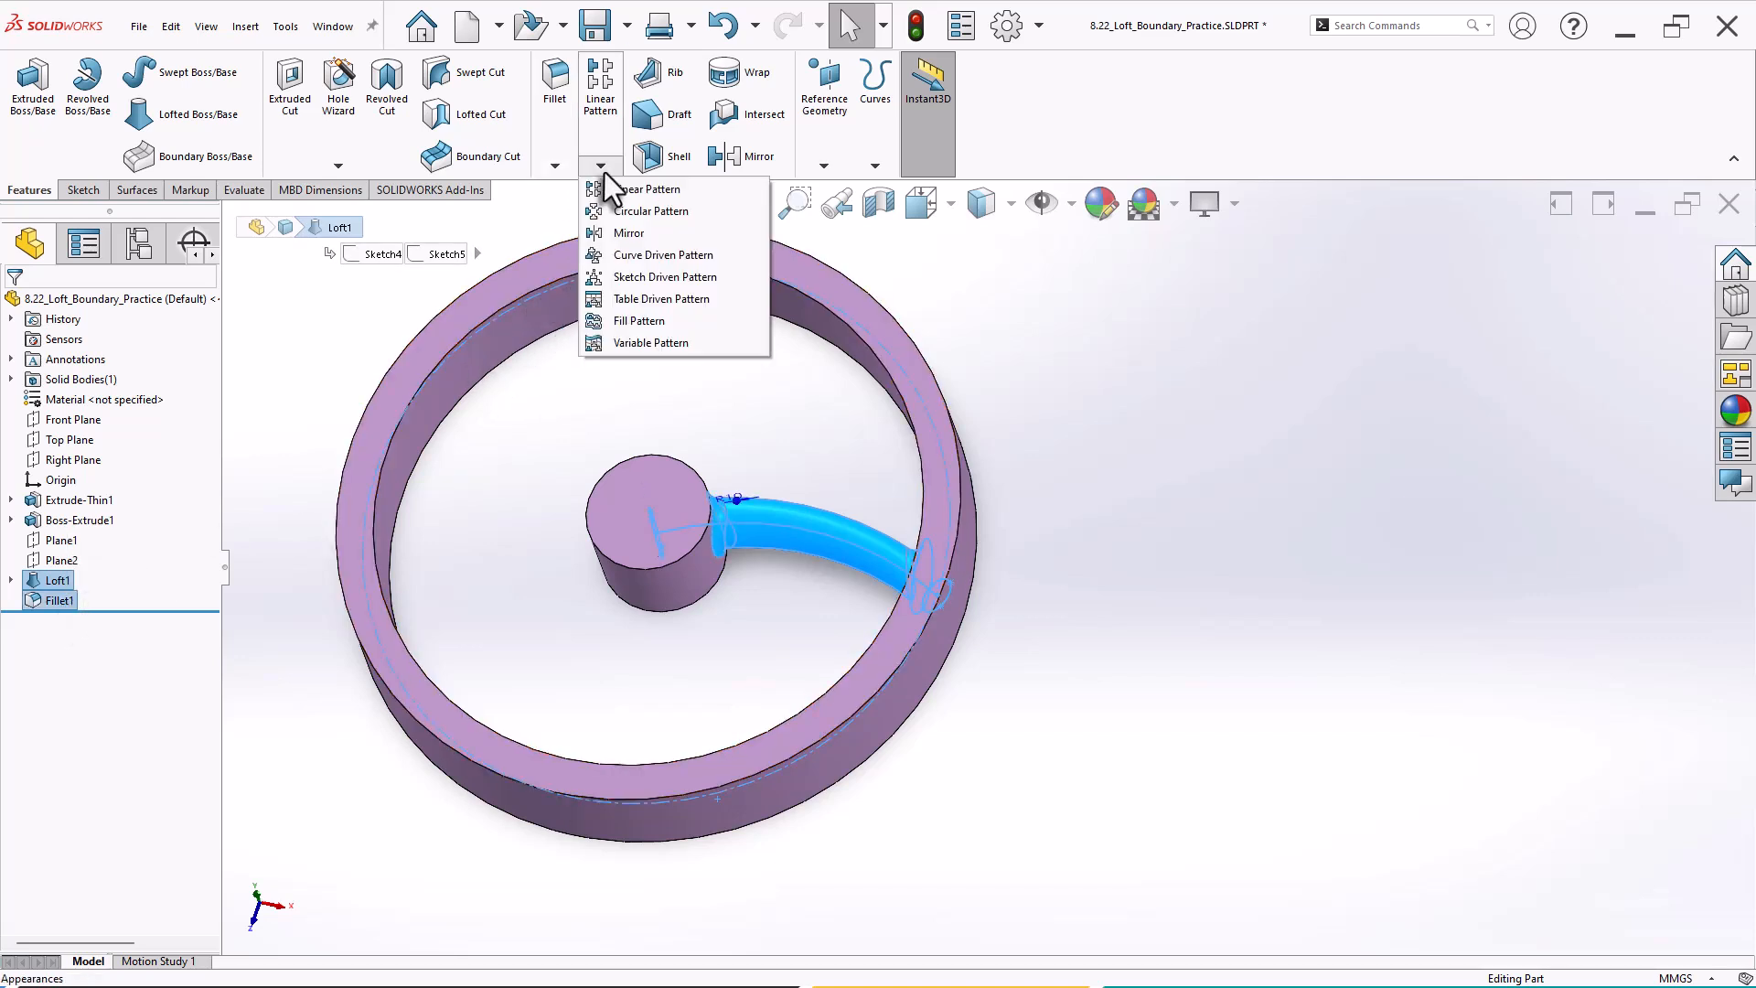
{"action": "left_click", "coordinate": [660, 213]}
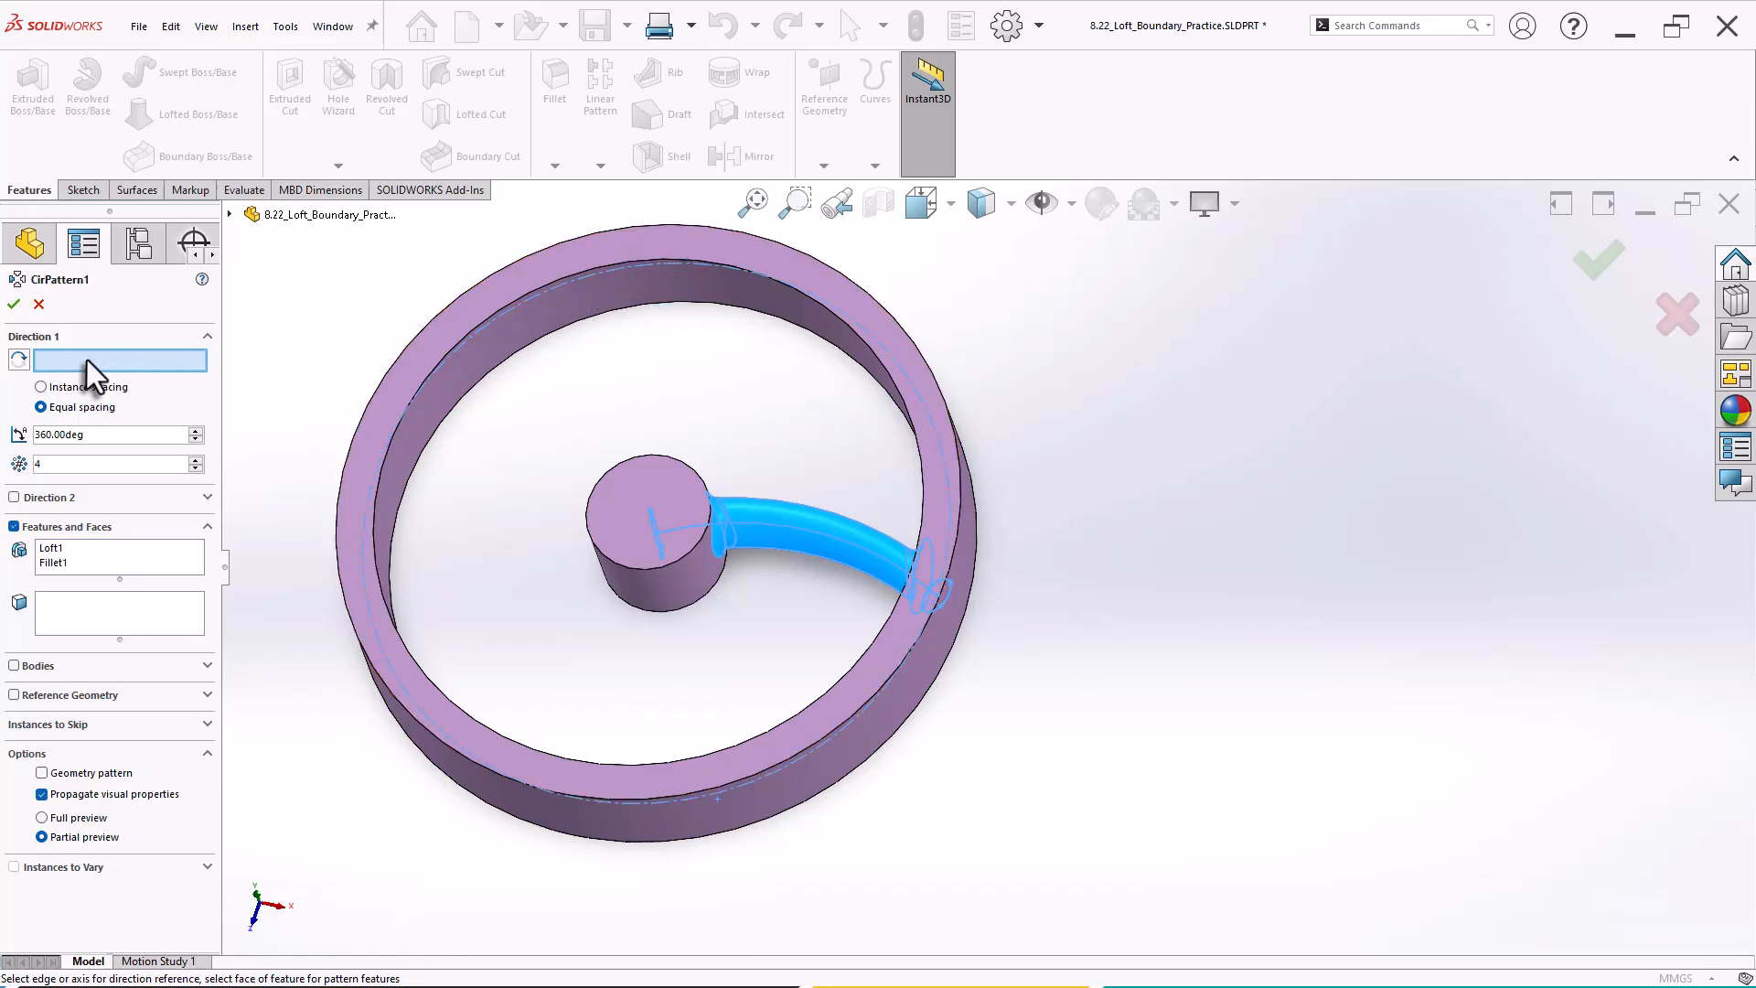
{"action": "left_click", "coordinate": [596, 494]}
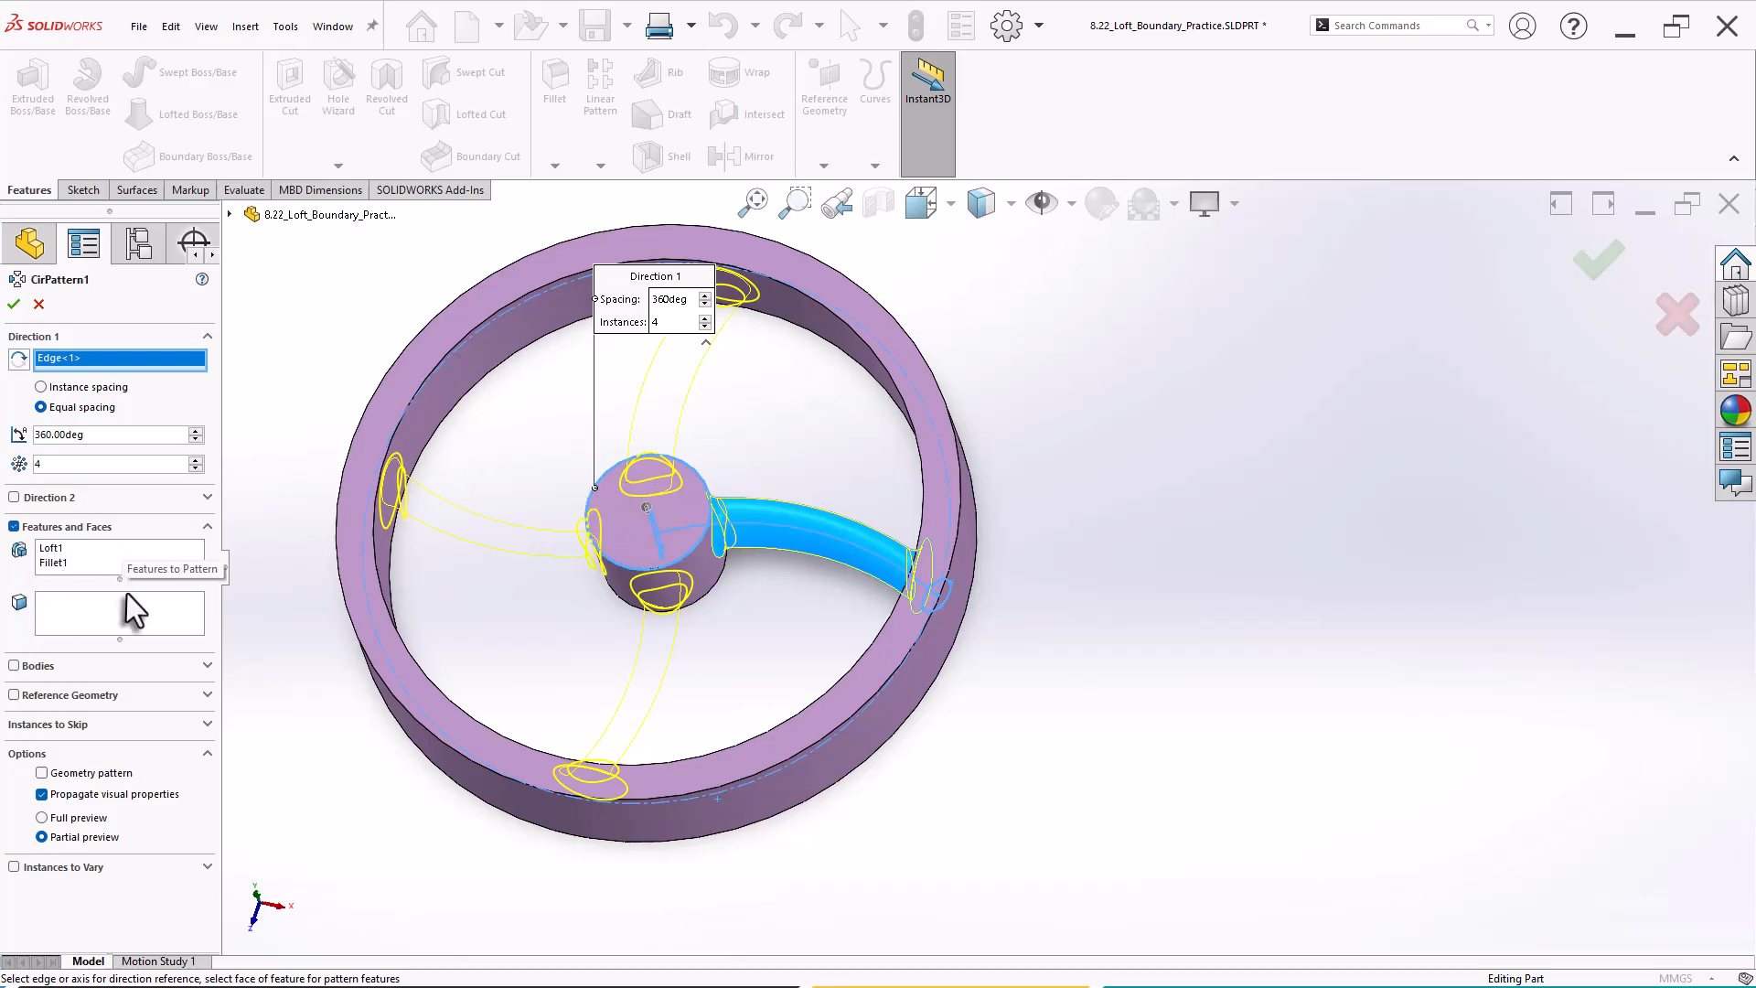
{"action": "left_click", "coordinate": [194, 460]}
{"action": "middle_click_drag", "start_coordinate": [288, 458], "coordinate": [294, 492]}
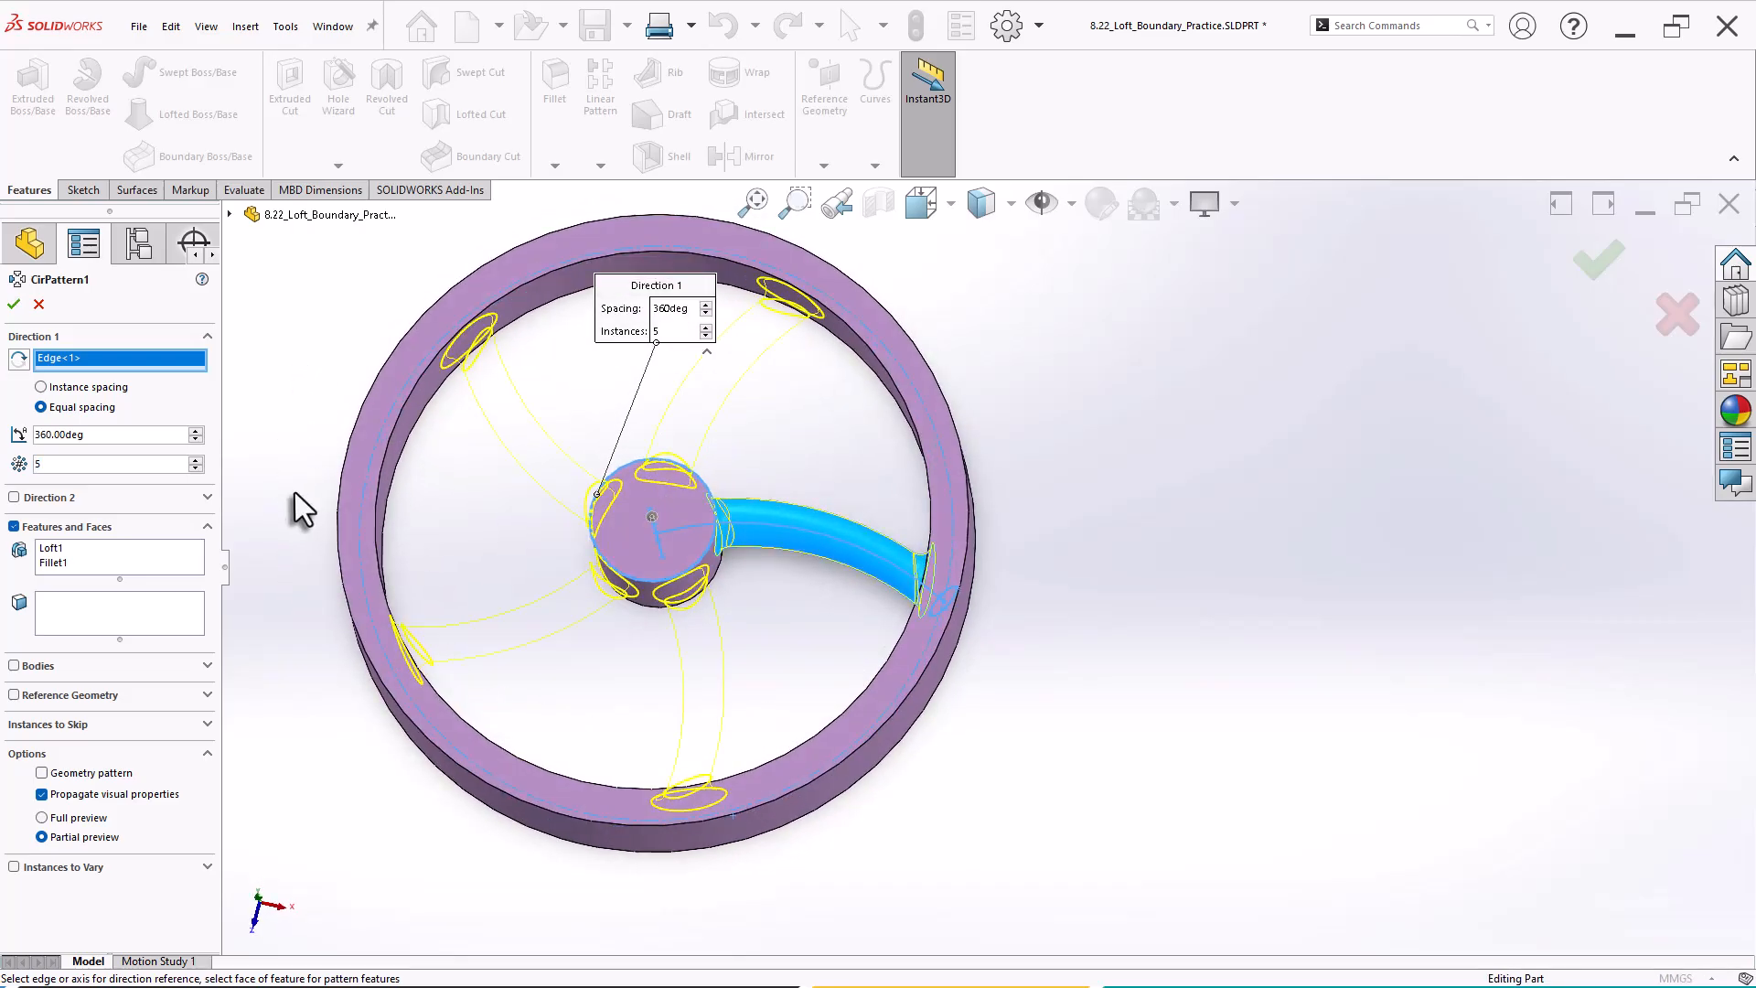
{"action": "left_click", "coordinate": [14, 303]}
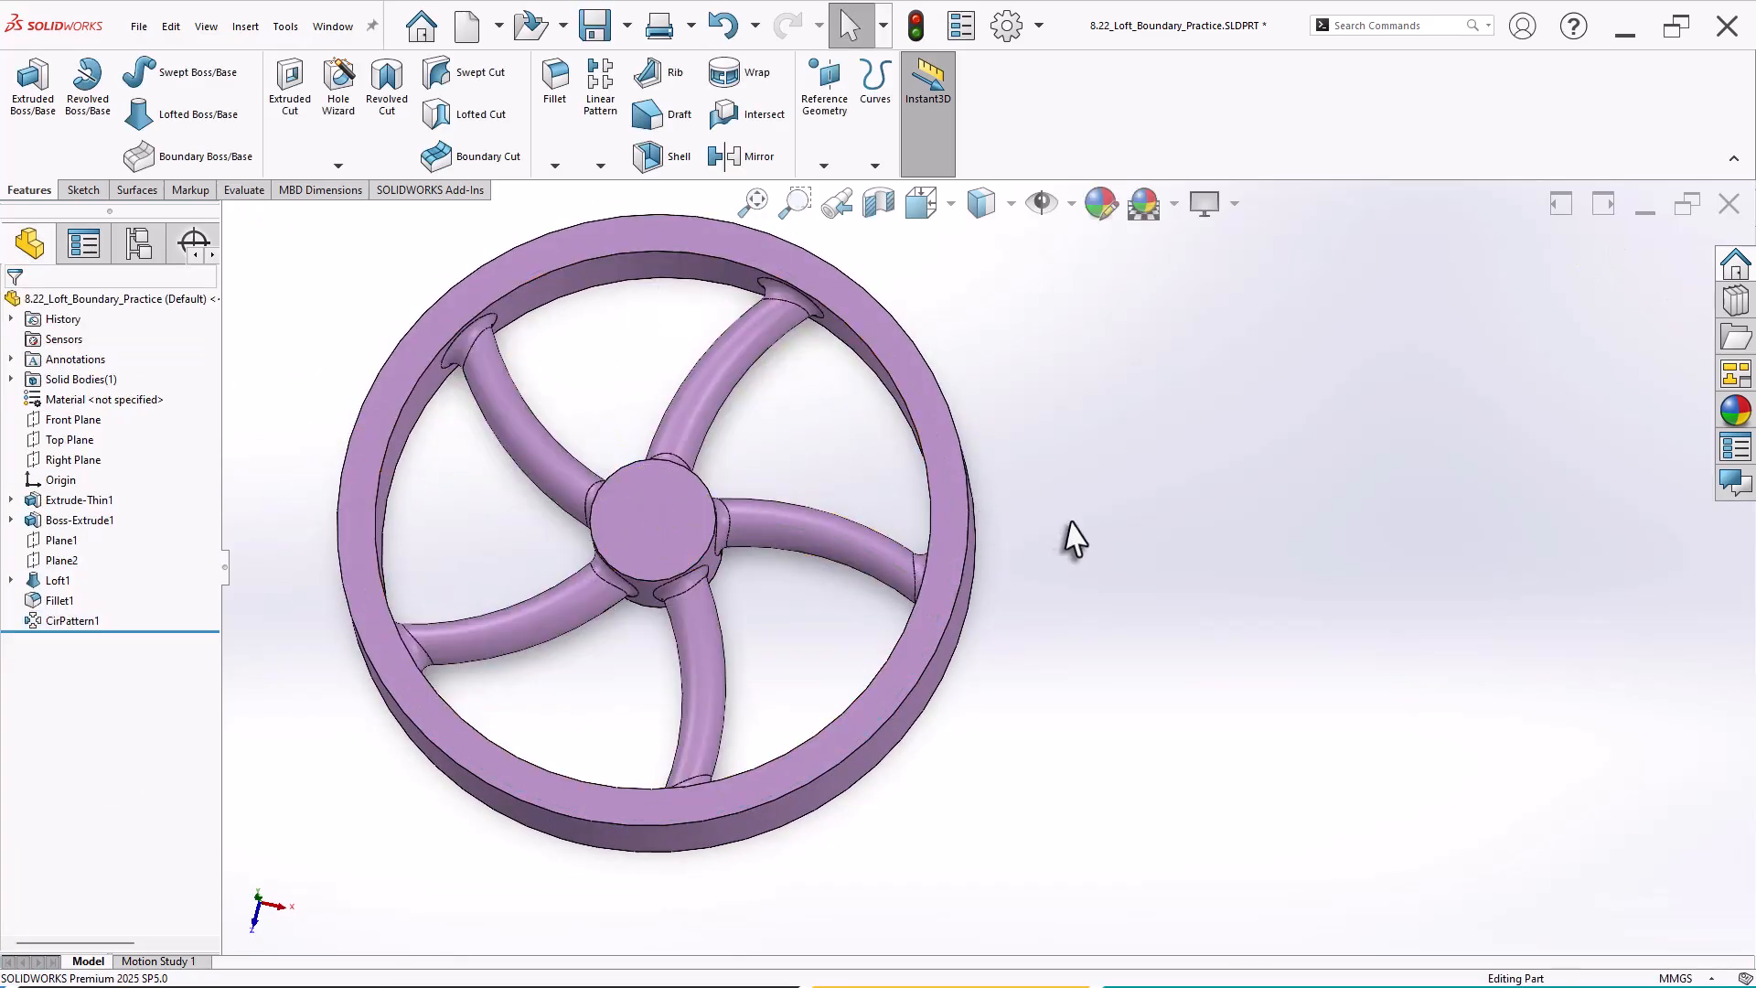
Start a sketch on the hub's front face and draw a 60 mm diameter circle centered on the origin.
{"action": "middle_click_drag", "start_coordinate": [1050, 615], "coordinate": [902, 627]}
{"action": "scroll", "coordinate": [1047, 569], "scroll_direction": "down", "scroll_amount": 3}
{"action": "scroll", "coordinate": [1036, 578], "scroll_direction": "up", "scroll_amount": 1}
{"action": "left_click", "coordinate": [604, 553]}
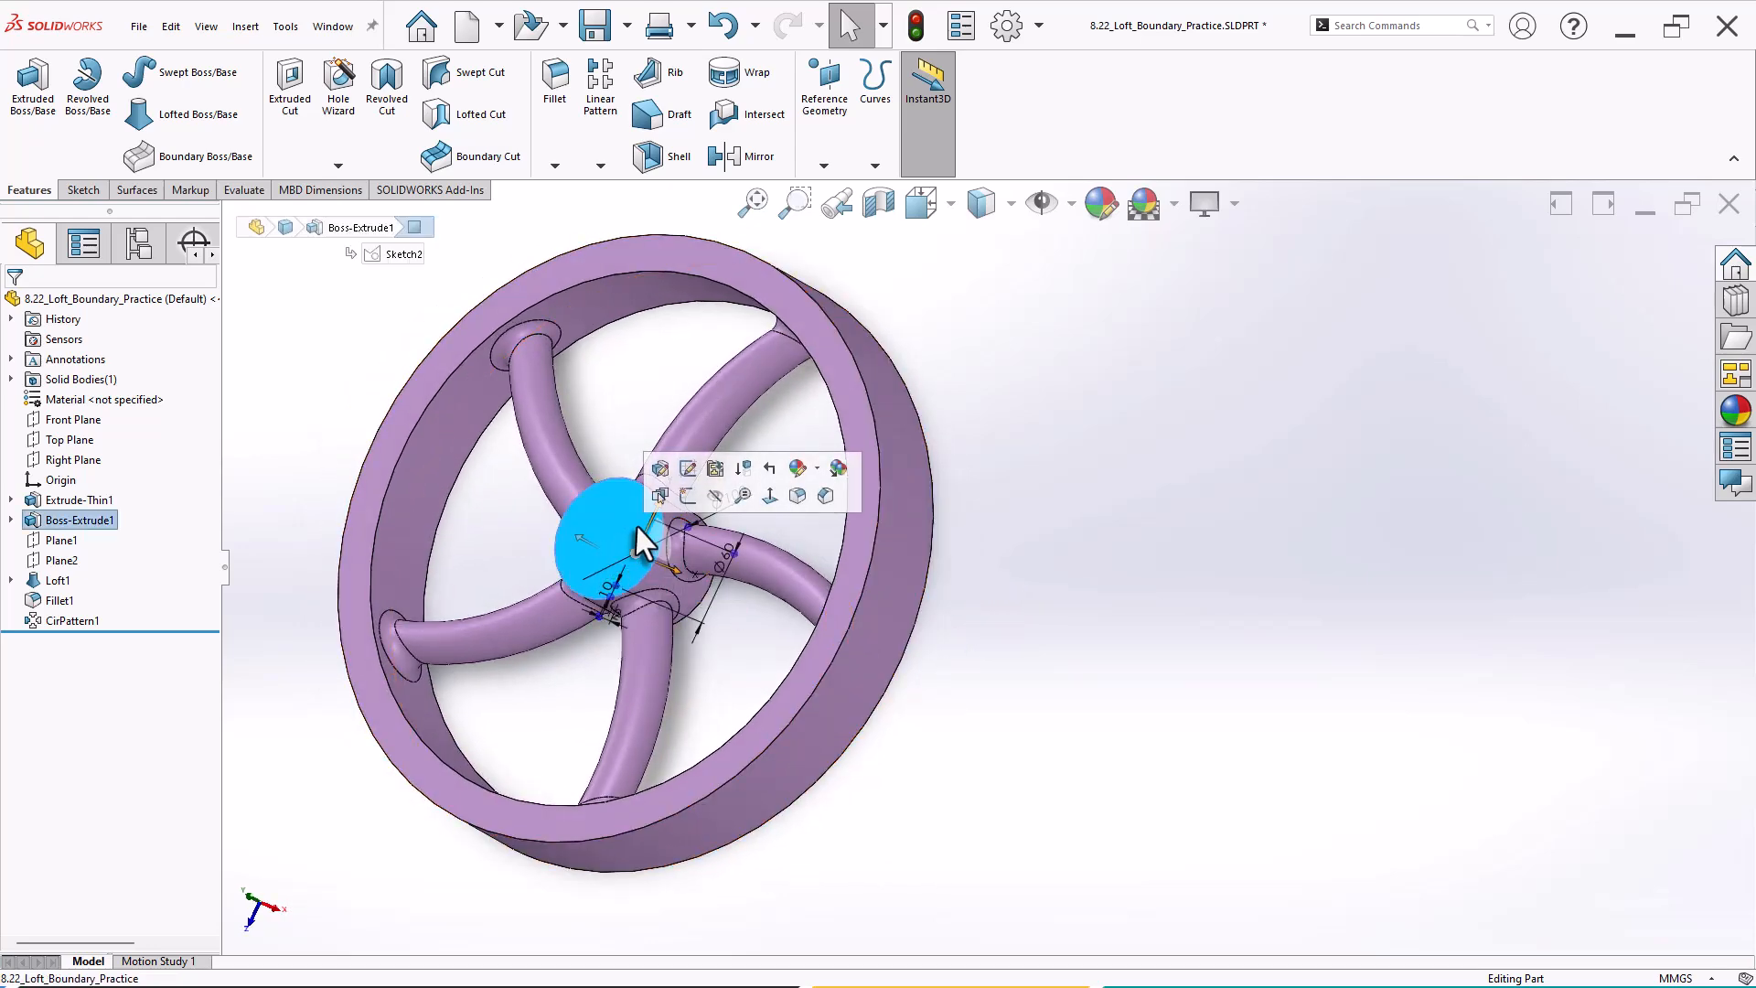
{"action": "left_click", "coordinate": [684, 493]}
{"action": "left_click", "coordinate": [533, 573]}
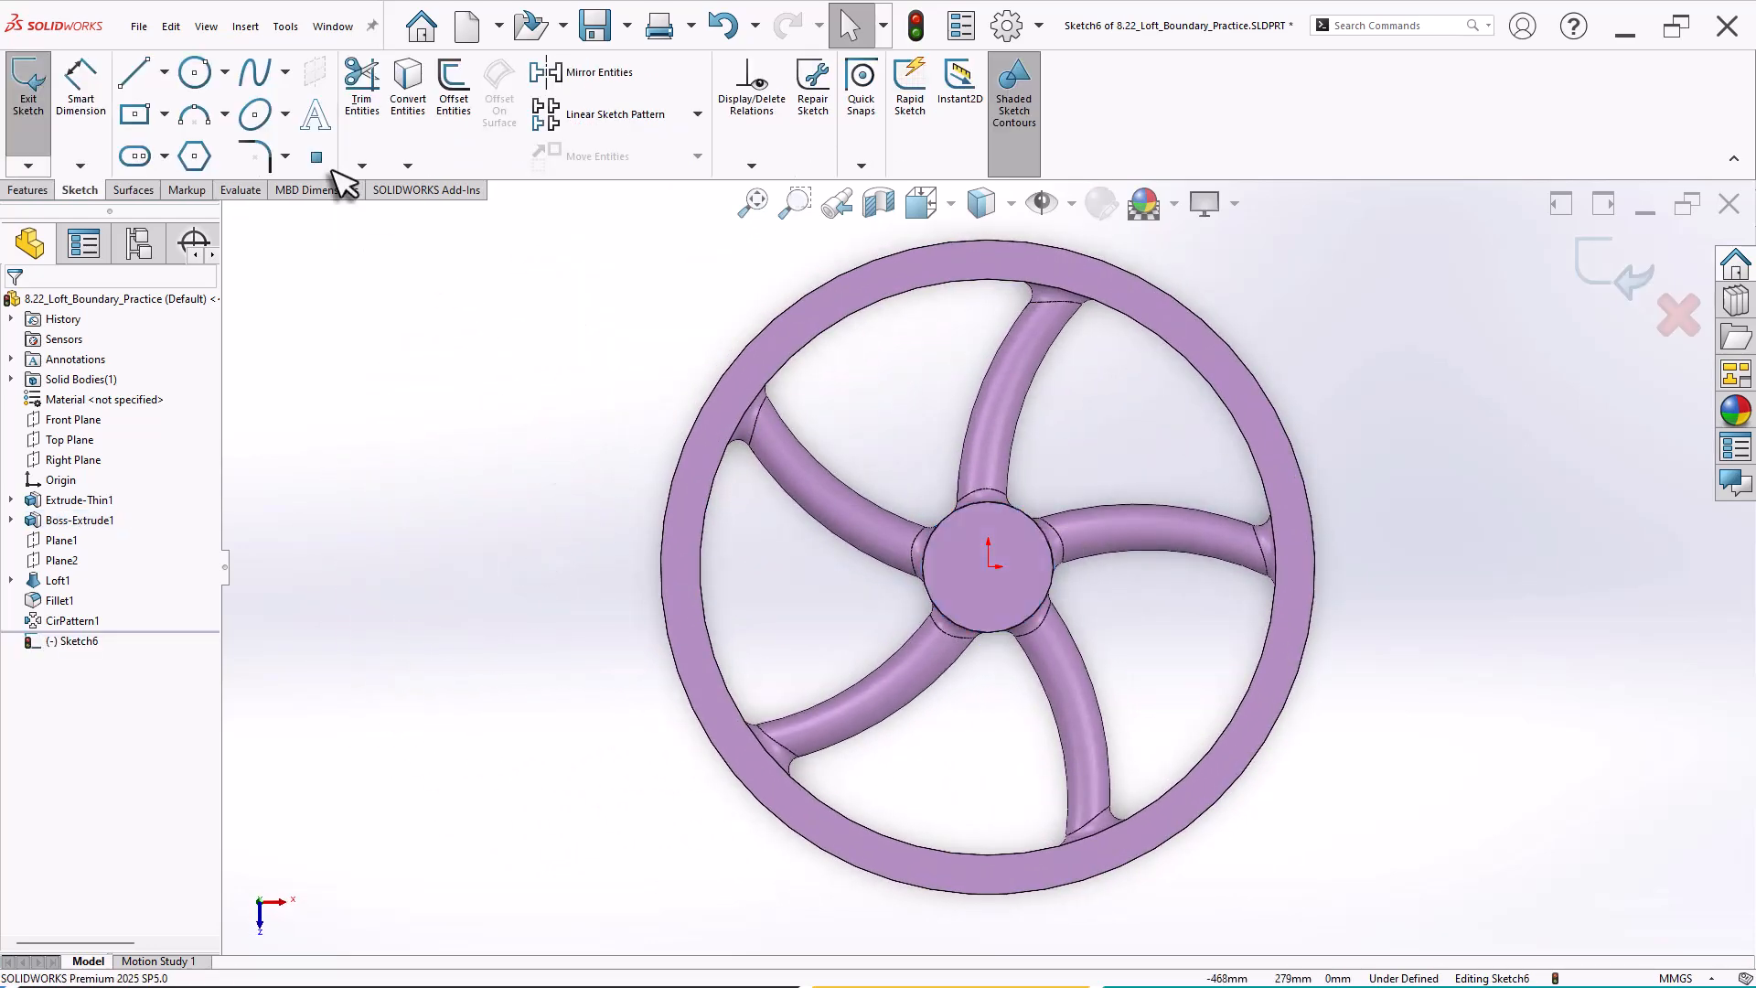
{"action": "scroll", "coordinate": [839, 640], "scroll_direction": "down", "scroll_amount": 3}
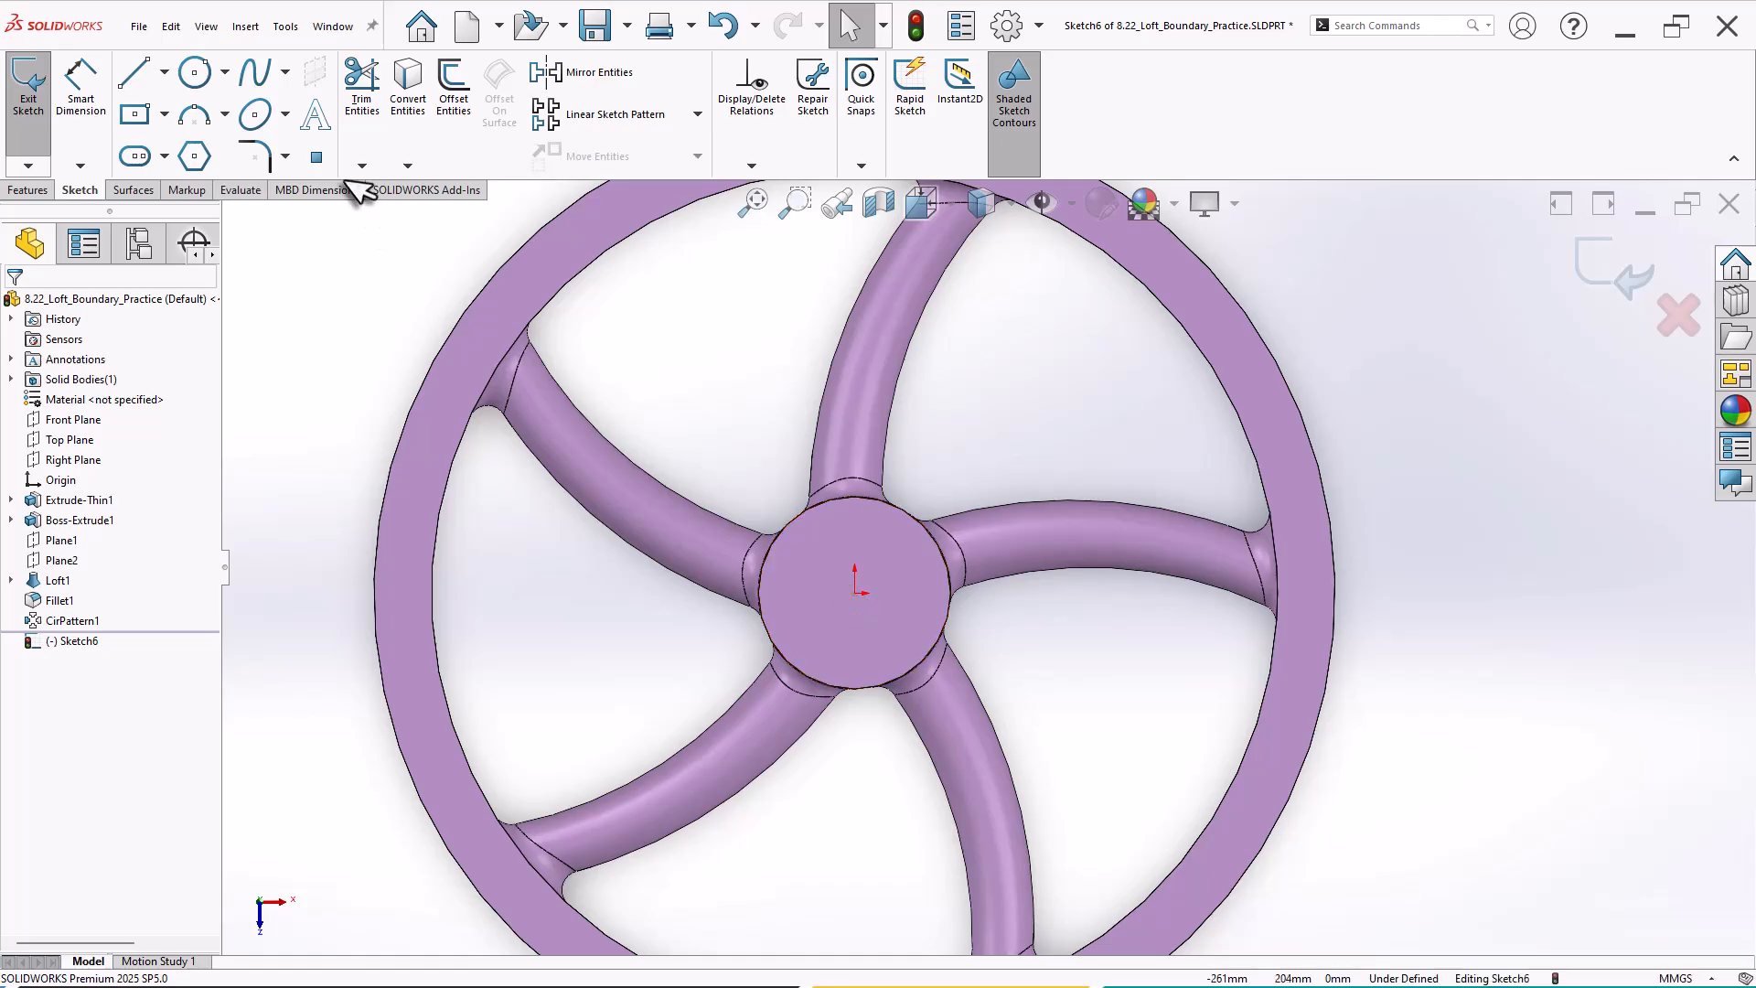
{"action": "left_click", "coordinate": [195, 72]}
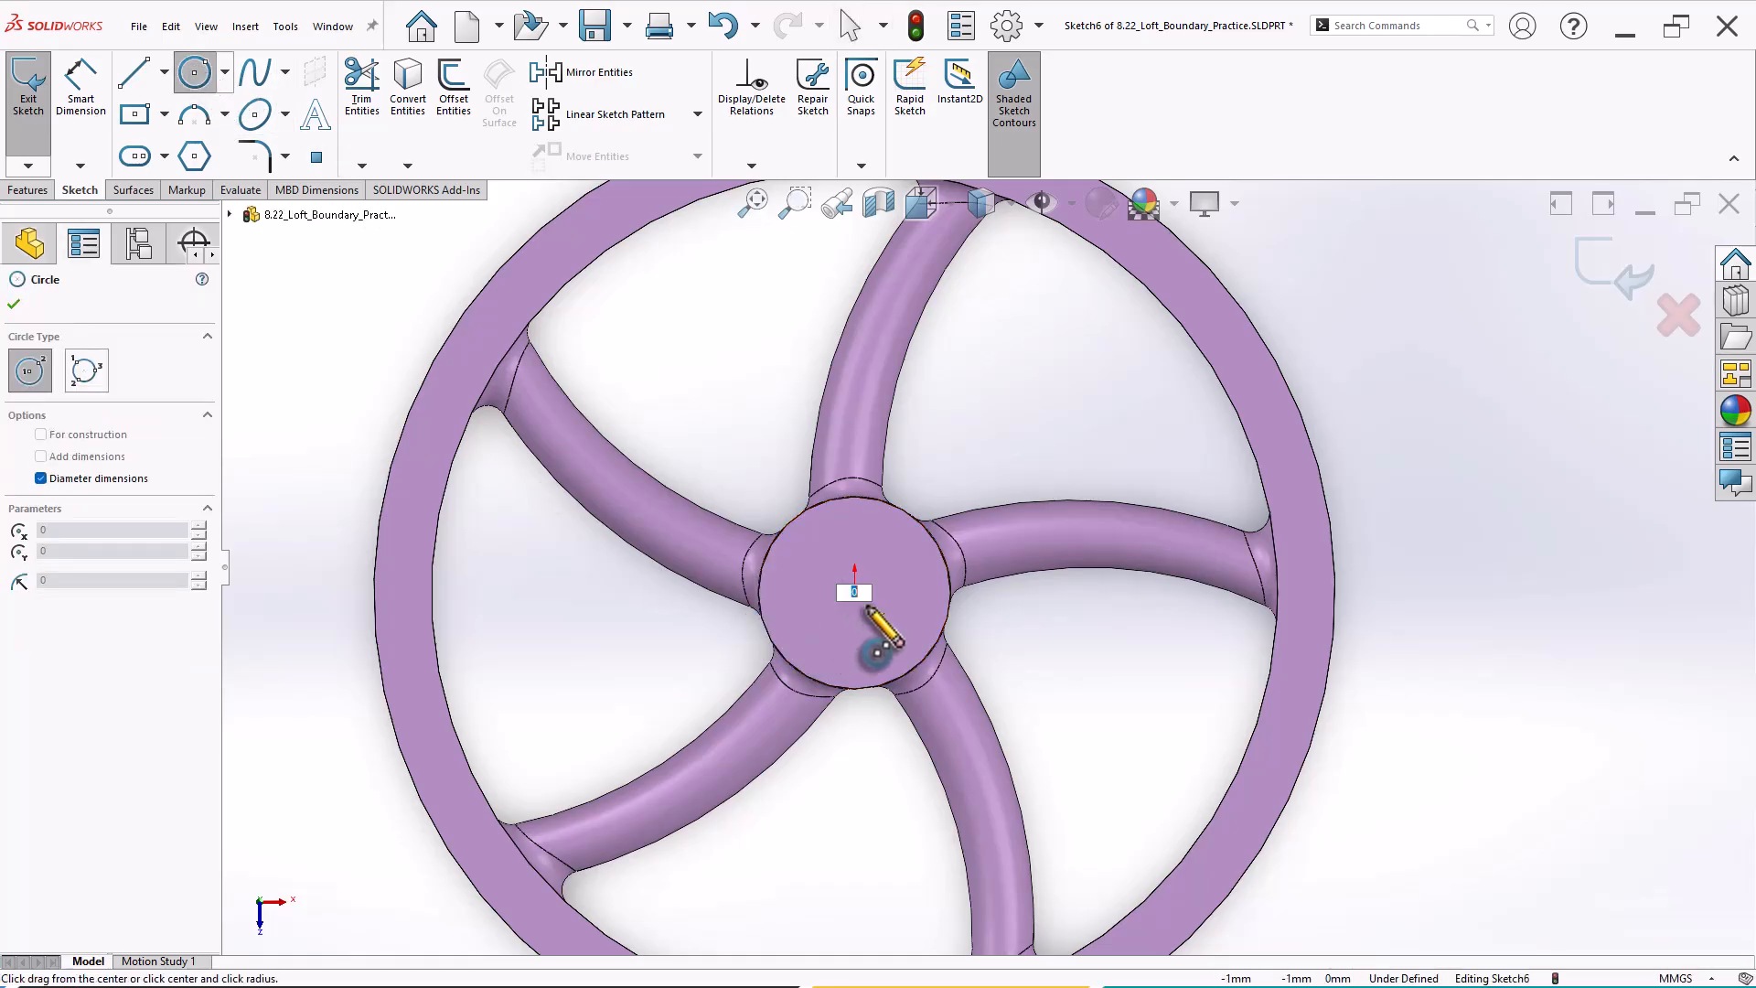
{"action": "left_click", "coordinate": [855, 593]}
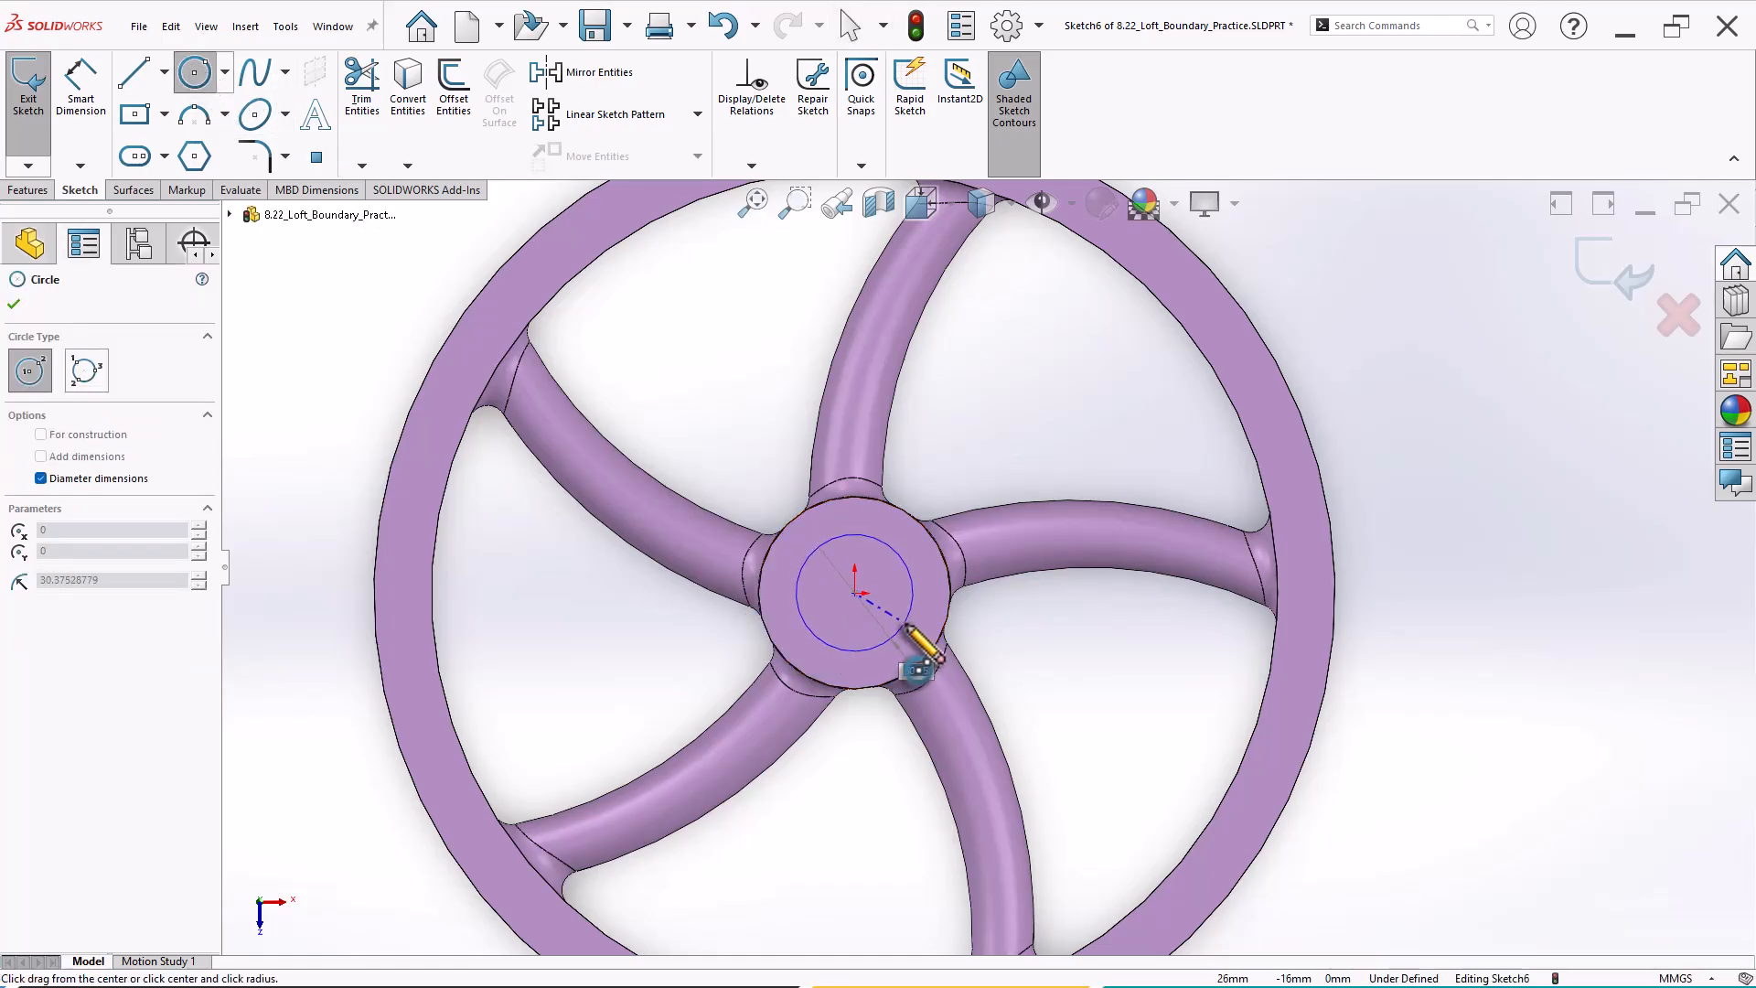
{"action": "type", "text": "60"}
{"action": "key", "text": "Return"}
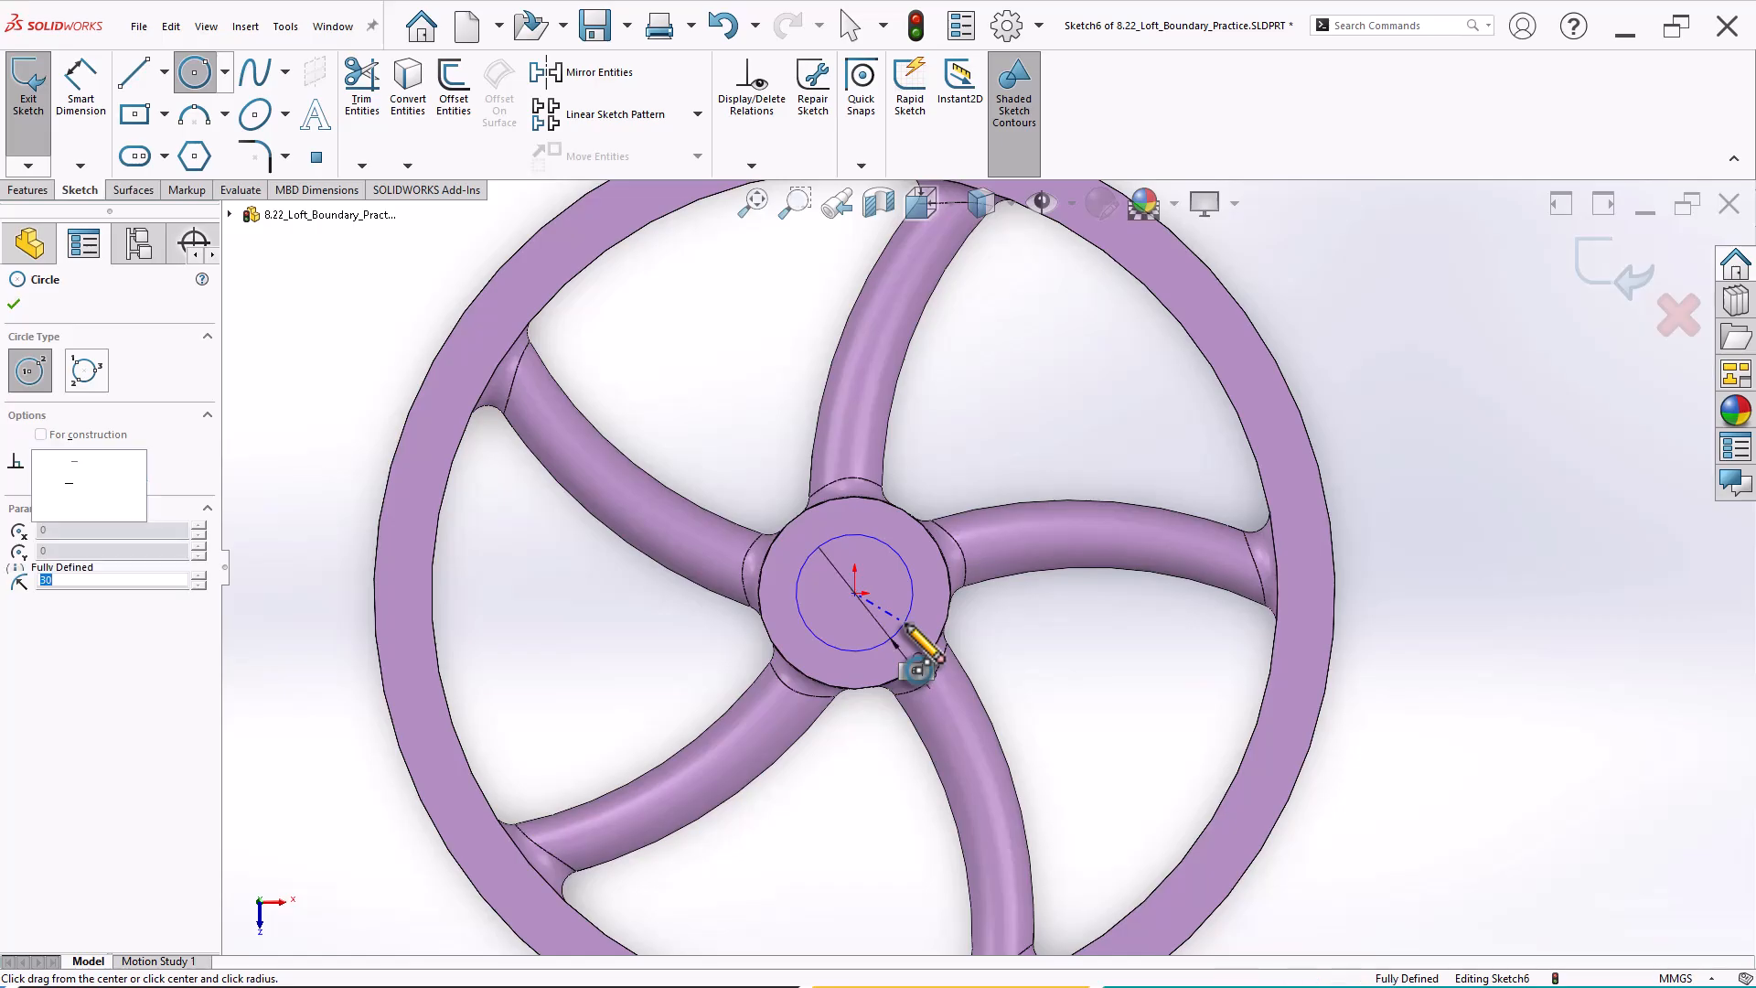
{"action": "key", "text": "Escape"}
Draw a vertical centerline from the origin upward past the 60 mm circle, ending inside the hub face.
{"action": "scroll", "coordinate": [951, 485], "scroll_direction": "down", "scroll_amount": 2}
{"action": "scroll", "coordinate": [949, 486], "scroll_direction": "down", "scroll_amount": 1}
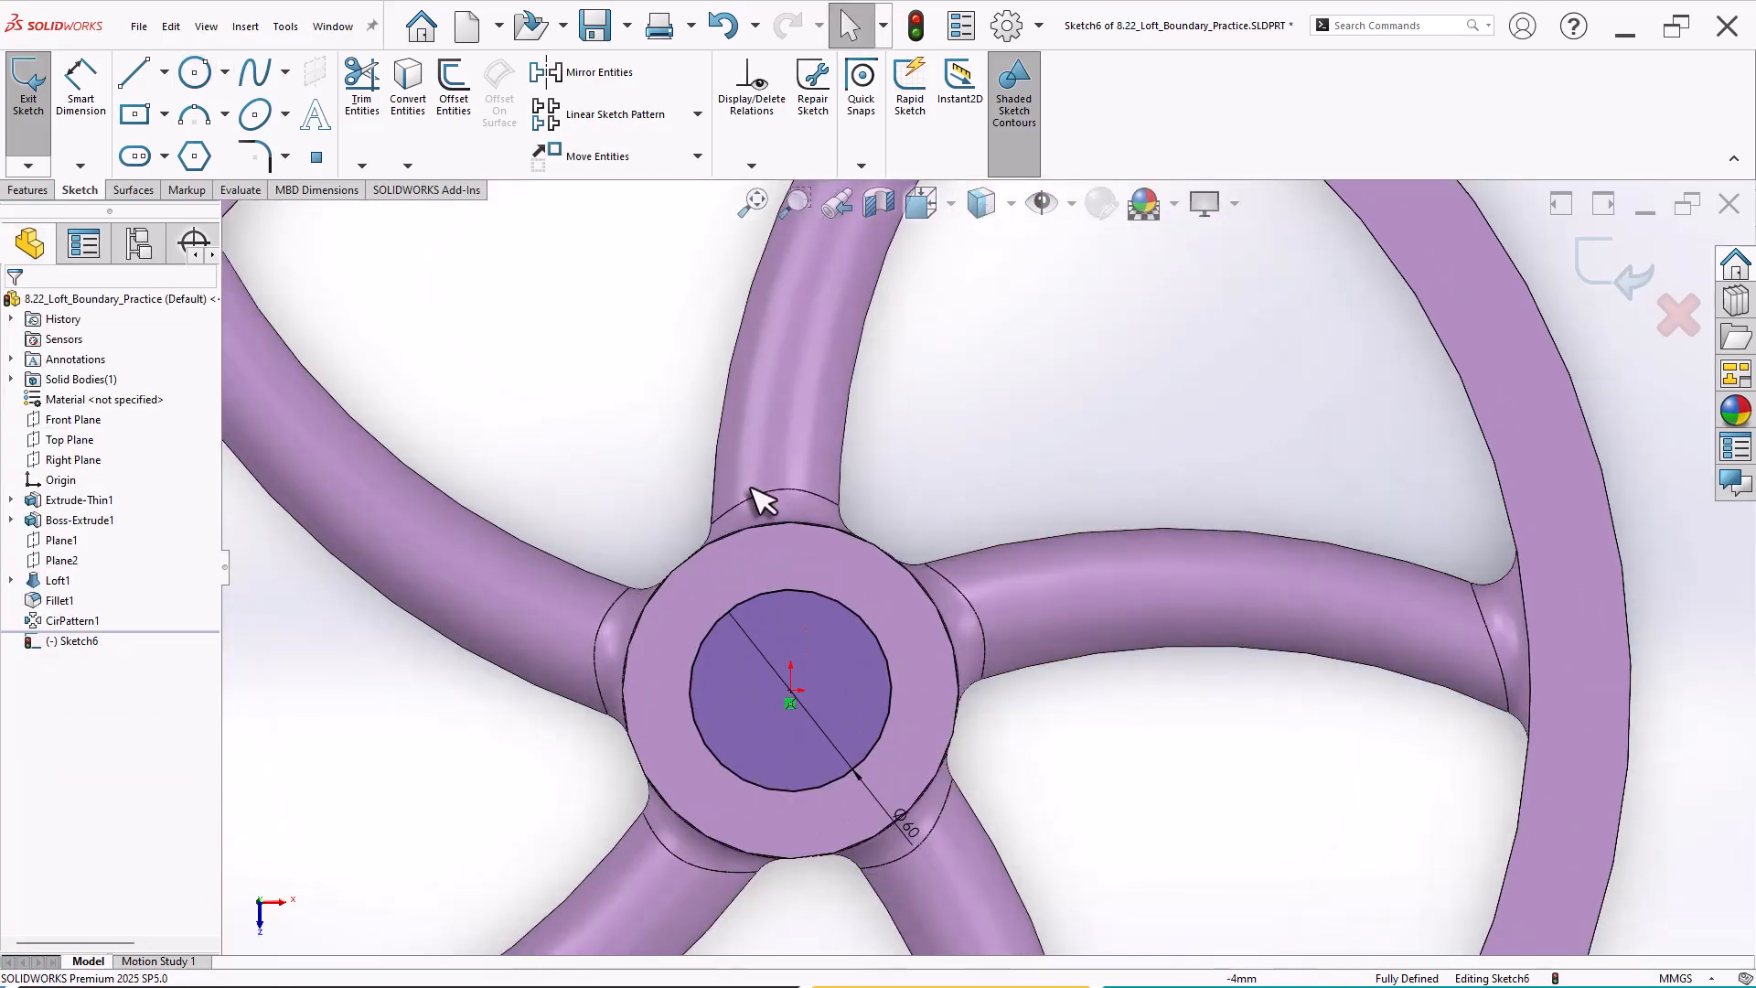
{"action": "left_click", "coordinate": [139, 78]}
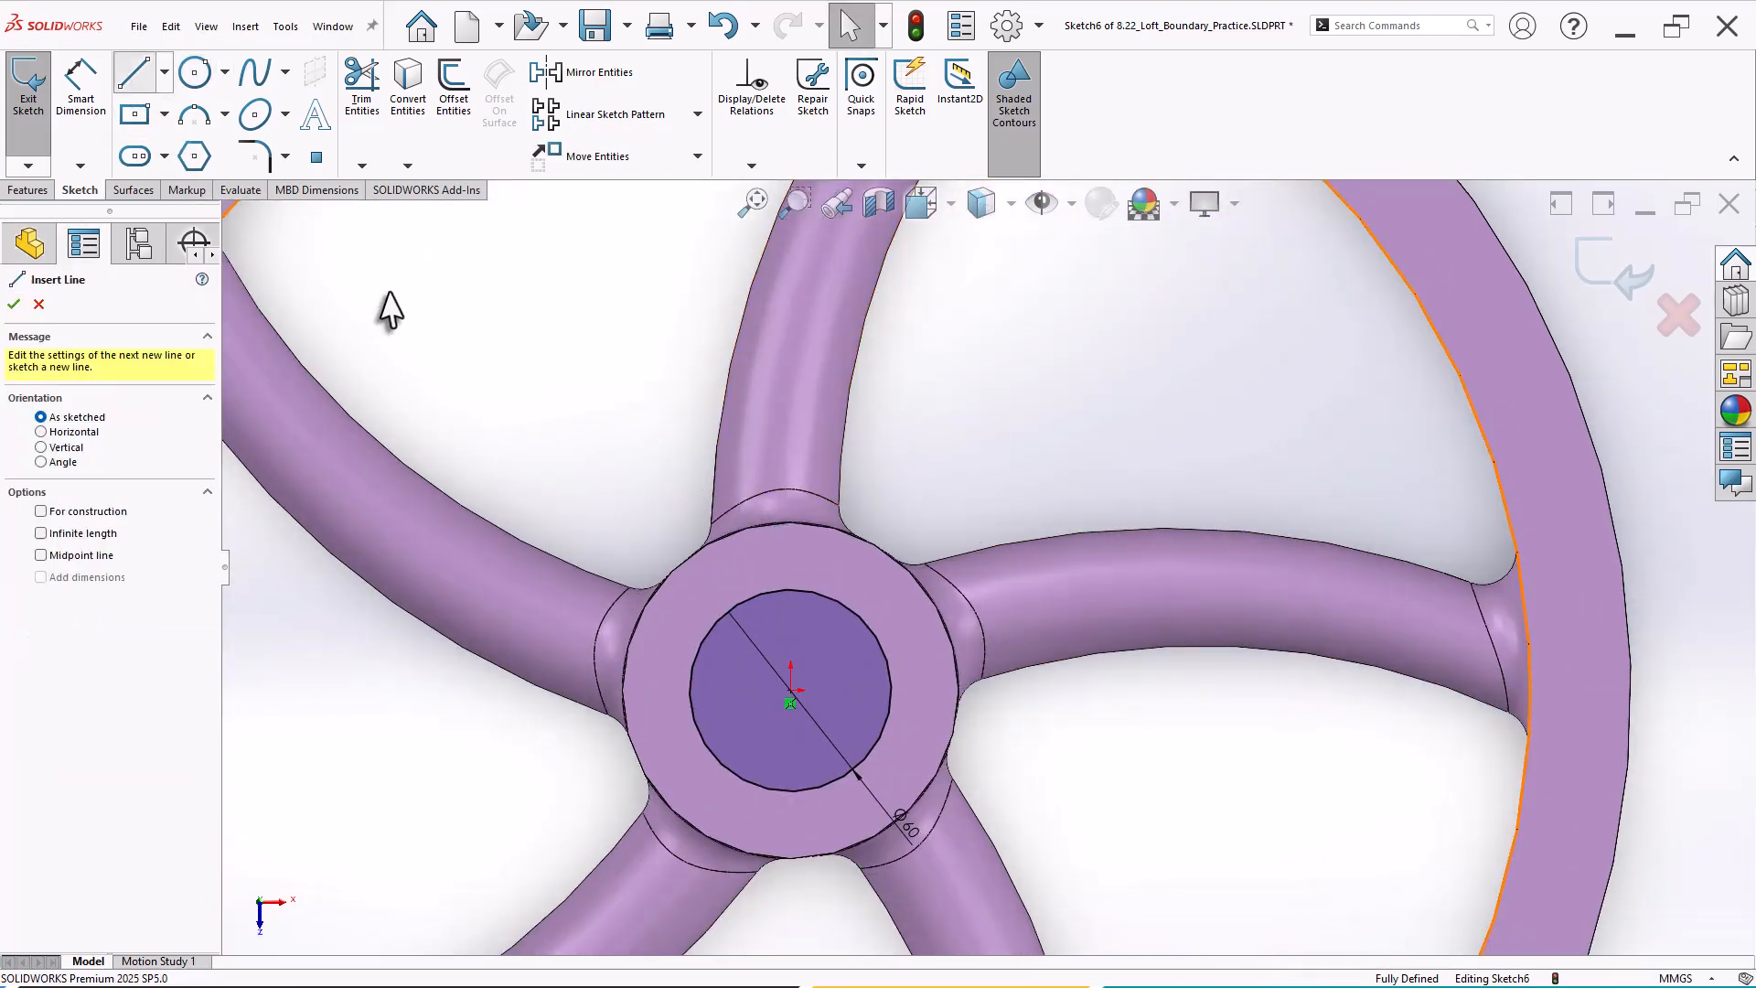
{"action": "left_click", "coordinate": [165, 73]}
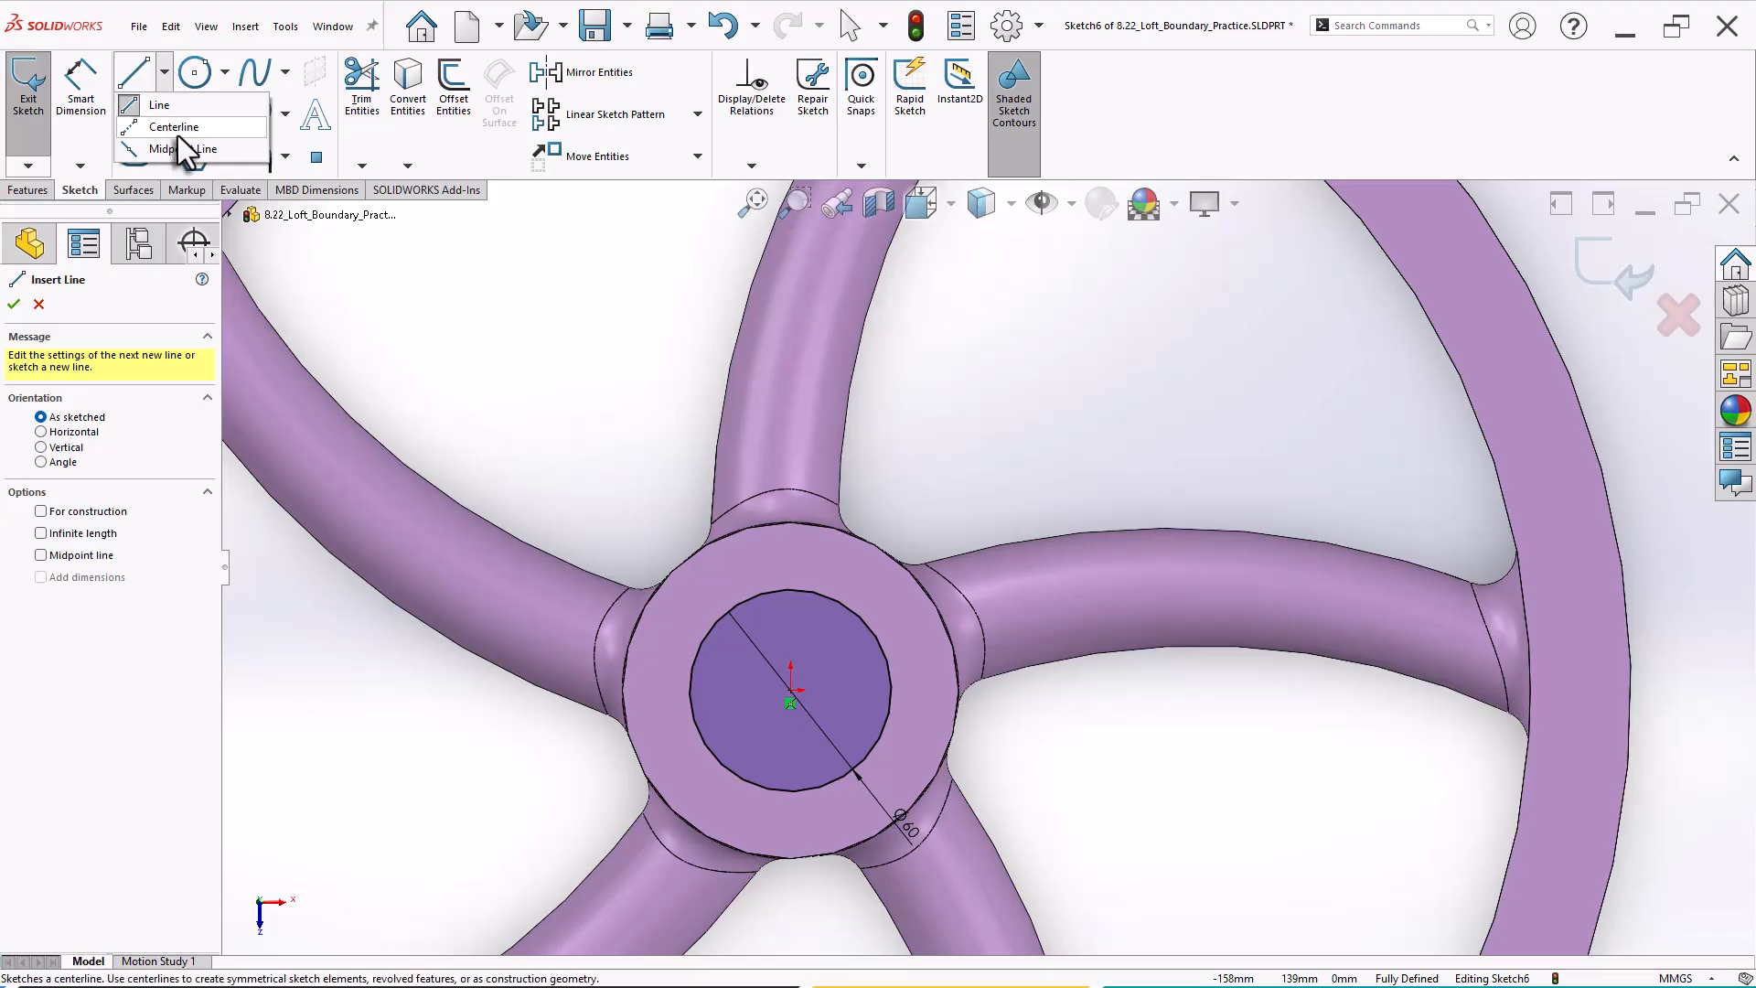
{"action": "left_click", "coordinate": [174, 128]}
{"action": "scroll", "coordinate": [778, 677], "scroll_direction": "down", "scroll_amount": 2}
{"action": "left_click", "coordinate": [826, 714]}
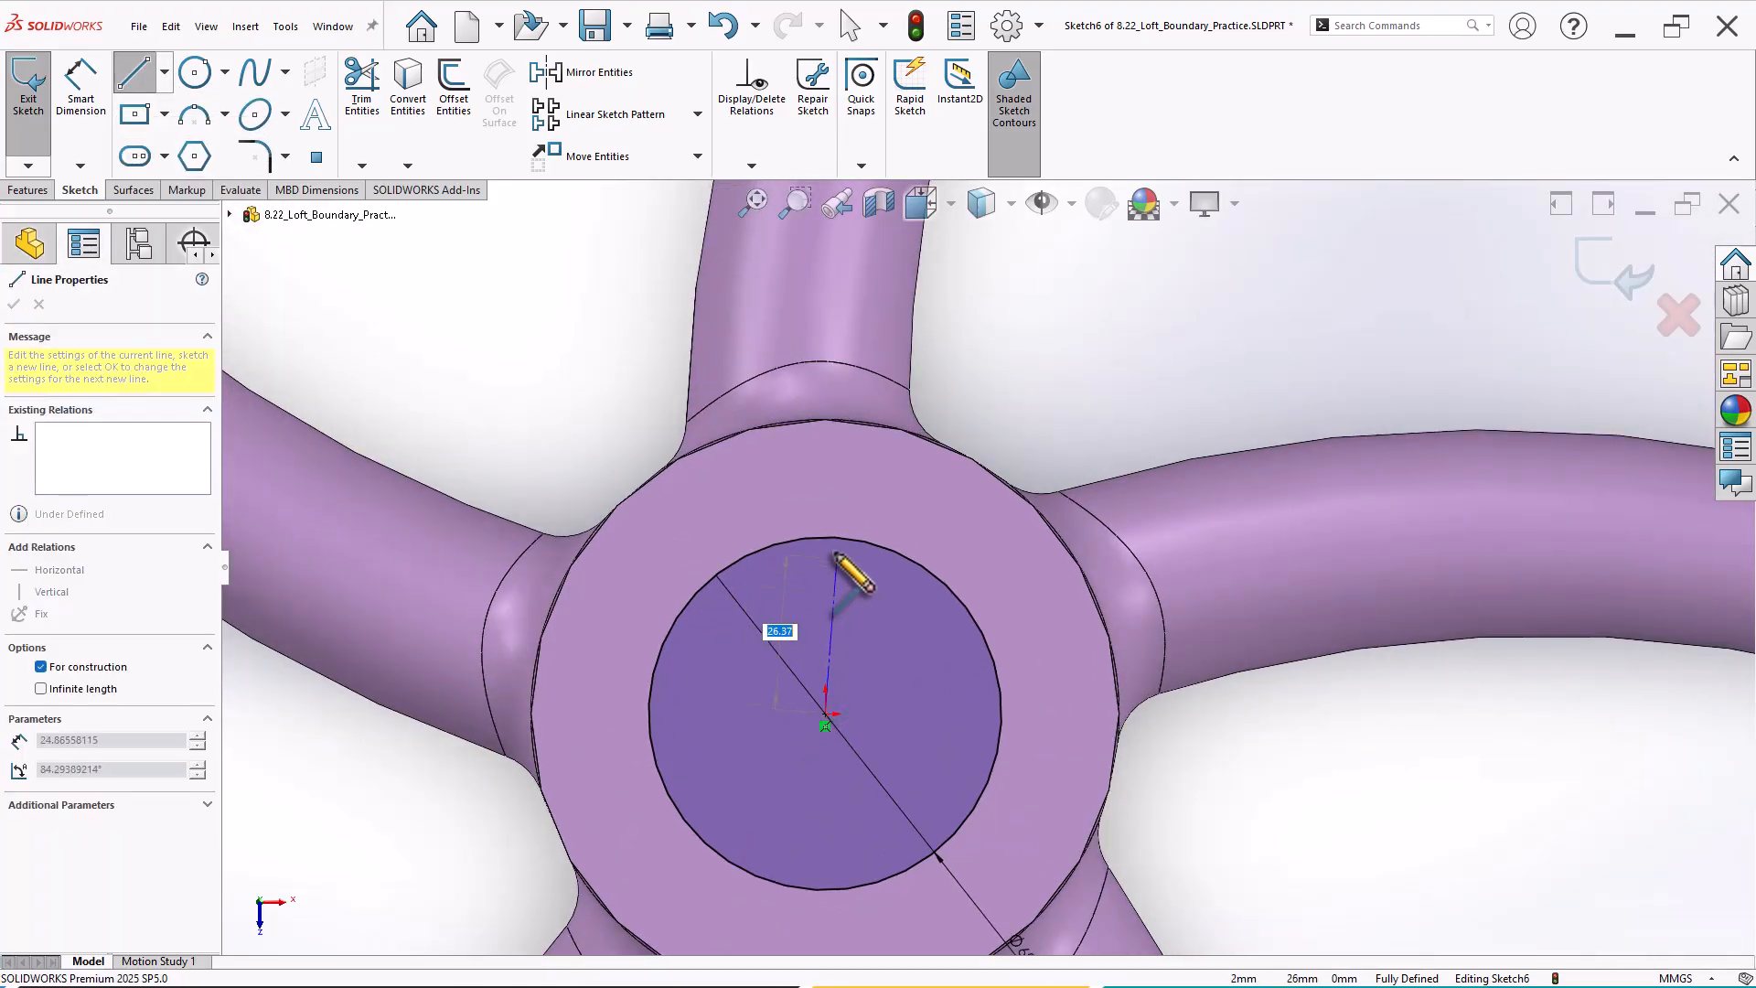
{"action": "right_click", "coordinate": [860, 477]}
{"action": "left_click", "coordinate": [895, 495]}
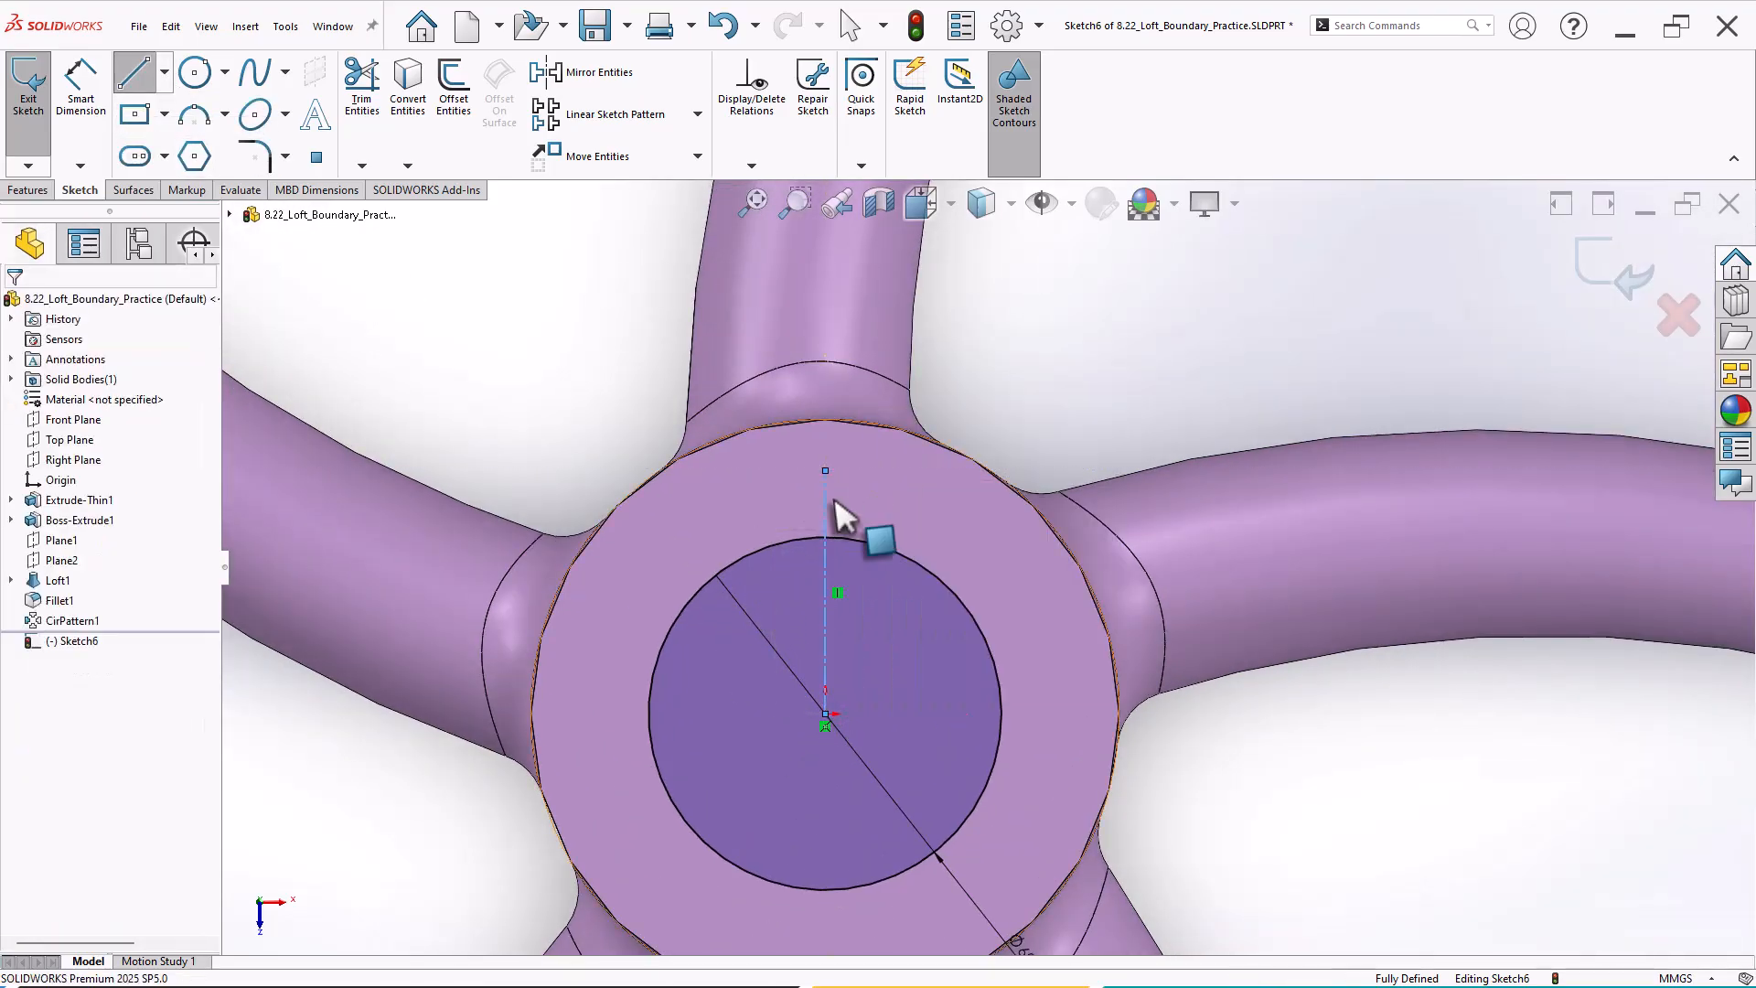
Sketch a three-sided keyway outline about 4 mm high, straddling the centerline with both ends on the top of the circle.
{"action": "left_click", "coordinate": [137, 78]}
{"action": "scroll", "coordinate": [899, 530], "scroll_direction": "down", "scroll_amount": 3}
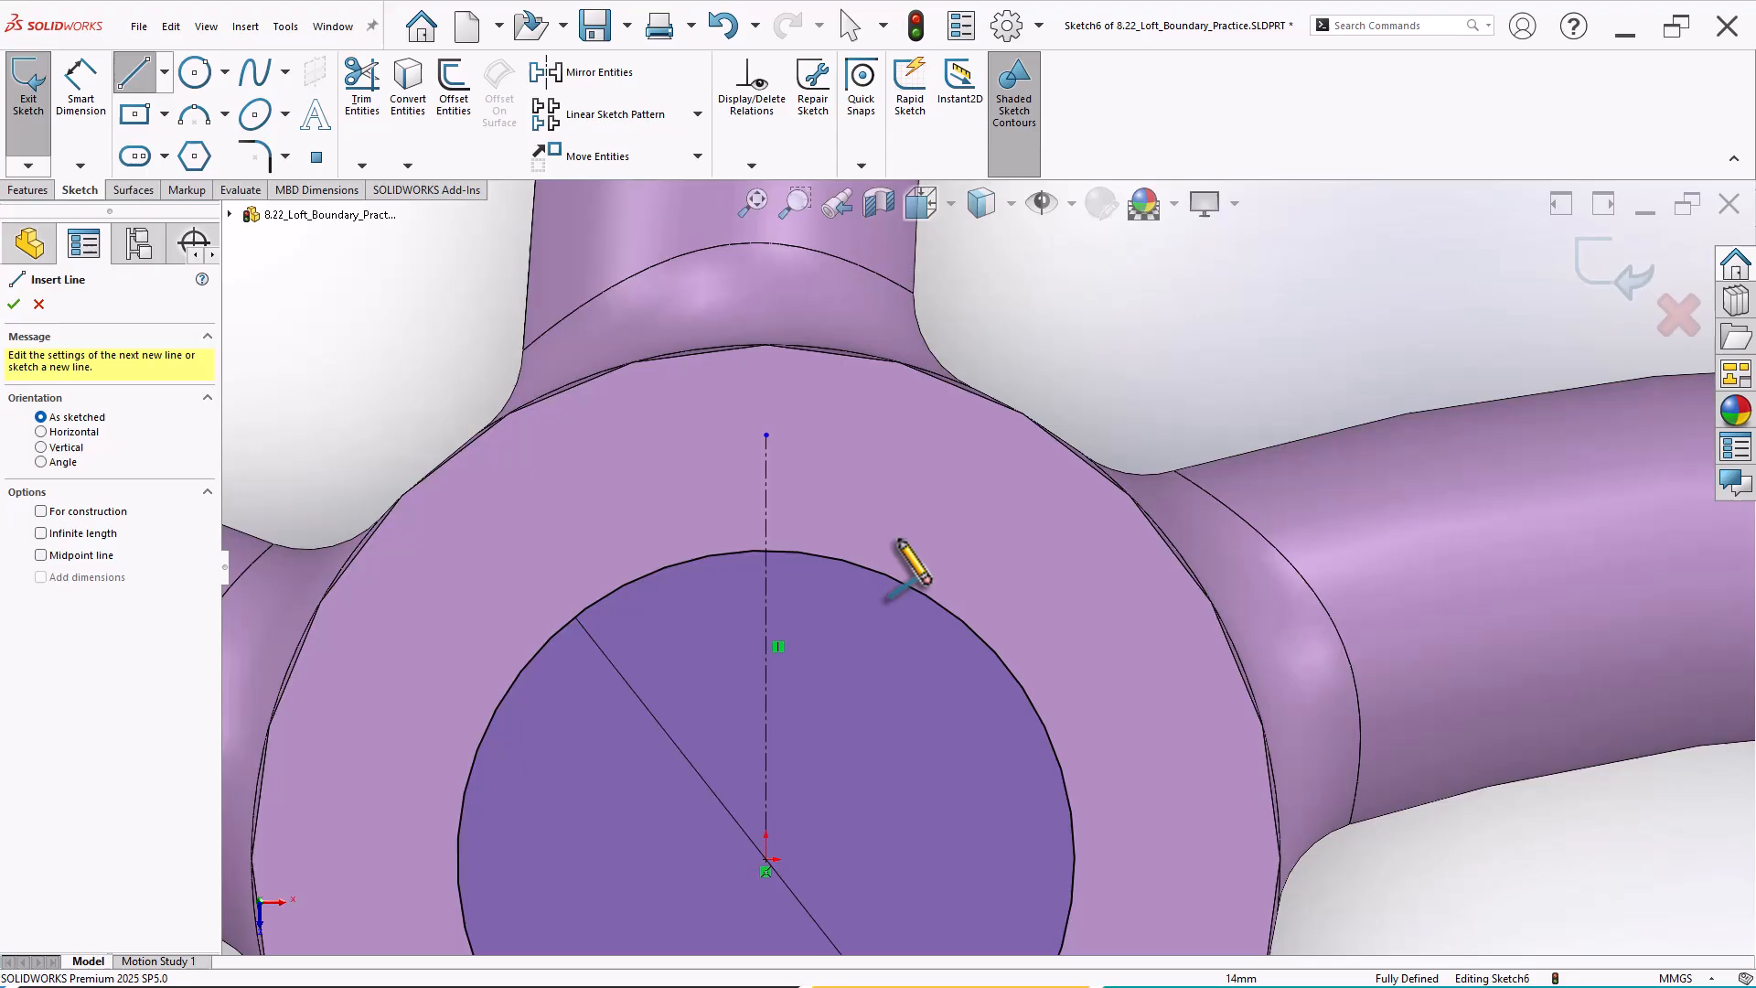
{"action": "left_click", "coordinate": [734, 552]}
{"action": "left_click", "coordinate": [735, 512]}
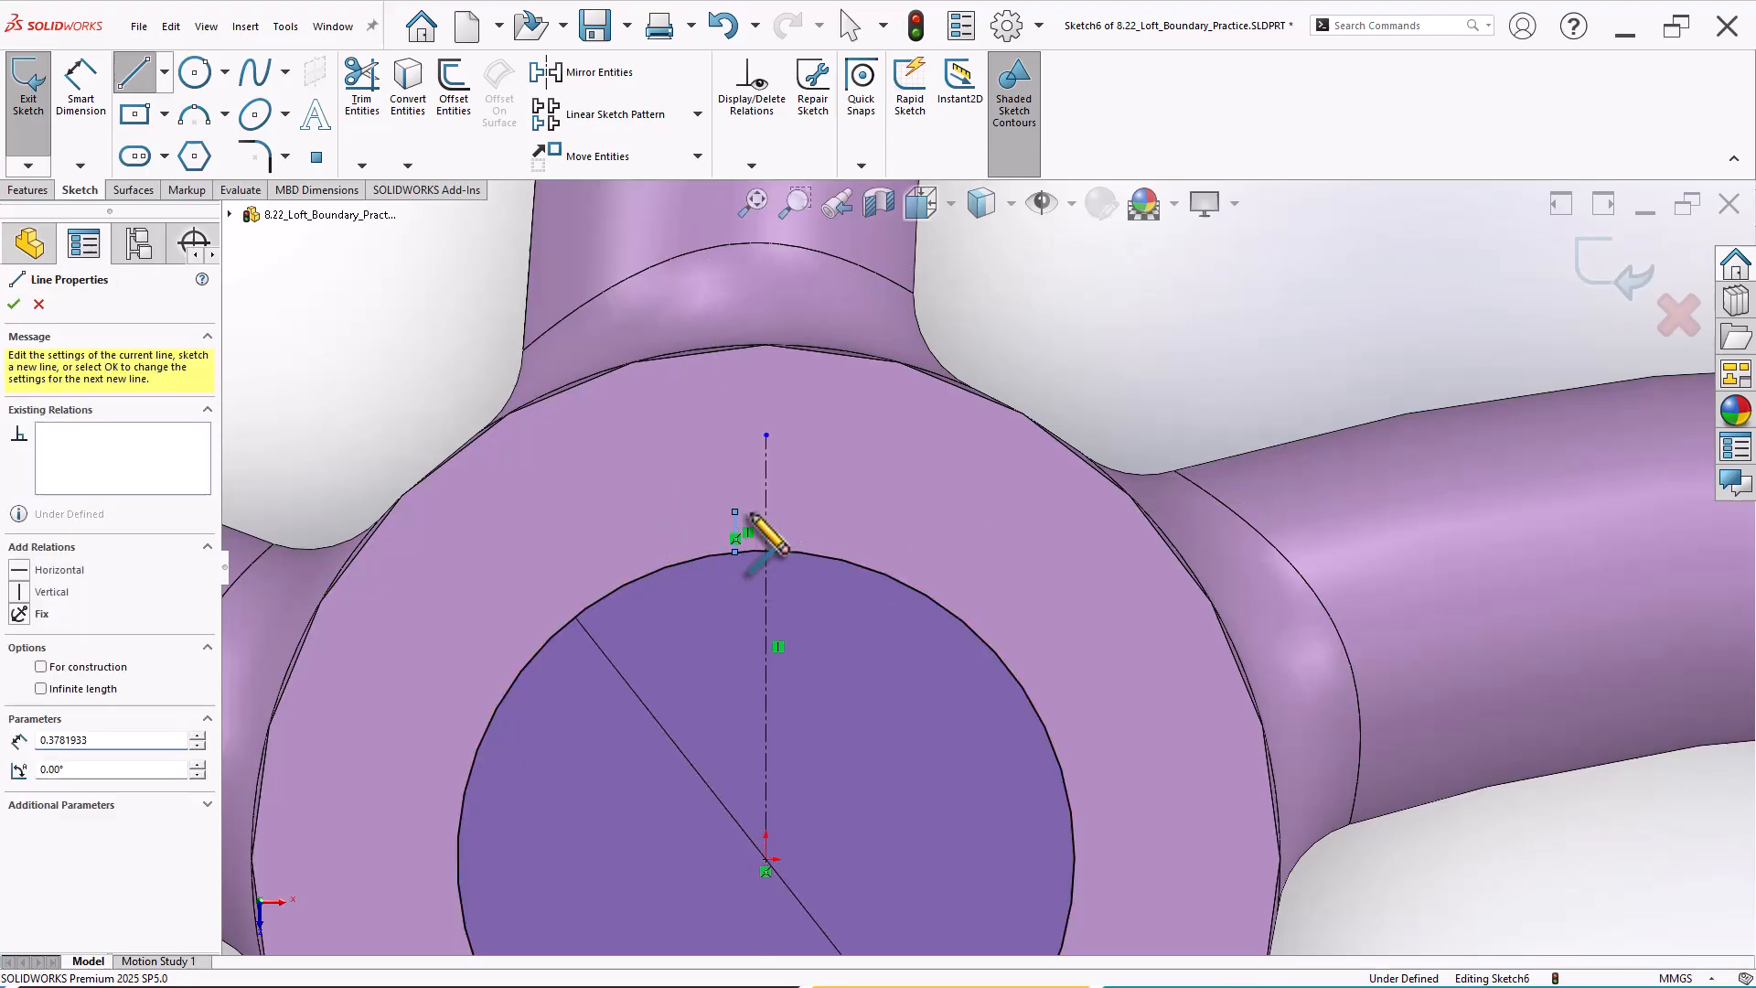
{"action": "left_click", "coordinate": [807, 512]}
{"action": "left_click", "coordinate": [807, 551]}
{"action": "right_click", "coordinate": [869, 521]}
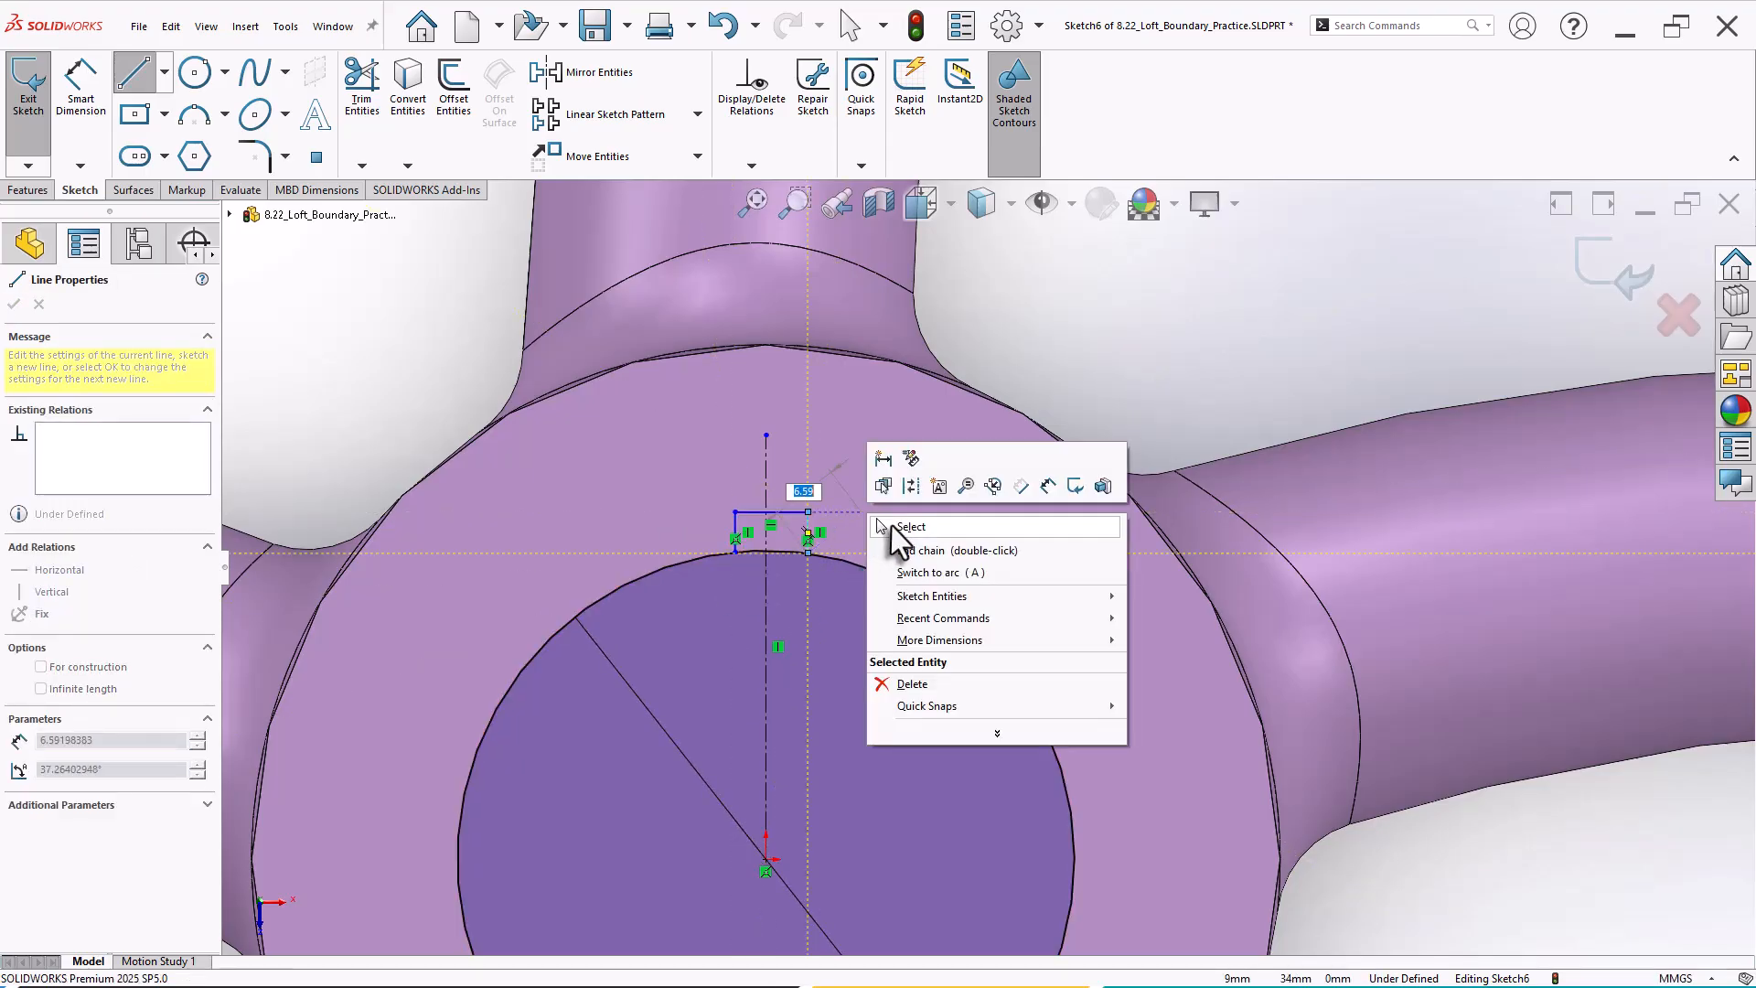
{"action": "left_click", "coordinate": [891, 525]}
Make the keyway's two vertical sides symmetric about the vertical centerline.
{"action": "scroll", "coordinate": [876, 549], "scroll_direction": "down", "scroll_amount": 2}
{"action": "left_click", "coordinate": [681, 529]}
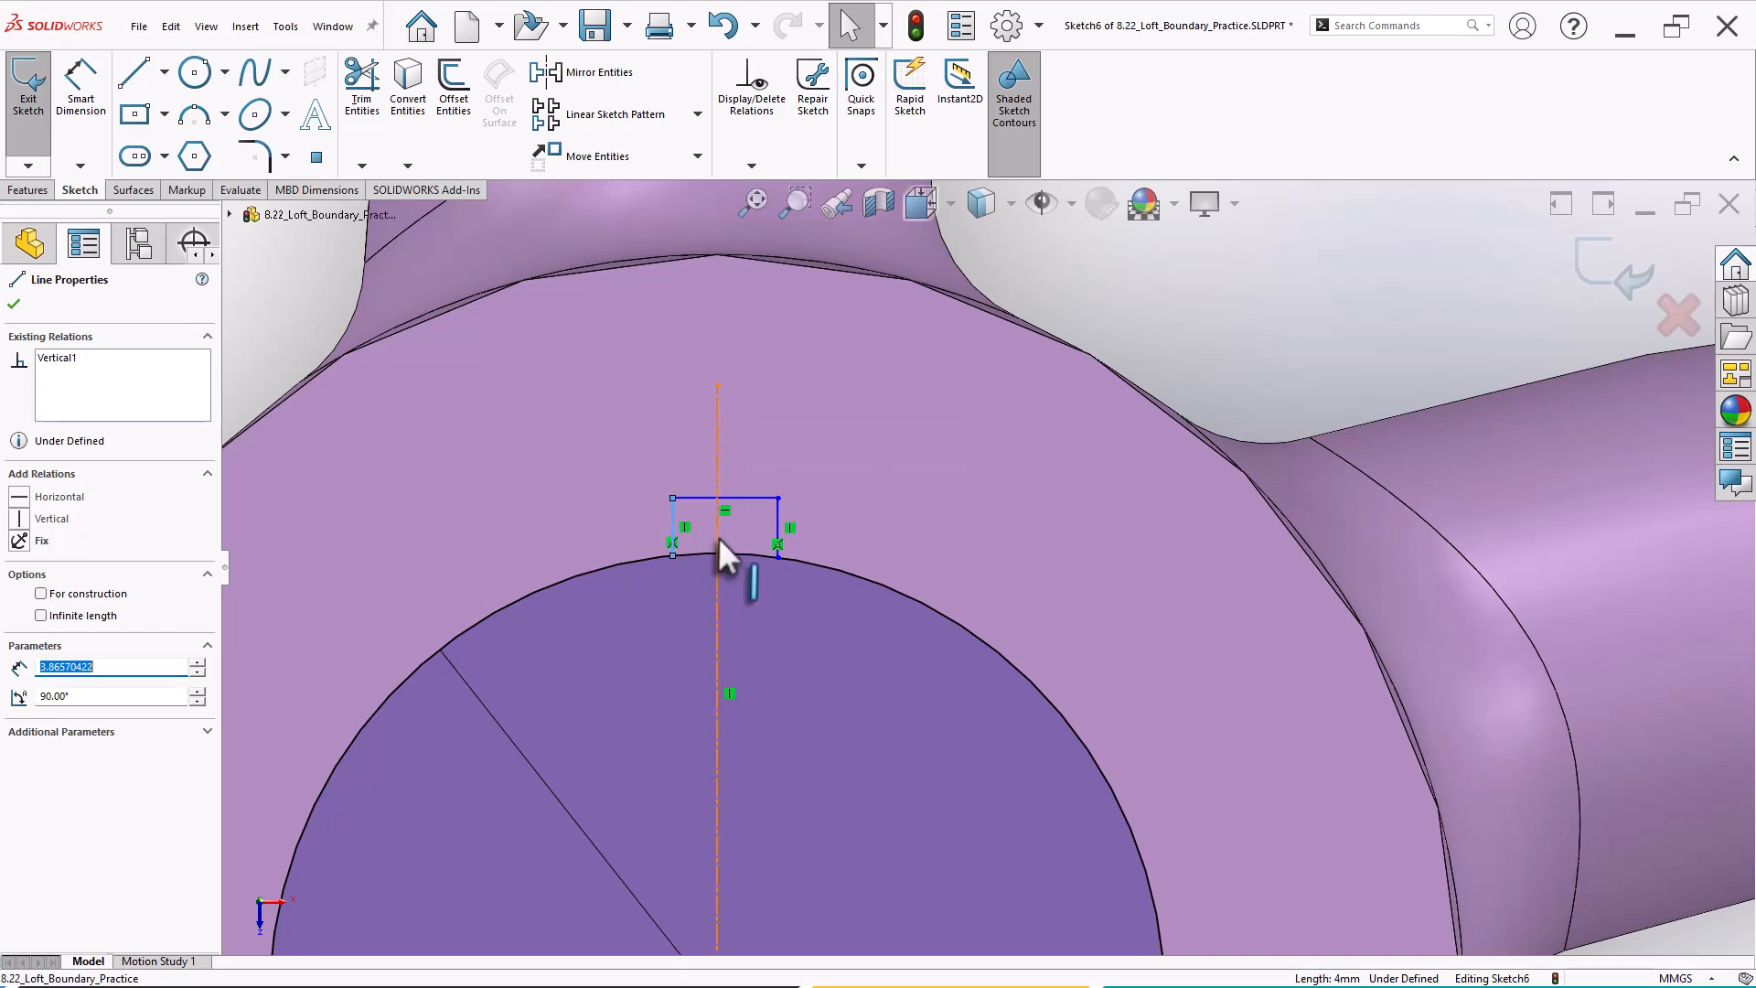
{"action": "left_click", "coordinate": [717, 536], "text": "ctrl"}
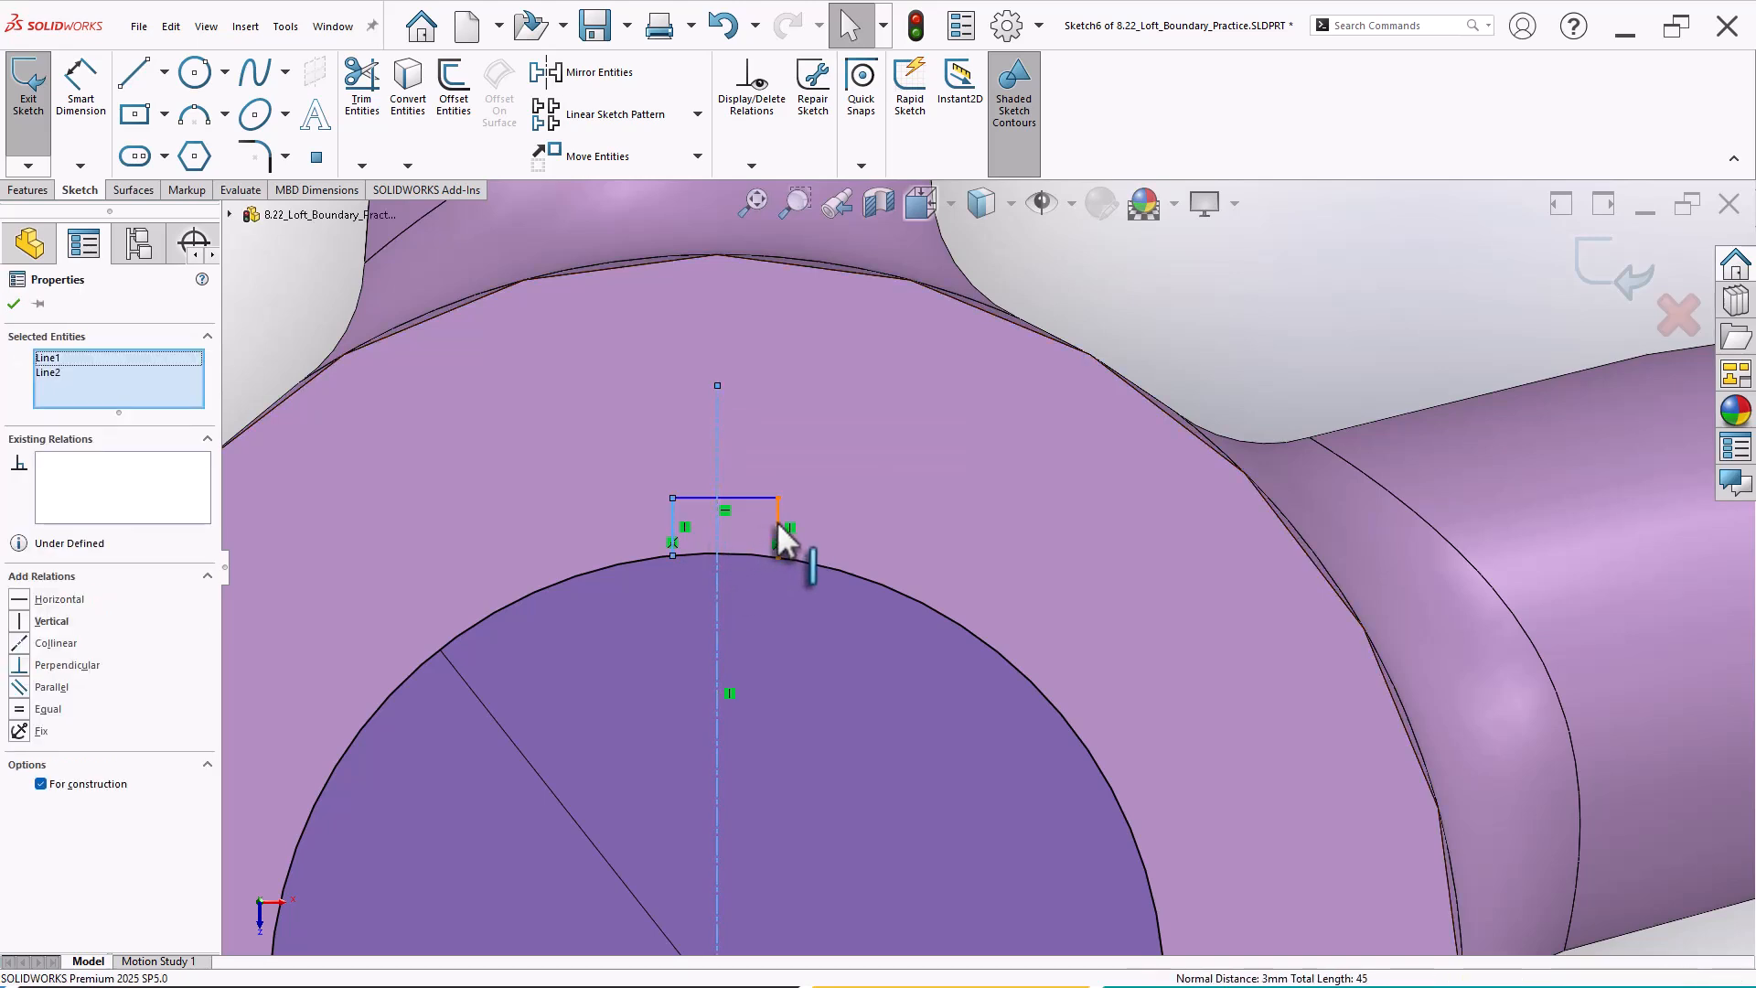
{"action": "left_click", "coordinate": [779, 535], "text": "ctrl"}
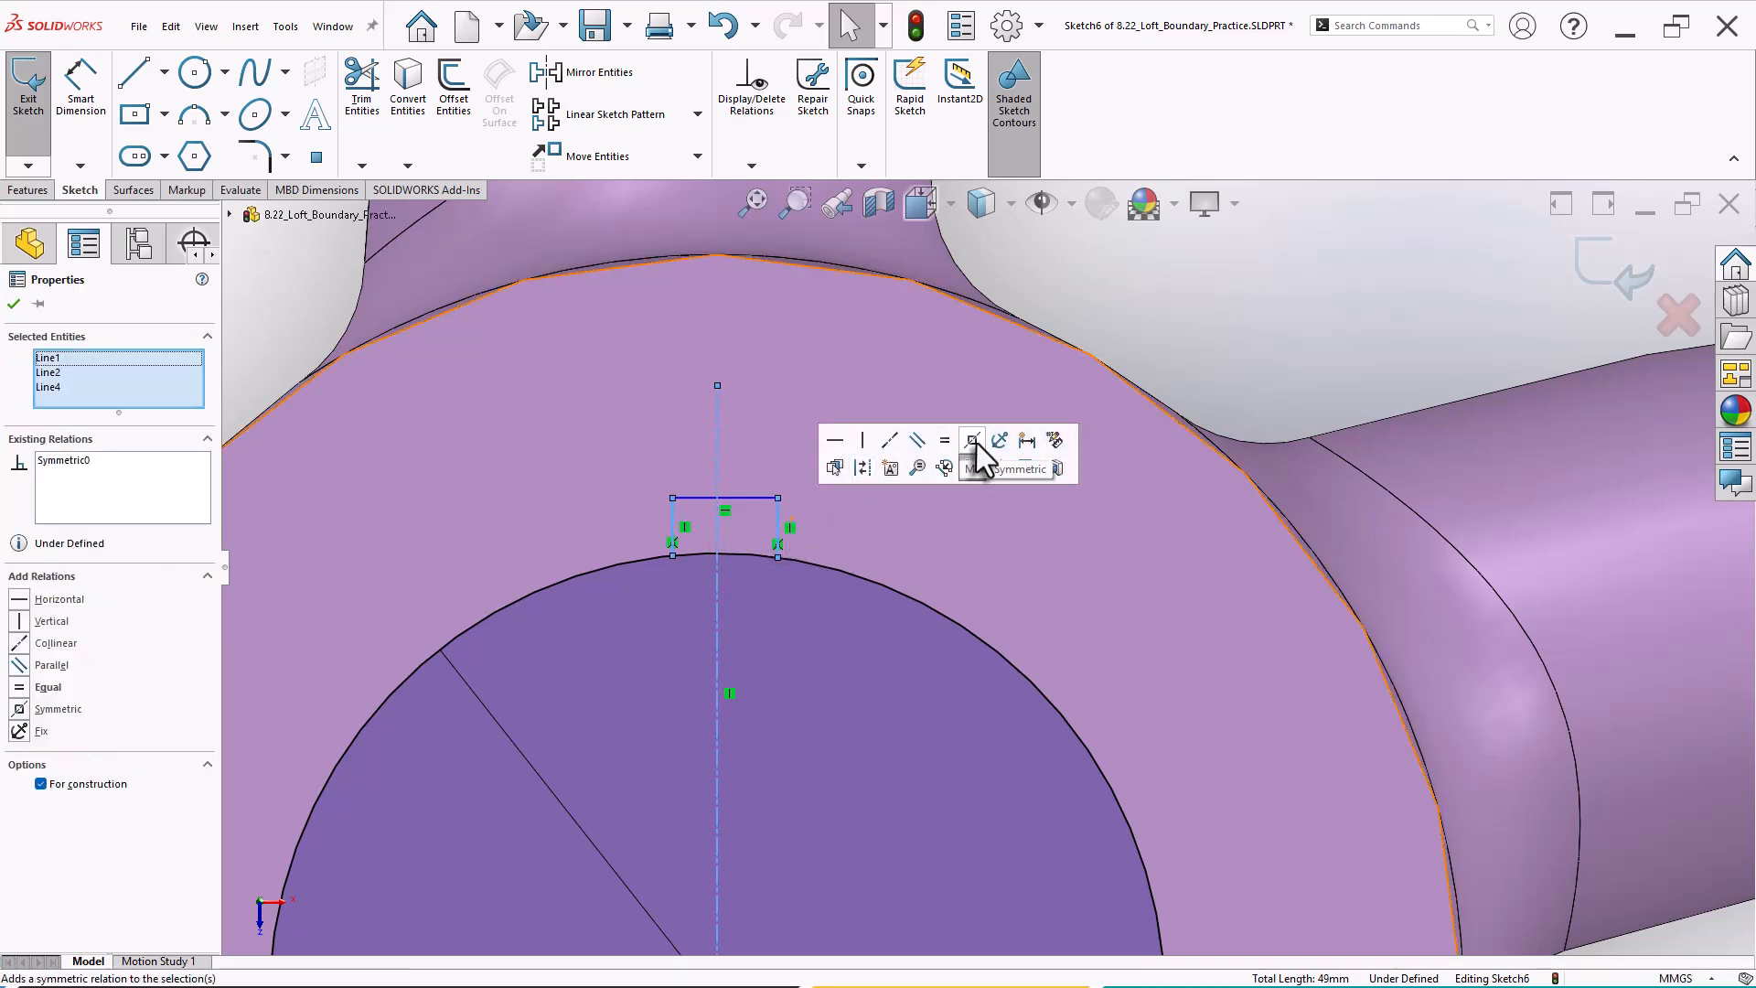
{"action": "left_click", "coordinate": [1123, 362]}
Dimension the keyway's vertical side to 5 mm.
{"action": "right_click_drag", "start_coordinate": [1265, 391], "coordinate": [1271, 339]}
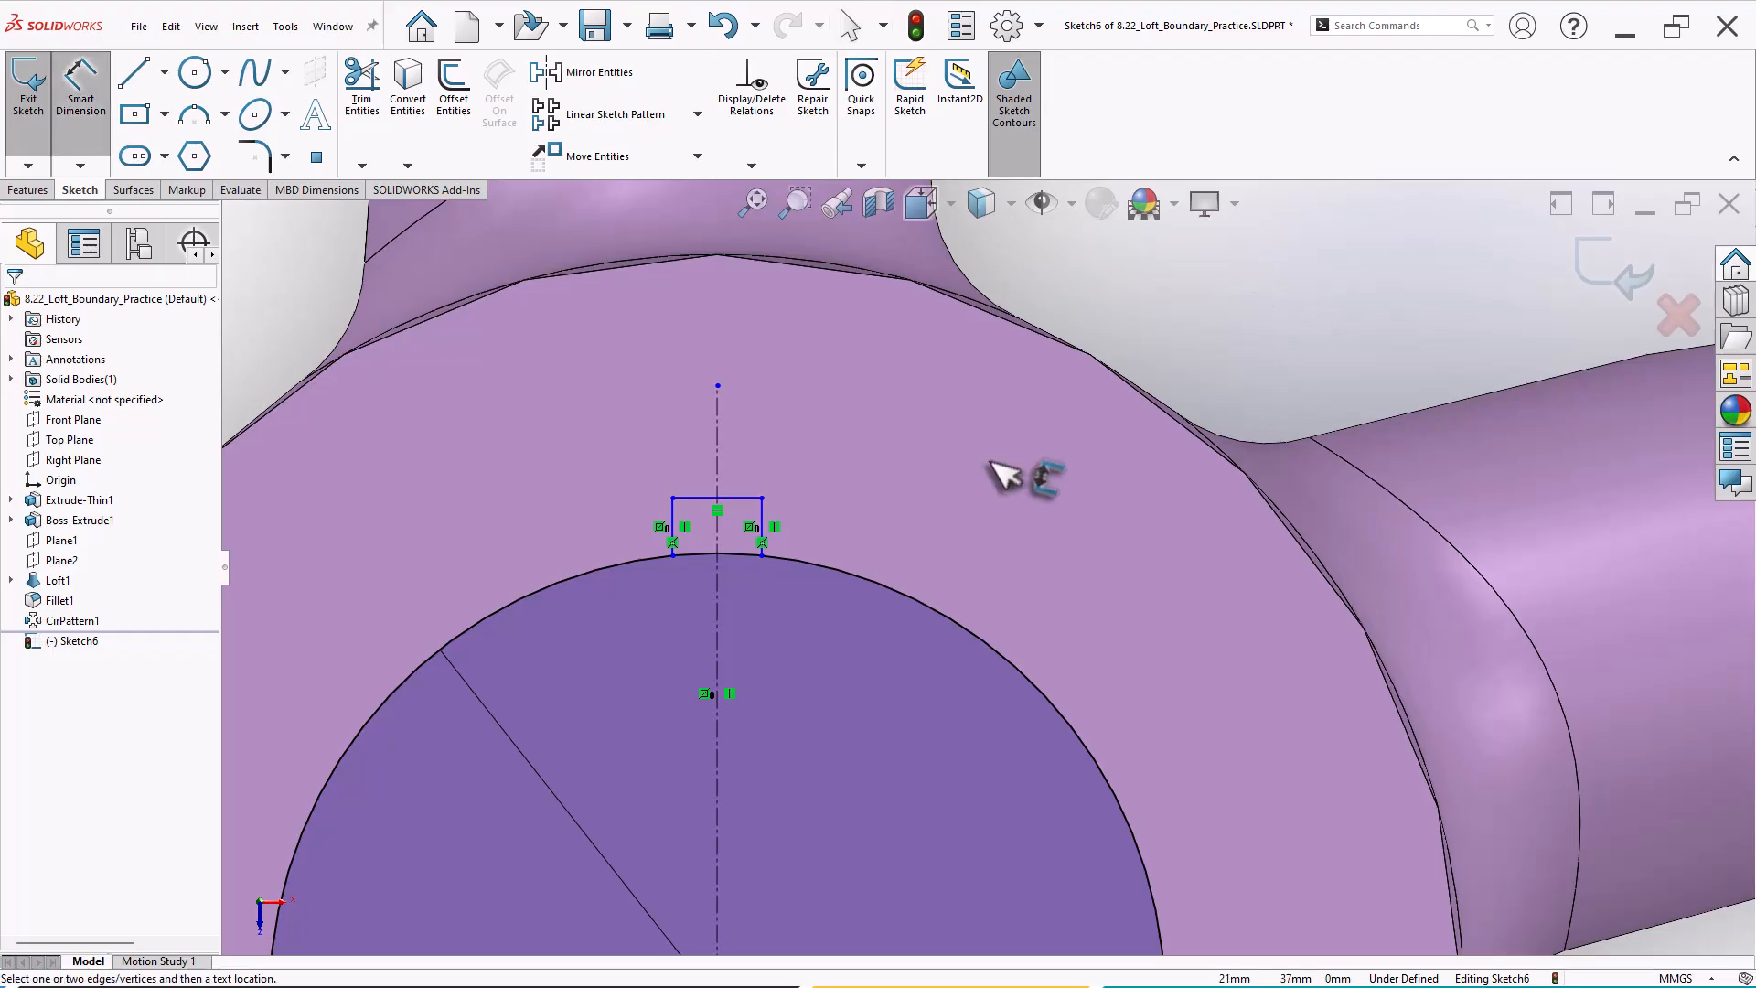
{"action": "left_click", "coordinate": [738, 499]}
{"action": "scroll", "coordinate": [742, 604], "scroll_direction": "up", "scroll_amount": 4}
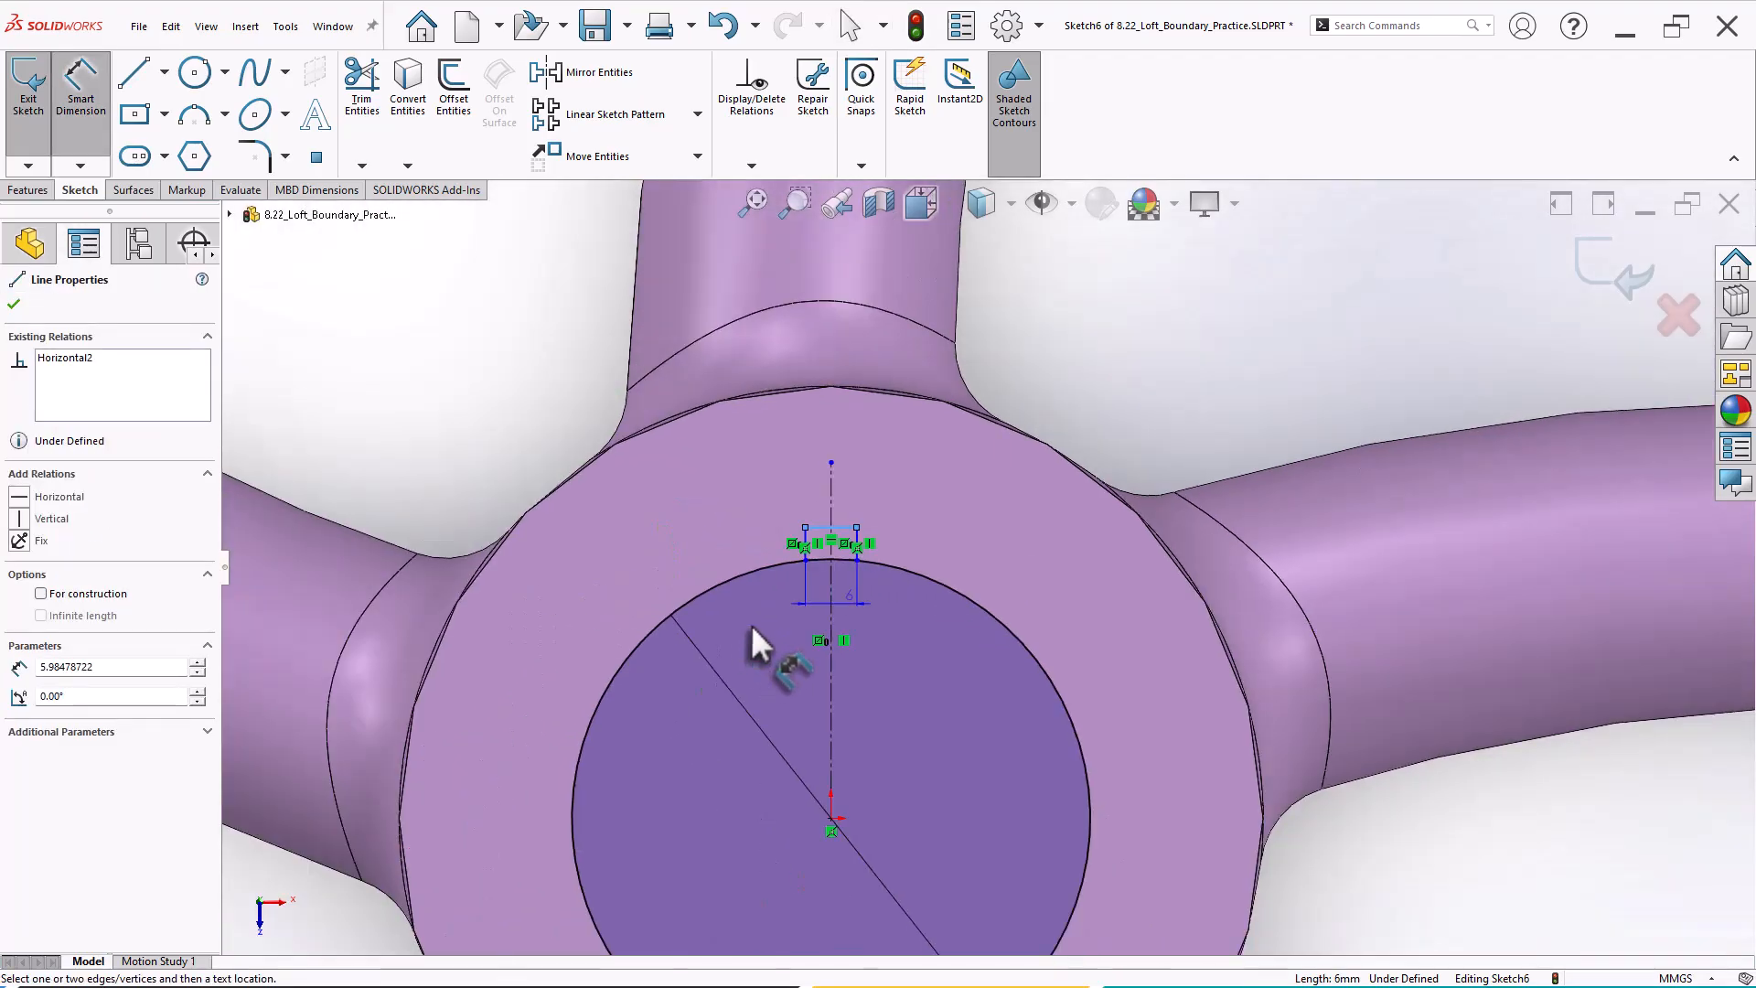
{"action": "scroll", "coordinate": [795, 558], "scroll_direction": "down", "scroll_amount": 4}
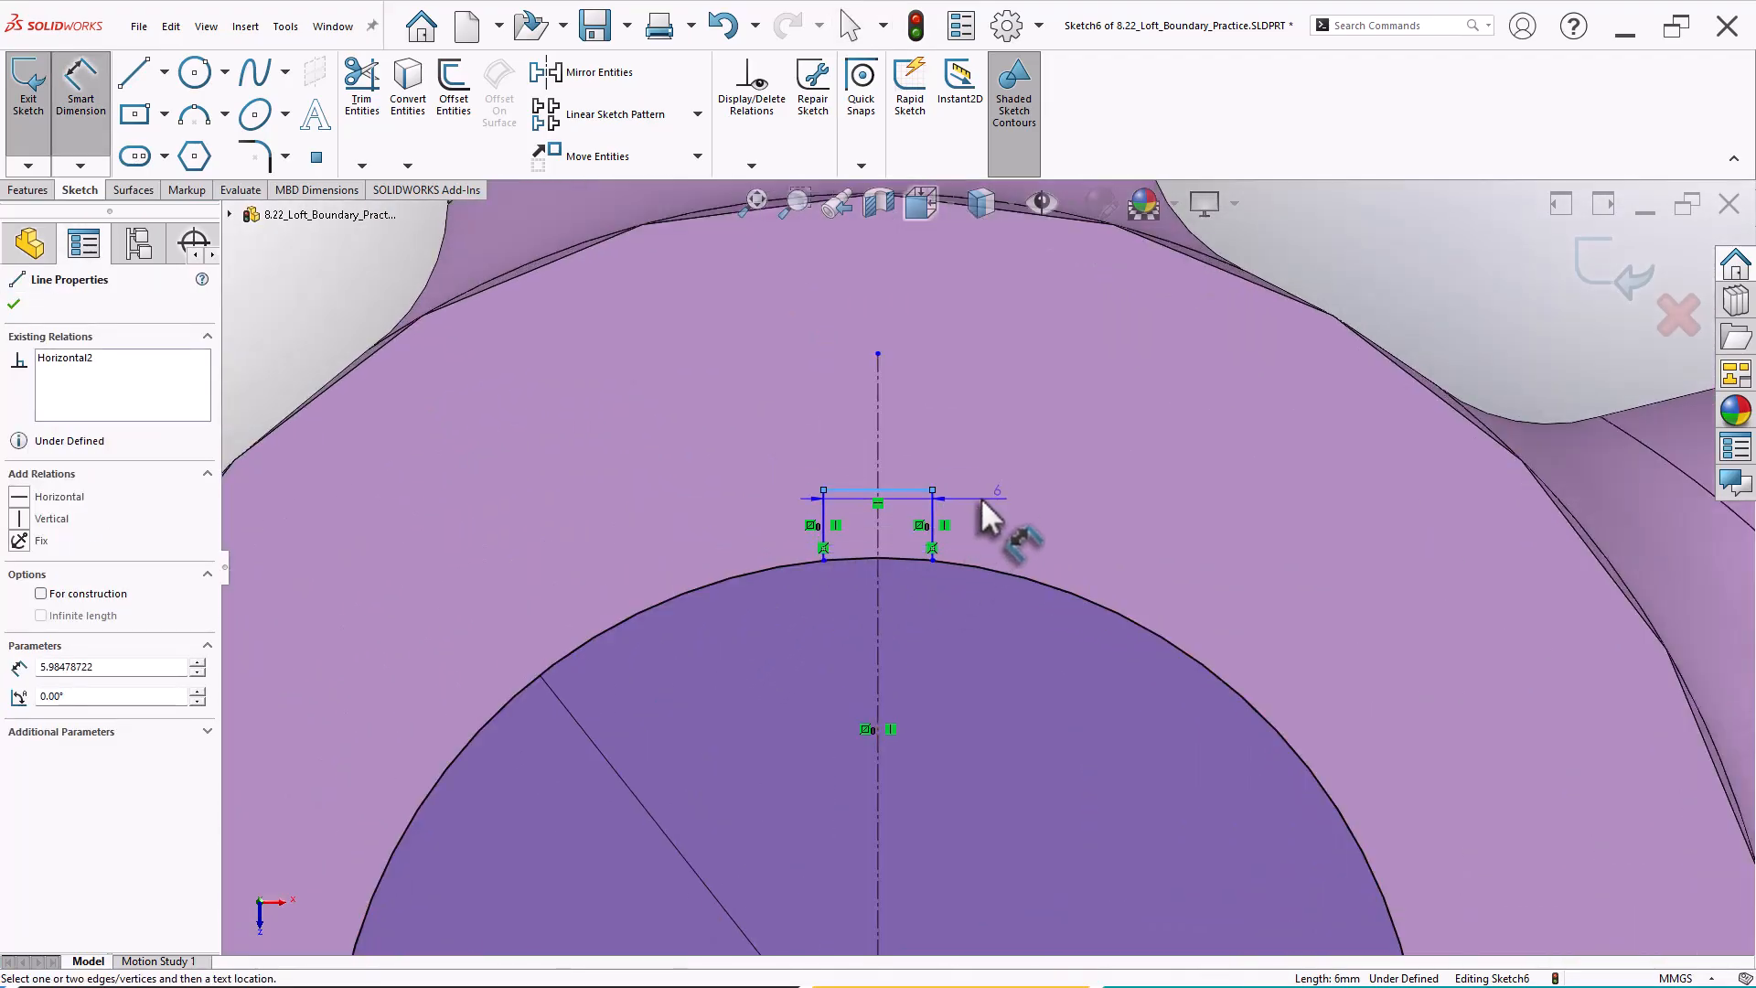
{"action": "key", "text": "Escape"}
{"action": "left_click", "coordinate": [932, 532]}
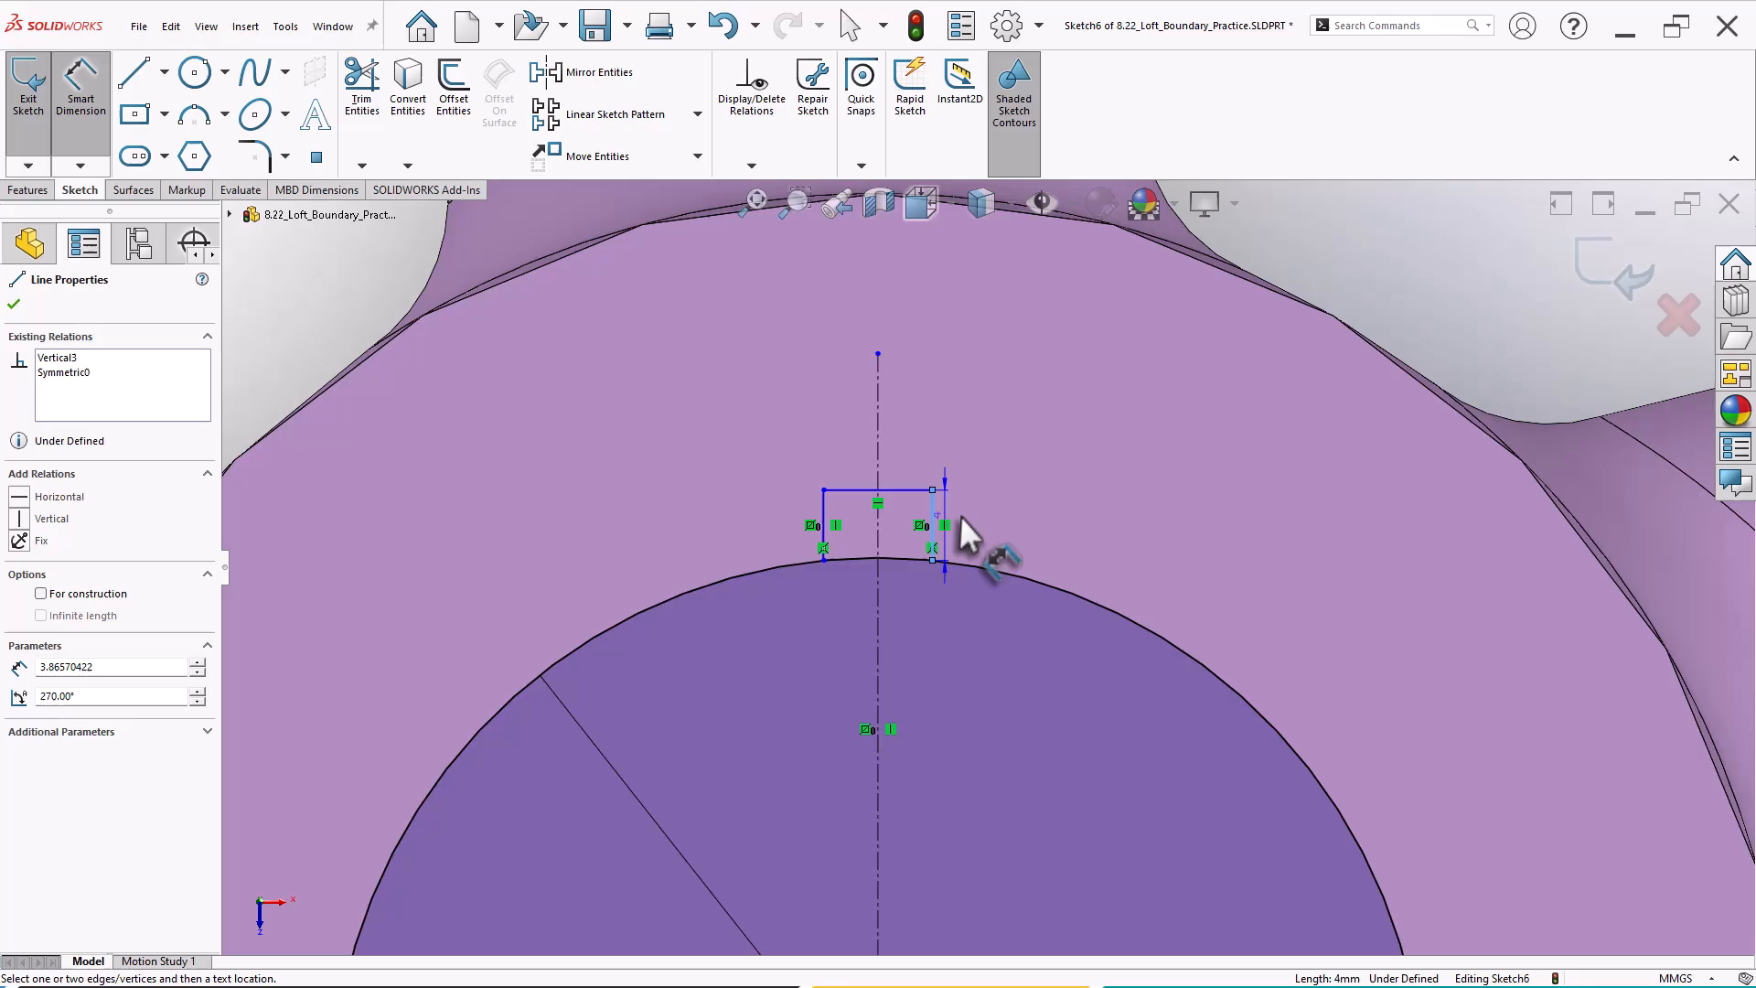
{"action": "left_click", "coordinate": [1015, 540]}
{"action": "type", "text": "5"}
{"action": "key", "text": "Return"}
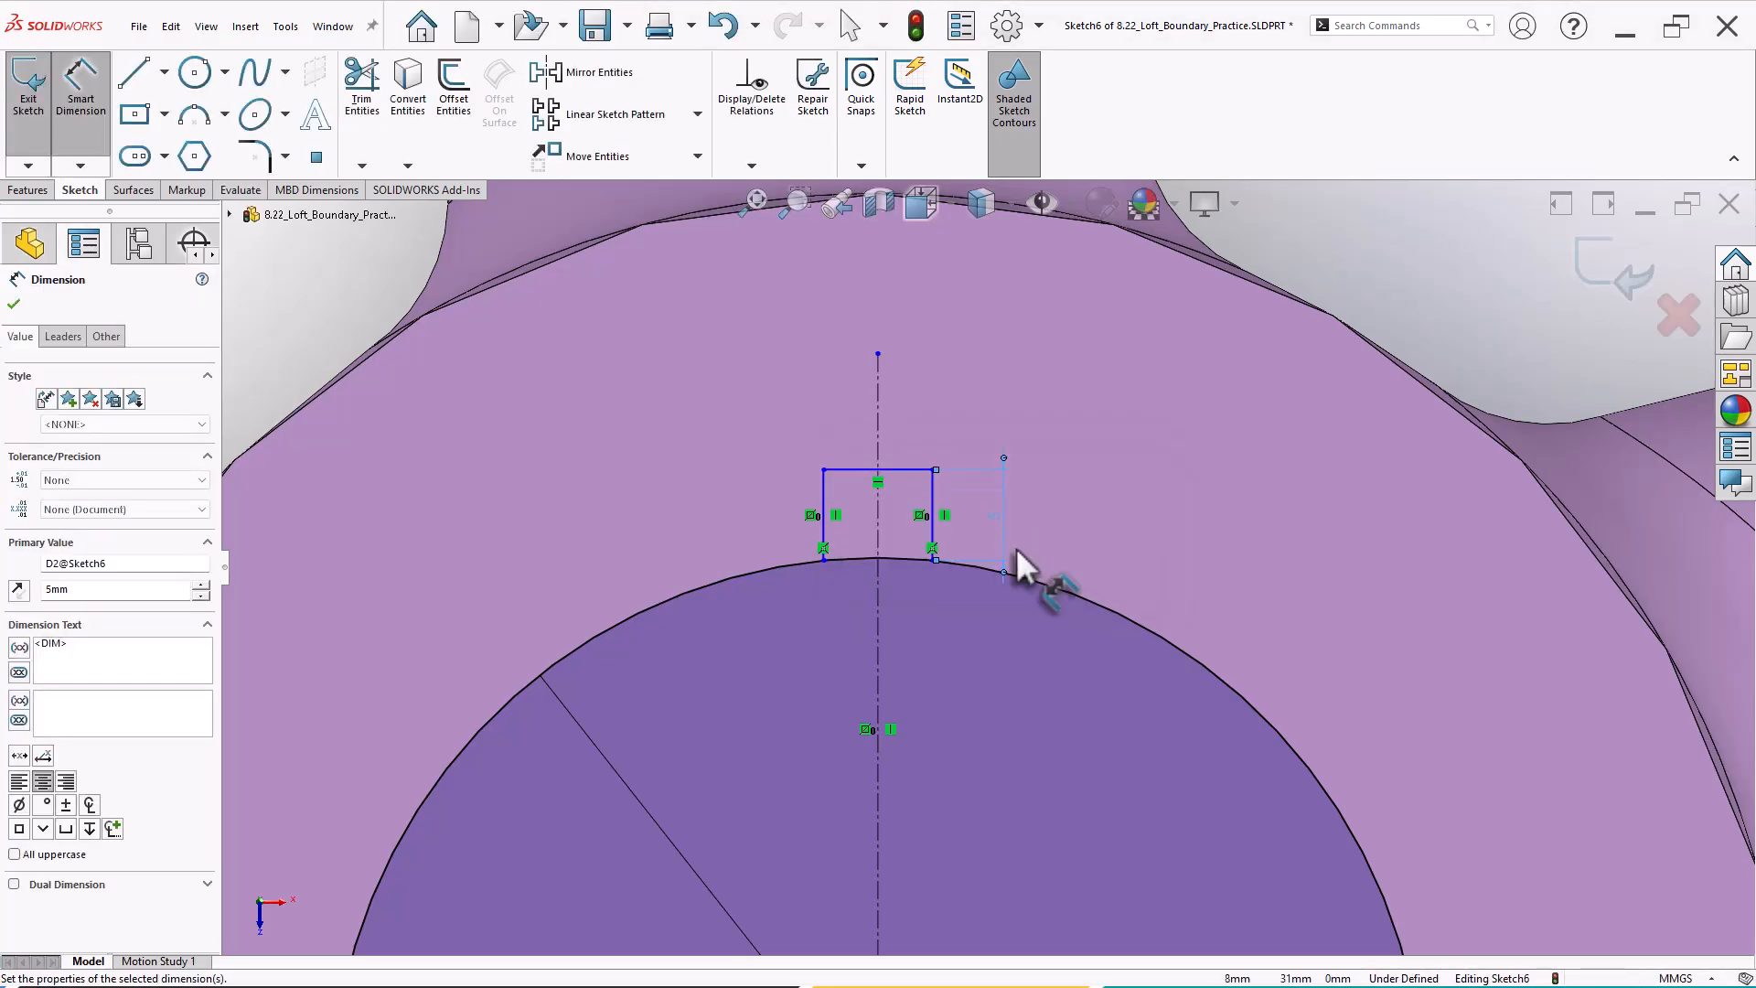
Dimension the keyway's horizontal edge to a width of 5 mm.
{"action": "left_click", "coordinate": [900, 469]}
{"action": "left_click", "coordinate": [894, 438]}
{"action": "type", "text": "5"}
{"action": "key", "text": "Return"}
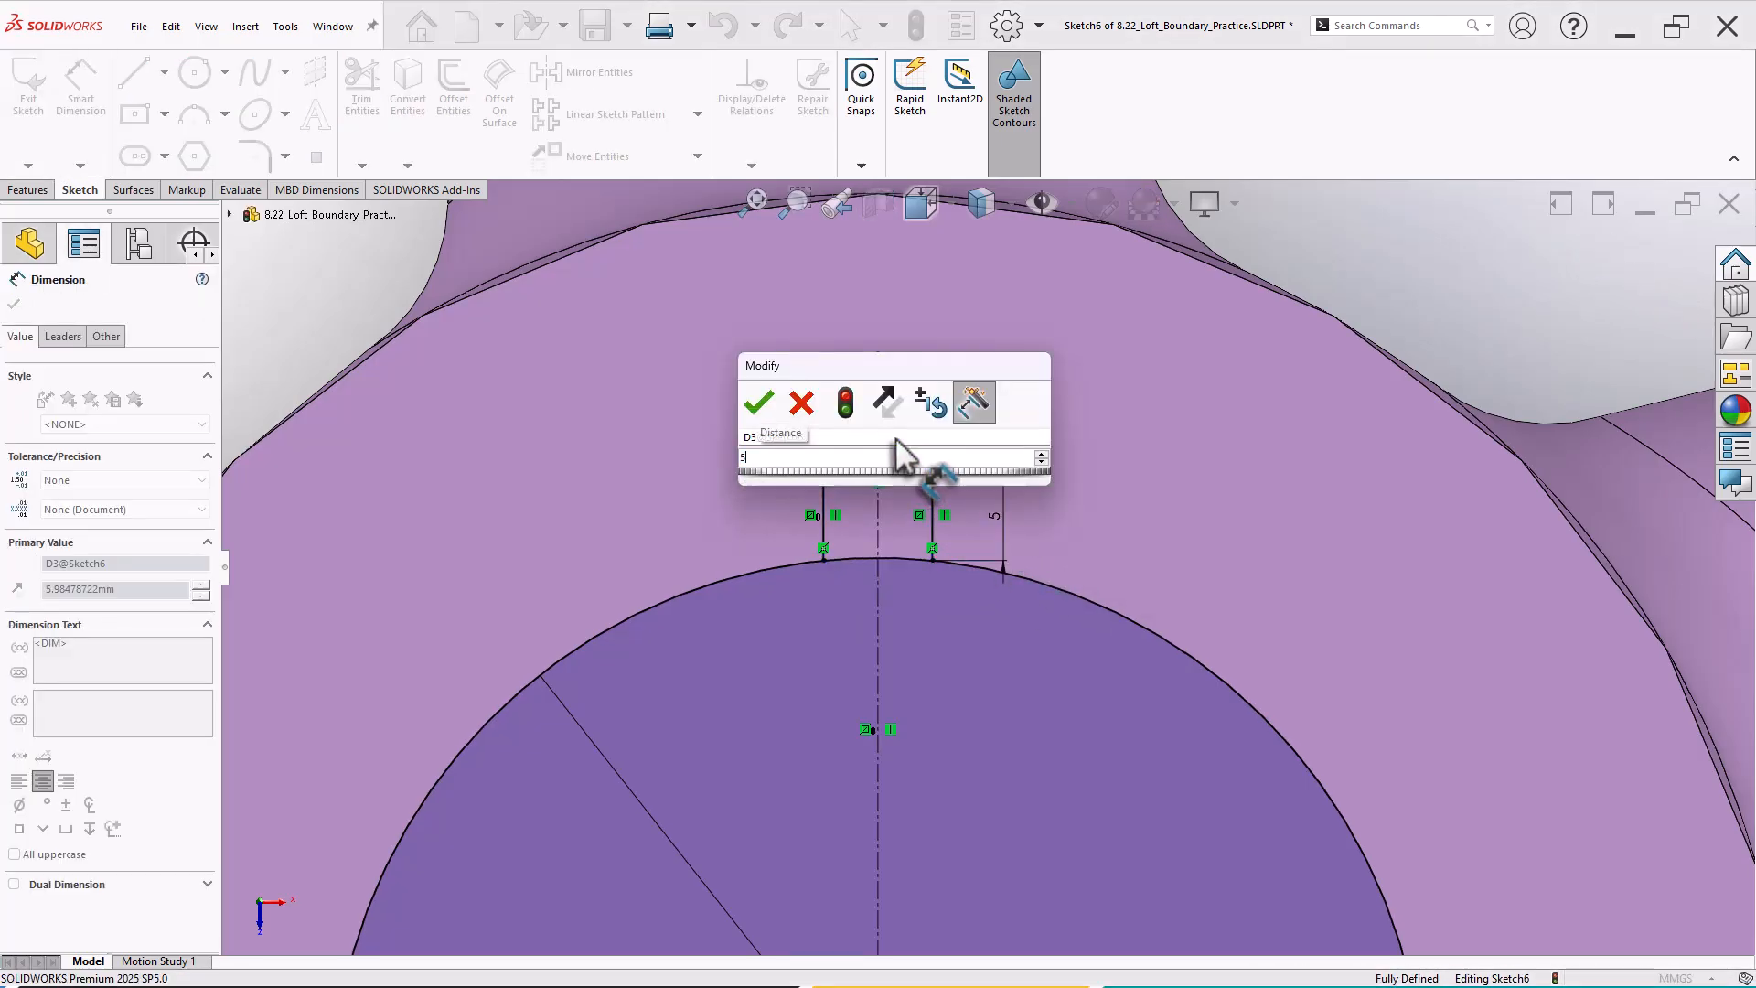
{"action": "key", "text": "Escape"}
Start an extruded cut from the hub sketch and select the circle and keyway regions as its contours.
{"action": "scroll", "coordinate": [1074, 525], "scroll_direction": "up", "scroll_amount": 5}
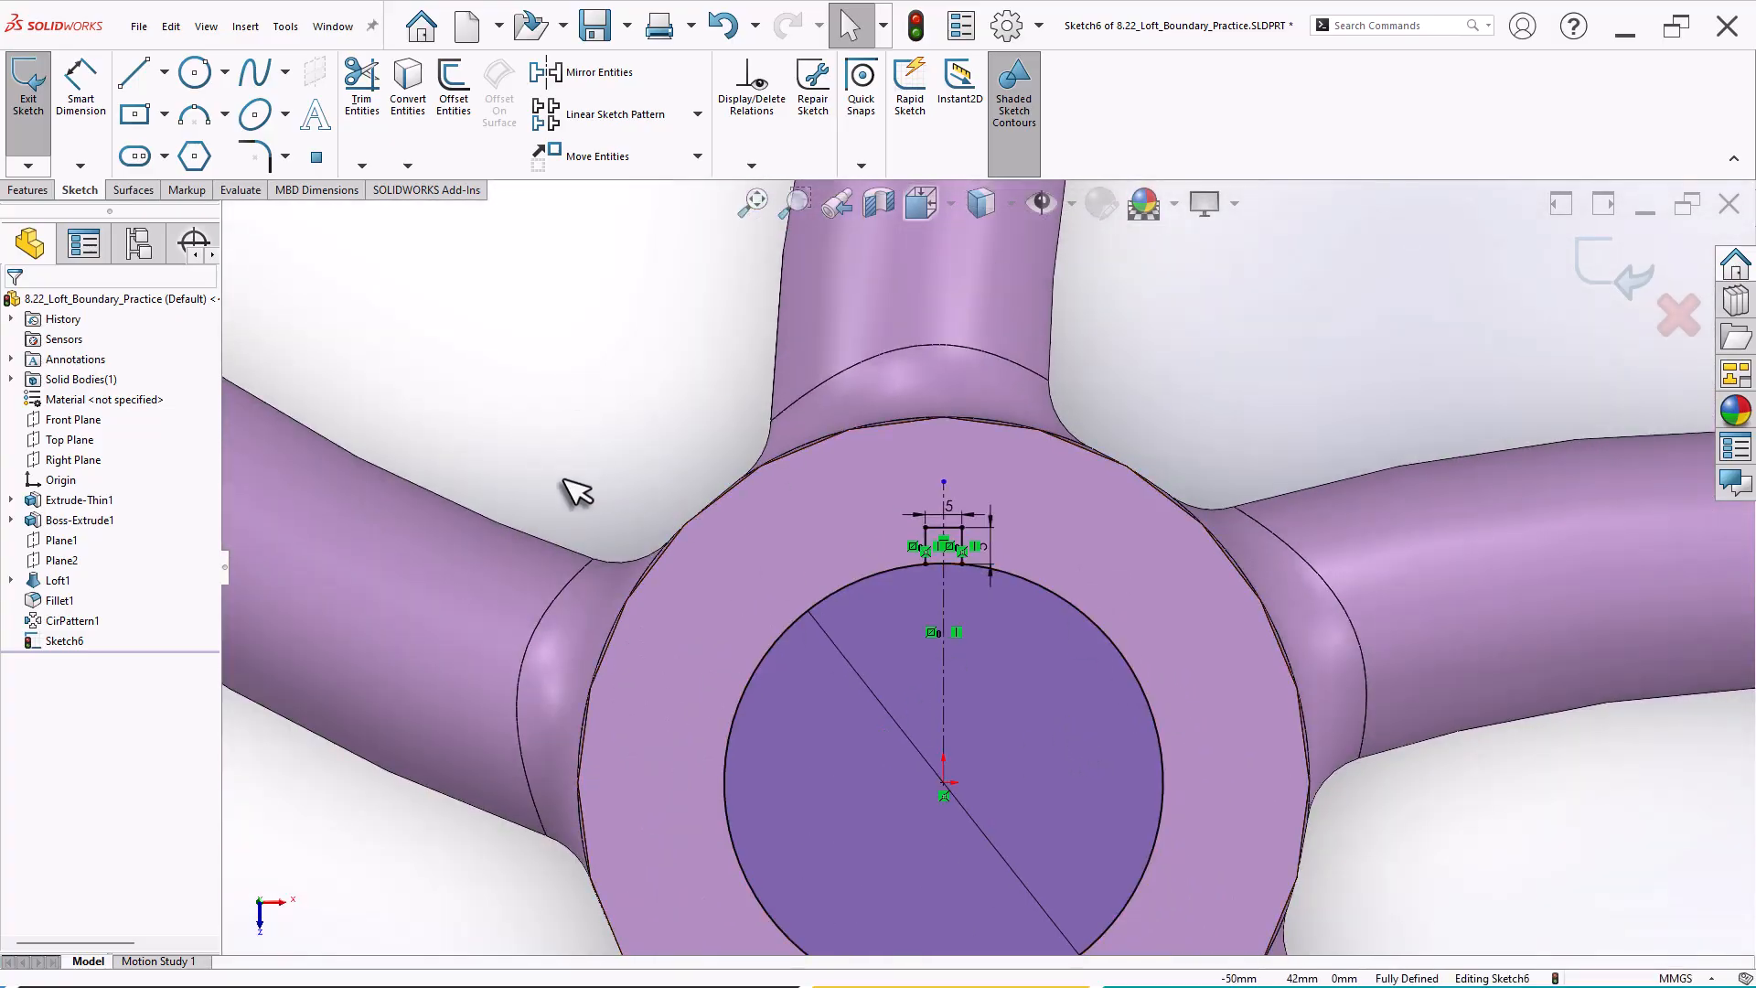
{"action": "key", "text": "z"}
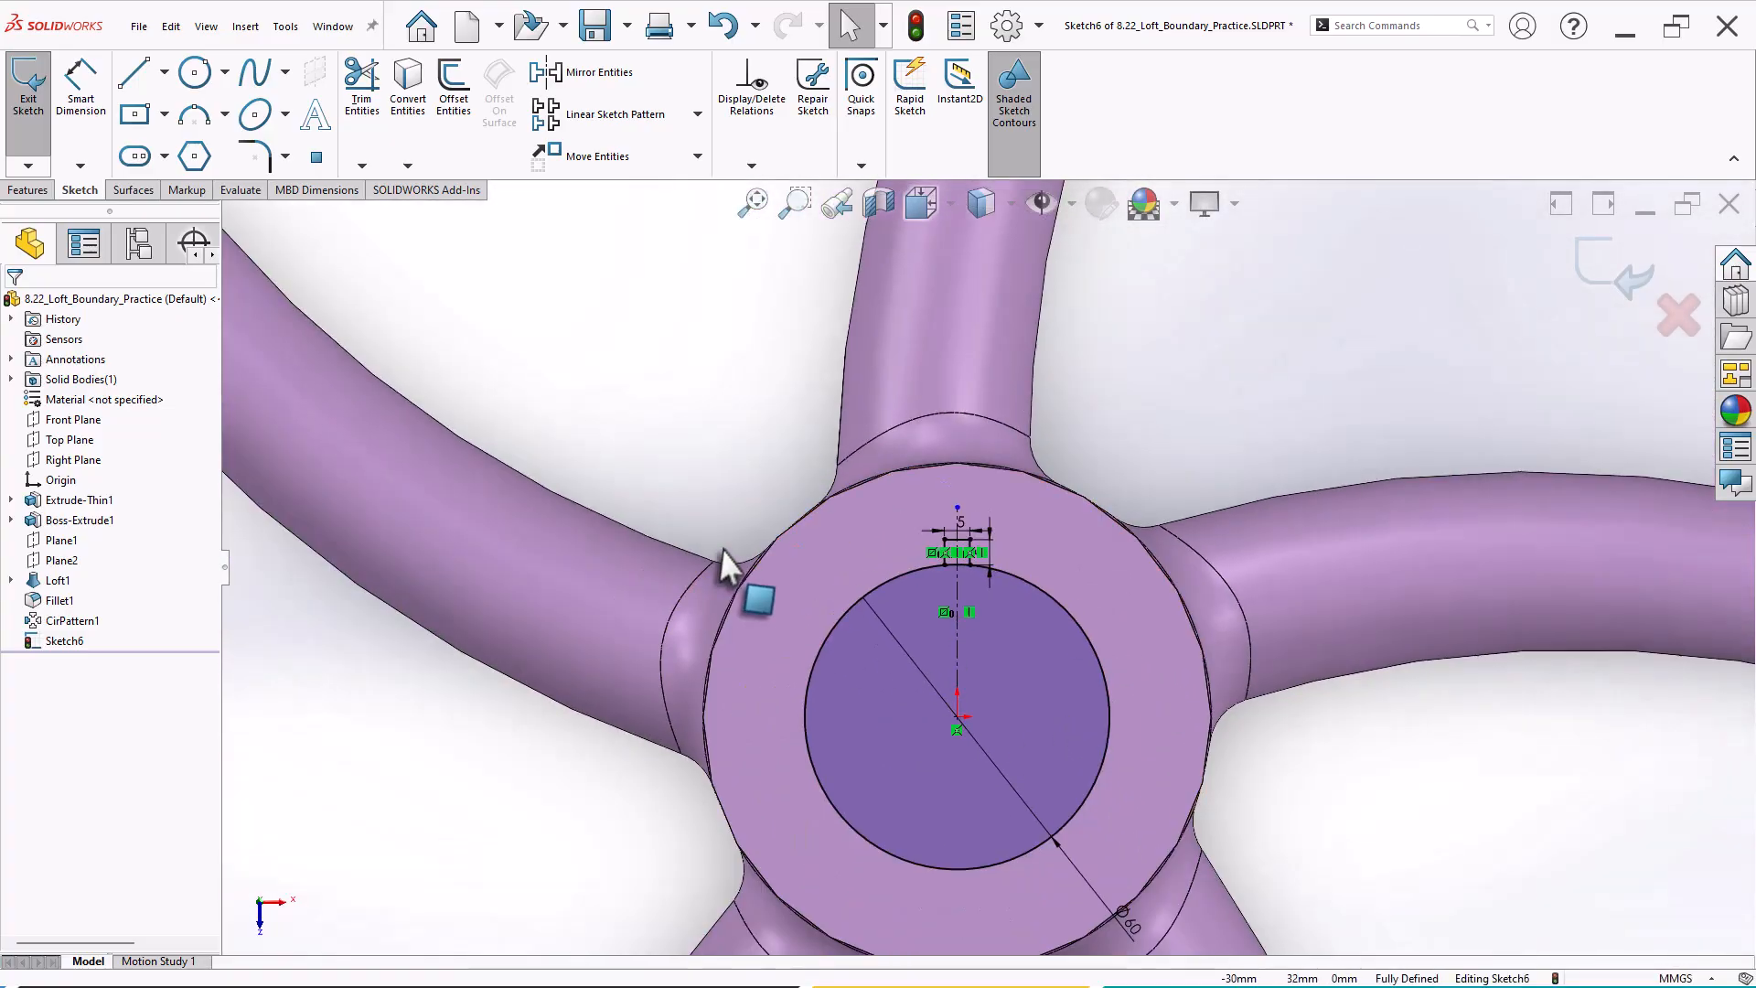
{"action": "left_click", "coordinate": [28, 190]}
{"action": "left_click", "coordinate": [290, 87]}
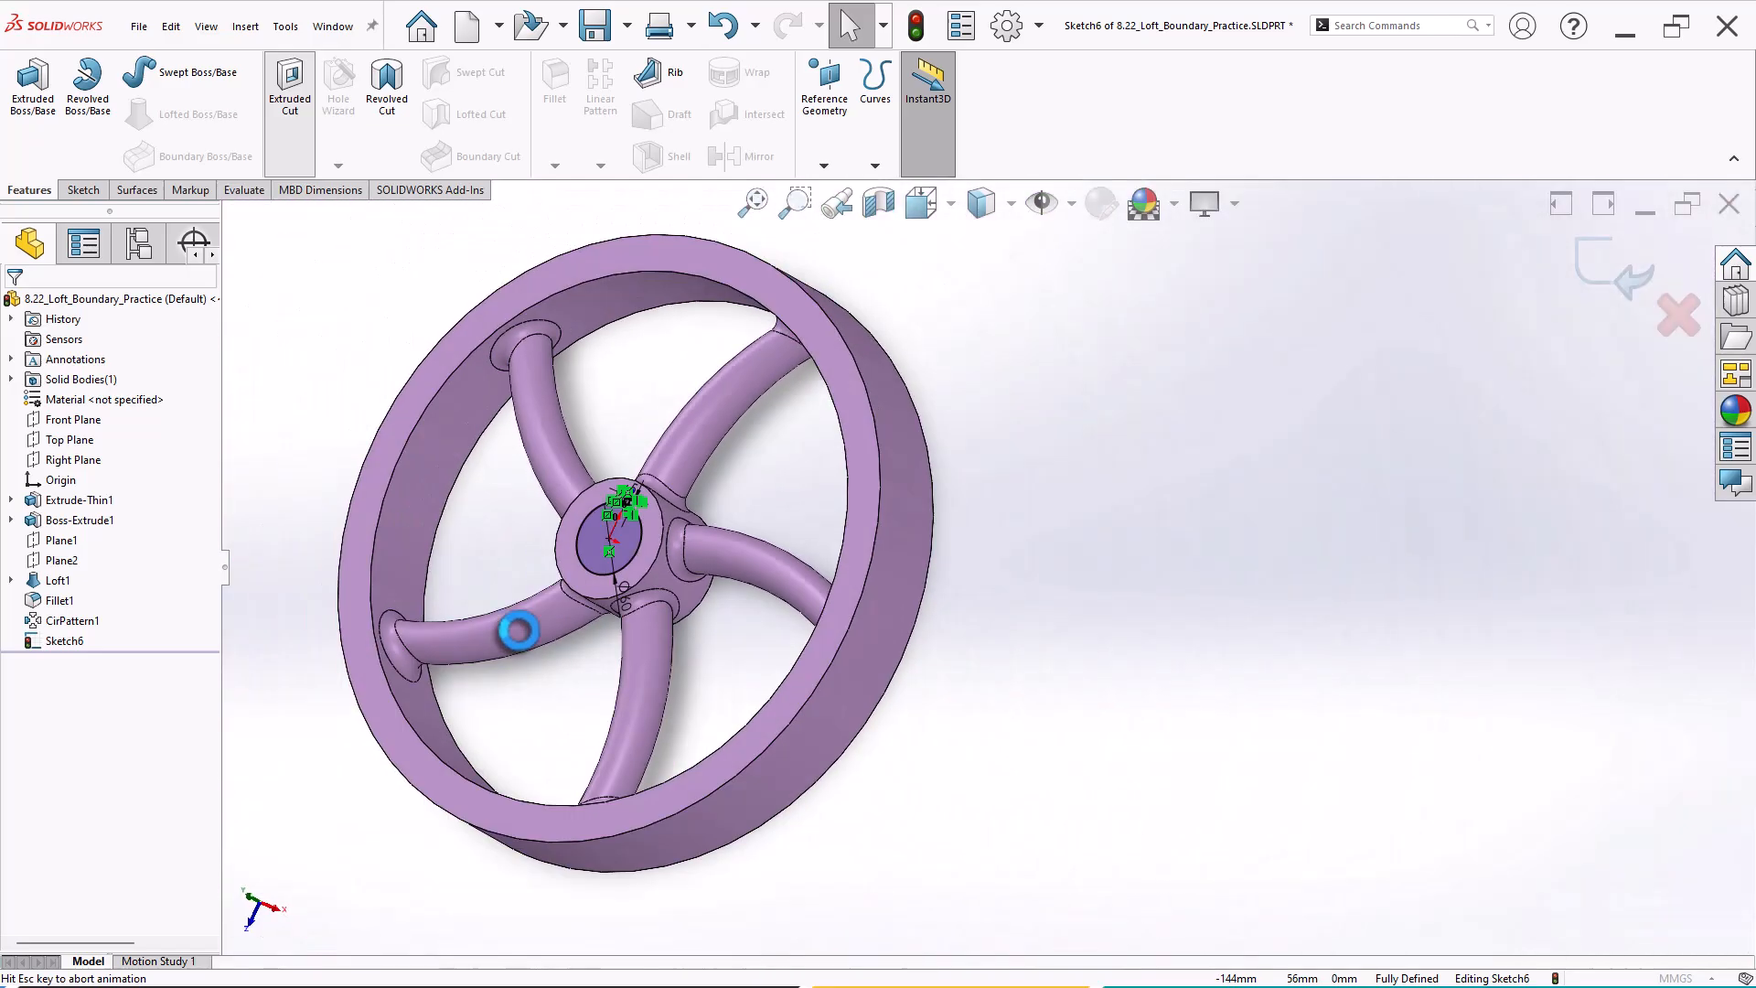
{"action": "scroll", "coordinate": [663, 535], "scroll_direction": "down", "scroll_amount": 8}
{"action": "left_click", "coordinate": [733, 565]}
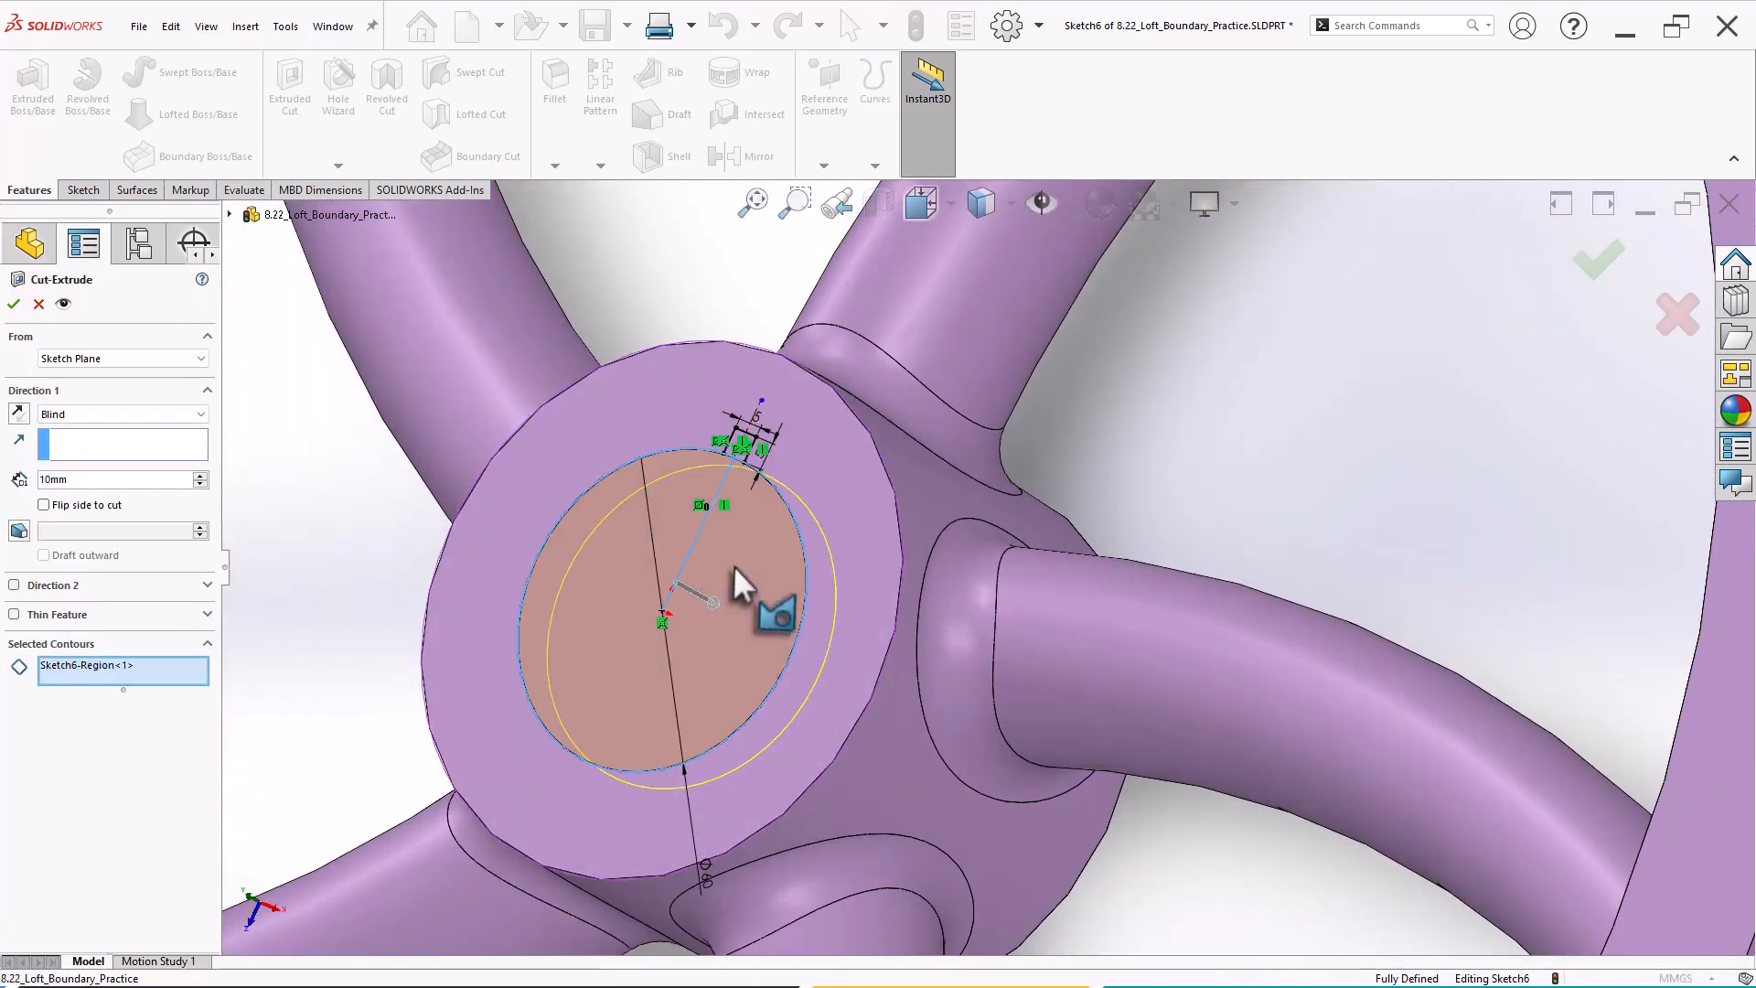
{"action": "left_click", "coordinate": [792, 437]}
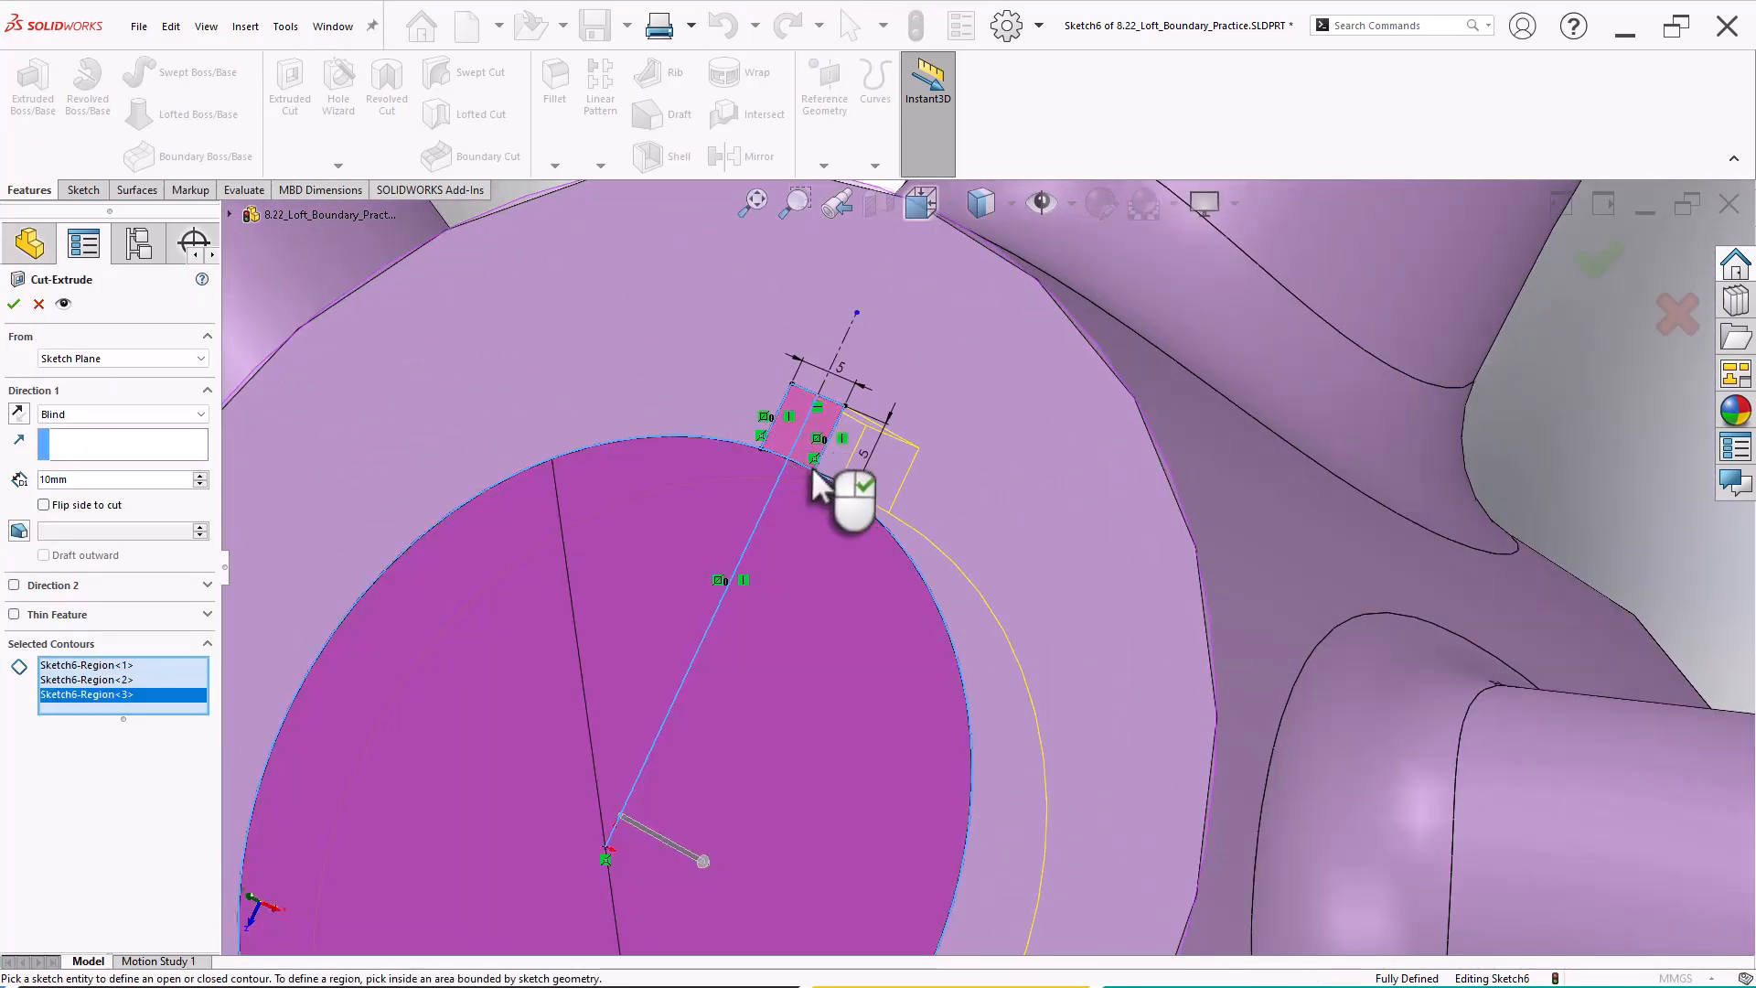
{"action": "left_click", "coordinate": [834, 479]}
Set the cut's end condition to Through All - Both and finish the bore with its keyway through the hub.
{"action": "left_click", "coordinate": [118, 415]}
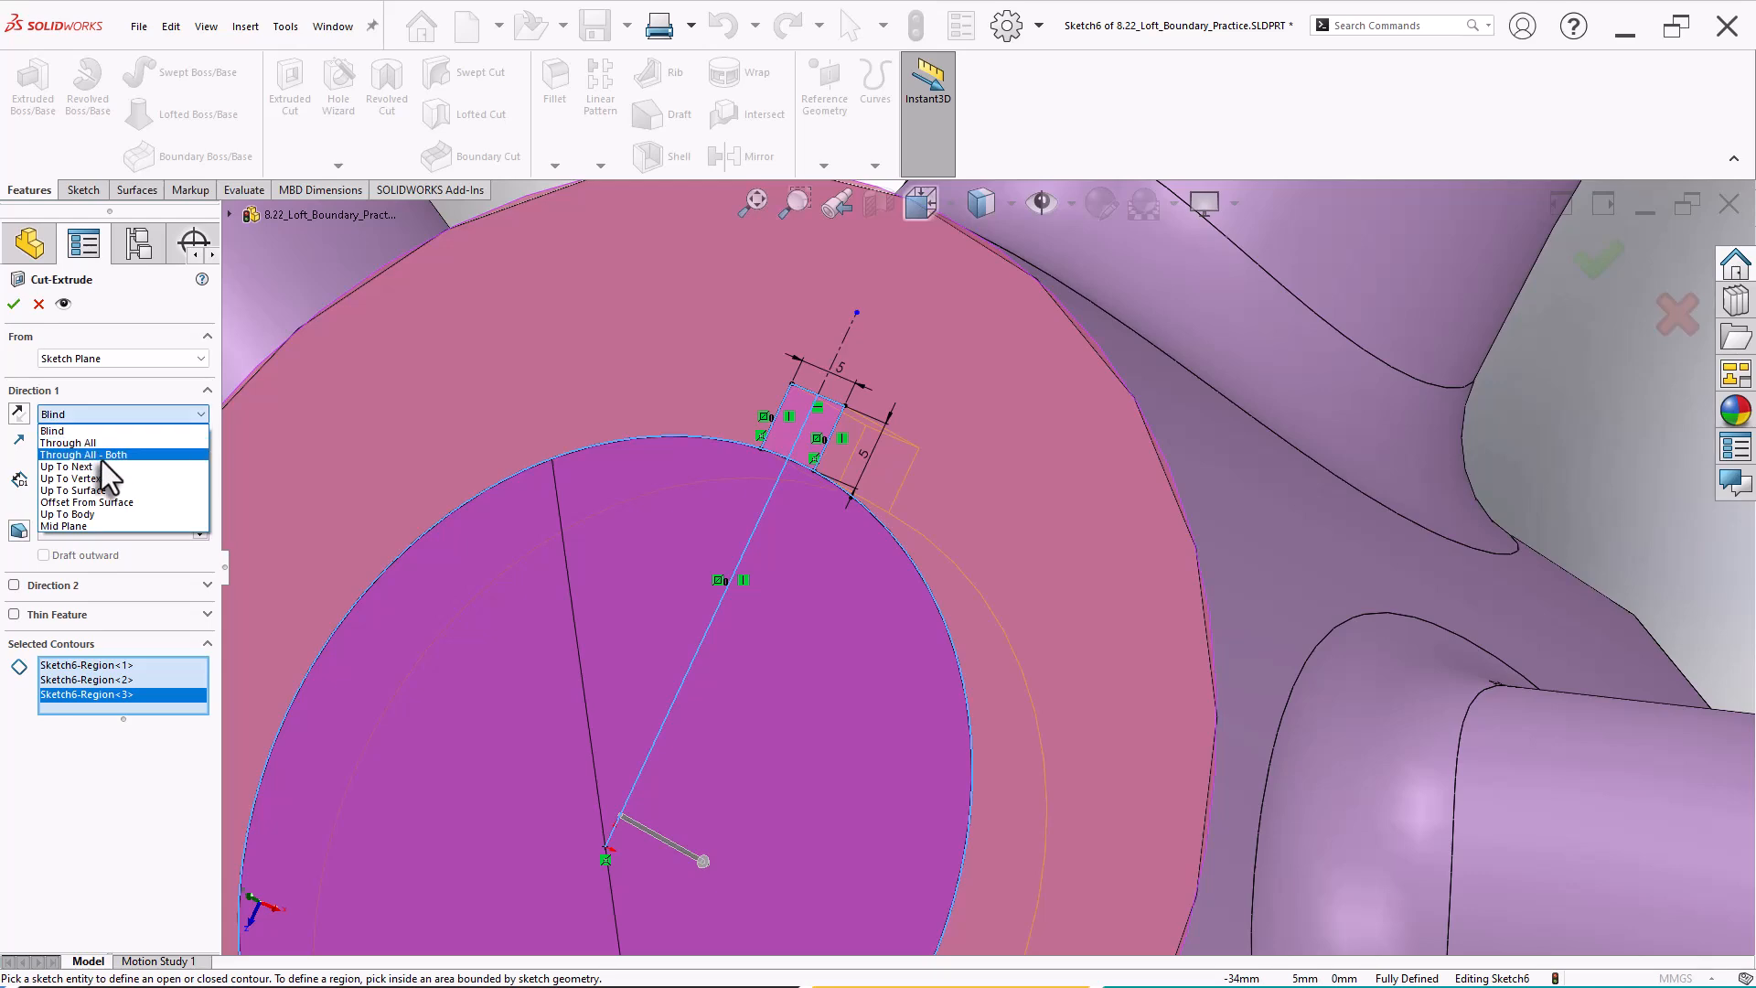
{"action": "left_click", "coordinate": [91, 451]}
{"action": "left_click", "coordinate": [13, 303]}
{"action": "scroll", "coordinate": [877, 745], "scroll_direction": "up", "scroll_amount": 10}
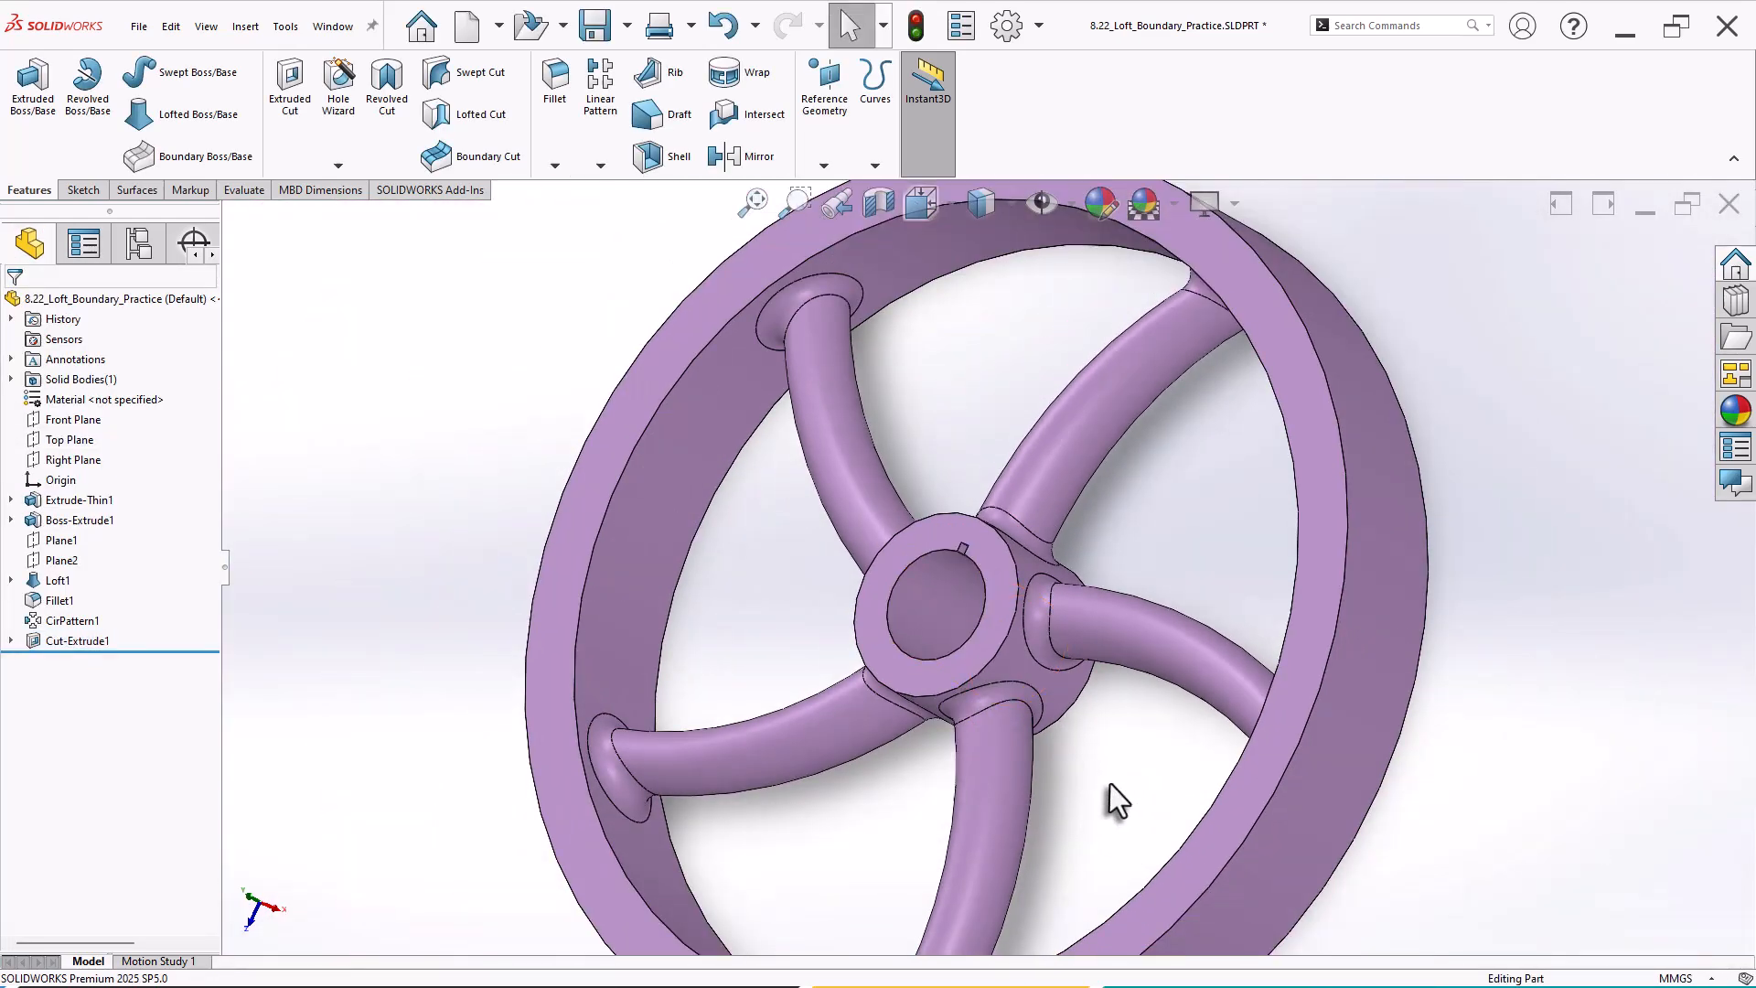
{"action": "mouse_move", "coordinate": [1110, 783]}
{"action": "middle_mouse_down"}
{"action": "mouse_move", "coordinate": [1167, 822]}
{"action": "mouse_move", "coordinate": [1134, 796]}
{"action": "middle_mouse_up"}
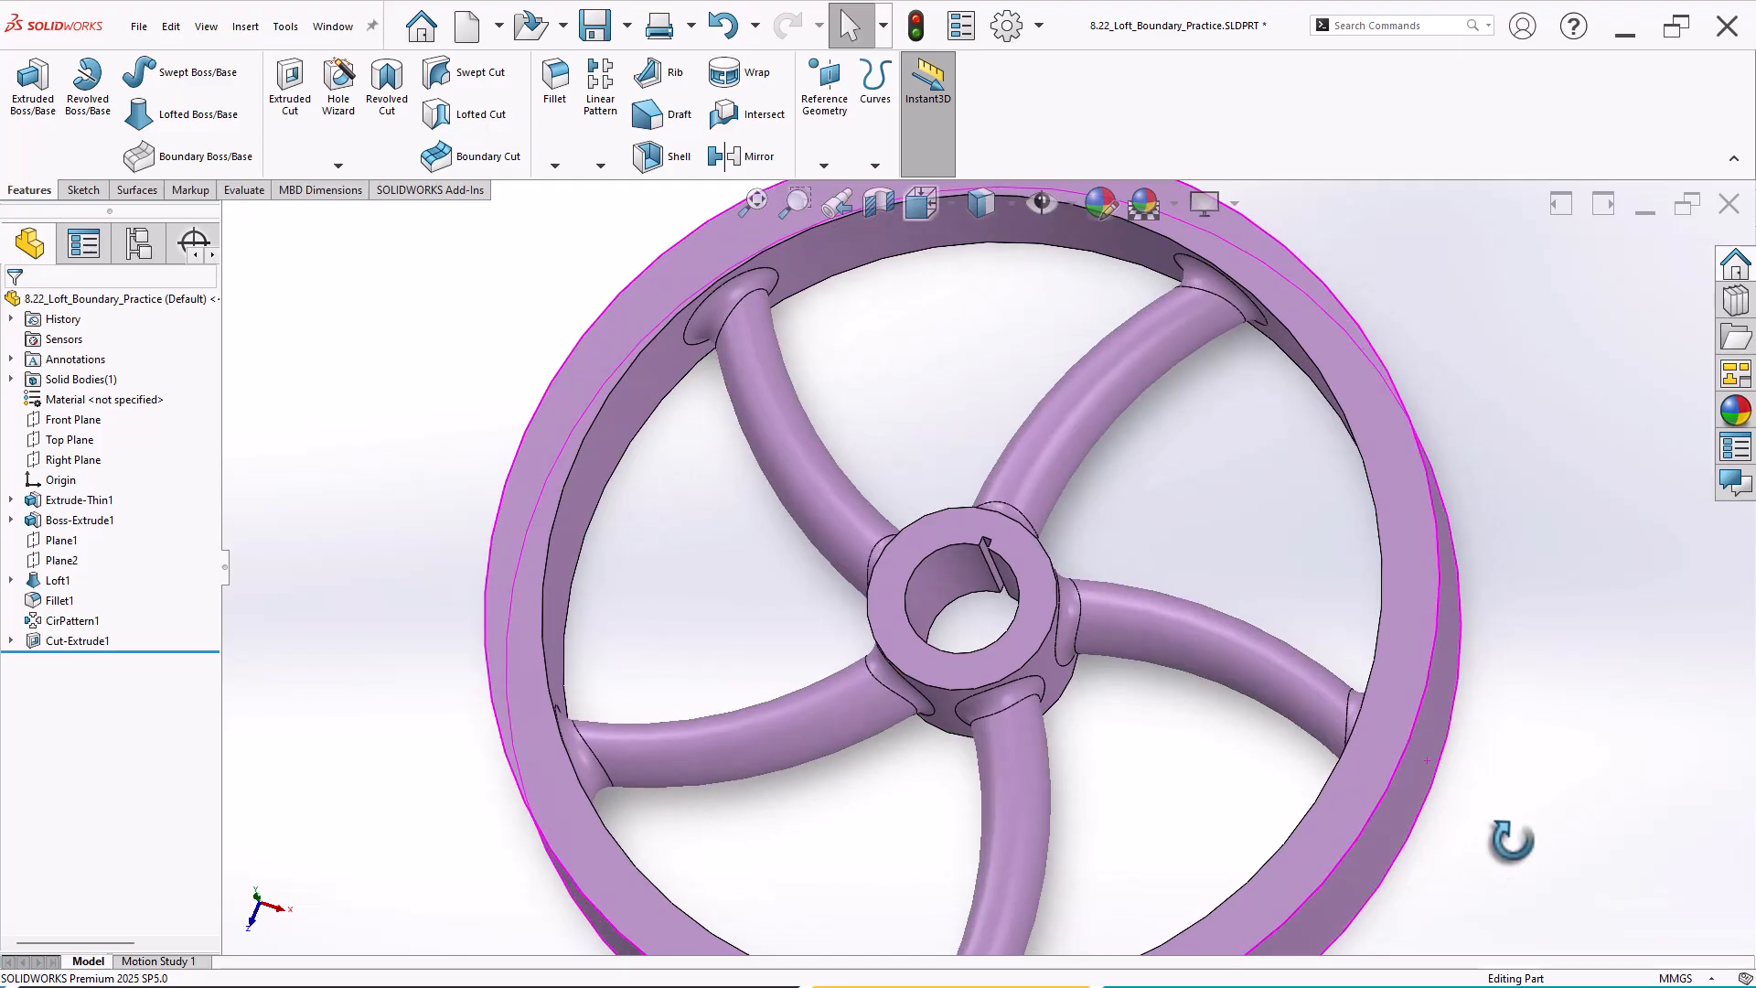